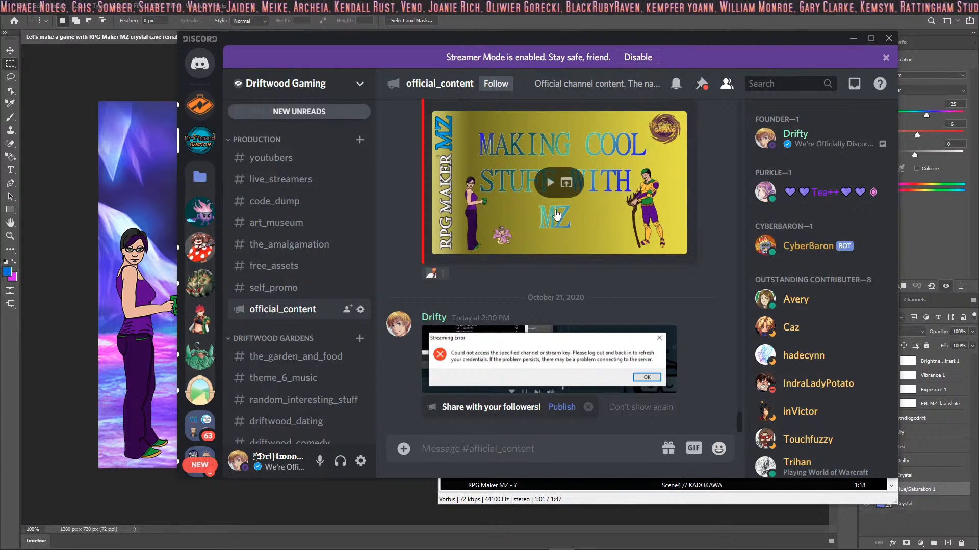
Step: View the streaming error image in the Discord channel at full size, close it, and move the Discord window out of view
{"action": "left_click", "coordinate": [489, 360]}
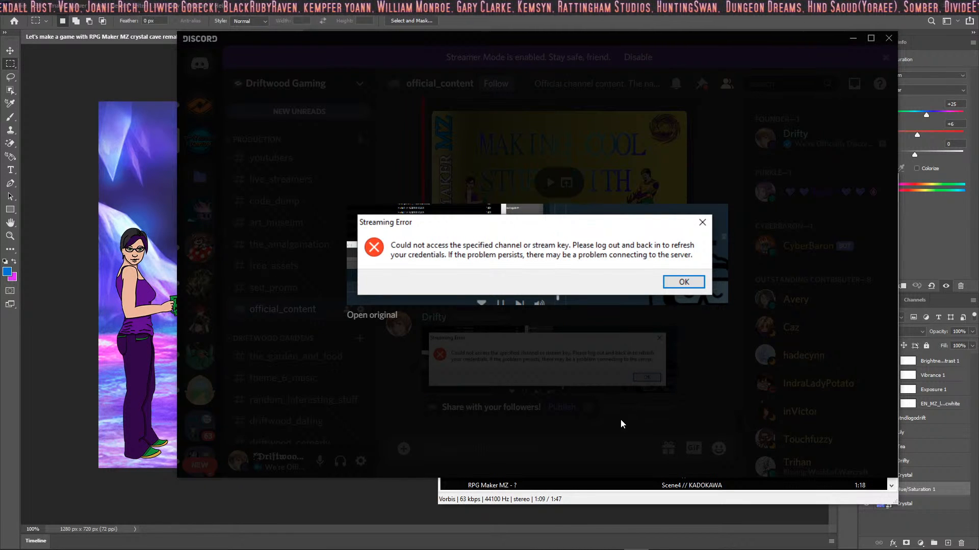
{"action": "left_click", "coordinate": [550, 423]}
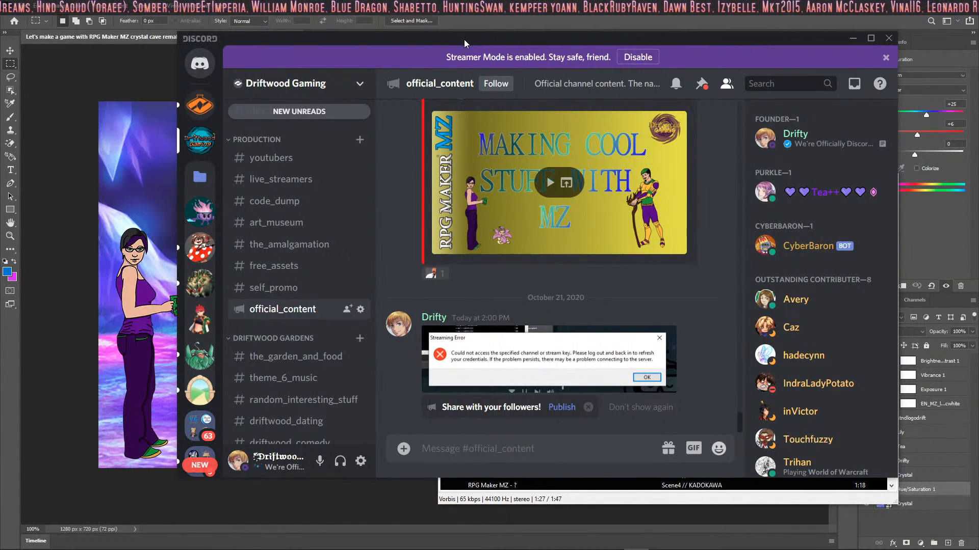
{"action": "left_click_drag", "start_coordinate": [464, 38], "coordinate": [0, 53]}
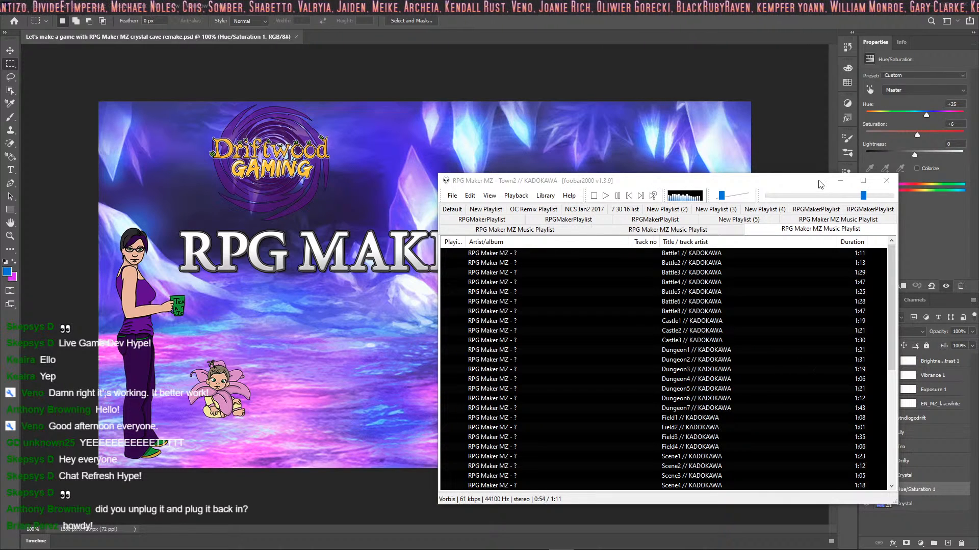
Step: Switch to RPG Maker MZ and look through the database's classes, skills, items and weapons
{"action": "mouse_move", "coordinate": [632, 548]}
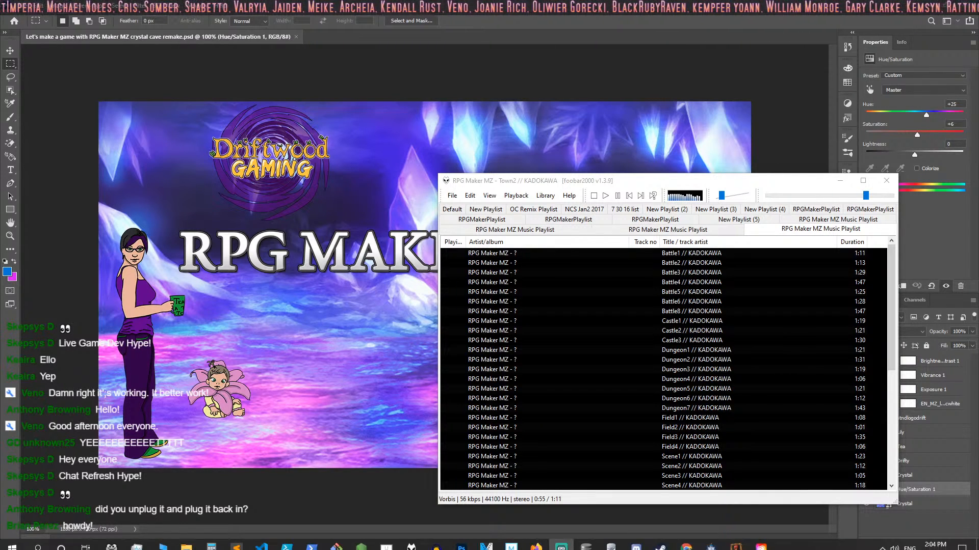
{"action": "left_click", "coordinate": [709, 543]}
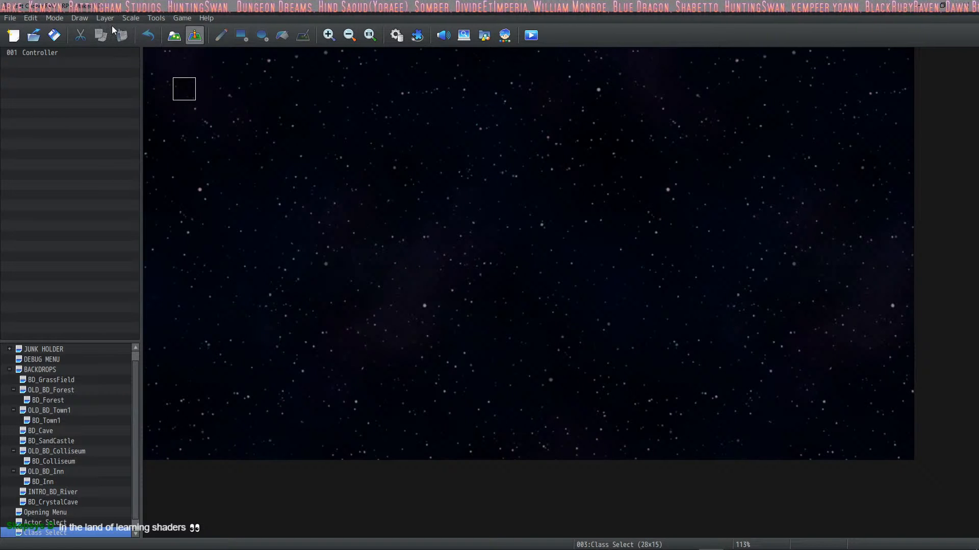
{"action": "left_click", "coordinate": [396, 35]}
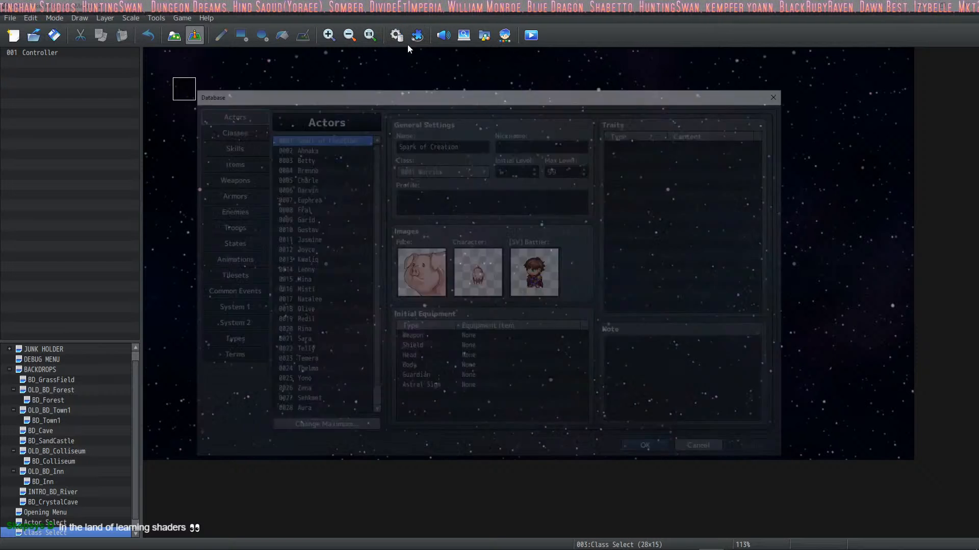
{"action": "left_click", "coordinate": [227, 129]}
{"action": "left_click", "coordinate": [237, 148]}
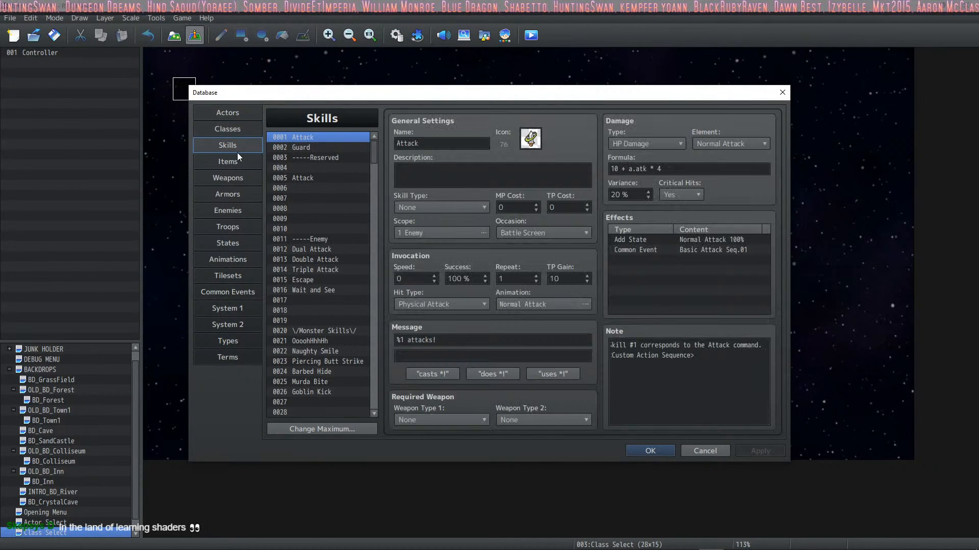
{"action": "left_click", "coordinate": [232, 162]}
{"action": "left_click", "coordinate": [235, 179]}
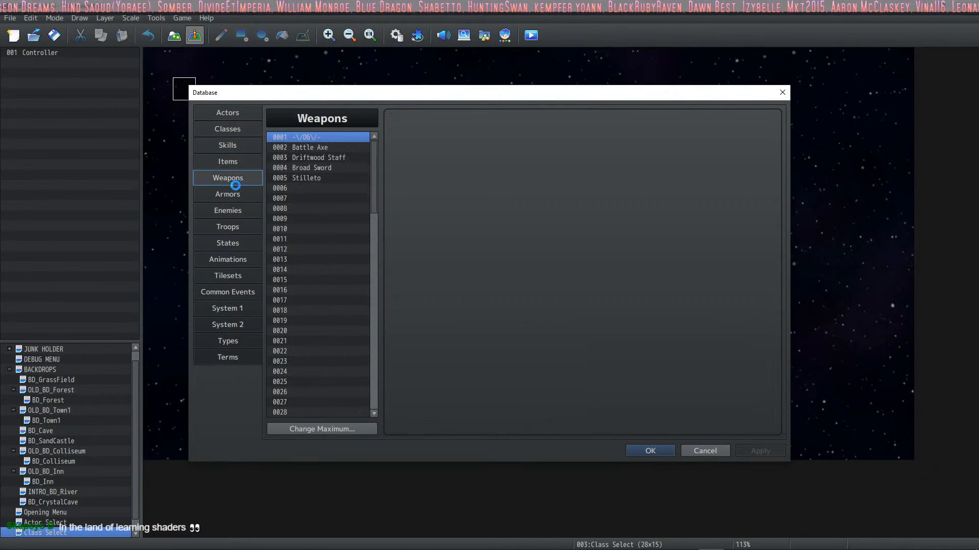
Step: Review the enemies, troops and states lists in the database and close it
{"action": "left_click", "coordinate": [241, 208]}
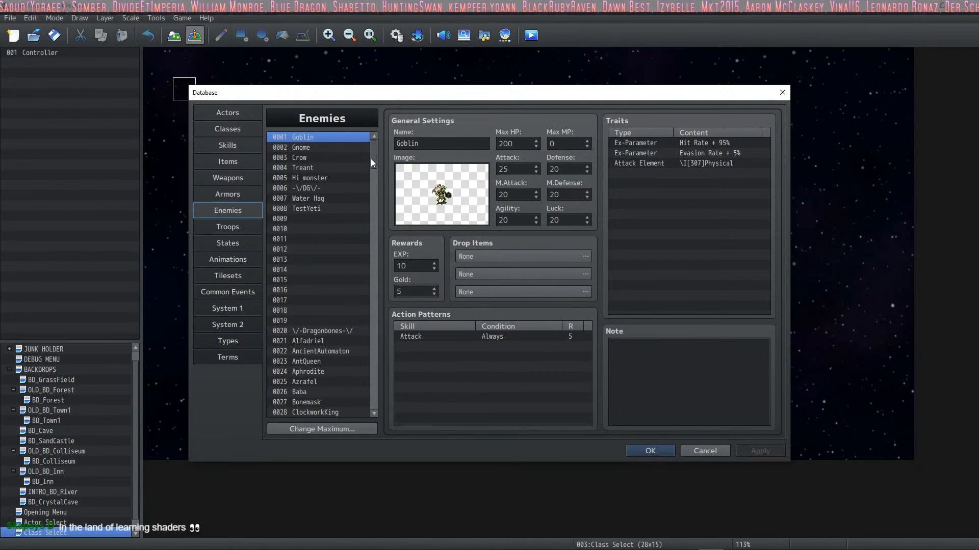
{"action": "left_click_drag", "start_coordinate": [371, 158], "coordinate": [374, 216]}
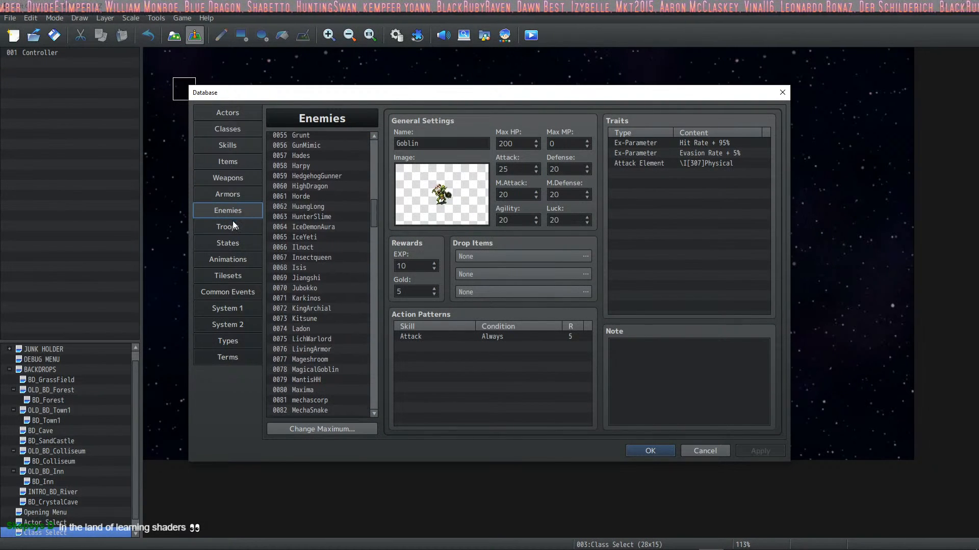
{"action": "left_click", "coordinate": [244, 226]}
{"action": "left_click_drag", "start_coordinate": [376, 152], "coordinate": [372, 177]}
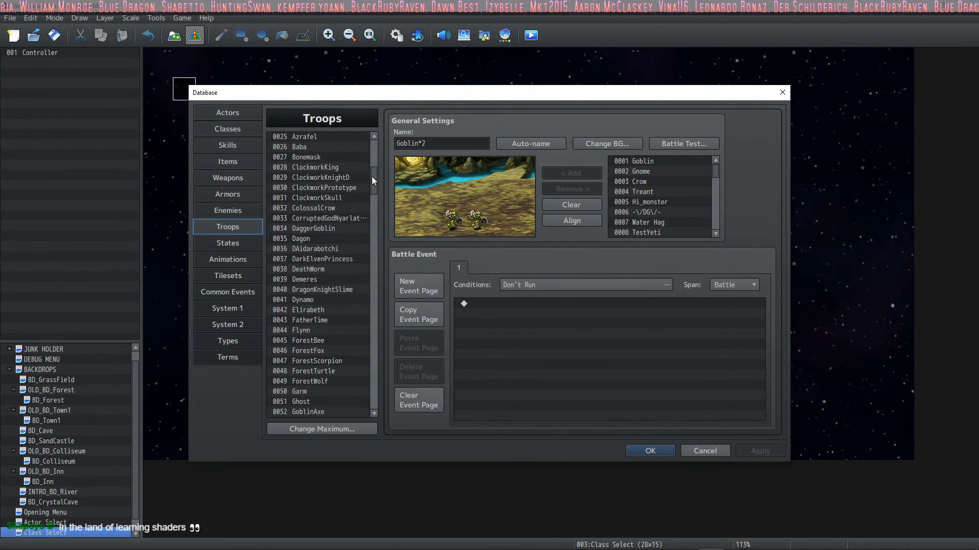
{"action": "left_click", "coordinate": [230, 246]}
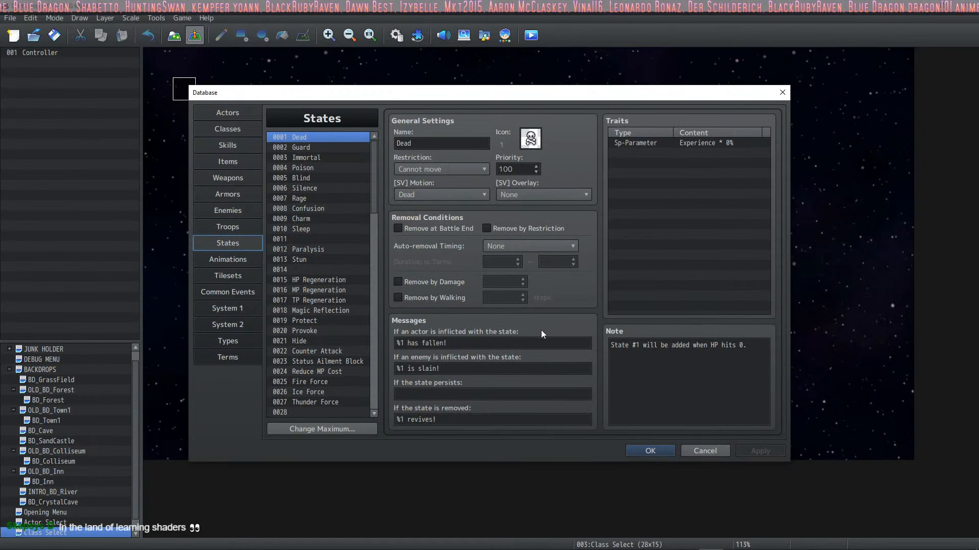
{"action": "left_click", "coordinate": [650, 450]}
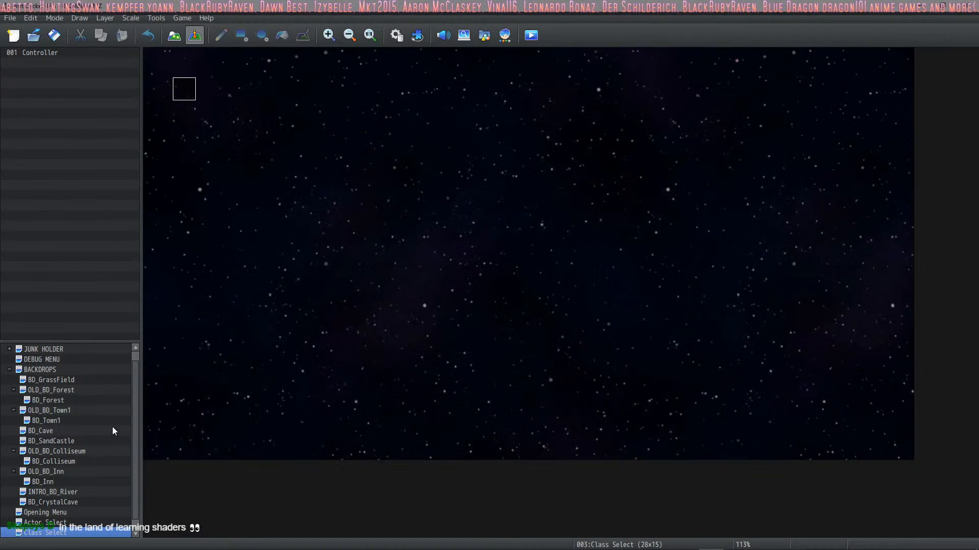
Step: Look over the Main Menu, Actor Select, Class Select, Opening Menu, BD_CrystalCave and INTRO_BD_River maps
{"action": "scroll", "coordinate": [109, 438], "scroll_direction": "down", "scroll_amount": 1}
{"action": "left_click", "coordinate": [50, 533]}
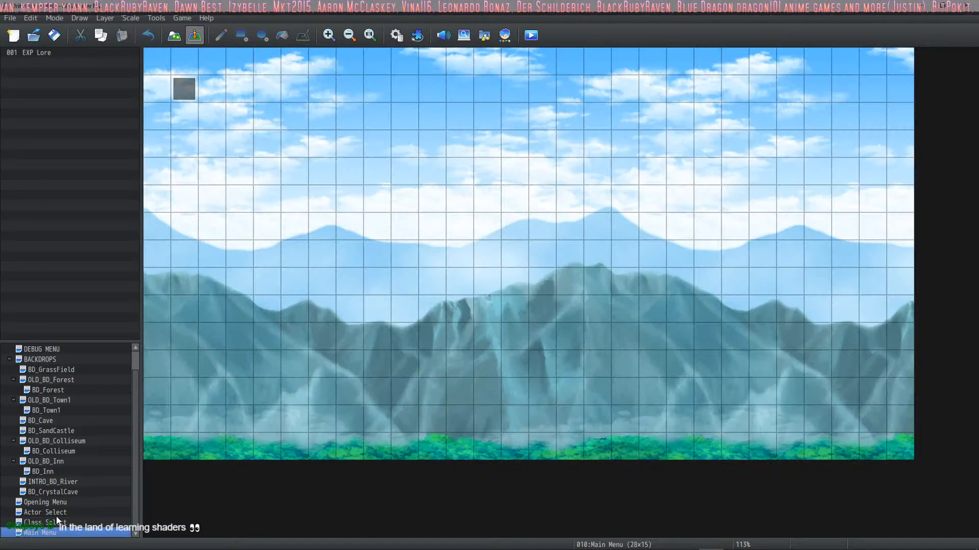
{"action": "left_click", "coordinate": [57, 516]}
{"action": "left_click", "coordinate": [55, 524]}
{"action": "left_click", "coordinate": [45, 535]}
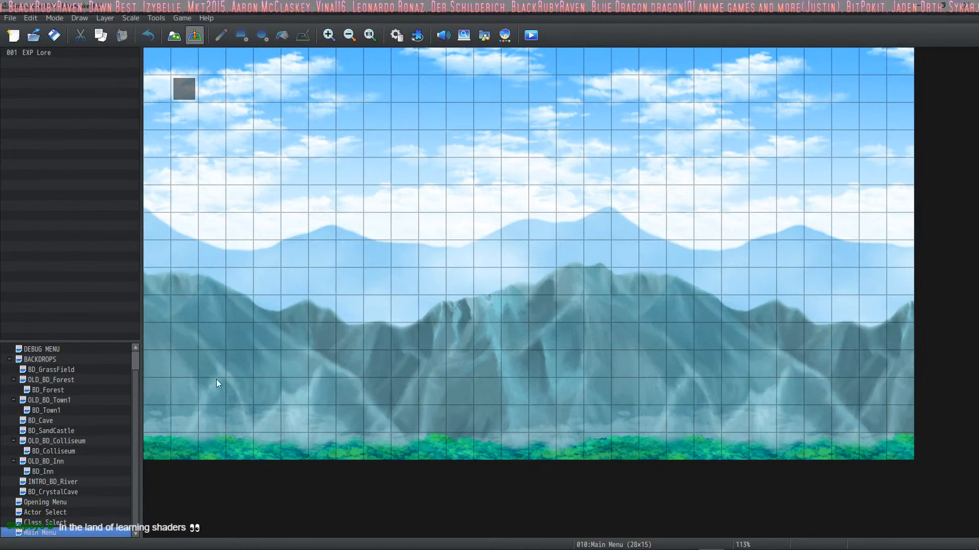
{"action": "left_click", "coordinate": [57, 500]}
{"action": "left_click", "coordinate": [68, 490]}
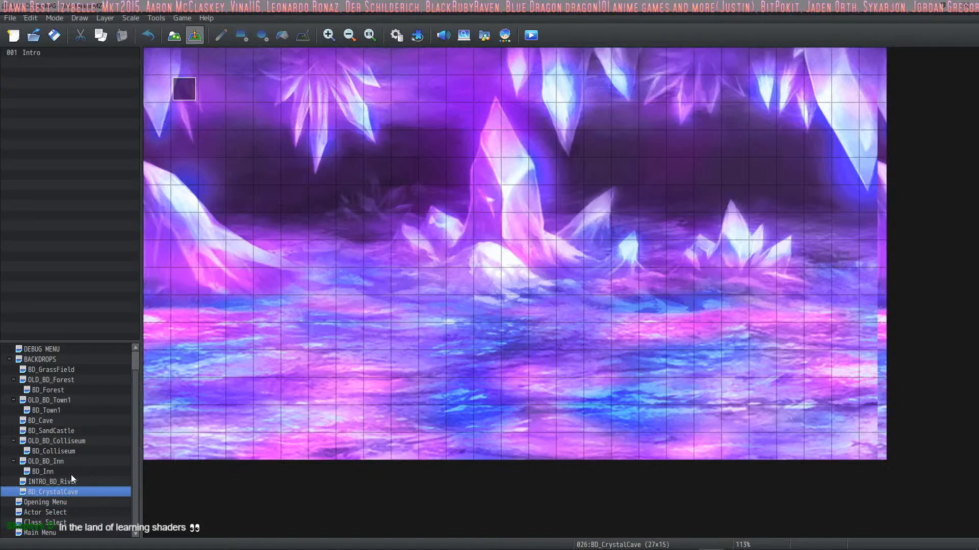
{"action": "left_click", "coordinate": [64, 482]}
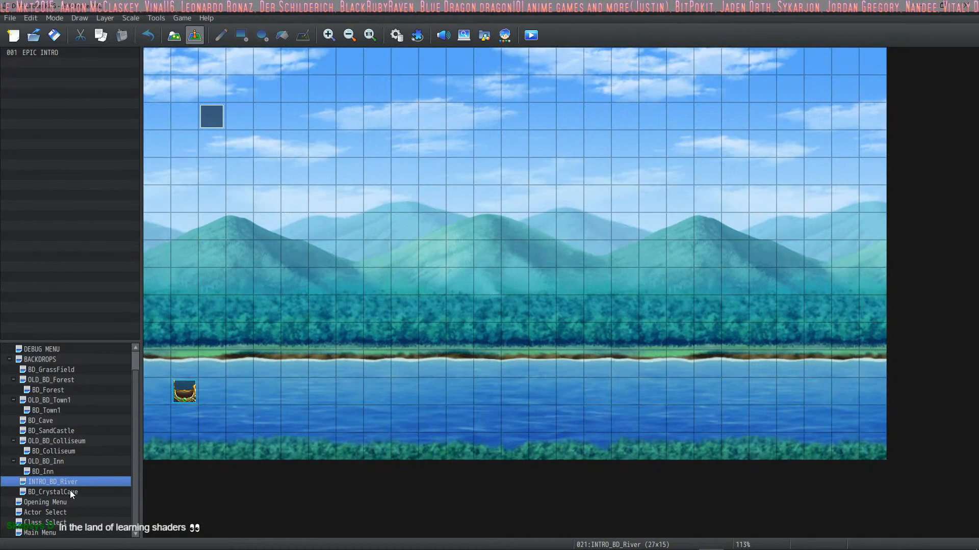
Step: Open the Intro event on the BD_CrystalCave map and examine its narrator text, backpack choice and Random Awards commands
{"action": "left_click", "coordinate": [69, 490]}
{"action": "double_click", "coordinate": [184, 88]}
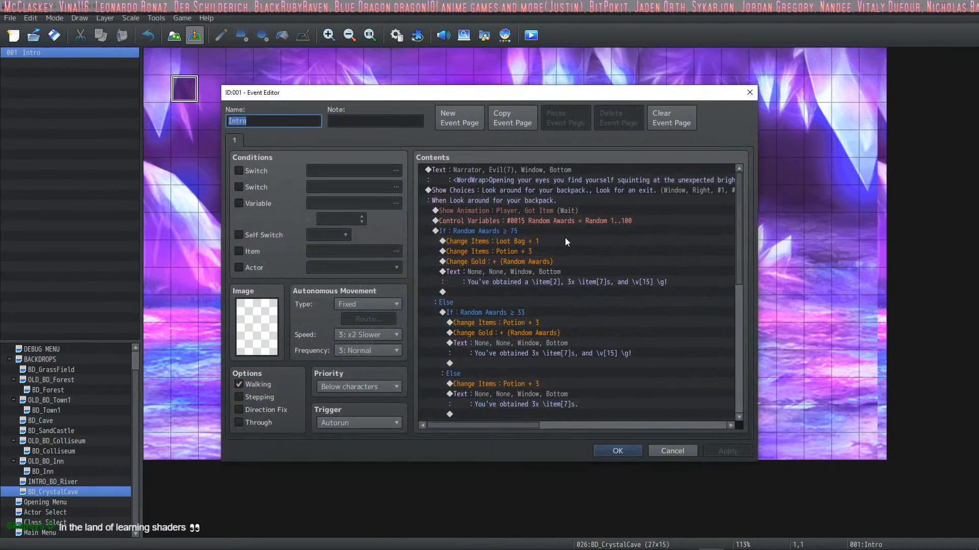
{"action": "left_click", "coordinate": [540, 170]}
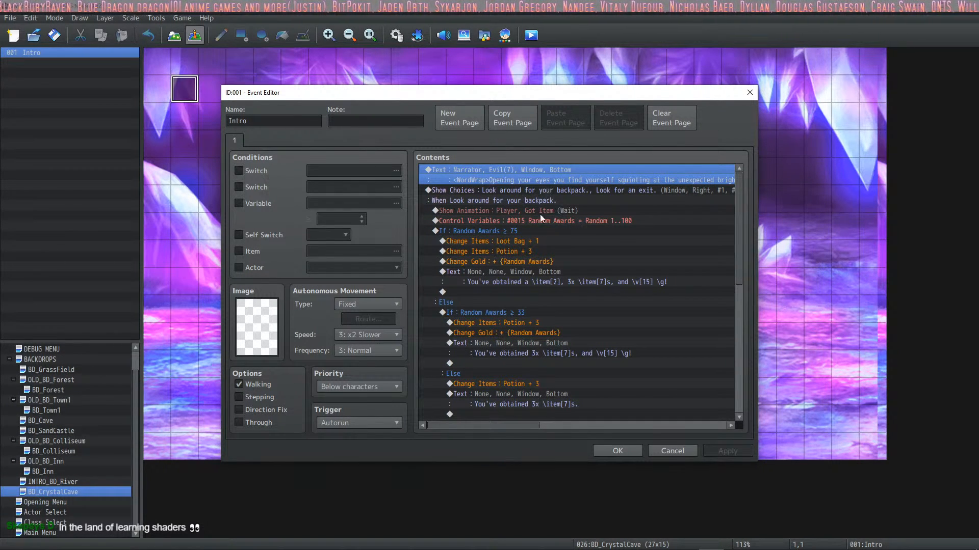
{"action": "left_click", "coordinate": [536, 199]}
{"action": "left_click", "coordinate": [530, 184]}
{"action": "left_click", "coordinate": [514, 191]}
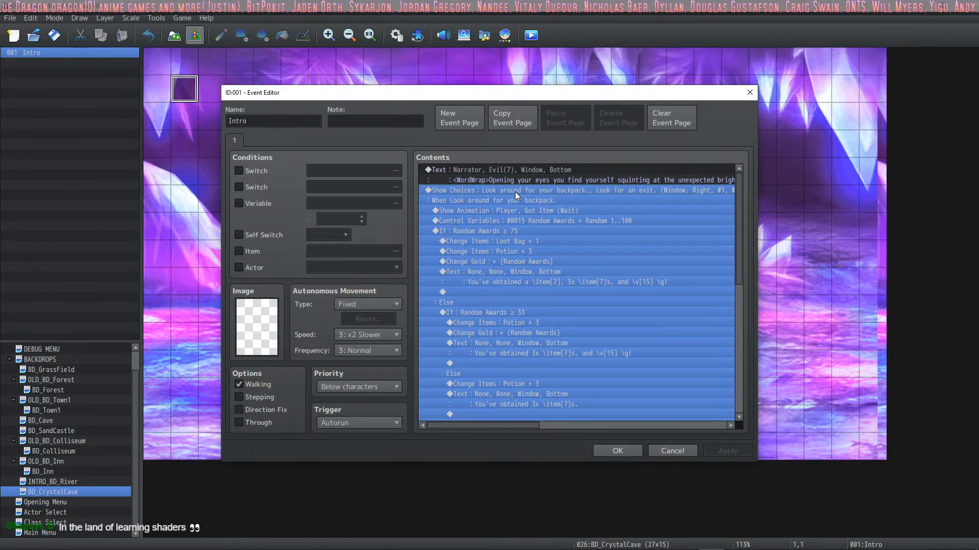
{"action": "left_click", "coordinate": [518, 211]}
{"action": "left_click", "coordinate": [530, 229]}
Step: Examine the rest of the Intro event down to its light and dark exit branches, and close the event
{"action": "scroll", "coordinate": [534, 213], "scroll_direction": "down", "scroll_amount": 1}
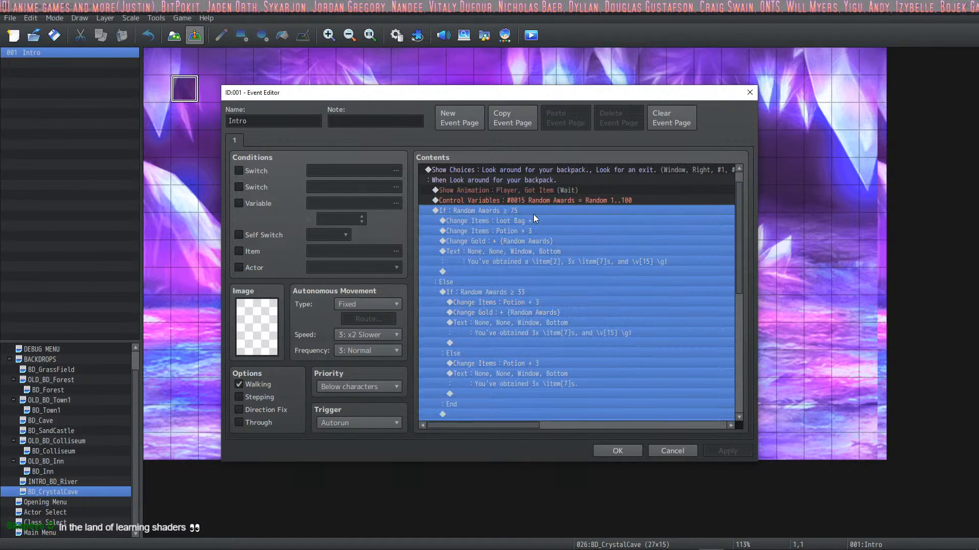
{"action": "left_click", "coordinate": [538, 199]}
{"action": "scroll", "coordinate": [537, 226], "scroll_direction": "down", "scroll_amount": 7}
{"action": "scroll", "coordinate": [546, 231], "scroll_direction": "down", "scroll_amount": 3}
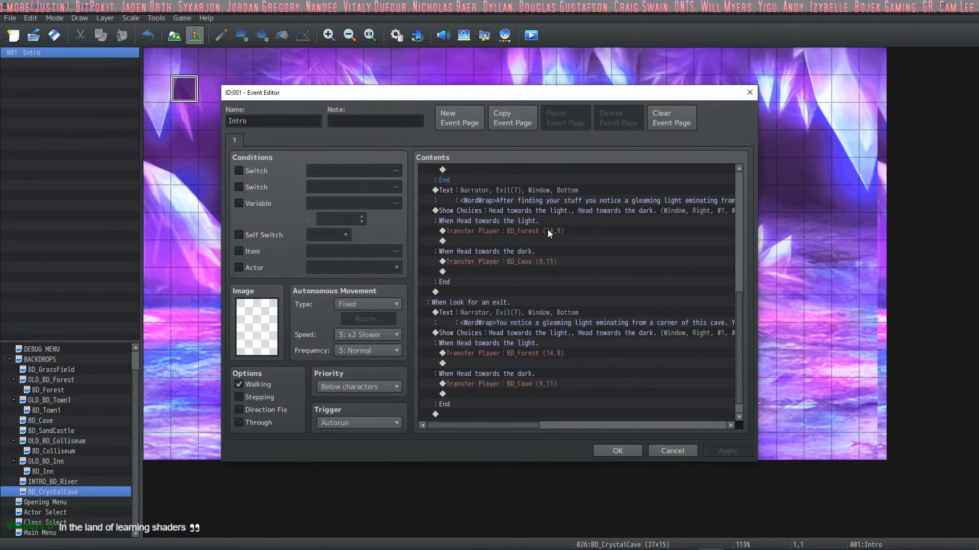
{"action": "scroll", "coordinate": [540, 233], "scroll_direction": "up", "scroll_amount": 7}
{"action": "left_click", "coordinate": [612, 451]}
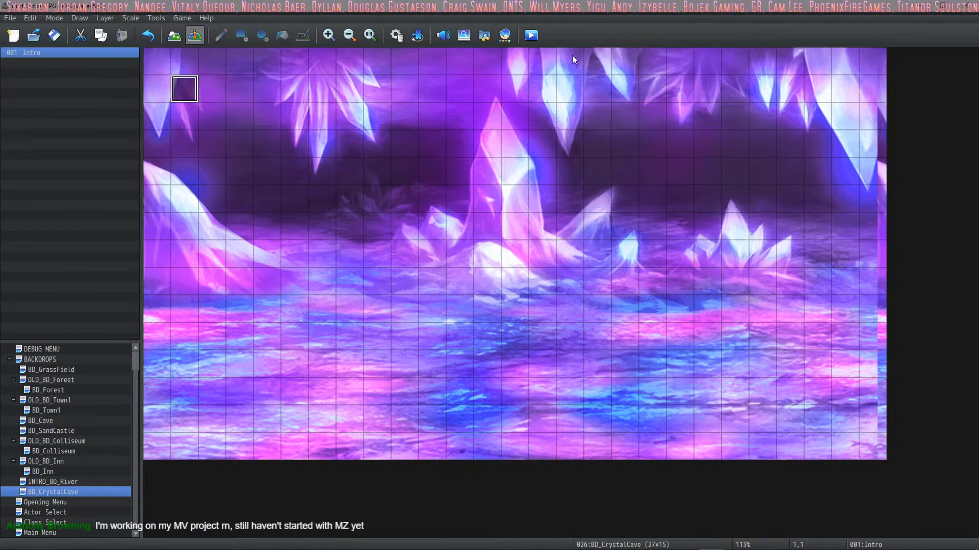
Step: Playtest the game, accepting KingArchiel as the character and Warrior as the class, and close the test once the starting map loads
{"action": "left_click", "coordinate": [531, 37]}
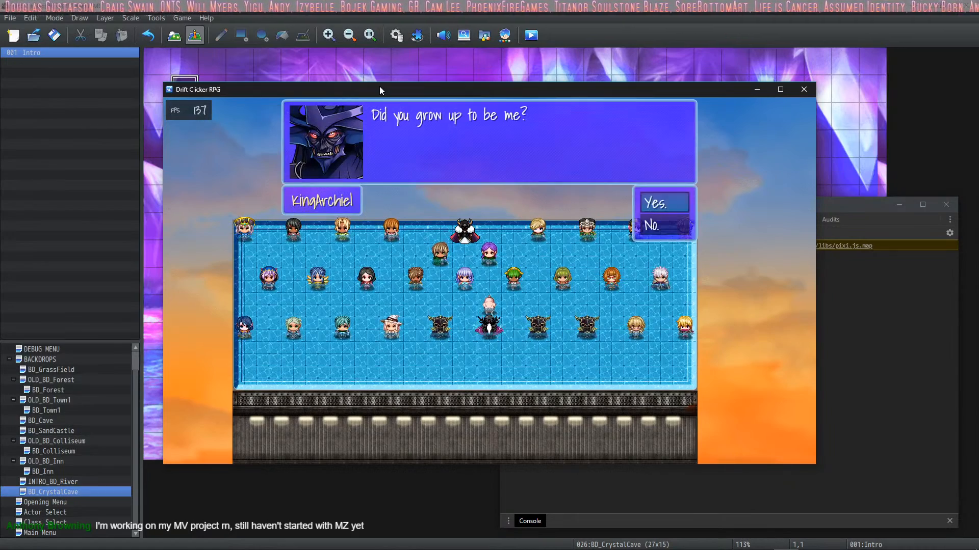
{"action": "key", "text": "Return"}
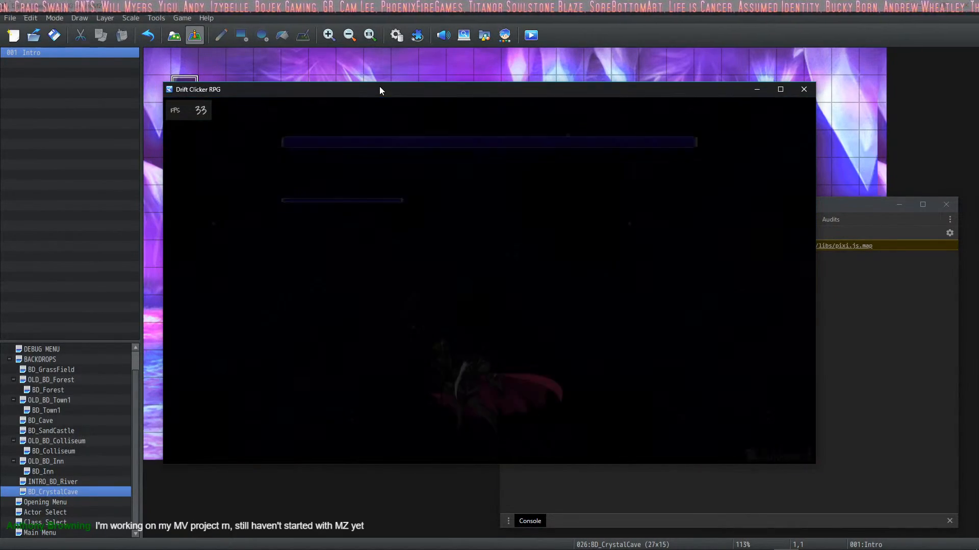
{"action": "key", "text": "Return"}
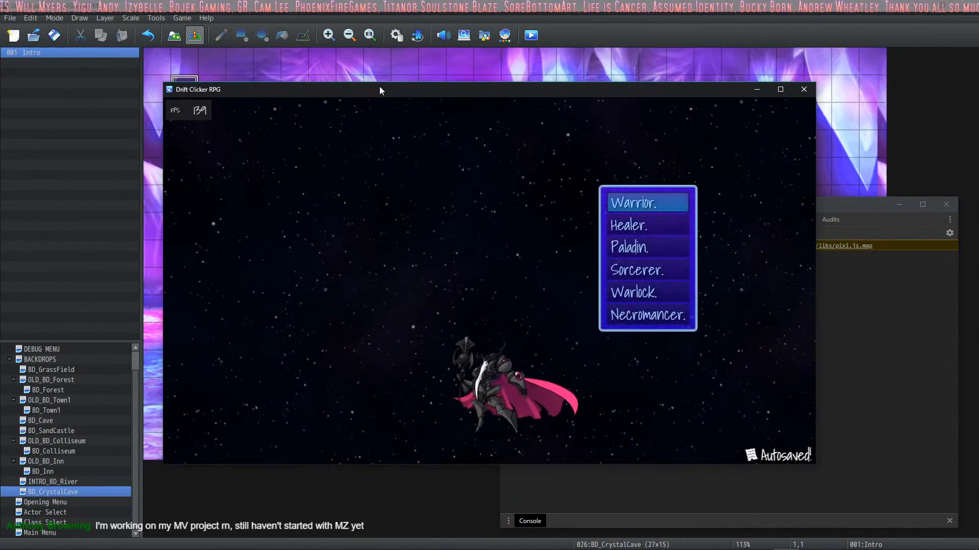
{"action": "key", "text": "Down"}
{"action": "key", "text": "Up"}
{"action": "key", "text": "Return"}
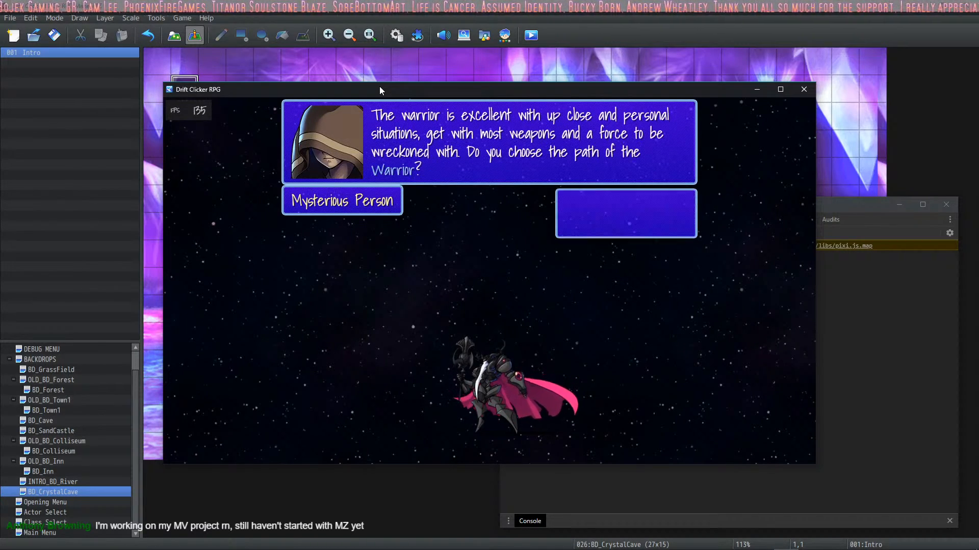
{"action": "key", "text": "Return"}
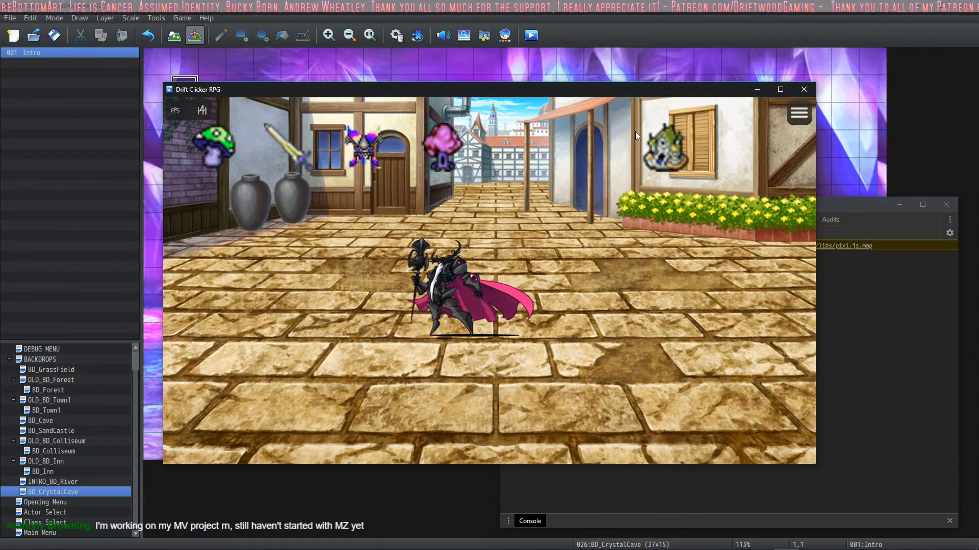
{"action": "left_click", "coordinate": [804, 89]}
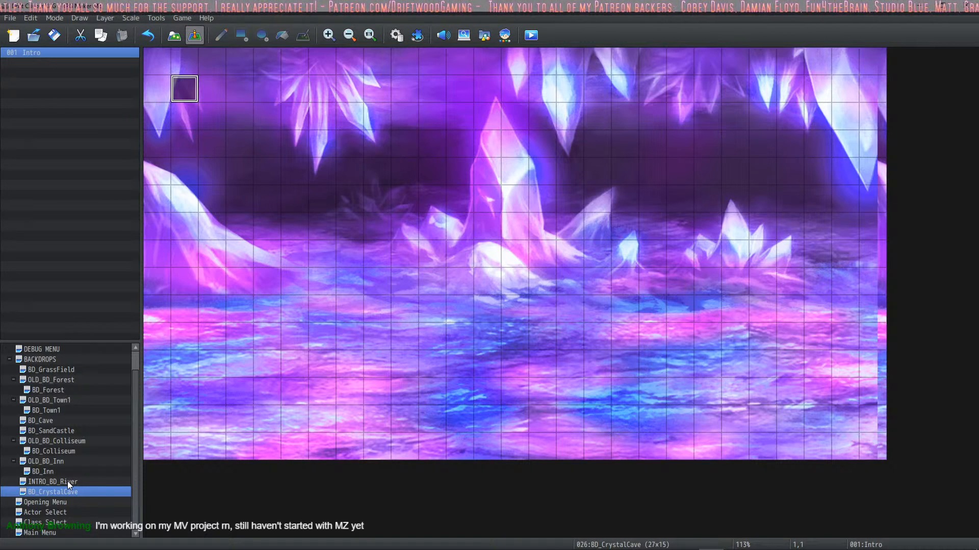
Step: In the Class Select map's Controller event, change the Warrior branch's Transfer Player destination to BD_CrystalCave (11,10)
{"action": "left_click", "coordinate": [46, 523]}
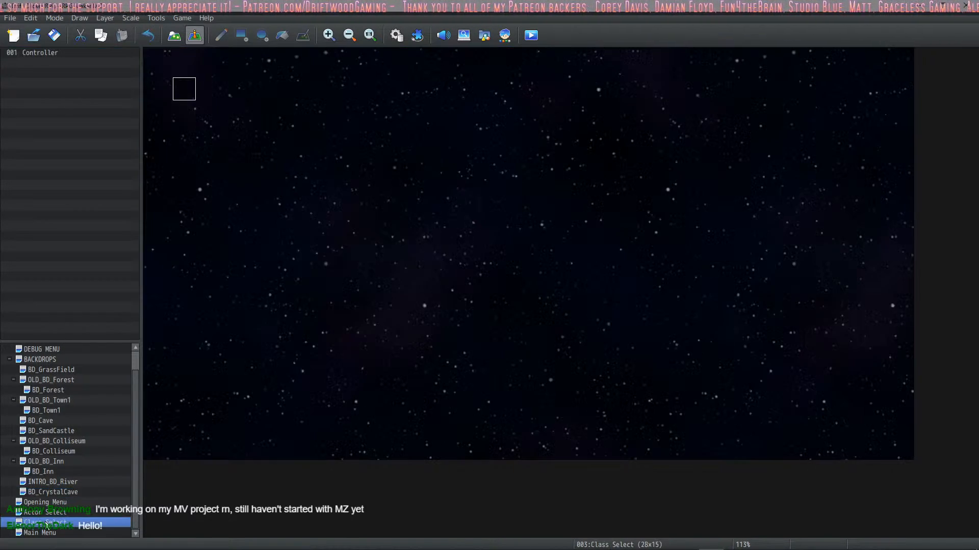
{"action": "double_click", "coordinate": [184, 89]}
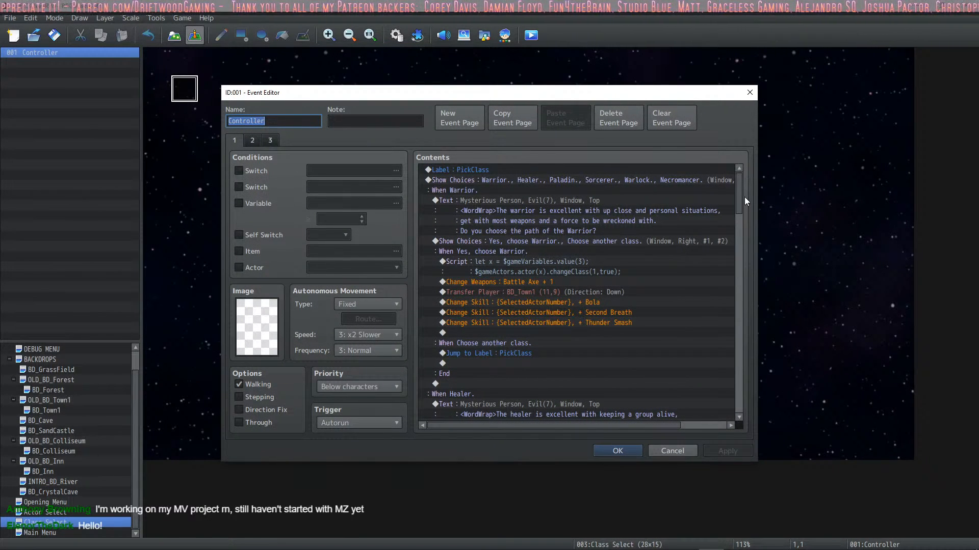
{"action": "scroll", "coordinate": [739, 198], "scroll_direction": "down", "scroll_amount": 3}
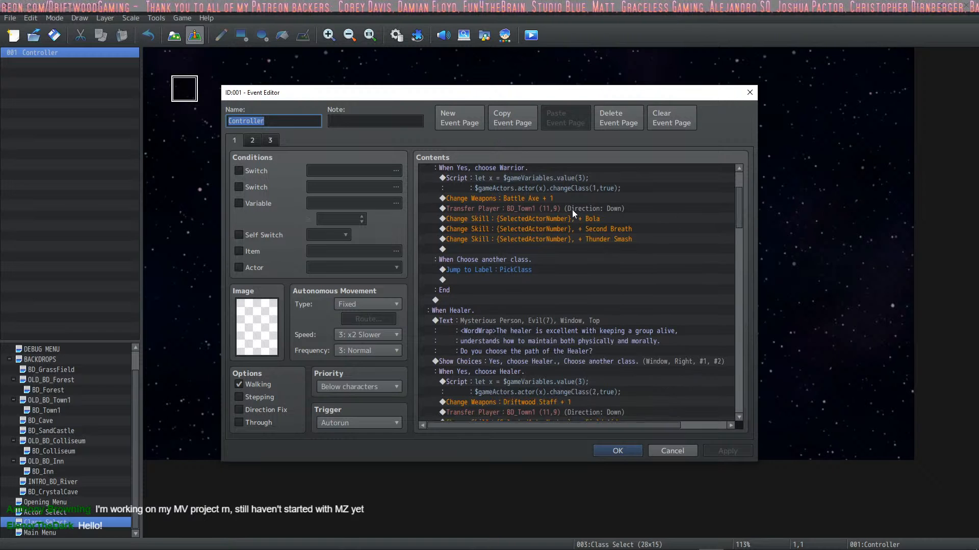
{"action": "left_click", "coordinate": [572, 210]}
{"action": "scroll", "coordinate": [583, 218], "scroll_direction": "up", "scroll_amount": 1}
{"action": "right_click", "coordinate": [552, 237]}
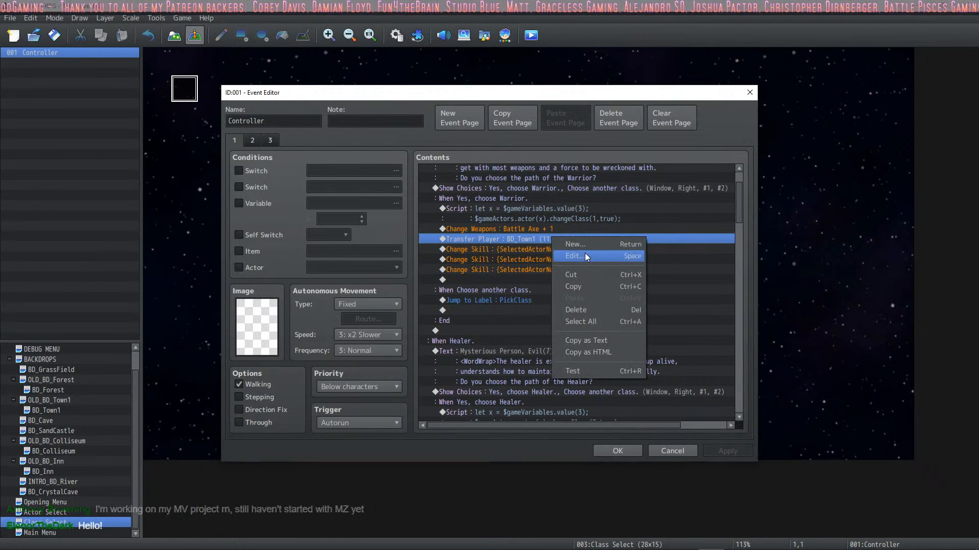
{"action": "left_click", "coordinate": [585, 253]}
{"action": "left_click", "coordinate": [579, 255]}
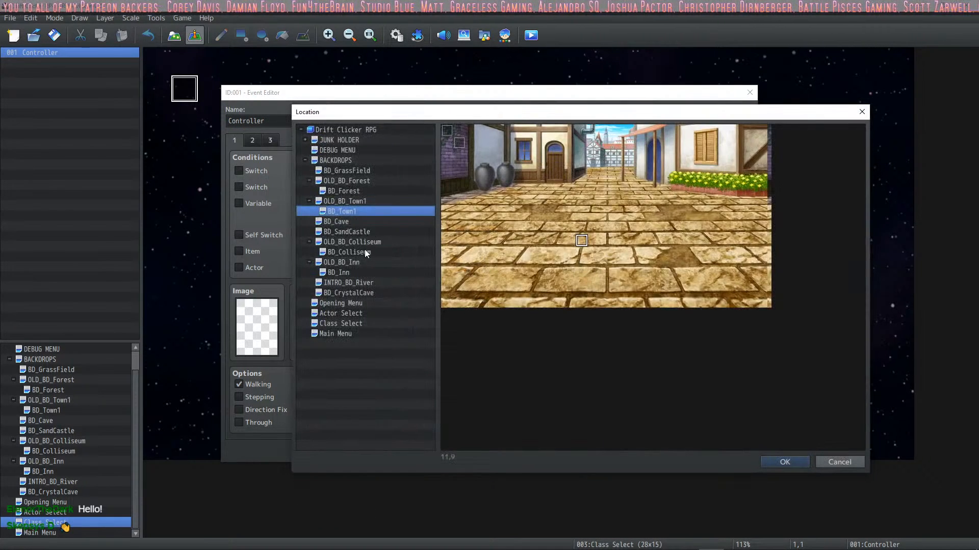
{"action": "left_click", "coordinate": [376, 294]}
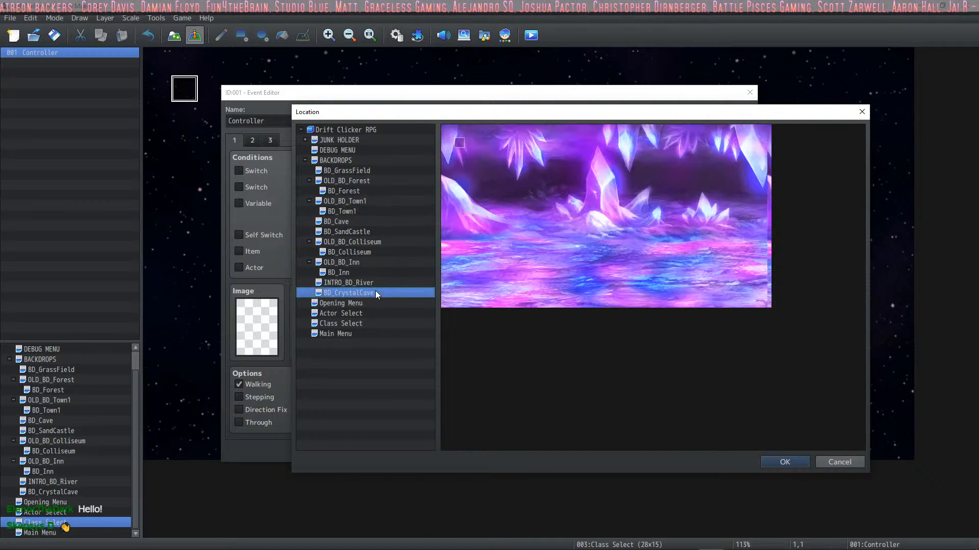
{"action": "left_click", "coordinate": [774, 462]}
{"action": "left_click", "coordinate": [576, 365]}
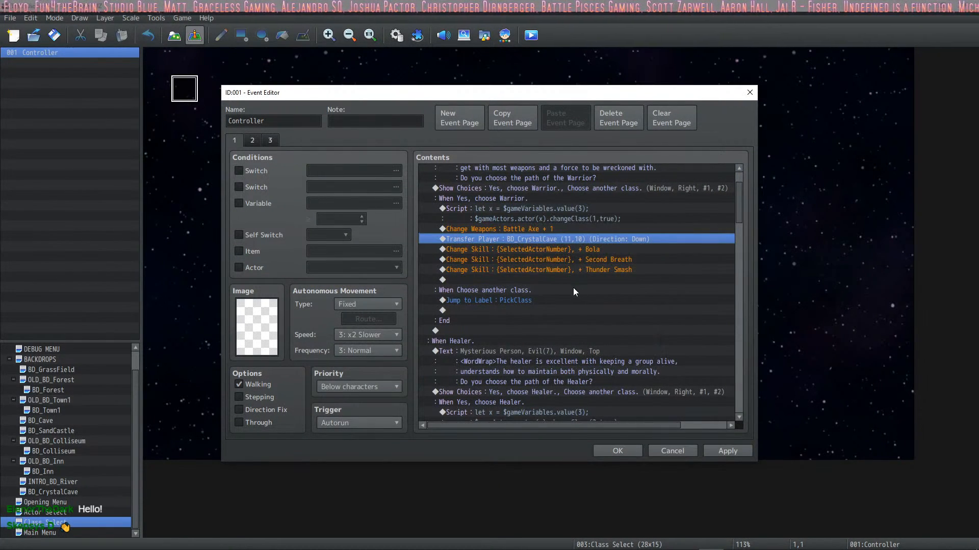
Step: Replace the Healer branch's Transfer Player command with a copy of the one leading to BD_CrystalCave (11,10)
{"action": "scroll", "coordinate": [573, 287], "scroll_direction": "down", "scroll_amount": 6}
{"action": "left_click", "coordinate": [571, 280]}
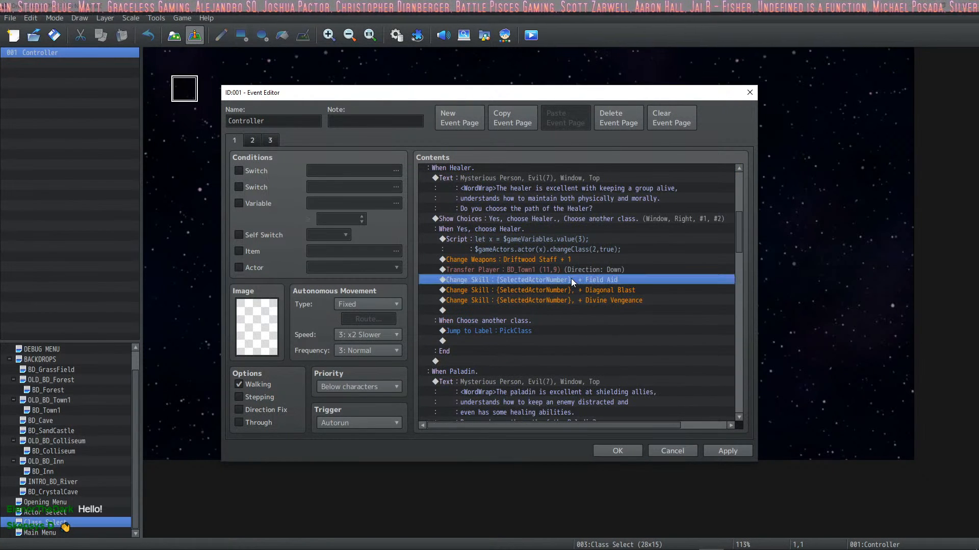
{"action": "key", "text": "ctrl+v"}
{"action": "left_click", "coordinate": [562, 273]}
{"action": "key", "text": "Delete"}
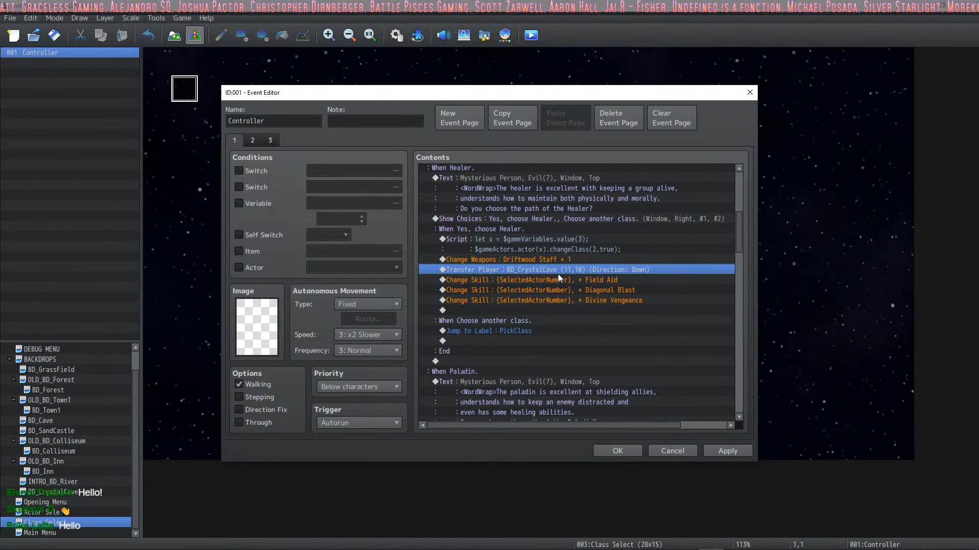
Step: Replace the Paladin branch's BD_Town1 transfer with the copied Transfer Player command to BD_CrystalCave (11,10)
{"action": "scroll", "coordinate": [558, 274], "scroll_direction": "down", "scroll_amount": 5}
{"action": "left_click", "coordinate": [562, 331]}
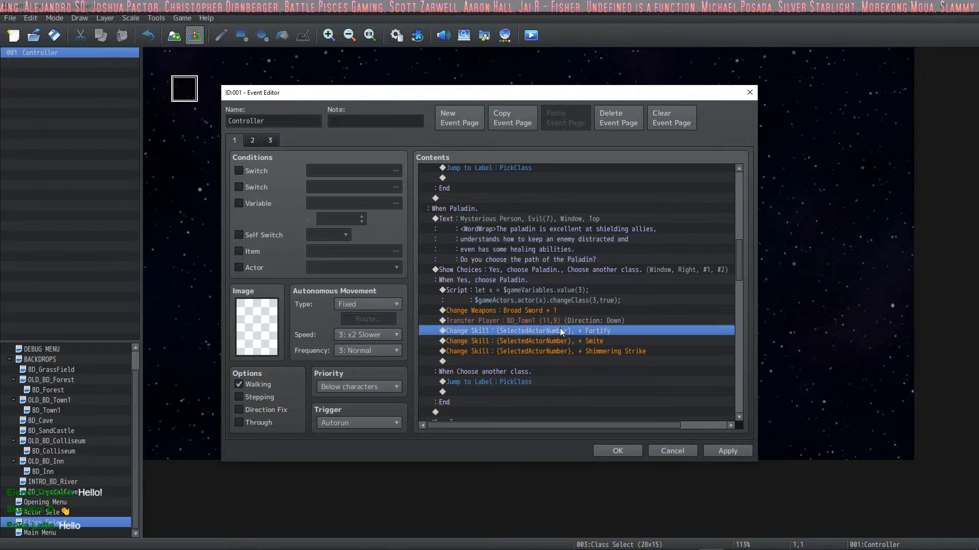
{"action": "key", "text": "ctrl+v"}
{"action": "left_click", "coordinate": [559, 322]}
{"action": "key", "text": "Delete"}
Step: In the Sorcerer branch, swap the BD_Town1 transfer after the skill changes for the copied BD_CrystalCave (11,10) transfer
{"action": "scroll", "coordinate": [510, 367], "scroll_direction": "down", "scroll_amount": 1}
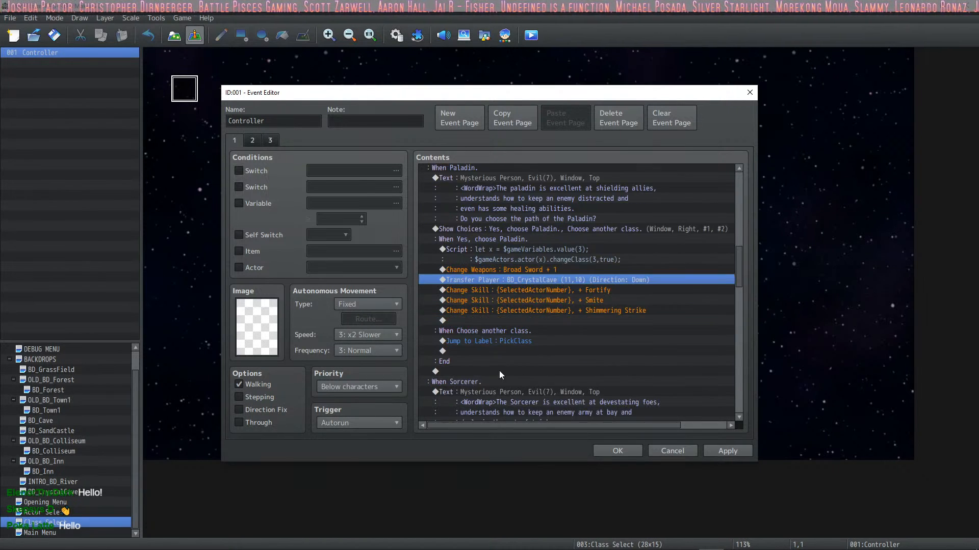
{"action": "scroll", "coordinate": [558, 347], "scroll_direction": "down", "scroll_amount": 7}
{"action": "left_click", "coordinate": [525, 340]}
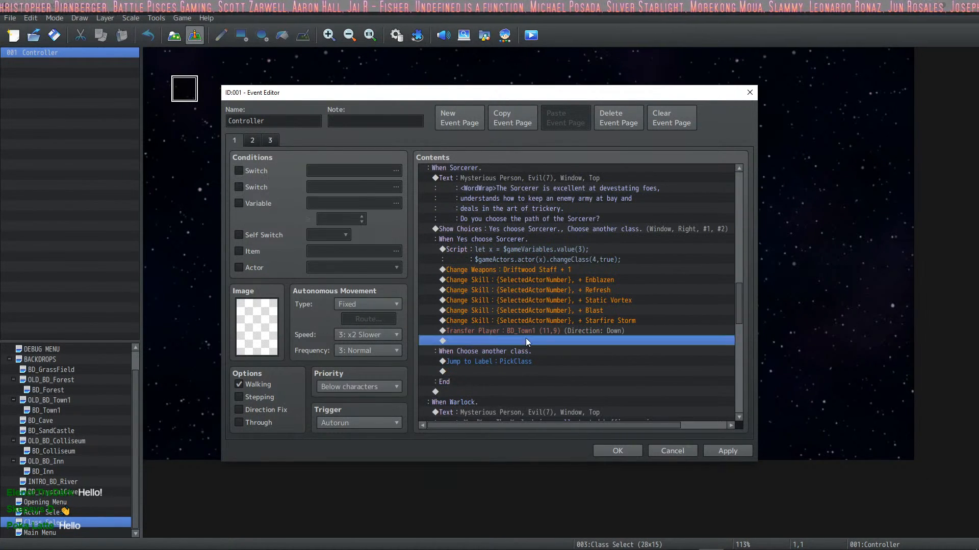
{"action": "key", "text": "ctrl+v"}
{"action": "left_click", "coordinate": [530, 331]}
{"action": "key", "text": "Delete"}
Step: Swap the Warlock branch's BD_Town1 transfer for the copied Transfer Player command to BD_CrystalCave (11,10)
{"action": "scroll", "coordinate": [528, 332], "scroll_direction": "down", "scroll_amount": 1}
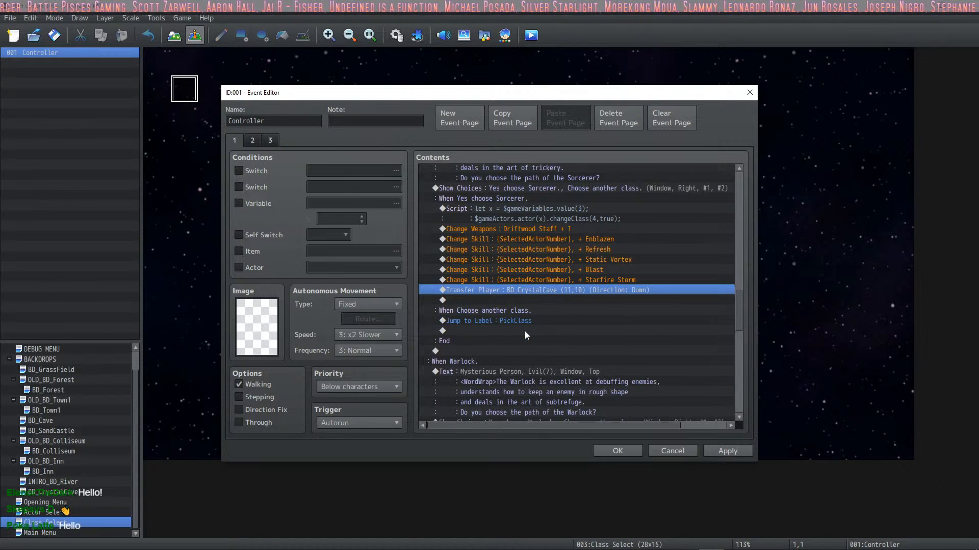
{"action": "scroll", "coordinate": [526, 330], "scroll_direction": "down", "scroll_amount": 6}
{"action": "left_click", "coordinate": [539, 331]}
{"action": "key", "text": "ctrl+v"}
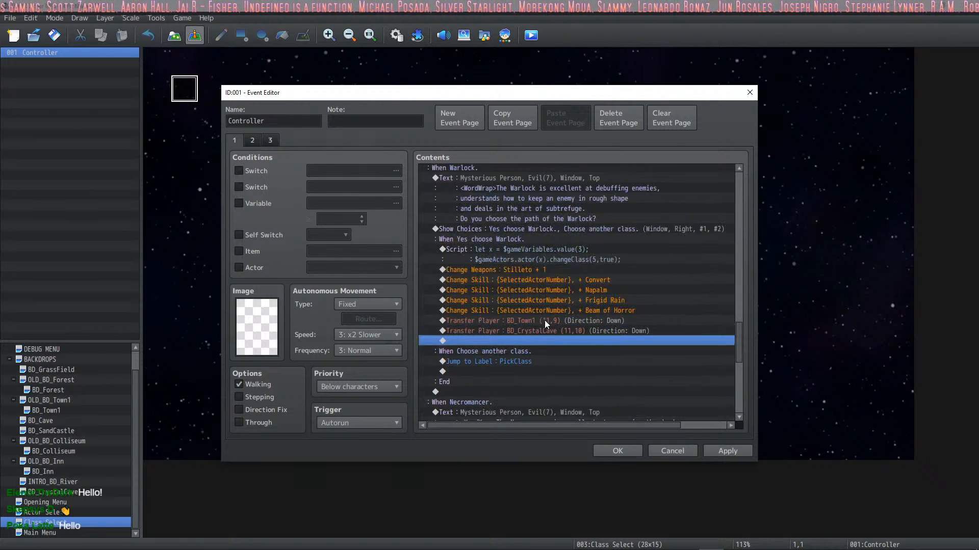
{"action": "left_click", "coordinate": [544, 320]}
{"action": "key", "text": "Delete"}
Step: Replace the Necromancer branch's BD_Town1 transfer with the copied BD_CrystalCave (11,10) transfer
{"action": "scroll", "coordinate": [544, 320], "scroll_direction": "down", "scroll_amount": 5}
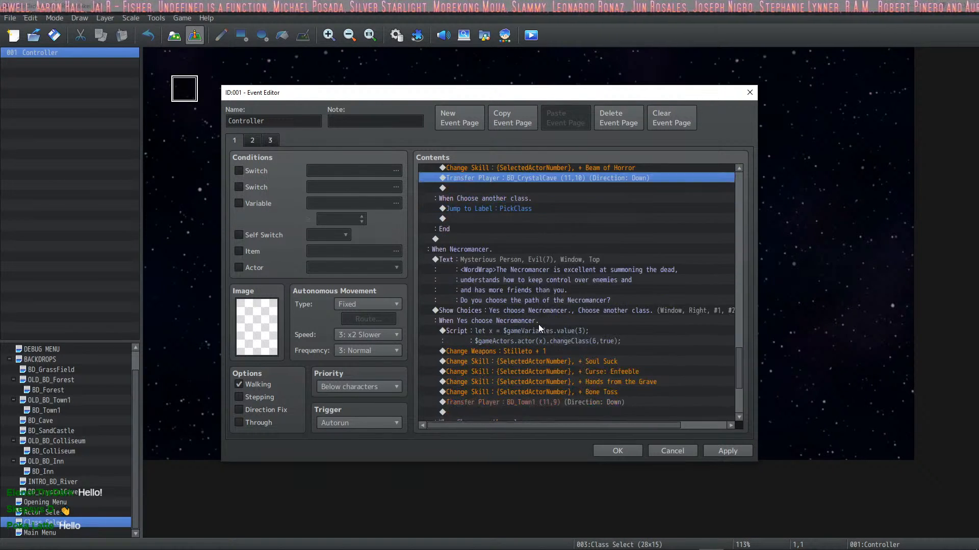
{"action": "scroll", "coordinate": [539, 326], "scroll_direction": "down", "scroll_amount": 3}
{"action": "left_click", "coordinate": [539, 329]}
{"action": "key", "text": "ctrl+v"}
{"action": "left_click", "coordinate": [536, 321]}
{"action": "key", "text": "Delete"}
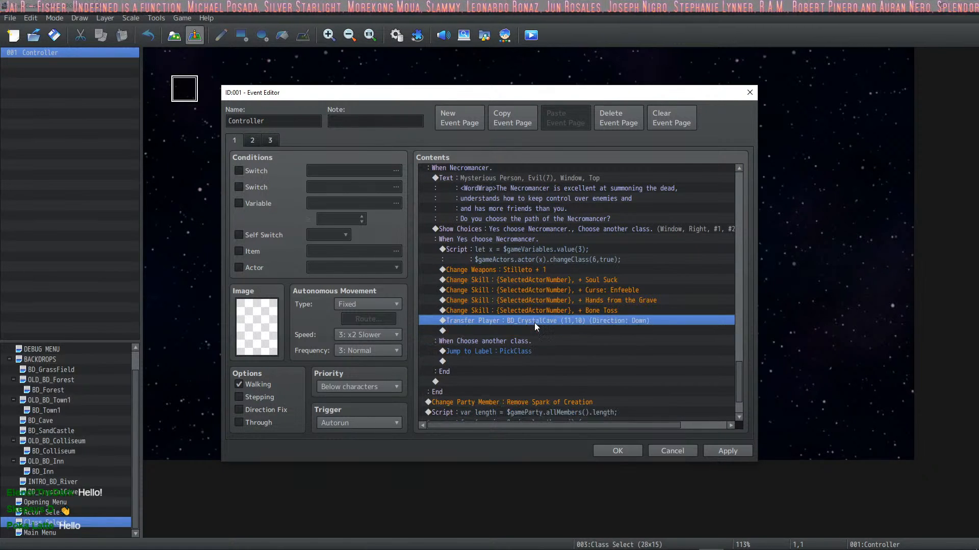
Step: Apply the Controller event's changes, check its third event page, and close the event with the changes kept
{"action": "scroll", "coordinate": [533, 331], "scroll_direction": "down", "scroll_amount": 2}
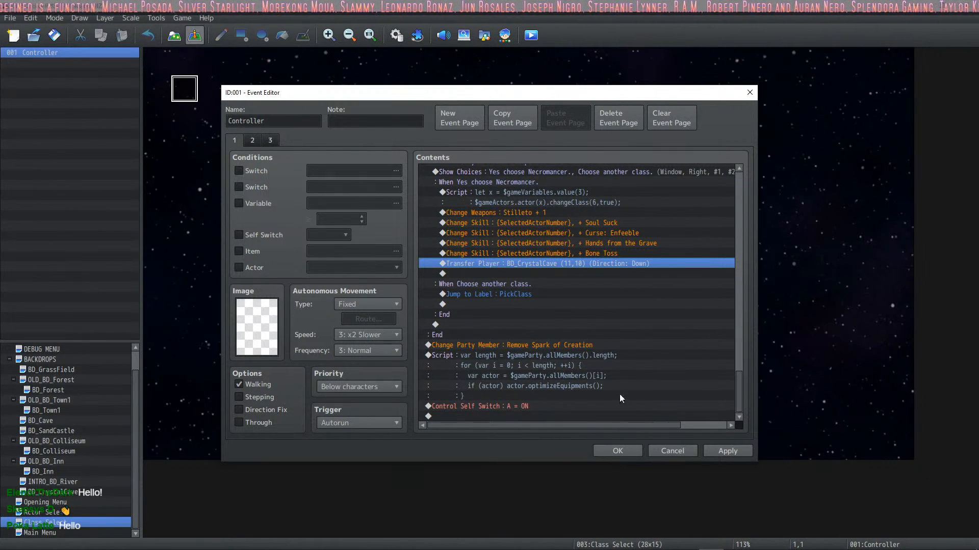
{"action": "left_click", "coordinate": [727, 451]}
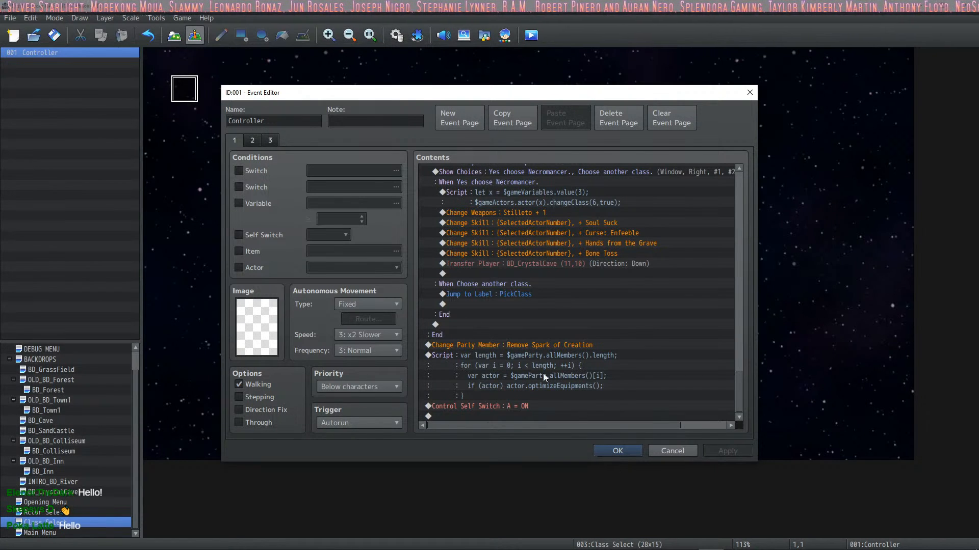
{"action": "left_click", "coordinate": [270, 141]}
{"action": "left_click", "coordinate": [270, 140]}
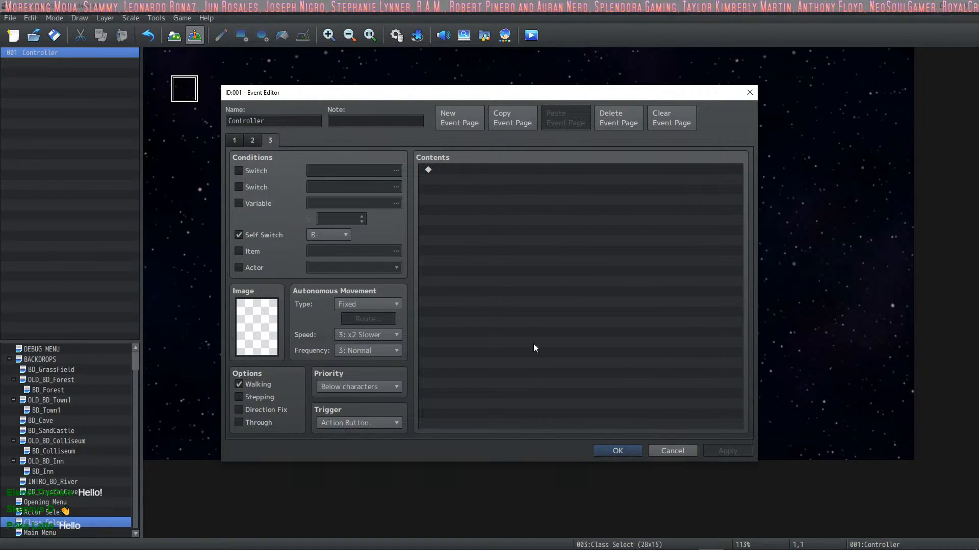
{"action": "left_click", "coordinate": [628, 452]}
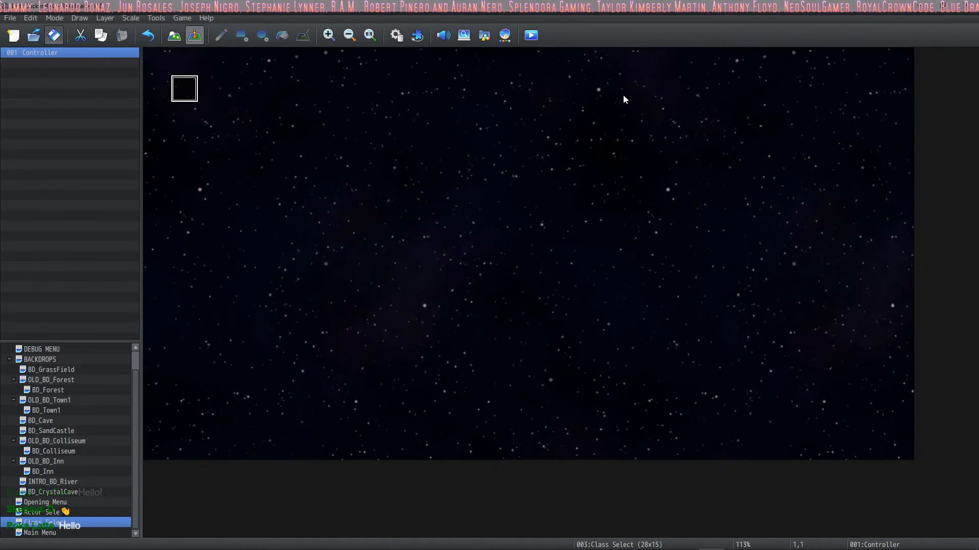
Step: Playtest the game in a maximized window and pick the black-armoured character with the pink cape in Actor Selection
{"action": "left_click", "coordinate": [535, 37]}
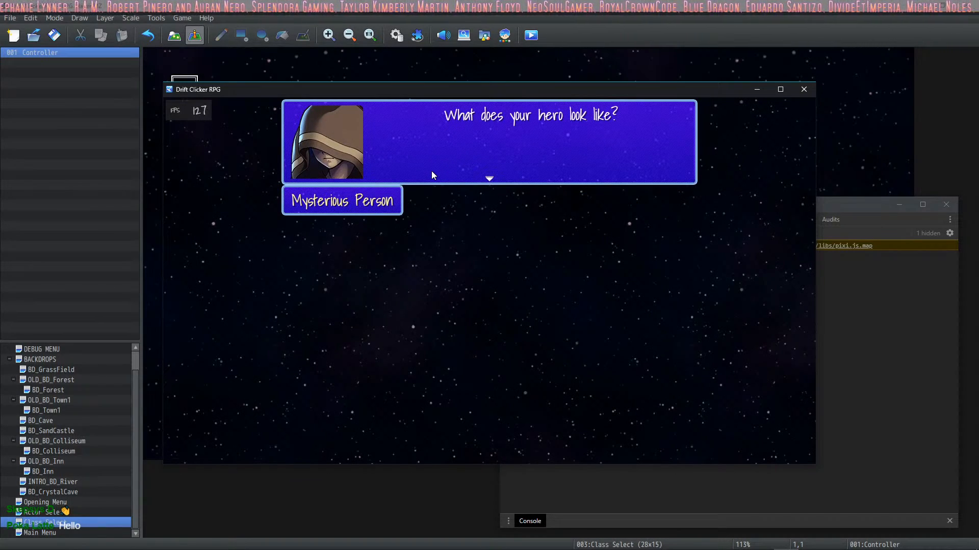
{"action": "left_click", "coordinate": [780, 89]}
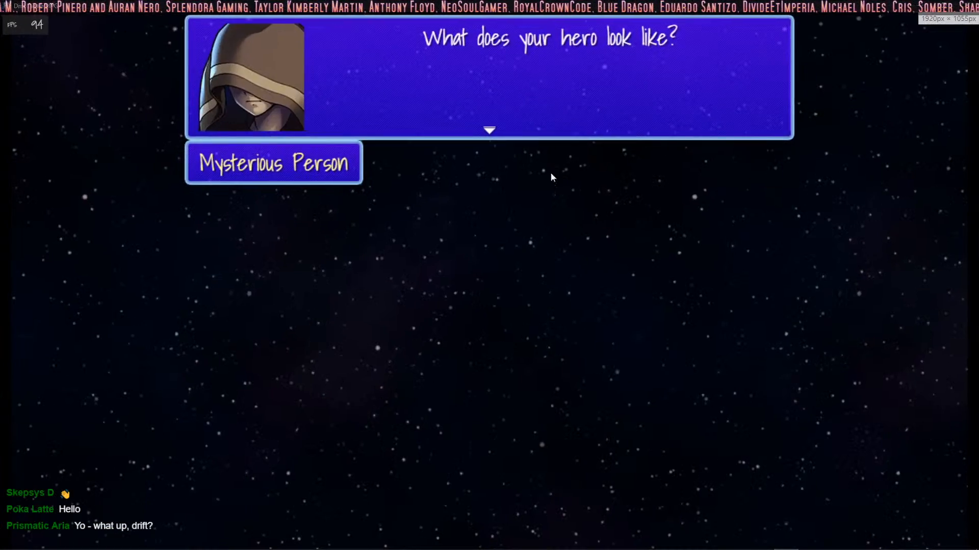
{"action": "left_click", "coordinate": [543, 179]}
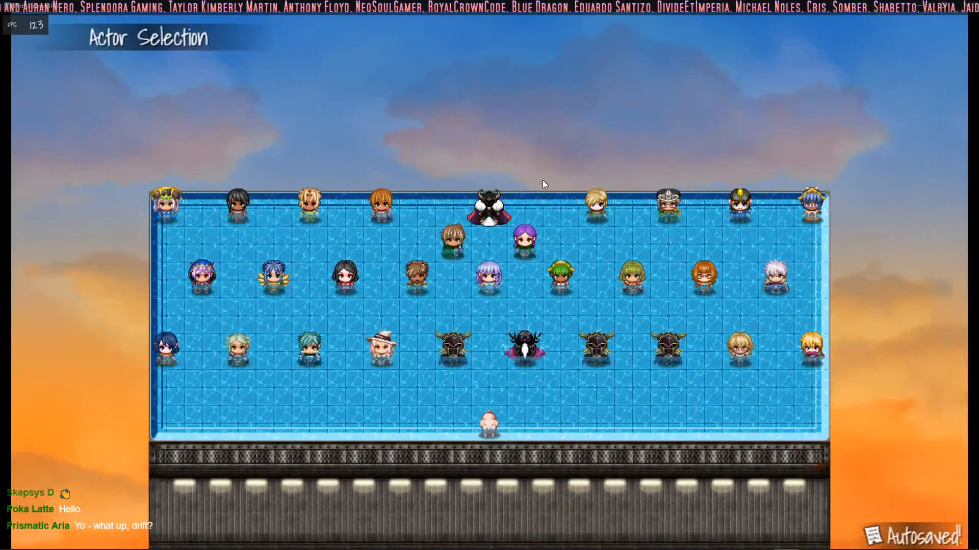
{"action": "key", "text": "Up"}
{"action": "key", "text": "Up"}
{"action": "key", "text": "Up"}
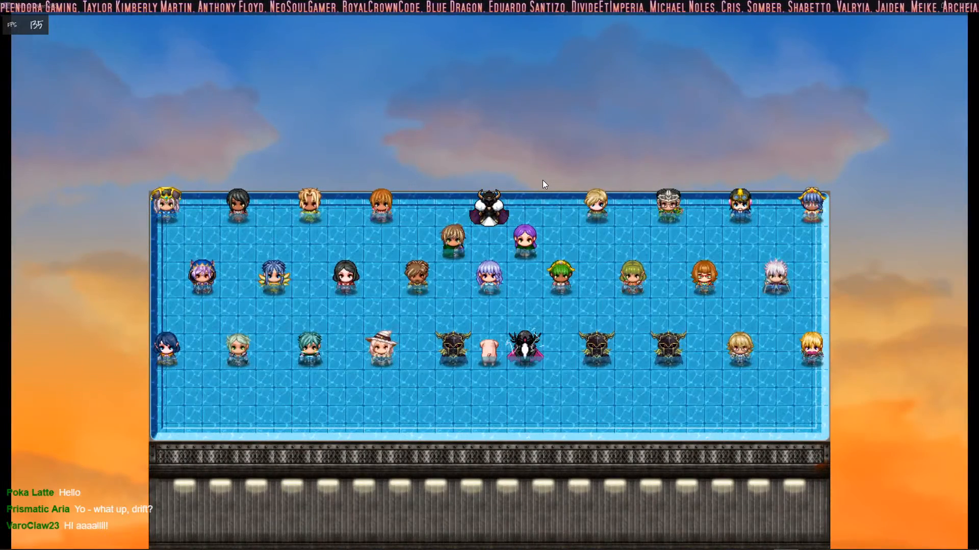
{"action": "key", "text": "Right"}
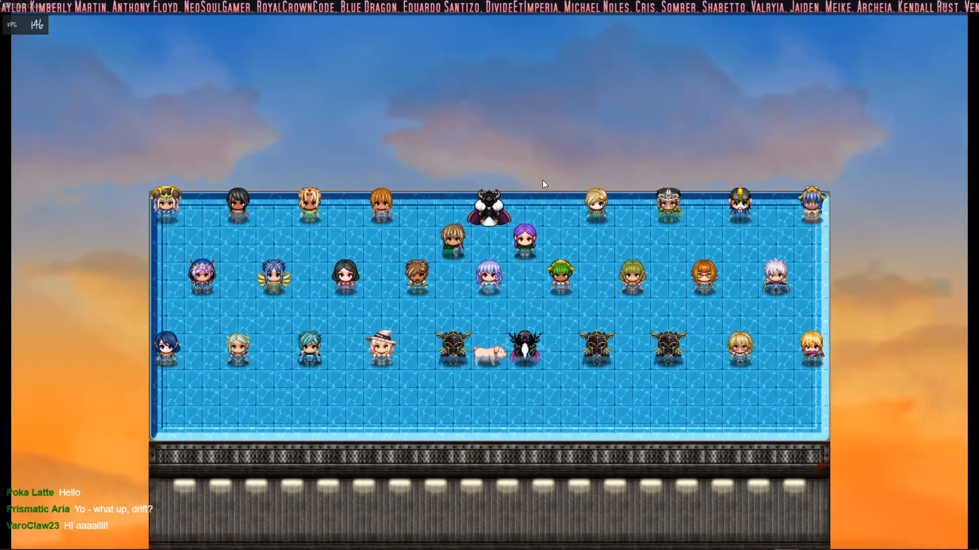
{"action": "key", "text": "Return"}
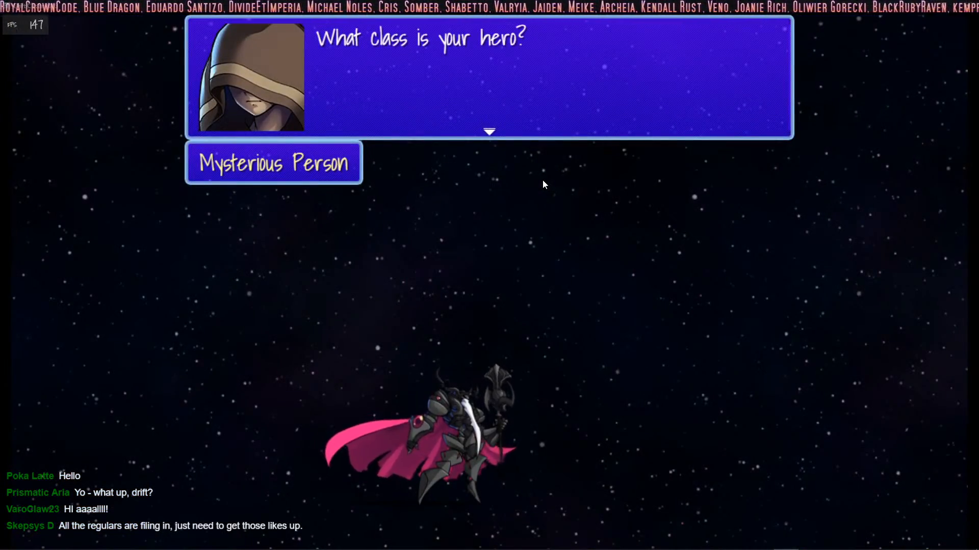
Step: Choose Warrior as the hero's class in the playtest and accept that path
{"action": "key", "text": "Return"}
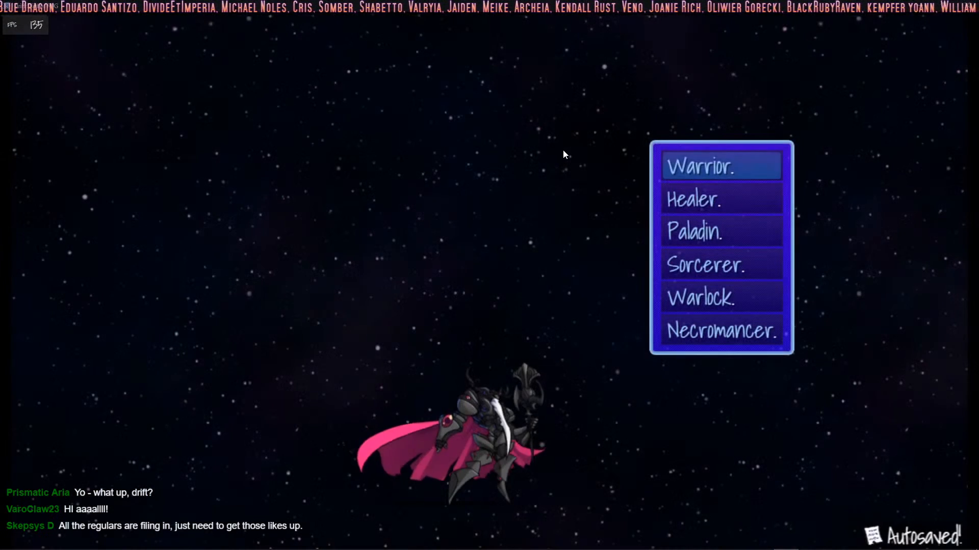
{"action": "key", "text": "Down"}
{"action": "key", "text": "Up"}
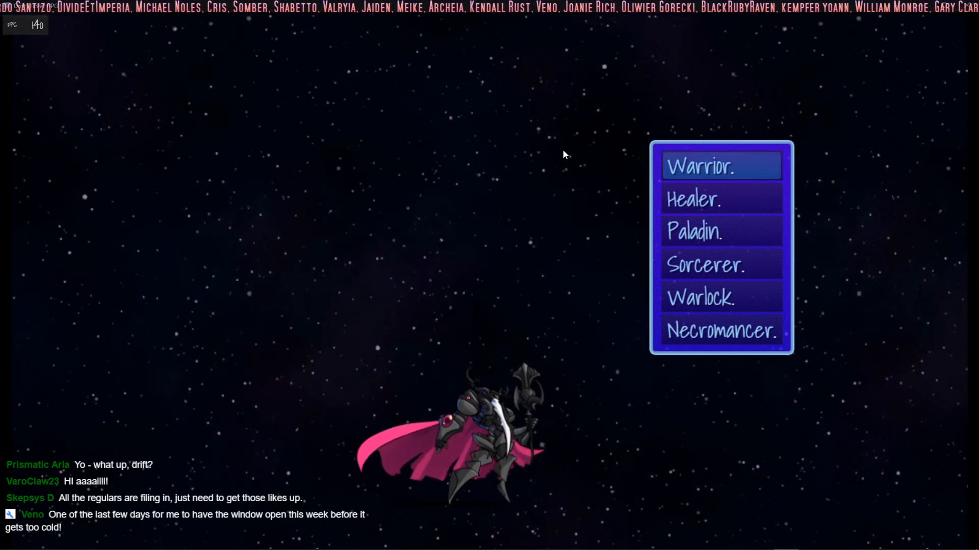
{"action": "key", "text": "Return"}
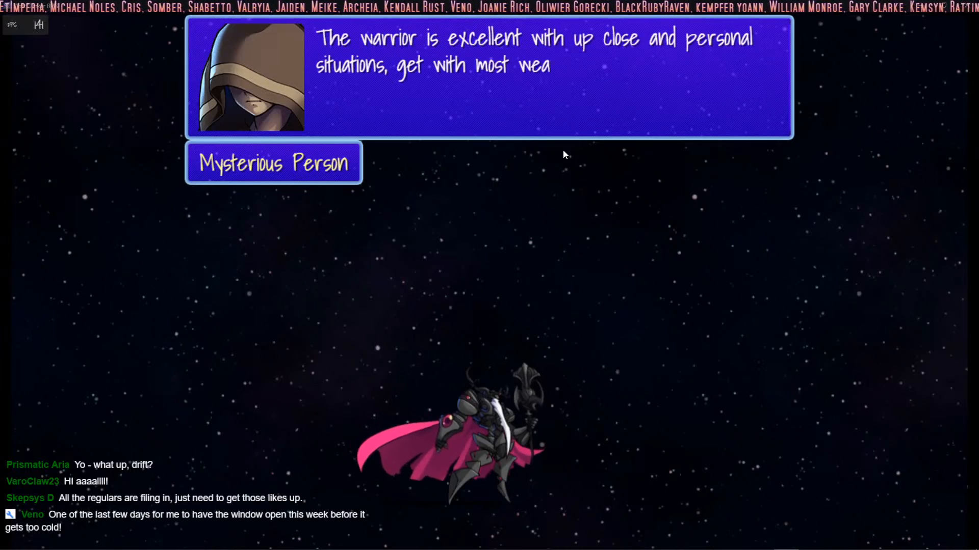
{"action": "key", "text": "Return"}
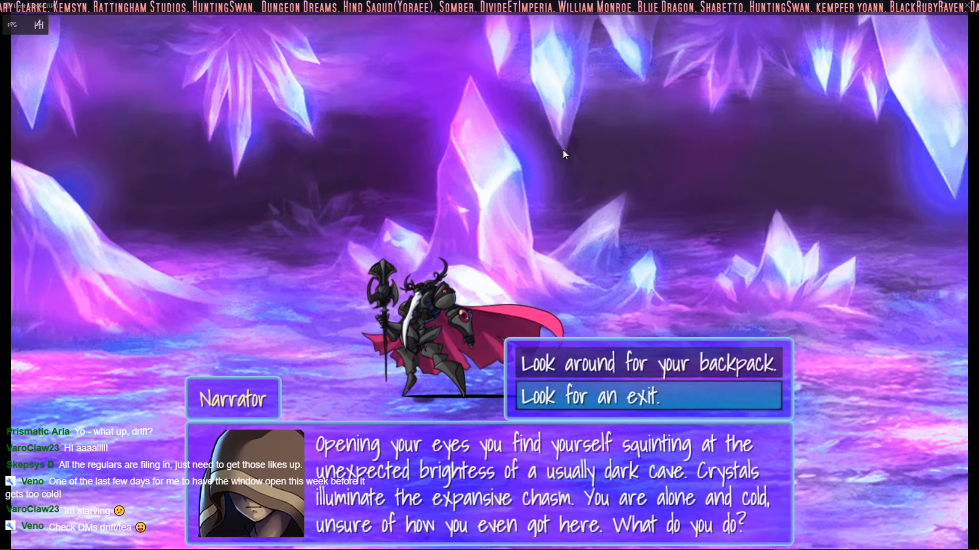
Step: Play through the crystal cave intro by looking around for the backpack, collecting the reward and heading towards the dark
{"action": "key", "text": "Return"}
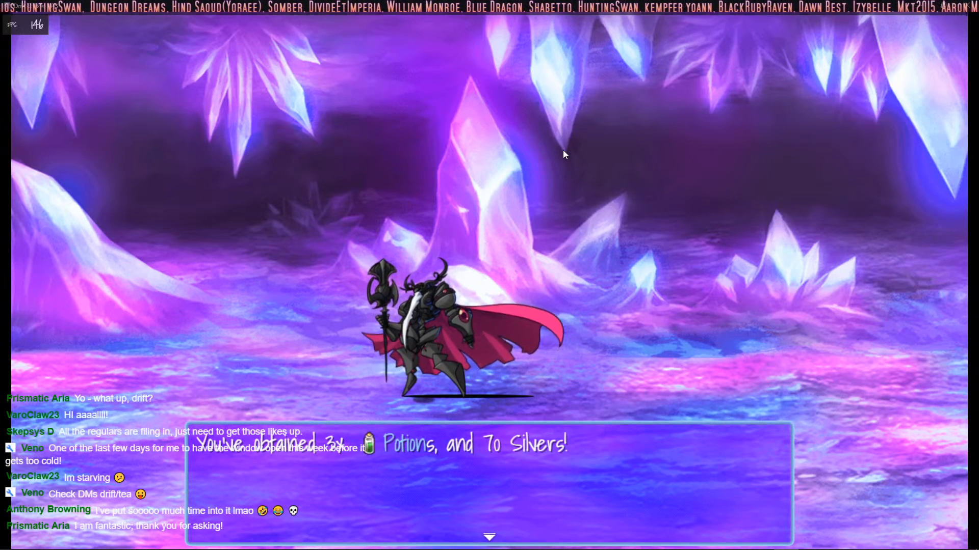
{"action": "key", "text": "Return"}
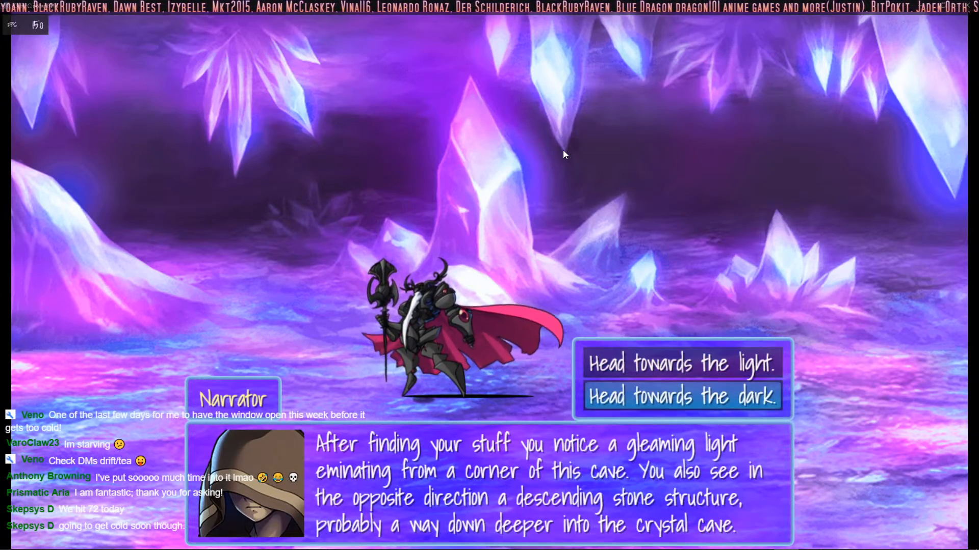
{"action": "key", "text": "Return"}
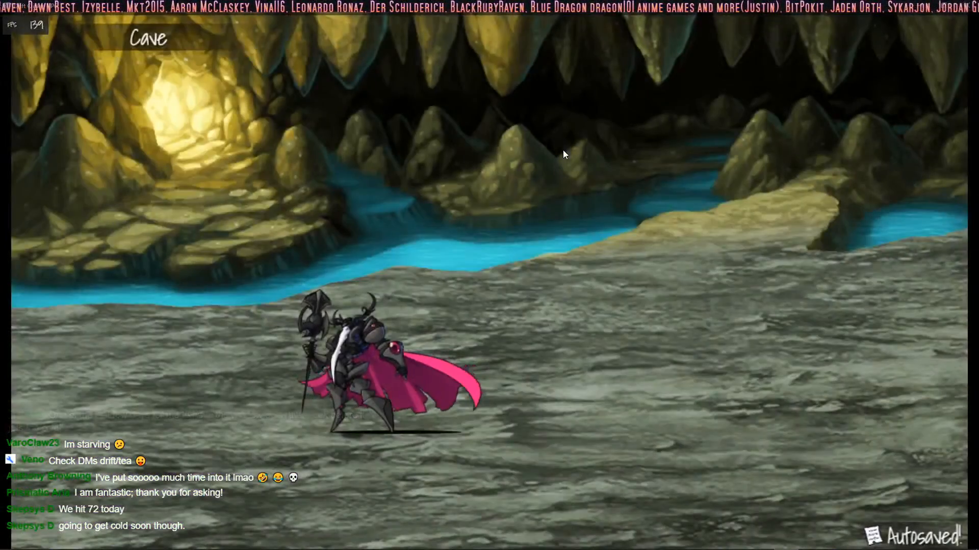
Step: Walk the hero around the Cave map to test movement, and return the game to its smaller window
{"action": "key", "text": "Up"}
{"action": "key", "text": "Right"}
{"action": "key", "text": "Down"}
{"action": "key", "text": "Left"}
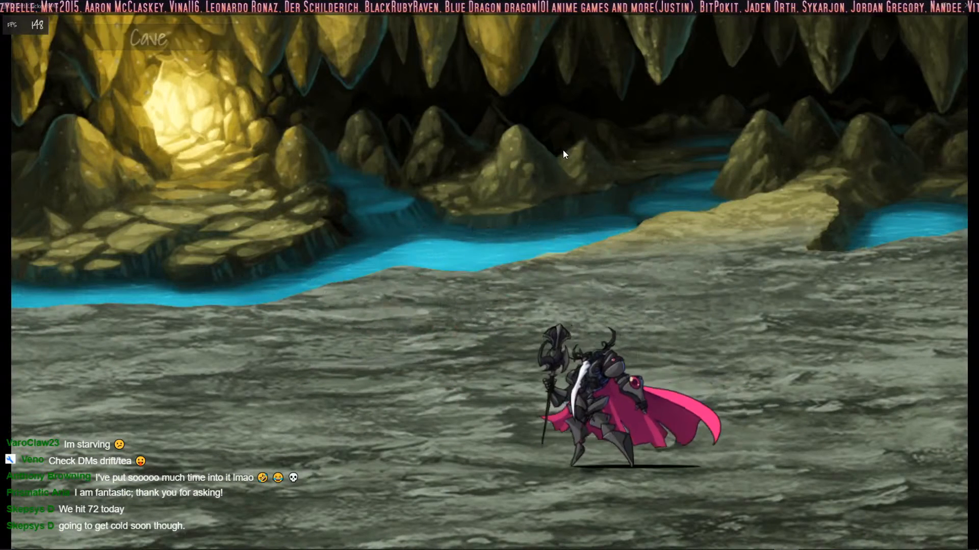
{"action": "key", "text": "F4"}
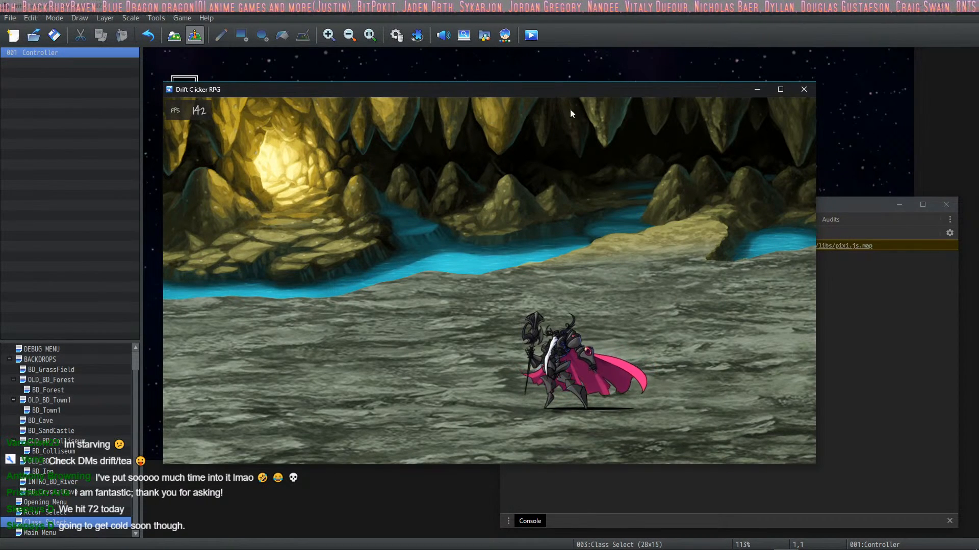
Step: End the playtest and look over the States list in the project database
{"action": "left_click", "coordinate": [804, 89]}
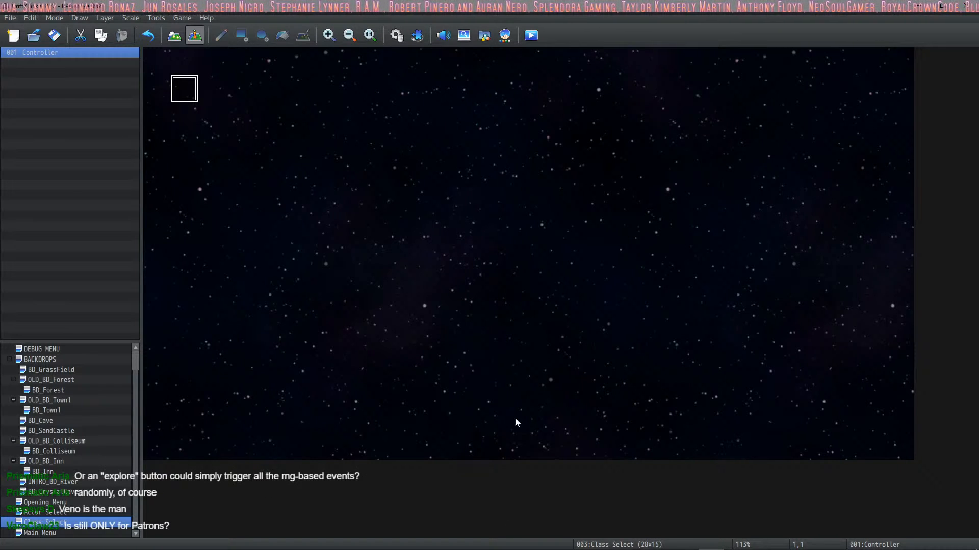
{"action": "mouse_move", "coordinate": [564, 549]}
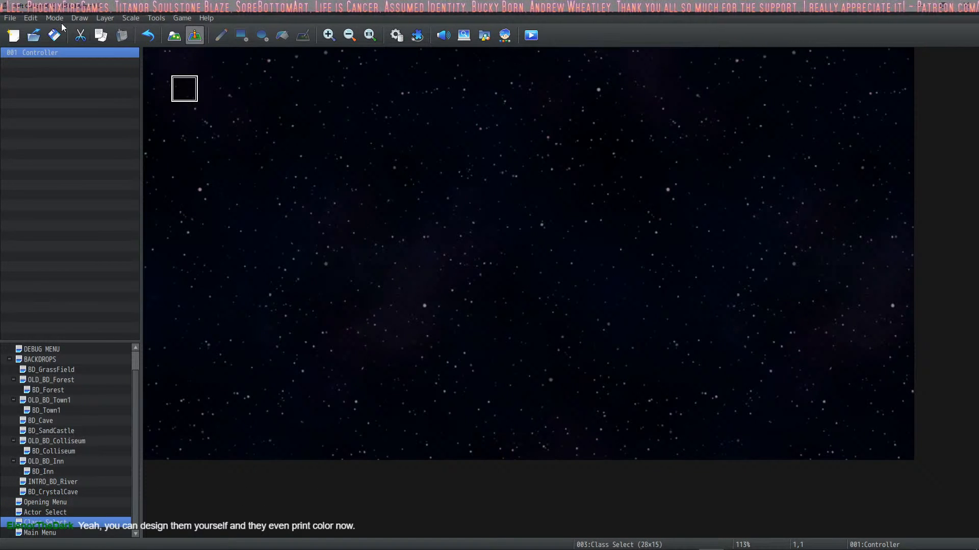
{"action": "left_click", "coordinate": [393, 35]}
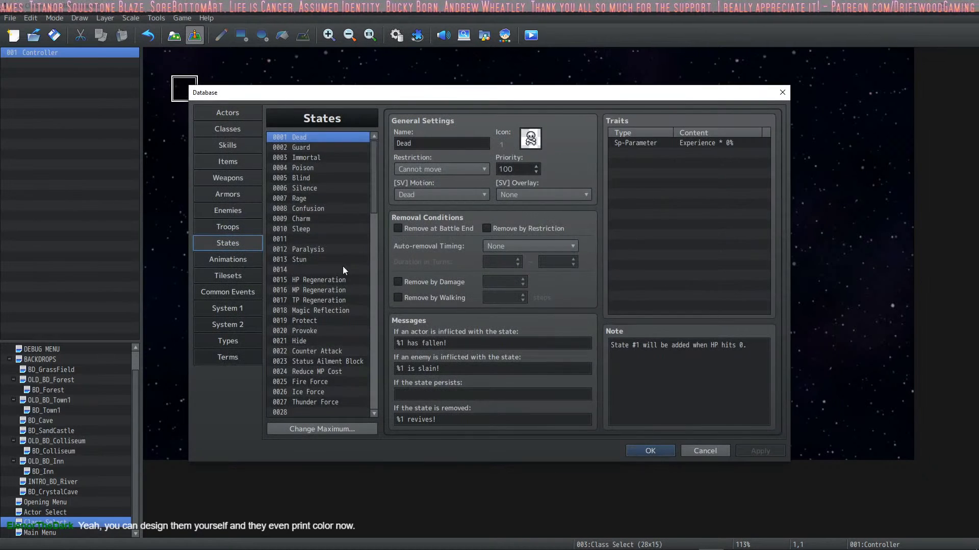
{"action": "scroll", "coordinate": [343, 266], "scroll_direction": "down", "scroll_amount": 4}
{"action": "left_click", "coordinate": [652, 450]}
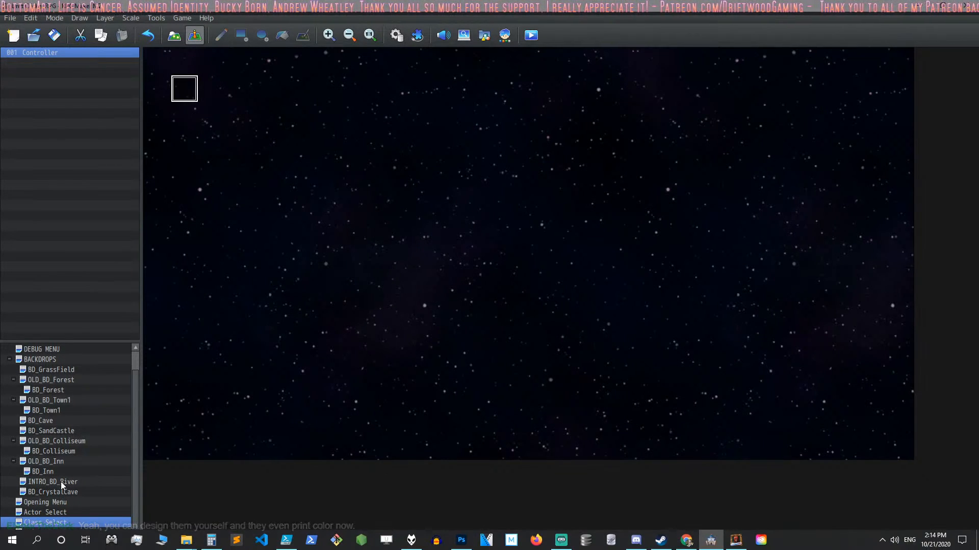
Step: In BD_CrystalCave's Intro event, turn Self Switch A ON after the BD_Cave transfer in the "Look for an exit" branch
{"action": "left_click", "coordinate": [68, 452]}
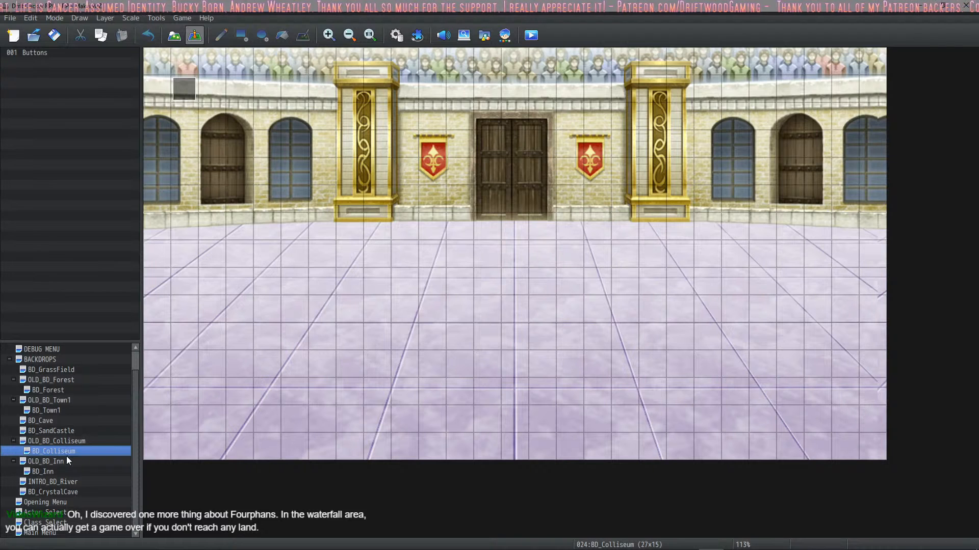
{"action": "left_click", "coordinate": [60, 492]}
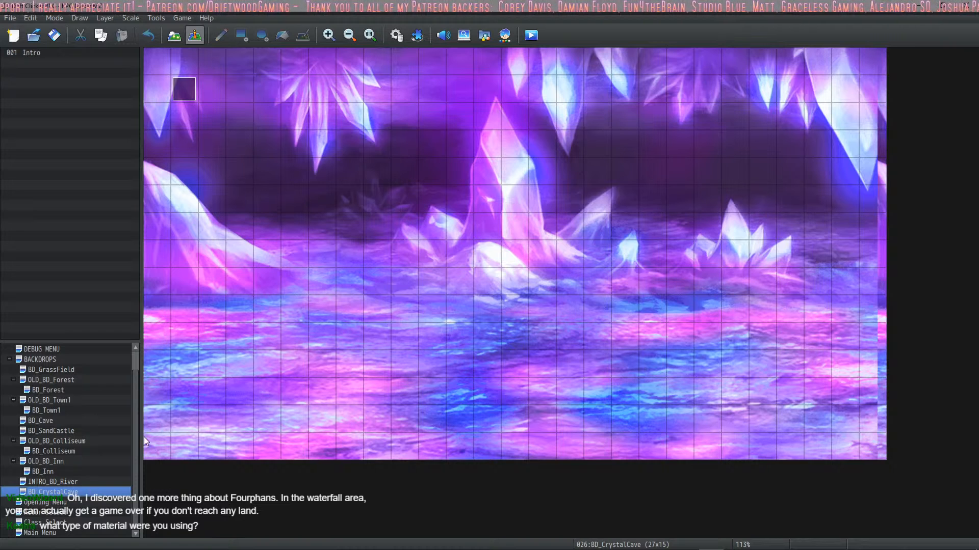
{"action": "double_click", "coordinate": [184, 89]}
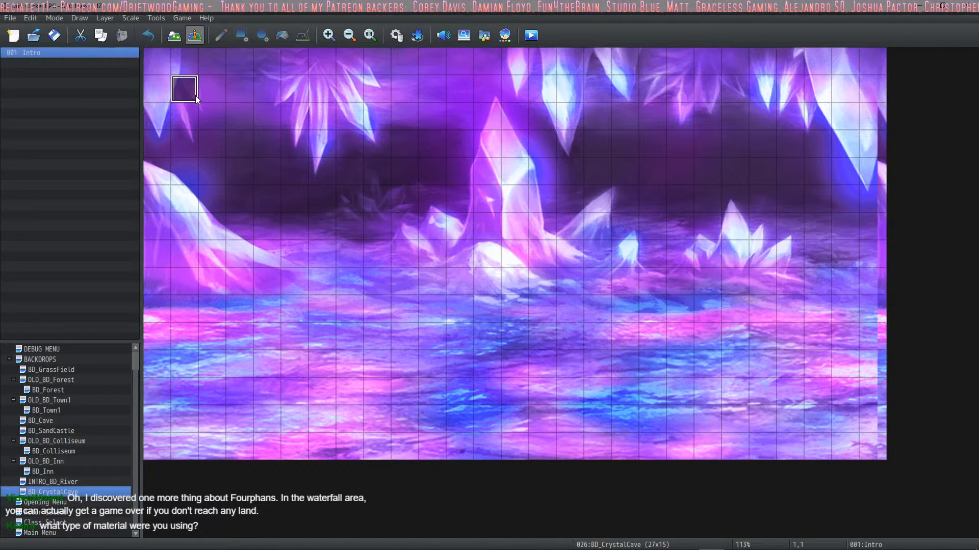
{"action": "scroll", "coordinate": [504, 290], "scroll_direction": "down", "scroll_amount": 8}
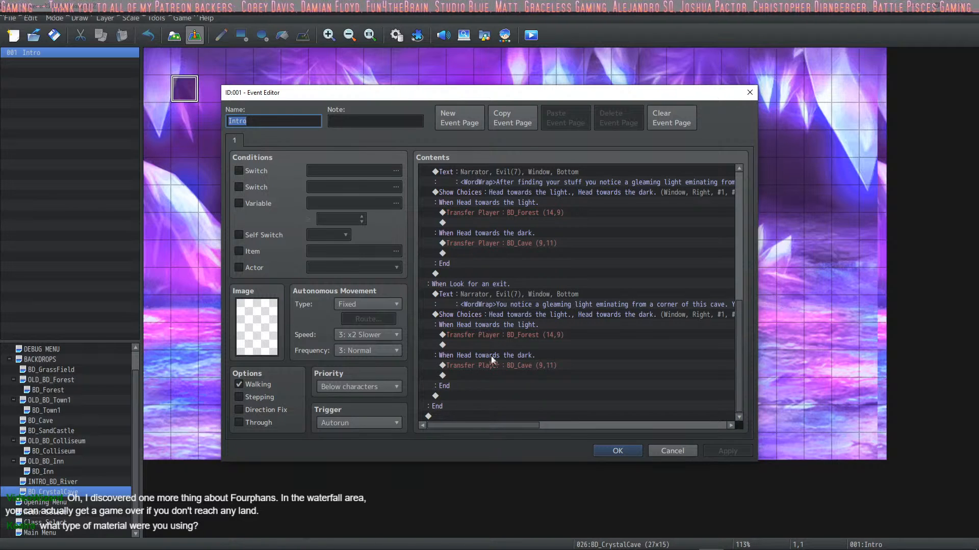
{"action": "left_click", "coordinate": [479, 376]}
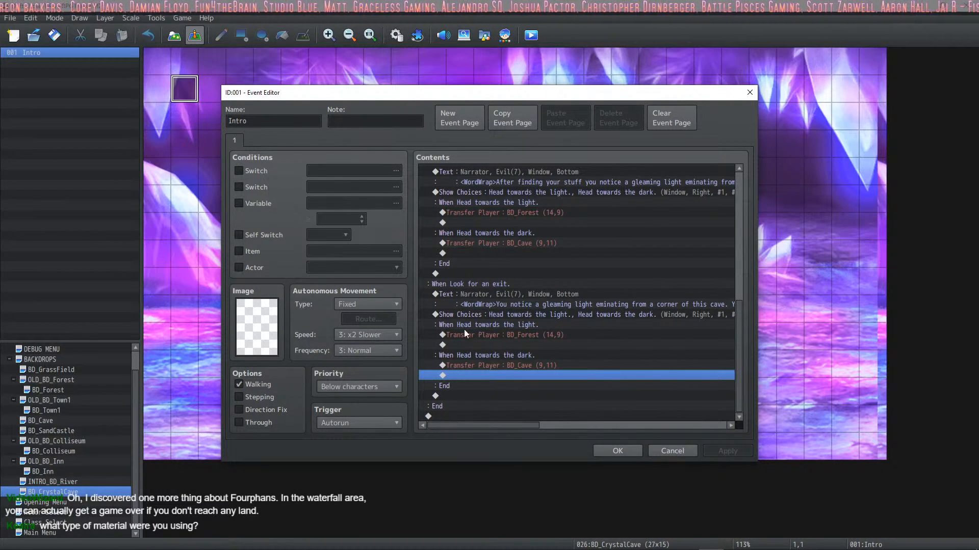
{"action": "right_click", "coordinate": [467, 376]}
{"action": "left_click", "coordinate": [482, 384]}
{"action": "left_click", "coordinate": [512, 284]}
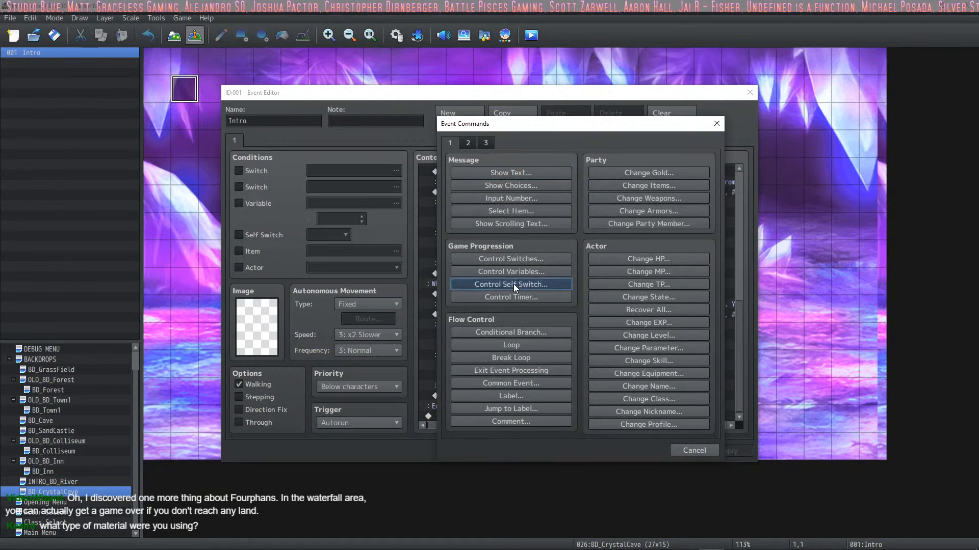
{"action": "left_click", "coordinate": [523, 326]}
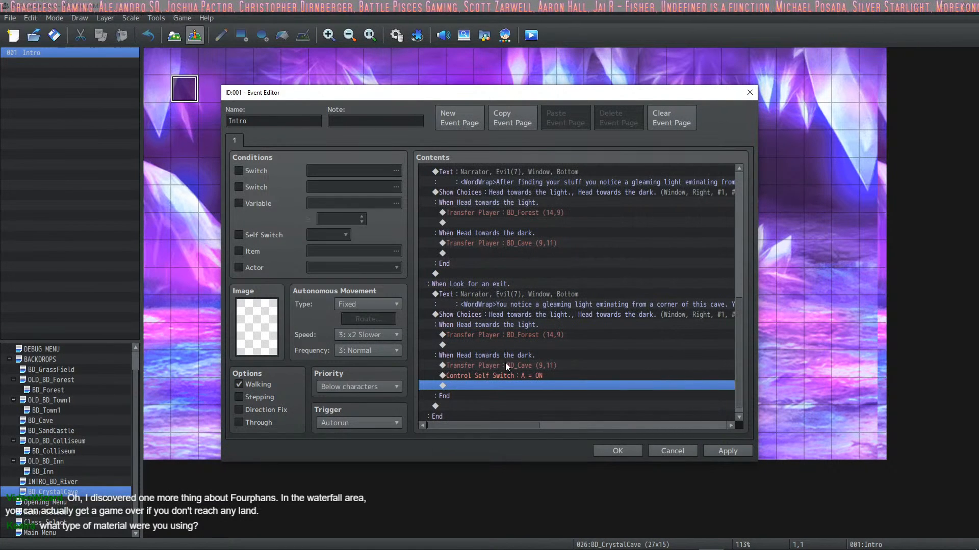
Step: Copy the Self Switch A = ON command after the three other Transfer Player commands in the Intro event's choice branches
{"action": "left_click", "coordinate": [505, 377]}
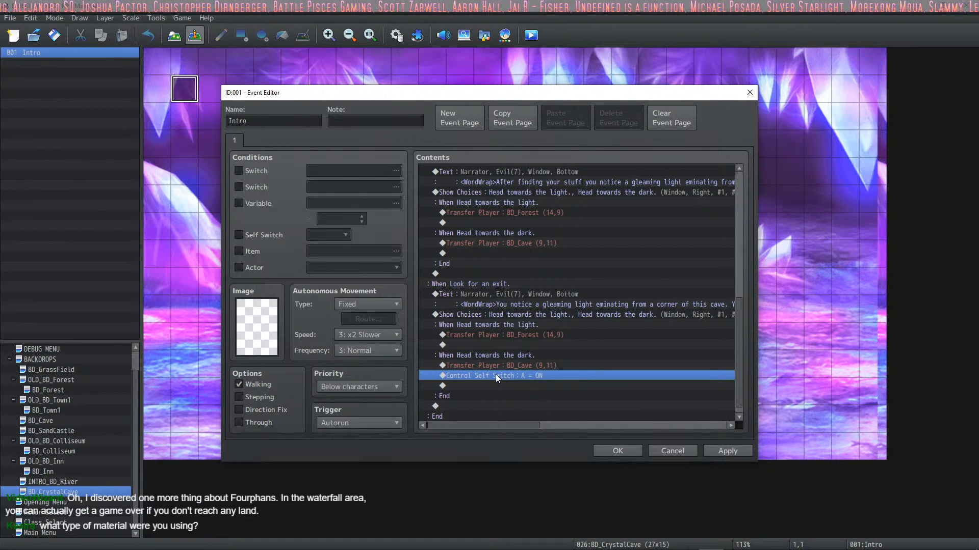
{"action": "left_click", "coordinate": [513, 343]}
{"action": "key", "text": "ctrl+v"}
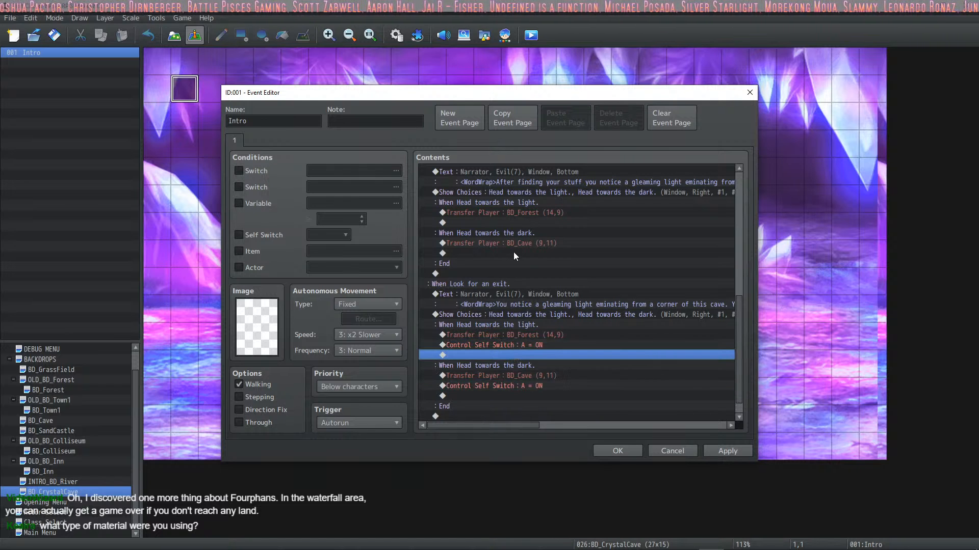
{"action": "left_click", "coordinate": [513, 252]}
{"action": "key", "text": "ctrl+v"}
{"action": "left_click", "coordinate": [524, 221]}
{"action": "key", "text": "ctrl+v"}
{"action": "scroll", "coordinate": [536, 252], "scroll_direction": "up", "scroll_amount": 10}
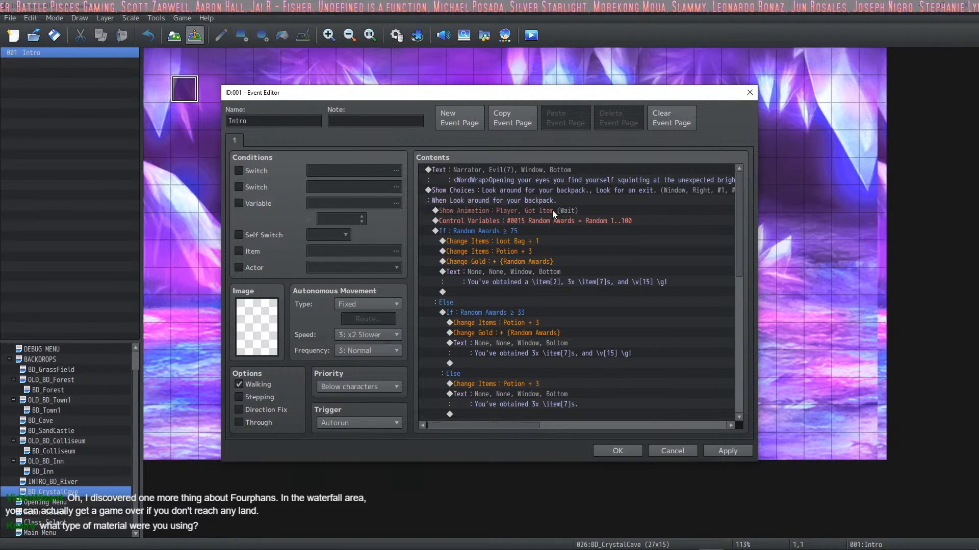
{"action": "scroll", "coordinate": [552, 210], "scroll_direction": "down", "scroll_amount": 10}
{"action": "scroll", "coordinate": [556, 227], "scroll_direction": "down", "scroll_amount": 1}
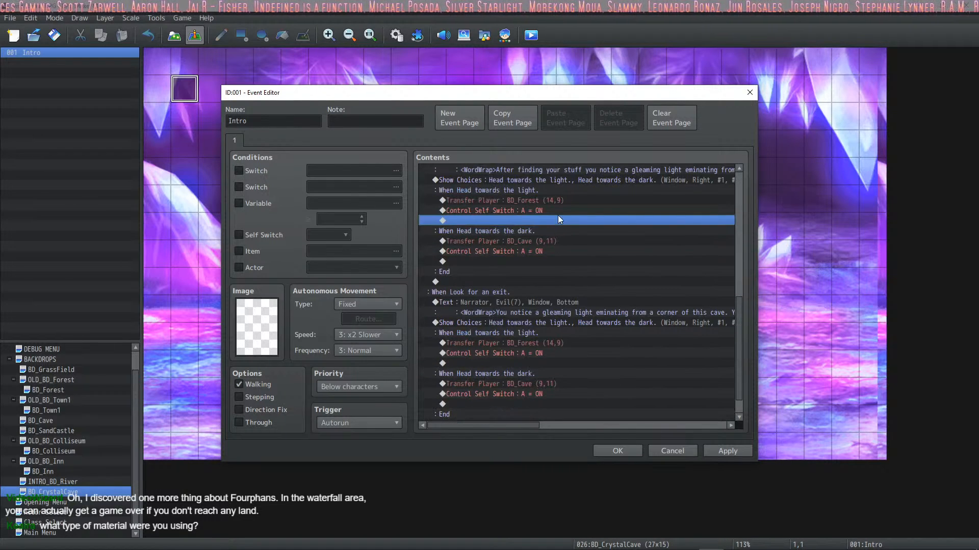
{"action": "left_click", "coordinate": [541, 261]}
{"action": "scroll", "coordinate": [540, 273], "scroll_direction": "down", "scroll_amount": 1}
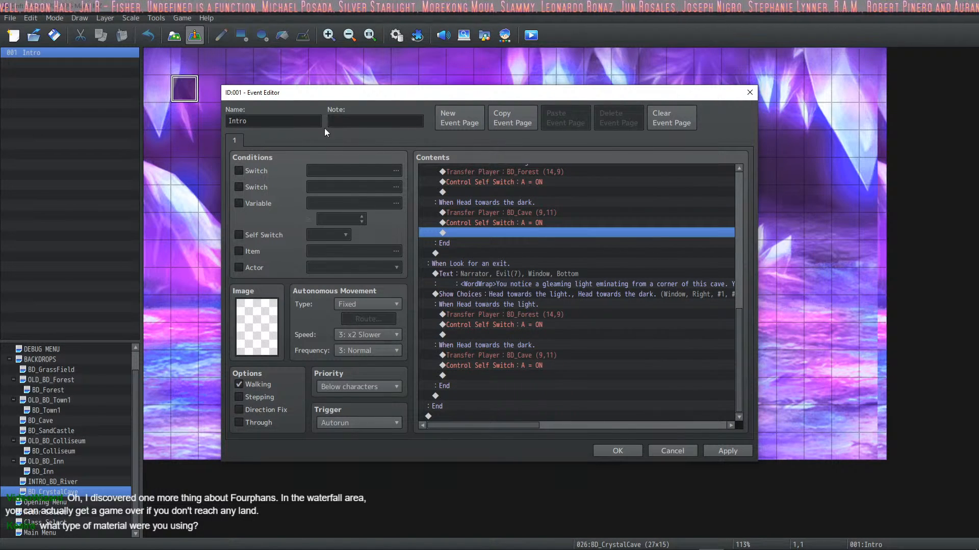
Step: Add a blank second page to the Intro event conditioned on Self Switch A, save the event and recheck it
{"action": "left_click", "coordinate": [459, 117]}
{"action": "left_click", "coordinate": [258, 235]}
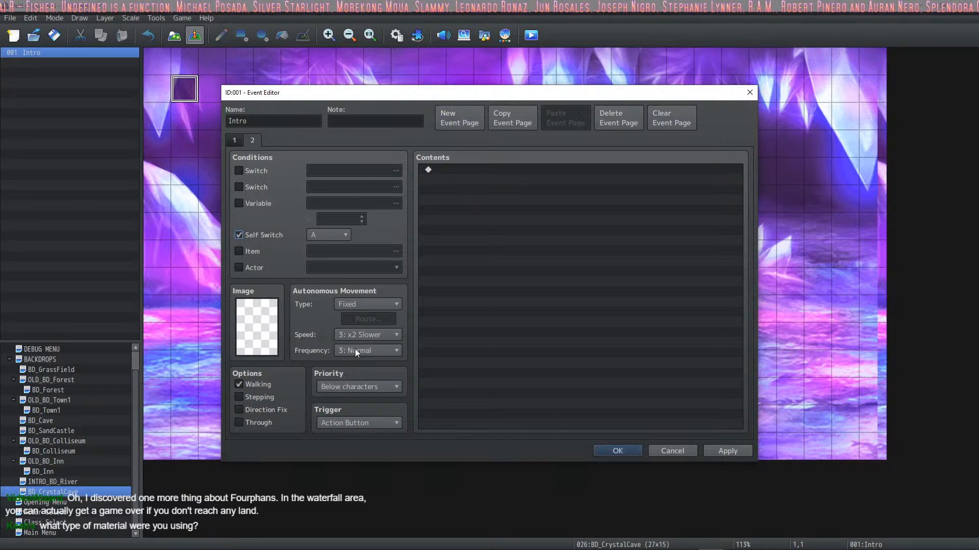
{"action": "left_click", "coordinate": [232, 140]}
{"action": "left_click", "coordinate": [251, 142]}
{"action": "left_click", "coordinate": [237, 142]}
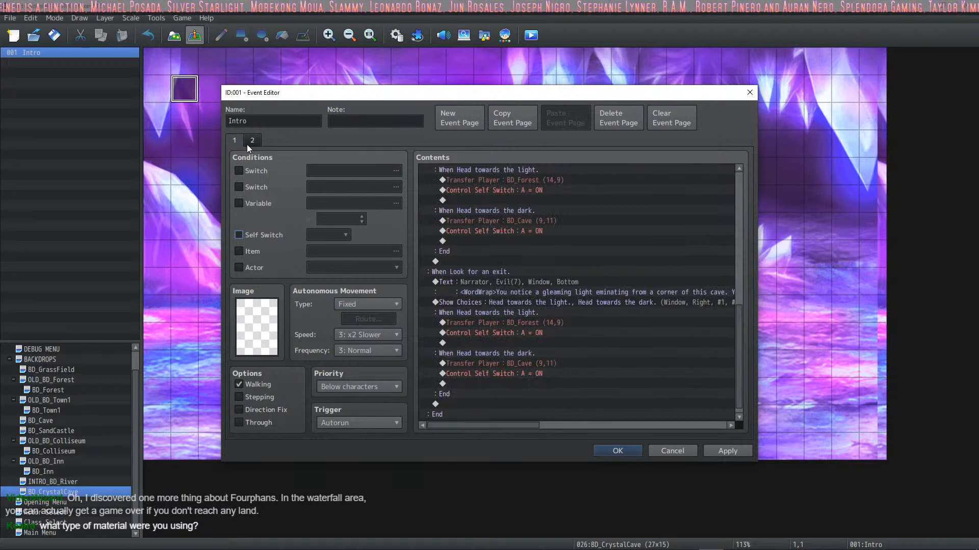
{"action": "left_click", "coordinate": [249, 143]}
{"action": "left_click", "coordinate": [728, 451]}
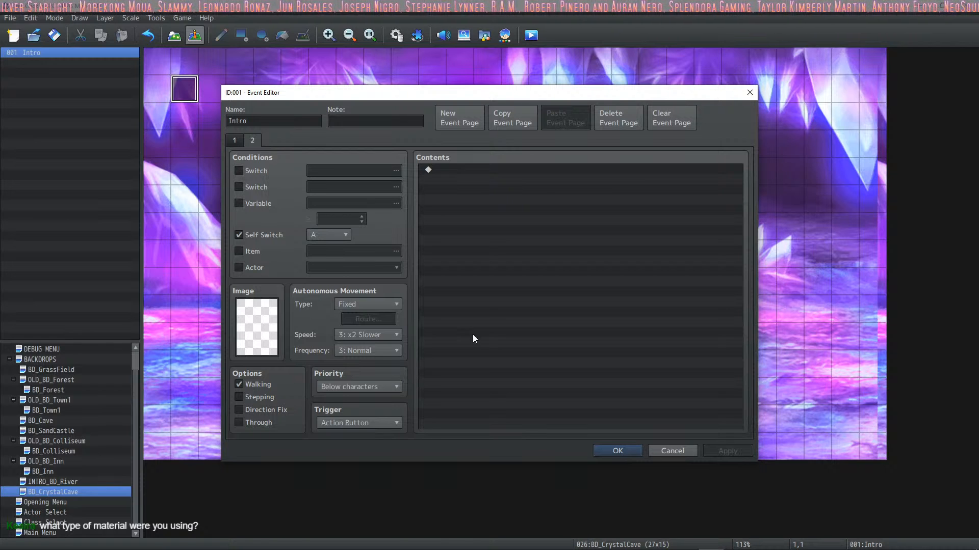
{"action": "left_click", "coordinate": [611, 451]}
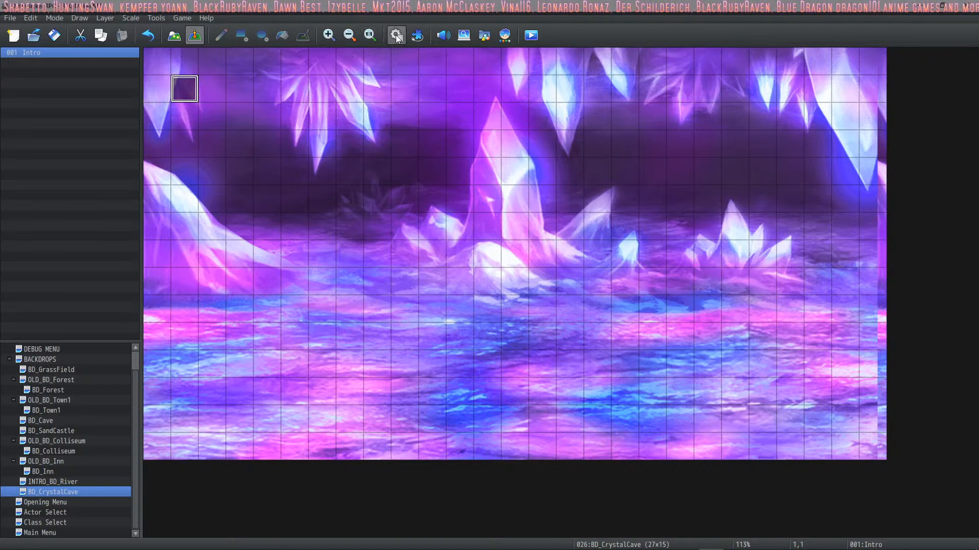
{"action": "double_click", "coordinate": [186, 97]}
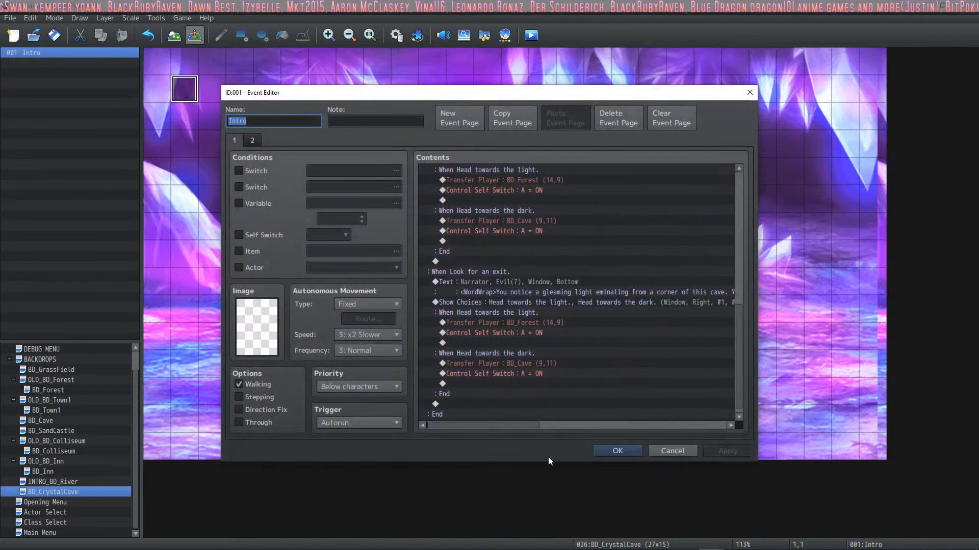
{"action": "left_click", "coordinate": [618, 453]}
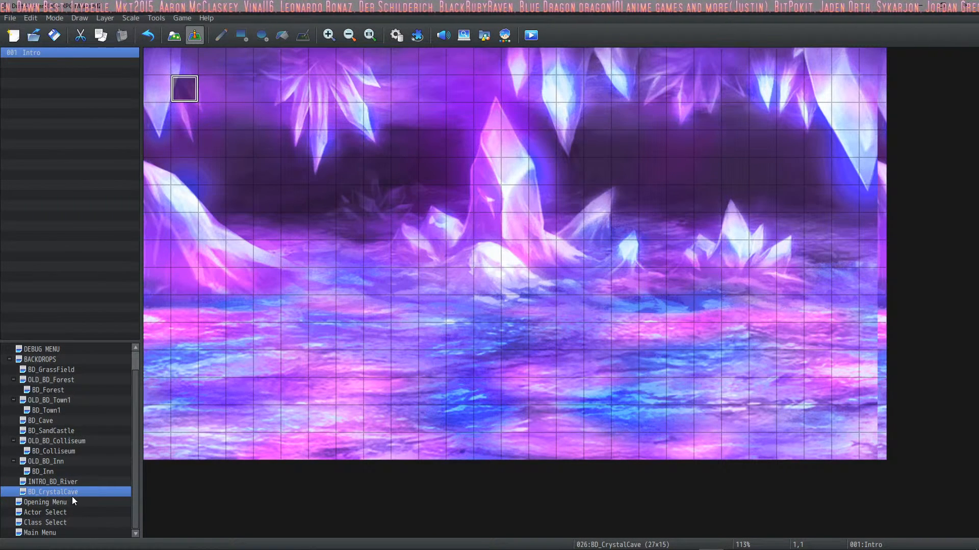
Step: Move the BD_Cave map beneath BD_CrystalCave in the map tree and open it
{"action": "left_click", "coordinate": [53, 421]}
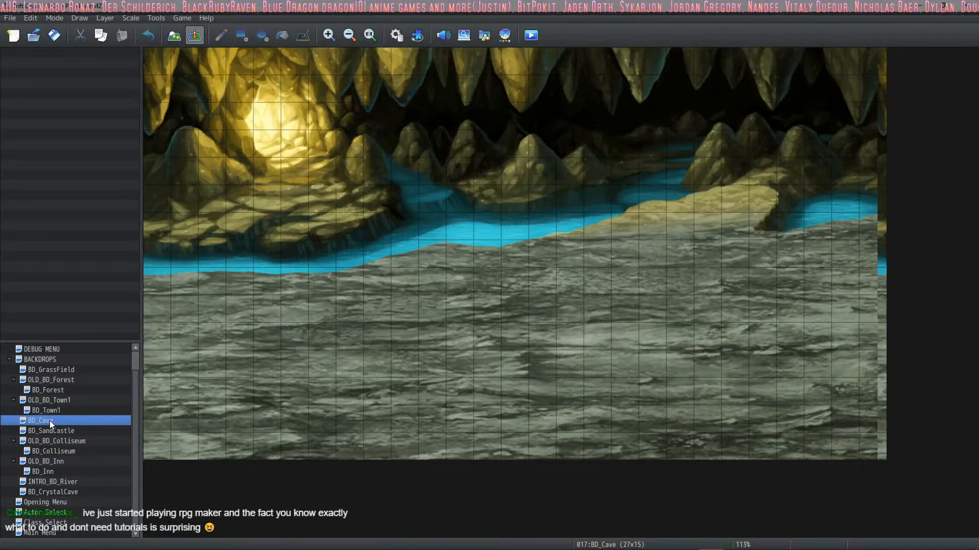
{"action": "left_click_drag", "start_coordinate": [67, 464], "coordinate": [65, 492]}
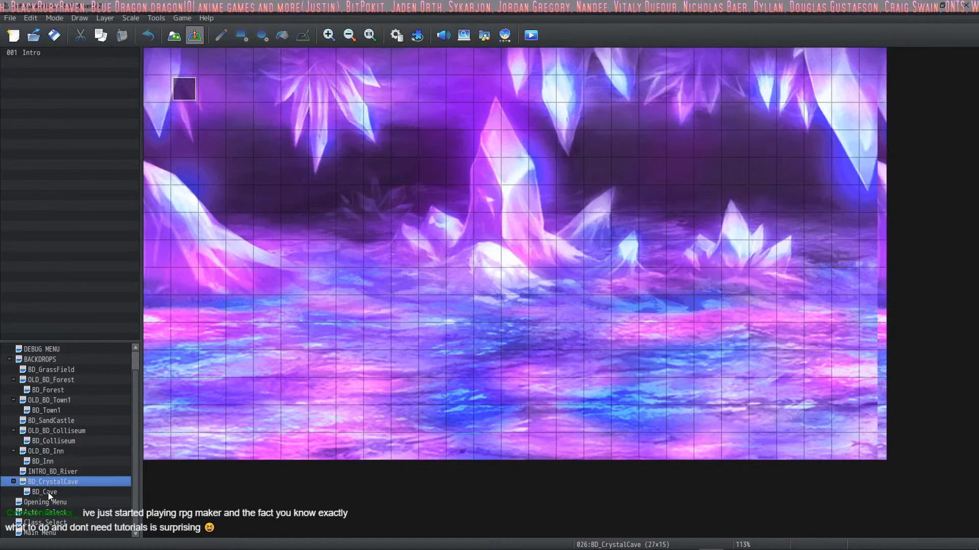
{"action": "left_click", "coordinate": [47, 492]}
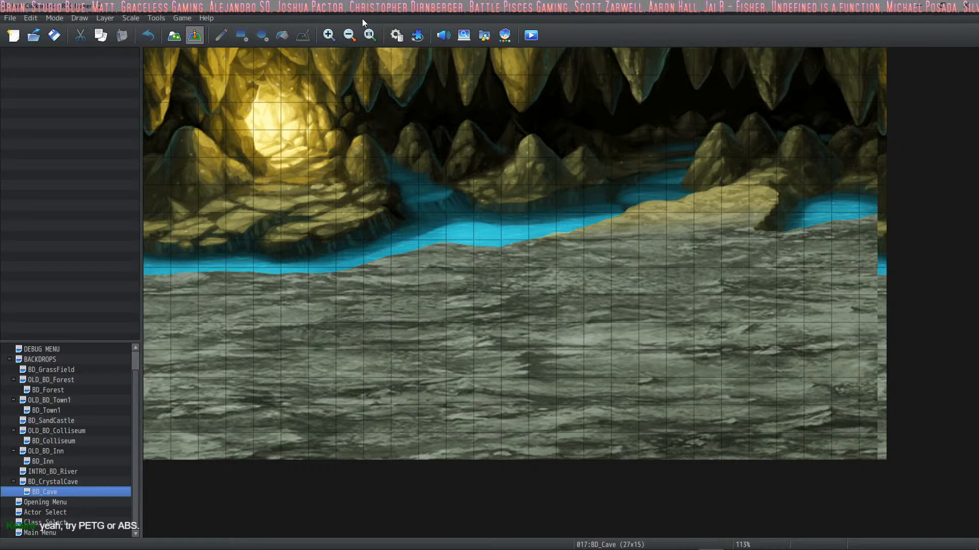
Step: Browse the database's Troops, Animations, Tilesets and Common Events, and examine the States list including Magic Reflection
{"action": "left_click", "coordinate": [395, 35]}
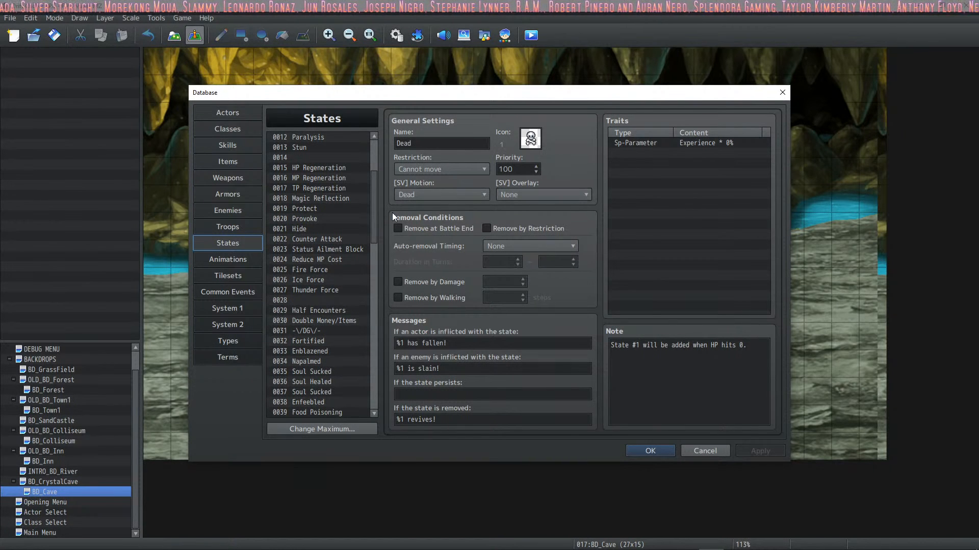
{"action": "left_click", "coordinate": [239, 230]}
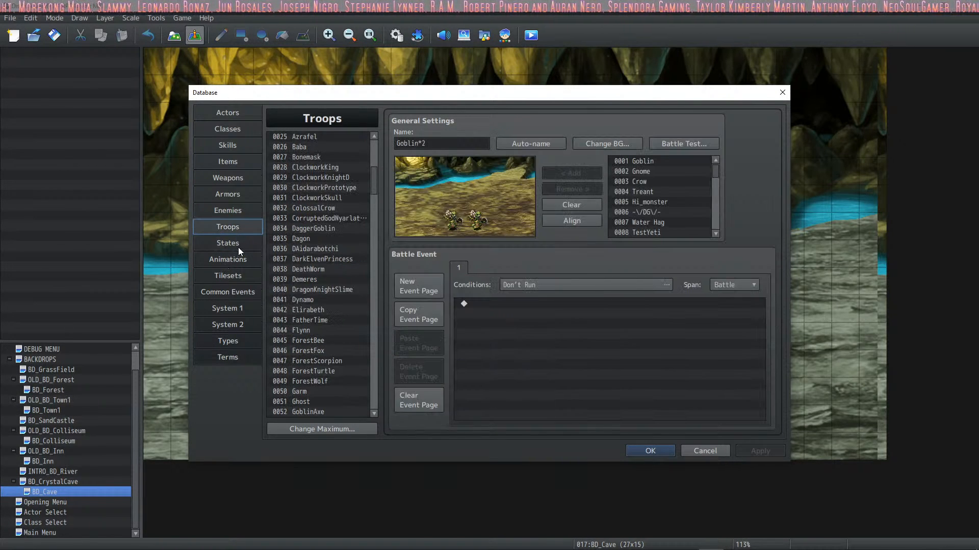
{"action": "left_click", "coordinate": [238, 246]}
{"action": "left_click", "coordinate": [239, 260]}
{"action": "left_click", "coordinate": [236, 279]}
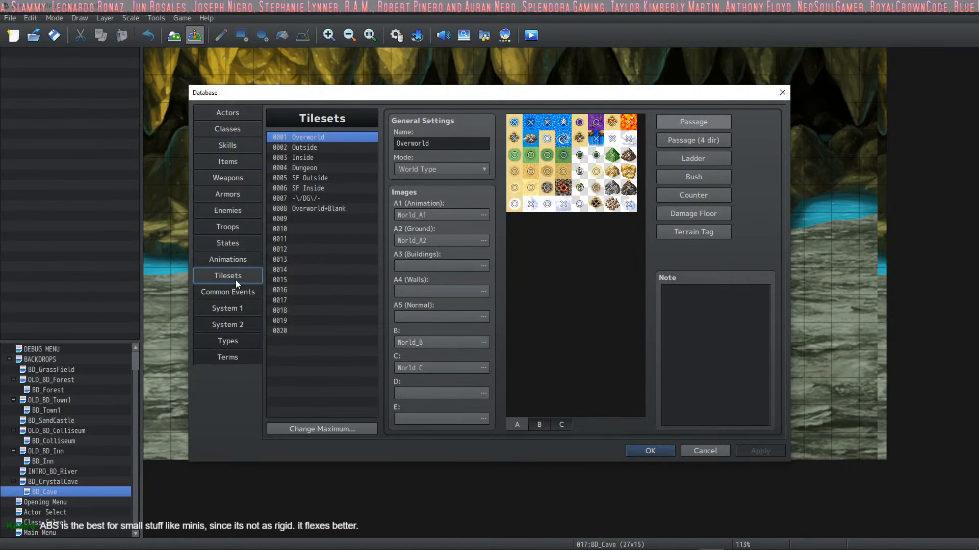
{"action": "left_click", "coordinate": [239, 261]}
{"action": "left_click", "coordinate": [238, 293]}
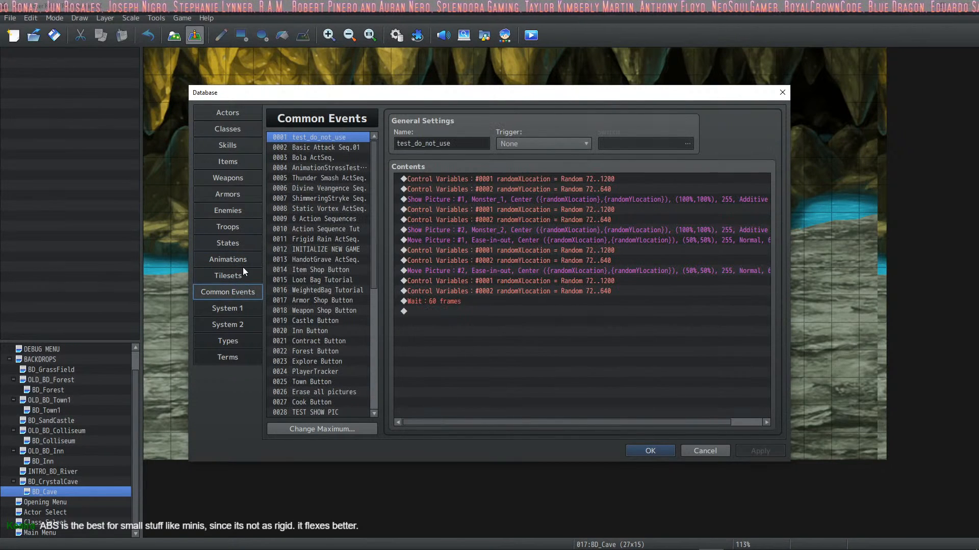
{"action": "left_click", "coordinate": [243, 264]}
{"action": "left_click", "coordinate": [244, 240]}
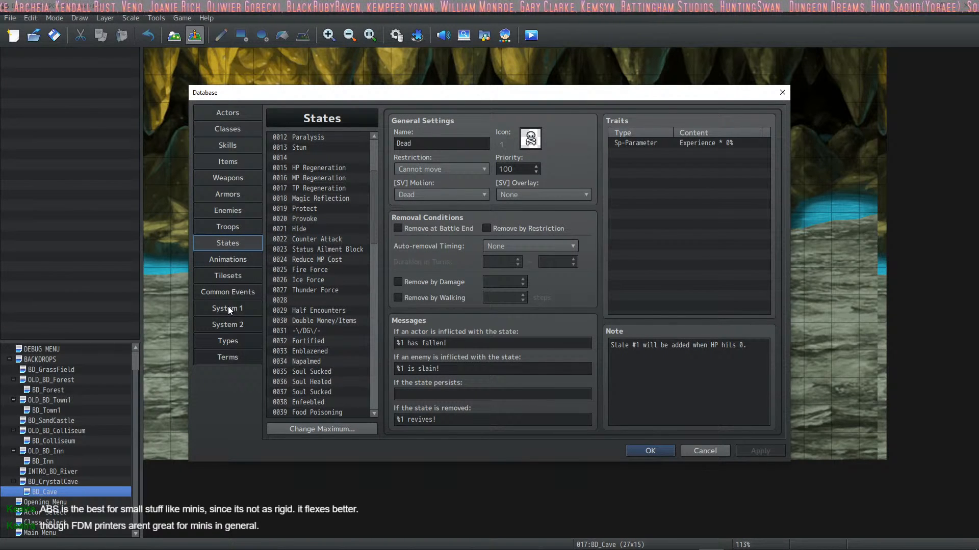
{"action": "left_click", "coordinate": [319, 199]}
{"action": "scroll", "coordinate": [322, 215], "scroll_direction": "down", "scroll_amount": 6}
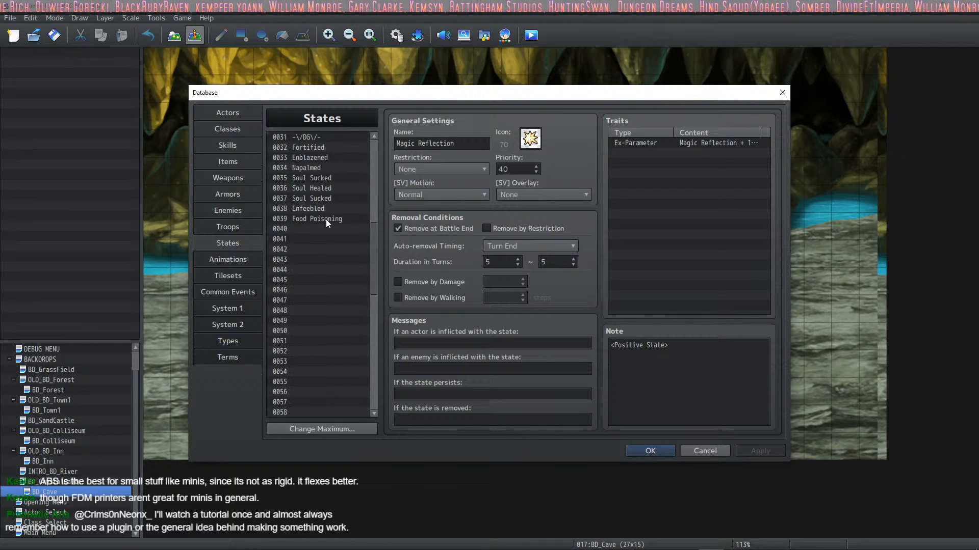
{"action": "scroll", "coordinate": [325, 218], "scroll_direction": "up", "scroll_amount": 1}
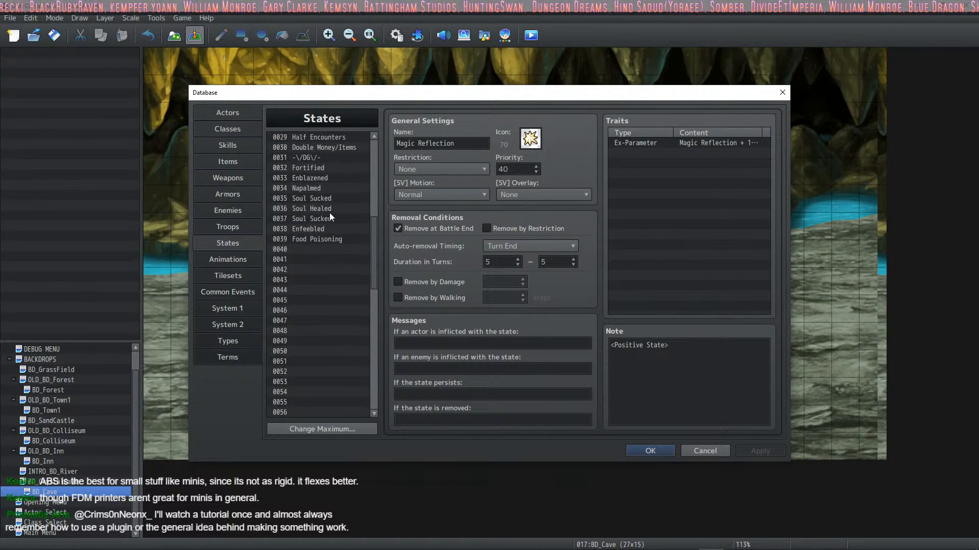
{"action": "scroll", "coordinate": [329, 213], "scroll_direction": "up", "scroll_amount": 9}
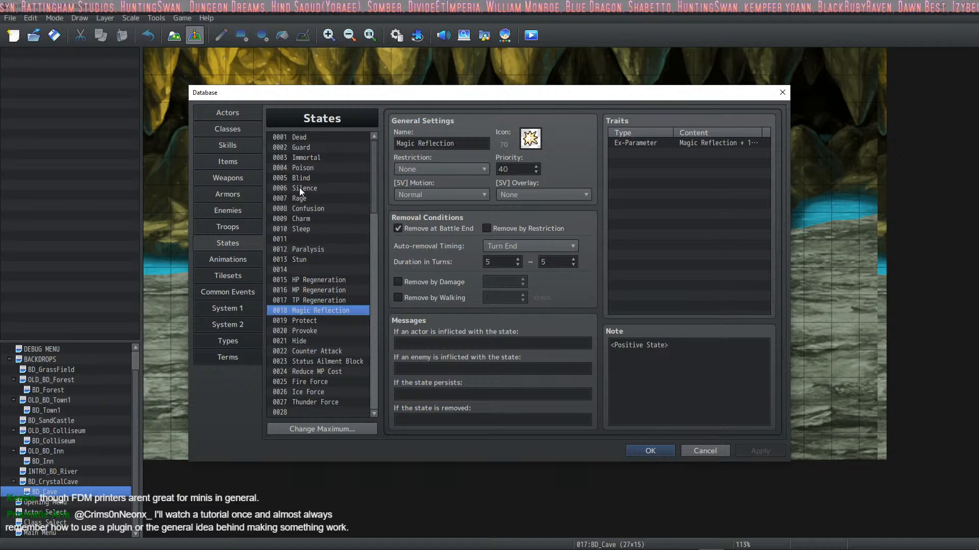
Step: Browse the database's Skills, Items, Weapons and Armors lists, and close the database
{"action": "left_click", "coordinate": [236, 165]}
{"action": "left_click", "coordinate": [237, 148]}
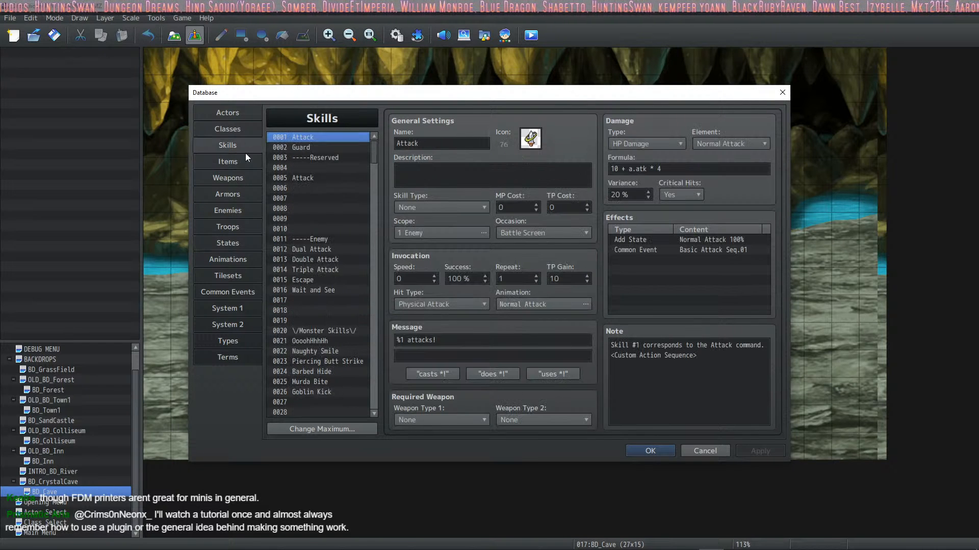
{"action": "scroll", "coordinate": [320, 185], "scroll_direction": "down", "scroll_amount": 5}
{"action": "left_click_drag", "start_coordinate": [375, 171], "coordinate": [372, 313]}
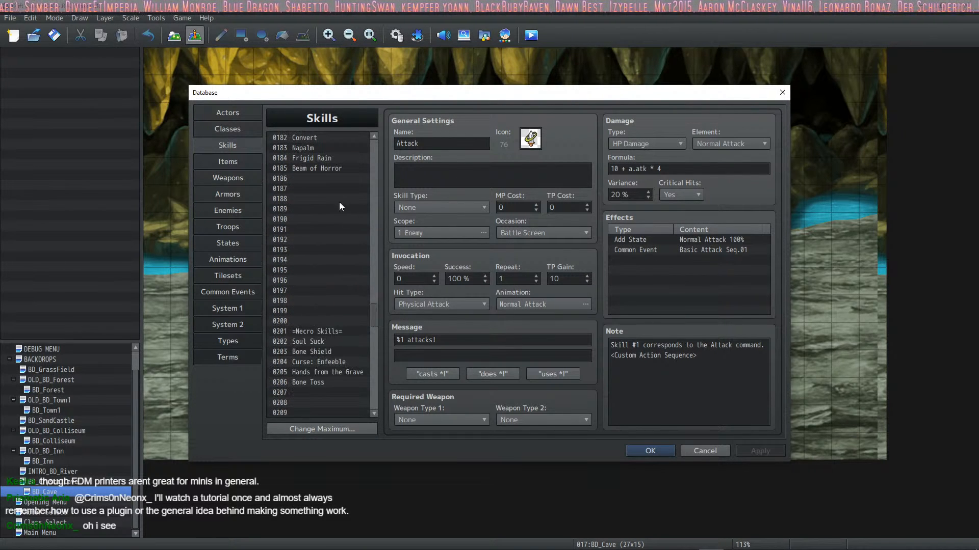
{"action": "left_click", "coordinate": [229, 163]}
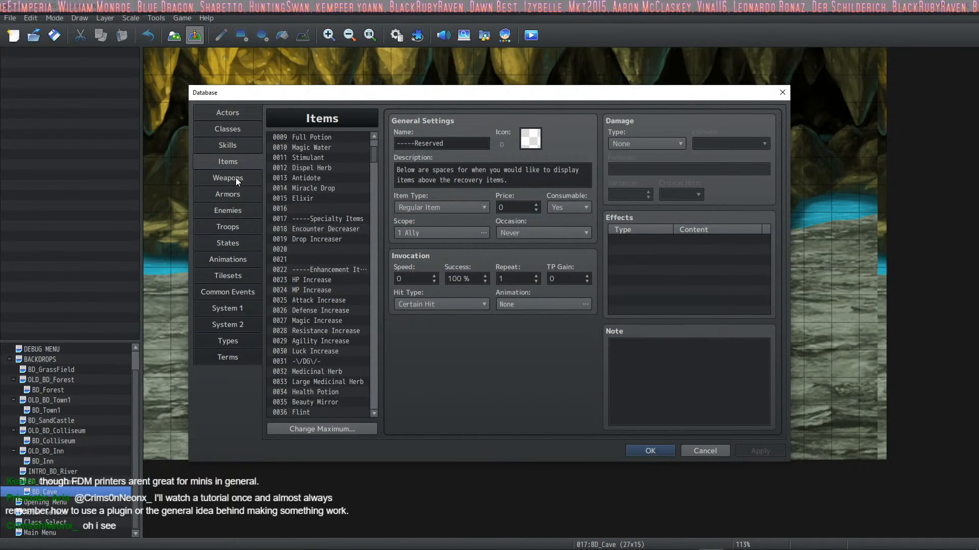
{"action": "left_click", "coordinate": [235, 178]}
{"action": "left_click", "coordinate": [229, 195]}
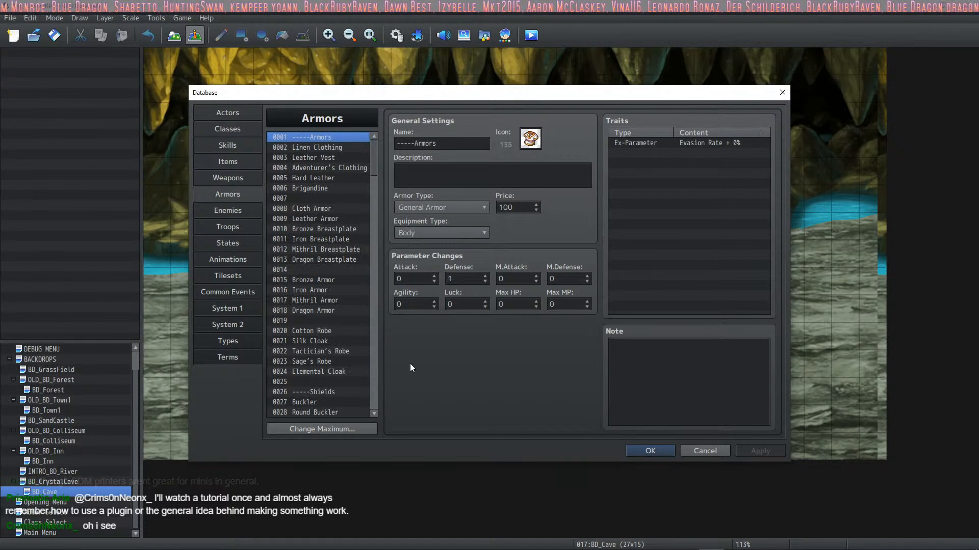
{"action": "left_click", "coordinate": [655, 451]}
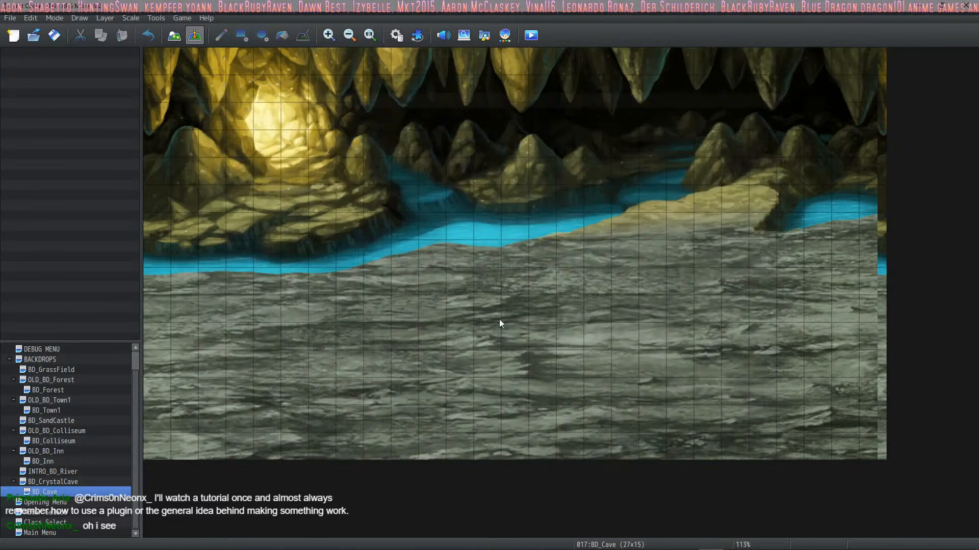
Step: Create a new event on tile 1,1 of the BD_Cave map and set its trigger to Autorun
{"action": "left_click", "coordinate": [188, 93]}
{"action": "right_click", "coordinate": [190, 93]}
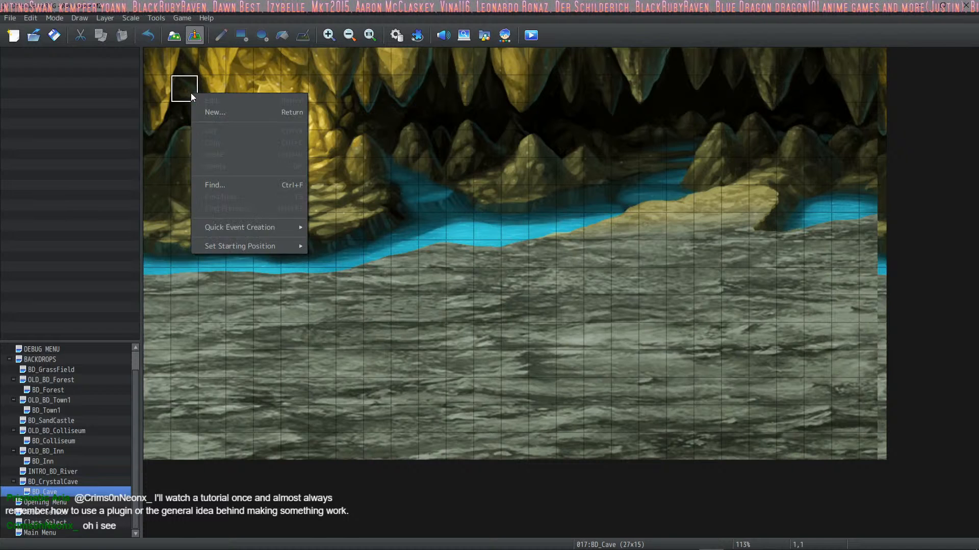
{"action": "mouse_move", "coordinate": [261, 247]}
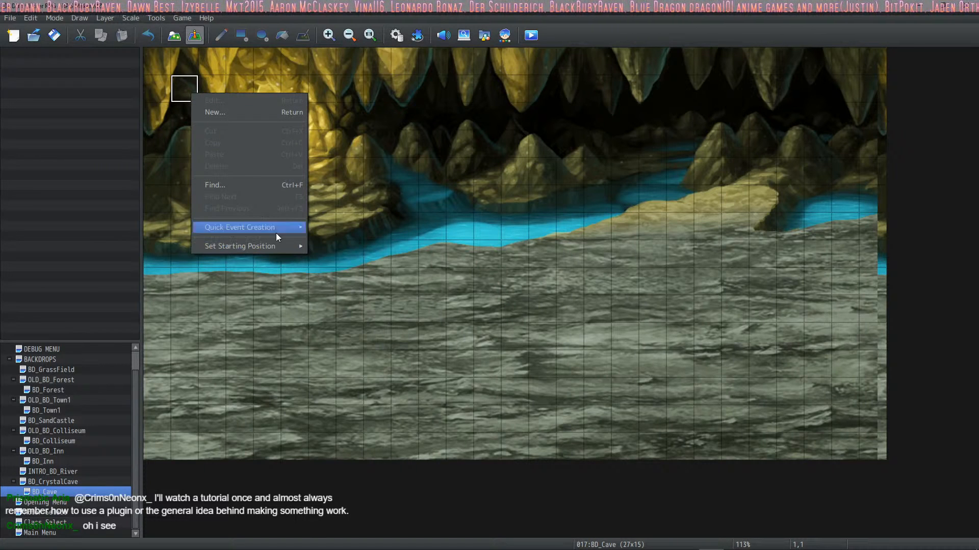
{"action": "left_click", "coordinate": [182, 81]}
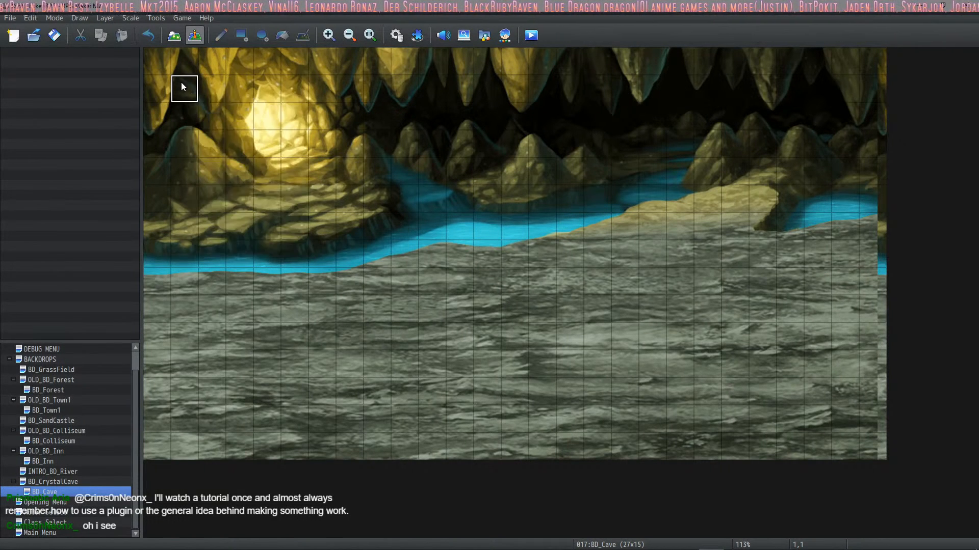
{"action": "double_click", "coordinate": [182, 82]}
{"action": "left_click", "coordinate": [375, 424]}
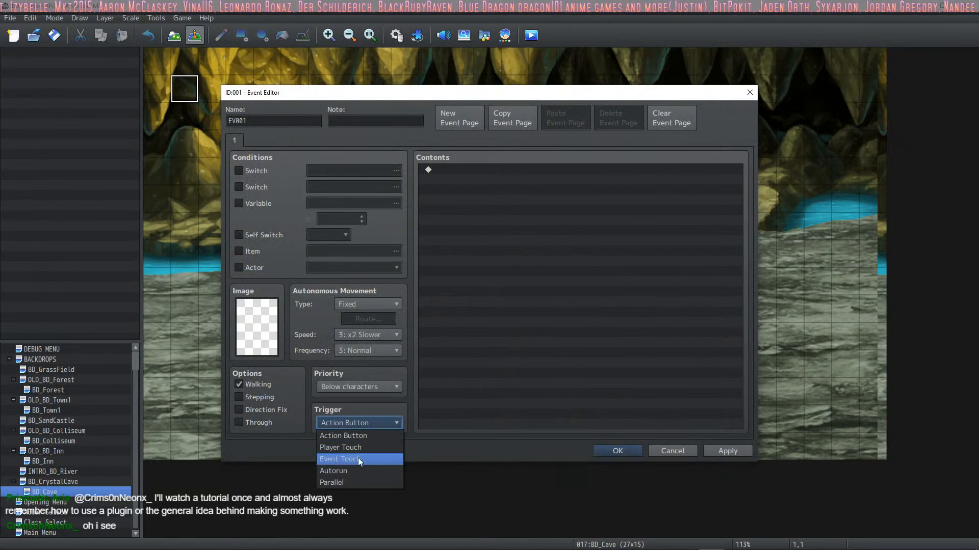
{"action": "left_click", "coordinate": [356, 472]}
Step: Add an Erase Event command to the new event's contents
{"action": "right_click", "coordinate": [466, 192]}
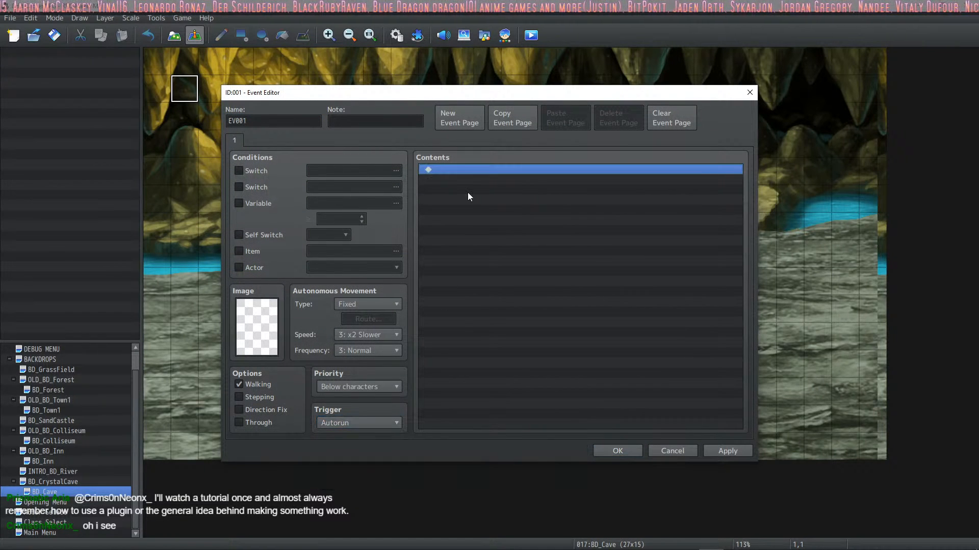
{"action": "left_click", "coordinate": [490, 199]}
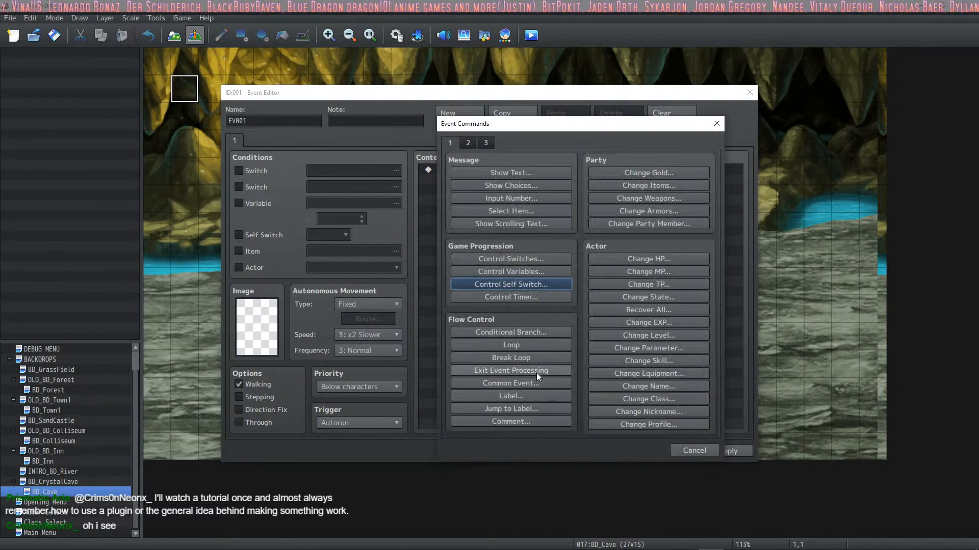
{"action": "left_click", "coordinate": [467, 142]}
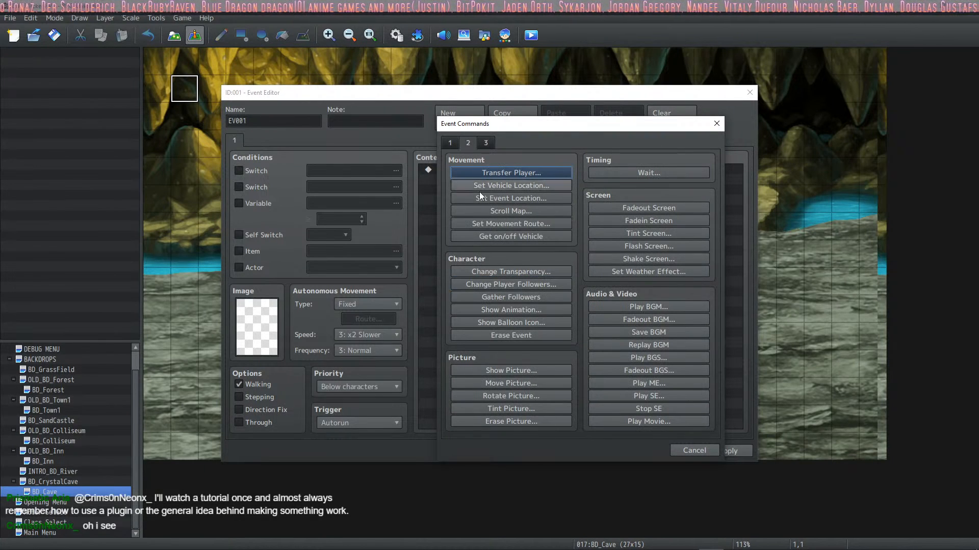
{"action": "left_click", "coordinate": [518, 337]}
Step: Check the Button HUD's components in HUD Maker Ultra and return to RPG Maker's event commands
{"action": "double_click", "coordinate": [460, 170]}
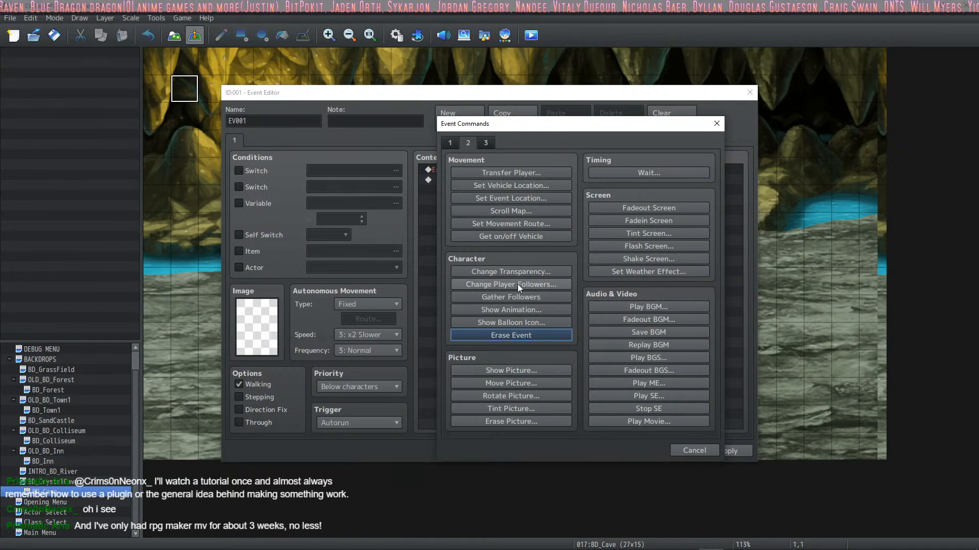
{"action": "left_click", "coordinate": [736, 542]}
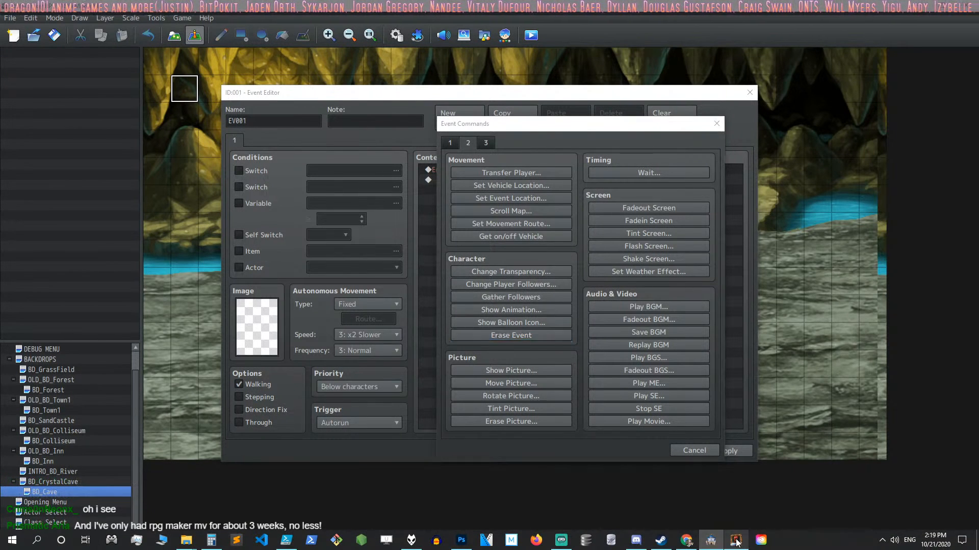
{"action": "left_click", "coordinate": [841, 203]}
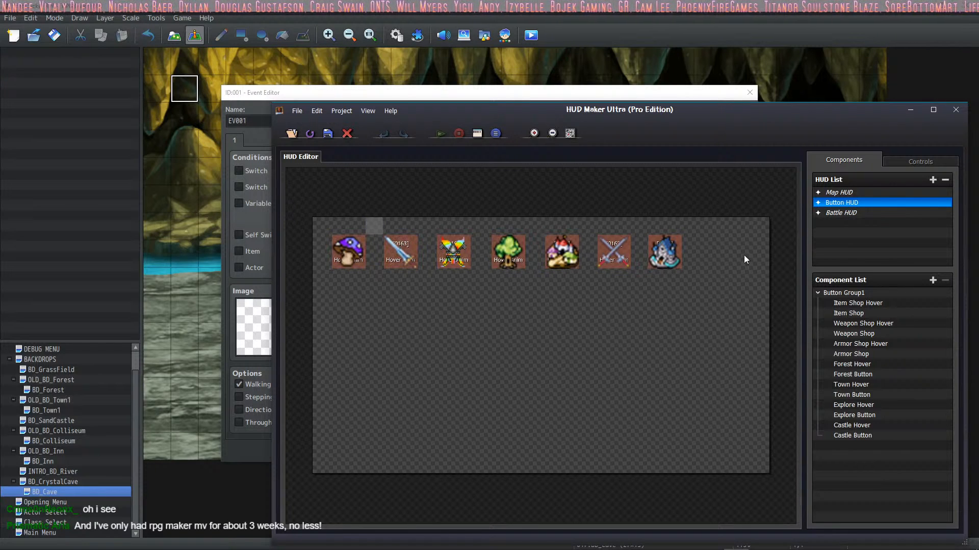
{"action": "left_click", "coordinate": [469, 97]}
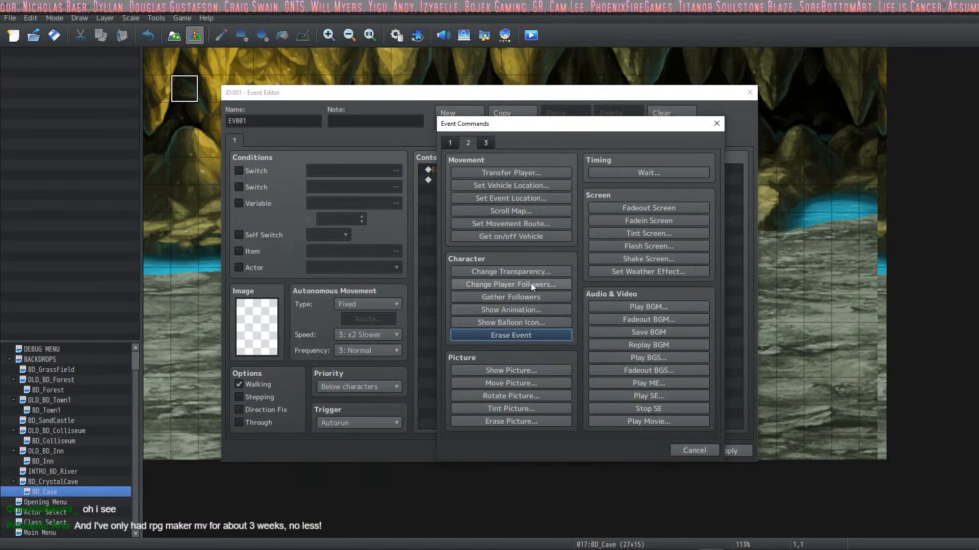
Step: Insert a Control Switches command above Erase Event that turns switch 0109 Explore Button ON
{"action": "left_click", "coordinate": [450, 143]}
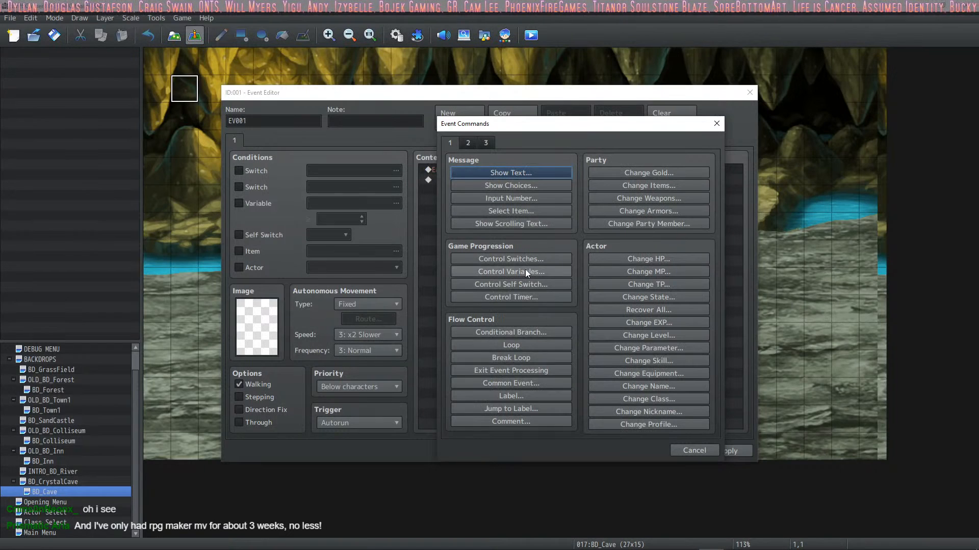
{"action": "left_click", "coordinate": [544, 259]}
{"action": "left_click", "coordinate": [599, 274]}
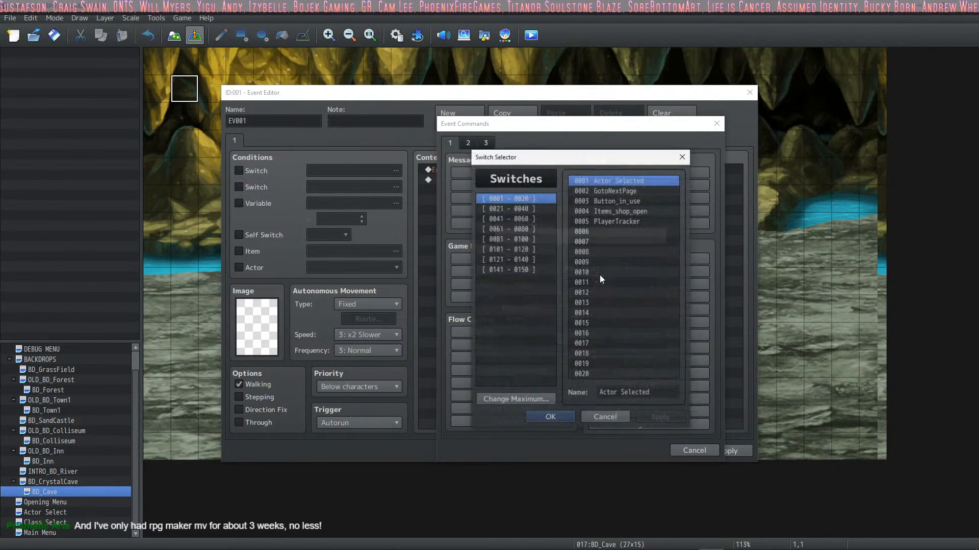
{"action": "left_click", "coordinate": [521, 208]}
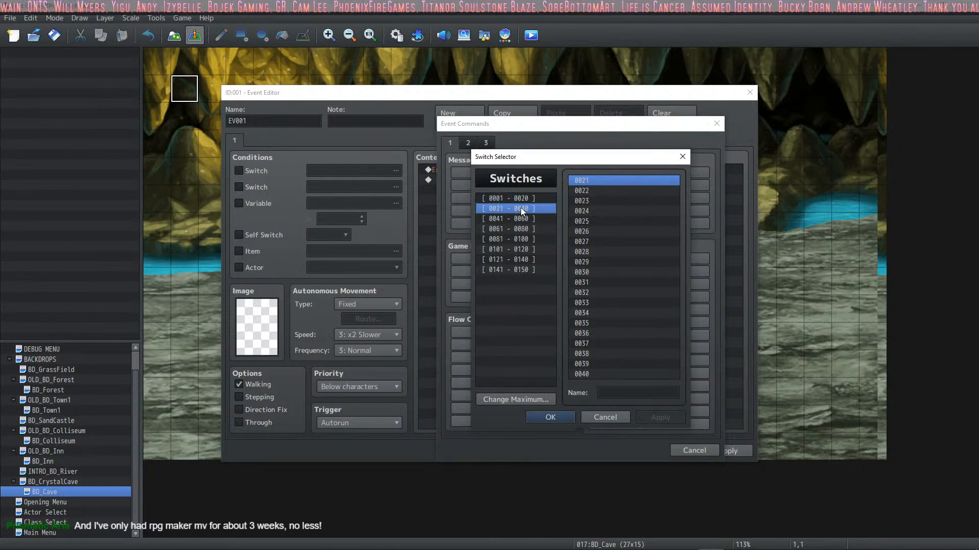
{"action": "left_click", "coordinate": [519, 219]}
{"action": "left_click_drag", "start_coordinate": [518, 230], "coordinate": [515, 249]}
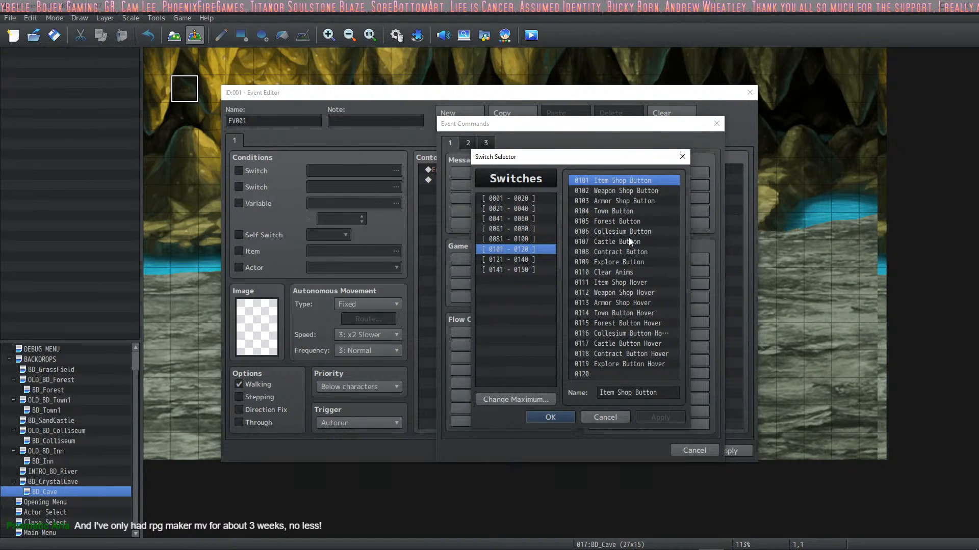
{"action": "left_click", "coordinate": [627, 262]}
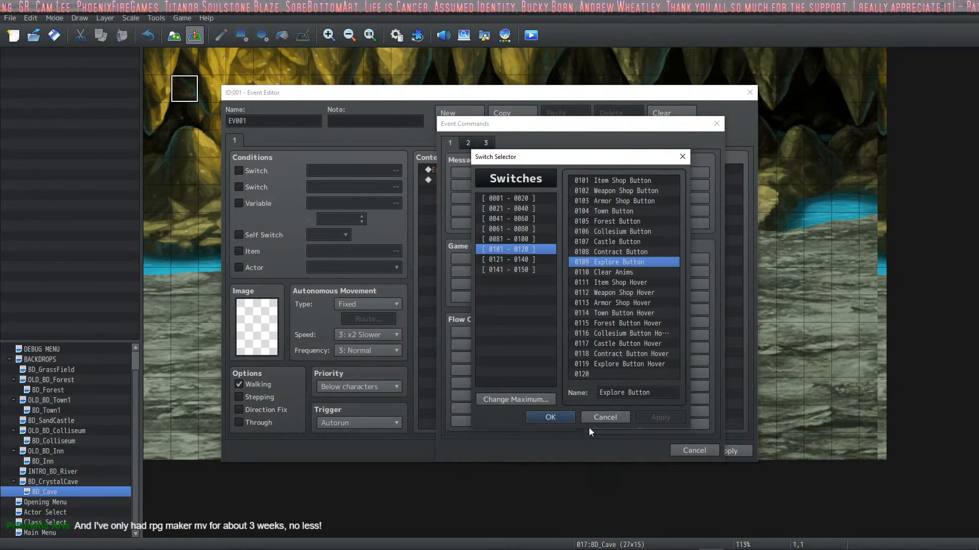
{"action": "left_click", "coordinate": [552, 417]}
{"action": "left_click", "coordinate": [571, 337]}
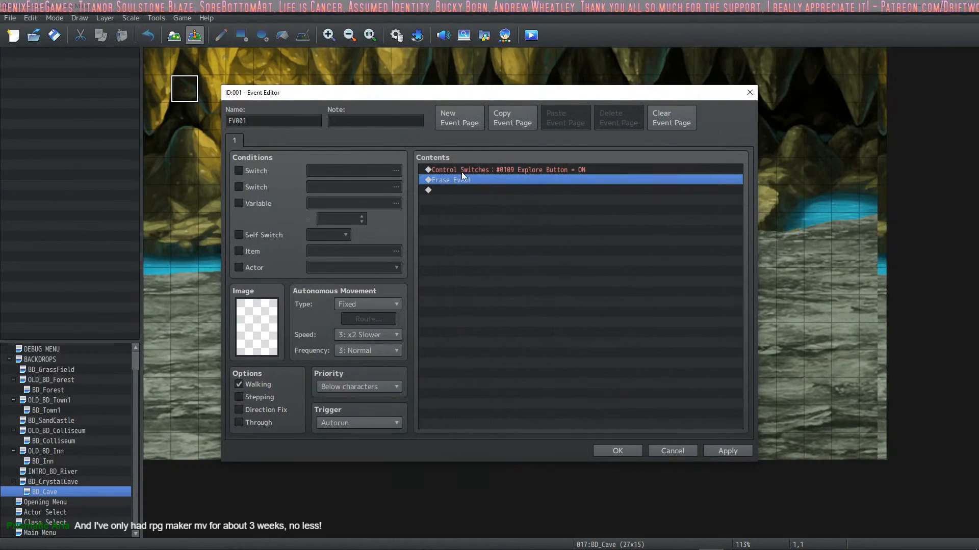
Step: Duplicate the Explore Button switch command above Erase Event
{"action": "key", "text": "Up"}
{"action": "key", "text": "ctrl+c"}
{"action": "key", "text": "ctrl+v"}
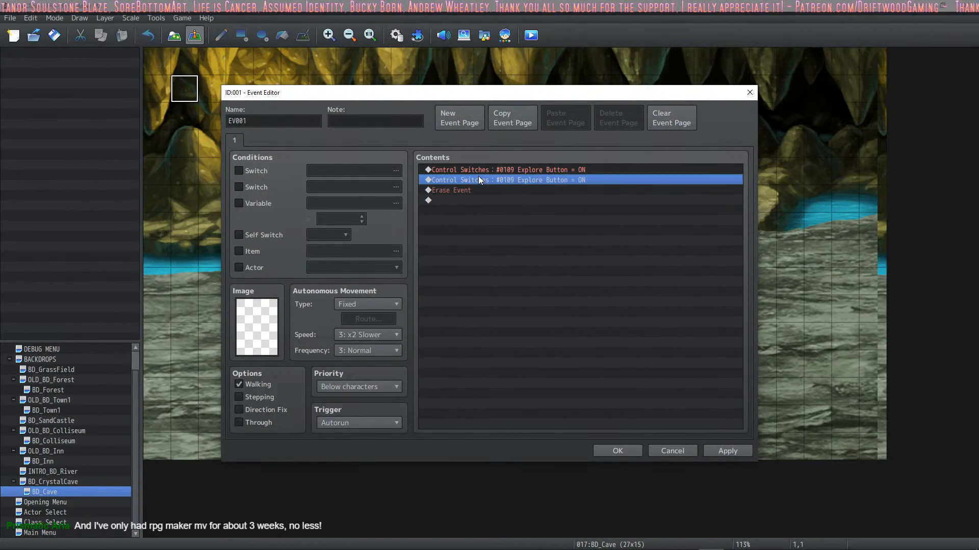
Step: From the second Control Switches command's switch selection, name the empty switch 0123 "CrystalCave Button"
{"action": "double_click", "coordinate": [478, 176]}
{"action": "left_click", "coordinate": [646, 268]}
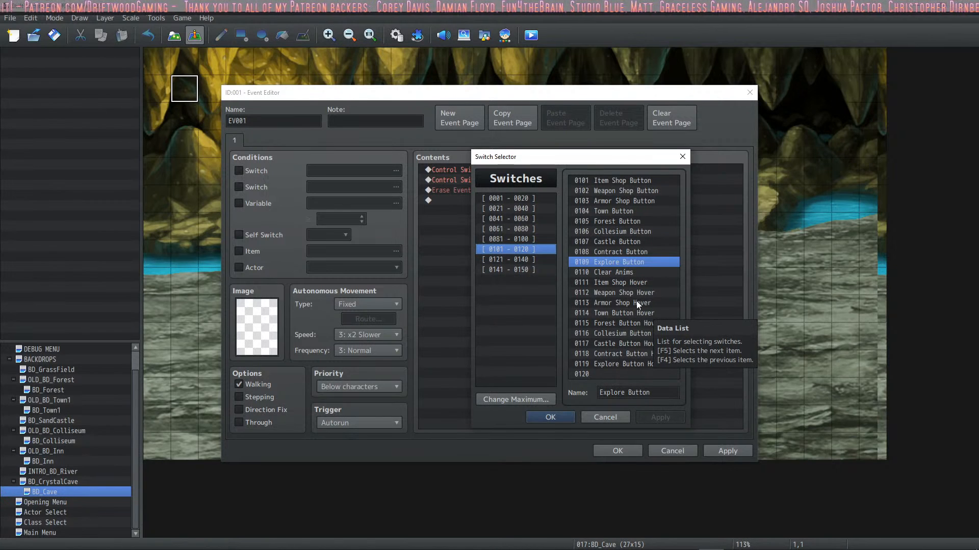
{"action": "left_click", "coordinate": [531, 260]}
{"action": "left_click", "coordinate": [628, 184]}
{"action": "left_click", "coordinate": [628, 191]}
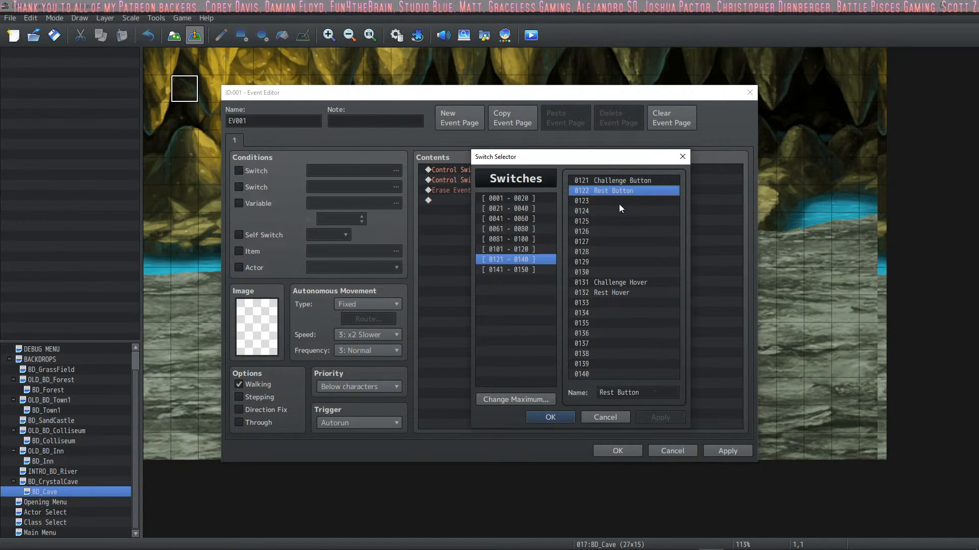
{"action": "left_click", "coordinate": [619, 202]}
{"action": "left_click", "coordinate": [626, 392]}
{"action": "type", "text": "C"}
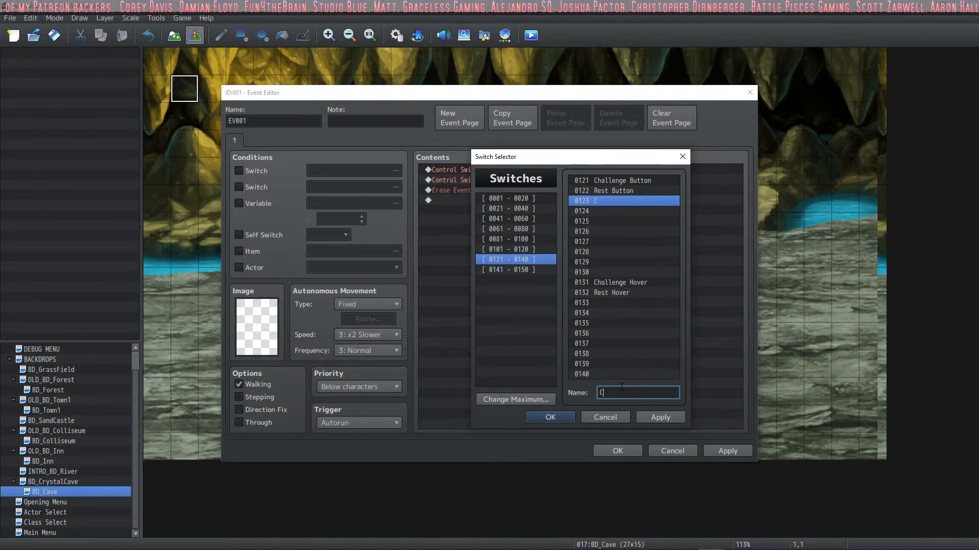
{"action": "type", "text": "rystatl"}
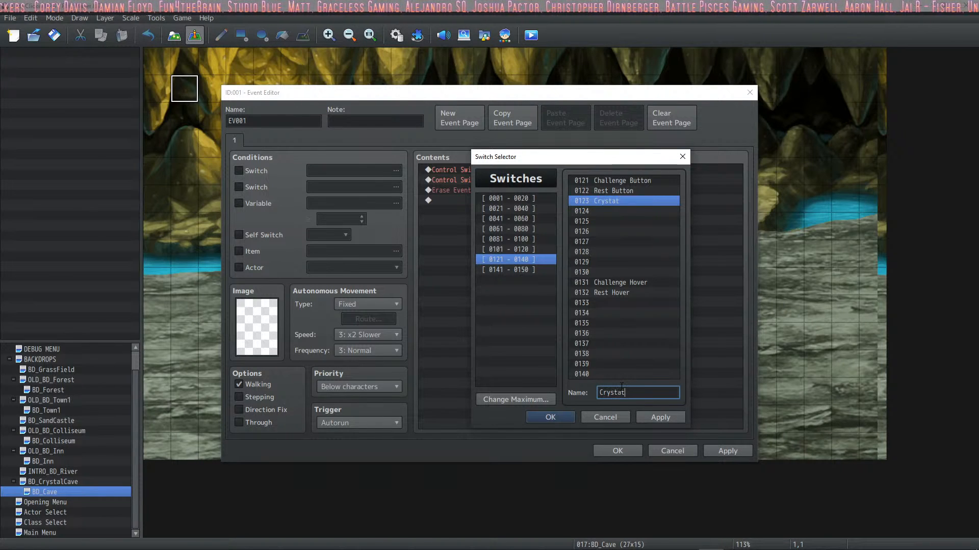
{"action": "key", "text": "BackSpace"}
{"action": "key", "text": "BackSpace"}
{"action": "type", "text": "alCav"}
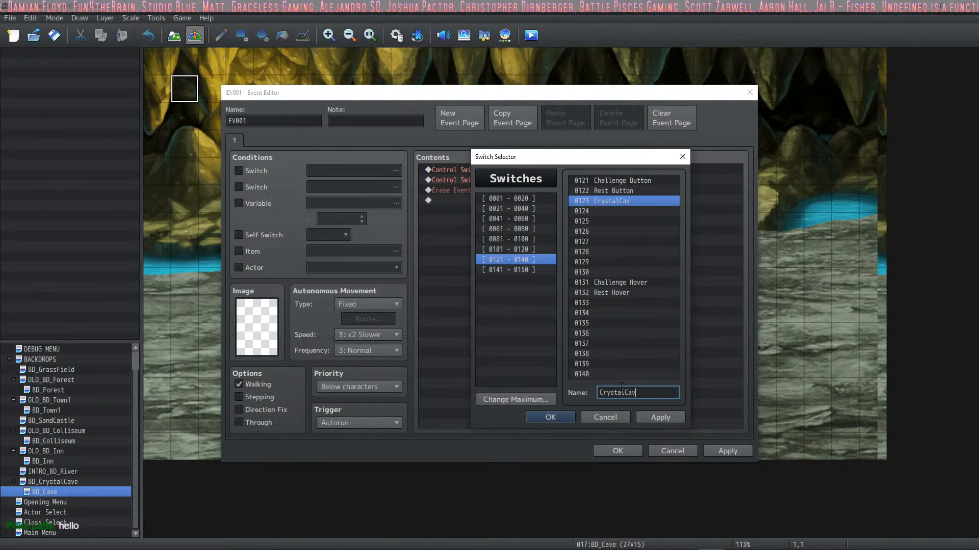
{"action": "type", "text": "e Button"}
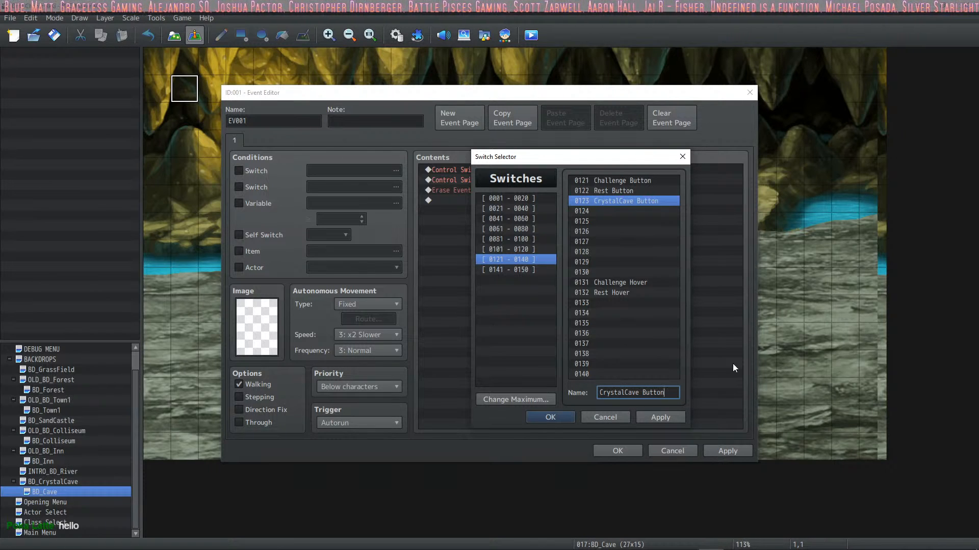
Step: Name the empty switch 0133 "CrystalCave Hover" and apply the switch names
{"action": "left_click", "coordinate": [623, 303]}
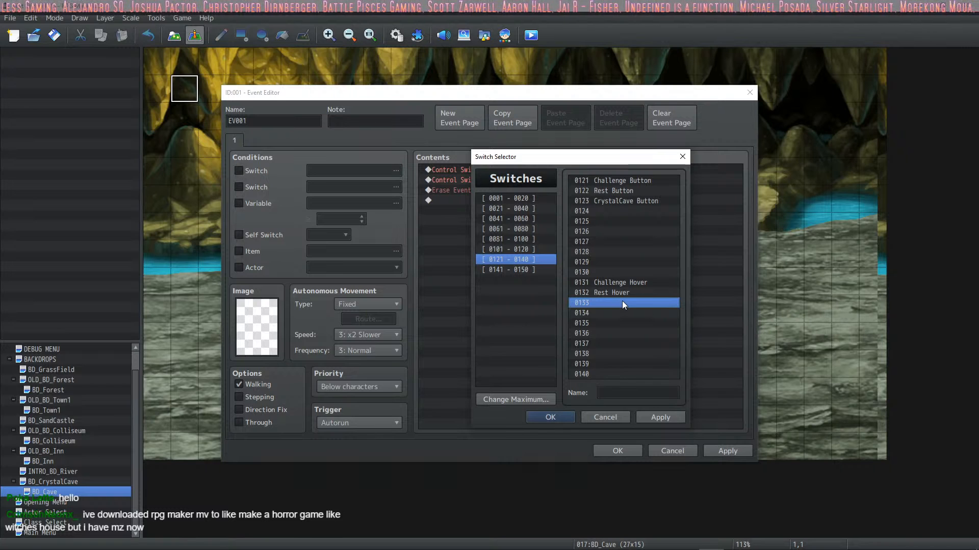
{"action": "left_click", "coordinate": [623, 393]}
{"action": "type", "text": "C"}
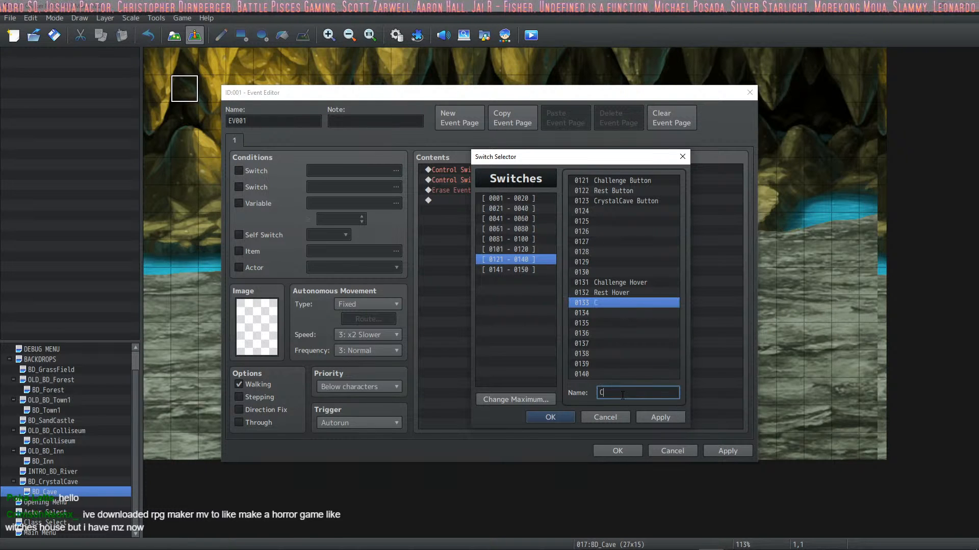
{"action": "type", "text": "ryst"}
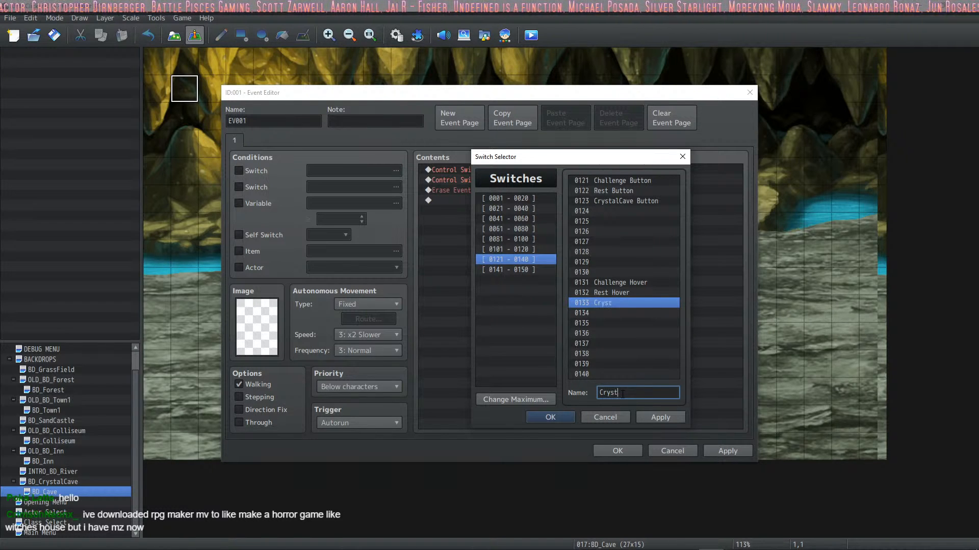
{"action": "type", "text": "alCave H"}
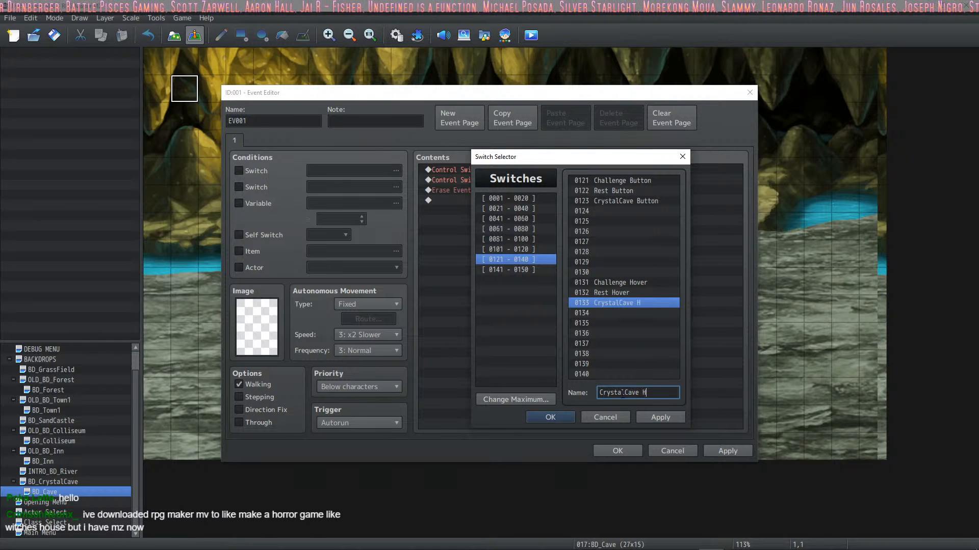
{"action": "type", "text": "over"}
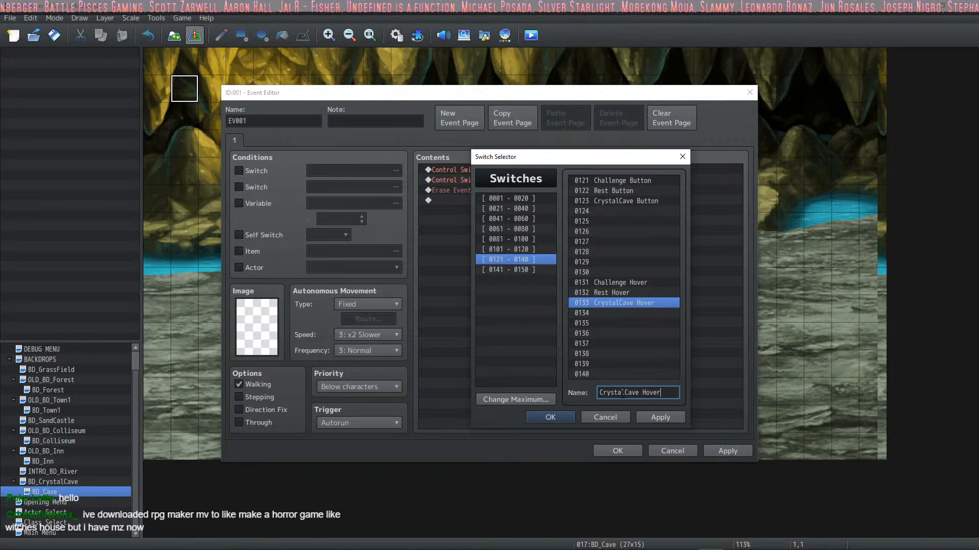
{"action": "left_click", "coordinate": [660, 416]}
{"action": "left_click", "coordinate": [625, 210]}
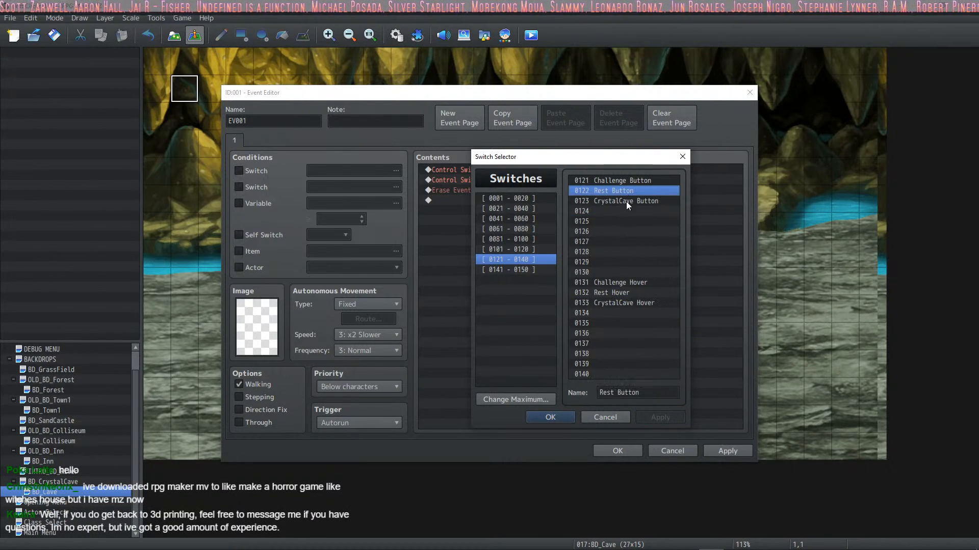
Step: Set the second Control Switches command to turn switch 0123 CrystalCave Button ON and apply the event changes
{"action": "left_click", "coordinate": [625, 200]}
{"action": "left_click", "coordinate": [550, 417]}
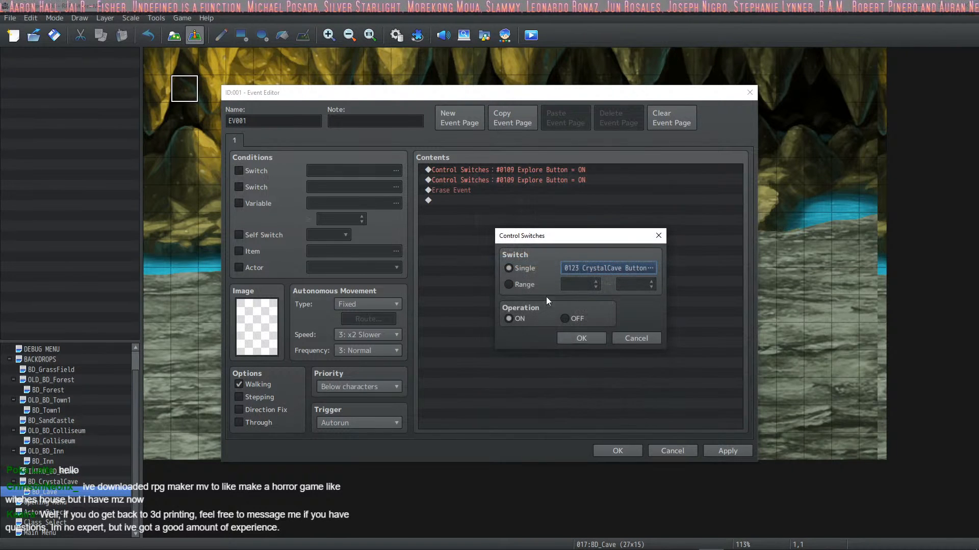
{"action": "left_click", "coordinate": [582, 339]}
{"action": "left_click", "coordinate": [706, 448]}
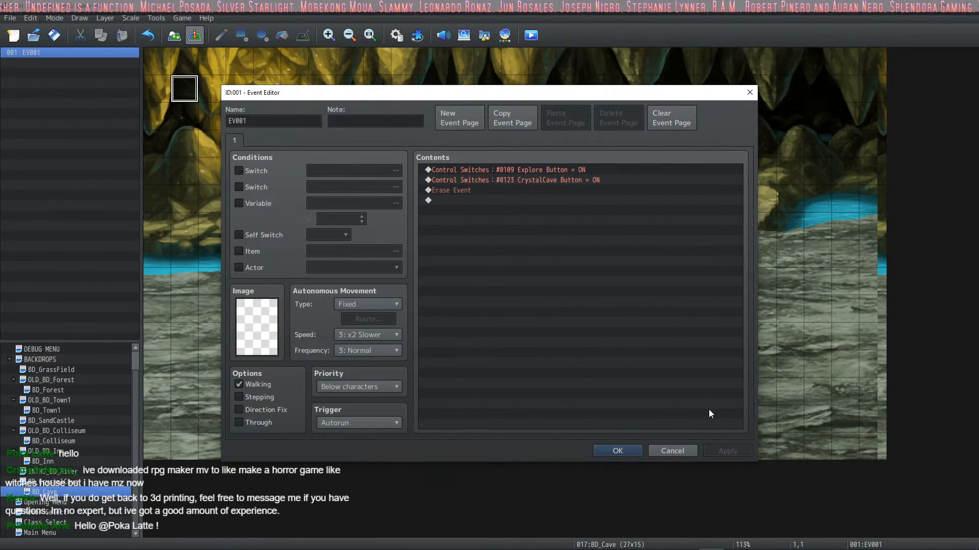
{"action": "left_click", "coordinate": [513, 180]}
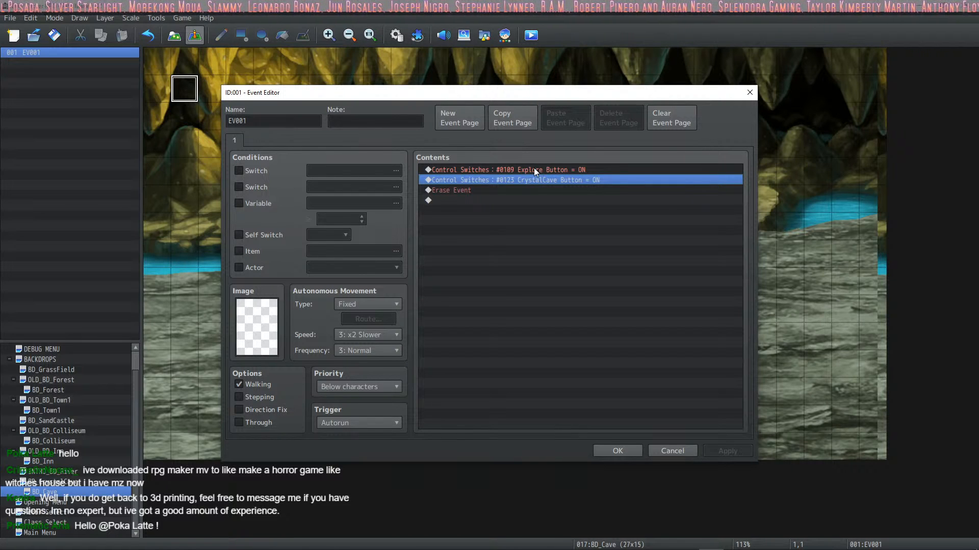
{"action": "left_click", "coordinate": [561, 169]}
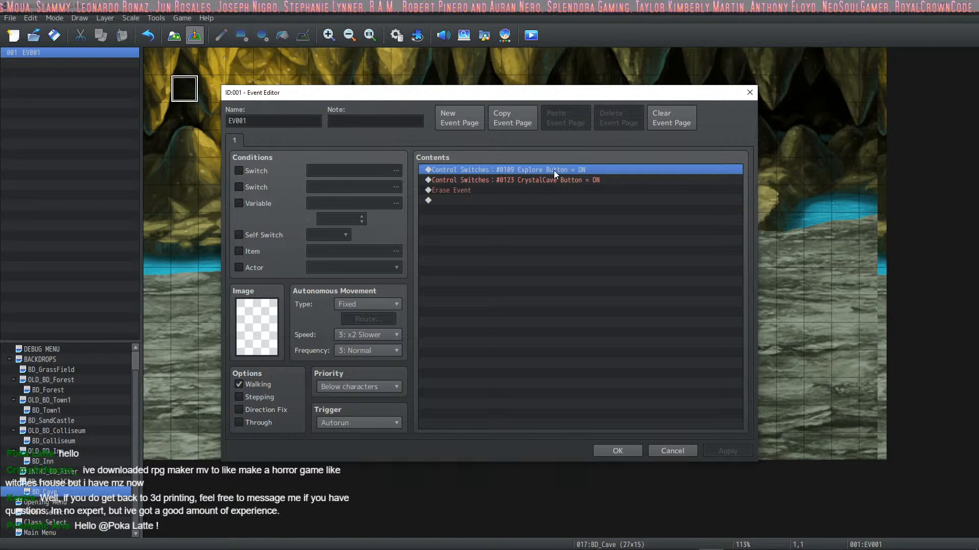
Step: Rename the event "Button Handler" and apply the change
{"action": "double_click", "coordinate": [254, 119]}
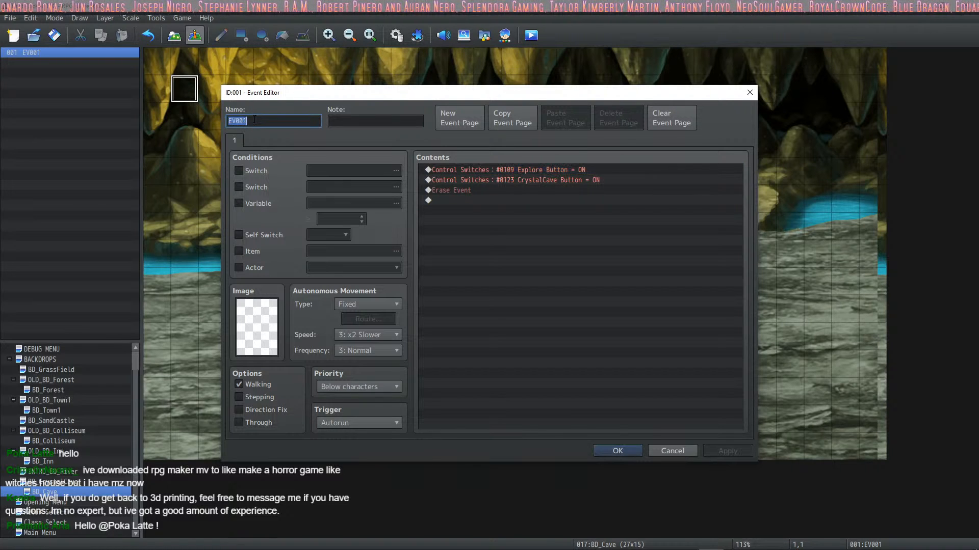
{"action": "type", "text": "Button Hand"}
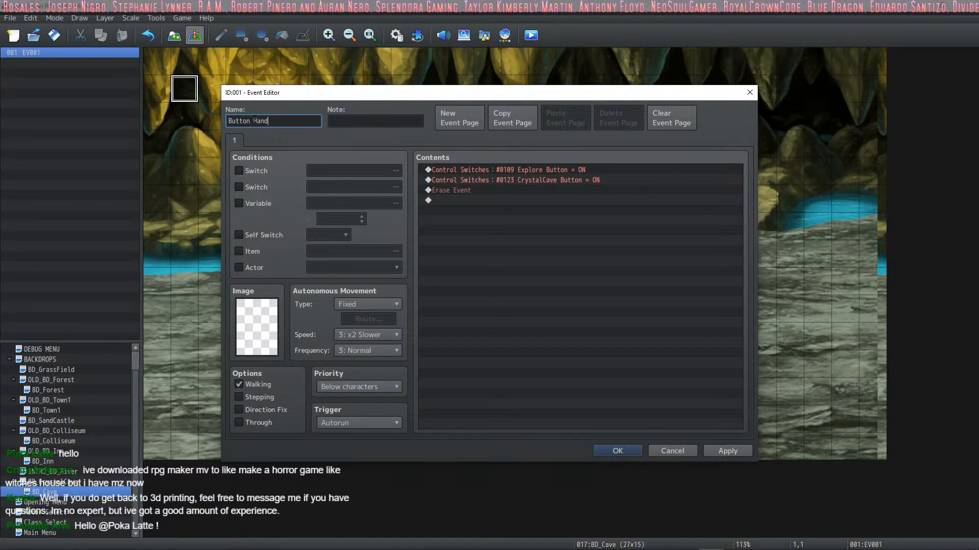
{"action": "type", "text": "ler"}
{"action": "left_click", "coordinate": [721, 450]}
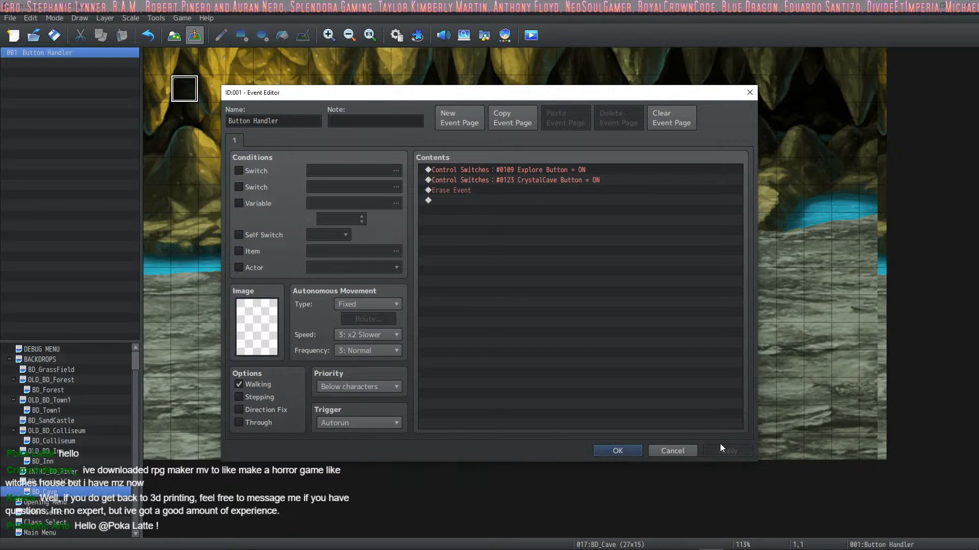
Step: Insert a Common Event command calling 0029 Erase All Button above the Explore Button switch command
{"action": "right_click", "coordinate": [476, 171]}
{"action": "left_click", "coordinate": [491, 176]}
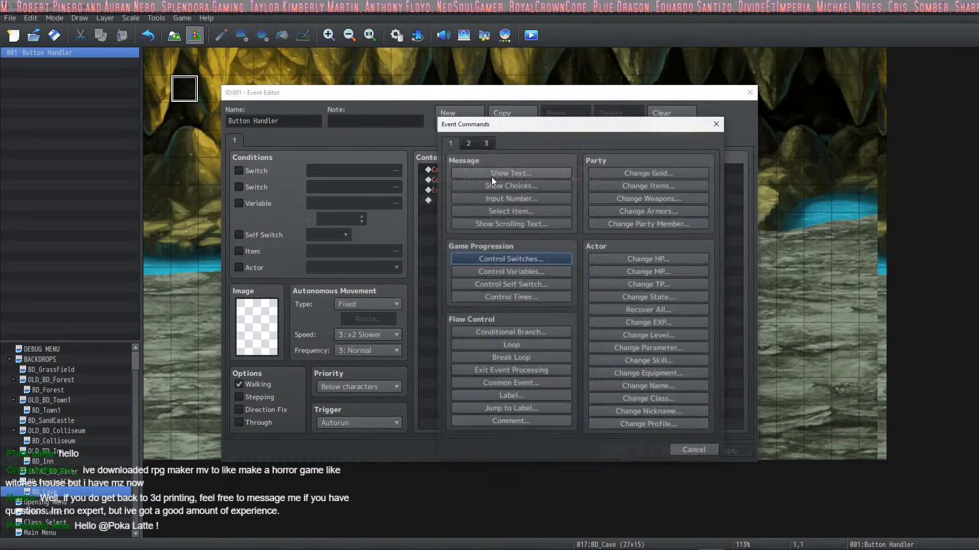
{"action": "left_click", "coordinate": [536, 258]}
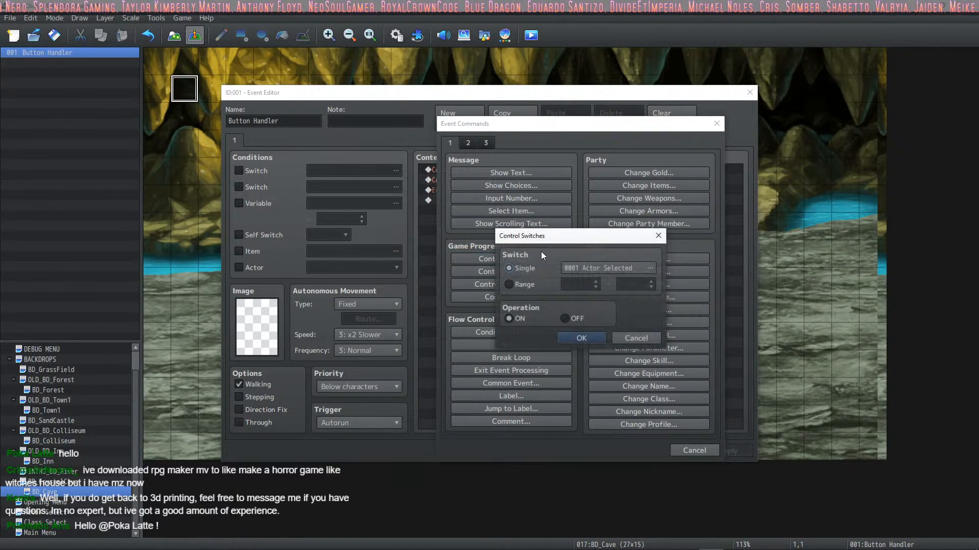
{"action": "left_click", "coordinate": [632, 338]}
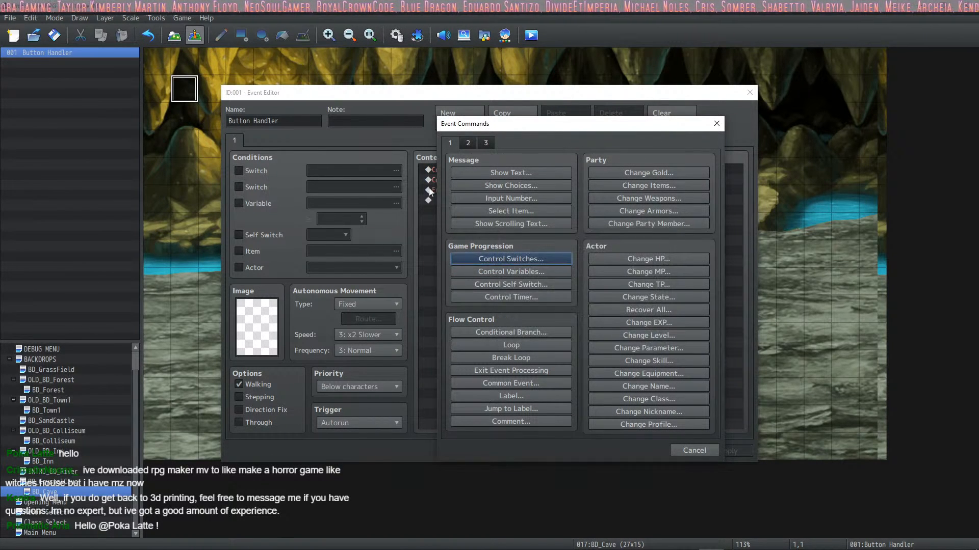
{"action": "left_click", "coordinate": [485, 143]}
{"action": "left_click", "coordinate": [485, 143]}
{"action": "left_click", "coordinate": [468, 143]}
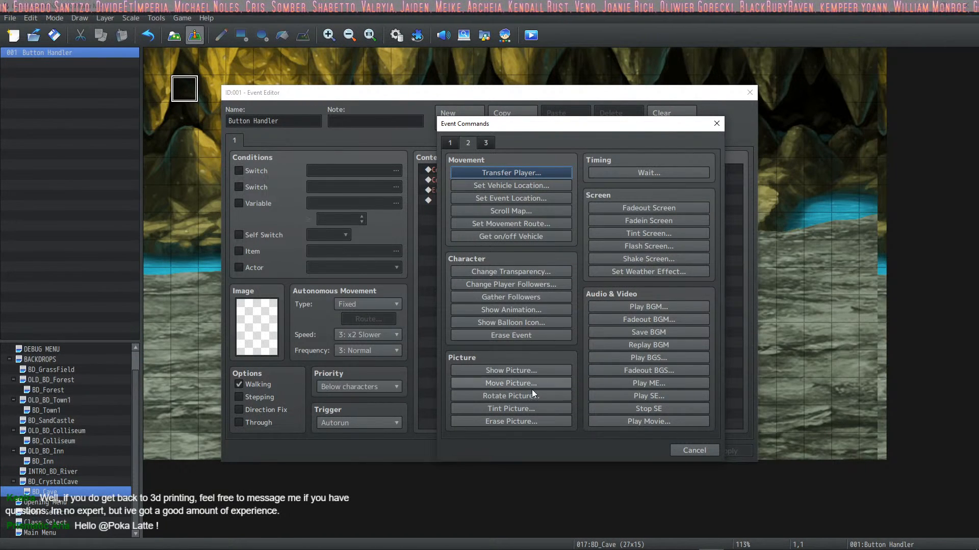
{"action": "left_click", "coordinate": [450, 143]}
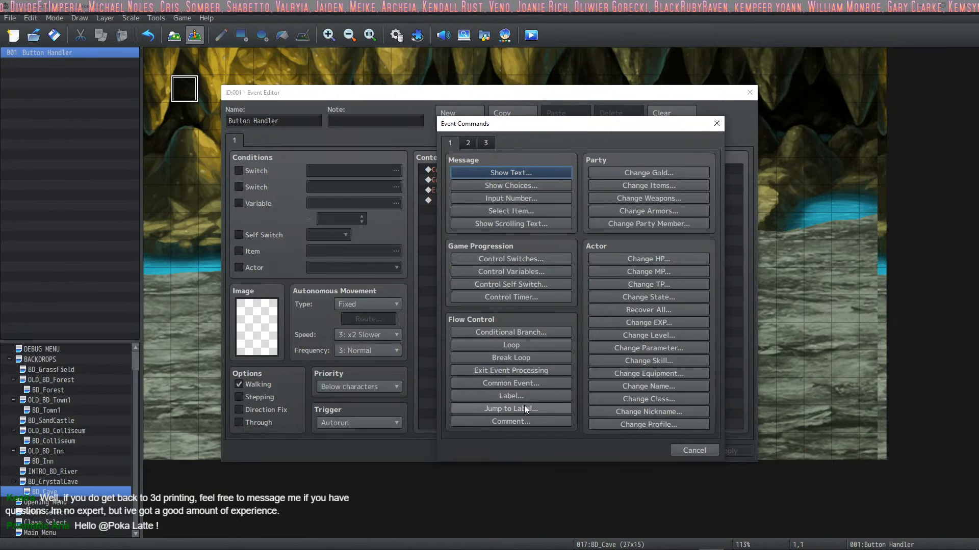
{"action": "left_click", "coordinate": [524, 382]}
{"action": "left_click", "coordinate": [585, 293]}
{"action": "scroll", "coordinate": [573, 335], "scroll_direction": "down", "scroll_amount": 6}
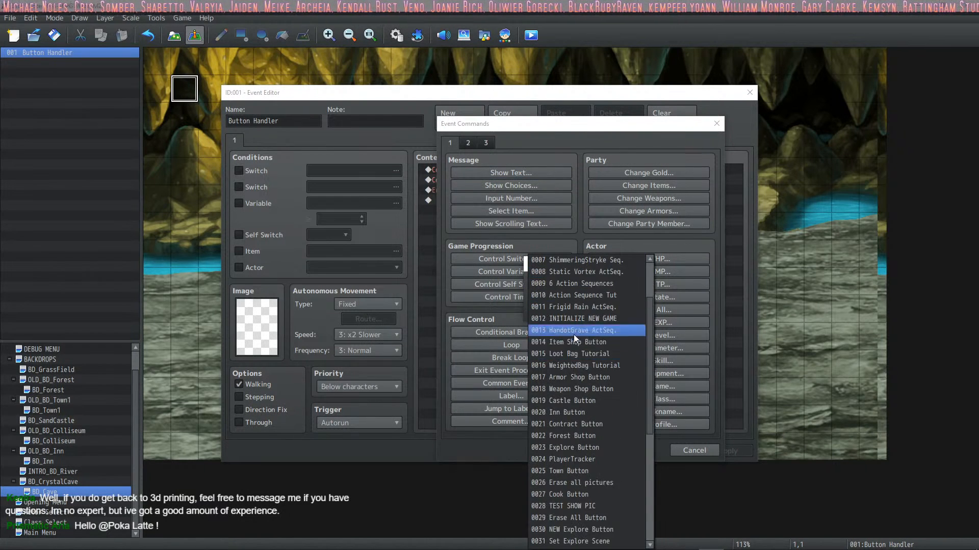
{"action": "left_click", "coordinate": [603, 389]}
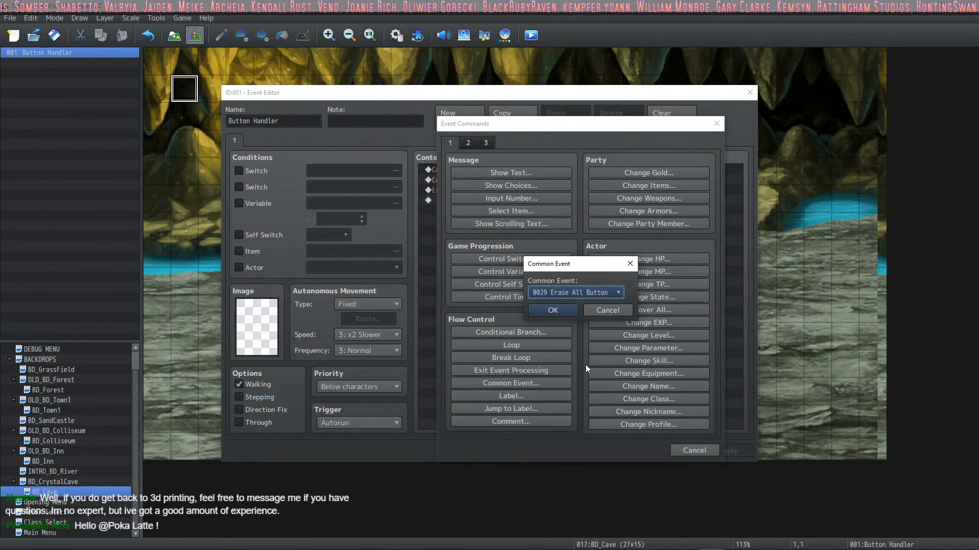
{"action": "left_click", "coordinate": [567, 307]}
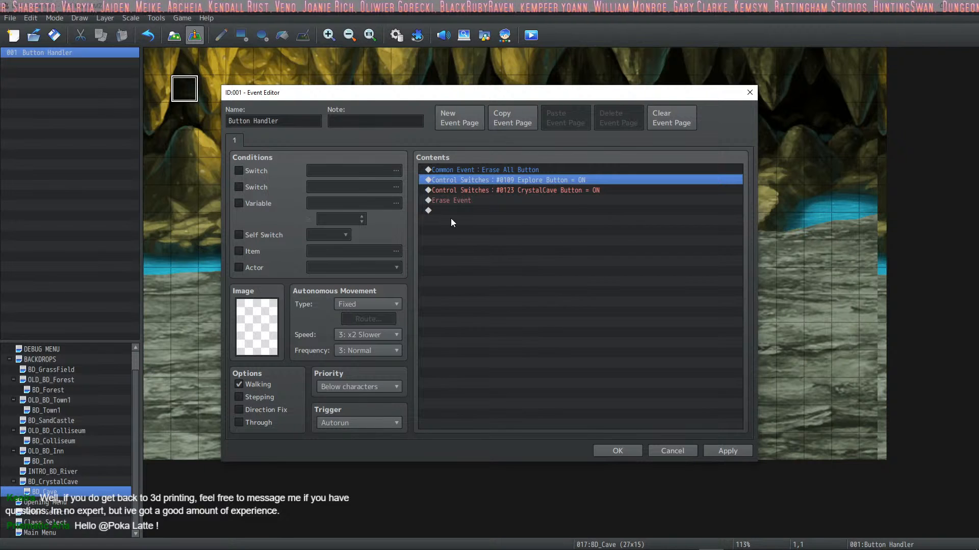
Step: Apply the Button Handler event's changes and close its editor
{"action": "left_click", "coordinate": [564, 172]}
{"action": "left_click", "coordinate": [567, 180]}
{"action": "left_click", "coordinate": [579, 191]}
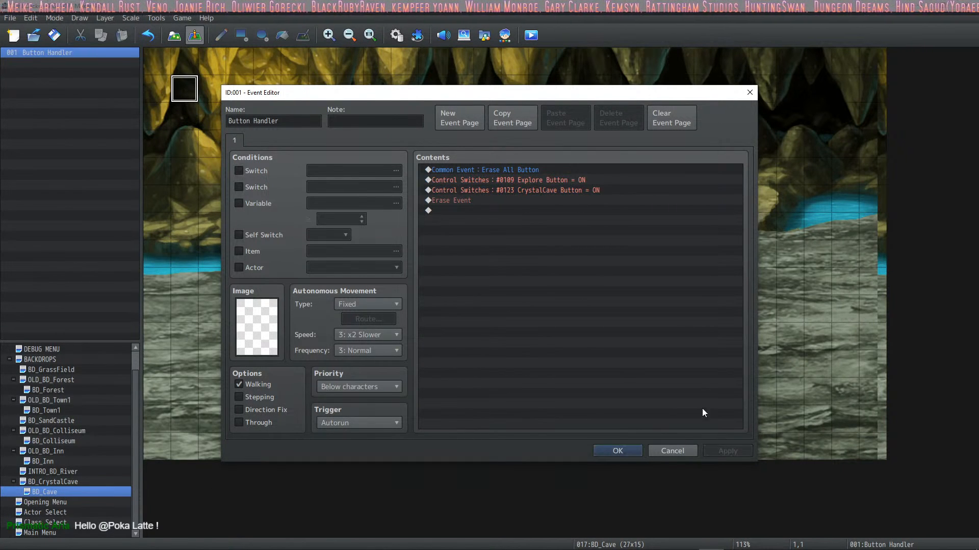
{"action": "left_click", "coordinate": [617, 451]}
Step: In the database's common event 0023 Explore Button, start a Conditional Branch above the opening comment
{"action": "left_click", "coordinate": [396, 34]}
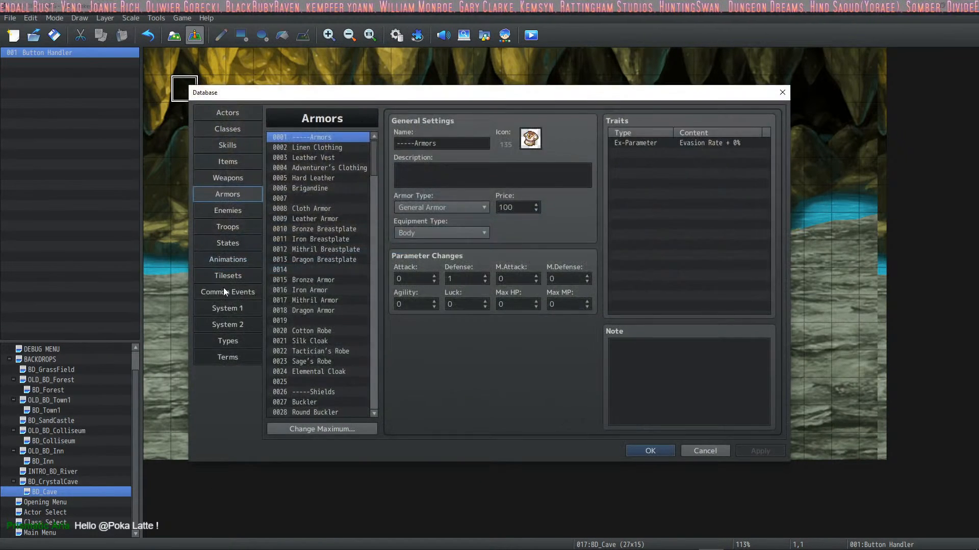
{"action": "left_click", "coordinate": [228, 292]}
{"action": "scroll", "coordinate": [347, 251], "scroll_direction": "down", "scroll_amount": 4}
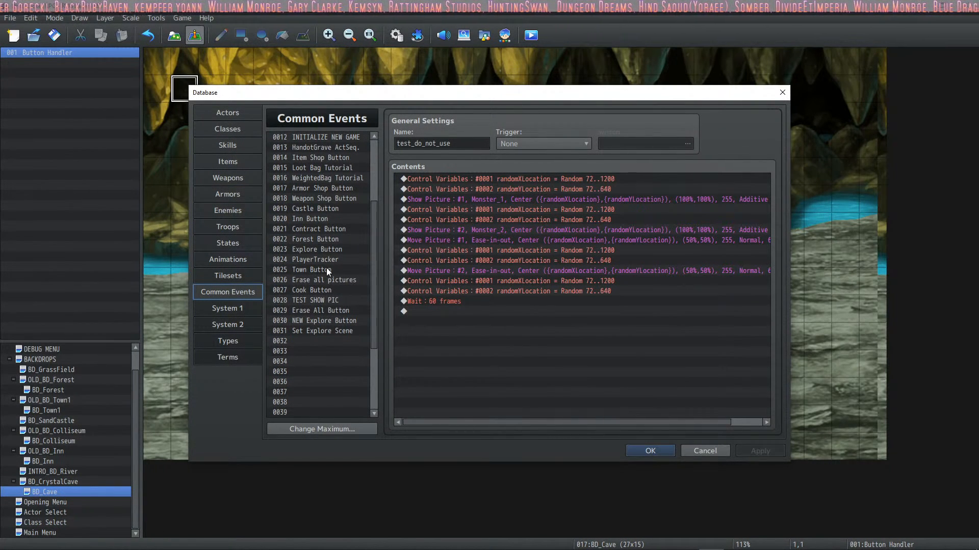
{"action": "left_click", "coordinate": [337, 248]}
{"action": "left_click", "coordinate": [471, 179]}
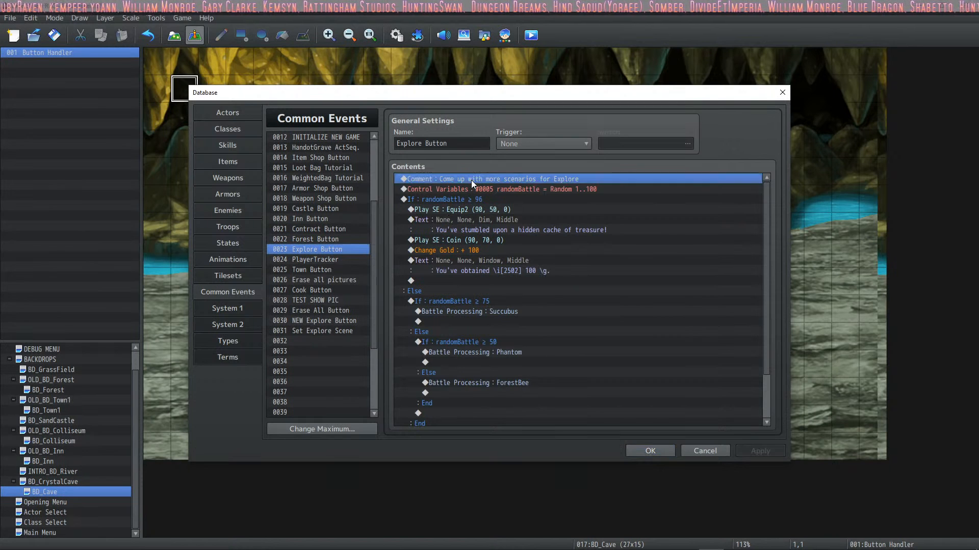
{"action": "right_click", "coordinate": [465, 176]}
{"action": "left_click", "coordinate": [478, 185]}
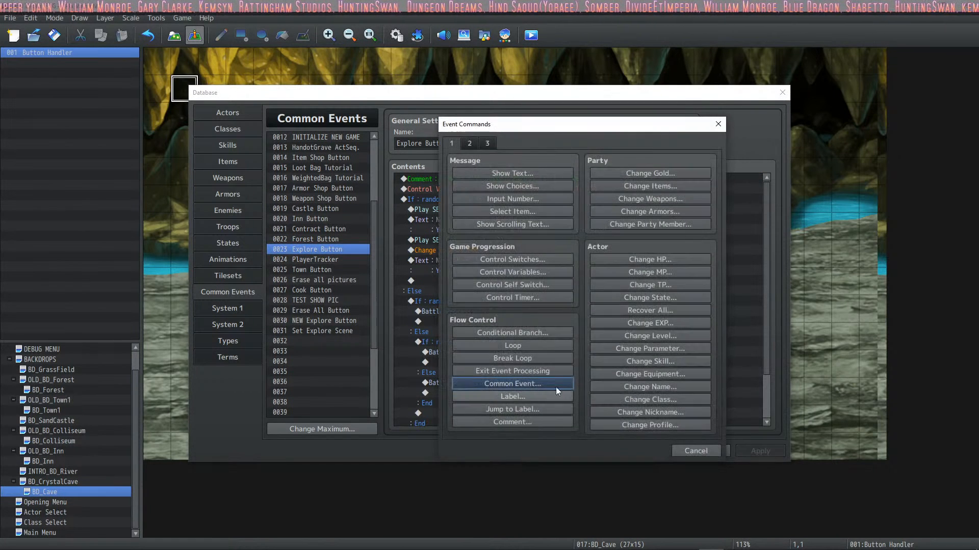
{"action": "left_click", "coordinate": [532, 332]}
{"action": "left_click", "coordinate": [492, 213]}
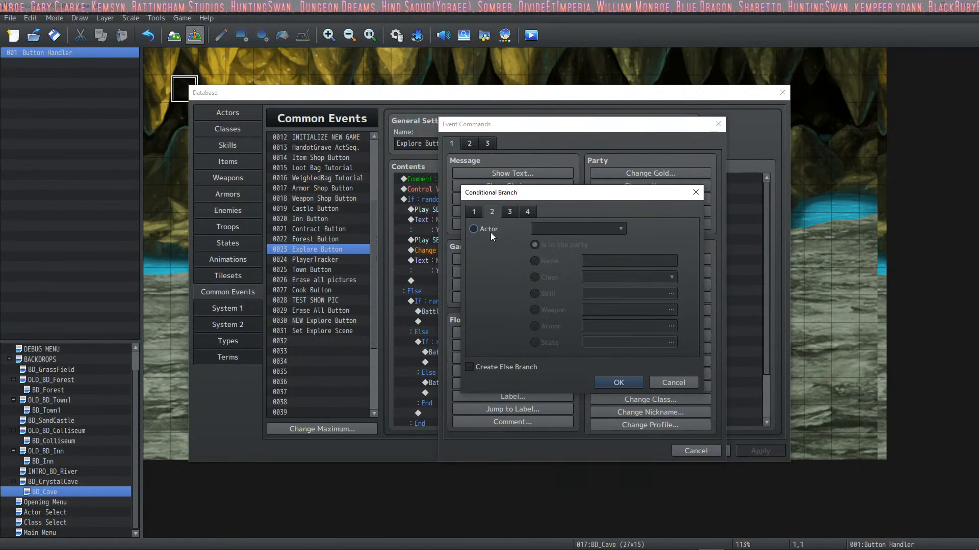
{"action": "left_click", "coordinate": [561, 230]}
{"action": "scroll", "coordinate": [555, 275], "scroll_direction": "down", "scroll_amount": 2}
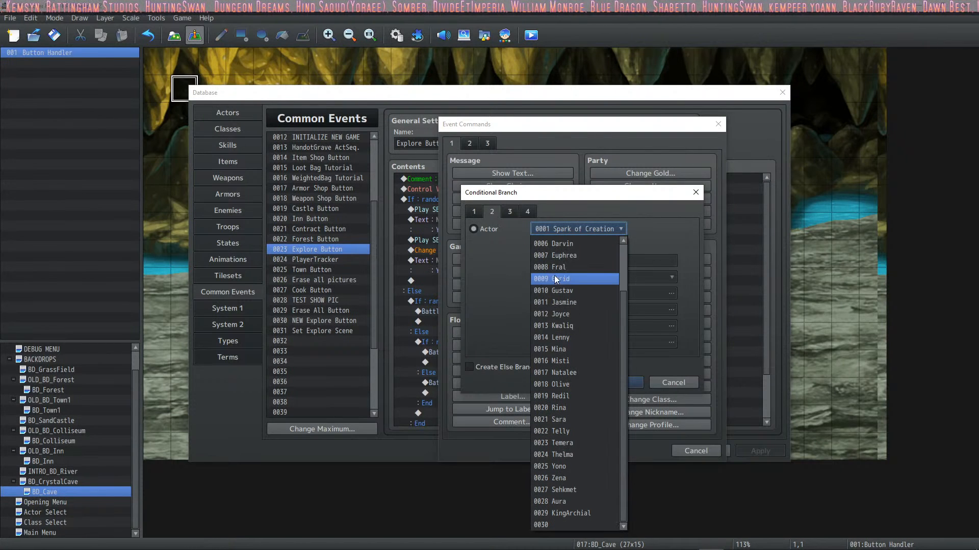
{"action": "scroll", "coordinate": [578, 357], "scroll_direction": "up", "scroll_amount": 2}
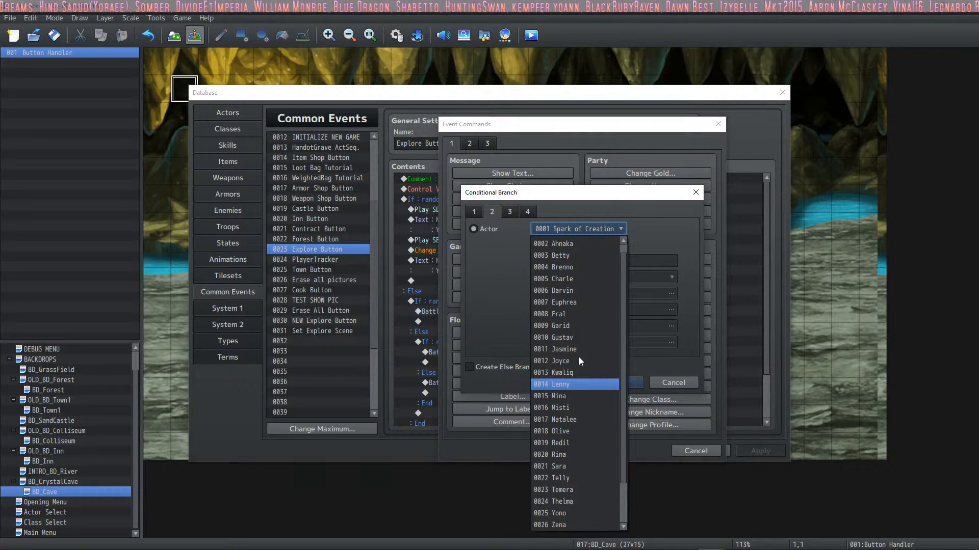
{"action": "left_click", "coordinate": [504, 265]}
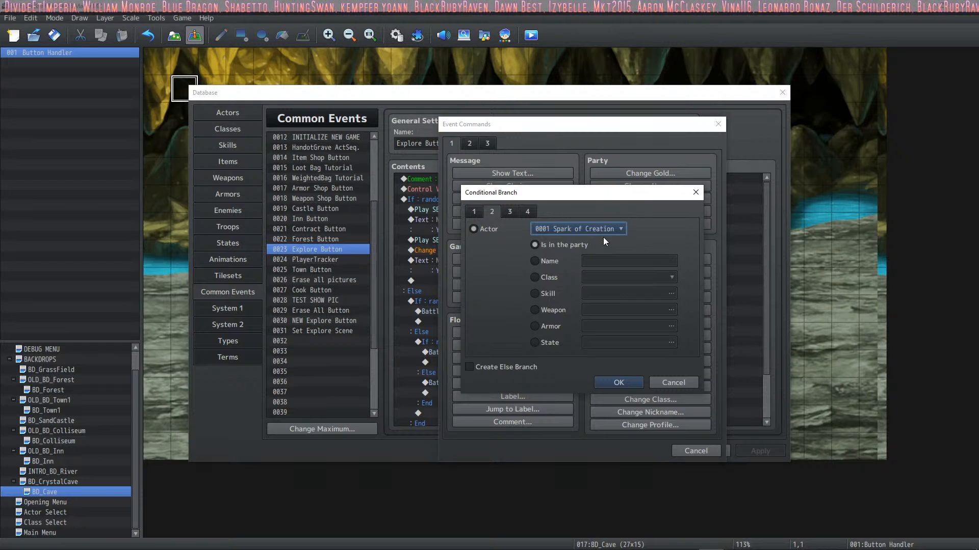
{"action": "left_click", "coordinate": [506, 207]}
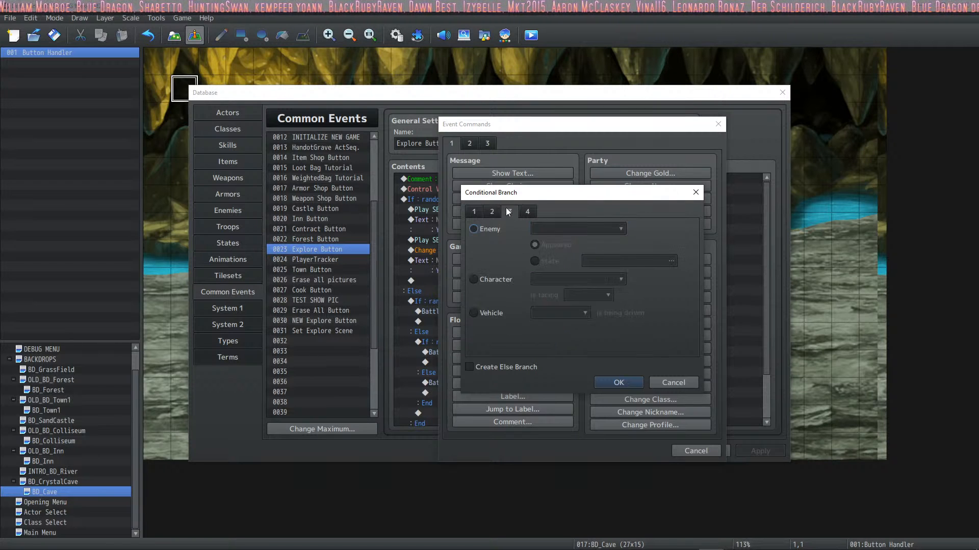
Step: Base the branch condition on variable 0012 PlayerMAP
{"action": "left_click", "coordinate": [479, 212]}
{"action": "left_click", "coordinate": [492, 246]}
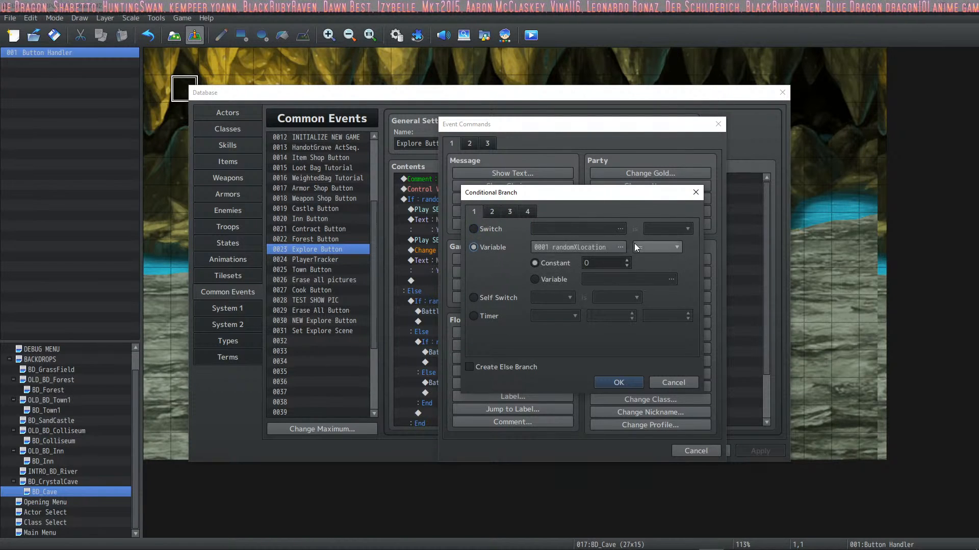
{"action": "left_click", "coordinate": [616, 248]}
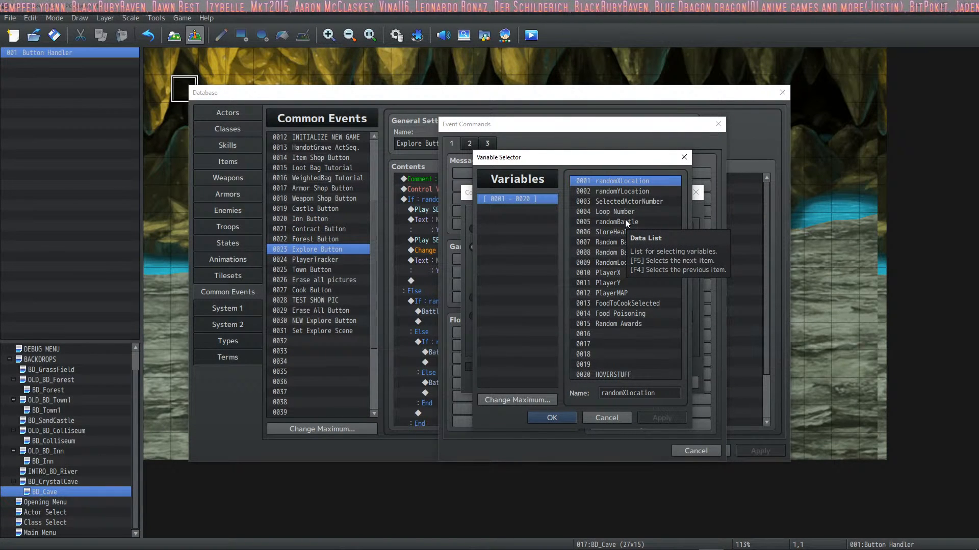
{"action": "left_click", "coordinate": [631, 201]}
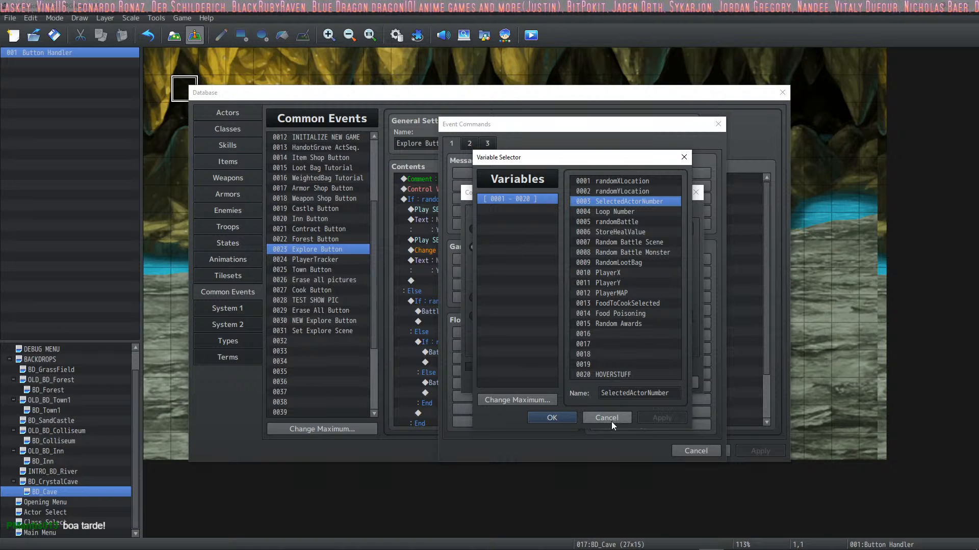
{"action": "left_click", "coordinate": [631, 272]}
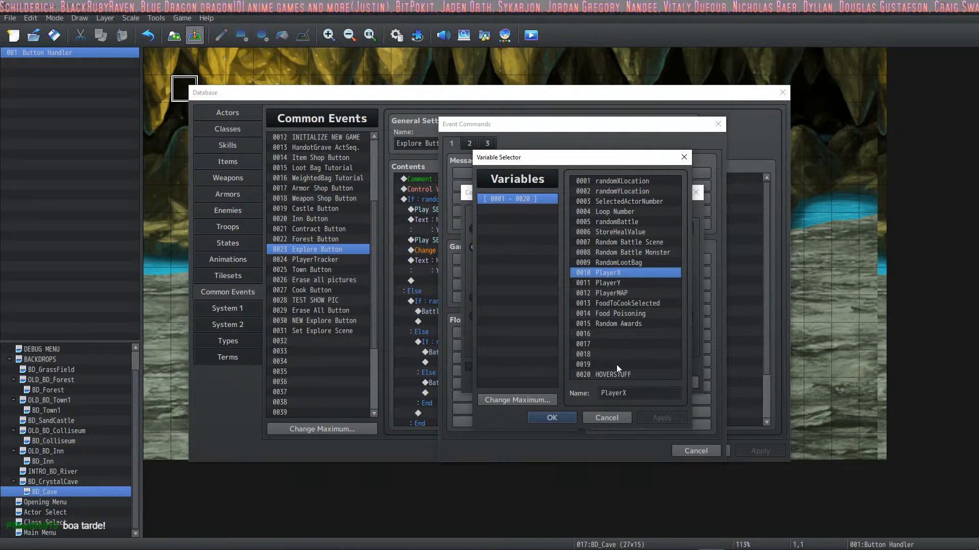
{"action": "left_click", "coordinate": [635, 293]}
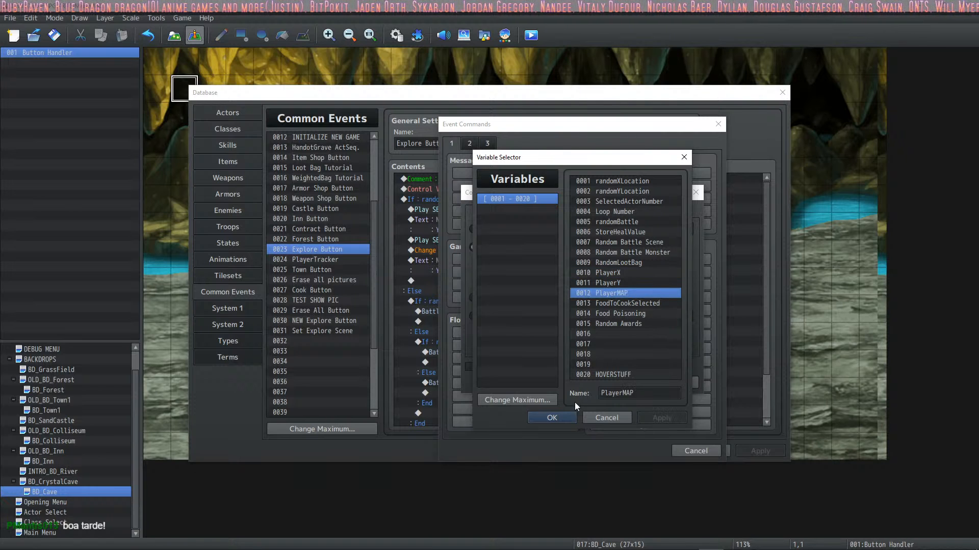
{"action": "left_click", "coordinate": [555, 417]}
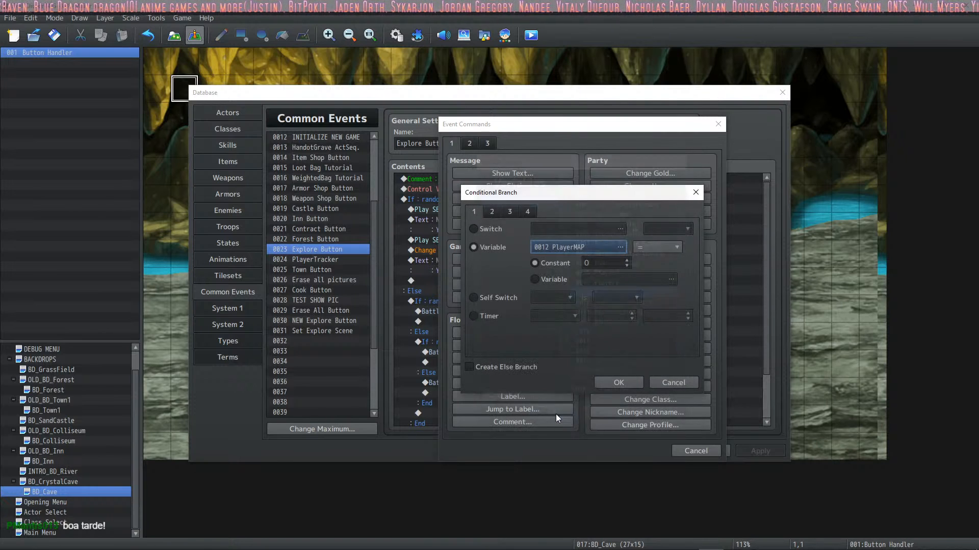
{"action": "left_click", "coordinate": [491, 212]}
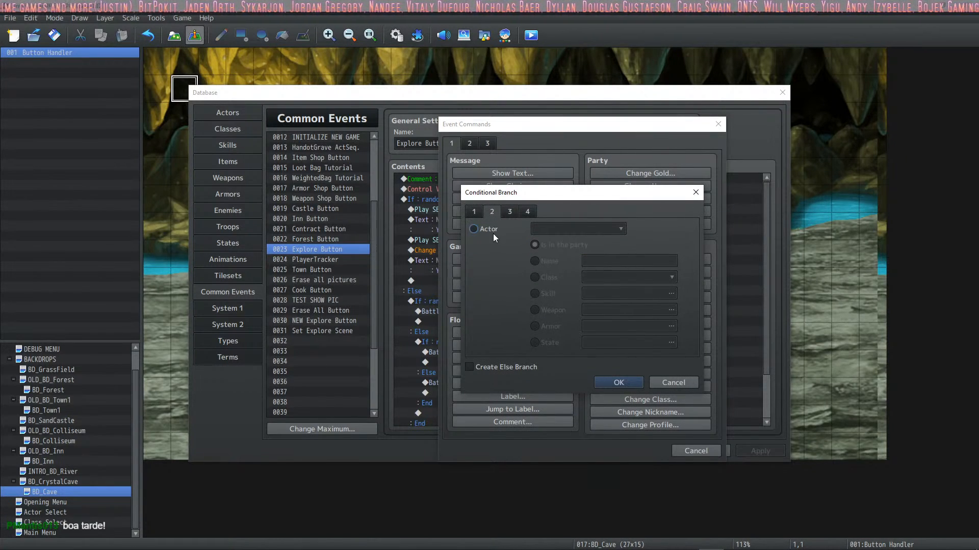
{"action": "left_click", "coordinate": [517, 212]}
{"action": "left_click", "coordinate": [527, 211]}
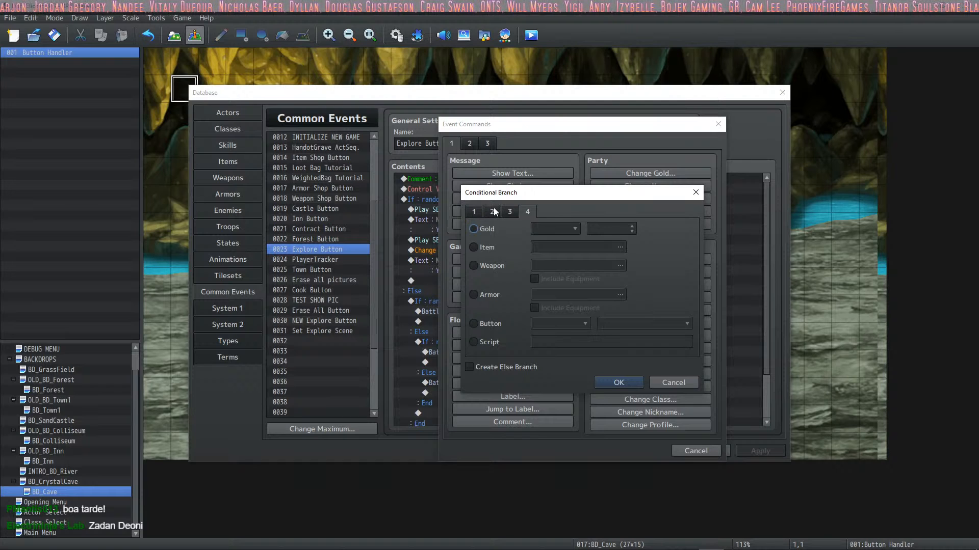
{"action": "left_click", "coordinate": [507, 212]}
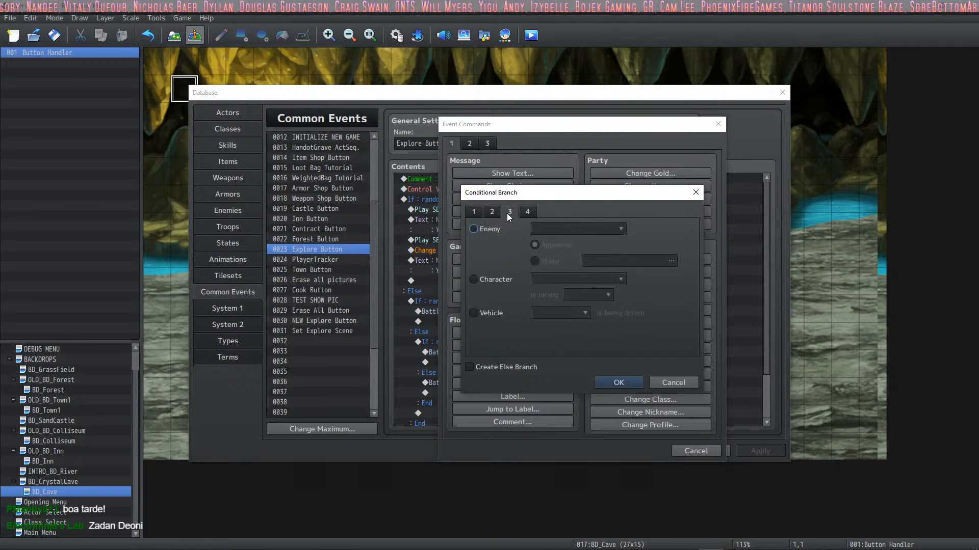
{"action": "left_click", "coordinate": [492, 214]}
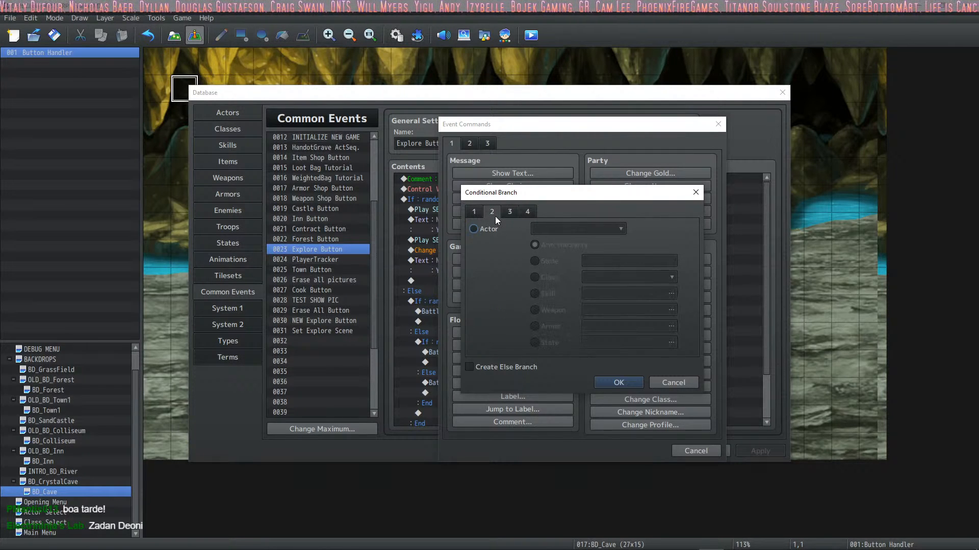
Step: Set the branch condition to PlayerMAP = constant 1 and add the branch to the Explore Button event
{"action": "left_click", "coordinate": [469, 213]}
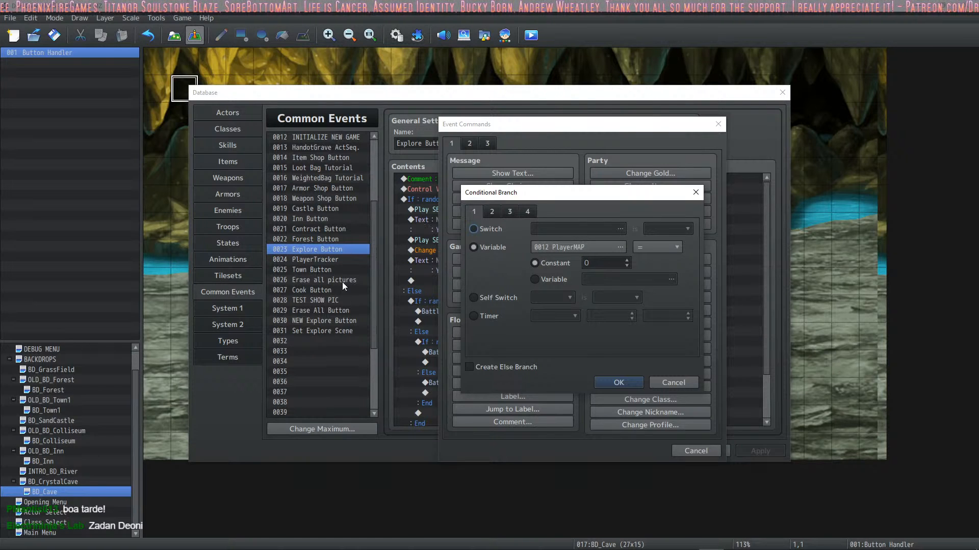
{"action": "left_click", "coordinate": [655, 244]}
{"action": "left_click", "coordinate": [642, 262]}
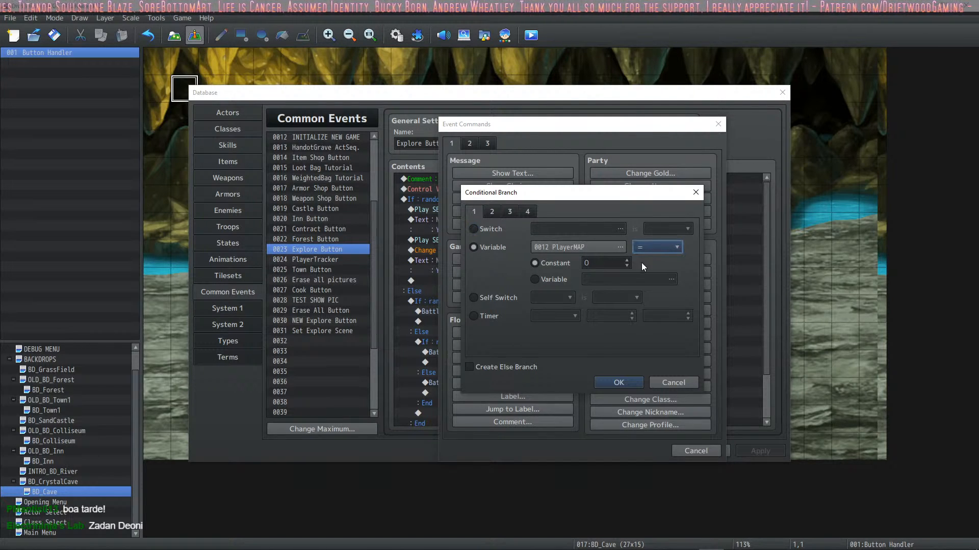
{"action": "left_click", "coordinate": [625, 260]}
{"action": "left_click", "coordinate": [615, 382]}
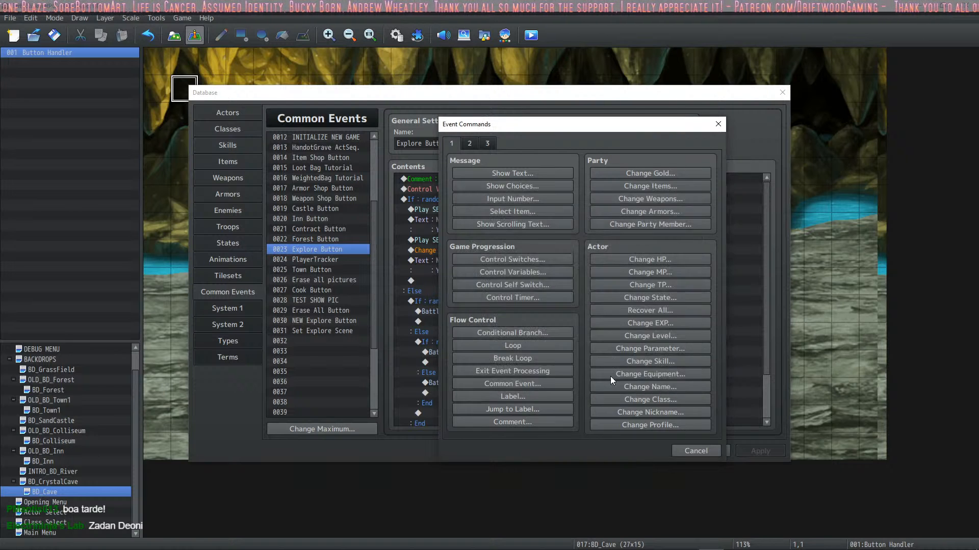
{"action": "left_click", "coordinate": [757, 451]}
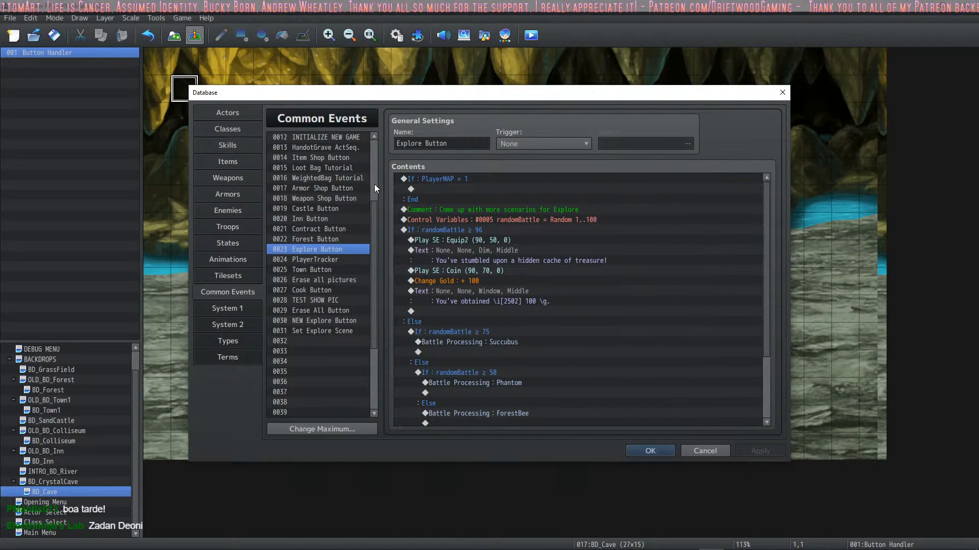
Step: Examine the commands in common events 0012 INITIALIZE NEW GAME and 0024 PlayerTracker to see how the player's map is tracked
{"action": "scroll", "coordinate": [331, 236], "scroll_direction": "up", "scroll_amount": 4}
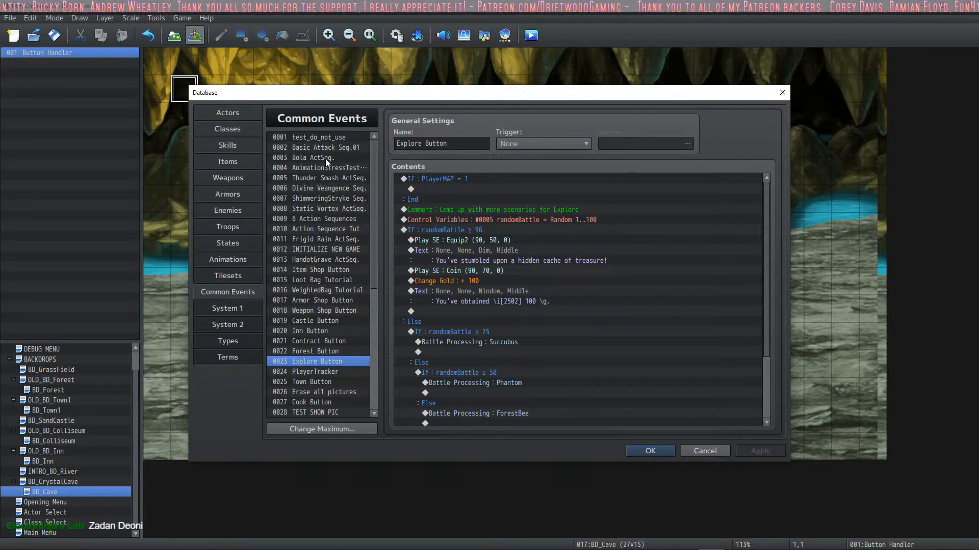
{"action": "left_click", "coordinate": [326, 249]}
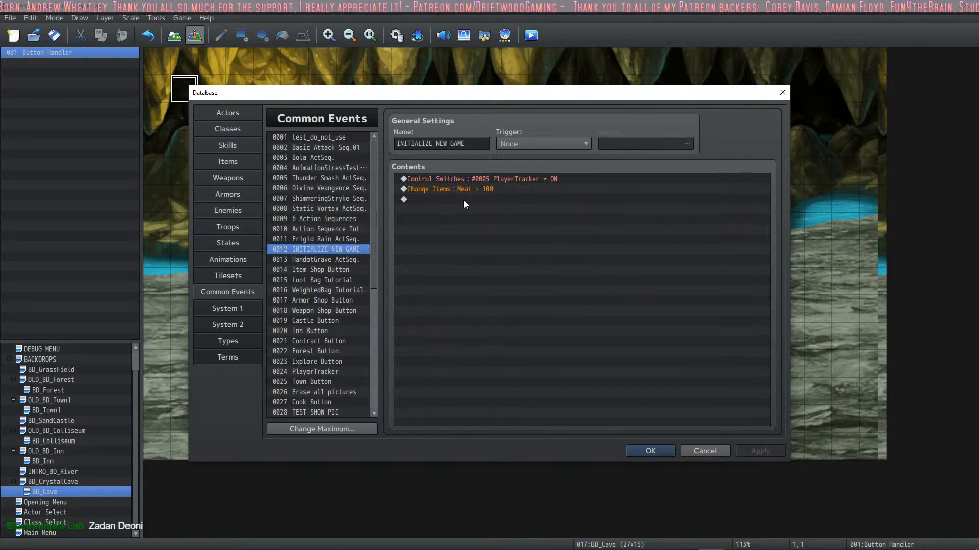
{"action": "left_click", "coordinate": [534, 179]}
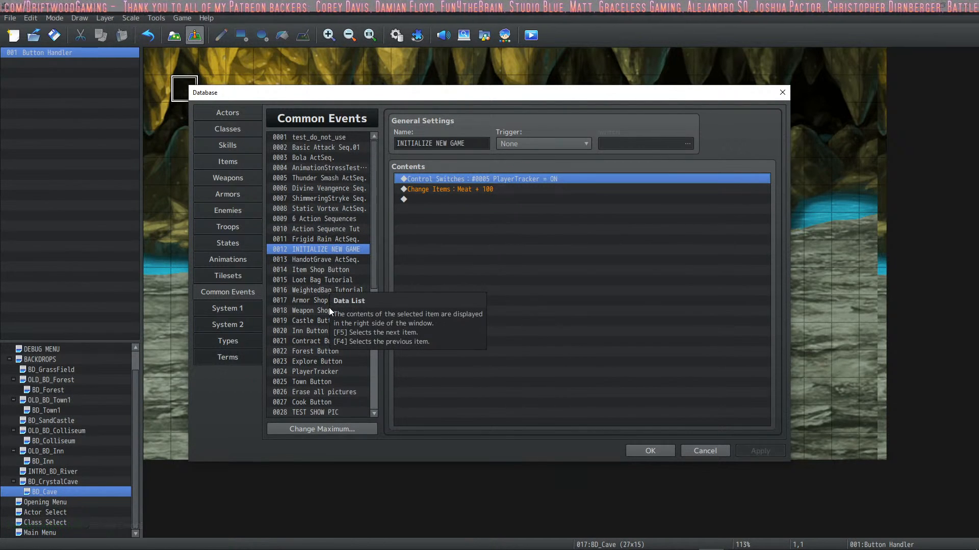
{"action": "scroll", "coordinate": [328, 308], "scroll_direction": "down", "scroll_amount": 2}
{"action": "left_click", "coordinate": [336, 351]}
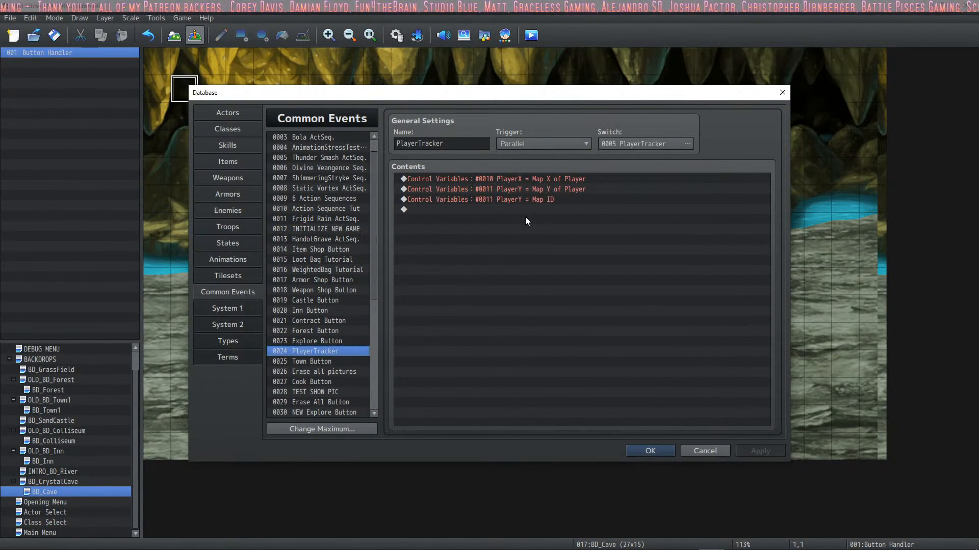
{"action": "left_click", "coordinate": [573, 179]}
{"action": "left_click", "coordinate": [569, 190]}
{"action": "left_click", "coordinate": [545, 200]}
{"action": "left_click", "coordinate": [561, 179]}
{"action": "left_click", "coordinate": [555, 191]}
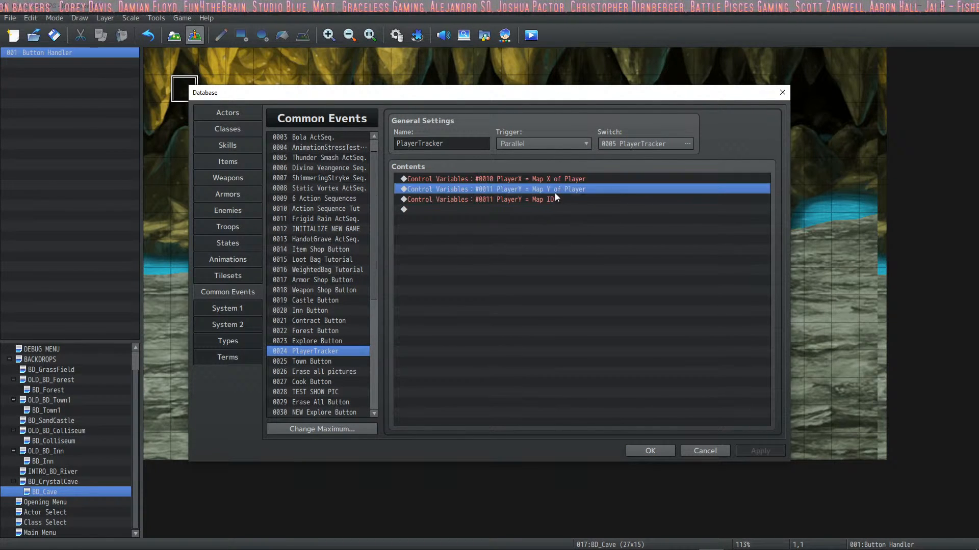
{"action": "left_click", "coordinate": [553, 200]}
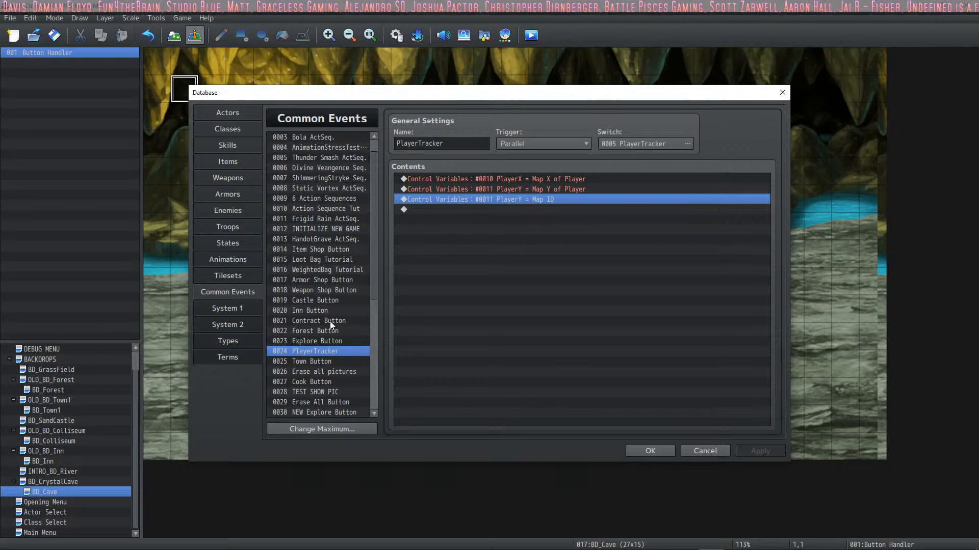
{"action": "left_click", "coordinate": [332, 231]}
{"action": "left_click", "coordinate": [317, 351]}
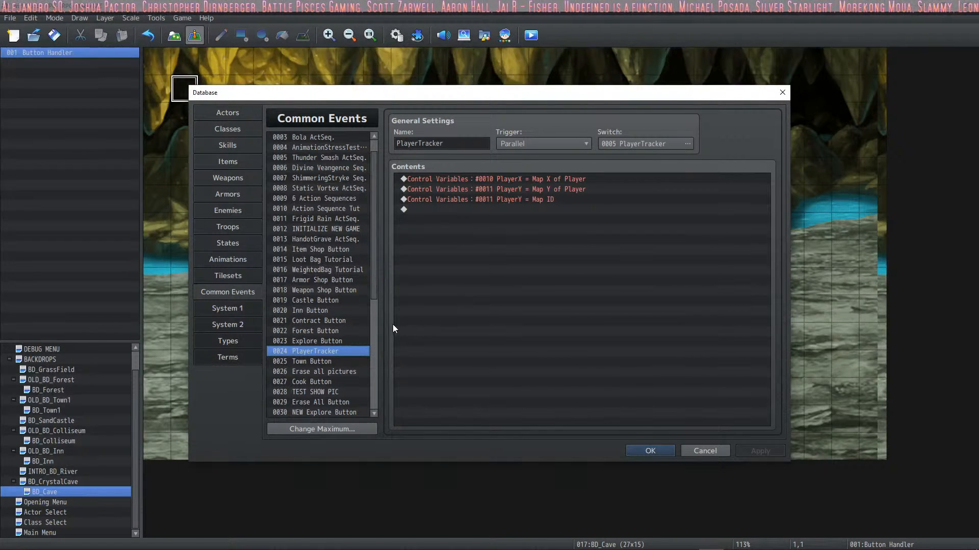
Step: In common event 0012 INITIALIZE NEW GAME, set the Meat item increase to 10 and apply the change
{"action": "left_click", "coordinate": [325, 229]}
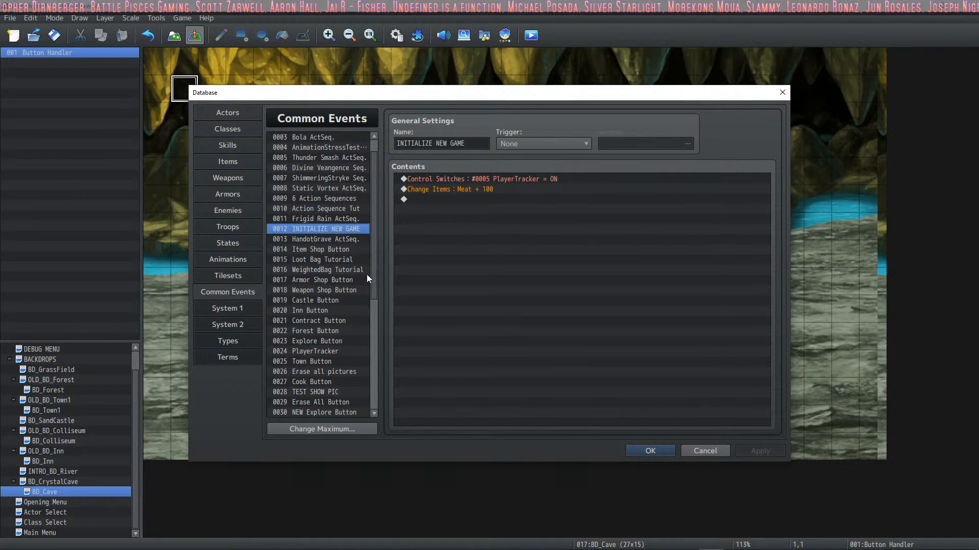
{"action": "left_click", "coordinate": [466, 189]}
{"action": "right_click", "coordinate": [466, 189]}
{"action": "left_click", "coordinate": [482, 210]}
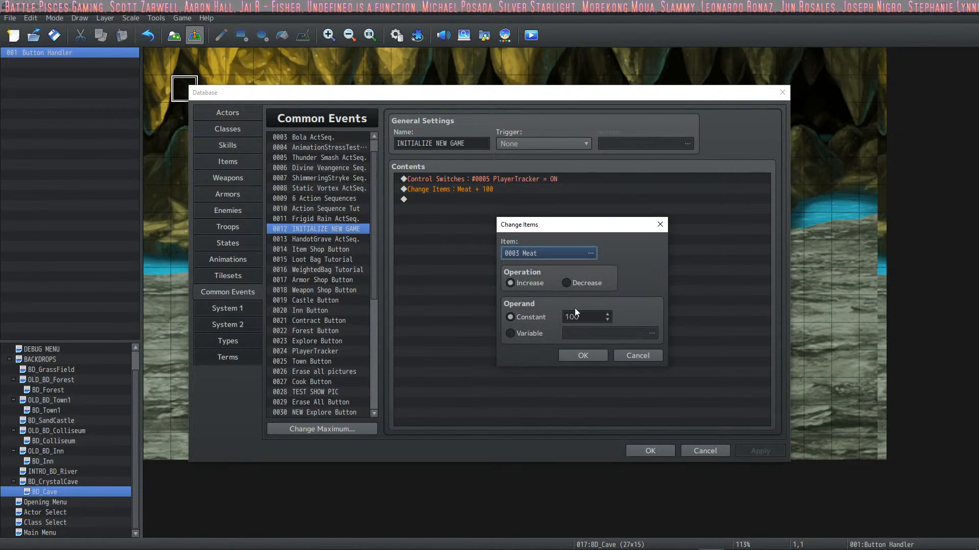
{"action": "double_click", "coordinate": [585, 317]}
{"action": "type", "text": "10"}
{"action": "key", "text": "Return"}
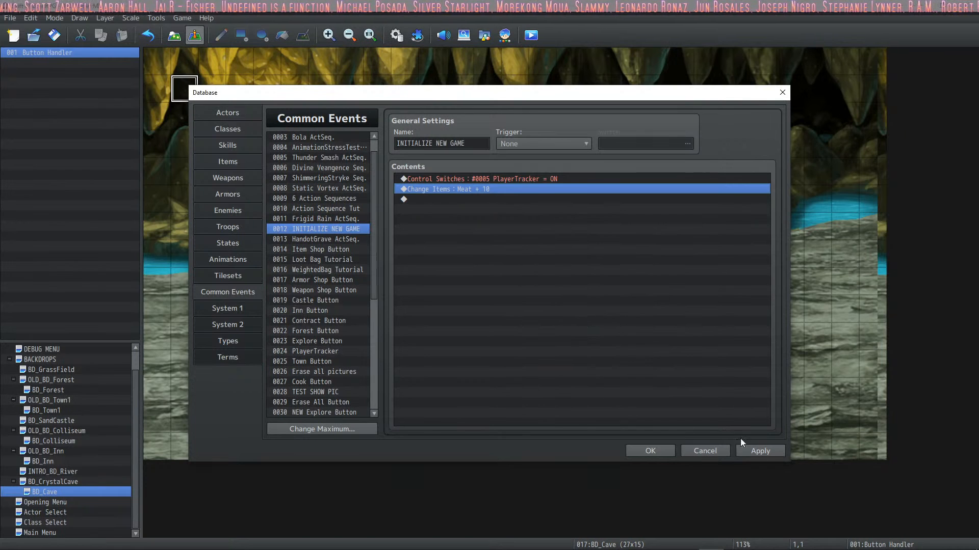
{"action": "left_click", "coordinate": [752, 452]}
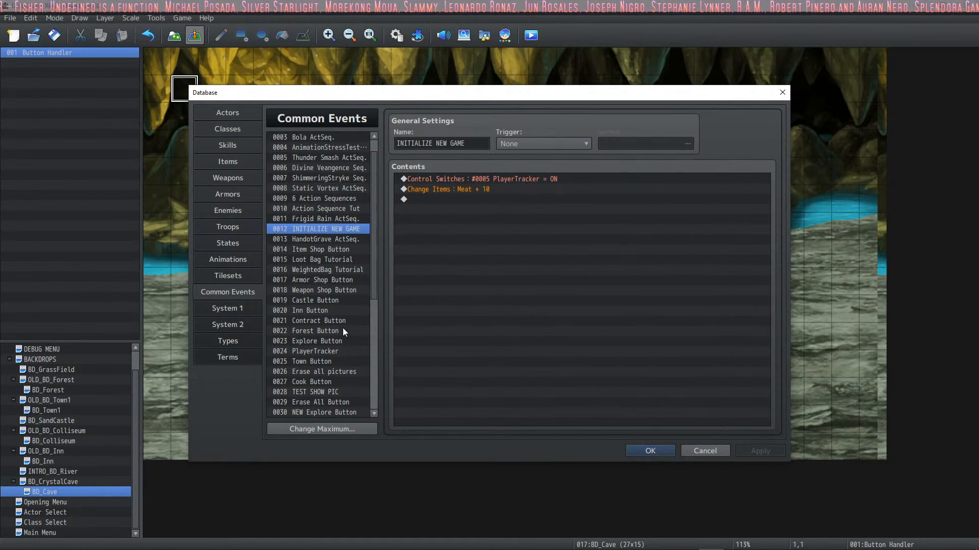
Step: Close the database and check the map IDs of BD_CrystalCave and BD_Cave and the latter's Button Handler event
{"action": "scroll", "coordinate": [343, 330], "scroll_direction": "down", "scroll_amount": 3}
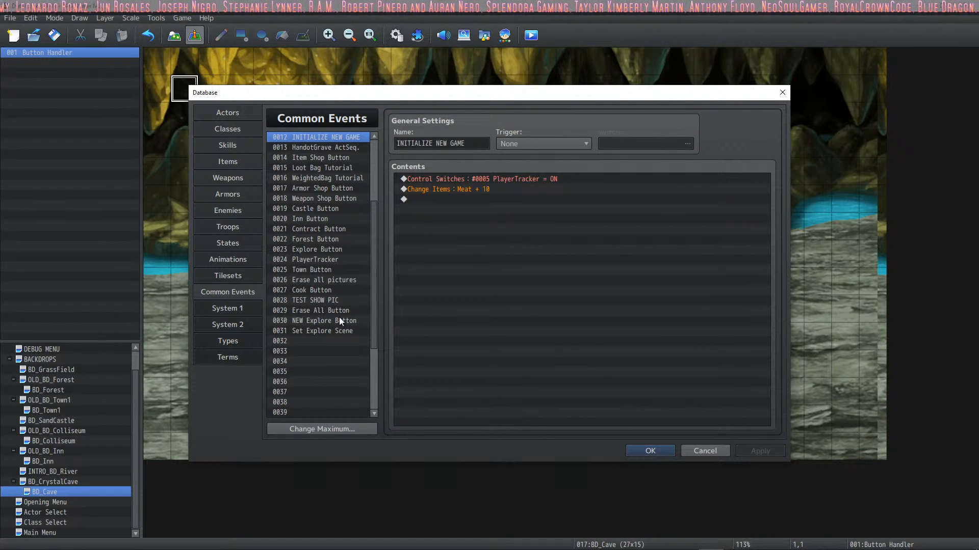
{"action": "left_click", "coordinate": [650, 451]}
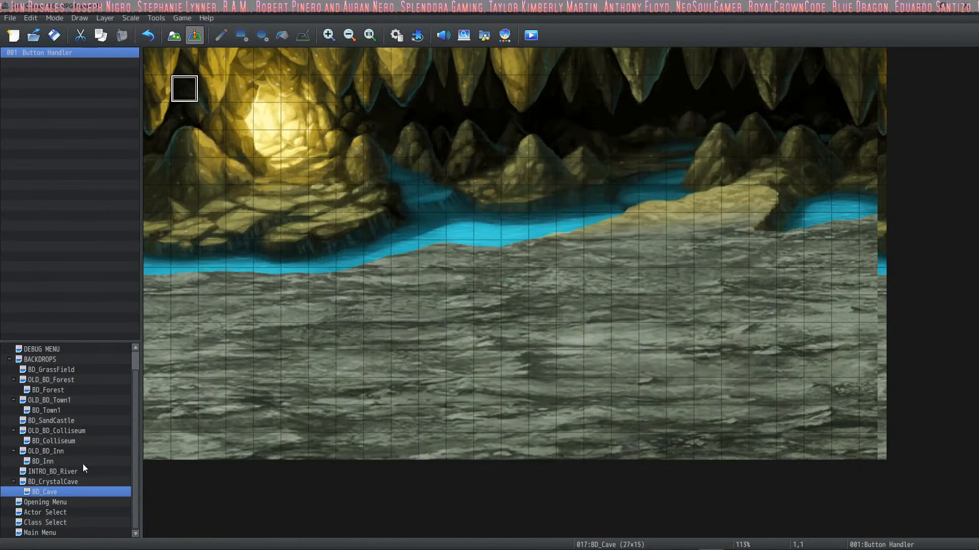
{"action": "left_click", "coordinate": [56, 482]}
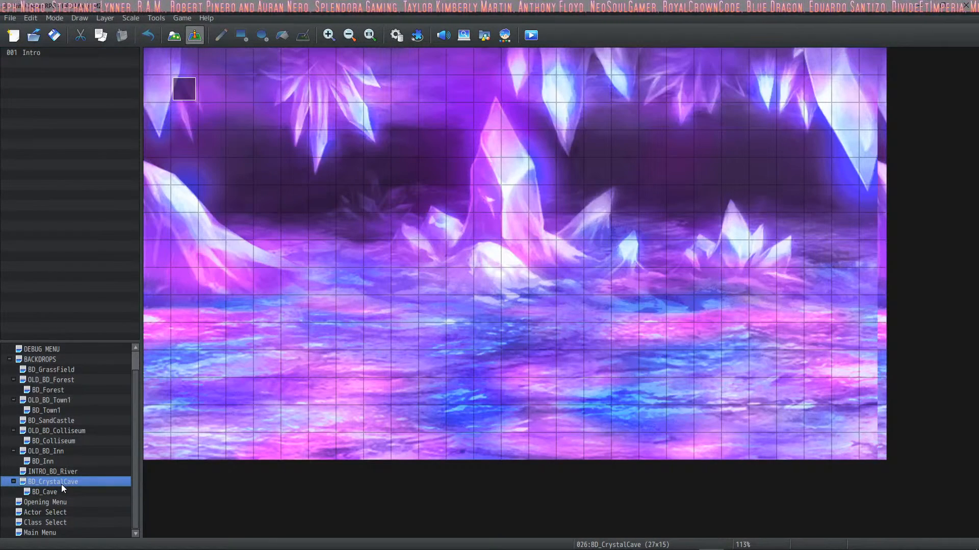
{"action": "left_click", "coordinate": [52, 492]}
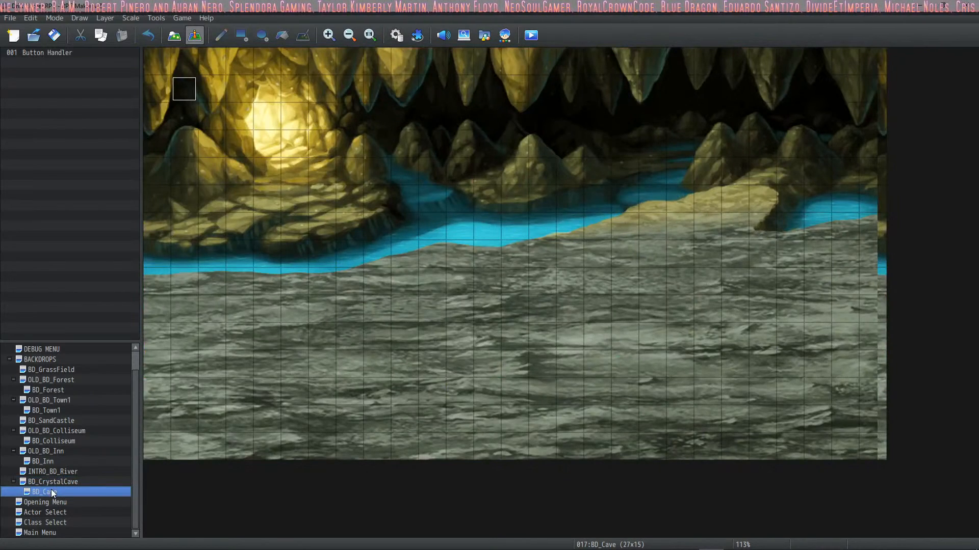
{"action": "left_click", "coordinate": [57, 483]}
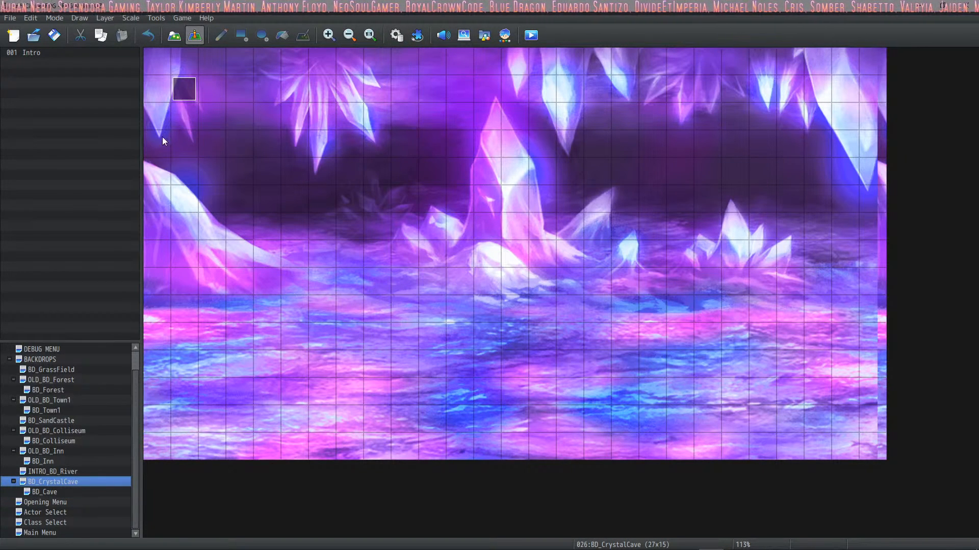
{"action": "left_click", "coordinate": [23, 493]}
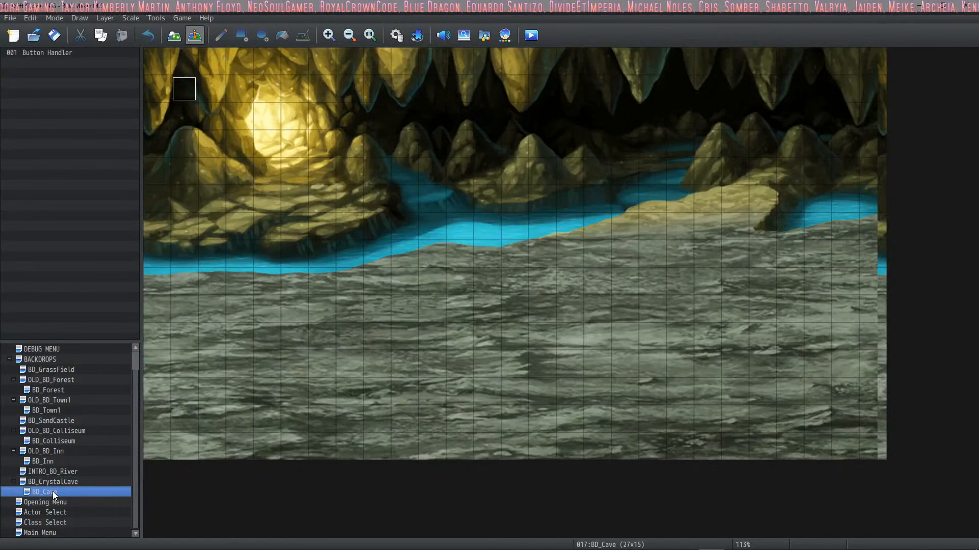
{"action": "double_click", "coordinate": [181, 83]}
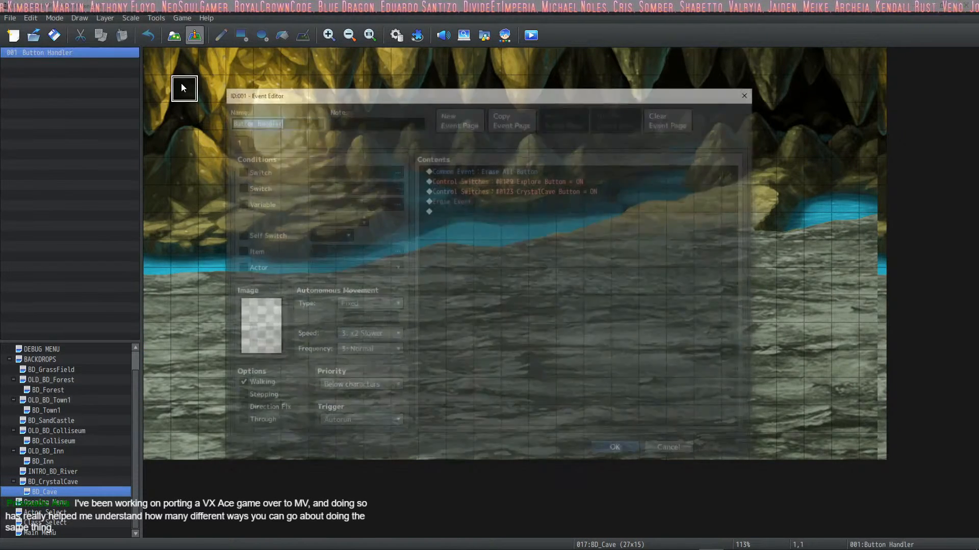
{"action": "left_click", "coordinate": [617, 451]}
Step: In common event 0023 Explore Button, set the PlayerMAP branch's constant to 17 and apply the change
{"action": "left_click", "coordinate": [395, 35]}
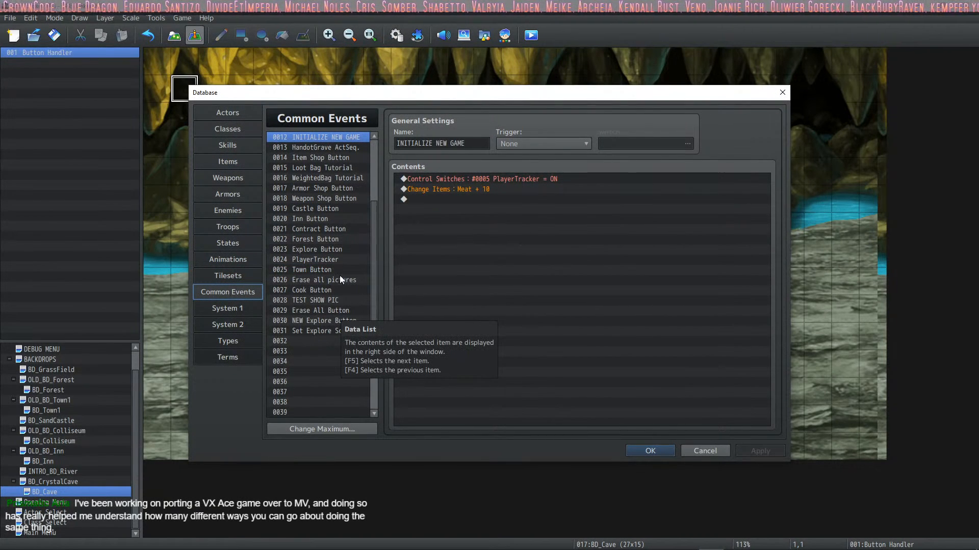
{"action": "left_click", "coordinate": [337, 249]}
{"action": "left_click", "coordinate": [444, 179]}
{"action": "right_click", "coordinate": [445, 176]}
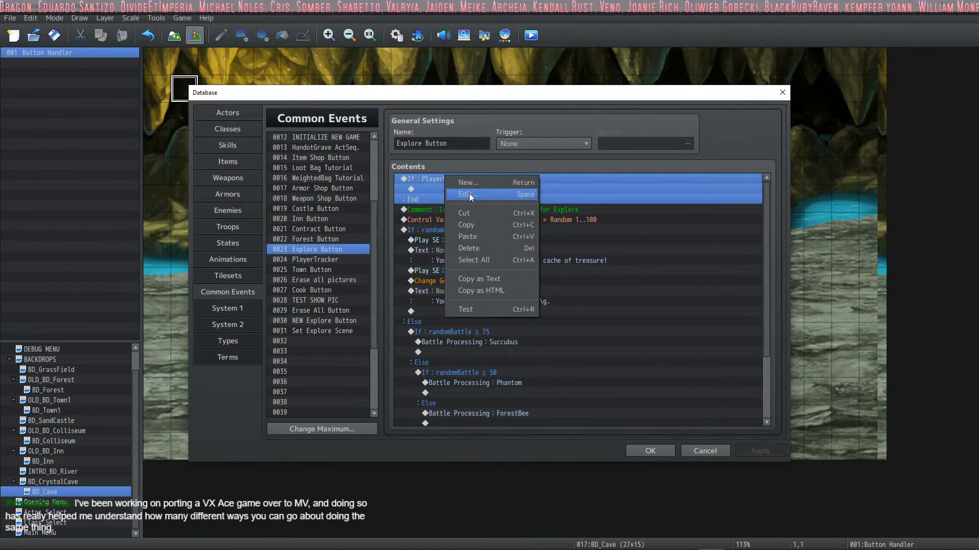
{"action": "left_click", "coordinate": [469, 193]}
{"action": "double_click", "coordinate": [596, 264]}
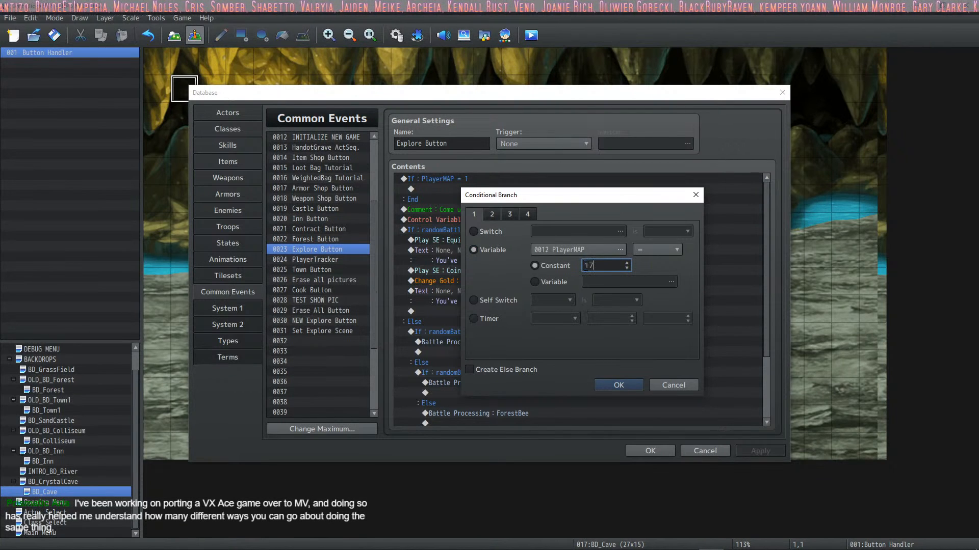
{"action": "type", "text": "17"}
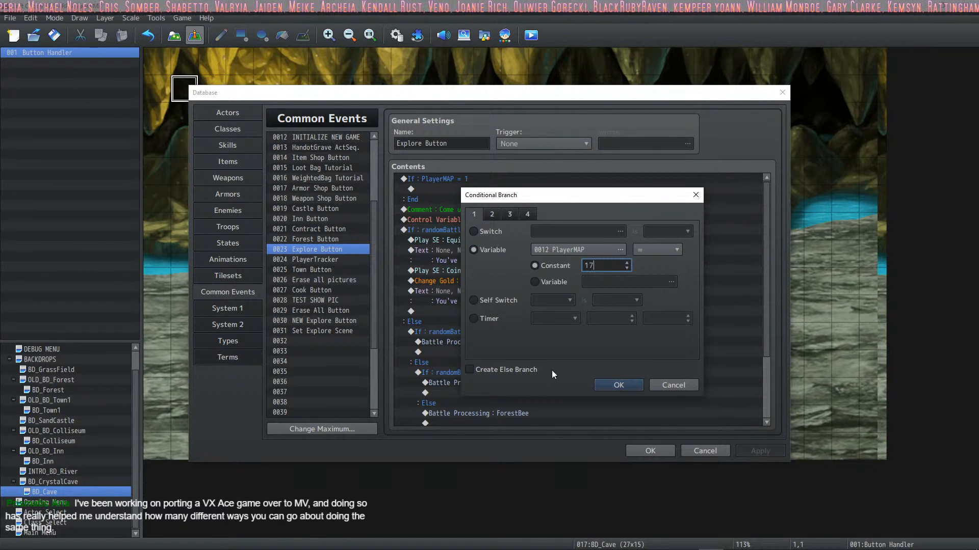
{"action": "left_click", "coordinate": [626, 388]}
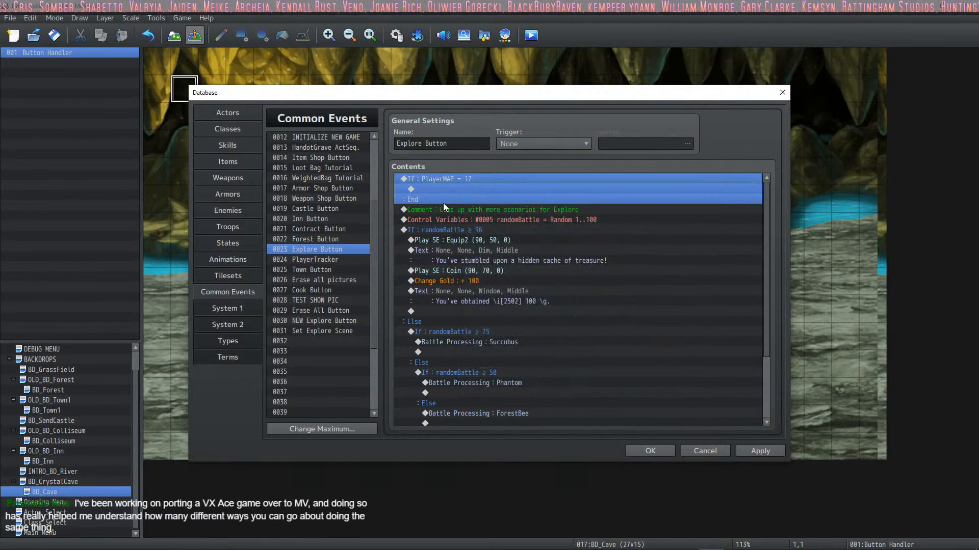
{"action": "left_click", "coordinate": [450, 189]}
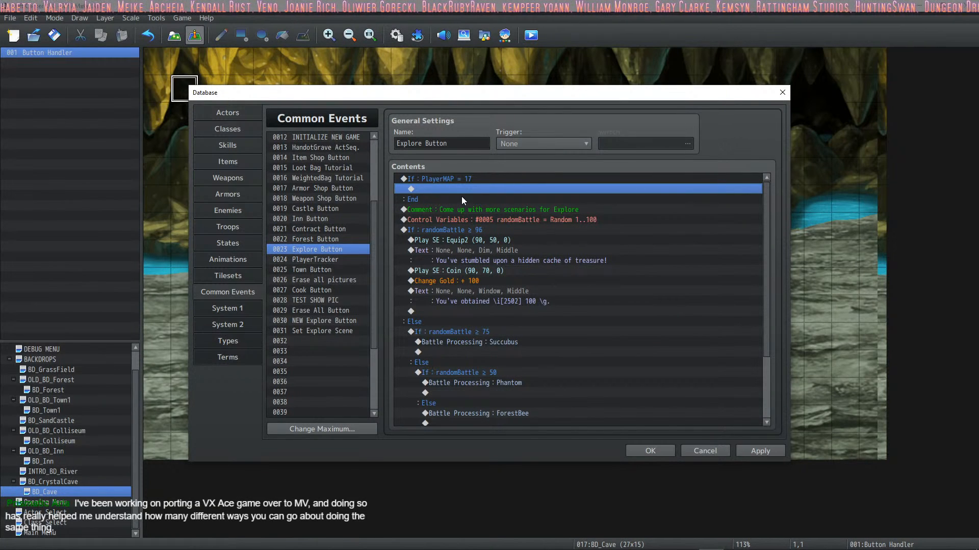
{"action": "left_click", "coordinate": [455, 178]}
{"action": "left_click", "coordinate": [760, 451]}
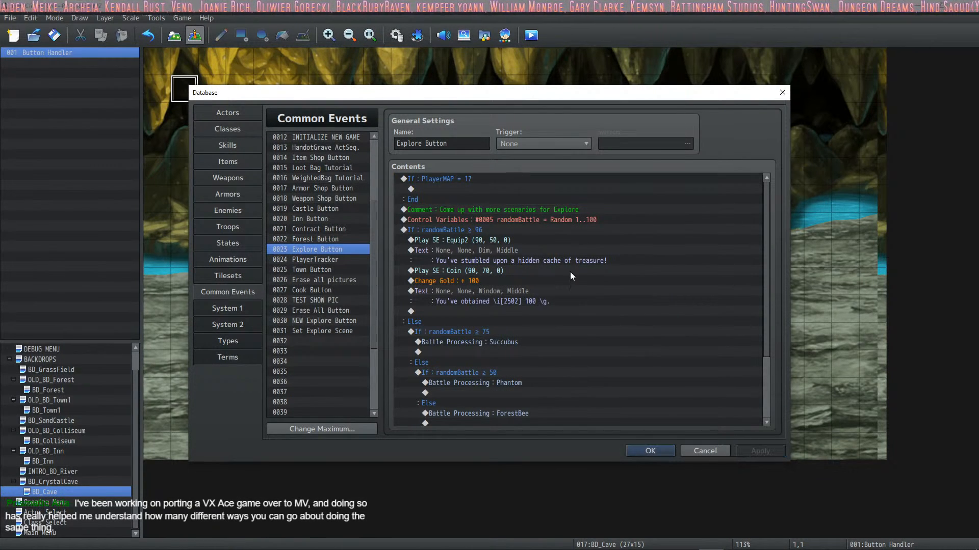
Step: Copy the randomBattle = Random 1..100 variable command into the PlayerMAP = 17 branch and apply the change
{"action": "left_click", "coordinate": [446, 190]}
{"action": "left_click", "coordinate": [479, 210]}
{"action": "left_click", "coordinate": [484, 219]}
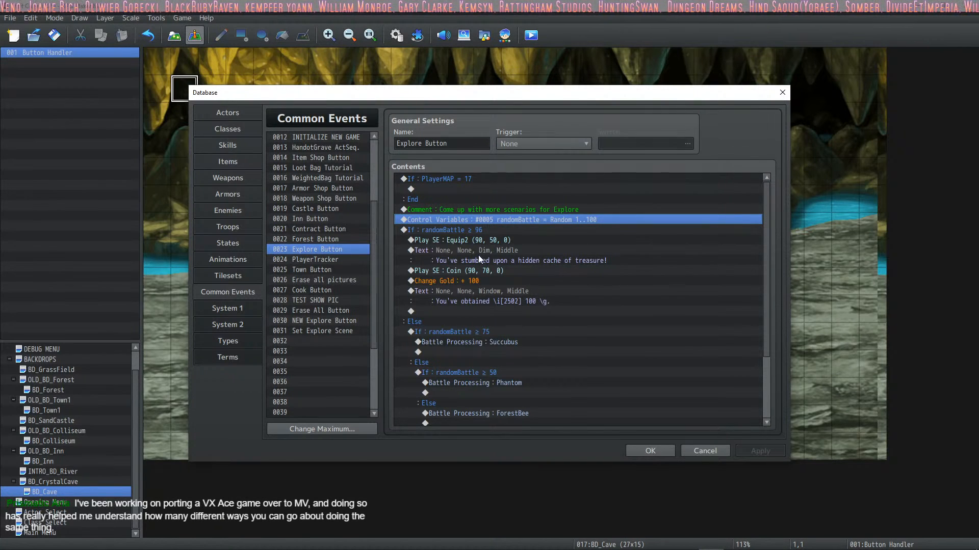
{"action": "left_click", "coordinate": [471, 189]}
{"action": "type", "text": "Control Variables : #0005 randomBattle = Random 1..100"}
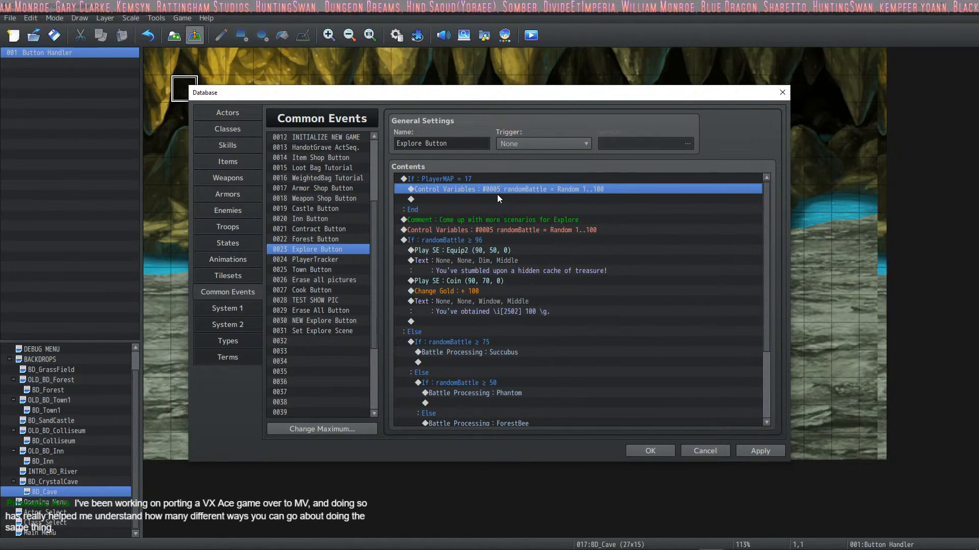
{"action": "left_click", "coordinate": [768, 453]}
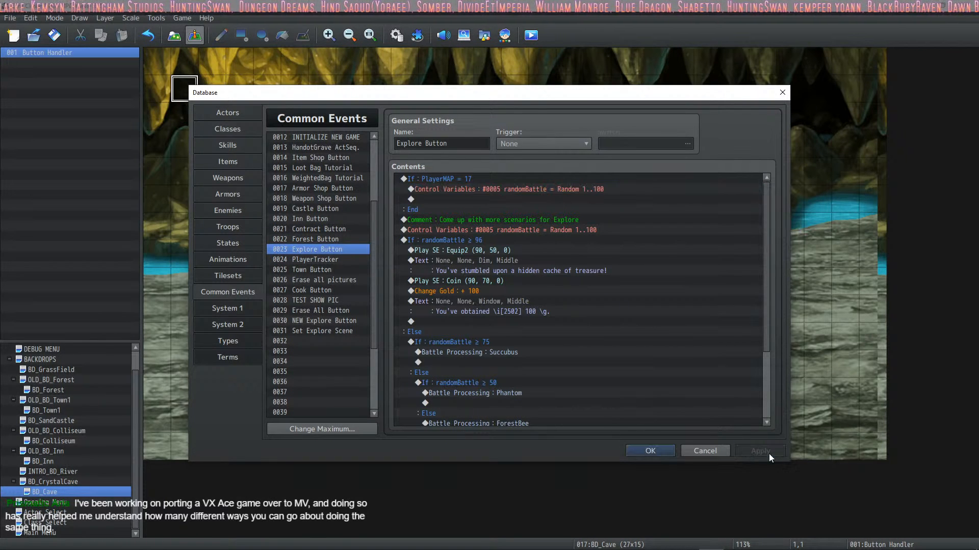
Step: Review the battle commands in the Explore Button event and compare the enemies listed under Actual Fights, from Phantom to DaggerGoblin
{"action": "scroll", "coordinate": [437, 307], "scroll_direction": "down", "scroll_amount": 2}
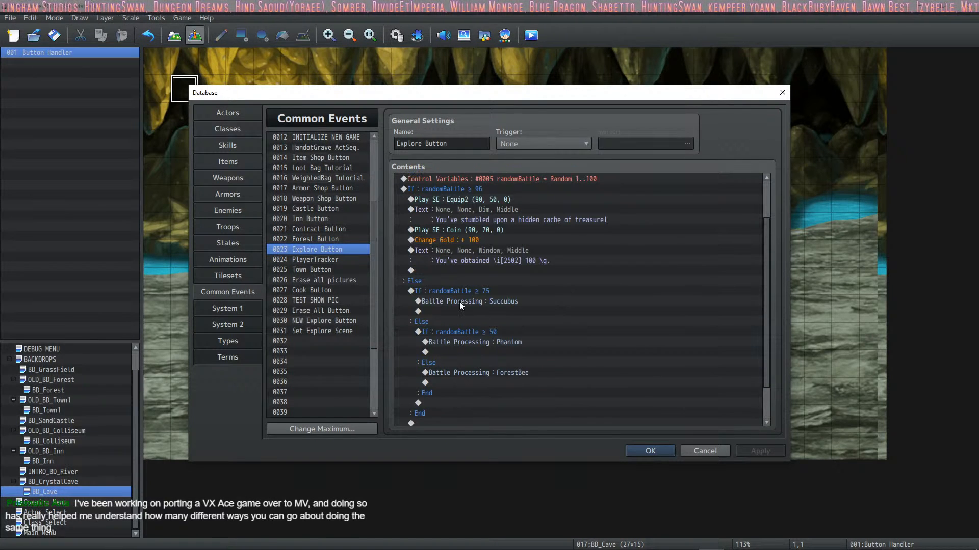
{"action": "left_click", "coordinate": [460, 301]}
{"action": "scroll", "coordinate": [460, 316], "scroll_direction": "up", "scroll_amount": 2}
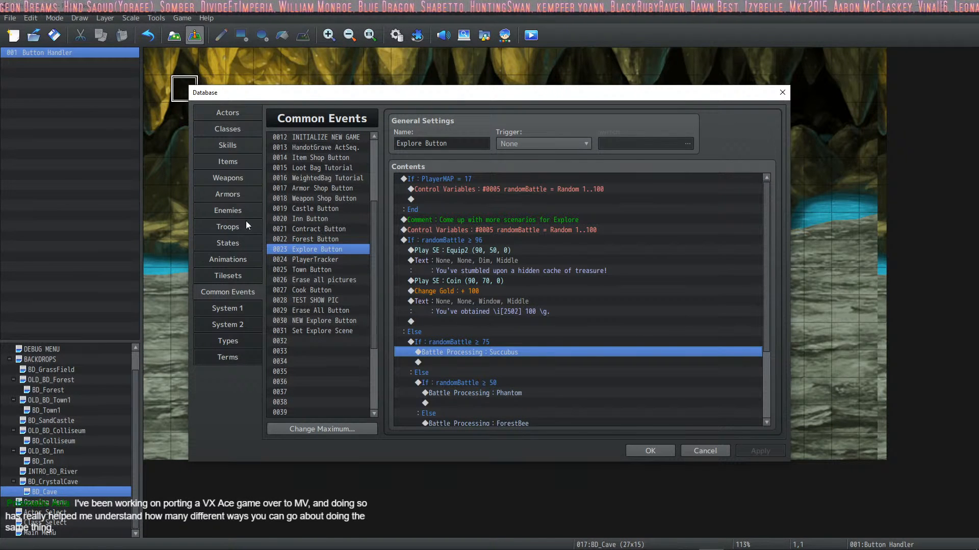
{"action": "left_click", "coordinate": [229, 213]}
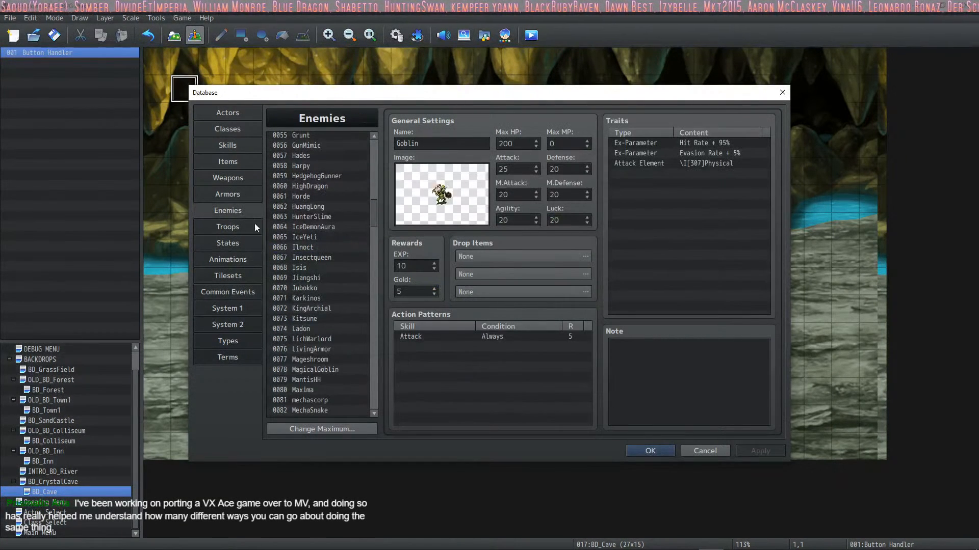
{"action": "left_click_drag", "start_coordinate": [371, 220], "coordinate": [373, 361]}
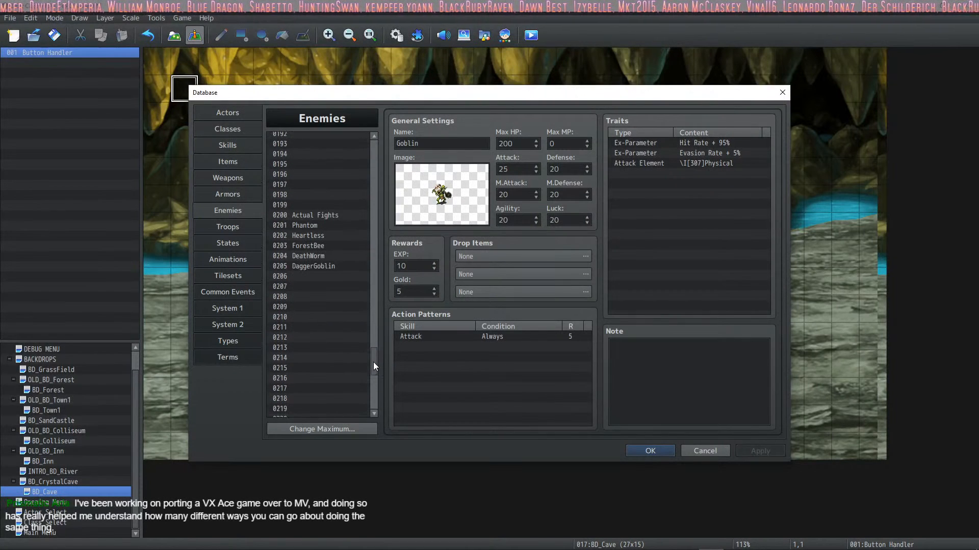
{"action": "left_click", "coordinate": [316, 215]}
{"action": "left_click", "coordinate": [312, 233]}
{"action": "left_click", "coordinate": [313, 227]}
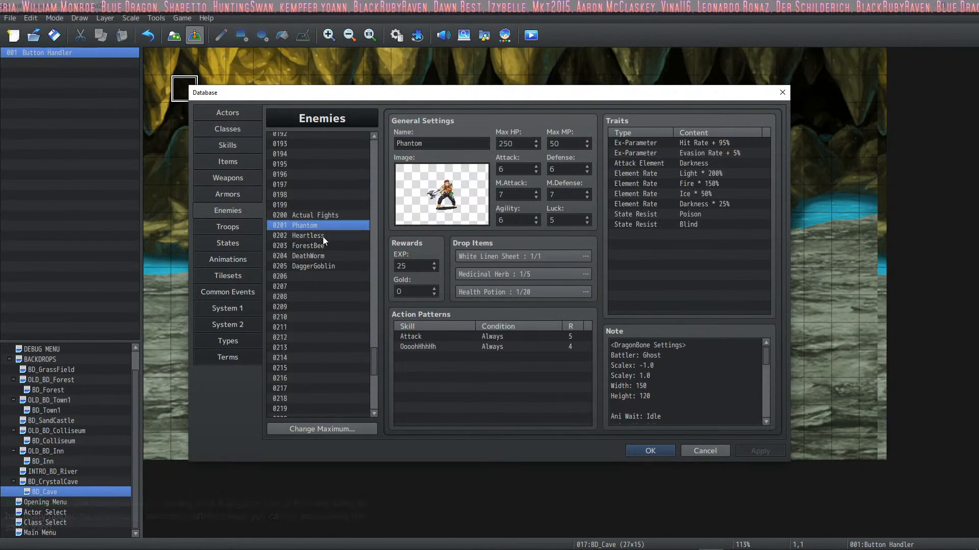
{"action": "left_click", "coordinate": [323, 237]}
{"action": "left_click", "coordinate": [328, 244]}
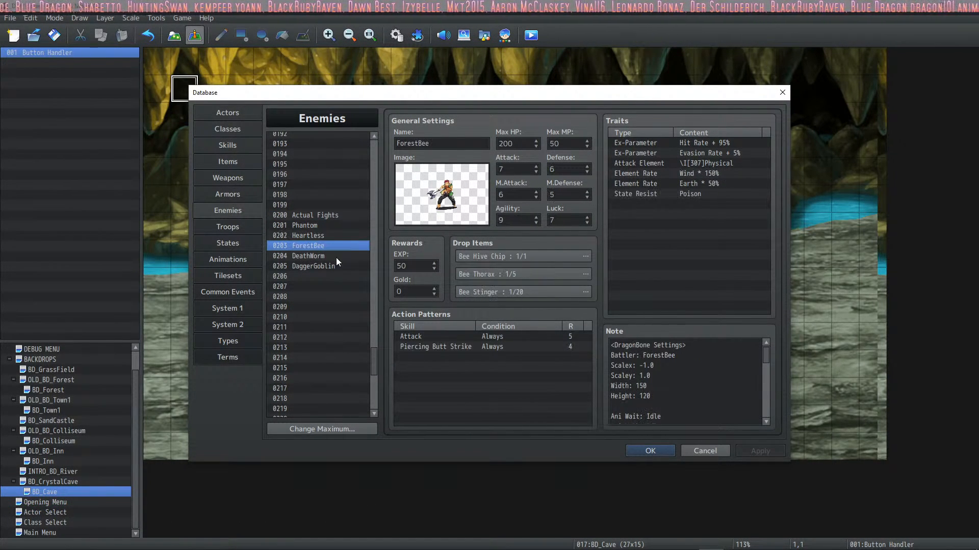
{"action": "left_click", "coordinate": [336, 257]}
{"action": "left_click", "coordinate": [332, 268]}
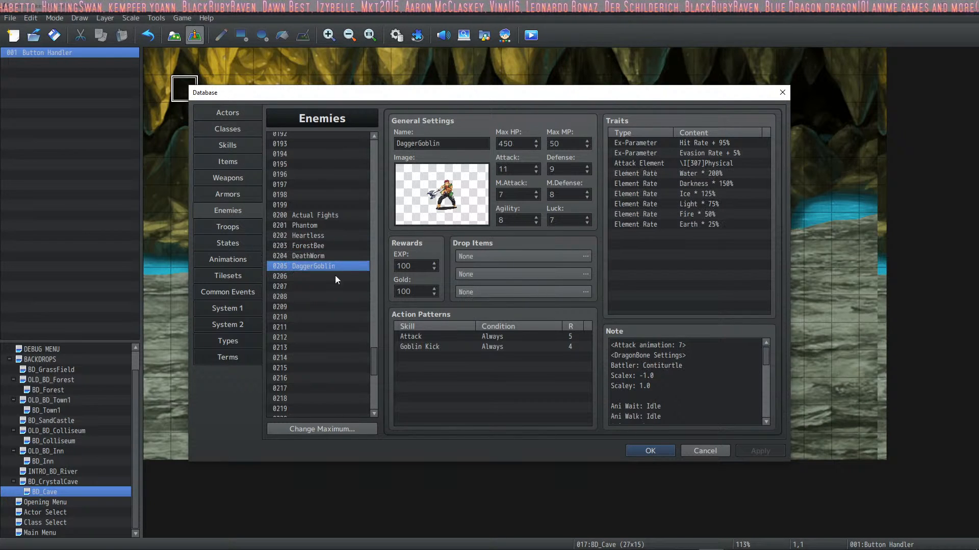
{"action": "left_click", "coordinate": [333, 255]}
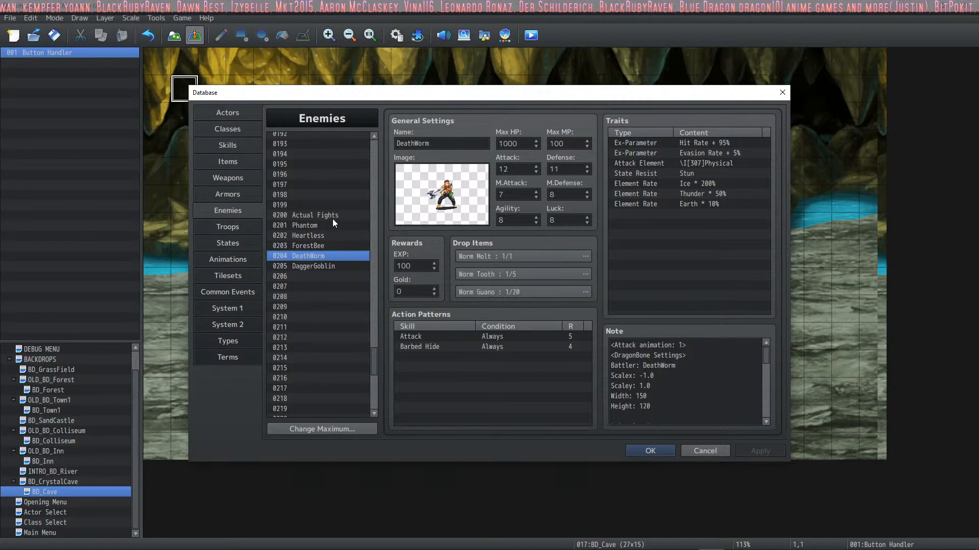
{"action": "left_click", "coordinate": [332, 218]}
{"action": "left_click", "coordinate": [325, 224]}
{"action": "left_click", "coordinate": [318, 258]}
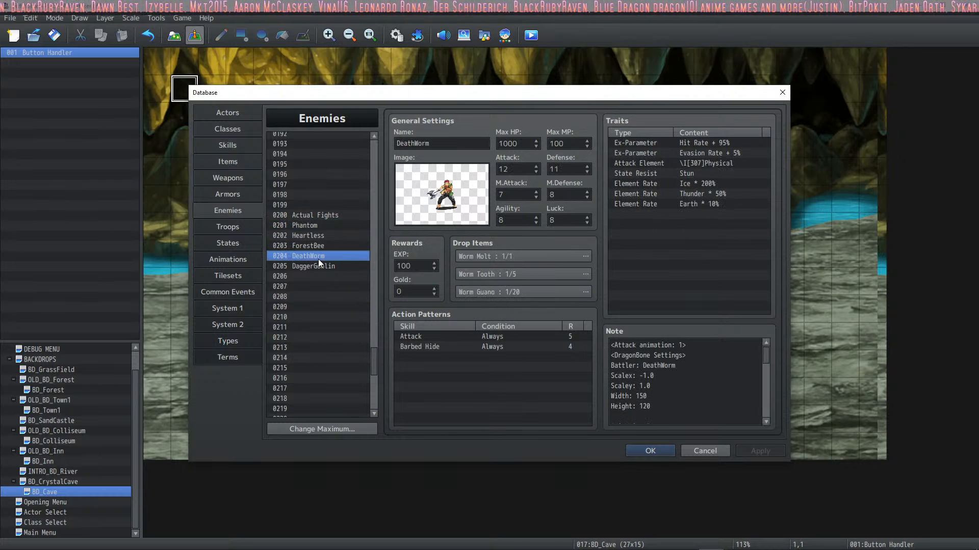
{"action": "left_click", "coordinate": [320, 266]}
{"action": "left_click", "coordinate": [322, 260]}
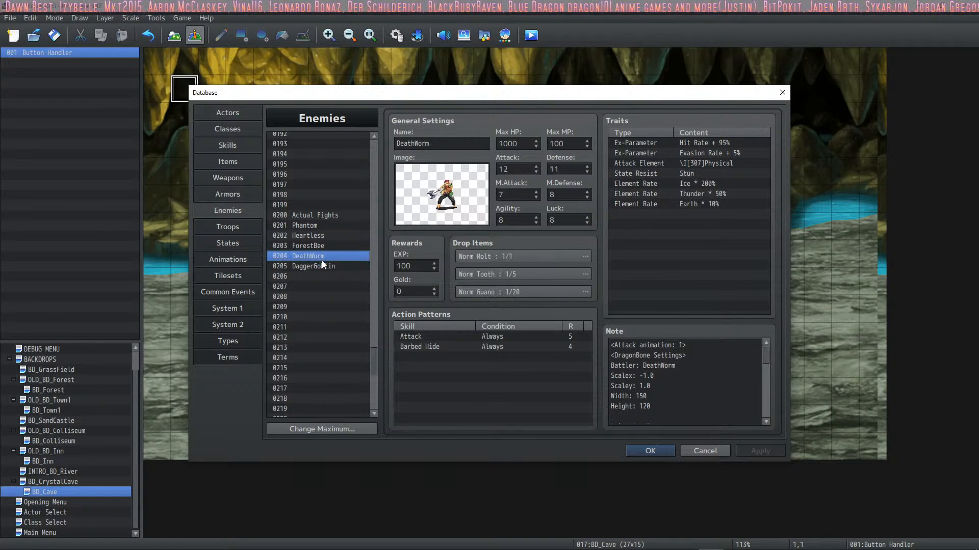
Step: Set enemy 0205 DaggerGoblin's first drop to item 0044 with a probability of 1/1 and apply the change
{"action": "left_click", "coordinate": [323, 264]}
{"action": "double_click", "coordinate": [489, 258]}
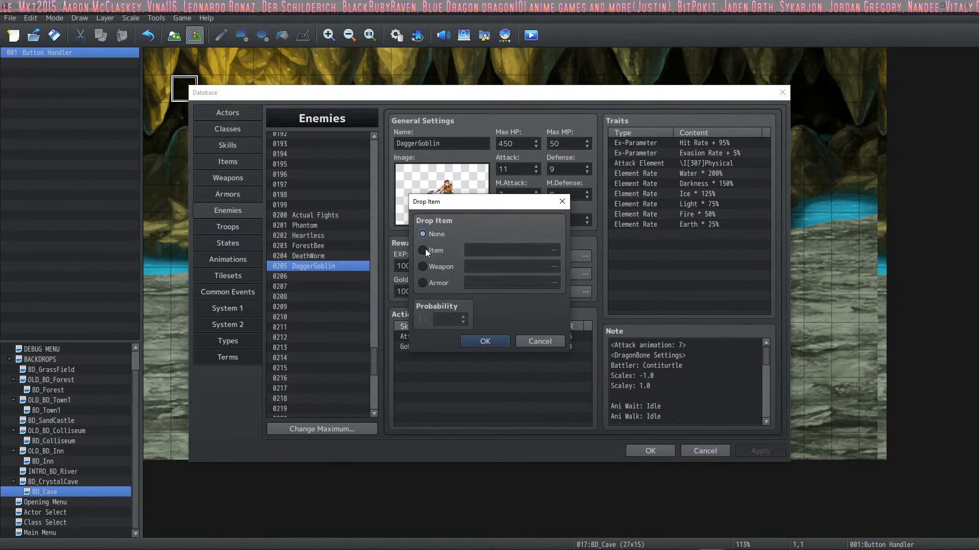
{"action": "left_click", "coordinate": [428, 251]}
{"action": "left_click", "coordinate": [553, 250]}
{"action": "left_click", "coordinate": [430, 203]}
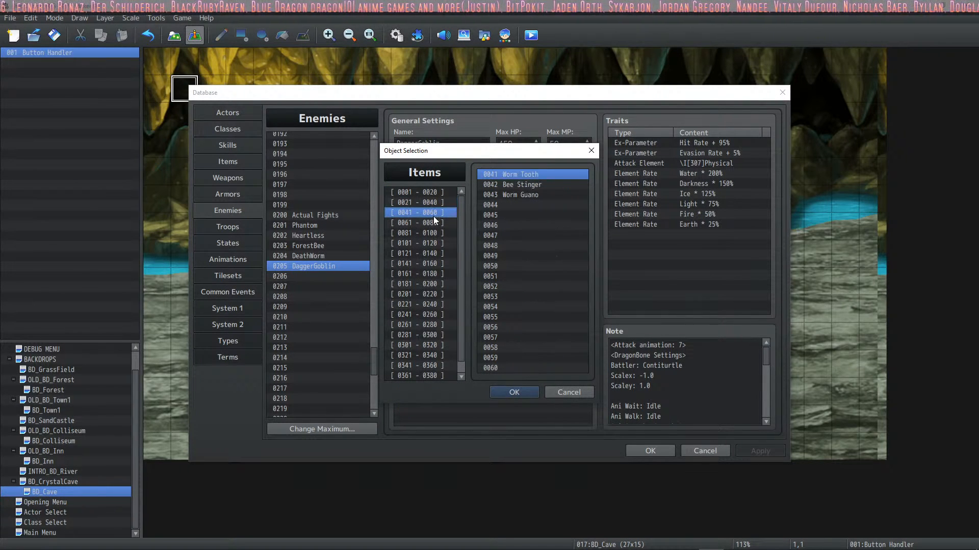
{"action": "left_click", "coordinate": [513, 207]}
{"action": "left_click", "coordinate": [514, 392]}
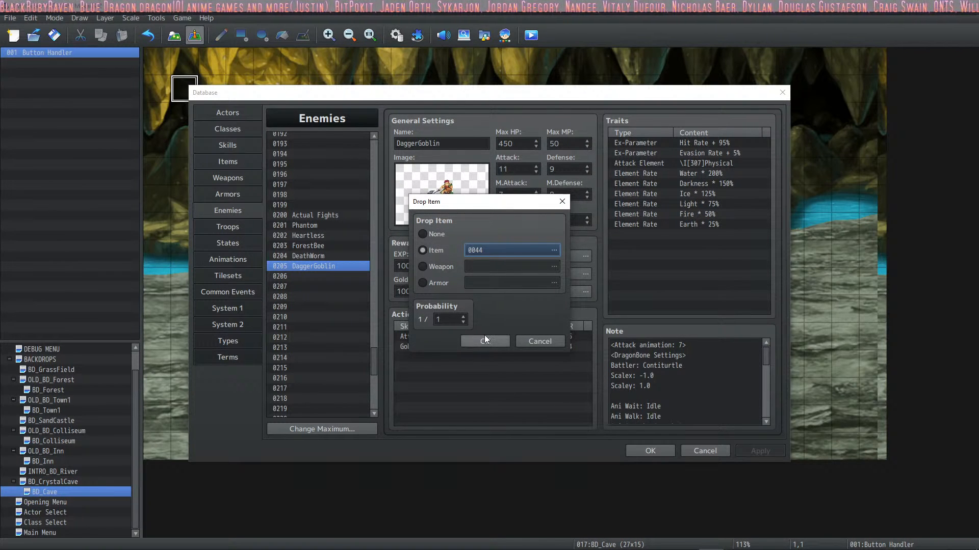
{"action": "left_click", "coordinate": [495, 345]}
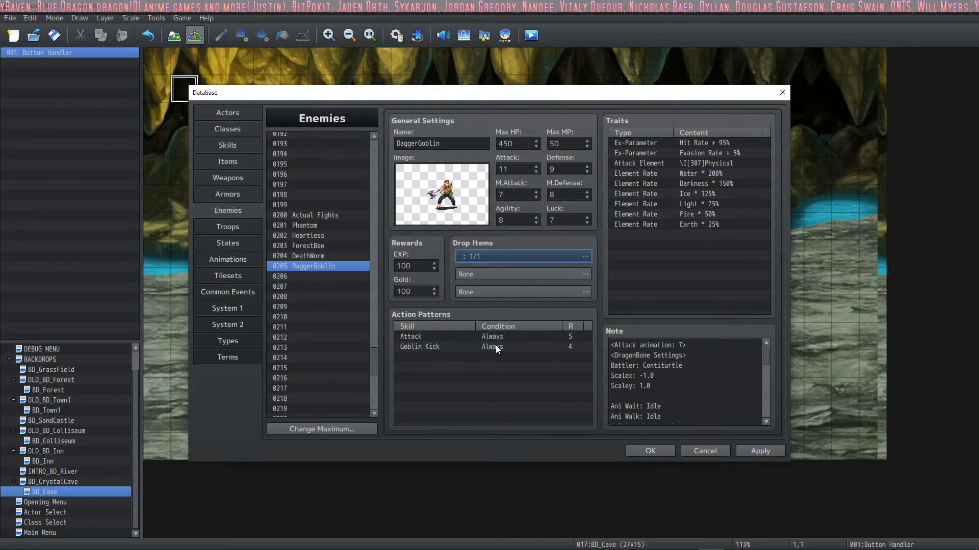
{"action": "left_click", "coordinate": [760, 452]}
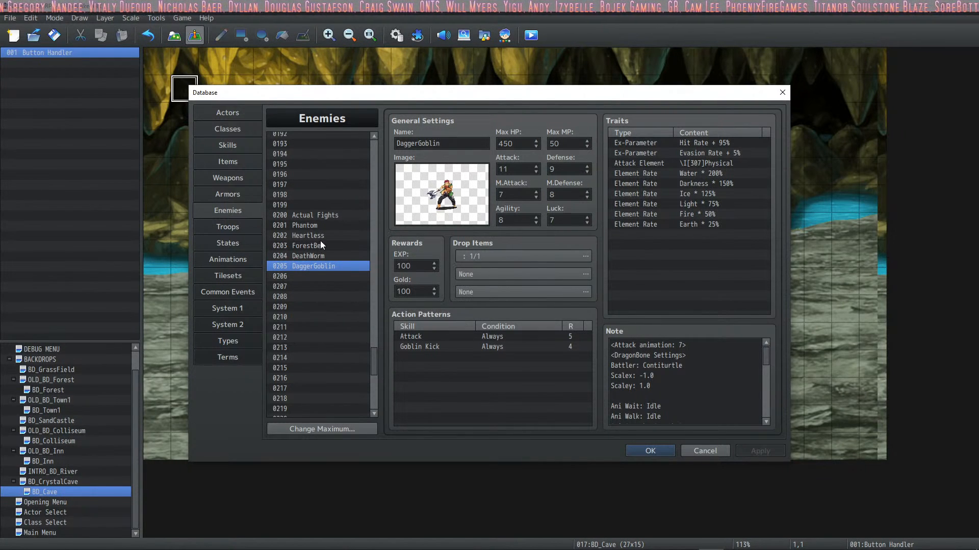
Step: In the Explore Button event's PlayerMAP = 17 branch, set the randomBattle variable to a random value from 1 to 3
{"action": "left_click", "coordinate": [323, 224]}
{"action": "left_click", "coordinate": [325, 258]}
{"action": "left_click", "coordinate": [324, 266]}
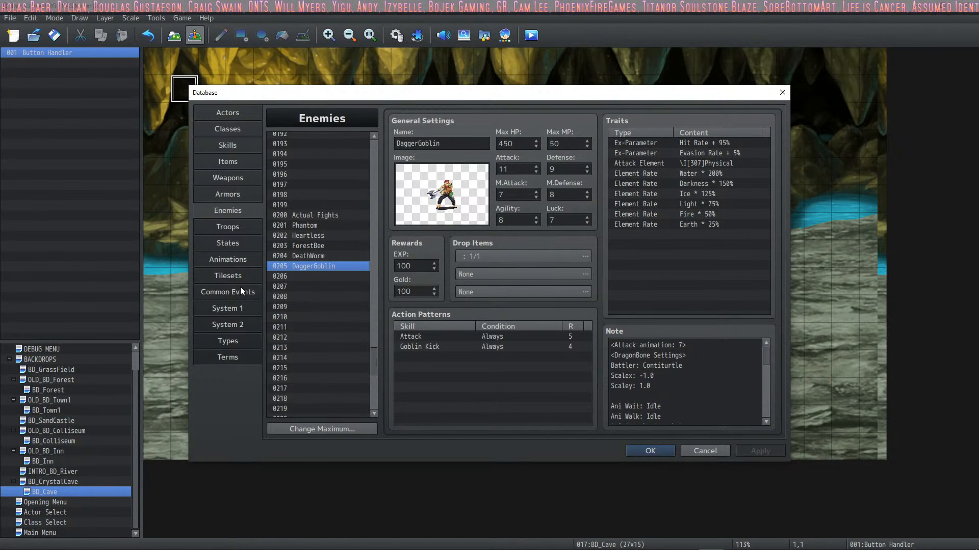
{"action": "left_click", "coordinate": [317, 225]}
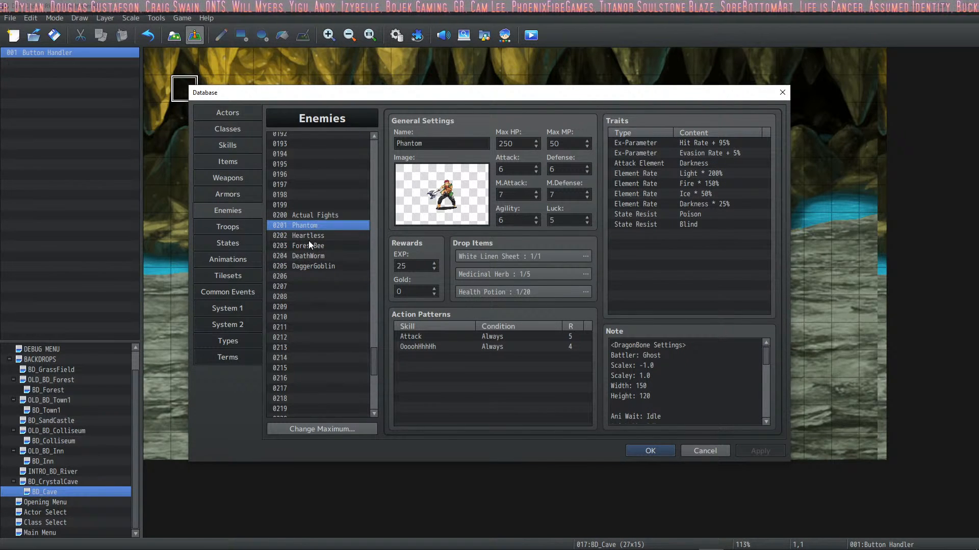
{"action": "left_click", "coordinate": [237, 290]}
{"action": "left_click", "coordinate": [443, 192]}
{"action": "scroll", "coordinate": [444, 192], "scroll_direction": "up", "scroll_amount": 1}
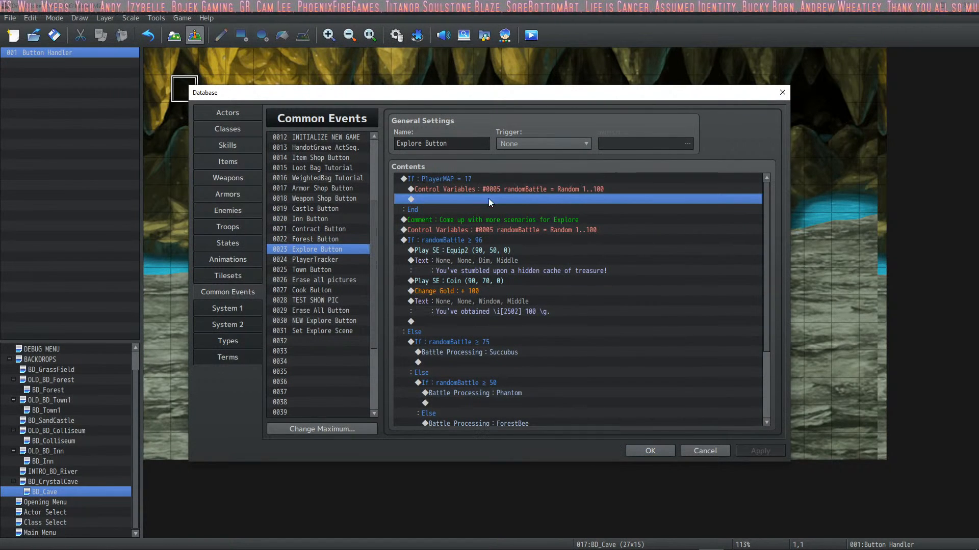
{"action": "right_click", "coordinate": [492, 189]}
{"action": "left_click", "coordinate": [516, 209]}
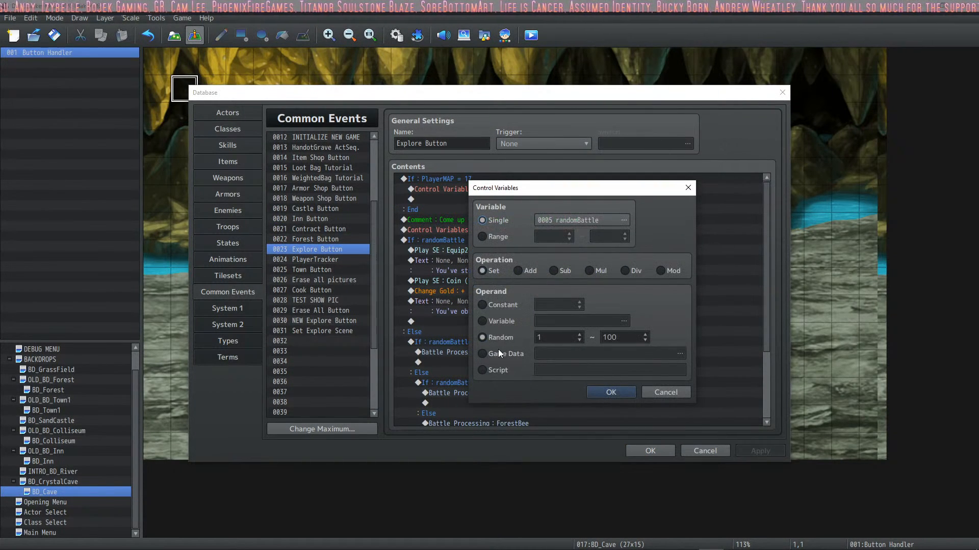
{"action": "double_click", "coordinate": [614, 338]}
{"action": "type", "text": "3"}
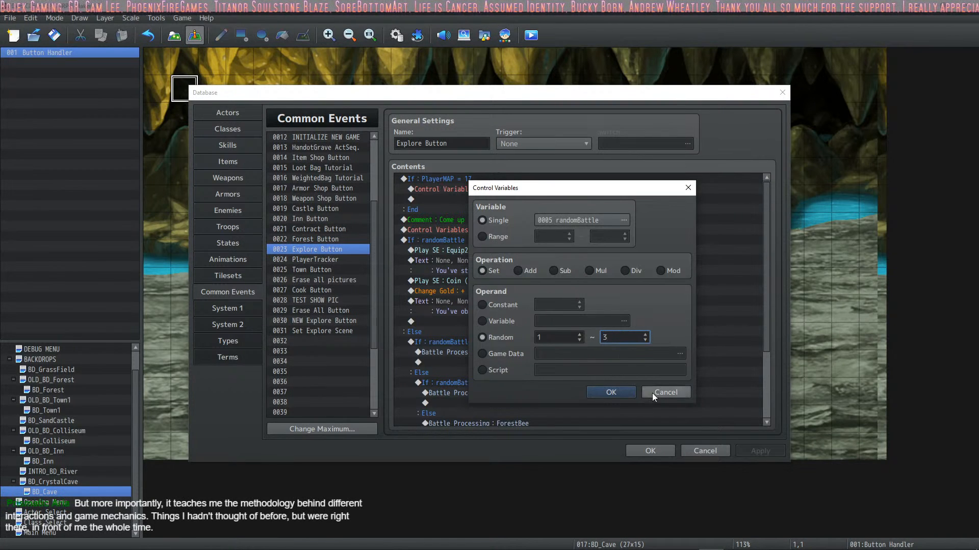
{"action": "left_click", "coordinate": [609, 392]}
Step: Below that random roll, add a conditional branch for randomBattle = 1 with an Else branch
{"action": "right_click", "coordinate": [456, 200]}
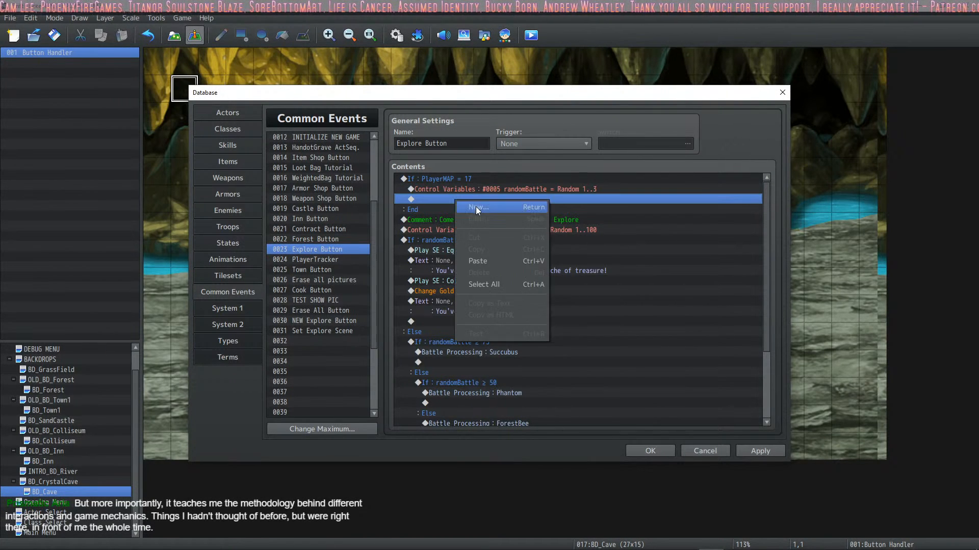
{"action": "left_click", "coordinate": [476, 207]}
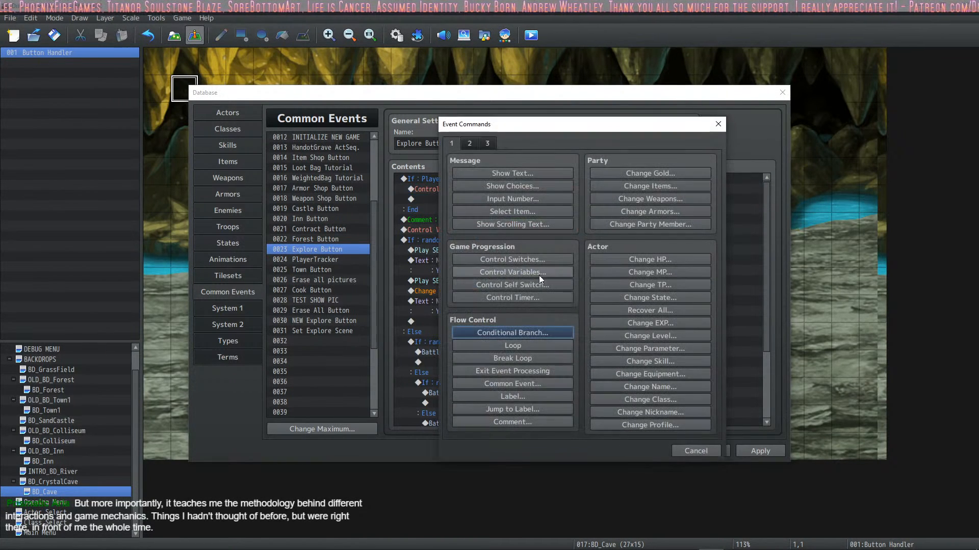
{"action": "left_click", "coordinate": [527, 332]}
{"action": "left_click", "coordinate": [492, 247]}
{"action": "left_click", "coordinate": [598, 248]}
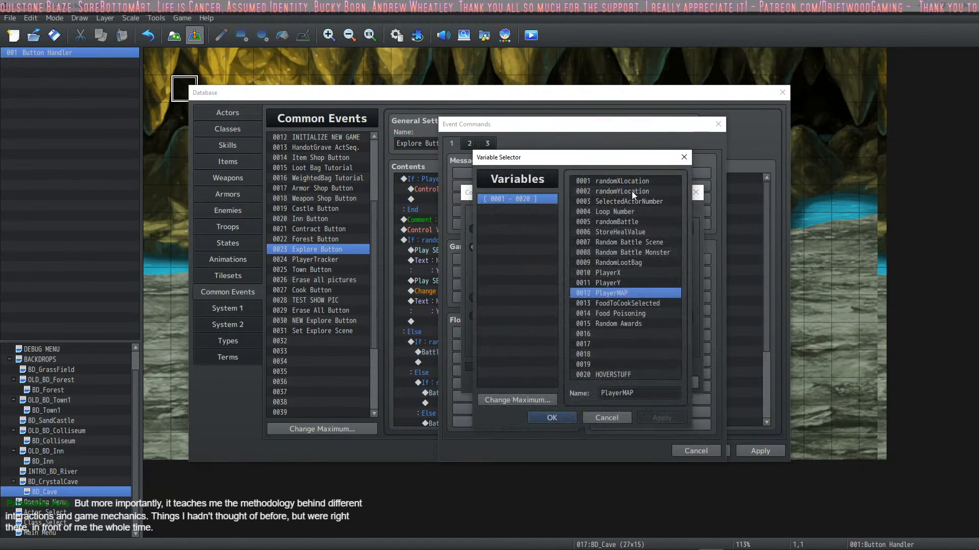
{"action": "left_click", "coordinate": [640, 221]}
{"action": "key", "text": "Return"}
{"action": "left_click", "coordinate": [626, 260]}
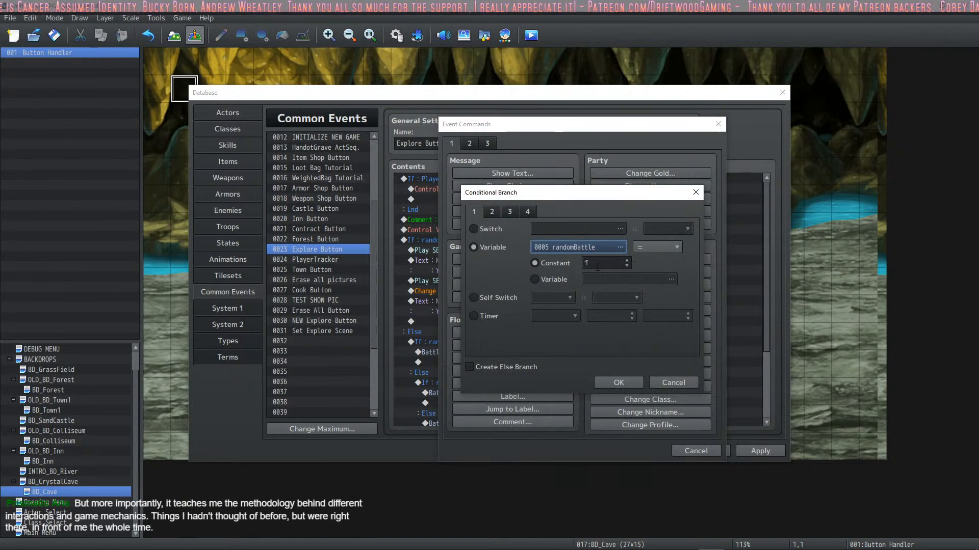
{"action": "left_click", "coordinate": [513, 368]}
{"action": "left_click", "coordinate": [631, 381]}
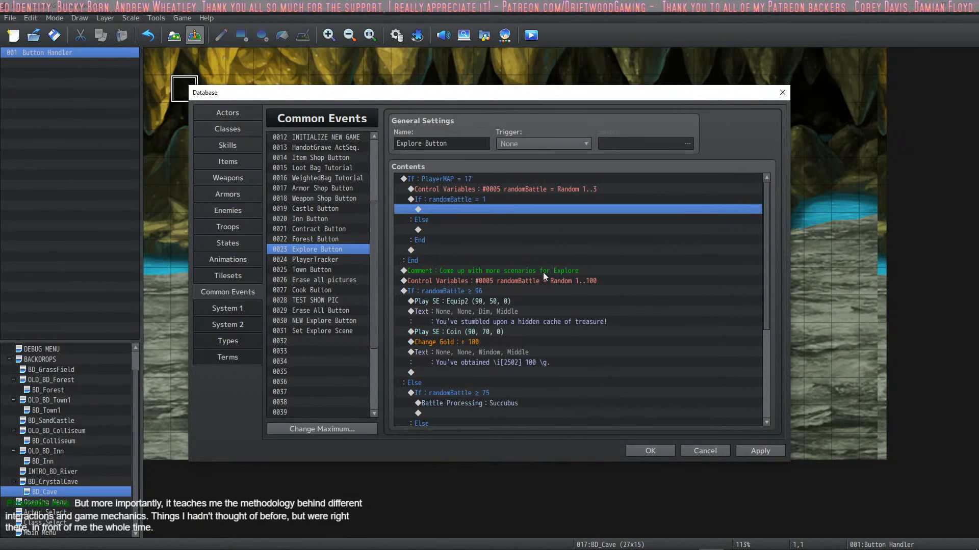
Step: Remove the Else branch from the randomBattle = 1 condition
{"action": "left_click", "coordinate": [477, 201]}
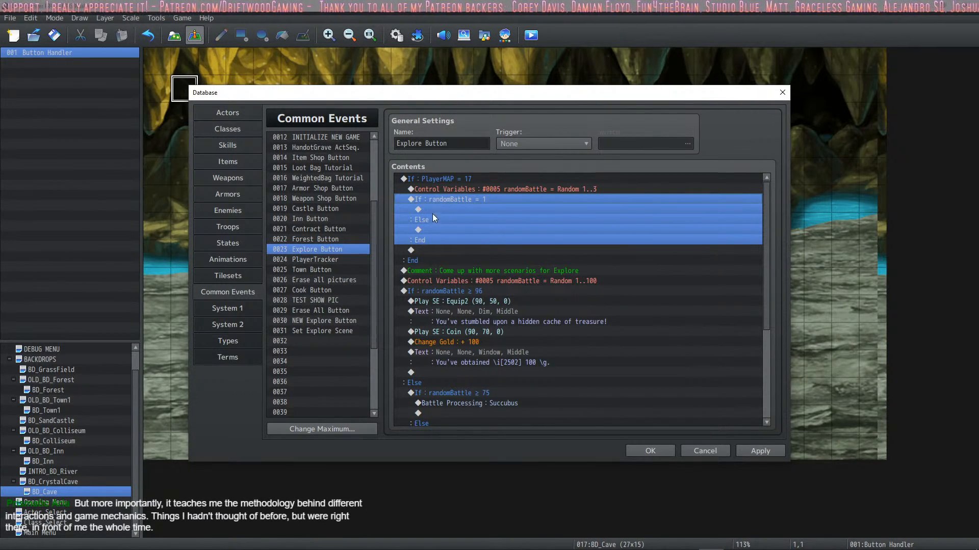
{"action": "right_click", "coordinate": [445, 201]}
{"action": "left_click", "coordinate": [475, 225]}
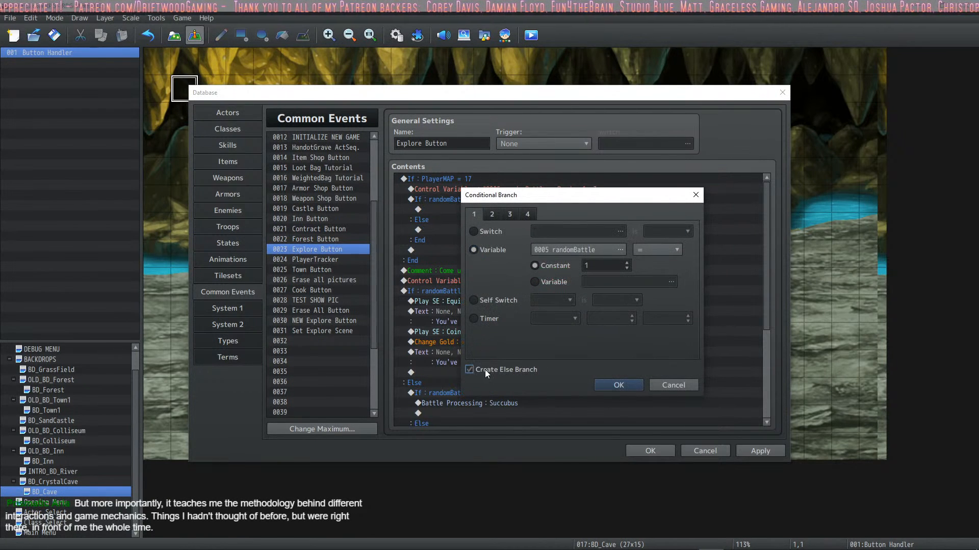
{"action": "left_click", "coordinate": [607, 385]}
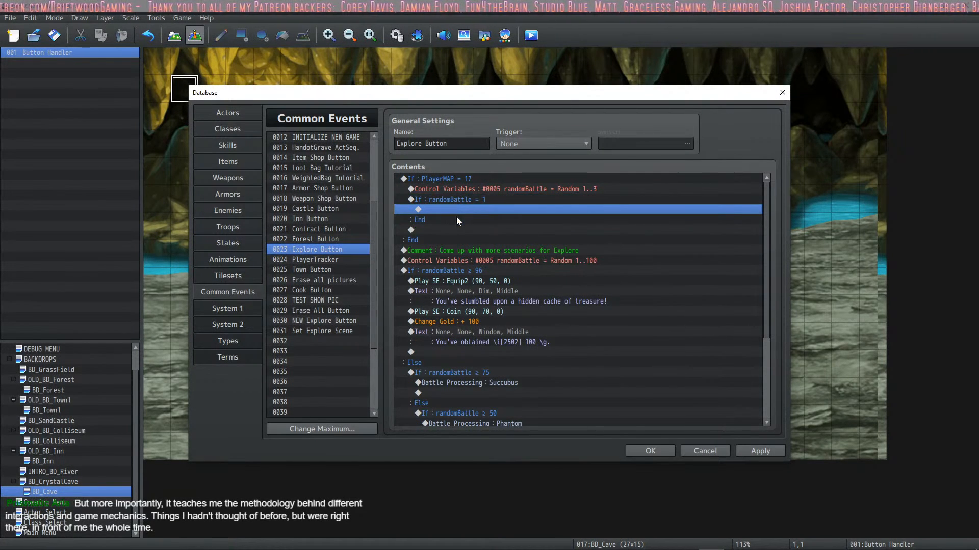
Step: Inside the randomBattle = 1 branch, add a Battle Processing command with the directly designated troop 0205 DaggerGoblin
{"action": "left_click", "coordinate": [469, 210]}
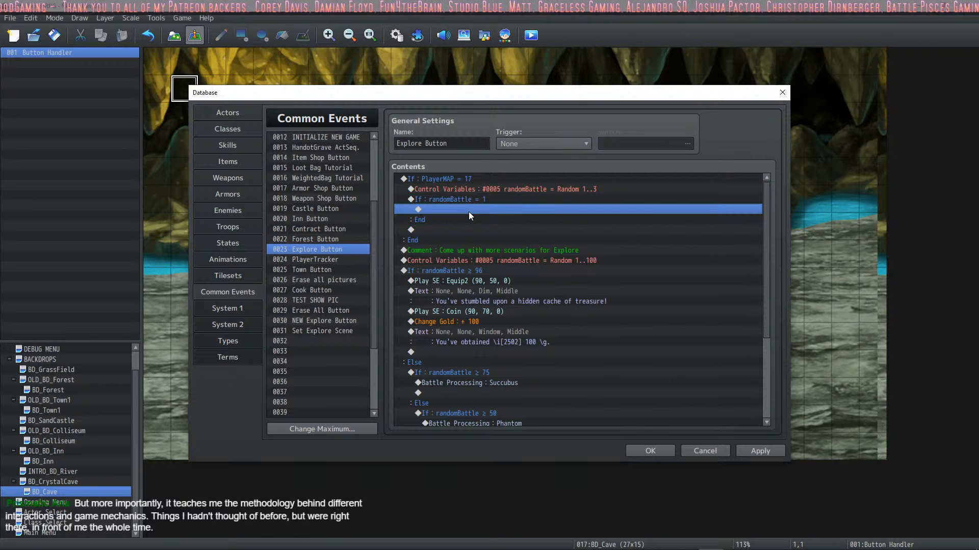
{"action": "right_click", "coordinate": [469, 211]}
{"action": "left_click", "coordinate": [487, 218]}
{"action": "left_click", "coordinate": [470, 143]}
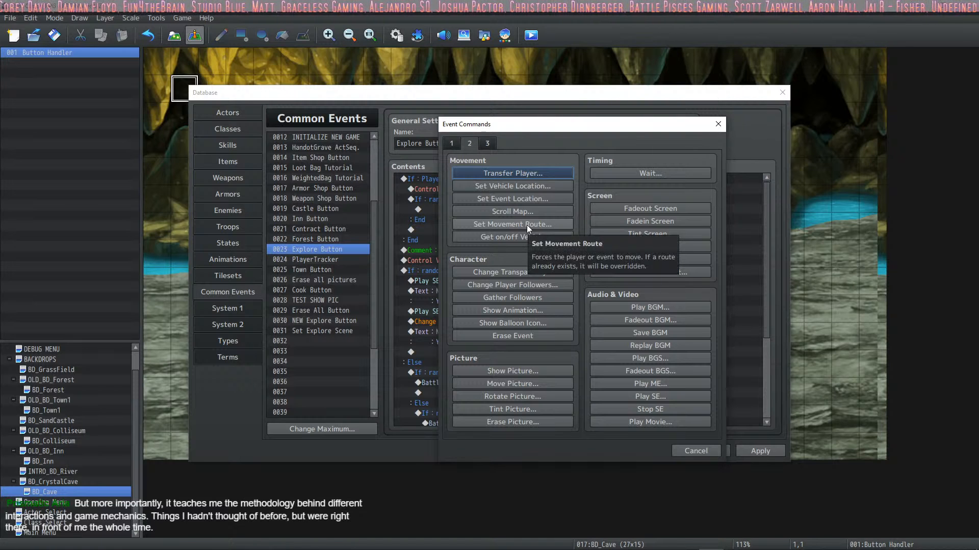
{"action": "left_click", "coordinate": [487, 144]}
{"action": "left_click", "coordinate": [512, 173]}
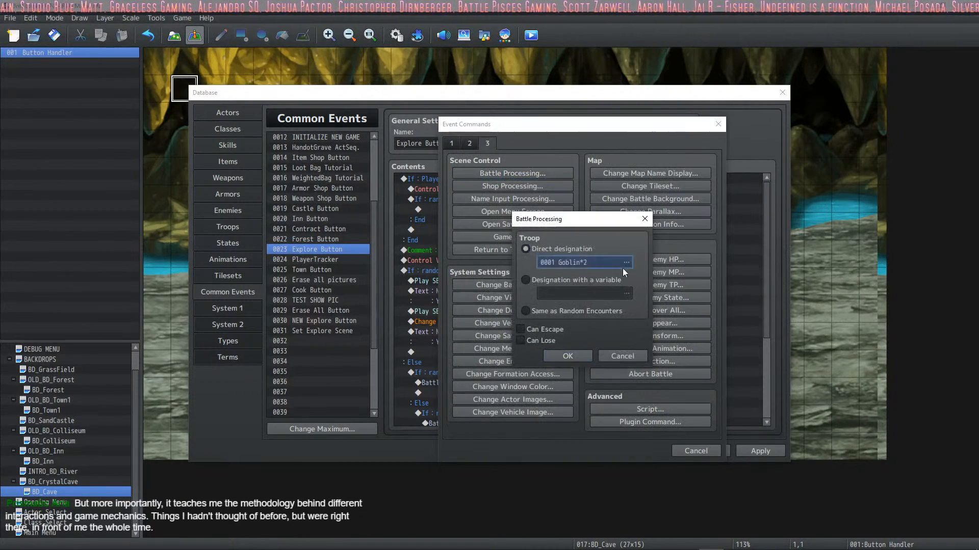
{"action": "left_click", "coordinate": [619, 268]}
{"action": "left_click", "coordinate": [535, 290]}
{"action": "left_click", "coordinate": [533, 310]}
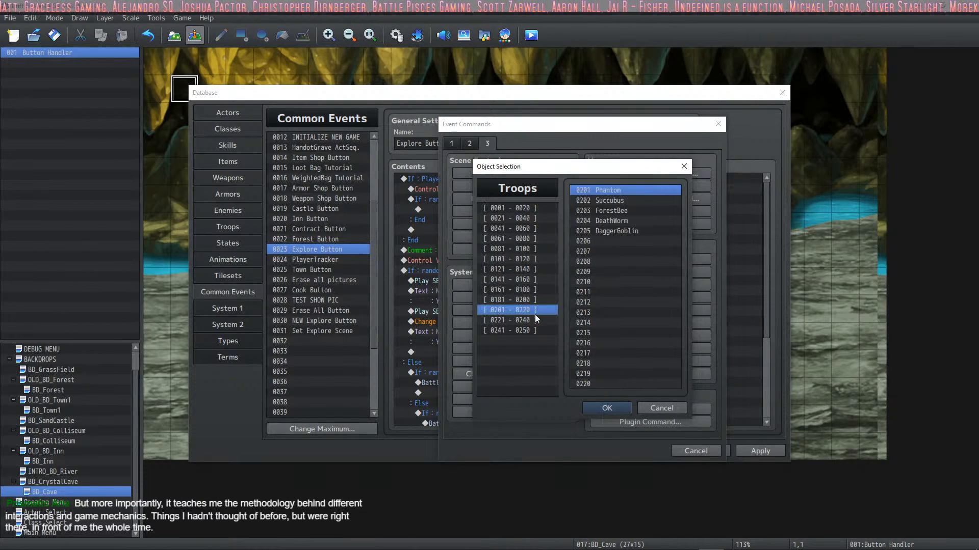
{"action": "left_click", "coordinate": [639, 229]}
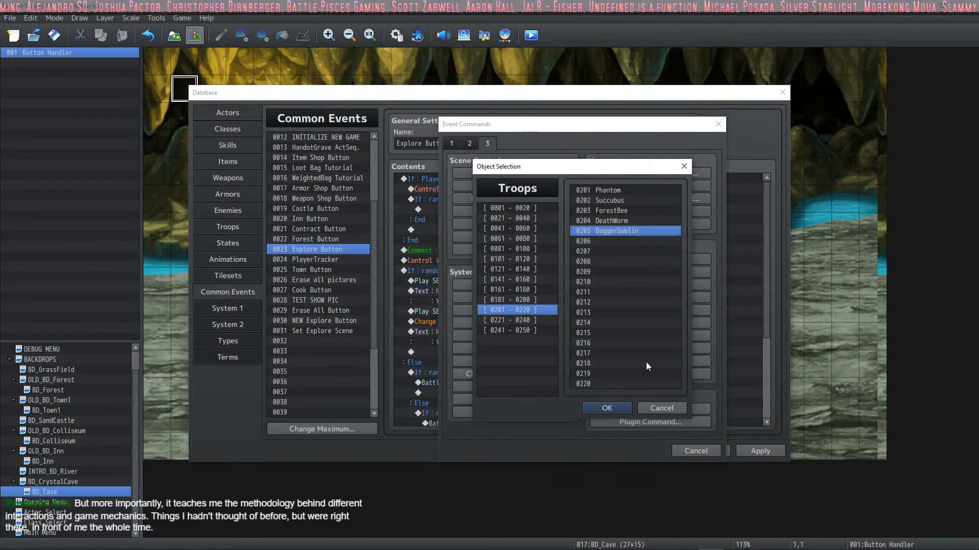
{"action": "left_click", "coordinate": [608, 409]}
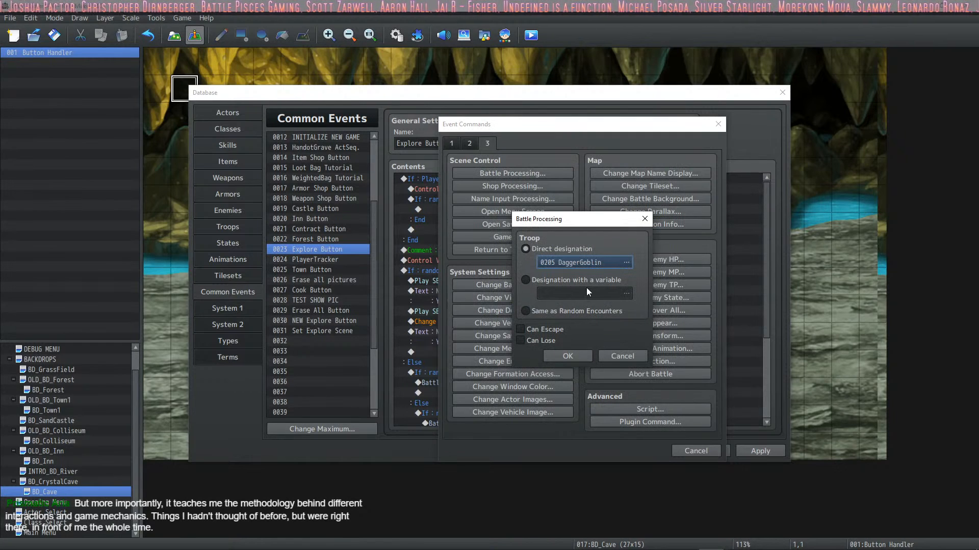
{"action": "left_click", "coordinate": [572, 357]}
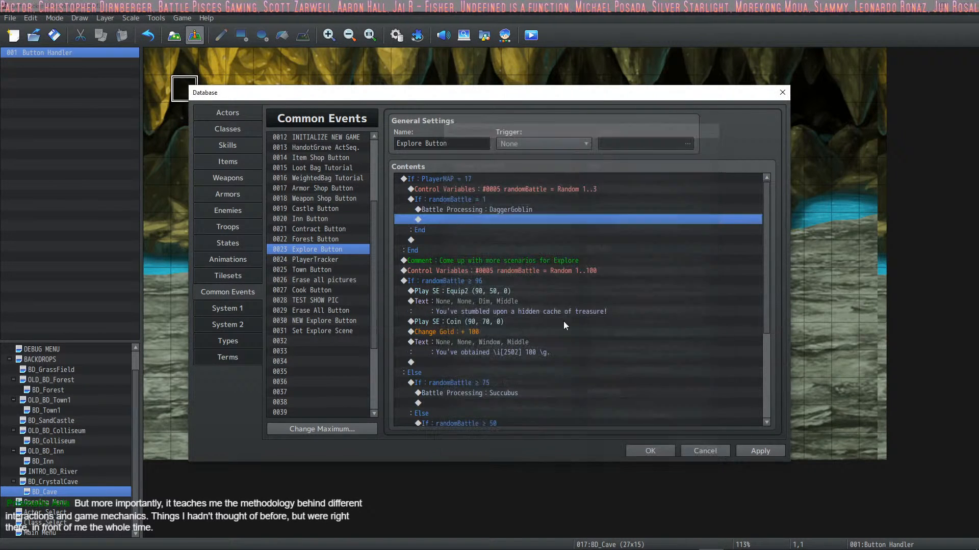
Step: Duplicate the randomBattle = 1 branch directly below itself within the PlayerMAP = 17 branch and set the copy's condition to randomBattle = 2
{"action": "left_click", "coordinate": [487, 202]}
{"action": "key", "text": "ctrl+c"}
{"action": "left_click", "coordinate": [448, 239]}
{"action": "key", "text": "ctrl+v"}
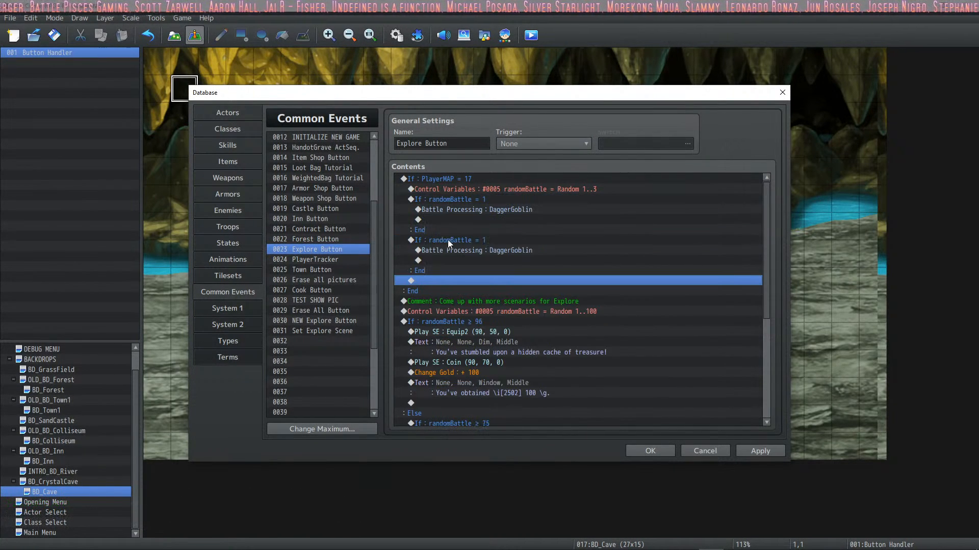
{"action": "double_click", "coordinate": [469, 241]}
{"action": "scroll", "coordinate": [610, 266], "scroll_direction": "up", "scroll_amount": 1}
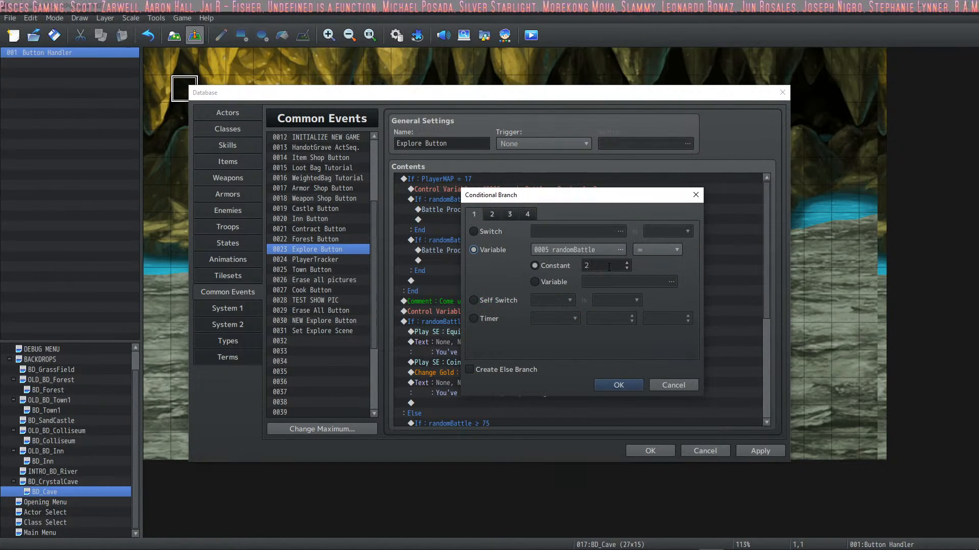
{"action": "left_click", "coordinate": [611, 377]}
Step: Change the Battle Processing troop inside the randomBattle = 2 branch to 0201 Phantom
{"action": "left_click", "coordinate": [480, 252]}
{"action": "right_click", "coordinate": [482, 252]}
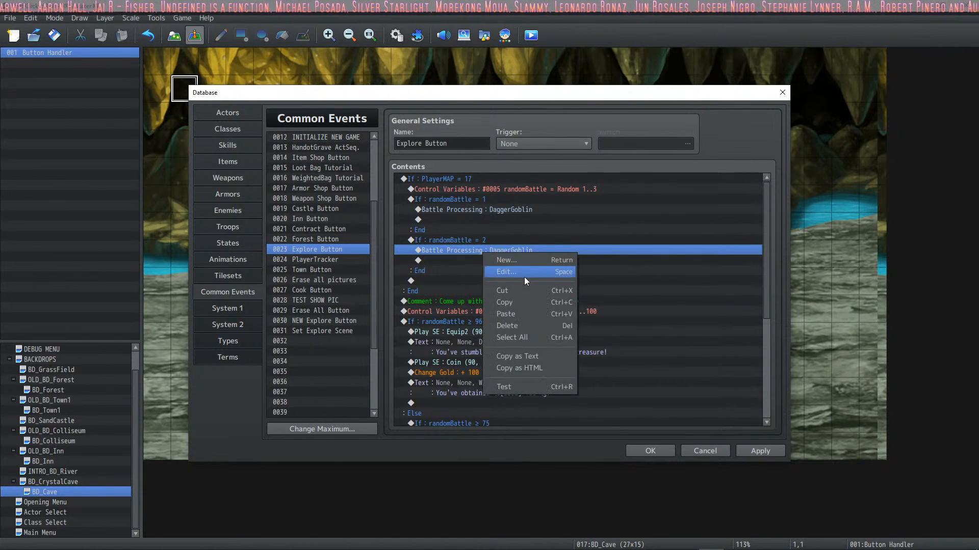
{"action": "left_click", "coordinate": [524, 277]}
{"action": "left_click", "coordinate": [626, 262]}
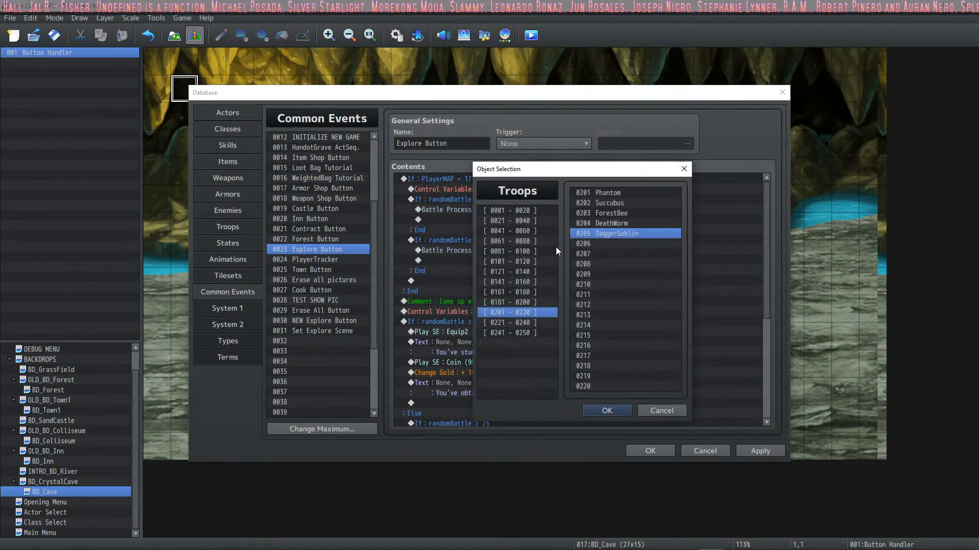
{"action": "left_click", "coordinate": [632, 212]}
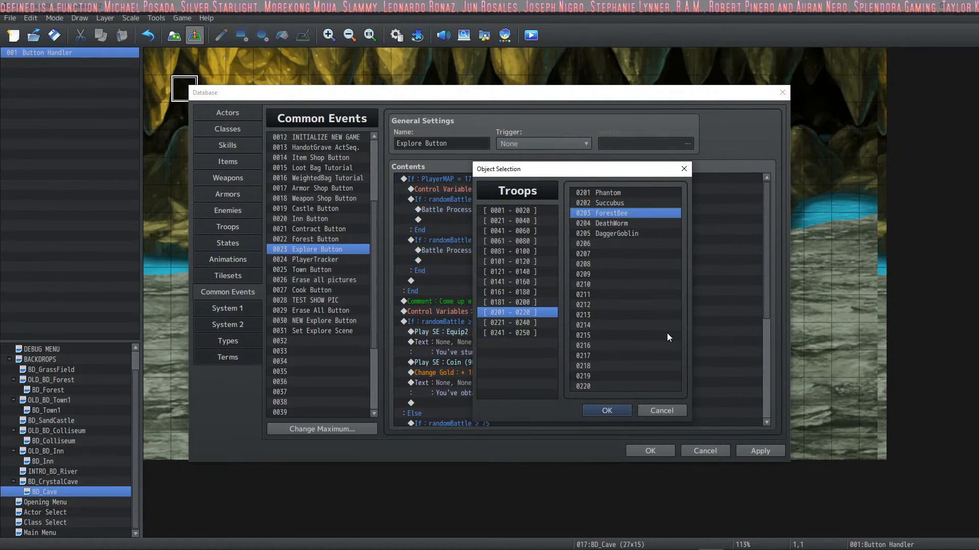
{"action": "left_click", "coordinate": [629, 203]}
{"action": "left_click", "coordinate": [627, 195]}
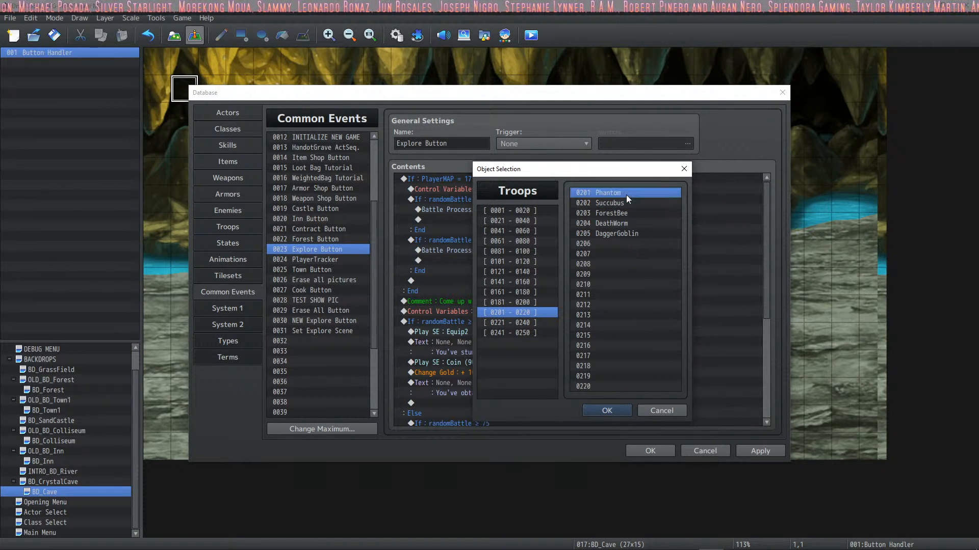
{"action": "left_click", "coordinate": [610, 414]}
{"action": "left_click", "coordinate": [561, 359]}
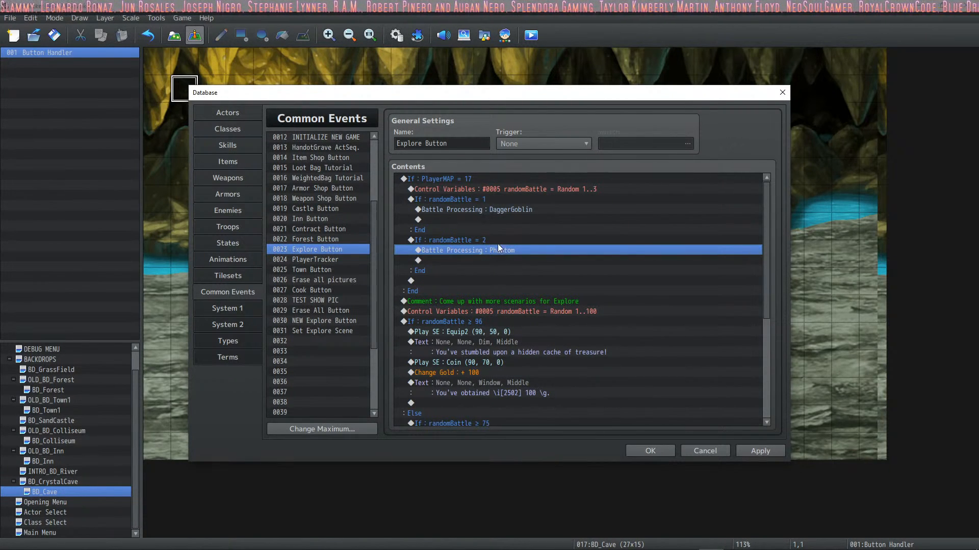
Step: Duplicate the randomBattle = 2 branch directly below itself and set the copy's condition to randomBattle = 3
{"action": "left_click", "coordinate": [498, 245]}
{"action": "left_click", "coordinate": [445, 283]}
{"action": "key", "text": "ctrl+v"}
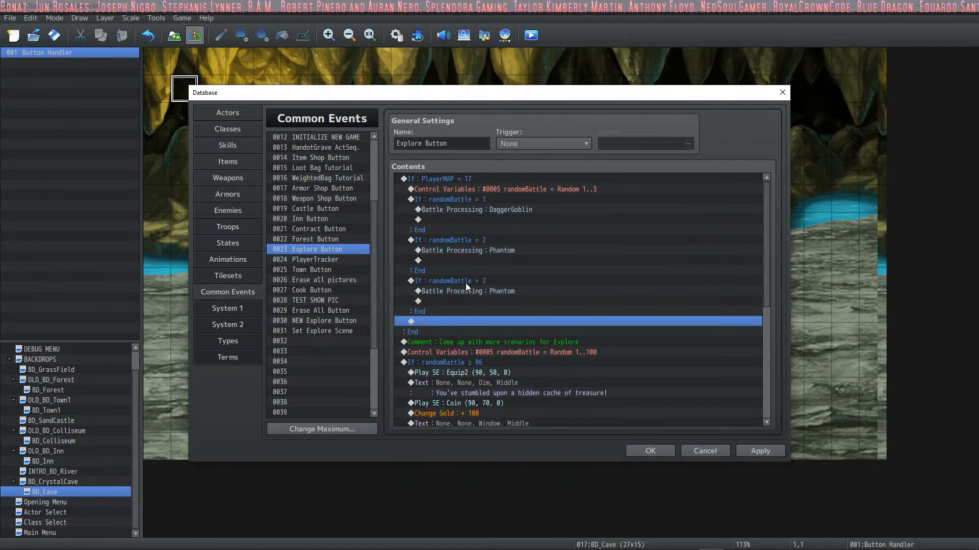
{"action": "left_click", "coordinate": [481, 283]}
{"action": "double_click", "coordinate": [476, 285]}
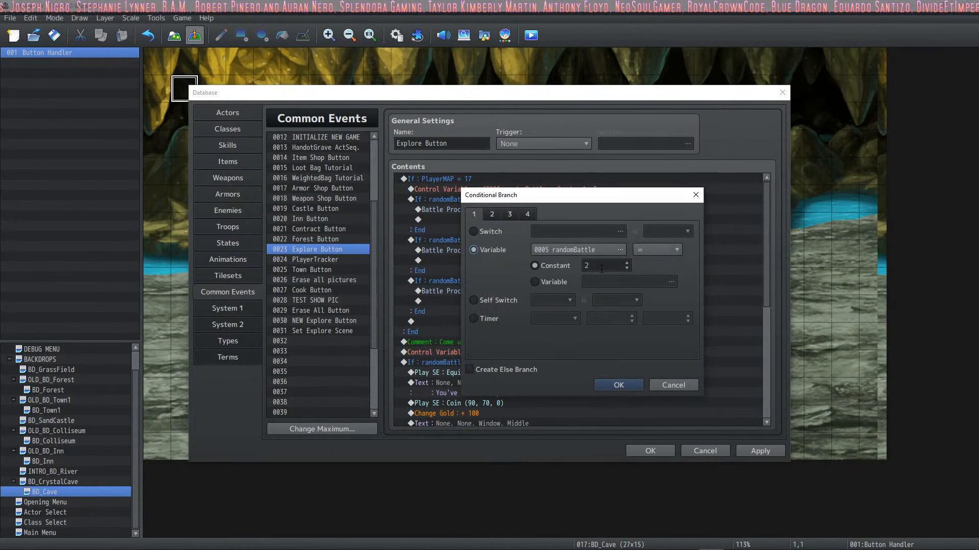
{"action": "left_click", "coordinate": [619, 385]}
Step: Change the Battle Processing troop inside the randomBattle = 3 branch to 0204 DeathWorm and apply the database changes
{"action": "double_click", "coordinate": [491, 291]}
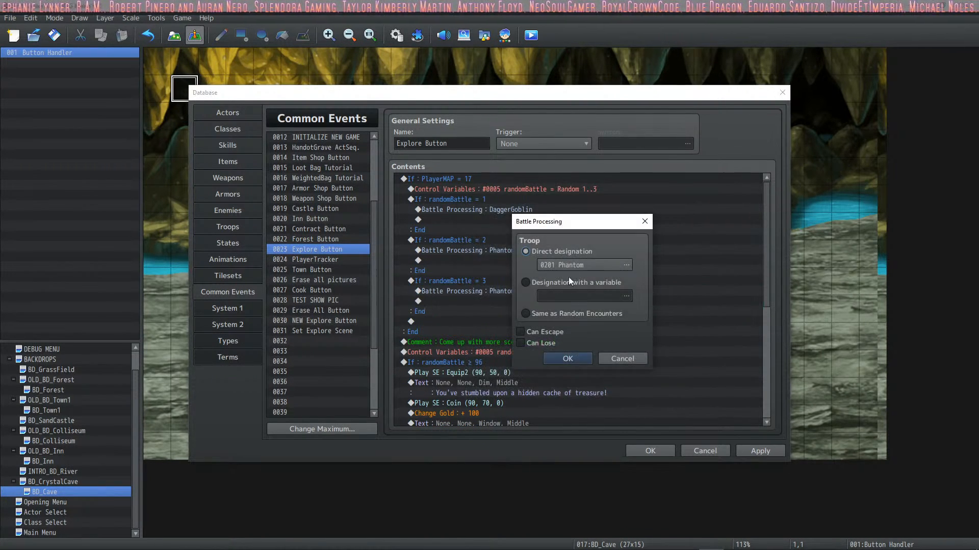
{"action": "double_click", "coordinate": [574, 271]}
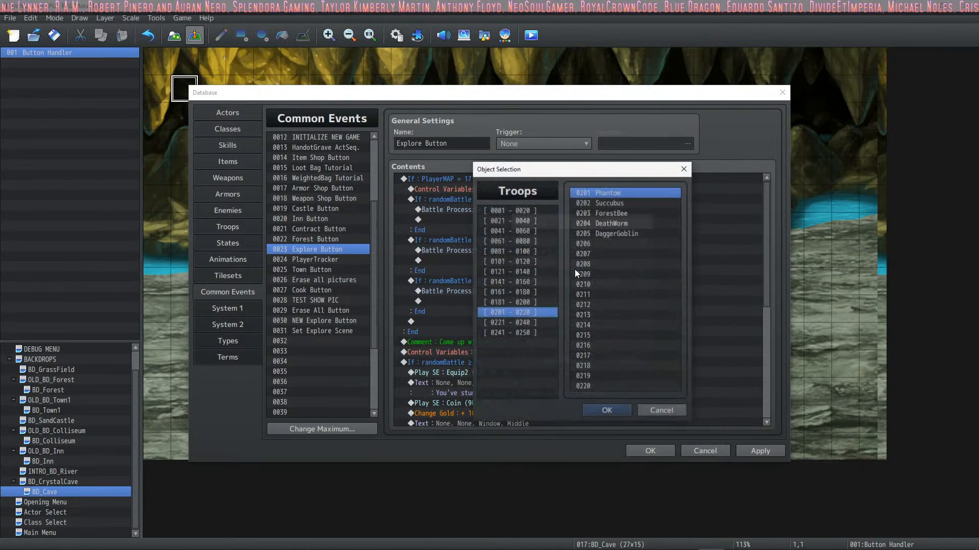
{"action": "left_click", "coordinate": [631, 223]}
{"action": "left_click", "coordinate": [604, 411]}
{"action": "left_click", "coordinate": [563, 360]}
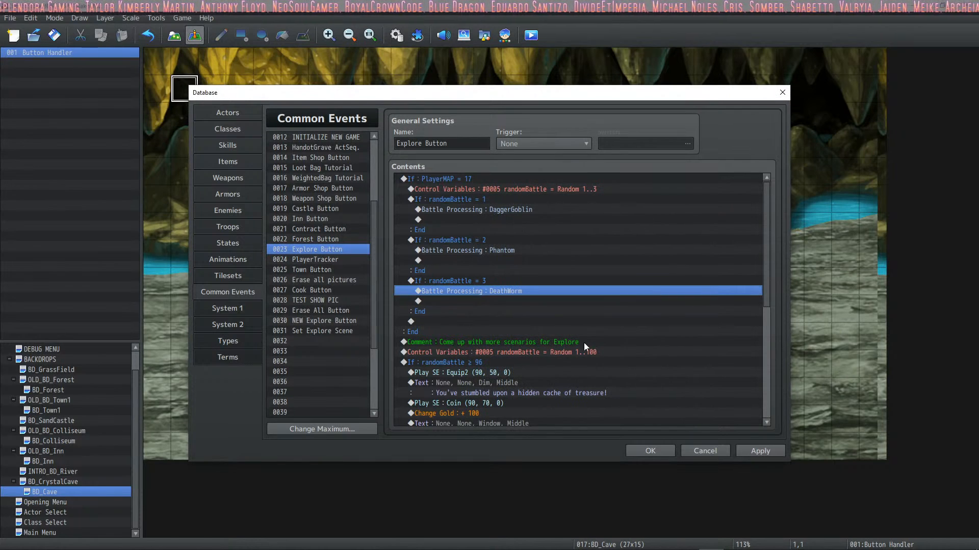
{"action": "left_click", "coordinate": [739, 447]}
{"action": "left_click", "coordinate": [506, 209]}
{"action": "left_click", "coordinate": [499, 250]}
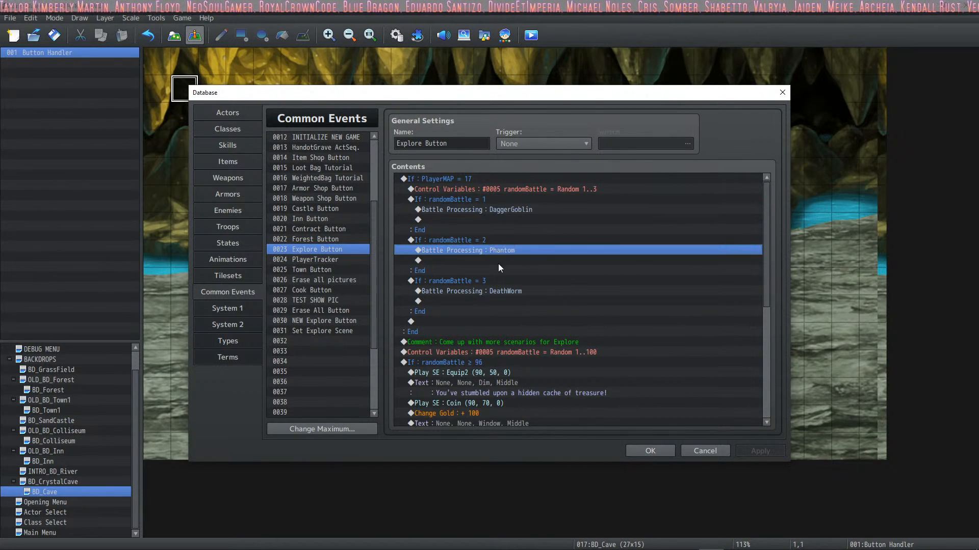
{"action": "left_click", "coordinate": [507, 293]}
{"action": "left_click", "coordinate": [509, 251]}
{"action": "left_click", "coordinate": [509, 209]}
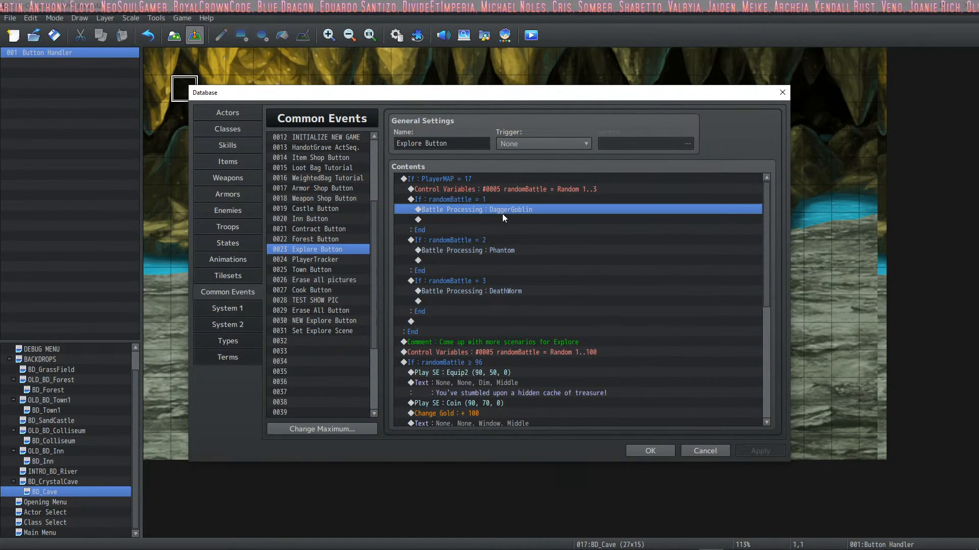
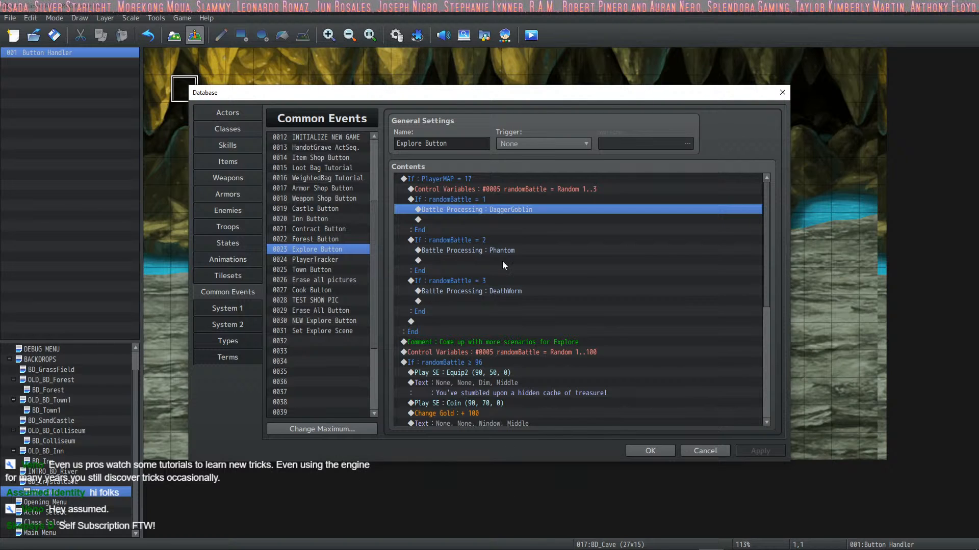
Step: Review the Battle Processing commands inside the randomBattle branches of the PlayerMAP = 17 condition
{"action": "left_click", "coordinate": [510, 251]}
{"action": "left_click", "coordinate": [454, 211]}
{"action": "left_click", "coordinate": [450, 220]}
{"action": "left_click", "coordinate": [459, 210]}
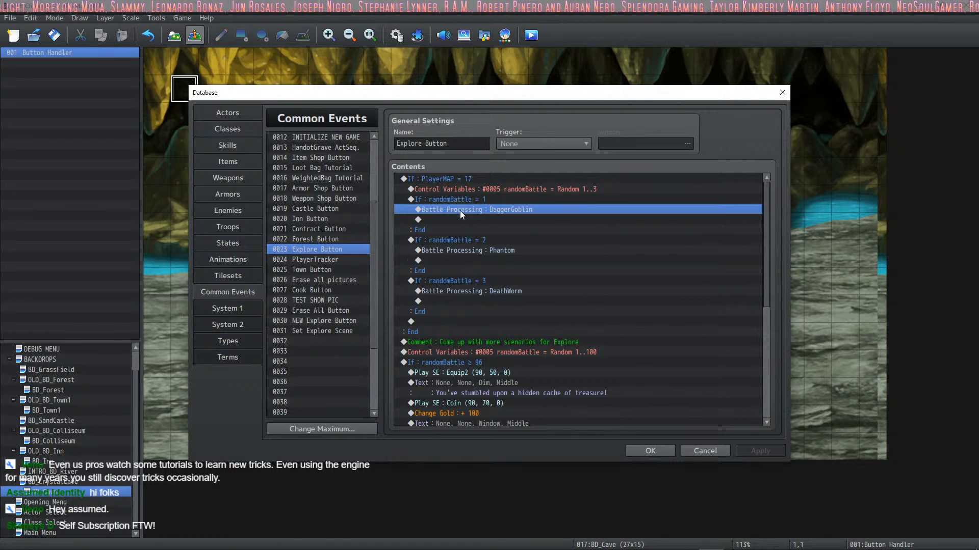
{"action": "left_click", "coordinate": [466, 202]}
{"action": "left_click", "coordinate": [464, 212]}
{"action": "left_click", "coordinate": [457, 222]}
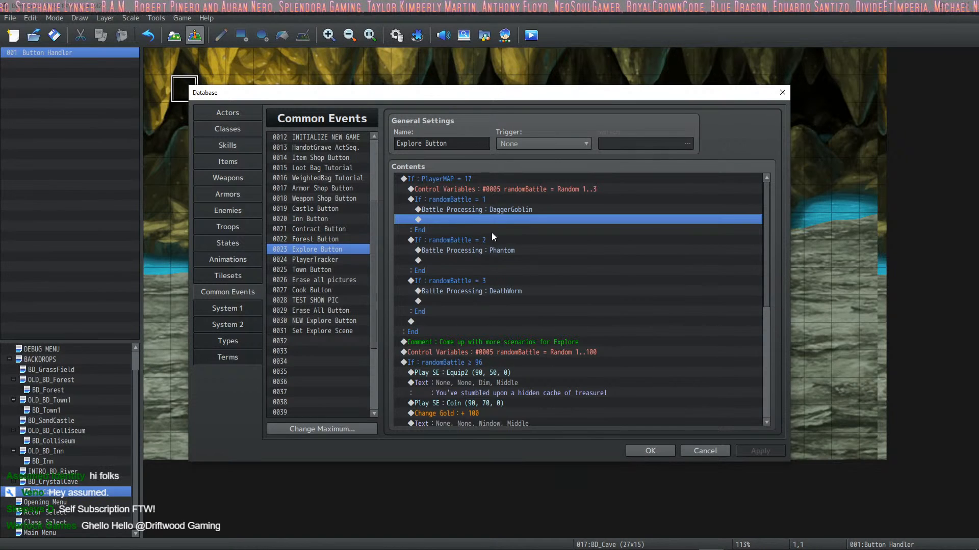
{"action": "left_click", "coordinate": [489, 250]}
Step: Move the scenario comment, the Random 1..100 roll and the whole randomBattle ≥ 96 branch from Explore Button into empty common event 0032
{"action": "left_click", "coordinate": [468, 340]}
{"action": "scroll", "coordinate": [474, 316], "scroll_direction": "down", "scroll_amount": 7}
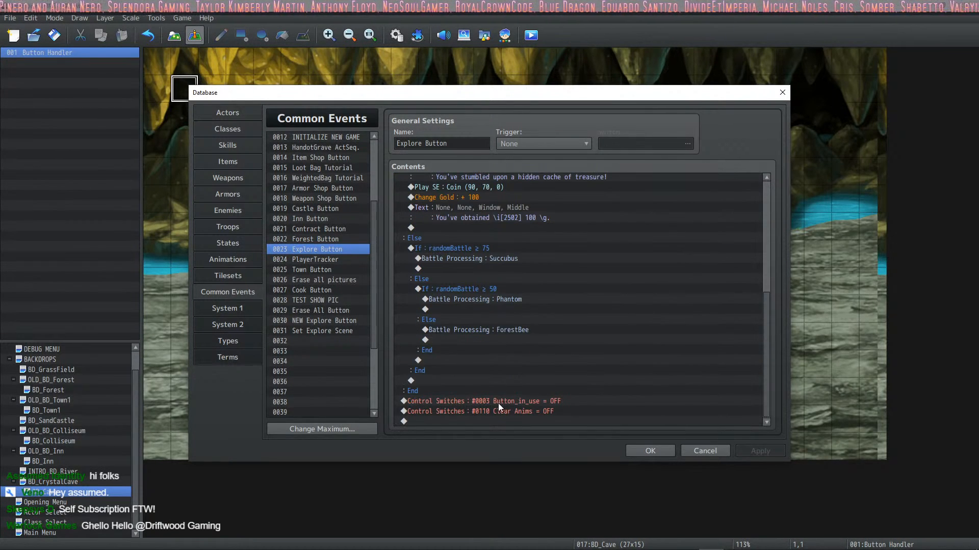
{"action": "left_click", "coordinate": [494, 389], "text": "shift"}
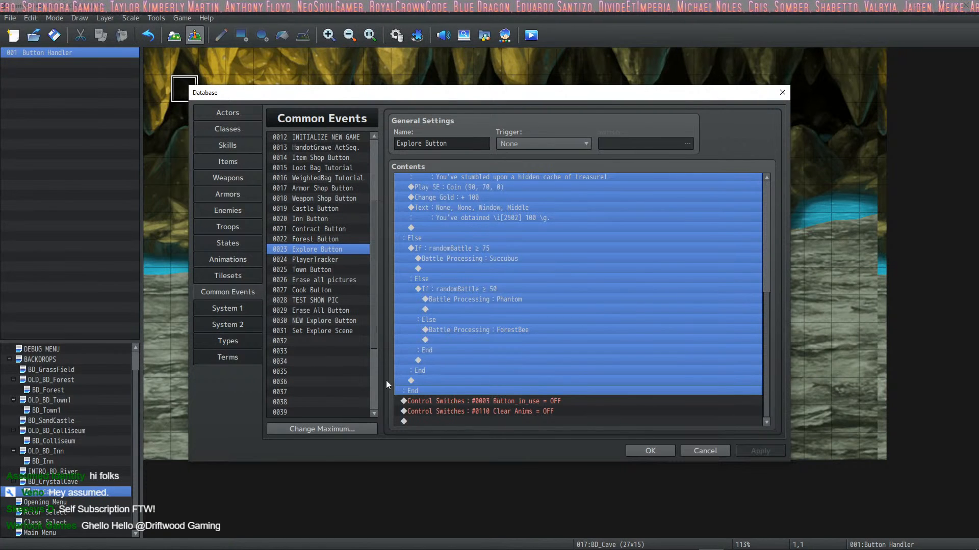
{"action": "key", "text": "ctrl+x"}
{"action": "left_click", "coordinate": [325, 335]}
{"action": "left_click", "coordinate": [352, 338]}
{"action": "left_click", "coordinate": [456, 236]}
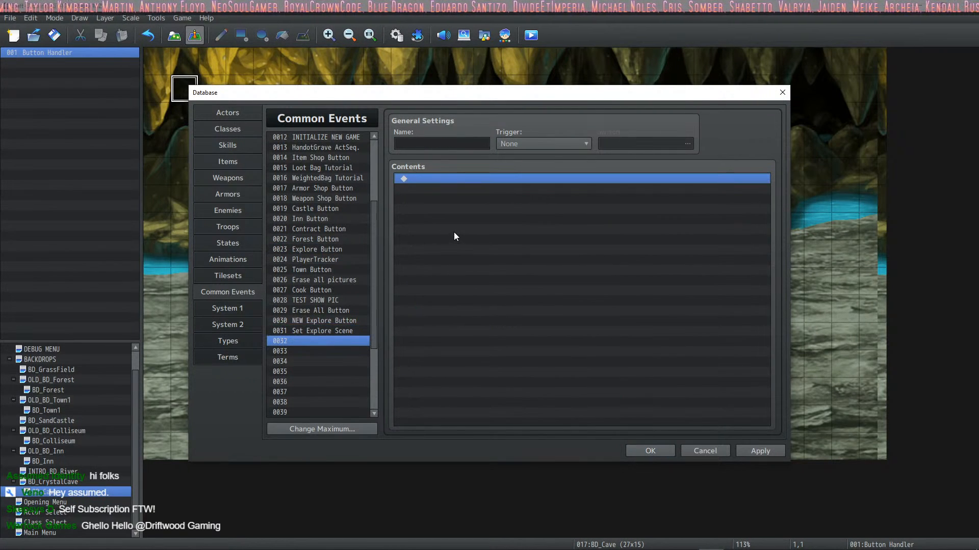
{"action": "key", "text": "ctrl+v"}
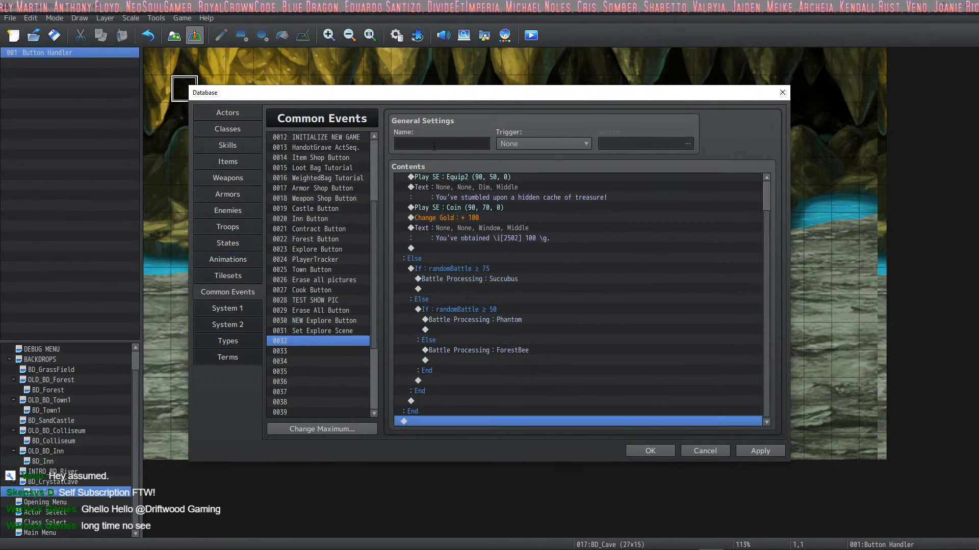
Step: Name common event 0032 TEST PLACEHOLDER DONT USE and apply the database changes
{"action": "left_click", "coordinate": [433, 144]}
{"action": "type", "text": "TEST PLAC"}
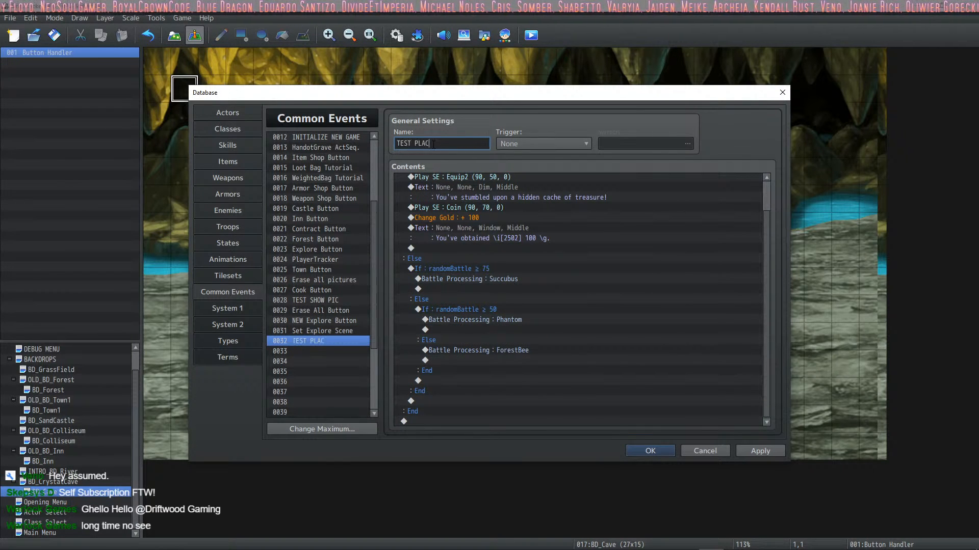
{"action": "type", "text": "EHOLDER DONT USE"}
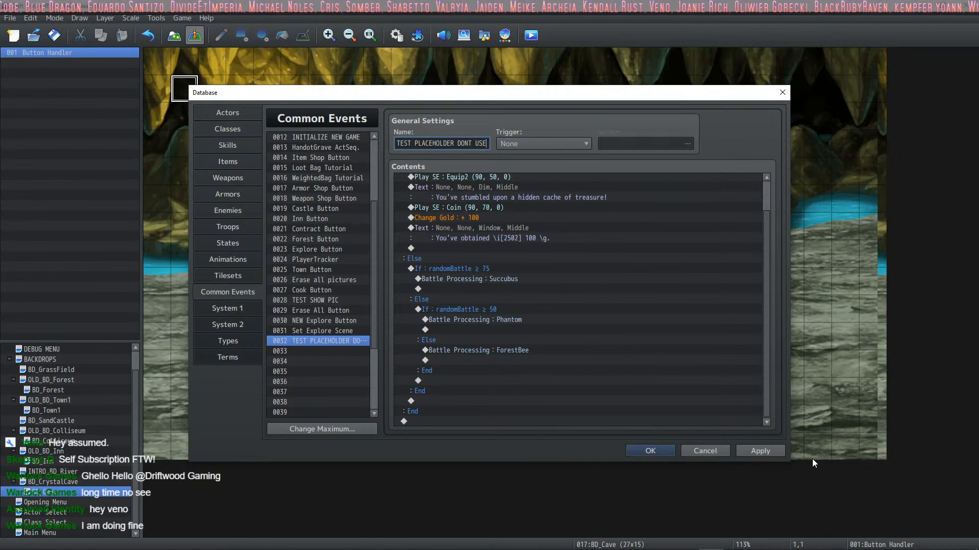
{"action": "left_click", "coordinate": [769, 453]}
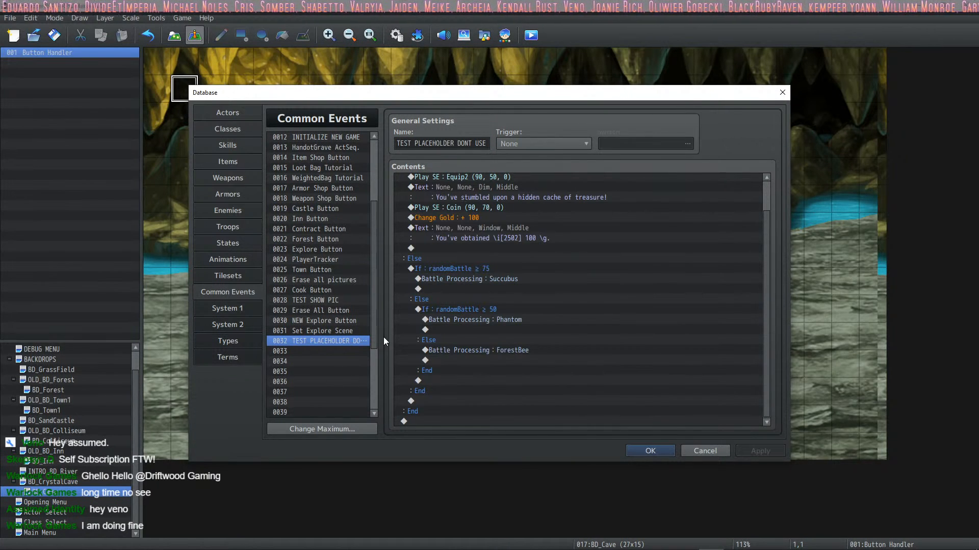
{"action": "left_click", "coordinate": [322, 322]}
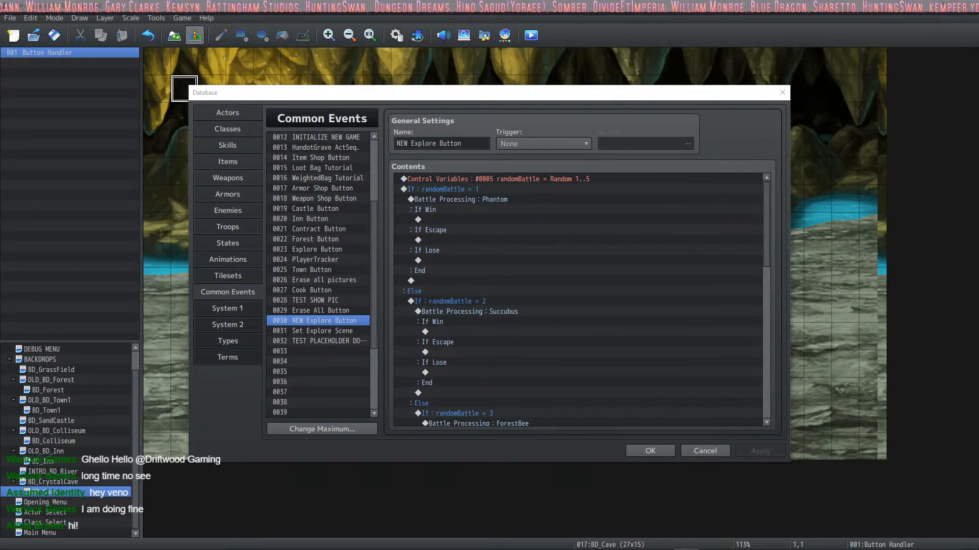
{"action": "left_click_drag", "start_coordinate": [0, 60], "coordinate": [347, 1]}
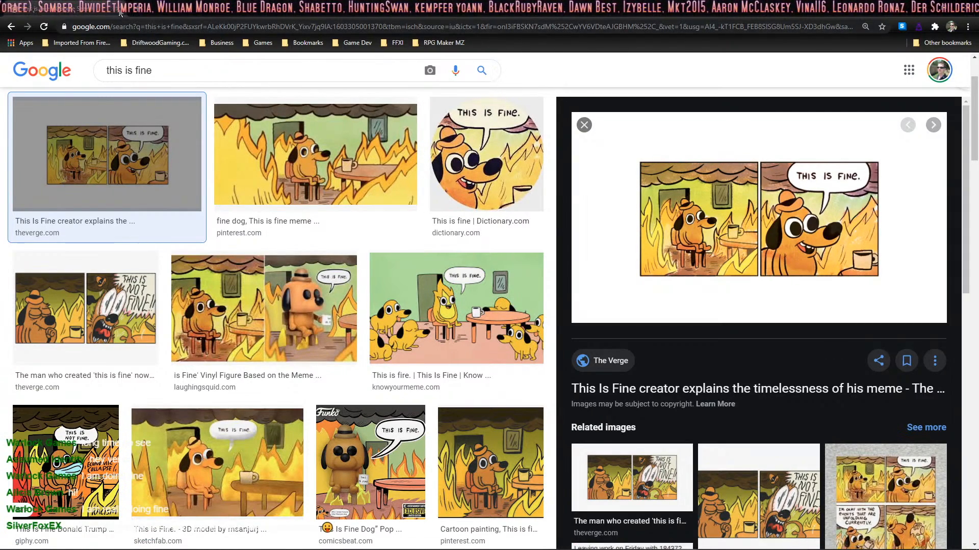
{"action": "key", "text": "alt+Tab"}
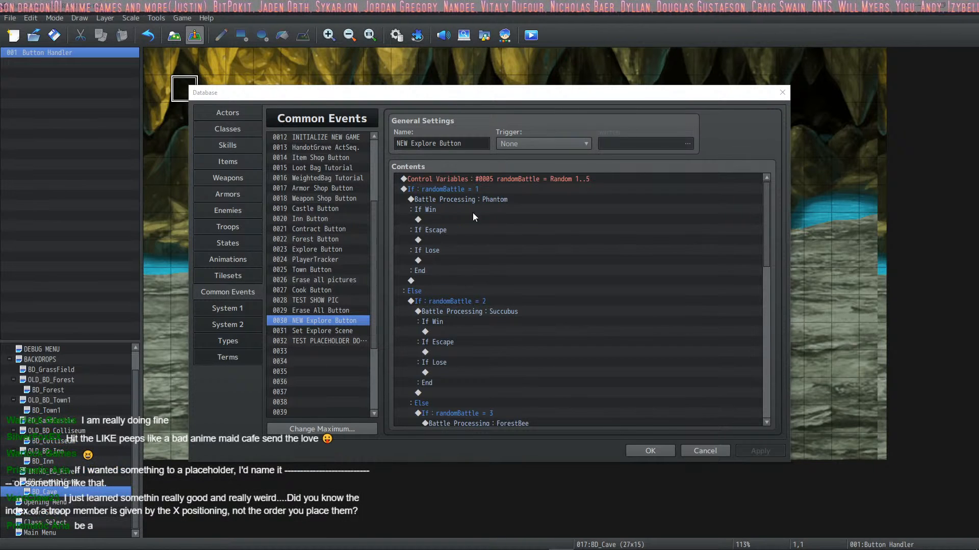
{"action": "left_click", "coordinate": [495, 250]}
{"action": "left_click", "coordinate": [323, 351]}
{"action": "left_click", "coordinate": [338, 339]}
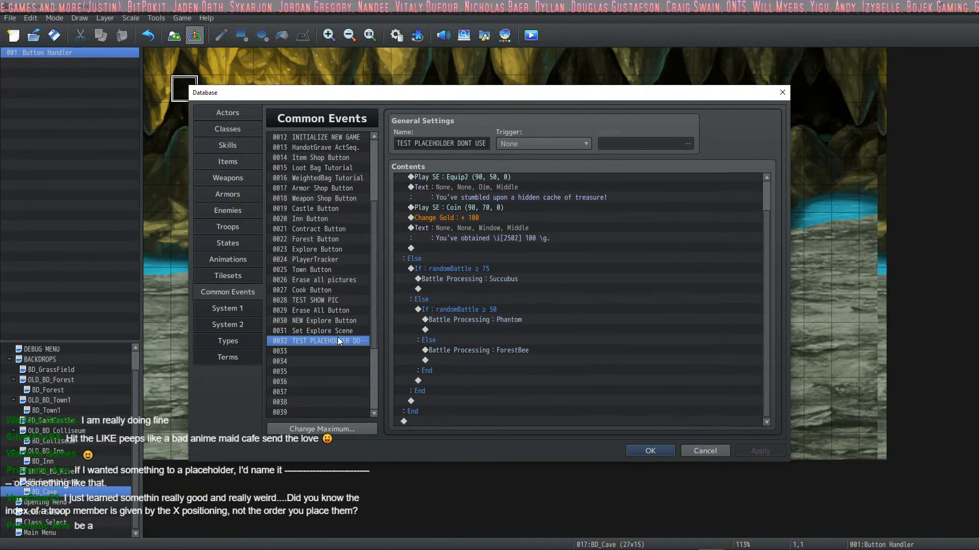
{"action": "left_click", "coordinate": [336, 303]}
{"action": "left_click", "coordinate": [326, 332]}
{"action": "left_click", "coordinate": [327, 339]}
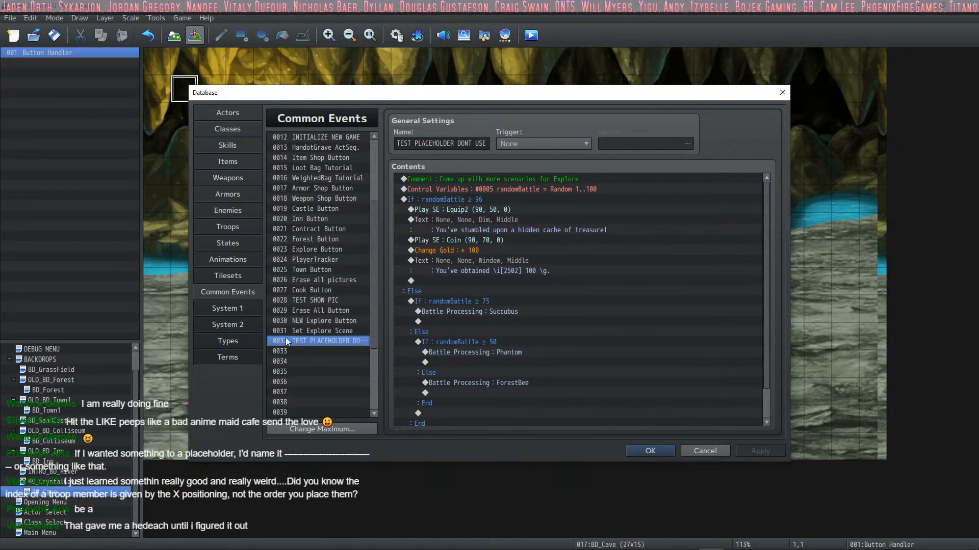
Step: Examine the If Win, If Escape and If Lose slots of the Battle Processing commands across the NEW Explore Button common event's randomBattle branches
{"action": "left_click", "coordinate": [323, 331]}
{"action": "left_click", "coordinate": [322, 320]}
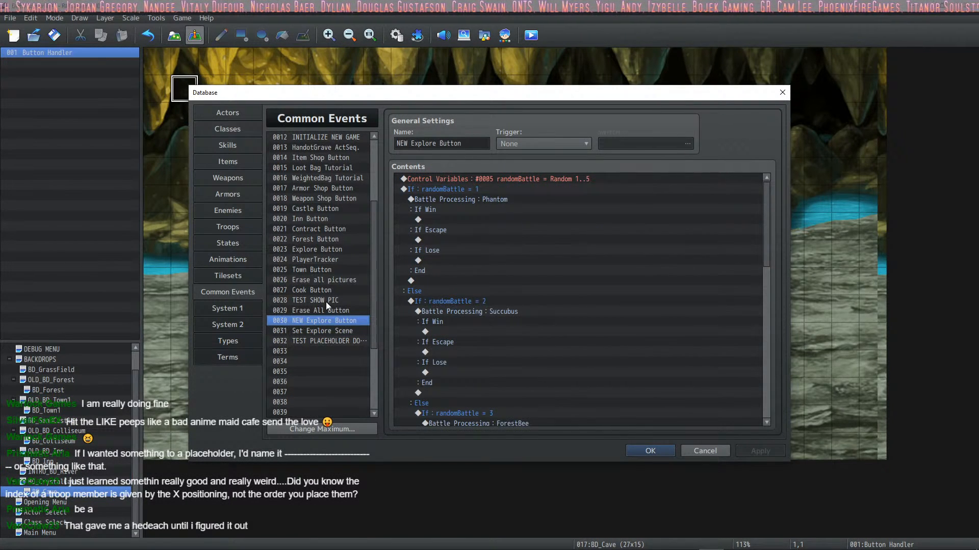
{"action": "left_click", "coordinate": [467, 218]}
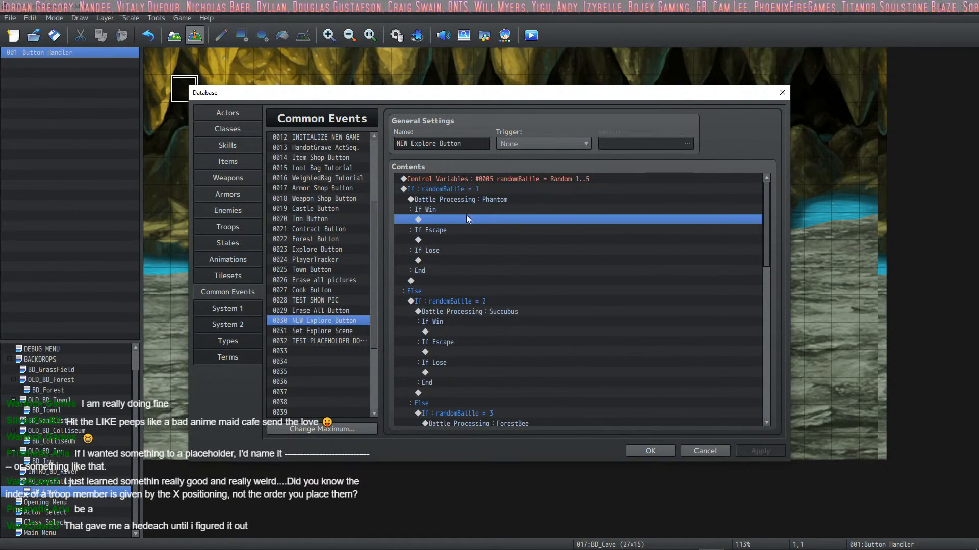
{"action": "left_click", "coordinate": [444, 241]}
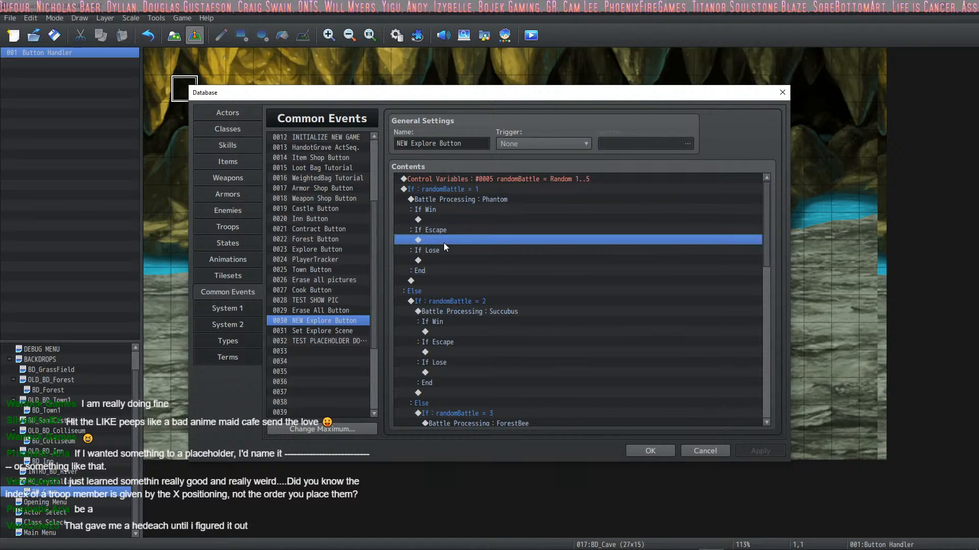
{"action": "left_click", "coordinate": [446, 220]}
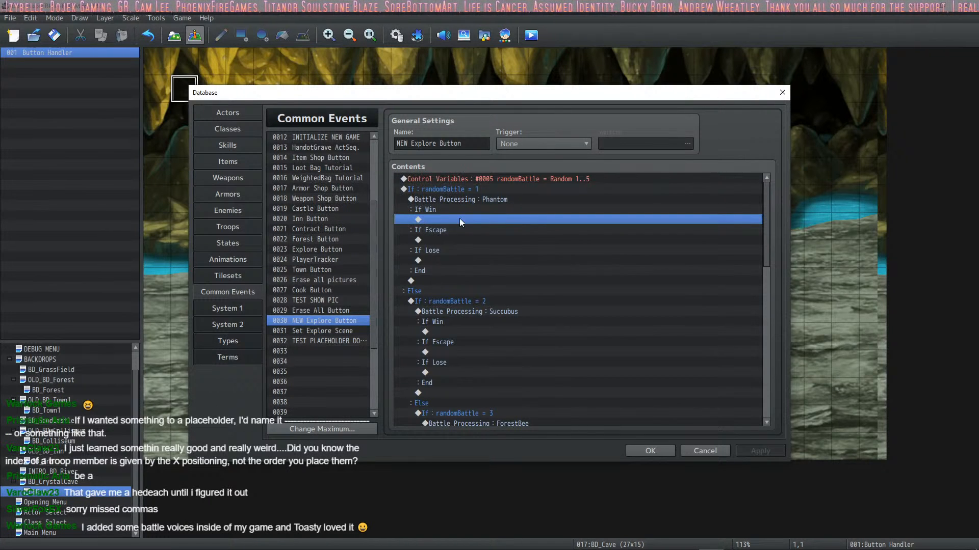
{"action": "left_click", "coordinate": [452, 242]}
{"action": "left_click", "coordinate": [451, 258]}
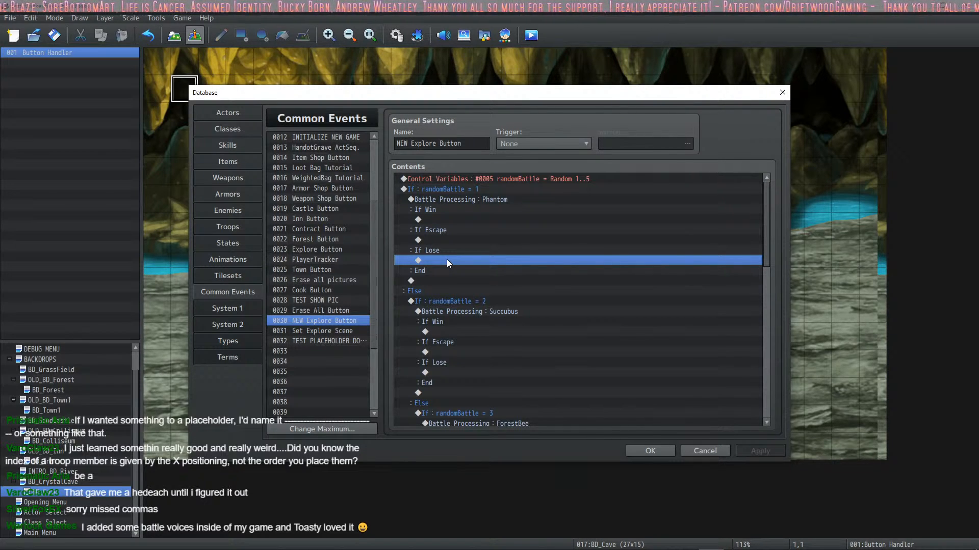
{"action": "left_click", "coordinate": [469, 219]}
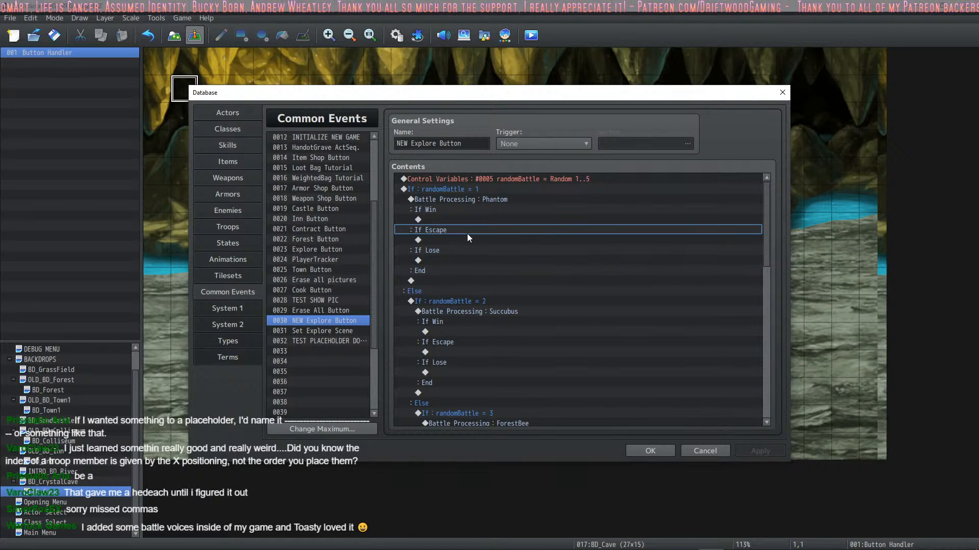
{"action": "left_click", "coordinate": [436, 242]}
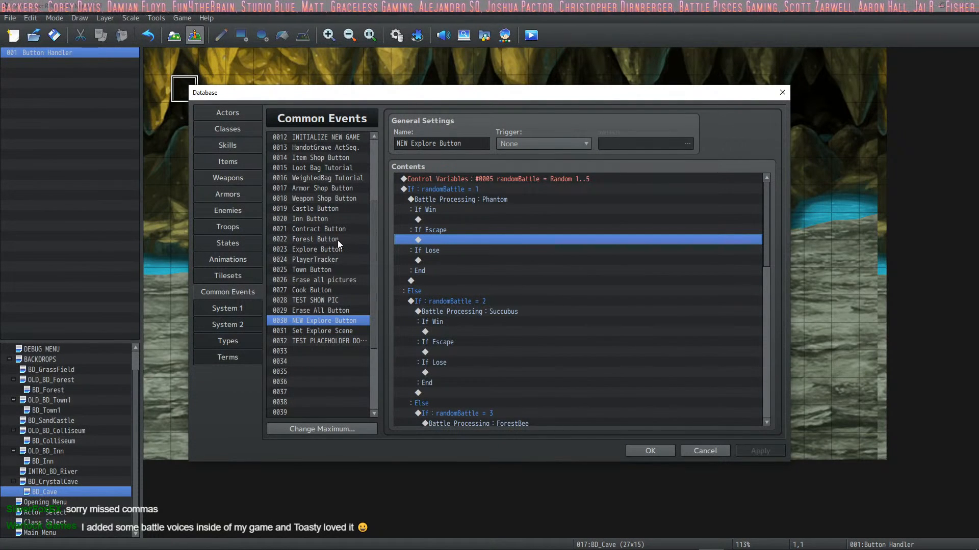
{"action": "left_click", "coordinate": [468, 269]}
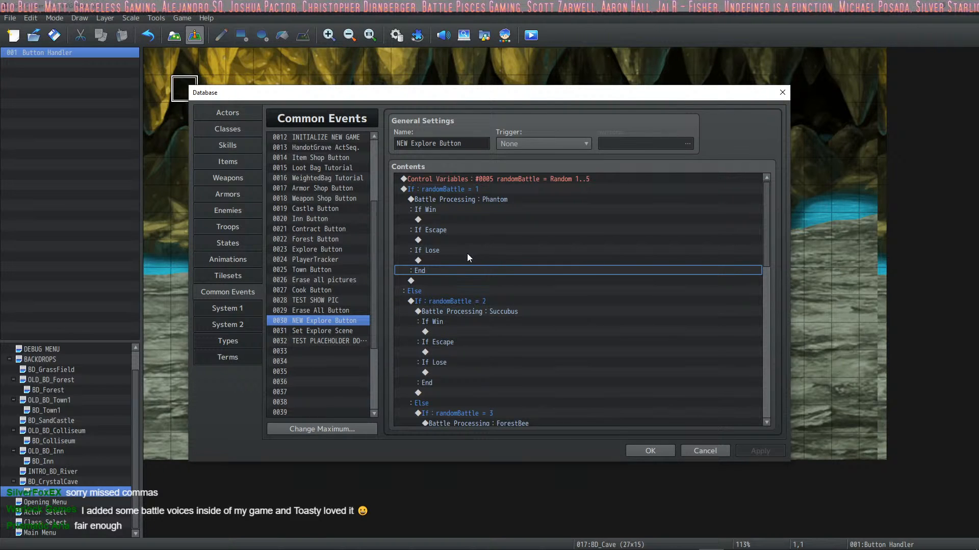
{"action": "left_click", "coordinate": [453, 229]}
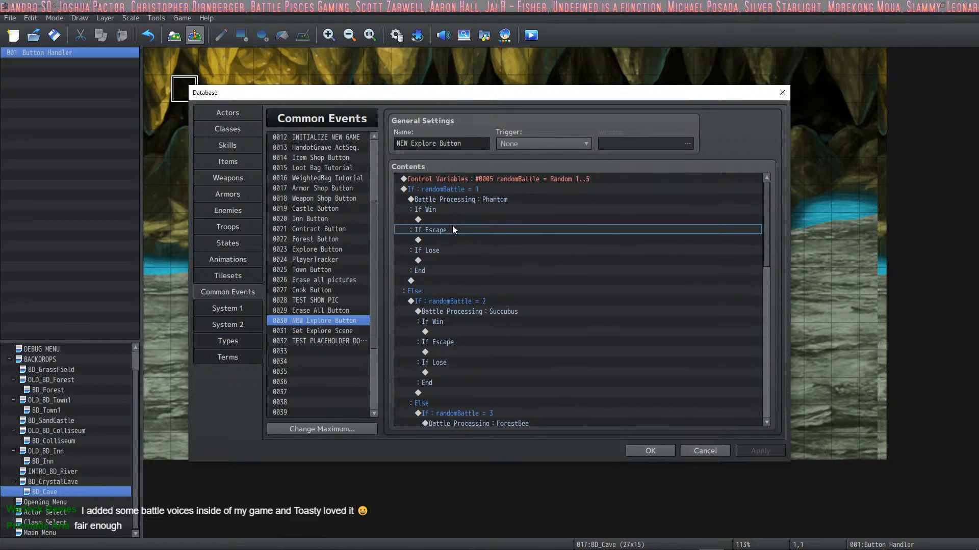
{"action": "left_click", "coordinate": [457, 220]}
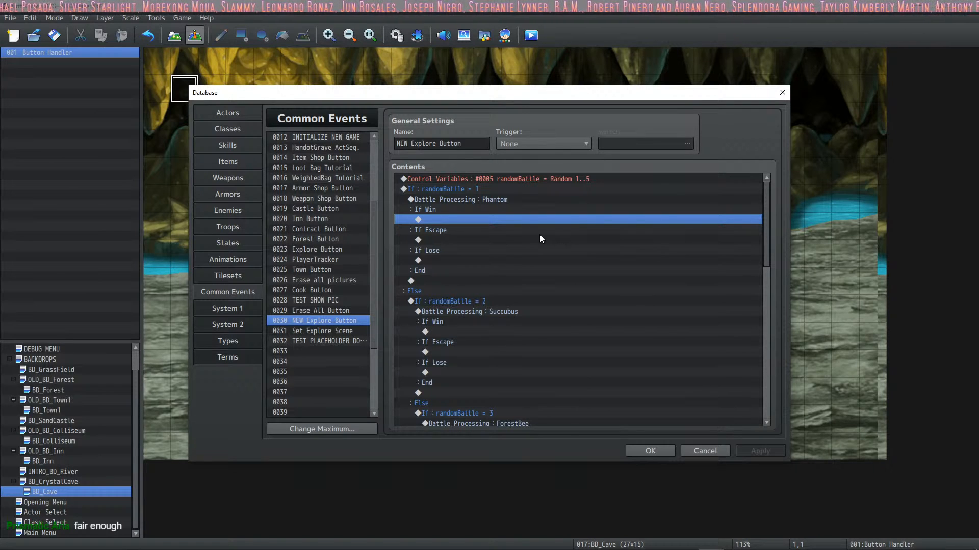
{"action": "left_click", "coordinate": [510, 239]}
{"action": "left_click", "coordinate": [484, 261]}
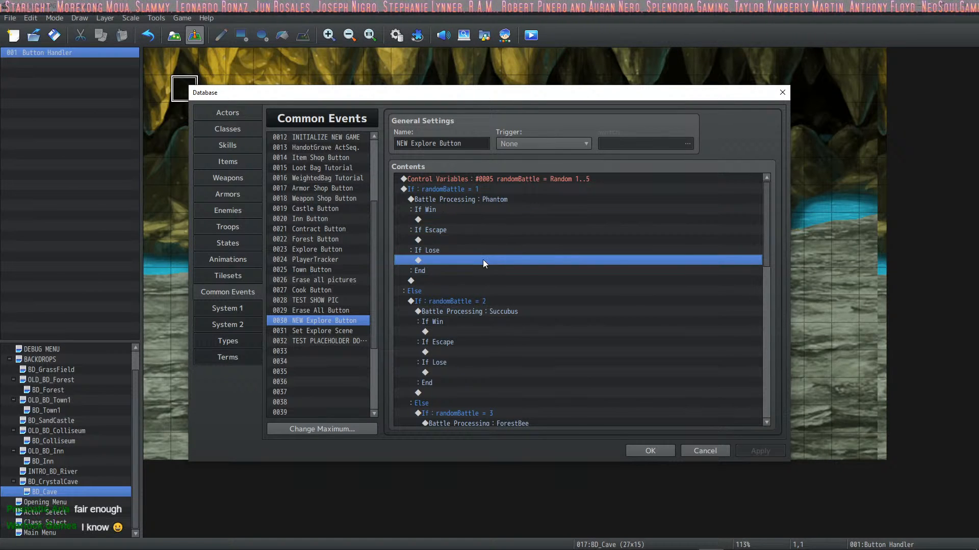
{"action": "left_click", "coordinate": [476, 241]}
{"action": "left_click", "coordinate": [471, 220]}
{"action": "left_click", "coordinate": [453, 240]}
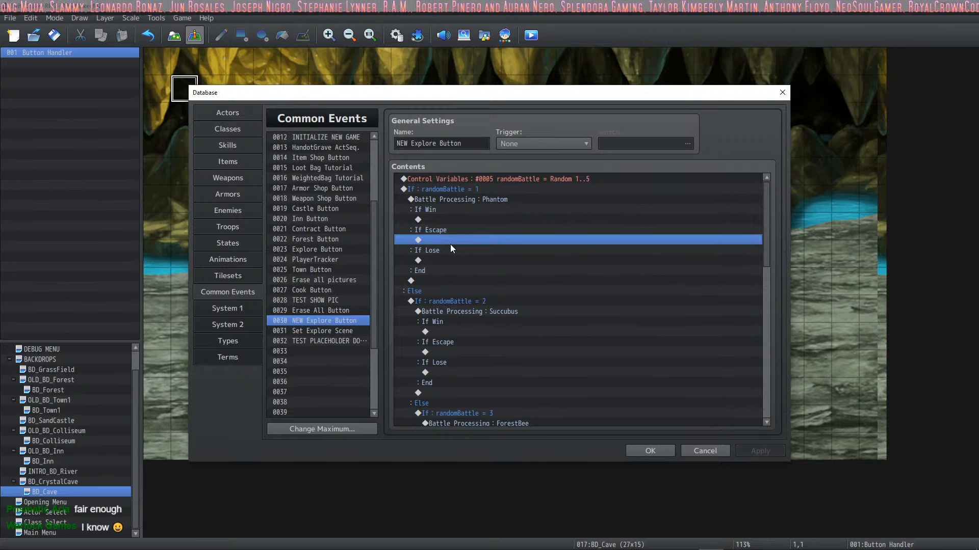
{"action": "left_click", "coordinate": [442, 261]}
{"action": "left_click", "coordinate": [450, 240]}
{"action": "left_click", "coordinate": [452, 220]}
{"action": "left_click", "coordinate": [449, 240]}
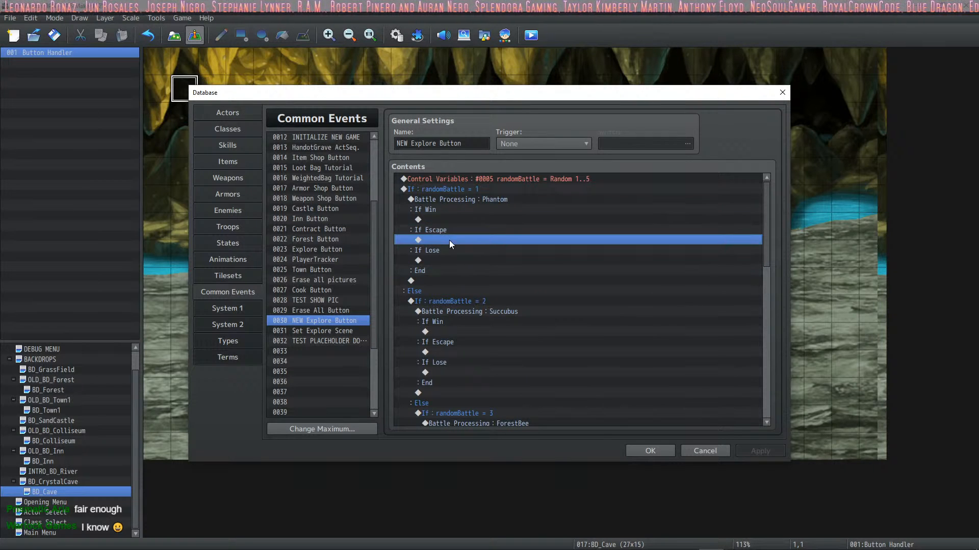
{"action": "left_click", "coordinate": [441, 261]}
{"action": "left_click", "coordinate": [448, 240]}
{"action": "left_click", "coordinate": [451, 221]}
{"action": "left_click", "coordinate": [447, 239]}
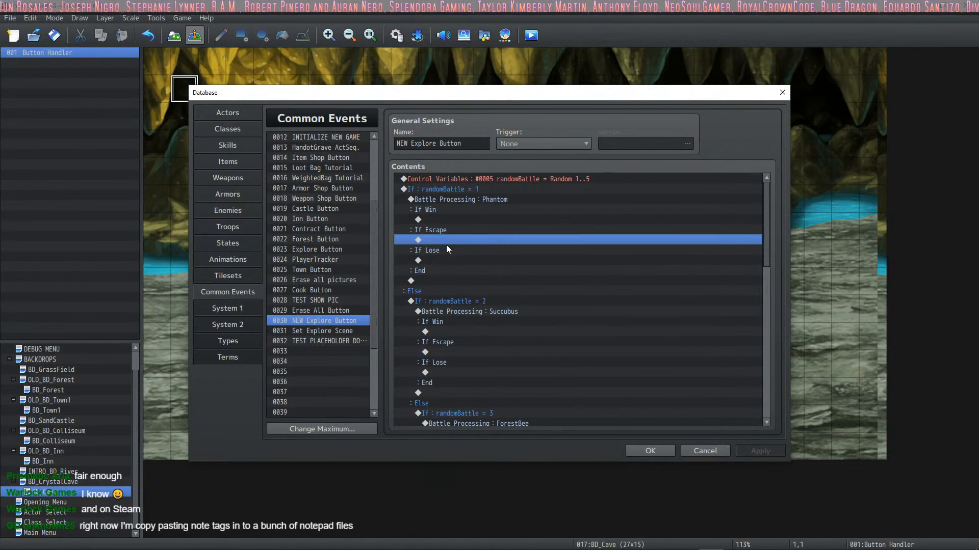
{"action": "left_click", "coordinate": [445, 260]}
{"action": "left_click", "coordinate": [447, 242]}
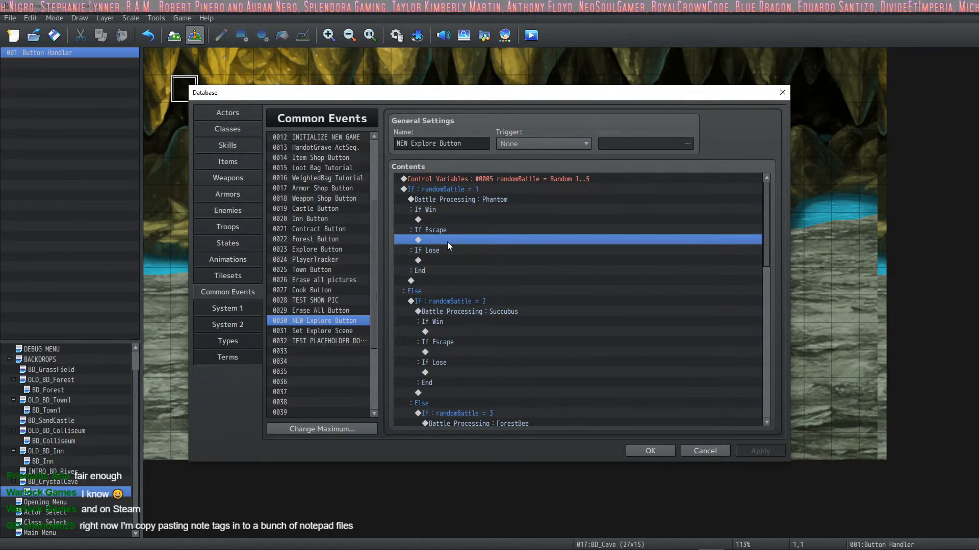
{"action": "left_click", "coordinate": [450, 220]}
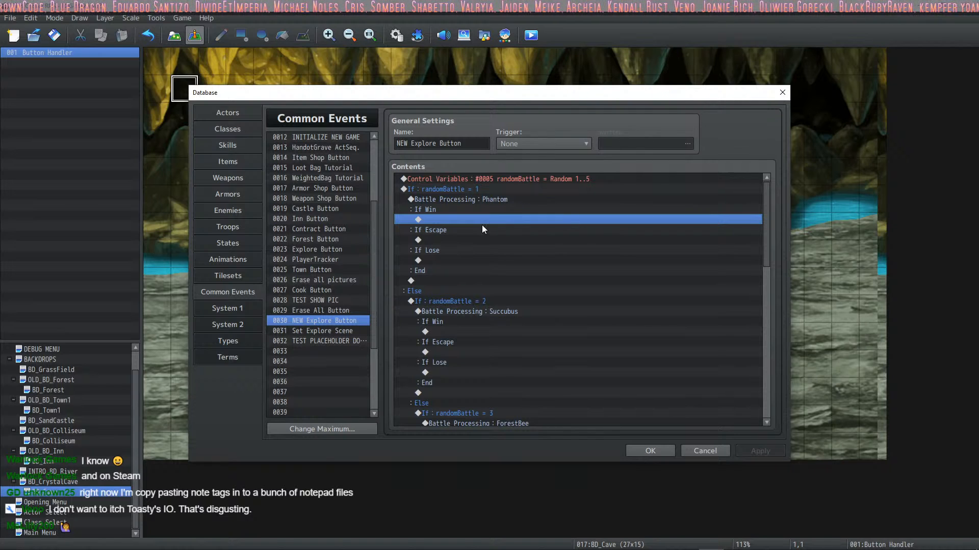
{"action": "left_click", "coordinate": [465, 242]}
{"action": "left_click", "coordinate": [470, 220]}
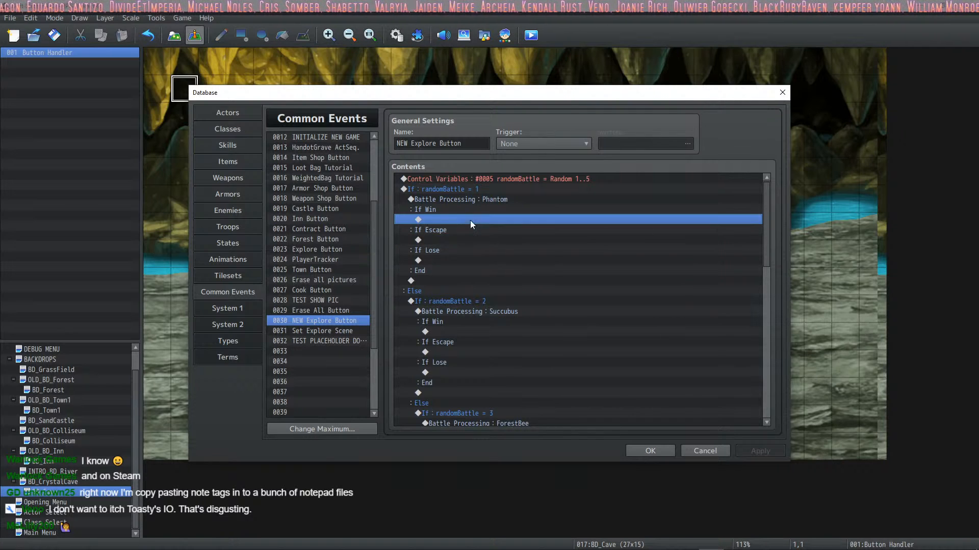
{"action": "left_click", "coordinate": [467, 246]}
{"action": "left_click", "coordinate": [458, 259]}
{"action": "left_click", "coordinate": [458, 220]}
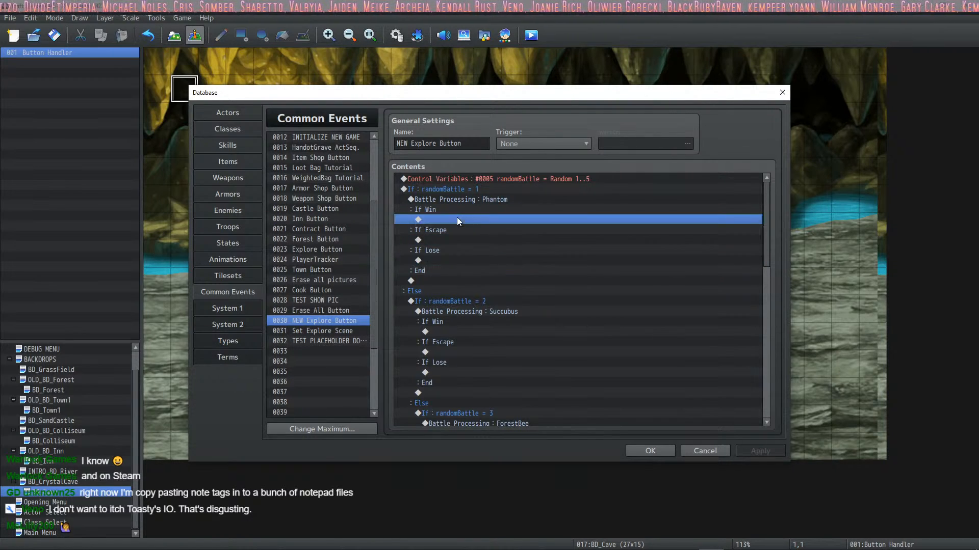
{"action": "left_click", "coordinate": [491, 202]}
{"action": "scroll", "coordinate": [492, 220], "scroll_direction": "down", "scroll_amount": 7}
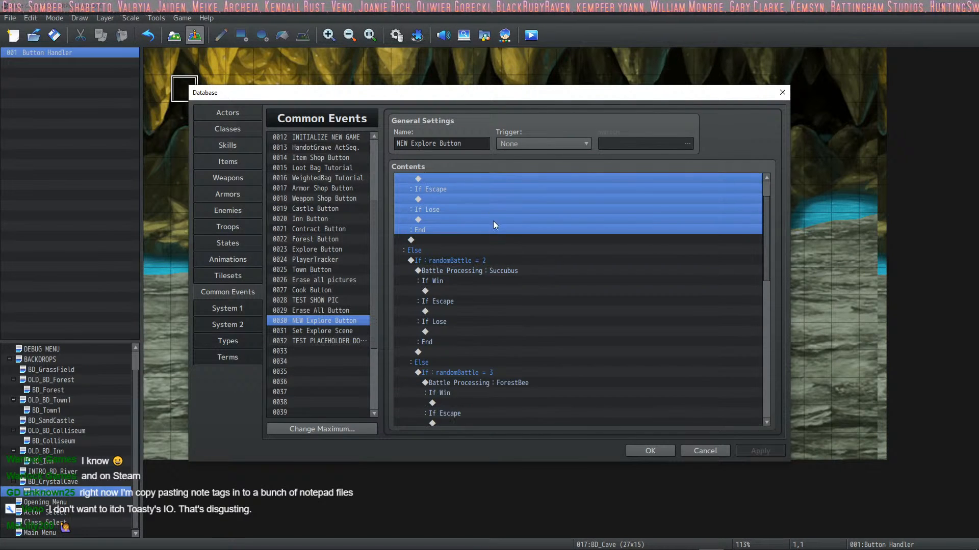
{"action": "scroll", "coordinate": [500, 234], "scroll_direction": "down", "scroll_amount": 4}
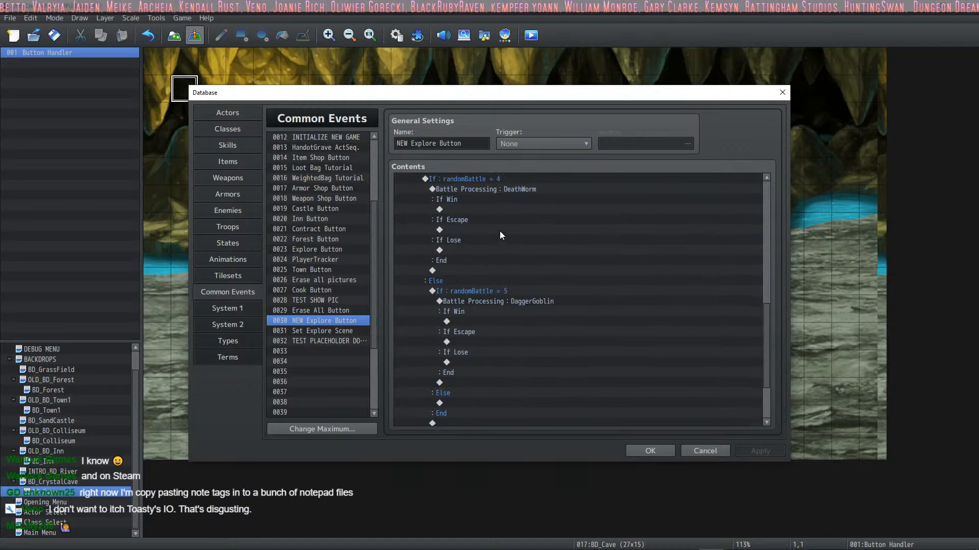
{"action": "scroll", "coordinate": [490, 227], "scroll_direction": "up", "scroll_amount": 2}
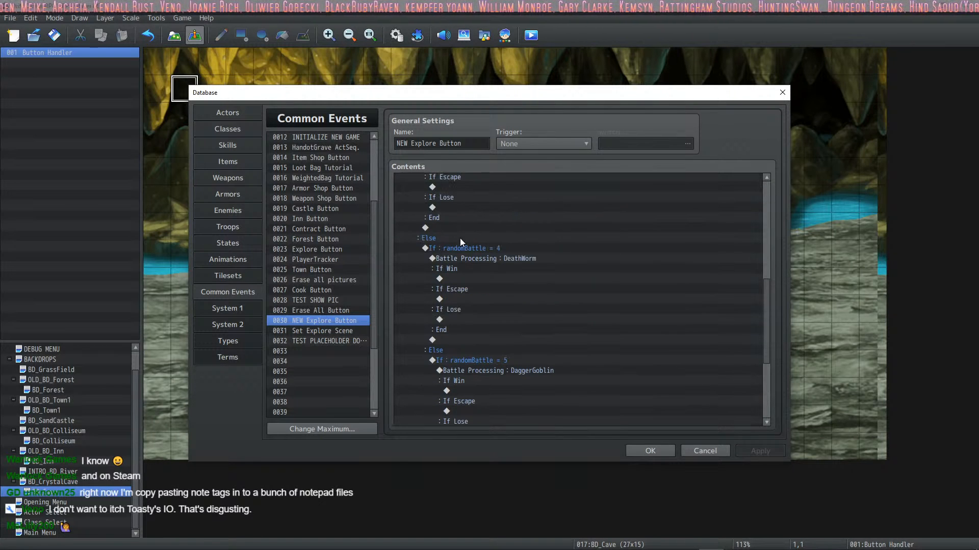
Step: Review the treasure commands and randomBattle branches in the TEST PLACEHOLDER DONT USE common event
{"action": "left_click", "coordinate": [332, 341]}
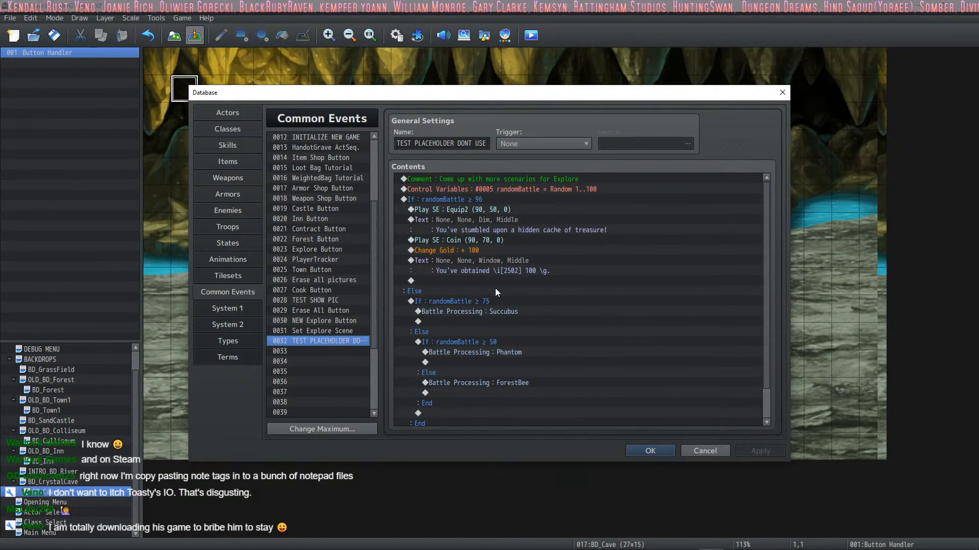
{"action": "left_click", "coordinate": [482, 312]}
{"action": "scroll", "coordinate": [521, 305], "scroll_direction": "down", "scroll_amount": 1}
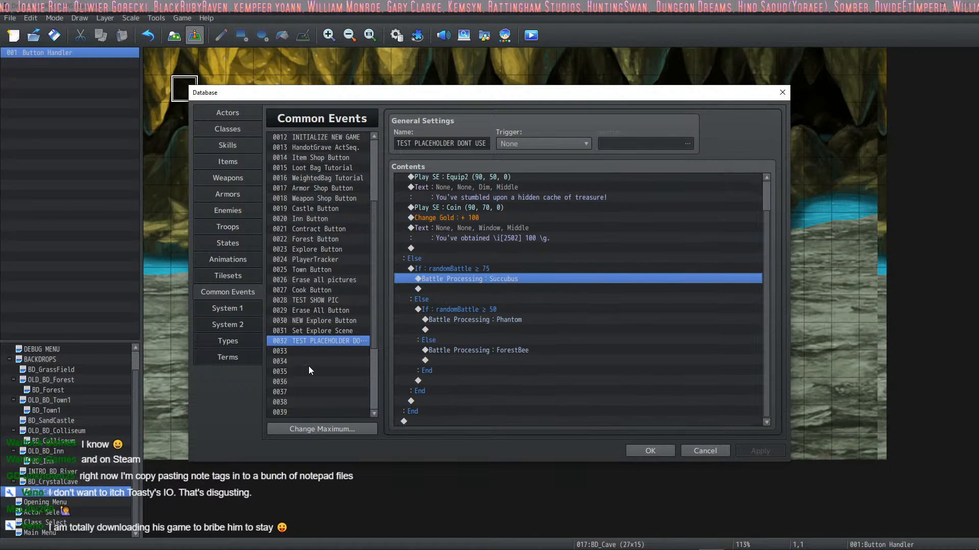
{"action": "left_click", "coordinate": [343, 311]}
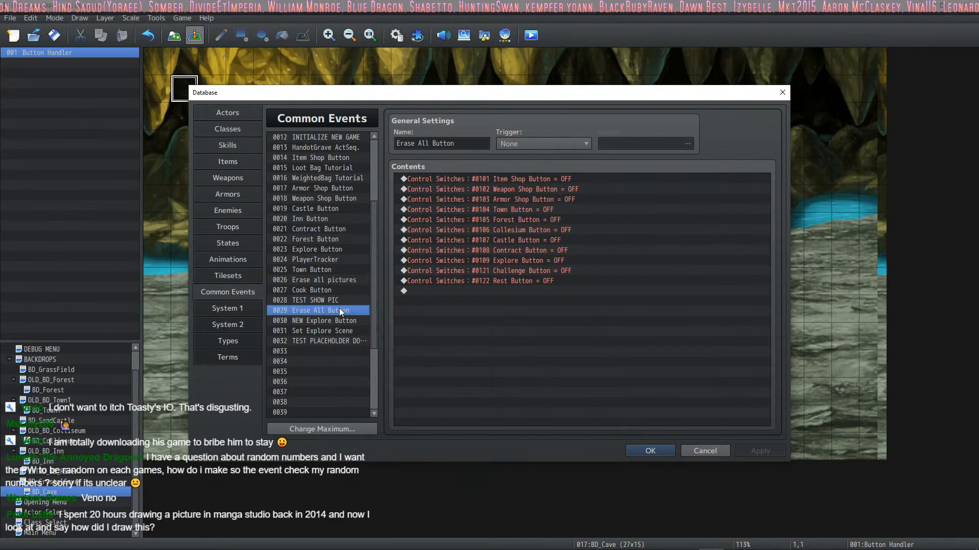
{"action": "left_click", "coordinate": [322, 321]}
{"action": "left_click", "coordinate": [328, 304]}
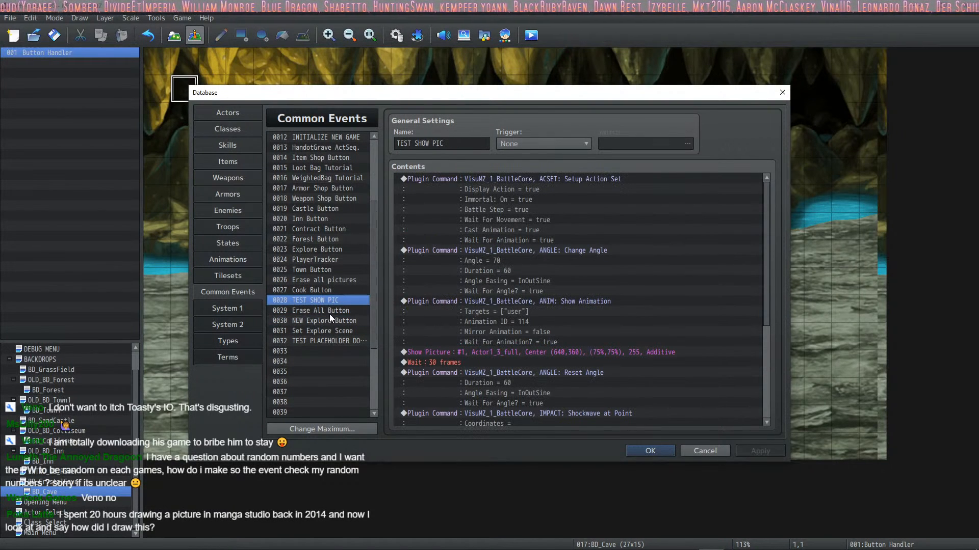
{"action": "left_click", "coordinate": [332, 332]}
{"action": "left_click", "coordinate": [328, 341]}
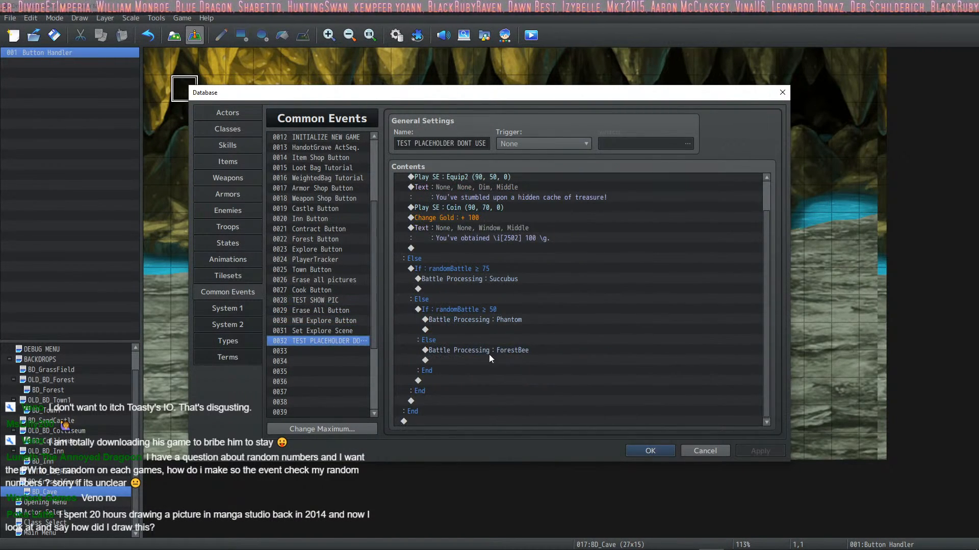
{"action": "scroll", "coordinate": [535, 352], "scroll_direction": "up", "scroll_amount": 1}
{"action": "left_click", "coordinate": [475, 249]}
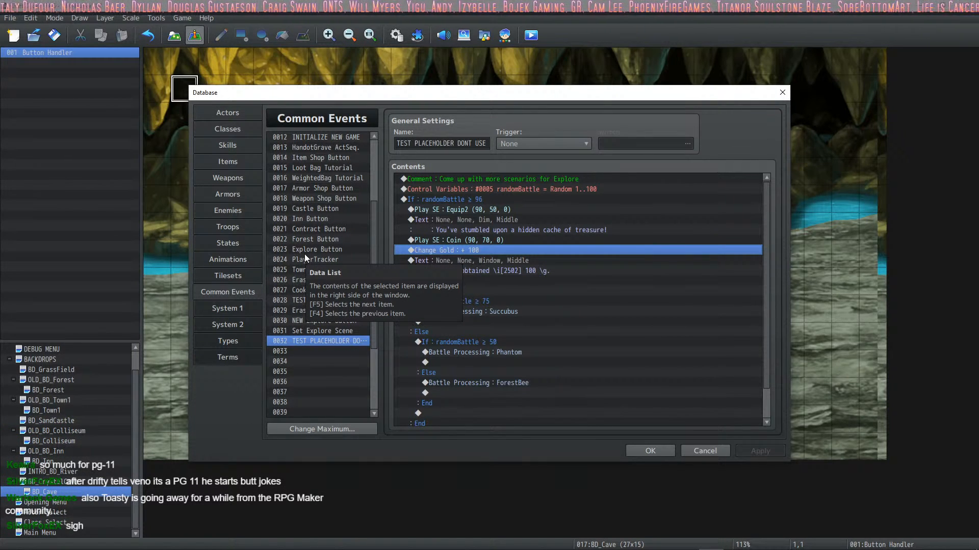
{"action": "left_click", "coordinate": [467, 223]}
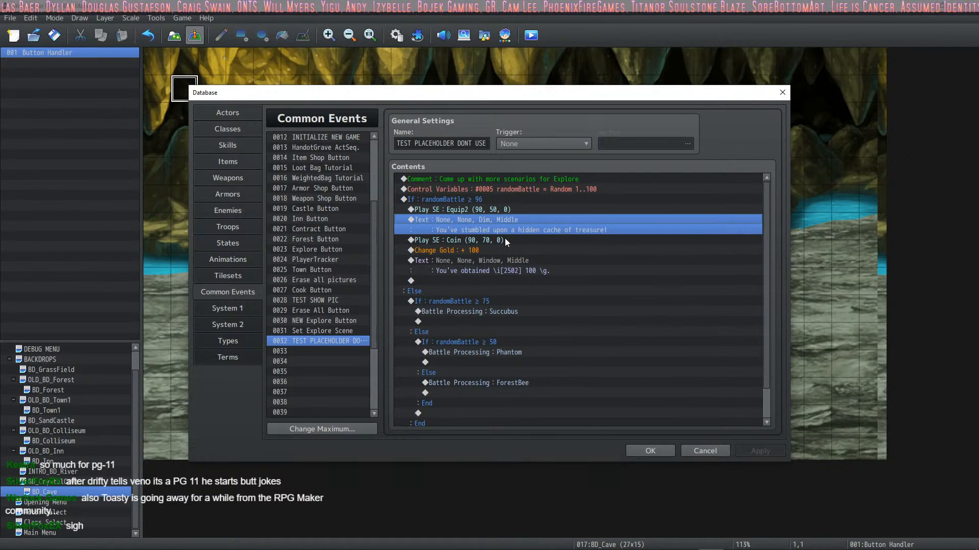
{"action": "left_click", "coordinate": [505, 240]}
{"action": "left_click", "coordinate": [502, 252]}
{"action": "left_click", "coordinate": [494, 210]}
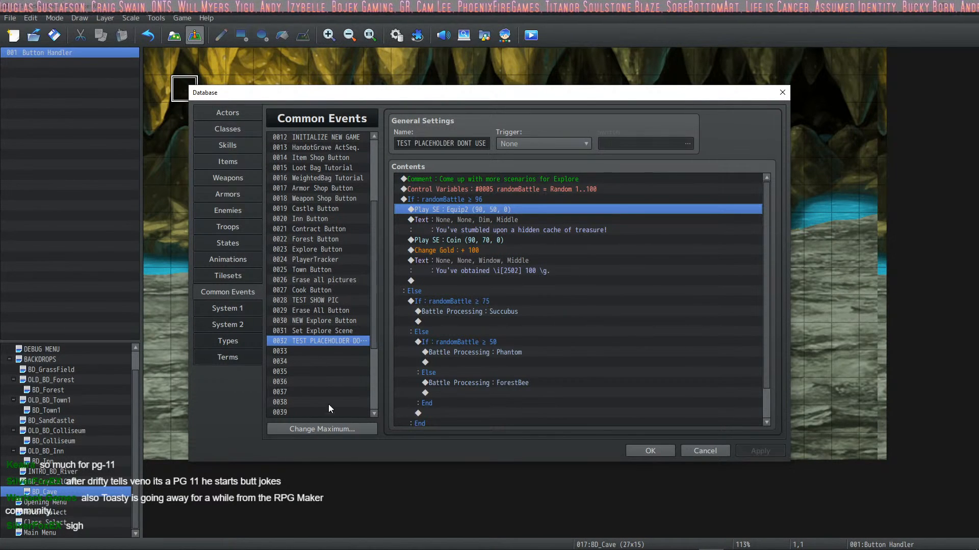
Step: In the Explore Button common event, enable Can Escape and Can Lose for the DaggerGoblin battle under randomBattle = 1
{"action": "left_click", "coordinate": [320, 280]}
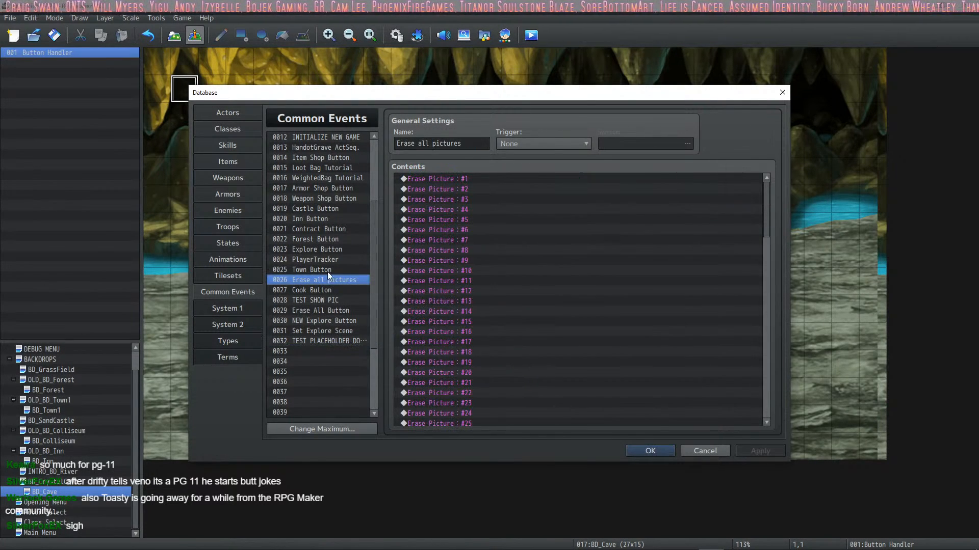
{"action": "left_click", "coordinate": [328, 269]}
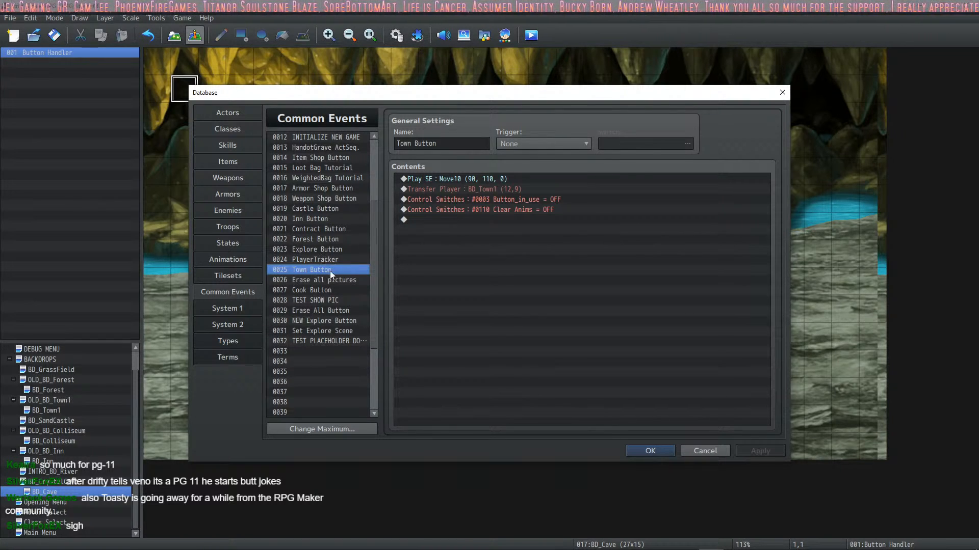
{"action": "left_click", "coordinate": [341, 249]}
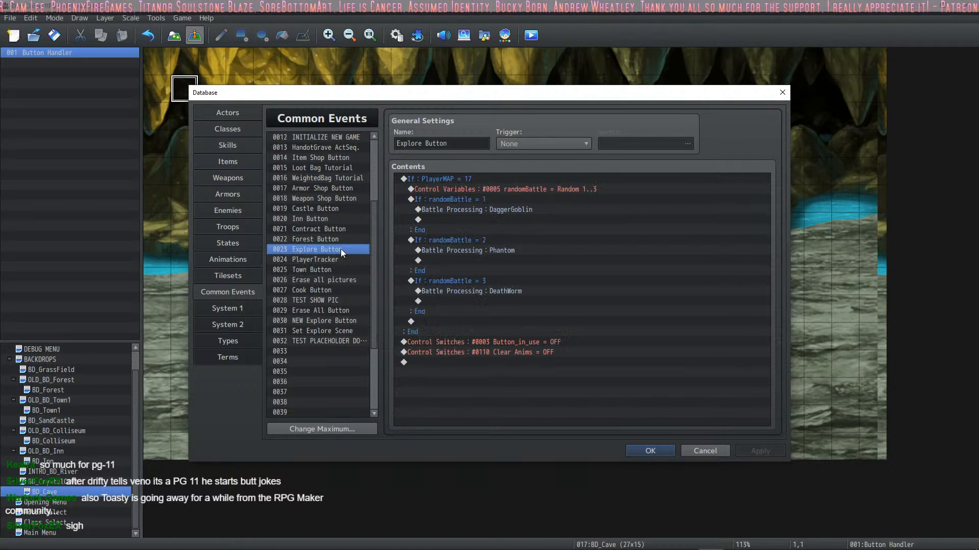
{"action": "left_click", "coordinate": [481, 210]}
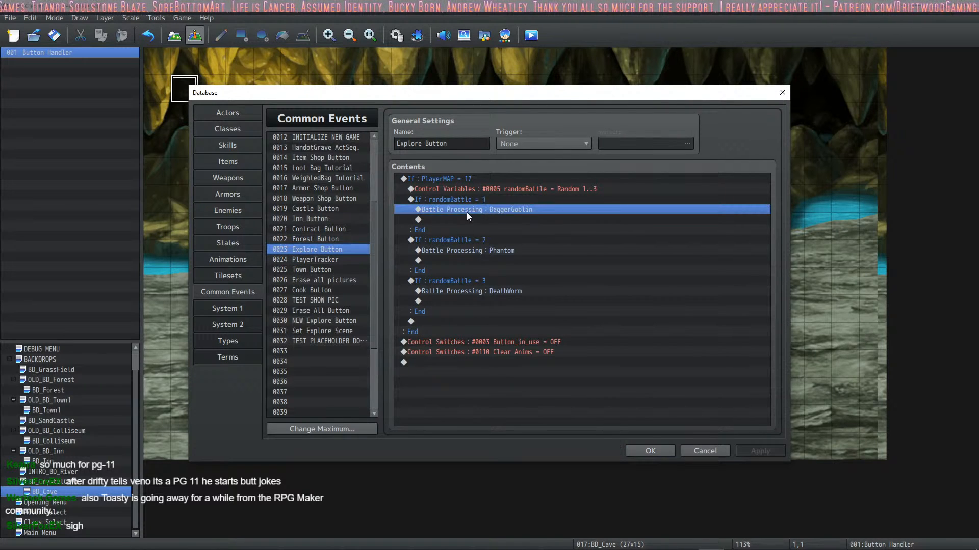
{"action": "right_click", "coordinate": [466, 212]}
{"action": "left_click", "coordinate": [482, 233]}
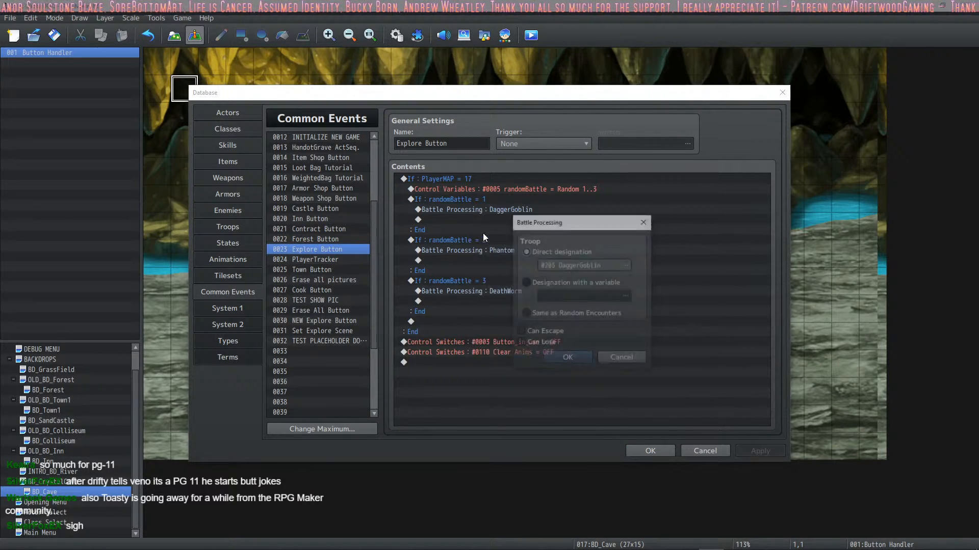
{"action": "left_click", "coordinate": [553, 331]}
{"action": "left_click", "coordinate": [539, 343]}
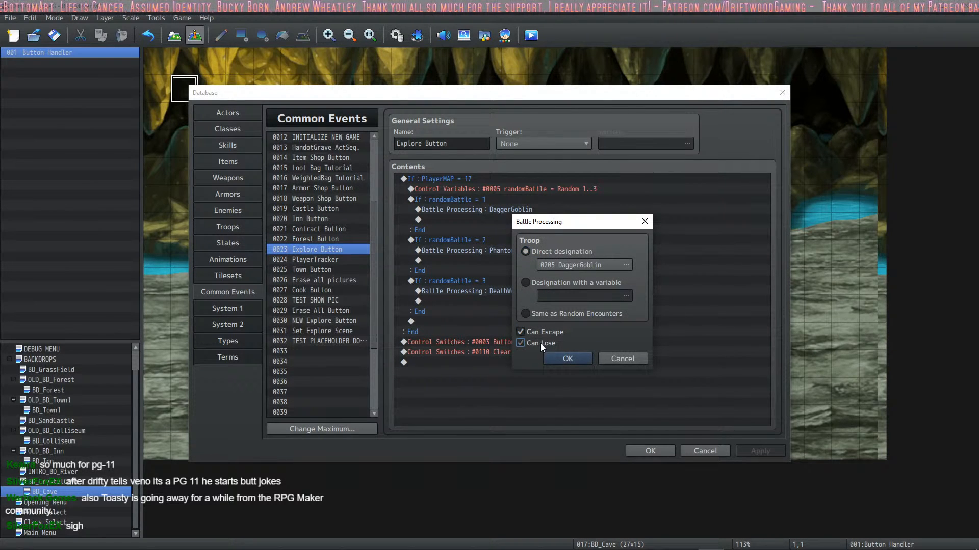
{"action": "left_click", "coordinate": [561, 359]}
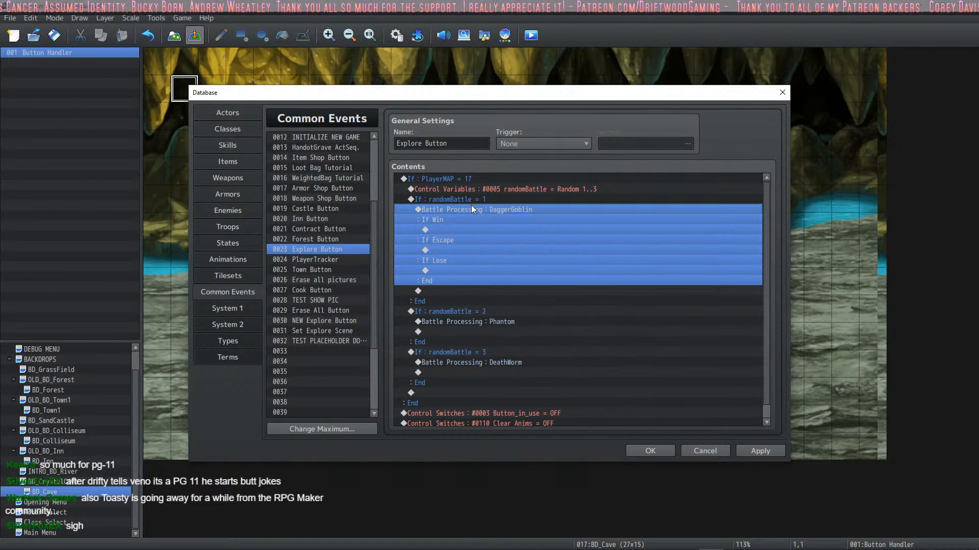
Step: Enable Can Escape and Can Lose for the Phantom battle under randomBattle = 2
{"action": "double_click", "coordinate": [465, 322]}
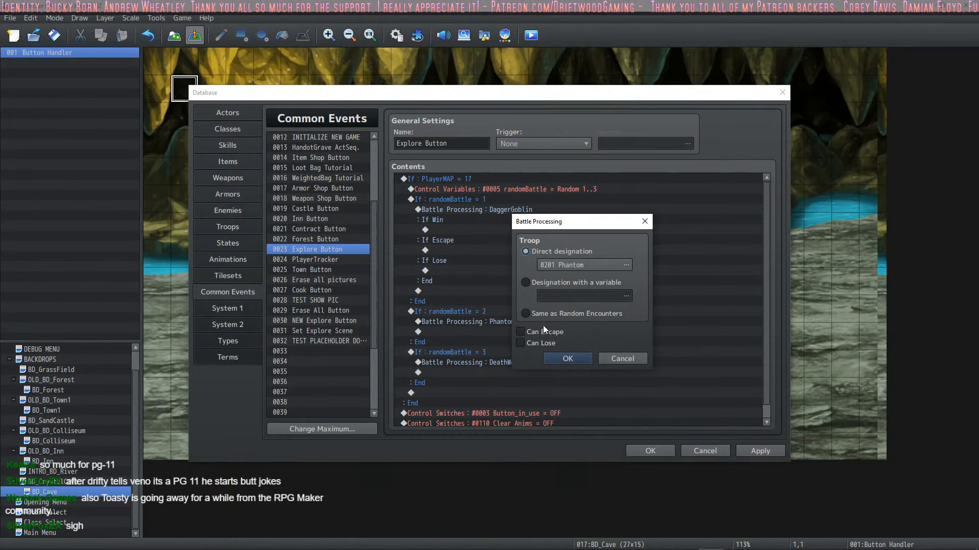
{"action": "left_click", "coordinate": [543, 331]}
{"action": "left_click", "coordinate": [567, 359]}
Step: Enable Can Escape and Can Lose for the DeathWorm battle under randomBattle = 3, and apply the database changes
{"action": "scroll", "coordinate": [530, 357], "scroll_direction": "down", "scroll_amount": 2}
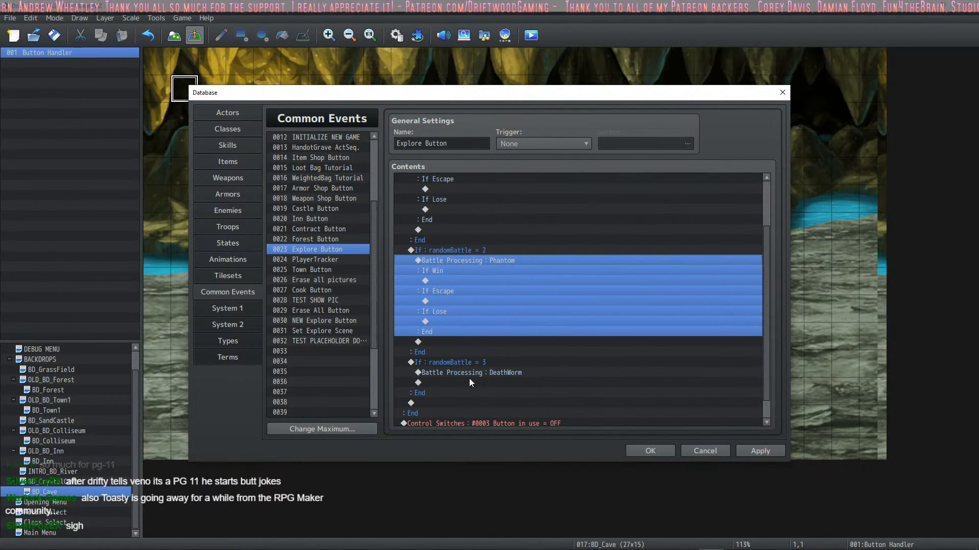
{"action": "double_click", "coordinate": [475, 372]}
{"action": "left_click", "coordinate": [539, 333]}
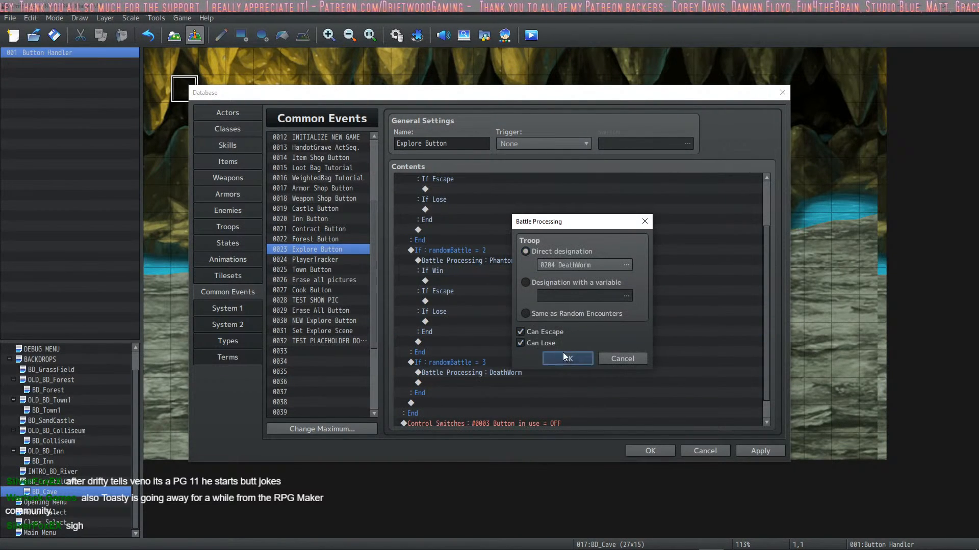
{"action": "left_click", "coordinate": [564, 356]}
{"action": "scroll", "coordinate": [534, 339], "scroll_direction": "up", "scroll_amount": 5}
{"action": "left_click", "coordinate": [464, 231]}
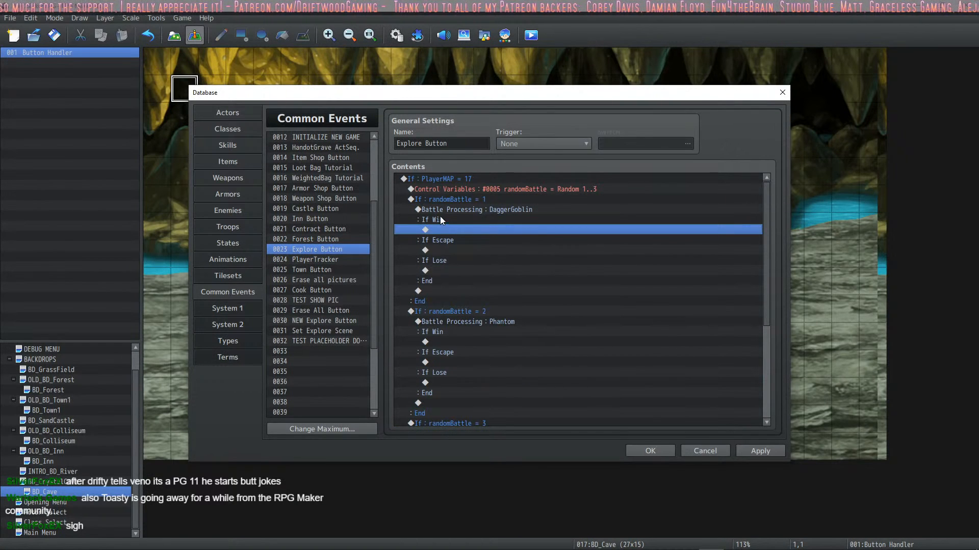
{"action": "left_click", "coordinate": [760, 451]}
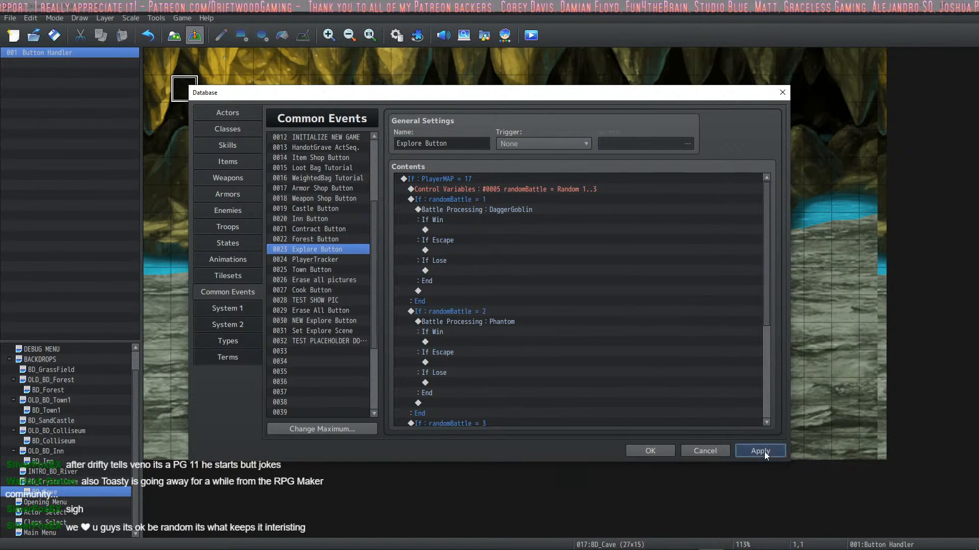
Step: Examine the empty If Win, If Escape and If Lose slots of the DaggerGoblin battle in the Explore Button event
{"action": "left_click", "coordinate": [475, 259]}
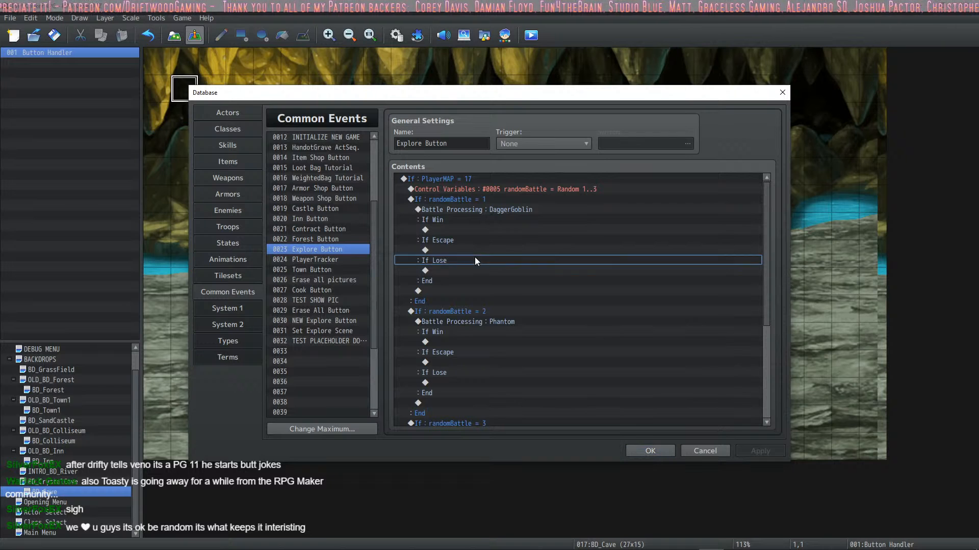
{"action": "left_click", "coordinate": [472, 230]}
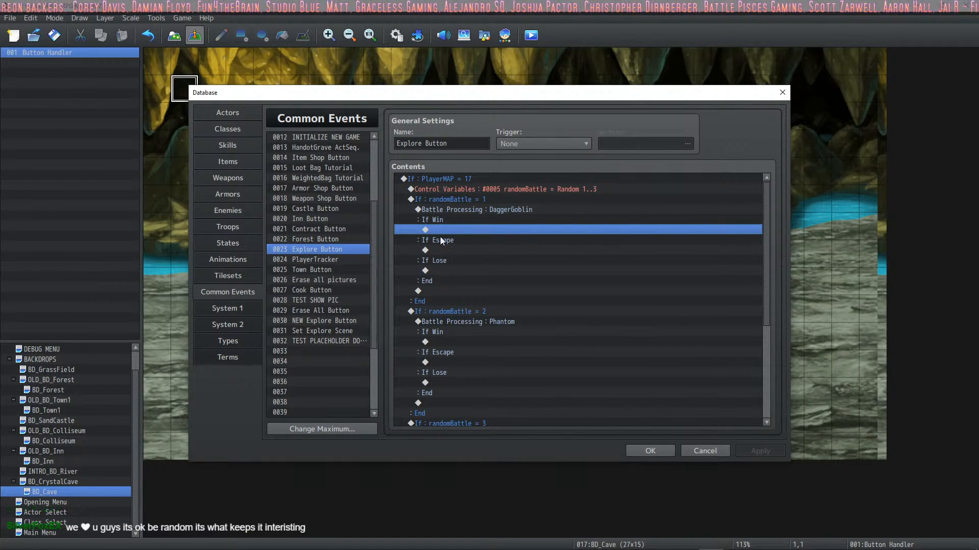
{"action": "left_click", "coordinate": [450, 250]}
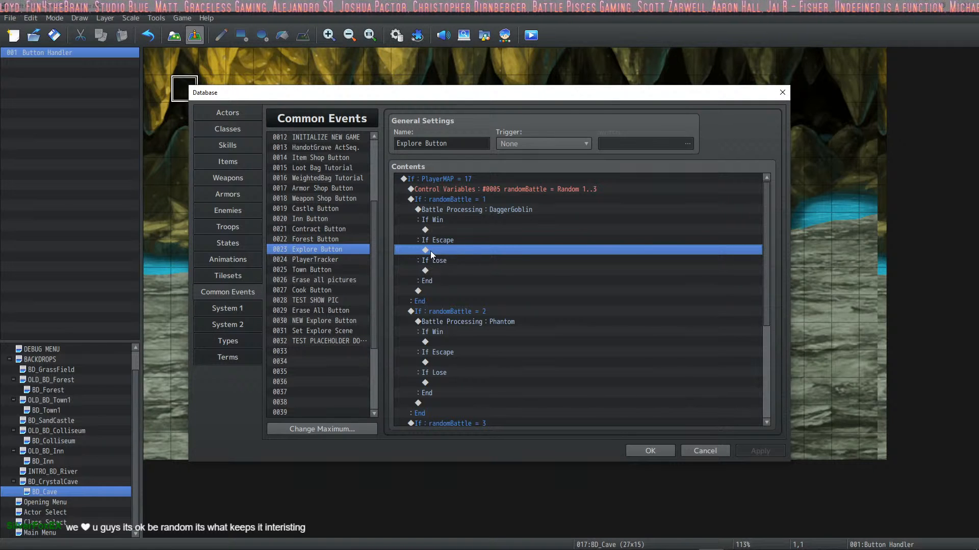
{"action": "left_click", "coordinate": [462, 271]}
{"action": "left_click", "coordinate": [466, 251]}
{"action": "left_click", "coordinate": [461, 271]}
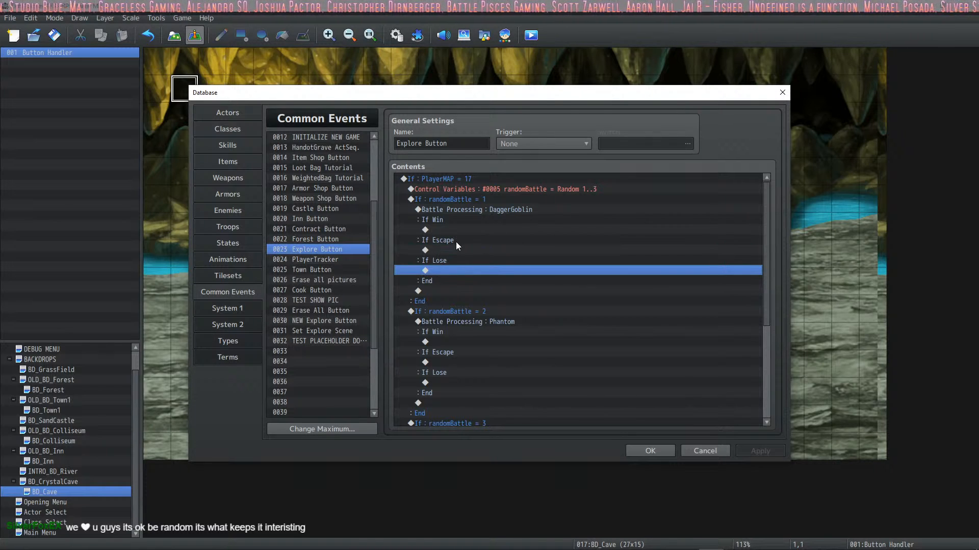
{"action": "left_click", "coordinate": [451, 248]}
{"action": "left_click", "coordinate": [437, 272]}
{"action": "left_click", "coordinate": [441, 250]}
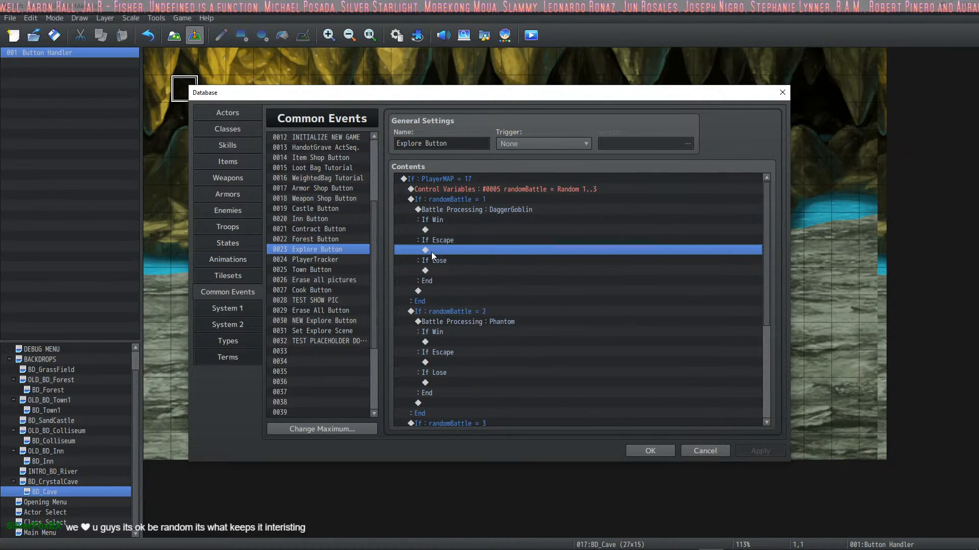
{"action": "left_click", "coordinate": [452, 277]}
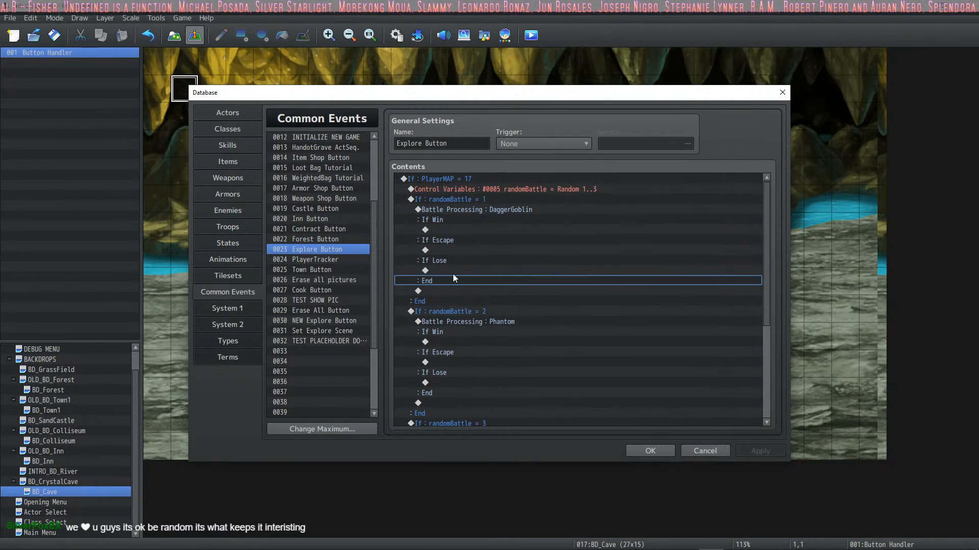
{"action": "left_click", "coordinate": [457, 268]}
{"action": "left_click", "coordinate": [449, 253]}
{"action": "left_click", "coordinate": [445, 268]}
{"action": "left_click", "coordinate": [451, 250]}
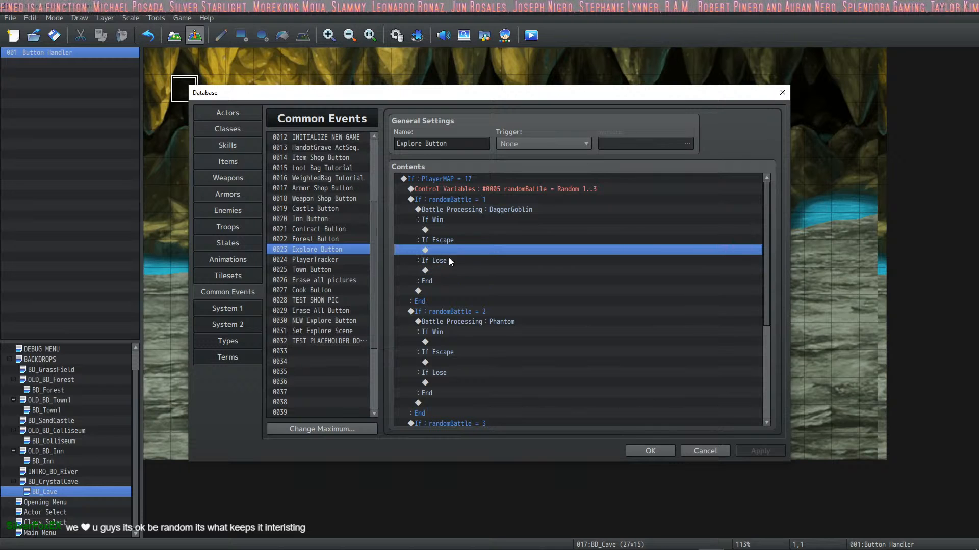
{"action": "left_click", "coordinate": [444, 270]}
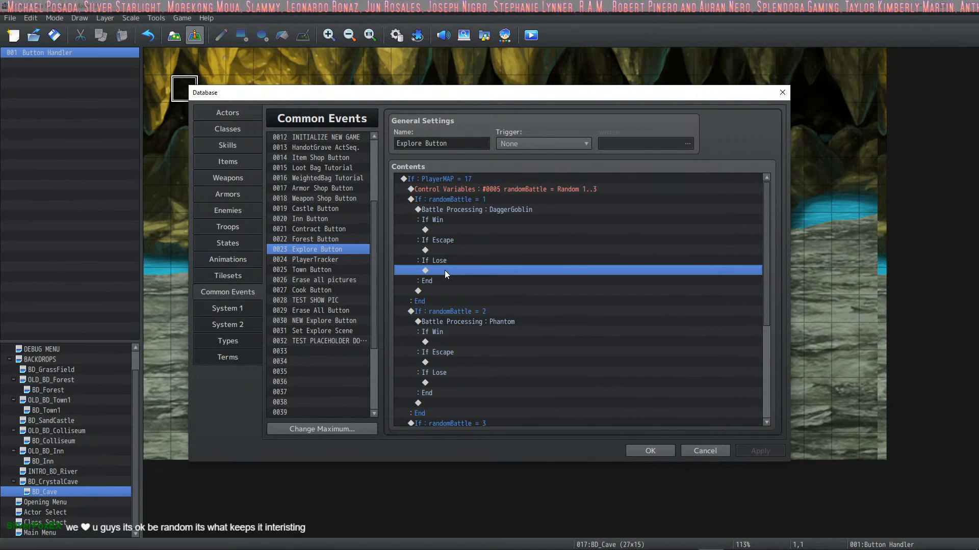
{"action": "double_click", "coordinate": [465, 250]}
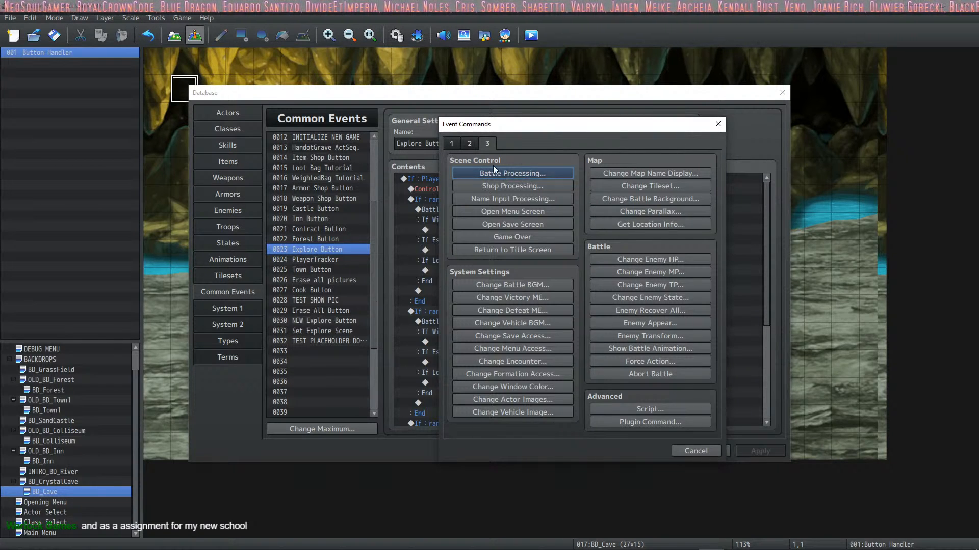
{"action": "left_click", "coordinate": [454, 145]}
{"action": "left_click", "coordinate": [473, 143]}
{"action": "left_click", "coordinate": [486, 143]}
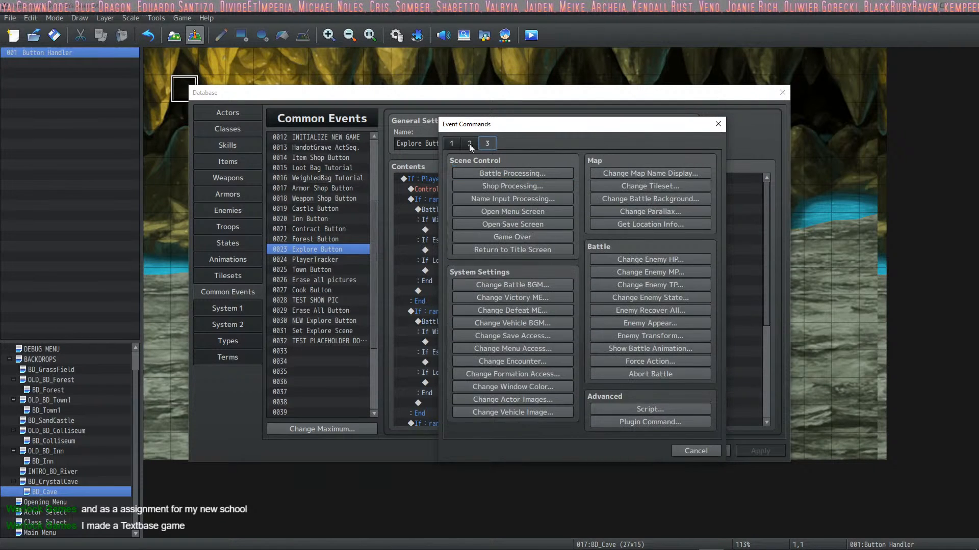
{"action": "left_click", "coordinate": [469, 143]}
{"action": "left_click", "coordinate": [456, 144]}
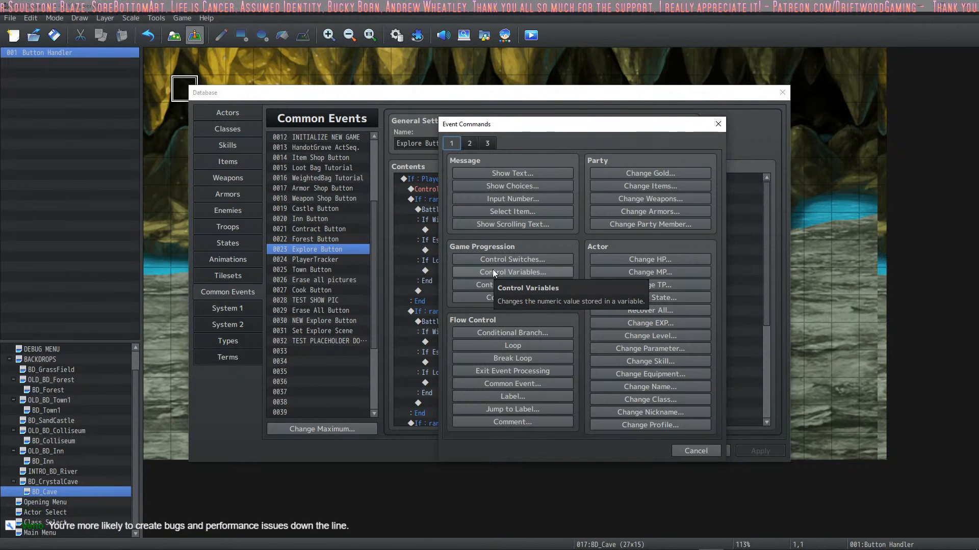
{"action": "left_click", "coordinate": [469, 144]}
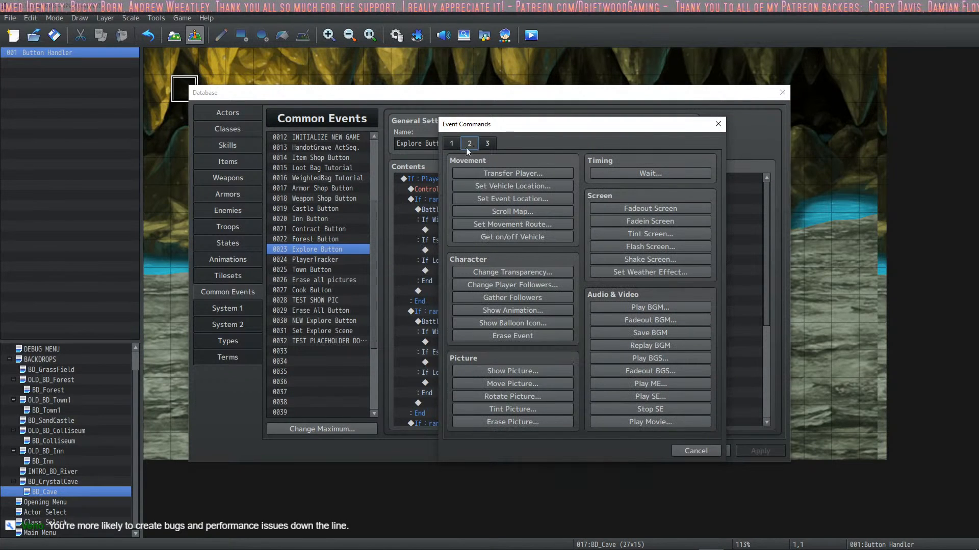
{"action": "left_click", "coordinate": [451, 144]}
{"action": "left_click", "coordinate": [469, 143]}
{"action": "left_click", "coordinate": [487, 144]}
{"action": "left_click", "coordinate": [470, 144]}
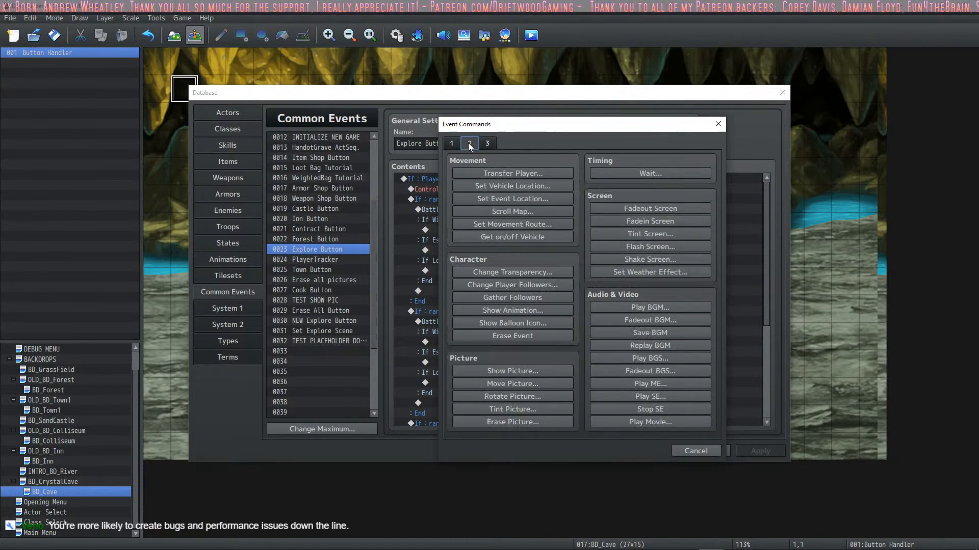
{"action": "left_click", "coordinate": [452, 143]}
{"action": "left_click", "coordinate": [470, 144]}
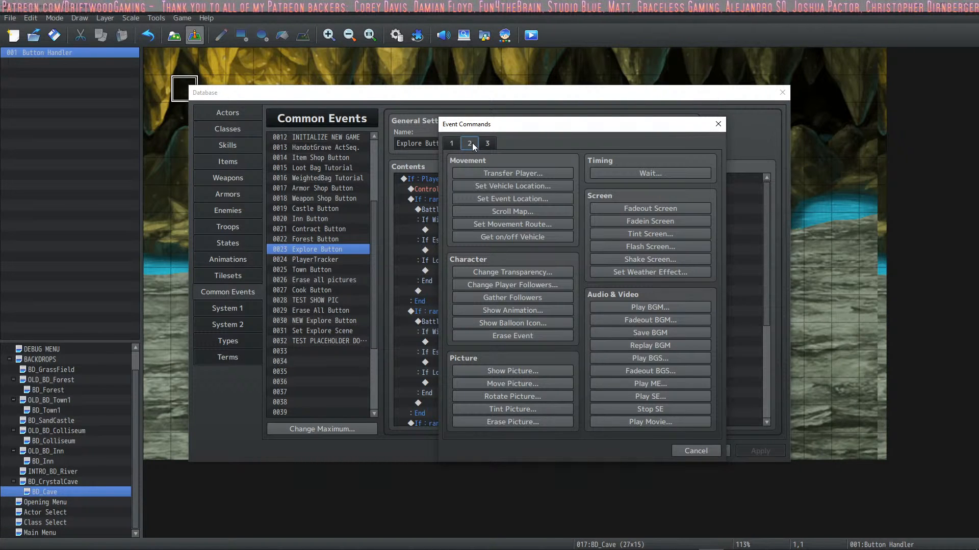
{"action": "left_click", "coordinate": [489, 140]}
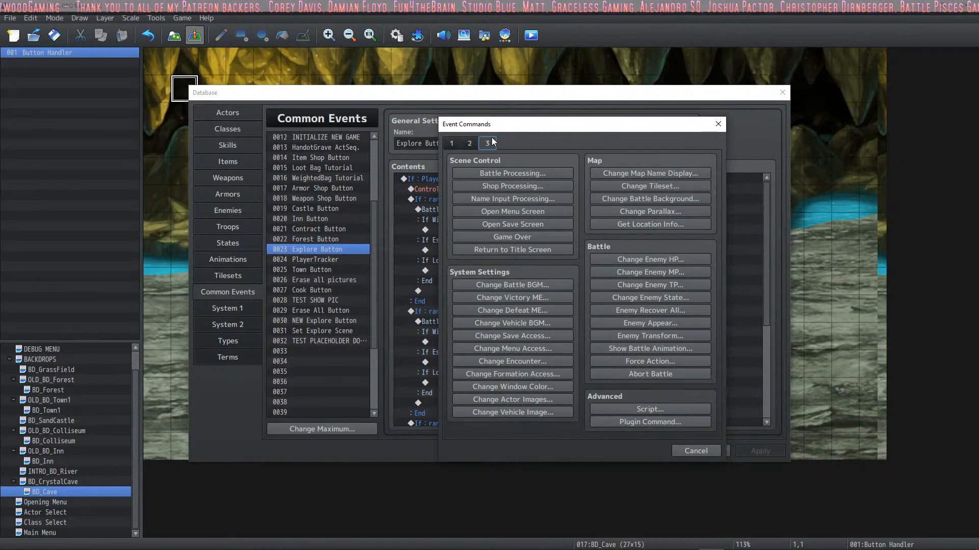
{"action": "left_click", "coordinate": [453, 143]}
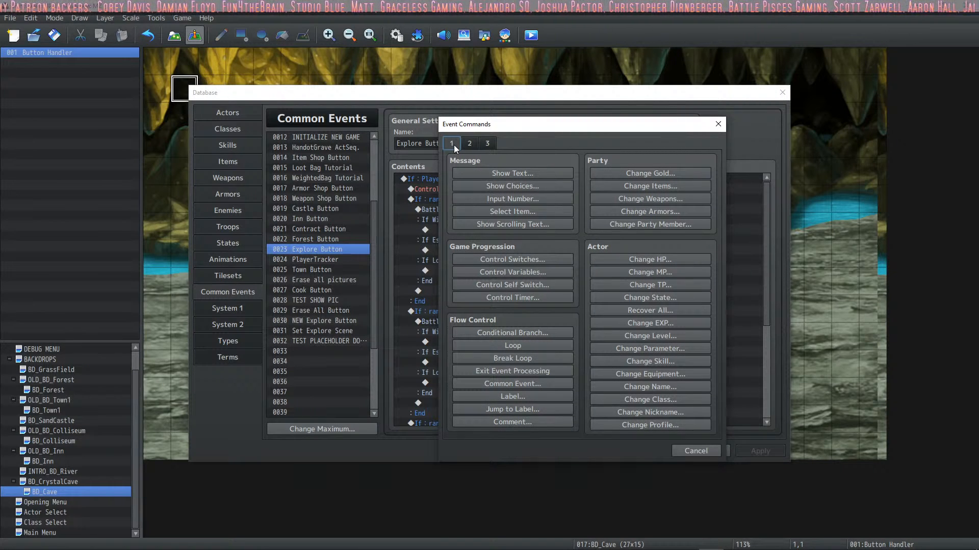
{"action": "left_click", "coordinate": [683, 451]}
Step: Close the database and review the settings of the TDDP_NoFastForward plugin
{"action": "left_click", "coordinate": [647, 451]}
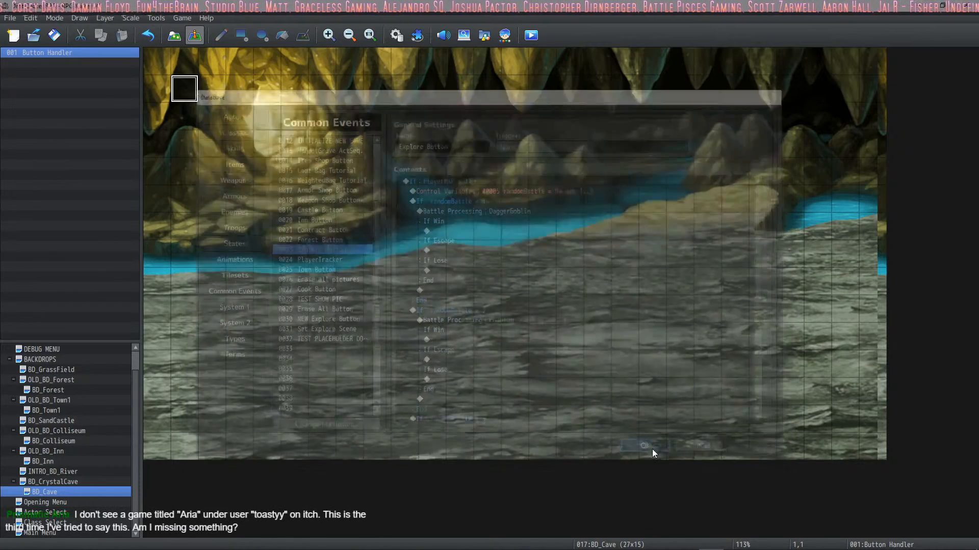
{"action": "left_click", "coordinate": [418, 35]}
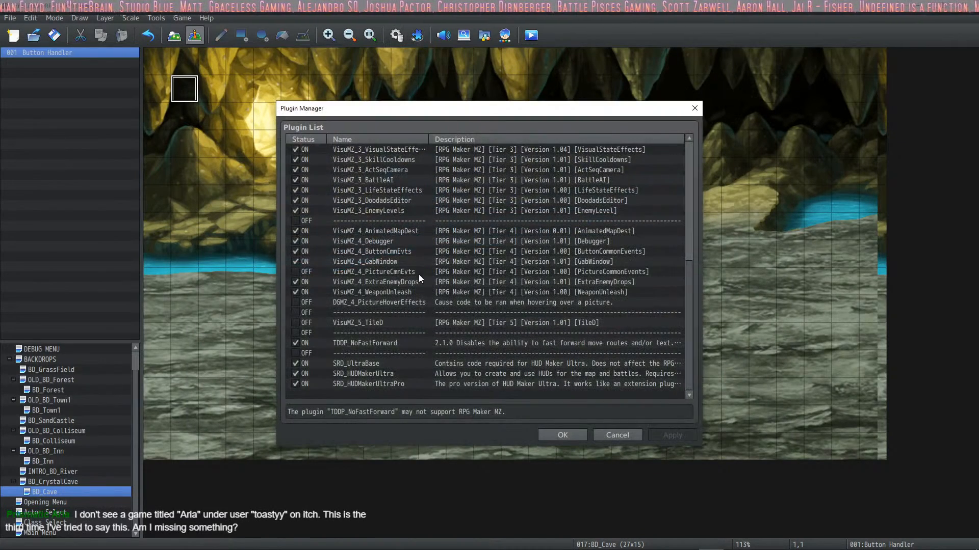
{"action": "double_click", "coordinate": [389, 344]}
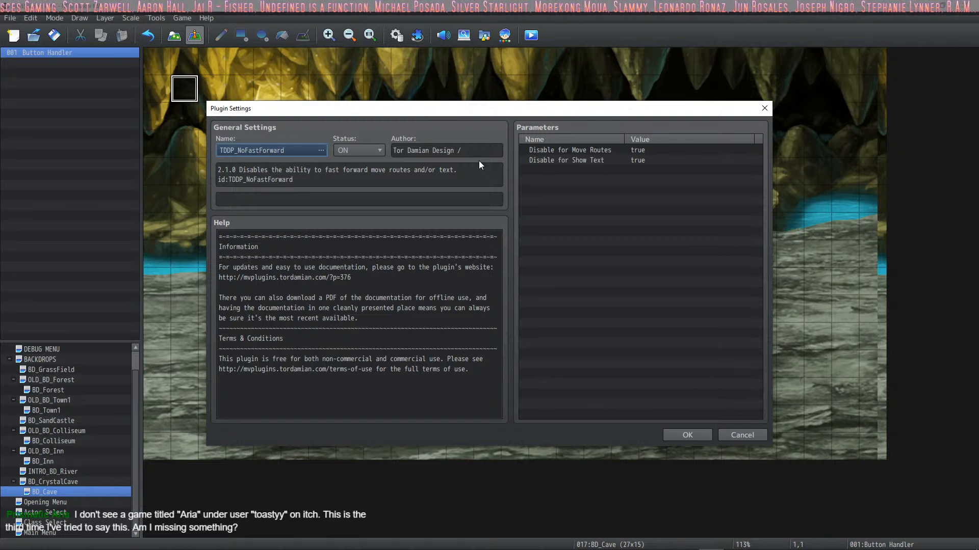
{"action": "left_click", "coordinate": [687, 434]}
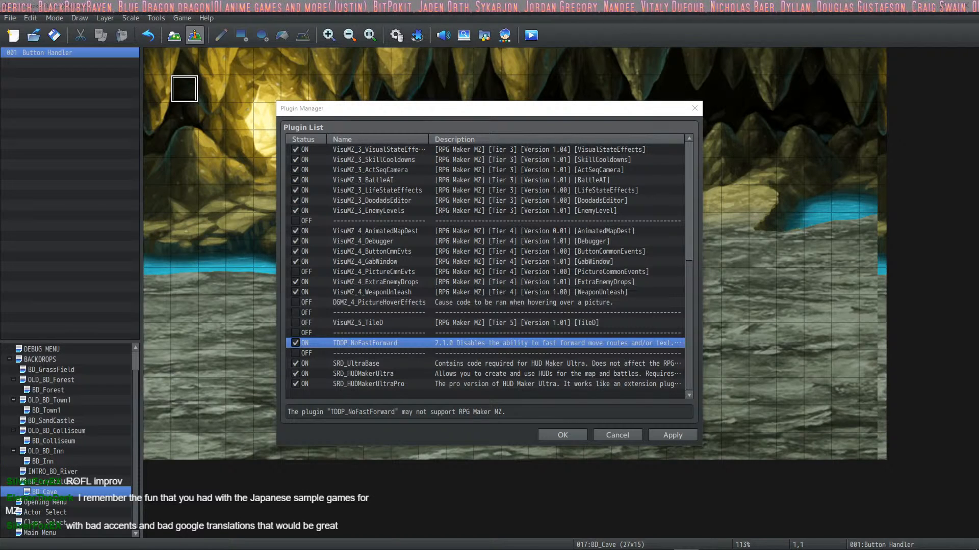
Step: Switch to the web browser, open the Aimi game page from the developer's itch.io profile and read its About section
{"action": "key", "text": "alt+Tab"}
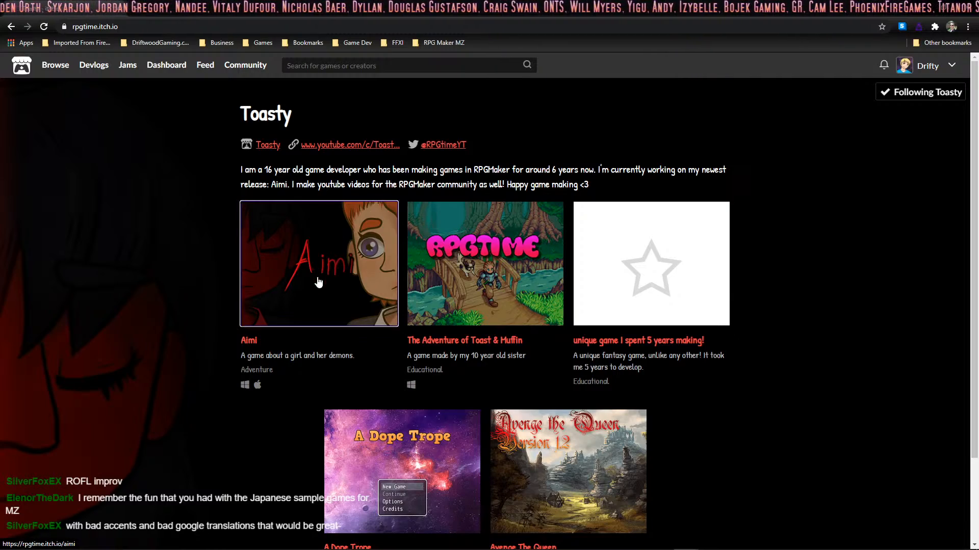
{"action": "left_click", "coordinate": [302, 213]}
{"action": "scroll", "coordinate": [627, 210], "scroll_direction": "down", "scroll_amount": 2}
{"action": "scroll", "coordinate": [627, 210], "scroll_direction": "down", "scroll_amount": 4}
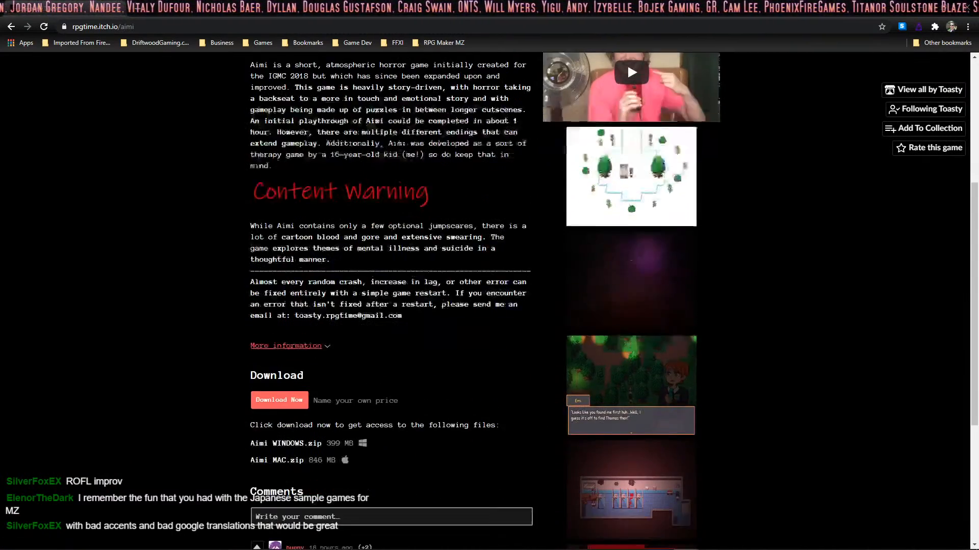
{"action": "scroll", "coordinate": [627, 210], "scroll_direction": "up", "scroll_amount": 6}
{"action": "scroll", "coordinate": [627, 210], "scroll_direction": "down", "scroll_amount": 3}
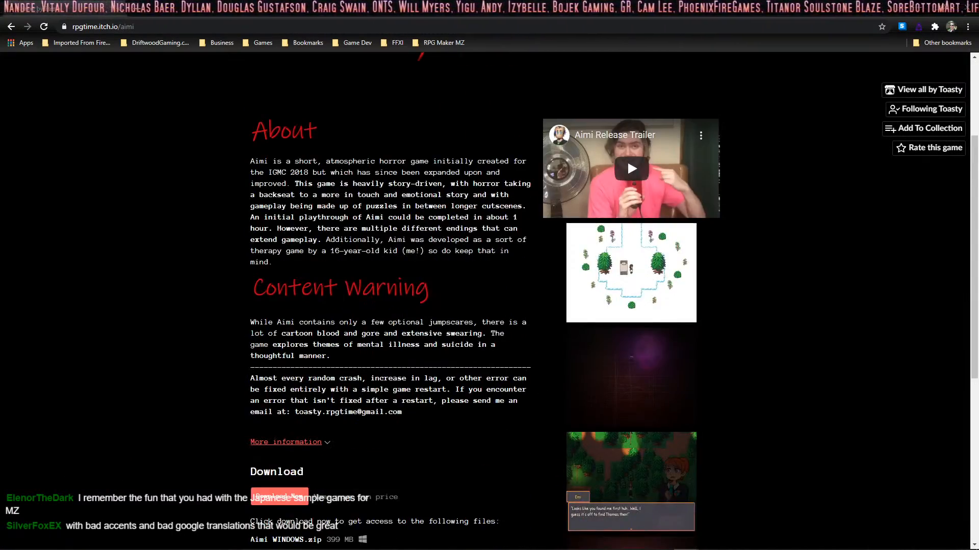
{"action": "scroll", "coordinate": [626, 108], "scroll_direction": "down", "scroll_amount": 1}
{"action": "scroll", "coordinate": [627, 159], "scroll_direction": "up", "scroll_amount": 1}
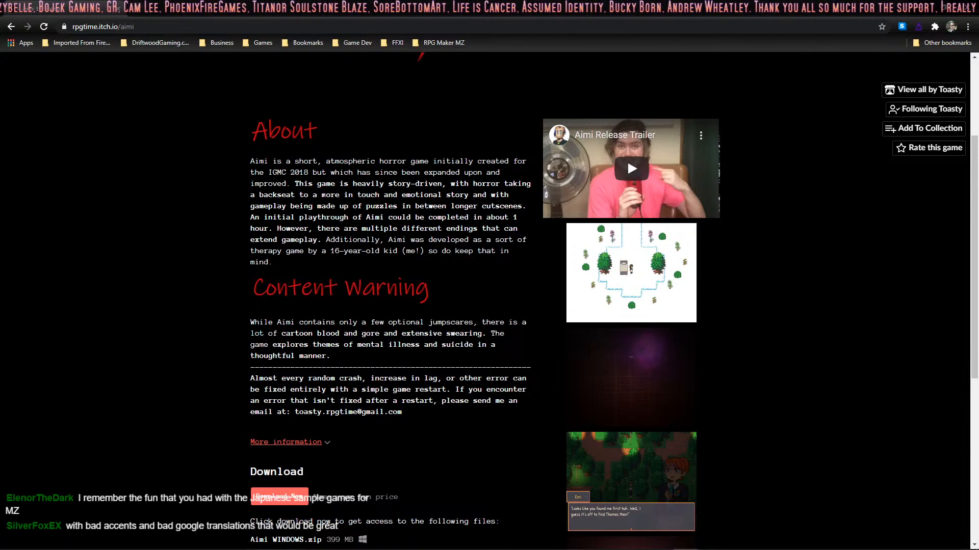
{"action": "scroll", "coordinate": [627, 162], "scroll_direction": "up", "scroll_amount": 3}
{"action": "scroll", "coordinate": [342, 186], "scroll_direction": "down", "scroll_amount": 2}
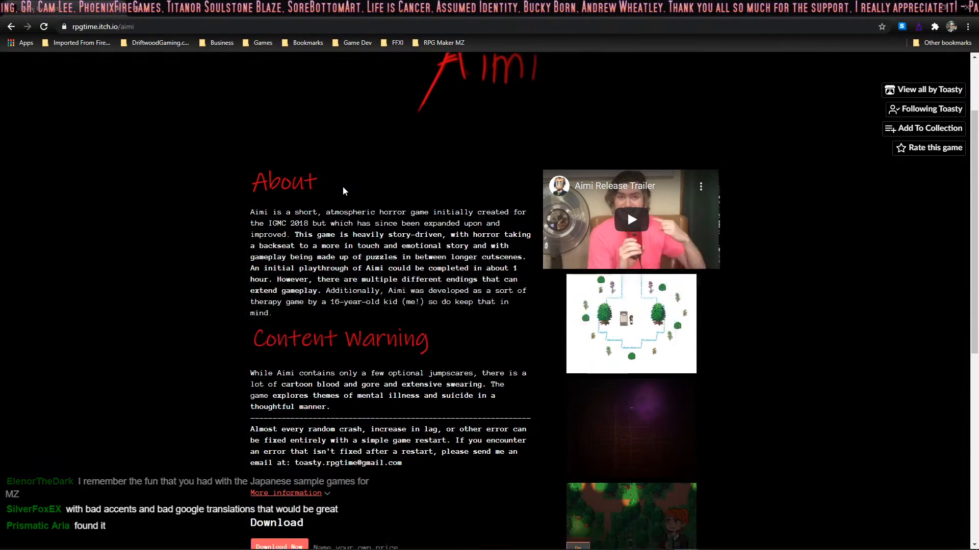
{"action": "scroll", "coordinate": [342, 185], "scroll_direction": "up", "scroll_amount": 2}
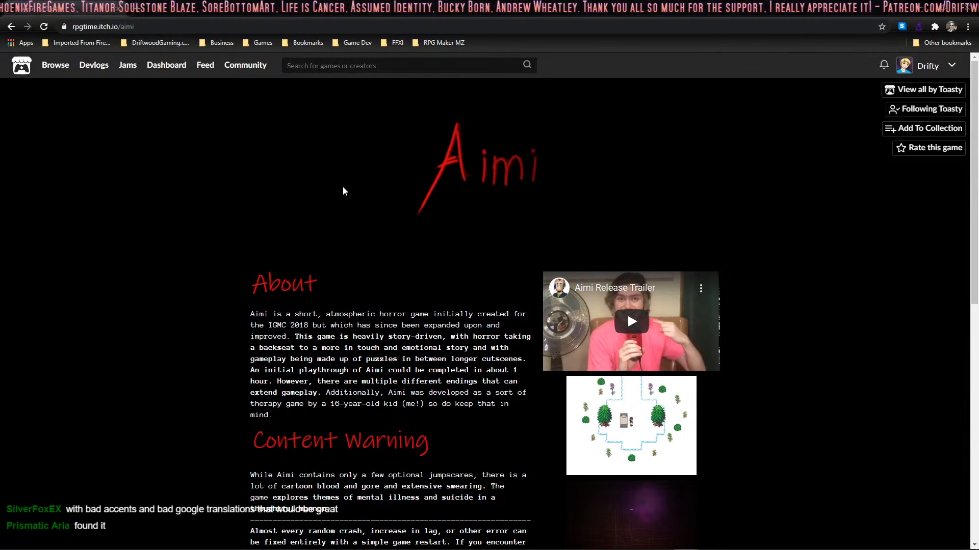
{"action": "scroll", "coordinate": [342, 191], "scroll_direction": "down", "scroll_amount": 3}
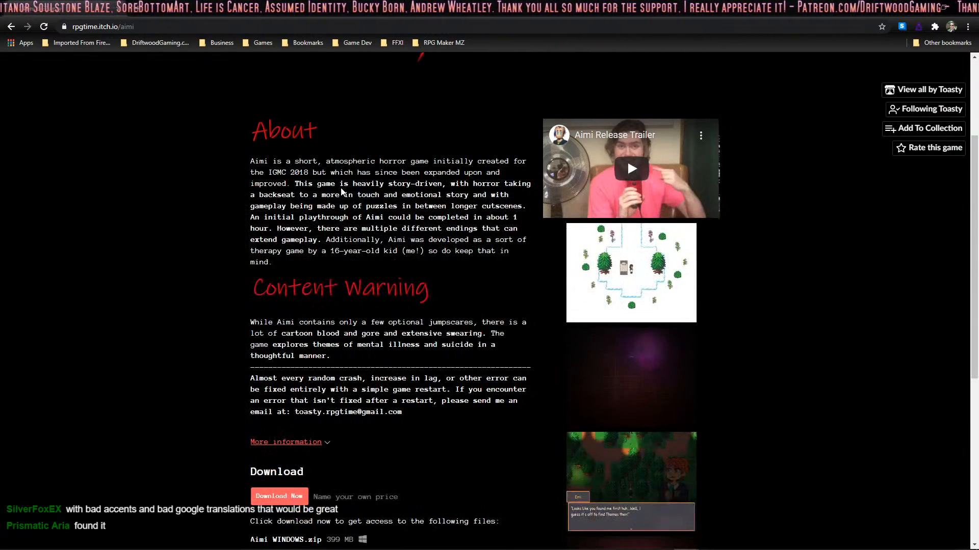
{"action": "scroll", "coordinate": [341, 188], "scroll_direction": "down", "scroll_amount": 2}
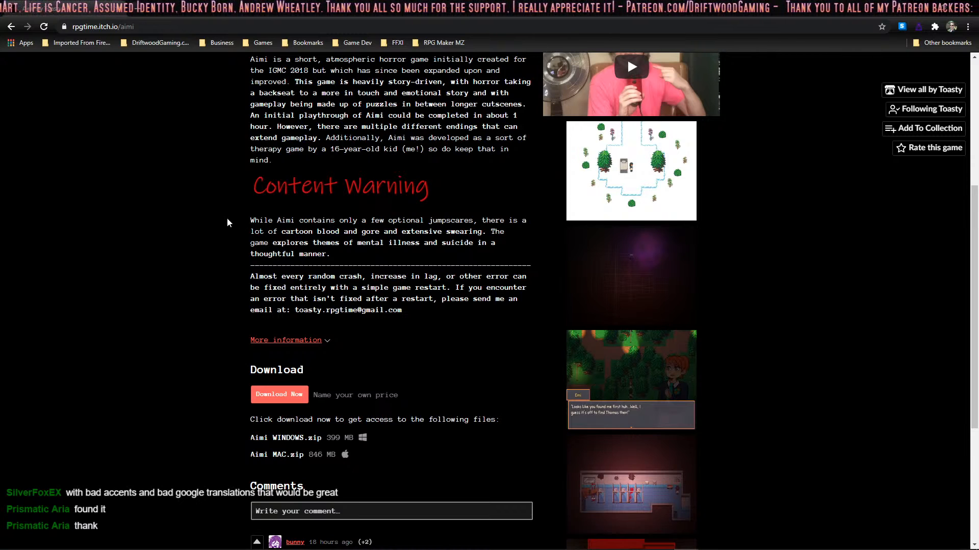
Step: Read the content warning on the Aimi page and look over its downloads, comments and screenshots
{"action": "left_click_drag", "start_coordinate": [248, 221], "coordinate": [406, 227]}
{"action": "left_click", "coordinate": [425, 229]}
{"action": "left_click_drag", "start_coordinate": [317, 222], "coordinate": [448, 243]}
{"action": "left_click", "coordinate": [449, 243]}
{"action": "left_click_drag", "start_coordinate": [260, 221], "coordinate": [363, 232]}
{"action": "left_click", "coordinate": [447, 221]}
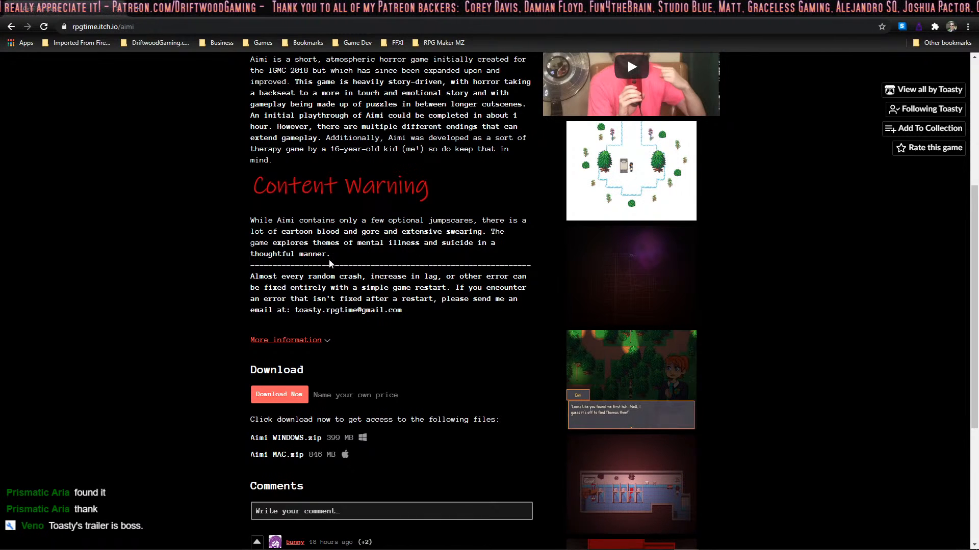
{"action": "scroll", "coordinate": [365, 239], "scroll_direction": "down", "scroll_amount": 2}
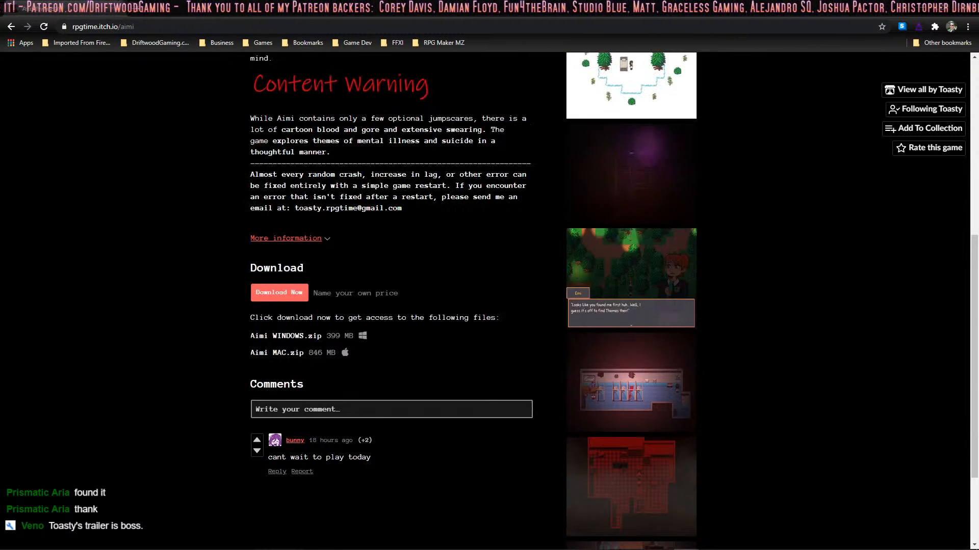
{"action": "scroll", "coordinate": [386, 213], "scroll_direction": "down", "scroll_amount": 3}
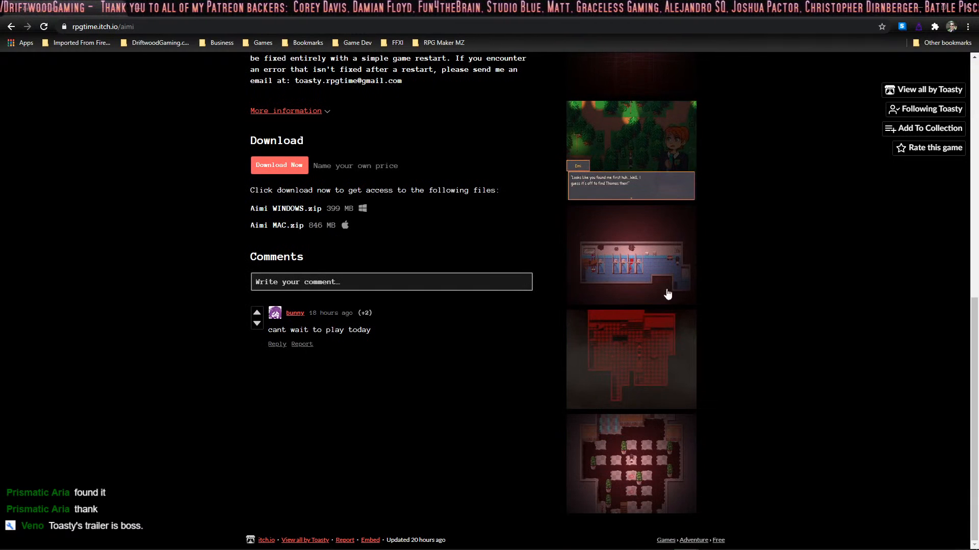
{"action": "scroll", "coordinate": [599, 352], "scroll_direction": "up", "scroll_amount": 2}
{"action": "scroll", "coordinate": [598, 352], "scroll_direction": "down", "scroll_amount": 2}
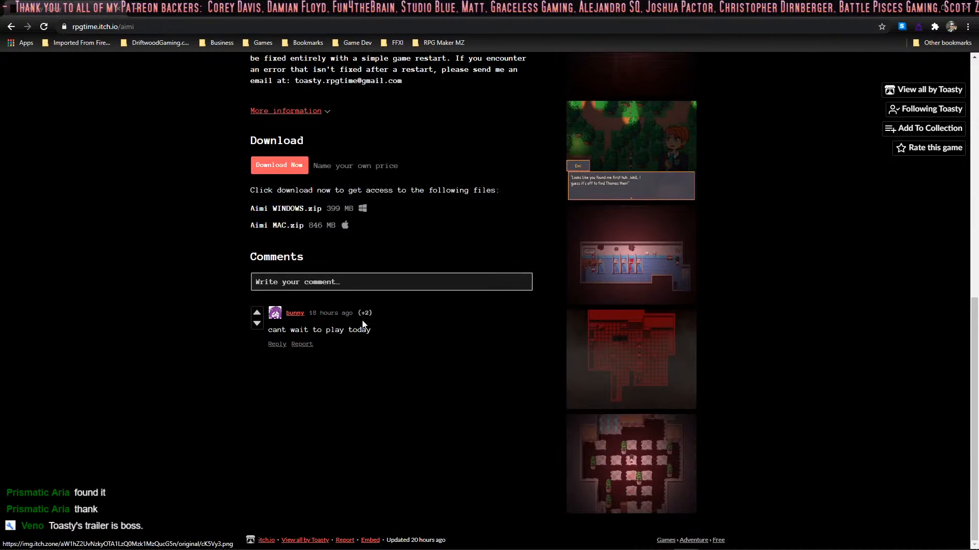
{"action": "scroll", "coordinate": [283, 316], "scroll_direction": "up", "scroll_amount": 10}
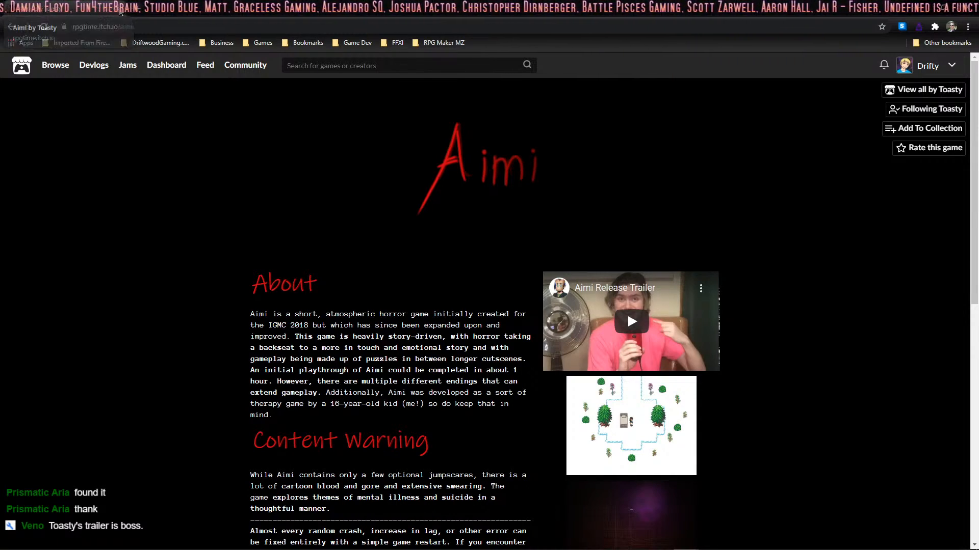
Step: Switch back to RPG Maker MZ, close the Plugin Manager and reopen the database
{"action": "left_click", "coordinate": [120, 9]}
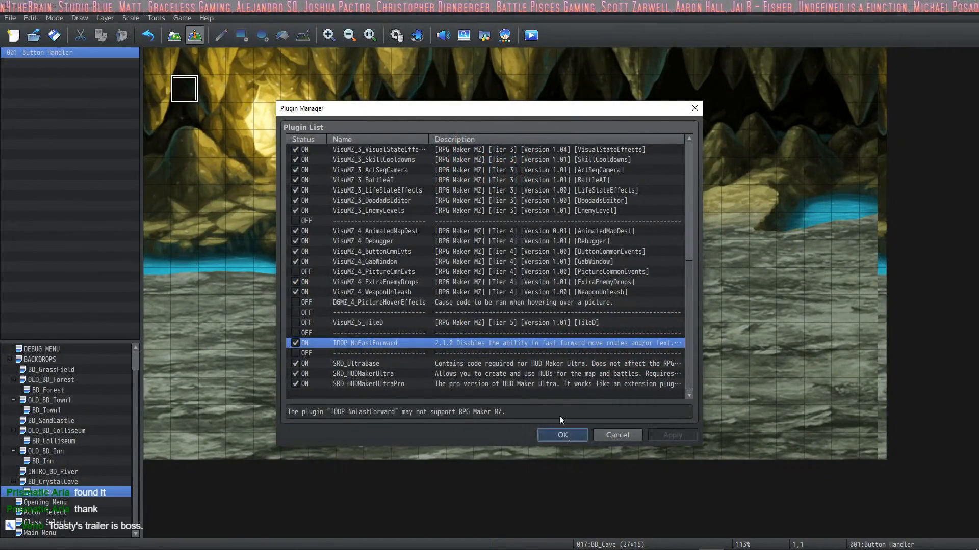
{"action": "left_click", "coordinate": [561, 435]}
{"action": "left_click", "coordinate": [397, 35]}
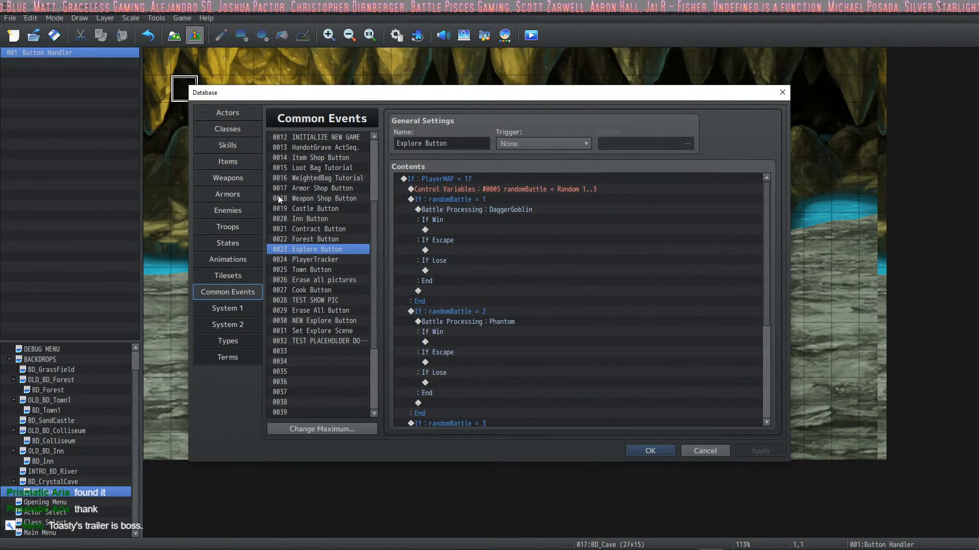
Step: Review the DaggerGoblin battle block in the Explore Button event, comparing its win, escape and lose branches
{"action": "left_click", "coordinate": [503, 209]}
{"action": "left_click", "coordinate": [481, 280]}
{"action": "left_click", "coordinate": [505, 210]}
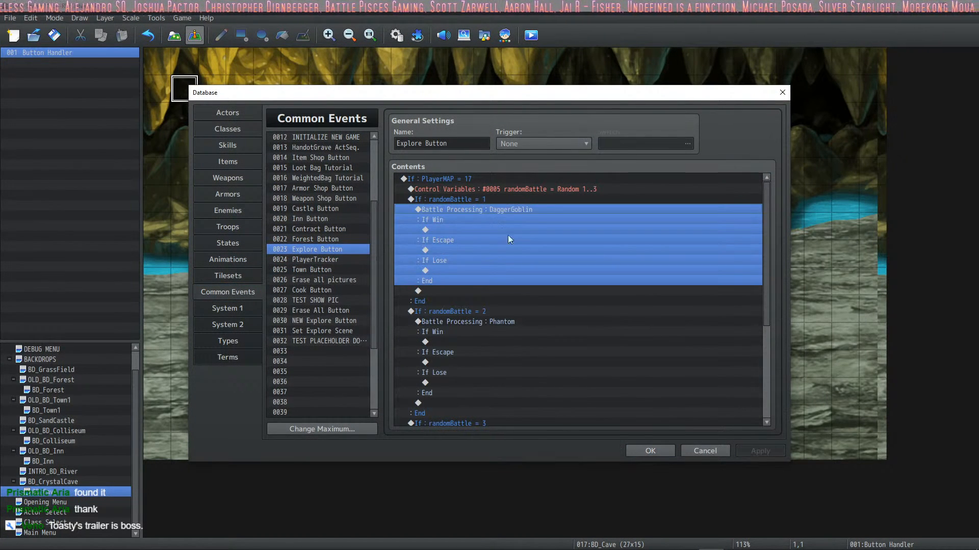
{"action": "scroll", "coordinate": [502, 255], "scroll_direction": "down", "scroll_amount": 4}
{"action": "scroll", "coordinate": [497, 270], "scroll_direction": "up", "scroll_amount": 2}
{"action": "scroll", "coordinate": [498, 267], "scroll_direction": "up", "scroll_amount": 3}
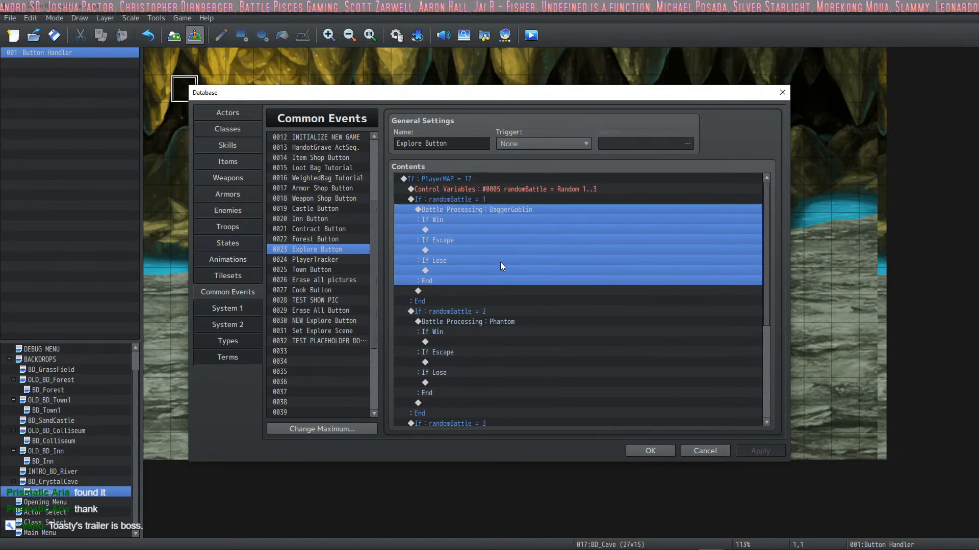
{"action": "left_click", "coordinate": [448, 240]}
{"action": "left_click", "coordinate": [445, 232]}
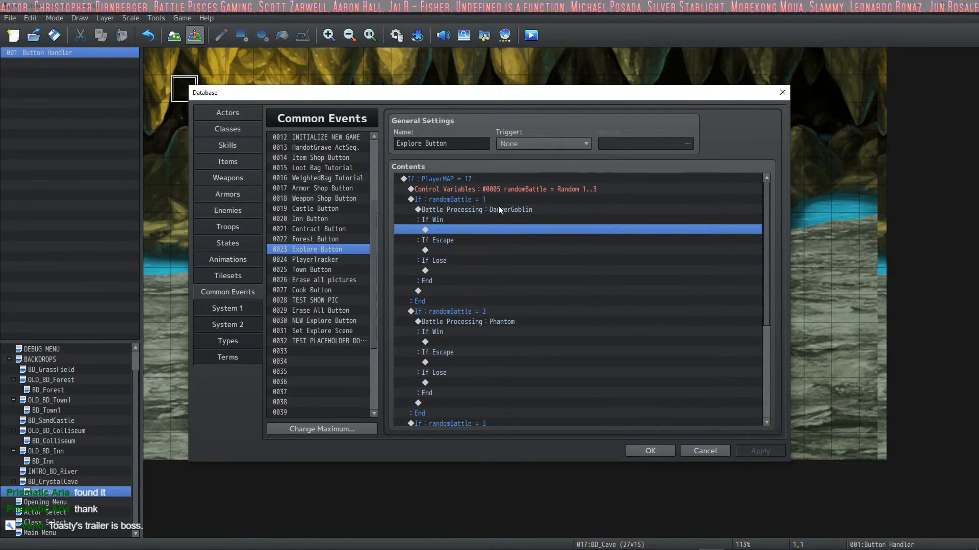
{"action": "scroll", "coordinate": [500, 229], "scroll_direction": "down", "scroll_amount": 3}
{"action": "scroll", "coordinate": [476, 264], "scroll_direction": "up", "scroll_amount": 3}
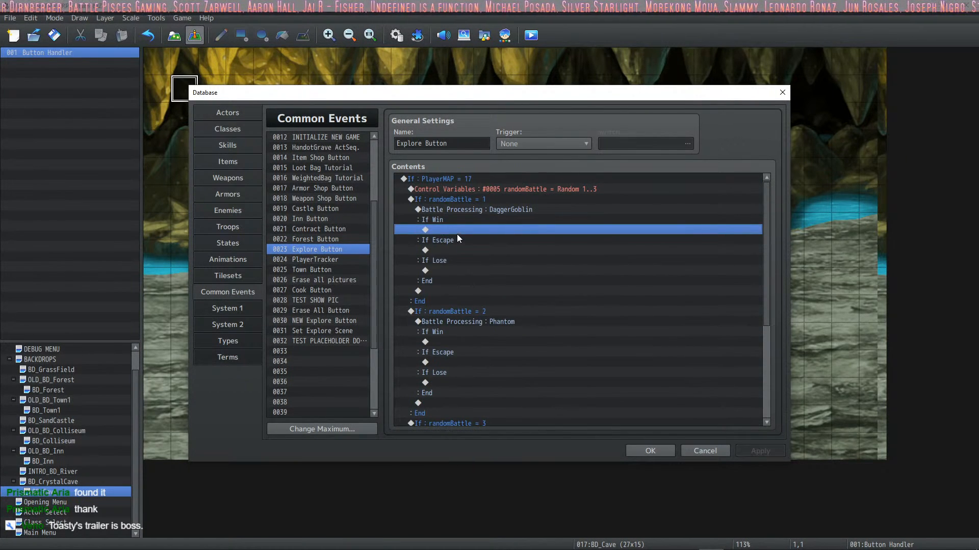
{"action": "left_click", "coordinate": [453, 241]}
{"action": "left_click", "coordinate": [450, 259]}
{"action": "left_click", "coordinate": [460, 229]}
{"action": "left_click", "coordinate": [442, 253]}
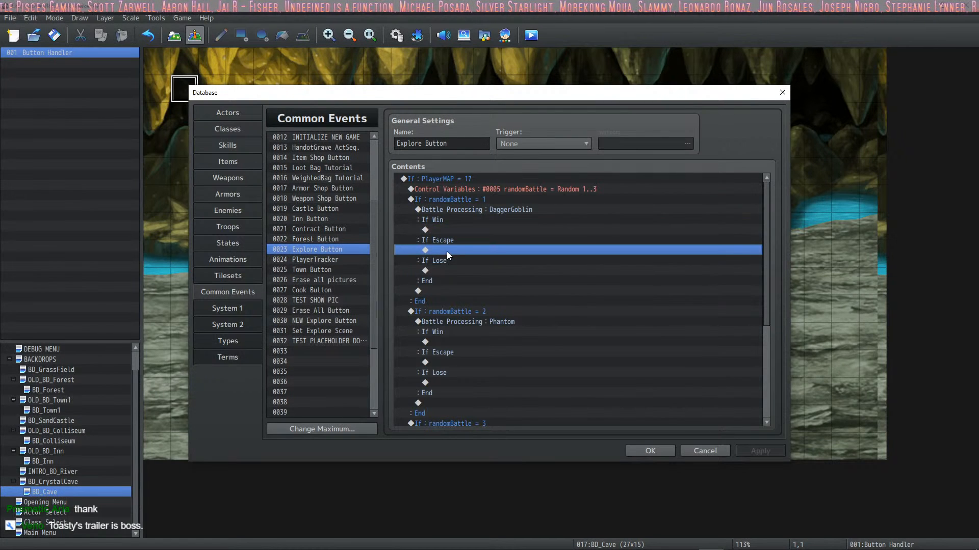
Step: Add a Transfer Player command to BD_Inn (12,11) in the If Lose branch of the DaggerGoblin battle
{"action": "scroll", "coordinate": [446, 252], "scroll_direction": "down", "scroll_amount": 1}
{"action": "right_click", "coordinate": [449, 250]}
{"action": "left_click", "coordinate": [460, 259]}
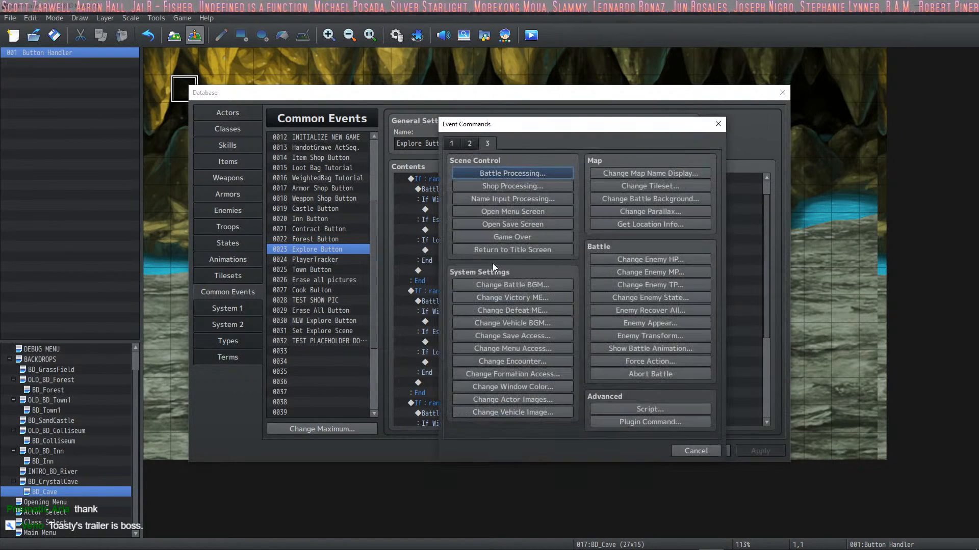
{"action": "left_click", "coordinate": [469, 143]}
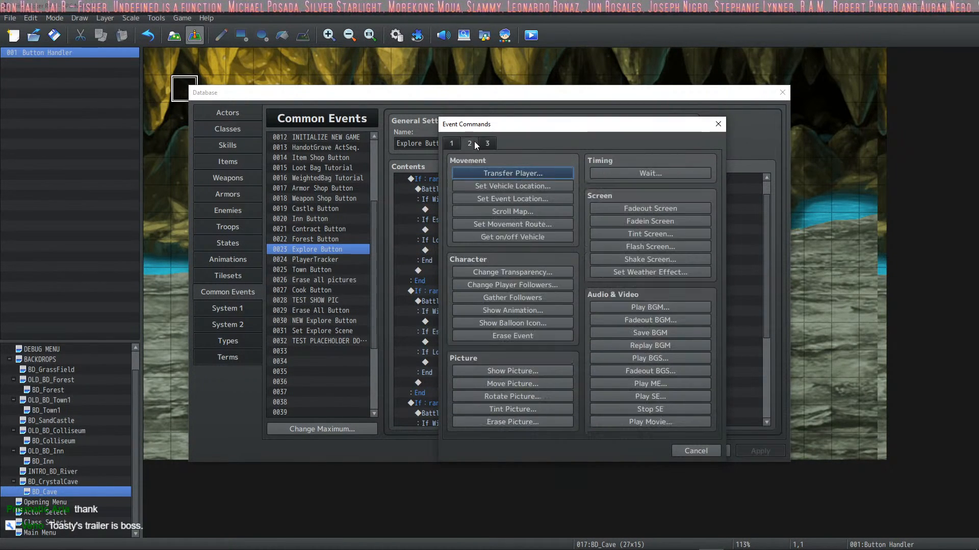
{"action": "left_click", "coordinate": [502, 173]}
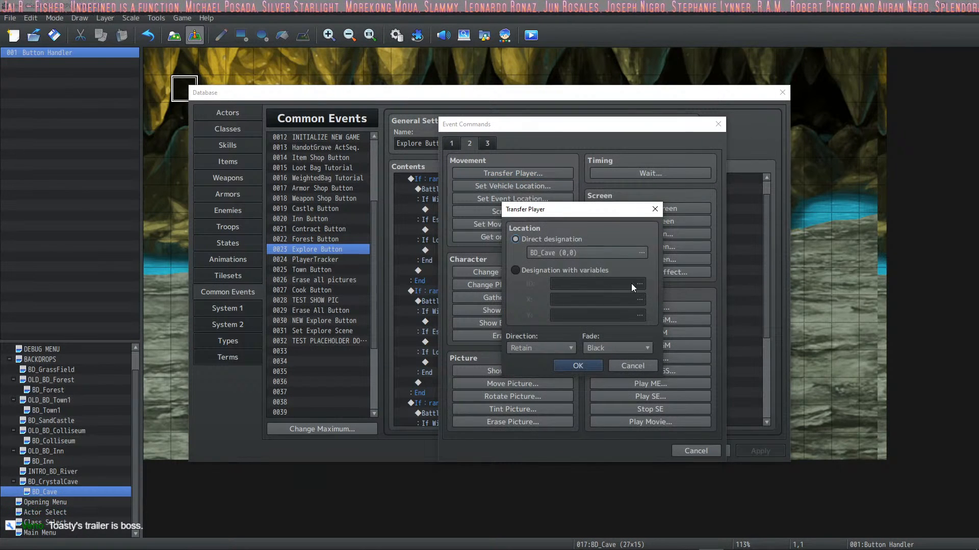
{"action": "left_click", "coordinate": [641, 255]}
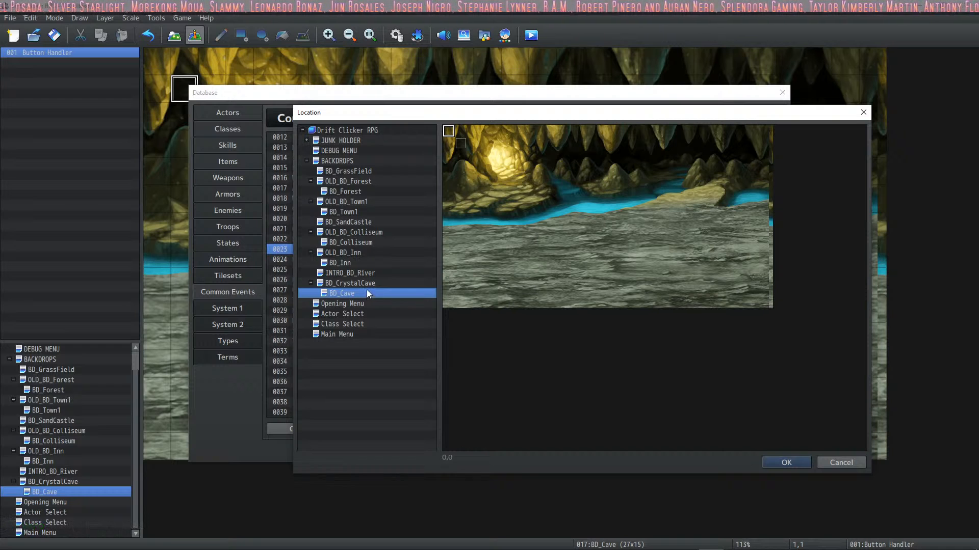
{"action": "left_click", "coordinate": [356, 211]}
{"action": "left_click", "coordinate": [361, 252]}
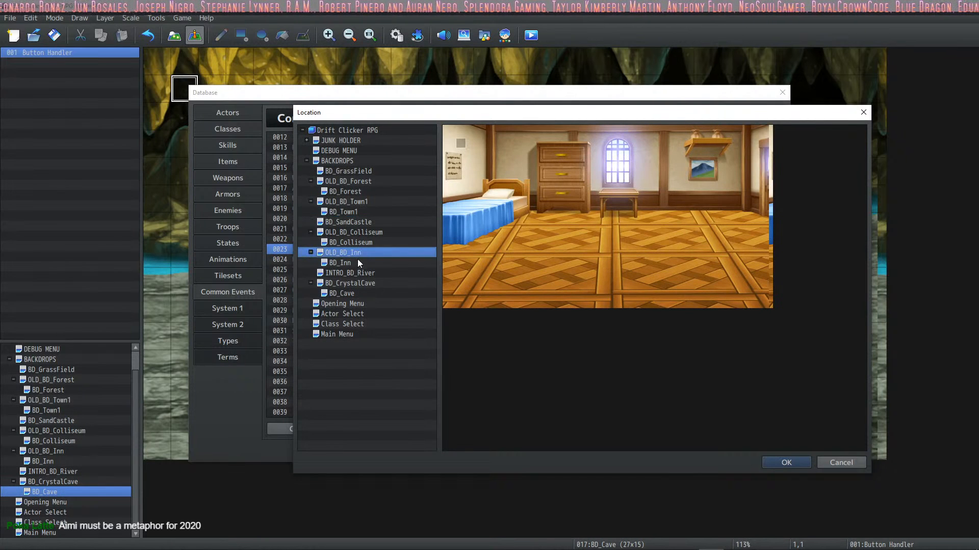
{"action": "left_click", "coordinate": [358, 263]}
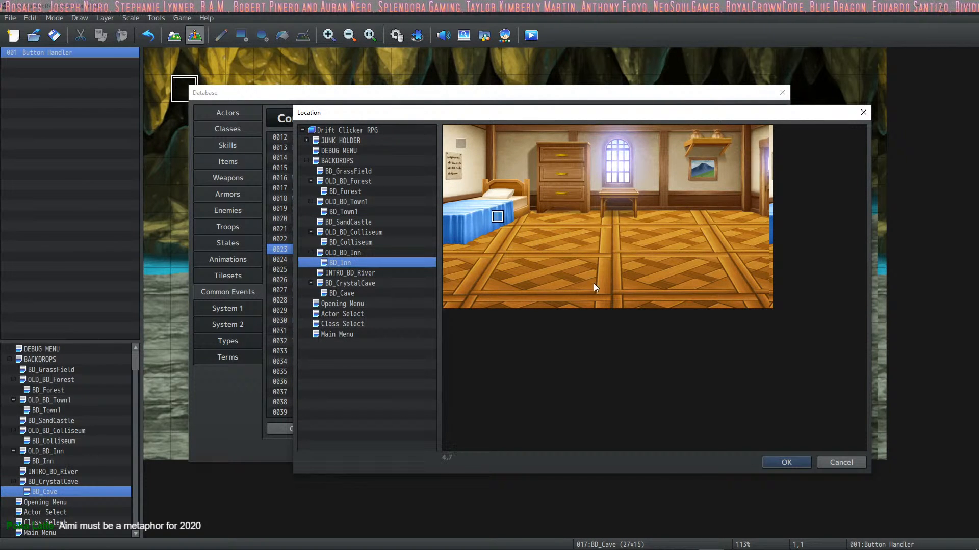
{"action": "left_click", "coordinate": [794, 463]}
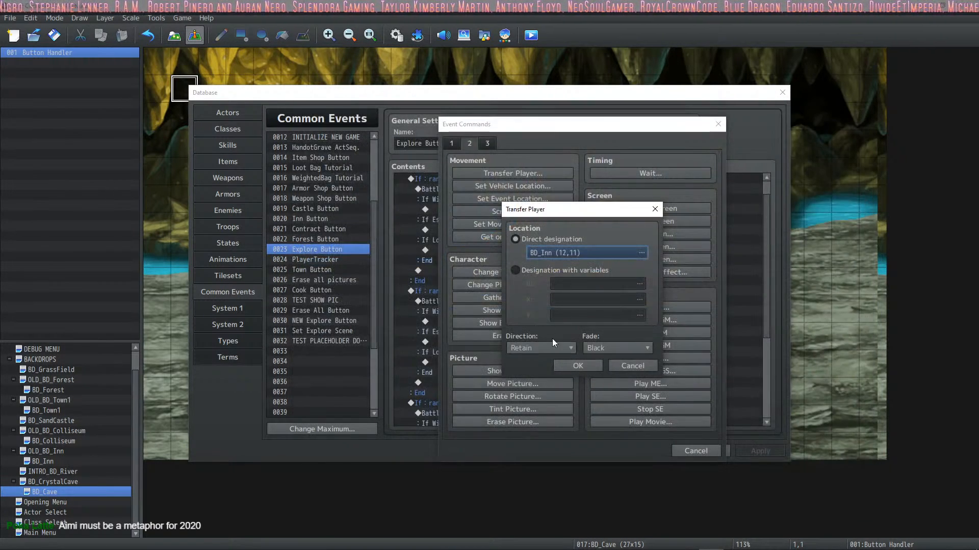
{"action": "left_click", "coordinate": [577, 365]}
Step: Copy the BD_Inn transfer into the If Lose branches of the Phantom and DeathWorm battles and apply the changes
{"action": "left_click", "coordinate": [497, 249]}
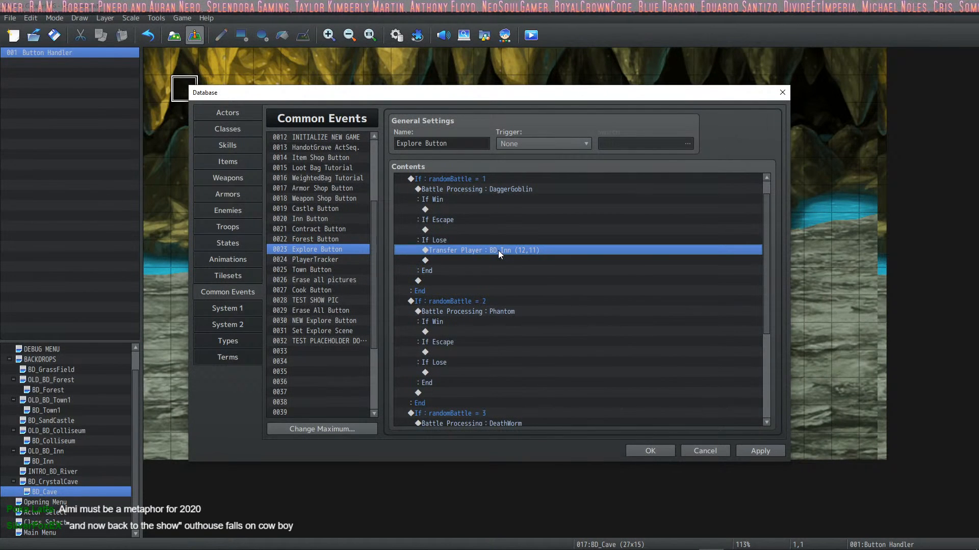
{"action": "scroll", "coordinate": [496, 256], "scroll_direction": "down", "scroll_amount": 1}
{"action": "left_click", "coordinate": [445, 355]}
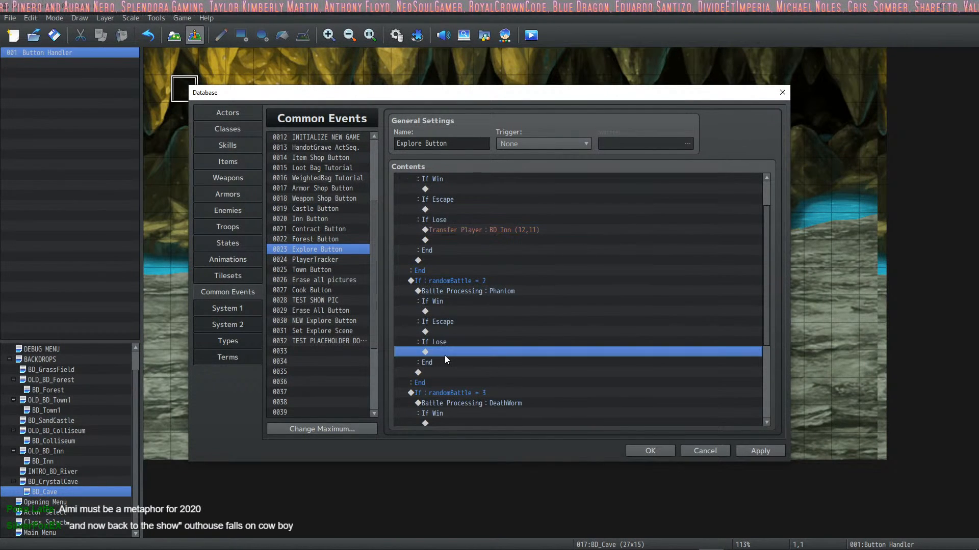
{"action": "key", "text": "ctrl+v"}
{"action": "scroll", "coordinate": [469, 371], "scroll_direction": "down", "scroll_amount": 3}
{"action": "left_click", "coordinate": [498, 382]}
{"action": "key", "text": "ctrl+v"}
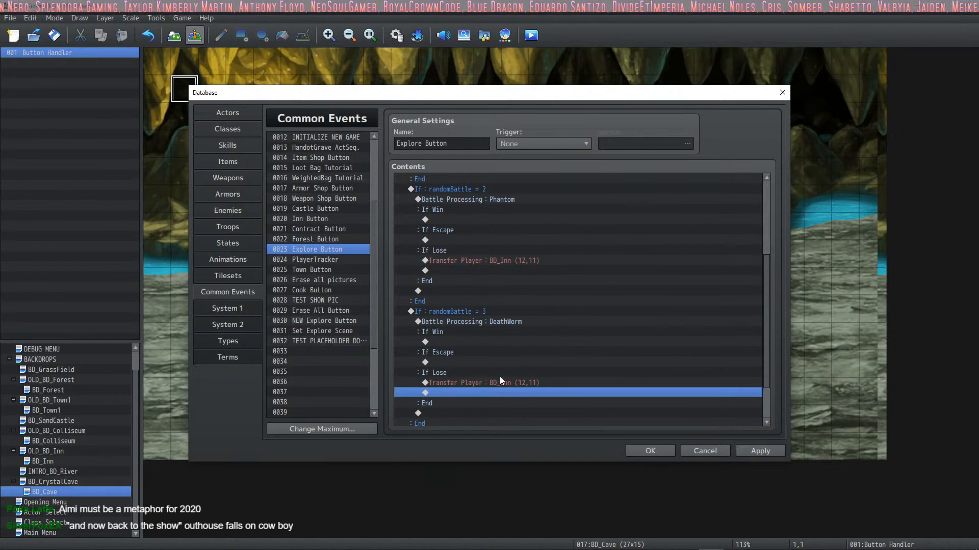
{"action": "scroll", "coordinate": [629, 328], "scroll_direction": "down", "scroll_amount": 2}
{"action": "left_click", "coordinate": [764, 450]}
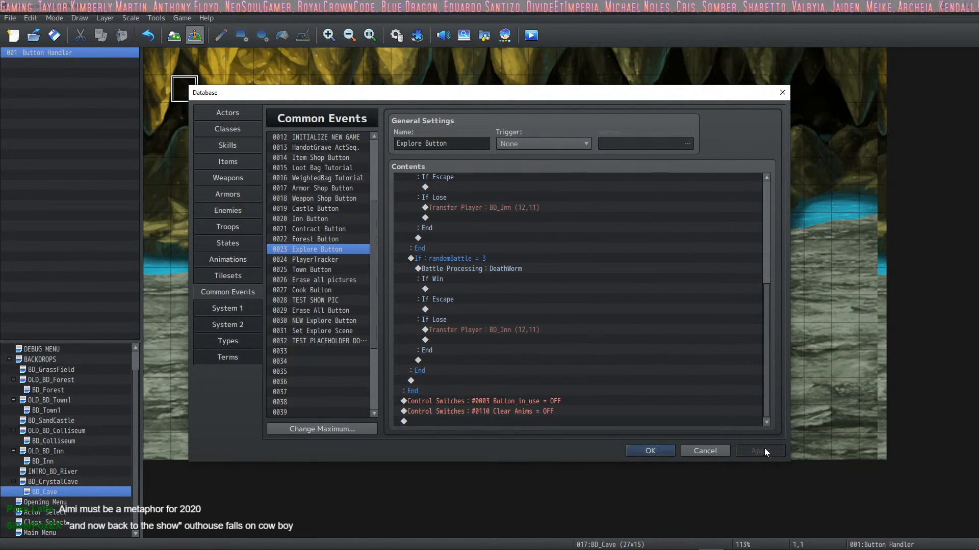
Step: Duplicate the entire PlayerMAP = 17 conditional block directly before the Button_in_use switch command at the event's end
{"action": "left_click", "coordinate": [552, 404]}
{"action": "left_click", "coordinate": [545, 413]}
{"action": "scroll", "coordinate": [561, 391], "scroll_direction": "up", "scroll_amount": 4}
{"action": "scroll", "coordinate": [558, 390], "scroll_direction": "down", "scroll_amount": 2}
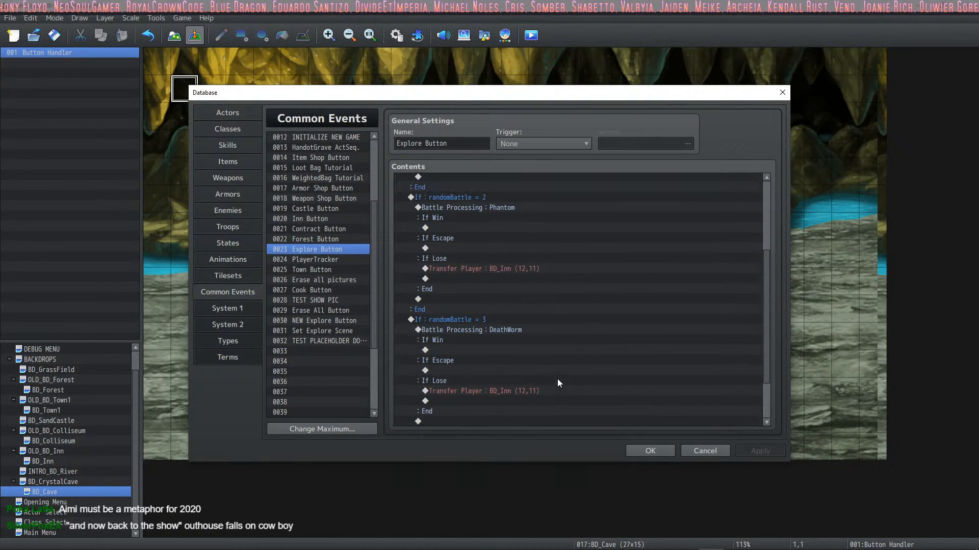
{"action": "scroll", "coordinate": [559, 371], "scroll_direction": "up", "scroll_amount": 4}
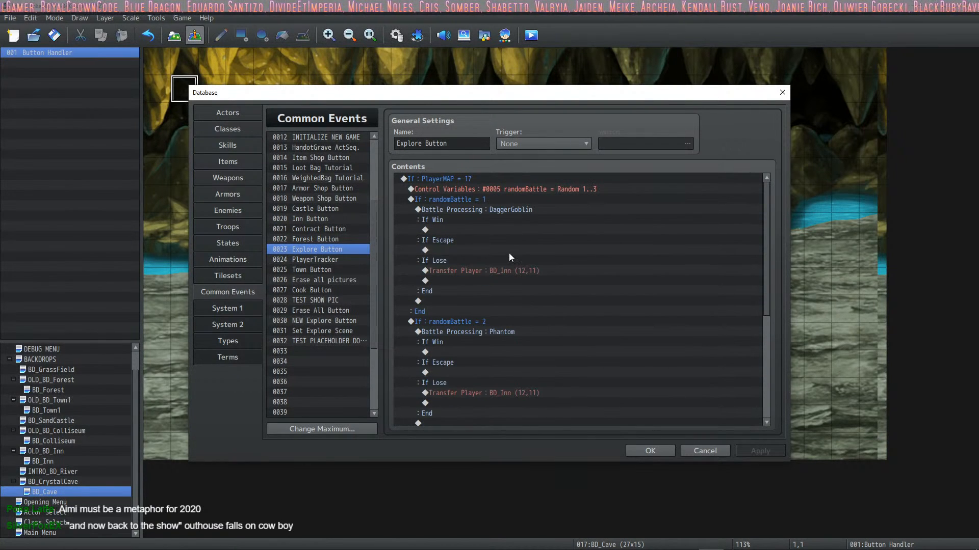
{"action": "left_click", "coordinate": [466, 179]}
{"action": "scroll", "coordinate": [477, 191], "scroll_direction": "down", "scroll_amount": 4}
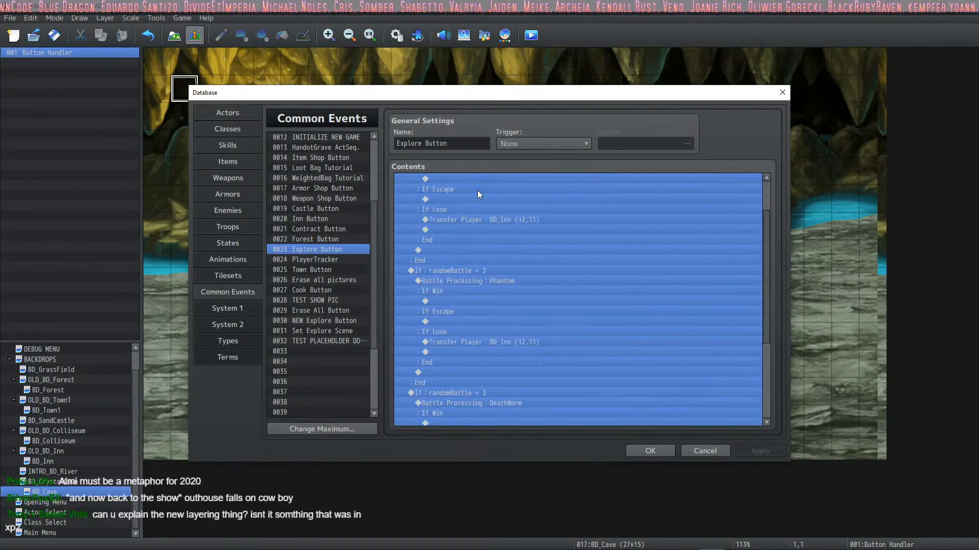
{"action": "scroll", "coordinate": [489, 231], "scroll_direction": "down", "scroll_amount": 3}
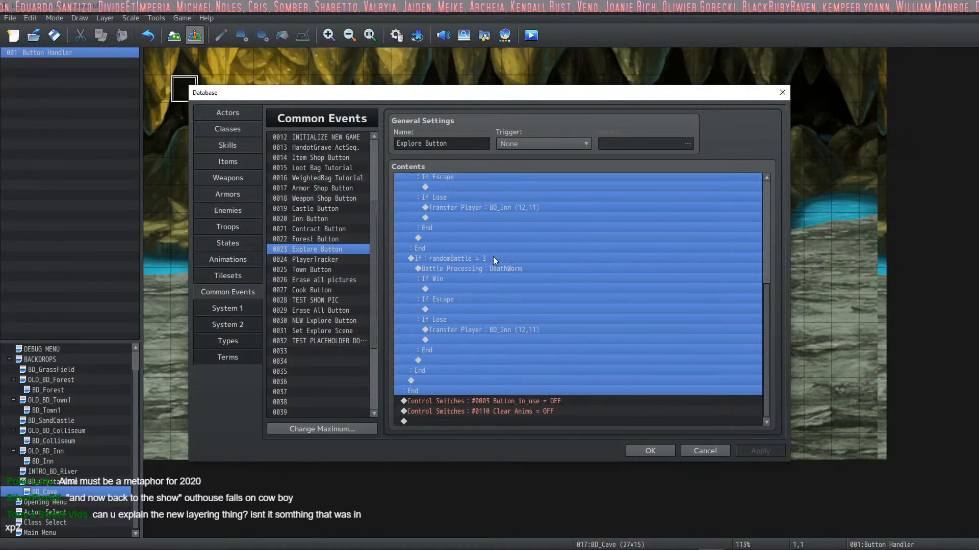
{"action": "key", "text": "ctrl+c"}
{"action": "left_click", "coordinate": [459, 400]}
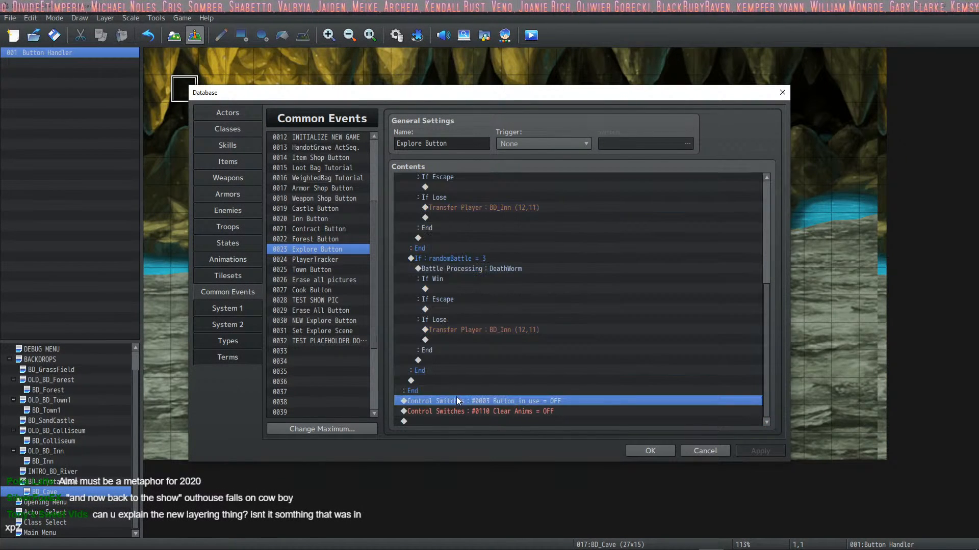
{"action": "key", "text": "ctrl+v"}
Step: Insert the comment "Crystal Cave" above the first PlayerMAP = 17 block
{"action": "scroll", "coordinate": [471, 250], "scroll_direction": "up", "scroll_amount": 10}
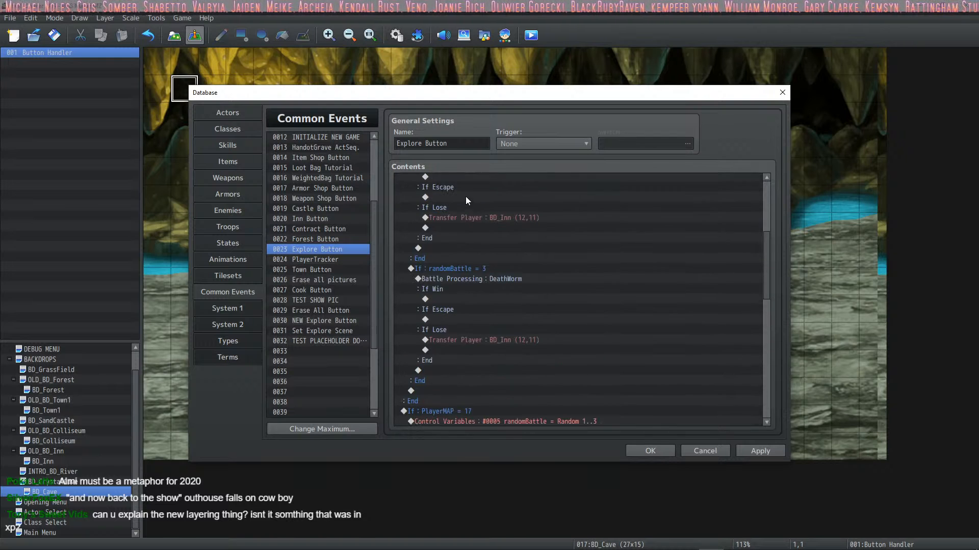
{"action": "scroll", "coordinate": [463, 194], "scroll_direction": "up", "scroll_amount": 1}
{"action": "right_click", "coordinate": [462, 177]}
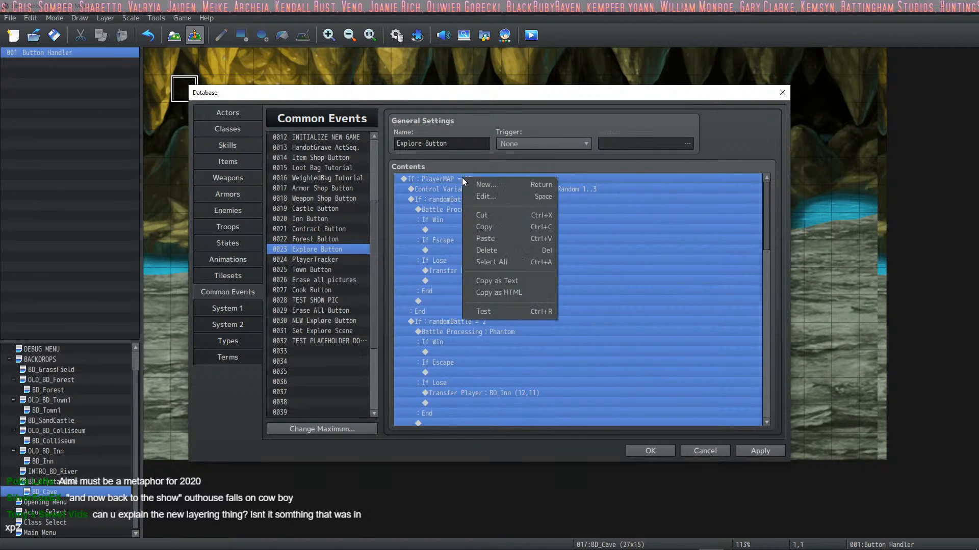
{"action": "left_click", "coordinate": [488, 190]}
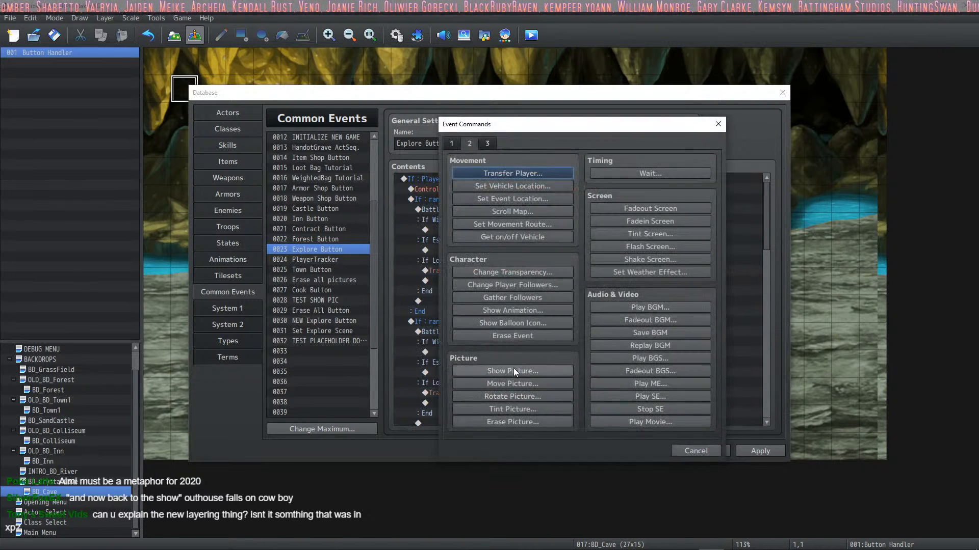
{"action": "left_click", "coordinate": [457, 145]}
{"action": "left_click", "coordinate": [511, 423]}
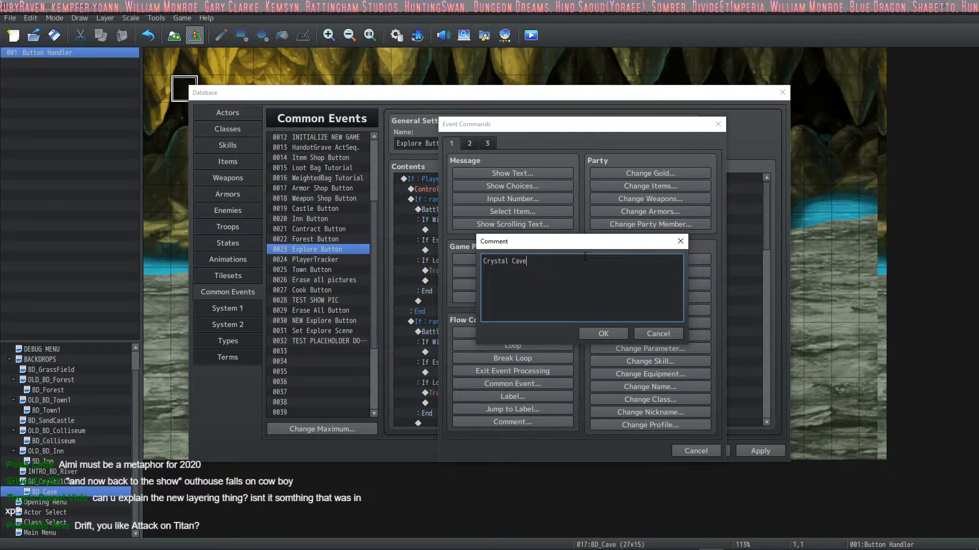
{"action": "left_click", "coordinate": [603, 334]}
Step: Copy the Crystal Cave comment above the second PlayerMAP = 17 block, then save and close the database
{"action": "left_click", "coordinate": [461, 177]}
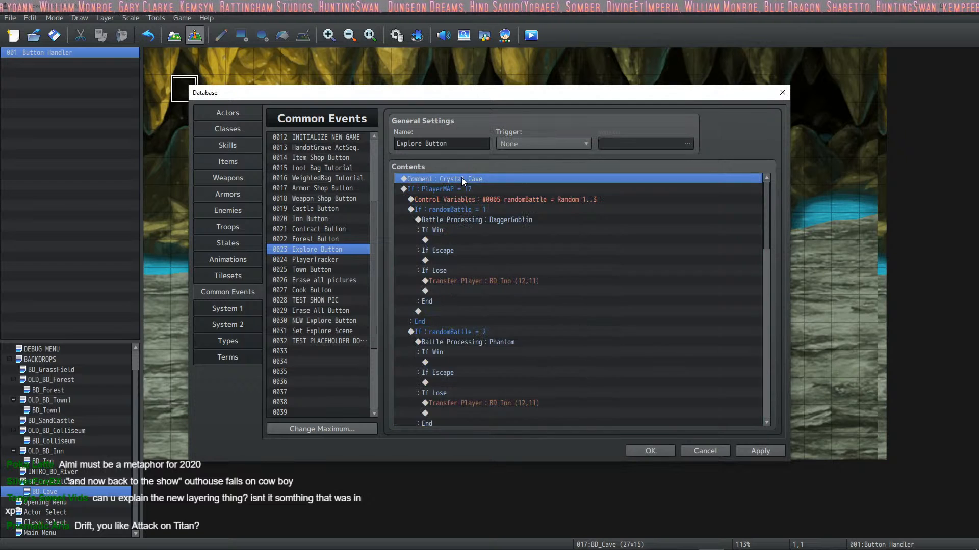
{"action": "scroll", "coordinate": [480, 189], "scroll_direction": "down", "scroll_amount": 1}
{"action": "scroll", "coordinate": [481, 204], "scroll_direction": "down", "scroll_amount": 12}
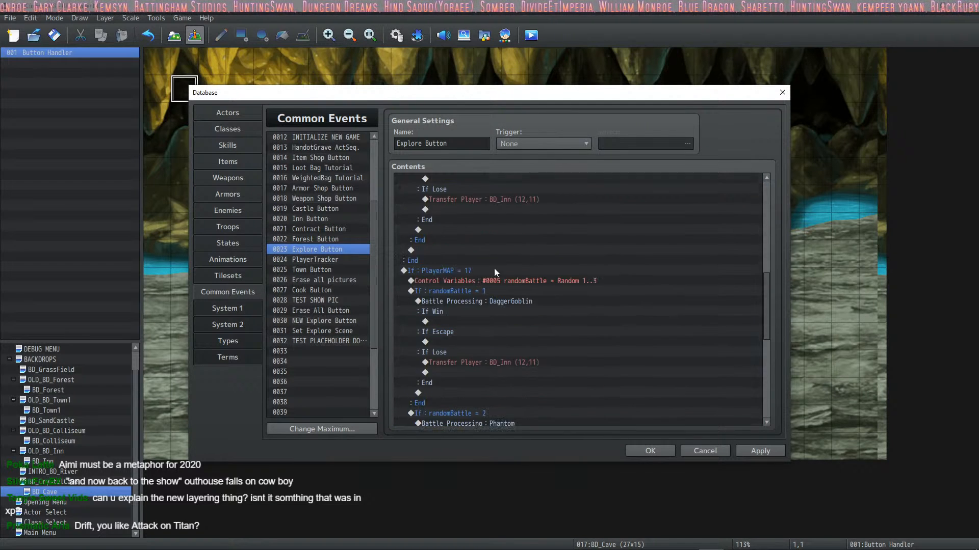
{"action": "scroll", "coordinate": [463, 386], "scroll_direction": "down", "scroll_amount": 7}
{"action": "scroll", "coordinate": [466, 369], "scroll_direction": "up", "scroll_amount": 6}
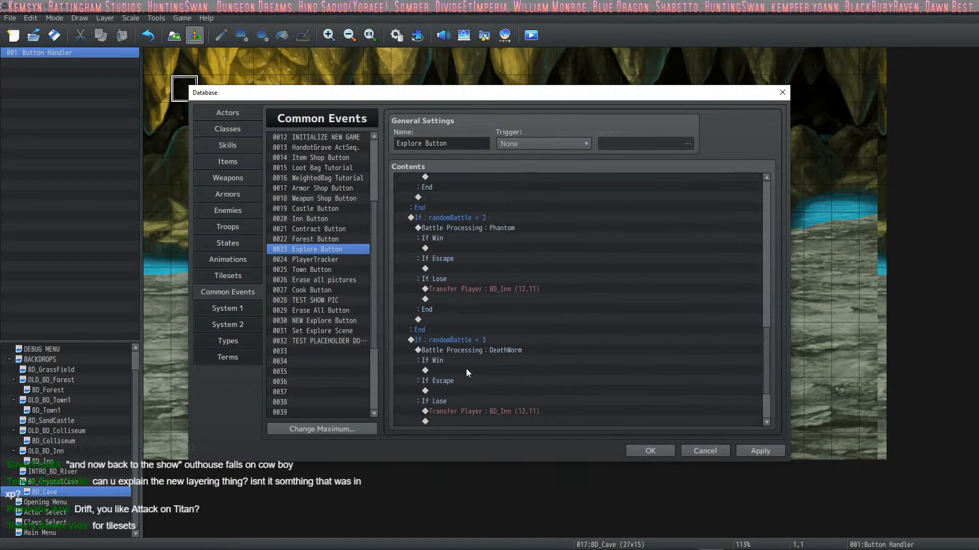
{"action": "scroll", "coordinate": [467, 347], "scroll_direction": "up", "scroll_amount": 4}
{"action": "left_click", "coordinate": [453, 301]}
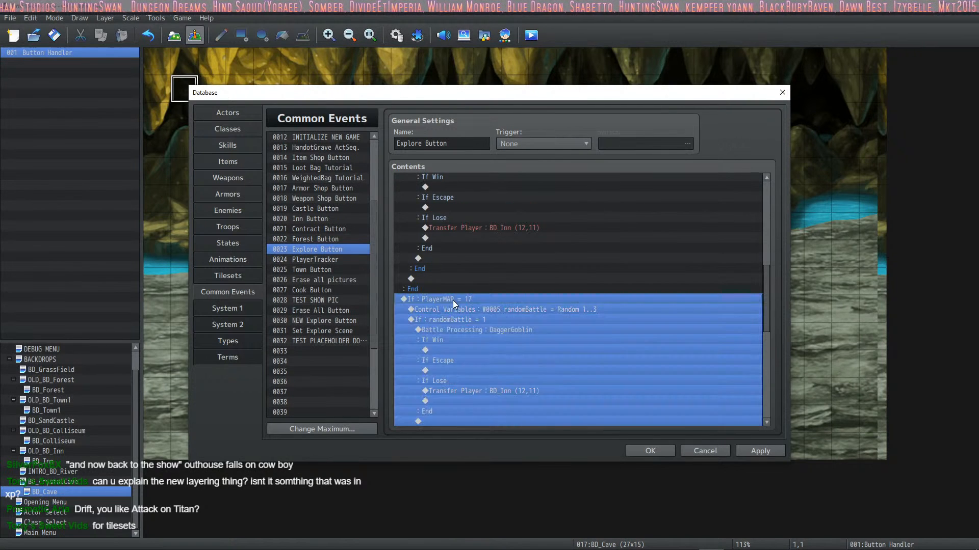
{"action": "key", "text": "ctrl+v"}
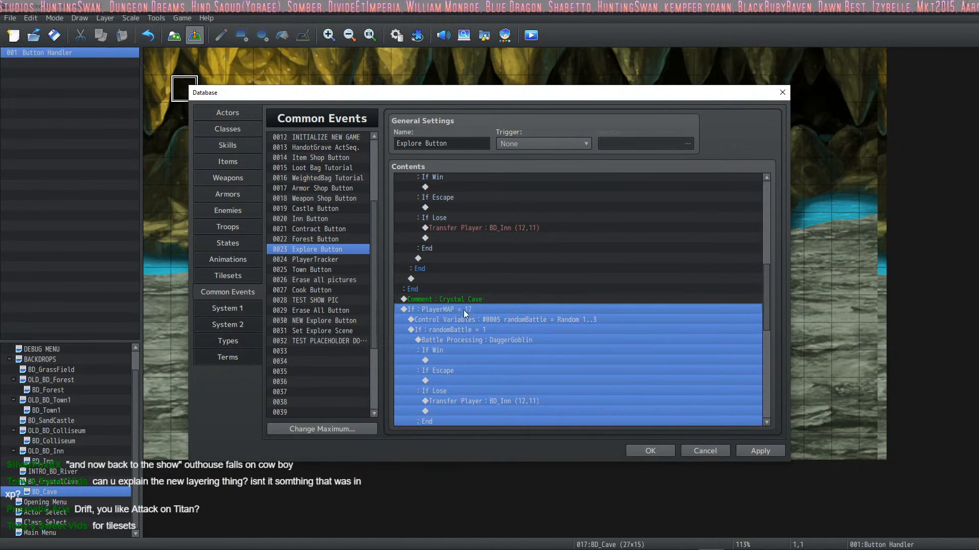
{"action": "left_click", "coordinate": [754, 454]}
{"action": "left_click", "coordinate": [663, 451]}
Step: Compare the BD_CrystalCave and BD_Cave maps and their IDs, and check the commands in BD_Cave's Button Handler event
{"action": "left_click", "coordinate": [66, 482]}
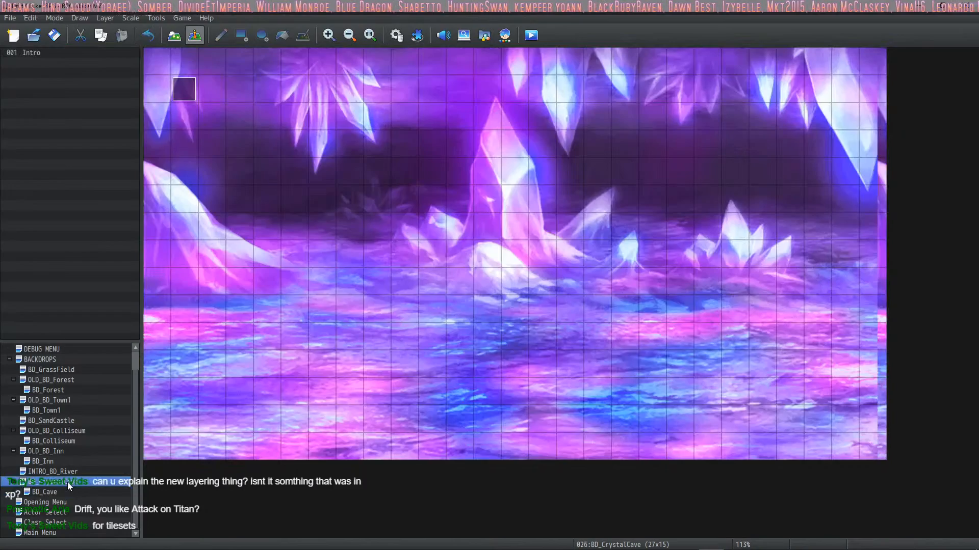
{"action": "left_click", "coordinate": [47, 492]}
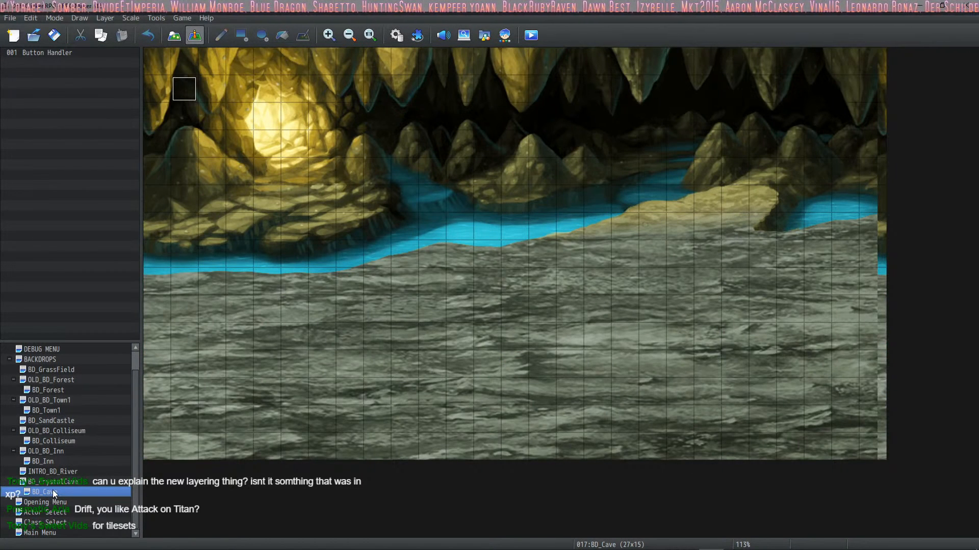
{"action": "left_click", "coordinate": [59, 483]}
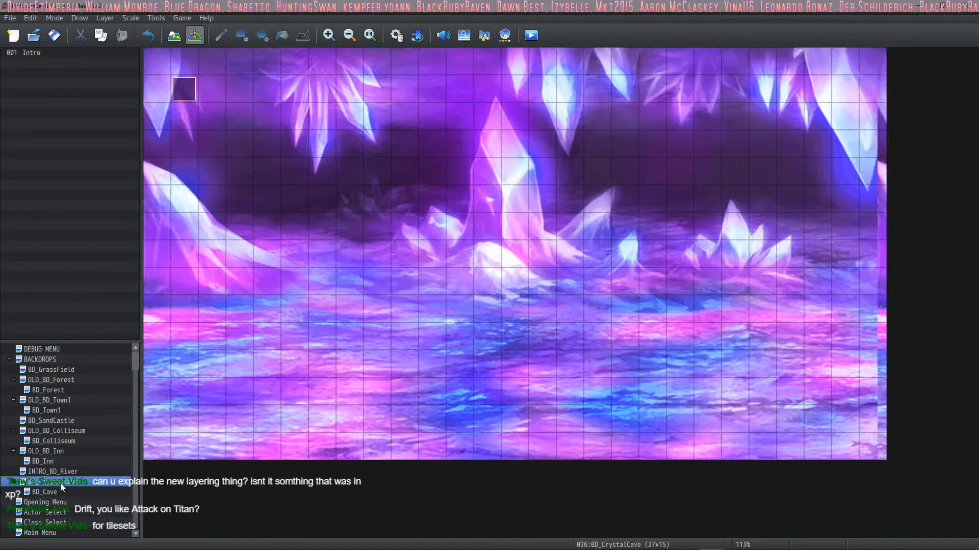
{"action": "left_click", "coordinate": [59, 492]}
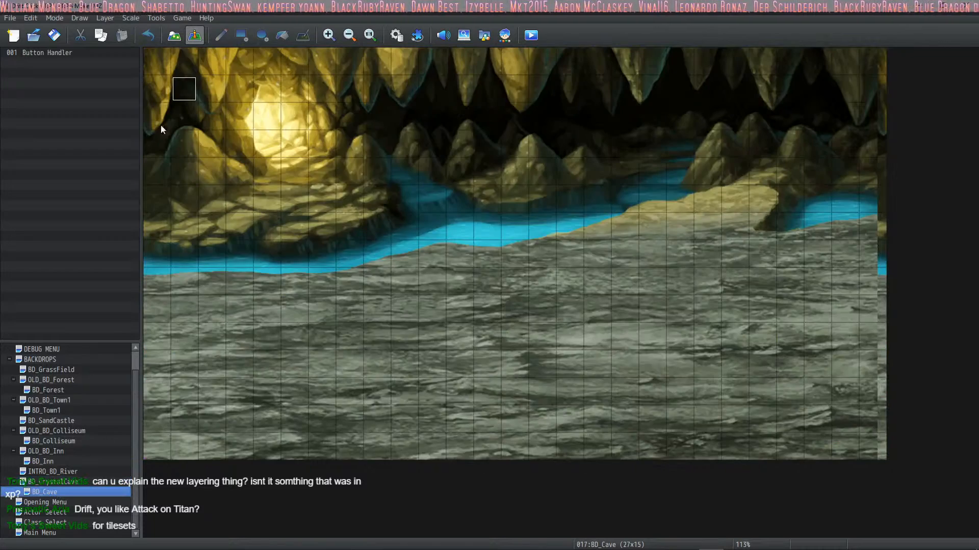
{"action": "double_click", "coordinate": [184, 88]}
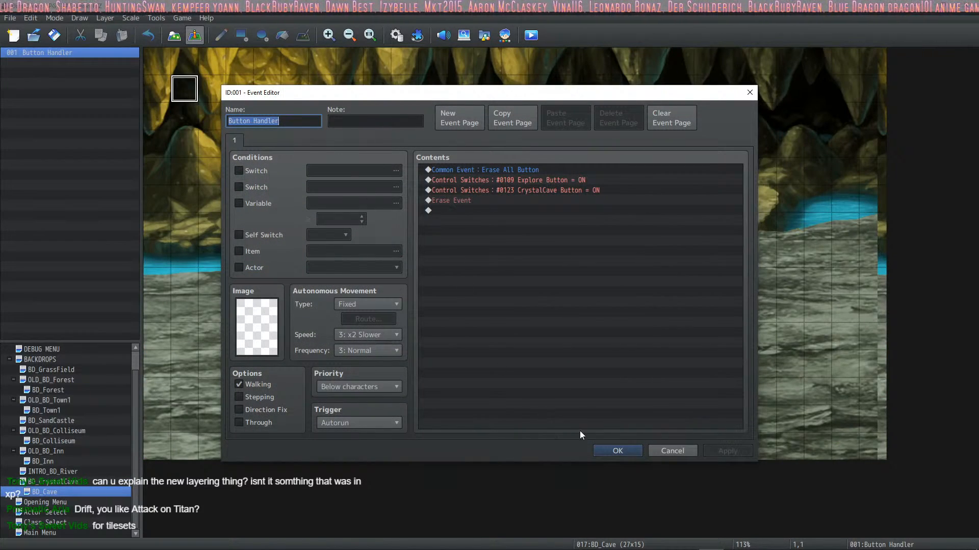
{"action": "left_click", "coordinate": [615, 451]}
Step: Change the first PlayerMAP condition in the Explore Button common event to PlayerMAP = 26
{"action": "left_click", "coordinate": [396, 36]}
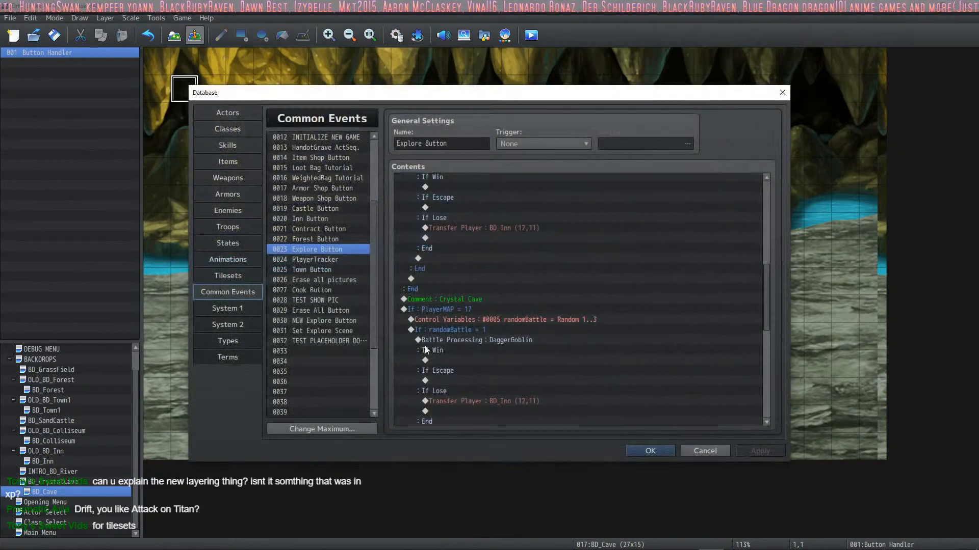
{"action": "left_click", "coordinate": [458, 307]}
{"action": "scroll", "coordinate": [460, 249], "scroll_direction": "up", "scroll_amount": 8}
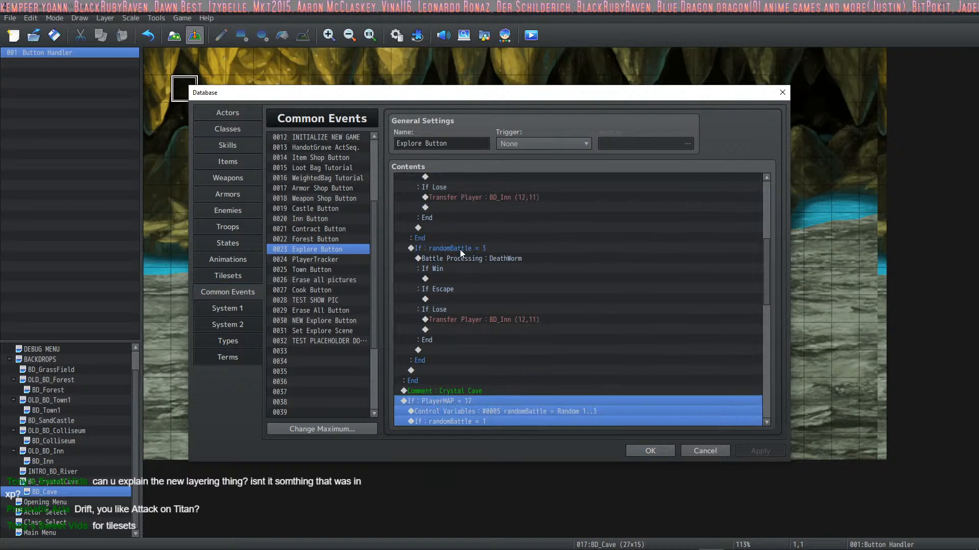
{"action": "scroll", "coordinate": [470, 232], "scroll_direction": "up", "scroll_amount": 2}
{"action": "left_click", "coordinate": [466, 191]}
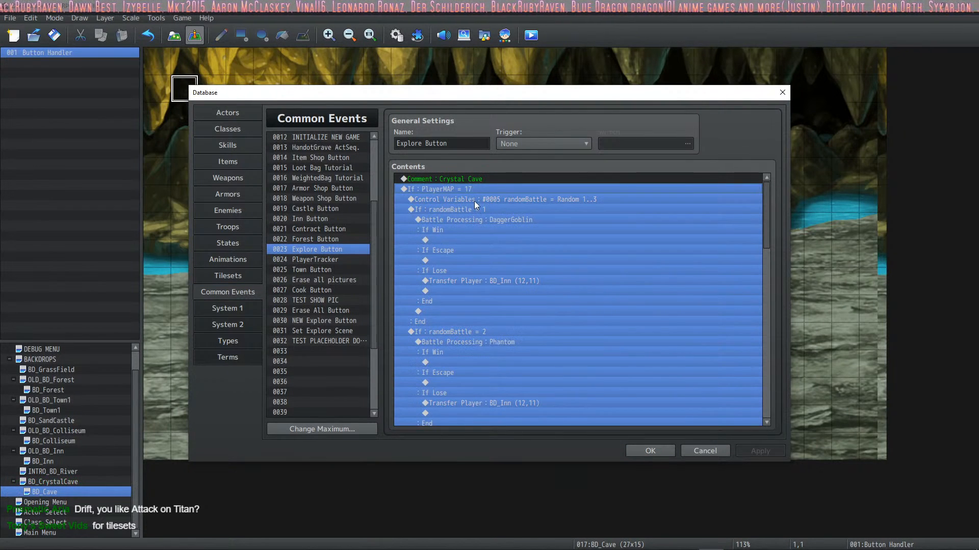
{"action": "right_click", "coordinate": [464, 190]}
{"action": "left_click", "coordinate": [482, 209]}
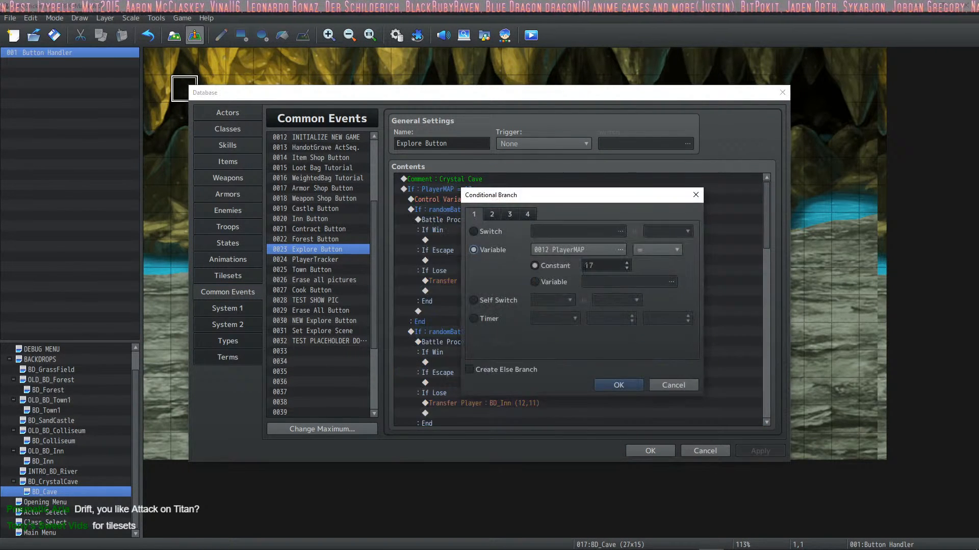
{"action": "left_click_drag", "start_coordinate": [601, 265], "coordinate": [581, 262]}
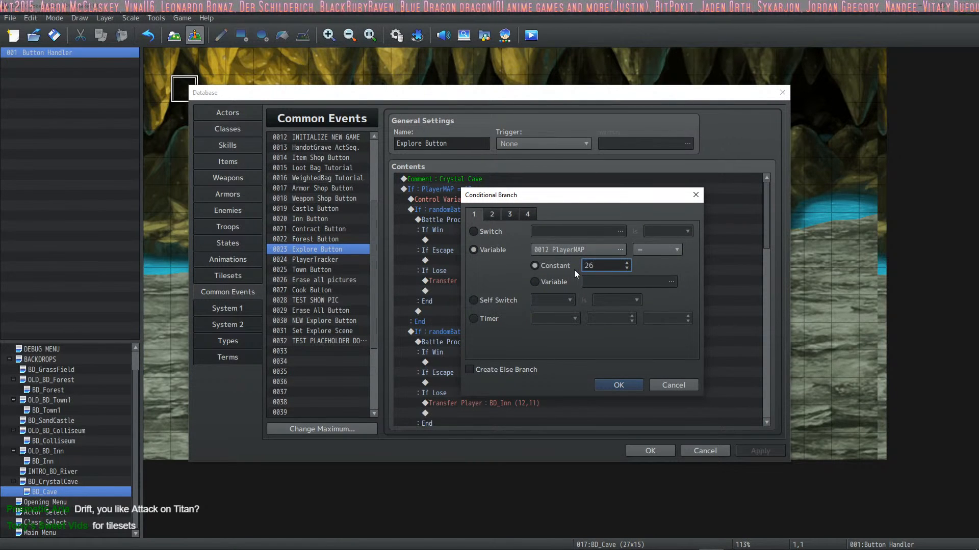
{"action": "left_click", "coordinate": [618, 385]}
Step: Reword the comment above the PlayerMAP = 26 block to "Starting Cave" and apply the database changes
{"action": "double_click", "coordinate": [464, 179]}
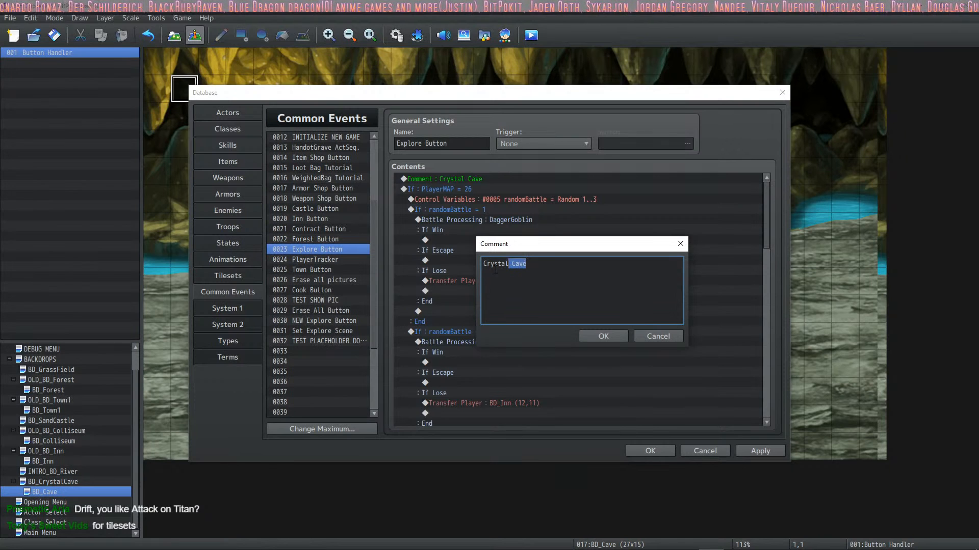
{"action": "left_click", "coordinate": [524, 266]}
{"action": "type", "text": "Start "}
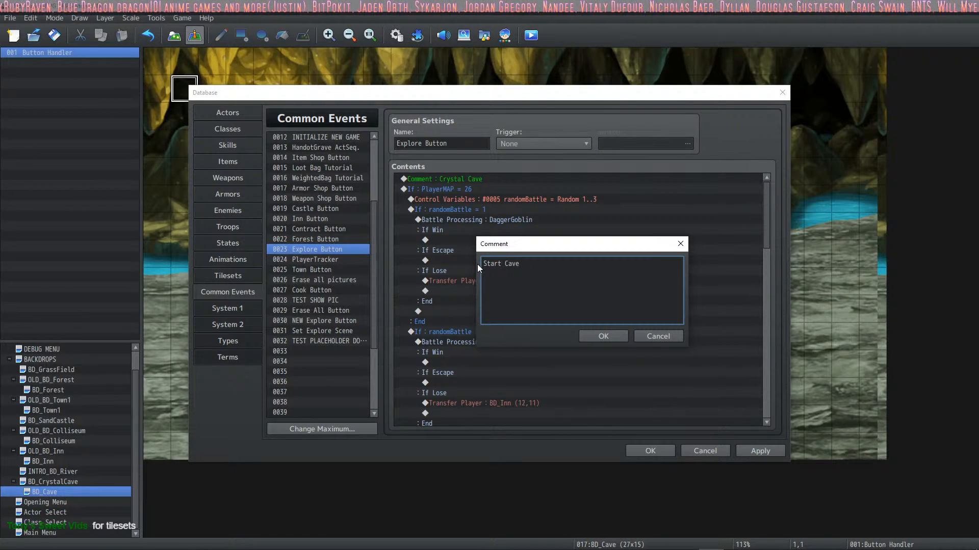
{"action": "type", "text": "ing"}
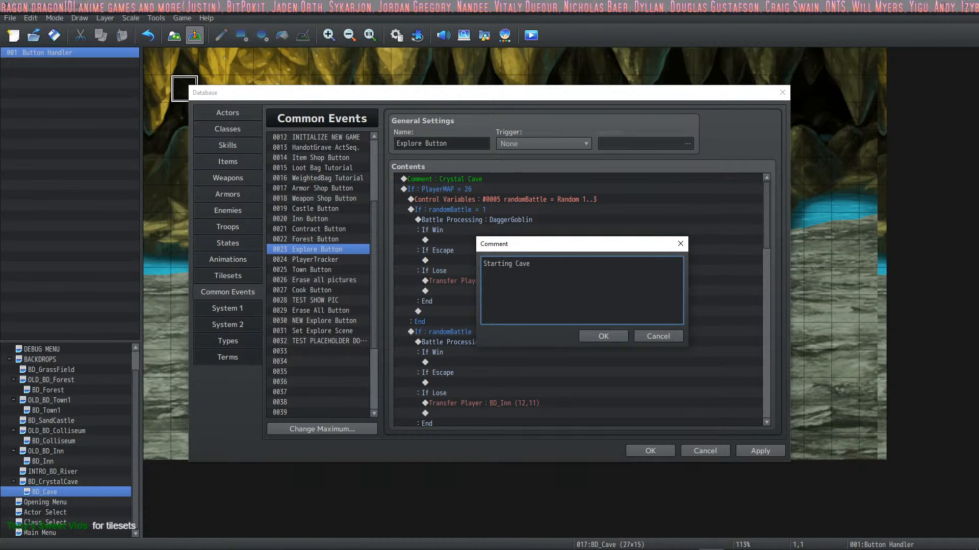
{"action": "left_click", "coordinate": [604, 338]}
{"action": "left_click", "coordinate": [759, 451]}
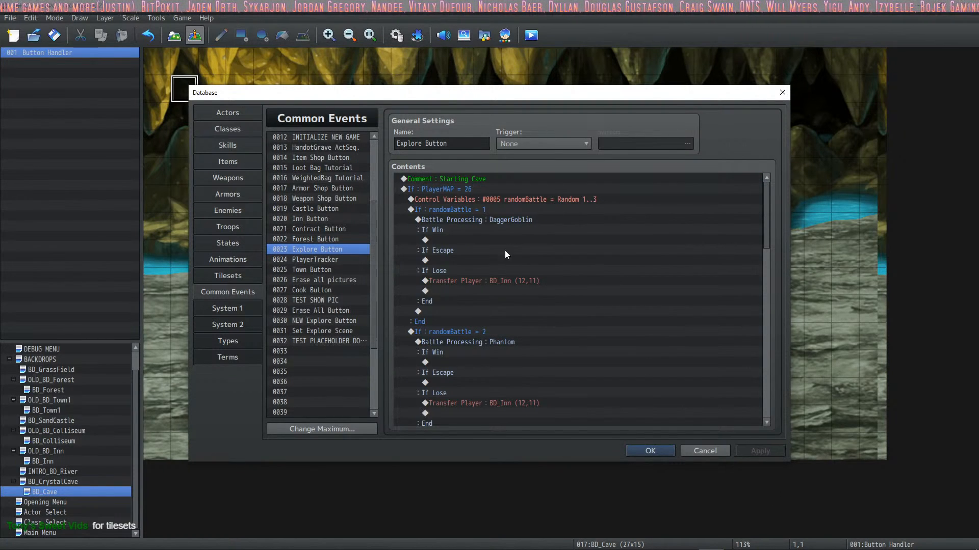
Step: Review the random battle branches and loss transfers in both cave blocks of the Explore Button event, and close the database
{"action": "scroll", "coordinate": [491, 185], "scroll_direction": "down", "scroll_amount": 1}
{"action": "scroll", "coordinate": [550, 241], "scroll_direction": "down", "scroll_amount": 7}
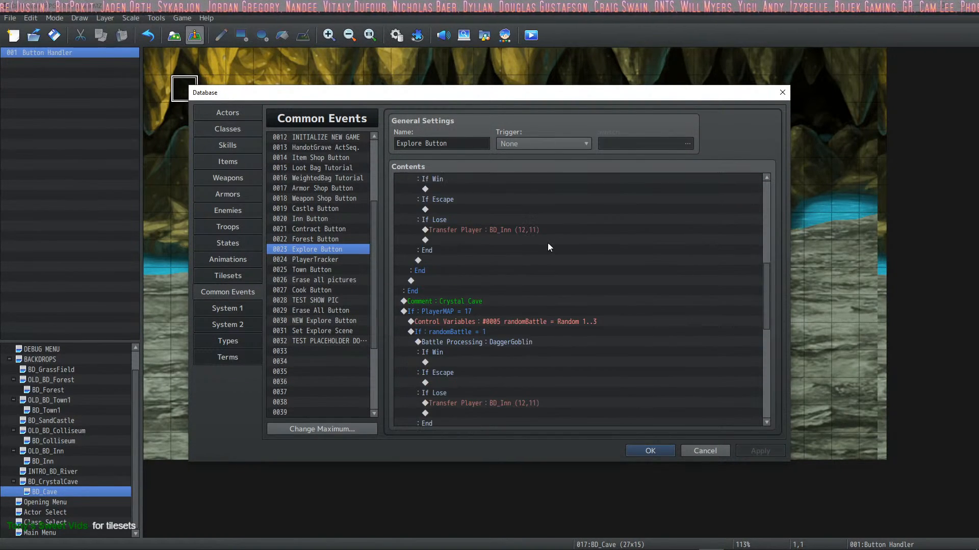
{"action": "scroll", "coordinate": [548, 243], "scroll_direction": "down", "scroll_amount": 1}
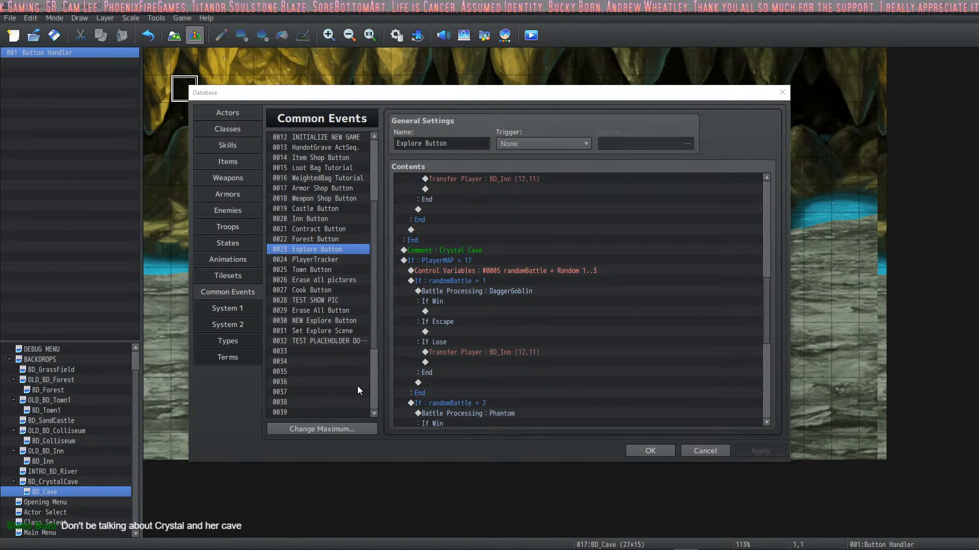
{"action": "scroll", "coordinate": [616, 326], "scroll_direction": "up", "scroll_amount": 12}
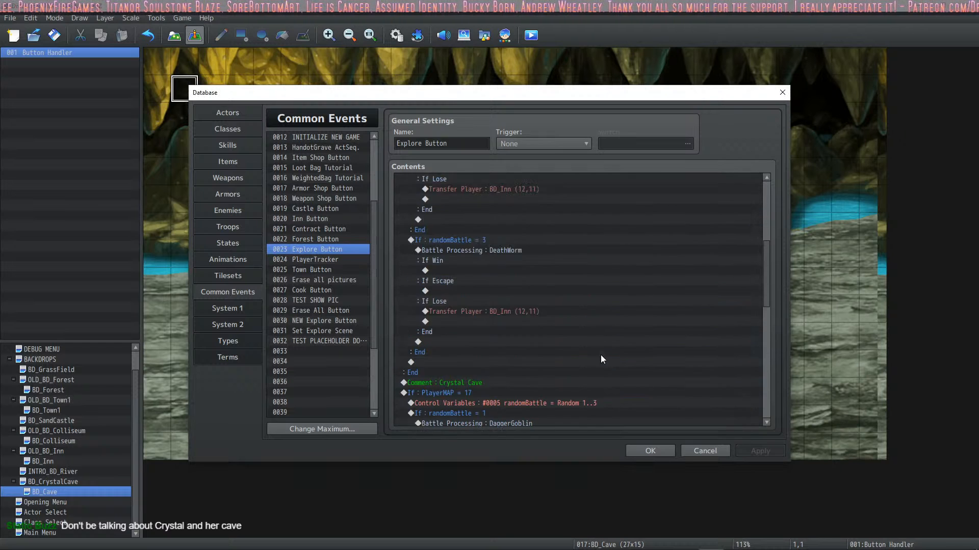
{"action": "scroll", "coordinate": [589, 341], "scroll_direction": "down", "scroll_amount": 2}
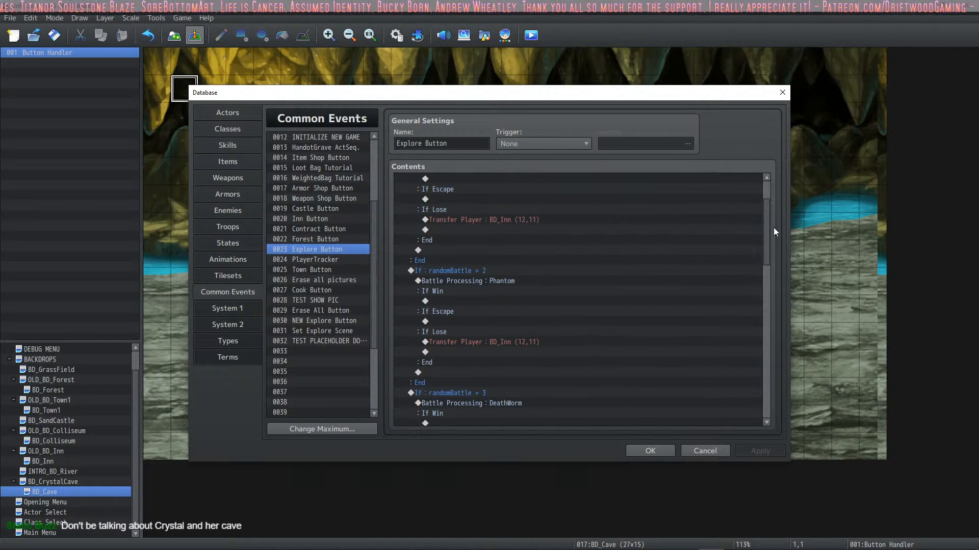
{"action": "left_click_drag", "start_coordinate": [767, 227], "coordinate": [776, 393]}
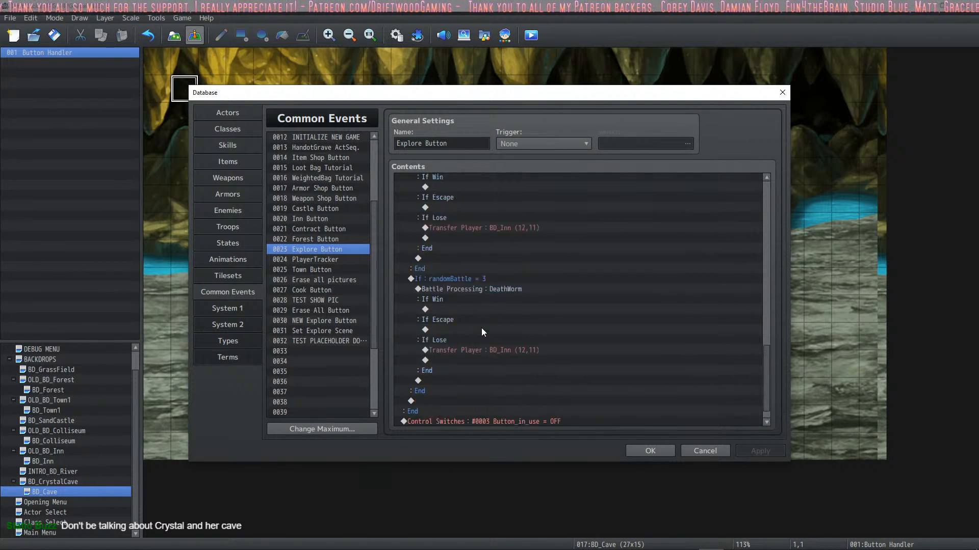
{"action": "scroll", "coordinate": [481, 329], "scroll_direction": "up", "scroll_amount": 8}
{"action": "scroll", "coordinate": [484, 336], "scroll_direction": "down", "scroll_amount": 7}
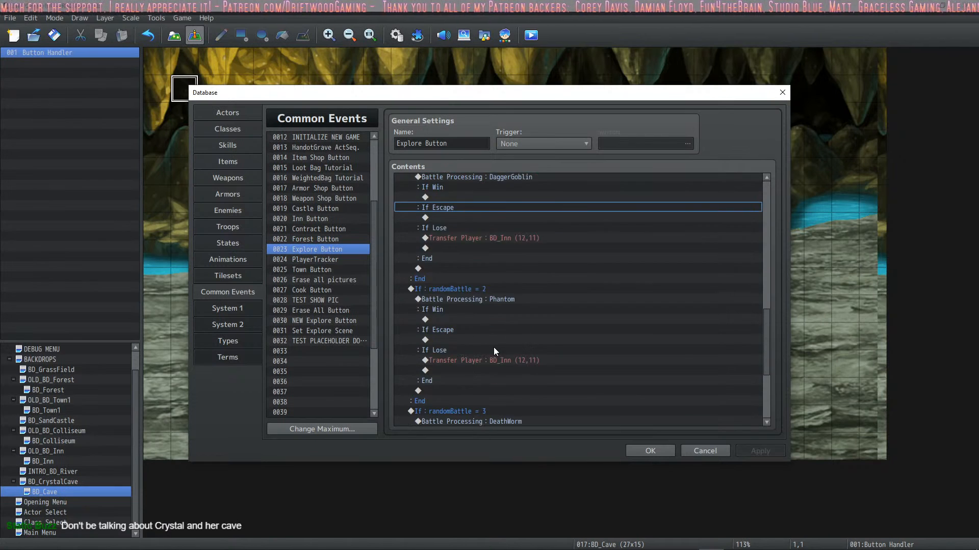
{"action": "left_click", "coordinate": [643, 450]}
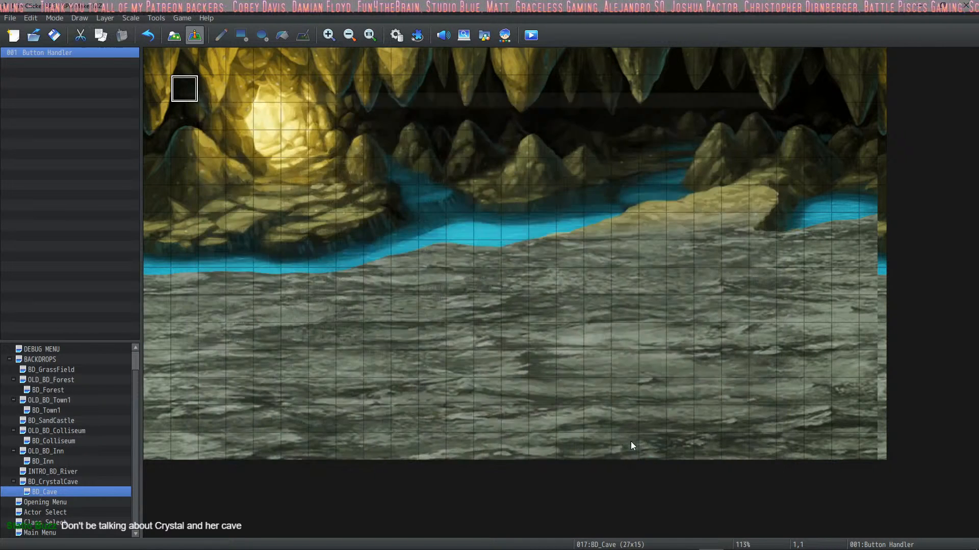
Step: Check the trigger of BD_Cave's Button Handler and set page 2 of BD_CrystalCave's Intro event to Autorun
{"action": "double_click", "coordinate": [183, 86]}
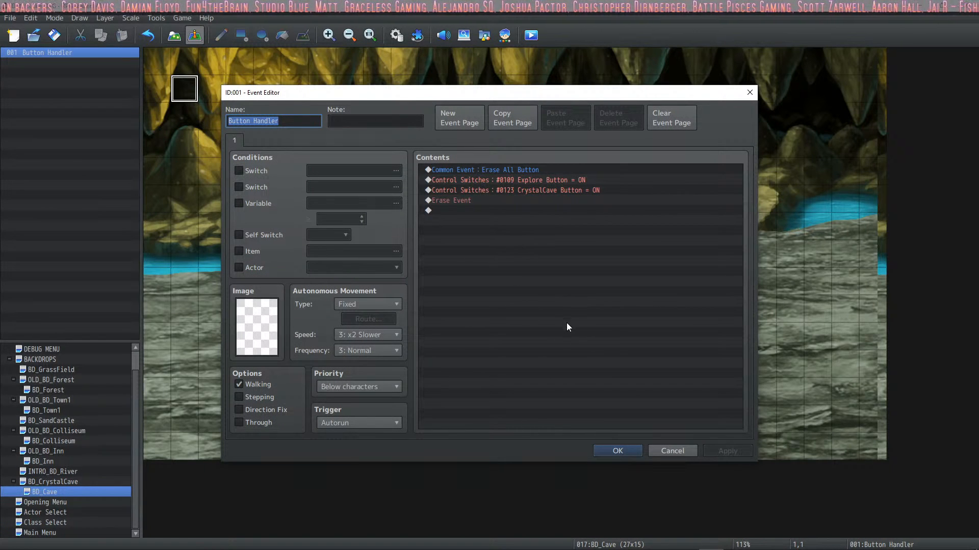
{"action": "left_click", "coordinate": [618, 452]}
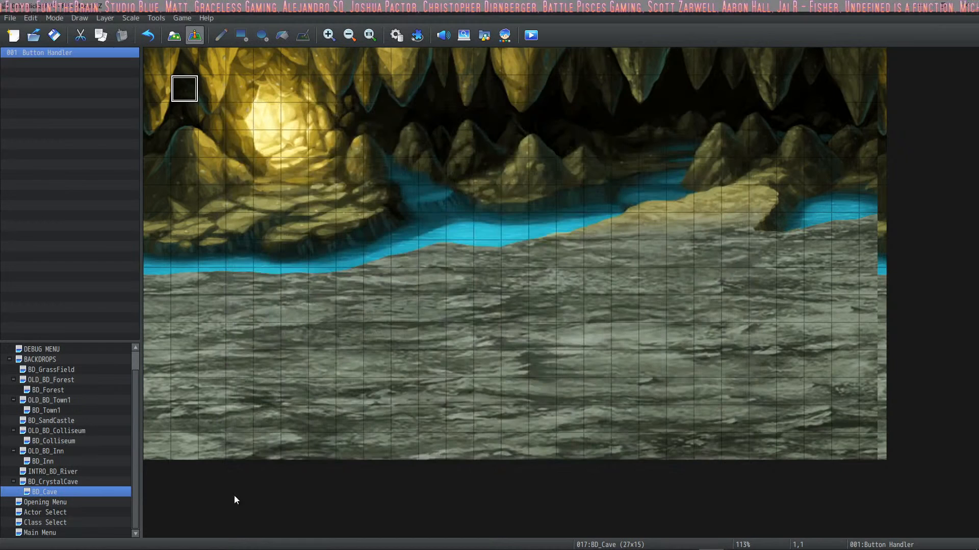
{"action": "left_click", "coordinate": [76, 482]}
{"action": "double_click", "coordinate": [188, 90]}
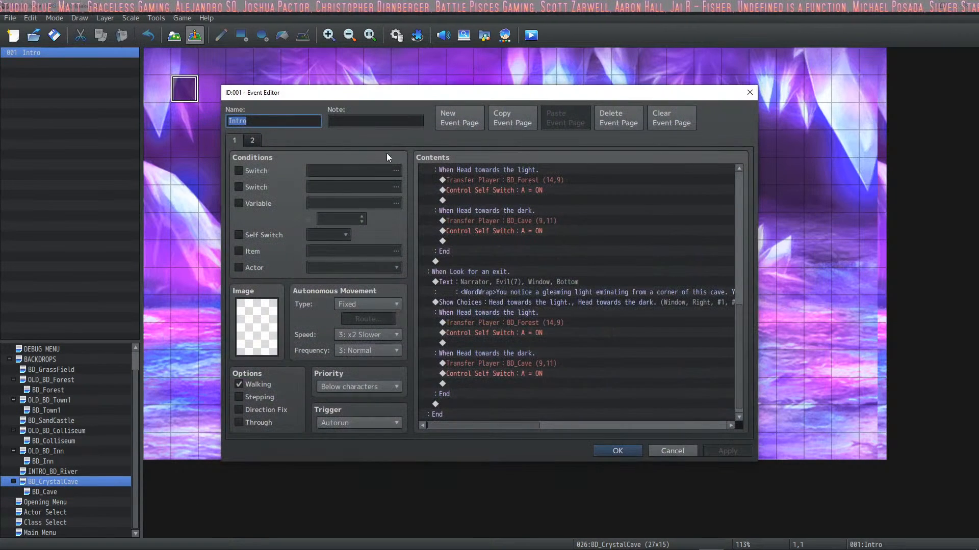
{"action": "left_click", "coordinate": [249, 140]}
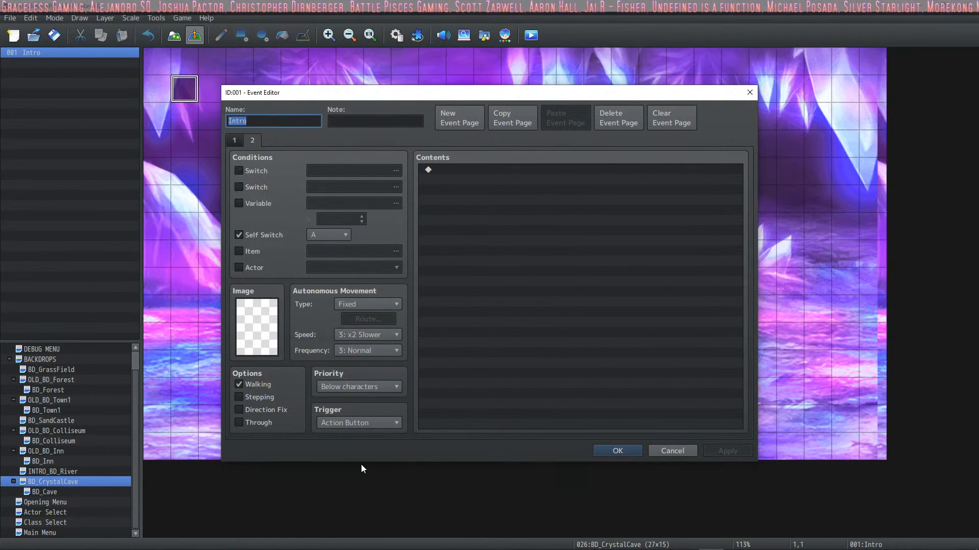
{"action": "left_click", "coordinate": [369, 423]}
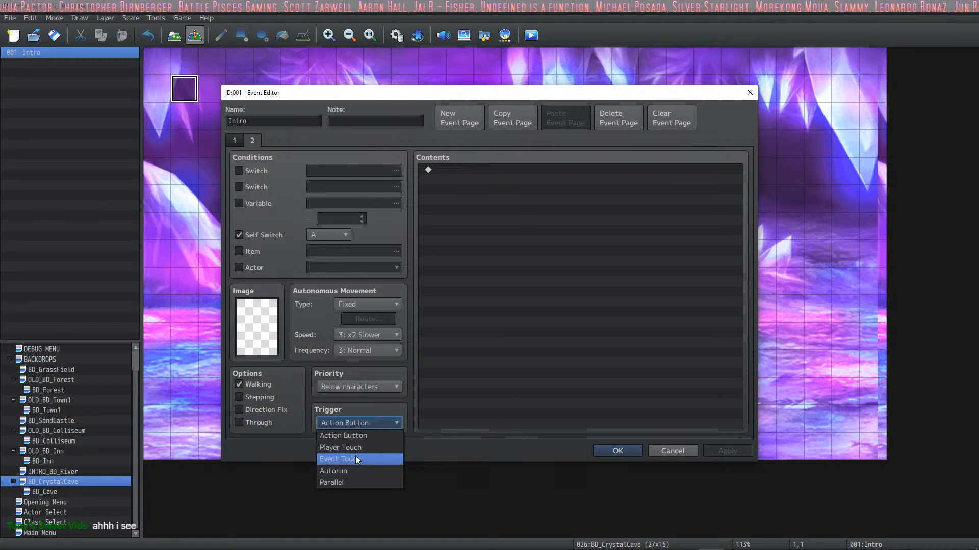
{"action": "left_click", "coordinate": [353, 472]}
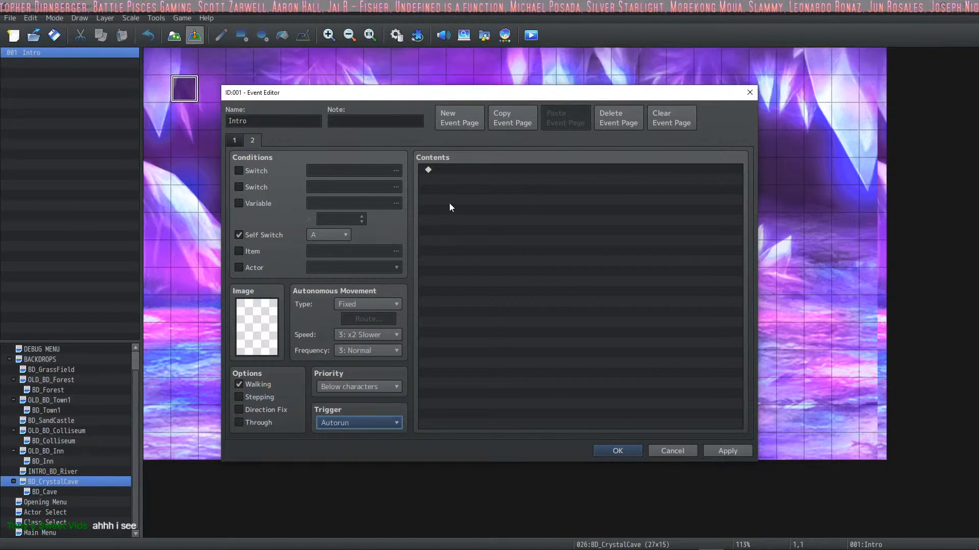
{"action": "left_click", "coordinate": [448, 203]}
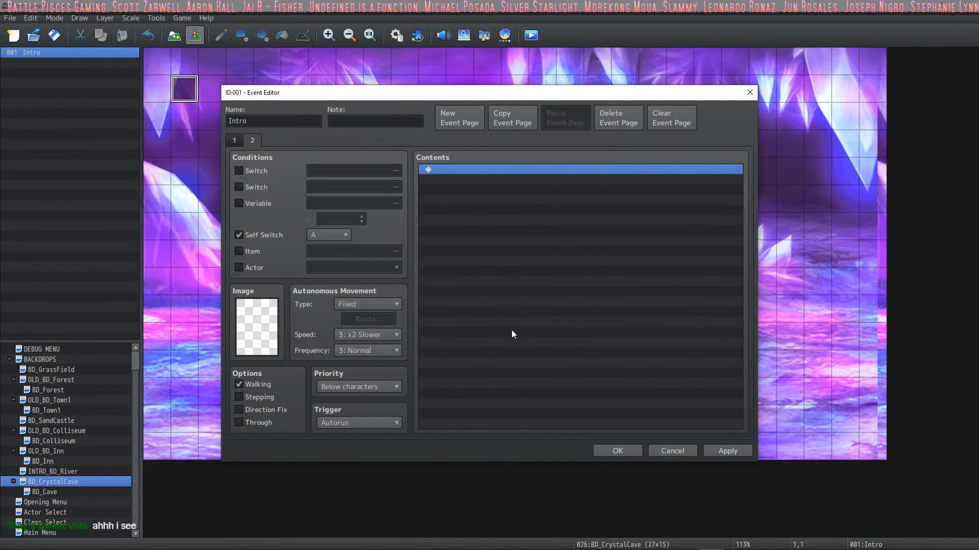
{"action": "left_click", "coordinate": [619, 451]}
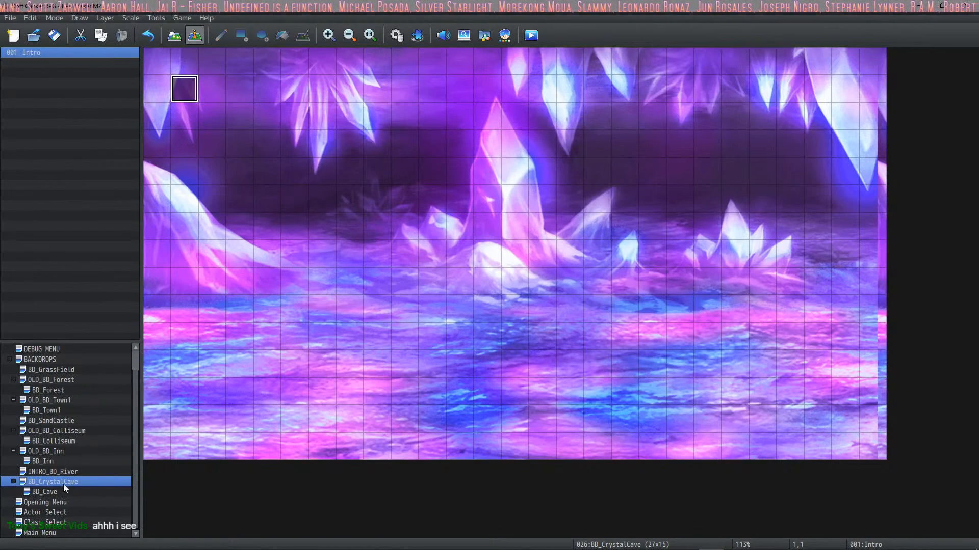
Step: Copy all four commands from BD_Cave's Button Handler event into page 2 of BD_CrystalCave's Intro event
{"action": "left_click", "coordinate": [44, 492]}
{"action": "double_click", "coordinate": [190, 94]}
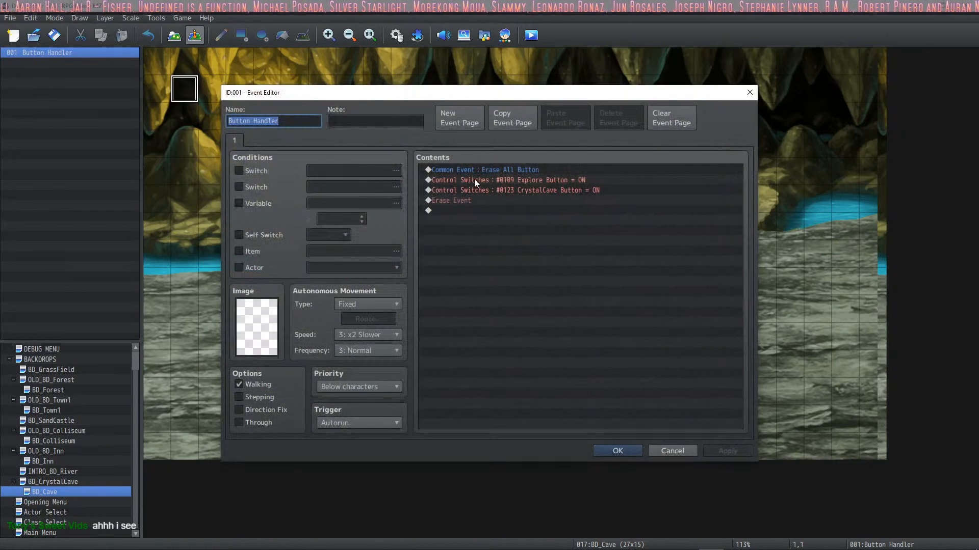
{"action": "left_click", "coordinate": [536, 176]}
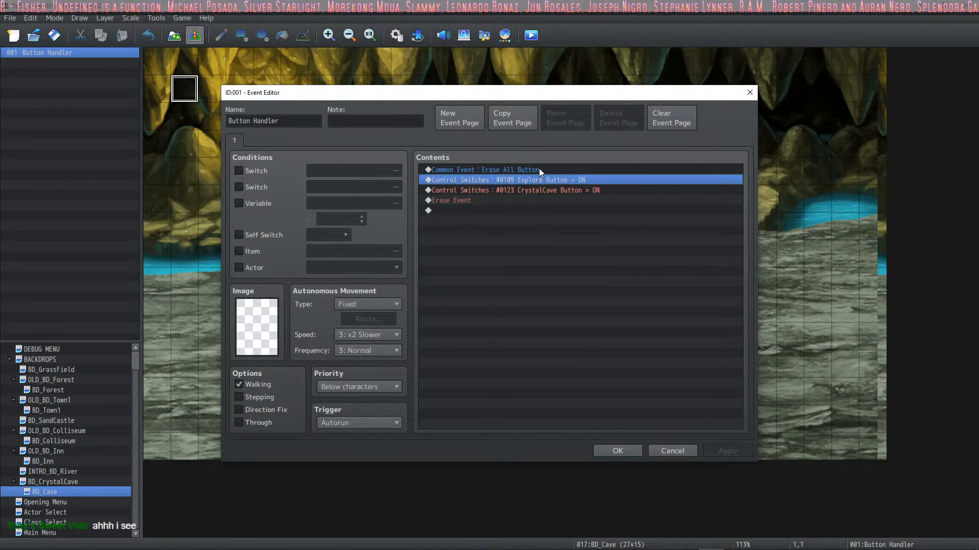
{"action": "mouse_move", "coordinate": [539, 168]}
{"action": "left_mouse_down"}
{"action": "mouse_move", "coordinate": [538, 191]}
{"action": "mouse_move", "coordinate": [510, 204]}
{"action": "mouse_move", "coordinate": [478, 197]}
{"action": "left_mouse_up"}
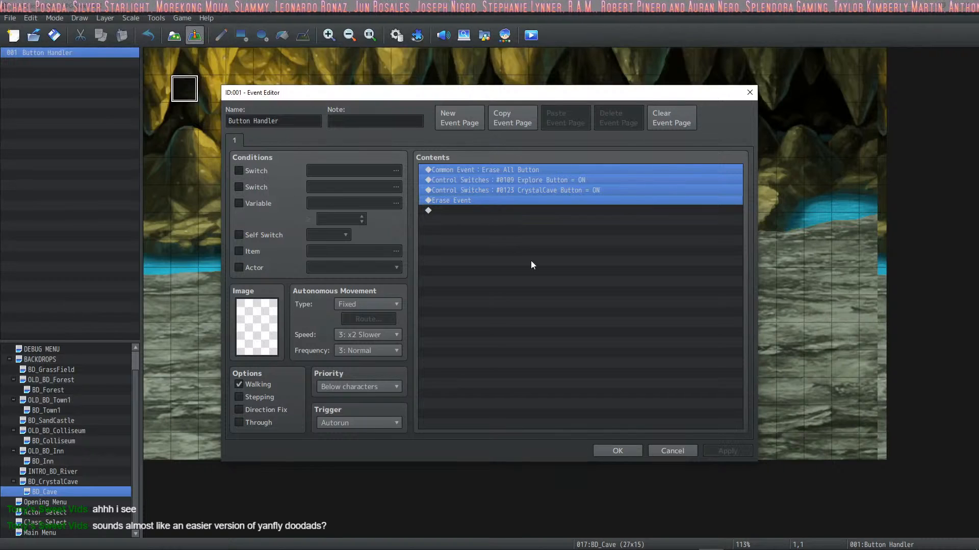
{"action": "left_click", "coordinate": [617, 451]}
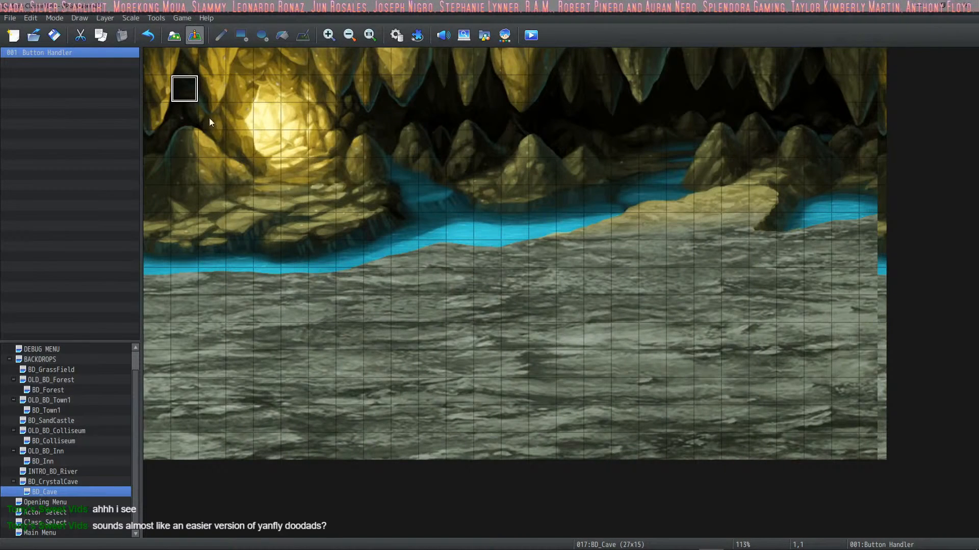
{"action": "left_click", "coordinate": [53, 481]}
{"action": "double_click", "coordinate": [184, 89]}
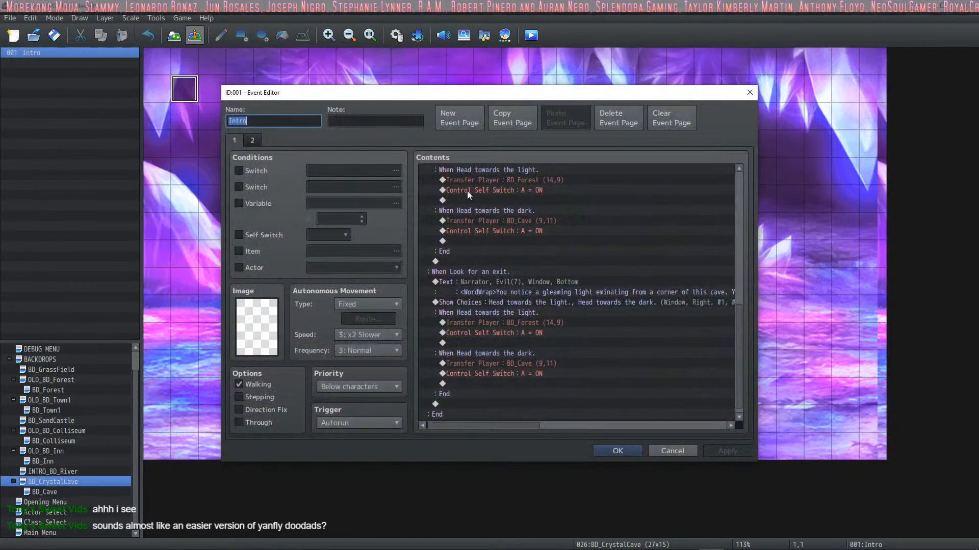
{"action": "left_click", "coordinate": [252, 141]}
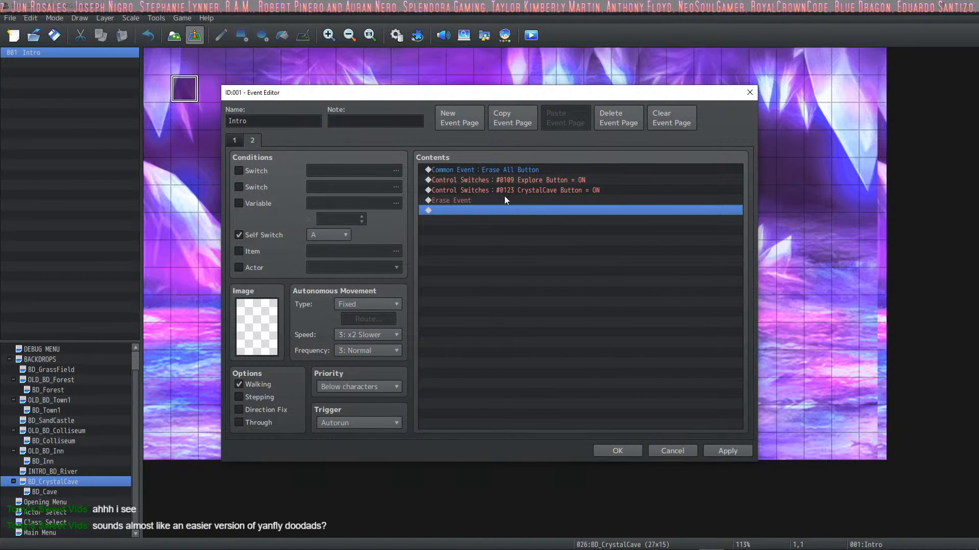
{"action": "left_click", "coordinate": [504, 173]}
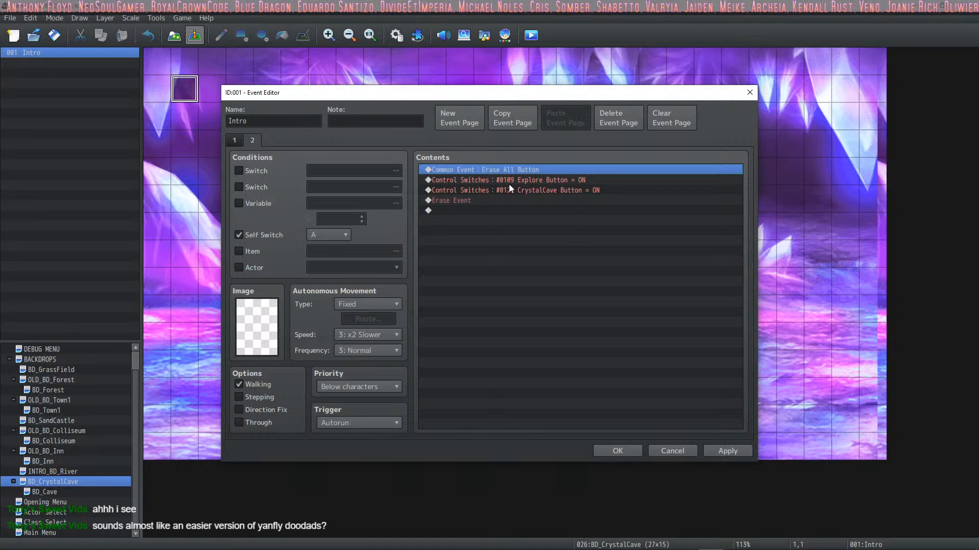
{"action": "left_click", "coordinate": [617, 452]}
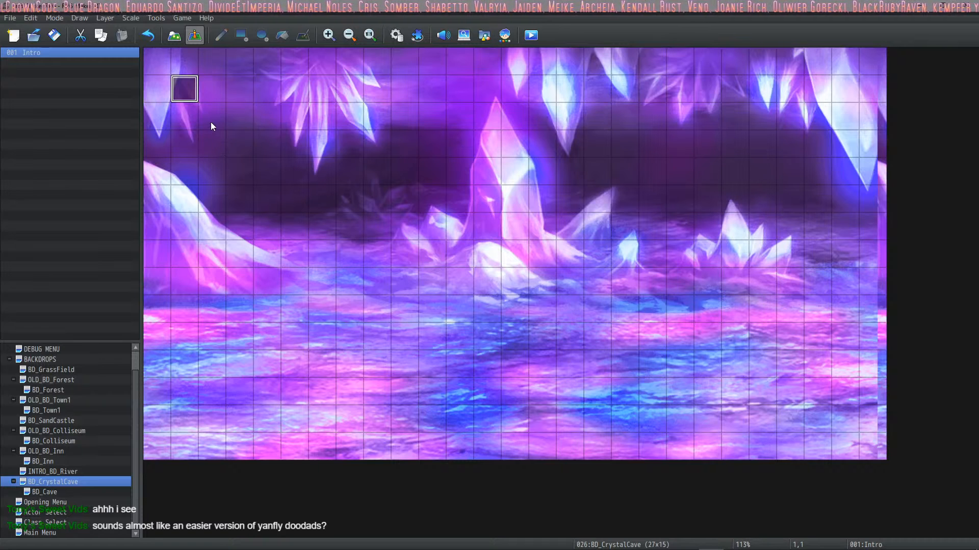
Step: Return to map editing, save the project changes and start a playtest of the game
{"action": "left_click", "coordinate": [178, 37]}
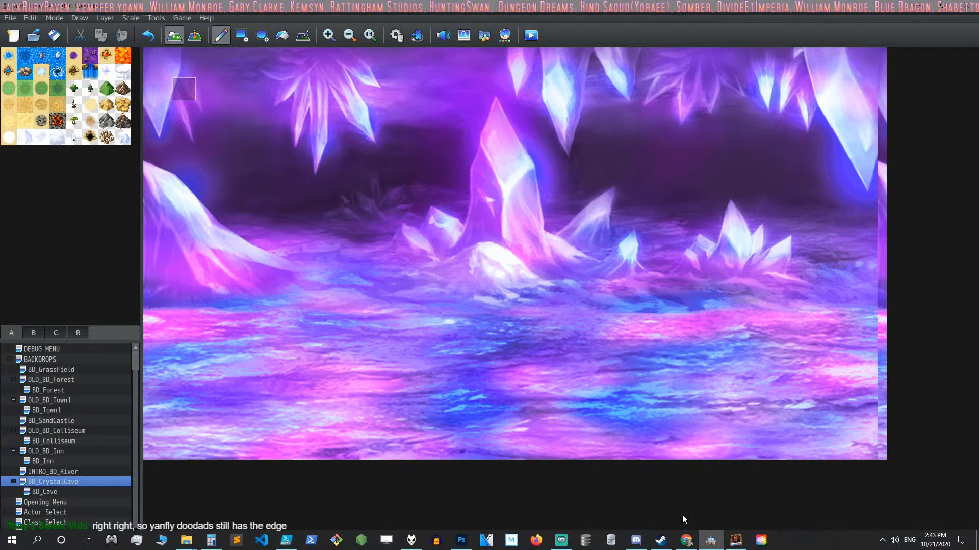
{"action": "left_click", "coordinate": [531, 35]}
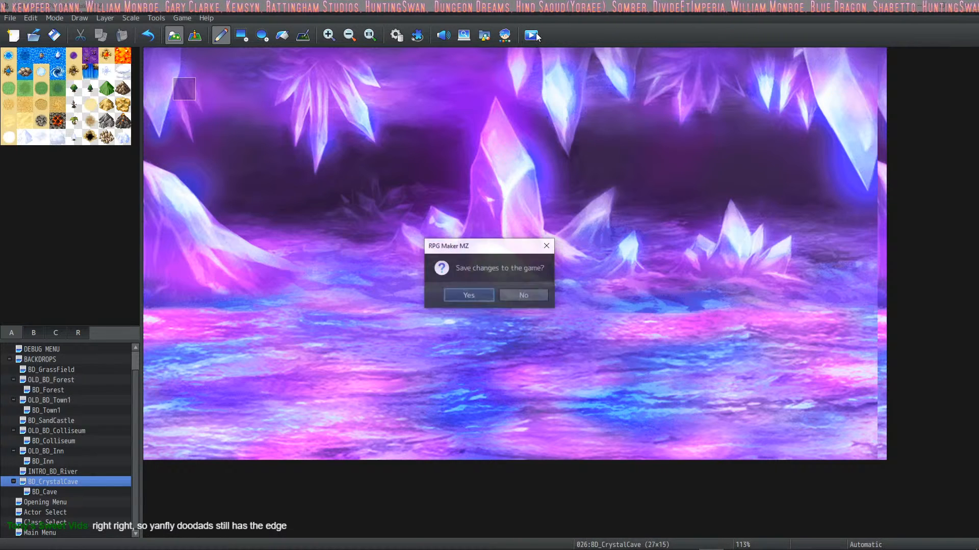
{"action": "left_click", "coordinate": [472, 293]}
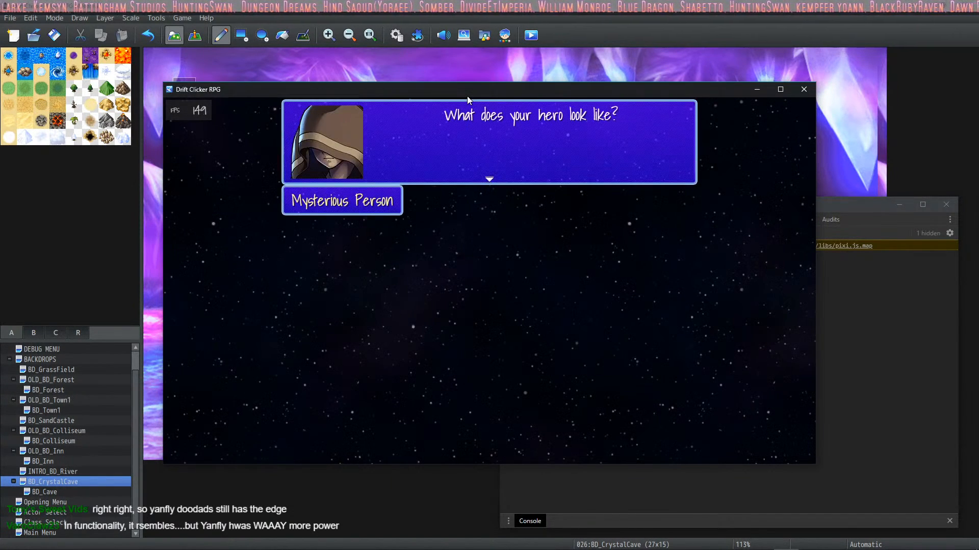
Step: Open the in-game doodads editor during the playtest and place a round purple icon from the IconSet on the map
{"action": "key", "text": "F10"}
{"action": "left_click", "coordinate": [303, 117]}
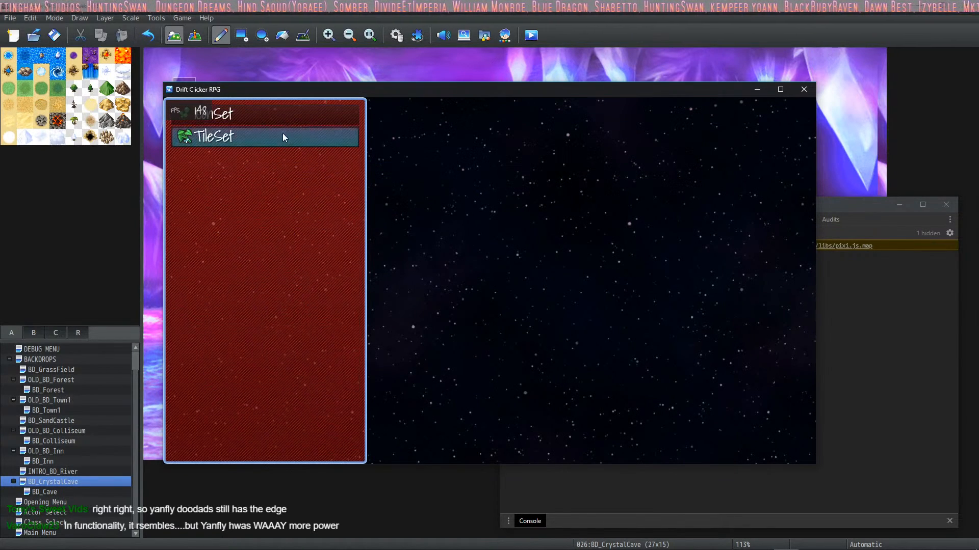
{"action": "left_click", "coordinate": [278, 120]}
{"action": "left_click", "coordinate": [425, 167]}
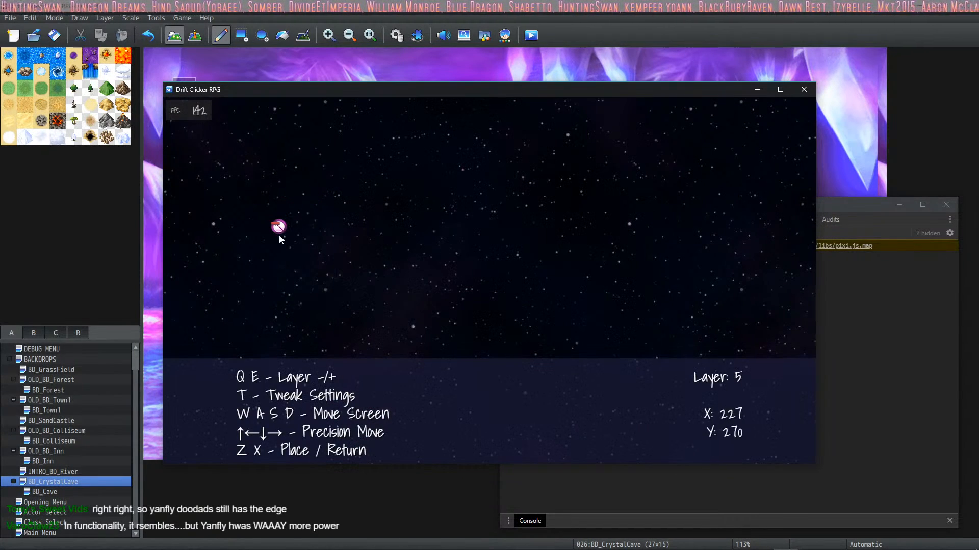
{"action": "left_click", "coordinate": [279, 234]}
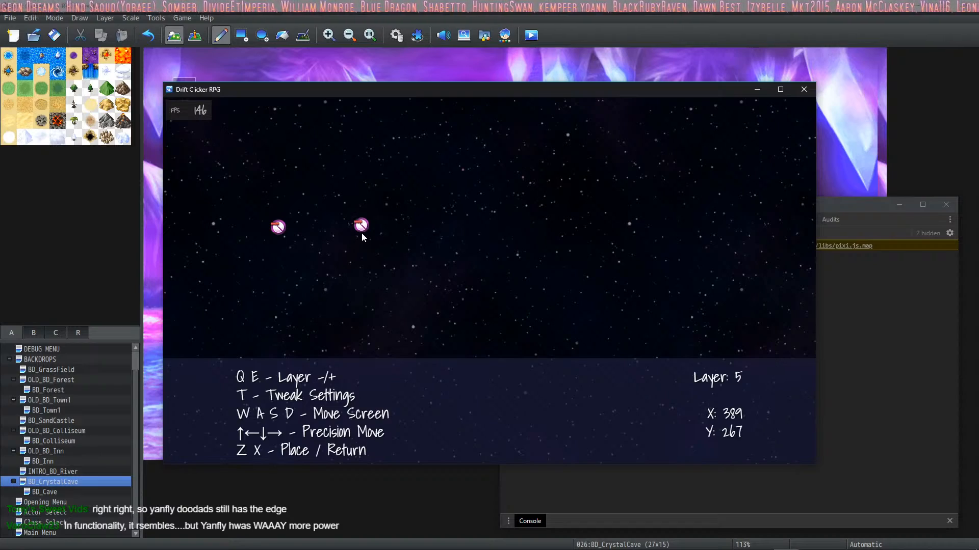
Step: Place the red apple icon from the IconSet as a doodad just beside the round purple icon
{"action": "right_click", "coordinate": [319, 220]}
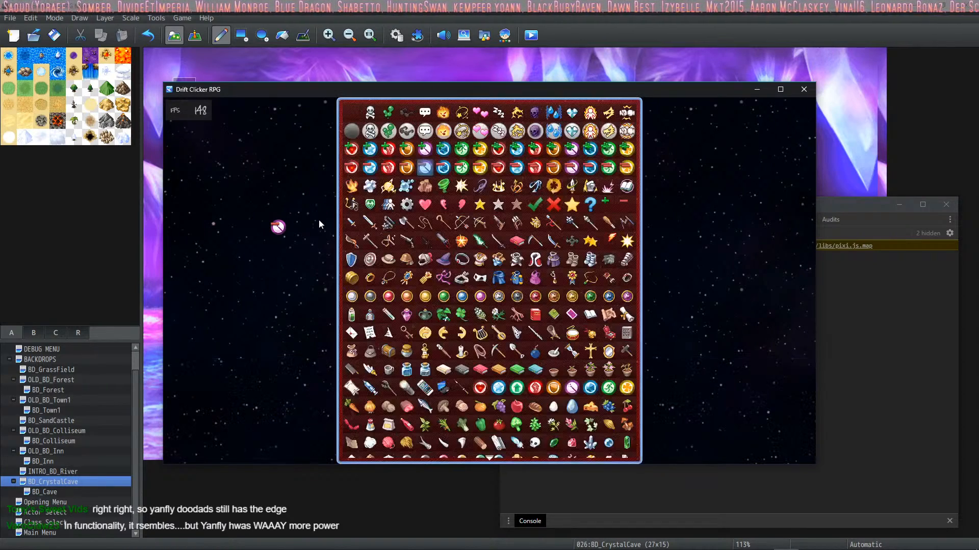
{"action": "scroll", "coordinate": [515, 278], "scroll_direction": "down", "scroll_amount": 4}
{"action": "scroll", "coordinate": [507, 277], "scroll_direction": "down", "scroll_amount": 5}
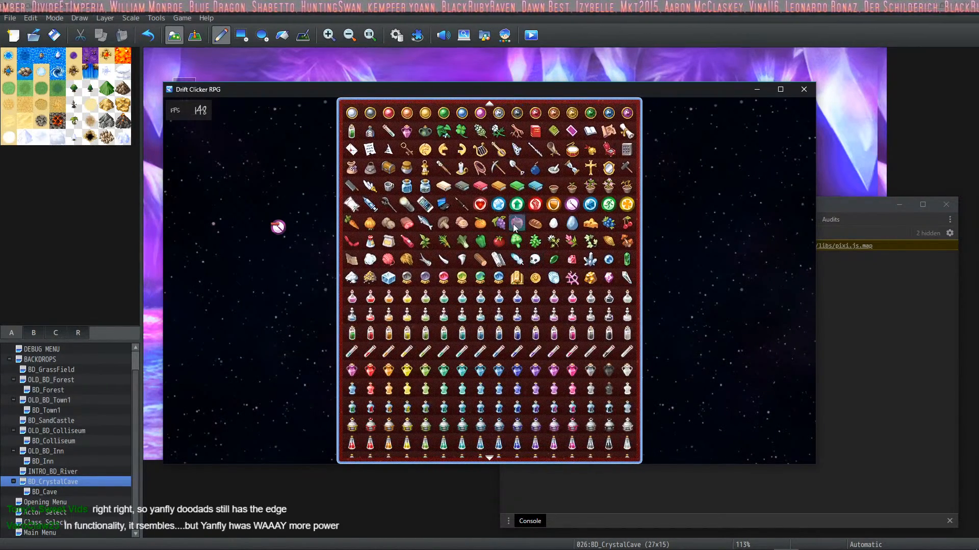
{"action": "left_click", "coordinate": [513, 224]}
{"action": "right_click", "coordinate": [340, 251]}
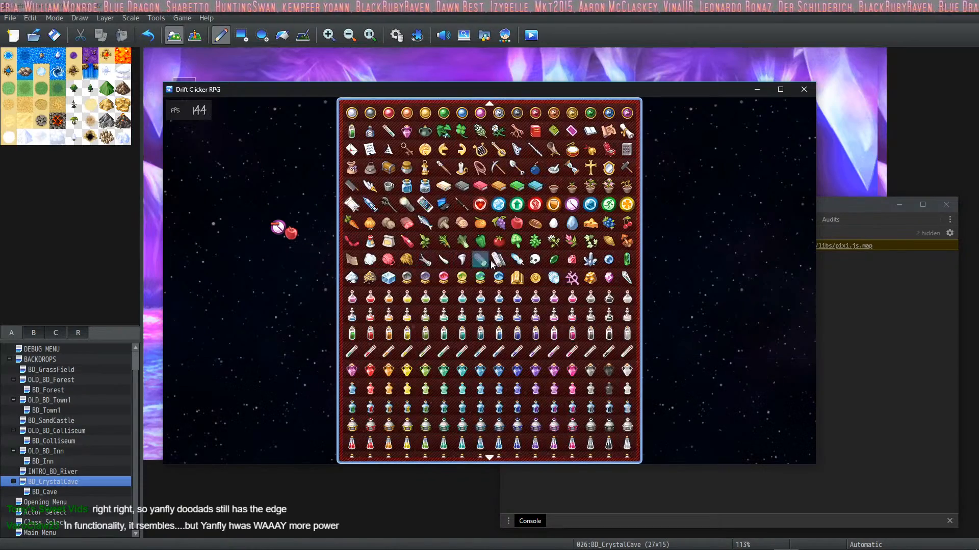
Step: Place a dark blue potion icon and a light blue flask icon next to the apple doodad
{"action": "scroll", "coordinate": [498, 261], "scroll_direction": "down", "scroll_amount": 4}
{"action": "left_click", "coordinate": [518, 295]}
{"action": "right_click", "coordinate": [298, 236]}
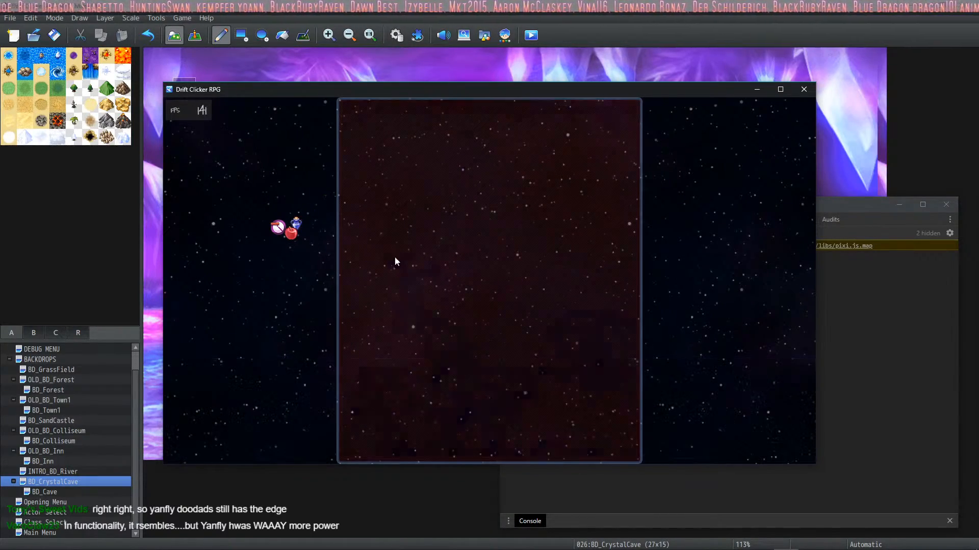
{"action": "left_click", "coordinate": [348, 227]}
{"action": "right_click", "coordinate": [330, 250]}
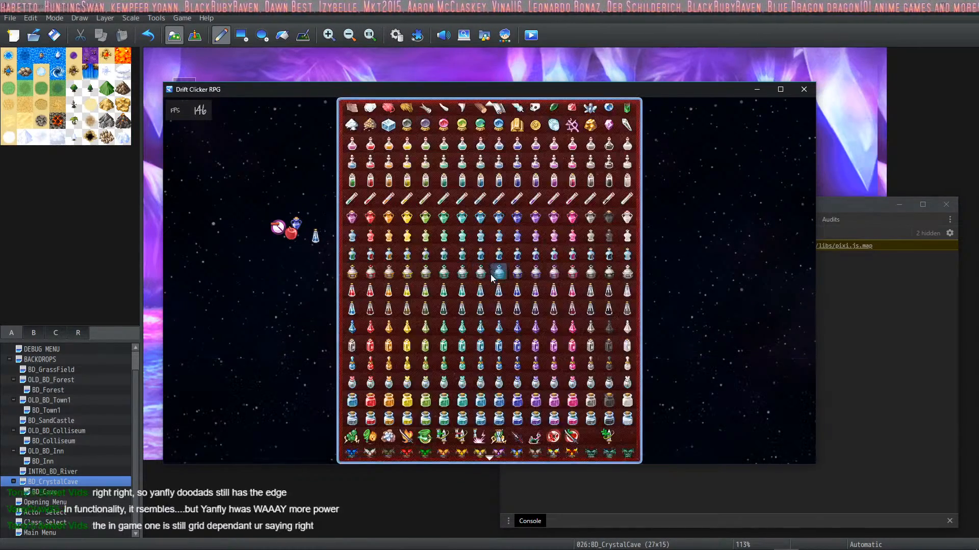
Step: Place a pink item icon near the middle of the map and two teal gem icons west of it
{"action": "scroll", "coordinate": [492, 275], "scroll_direction": "down", "scroll_amount": 7}
{"action": "left_click", "coordinate": [481, 316]}
{"action": "left_click", "coordinate": [476, 247]}
{"action": "right_click", "coordinate": [474, 251]}
{"action": "scroll", "coordinate": [471, 331], "scroll_direction": "down", "scroll_amount": 3}
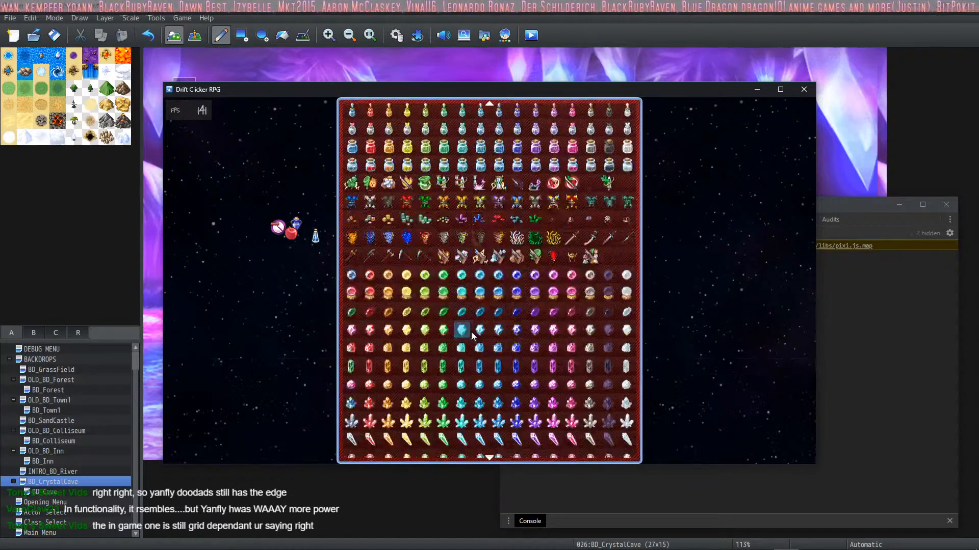
{"action": "left_click", "coordinate": [469, 333]}
{"action": "right_click", "coordinate": [421, 284]}
Step: Scatter three teal crystal cluster icons around the pink item doodad and return to the doodad source list
{"action": "scroll", "coordinate": [448, 336], "scroll_direction": "down", "scroll_amount": 4}
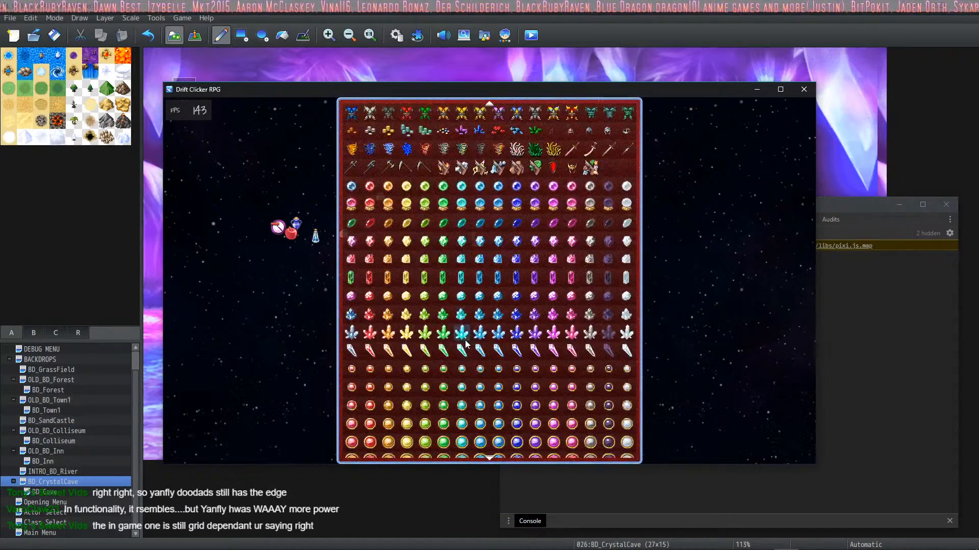
{"action": "left_click", "coordinate": [463, 341]}
{"action": "left_click", "coordinate": [566, 192]}
{"action": "right_click", "coordinate": [400, 308]}
{"action": "right_click", "coordinate": [367, 202]}
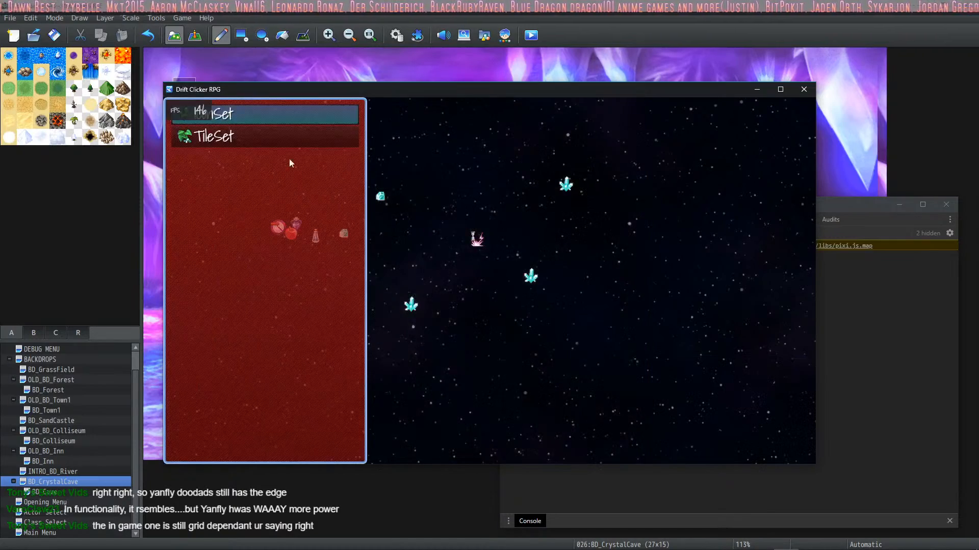
Step: Place the two wooden roof halves from the TileSet side by side to form a peaked roof below the icons
{"action": "left_click", "coordinate": [246, 134]}
{"action": "left_click", "coordinate": [398, 126]}
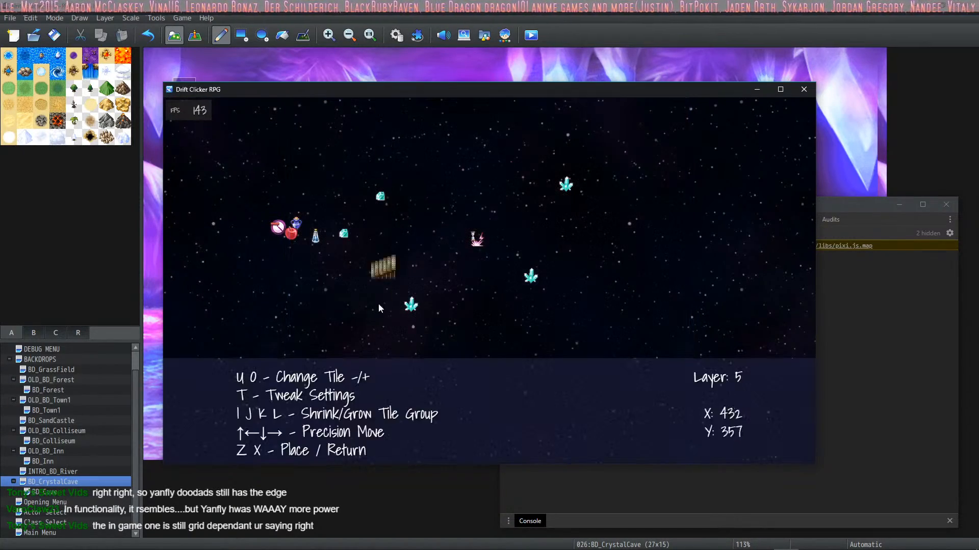
{"action": "left_click", "coordinate": [364, 334]}
{"action": "right_click", "coordinate": [364, 335]}
{"action": "left_click", "coordinate": [405, 133]}
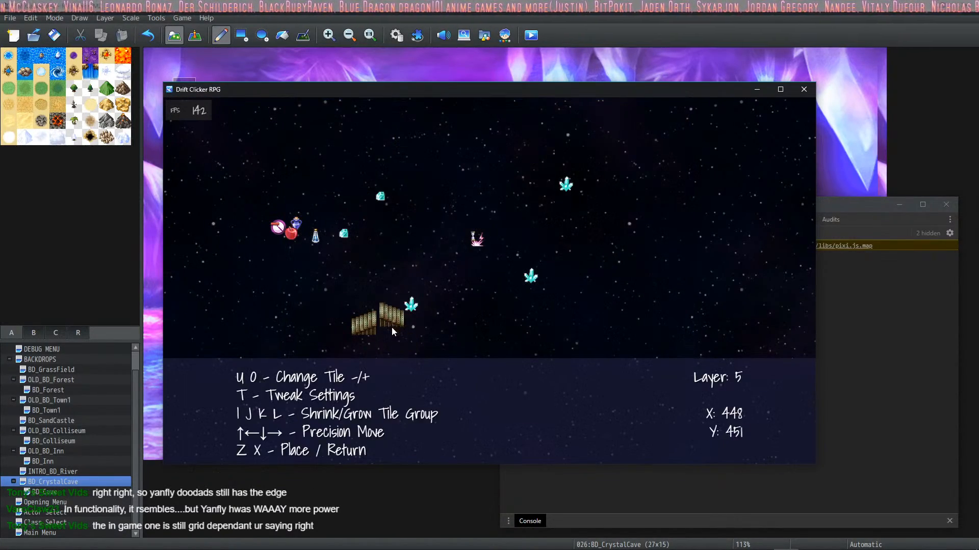
{"action": "left_click", "coordinate": [387, 335]}
{"action": "right_click", "coordinate": [415, 337]}
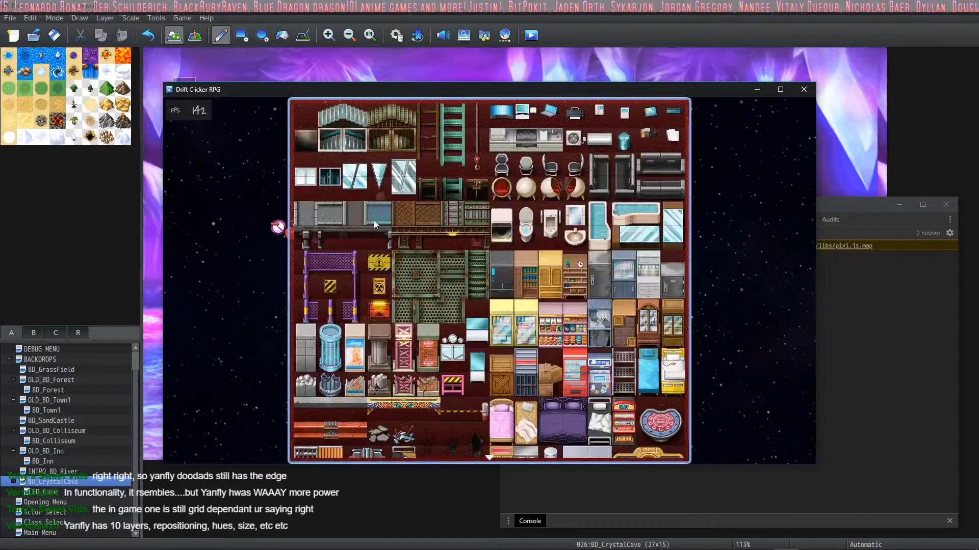
Step: Try the green ladder tile, place the small red hanging tile above the icons instead, and return to the editor's main menu
{"action": "left_click", "coordinate": [458, 120]}
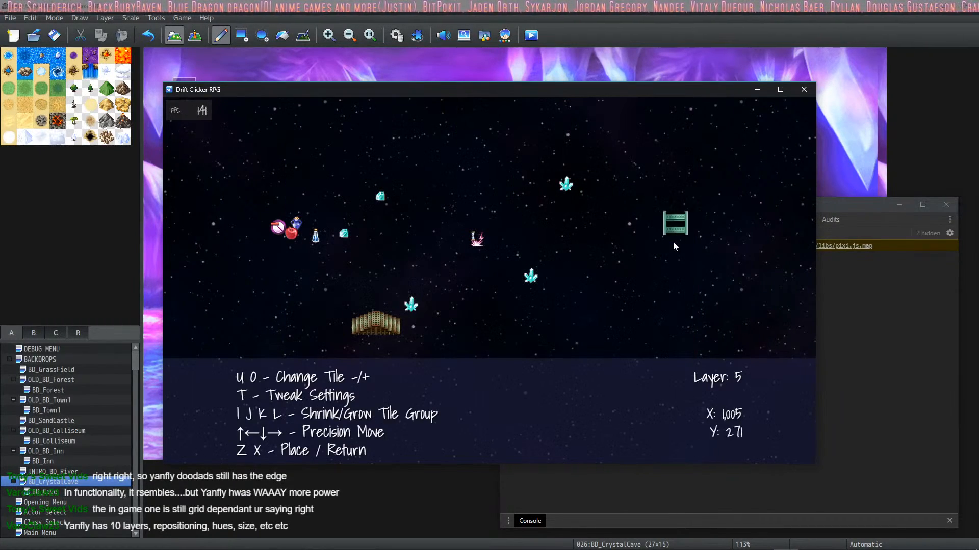
{"action": "right_click", "coordinate": [672, 243]}
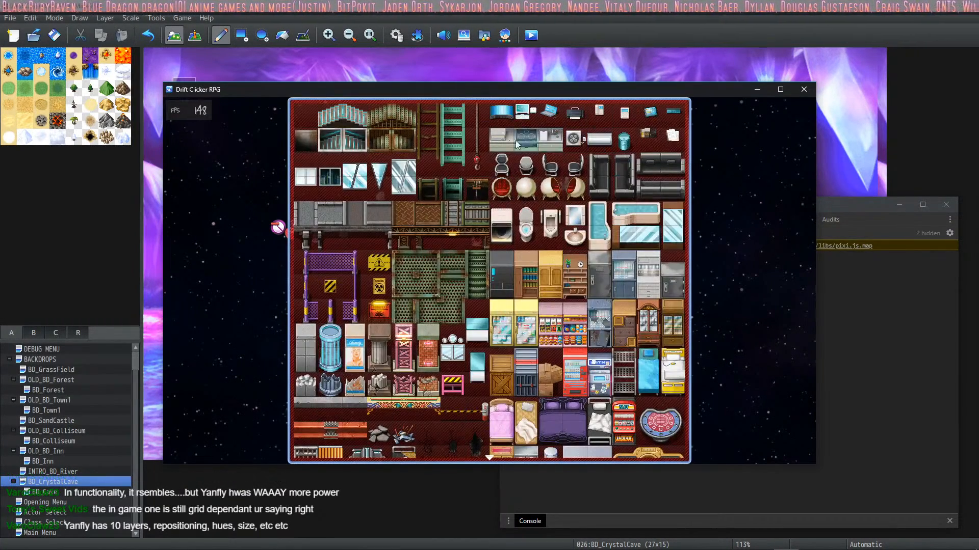
{"action": "left_click", "coordinate": [476, 113]}
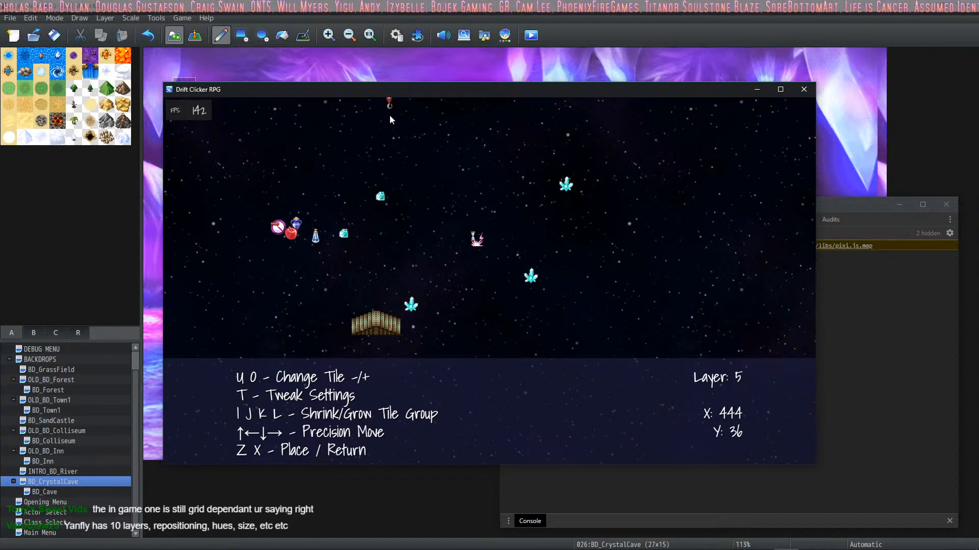
{"action": "key", "text": "x"}
{"action": "key", "text": "x"}
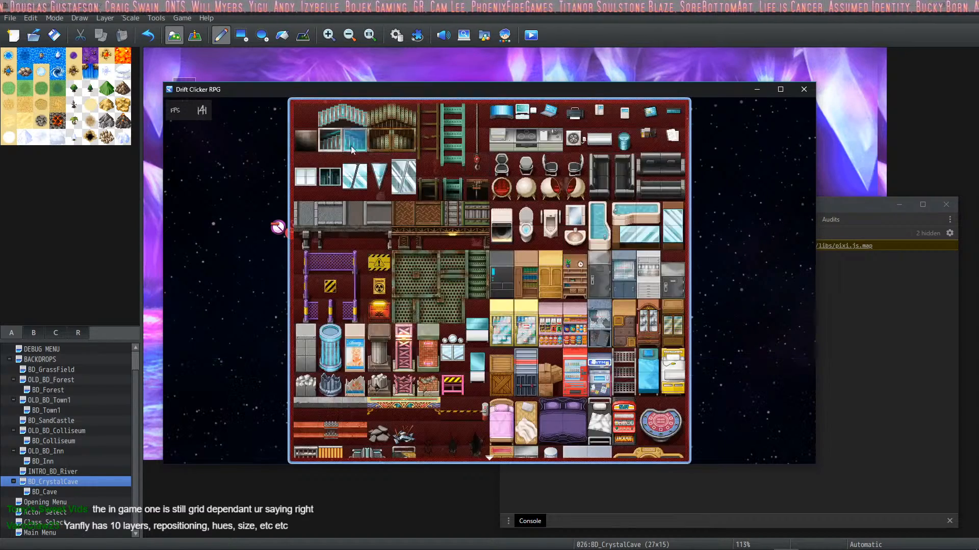
{"action": "right_click", "coordinate": [226, 138]}
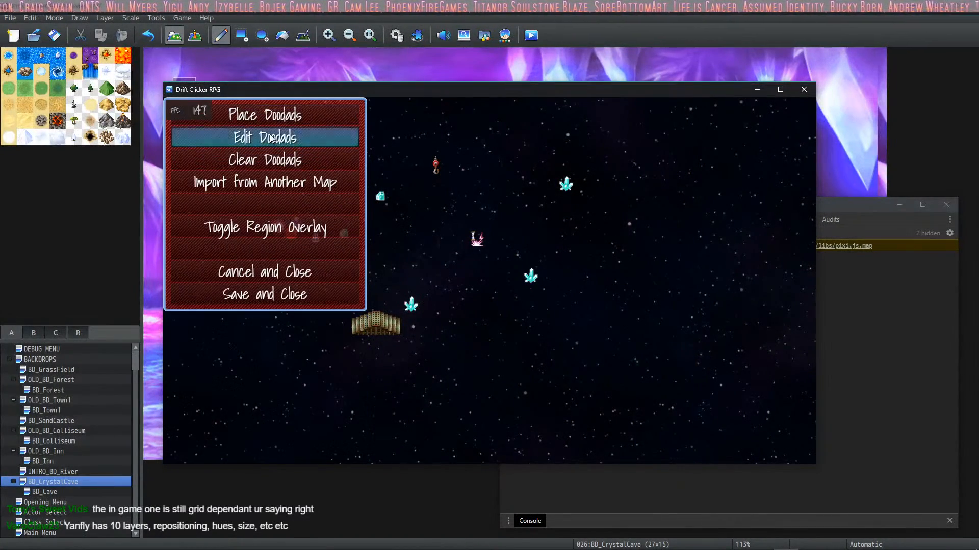
Step: Open the list of placed doodads for editing and browse its entries to the apple icon
{"action": "left_click", "coordinate": [308, 140]}
{"action": "left_click", "coordinate": [262, 159]}
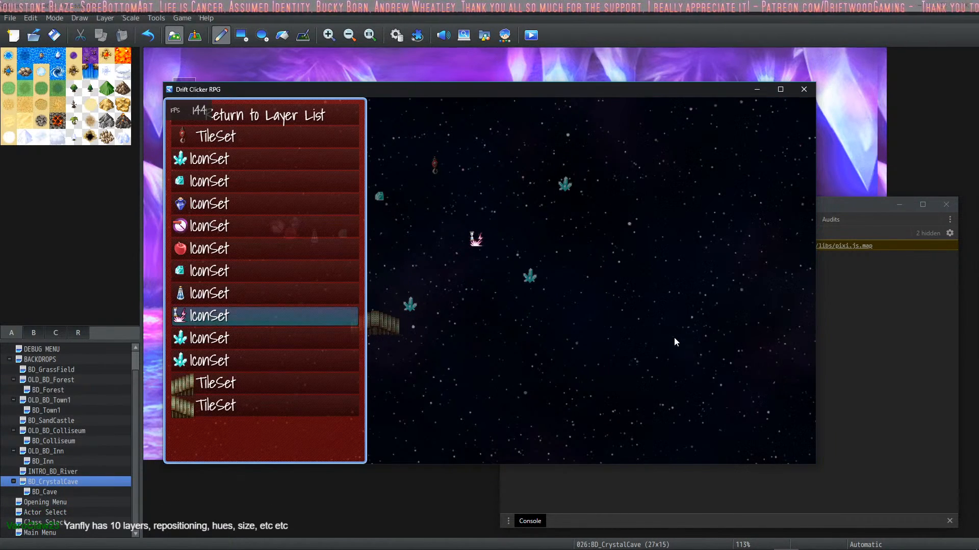
{"action": "key", "text": "Up"}
{"action": "key", "text": "Up"}
{"action": "key", "text": "Up"}
{"action": "key", "text": "Up"}
{"action": "key", "text": "Up"}
{"action": "key", "text": "Up"}
{"action": "key", "text": "Up"}
{"action": "key", "text": "Up"}
{"action": "key", "text": "Up"}
{"action": "key", "text": "Up"}
{"action": "key", "text": "Up"}
{"action": "key", "text": "Up"}
{"action": "key", "text": "Up"}
{"action": "key", "text": "Up"}
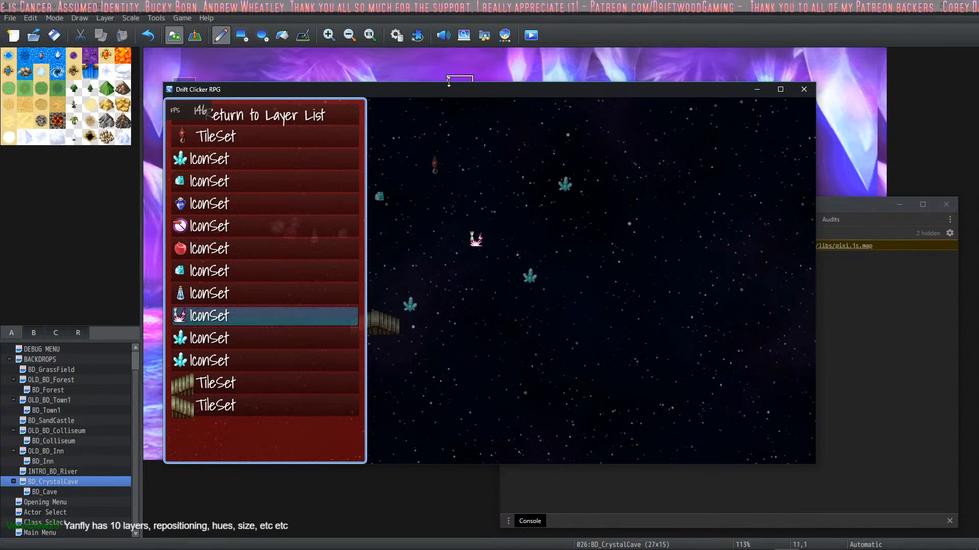
{"action": "key", "text": "Up"}
{"action": "key", "text": "Up"}
{"action": "key", "text": "Up"}
{"action": "key", "text": "Up"}
{"action": "key", "text": "Up"}
{"action": "key", "text": "Up"}
{"action": "key", "text": "Down"}
{"action": "key", "text": "Down"}
{"action": "key", "text": "Down"}
{"action": "key", "text": "Down"}
{"action": "key", "text": "Down"}
{"action": "key", "text": "Down"}
{"action": "key", "text": "Down"}
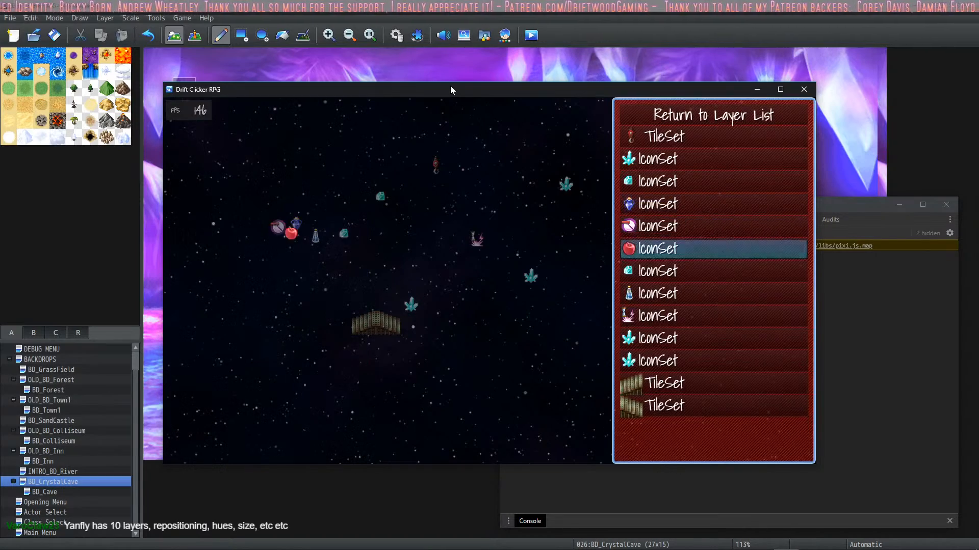
Step: Switch back to RPG Maker MZ and open the settings of the VisuMZ_3_DoodadsEditor plugin from the plugin list
{"action": "left_click", "coordinate": [417, 33]}
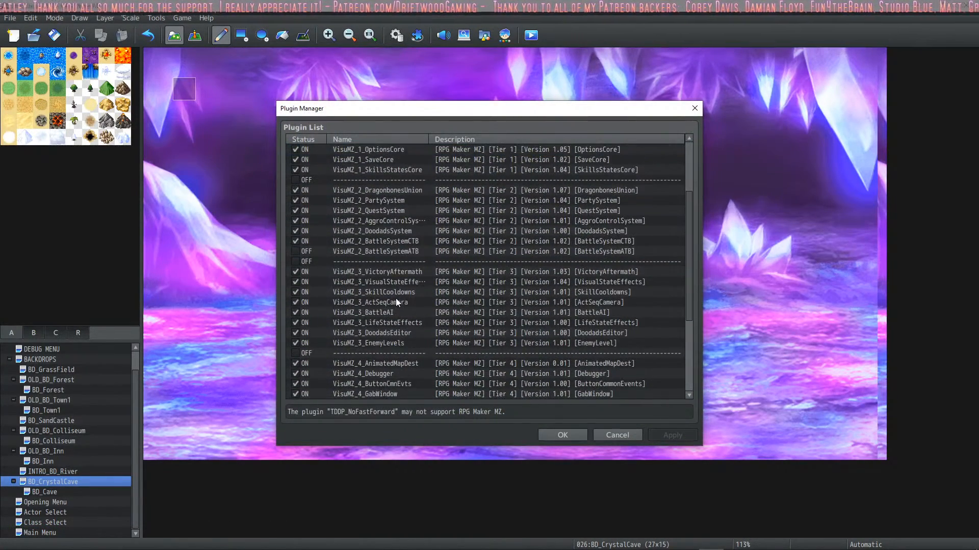
{"action": "scroll", "coordinate": [396, 298], "scroll_direction": "down", "scroll_amount": 5}
{"action": "scroll", "coordinate": [403, 268], "scroll_direction": "down", "scroll_amount": 1}
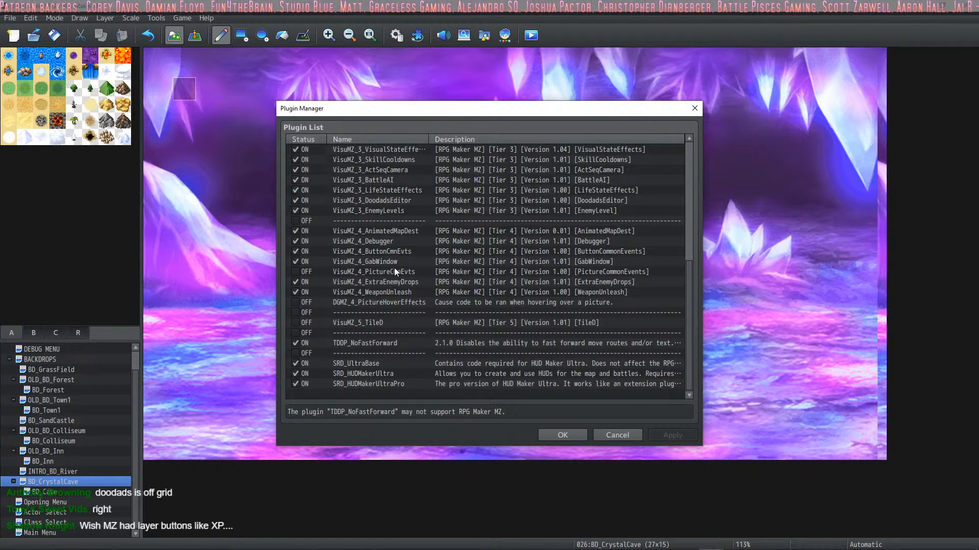
{"action": "scroll", "coordinate": [393, 267], "scroll_direction": "up", "scroll_amount": 3}
{"action": "double_click", "coordinate": [399, 231]}
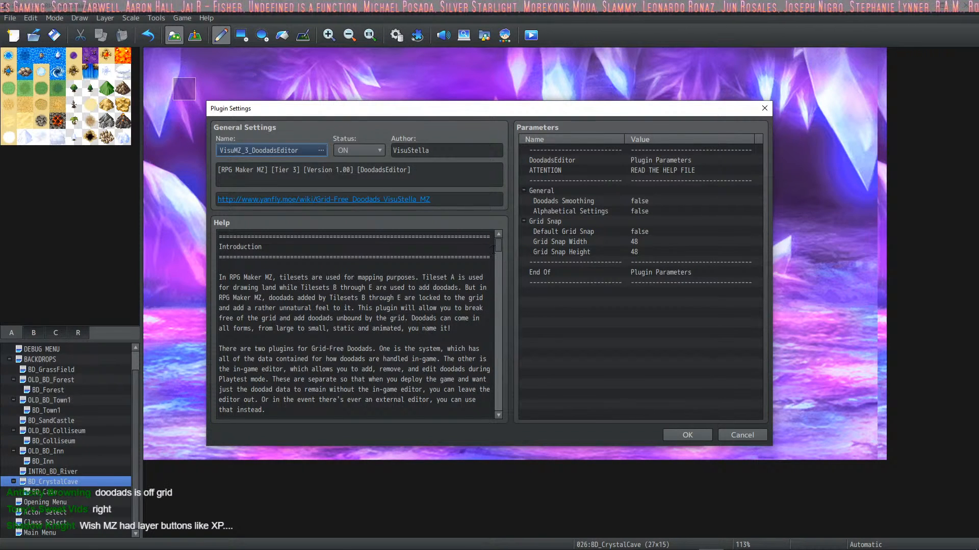
Step: Read the plugin help on requirements, installation, adding new doodads and opening the in-game editor
{"action": "left_click", "coordinate": [420, 319]}
{"action": "scroll", "coordinate": [420, 319], "scroll_direction": "down", "scroll_amount": 10}
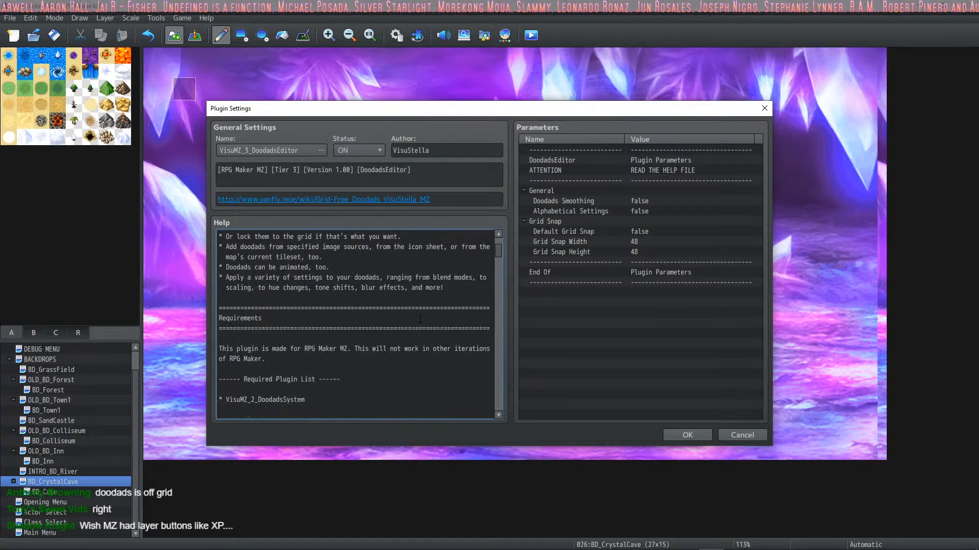
{"action": "scroll", "coordinate": [420, 319], "scroll_direction": "down", "scroll_amount": 10}
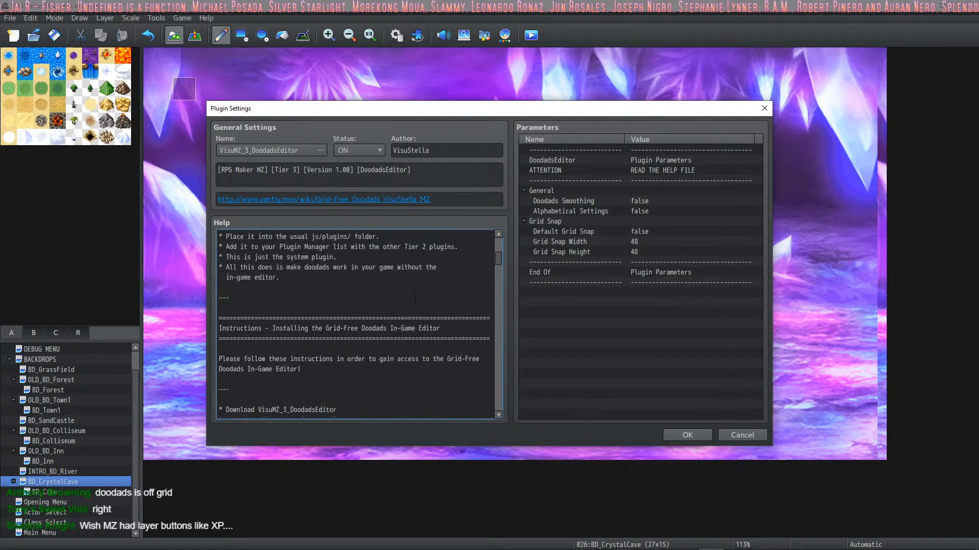
{"action": "scroll", "coordinate": [415, 298], "scroll_direction": "down", "scroll_amount": 5}
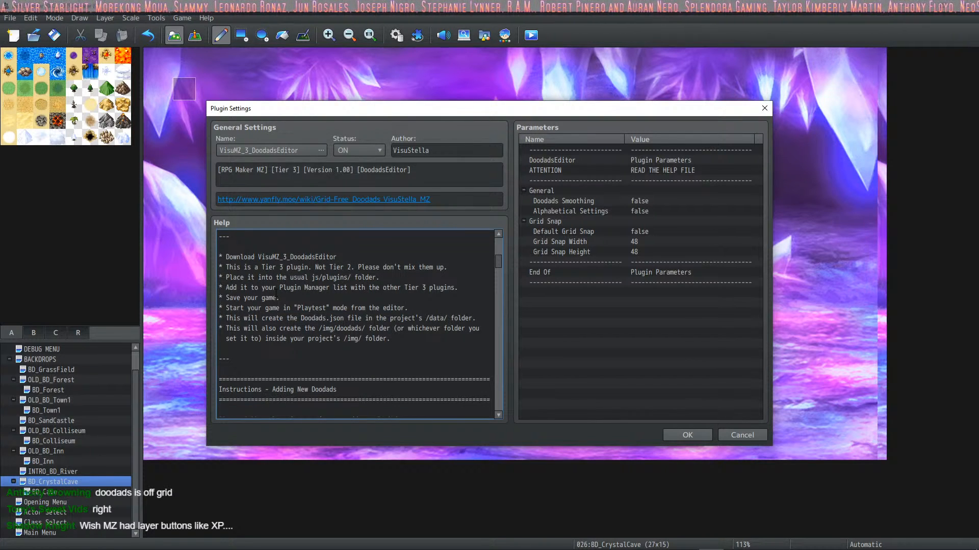
{"action": "scroll", "coordinate": [286, 306], "scroll_direction": "down", "scroll_amount": 7}
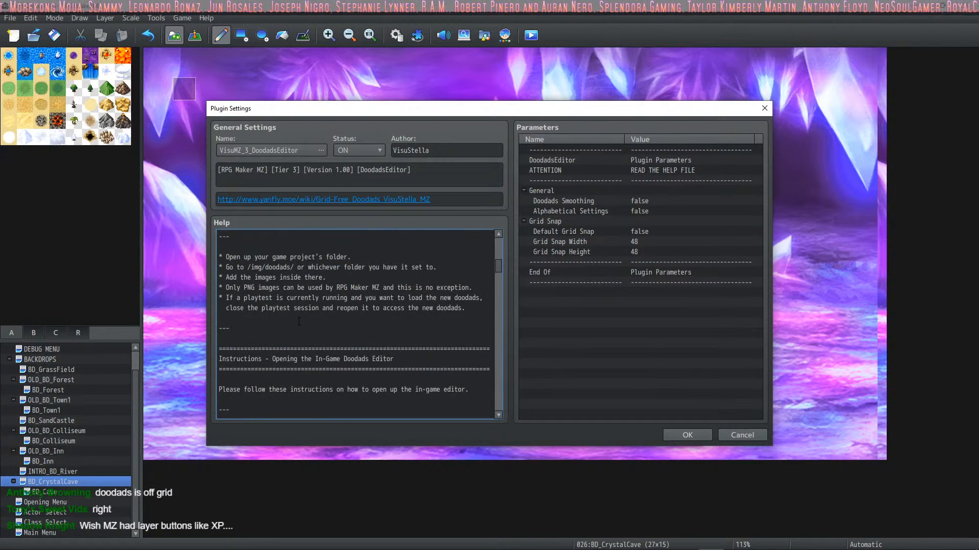
{"action": "scroll", "coordinate": [300, 322], "scroll_direction": "up", "scroll_amount": 2}
{"action": "scroll", "coordinate": [300, 320], "scroll_direction": "down", "scroll_amount": 7}
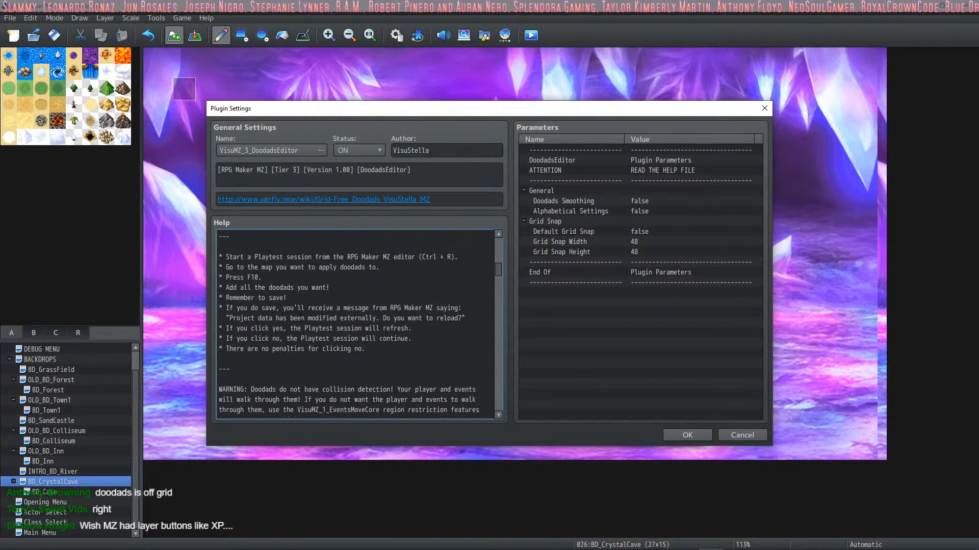
{"action": "scroll", "coordinate": [301, 316], "scroll_direction": "up", "scroll_amount": 2}
{"action": "scroll", "coordinate": [300, 313], "scroll_direction": "down", "scroll_amount": 2}
{"action": "scroll", "coordinate": [299, 311], "scroll_direction": "up", "scroll_amount": 2}
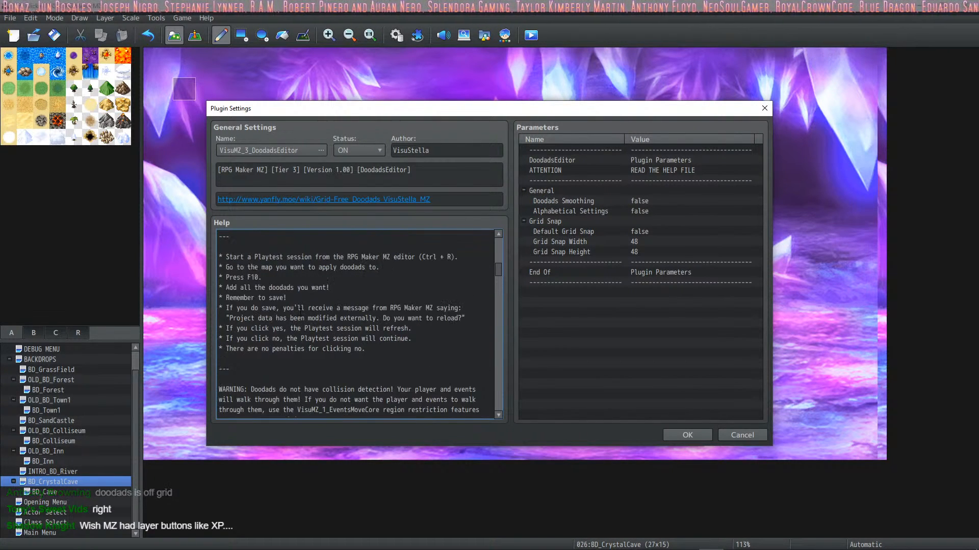
Step: Read the DoodadsEditor plugin help on doodad folders, animated doodads and the in-game editor's main menu options
{"action": "scroll", "coordinate": [299, 308], "scroll_direction": "down", "scroll_amount": 5}
{"action": "scroll", "coordinate": [299, 307], "scroll_direction": "down", "scroll_amount": 5}
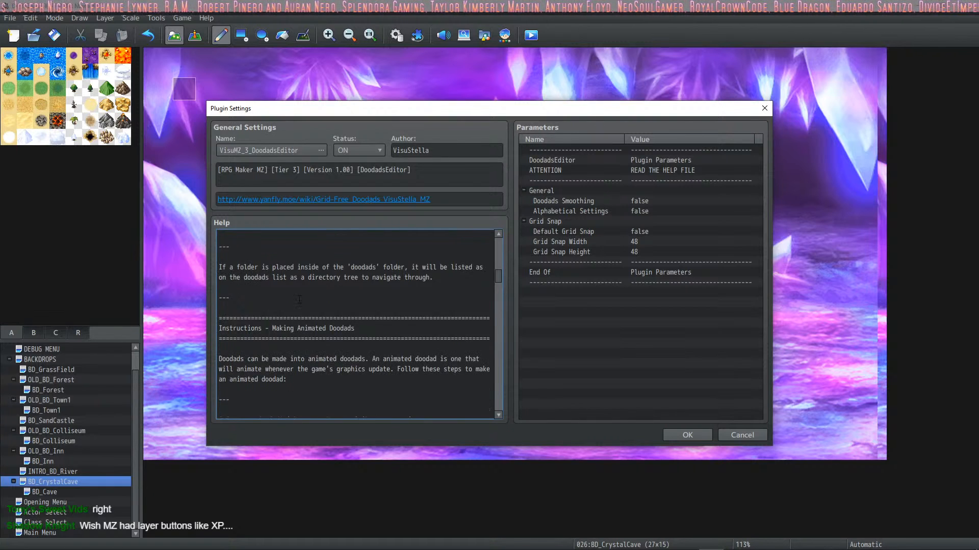
{"action": "scroll", "coordinate": [299, 300], "scroll_direction": "up", "scroll_amount": 5}
{"action": "scroll", "coordinate": [301, 299], "scroll_direction": "down", "scroll_amount": 14}
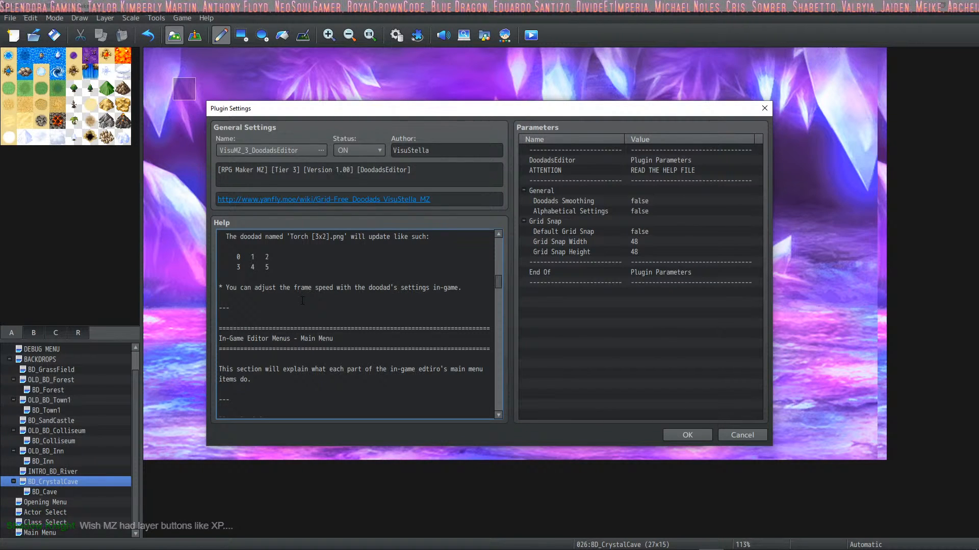
{"action": "scroll", "coordinate": [303, 301], "scroll_direction": "down", "scroll_amount": 7}
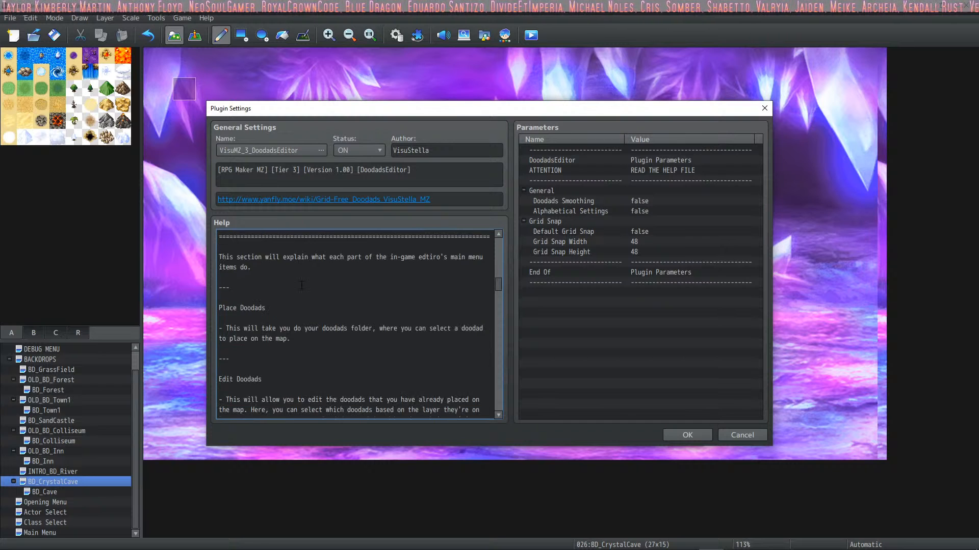
{"action": "scroll", "coordinate": [319, 290], "scroll_direction": "down", "scroll_amount": 5}
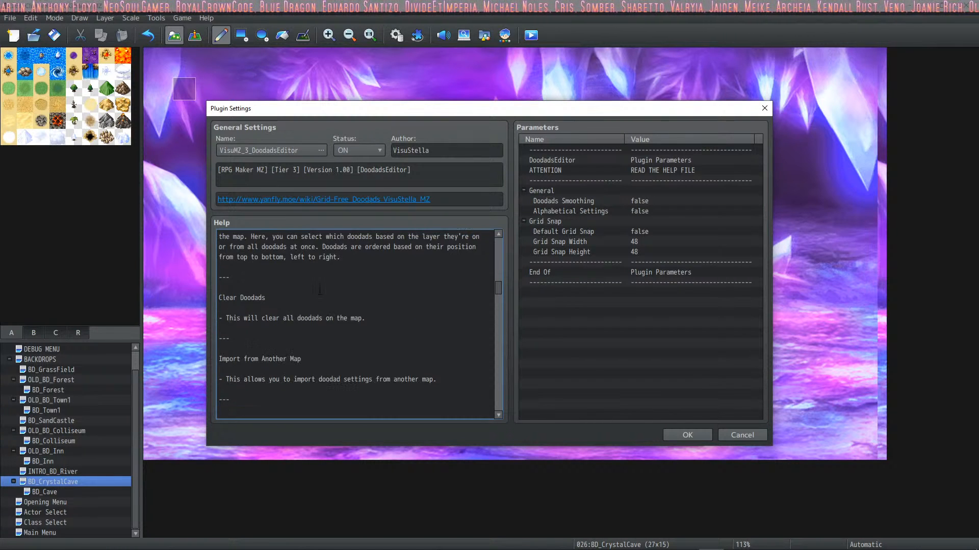
{"action": "scroll", "coordinate": [320, 290], "scroll_direction": "down", "scroll_amount": 4}
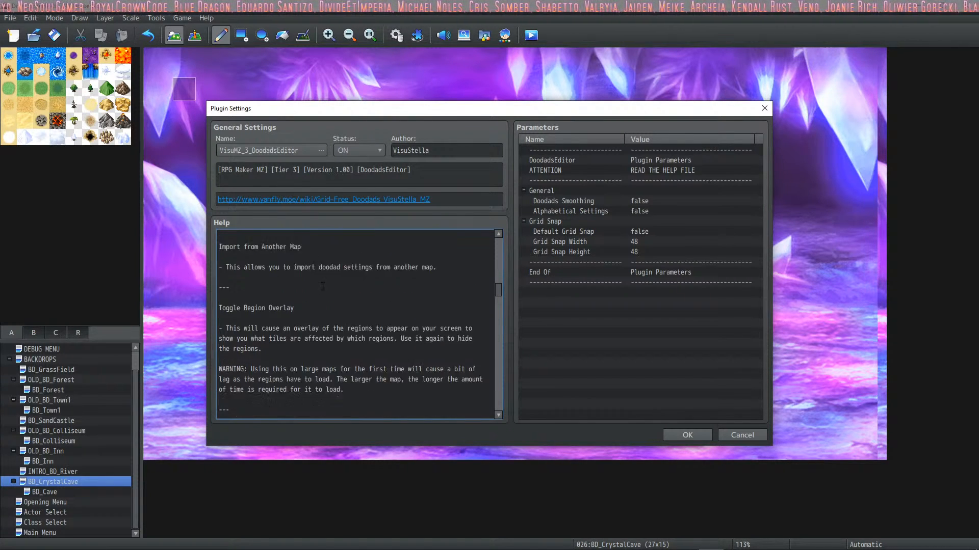
{"action": "scroll", "coordinate": [322, 285], "scroll_direction": "down", "scroll_amount": 10}
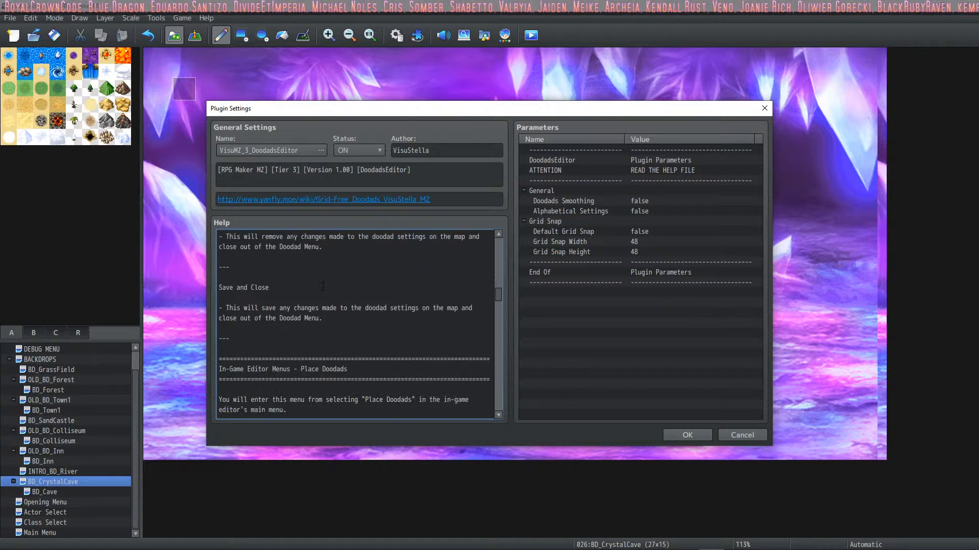
Step: Read the help sections on placing doodads and editing doodads, examining the Layers 0 through 10 entry
{"action": "scroll", "coordinate": [323, 289], "scroll_direction": "down", "scroll_amount": 2}
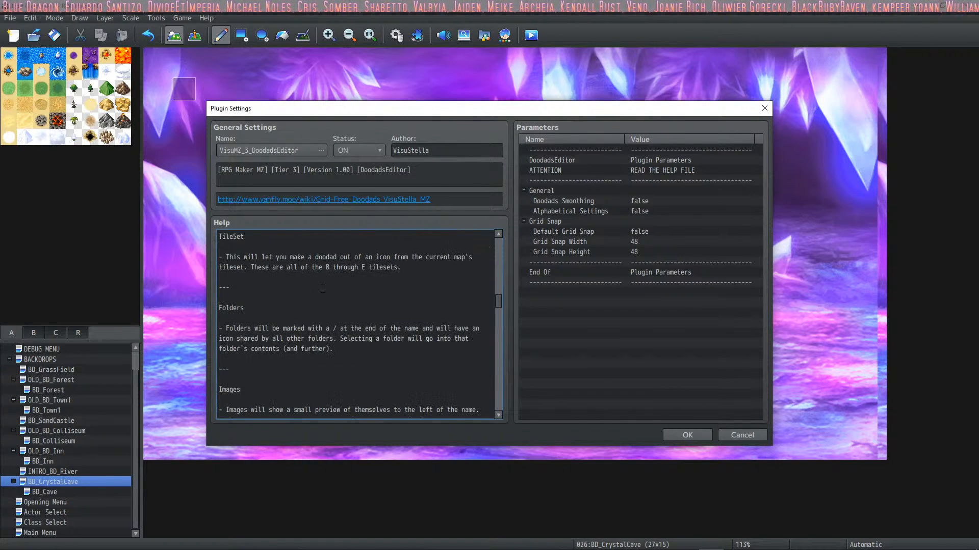
{"action": "scroll", "coordinate": [323, 289], "scroll_direction": "down", "scroll_amount": 10}
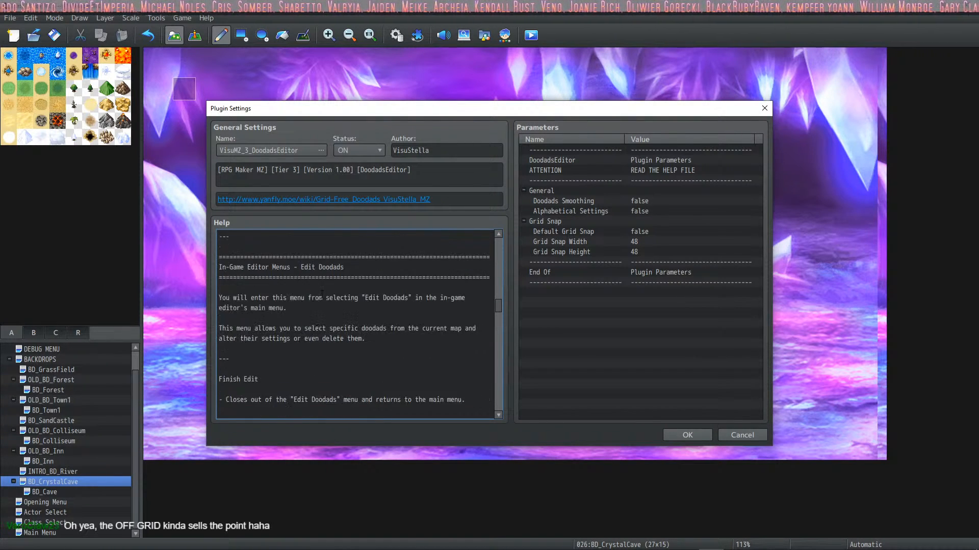
{"action": "scroll", "coordinate": [252, 286], "scroll_direction": "down", "scroll_amount": 5}
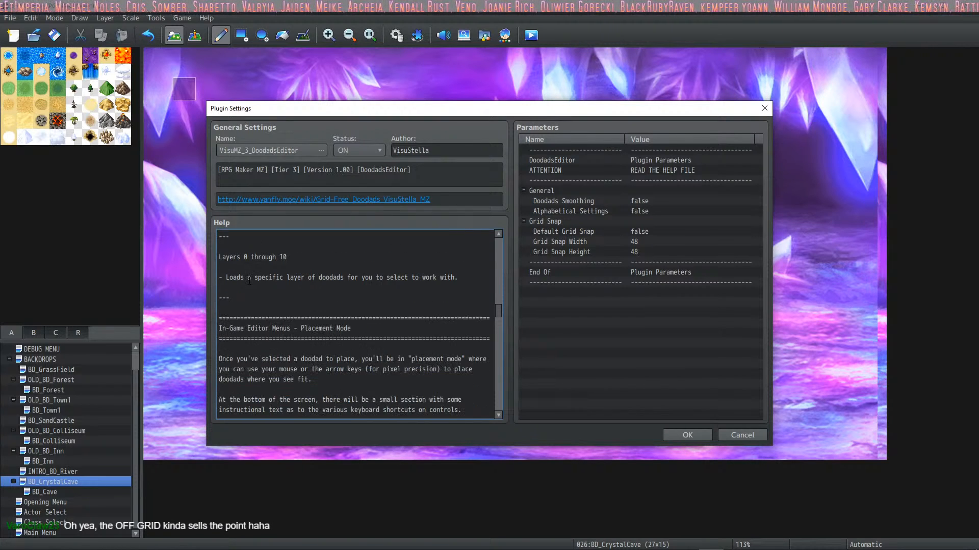
{"action": "left_click_drag", "start_coordinate": [286, 257], "coordinate": [220, 257]}
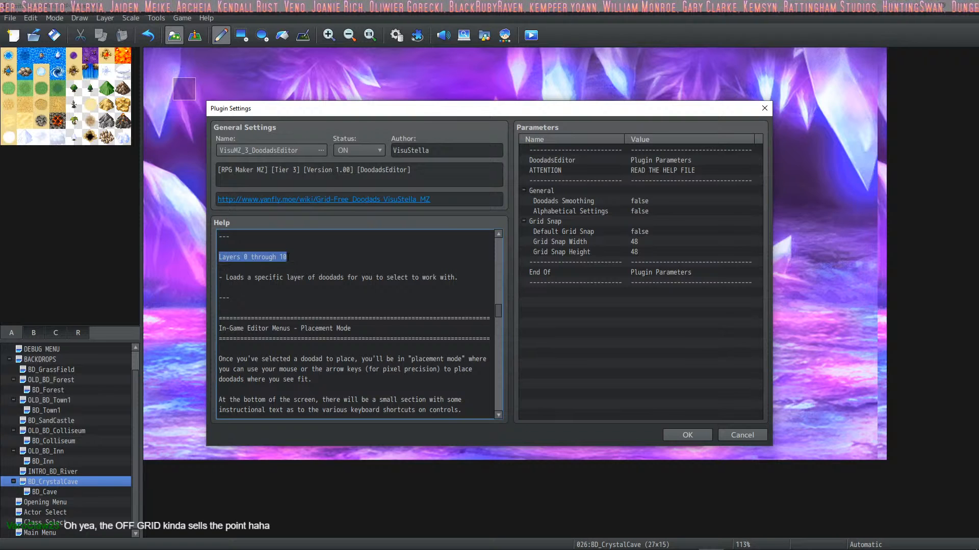
{"action": "scroll", "coordinate": [288, 266], "scroll_direction": "down", "scroll_amount": 3}
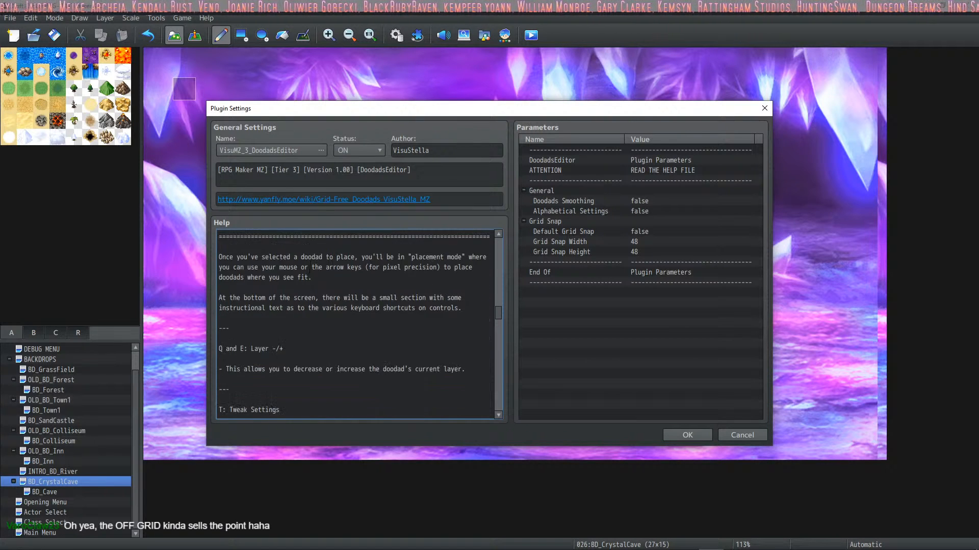
{"action": "scroll", "coordinate": [248, 271], "scroll_direction": "up", "scroll_amount": 4}
{"action": "left_click", "coordinate": [246, 287]}
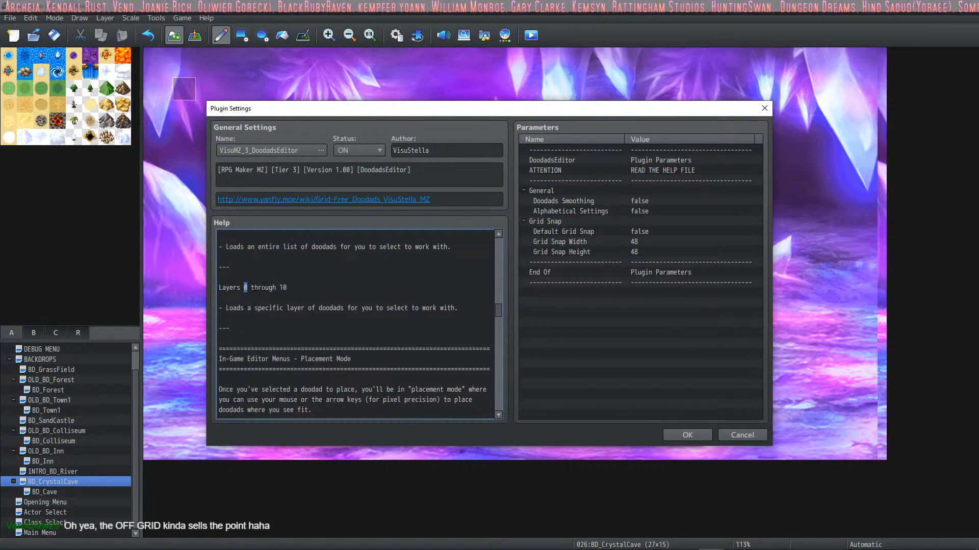
{"action": "scroll", "coordinate": [312, 303], "scroll_direction": "down", "scroll_amount": 5}
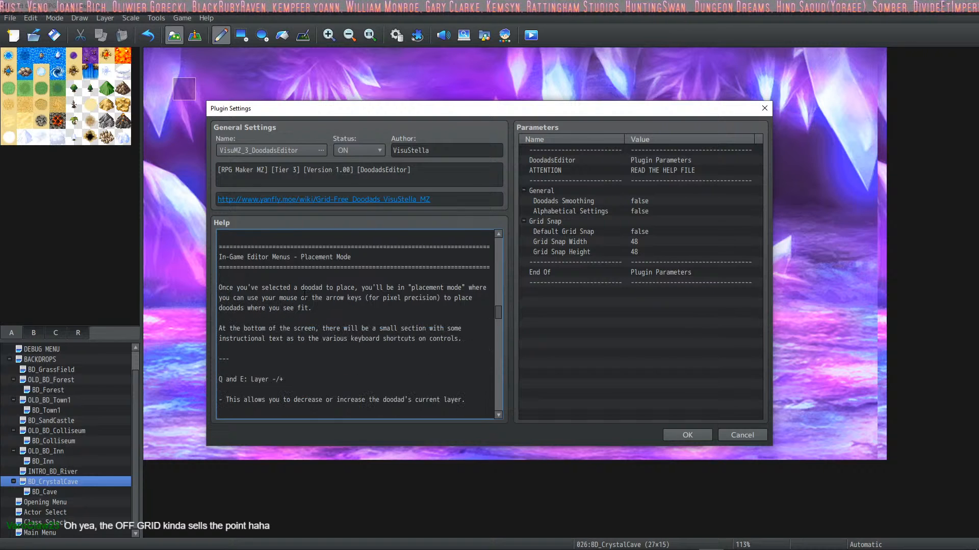
{"action": "scroll", "coordinate": [278, 273], "scroll_direction": "up", "scroll_amount": 2}
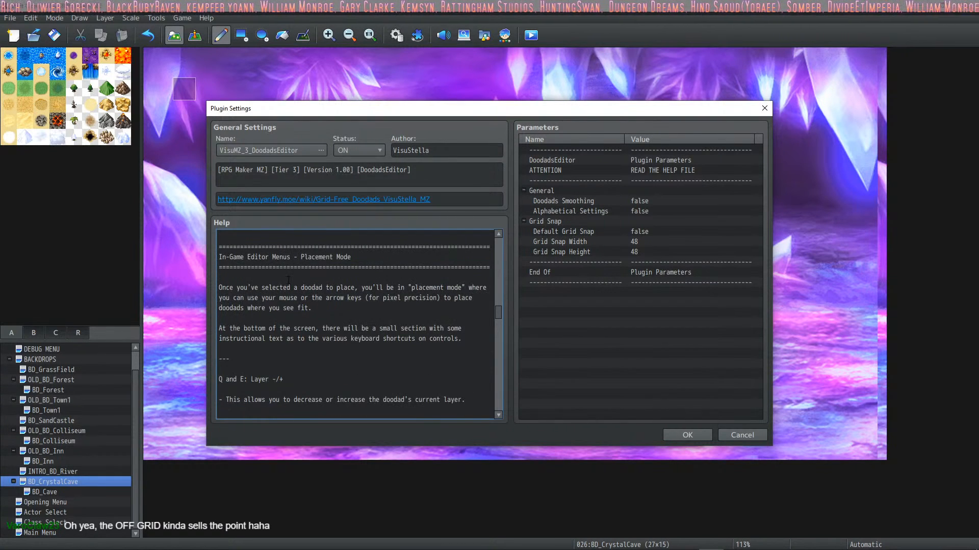
Step: Read the help on the placement mode keyboard shortcuts and the Doodad Settings menu
{"action": "scroll", "coordinate": [289, 280], "scroll_direction": "down", "scroll_amount": 4}
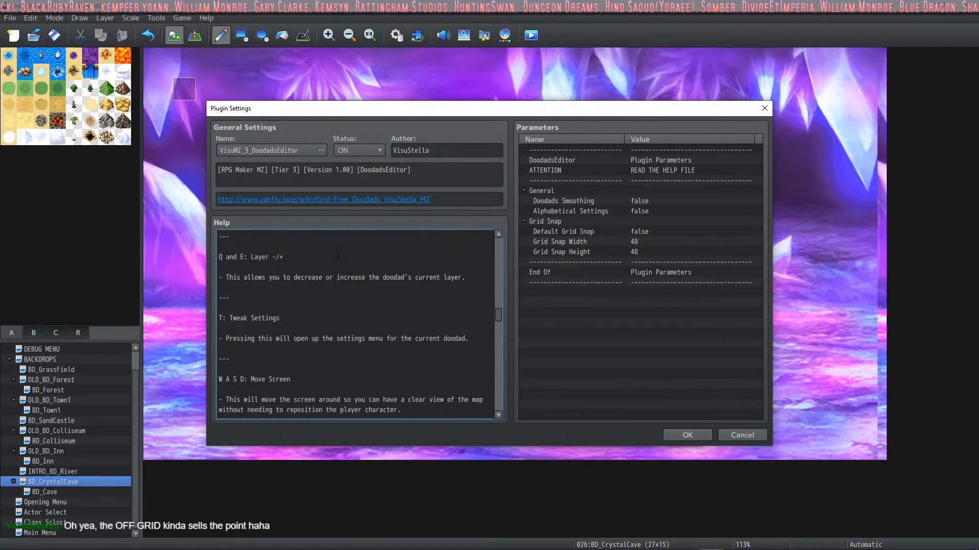
{"action": "scroll", "coordinate": [363, 282], "scroll_direction": "down", "scroll_amount": 10}
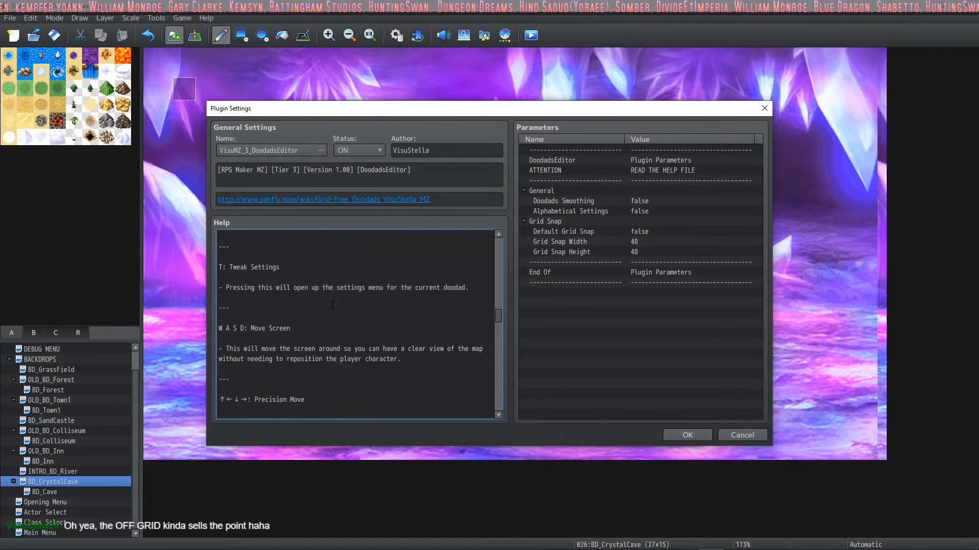
{"action": "scroll", "coordinate": [335, 297], "scroll_direction": "down", "scroll_amount": 15}
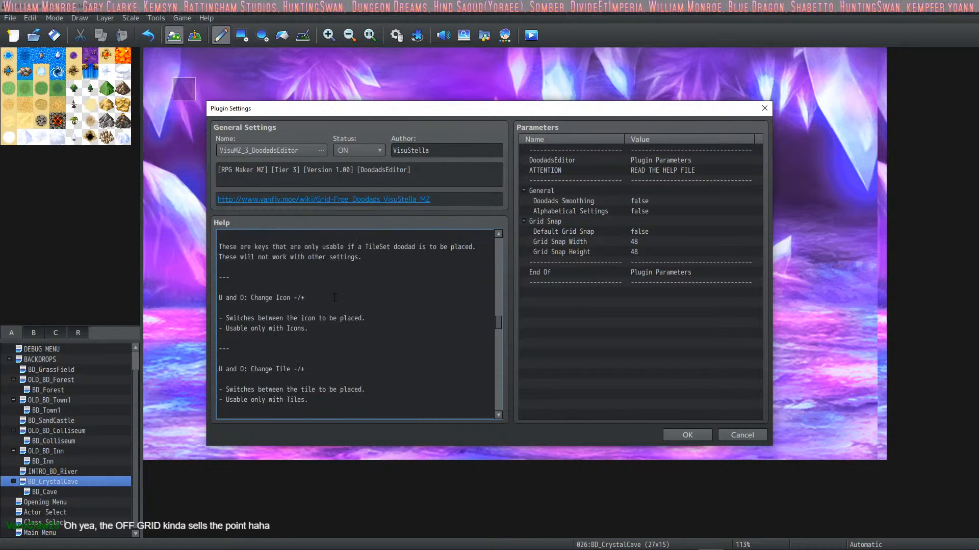
{"action": "scroll", "coordinate": [333, 297], "scroll_direction": "down", "scroll_amount": 4}
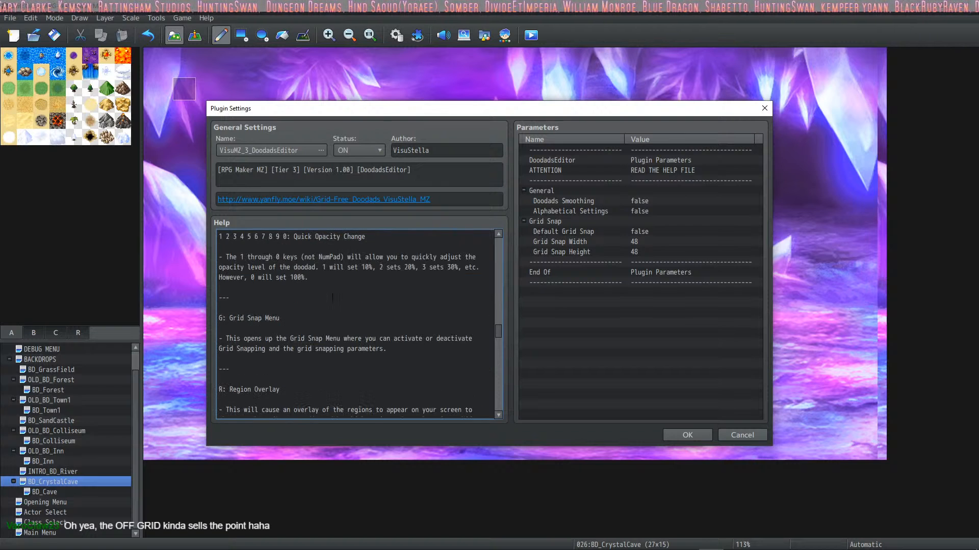
{"action": "scroll", "coordinate": [333, 298], "scroll_direction": "down", "scroll_amount": 10}
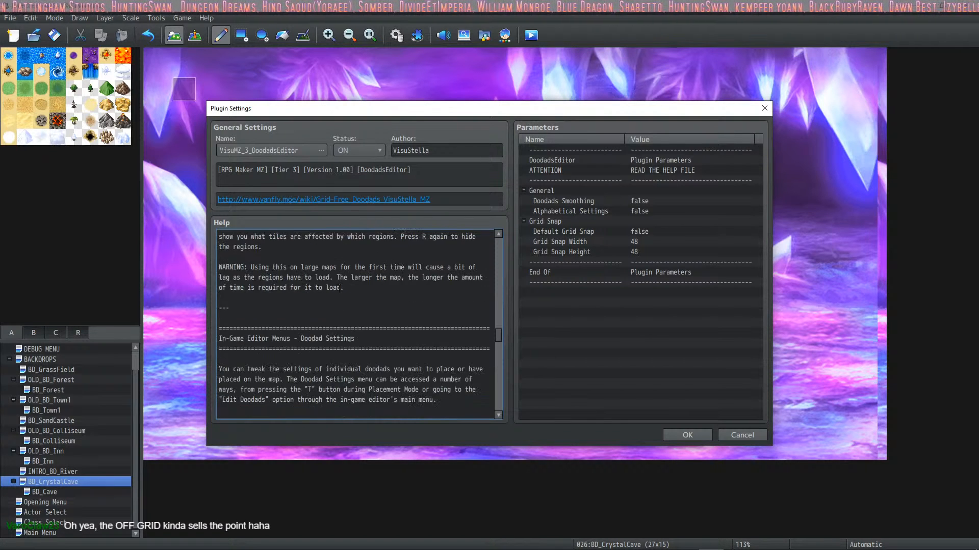
{"action": "scroll", "coordinate": [339, 289], "scroll_direction": "down", "scroll_amount": 4}
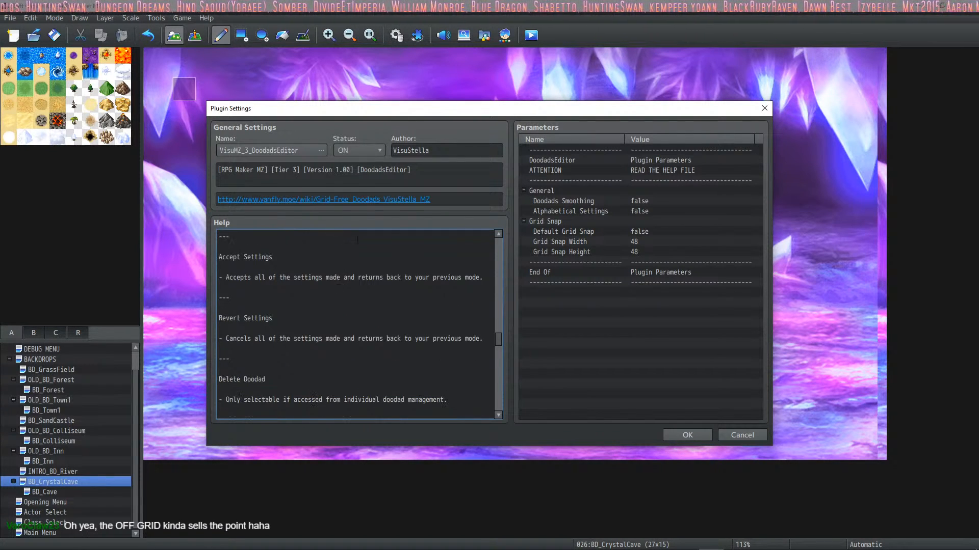
Step: Switch to the Drift Clicker RPG playtest and open the settings of the placed blue jar icon
{"action": "mouse_move", "coordinate": [638, 548]}
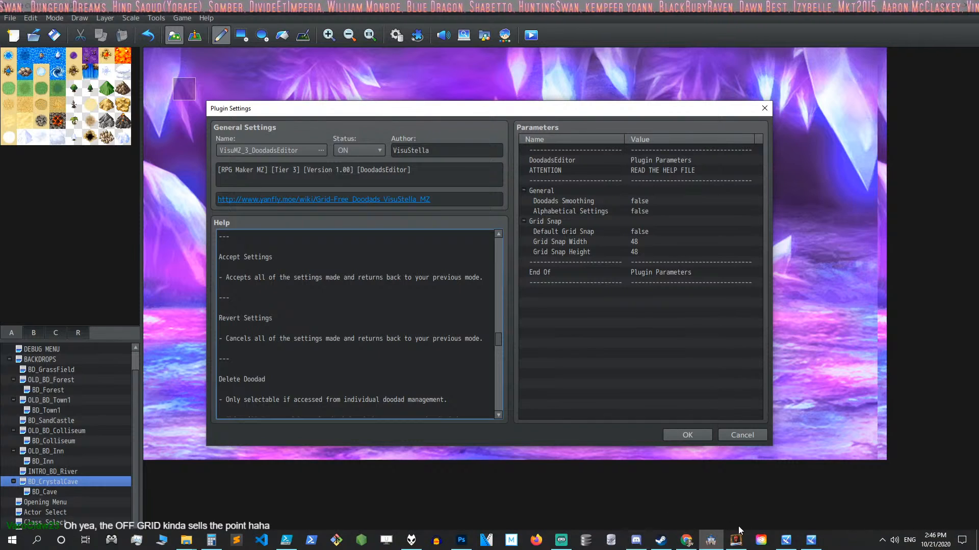
{"action": "left_click", "coordinate": [786, 540]}
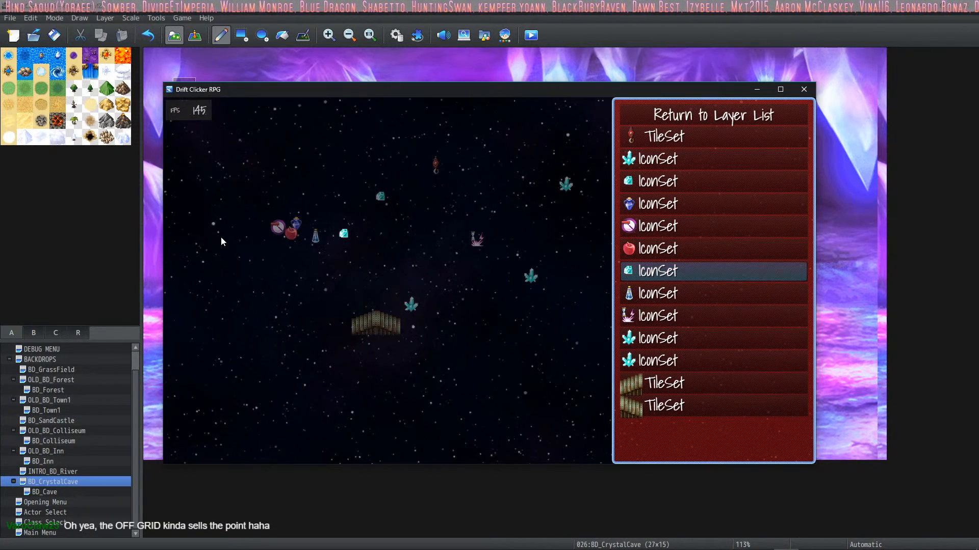
{"action": "key", "text": "Up"}
{"action": "key", "text": "Up"}
{"action": "key", "text": "Up"}
{"action": "key", "text": "Return"}
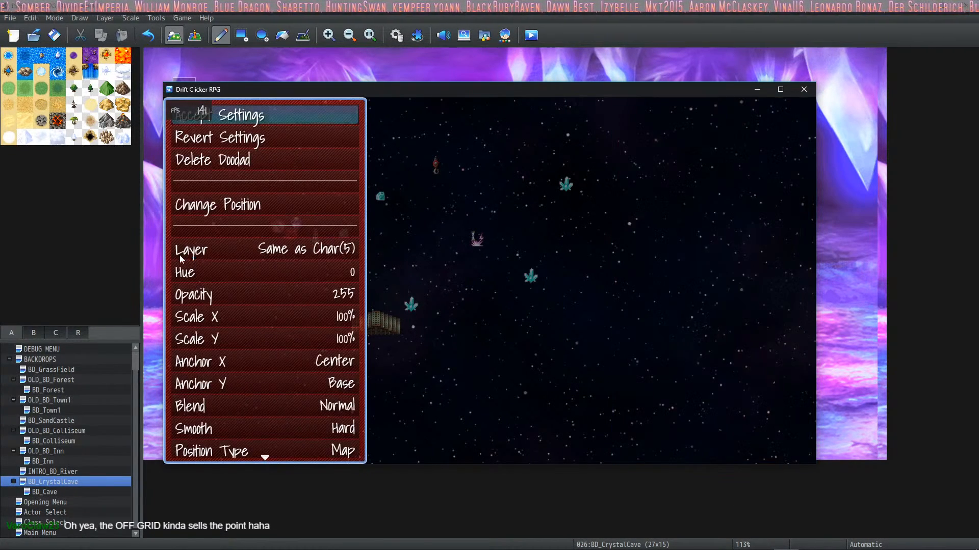
Step: Set both Scale X and Scale Y of the blue jar doodad to 800%
{"action": "left_click", "coordinate": [294, 309]}
{"action": "key", "text": "Up"}
{"action": "key", "text": "Up"}
{"action": "key", "text": "Up"}
{"action": "key", "text": "Up"}
{"action": "key", "text": "Return"}
{"action": "key", "text": "Down"}
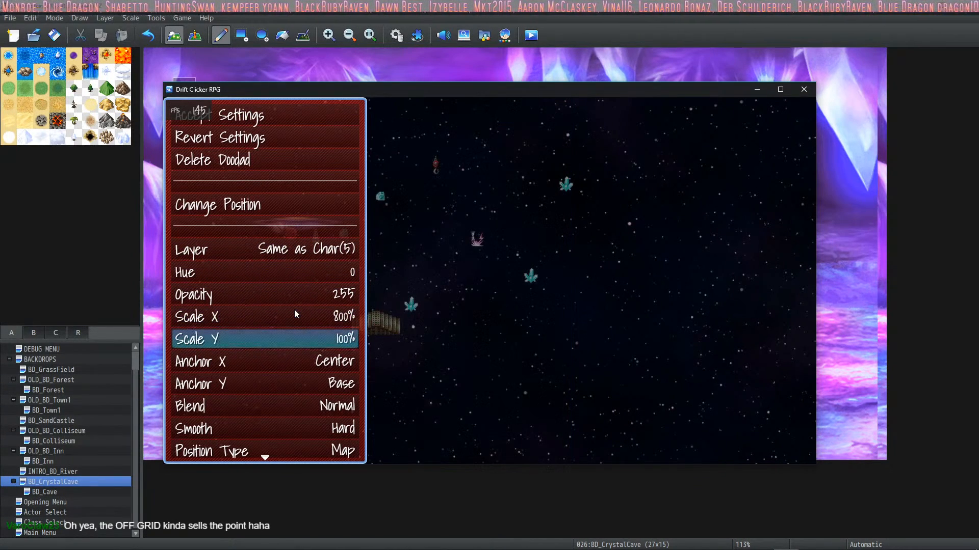
{"action": "key", "text": "Return"}
{"action": "key", "text": "Up"}
{"action": "key", "text": "Up"}
{"action": "key", "text": "Up"}
{"action": "key", "text": "Up"}
{"action": "key", "text": "Return"}
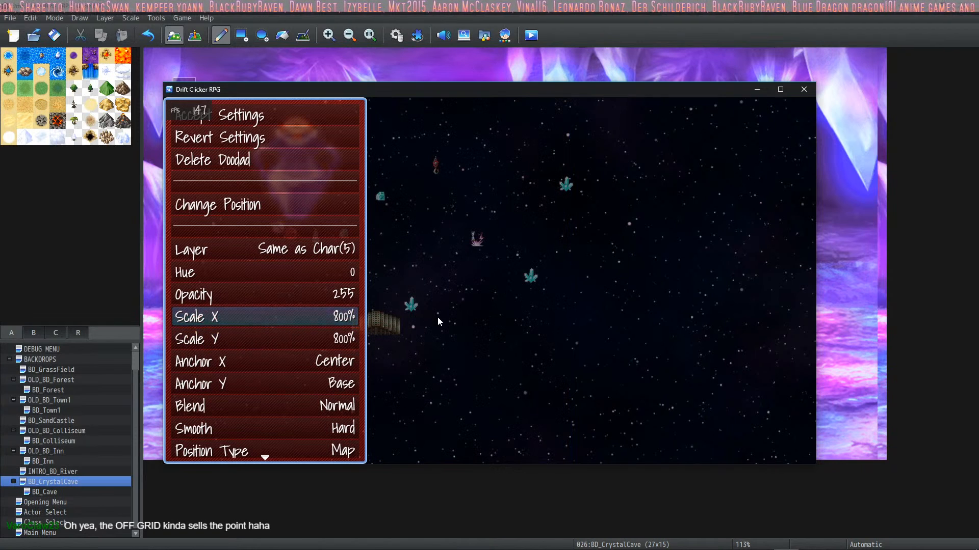
Step: Reposition the enlarged blue jar beside the upper-right teal crystal and accept its doodad settings
{"action": "key", "text": "Down"}
{"action": "key", "text": "Down"}
{"action": "key", "text": "Up"}
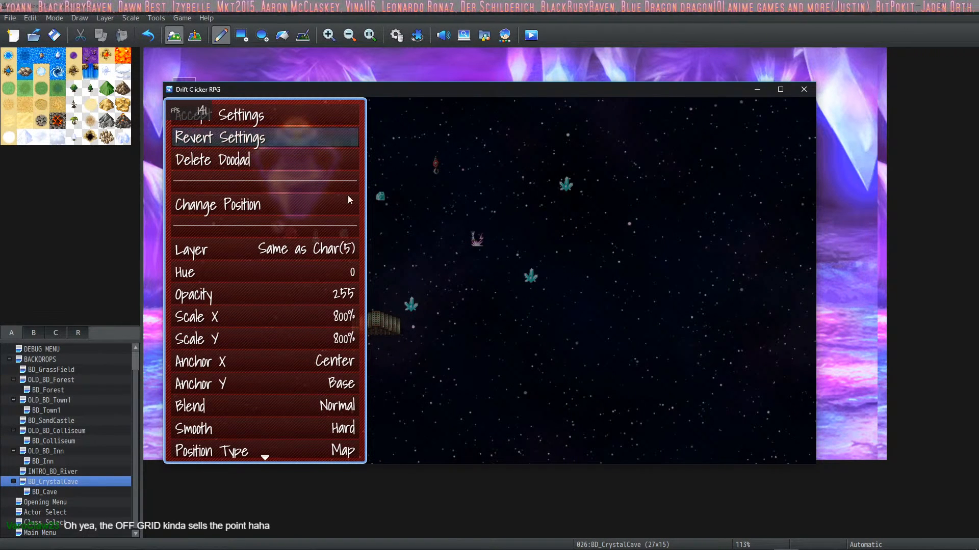
{"action": "left_click", "coordinate": [244, 204]}
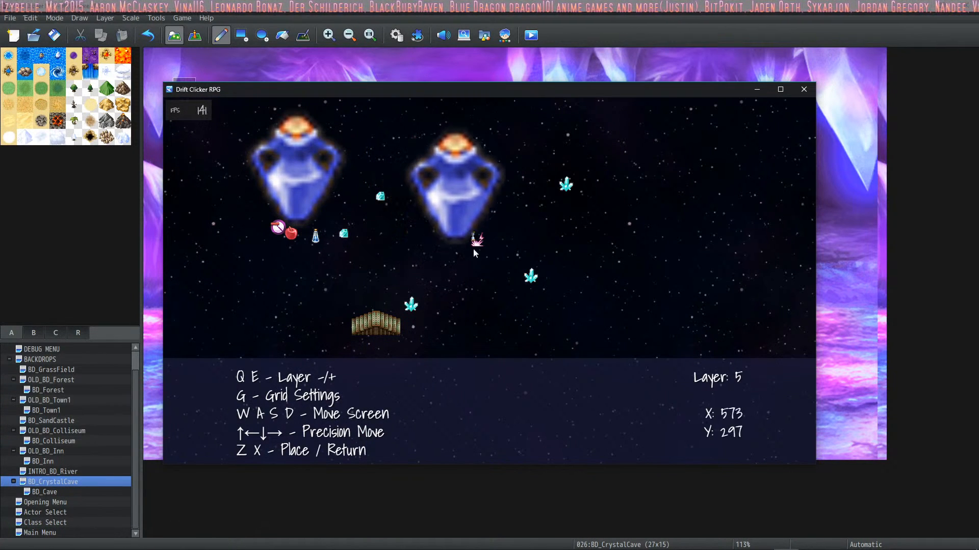
{"action": "left_click", "coordinate": [618, 236]}
{"action": "right_click", "coordinate": [429, 298]}
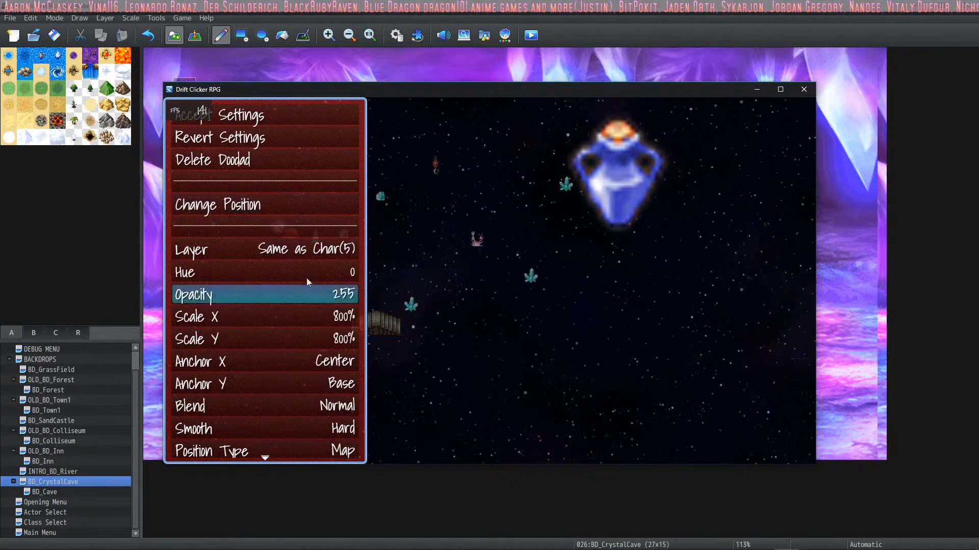
{"action": "left_click", "coordinate": [239, 116]}
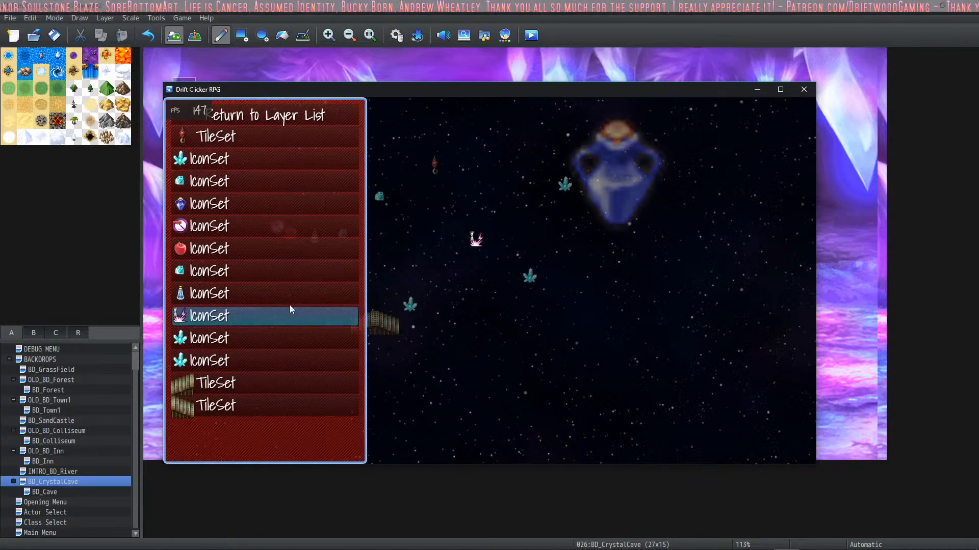
Step: Open another icon doodad's settings and review the options from Layer down to Party and Switch
{"action": "left_click", "coordinate": [654, 271]}
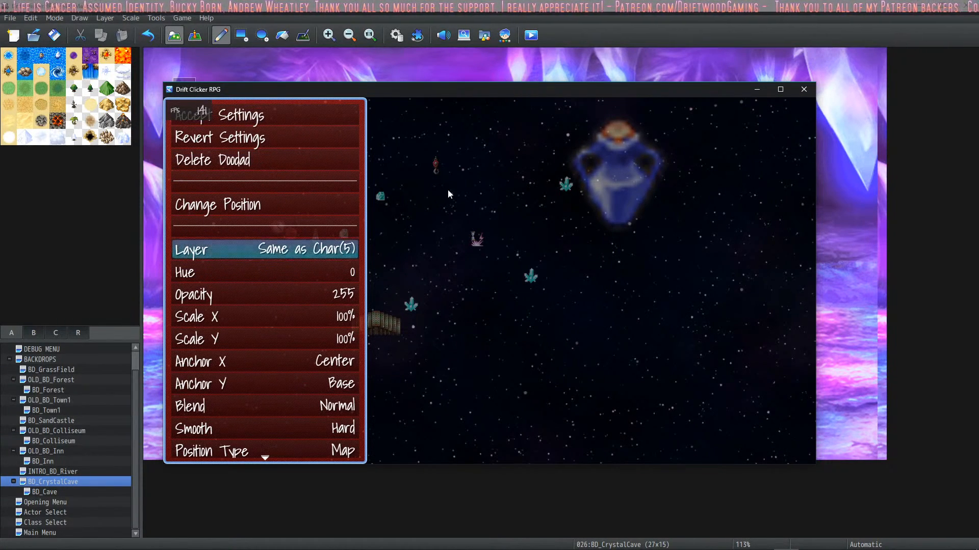
{"action": "scroll", "coordinate": [259, 336], "scroll_direction": "down", "scroll_amount": 2}
{"action": "scroll", "coordinate": [290, 279], "scroll_direction": "down", "scroll_amount": 5}
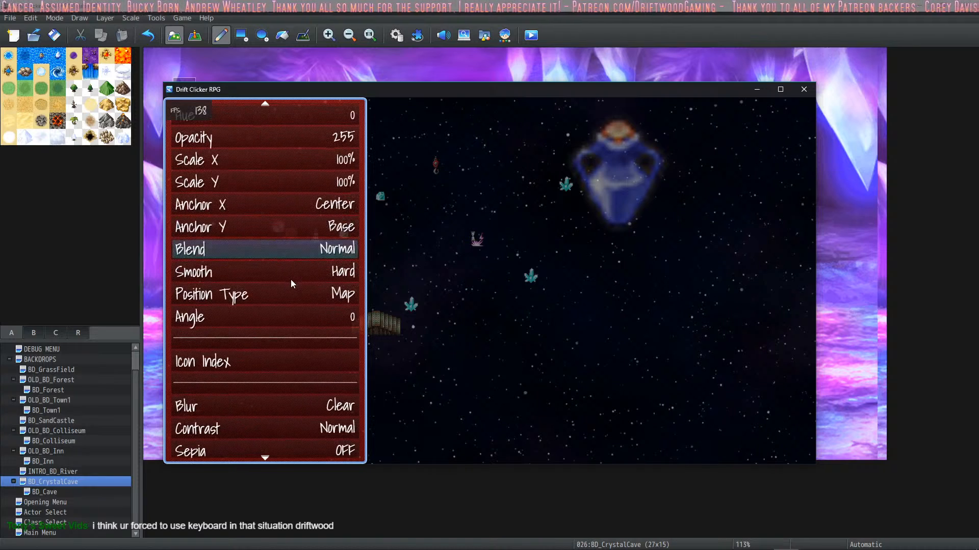
Step: Close the playtest, then confirm the DoodadsEditor plugin settings and the Plugin Manager in RPG Maker MZ
{"action": "left_click", "coordinate": [803, 89]}
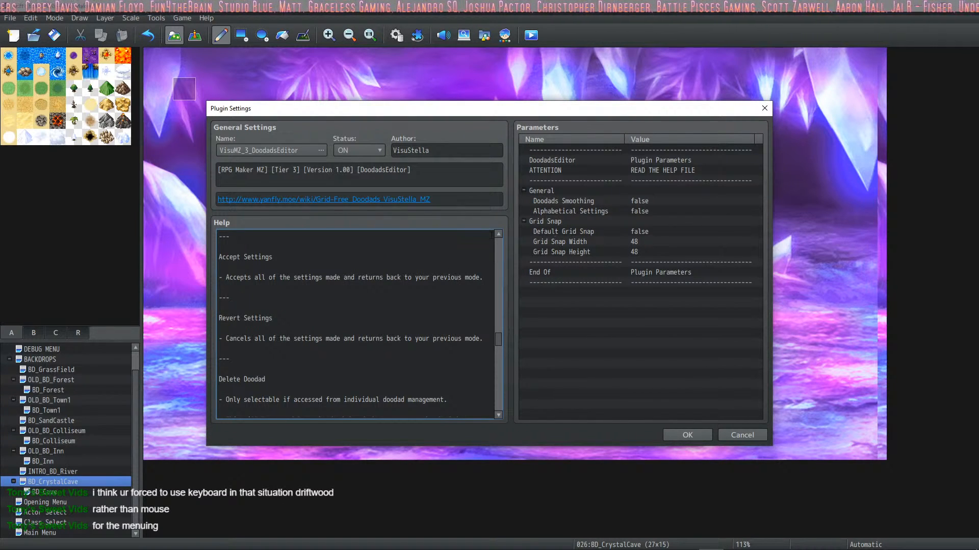
{"action": "left_click", "coordinate": [672, 434]}
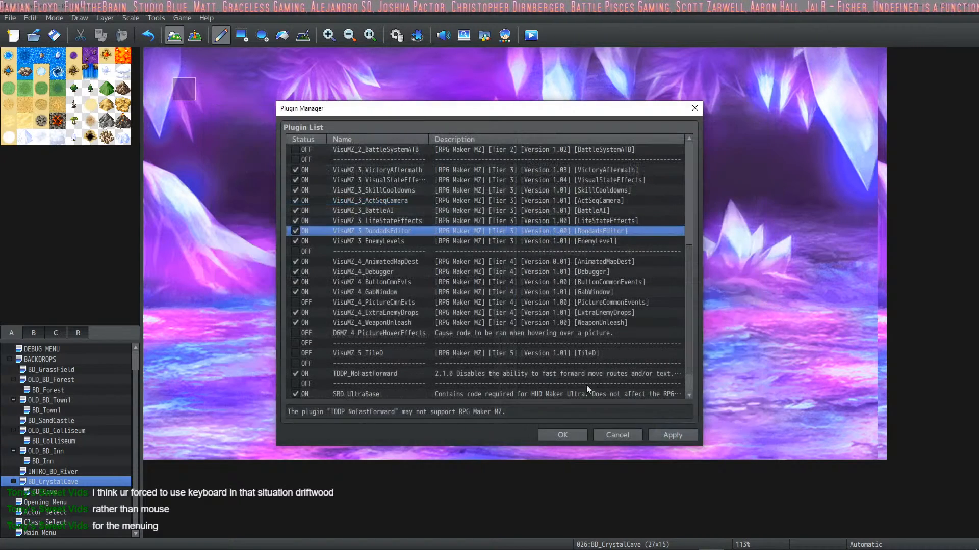
{"action": "left_click", "coordinate": [559, 433]}
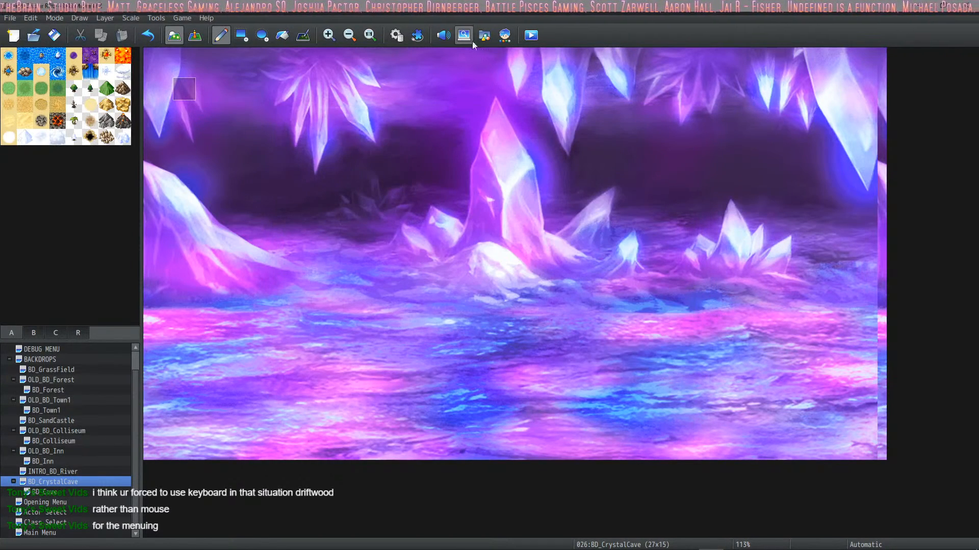
Step: Start a playtest with the game changes saved and open the doodads editor on the Actor Selection map
{"action": "left_click", "coordinate": [525, 43]}
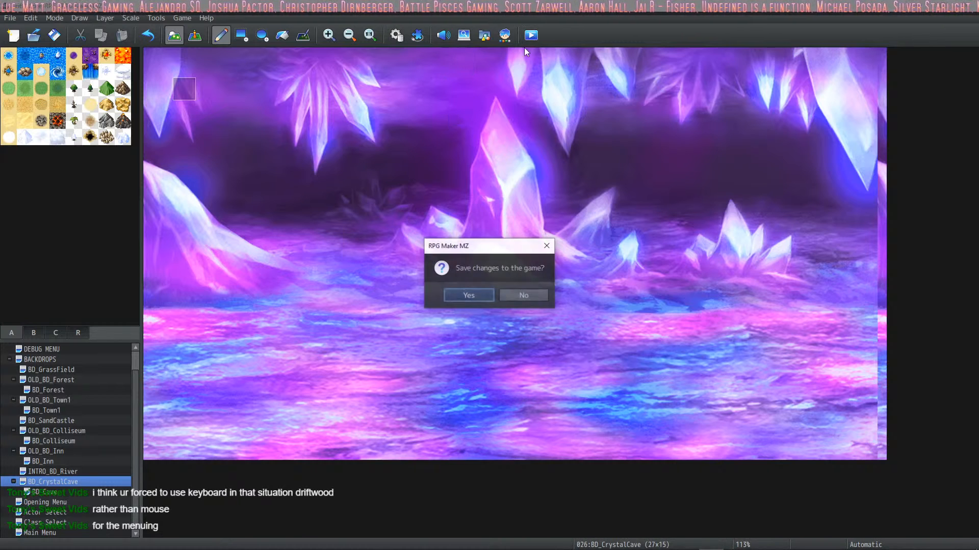
{"action": "left_click", "coordinate": [479, 298]}
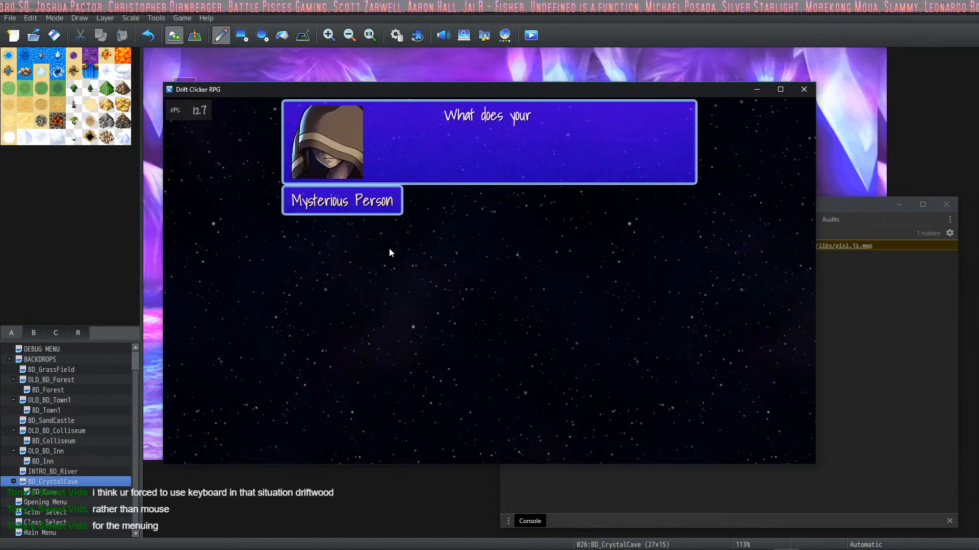
{"action": "left_click", "coordinate": [389, 256]}
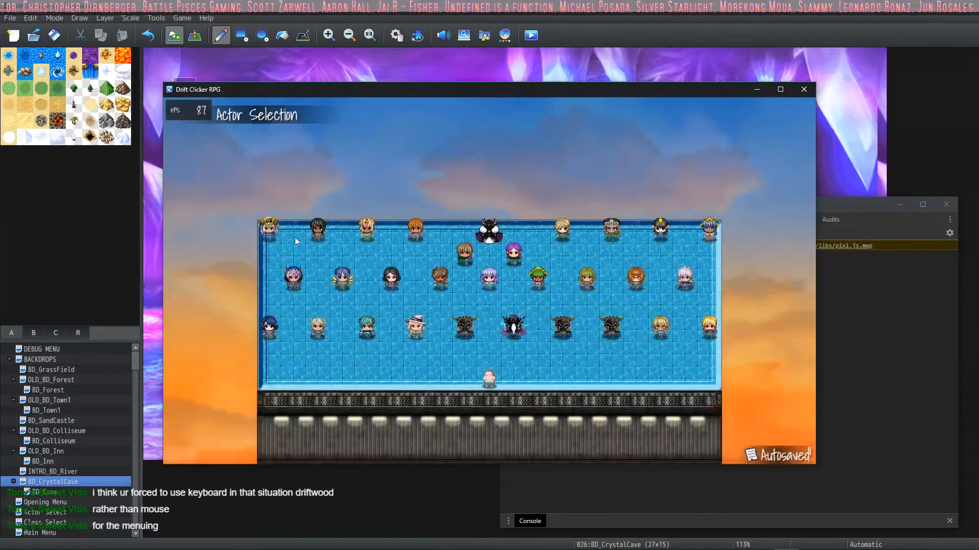
{"action": "key", "text": "F10"}
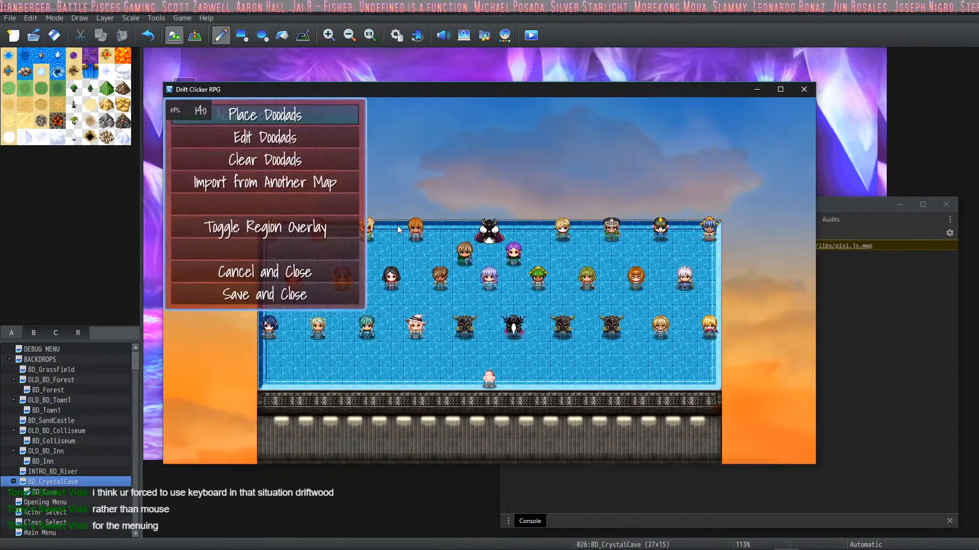
Step: Place a yellow-and-black hazard stripe tile from the TileSet doodads in the sky above the upper row of actors
{"action": "left_click", "coordinate": [267, 114]}
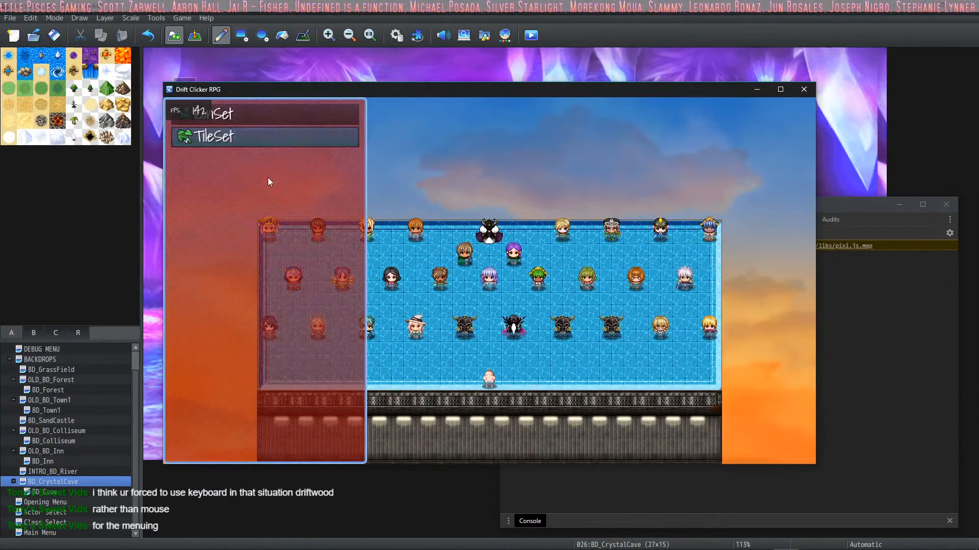
{"action": "left_click", "coordinate": [258, 140]}
{"action": "left_click", "coordinate": [335, 289]}
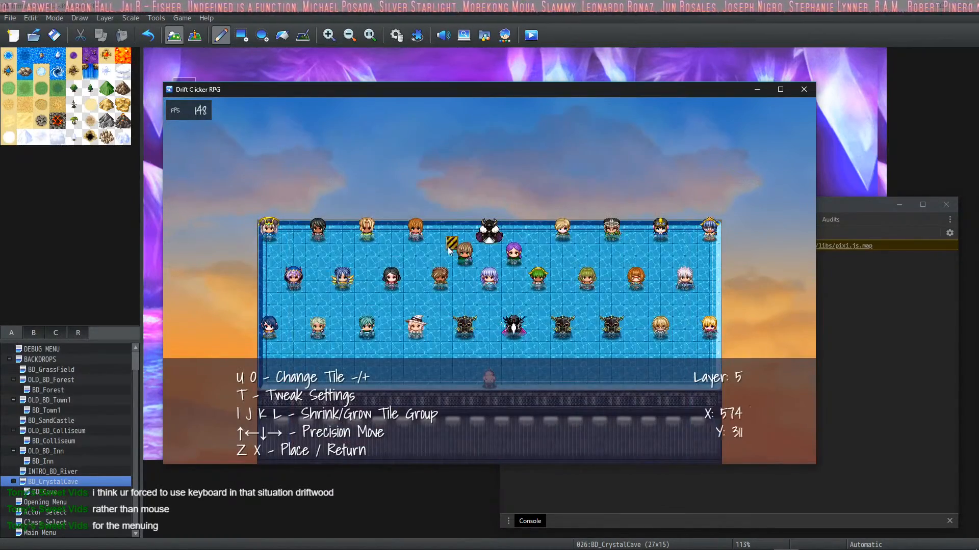
{"action": "left_click", "coordinate": [418, 155]}
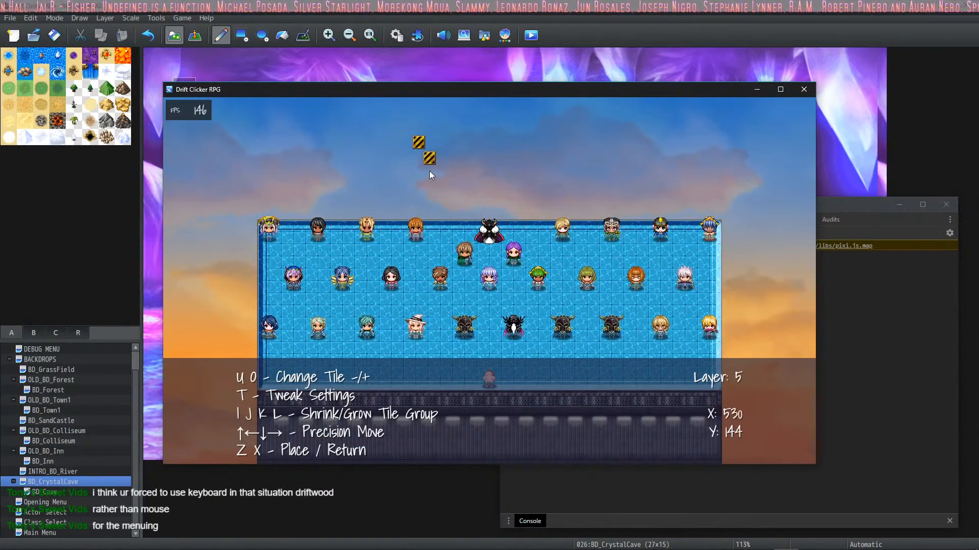
{"action": "right_click", "coordinate": [423, 158]}
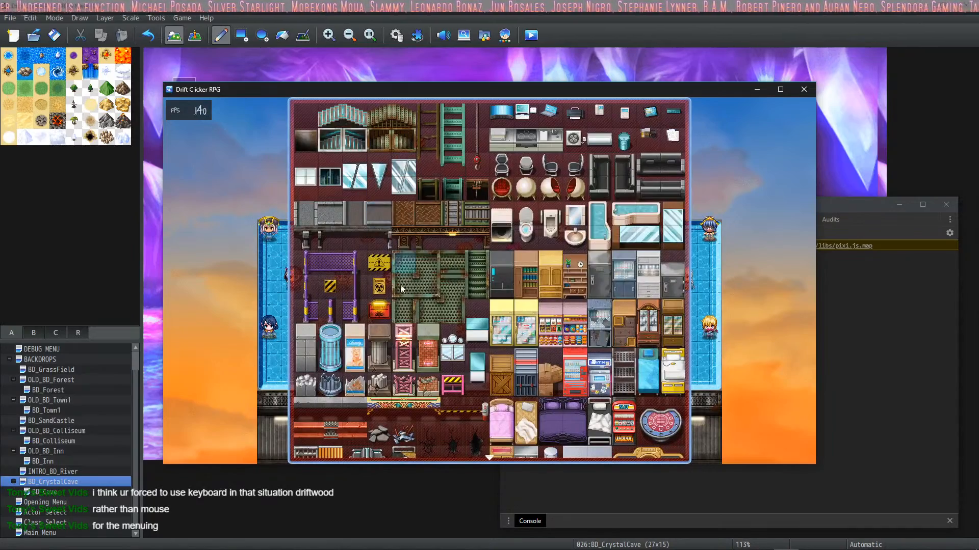
{"action": "right_click", "coordinate": [399, 239]}
Step: Edit the placed hazard stripe doodad, setting its hue to 190 and its opacity to 60% (153)
{"action": "left_click", "coordinate": [232, 141]}
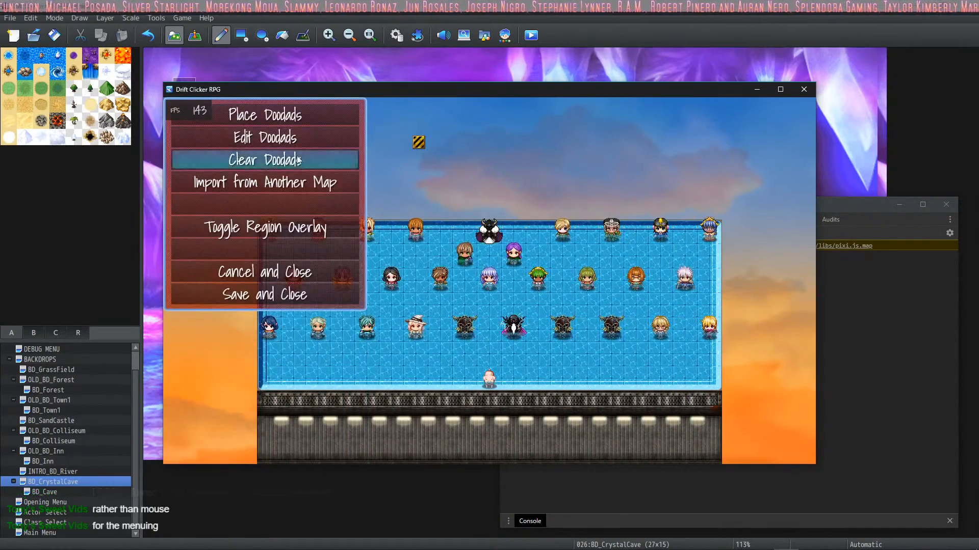
{"action": "left_click", "coordinate": [233, 137]}
{"action": "left_click", "coordinate": [237, 159]}
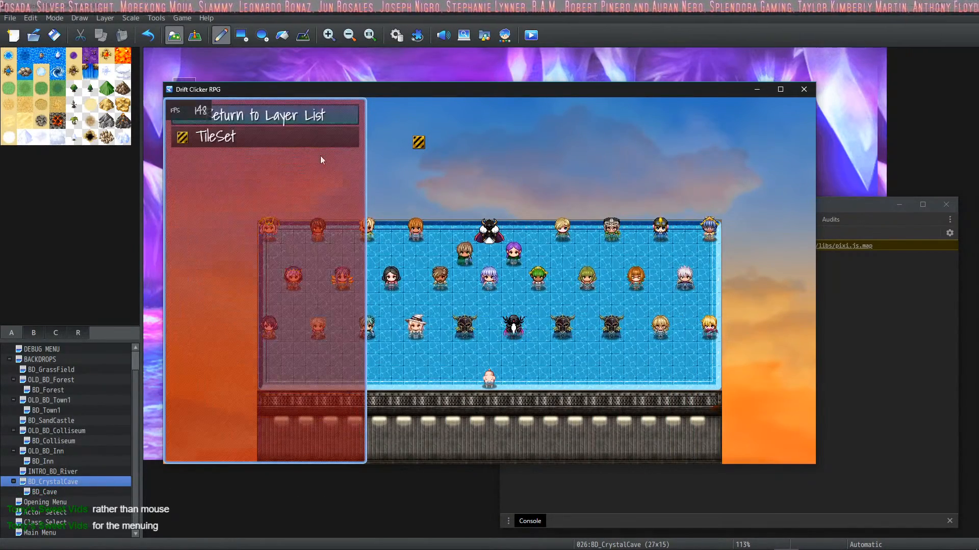
{"action": "left_click", "coordinate": [261, 139]}
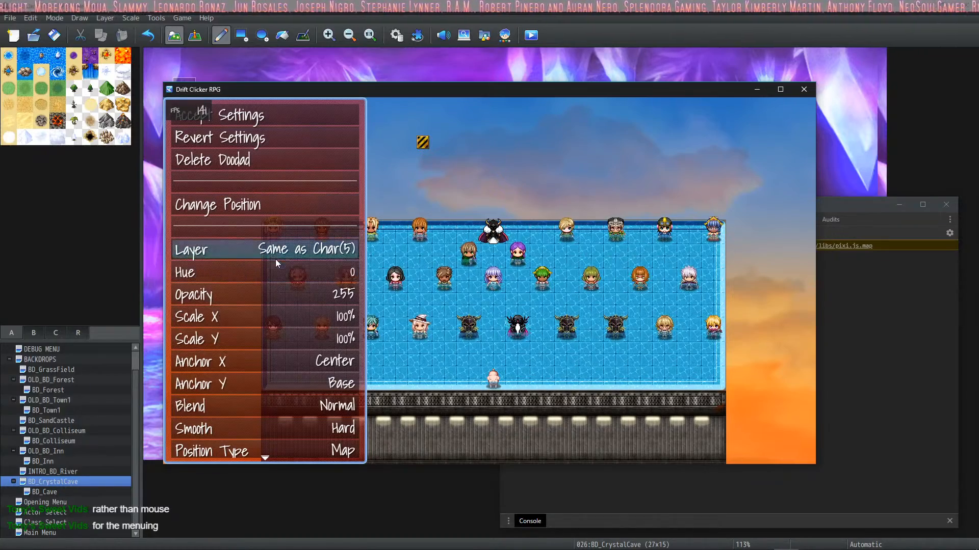
{"action": "left_click", "coordinate": [283, 276]}
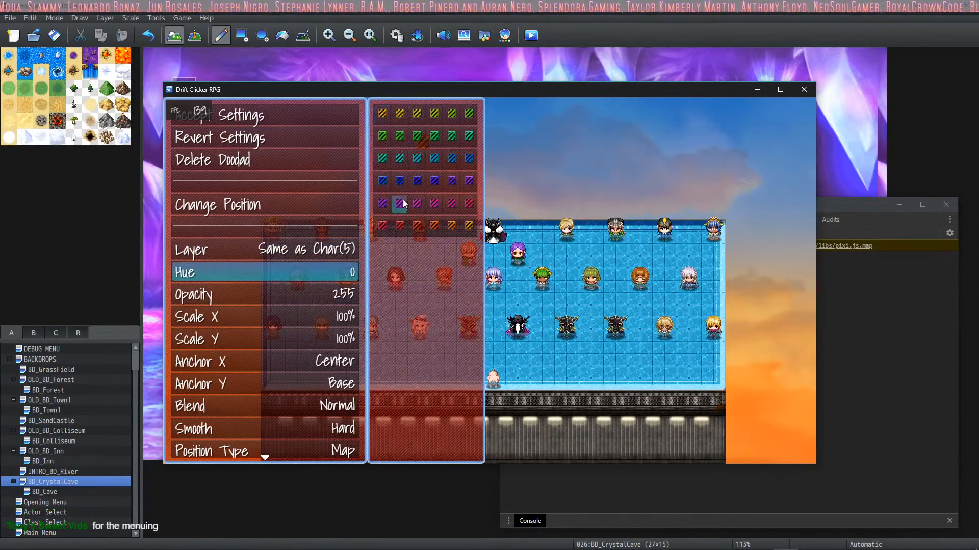
{"action": "left_click", "coordinate": [400, 205]}
{"action": "left_click", "coordinate": [275, 295]}
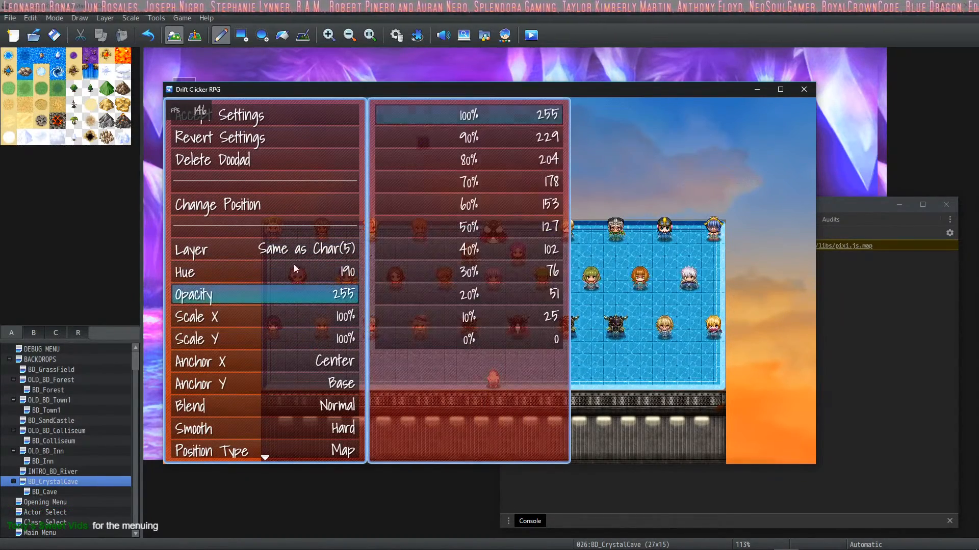
{"action": "left_click", "coordinate": [448, 203]}
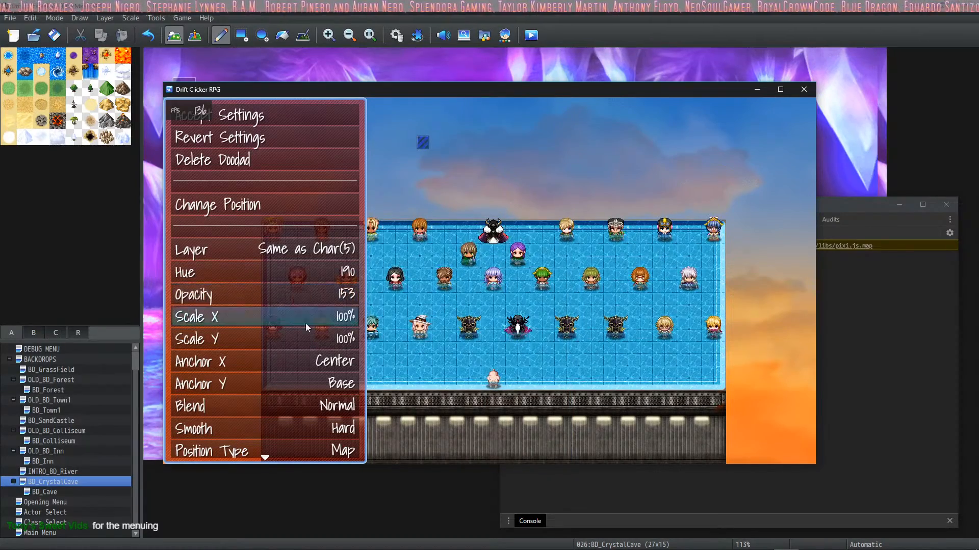
Step: Enlarge the hazard stripe doodad to 1,000% Scale X and 800% Scale Y, trying other scale values on the way
{"action": "left_click", "coordinate": [246, 321]}
{"action": "left_click", "coordinate": [478, 183]}
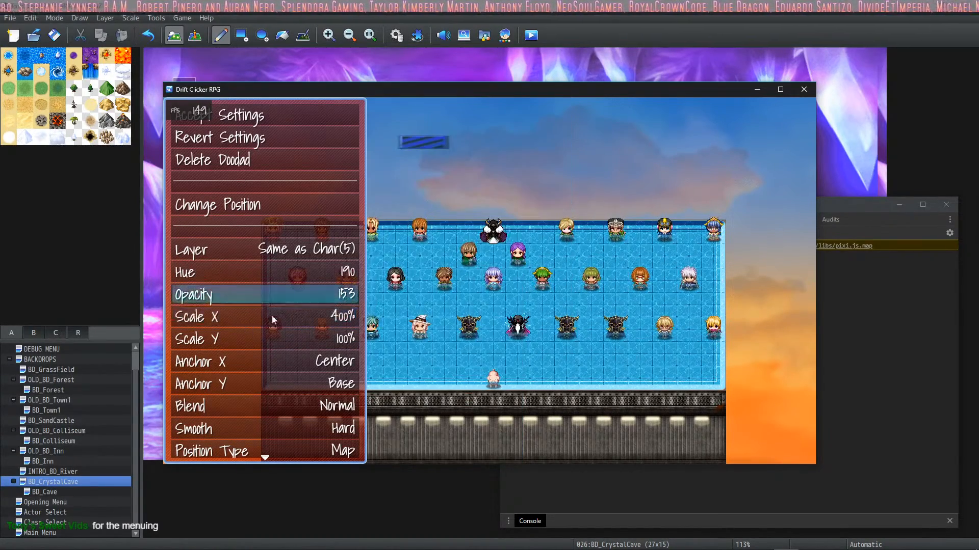
{"action": "left_click", "coordinate": [285, 316]}
{"action": "left_click", "coordinate": [476, 118]}
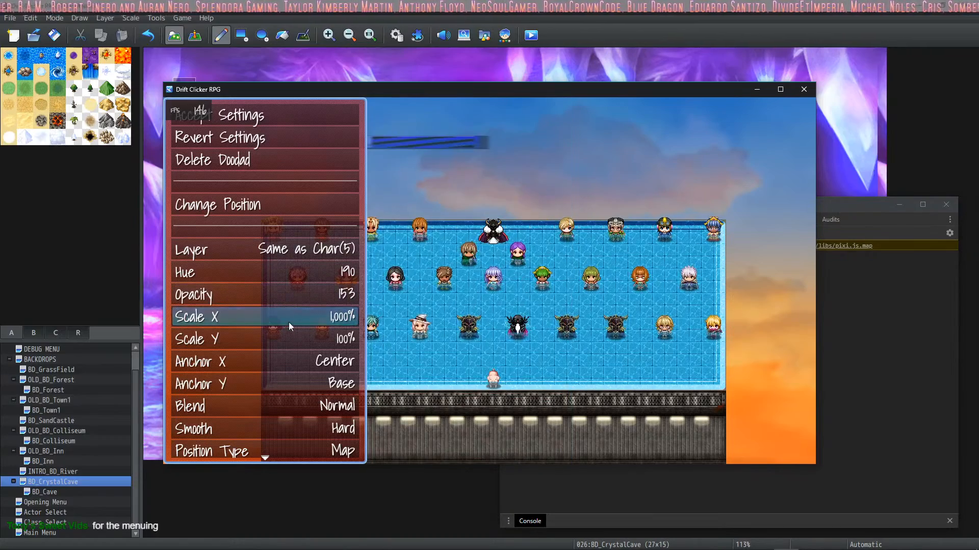
{"action": "left_click", "coordinate": [301, 334]}
{"action": "left_click", "coordinate": [462, 121]}
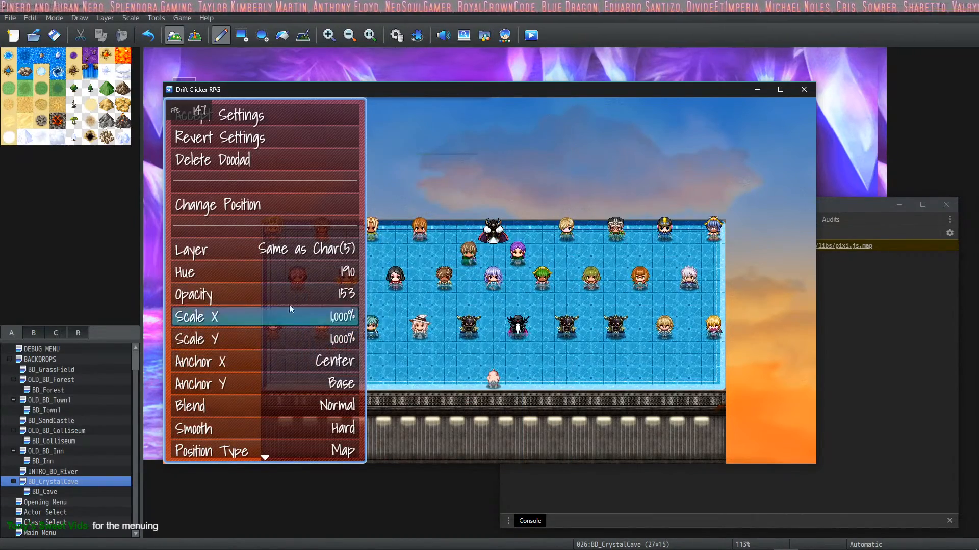
{"action": "left_click", "coordinate": [311, 336]}
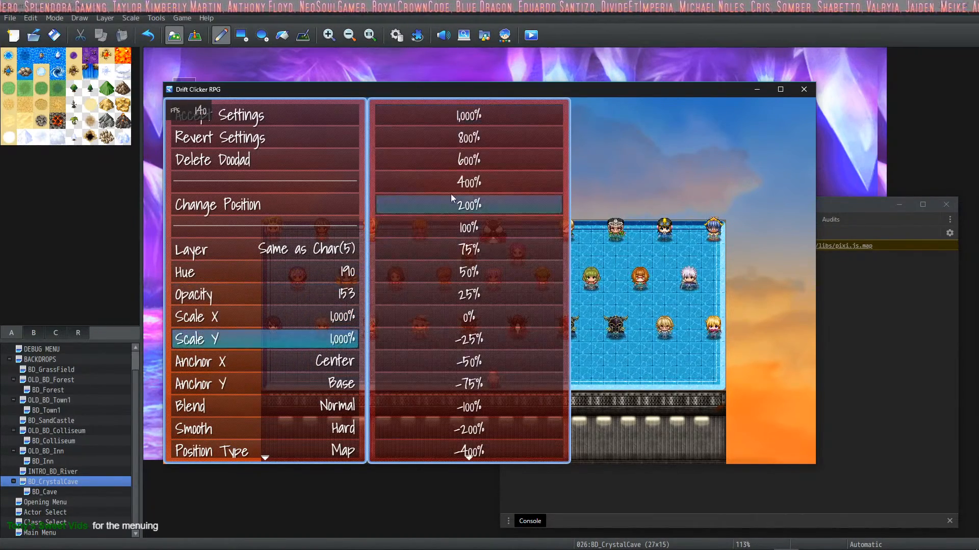
{"action": "left_click", "coordinate": [466, 137]}
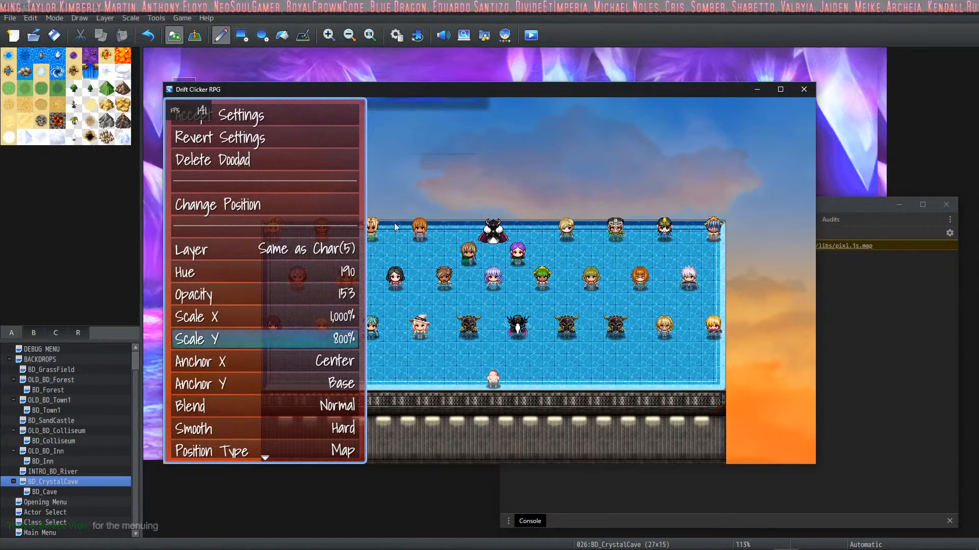
Step: Reposition the enlarged stripe doodad just above the upper row of actors and set its Scale Y to 1,000%
{"action": "left_click", "coordinate": [266, 203]}
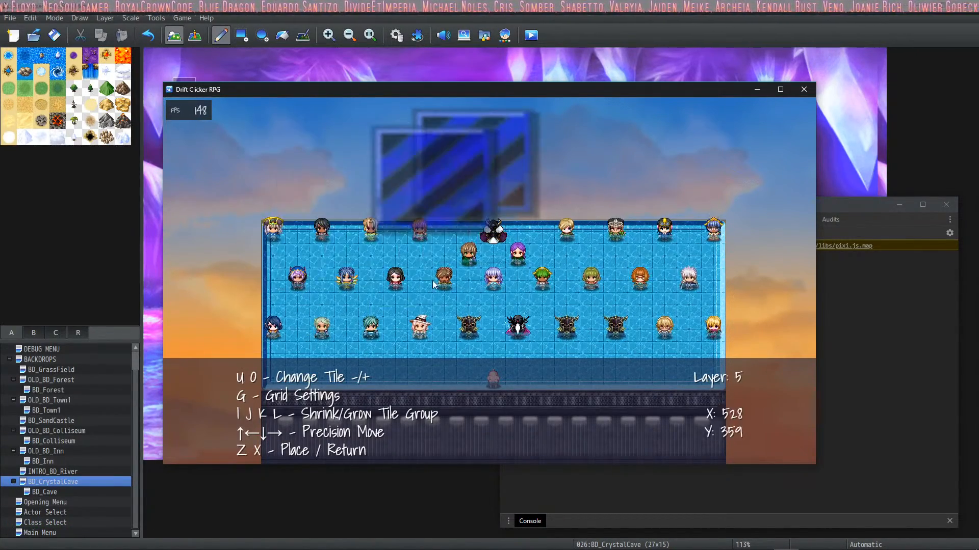
{"action": "right_click", "coordinate": [350, 288]}
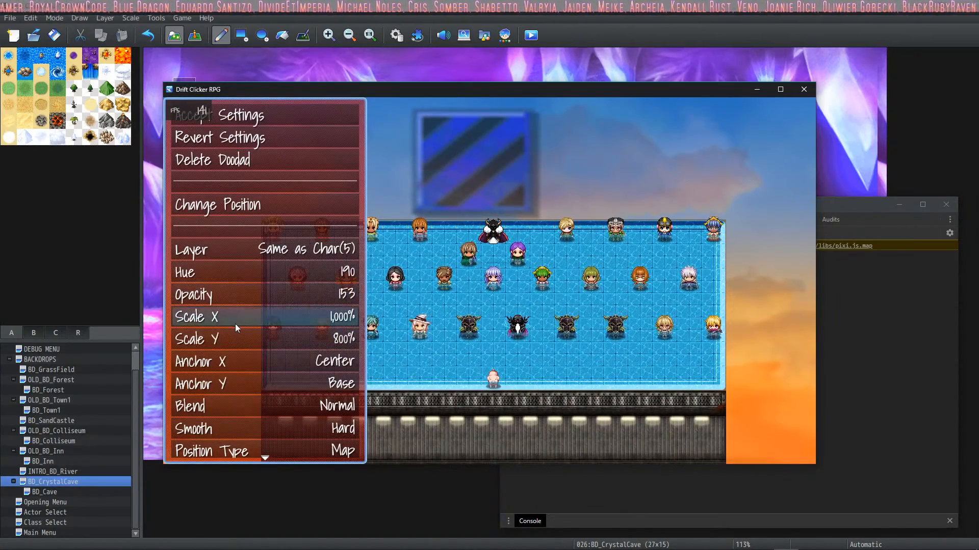
{"action": "left_click", "coordinate": [245, 339]}
{"action": "left_click", "coordinate": [458, 115]}
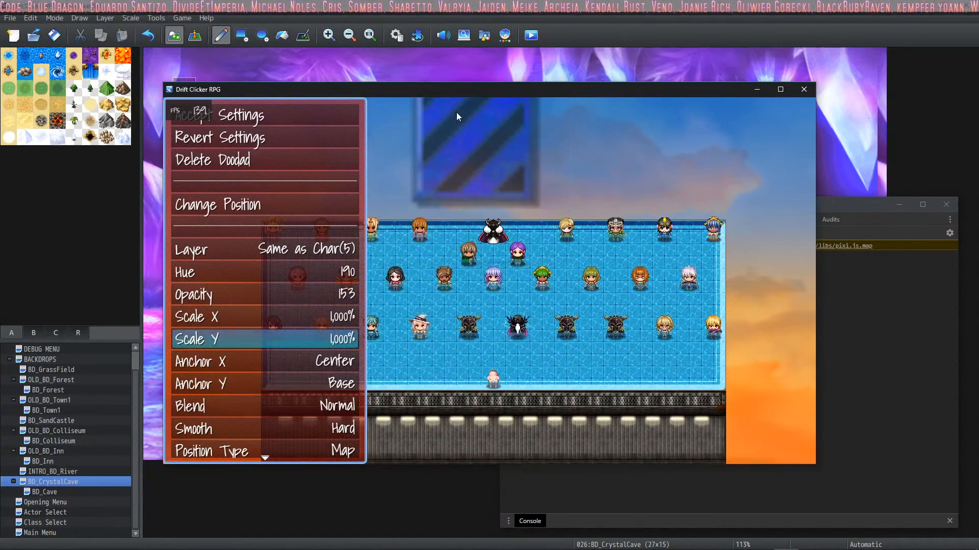
Step: Try the Right option for the stripe doodad's Anchor X, and restore it to Center
{"action": "left_click", "coordinate": [291, 360]}
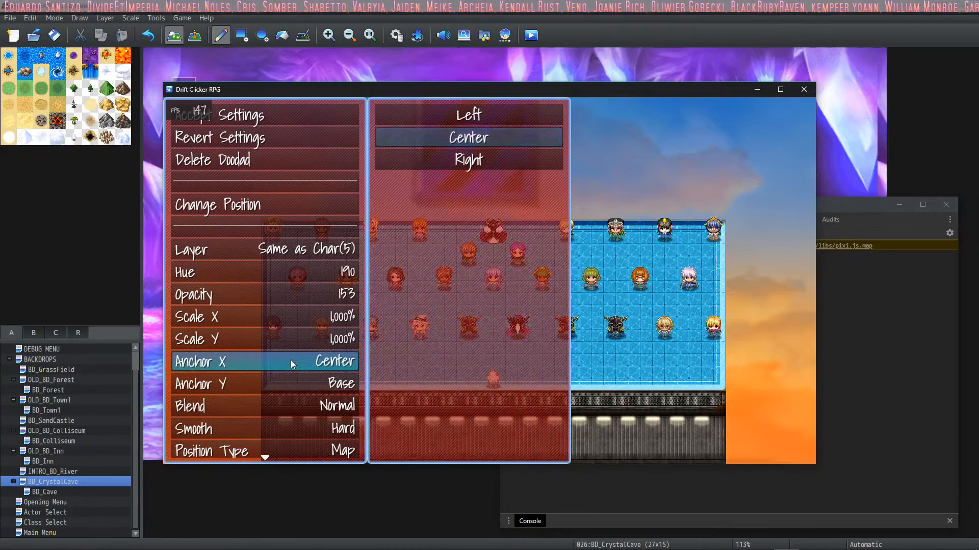
{"action": "left_click", "coordinate": [460, 157]}
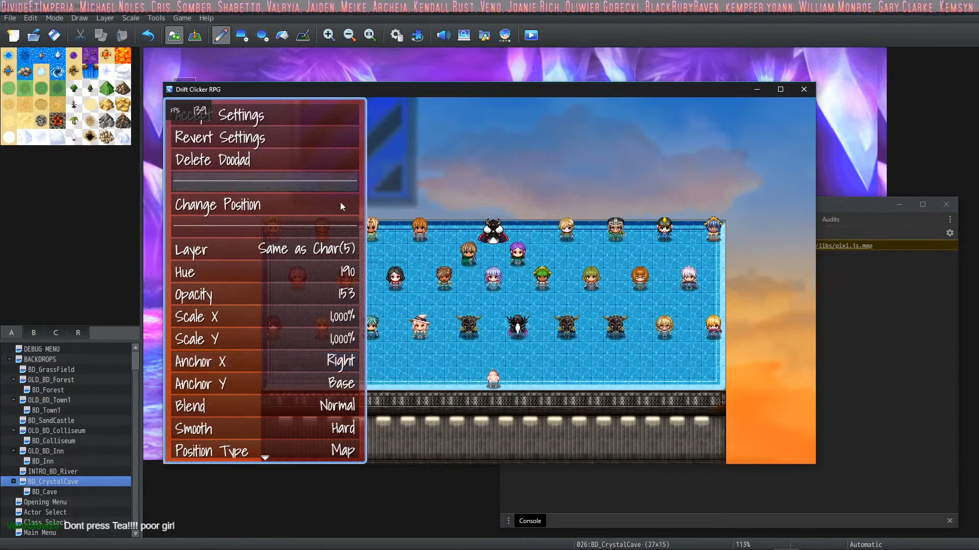
{"action": "left_click", "coordinate": [304, 360]}
{"action": "left_click", "coordinate": [442, 143]}
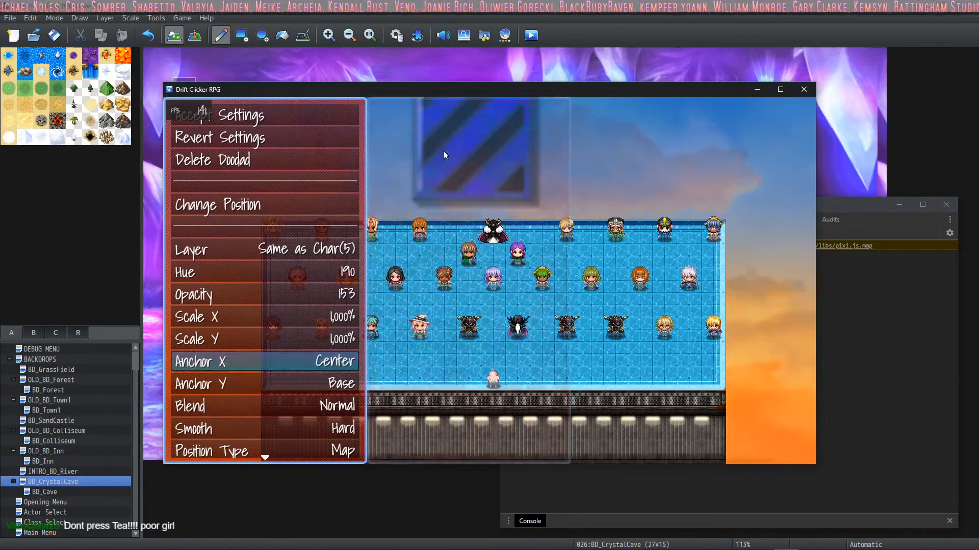
Step: Try the Multiply blend on the stripe doodad, settle on Additive, and set its smoothing to Smooth
{"action": "left_click", "coordinate": [271, 408]}
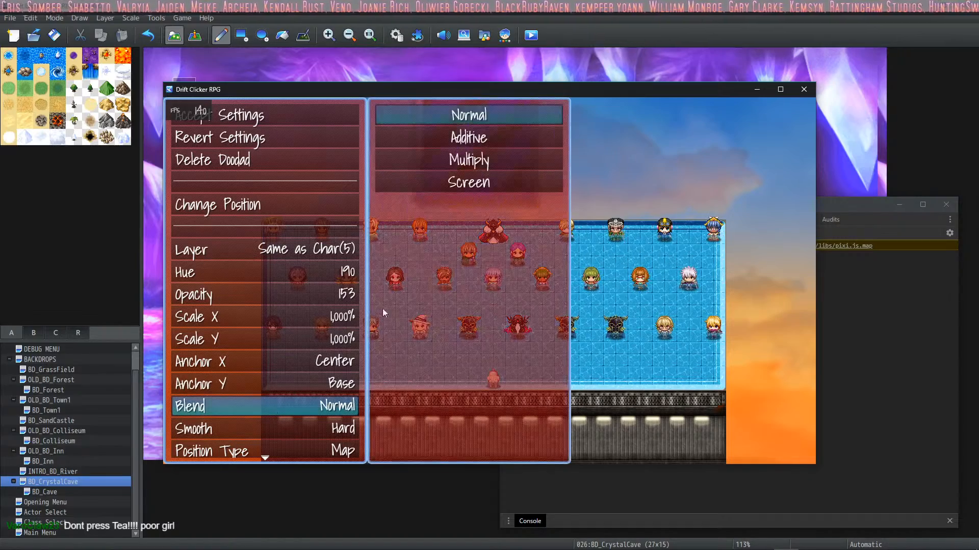
{"action": "left_click", "coordinate": [492, 163]}
{"action": "left_click", "coordinate": [298, 411]}
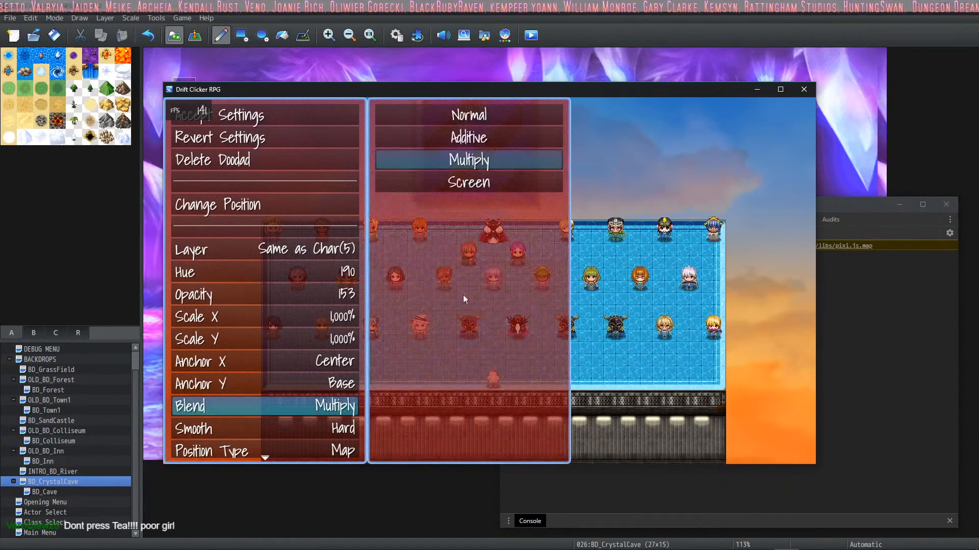
{"action": "left_click", "coordinate": [482, 136]}
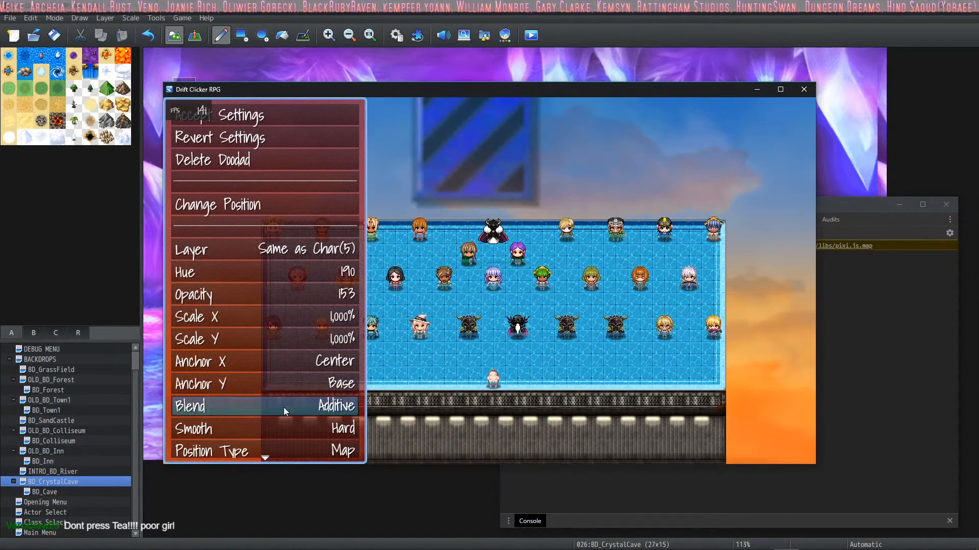
{"action": "left_click", "coordinate": [271, 436]}
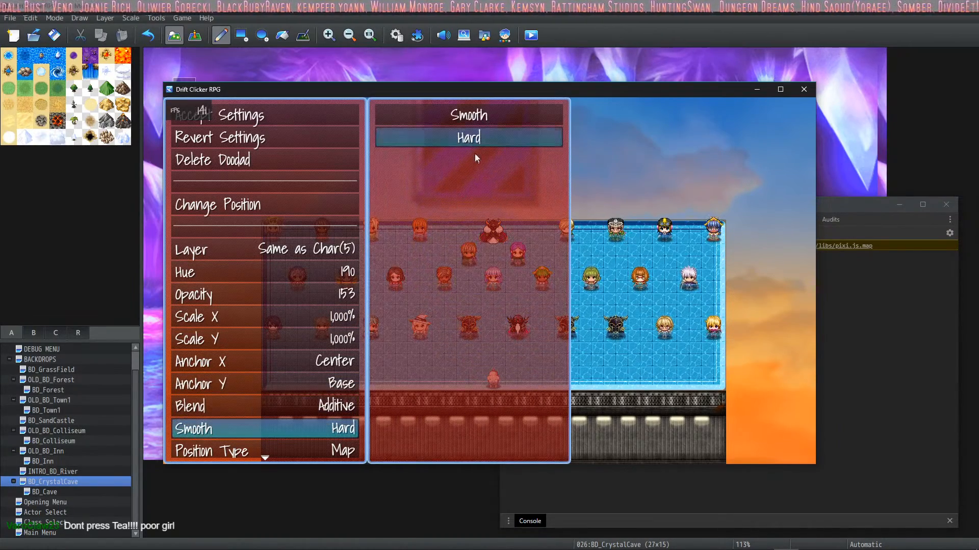
{"action": "left_click", "coordinate": [475, 116]}
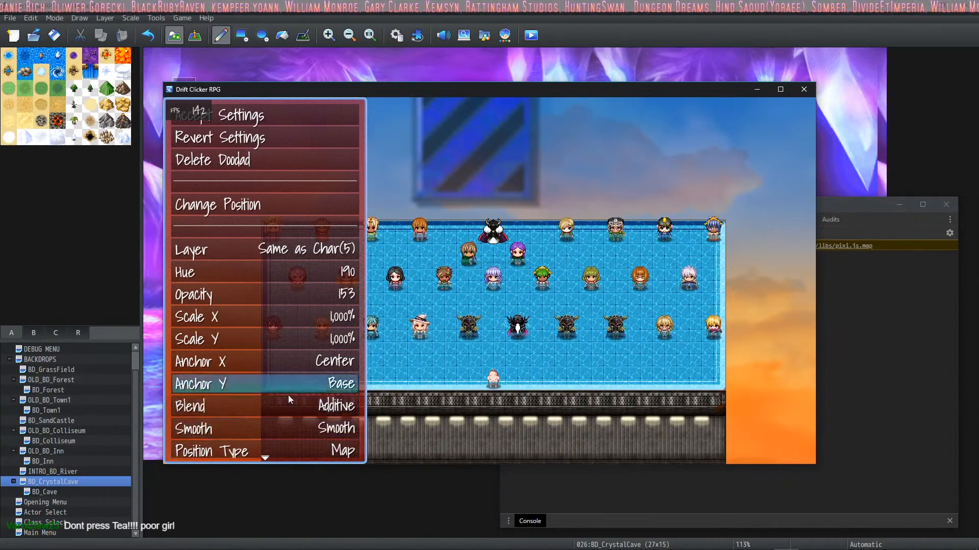
Step: Try a 90° angle on the doodad before setting it to 180°, and change its Tile ID to 184
{"action": "scroll", "coordinate": [291, 387], "scroll_direction": "down", "scroll_amount": 4}
{"action": "left_click", "coordinate": [305, 390]}
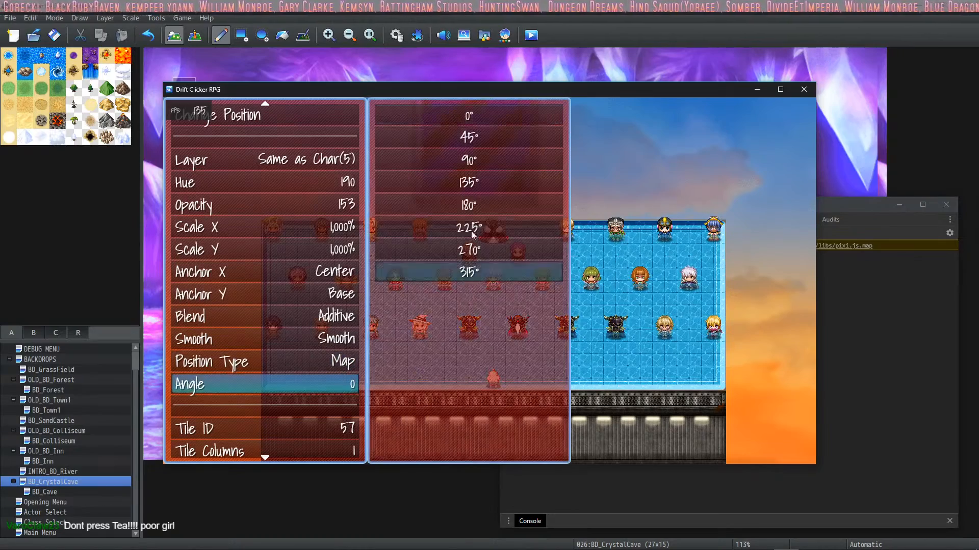
{"action": "left_click", "coordinate": [500, 156]}
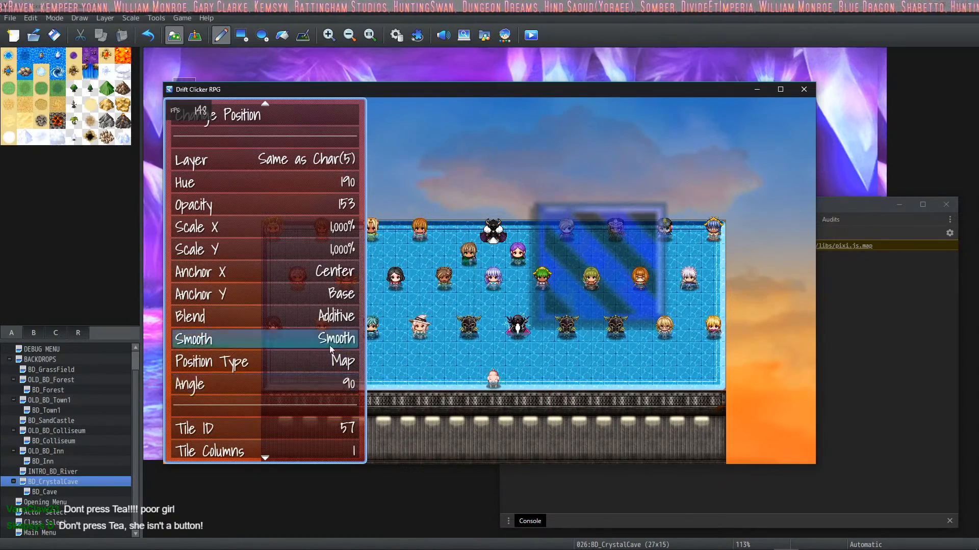
{"action": "left_click", "coordinate": [316, 388]}
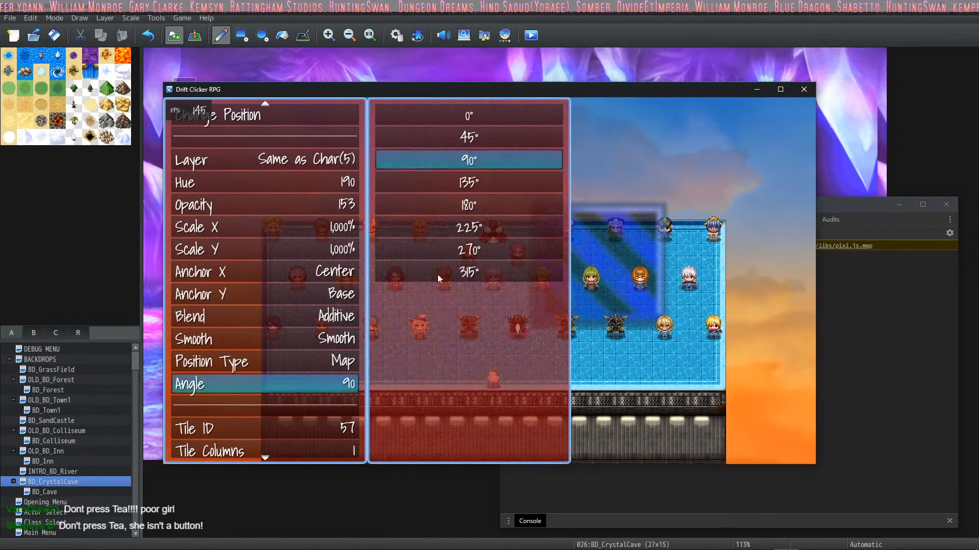
{"action": "left_click", "coordinate": [471, 204]}
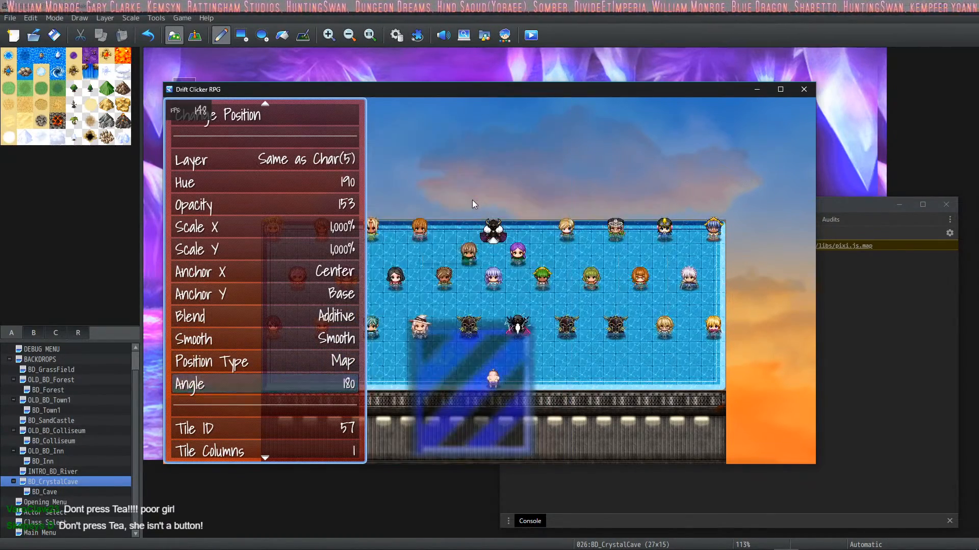
{"action": "left_click", "coordinate": [286, 434]}
{"action": "left_click", "coordinate": [591, 277]}
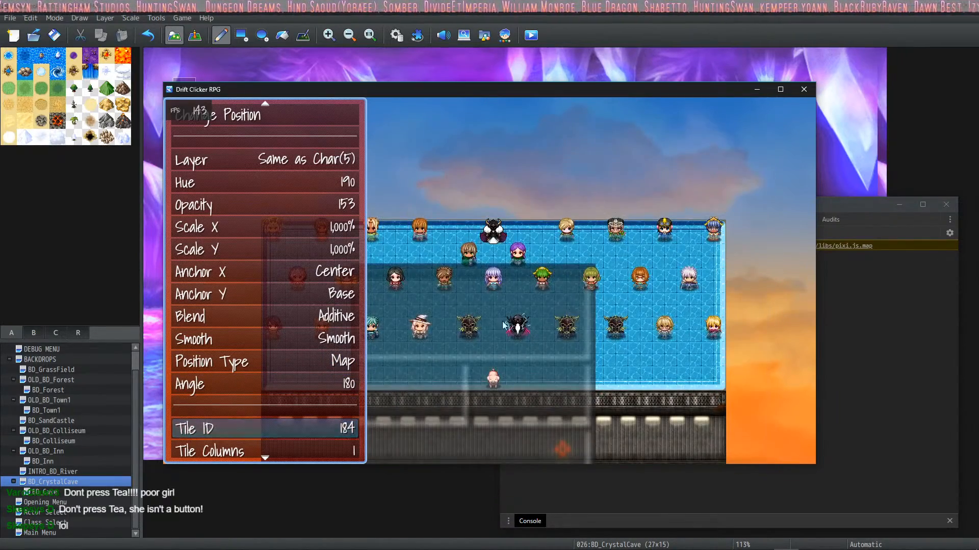
Step: Try Tile IDs 19 and 171 for the enlarged doodad and settle on Tile ID 67
{"action": "left_click", "coordinate": [265, 437]}
{"action": "left_click", "coordinate": [463, 171]}
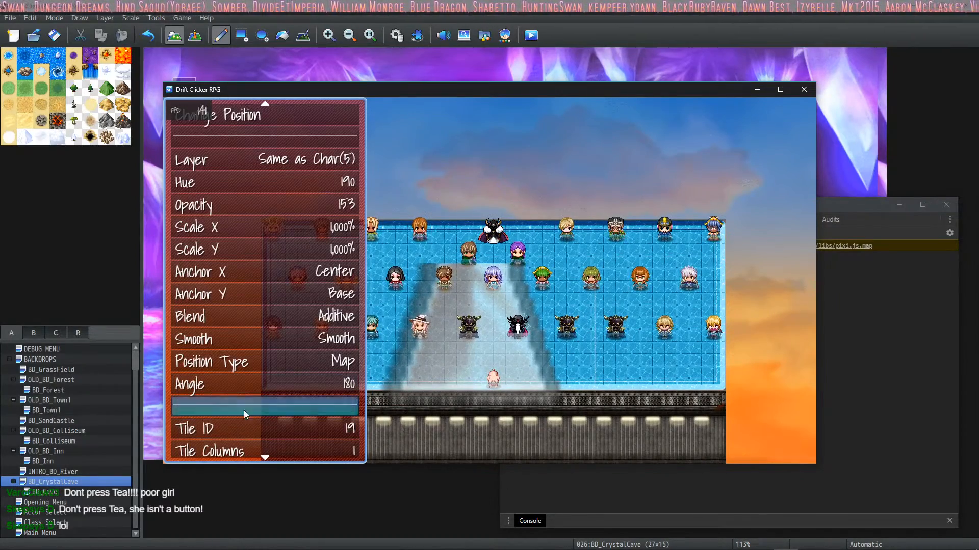
{"action": "left_click", "coordinate": [243, 426]}
{"action": "left_click", "coordinate": [631, 193]}
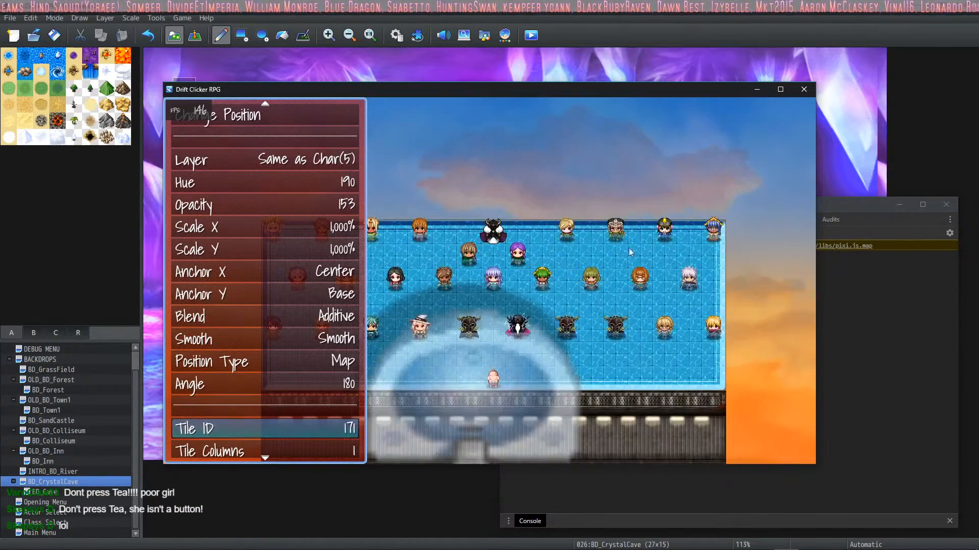
{"action": "left_click", "coordinate": [246, 433]}
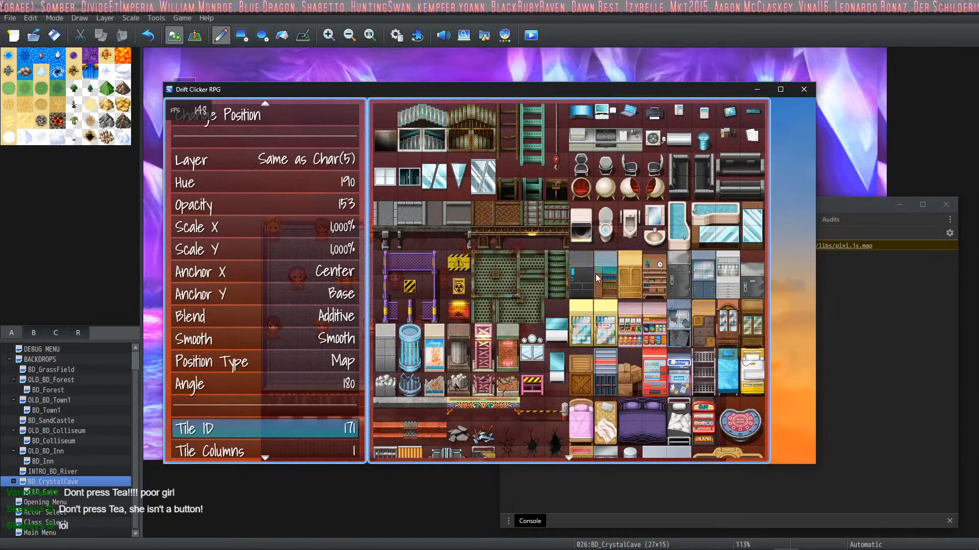
{"action": "left_click", "coordinate": [459, 311]}
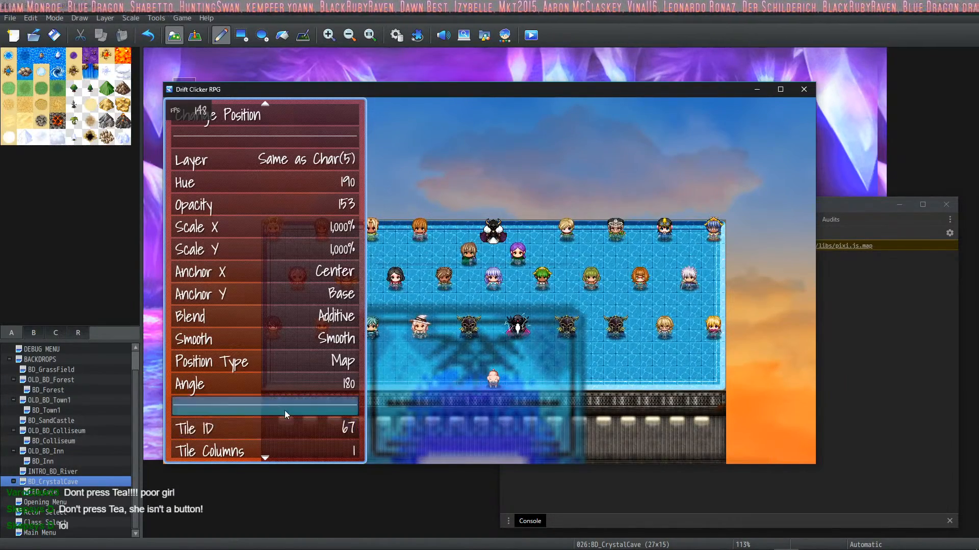
Step: Try the Low and Lower layers for the doodad and settle on Lowest (0)
{"action": "left_click", "coordinate": [334, 161]}
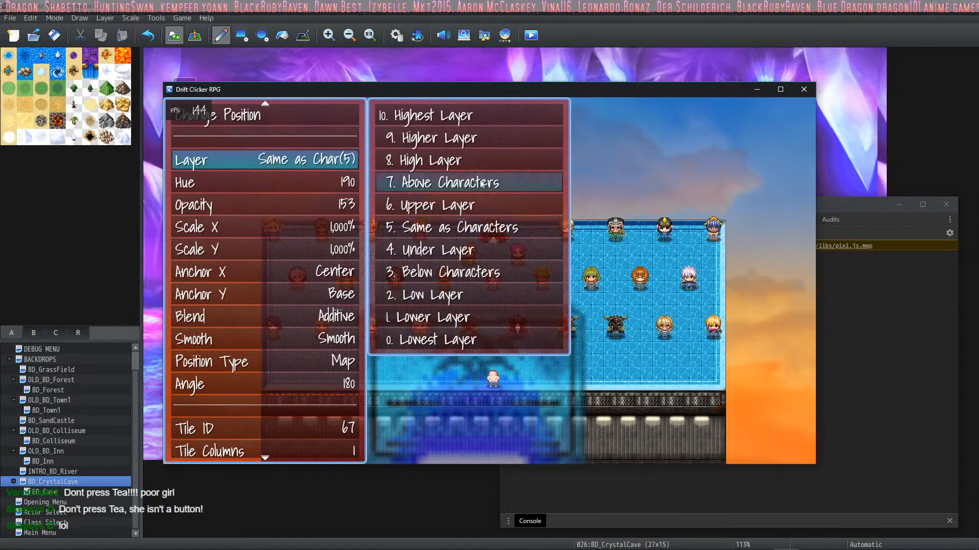
{"action": "left_click", "coordinate": [478, 295]}
{"action": "left_click", "coordinate": [356, 159]}
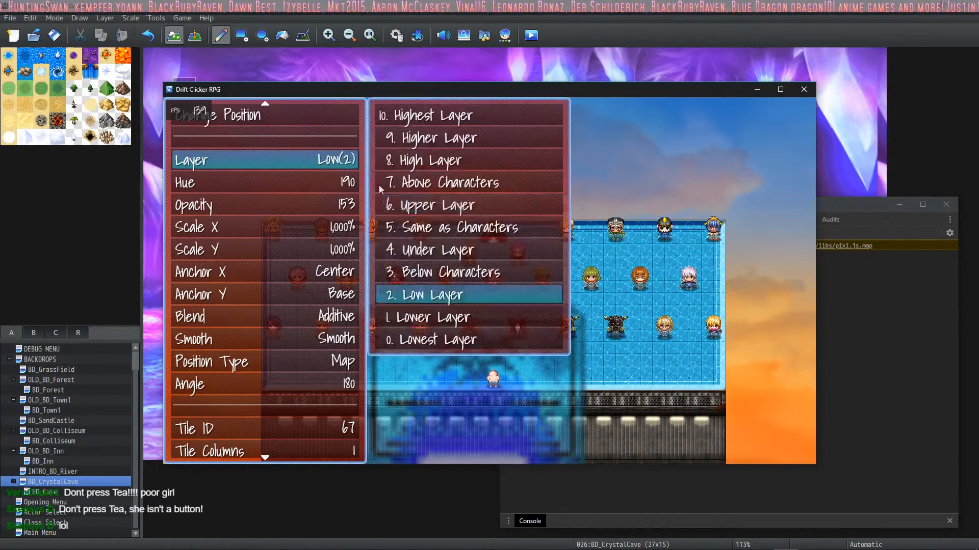
{"action": "left_click", "coordinate": [412, 320]}
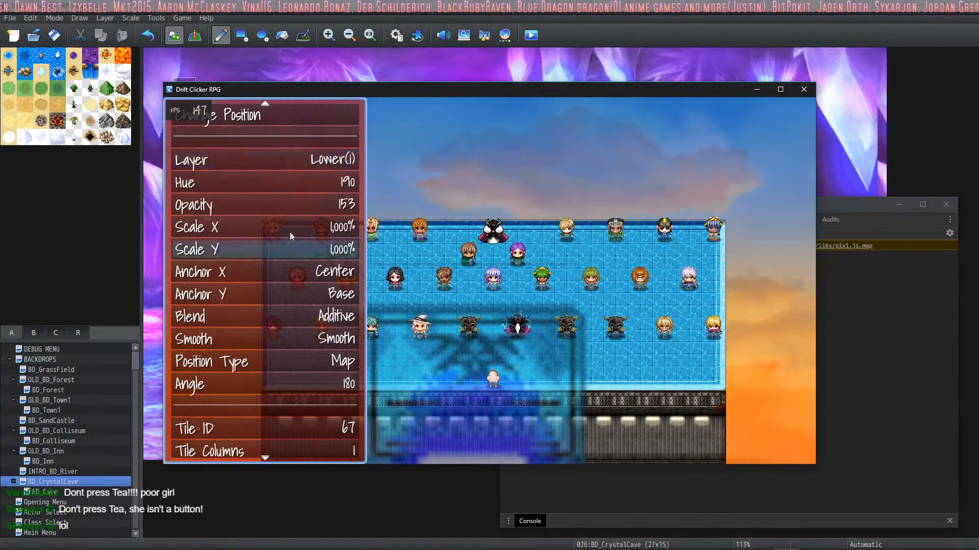
{"action": "left_click", "coordinate": [273, 157]}
{"action": "left_click", "coordinate": [479, 344]}
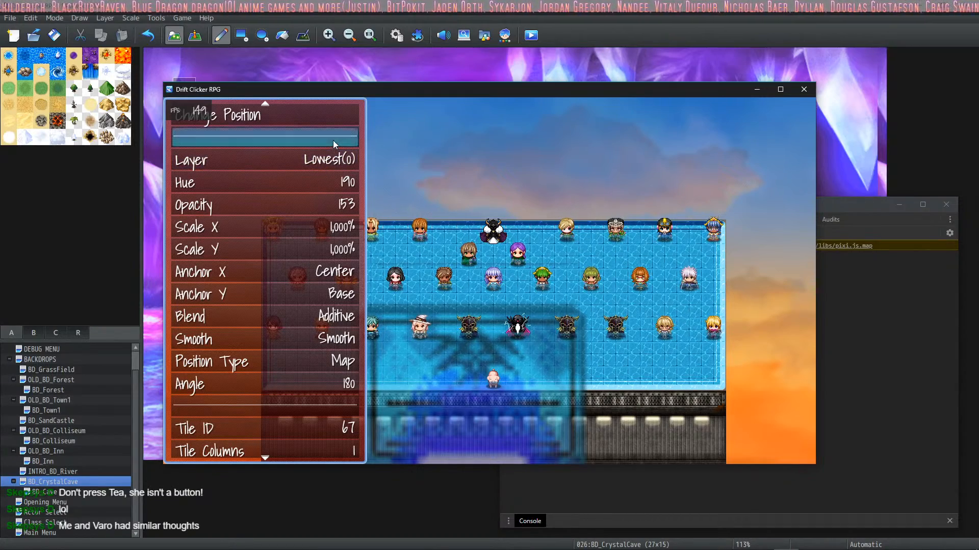
Step: Set the doodad's hue to 210 and reposition it in the sky area above the actors
{"action": "left_click", "coordinate": [330, 182]}
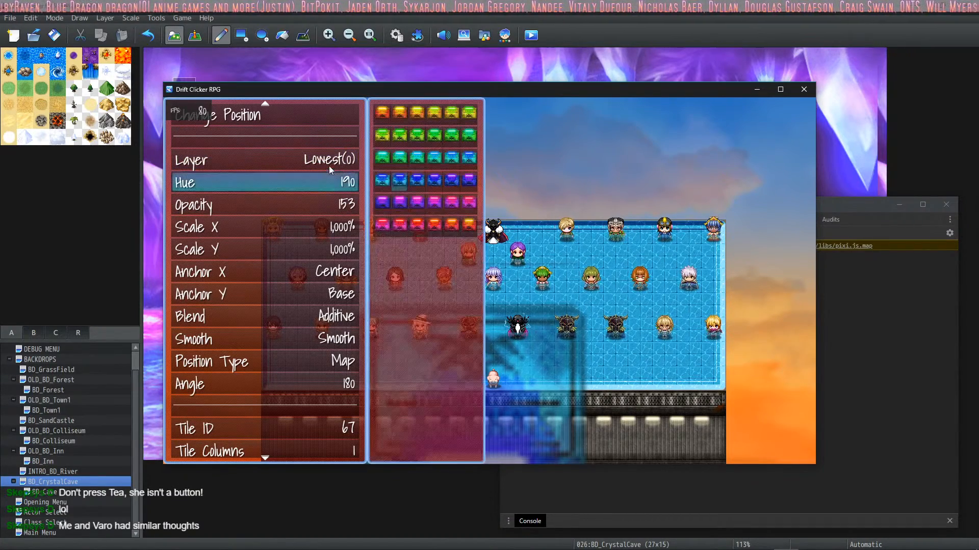
{"action": "left_click", "coordinate": [442, 179]}
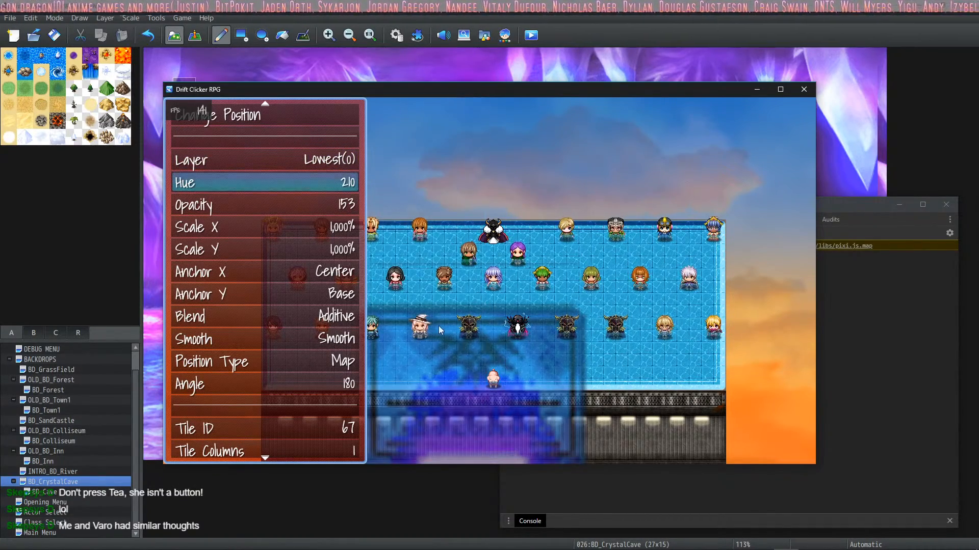
{"action": "scroll", "coordinate": [276, 130], "scroll_direction": "up", "scroll_amount": 3}
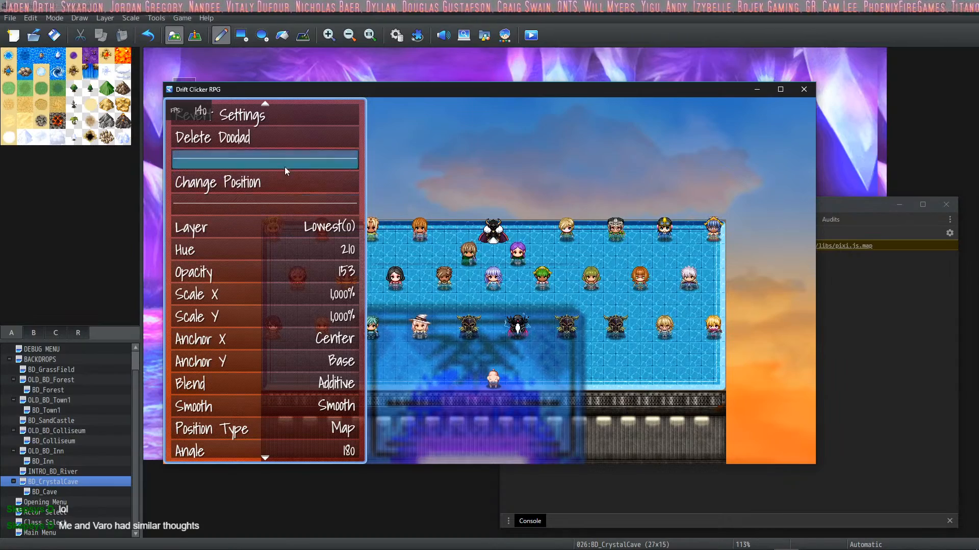
{"action": "left_click", "coordinate": [271, 186]}
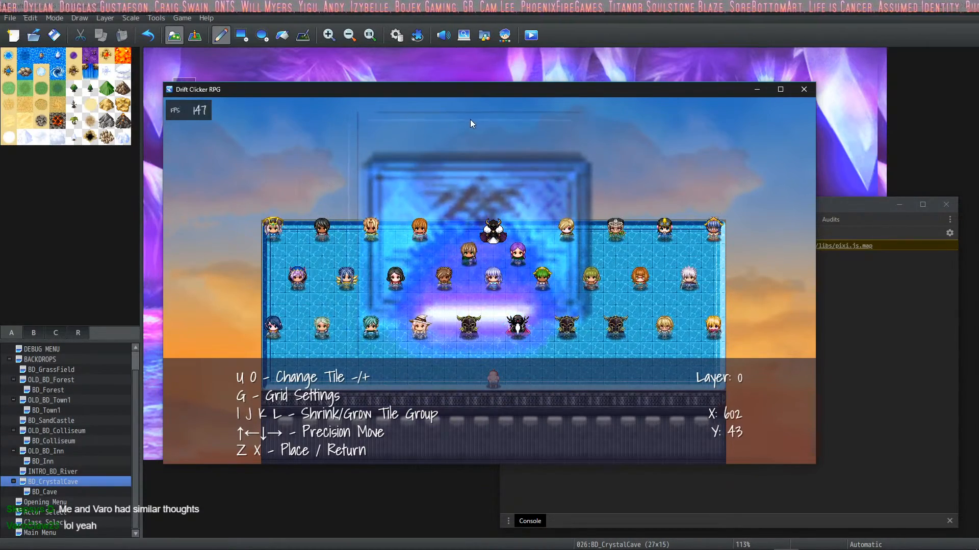
{"action": "left_click", "coordinate": [452, 142]}
Step: Reposition the doodad again, nudging it upward with precision moves to X 609, Y 0, and place it
{"action": "left_click", "coordinate": [250, 189]}
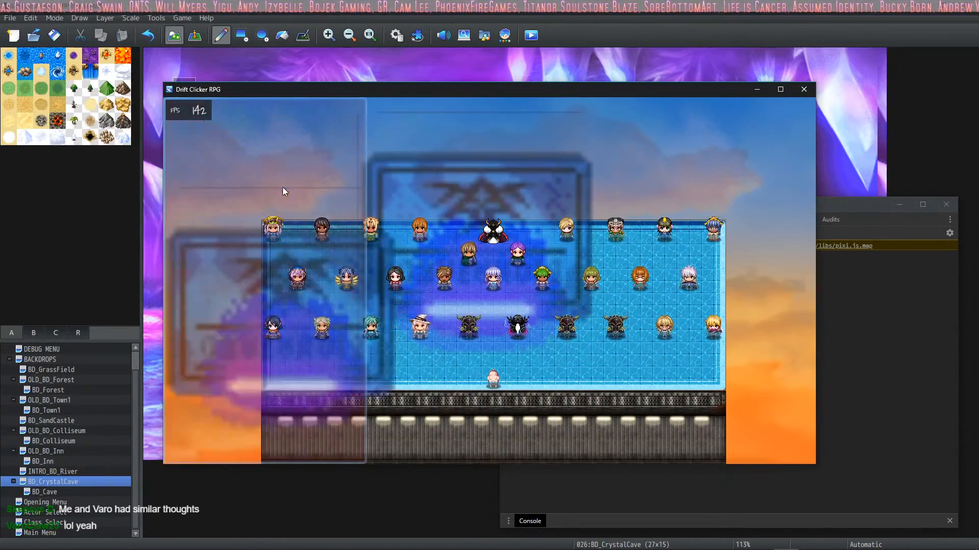
{"action": "key", "text": "Up"}
{"action": "key", "text": "Up"}
{"action": "key", "text": "Up"}
{"action": "key", "text": "Up"}
{"action": "key", "text": "Up"}
{"action": "key", "text": "Up"}
{"action": "key", "text": "Up"}
{"action": "key", "text": "Up"}
{"action": "key", "text": "Up"}
{"action": "key", "text": "Up"}
{"action": "key", "text": "Up"}
{"action": "key", "text": "Up"}
{"action": "key", "text": "Up"}
{"action": "key", "text": "Up"}
{"action": "key", "text": "Up"}
{"action": "key", "text": "Up"}
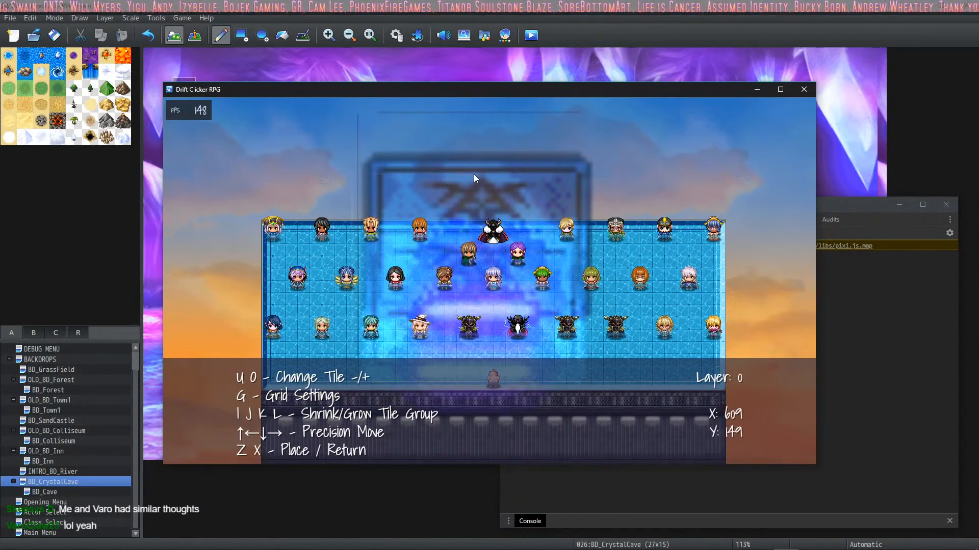
{"action": "key", "text": "Up"}
{"action": "key", "text": "Up"}
{"action": "key", "text": "Up"}
{"action": "key", "text": "Up"}
{"action": "key", "text": "Up"}
{"action": "key", "text": "Up"}
{"action": "key", "text": "Up"}
{"action": "key", "text": "Up"}
{"action": "key", "text": "Up"}
{"action": "key", "text": "Up"}
{"action": "key", "text": "Up"}
{"action": "key", "text": "Up"}
{"action": "key", "text": "Up"}
{"action": "key", "text": "Up"}
{"action": "key", "text": "Up"}
{"action": "key", "text": "Up"}
{"action": "key", "text": "Up"}
{"action": "key", "text": "Up"}
{"action": "key", "text": "Up"}
{"action": "key", "text": "Up"}
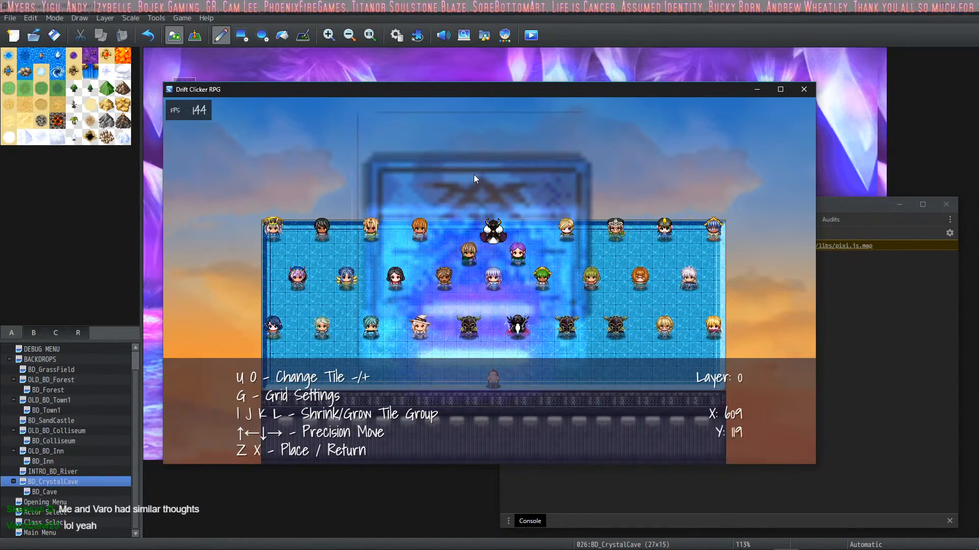
{"action": "key", "text": "Up"}
{"action": "key", "text": "Up"}
{"action": "key", "text": "Up"}
{"action": "key", "text": "Up"}
{"action": "key", "text": "Up"}
{"action": "key", "text": "Up"}
{"action": "key", "text": "Up"}
{"action": "key", "text": "Up"}
{"action": "key", "text": "Up"}
{"action": "key", "text": "Up"}
{"action": "key", "text": "Up"}
{"action": "key", "text": "Up"}
{"action": "key", "text": "Up"}
{"action": "key", "text": "Up"}
{"action": "key", "text": "Up"}
{"action": "key", "text": "Up"}
{"action": "key", "text": "Up"}
{"action": "key", "text": "Up"}
{"action": "key", "text": "Up"}
{"action": "key", "text": "Up"}
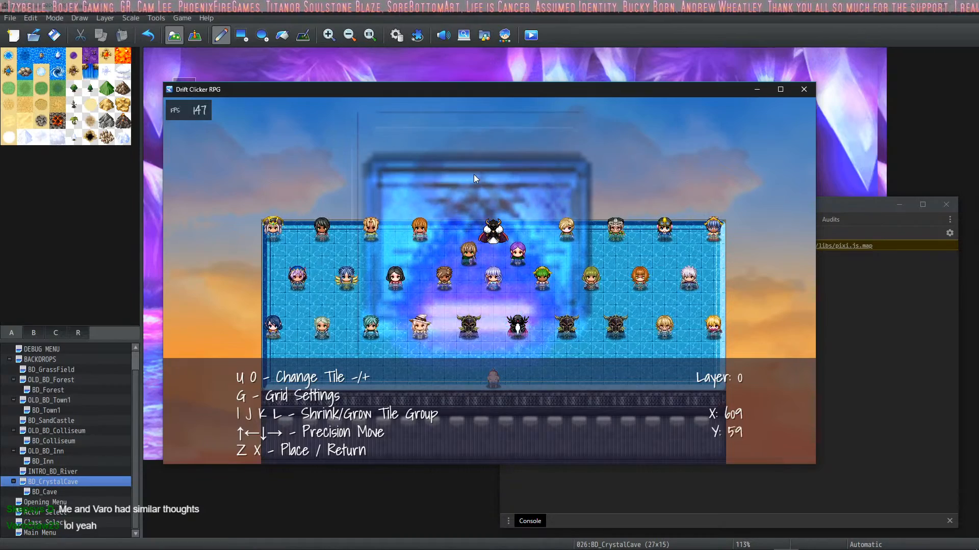
{"action": "key", "text": "Up"}
{"action": "key", "text": "Up"}
{"action": "key", "text": "Up"}
{"action": "key", "text": "Up"}
{"action": "key", "text": "Up"}
{"action": "key", "text": "Up"}
{"action": "key", "text": "Up"}
{"action": "key", "text": "Up"}
{"action": "key", "text": "Up"}
{"action": "key", "text": "Up"}
{"action": "key", "text": "Up"}
{"action": "key", "text": "Up"}
{"action": "key", "text": "Up"}
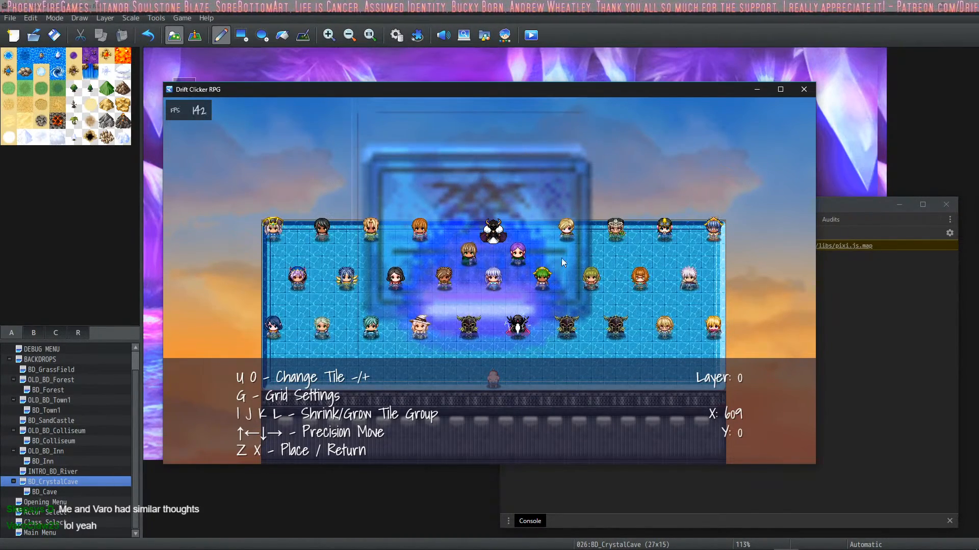
{"action": "key", "text": "z"}
Step: Delete the tile doodad, finish editing, and save and close the doodads editor
{"action": "left_click", "coordinate": [249, 142]}
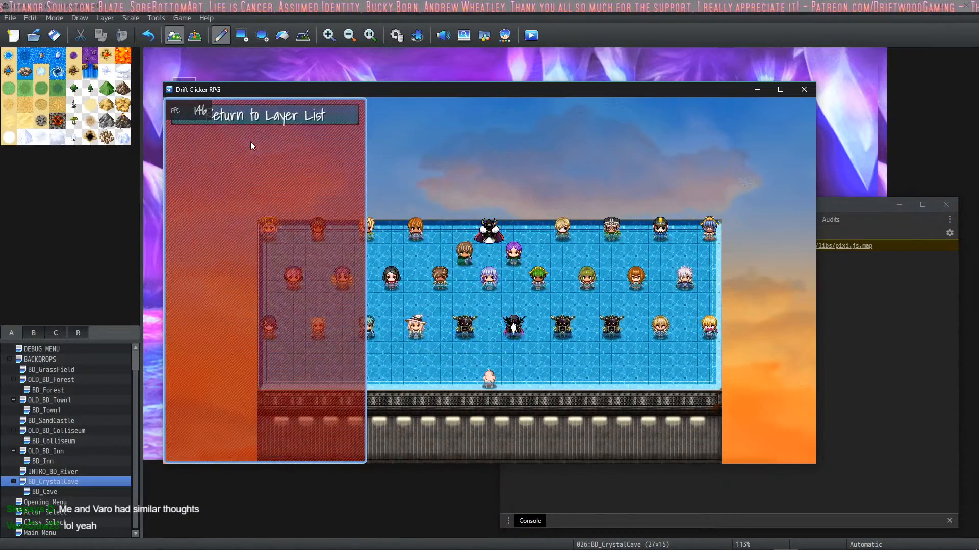
{"action": "left_click", "coordinate": [244, 122]}
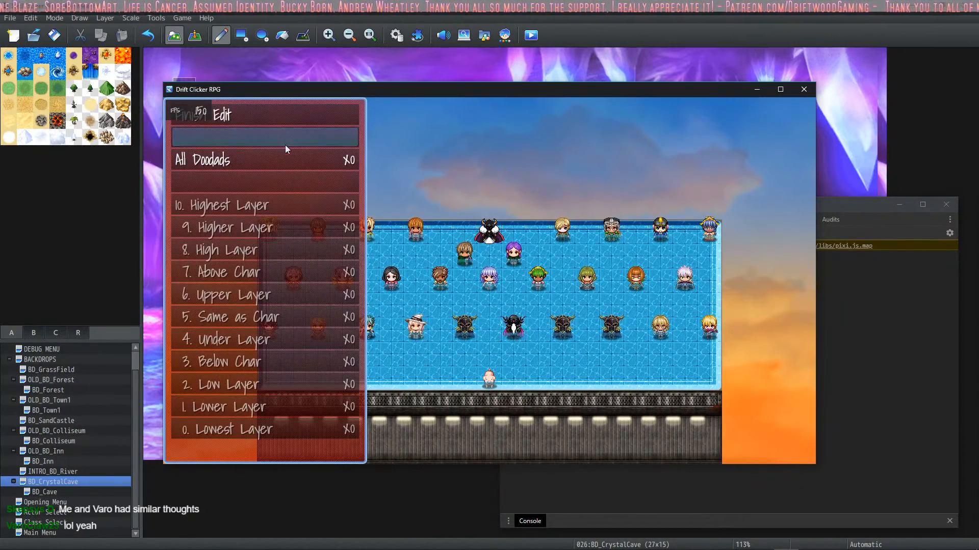
{"action": "left_click", "coordinate": [259, 121]}
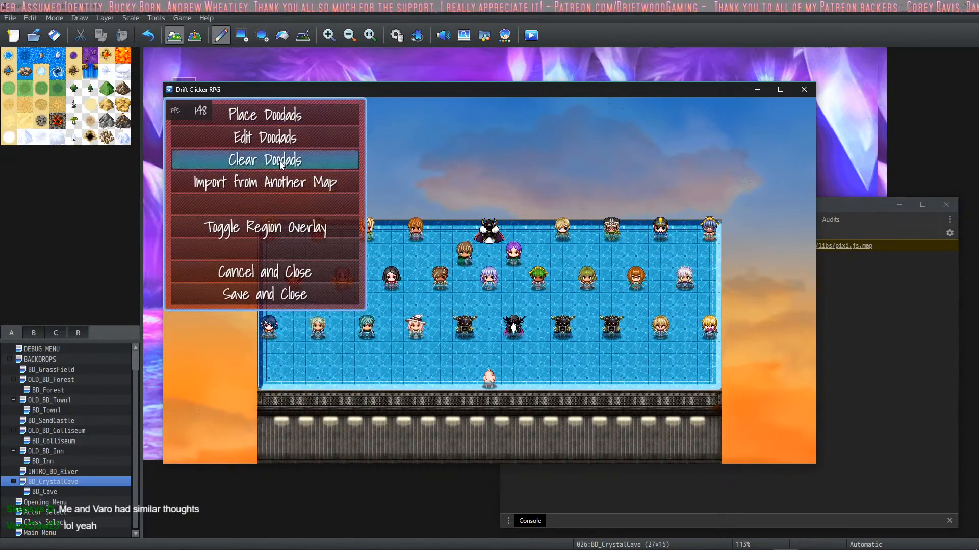
{"action": "left_click", "coordinate": [279, 296]}
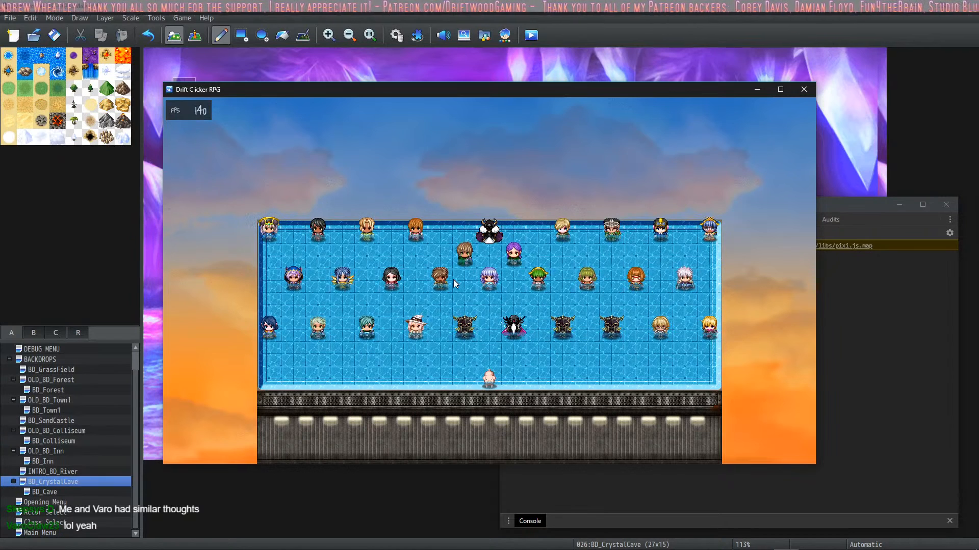
Step: Switch to RPG Maker MZ, reload the externally modified project data, and close the Drift Clicker RPG playtest
{"action": "left_click", "coordinate": [178, 40]}
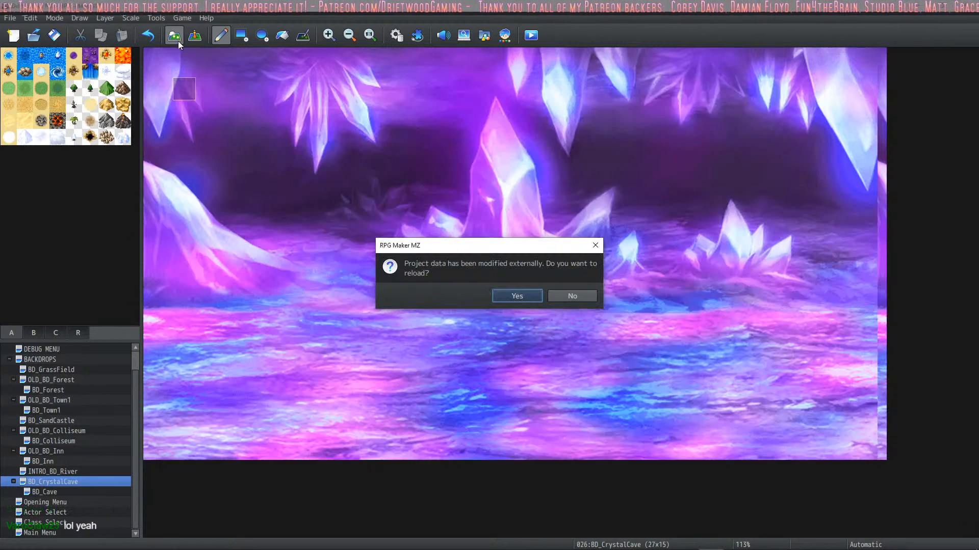
{"action": "left_click", "coordinate": [525, 297]}
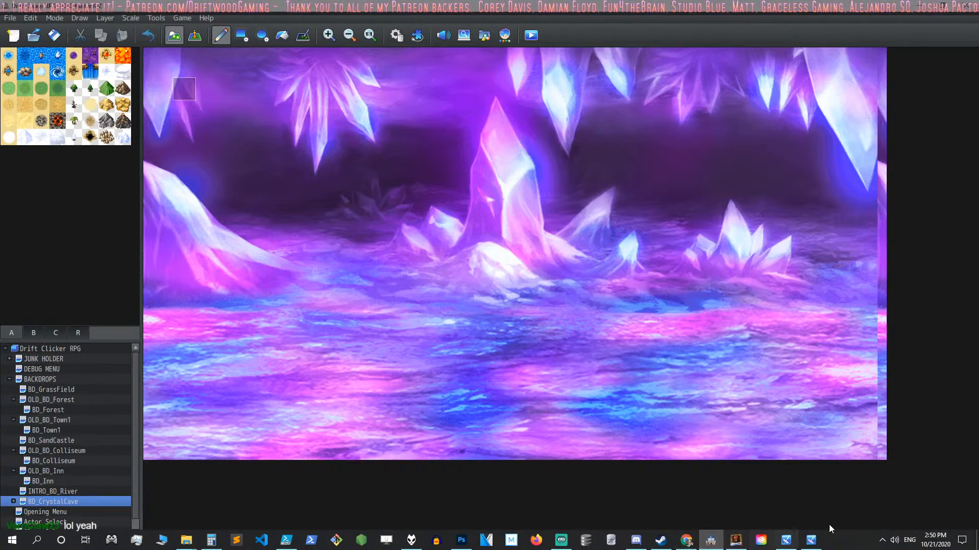
{"action": "left_click", "coordinate": [810, 540]}
{"action": "left_click", "coordinate": [787, 542]}
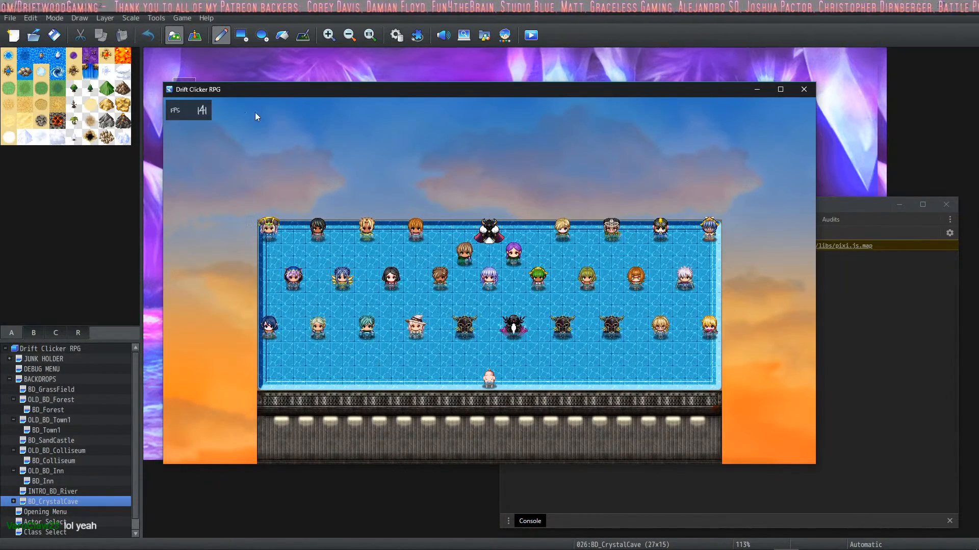
{"action": "left_click", "coordinate": [804, 89]}
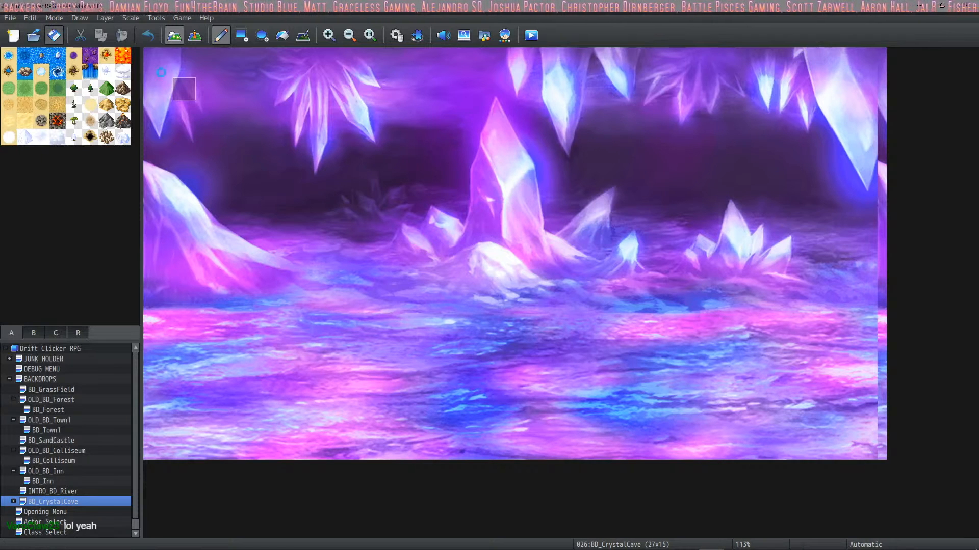
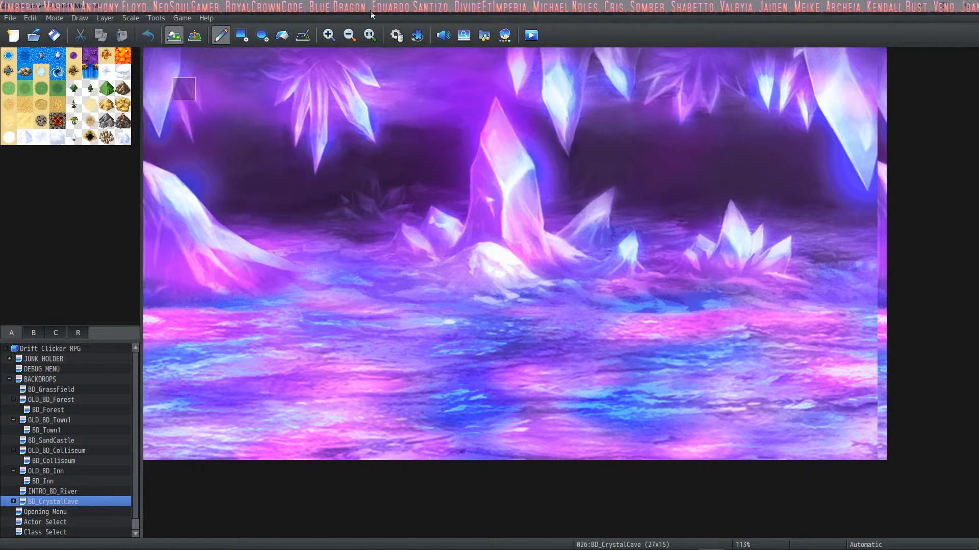
Step: Review the Explore Button common event's battle branches for the Starting Cave and Crystal Cave, and close the database
{"action": "left_click", "coordinate": [396, 35]}
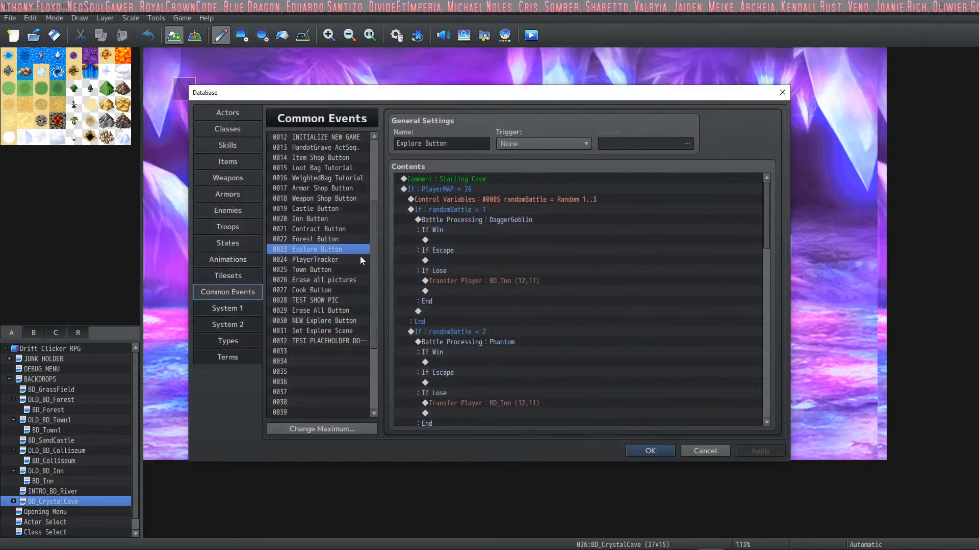
{"action": "scroll", "coordinate": [434, 261], "scroll_direction": "down", "scroll_amount": 6}
{"action": "scroll", "coordinate": [454, 232], "scroll_direction": "down", "scroll_amount": 15}
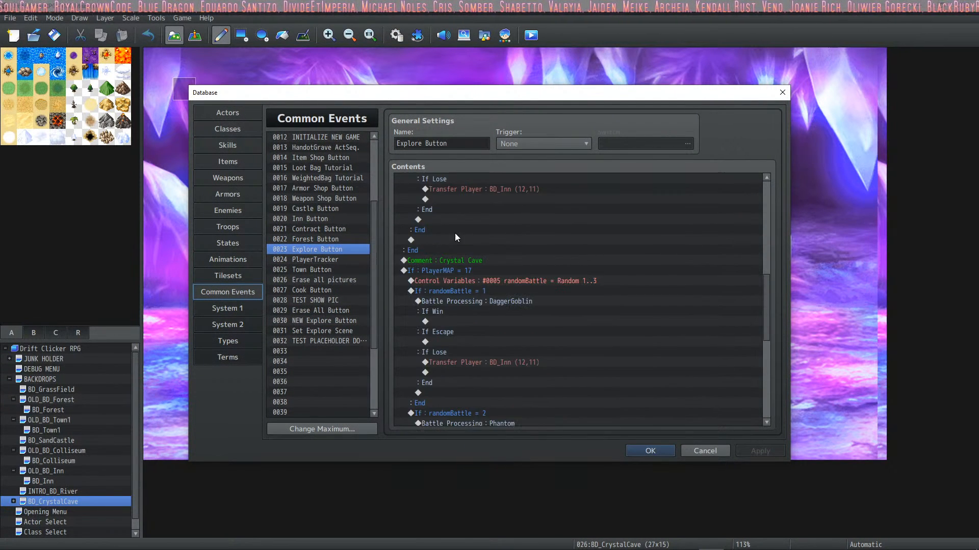
{"action": "scroll", "coordinate": [487, 268], "scroll_direction": "up", "scroll_amount": 3}
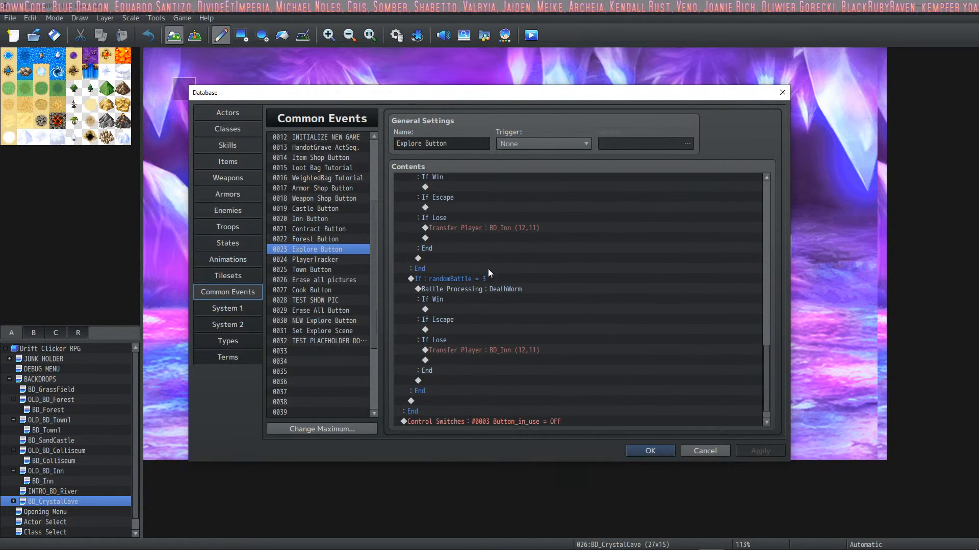
{"action": "scroll", "coordinate": [487, 260], "scroll_direction": "down", "scroll_amount": 3}
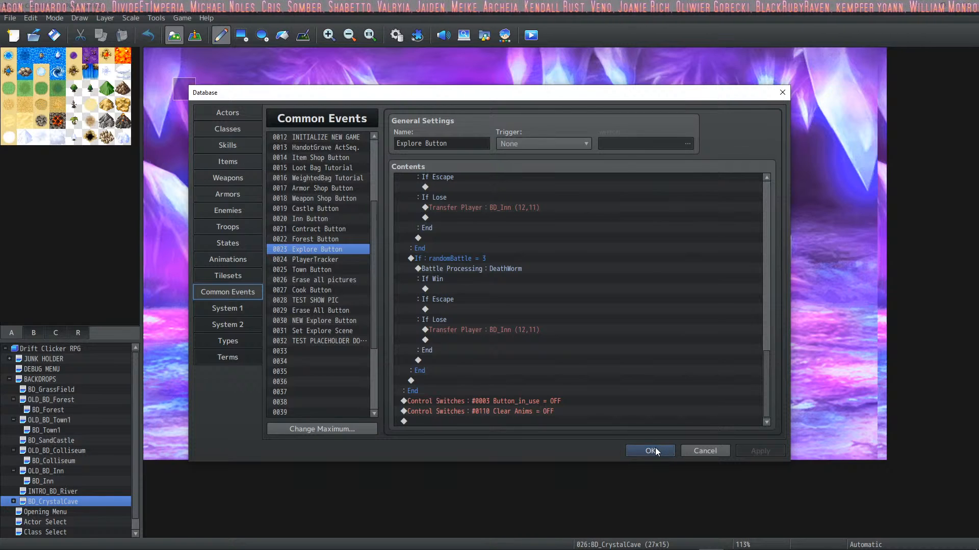
{"action": "left_click", "coordinate": [654, 448]}
Step: Open the Intro event on BD_CrystalCave and edit its page 2 command that turns on the CrystalCave Button switch
{"action": "left_click", "coordinate": [195, 38]}
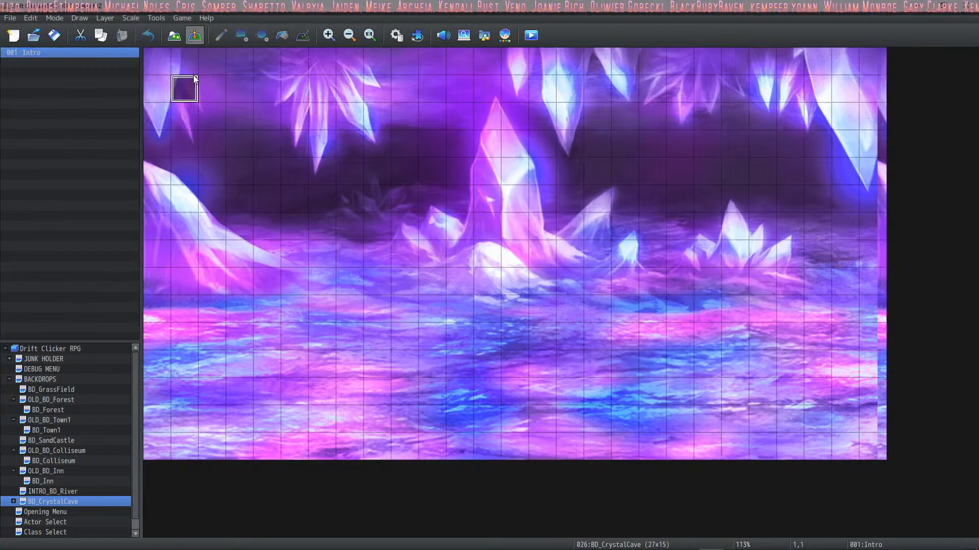
{"action": "double_click", "coordinate": [184, 88]}
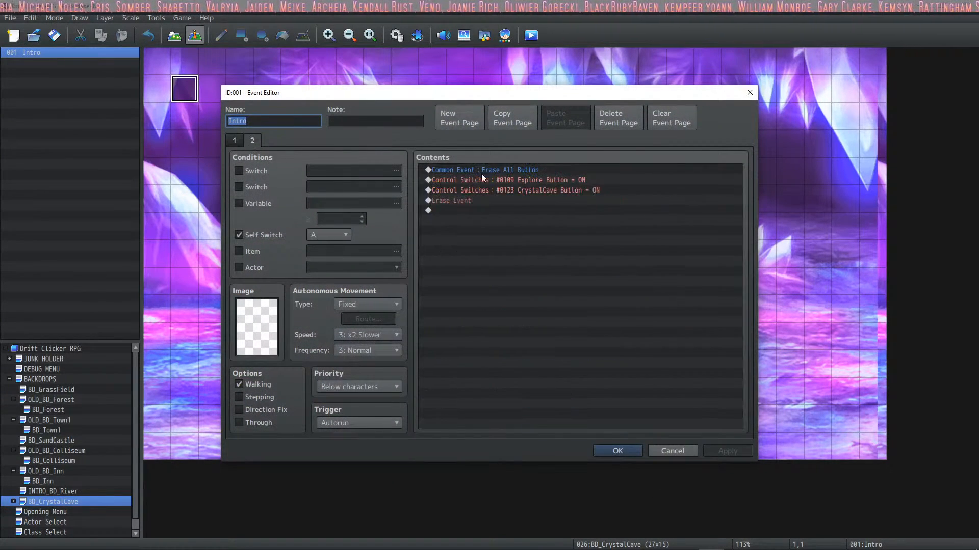
{"action": "left_click", "coordinate": [514, 190]}
{"action": "left_click", "coordinate": [521, 180]}
{"action": "left_click", "coordinate": [516, 189]}
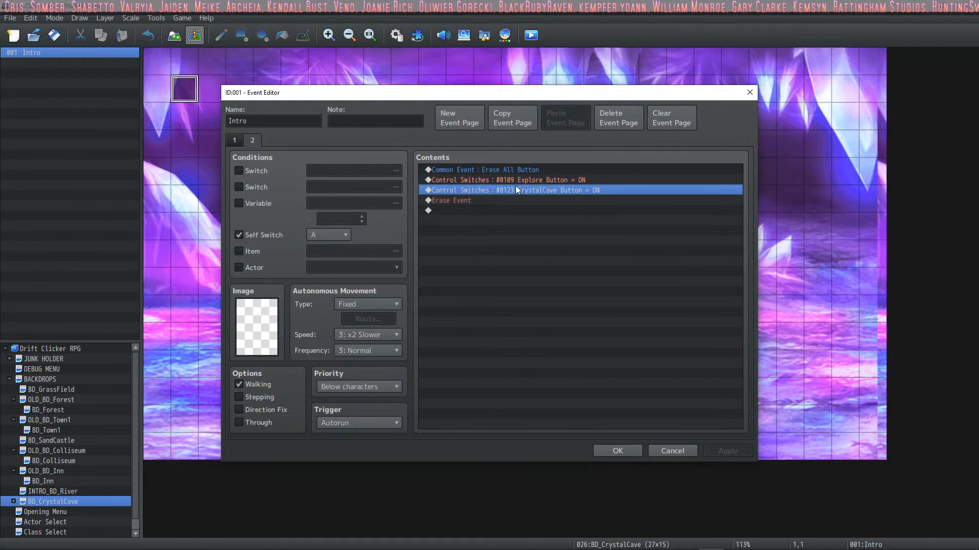
{"action": "right_click", "coordinate": [515, 186]}
{"action": "left_click", "coordinate": [539, 204]}
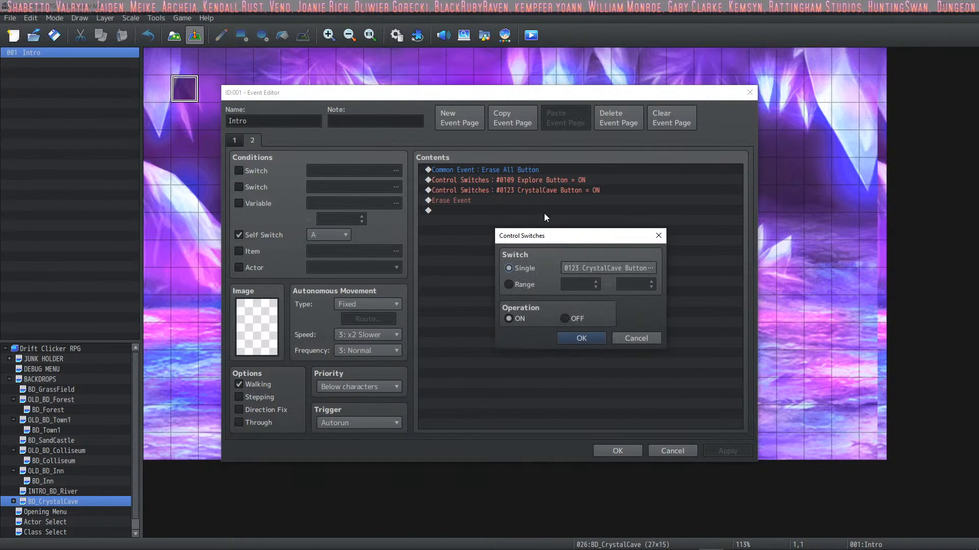
Step: Name switch 0124 "MountainSide Button" in the switch selector
{"action": "left_click", "coordinate": [650, 269]}
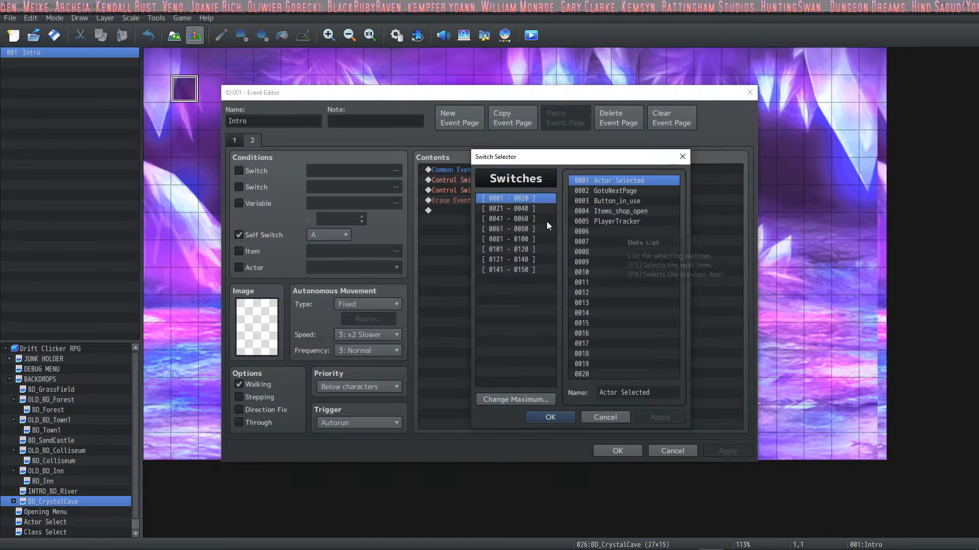
{"action": "left_click", "coordinate": [510, 208]}
{"action": "left_click", "coordinate": [510, 249]}
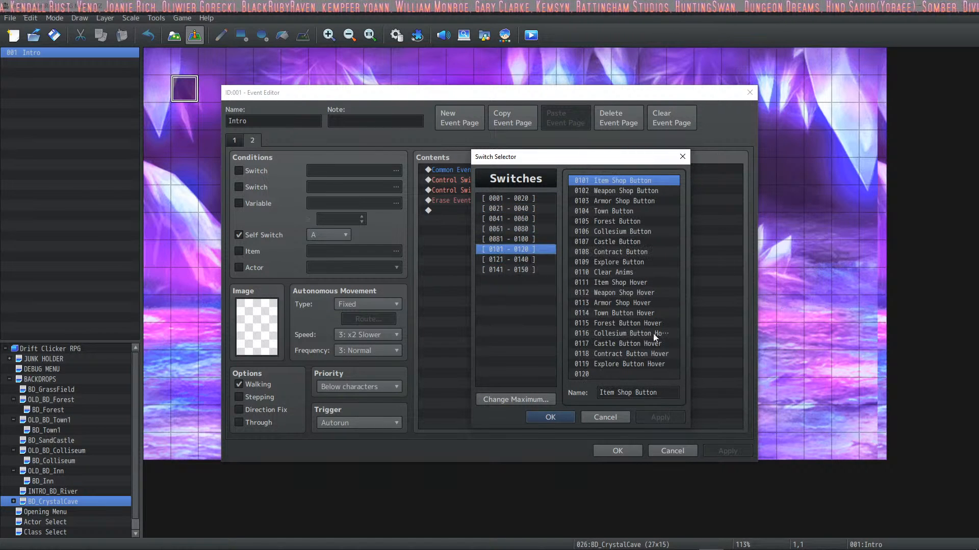
{"action": "left_click", "coordinate": [524, 259]}
{"action": "left_click", "coordinate": [616, 211]}
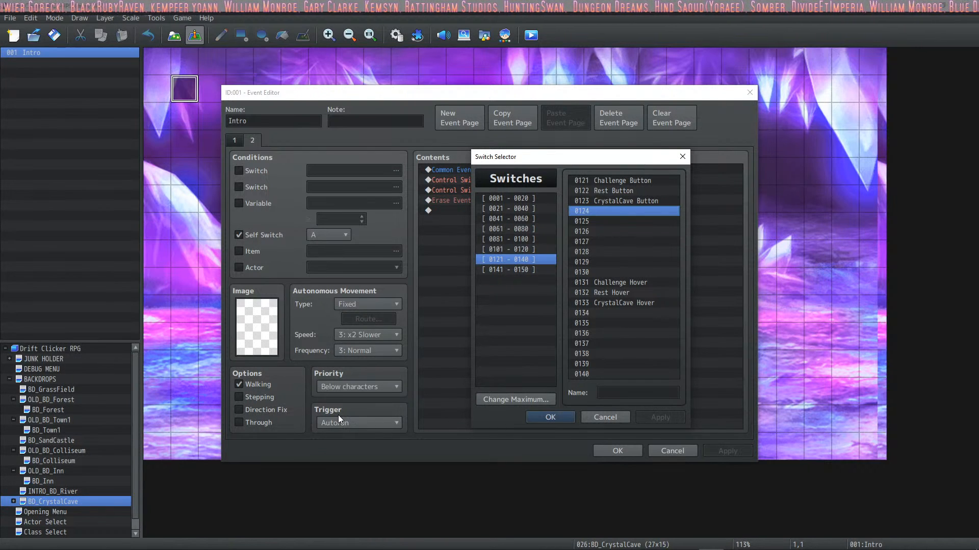
{"action": "left_click", "coordinate": [606, 395]}
{"action": "type", "text": "MountainSide Button"}
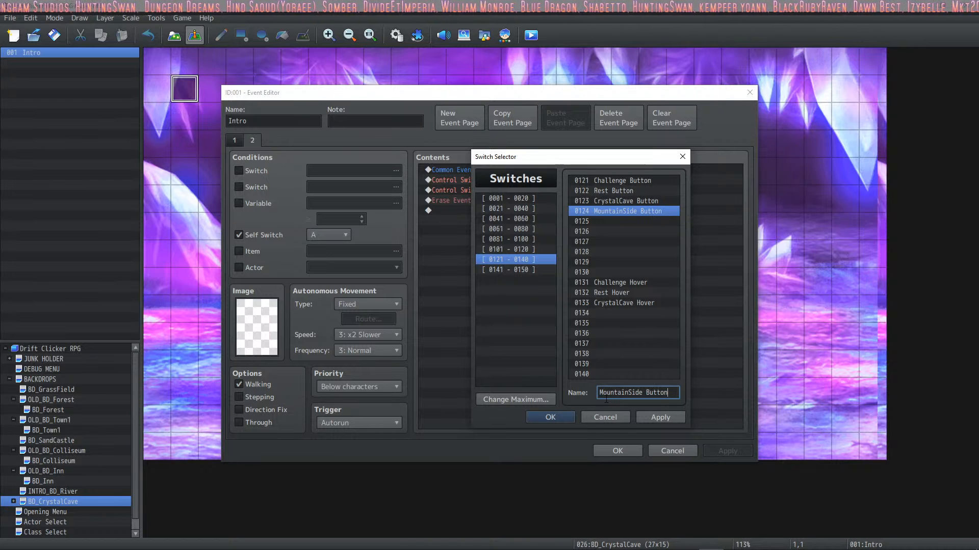
Step: Name switch 0134 "MountainSide Hover", accept it as the switch the command turns ON, and apply the event changes
{"action": "left_click", "coordinate": [645, 313]}
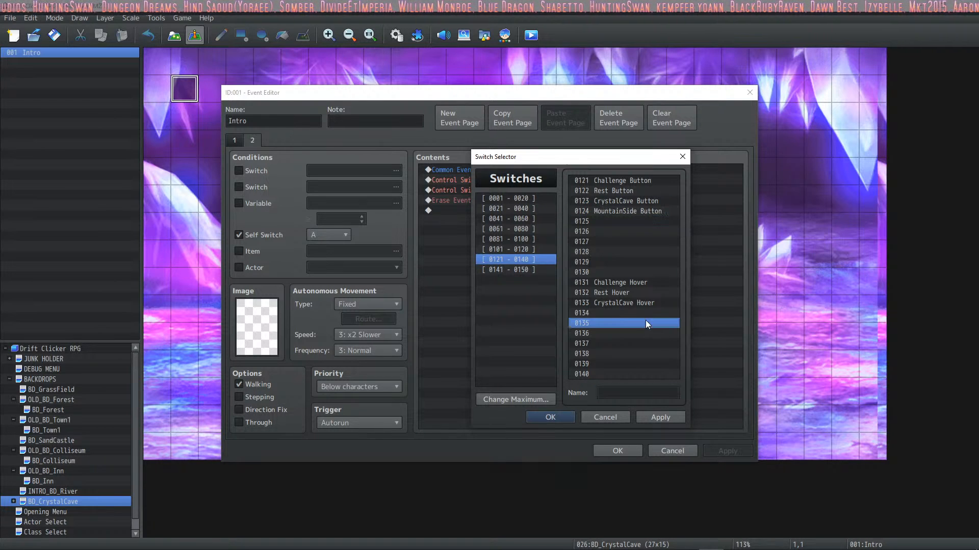
{"action": "left_click", "coordinate": [637, 395]}
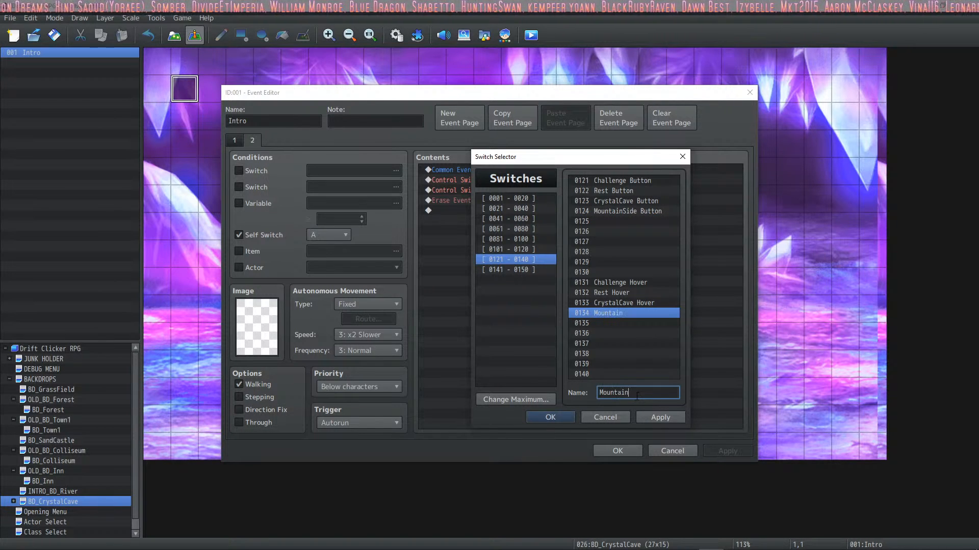
{"action": "left_click", "coordinate": [551, 418]}
{"action": "left_click", "coordinate": [567, 340]}
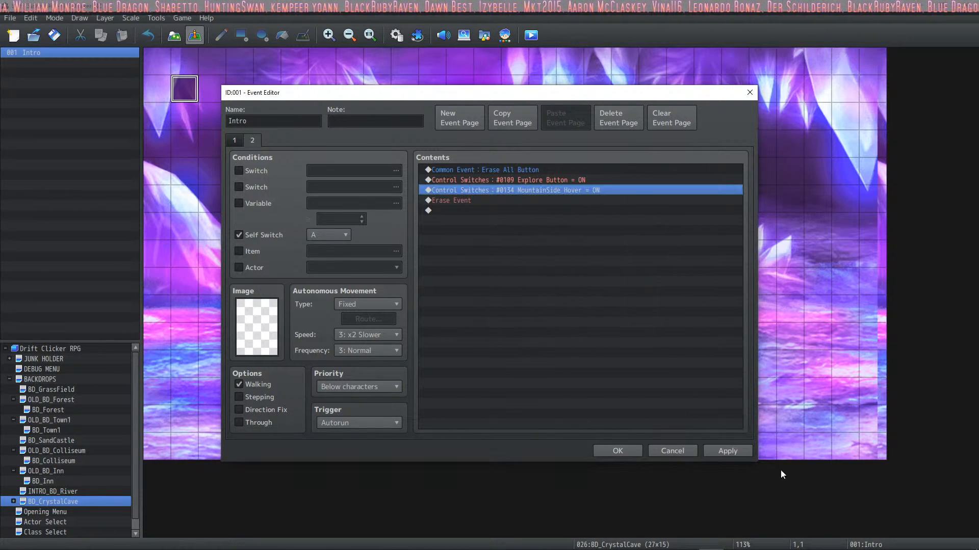
{"action": "left_click", "coordinate": [735, 451]}
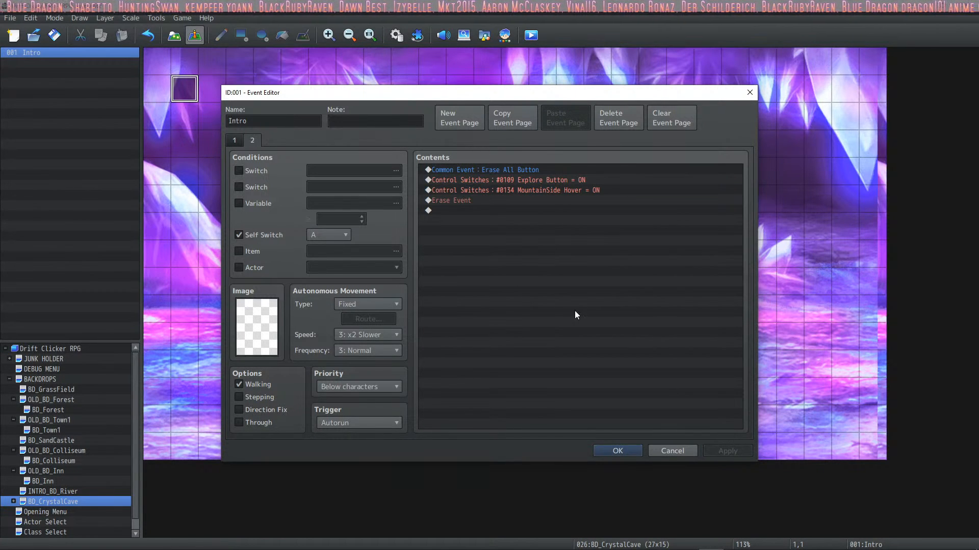
Step: Look over the switch commands on page 2 and the contents of page 1 of the Intro event, and close it
{"action": "left_click", "coordinate": [550, 191]}
{"action": "left_click", "coordinate": [555, 181]}
{"action": "left_click", "coordinate": [232, 144]}
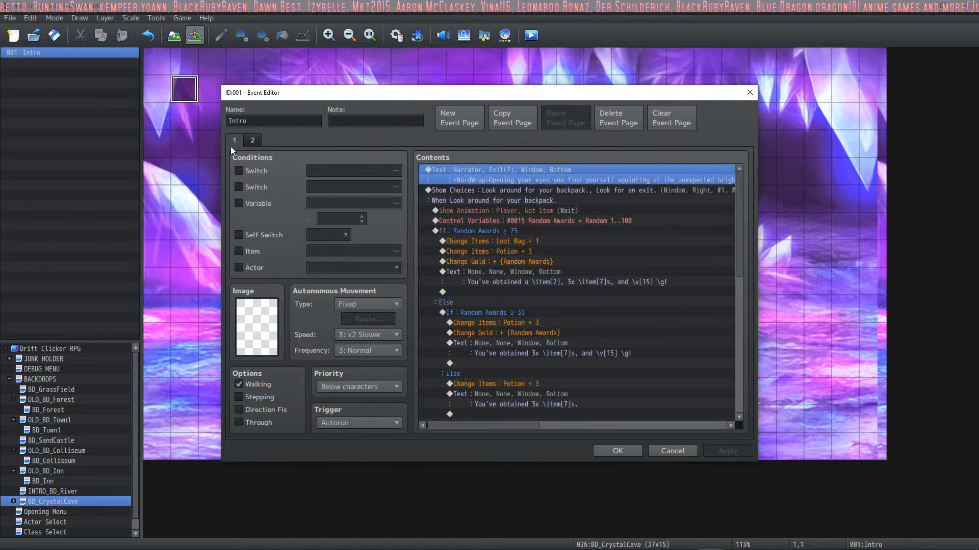
{"action": "left_click", "coordinate": [572, 224]}
{"action": "left_click", "coordinate": [617, 451]}
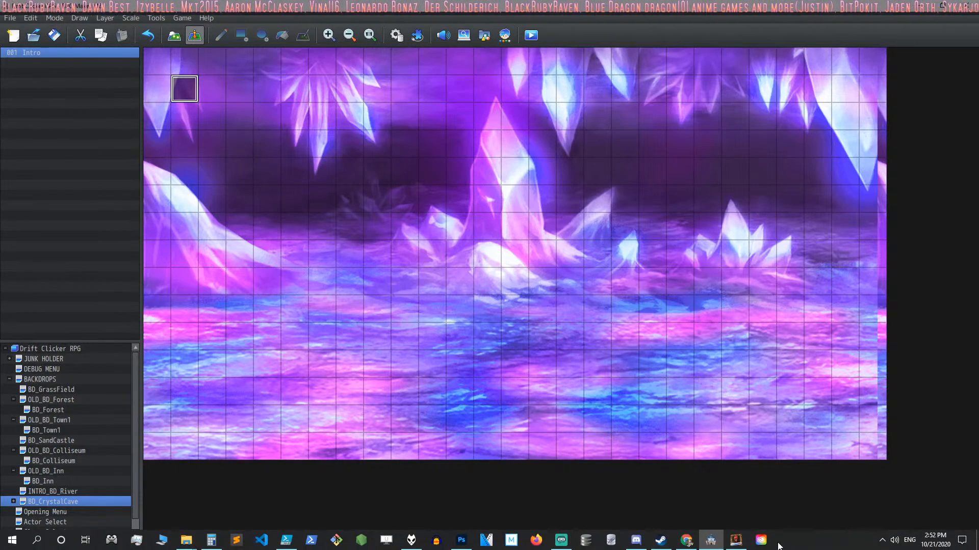
Step: Switch to HUD Maker Ultra and duplicate the Forest Button and Forest Hover components of the Button HUD
{"action": "left_click", "coordinate": [735, 540]}
{"action": "left_click", "coordinate": [664, 252]}
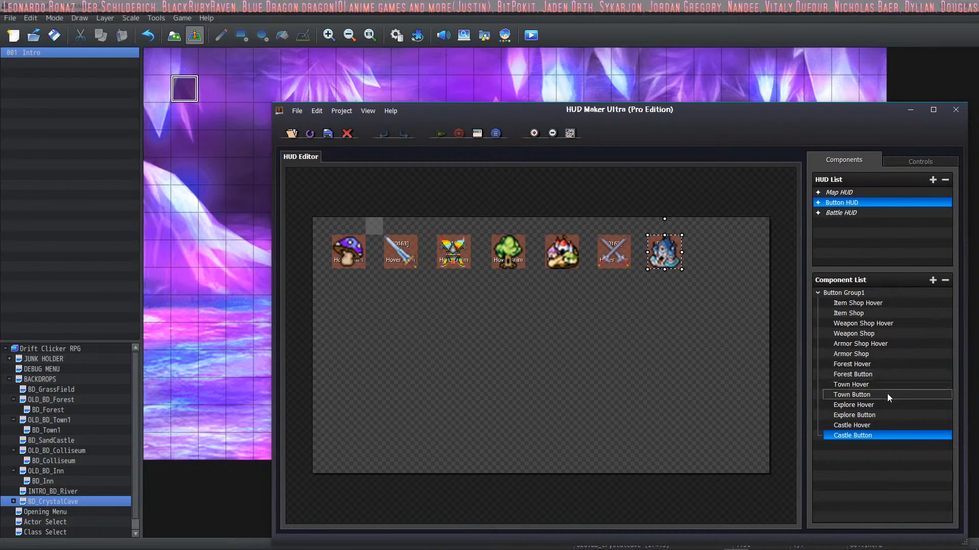
{"action": "left_click", "coordinate": [869, 375]}
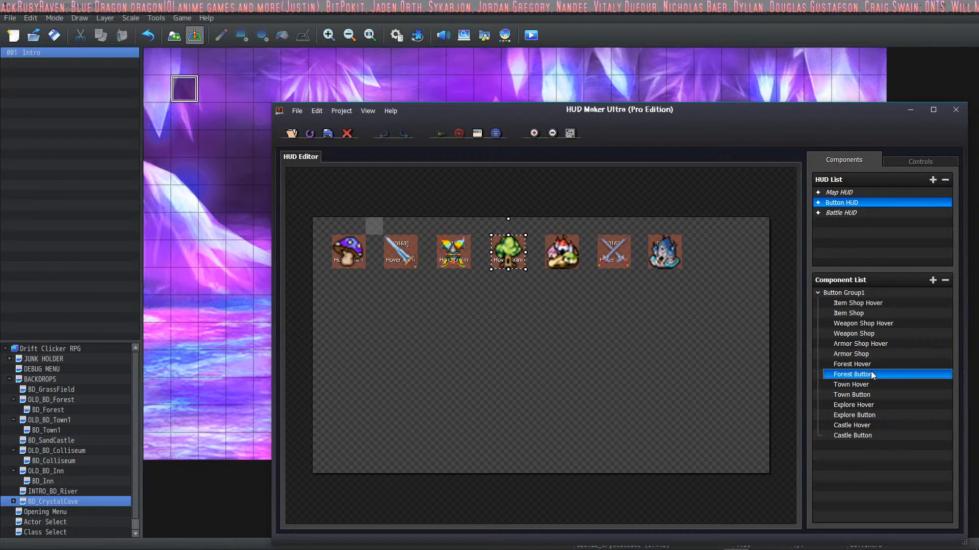
{"action": "key", "text": "ctrl+c"}
{"action": "key", "text": "ctrl+v"}
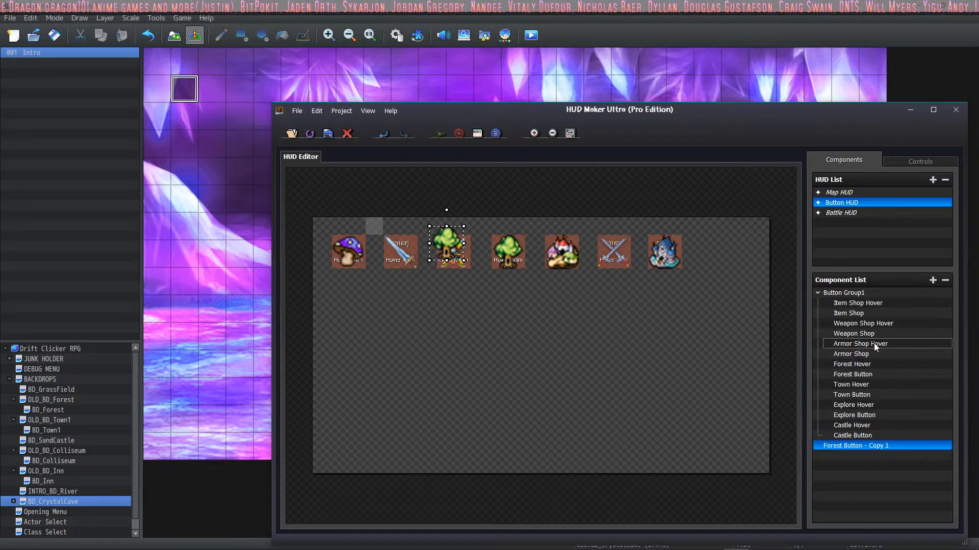
{"action": "left_click", "coordinate": [876, 365]}
{"action": "key", "text": "ctrl+c"}
{"action": "key", "text": "ctrl+v"}
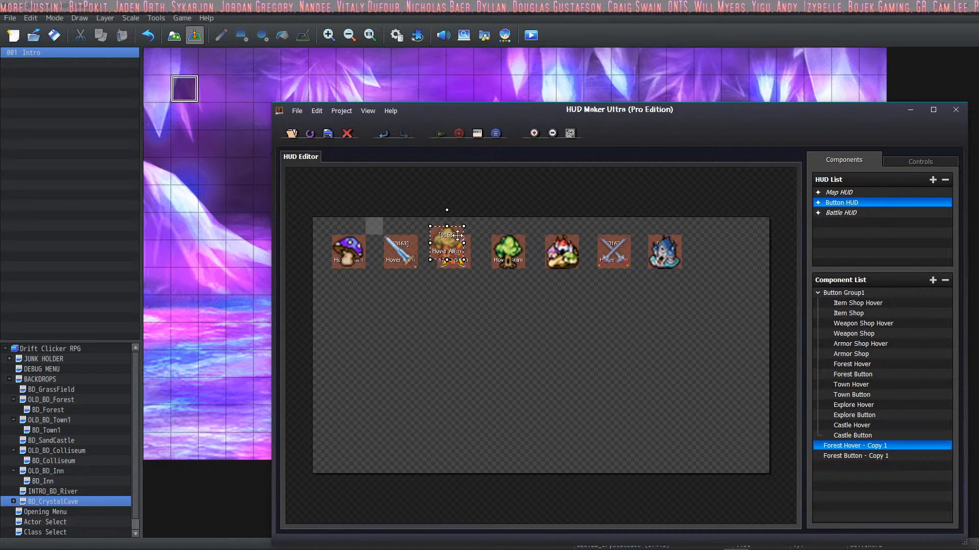
Step: Move the copied Forest Hover and Forest Button to the end of the icon row, stacked beside the castle icon
{"action": "left_click_drag", "start_coordinate": [458, 235], "coordinate": [725, 244]}
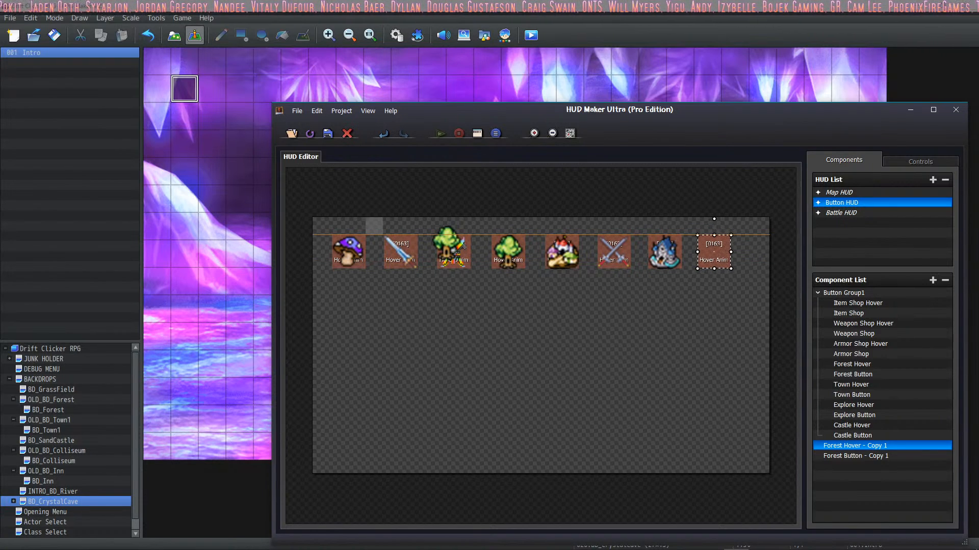
{"action": "left_click", "coordinate": [856, 455]}
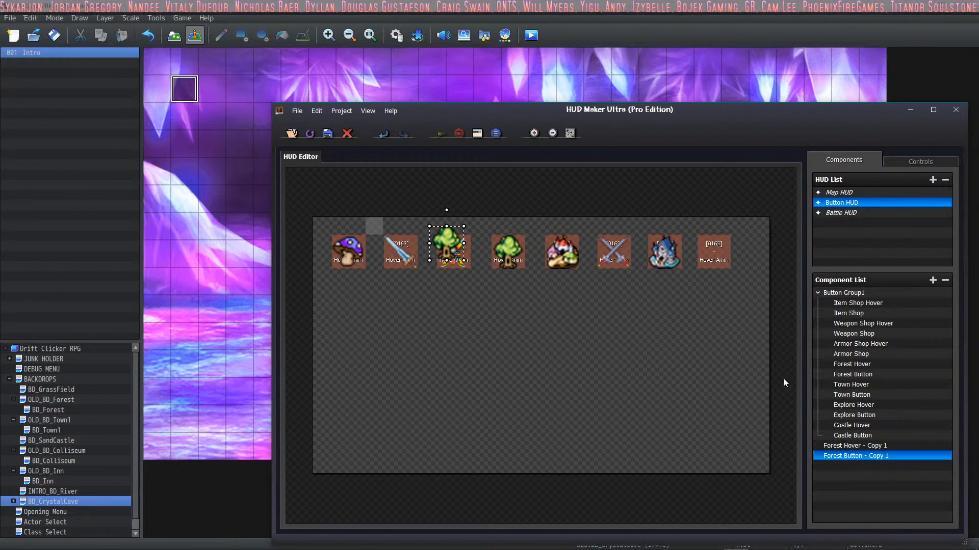
{"action": "left_click_drag", "start_coordinate": [455, 247], "coordinate": [721, 255]}
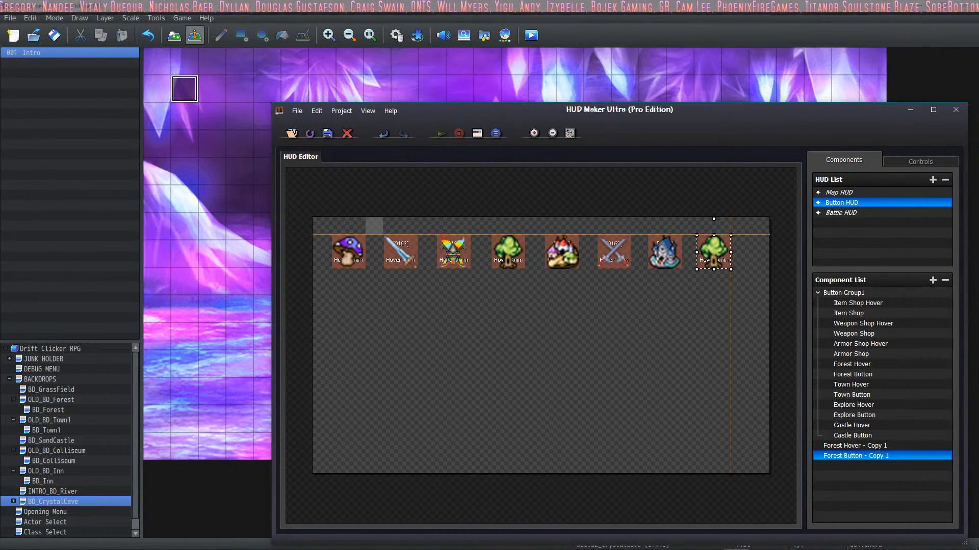
Step: Move the Forest Hover and Forest Button copies into Button Group1, directly below Castle Button
{"action": "left_click", "coordinate": [873, 447]}
{"action": "left_click", "coordinate": [875, 439]}
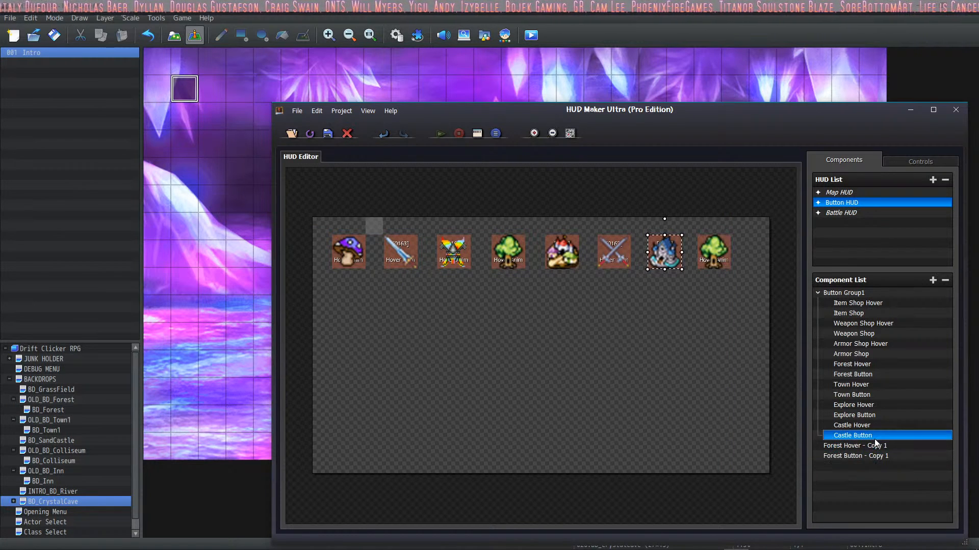
{"action": "left_click", "coordinate": [888, 428]}
{"action": "left_click", "coordinate": [876, 438]}
{"action": "left_click", "coordinate": [873, 446]}
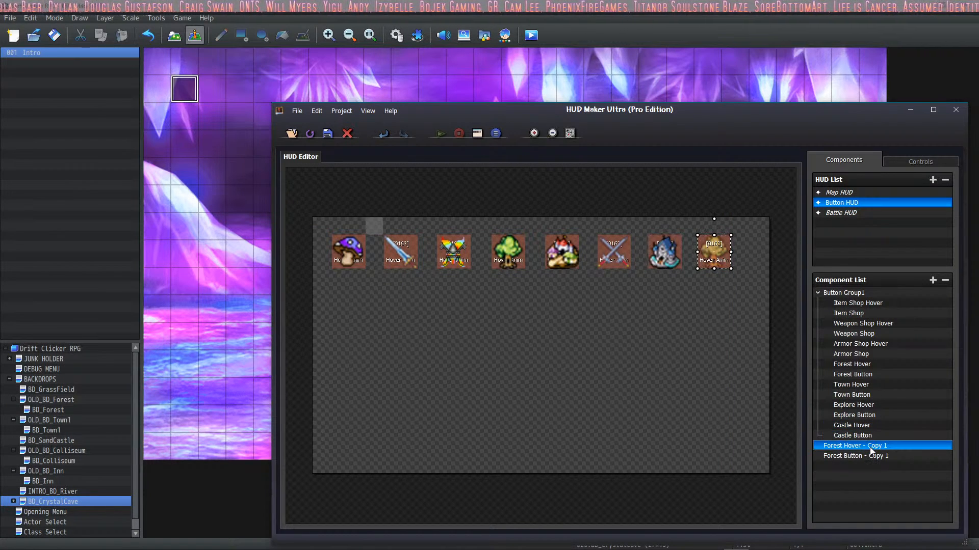
{"action": "mouse_move", "coordinate": [870, 448]}
{"action": "left_mouse_down"}
{"action": "mouse_move", "coordinate": [874, 435]}
{"action": "mouse_move", "coordinate": [884, 449]}
{"action": "mouse_move", "coordinate": [879, 437]}
{"action": "left_mouse_up"}
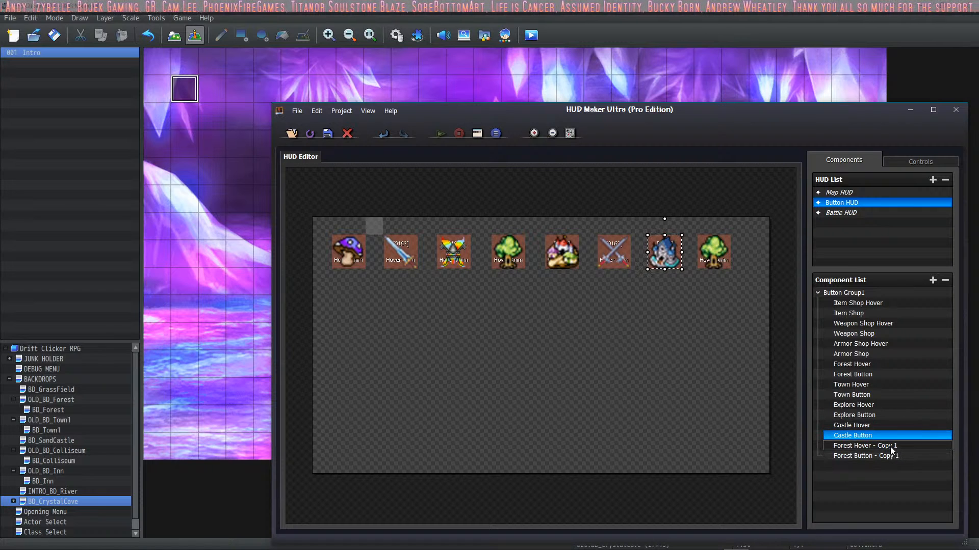
Step: Open the properties of the Forest Hover copy and rename it "Crystal Cave Hover"
{"action": "left_click", "coordinate": [895, 447]}
{"action": "double_click", "coordinate": [896, 447]}
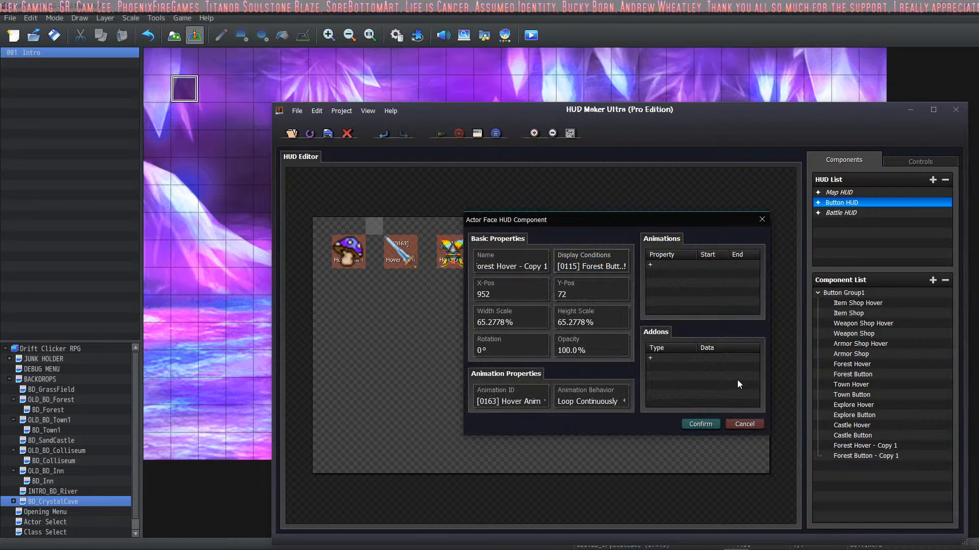
{"action": "left_click", "coordinate": [524, 268]}
{"action": "left_click_drag", "start_coordinate": [519, 267], "coordinate": [586, 279]}
{"action": "key", "text": "BackSpace"}
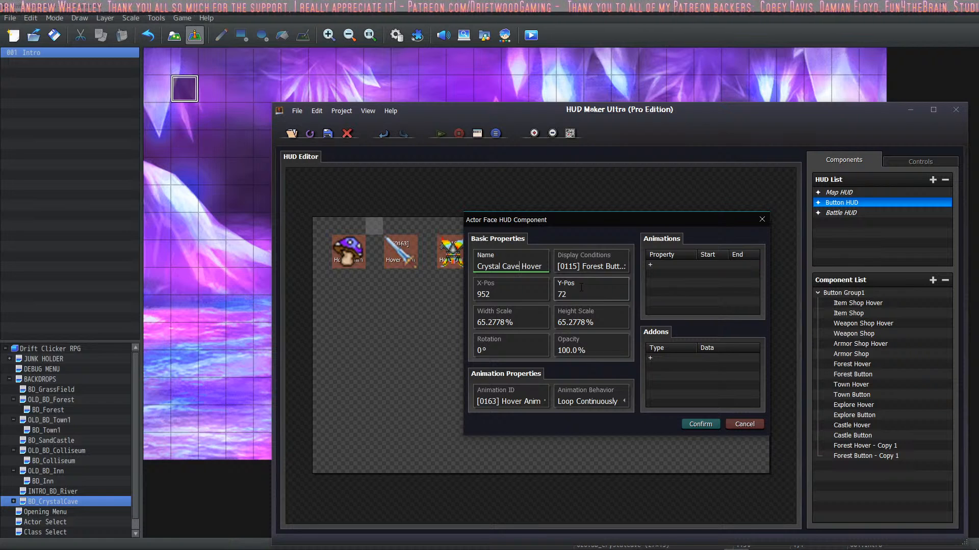
{"action": "left_click", "coordinate": [625, 266]}
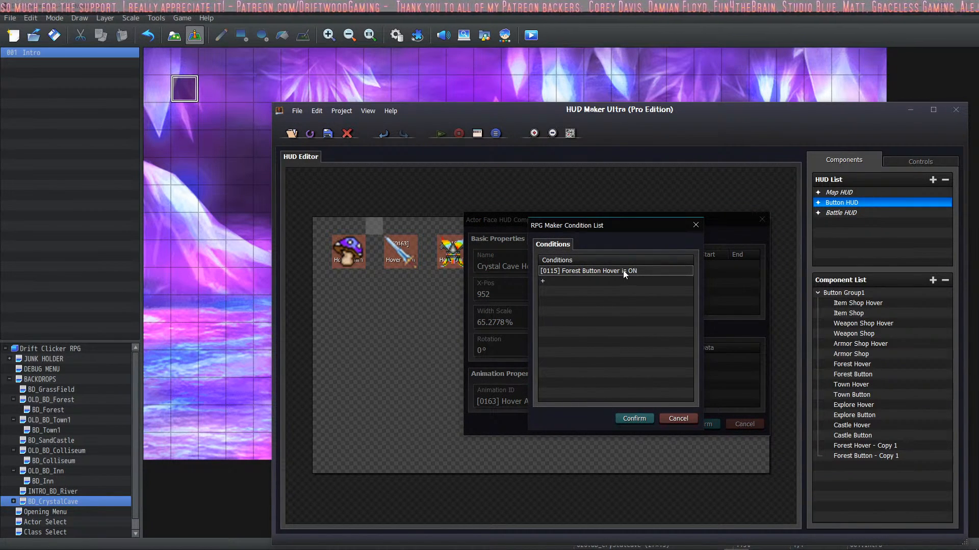
{"action": "left_click", "coordinate": [623, 270]}
{"action": "double_click", "coordinate": [622, 270]}
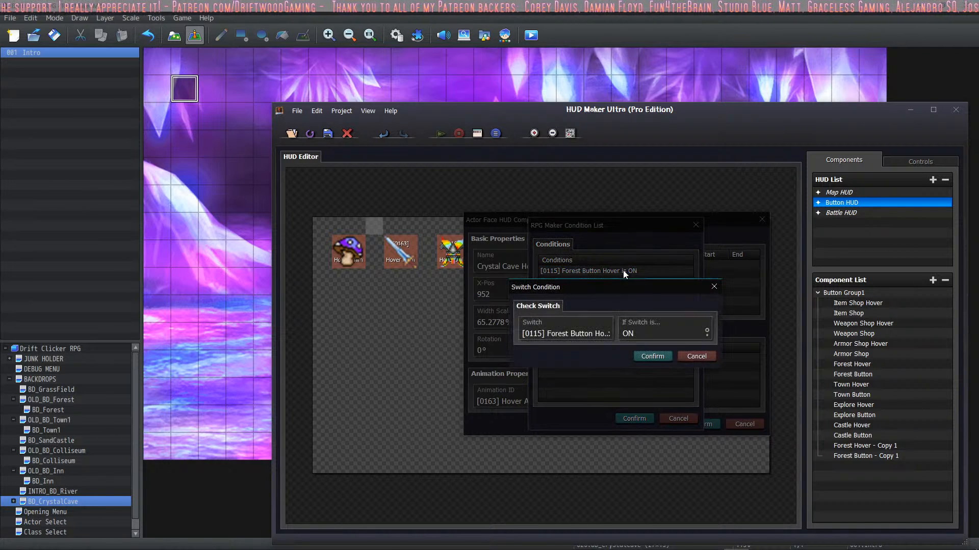
{"action": "left_click", "coordinate": [596, 329]}
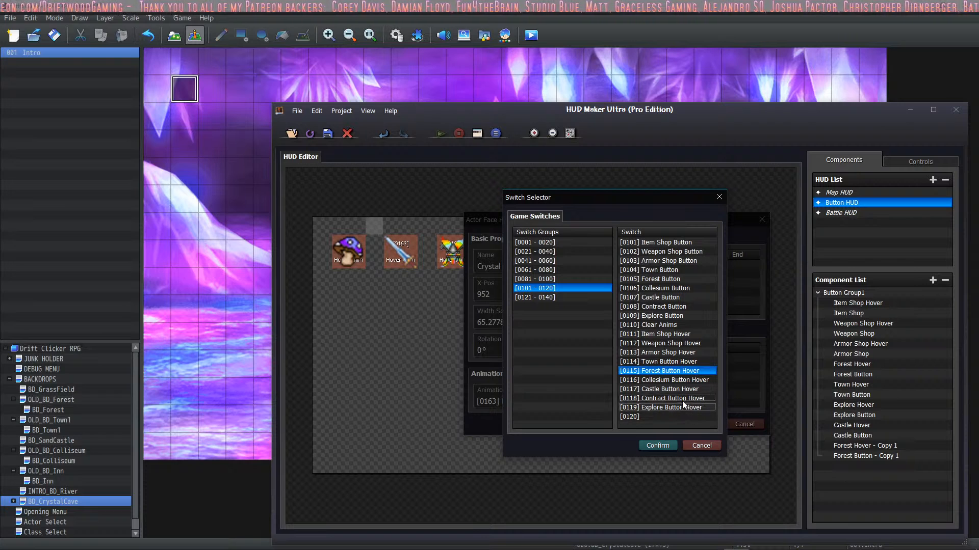
{"action": "left_click", "coordinate": [554, 298]}
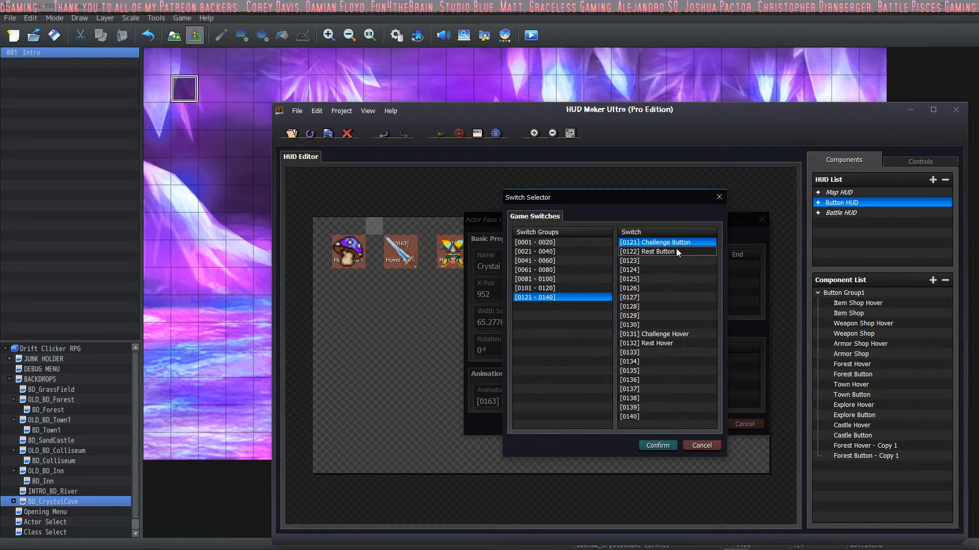
{"action": "left_click", "coordinate": [553, 288]}
{"action": "left_click", "coordinate": [558, 280]}
{"action": "left_click", "coordinate": [559, 288]}
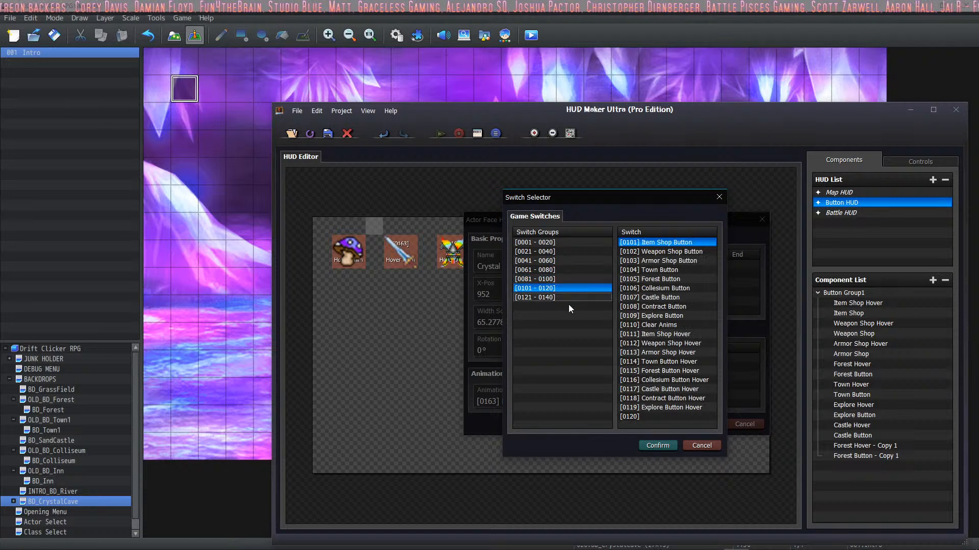
{"action": "left_click", "coordinate": [697, 446]}
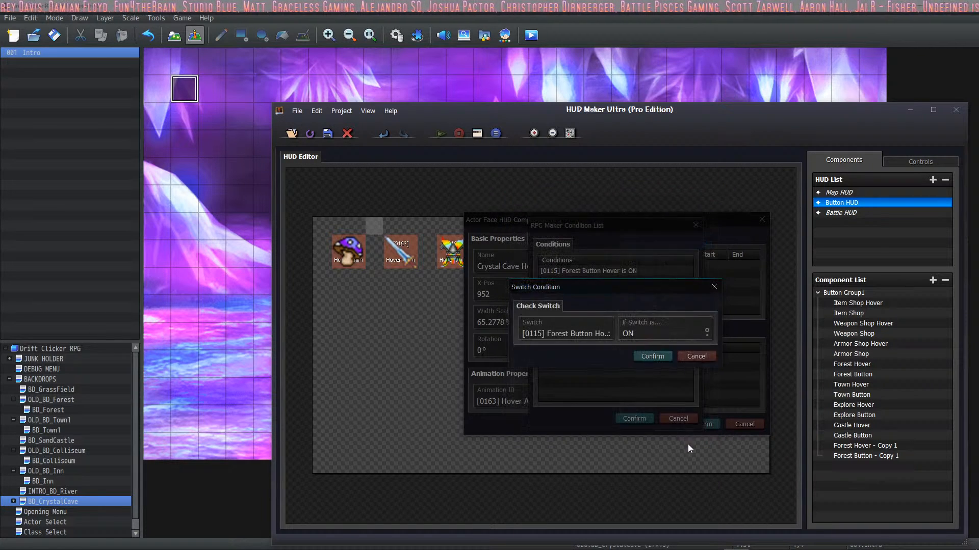
{"action": "left_click", "coordinate": [691, 357]}
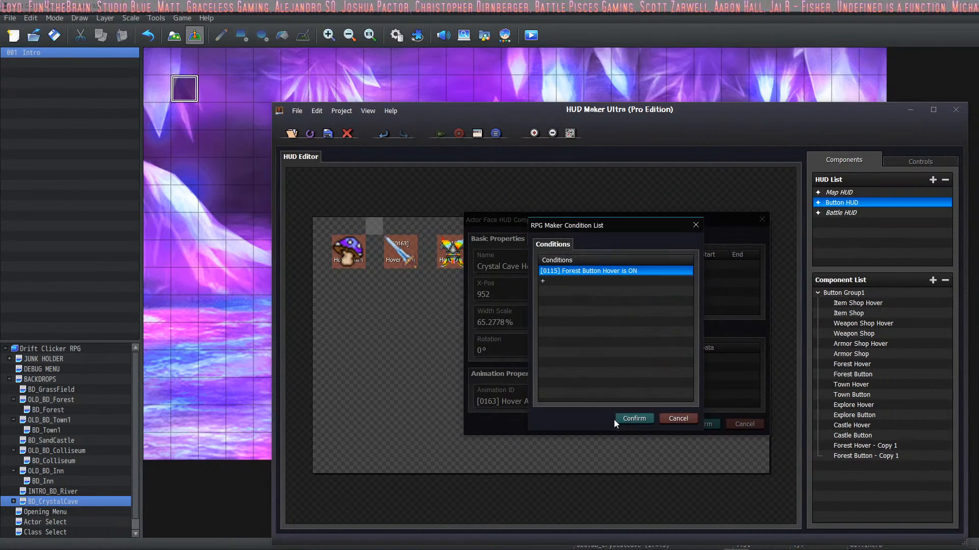
{"action": "left_click", "coordinate": [678, 418]}
Step: Apply the Crystal Cave Hover rename, reload the project, and reopen the component's switch display condition
{"action": "left_click", "coordinate": [701, 425]}
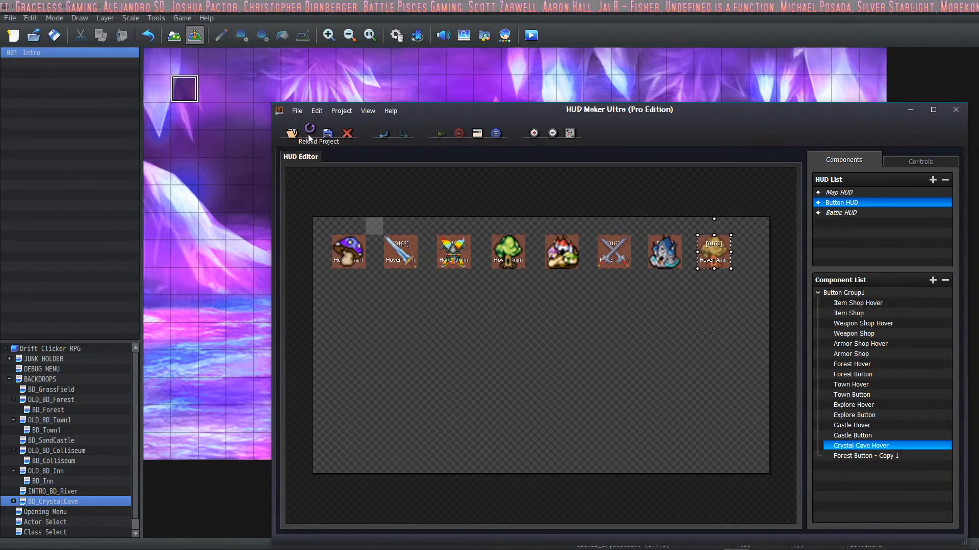
{"action": "double_click", "coordinate": [858, 447]}
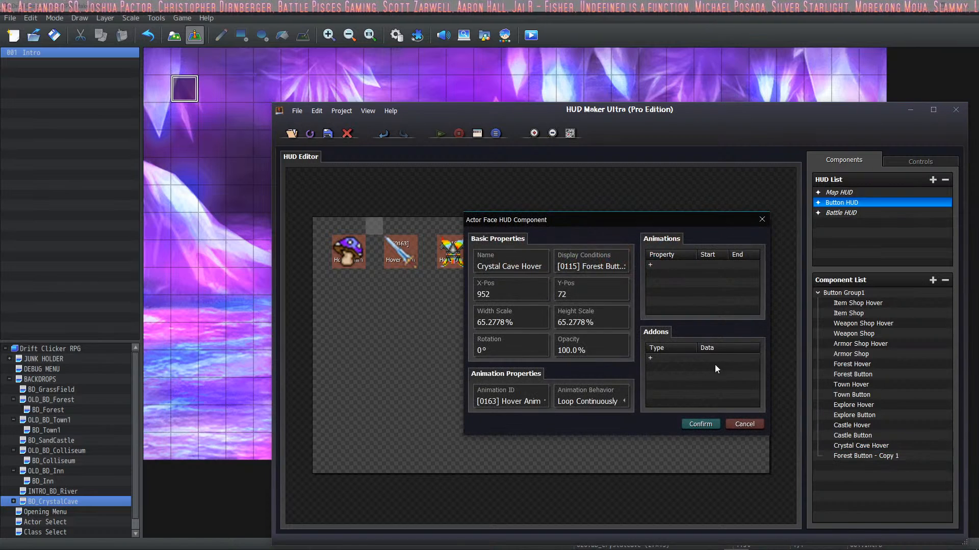
{"action": "left_click", "coordinate": [617, 270]}
{"action": "double_click", "coordinate": [615, 272]}
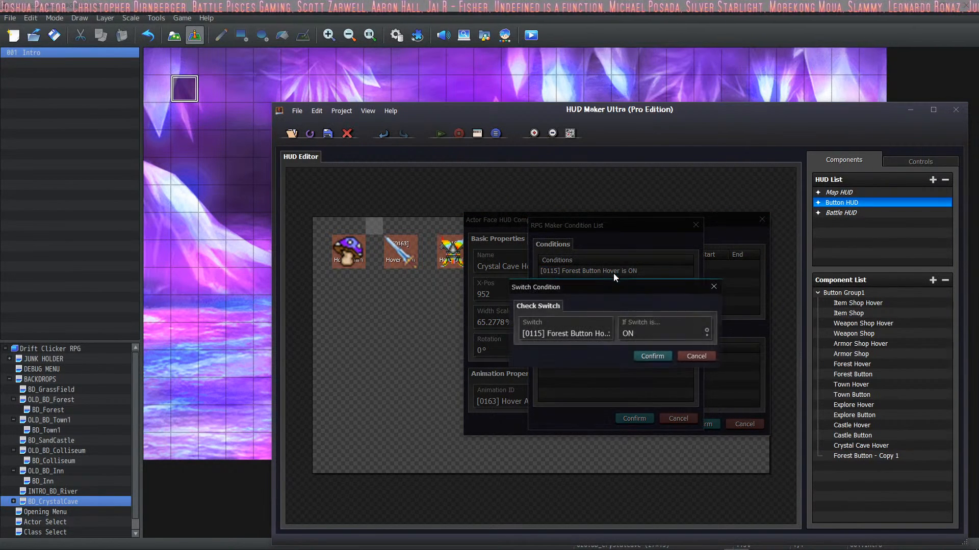
{"action": "left_click", "coordinate": [614, 335]}
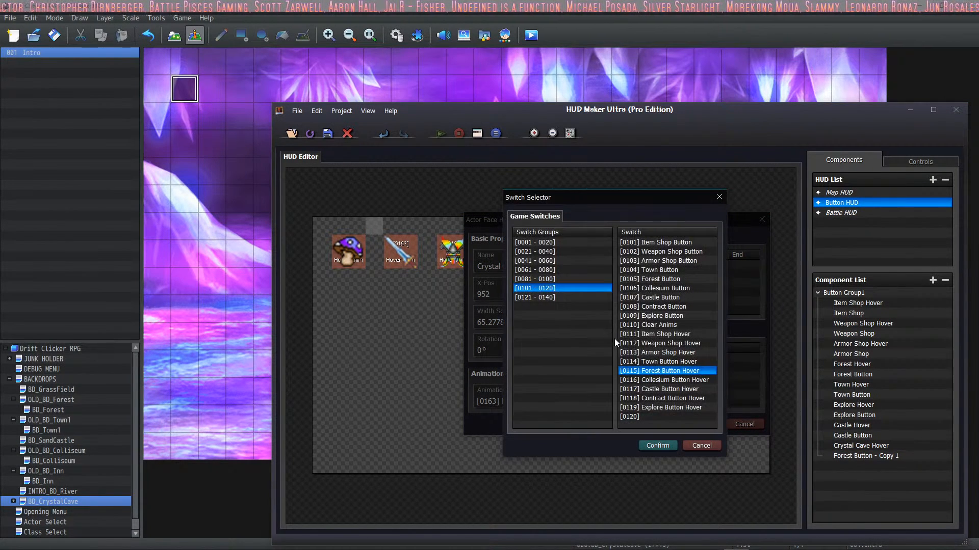
{"action": "left_click", "coordinate": [558, 298]}
{"action": "left_click", "coordinate": [663, 260]}
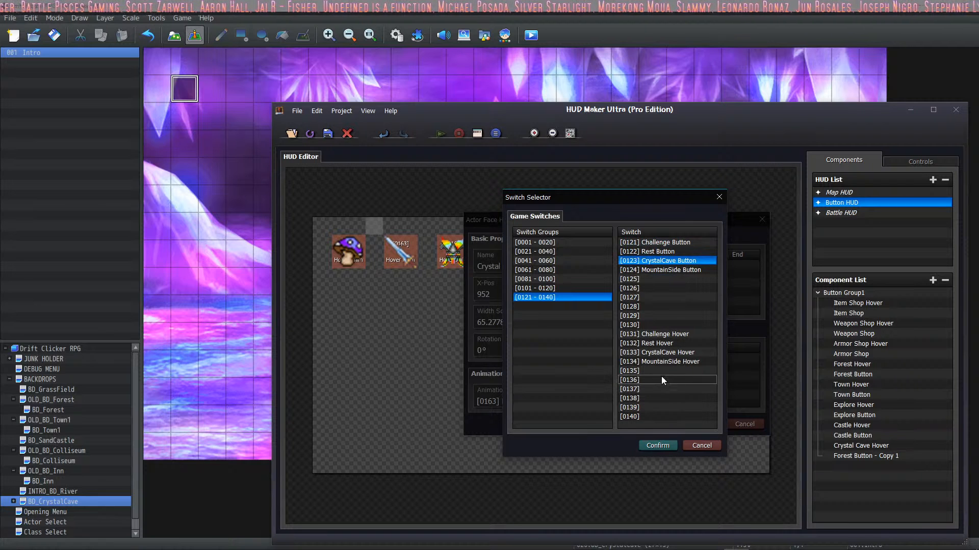
{"action": "left_click", "coordinate": [701, 446]}
Step: Set the Crystal Cave Hover display condition to switch 0133 CrystalCave Hover being ON and save the component
{"action": "left_click", "coordinate": [576, 336]}
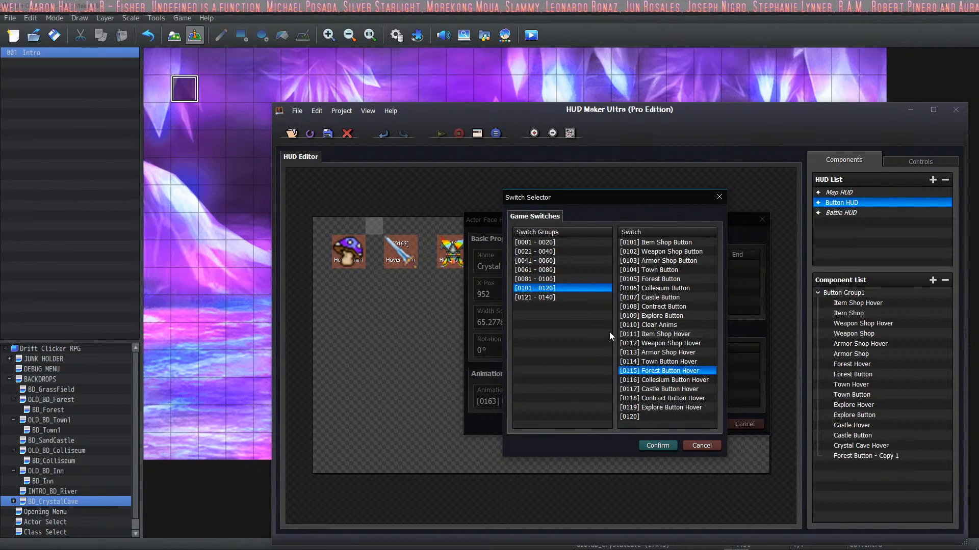
{"action": "left_click", "coordinate": [542, 297]}
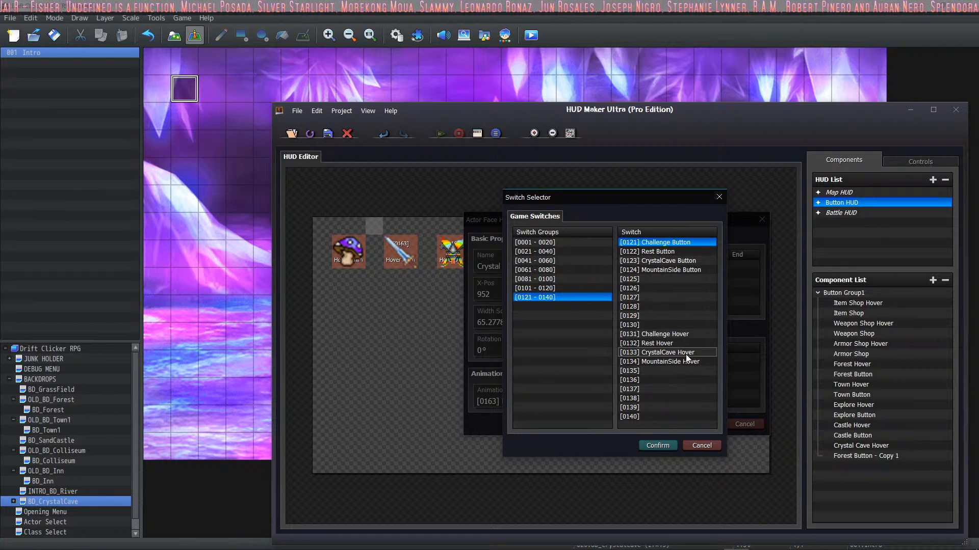
{"action": "left_click", "coordinate": [662, 352]}
{"action": "left_click", "coordinate": [658, 445]}
{"action": "left_click", "coordinate": [657, 357]}
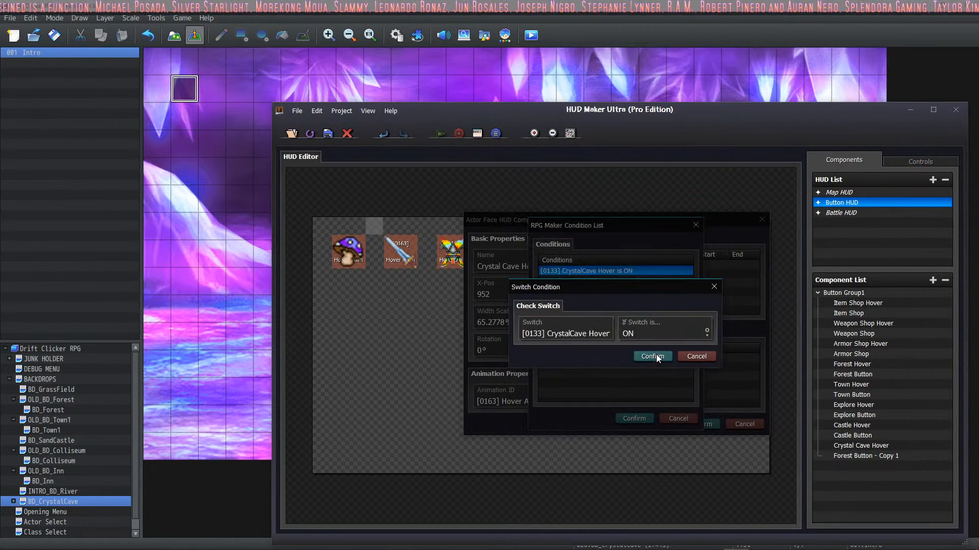
{"action": "left_click", "coordinate": [634, 419]}
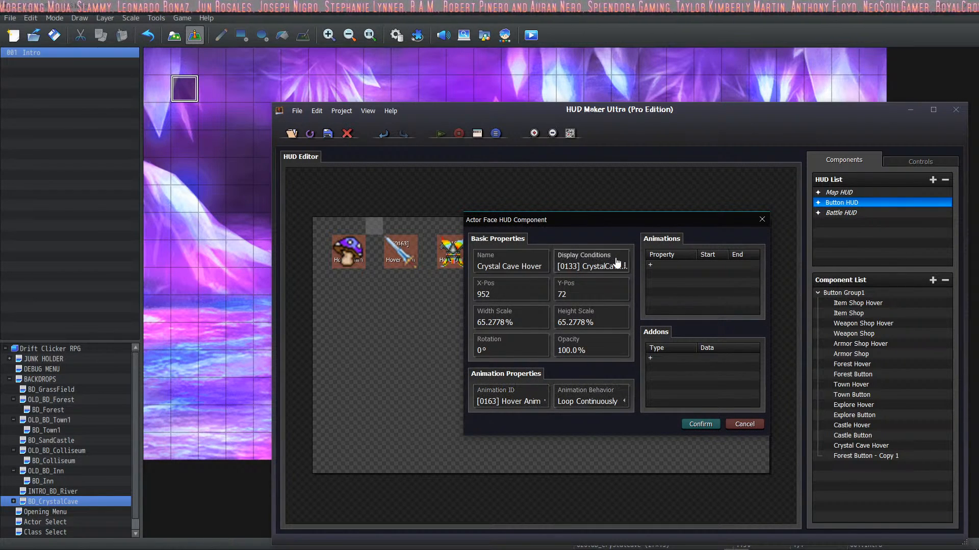
{"action": "left_click", "coordinate": [699, 426]}
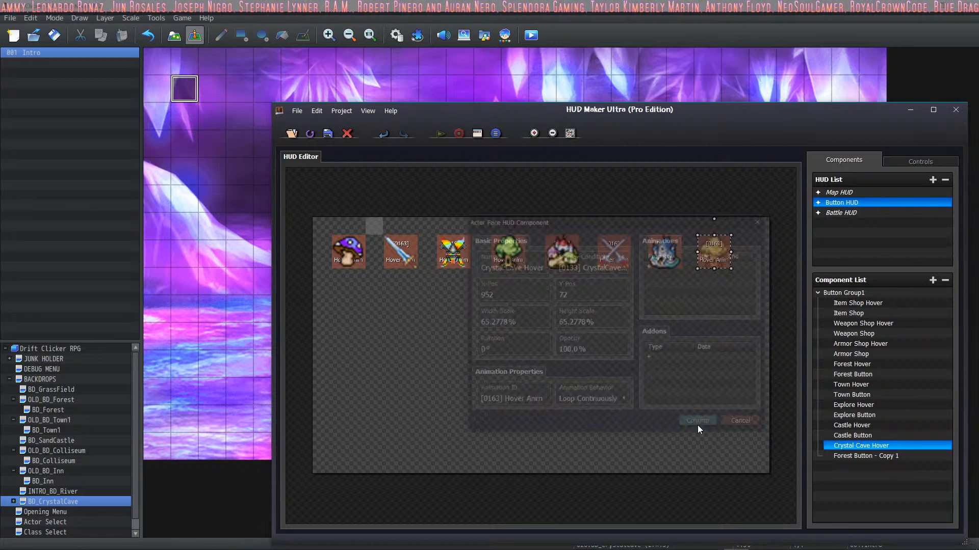
Step: Open the properties of the Forest Button copy and rename it "Crystal Cave Button"
{"action": "left_click", "coordinate": [882, 457]}
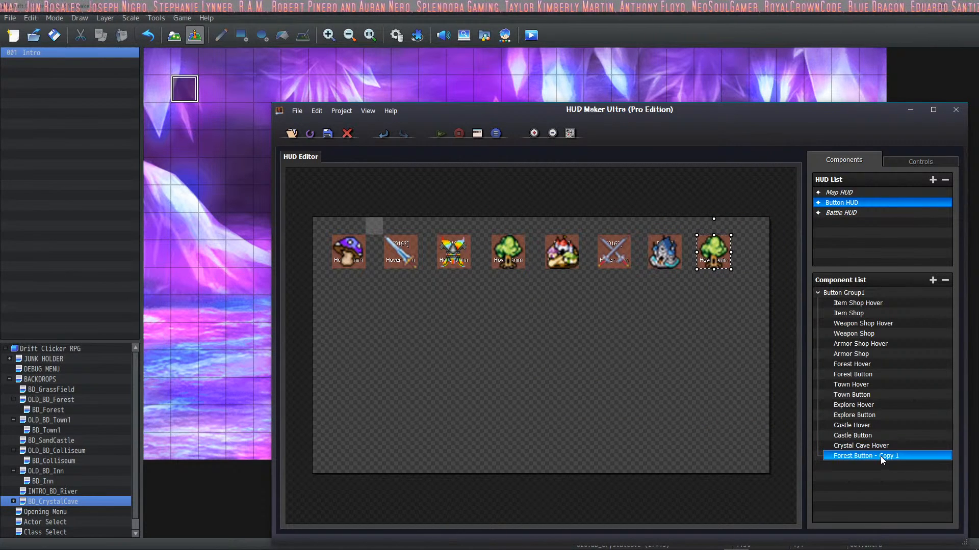
{"action": "double_click", "coordinate": [882, 456]}
{"action": "left_click", "coordinate": [536, 253]}
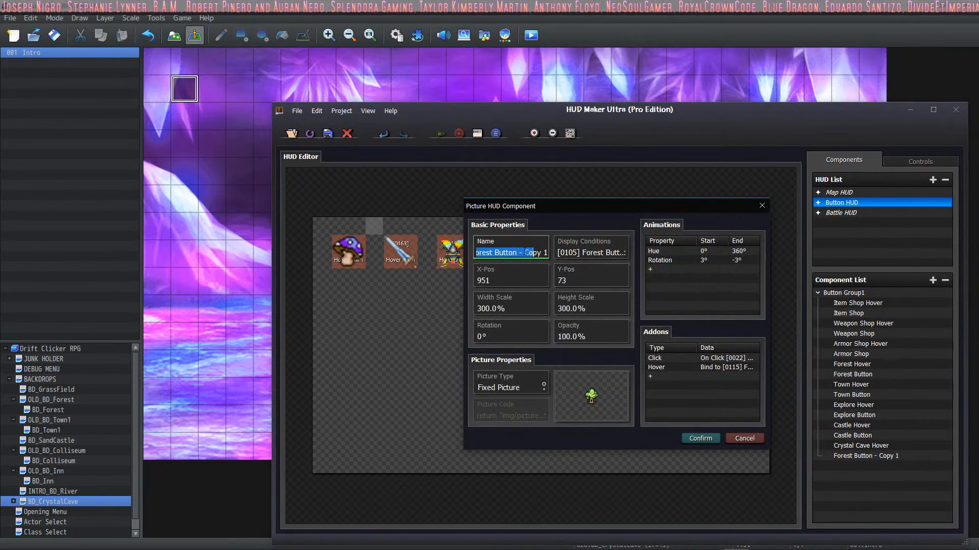
{"action": "left_click_drag", "start_coordinate": [520, 253], "coordinate": [593, 267]}
{"action": "key", "text": "BackSpace"}
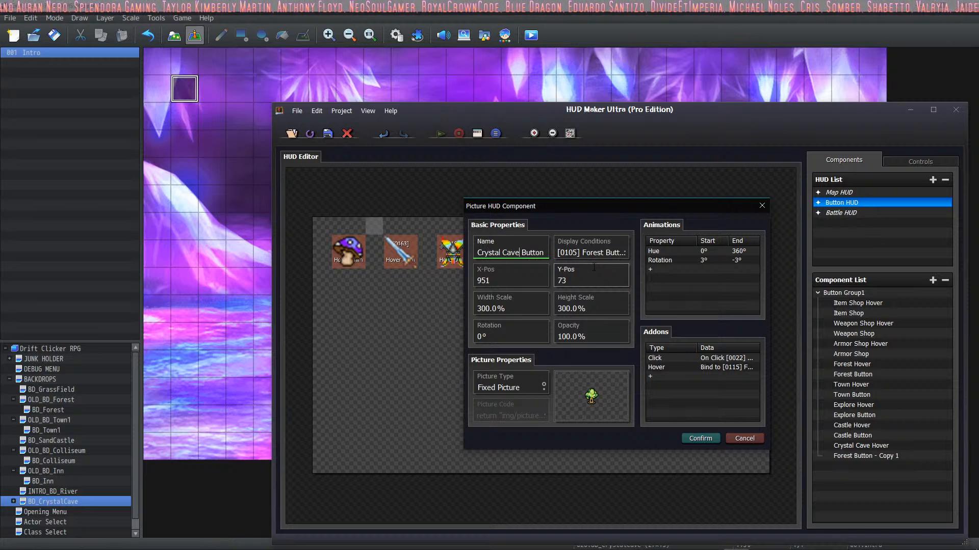
Step: Set the Crystal Cave Button display condition to switch 0123 CrystalCave Button being ON
{"action": "left_click", "coordinate": [606, 253]}
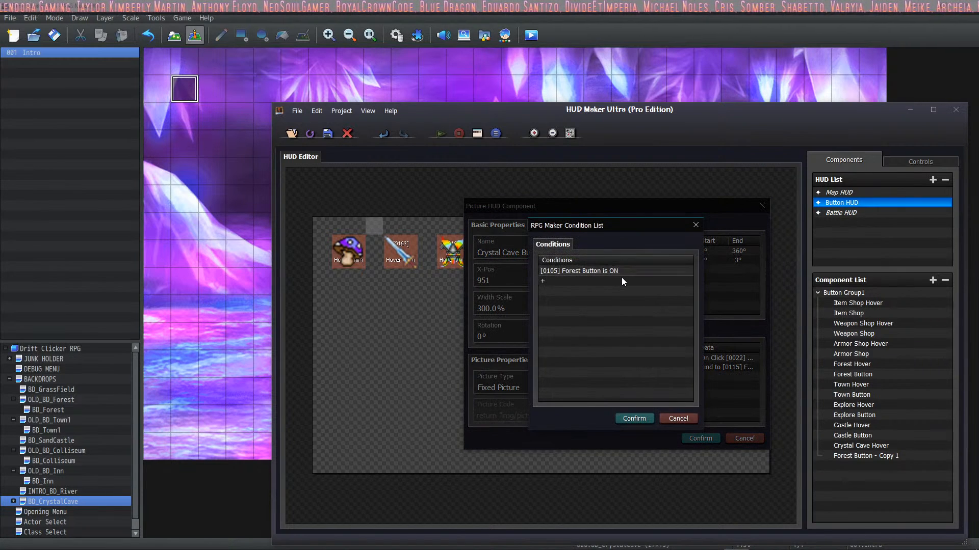
{"action": "double_click", "coordinate": [619, 272]}
{"action": "left_click", "coordinate": [592, 334]}
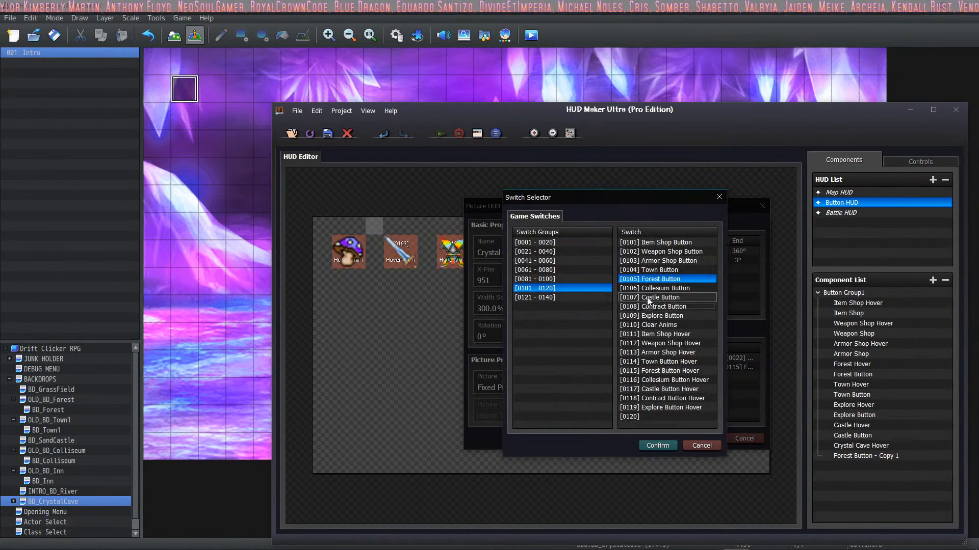
{"action": "left_click", "coordinate": [536, 297]}
{"action": "left_click", "coordinate": [663, 260]}
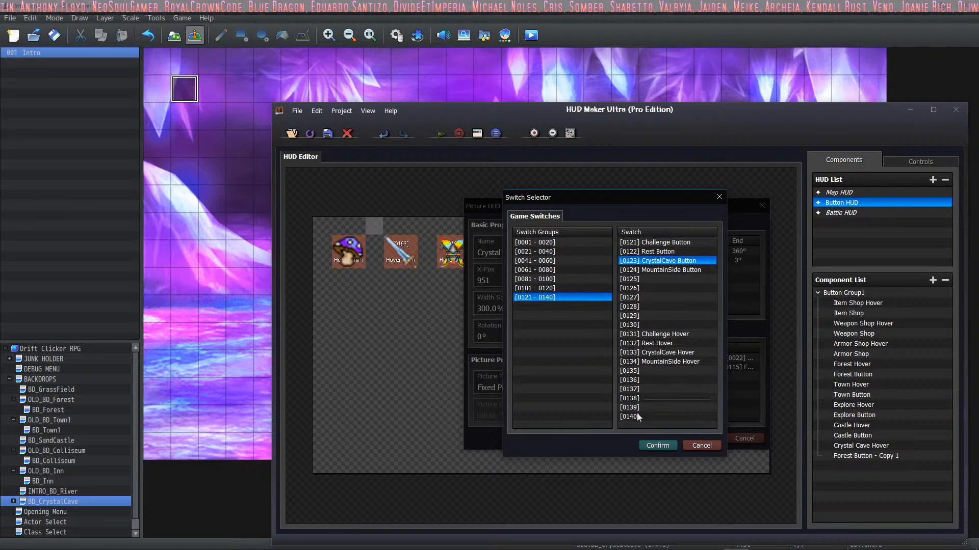
{"action": "left_click", "coordinate": [653, 446]}
{"action": "left_click", "coordinate": [652, 356]}
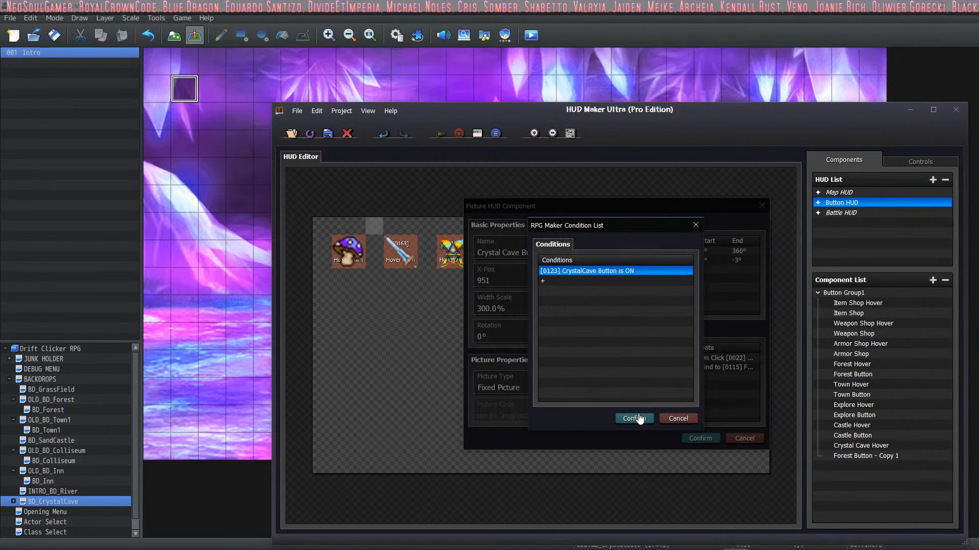
{"action": "left_click", "coordinate": [632, 420]}
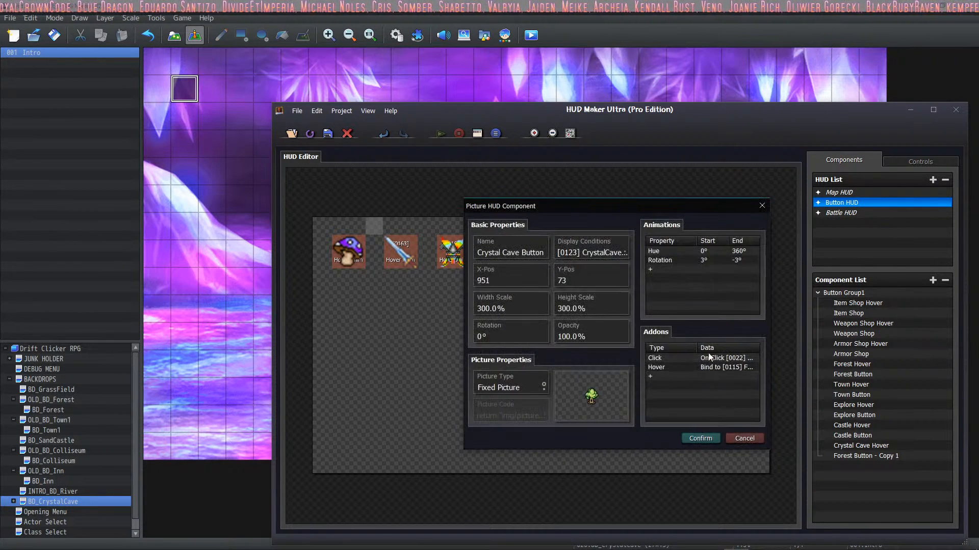
Step: Change the Crystal Cave Button's Click addon to run the empty common event 0033
{"action": "double_click", "coordinate": [673, 358]}
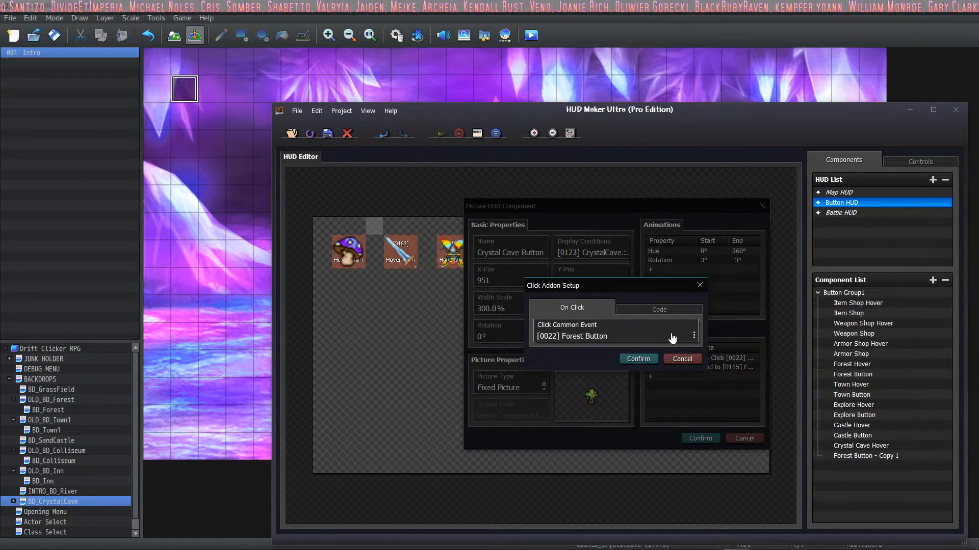
{"action": "left_click", "coordinate": [618, 338]}
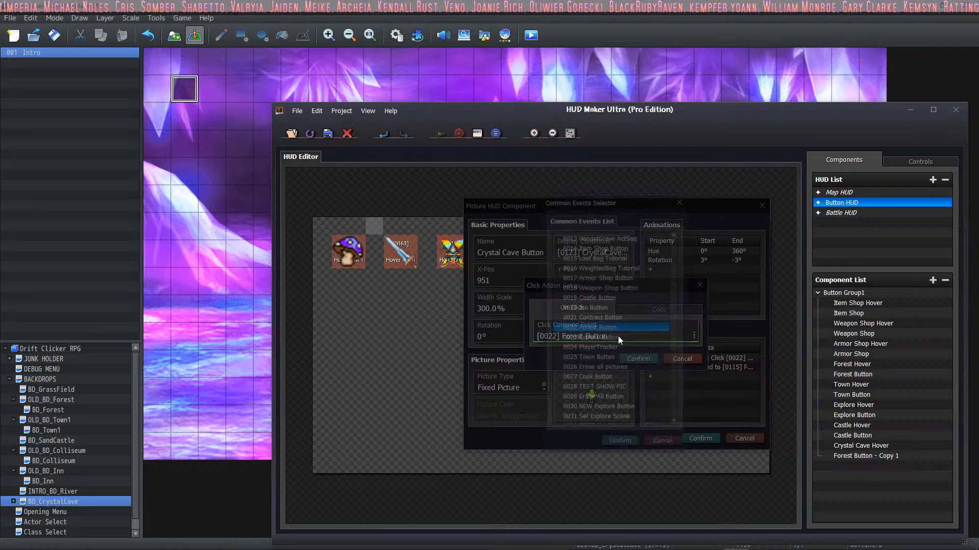
{"action": "scroll", "coordinate": [626, 324], "scroll_direction": "down", "scroll_amount": 4}
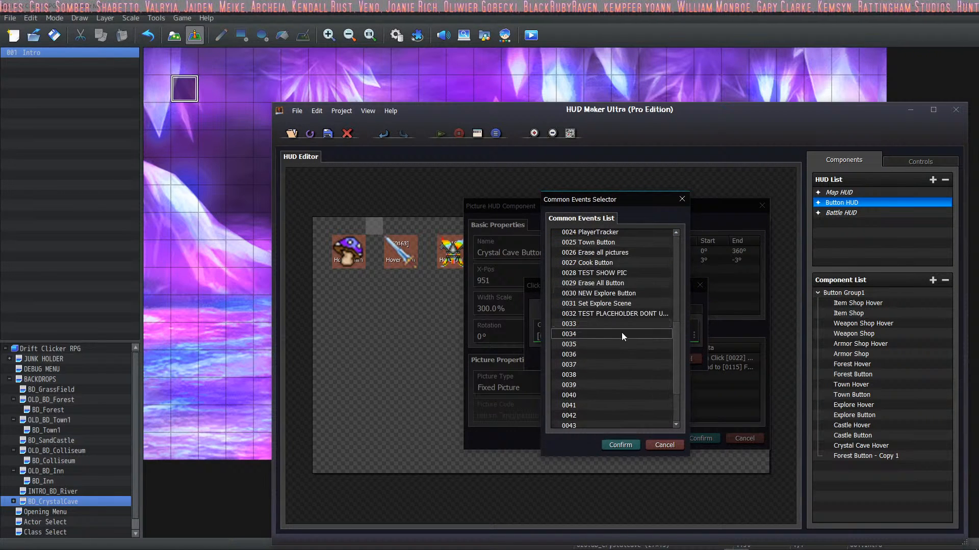
{"action": "scroll", "coordinate": [622, 332], "scroll_direction": "up", "scroll_amount": 2}
{"action": "left_click", "coordinate": [611, 382]}
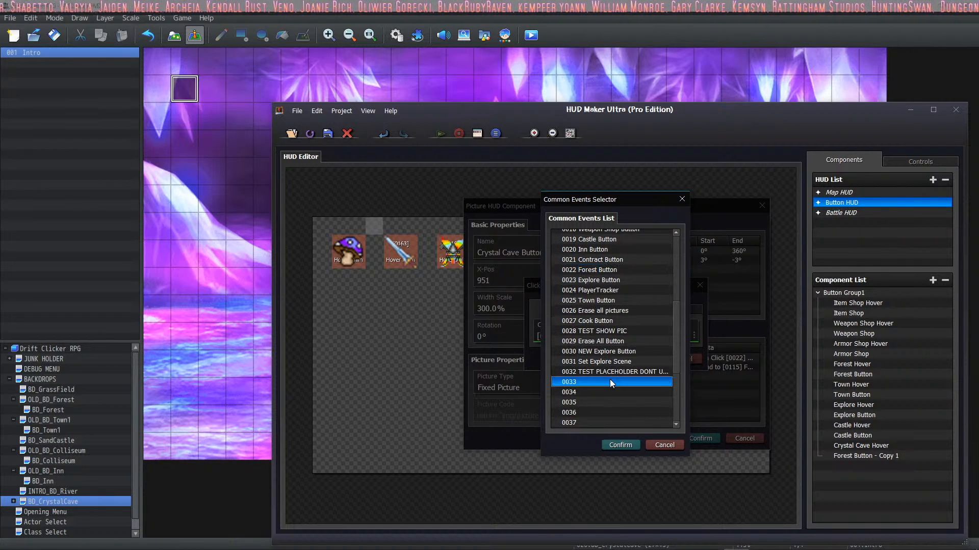
{"action": "left_click", "coordinate": [619, 445]}
{"action": "left_click", "coordinate": [632, 359]}
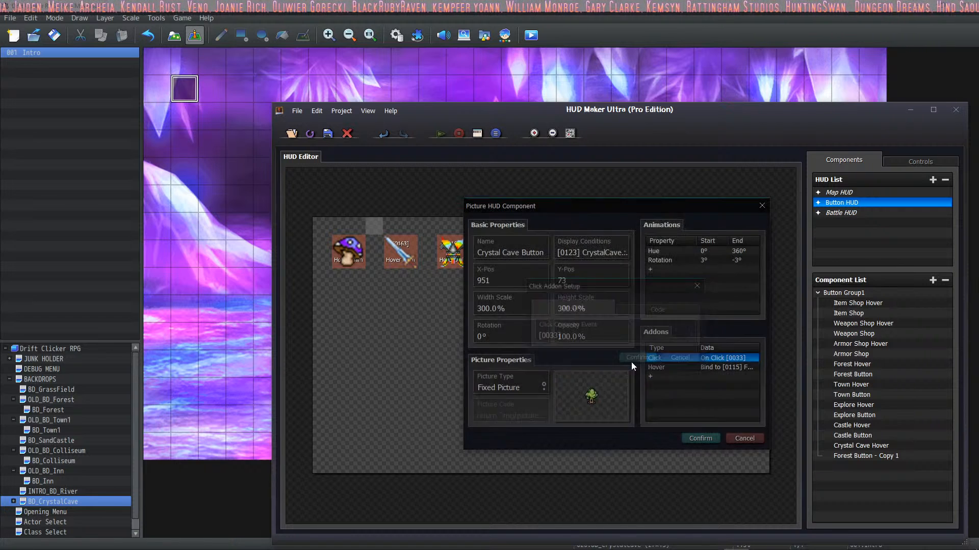
Step: Bind the Crystal Cave Button's Hover addon to switch 0133 CrystalCave Hover
{"action": "double_click", "coordinate": [658, 367]}
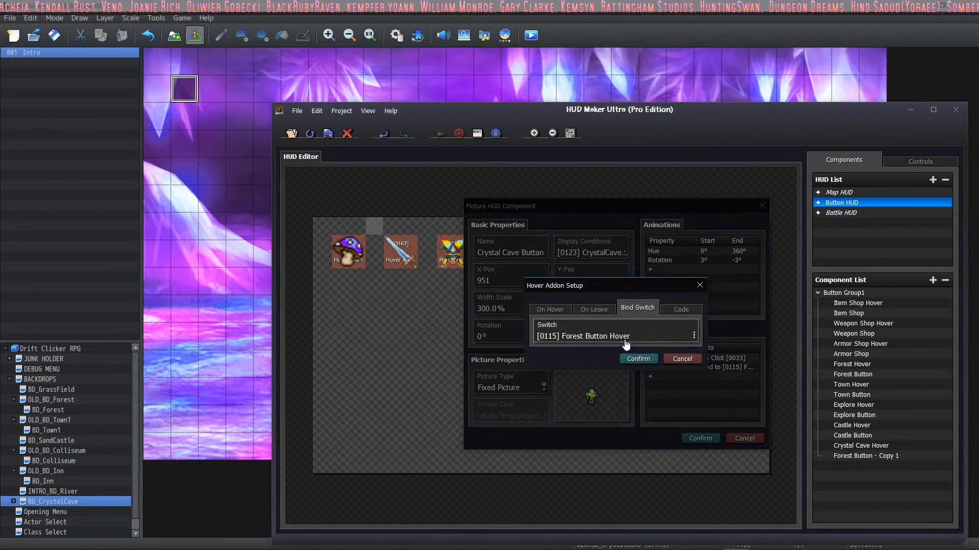
{"action": "left_click", "coordinate": [637, 337]}
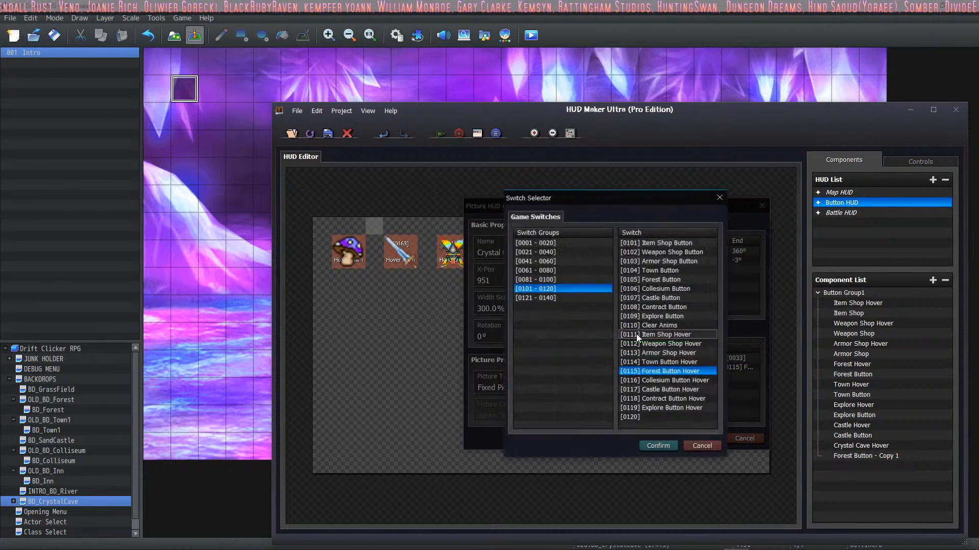
{"action": "left_click", "coordinate": [562, 297]}
{"action": "left_click", "coordinate": [673, 353]}
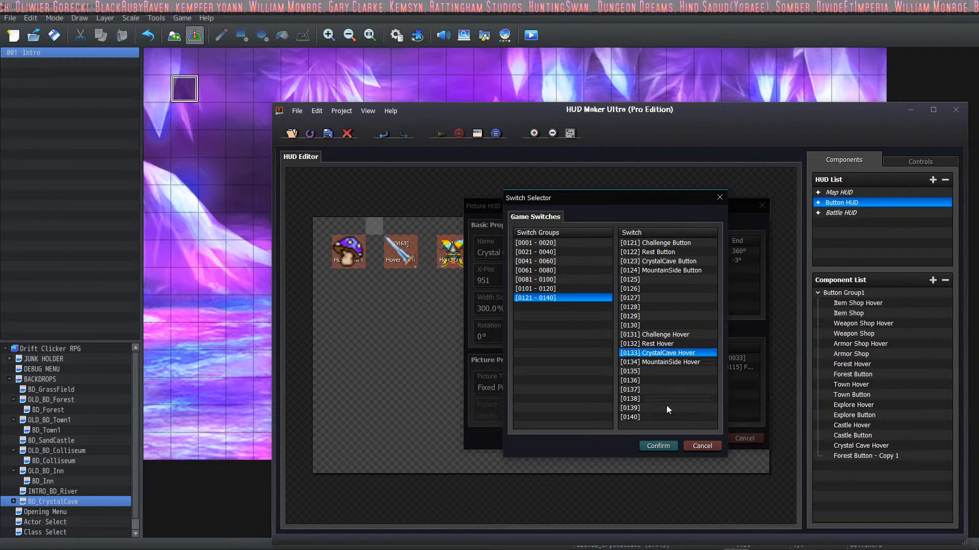
{"action": "left_click", "coordinate": [650, 444]}
{"action": "left_click", "coordinate": [638, 360]}
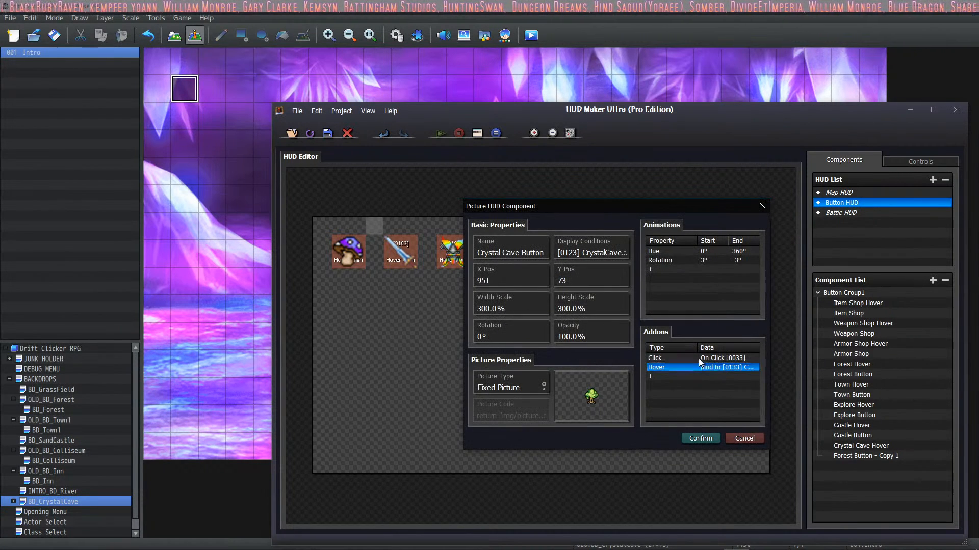
Step: Browse the button images and set the Crystal Cave Button's picture to Buttons_Cemetary
{"action": "left_click", "coordinate": [591, 395]}
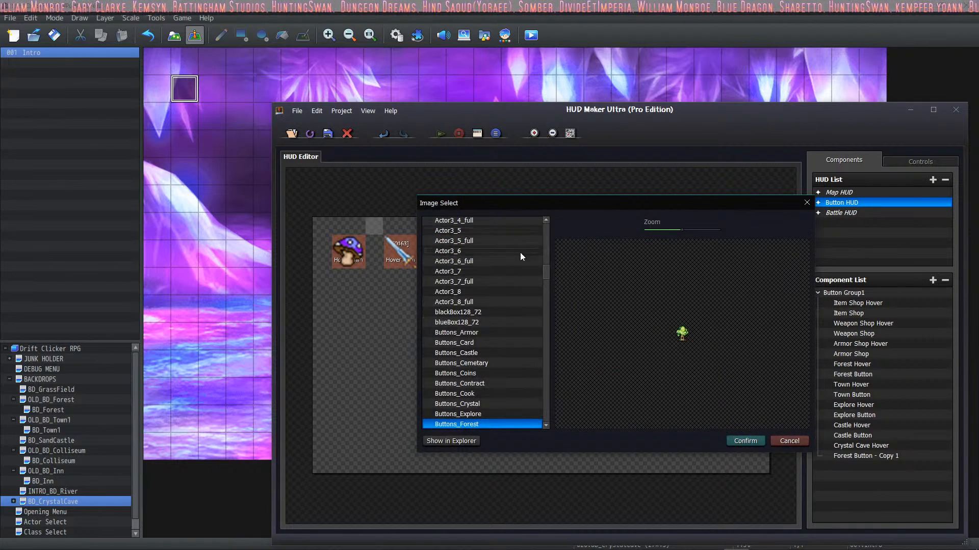
{"action": "left_click", "coordinate": [529, 363]}
{"action": "left_click", "coordinate": [494, 312]}
{"action": "left_click", "coordinate": [479, 363]}
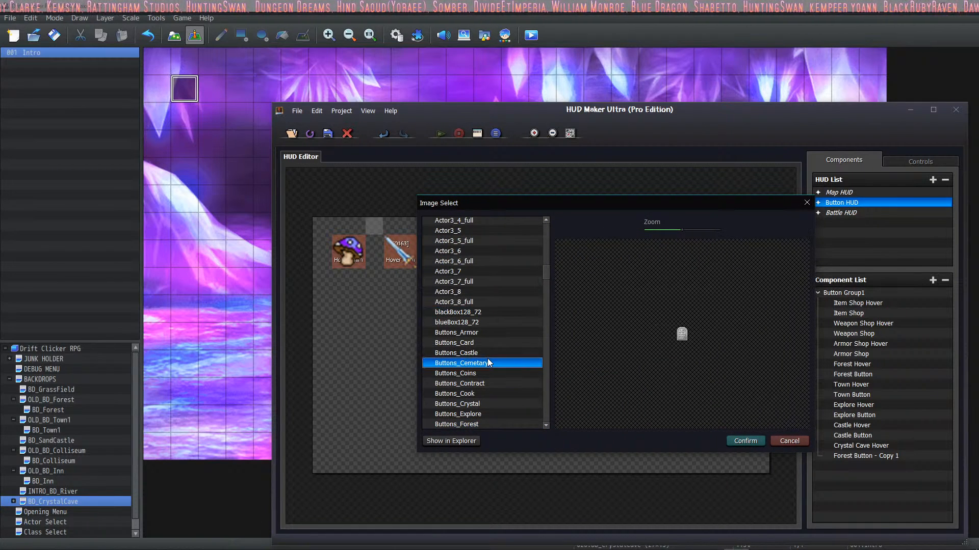
{"action": "left_click", "coordinate": [485, 323]}
{"action": "scroll", "coordinate": [485, 323], "scroll_direction": "down", "scroll_amount": 1}
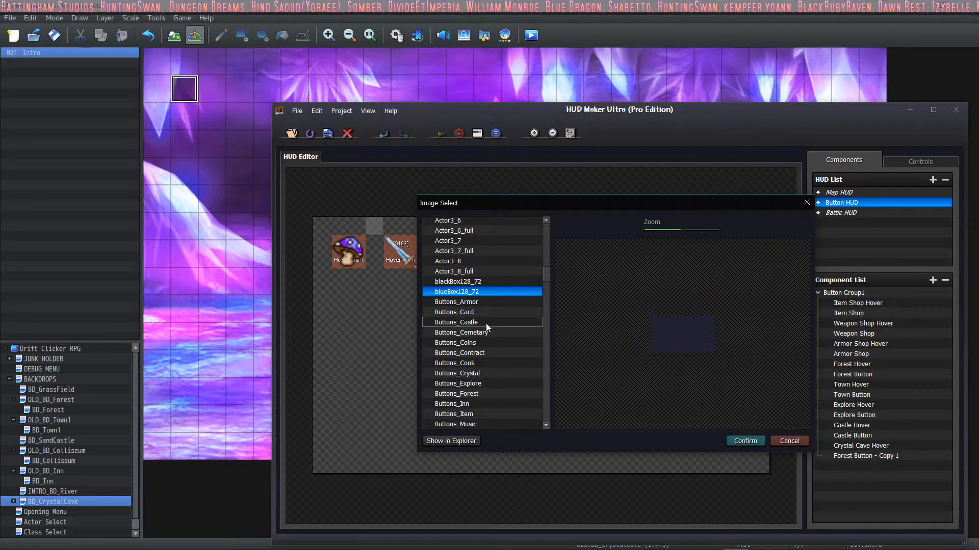
{"action": "left_click", "coordinate": [485, 323]}
{"action": "scroll", "coordinate": [485, 324], "scroll_direction": "down", "scroll_amount": 2}
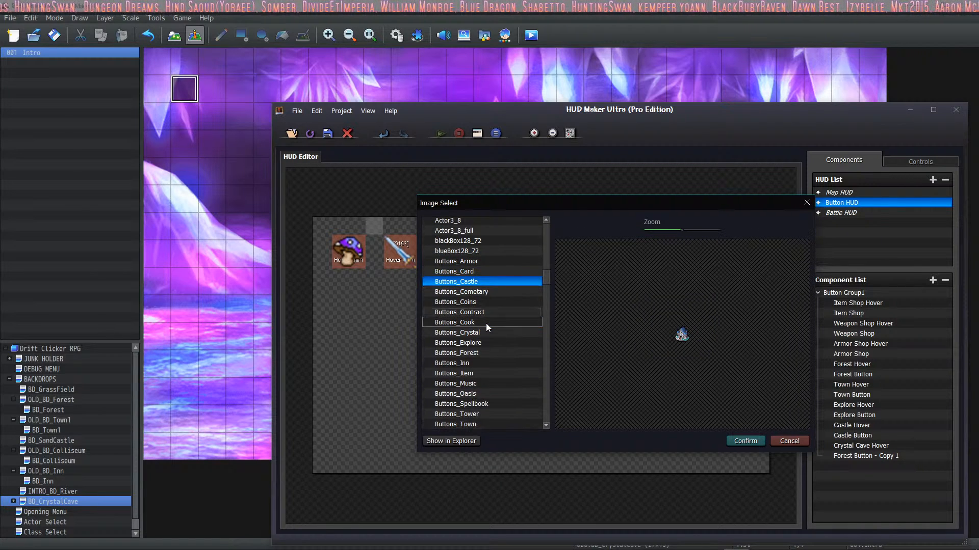
{"action": "left_click", "coordinate": [475, 293]}
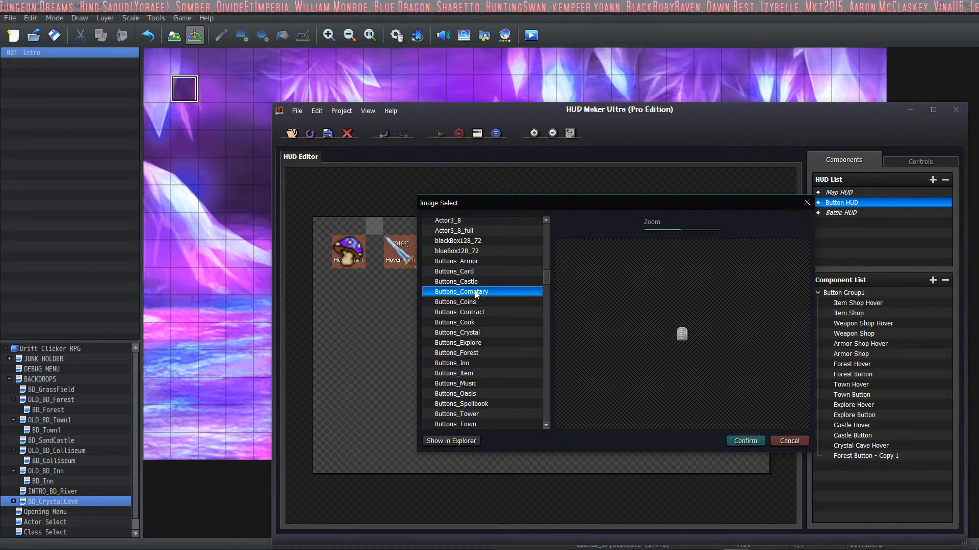
{"action": "scroll", "coordinate": [476, 293], "scroll_direction": "down", "scroll_amount": 2}
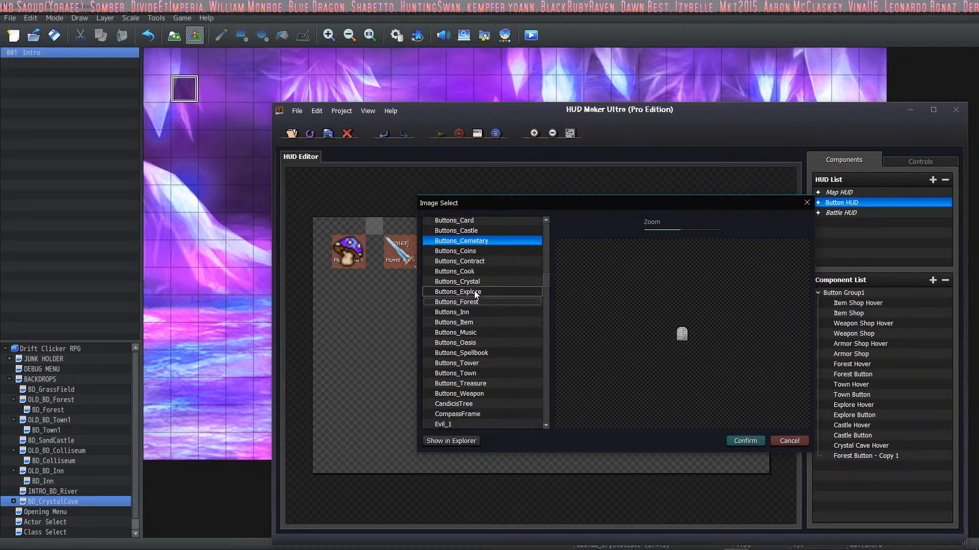
{"action": "scroll", "coordinate": [476, 293], "scroll_direction": "up", "scroll_amount": 2}
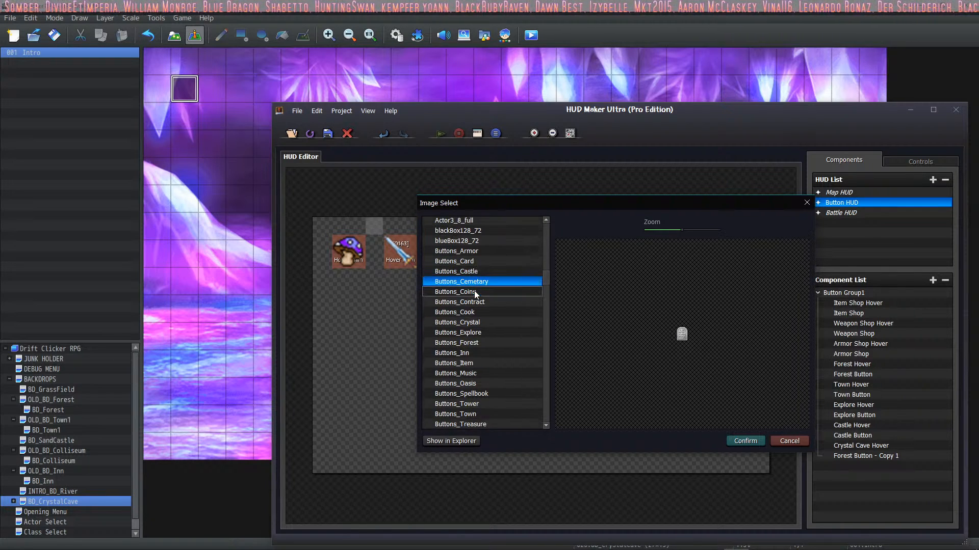
{"action": "scroll", "coordinate": [475, 294], "scroll_direction": "down", "scroll_amount": 2}
{"action": "scroll", "coordinate": [476, 294], "scroll_direction": "up", "scroll_amount": 2}
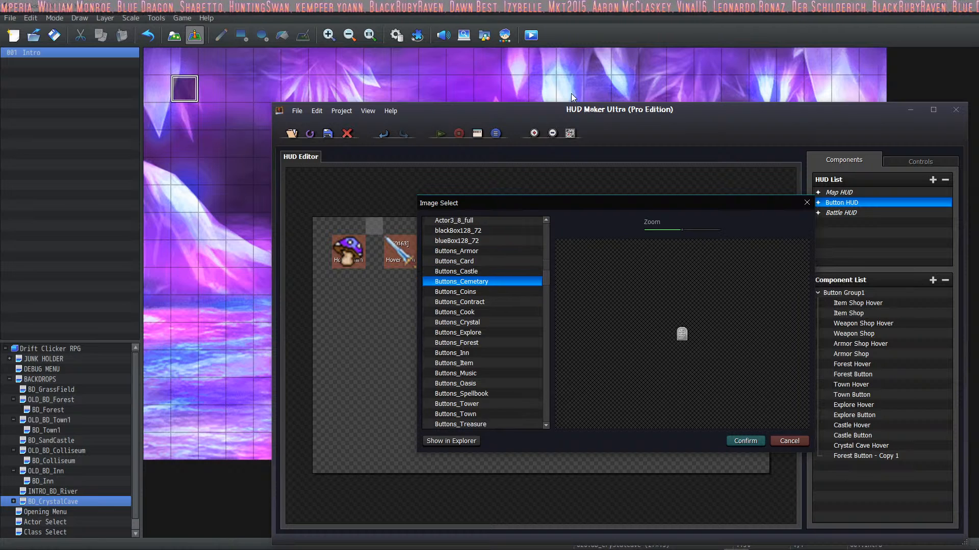
{"action": "scroll", "coordinate": [476, 293], "scroll_direction": "down", "scroll_amount": 1}
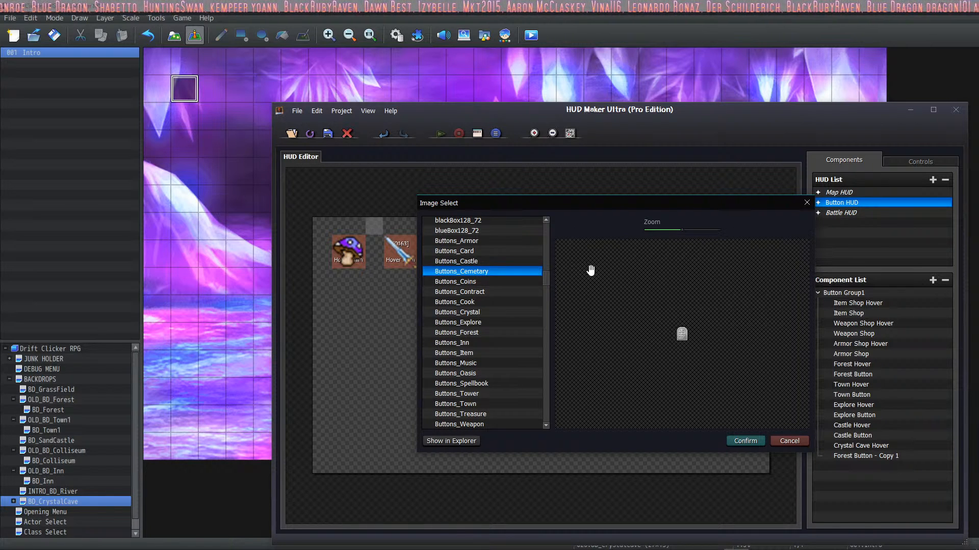
{"action": "double_click", "coordinate": [471, 275]}
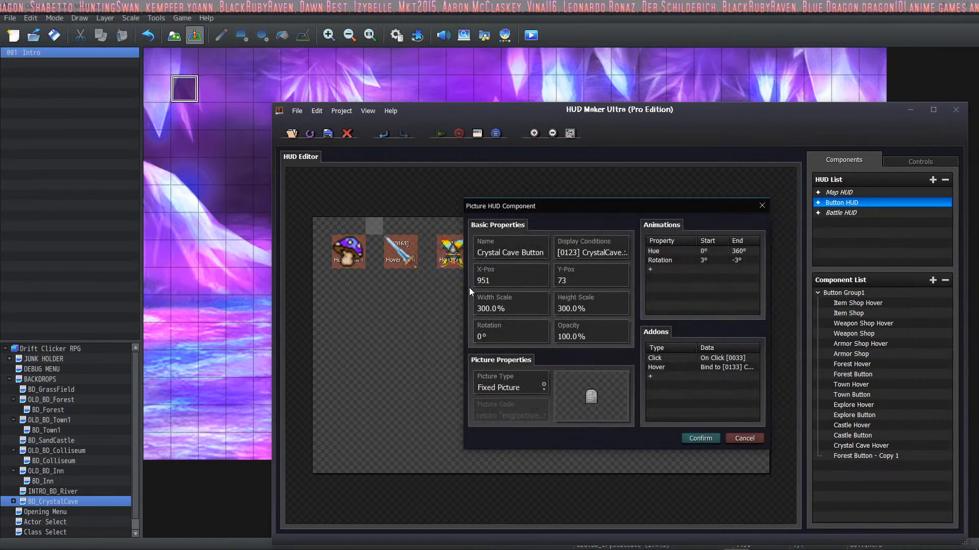
Step: Set the Crystal Cave Button's picture to Buttons_Crystal and apply the component's properties
{"action": "left_click", "coordinate": [585, 398]}
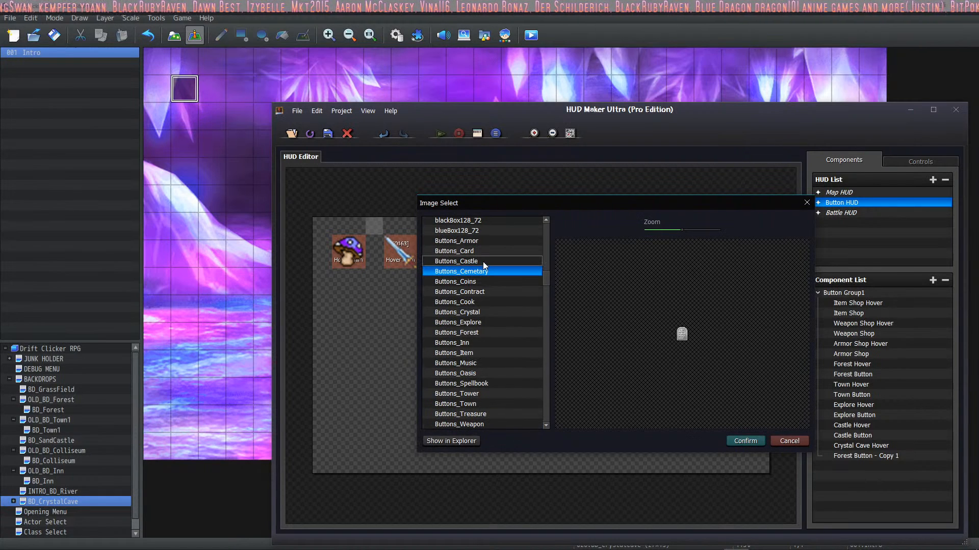
{"action": "left_click", "coordinate": [481, 240]}
{"action": "left_click", "coordinate": [474, 273]}
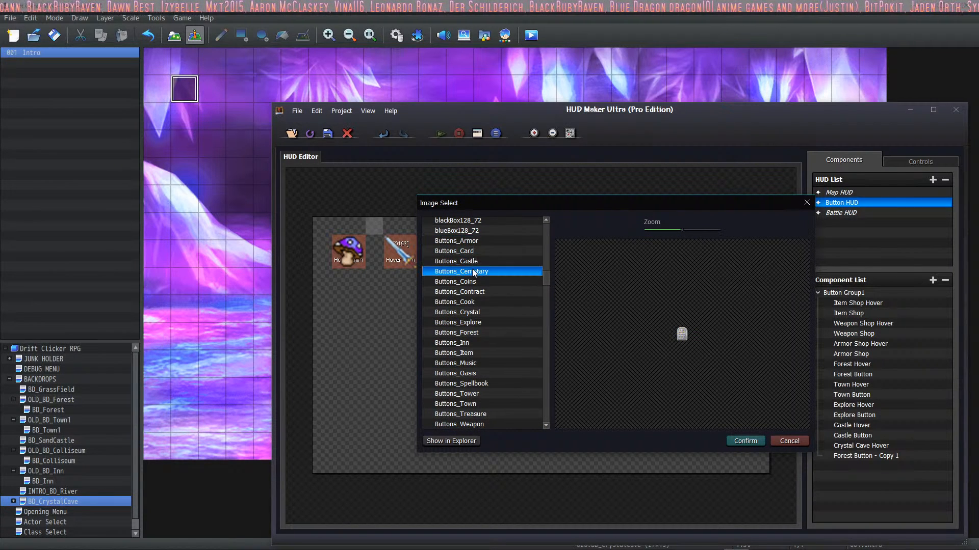
{"action": "left_click", "coordinate": [468, 283]}
{"action": "left_click", "coordinate": [468, 301]}
{"action": "left_click", "coordinate": [467, 313]}
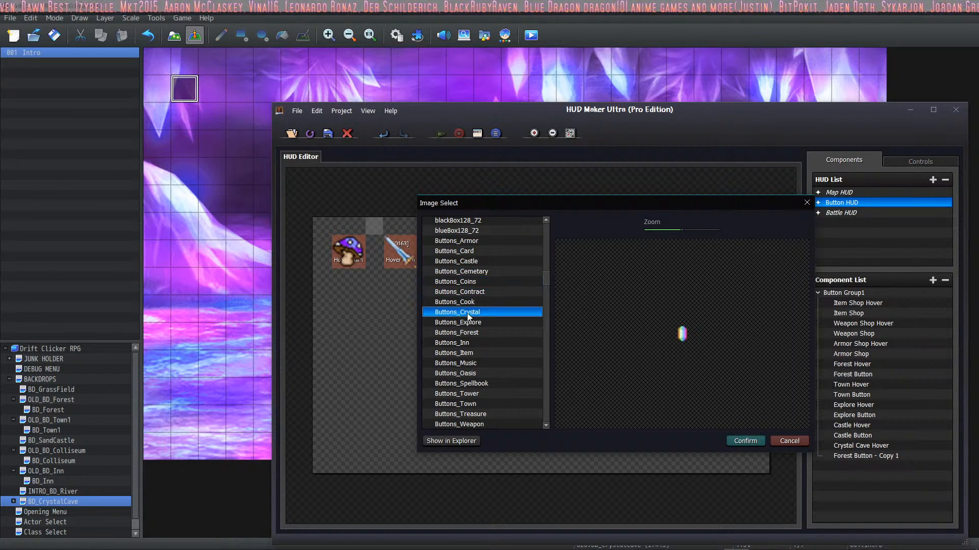
{"action": "left_click", "coordinate": [734, 440]}
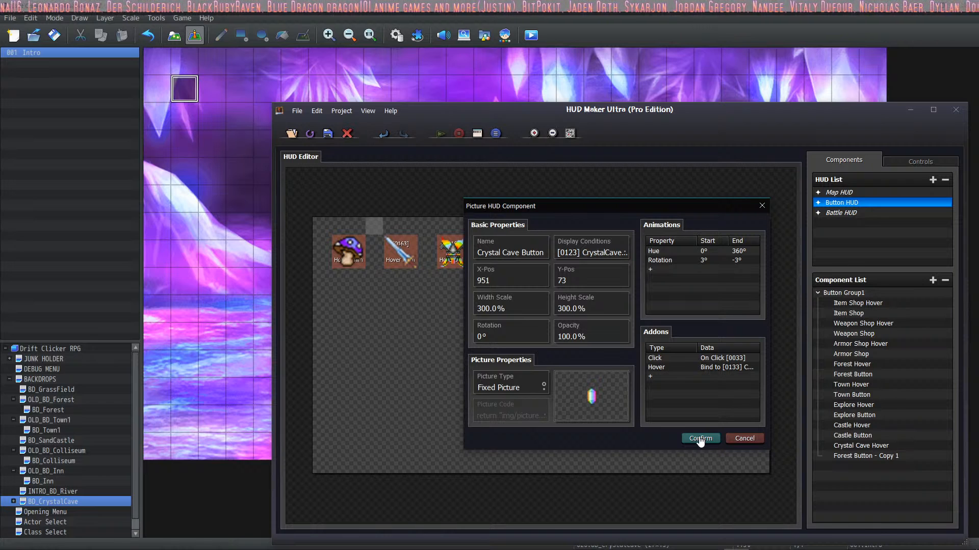
{"action": "left_click", "coordinate": [707, 253]}
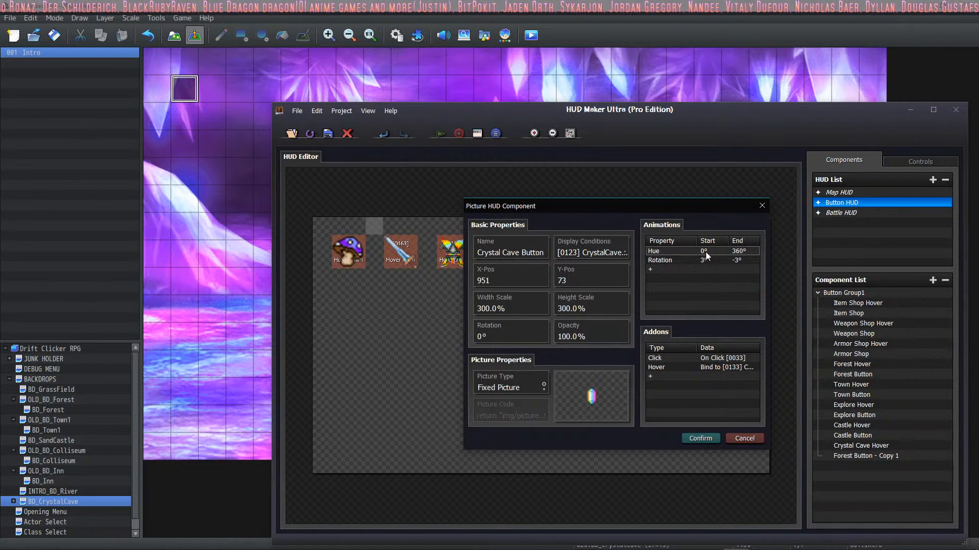
{"action": "left_click", "coordinate": [659, 260]}
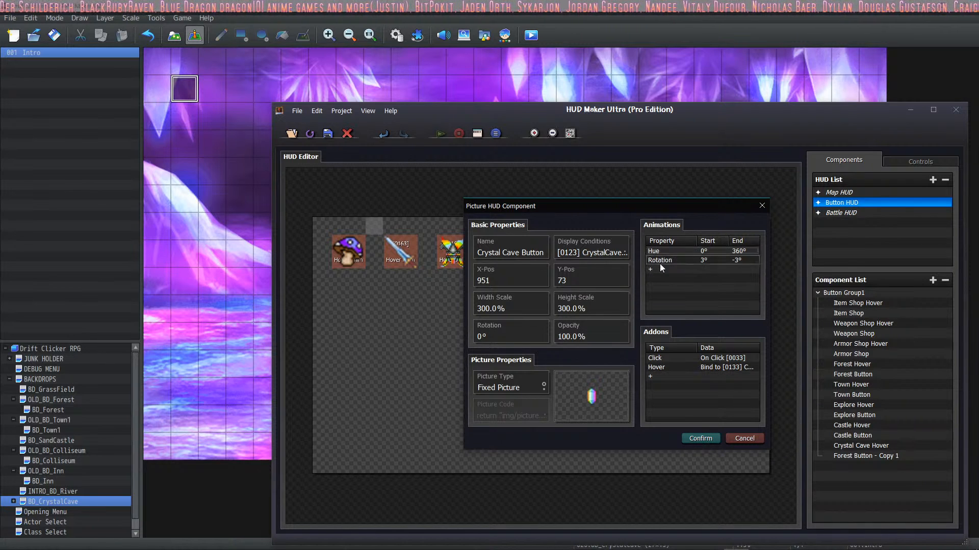
{"action": "left_click", "coordinate": [699, 439]}
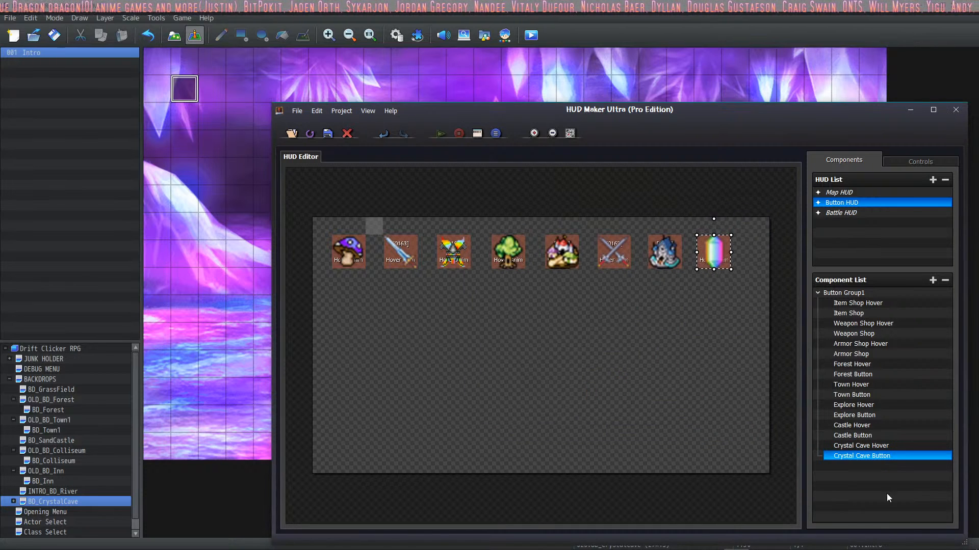
Step: Review the properties of Crystal Cave Hover and Crystal Cave Button, including the button's Hover addon switch binding
{"action": "double_click", "coordinate": [883, 448]}
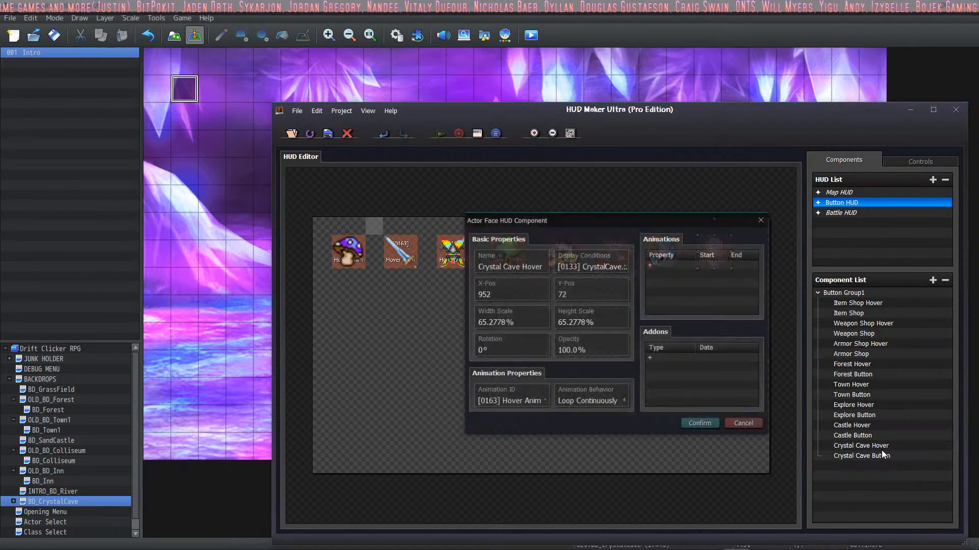
{"action": "left_click", "coordinate": [700, 425]}
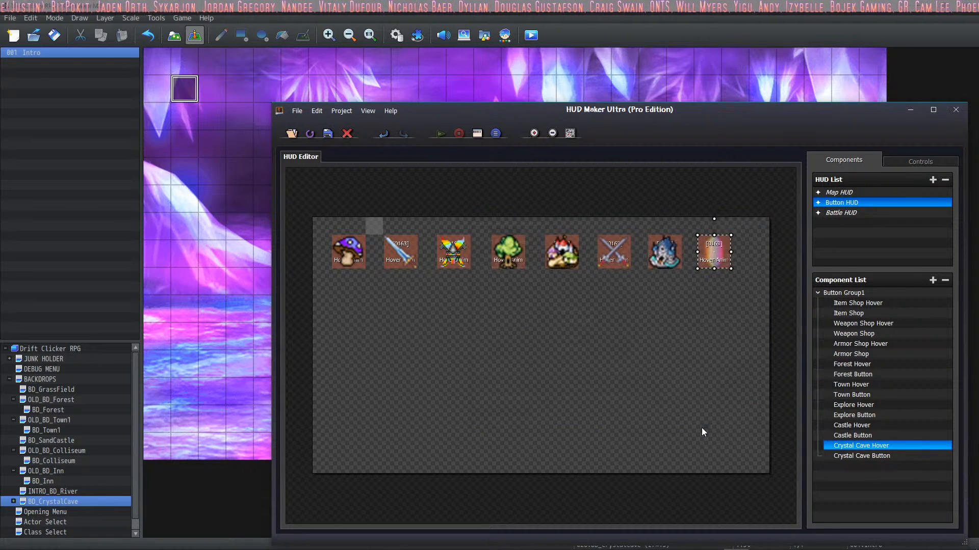
{"action": "double_click", "coordinate": [887, 448]}
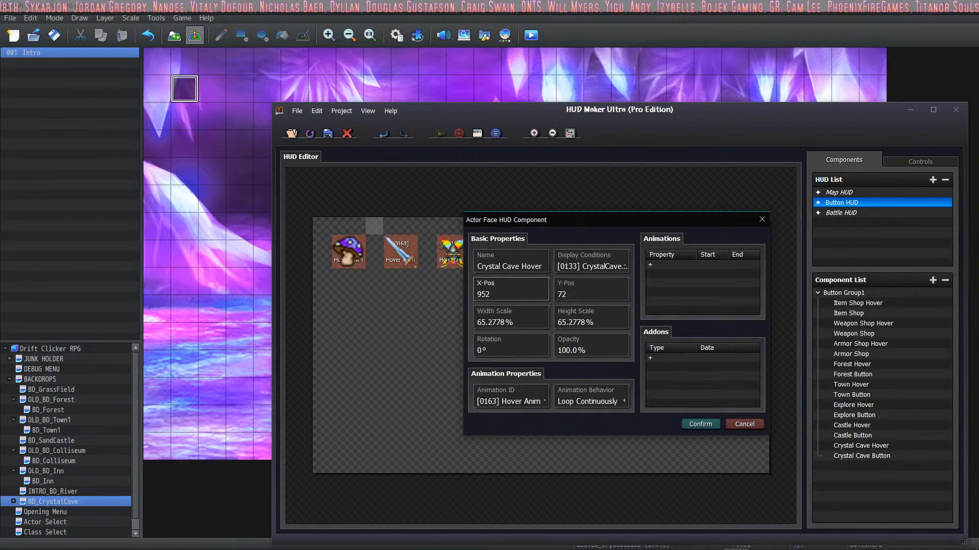
{"action": "left_click", "coordinate": [700, 426]}
{"action": "double_click", "coordinate": [862, 456]}
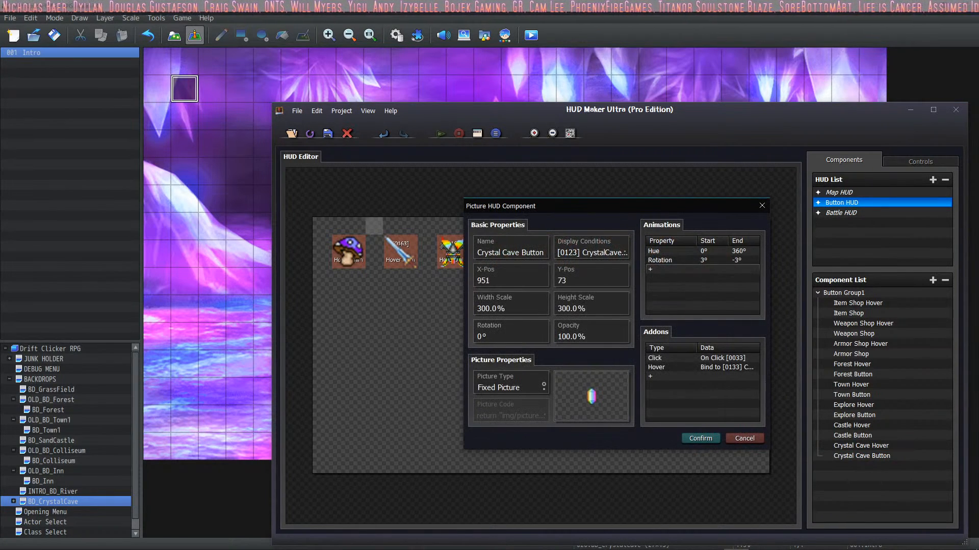
{"action": "left_click", "coordinate": [696, 367]}
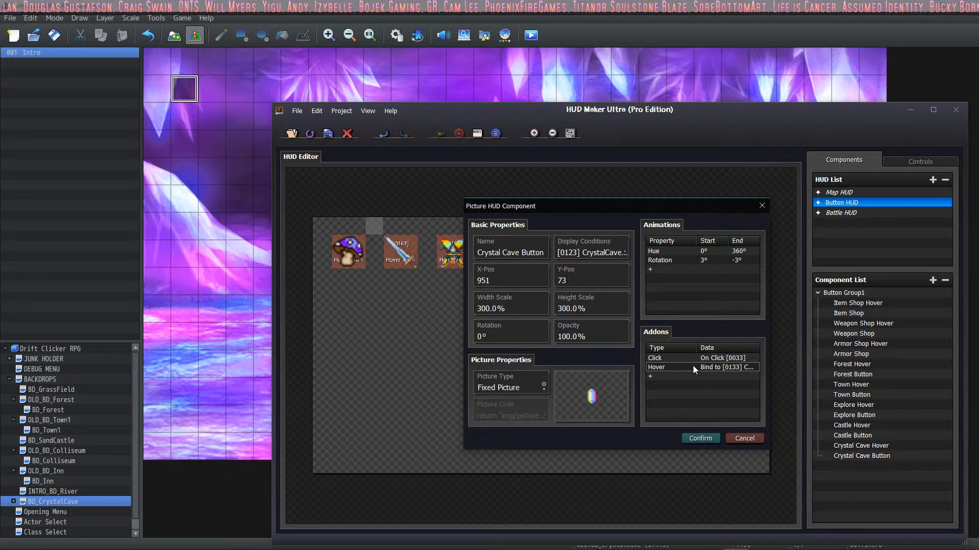
{"action": "double_click", "coordinate": [696, 366]}
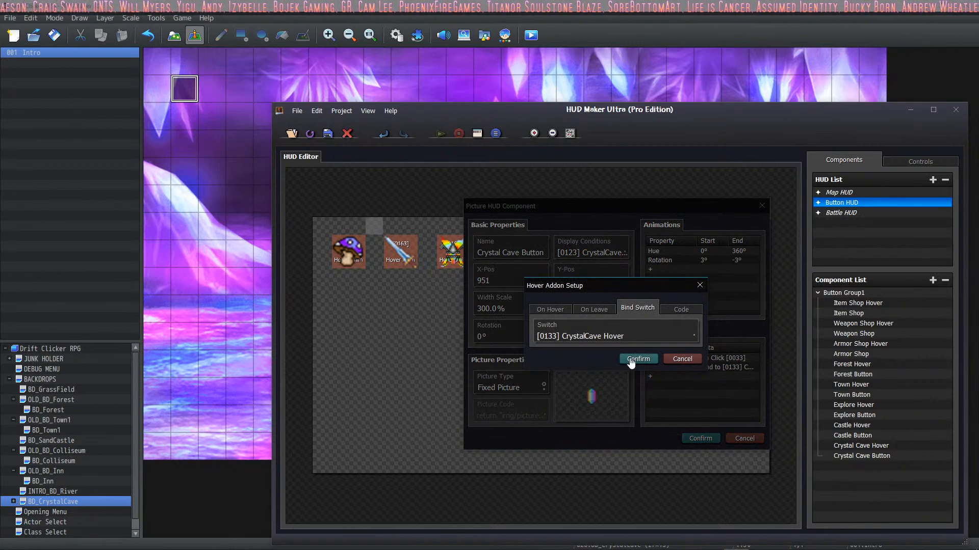
{"action": "left_click", "coordinate": [632, 360]}
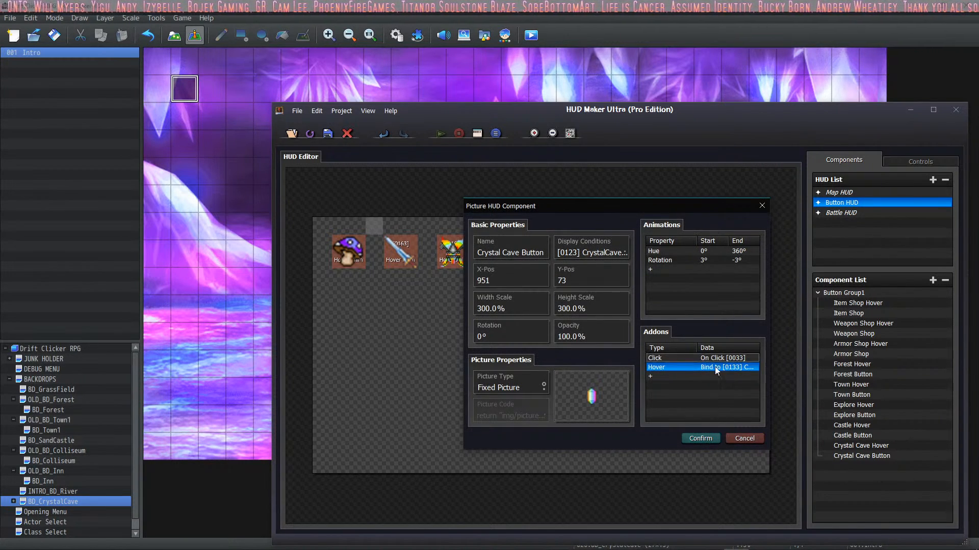
{"action": "left_click", "coordinate": [699, 438]}
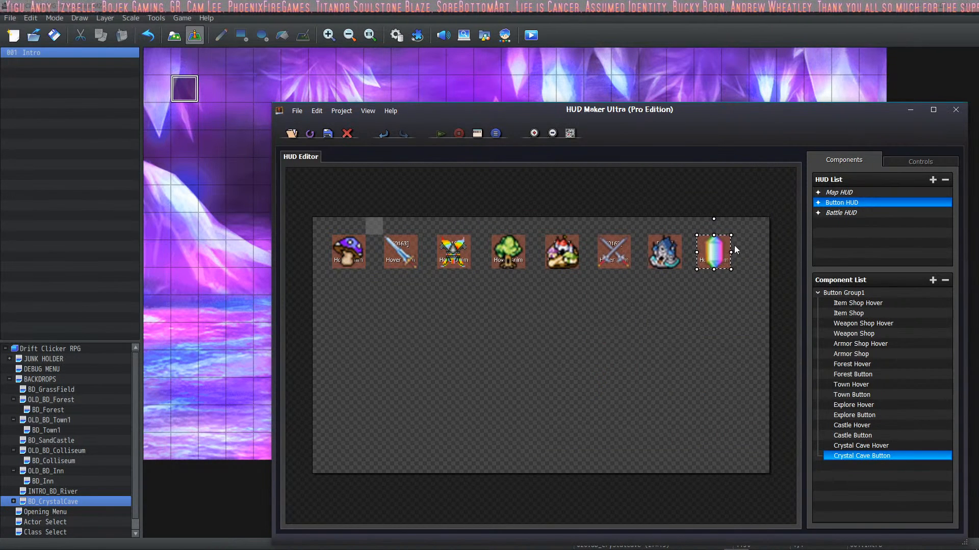
Step: Save the HUD project, return to the RPG Maker editor and open the empty common event 0033 in the database
{"action": "left_click", "coordinate": [328, 131]}
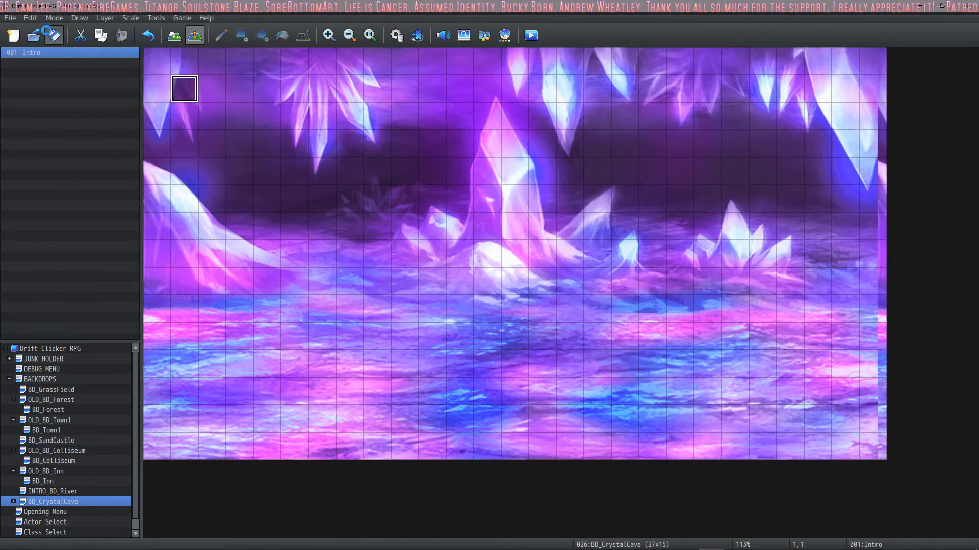
{"action": "left_click", "coordinate": [396, 36]}
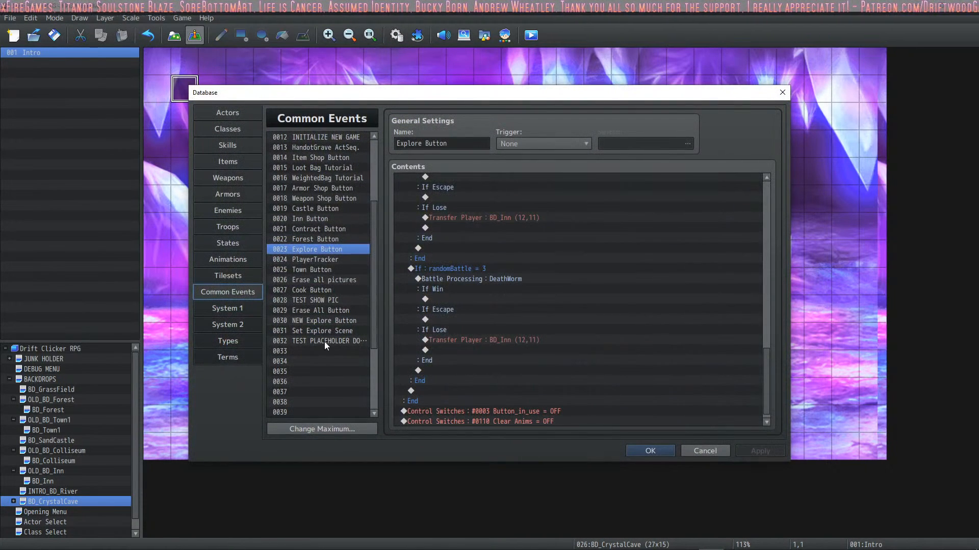
{"action": "left_click", "coordinate": [324, 351]}
{"action": "left_click", "coordinate": [427, 143]}
{"action": "type", "text": "C"}
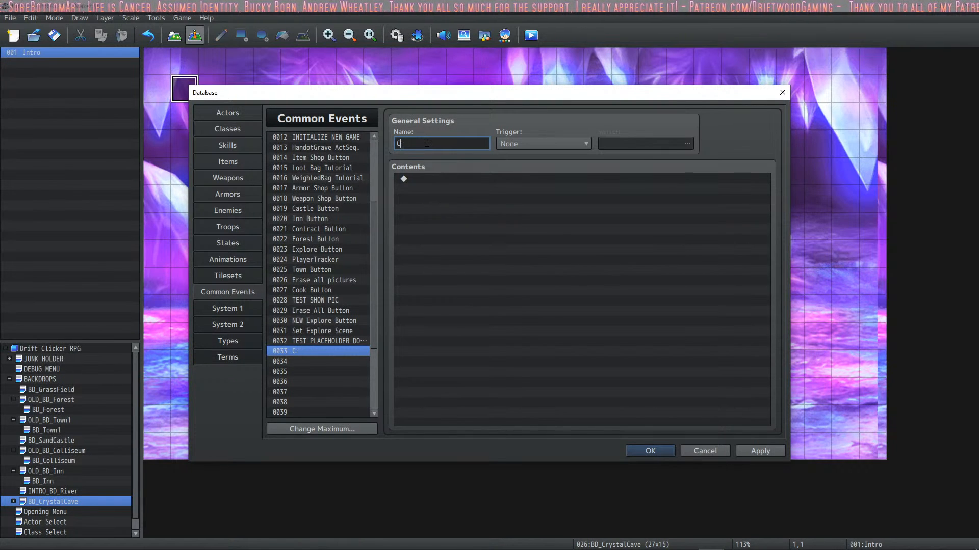
{"action": "key", "text": "BackSpace"}
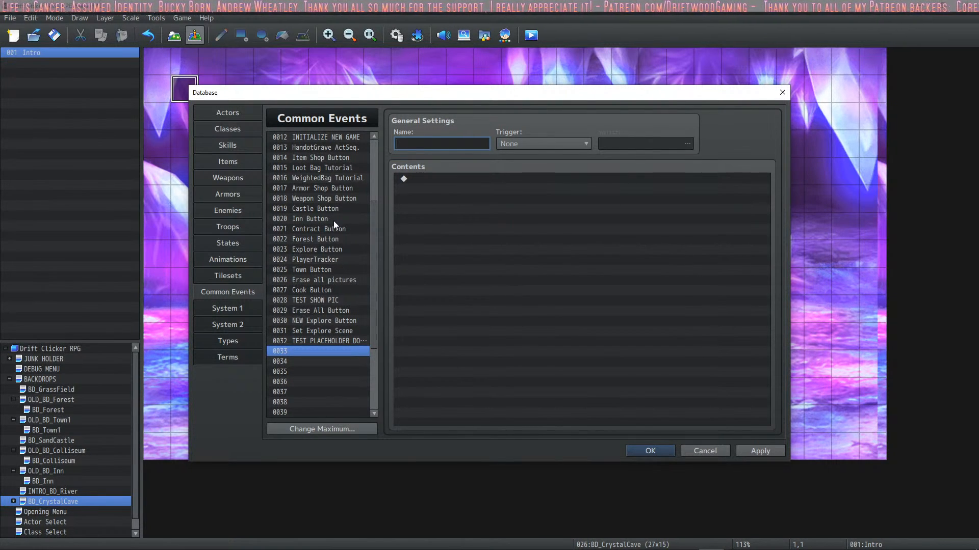
Step: Copy the Forest Button common event into slot 0033 and rename the copy "CrystalCave Button"
{"action": "scroll", "coordinate": [341, 301], "scroll_direction": "up", "scroll_amount": 3}
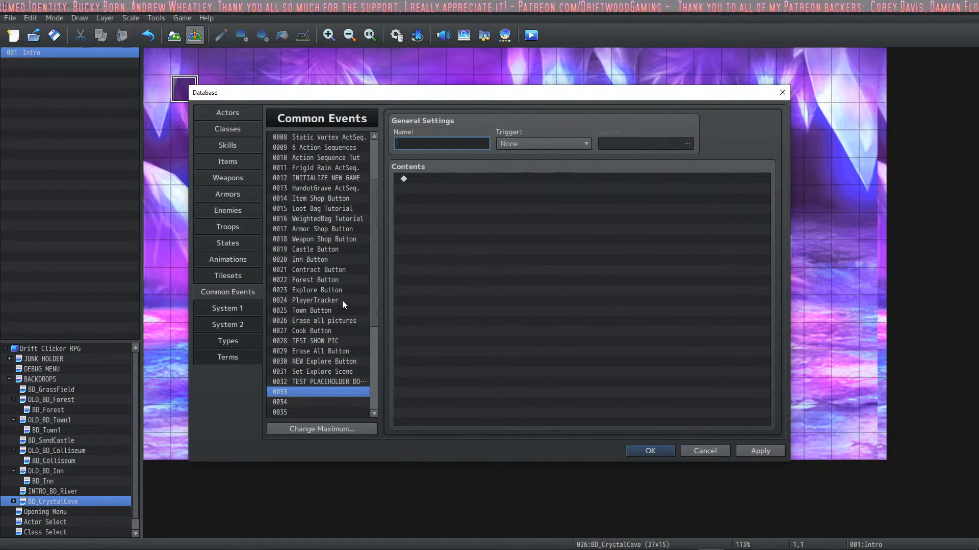
{"action": "left_click", "coordinate": [332, 269]}
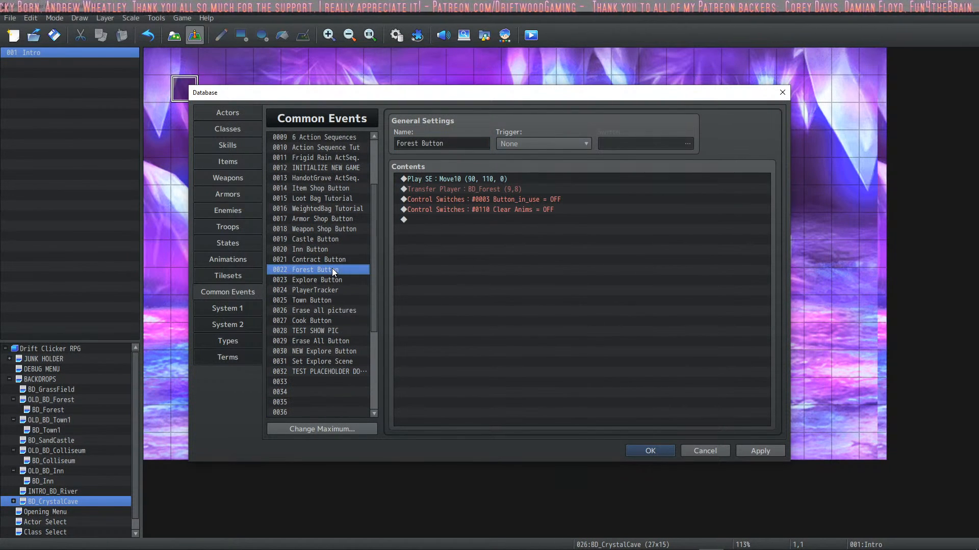
{"action": "left_click", "coordinate": [320, 381]}
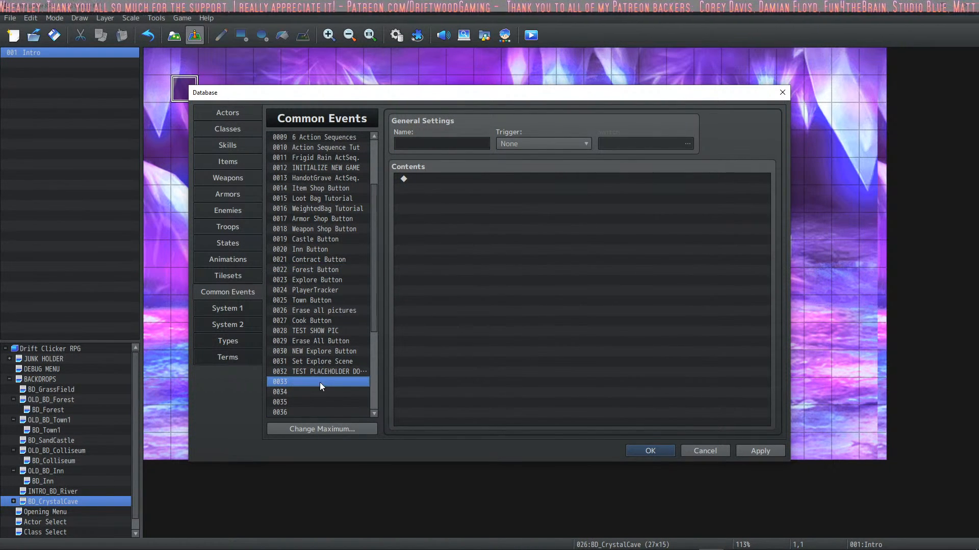
{"action": "key", "text": "ctrl+v"}
{"action": "left_click", "coordinate": [415, 144]}
{"action": "key", "text": "BackSpace"}
{"action": "key", "text": "BackSpace"}
{"action": "key", "text": "BackSpace"}
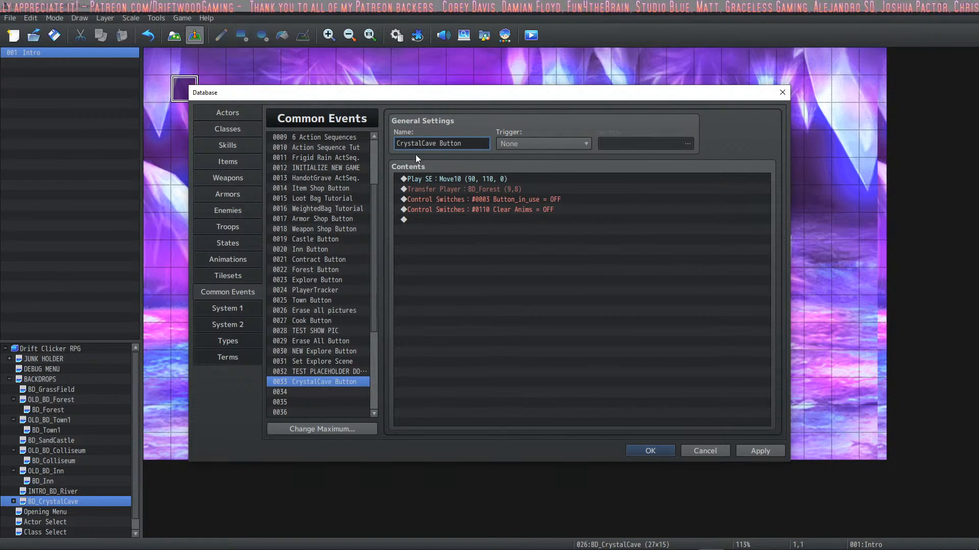
Step: Set the CrystalCave Button event's player transfer destination to BD_CrystalCave (13,11) and save the database changes
{"action": "right_click", "coordinate": [520, 189]}
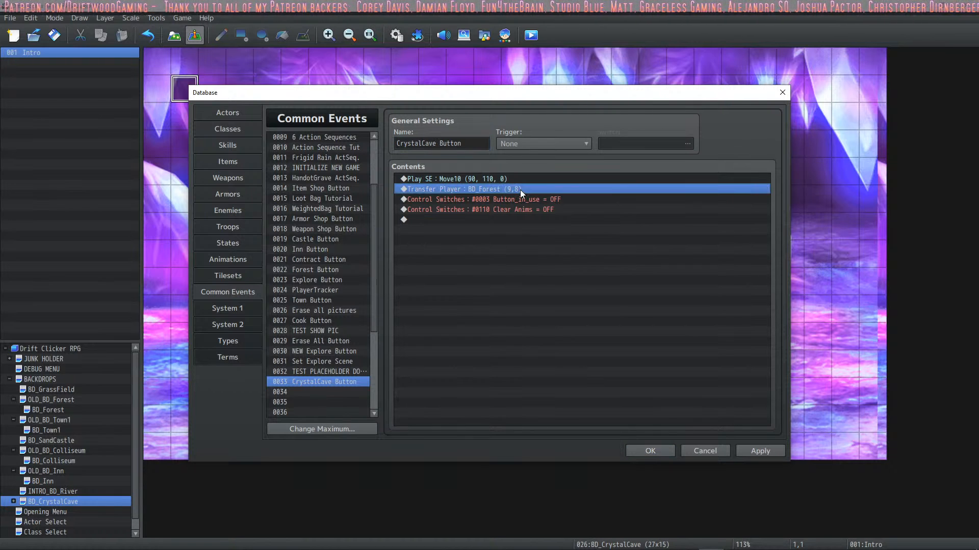
{"action": "left_click", "coordinate": [547, 206]}
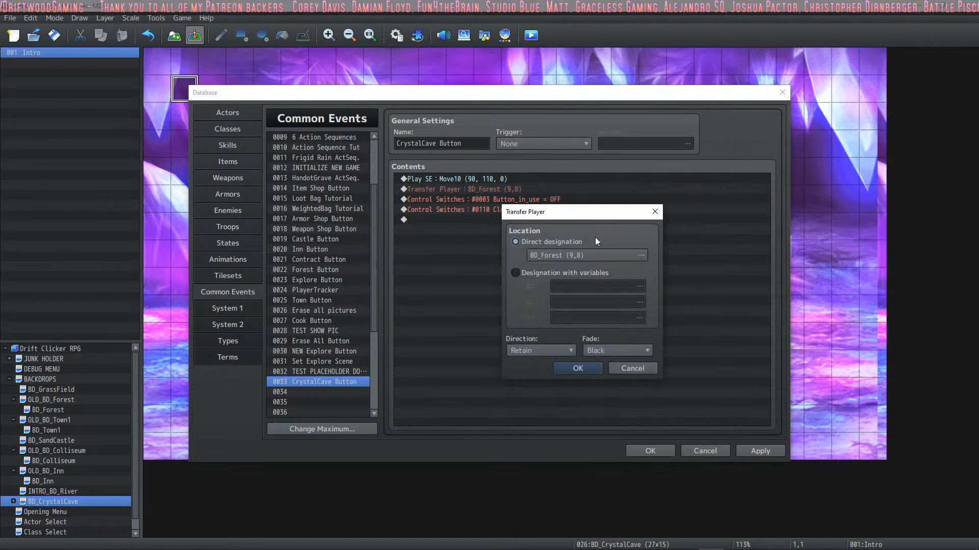
{"action": "left_click", "coordinate": [642, 255]}
{"action": "left_click", "coordinate": [357, 286]}
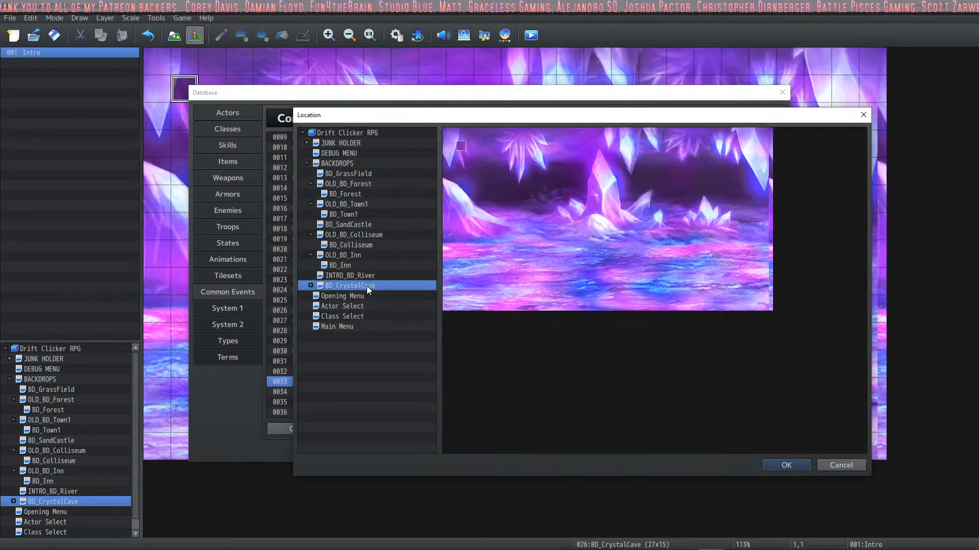
{"action": "left_click", "coordinate": [780, 465]}
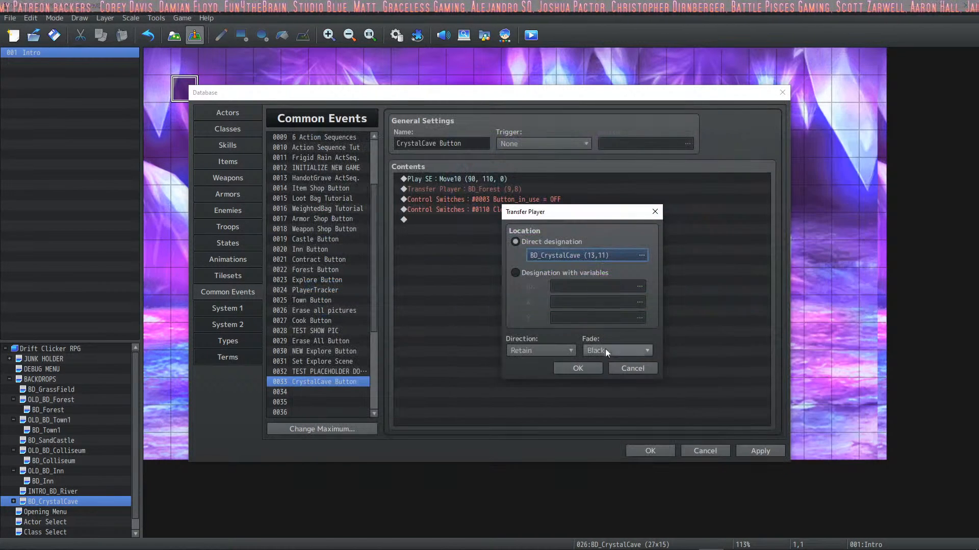
{"action": "left_click", "coordinate": [580, 373]}
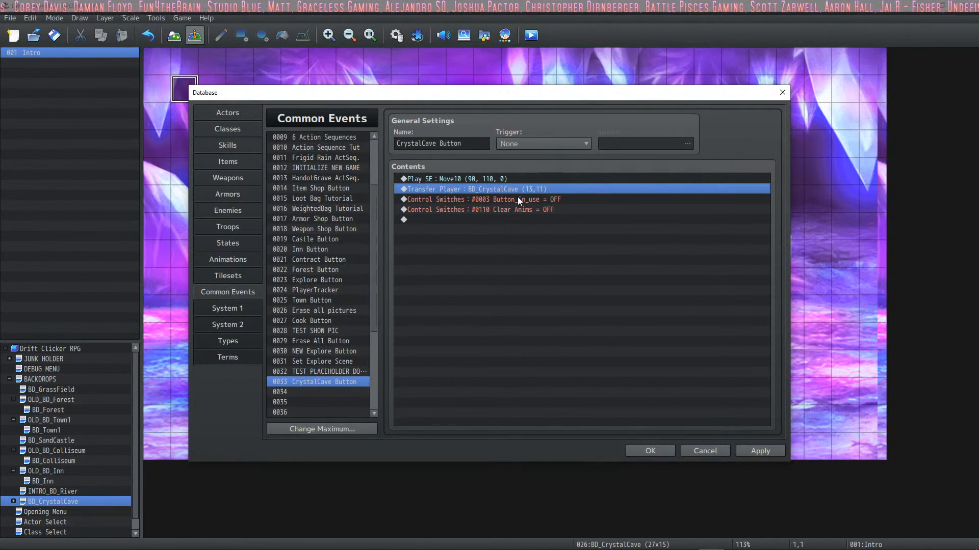
{"action": "left_click", "coordinate": [513, 200]}
{"action": "left_click", "coordinate": [524, 209]}
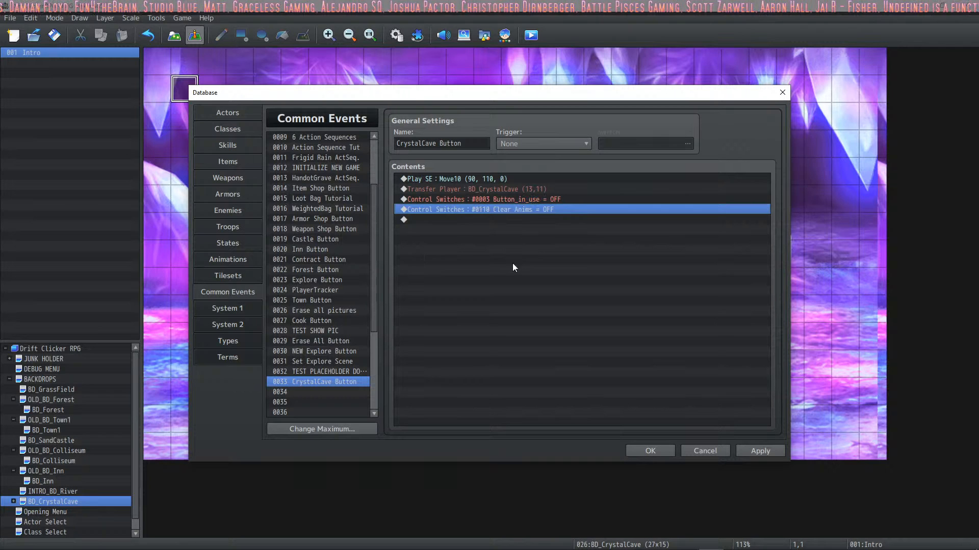
{"action": "left_click", "coordinate": [750, 447]}
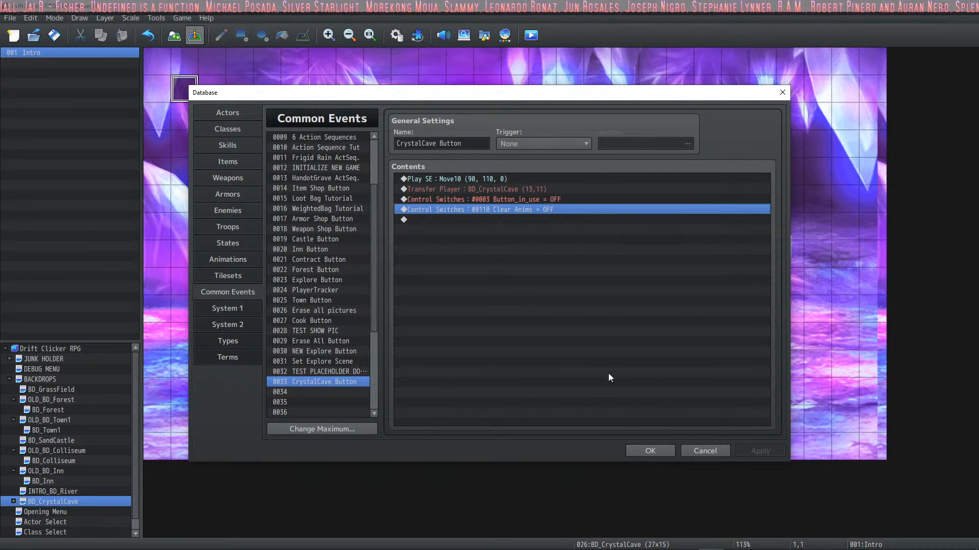
{"action": "left_click", "coordinate": [647, 451]}
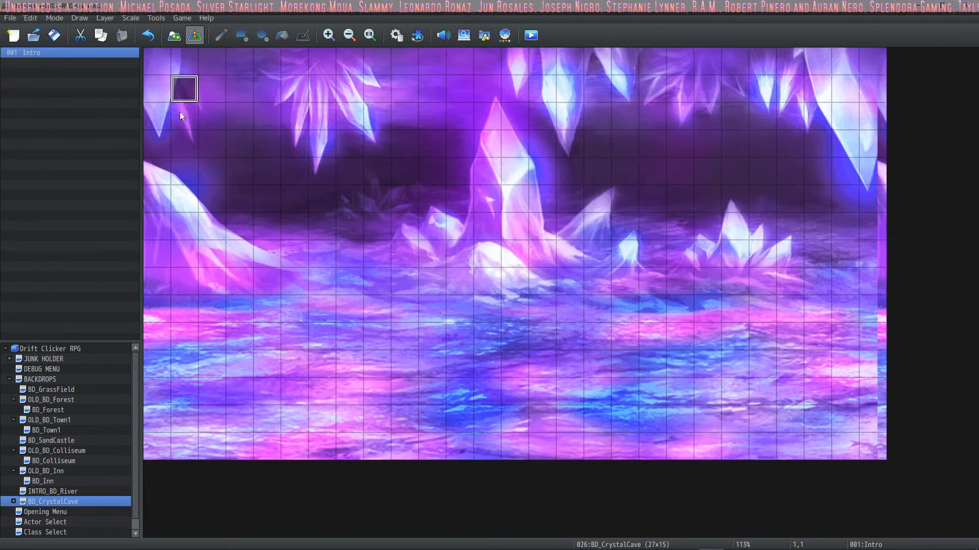
Step: On page 2 of the cave map's Intro event, change the MountainSide Hover command to turn on switch 0124 MountainSide Button and accept the event
{"action": "double_click", "coordinate": [184, 89]}
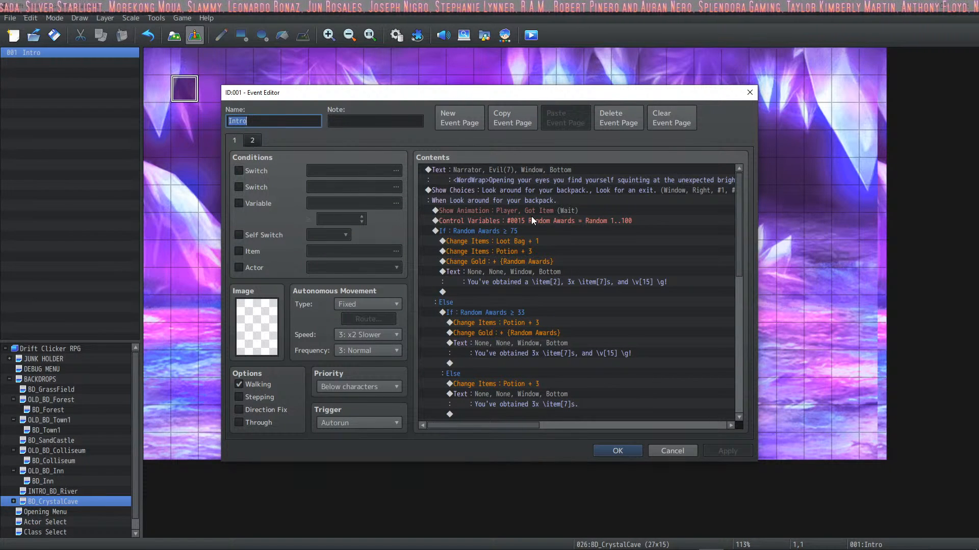
{"action": "scroll", "coordinate": [531, 218], "scroll_direction": "down", "scroll_amount": 10}
{"action": "left_click", "coordinate": [258, 141]}
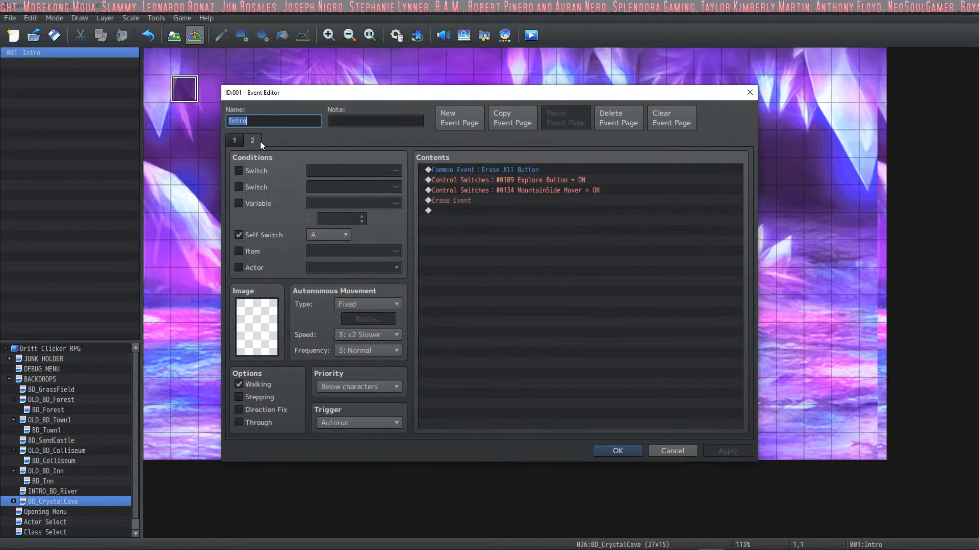
{"action": "left_click", "coordinate": [550, 180]}
{"action": "left_click", "coordinate": [552, 187]}
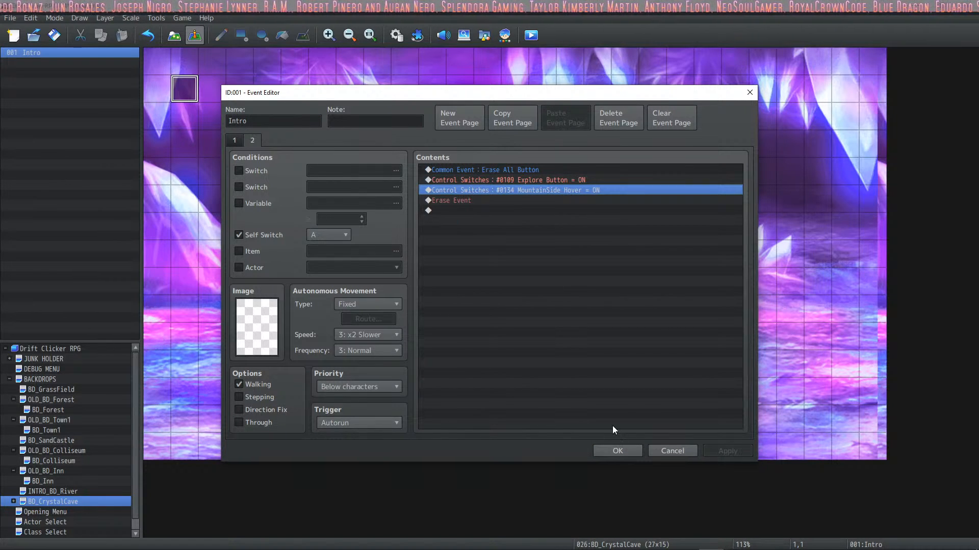
{"action": "right_click", "coordinate": [553, 191]}
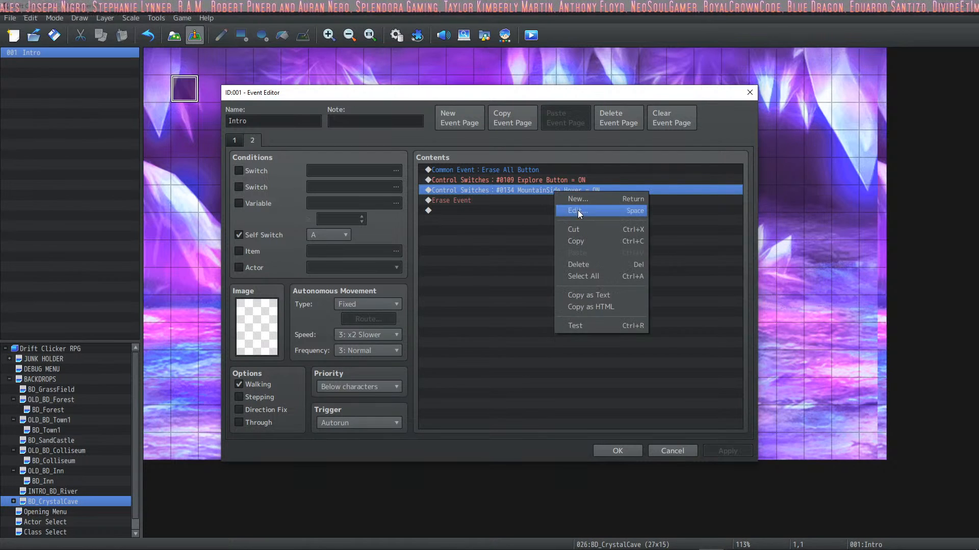
{"action": "left_click", "coordinate": [577, 210]}
{"action": "left_click", "coordinate": [649, 269]}
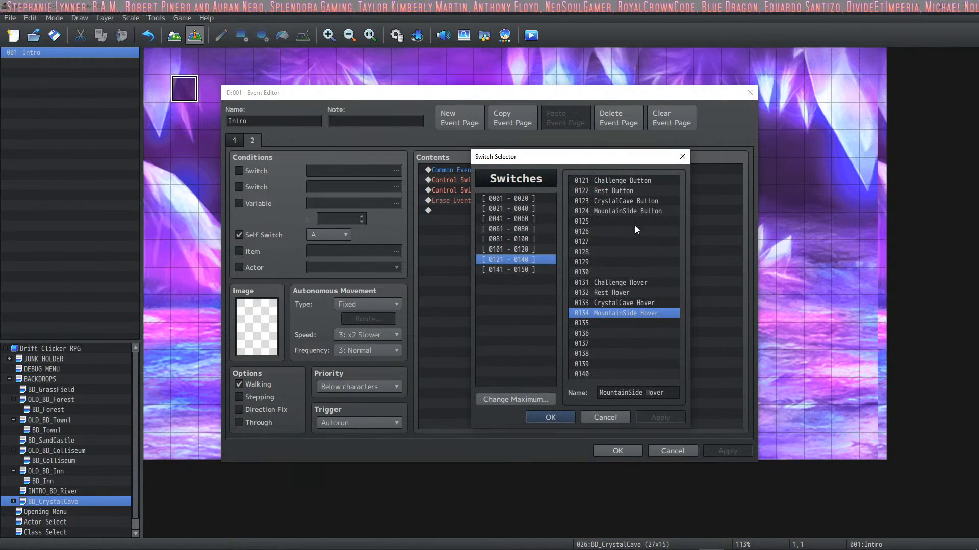
{"action": "left_click", "coordinate": [627, 211]}
{"action": "left_click", "coordinate": [550, 418]}
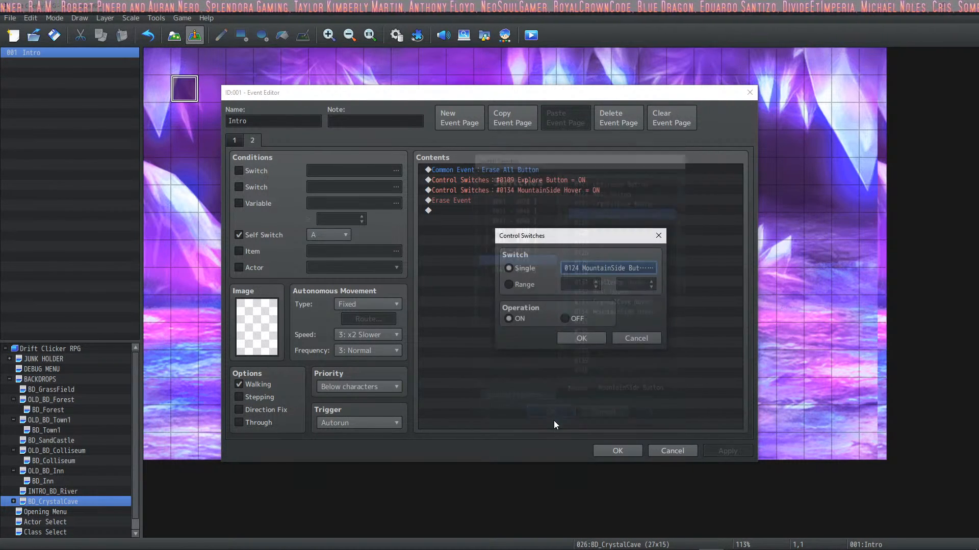
{"action": "left_click", "coordinate": [580, 334]}
{"action": "left_click", "coordinate": [736, 451]}
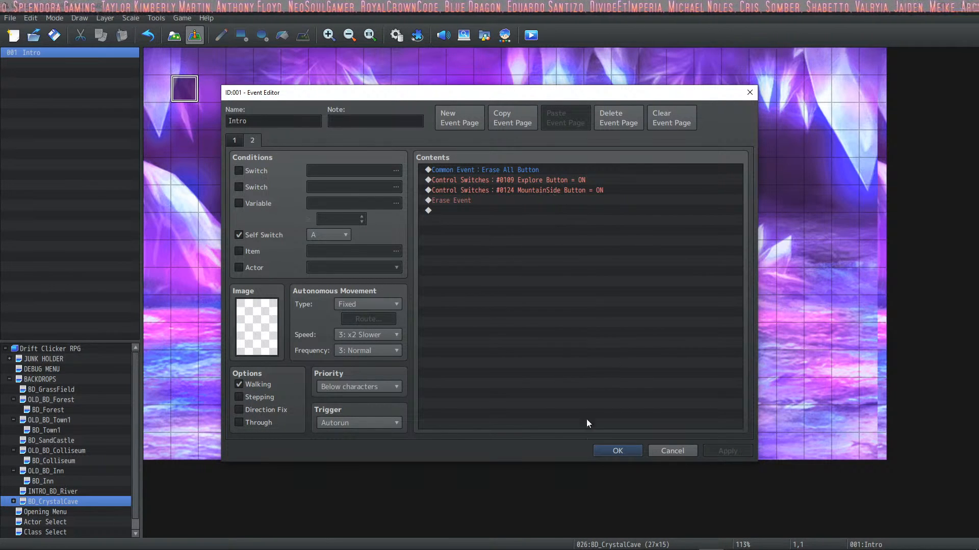
{"action": "left_click", "coordinate": [474, 202]}
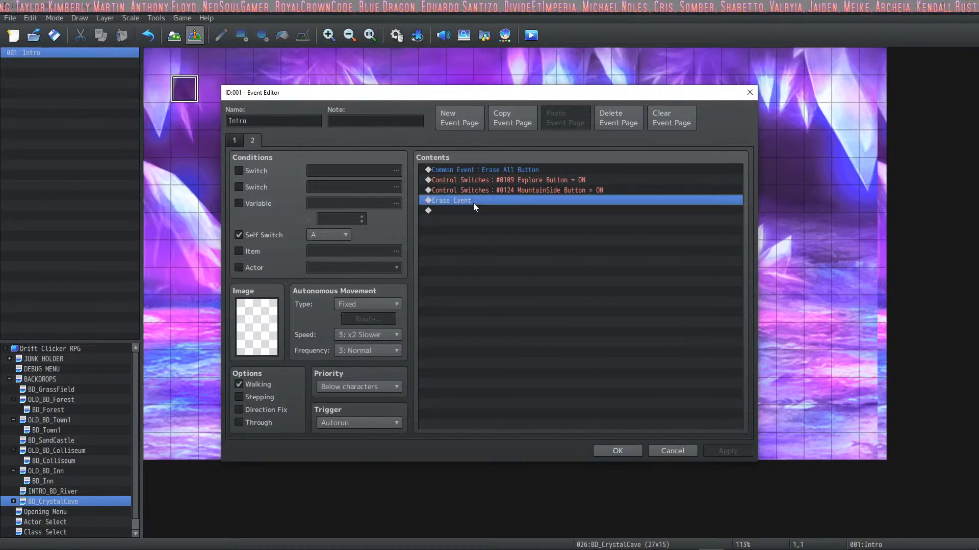
{"action": "left_click", "coordinate": [488, 171]}
{"action": "left_click", "coordinate": [616, 451]}
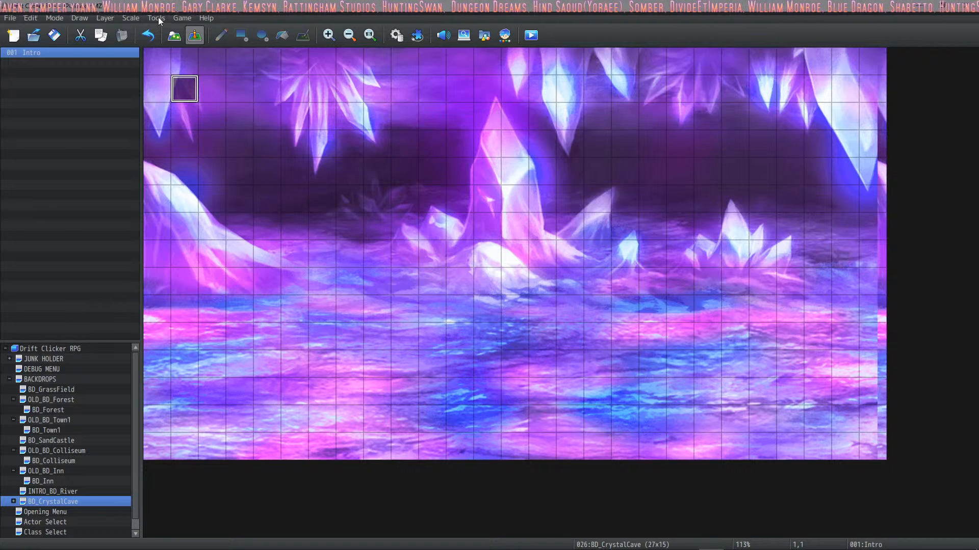
{"action": "left_click", "coordinate": [174, 36]}
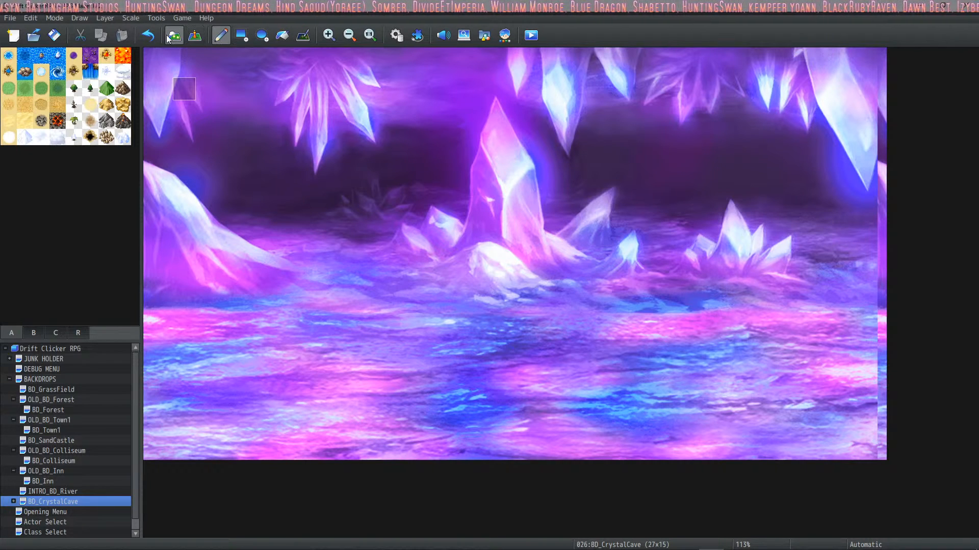
{"action": "left_click", "coordinate": [194, 36]}
{"action": "left_click", "coordinate": [174, 36]}
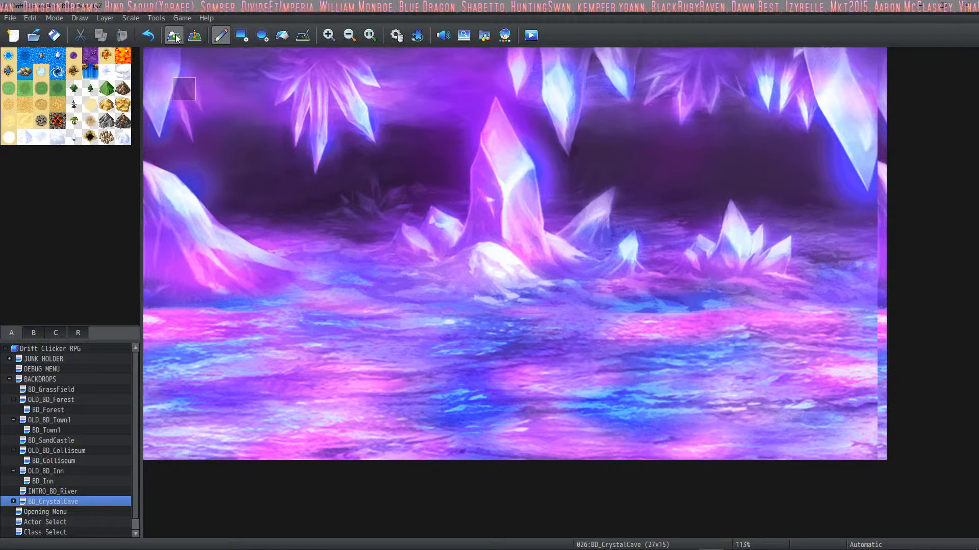
{"action": "left_click", "coordinate": [201, 40]}
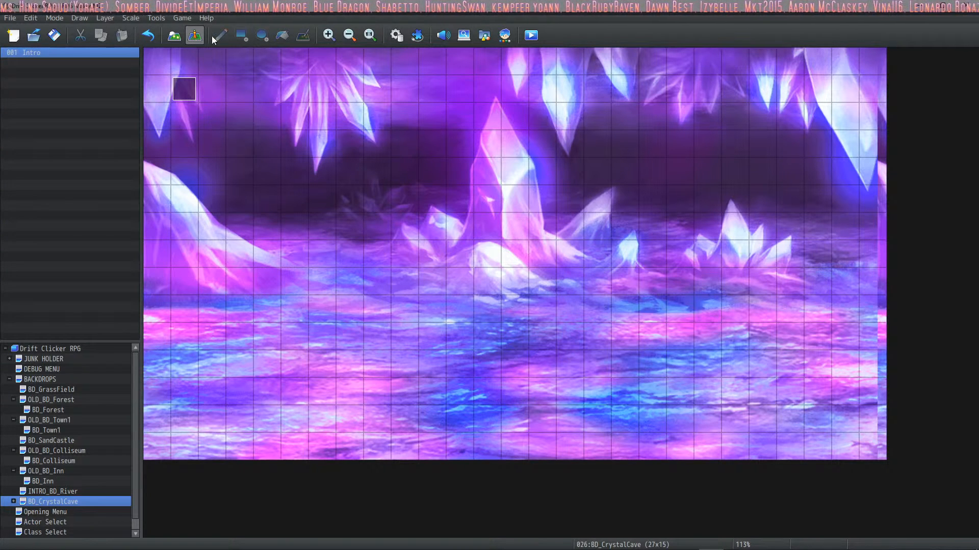
{"action": "left_click", "coordinate": [174, 36]}
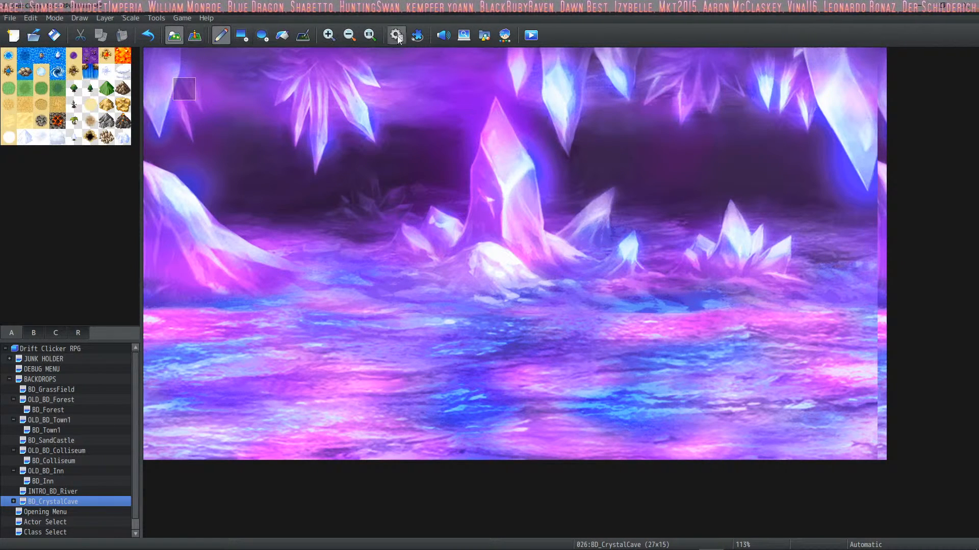
{"action": "left_click", "coordinate": [248, 35]}
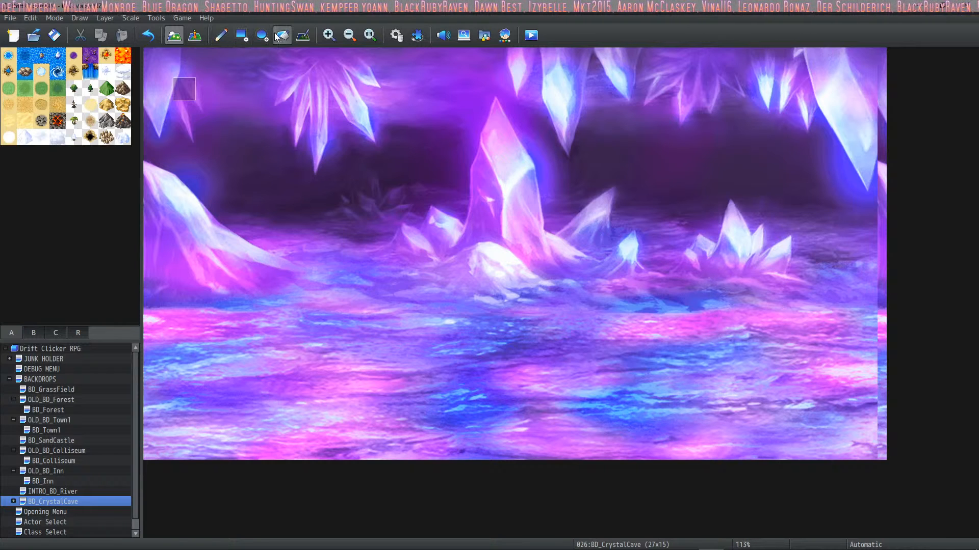
{"action": "left_click", "coordinate": [179, 18]}
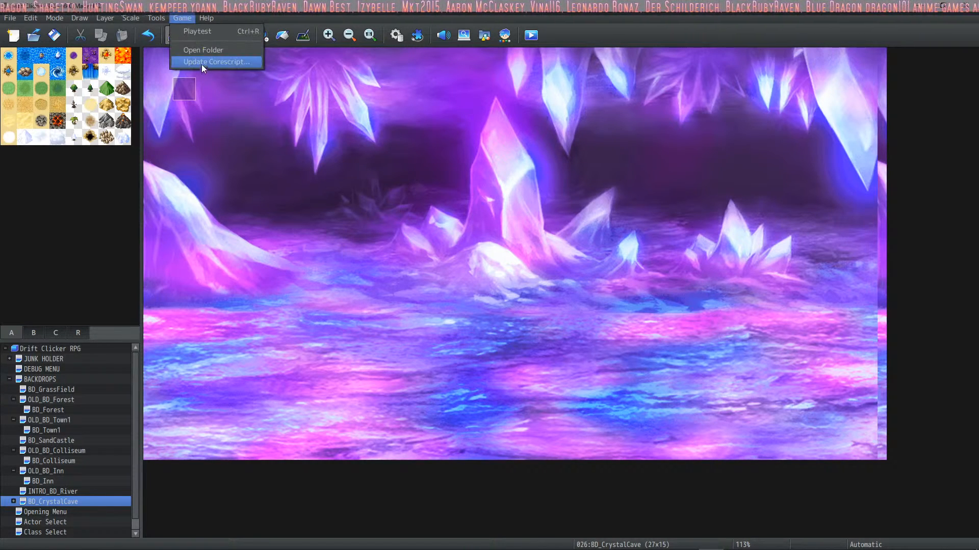
{"action": "left_click", "coordinate": [183, 19]}
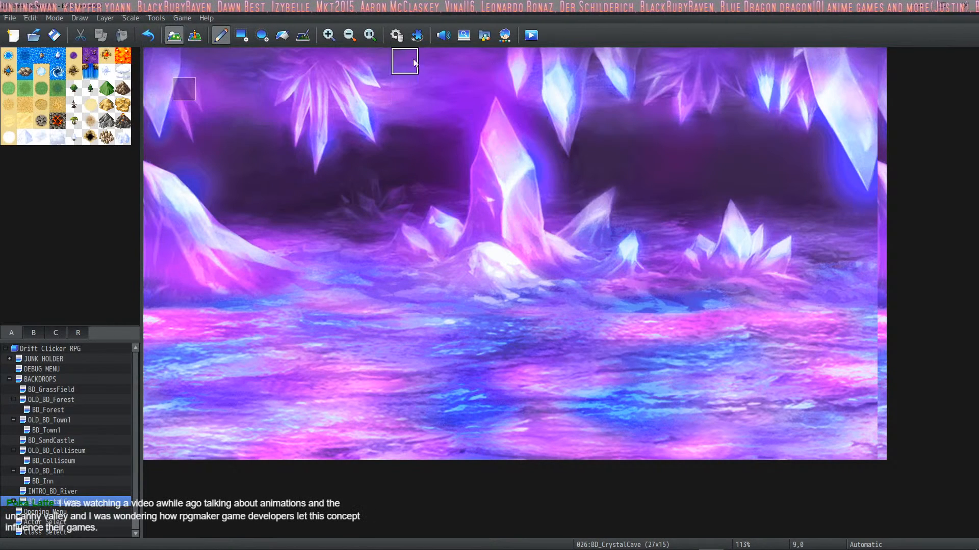
Step: Look through the System 1 and System 2 settings in the database and close it
{"action": "left_click", "coordinate": [397, 36]}
{"action": "left_click", "coordinate": [229, 308]}
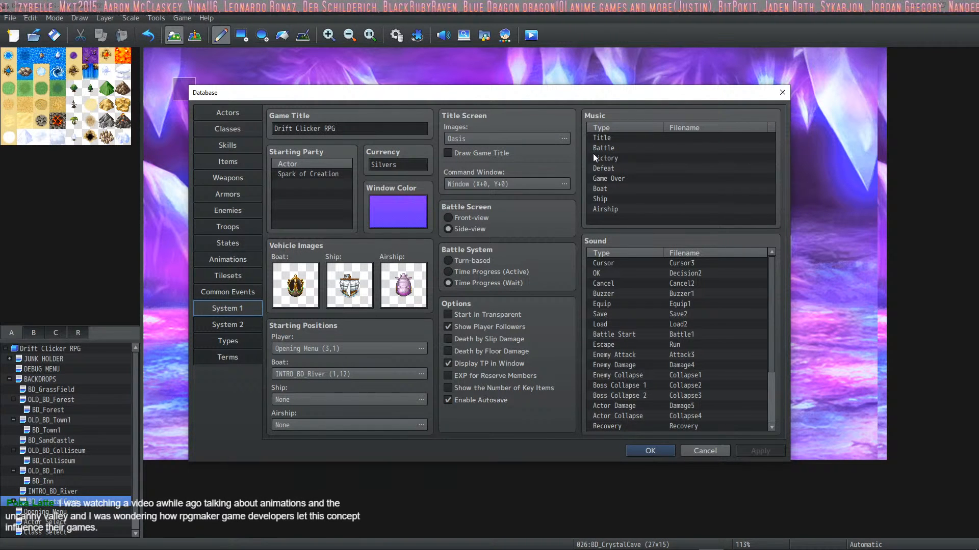
{"action": "left_click", "coordinate": [238, 325]}
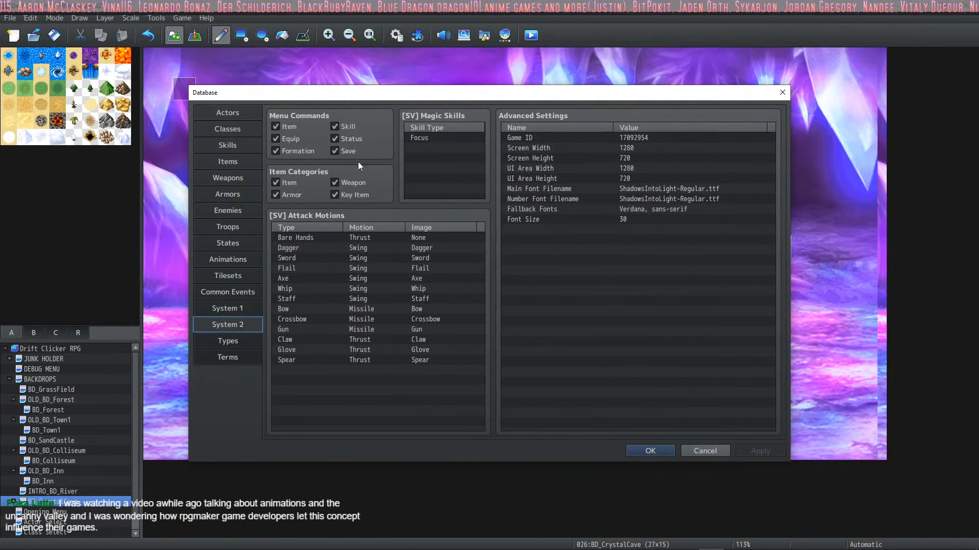
{"action": "left_click", "coordinate": [647, 452]}
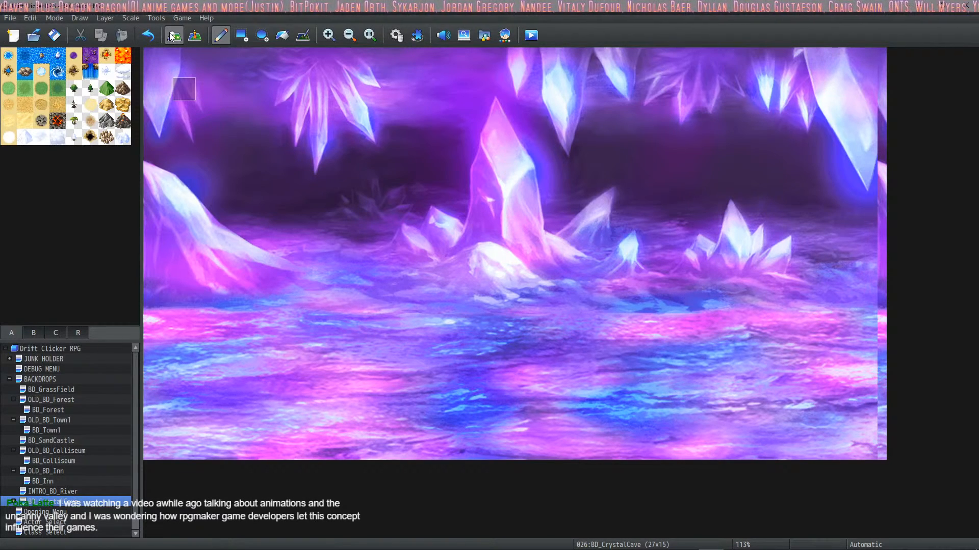
{"action": "left_click", "coordinate": [195, 36]}
{"action": "left_click", "coordinate": [173, 35]}
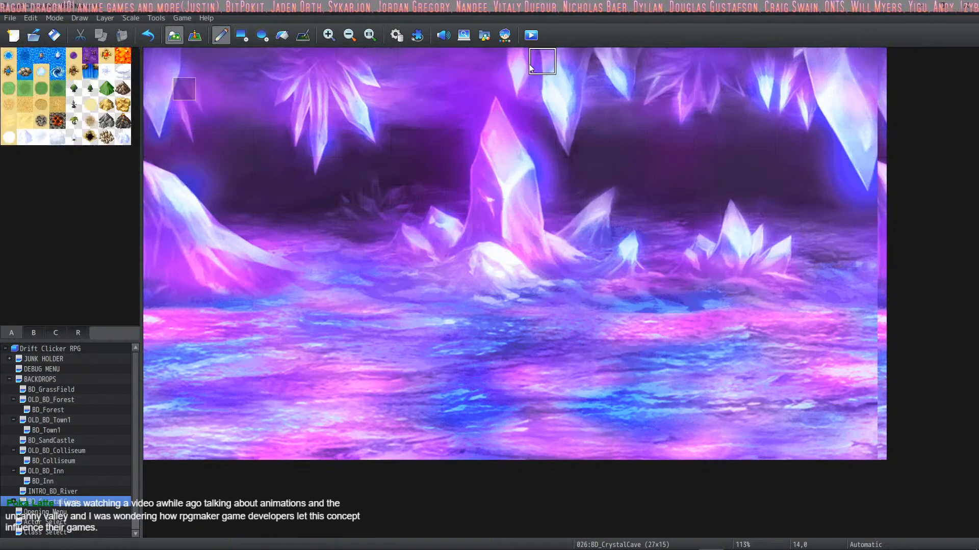
{"action": "left_click", "coordinate": [504, 35]}
{"action": "left_click", "coordinate": [742, 455]}
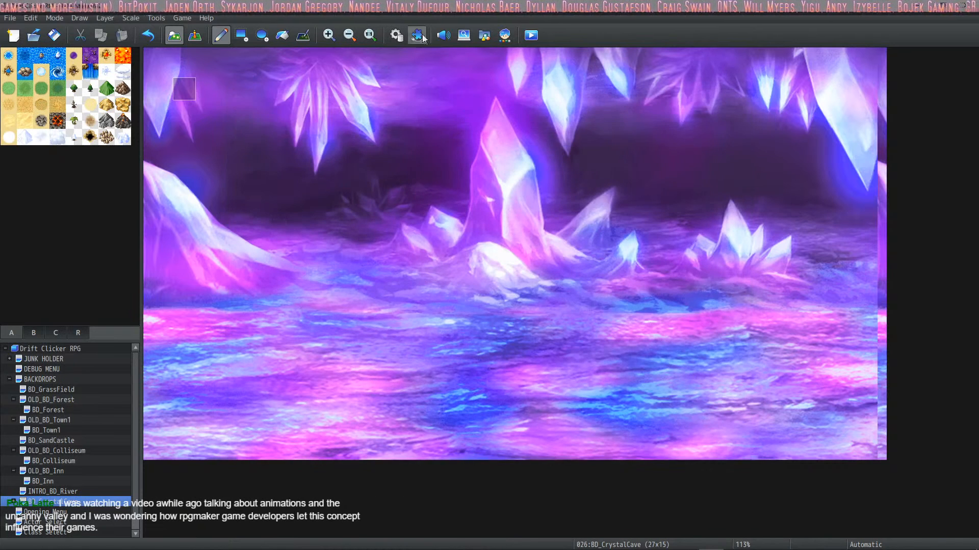
Step: Check which corescript versions the updater offers for overwriting and close it
{"action": "left_click", "coordinate": [180, 19]}
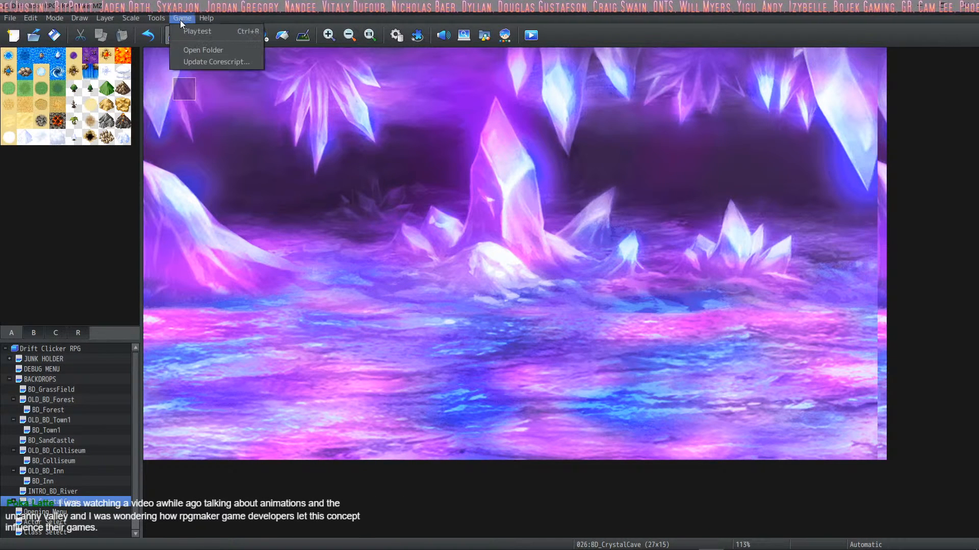
{"action": "left_click", "coordinate": [193, 63]}
{"action": "left_click", "coordinate": [535, 294]}
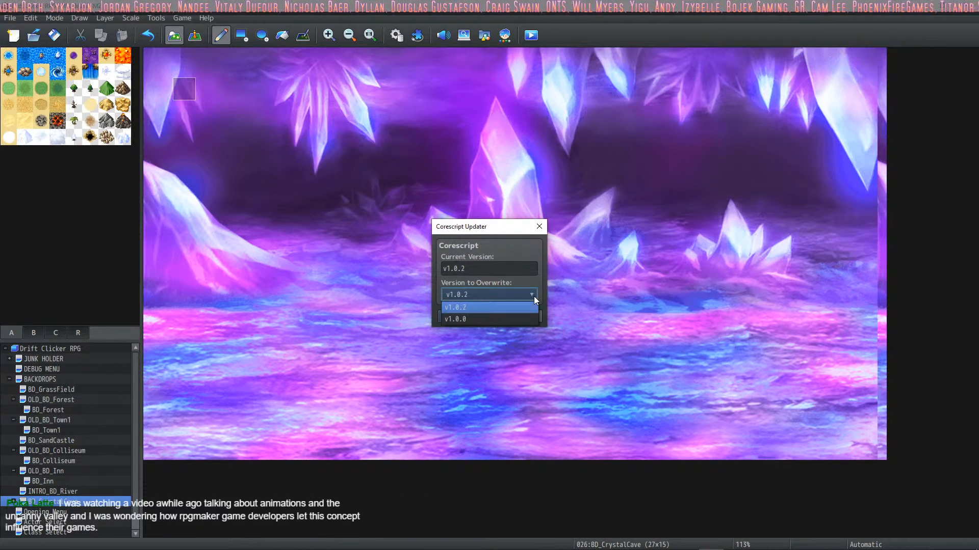
{"action": "left_click", "coordinate": [533, 295]}
{"action": "left_click", "coordinate": [525, 317]}
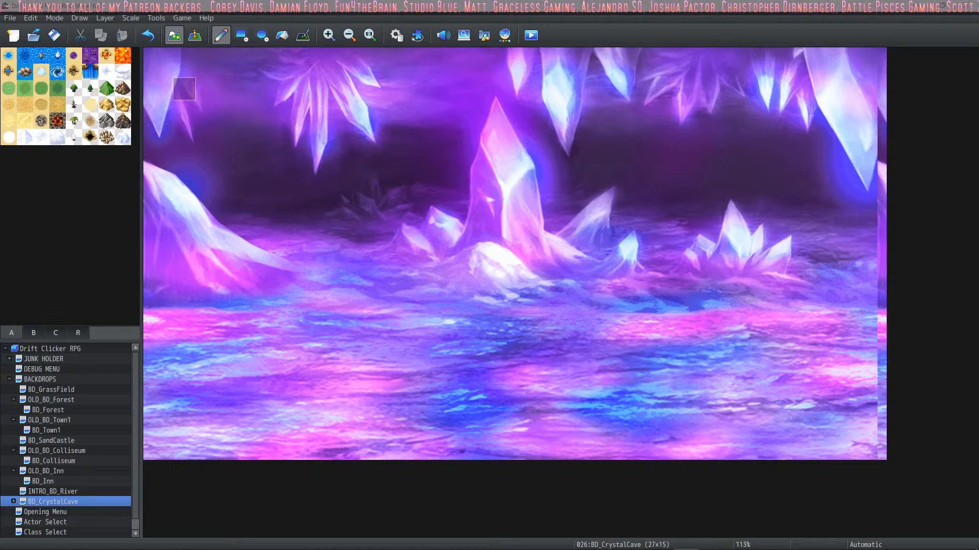
Step: Switch to the browser and look through the gameplay screenshots on Steam's Uncanny Valley store page
{"action": "left_click_drag", "start_coordinate": [0, 43], "coordinate": [306, 46]}
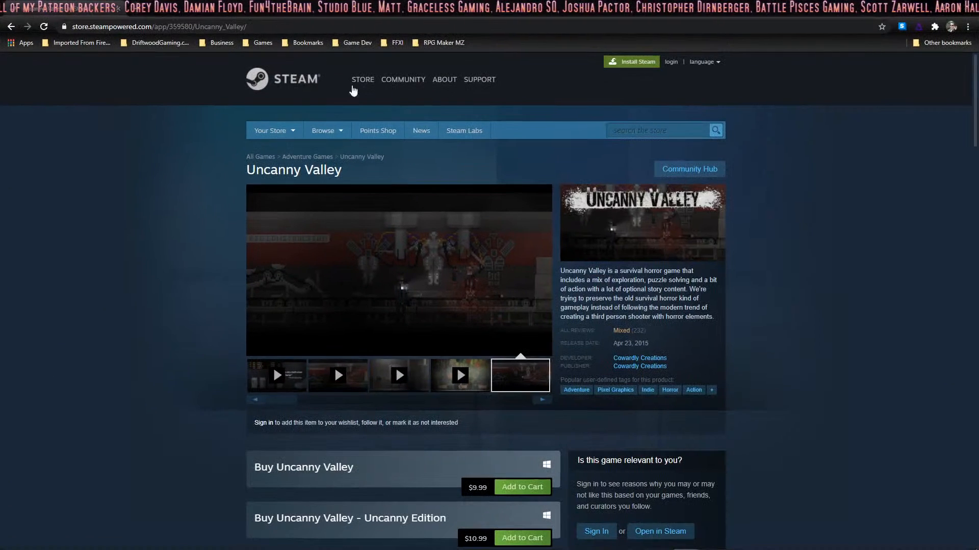
{"action": "left_click", "coordinate": [542, 401]}
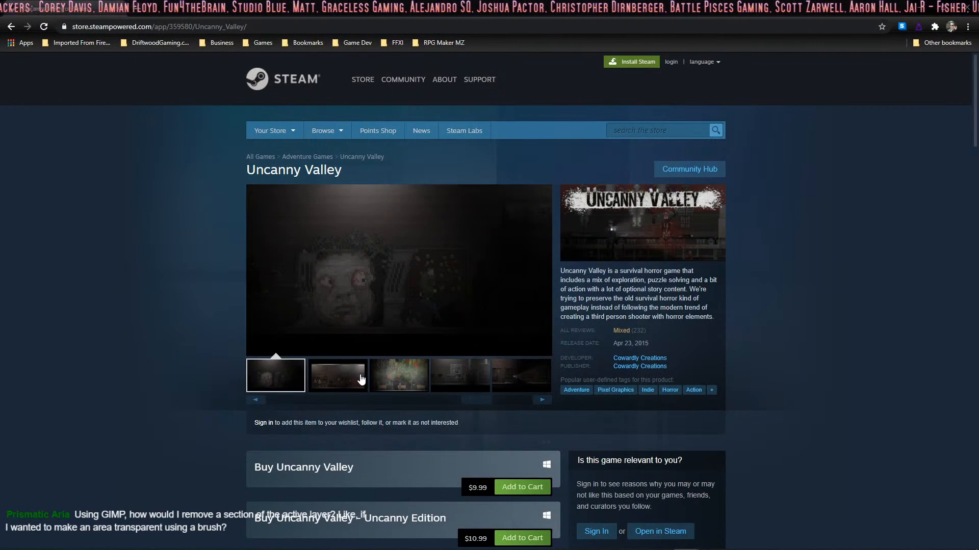
{"action": "left_click", "coordinate": [359, 379]}
{"action": "left_click", "coordinate": [393, 380]}
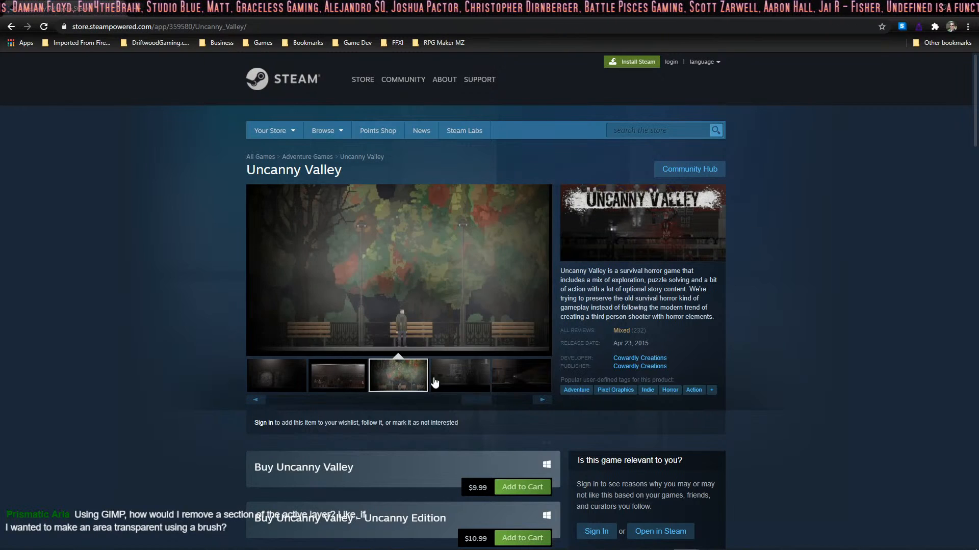
{"action": "left_click", "coordinate": [459, 376]}
{"action": "left_click", "coordinate": [521, 376]}
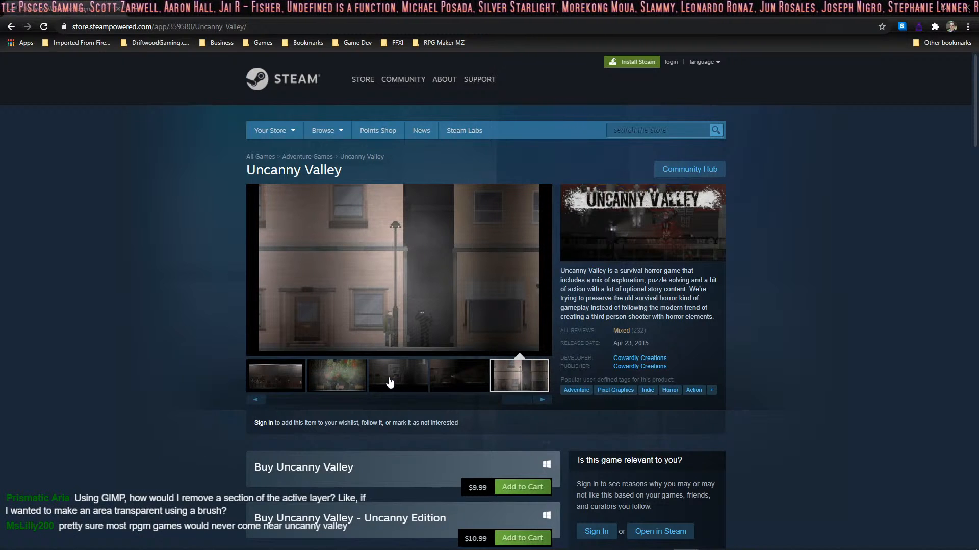
{"action": "left_click", "coordinate": [396, 383]}
{"action": "left_click", "coordinate": [452, 381]}
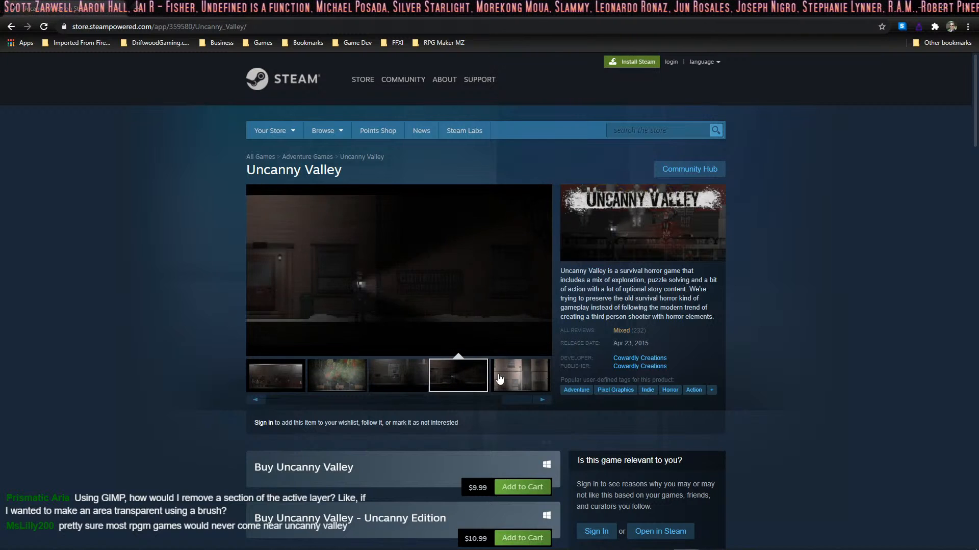
{"action": "left_click", "coordinate": [511, 379]}
{"action": "left_click", "coordinate": [356, 374]}
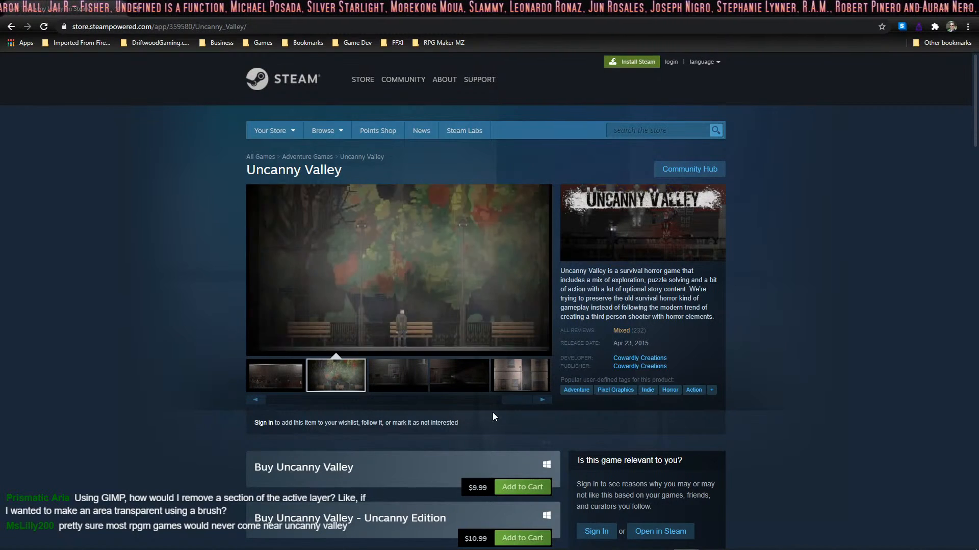
{"action": "left_click_drag", "start_coordinate": [508, 402], "coordinate": [373, 381]}
{"action": "left_click", "coordinate": [458, 389]}
{"action": "left_click", "coordinate": [390, 385]}
{"action": "left_click", "coordinate": [364, 390]}
{"action": "left_click", "coordinate": [404, 380]}
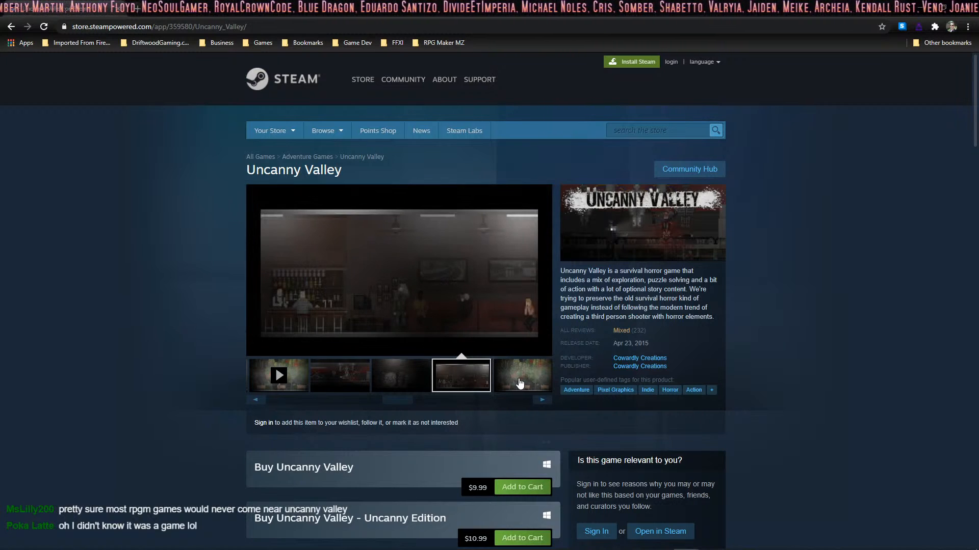
Step: Skim the Uncanny Valley store page down to its customer reviews and return to the page's beginning
{"action": "scroll", "coordinate": [559, 270], "scroll_direction": "down", "scroll_amount": 7}
{"action": "scroll", "coordinate": [598, 341], "scroll_direction": "up", "scroll_amount": 7}
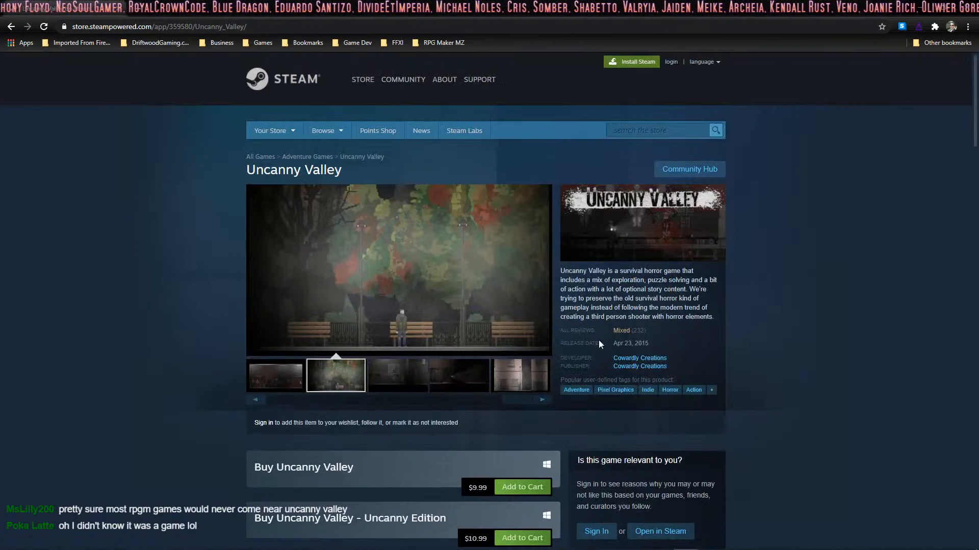
{"action": "scroll", "coordinate": [634, 327], "scroll_direction": "down", "scroll_amount": 5}
{"action": "scroll", "coordinate": [589, 320], "scroll_direction": "down", "scroll_amount": 20}
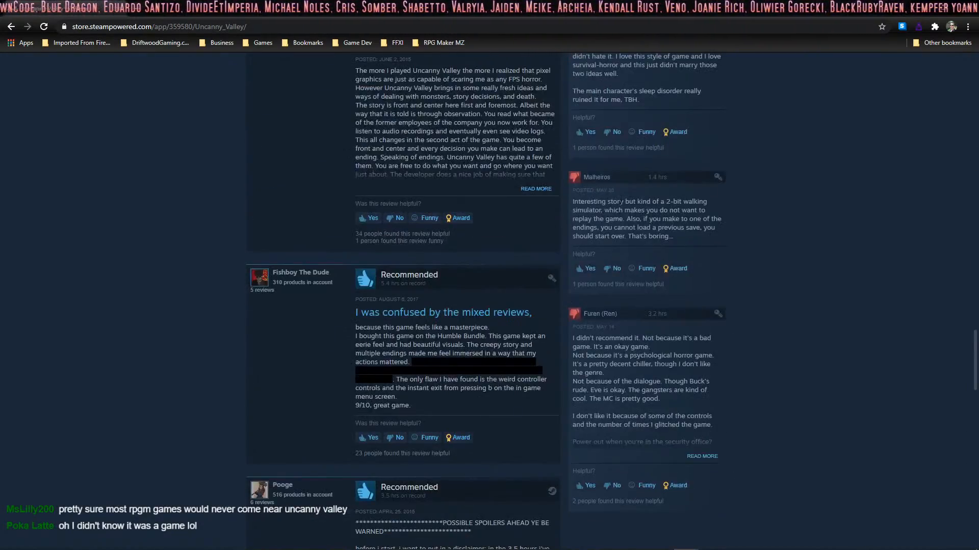
{"action": "scroll", "coordinate": [624, 284], "scroll_direction": "down", "scroll_amount": 3}
{"action": "scroll", "coordinate": [623, 284], "scroll_direction": "up", "scroll_amount": 13}
{"action": "scroll", "coordinate": [623, 283], "scroll_direction": "up", "scroll_amount": 20}
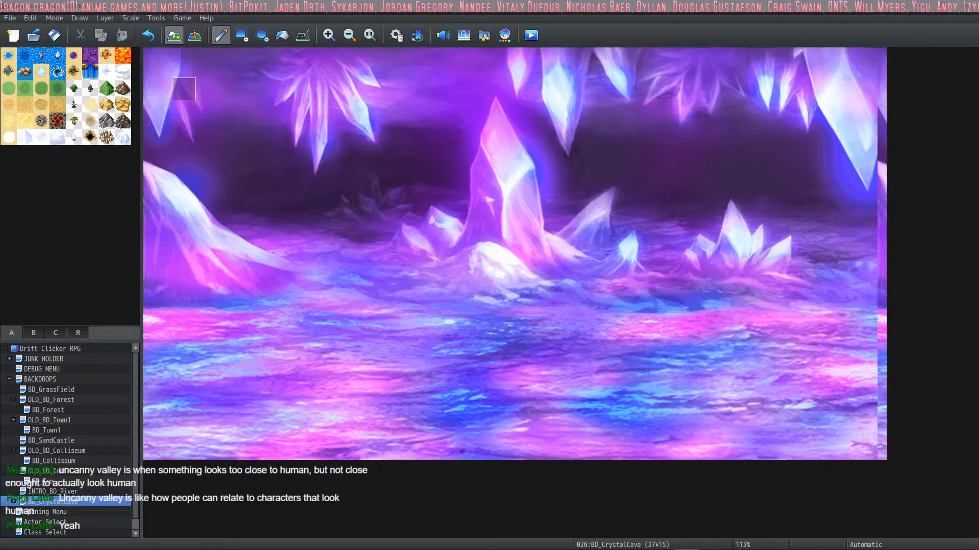
Step: Examine the enlarged gopher photo in the browser's Google image results and return to RPG Maker MZ
{"action": "key", "text": "alt+Tab"}
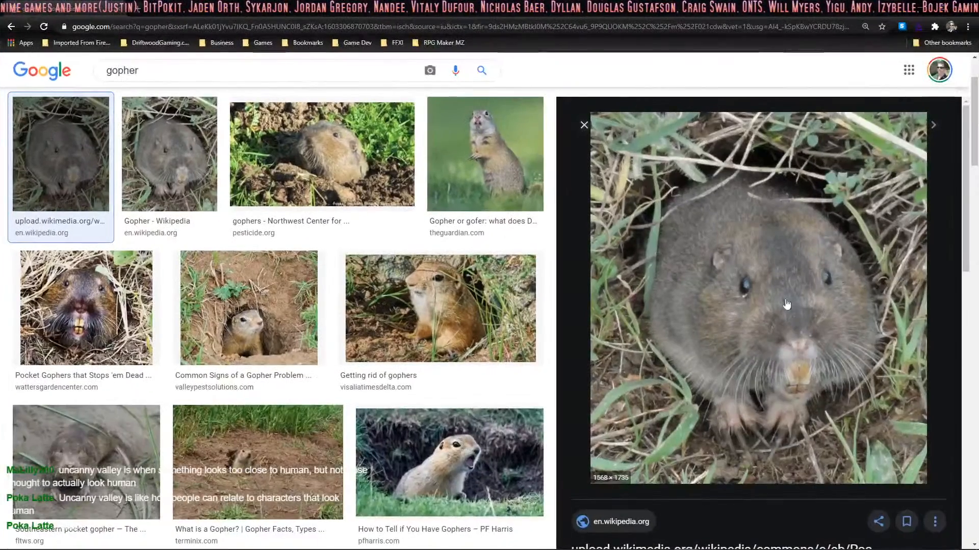
{"action": "scroll", "coordinate": [775, 288], "scroll_direction": "down", "scroll_amount": 2}
{"action": "scroll", "coordinate": [671, 275], "scroll_direction": "up", "scroll_amount": 2}
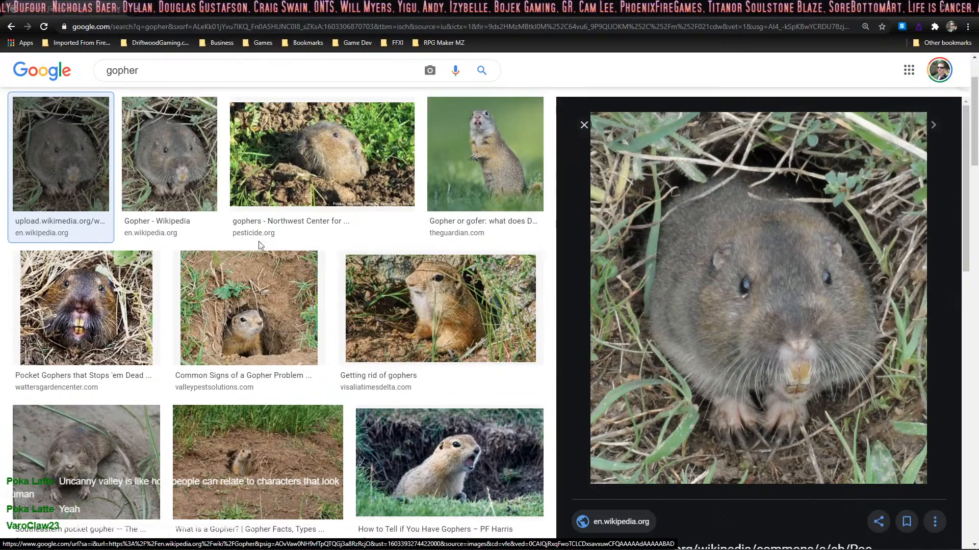
{"action": "scroll", "coordinate": [662, 276], "scroll_direction": "down", "scroll_amount": 3}
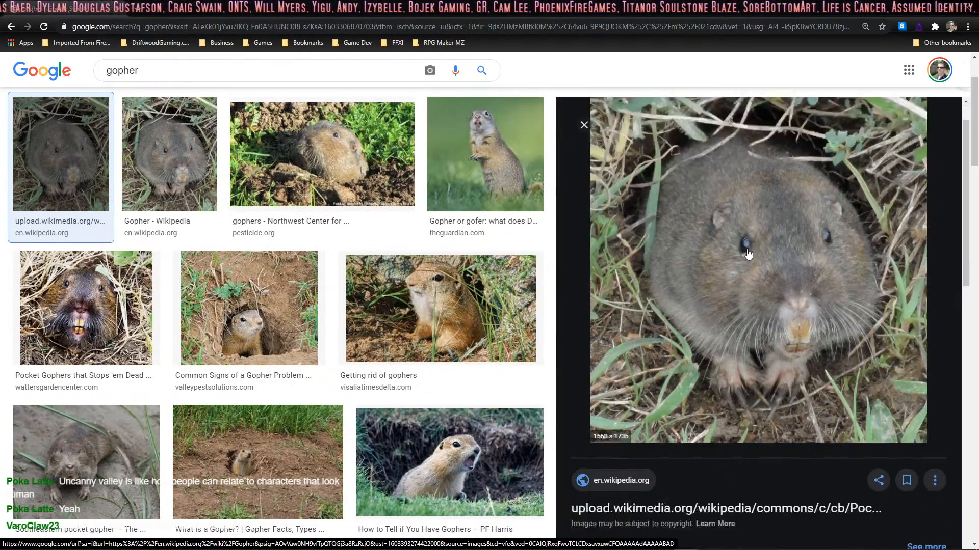
{"action": "scroll", "coordinate": [728, 285], "scroll_direction": "up", "scroll_amount": 5}
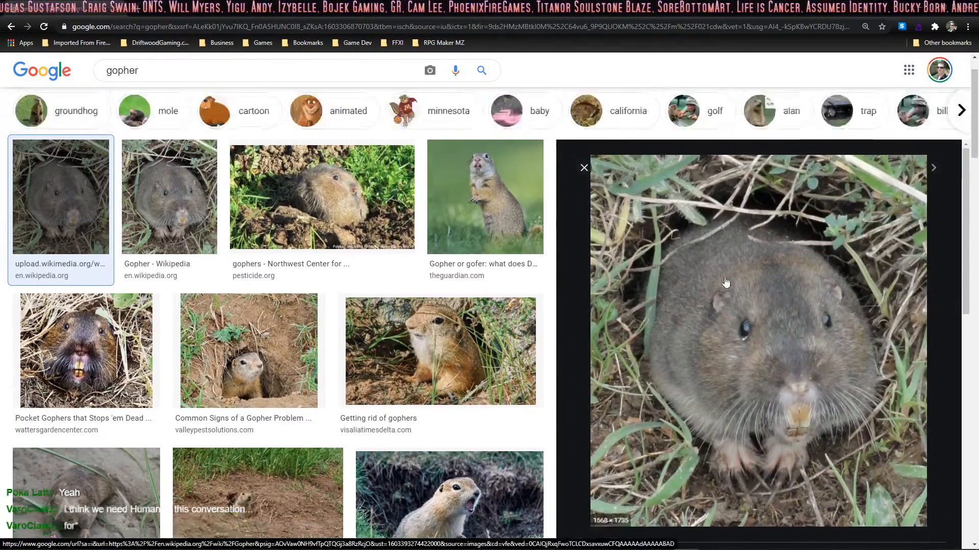
{"action": "scroll", "coordinate": [591, 280], "scroll_direction": "down", "scroll_amount": 3}
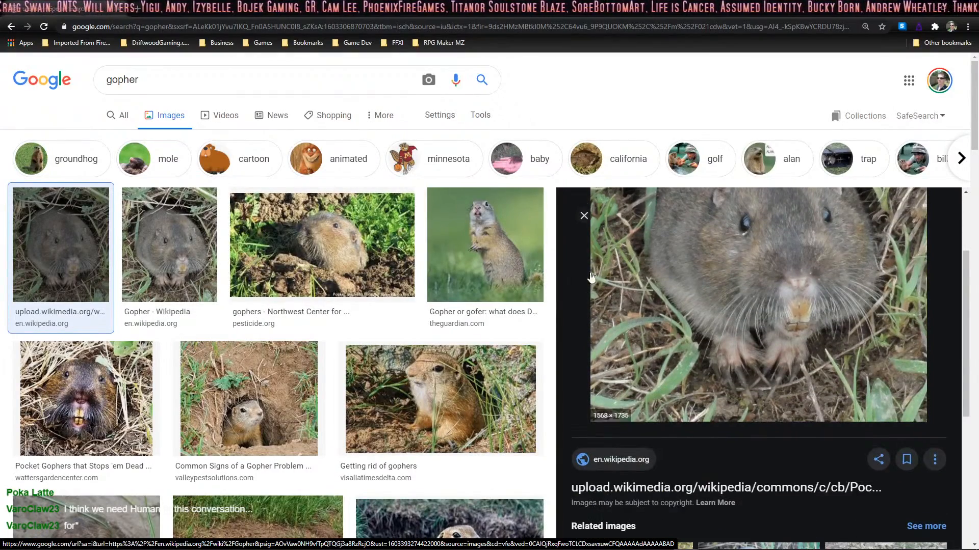
{"action": "left_click", "coordinate": [966, 11]}
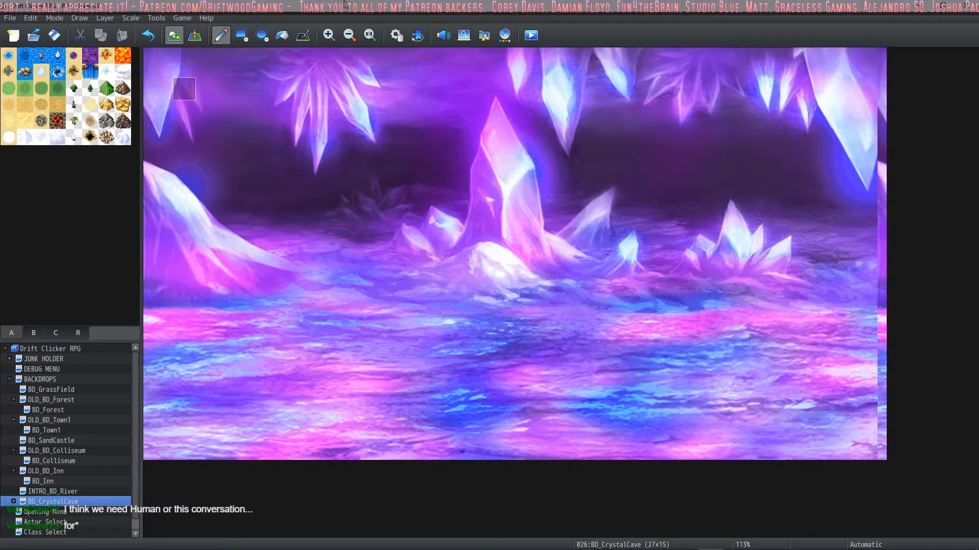
{"action": "left_click", "coordinate": [395, 32]}
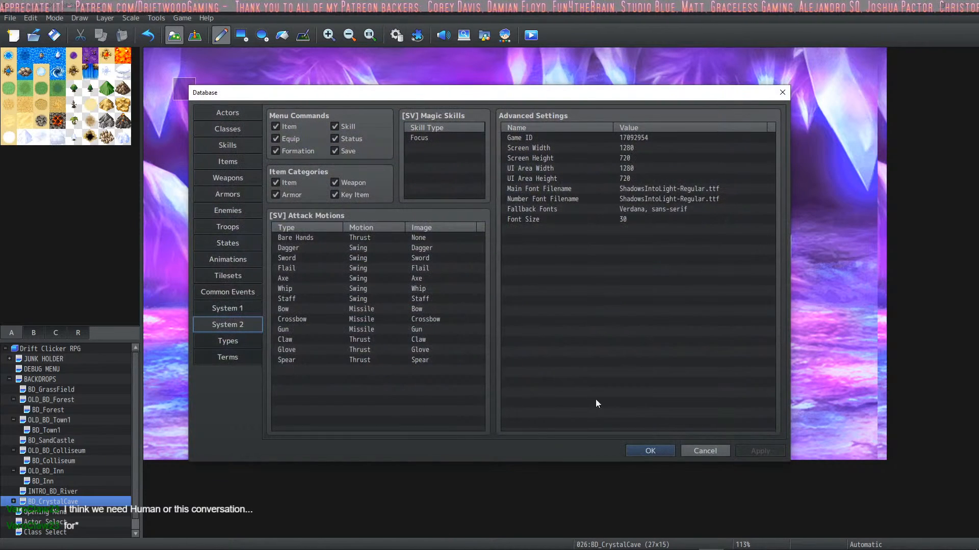
{"action": "left_click", "coordinate": [650, 450]}
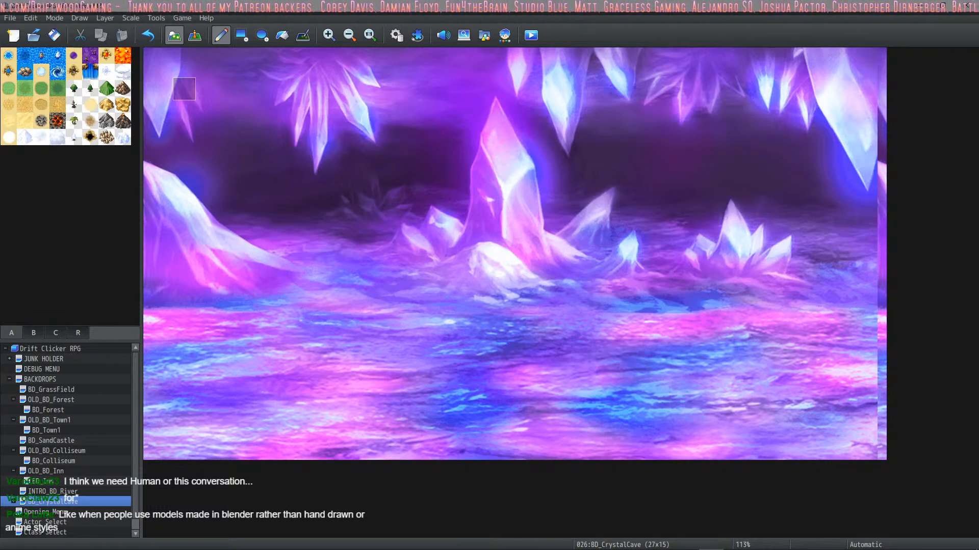
Step: In HUD Maker Ultra, duplicate the Forest Button and place the copy directly below the Item Shop mushroom icon
{"action": "mouse_move", "coordinate": [688, 548]}
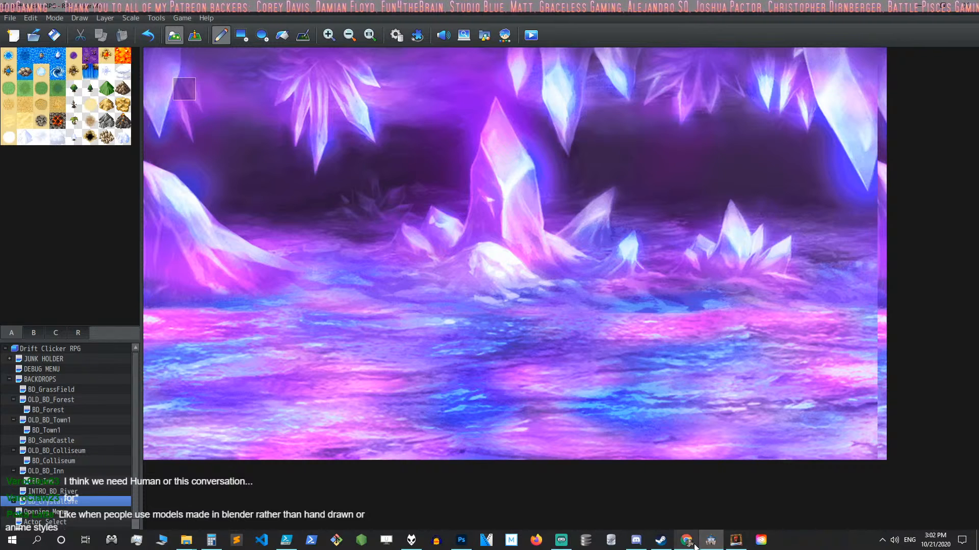
{"action": "left_click", "coordinate": [735, 539]}
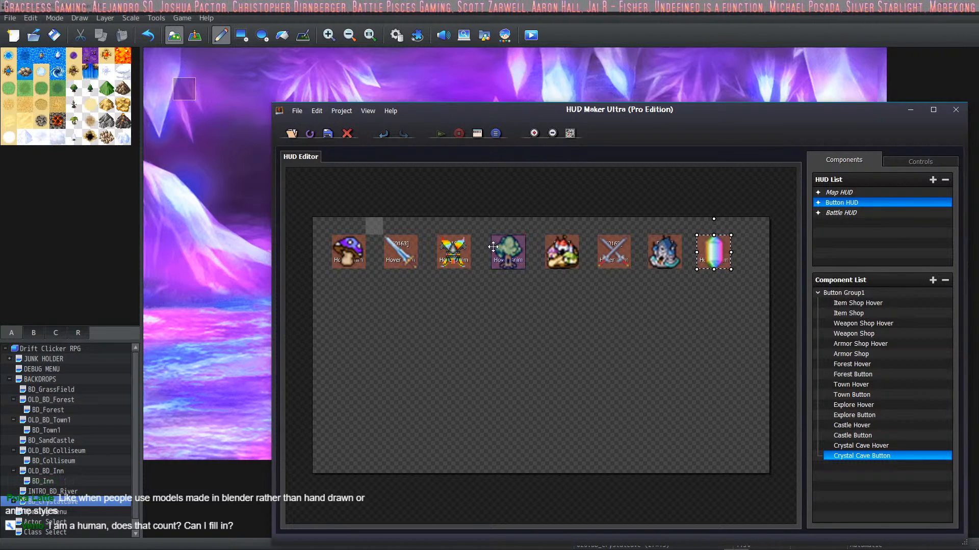
{"action": "left_click", "coordinate": [508, 252]}
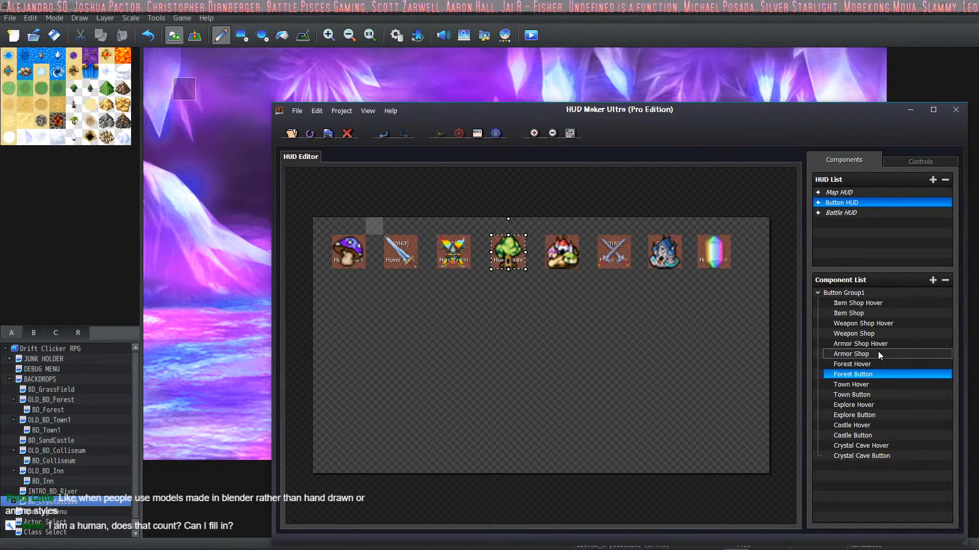
{"action": "key", "text": "ctrl+v"}
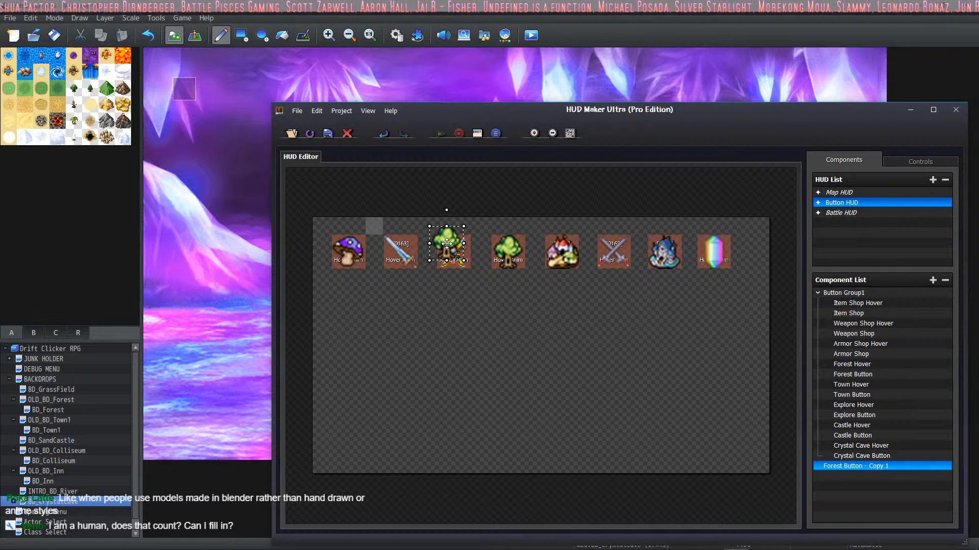
{"action": "left_click_drag", "start_coordinate": [446, 243], "coordinate": [506, 294]}
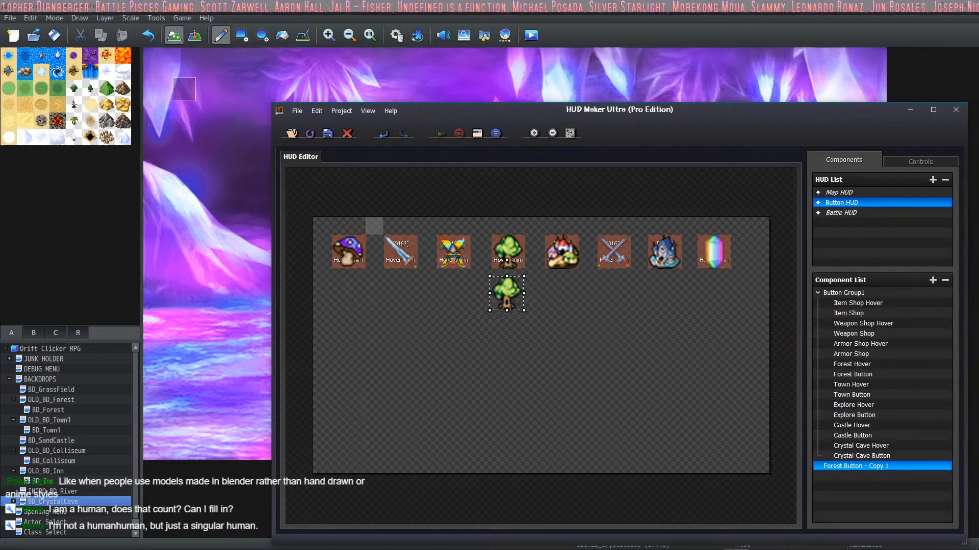
{"action": "left_click_drag", "start_coordinate": [506, 260], "coordinate": [349, 260]}
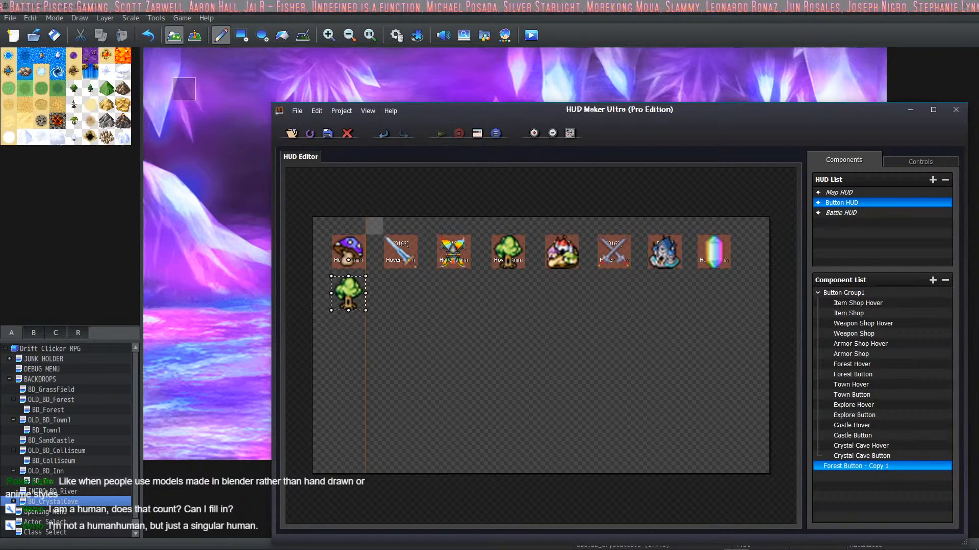
{"action": "left_click_drag", "start_coordinate": [350, 293], "coordinate": [350, 294]}
{"action": "left_click_drag", "start_coordinate": [349, 260], "coordinate": [348, 256]}
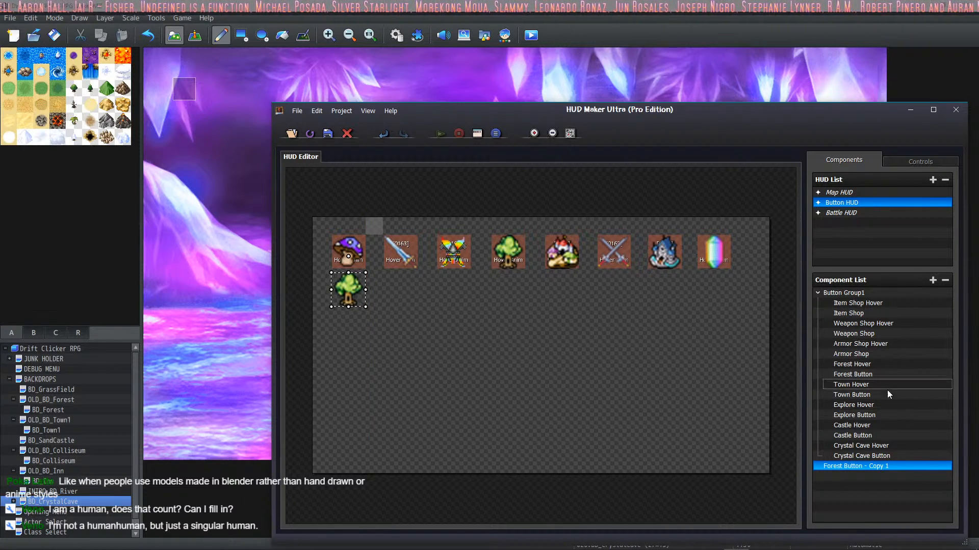
Step: Duplicate the Forest Hover animation and align the copy over the Forest Button copy in the second row
{"action": "left_click", "coordinate": [879, 374]}
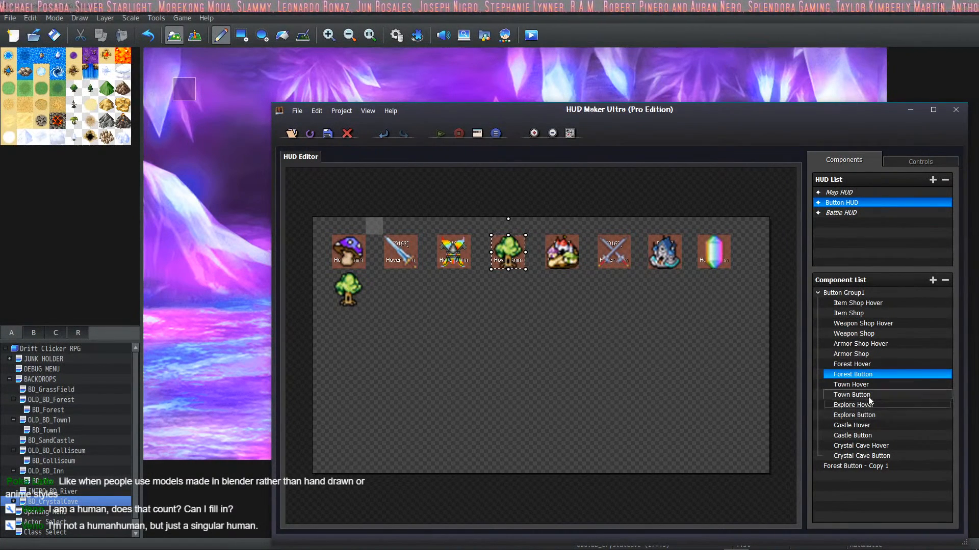
{"action": "left_click", "coordinate": [868, 365]}
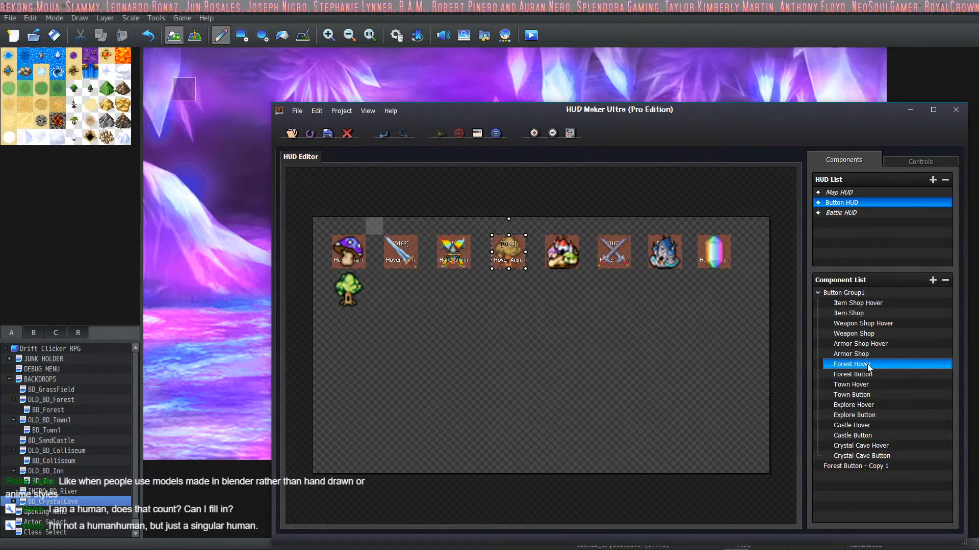
{"action": "key", "text": "ctrl+c"}
{"action": "key", "text": "ctrl+v"}
{"action": "left_click_drag", "start_coordinate": [443, 240], "coordinate": [347, 284]}
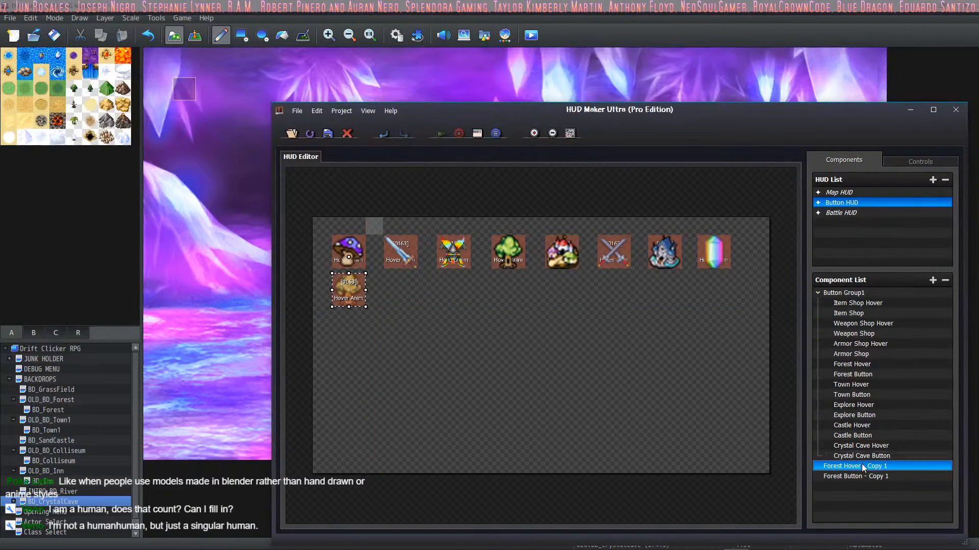
Step: Move both Forest copies to the end of Button Group1 below Crystal Cave Button, with the hover copy ahead of the button copy
{"action": "left_click_drag", "start_coordinate": [854, 469], "coordinate": [869, 466]}
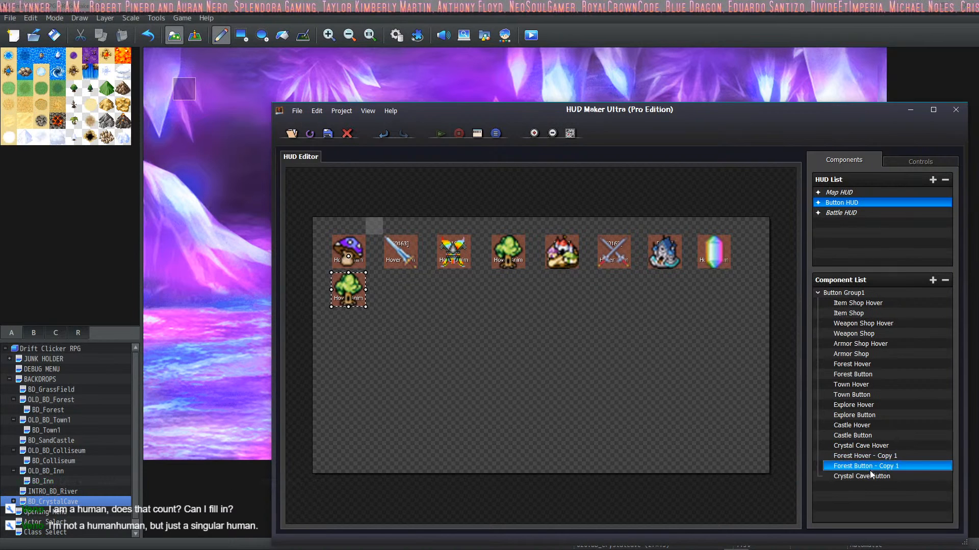
{"action": "right_click", "coordinate": [861, 467]}
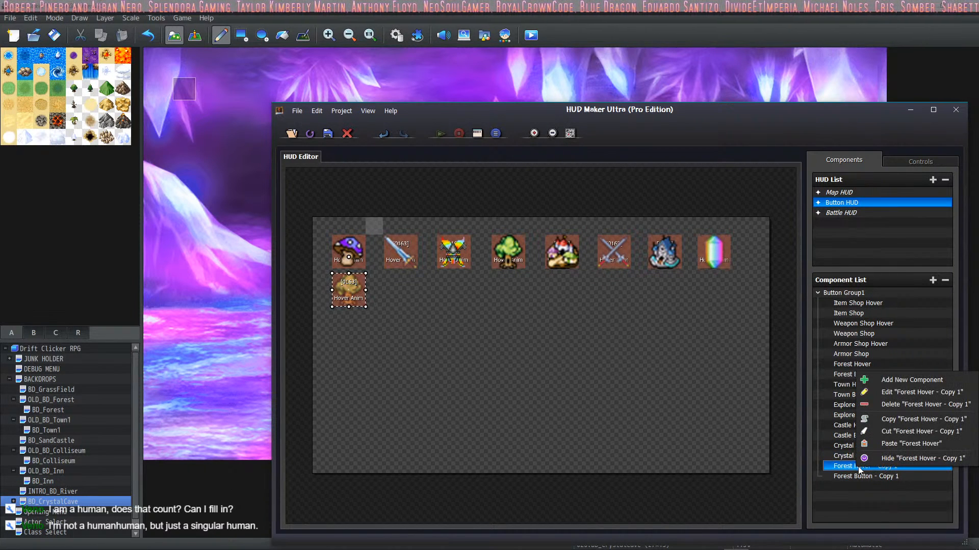
{"action": "left_click", "coordinate": [841, 470]}
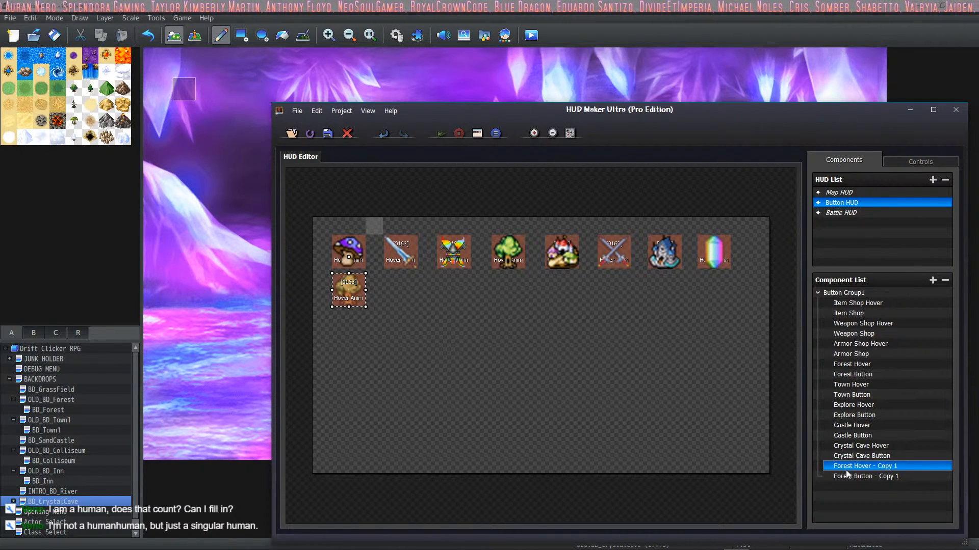
{"action": "left_click", "coordinate": [856, 476]}
{"action": "left_click_drag", "start_coordinate": [857, 475], "coordinate": [863, 474]}
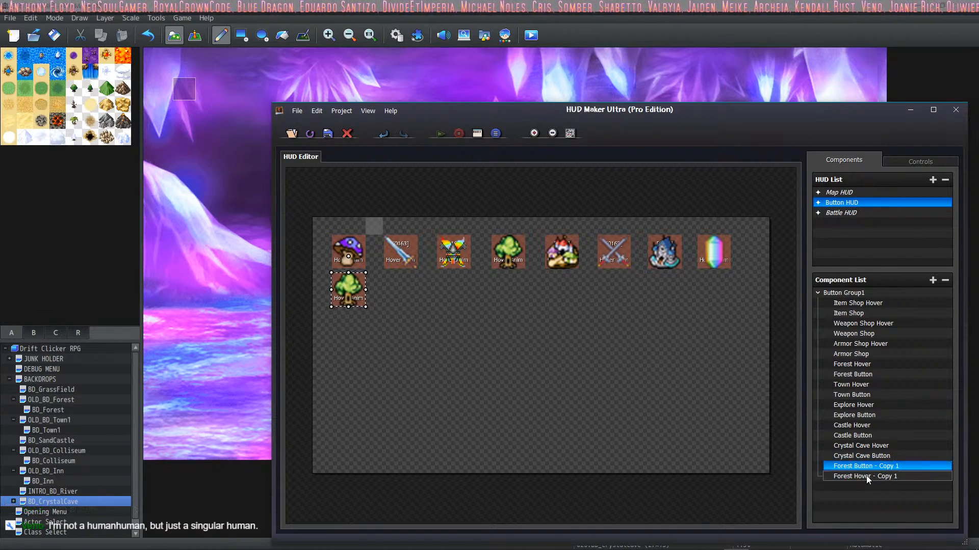
{"action": "left_click_drag", "start_coordinate": [866, 476], "coordinate": [867, 467]}
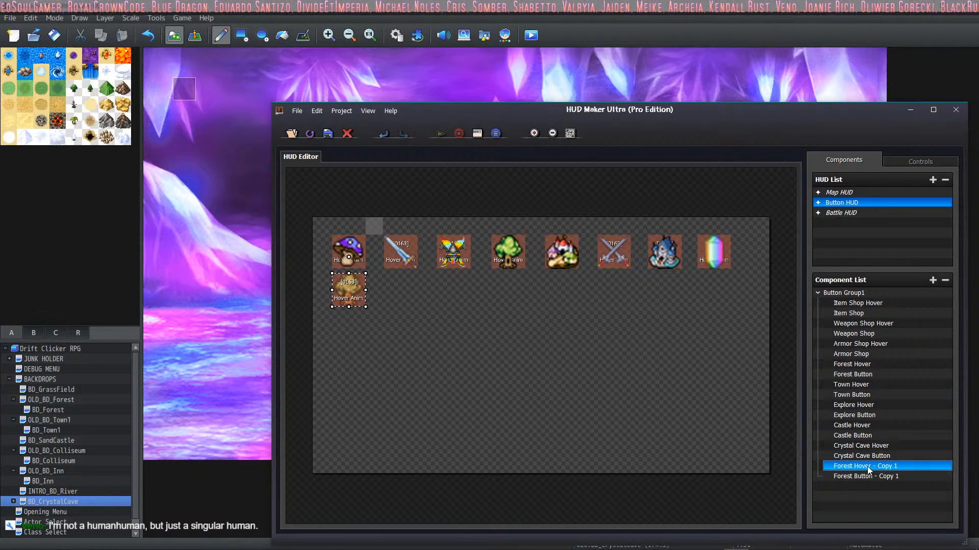
Step: Rename the Forest Hover copy to "MountainSide Hover"
{"action": "double_click", "coordinate": [868, 469]}
{"action": "double_click", "coordinate": [533, 266]}
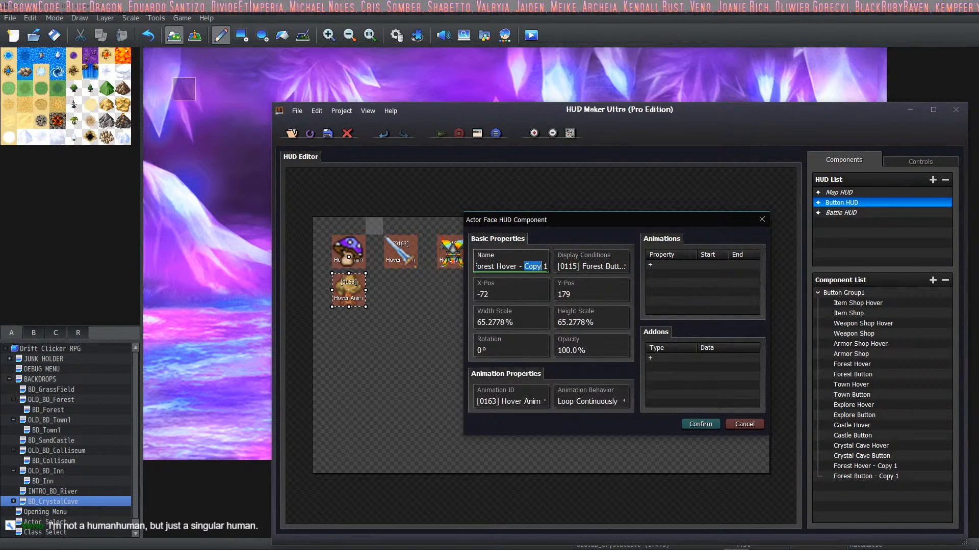
{"action": "key", "text": "BackSpace"}
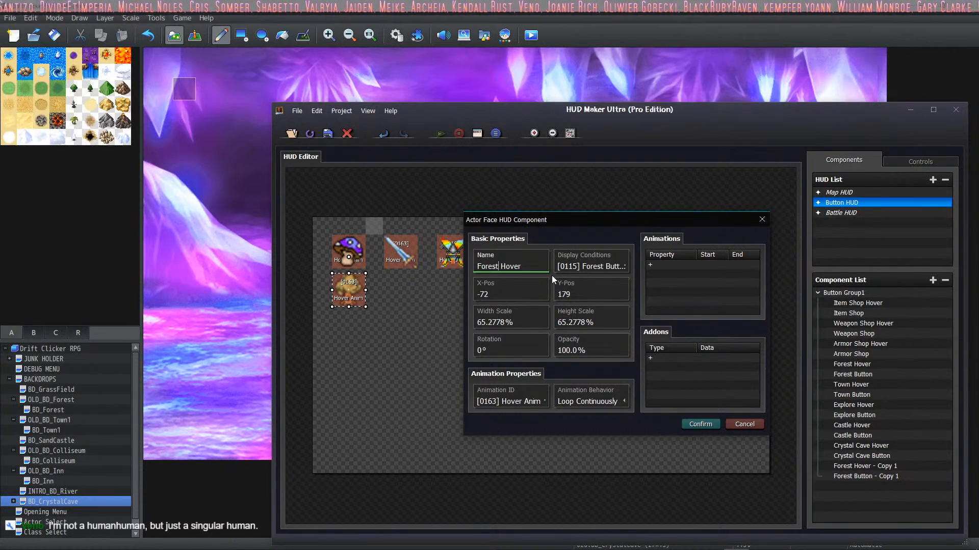
{"action": "key", "text": "Left"}
{"action": "key", "text": "Left"}
{"action": "key", "text": "Left"}
{"action": "key", "text": "Left"}
{"action": "key", "text": "Left"}
{"action": "key", "text": "Left"}
{"action": "key", "text": "BackSpace"}
{"action": "key", "text": "BackSpace"}
{"action": "key", "text": "BackSpace"}
{"action": "key", "text": "BackSpace"}
{"action": "key", "text": "BackSpace"}
{"action": "key", "text": "BackSpace"}
{"action": "type", "text": "MountainSid"}
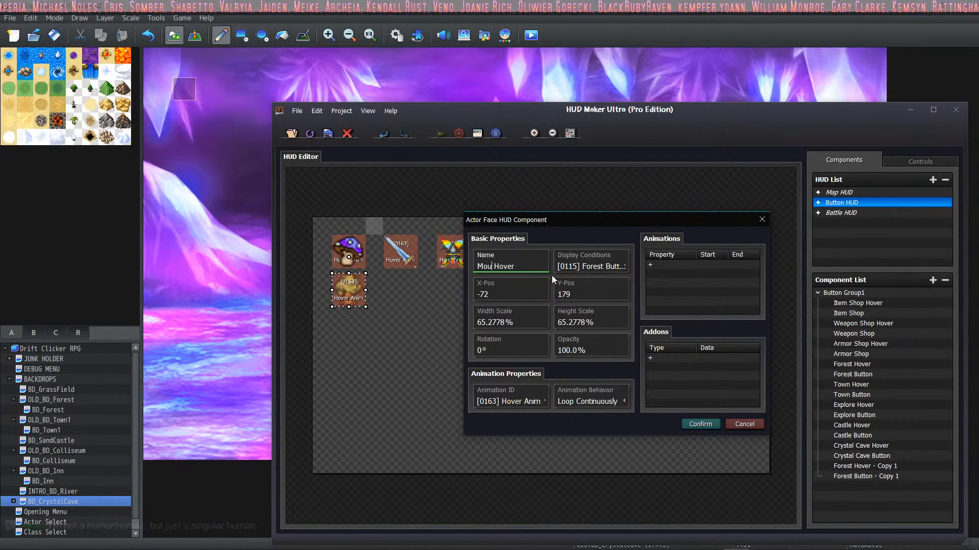
{"action": "type", "text": "e"}
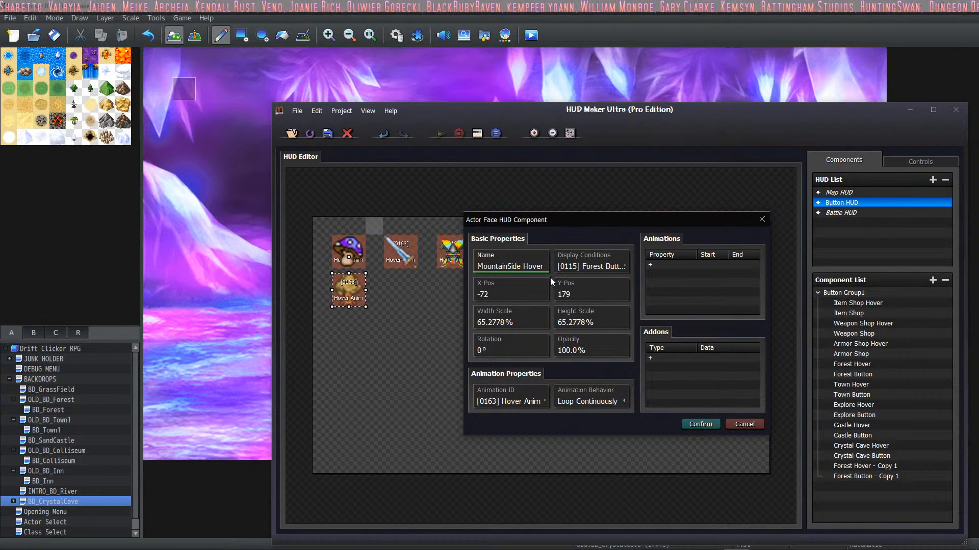
Step: Set MountainSide Hover's display condition to switch 0134 MountainSide Hover being ON, and save the component
{"action": "left_click", "coordinate": [599, 266]}
{"action": "double_click", "coordinate": [628, 272]}
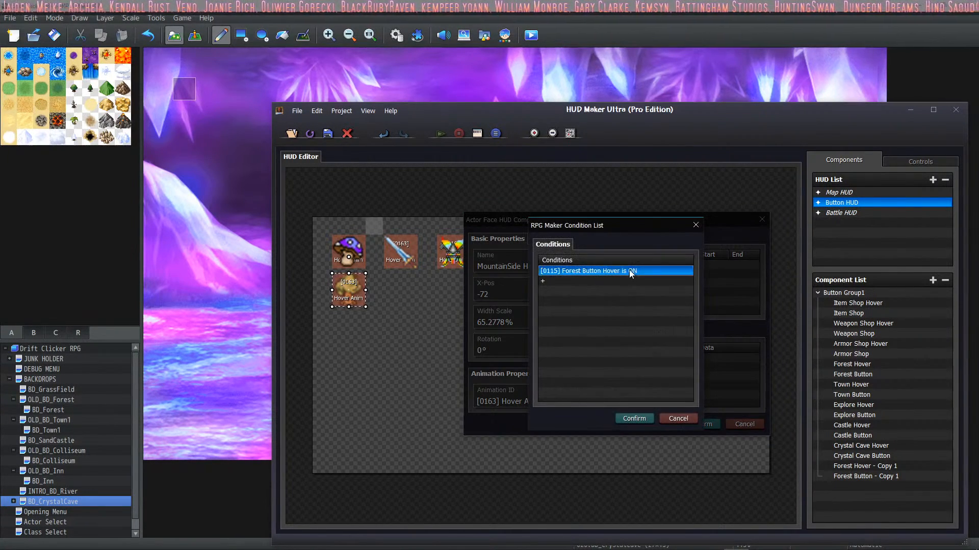
{"action": "left_click", "coordinate": [595, 329]}
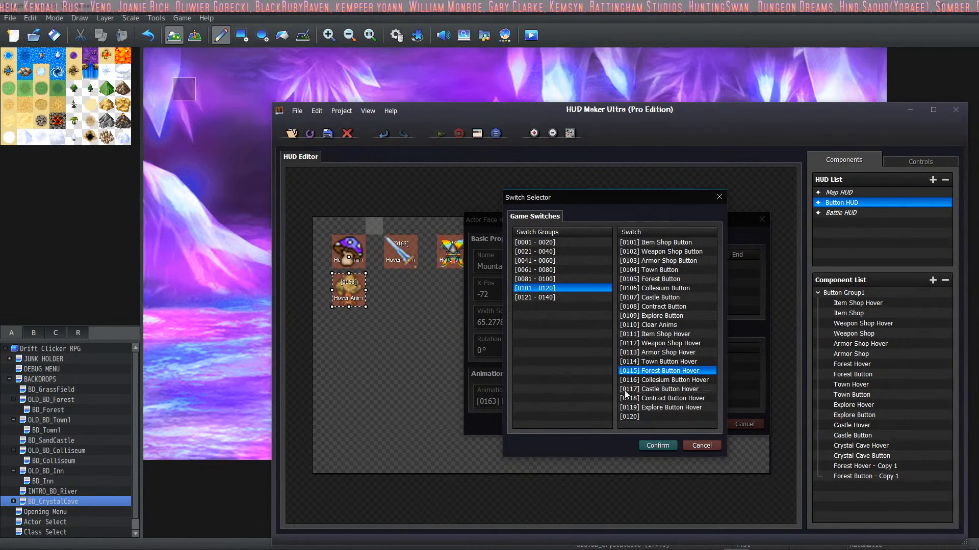
{"action": "left_click", "coordinate": [553, 297]}
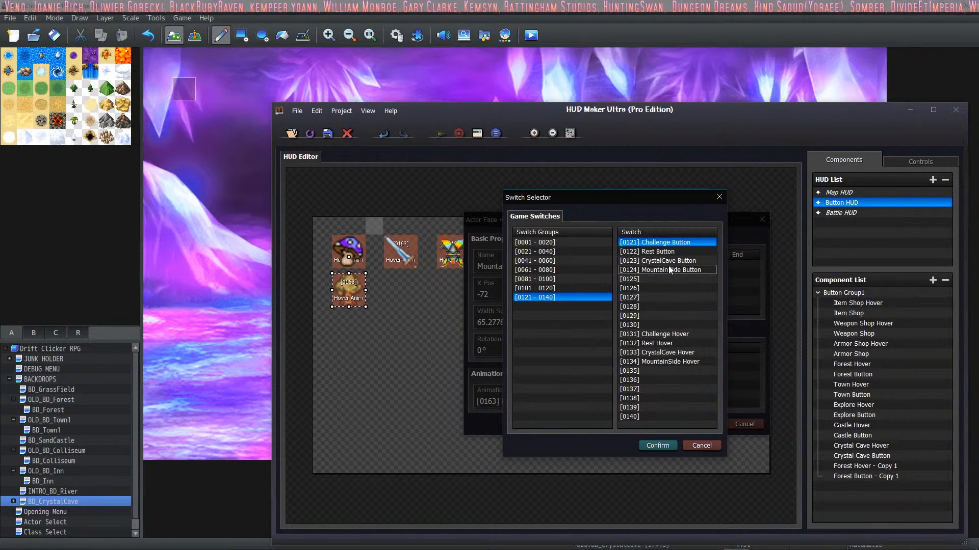
{"action": "left_click", "coordinate": [666, 363]}
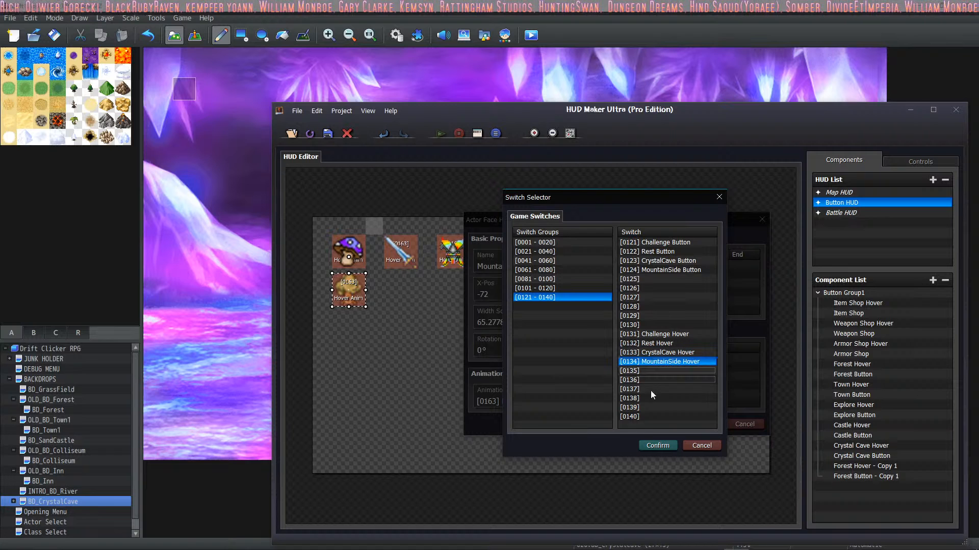
{"action": "left_click", "coordinate": [652, 443]}
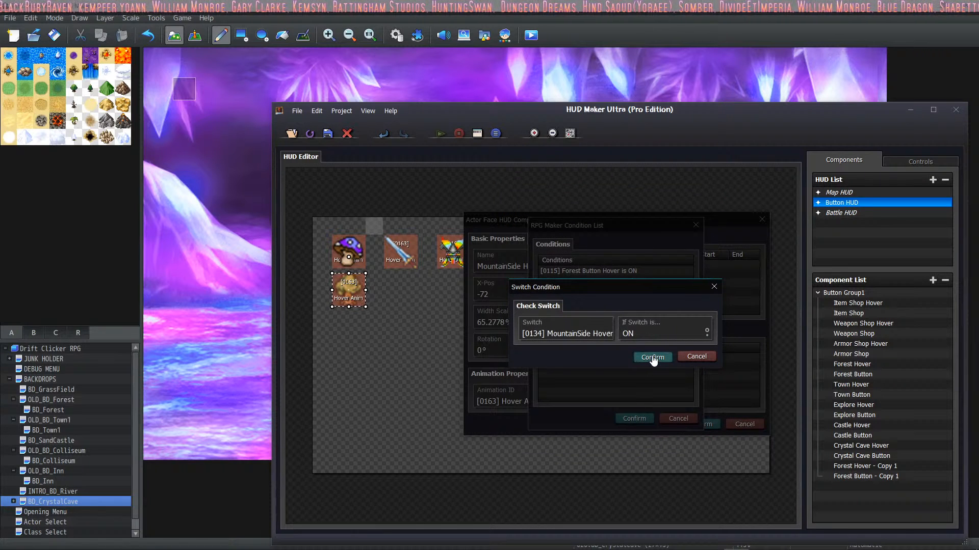
{"action": "left_click", "coordinate": [652, 358]}
{"action": "left_click", "coordinate": [635, 419]}
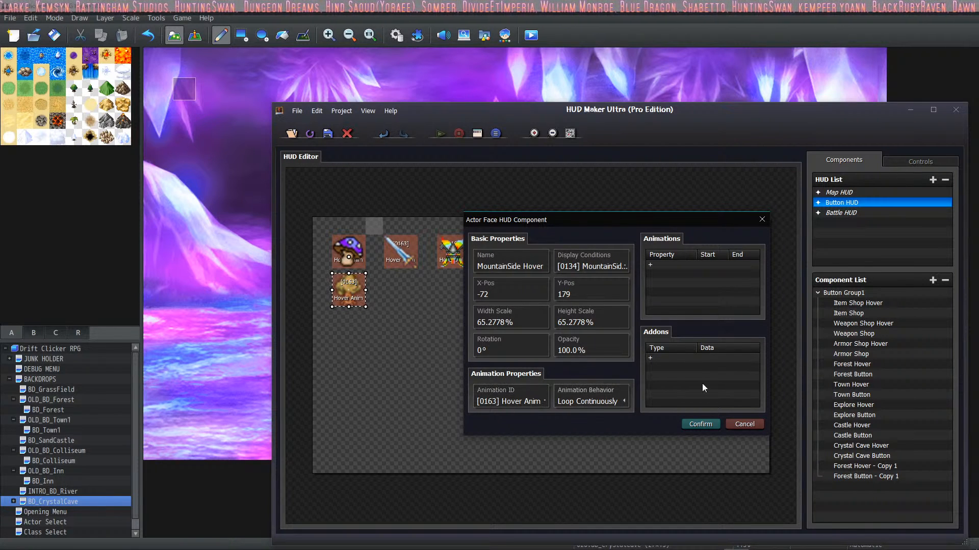
{"action": "left_click", "coordinate": [700, 425]}
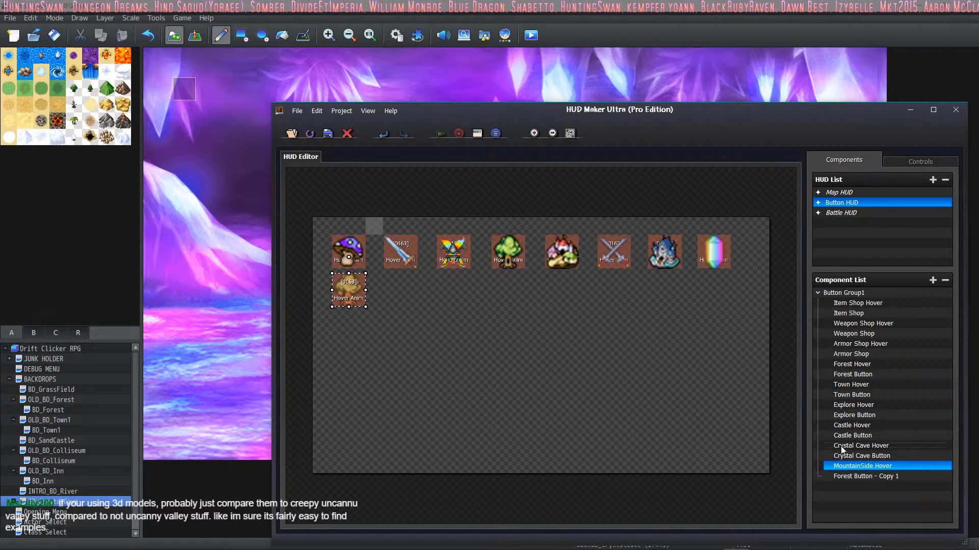
Step: Open the Forest Button copy for editing and rename it to "MountainSide Button"
{"action": "left_click", "coordinate": [836, 477]}
{"action": "right_click", "coordinate": [836, 477]}
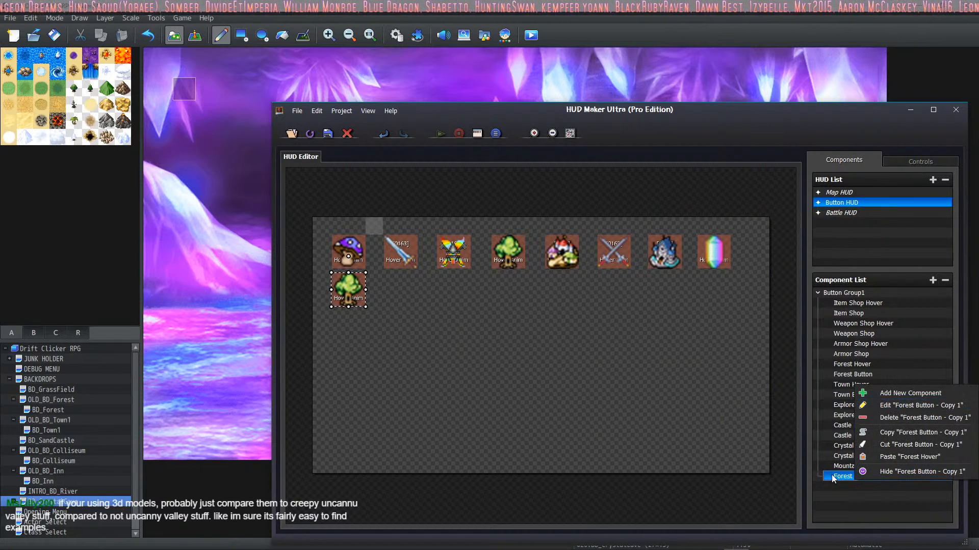
{"action": "left_click", "coordinate": [912, 405]}
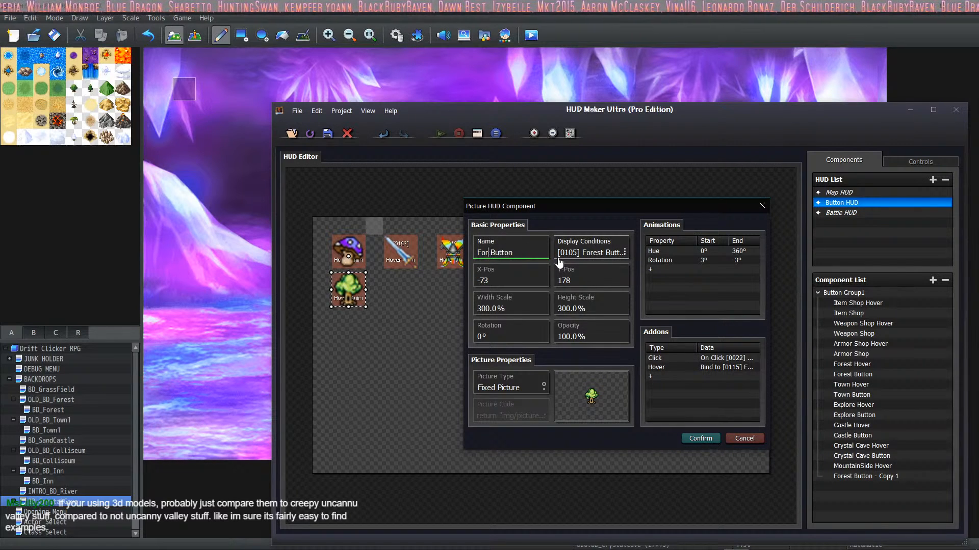
{"action": "type", "text": "ntainSide"}
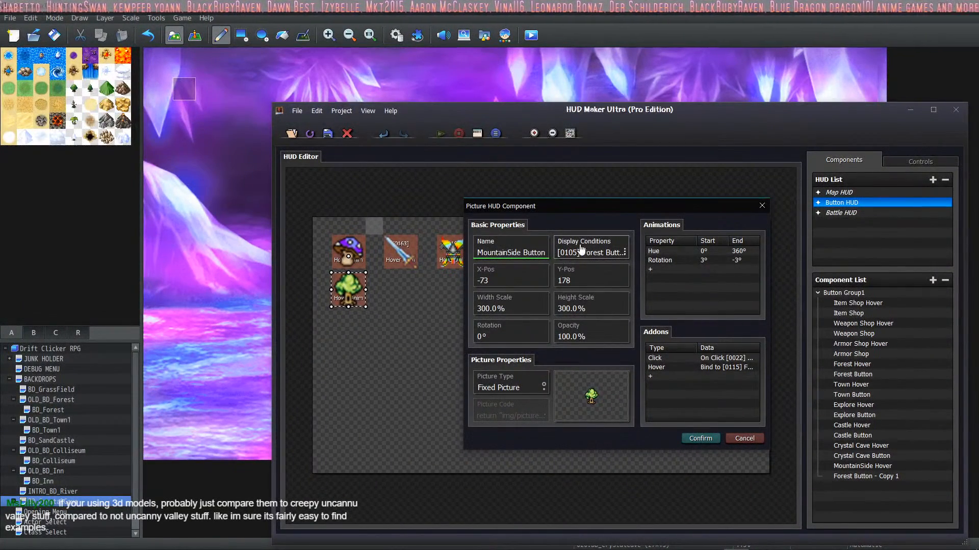
Step: Set MountainSide Button's display condition to switch 0124 MountainSide Button being ON
{"action": "left_click", "coordinate": [622, 255]}
{"action": "double_click", "coordinate": [616, 271]}
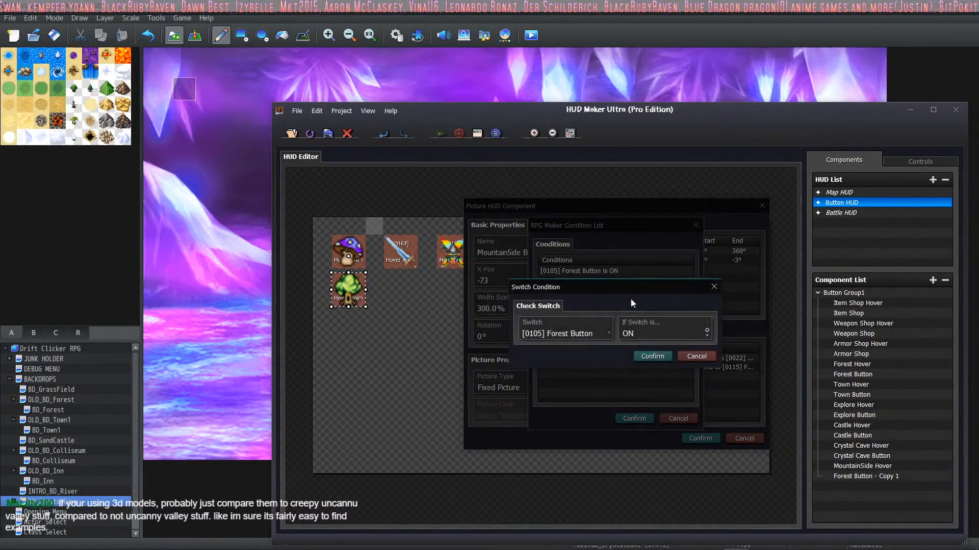
{"action": "left_click", "coordinate": [603, 334]}
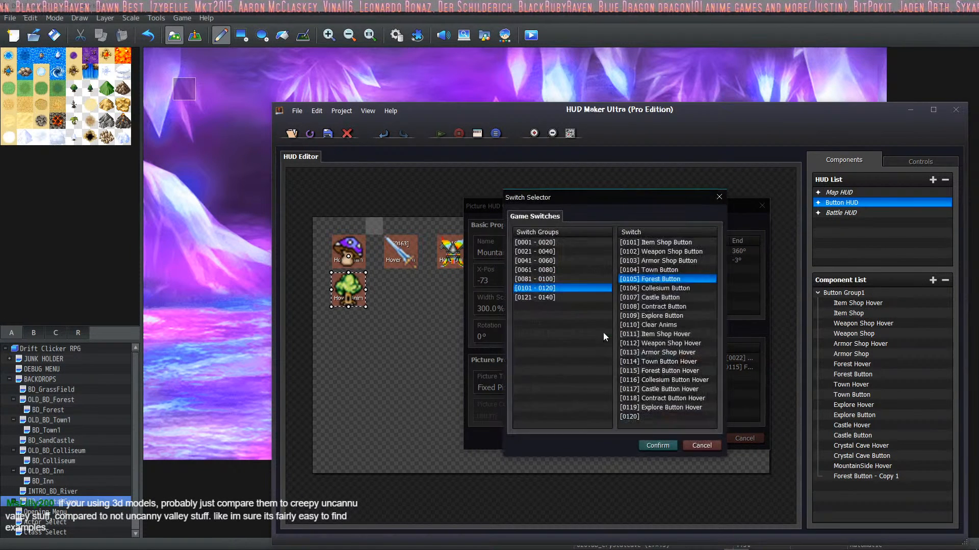
{"action": "left_click", "coordinate": [562, 300]}
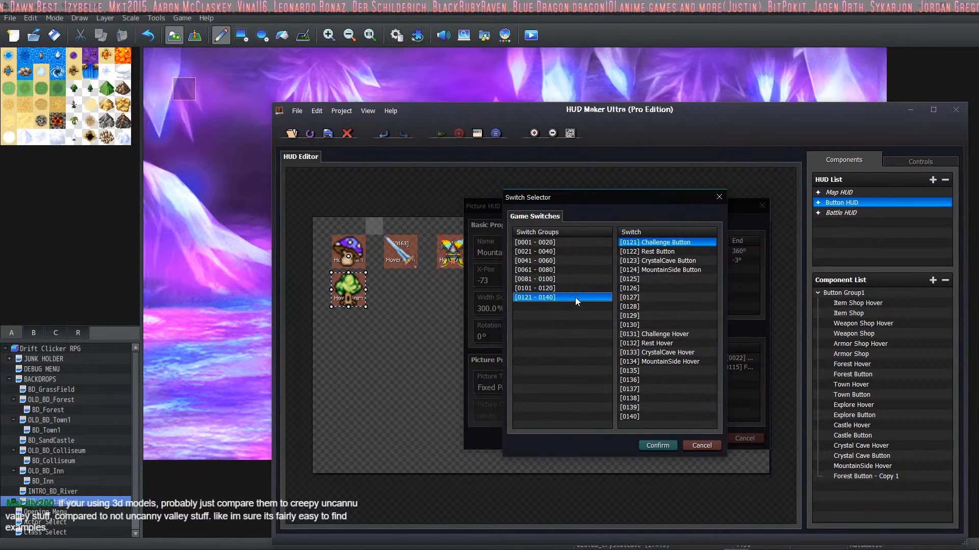
{"action": "left_click", "coordinate": [664, 269]}
{"action": "left_click", "coordinate": [654, 443]}
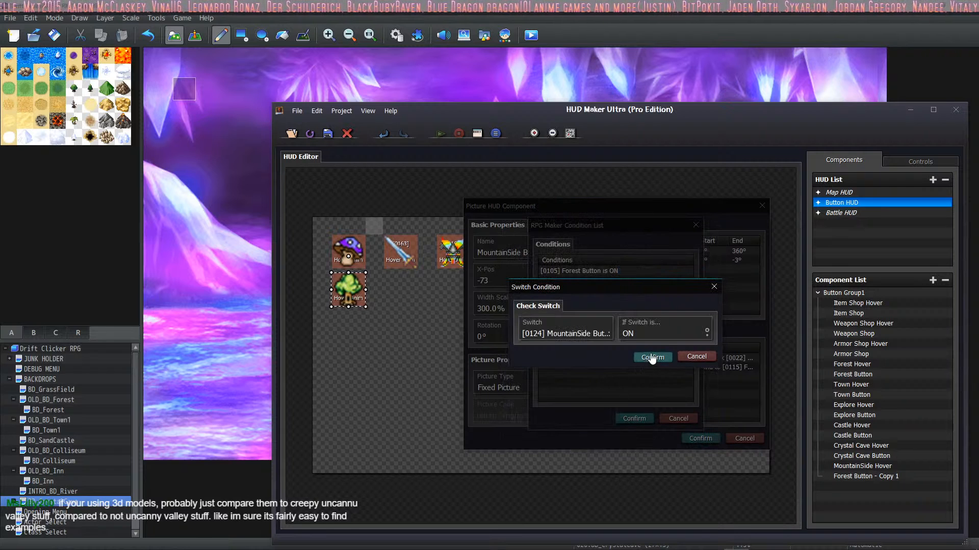
{"action": "left_click", "coordinate": [652, 357]}
{"action": "left_click", "coordinate": [632, 417]}
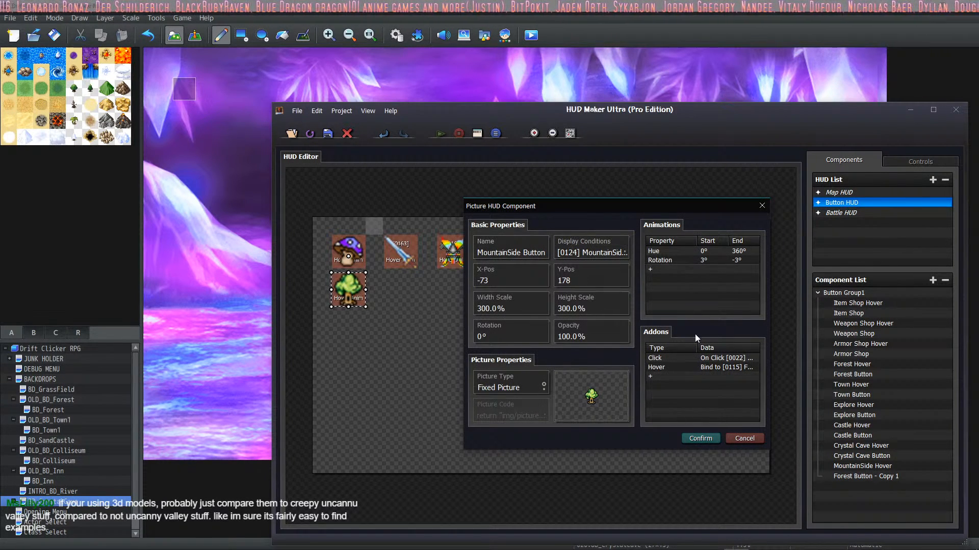
Step: Set MountainSide Button's click addon to run the empty common event 0034
{"action": "double_click", "coordinate": [704, 359]}
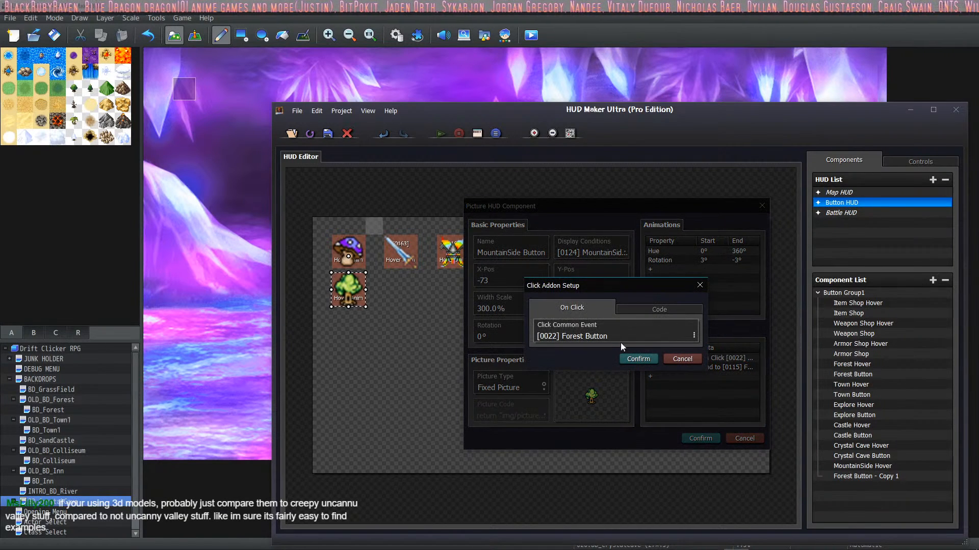
{"action": "left_click", "coordinate": [692, 335]}
{"action": "scroll", "coordinate": [613, 370], "scroll_direction": "down", "scroll_amount": 2}
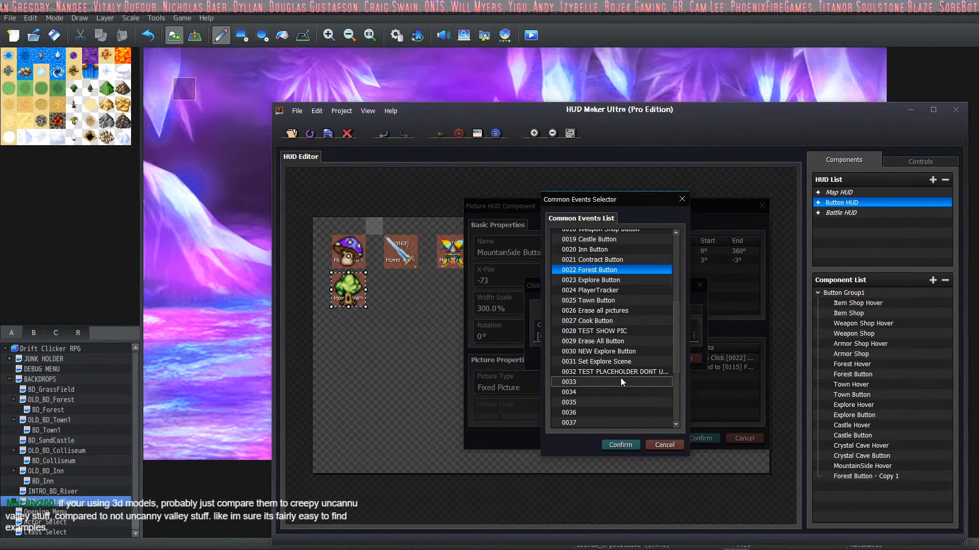
{"action": "left_click", "coordinate": [613, 392]}
{"action": "left_click", "coordinate": [624, 445]}
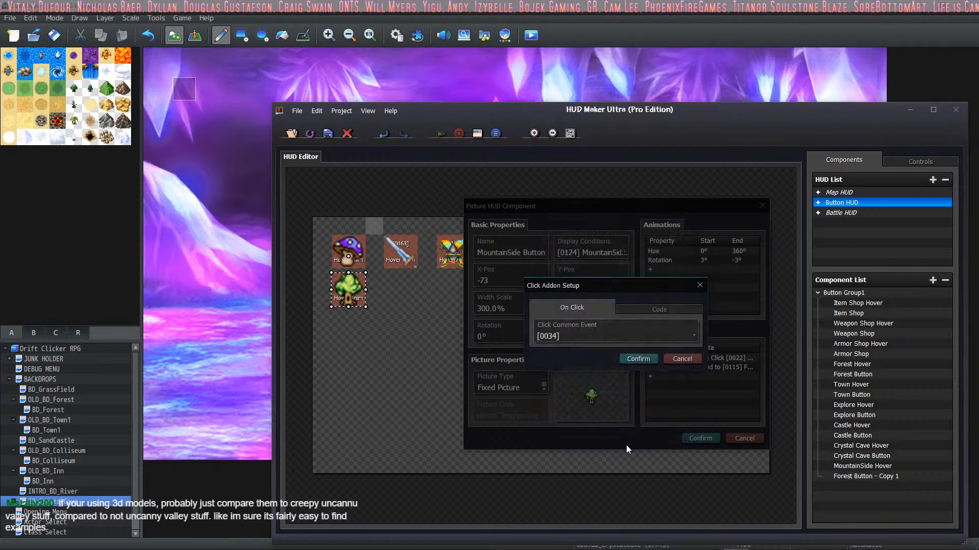
{"action": "left_click", "coordinate": [637, 359]}
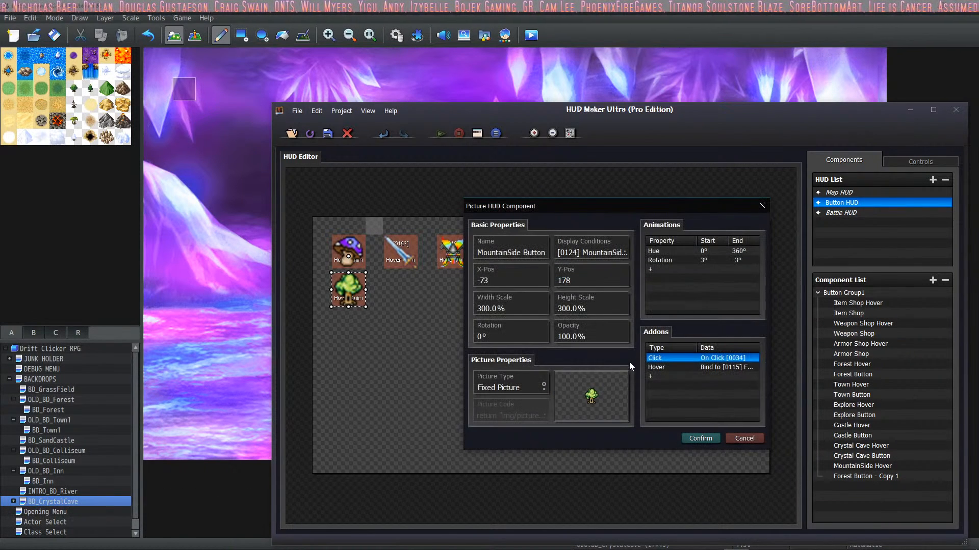
Step: Bind MountainSide Button's hover addon to switch 0134 MountainSide Hover
{"action": "double_click", "coordinate": [729, 368]}
{"action": "left_click", "coordinate": [658, 336]}
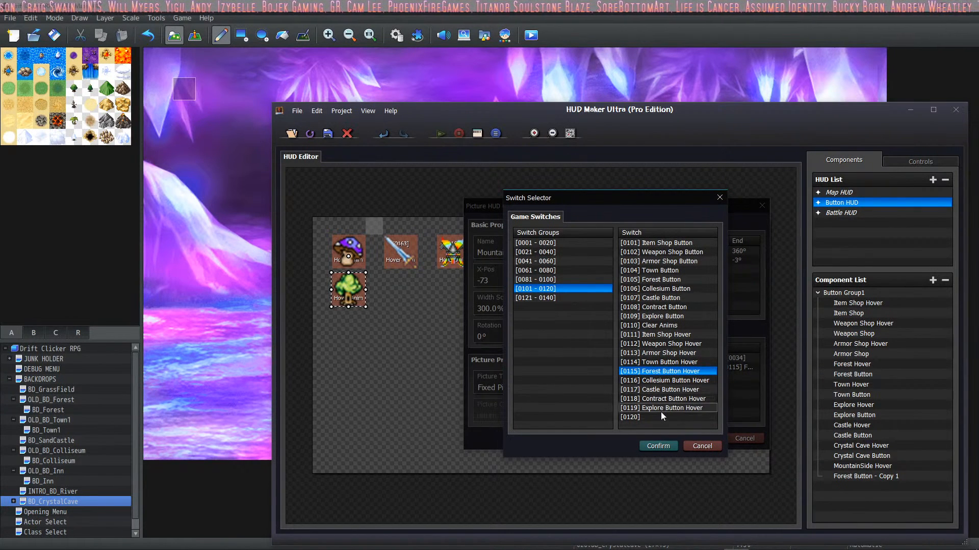
{"action": "left_click", "coordinate": [569, 298]}
{"action": "left_click", "coordinate": [676, 362]}
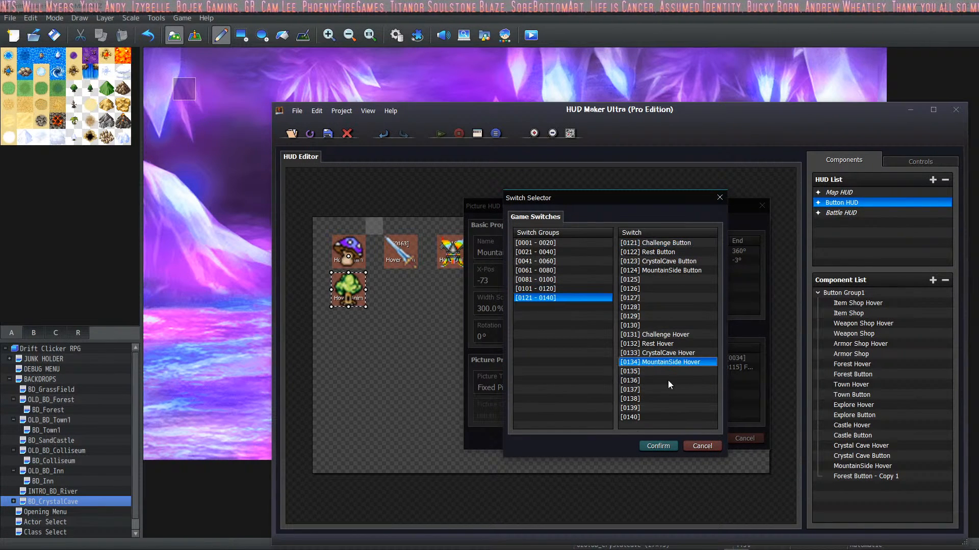
{"action": "left_click", "coordinate": [657, 448]}
{"action": "left_click", "coordinate": [638, 357]}
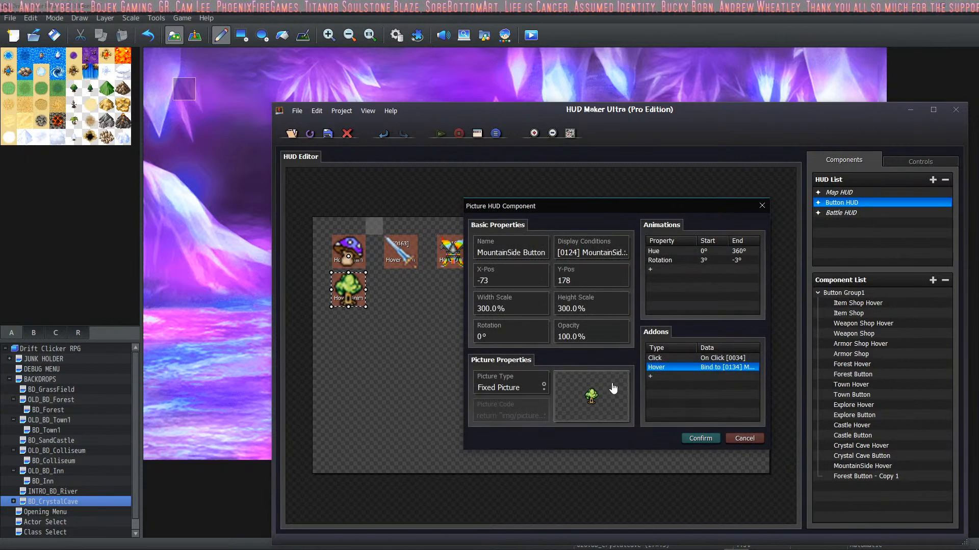
Step: Preview the Buttons_ images, CandicisTree and CompassFrame as candidate pictures for MountainSide Button
{"action": "left_click", "coordinate": [613, 387]}
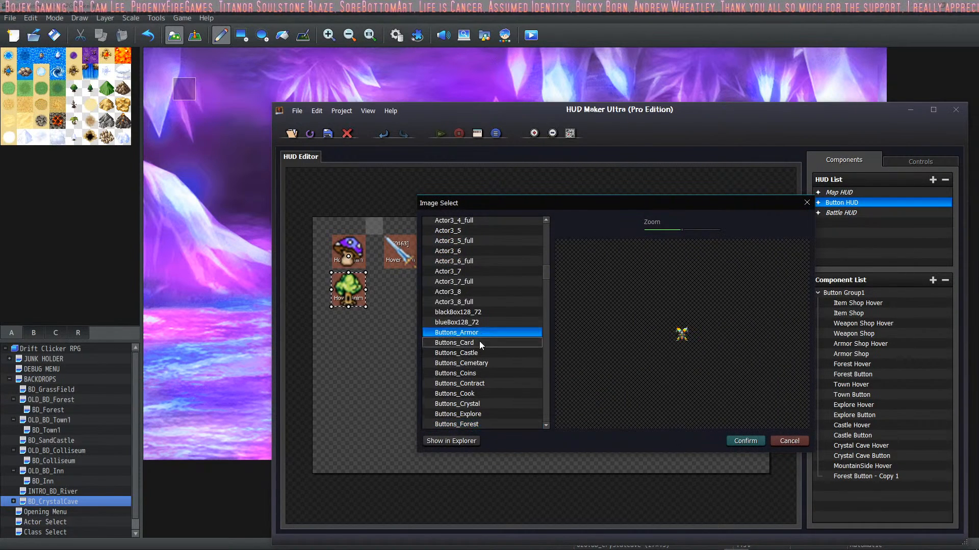
{"action": "left_click", "coordinate": [476, 363]}
{"action": "left_click", "coordinate": [477, 377]}
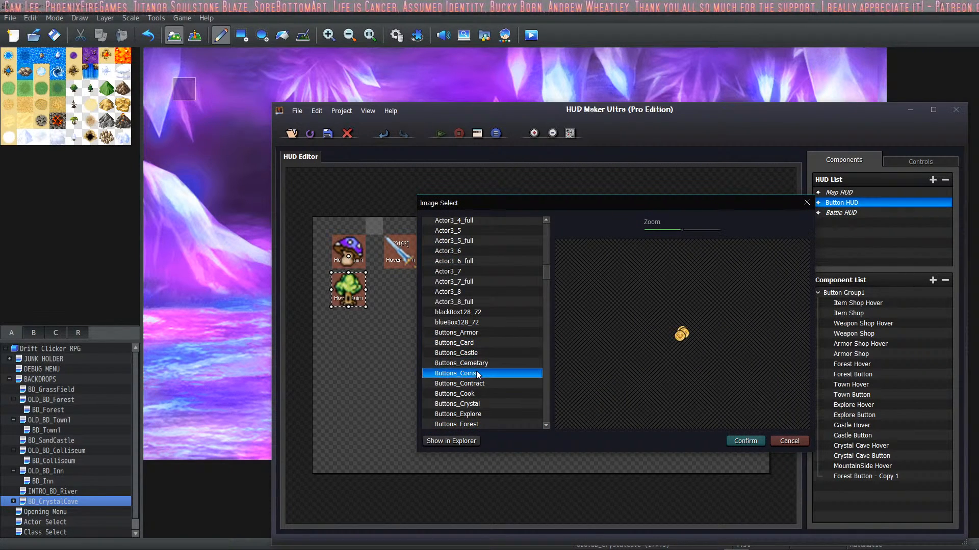
{"action": "left_click", "coordinate": [474, 385]}
{"action": "left_click", "coordinate": [478, 394]}
{"action": "left_click", "coordinate": [484, 403]}
{"action": "left_click", "coordinate": [480, 414]}
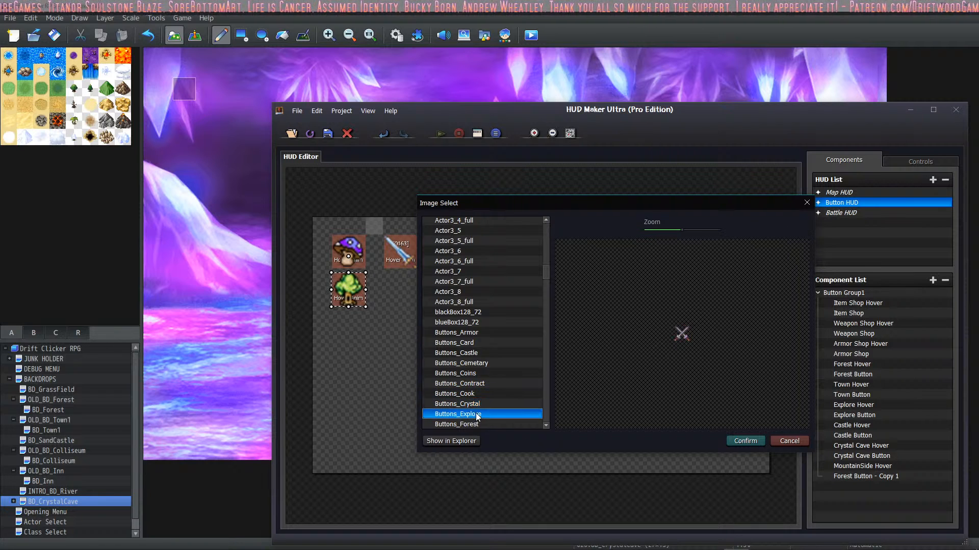
{"action": "scroll", "coordinate": [487, 382], "scroll_direction": "down", "scroll_amount": 4}
{"action": "left_click", "coordinate": [486, 303]}
{"action": "left_click", "coordinate": [478, 313]}
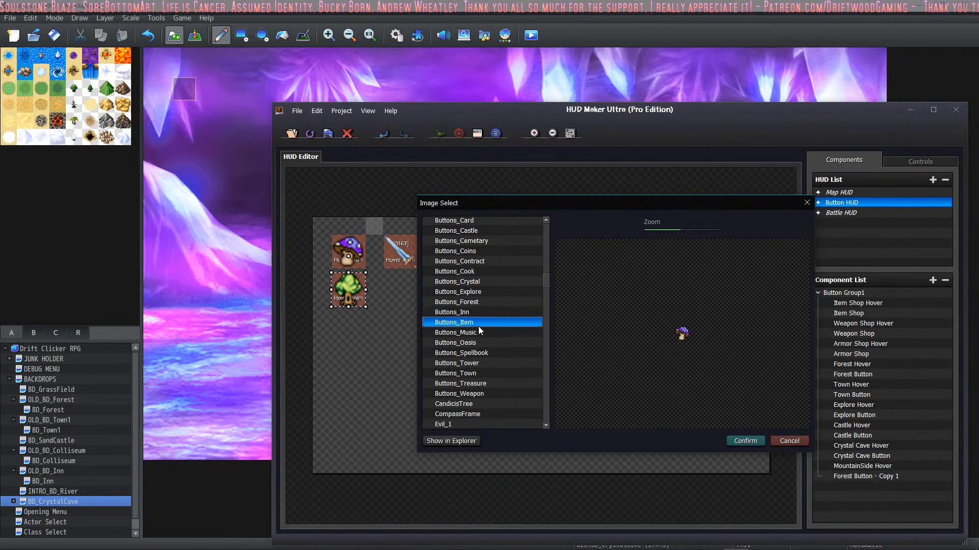
{"action": "left_click", "coordinate": [478, 323]}
{"action": "left_click", "coordinate": [478, 333]}
{"action": "left_click", "coordinate": [475, 343]}
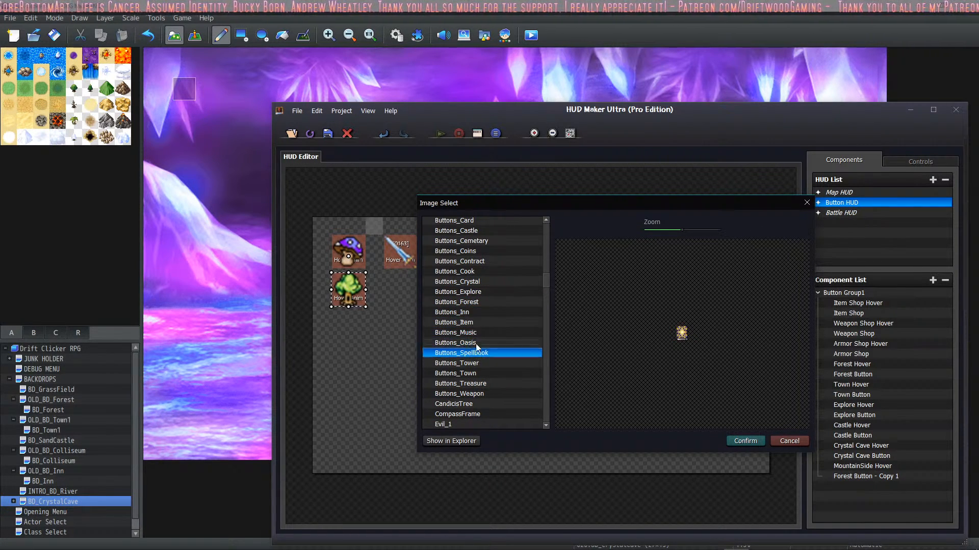
{"action": "left_click", "coordinate": [475, 354]}
{"action": "left_click", "coordinate": [480, 373]}
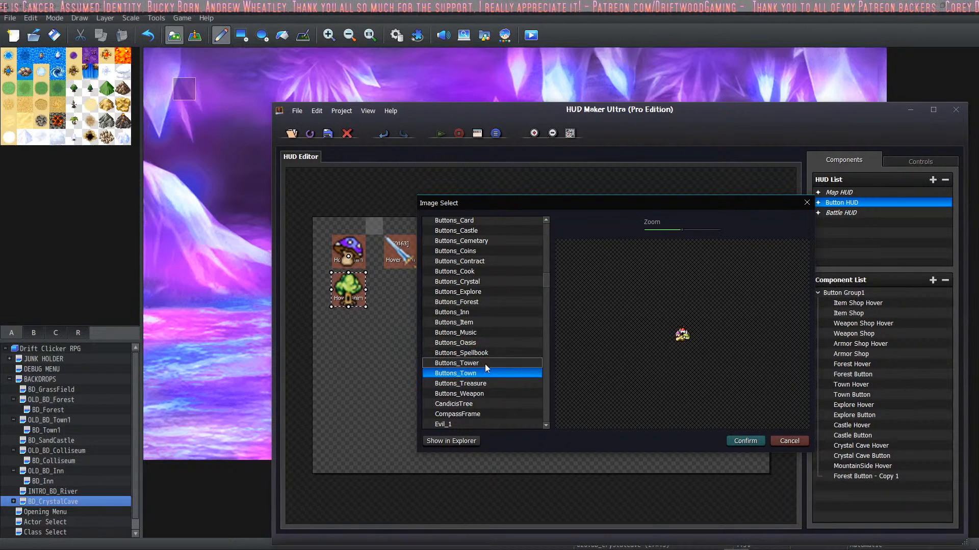
{"action": "left_click", "coordinate": [484, 384]}
{"action": "left_click", "coordinate": [488, 392]}
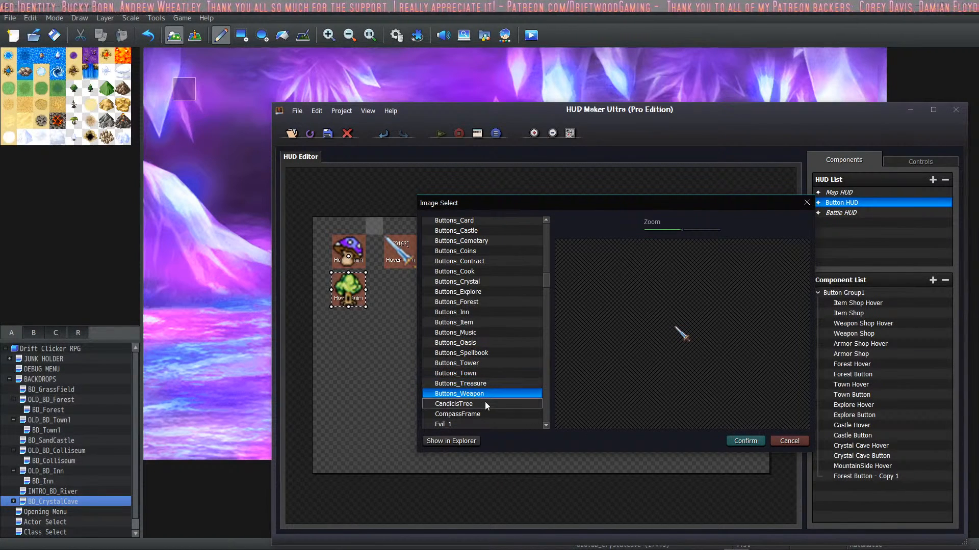
{"action": "left_click", "coordinate": [480, 404]}
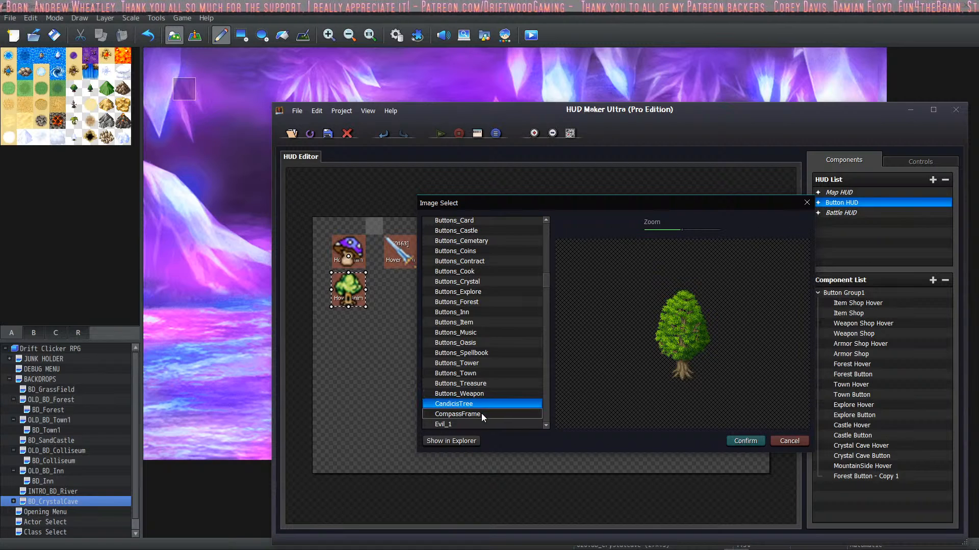
{"action": "left_click", "coordinate": [481, 414]}
{"action": "left_click", "coordinate": [479, 322]}
{"action": "left_click", "coordinate": [481, 291]}
Step: Look through the actor portraits back to the start of the image list for a MountainSide Button picture
{"action": "scroll", "coordinate": [482, 290], "scroll_direction": "up", "scroll_amount": 4}
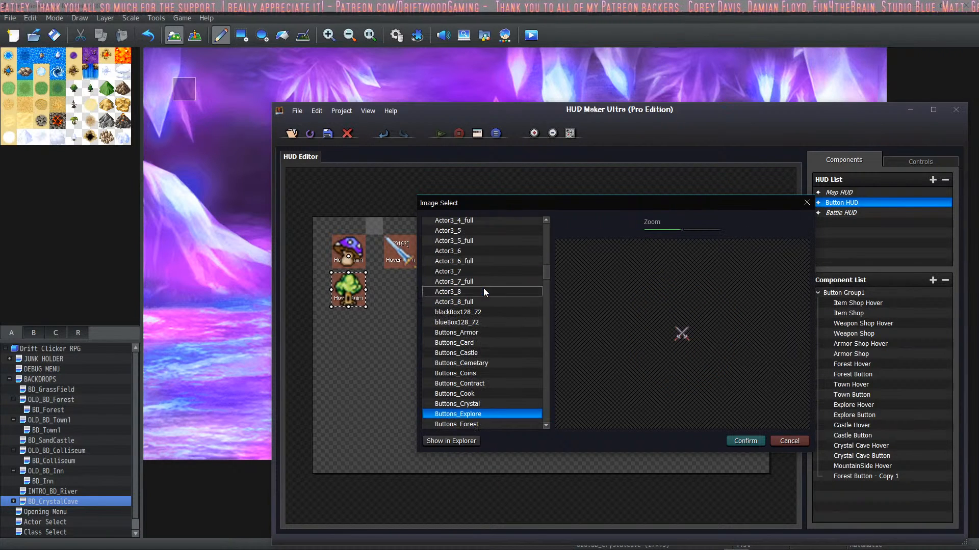
{"action": "left_click", "coordinate": [483, 291]}
{"action": "left_click", "coordinate": [489, 262]}
{"action": "scroll", "coordinate": [484, 264], "scroll_direction": "up", "scroll_amount": 8}
{"action": "left_click", "coordinate": [484, 264]}
{"action": "scroll", "coordinate": [485, 265], "scroll_direction": "up", "scroll_amount": 11}
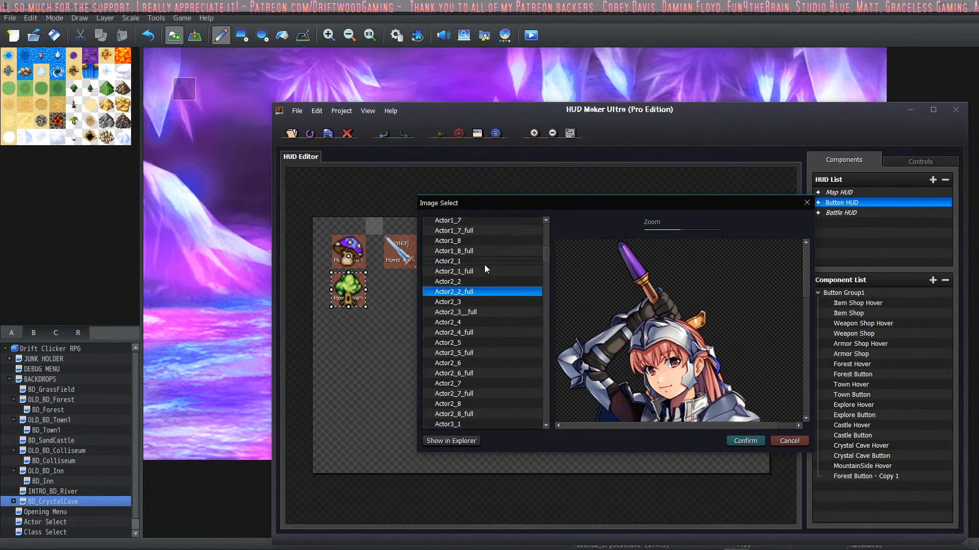
{"action": "left_click", "coordinate": [489, 240]}
{"action": "left_click", "coordinate": [493, 232]}
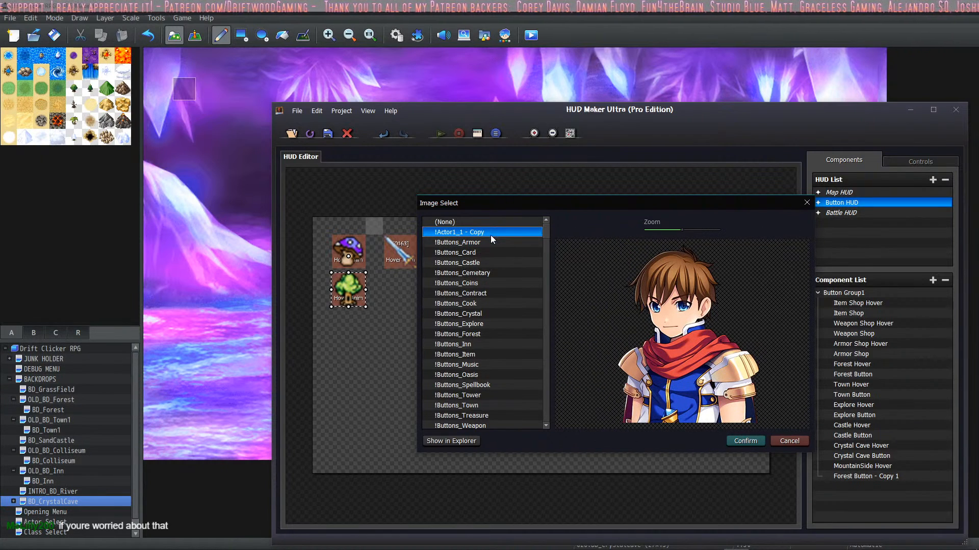
Step: Review the image list again from !Buttons_Cemetary through the button icons to the Evil portraits for a suitable picture
{"action": "left_click", "coordinate": [476, 277]}
{"action": "scroll", "coordinate": [478, 277], "scroll_direction": "down", "scroll_amount": 15}
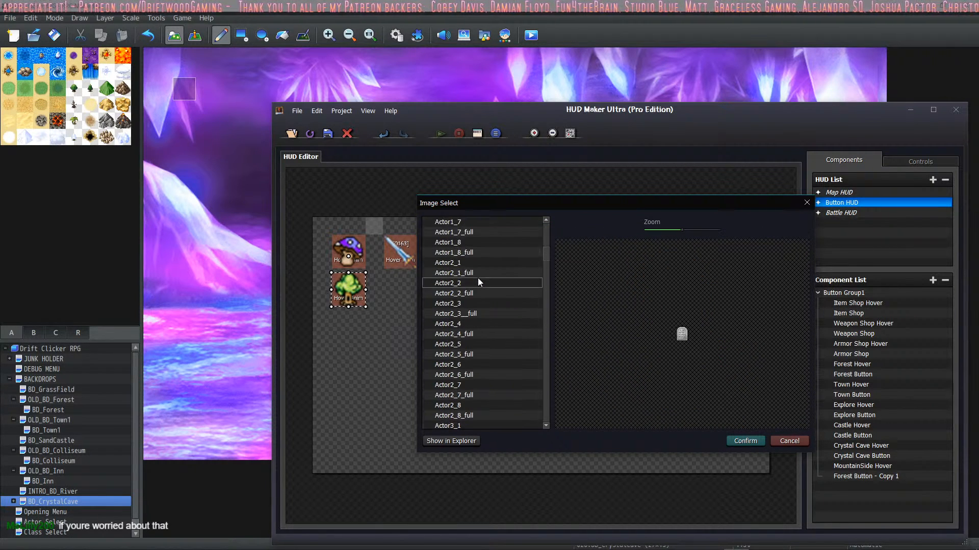
{"action": "left_click", "coordinate": [478, 276]}
{"action": "scroll", "coordinate": [478, 276], "scroll_direction": "down", "scroll_amount": 5}
{"action": "left_click", "coordinate": [478, 277]}
{"action": "left_click", "coordinate": [474, 303]}
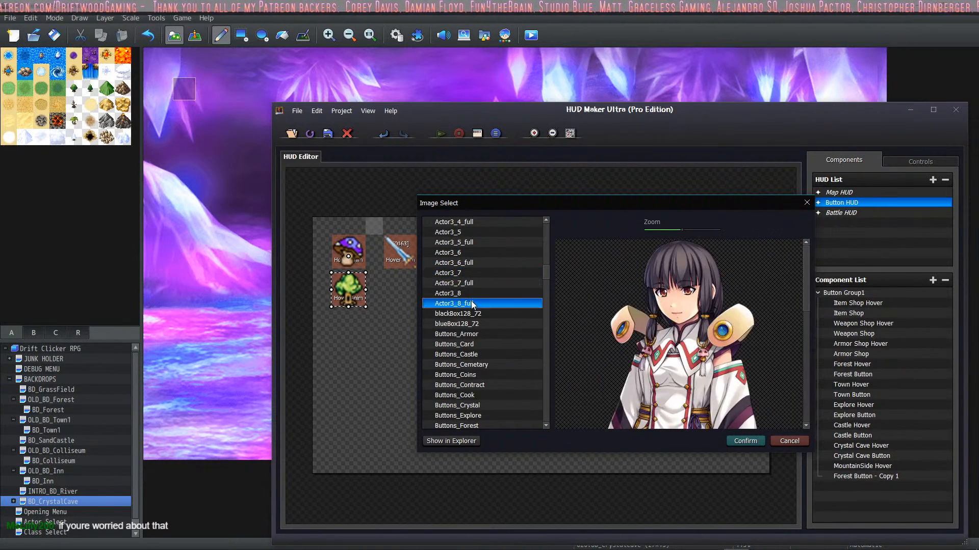
{"action": "left_click", "coordinate": [473, 296]}
{"action": "left_click", "coordinate": [475, 314]}
{"action": "left_click", "coordinate": [489, 334]}
{"action": "left_click", "coordinate": [480, 323]}
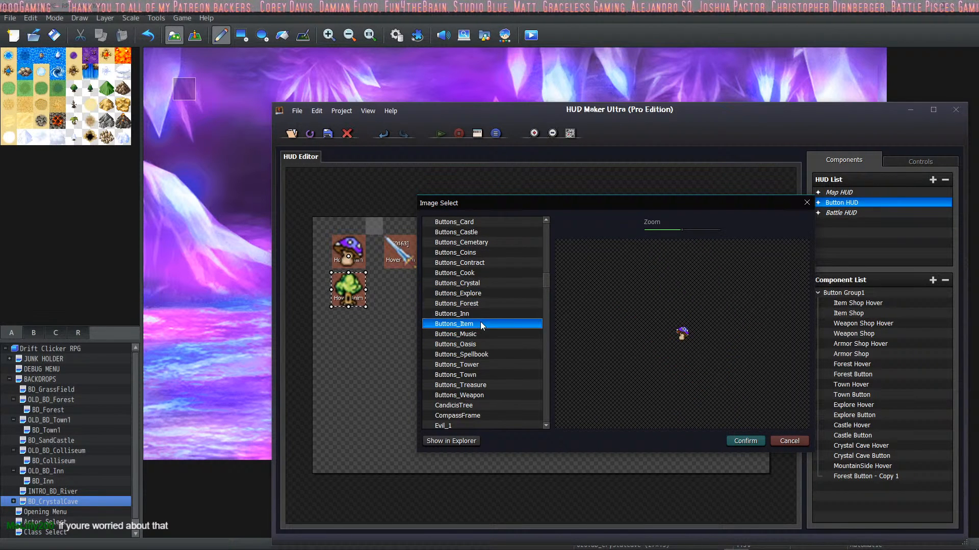
{"action": "left_click", "coordinate": [488, 344]}
{"action": "left_click", "coordinate": [488, 365]}
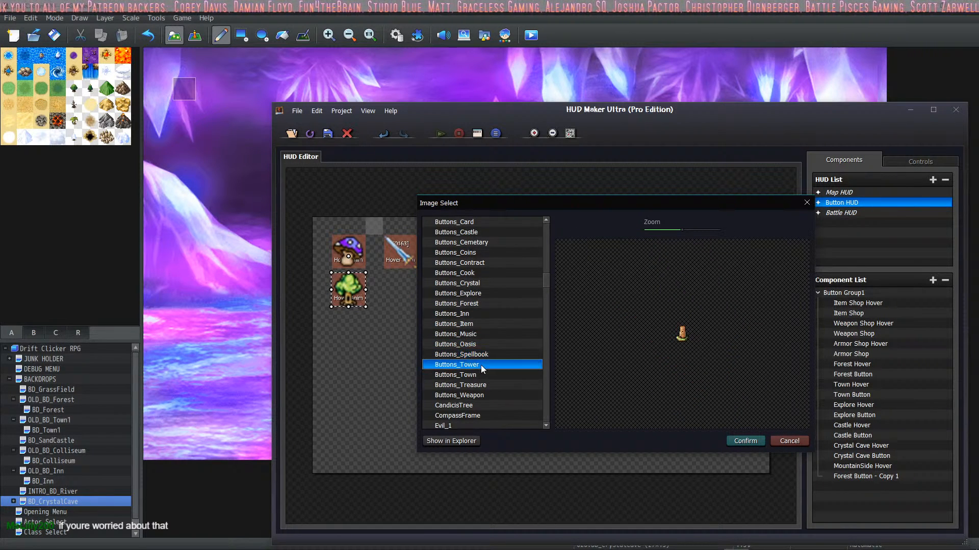
{"action": "left_click", "coordinate": [480, 376]}
{"action": "left_click", "coordinate": [481, 386]}
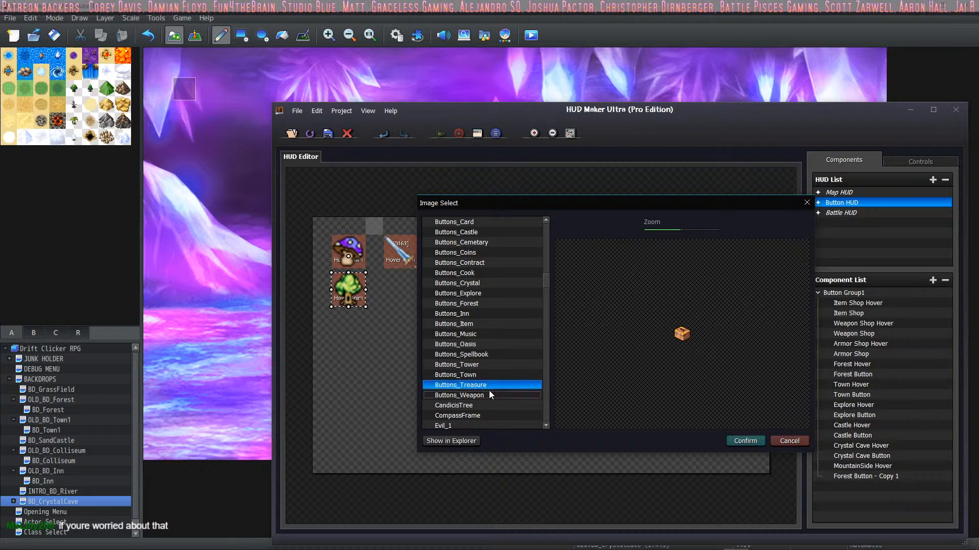
{"action": "left_click", "coordinate": [492, 395]}
{"action": "left_click", "coordinate": [490, 401]}
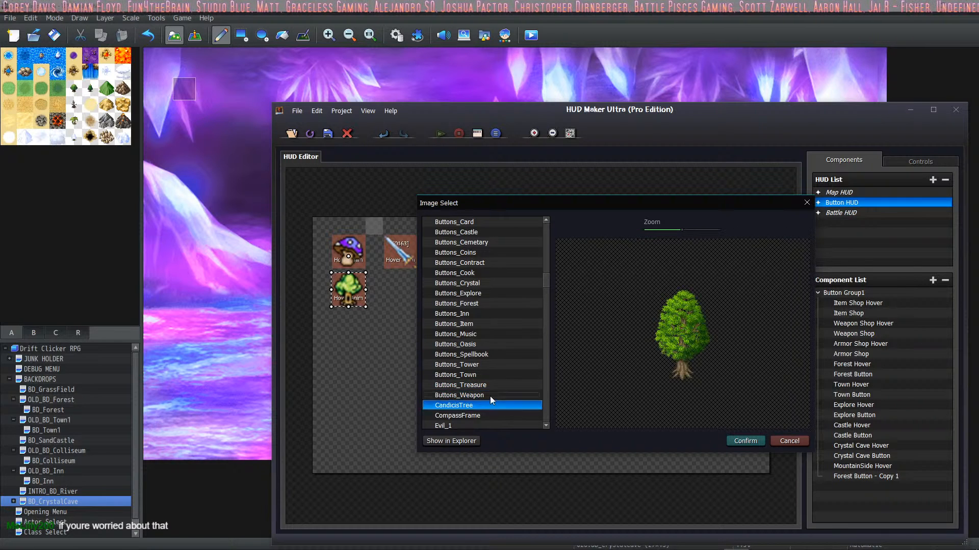
{"action": "scroll", "coordinate": [482, 346], "scroll_direction": "down", "scroll_amount": 5}
{"action": "left_click", "coordinate": [479, 263]}
{"action": "left_click", "coordinate": [469, 292]}
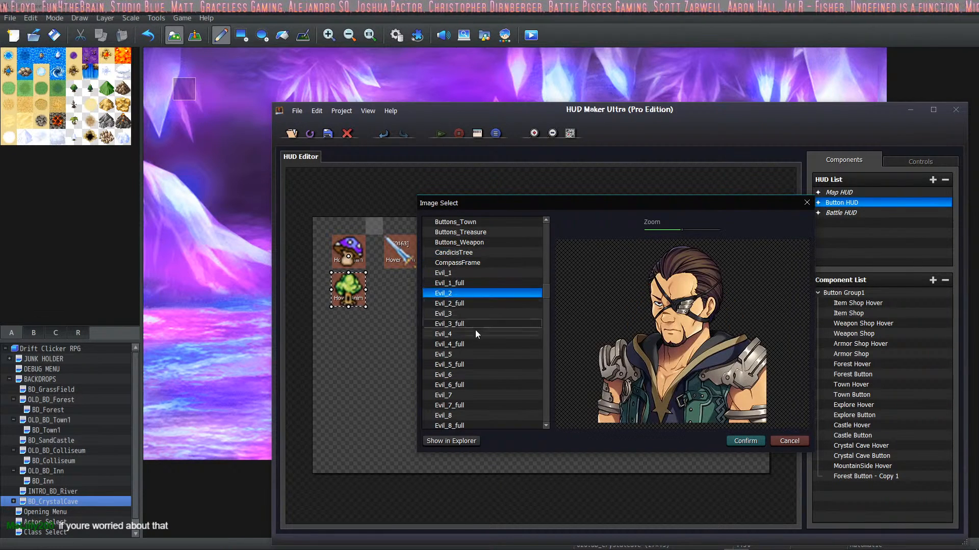
{"action": "left_click", "coordinate": [476, 333]}
{"action": "left_click", "coordinate": [481, 354]}
{"action": "left_click", "coordinate": [482, 383]}
Step: Set MountainSide Button's picture to Buttons_Card, and save the HUD and the game project
{"action": "left_click", "coordinate": [482, 243]}
{"action": "scroll", "coordinate": [482, 254], "scroll_direction": "up", "scroll_amount": 6}
{"action": "left_click", "coordinate": [479, 263]}
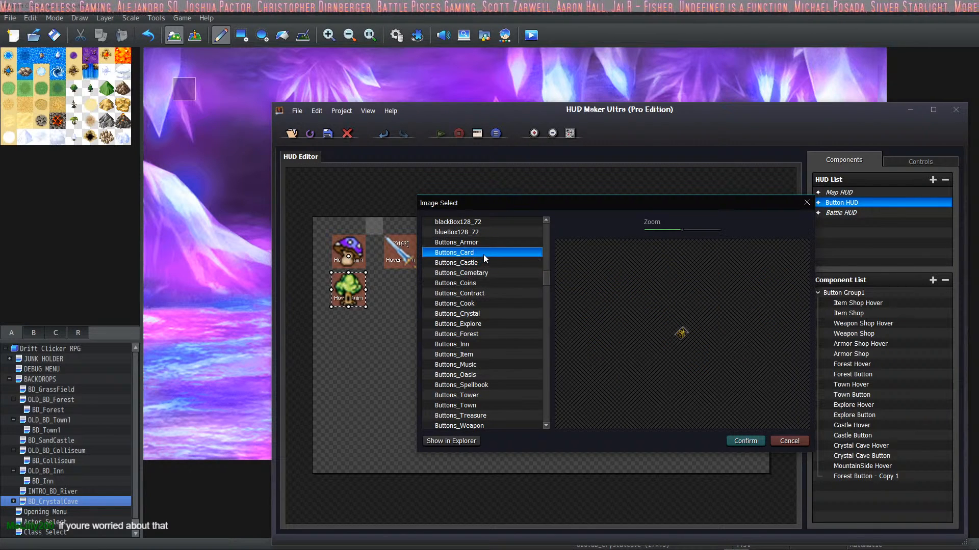
{"action": "left_click", "coordinate": [747, 442]}
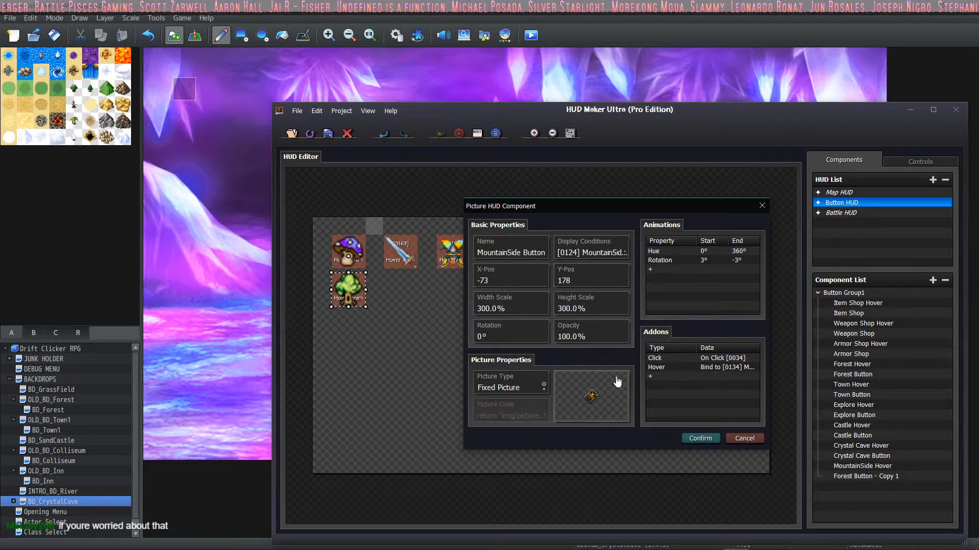
{"action": "left_click", "coordinate": [698, 439]}
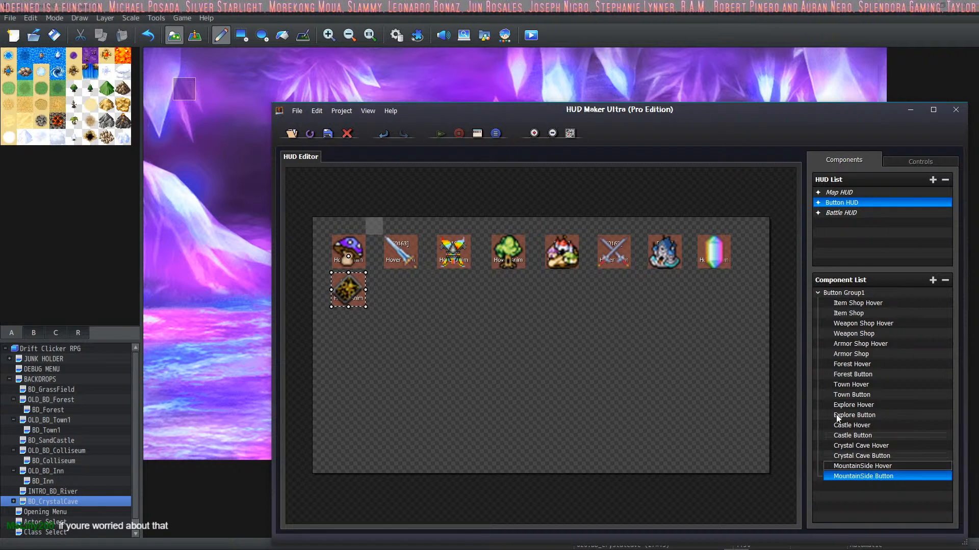
{"action": "left_click", "coordinate": [327, 135]}
{"action": "left_click", "coordinate": [54, 35]}
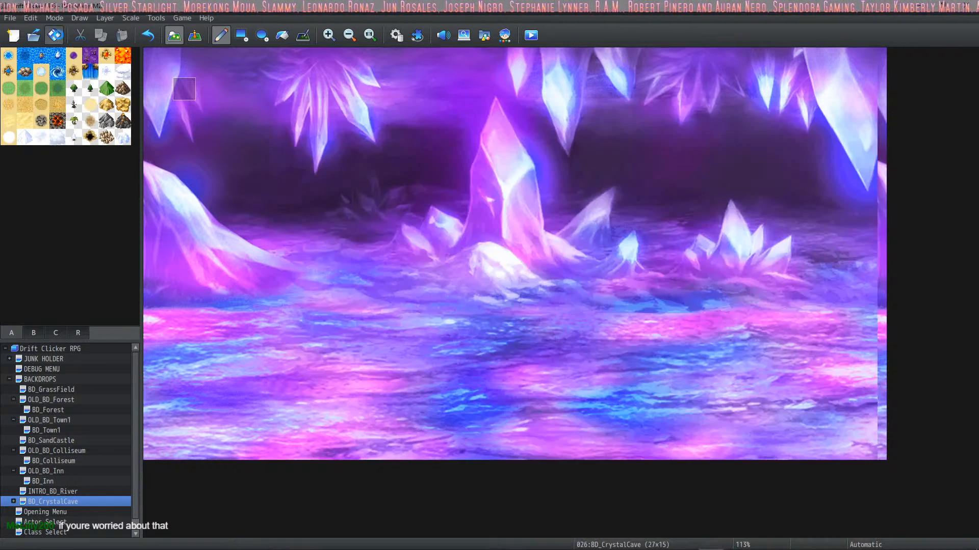
Step: Open the database's common events and review the transfer and switch commands of 0033 CrystalCave Button
{"action": "key", "text": "F9"}
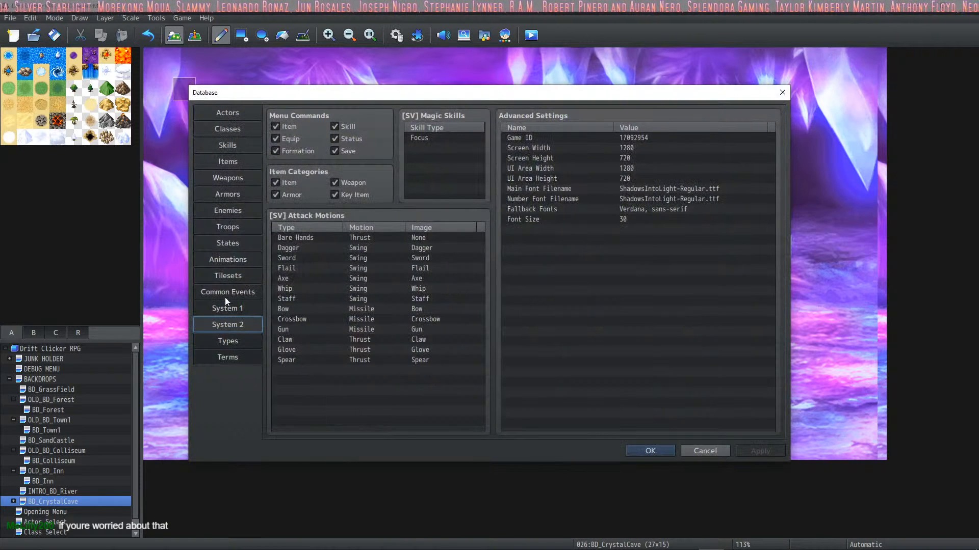
{"action": "left_click", "coordinate": [226, 294]}
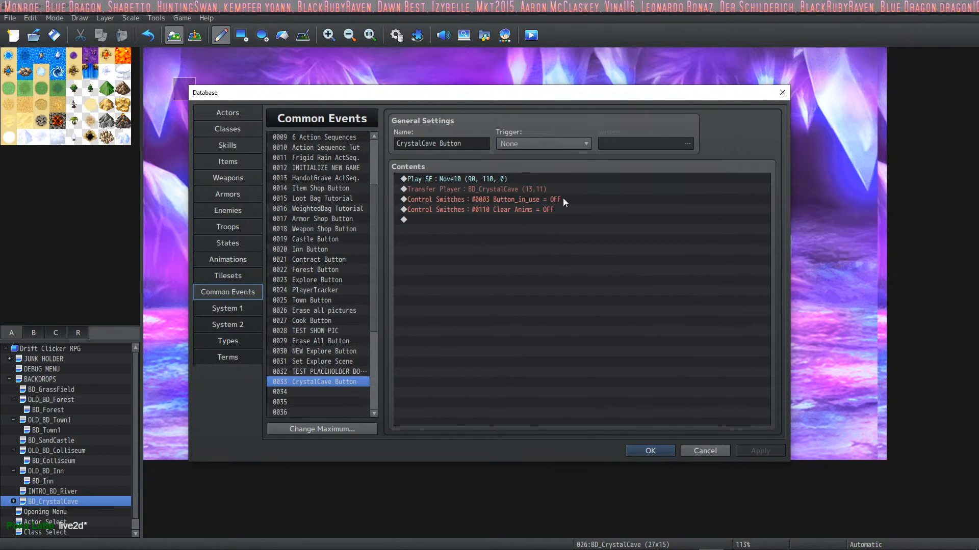
{"action": "left_click", "coordinate": [511, 189]}
{"action": "left_click", "coordinate": [510, 199]}
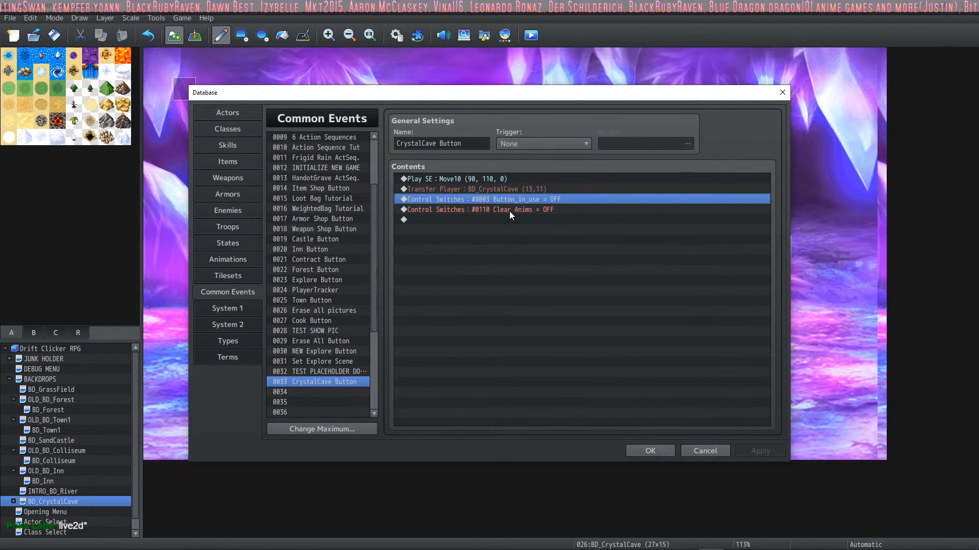
{"action": "left_click", "coordinate": [509, 211]}
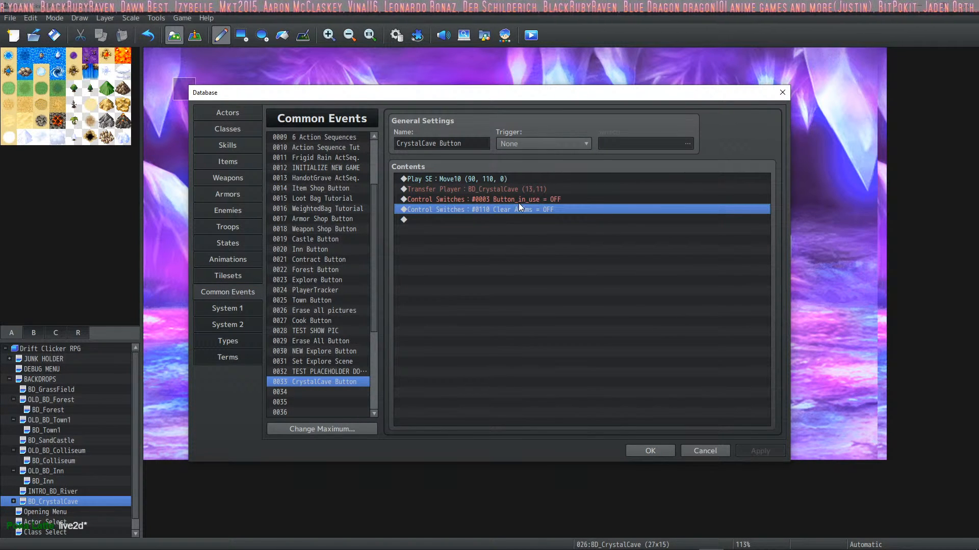
{"action": "left_click", "coordinate": [519, 190]}
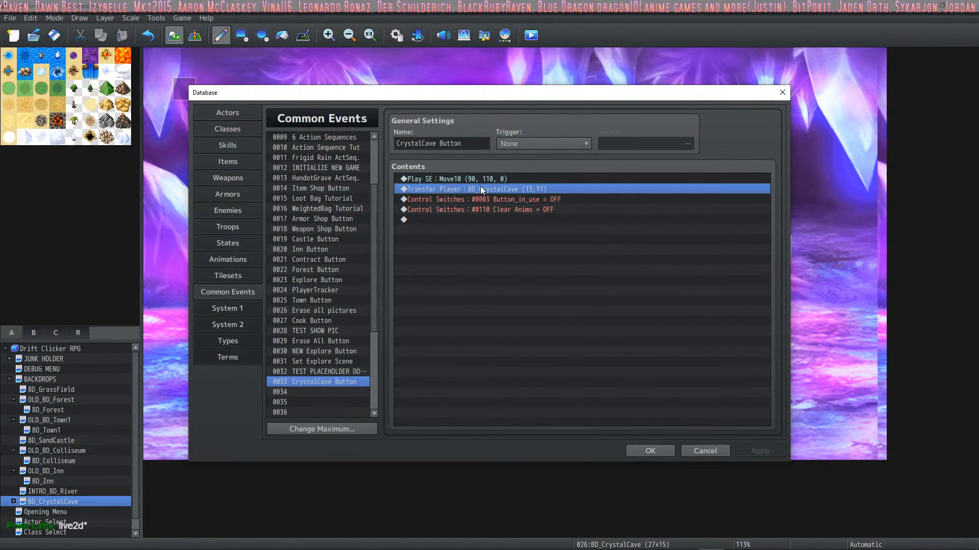
{"action": "left_click", "coordinate": [470, 200]}
{"action": "left_click", "coordinate": [474, 209]}
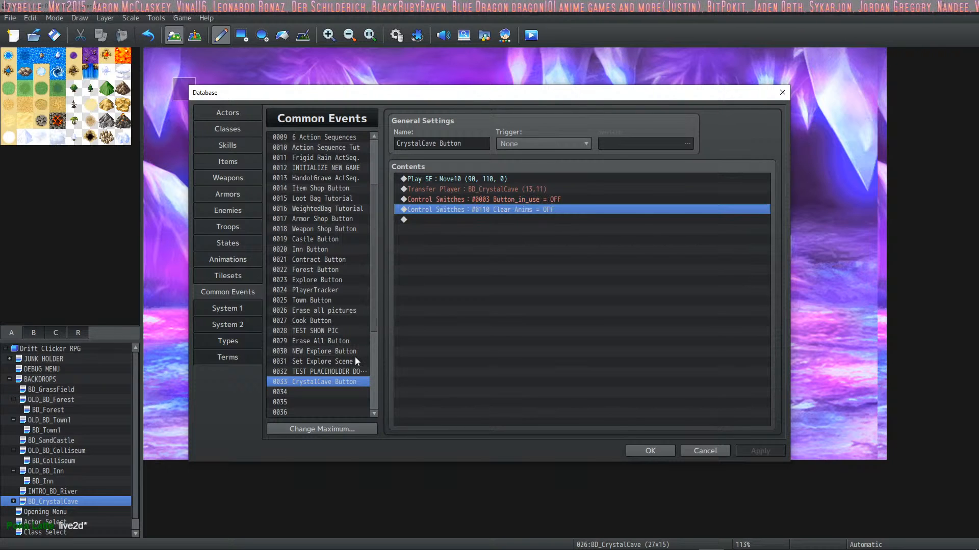
Step: Copy common event 0033 CrystalCave Button into slot 0034 and rename the copy "MountainSide Button"
{"action": "left_click", "coordinate": [328, 380]}
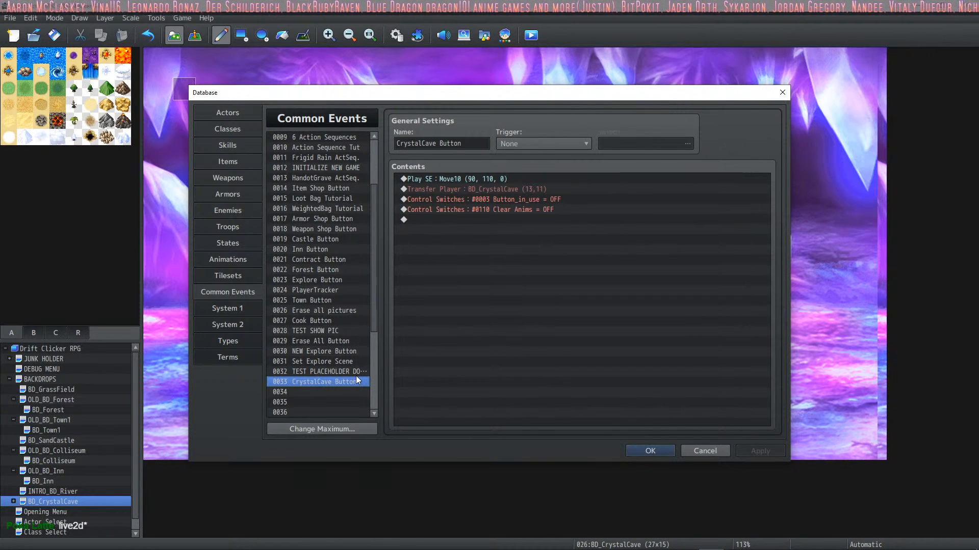
{"action": "left_click", "coordinate": [333, 389]}
{"action": "key", "text": "ctrl+v"}
{"action": "triple_click", "coordinate": [435, 145]}
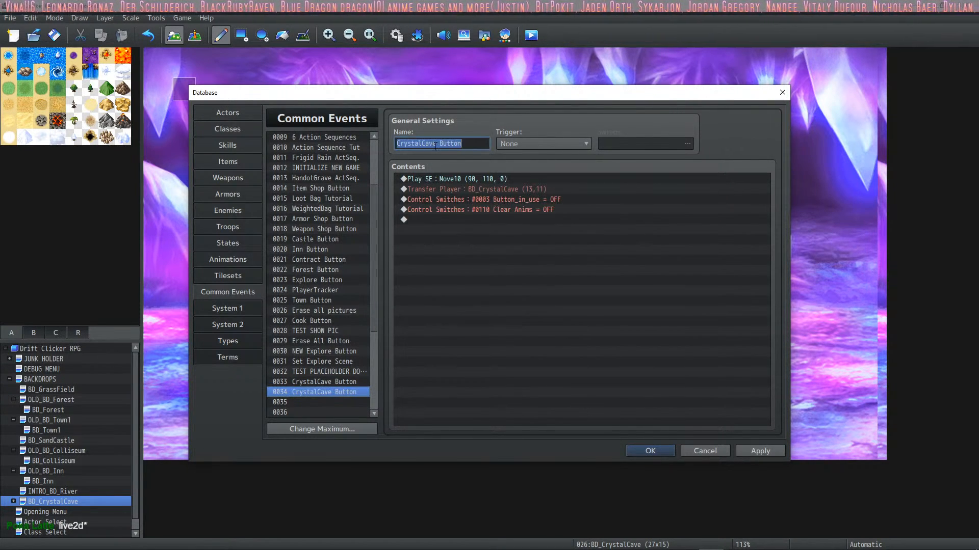
{"action": "left_click", "coordinate": [434, 146]}
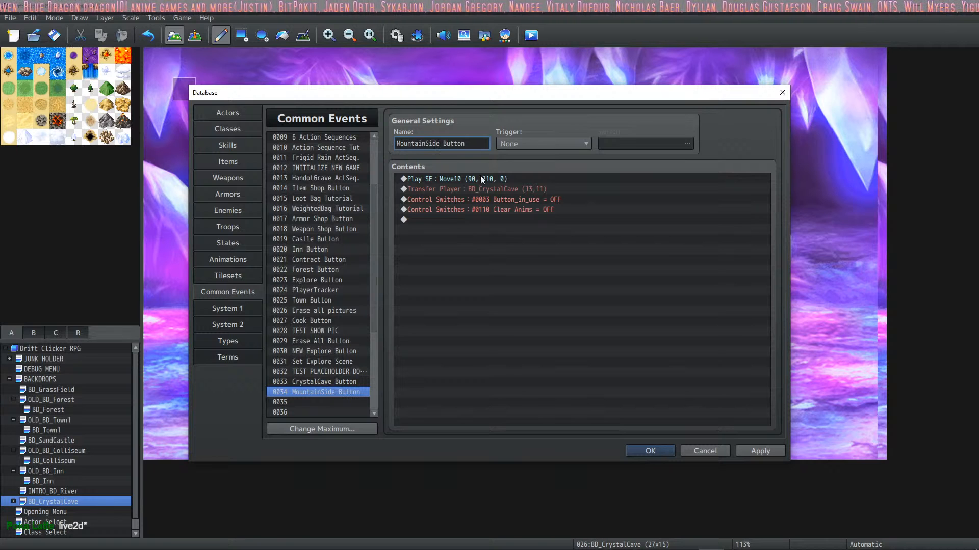
Step: Check MountainSide Button's Transfer Player destination, keeping BD_CrystalCave (13,11), and apply the database changes
{"action": "left_click", "coordinate": [507, 189]}
{"action": "right_click", "coordinate": [506, 188]}
{"action": "left_click", "coordinate": [520, 201]}
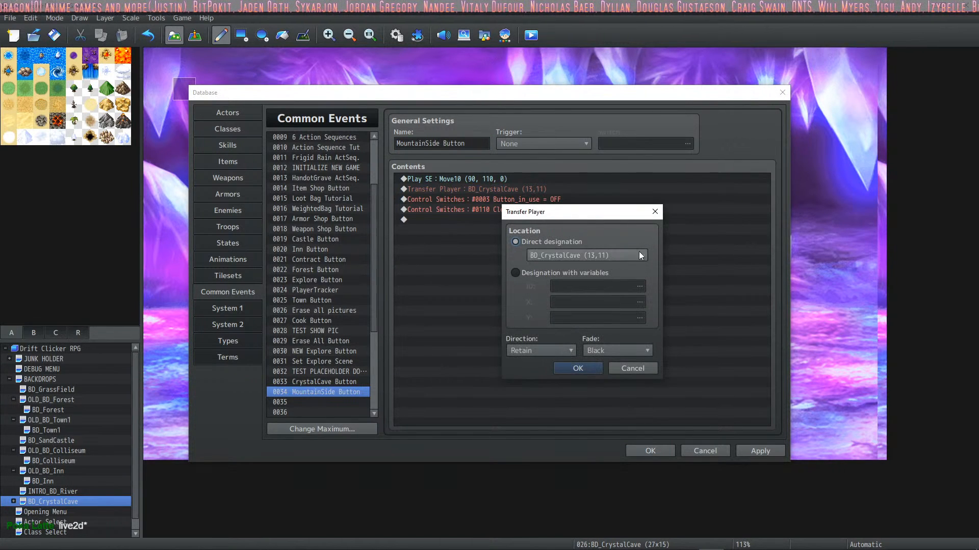
{"action": "left_click", "coordinate": [640, 255]}
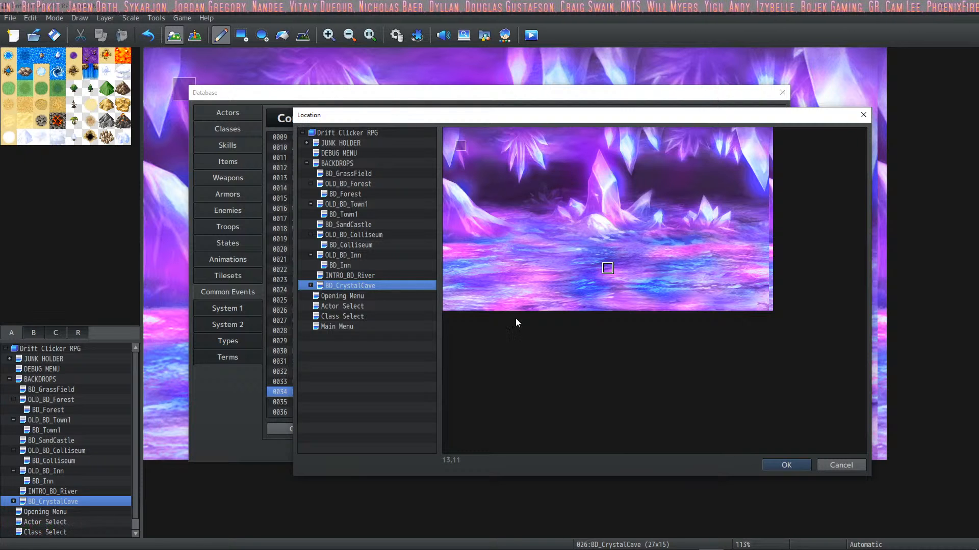
{"action": "left_click", "coordinate": [772, 466]}
{"action": "left_click", "coordinate": [579, 371]}
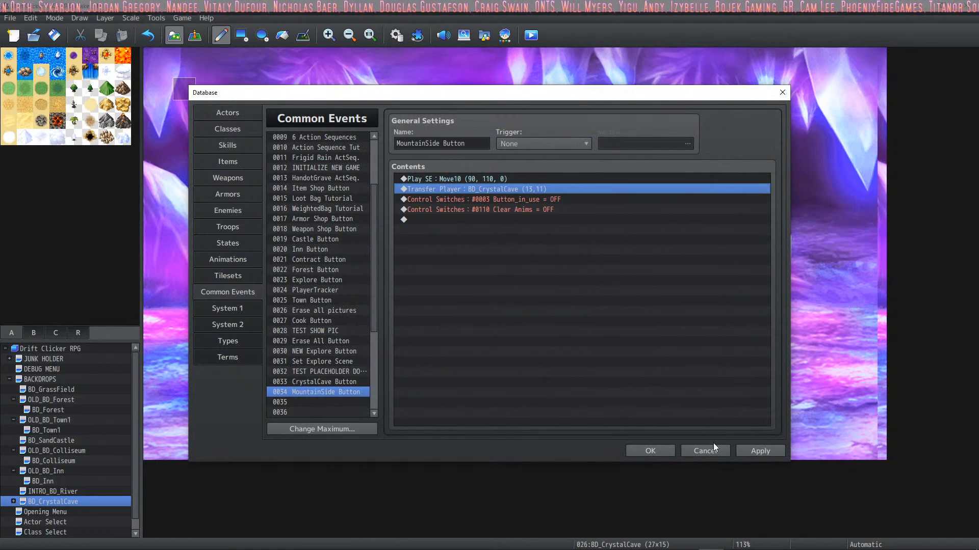
{"action": "left_click", "coordinate": [758, 450]}
{"action": "left_click", "coordinate": [651, 449]}
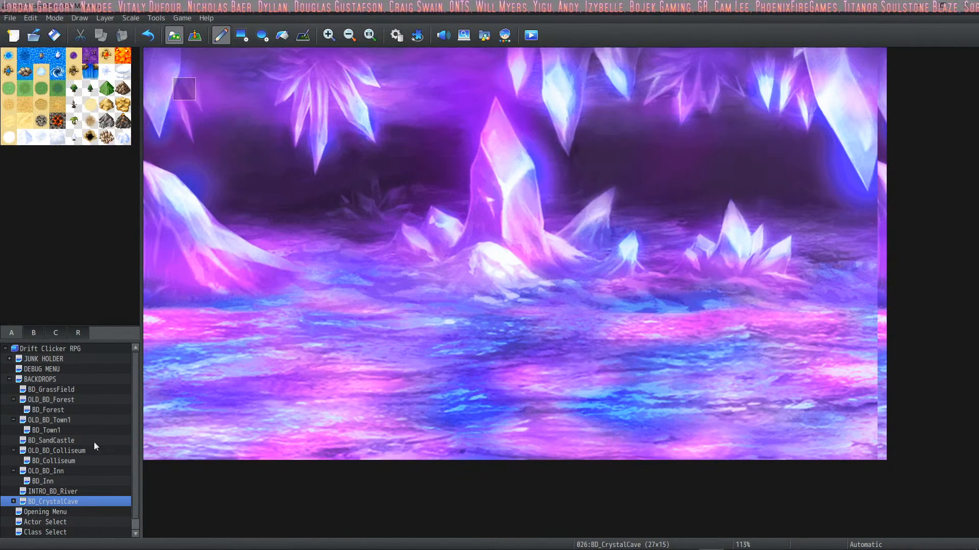
Step: Start creating a new map under BACKDROPS in the map tree
{"action": "scroll", "coordinate": [77, 439], "scroll_direction": "down", "scroll_amount": 1}
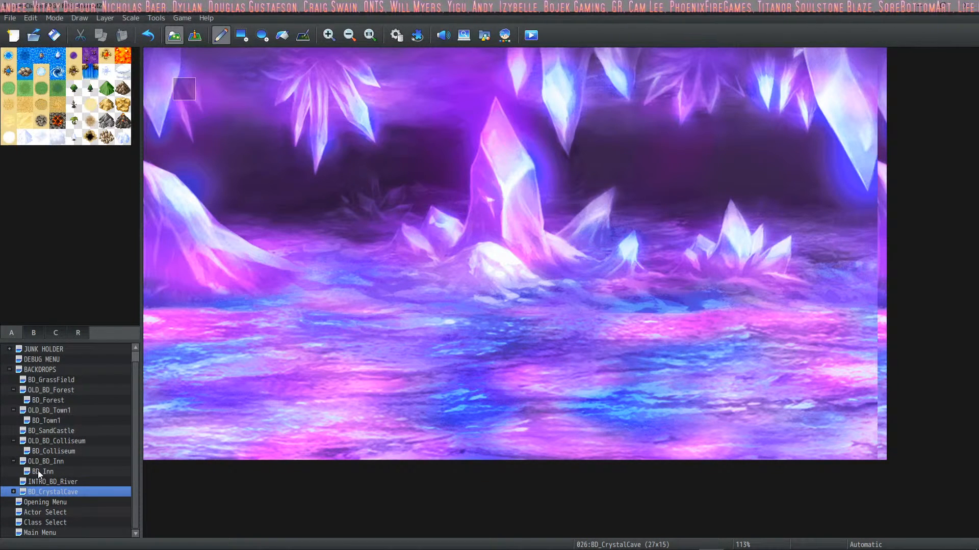
{"action": "scroll", "coordinate": [54, 424], "scroll_direction": "up", "scroll_amount": 1}
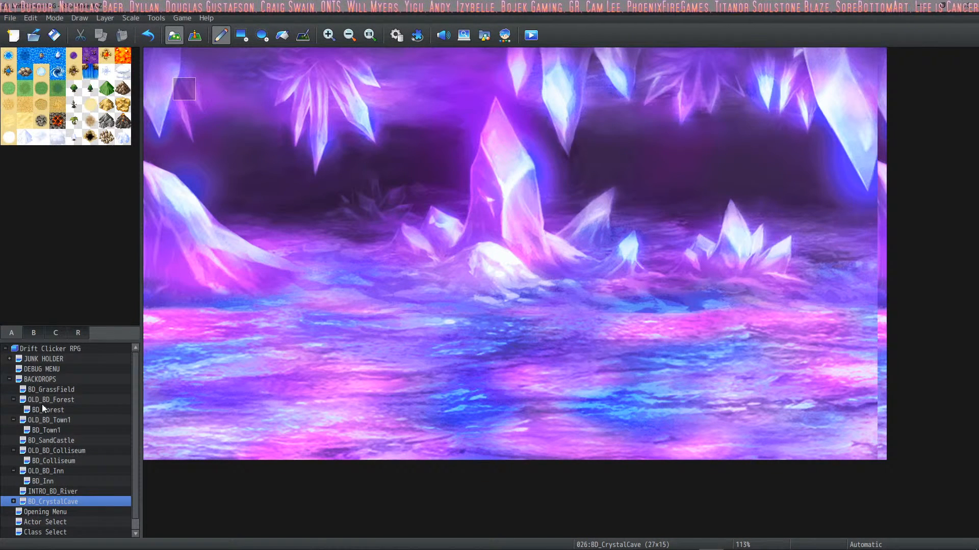
{"action": "right_click", "coordinate": [38, 379]}
{"action": "left_click", "coordinate": [76, 397]}
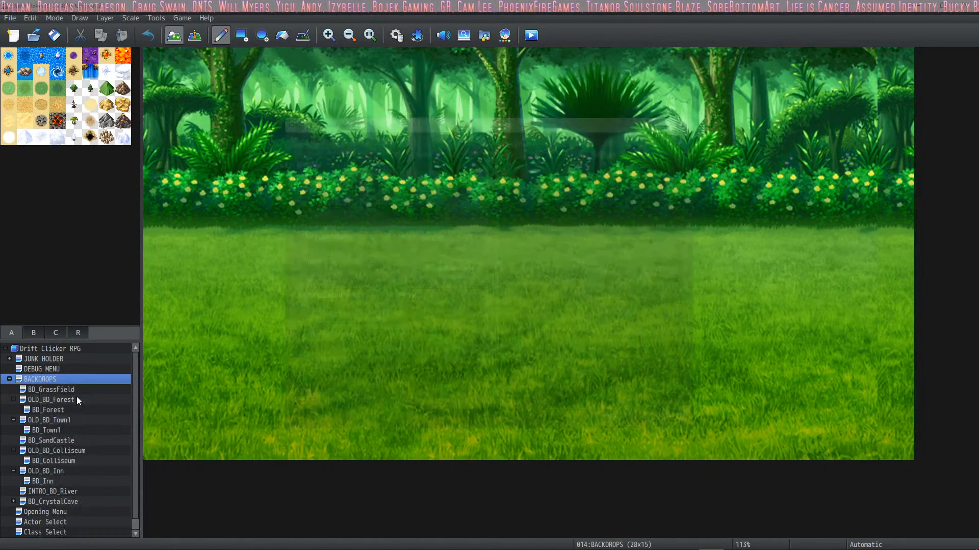
Step: Examine the available parallax background images for a mountain backdrop, and close the image selection without choosing one
{"action": "left_click", "coordinate": [375, 314]}
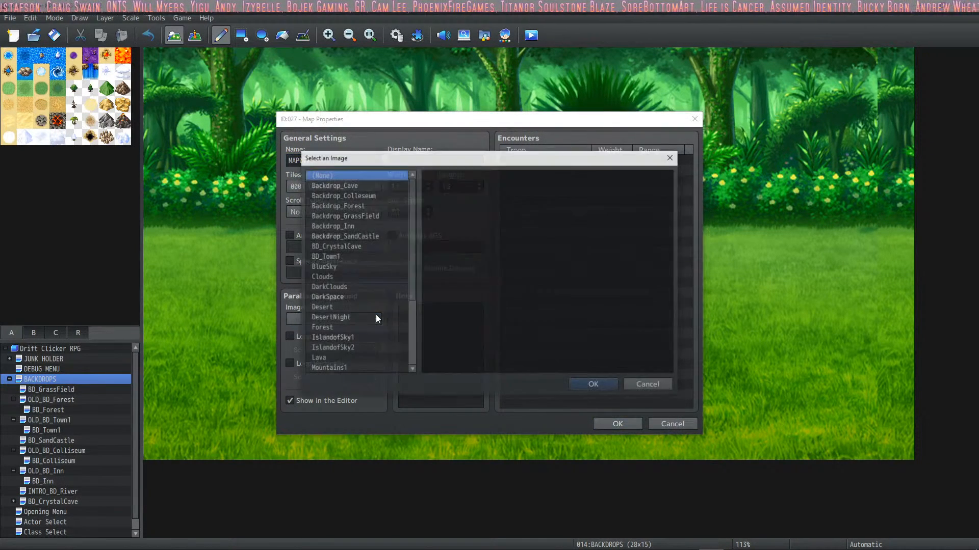
{"action": "left_click", "coordinate": [360, 188]}
{"action": "key", "text": "Down"}
{"action": "key", "text": "Down"}
{"action": "key", "text": "Down"}
{"action": "key", "text": "Down"}
{"action": "key", "text": "Down"}
{"action": "key", "text": "Down"}
{"action": "key", "text": "Down"}
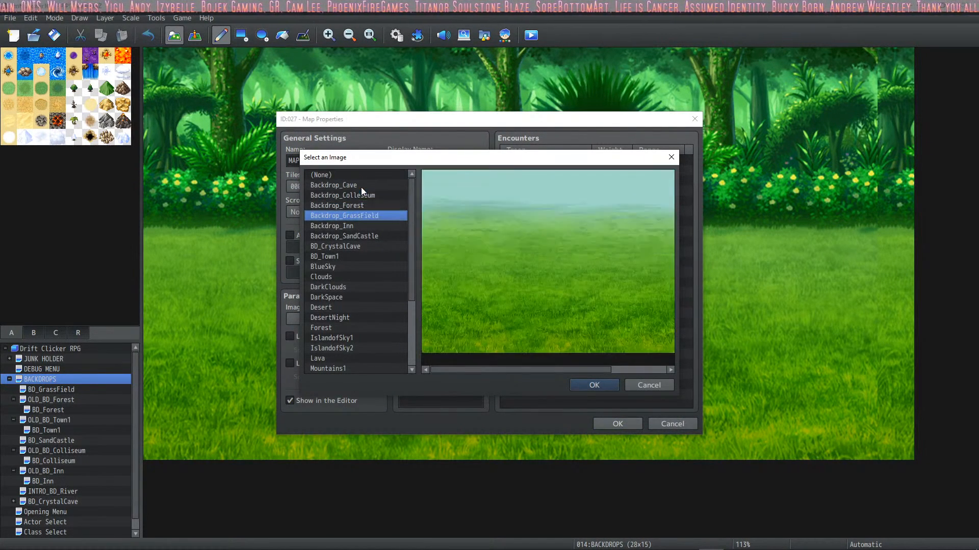
{"action": "key", "text": "Down"}
{"action": "key", "text": "Down"}
{"action": "key", "text": "Down"}
{"action": "key", "text": "Down"}
{"action": "key", "text": "Down"}
{"action": "key", "text": "Down"}
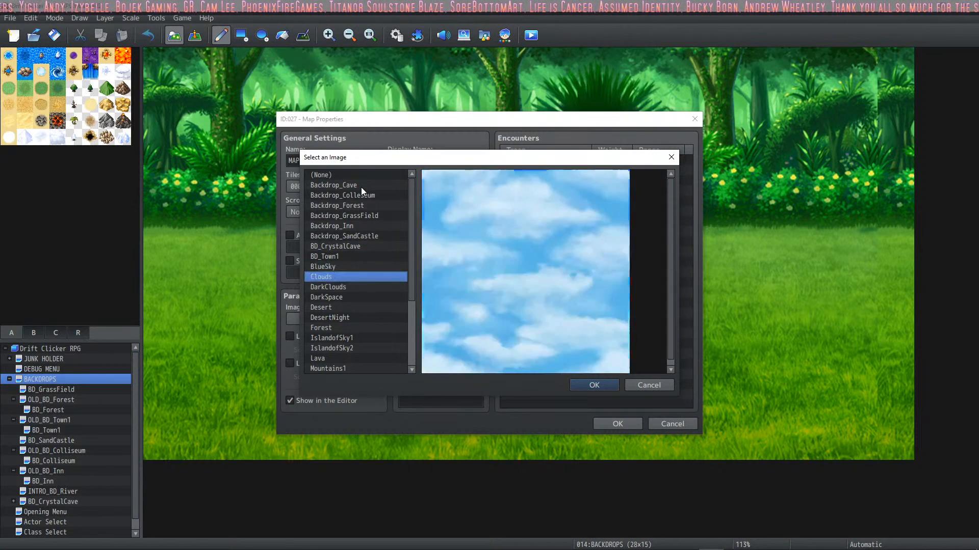
{"action": "key", "text": "Up"}
{"action": "key", "text": "Up"}
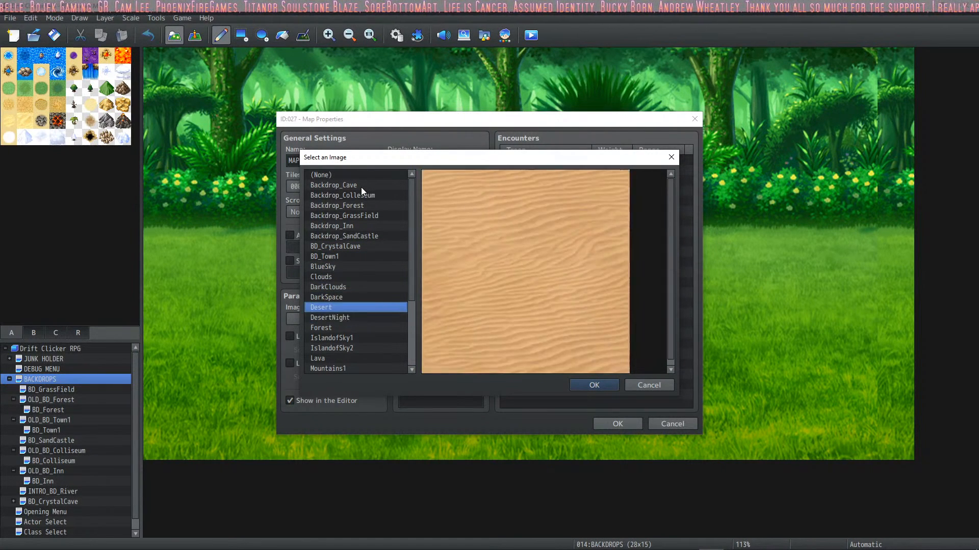
{"action": "scroll", "coordinate": [380, 310], "scroll_direction": "down", "scroll_amount": 3}
{"action": "scroll", "coordinate": [374, 326], "scroll_direction": "down", "scroll_amount": 1}
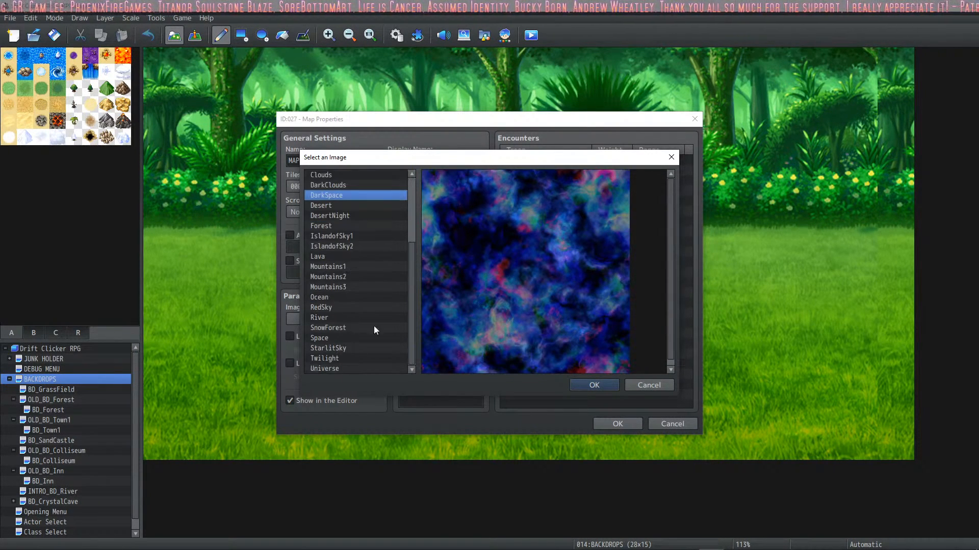
{"action": "left_click", "coordinate": [657, 384]}
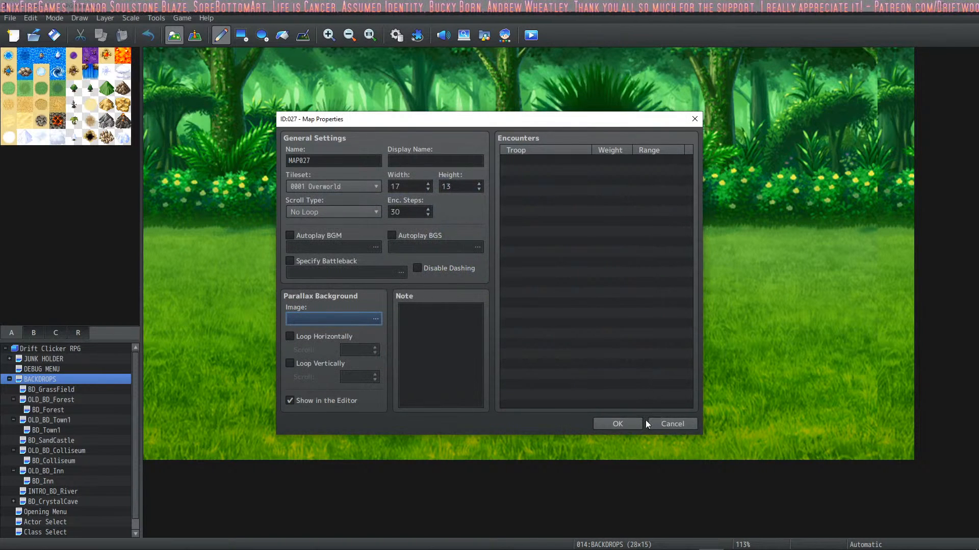
Step: Name the new map BD_MountainSide with display name "Mountain side", size it 27 × 15 tiles, and open the created map
{"action": "double_click", "coordinate": [344, 159]}
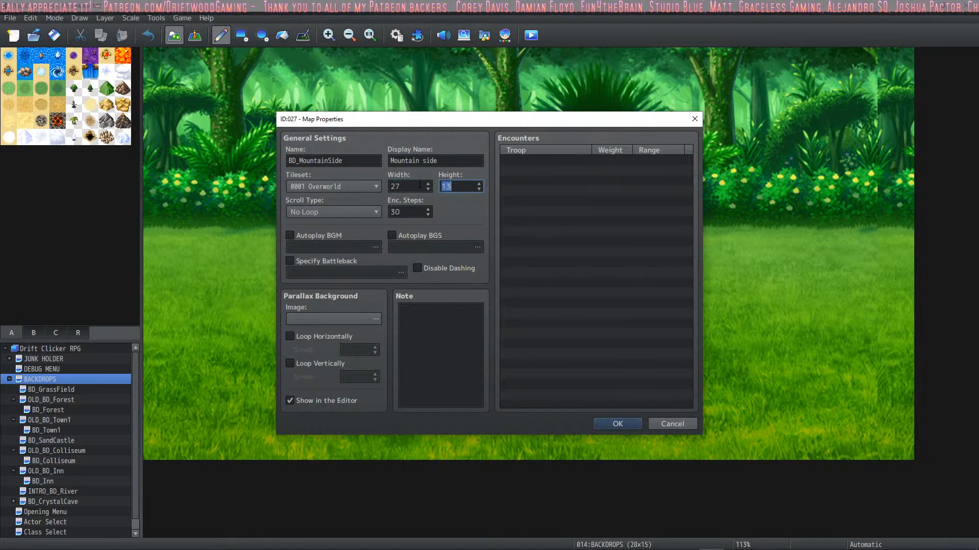
{"action": "left_click", "coordinate": [610, 423]}
{"action": "left_click", "coordinate": [71, 503]}
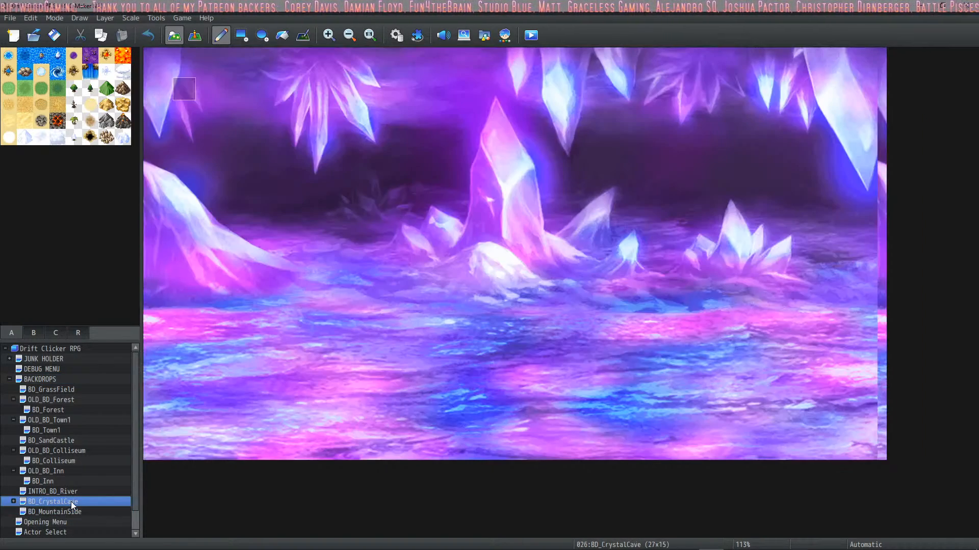
{"action": "left_click", "coordinate": [69, 511]}
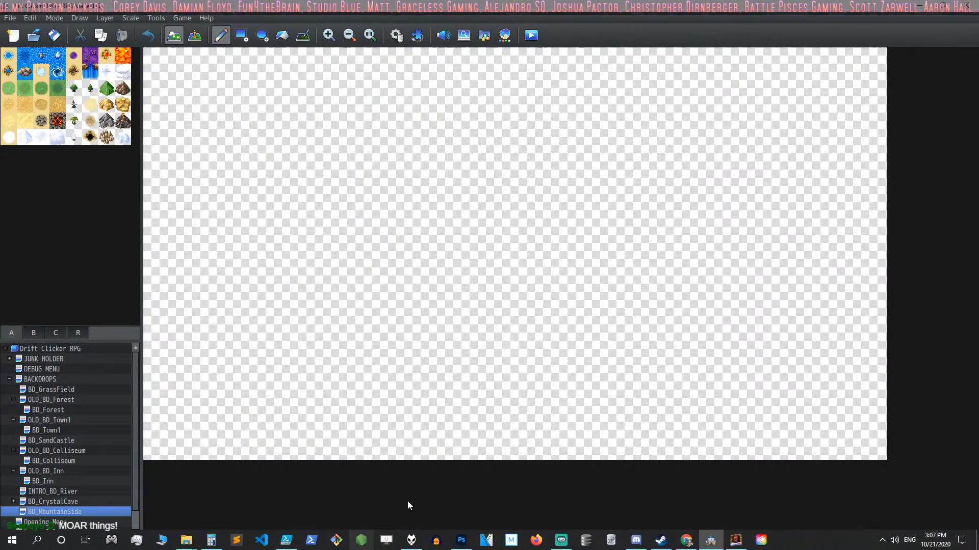
Step: Switch to Photoshop, create a 1280 × 720 pixel document and add an empty layer above the background
{"action": "left_click", "coordinate": [459, 543]}
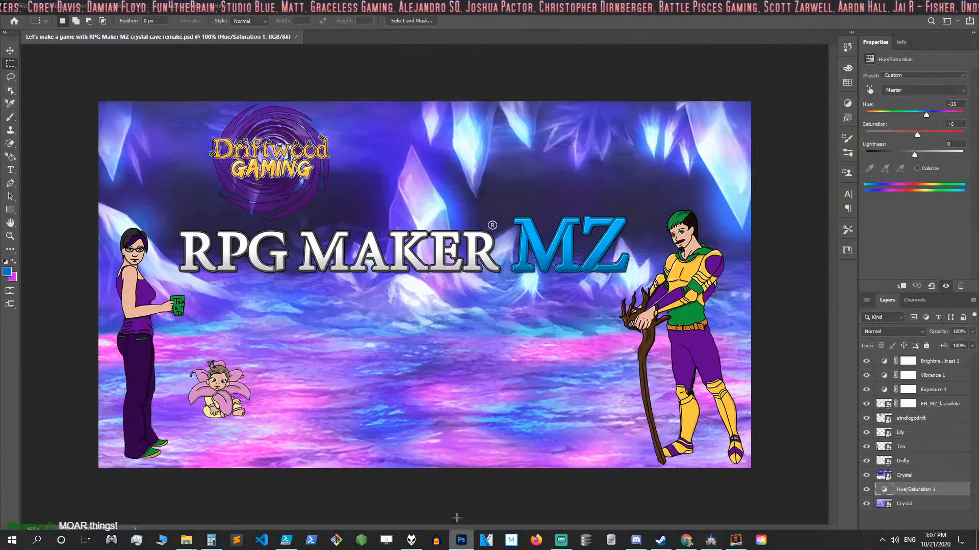
{"action": "left_click", "coordinate": [22, 7]}
{"action": "left_click", "coordinate": [30, 17]}
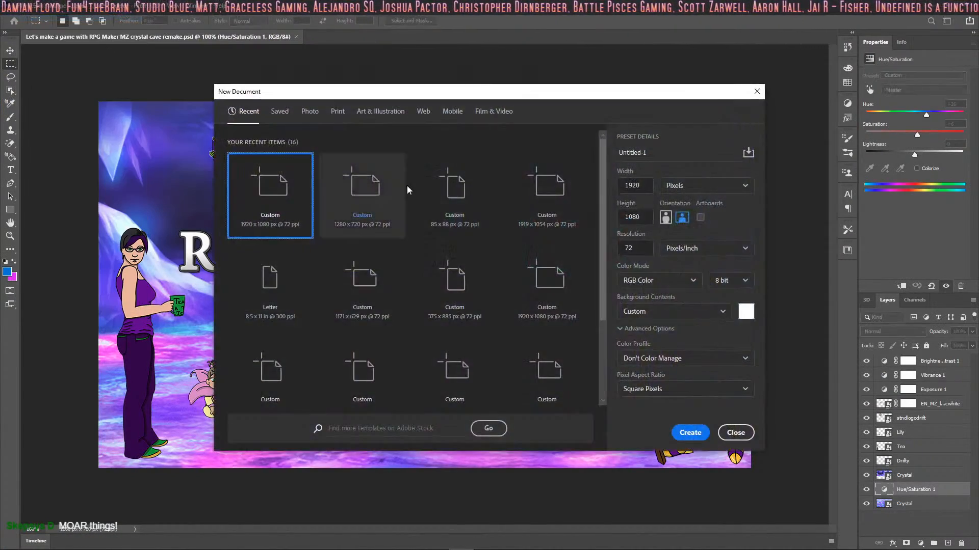
{"action": "type", "text": "1280"}
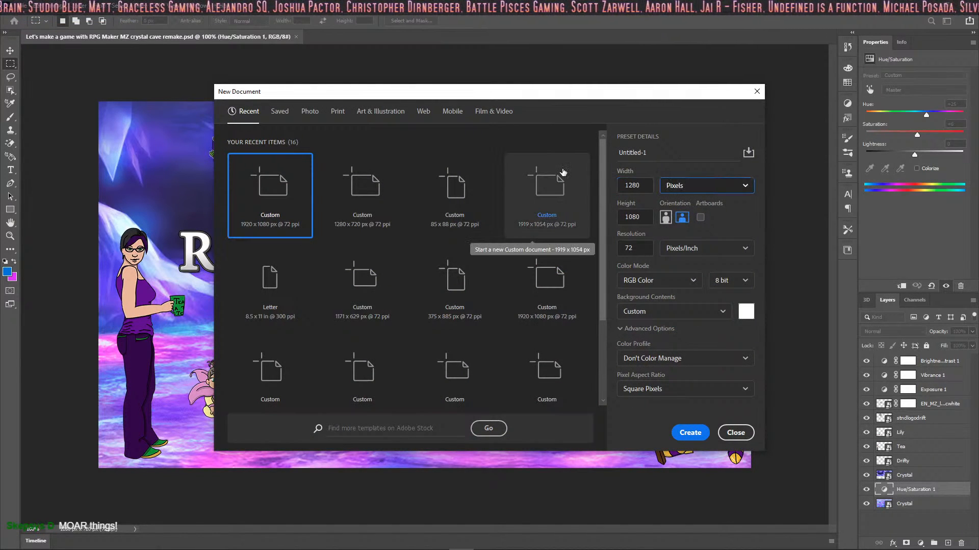
{"action": "key", "text": "Tab"}
{"action": "type", "text": "720"}
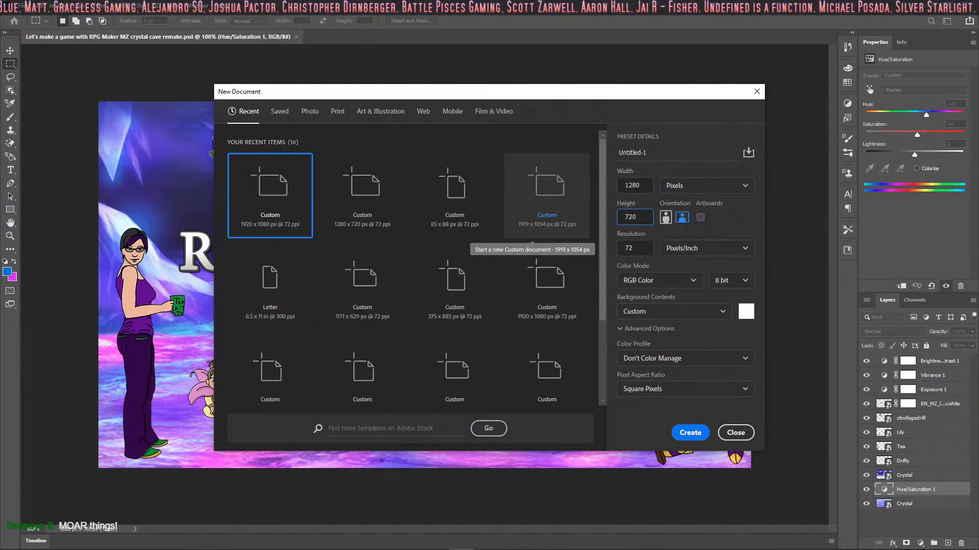
{"action": "key", "text": "Return"}
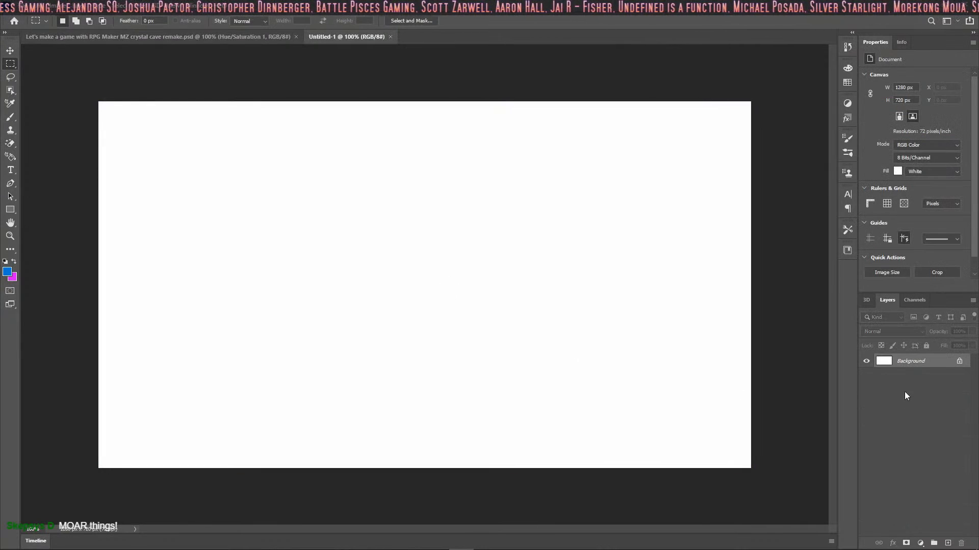
{"action": "key", "text": "ctrl+shift+n"}
{"action": "key", "text": "Return"}
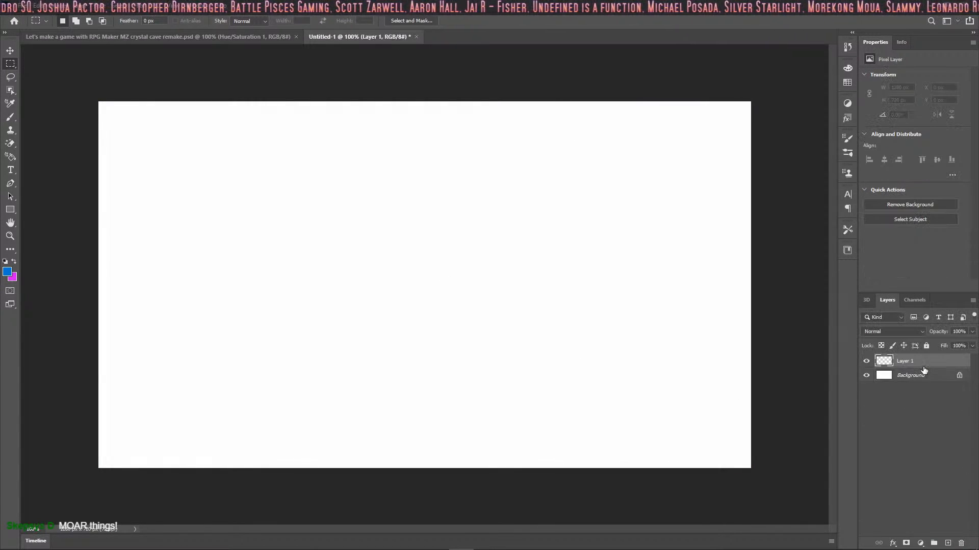
Step: Start placing an embedded image and browse to the Drift Clicker RPG project's img/battlebacks2 folder on the F: drive
{"action": "left_click", "coordinate": [22, 6]}
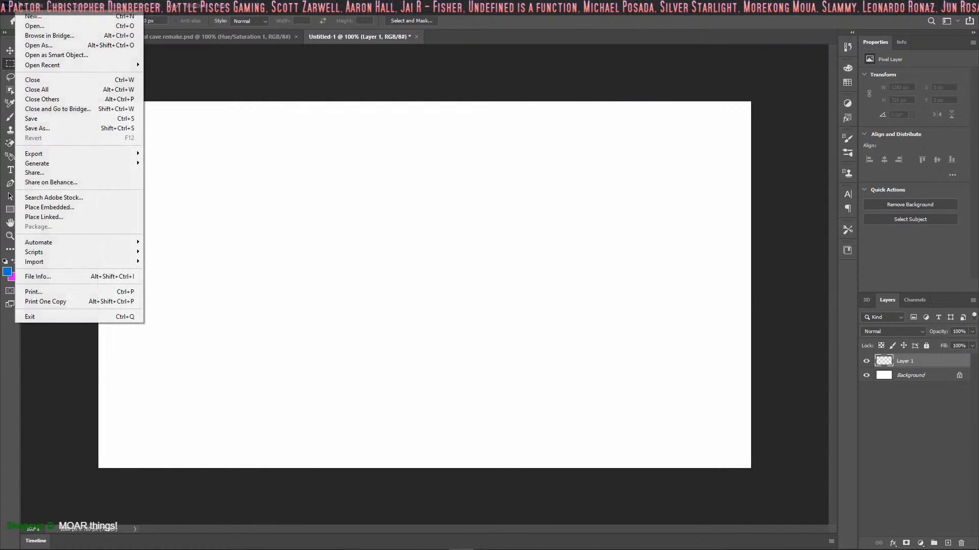
{"action": "left_click", "coordinate": [76, 207]}
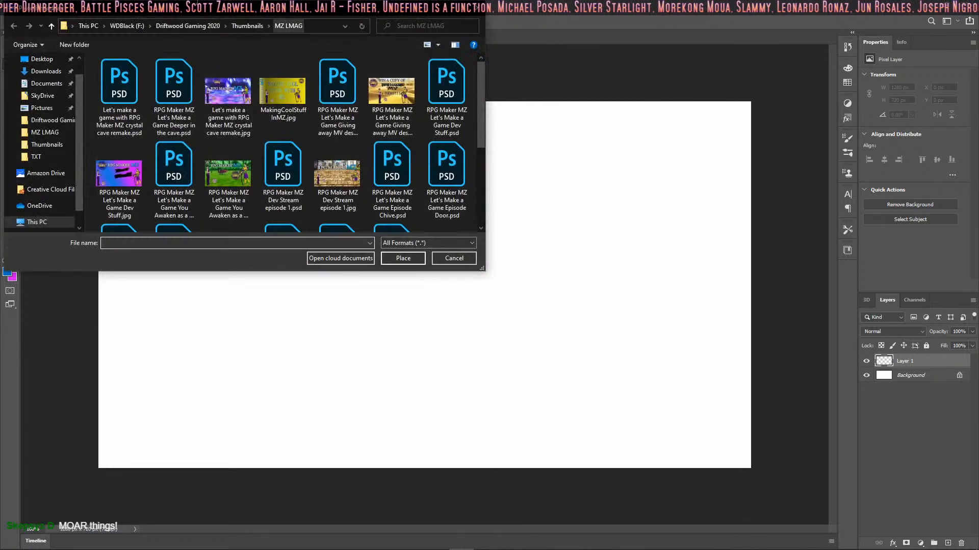
{"action": "left_click", "coordinate": [133, 24]}
{"action": "scroll", "coordinate": [173, 129], "scroll_direction": "down", "scroll_amount": 5}
{"action": "scroll", "coordinate": [166, 128], "scroll_direction": "down", "scroll_amount": 8}
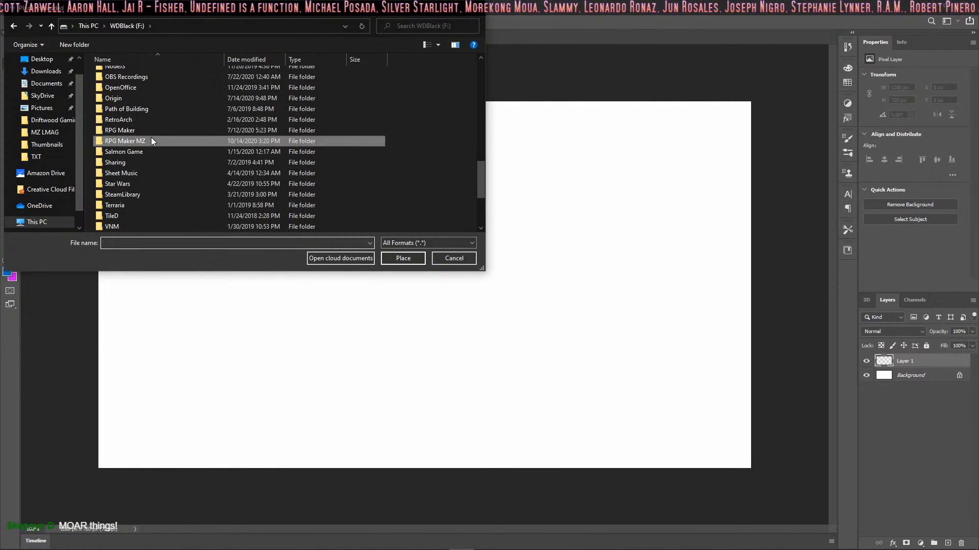
{"action": "double_click", "coordinate": [151, 140]}
{"action": "double_click", "coordinate": [229, 105]}
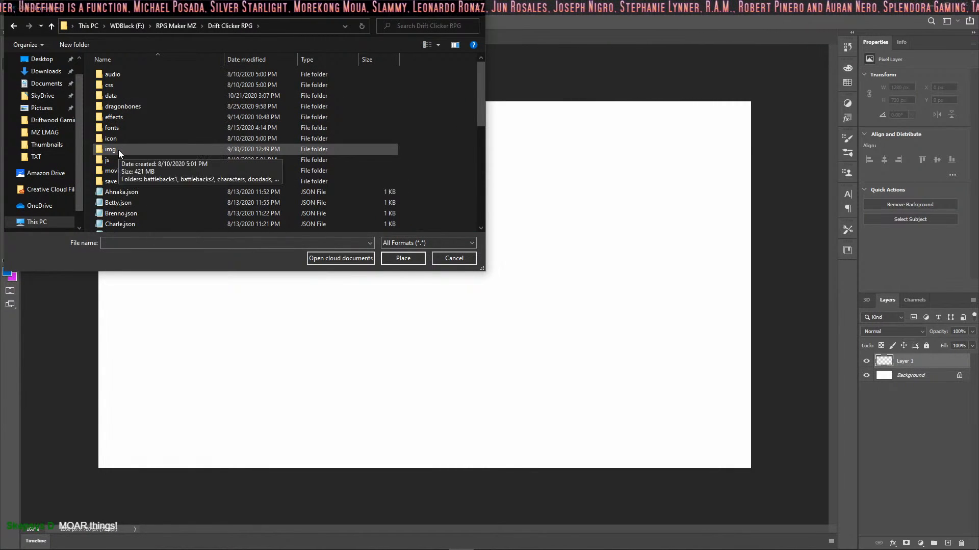
{"action": "double_click", "coordinate": [118, 150]}
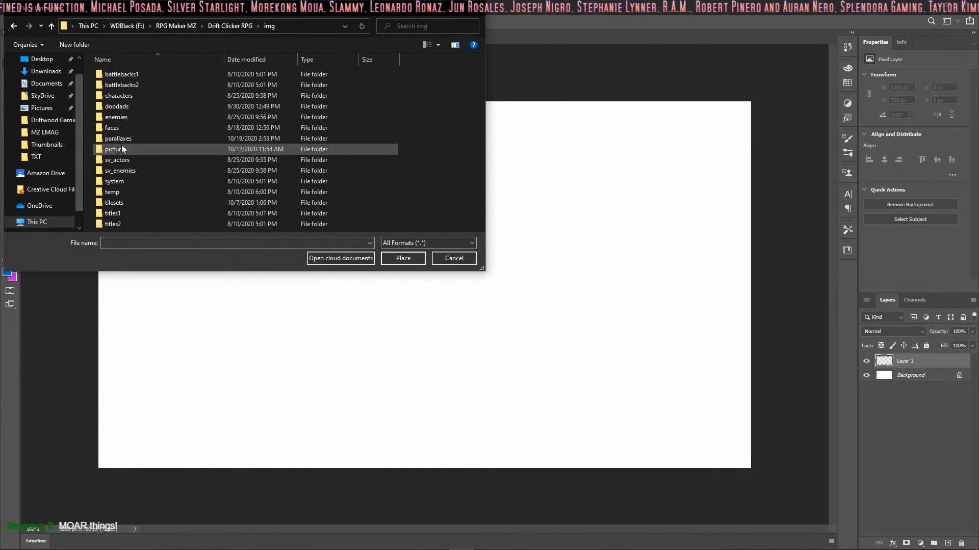
{"action": "double_click", "coordinate": [148, 85]}
Step: Look through the battlebacks2 images and place Wasteland.png in the document
{"action": "scroll", "coordinate": [257, 128], "scroll_direction": "down", "scroll_amount": 3}
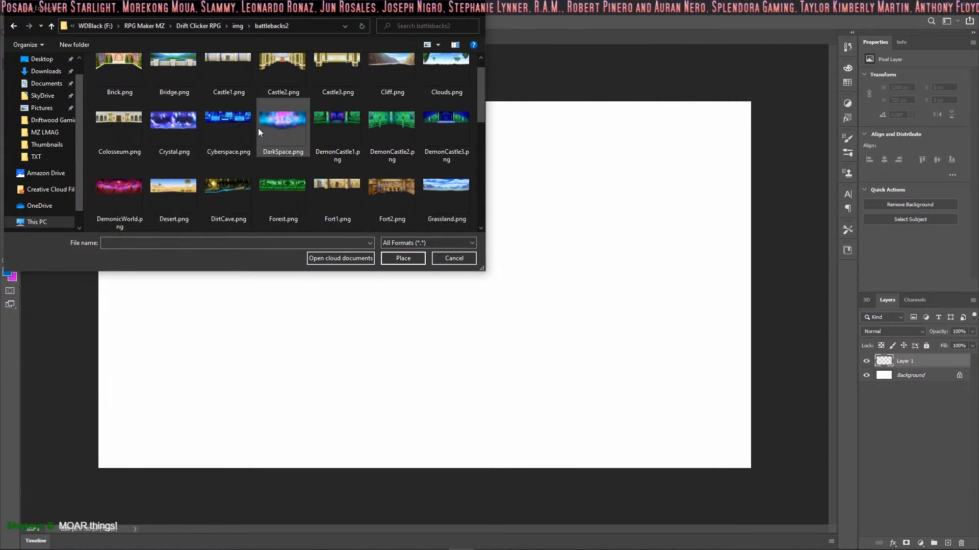
{"action": "scroll", "coordinate": [279, 146], "scroll_direction": "up", "scroll_amount": 3}
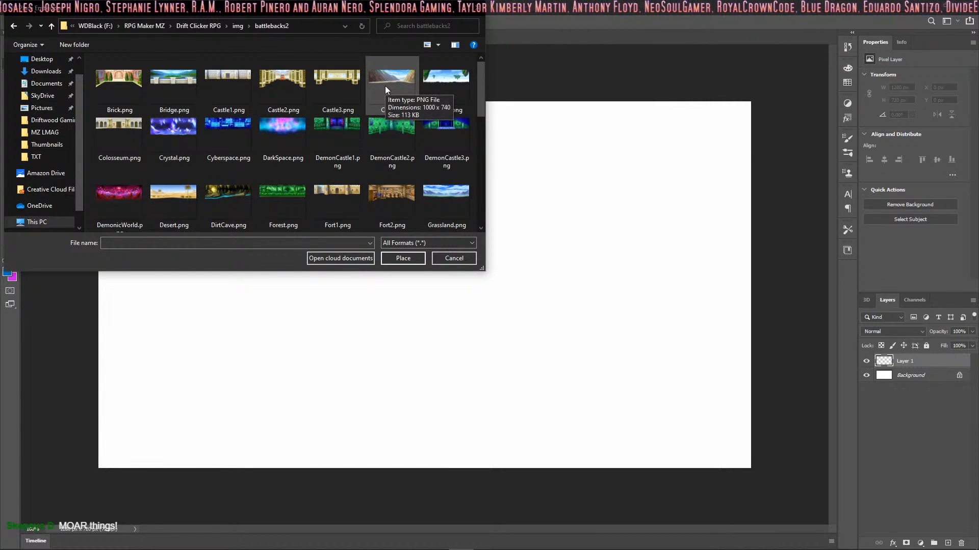
{"action": "scroll", "coordinate": [385, 86], "scroll_direction": "down", "scroll_amount": 2}
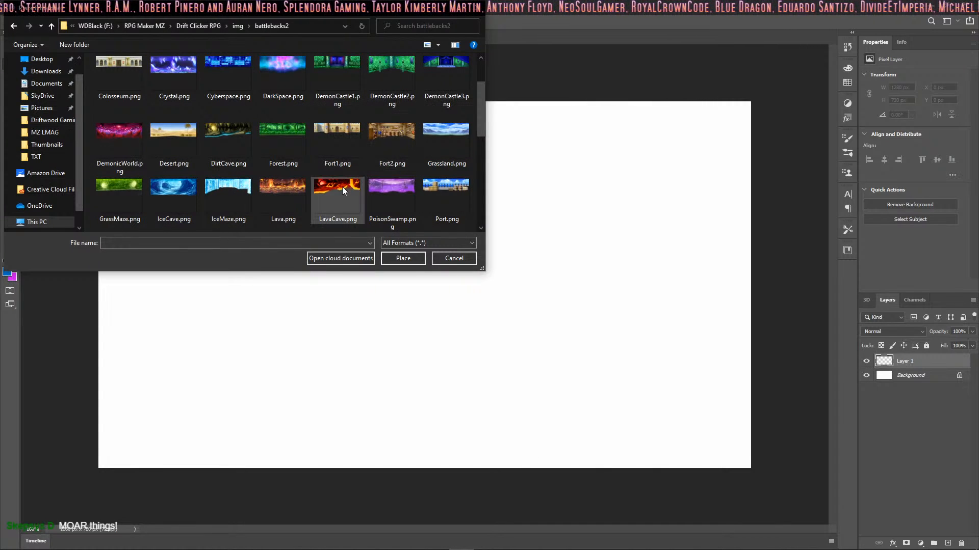
{"action": "scroll", "coordinate": [400, 136], "scroll_direction": "down", "scroll_amount": 3}
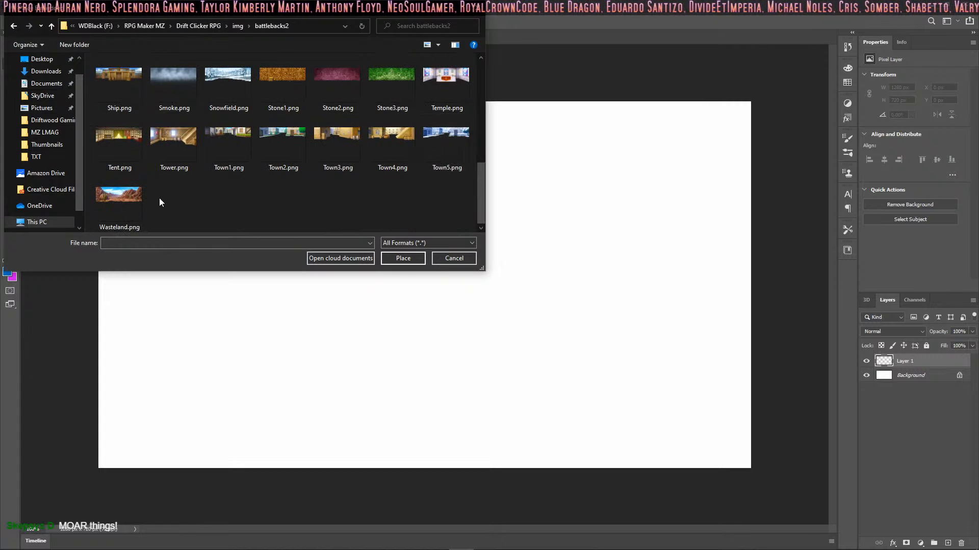
{"action": "left_click", "coordinate": [399, 258]}
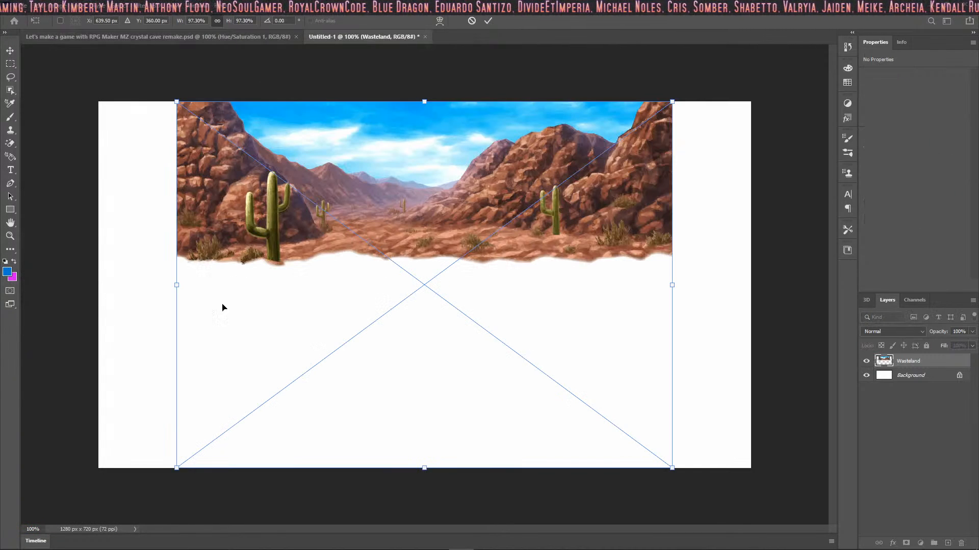
Step: Scale the Wasteland image to about 135% to cover the canvas width and move it down so its sky shows
{"action": "left_click_drag", "start_coordinate": [176, 284], "coordinate": [81, 285]}
{"action": "left_click_drag", "start_coordinate": [672, 284], "coordinate": [769, 283]}
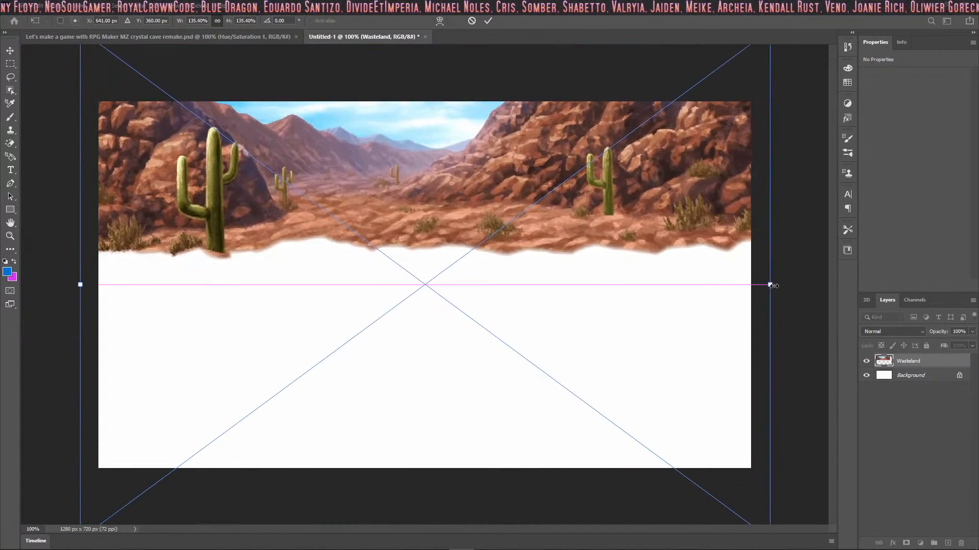
{"action": "left_click_drag", "start_coordinate": [548, 257], "coordinate": [546, 314]}
{"action": "key", "text": "Return"}
{"action": "key", "text": "m"}
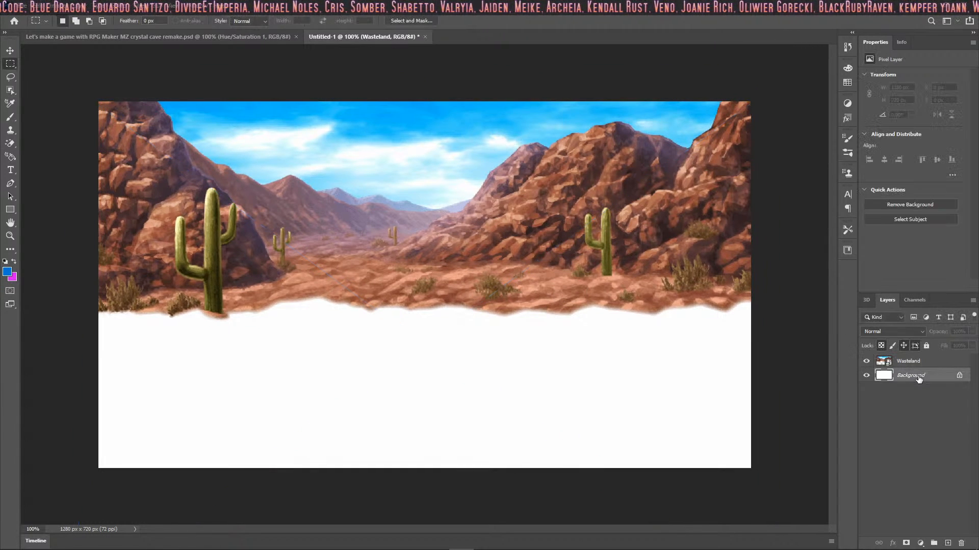
Step: Add an empty layer beneath the Wasteland layer and delete the white Background layer
{"action": "left_click", "coordinate": [917, 376]}
{"action": "key", "text": "ctrl+shift+n"}
{"action": "key", "text": "Return"}
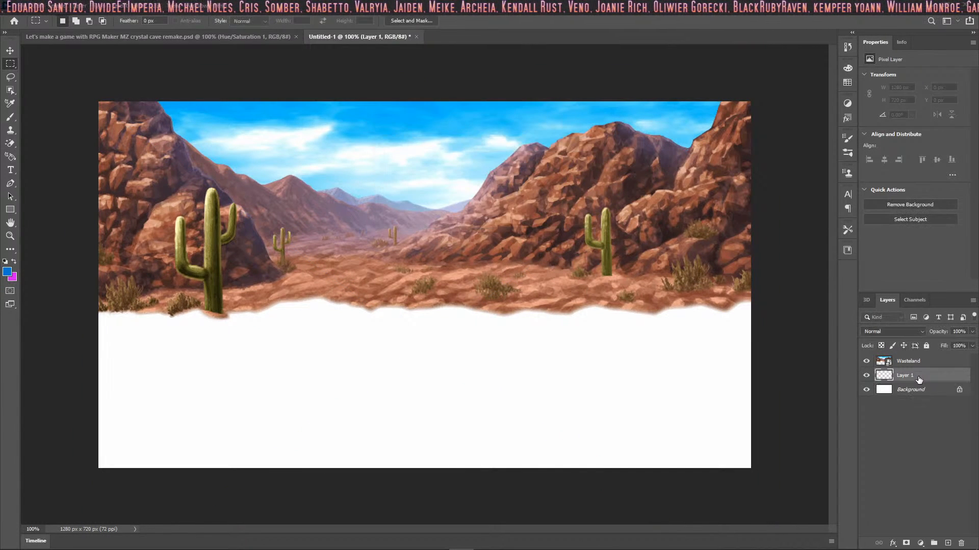
{"action": "left_click", "coordinate": [903, 391]}
{"action": "key", "text": "Delete"}
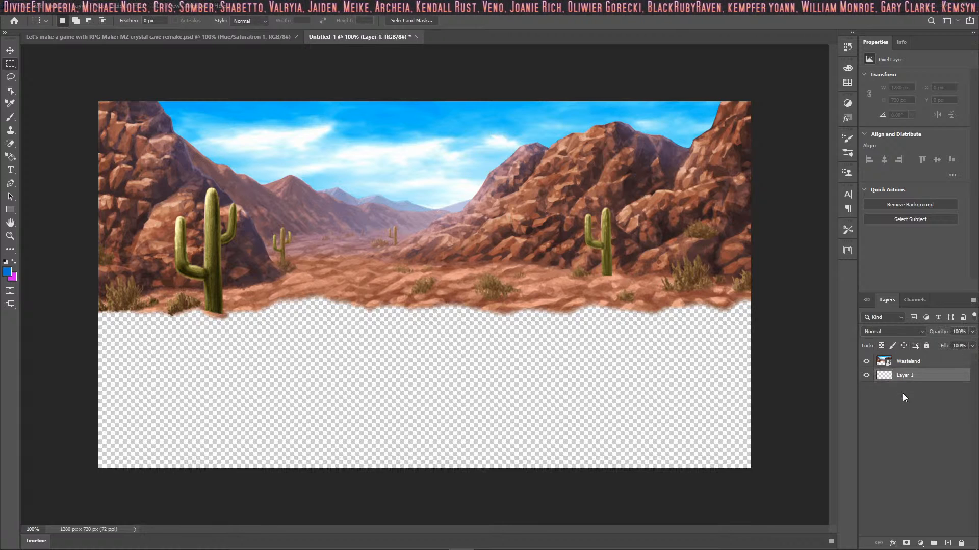
Step: Place DirtField.png from the project's img/battlebacks1 folder as an embedded image beneath the Wasteland layer
{"action": "left_click", "coordinate": [23, 7]}
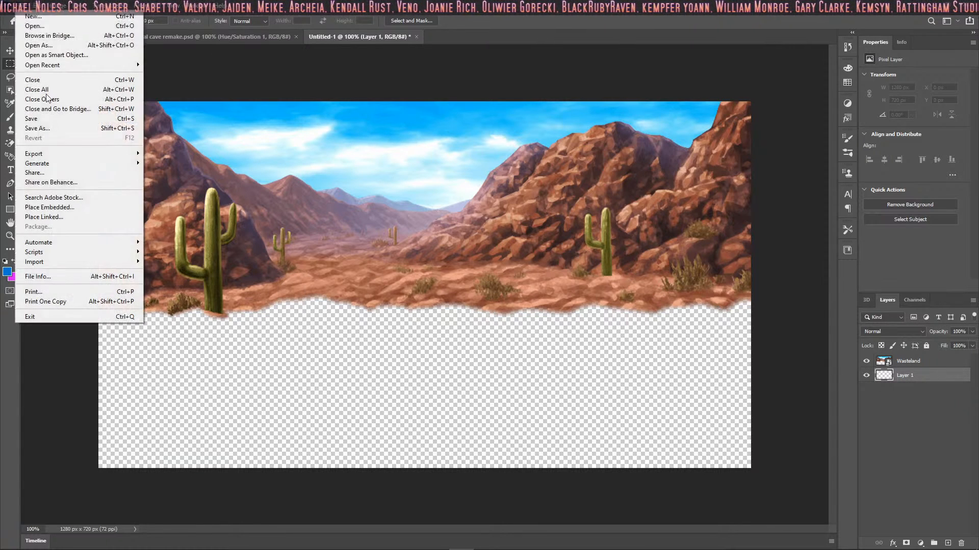
{"action": "left_click", "coordinate": [67, 209]}
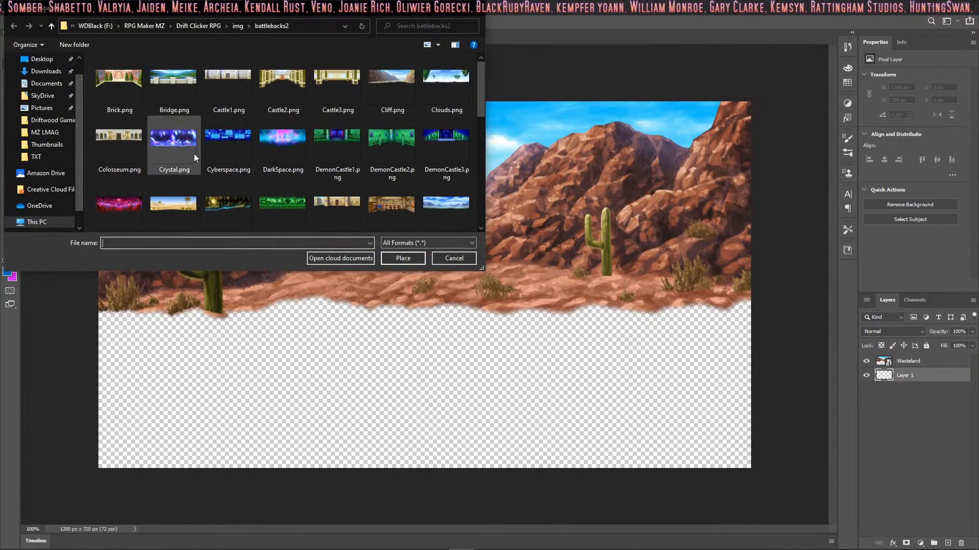
{"action": "left_click", "coordinate": [237, 26]}
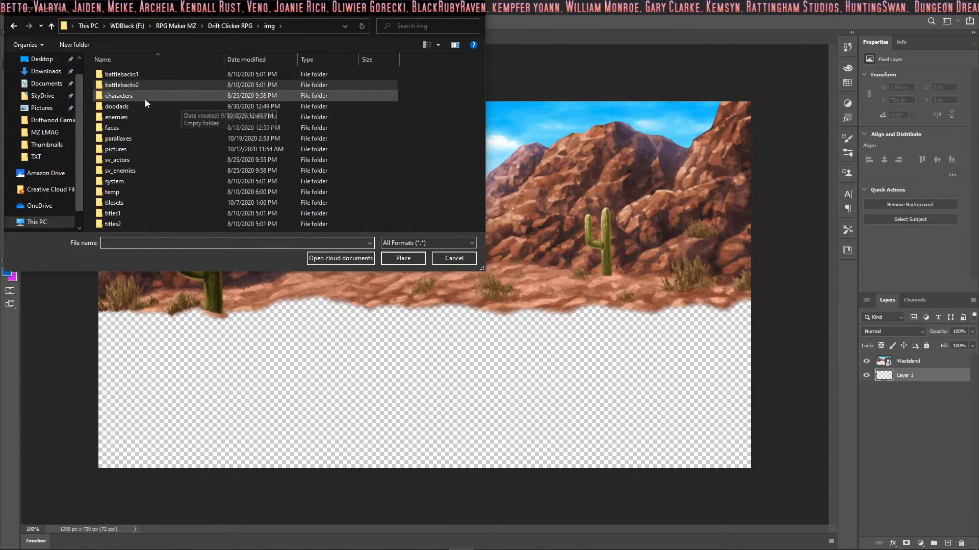
{"action": "double_click", "coordinate": [139, 72]}
{"action": "scroll", "coordinate": [347, 127], "scroll_direction": "down", "scroll_amount": 1}
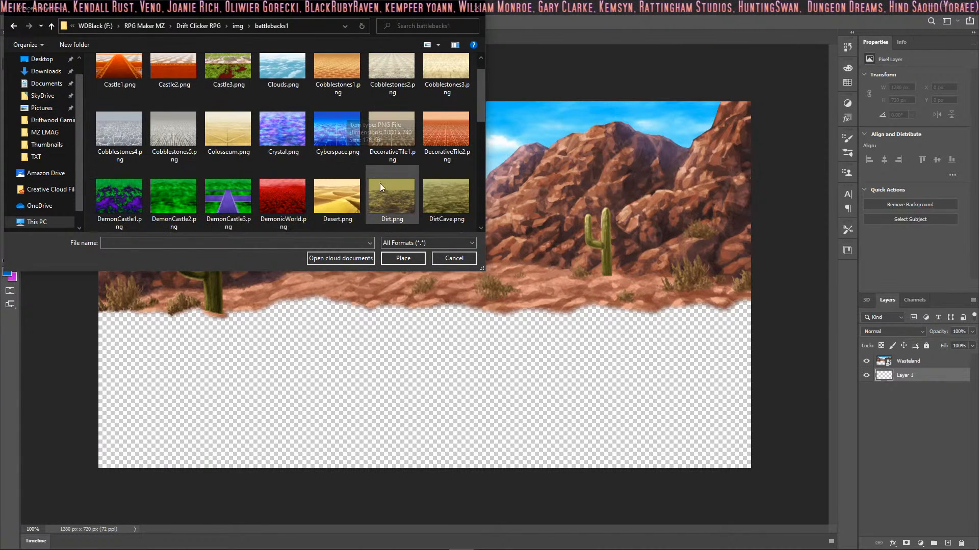
{"action": "scroll", "coordinate": [338, 228], "scroll_direction": "down", "scroll_amount": 2}
{"action": "left_click", "coordinate": [135, 219]}
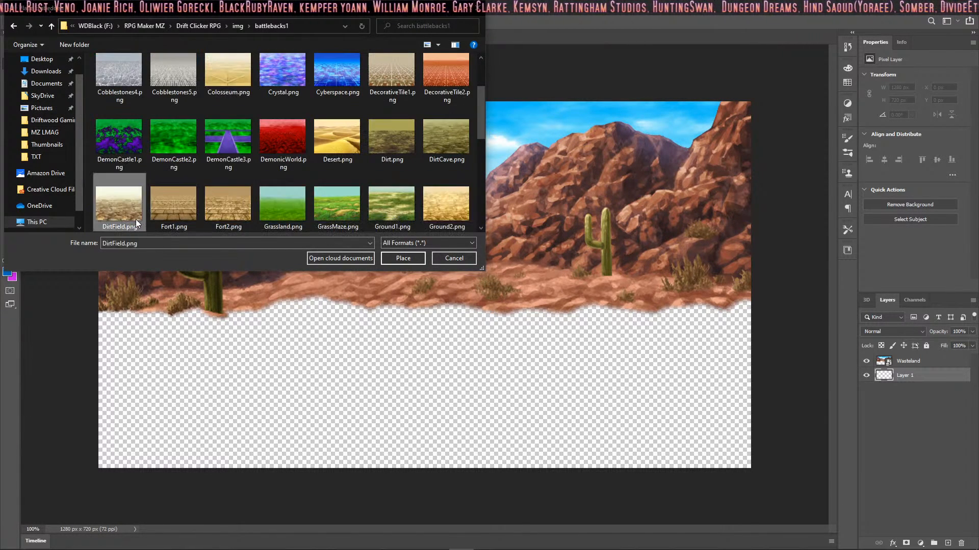
{"action": "left_click", "coordinate": [400, 258]}
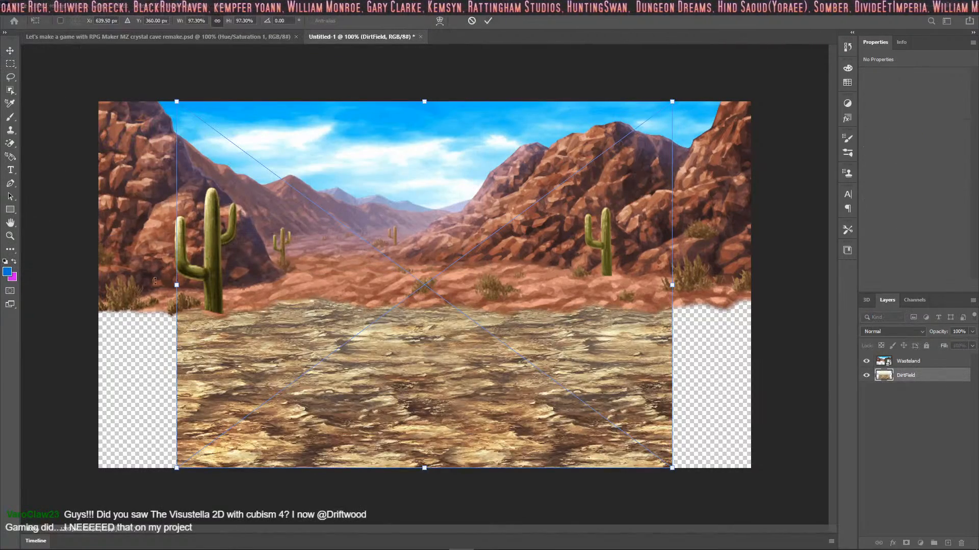
Step: Scale the DirtField image to about 140.6% to span the canvas width and move it up to fill the lower area
{"action": "left_click_drag", "start_coordinate": [173, 289], "coordinate": [70, 285]}
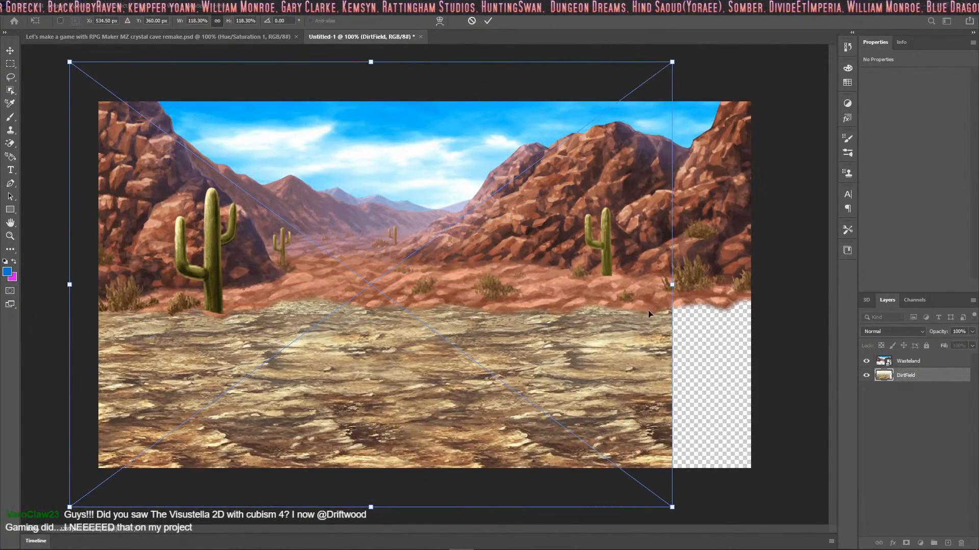
{"action": "left_click_drag", "start_coordinate": [677, 288], "coordinate": [786, 284]}
{"action": "left_click_drag", "start_coordinate": [454, 255], "coordinate": [462, 189]}
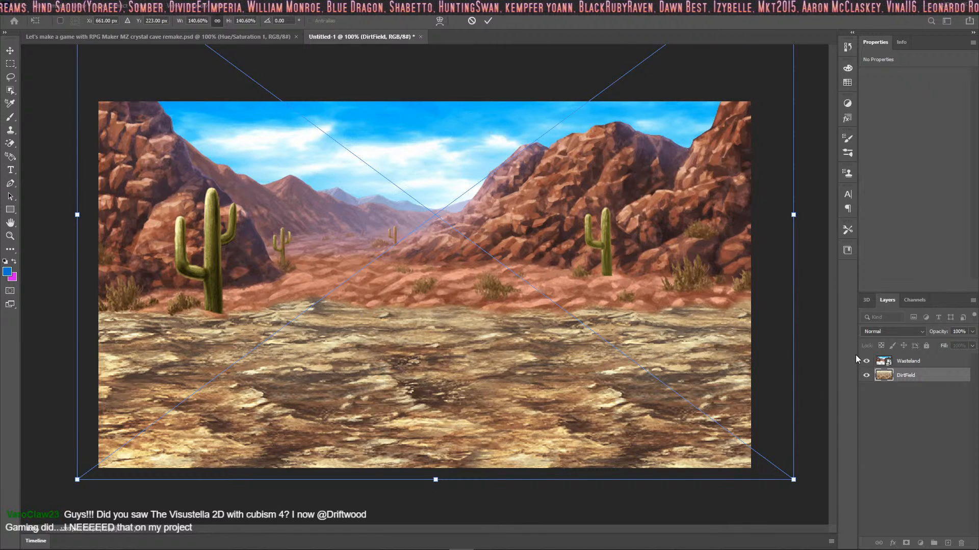
{"action": "left_click", "coordinate": [488, 20]}
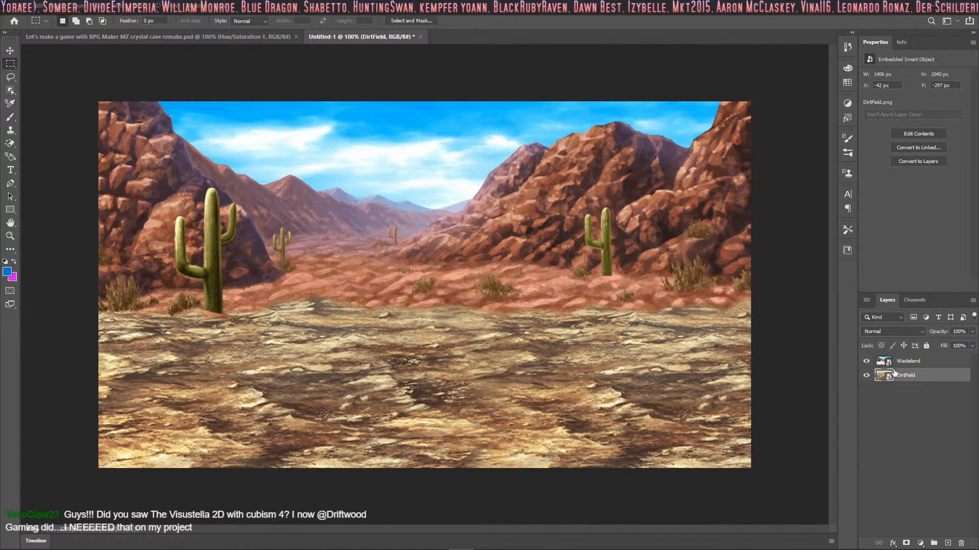
Step: Add an empty layer above DirtField and place the embedded Wasteland.png ground image from the battlebacks1 folder there
{"action": "key", "text": "ctrl+shift+n"}
{"action": "key", "text": "Return"}
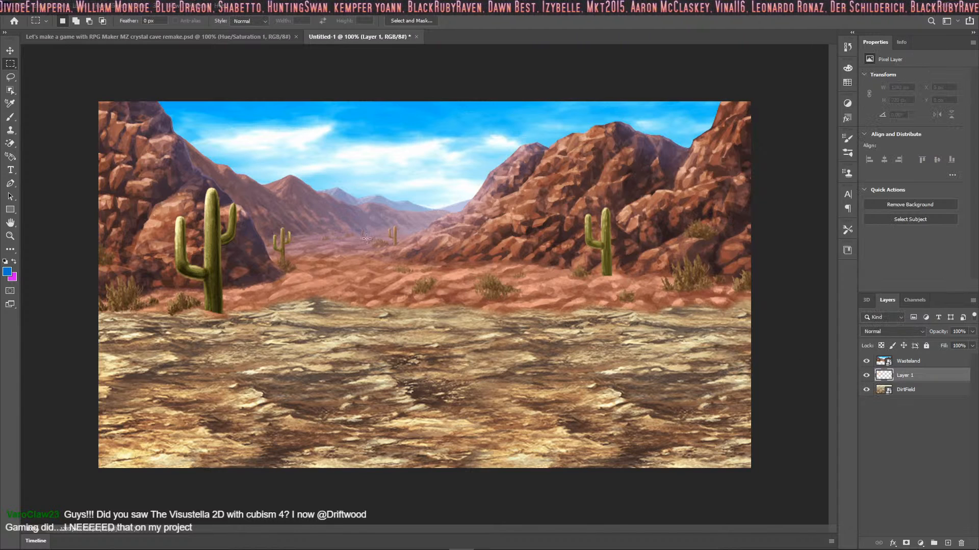
{"action": "left_click", "coordinate": [21, 5]}
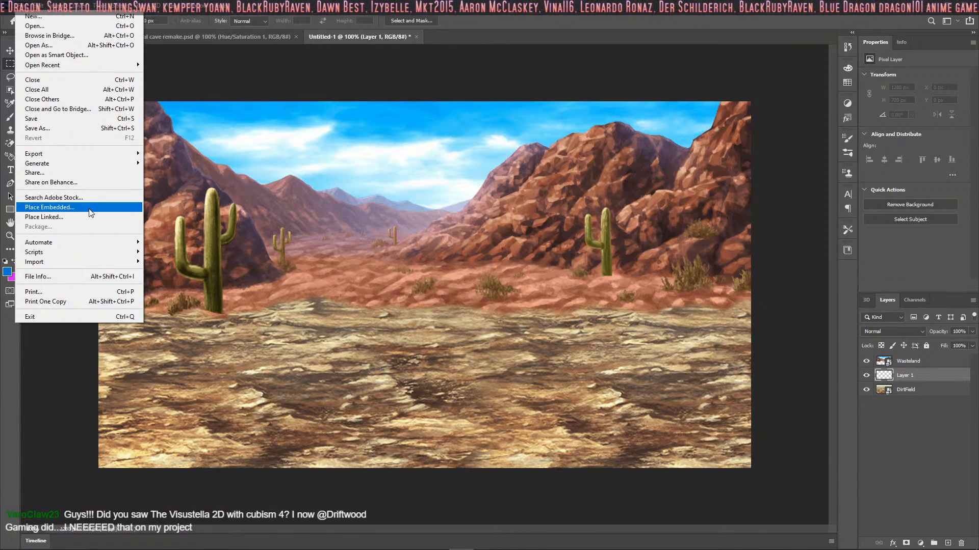
{"action": "left_click", "coordinate": [91, 210]}
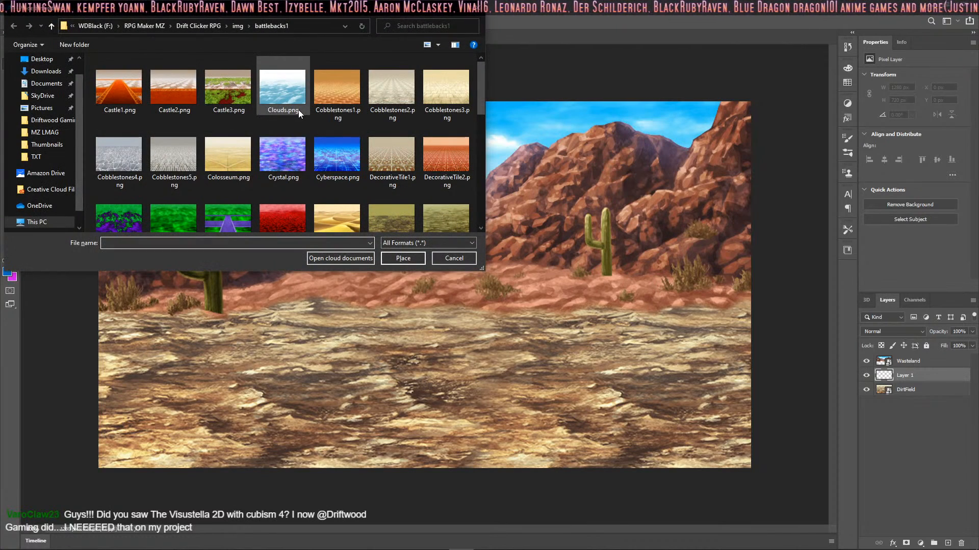
{"action": "scroll", "coordinate": [298, 109], "scroll_direction": "down", "scroll_amount": 1}
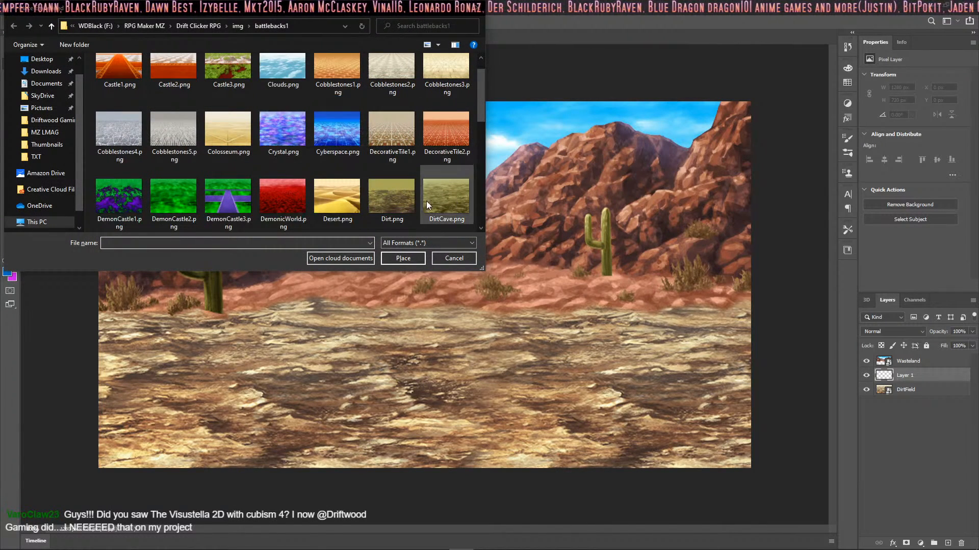
{"action": "scroll", "coordinate": [426, 200], "scroll_direction": "down", "scroll_amount": 5}
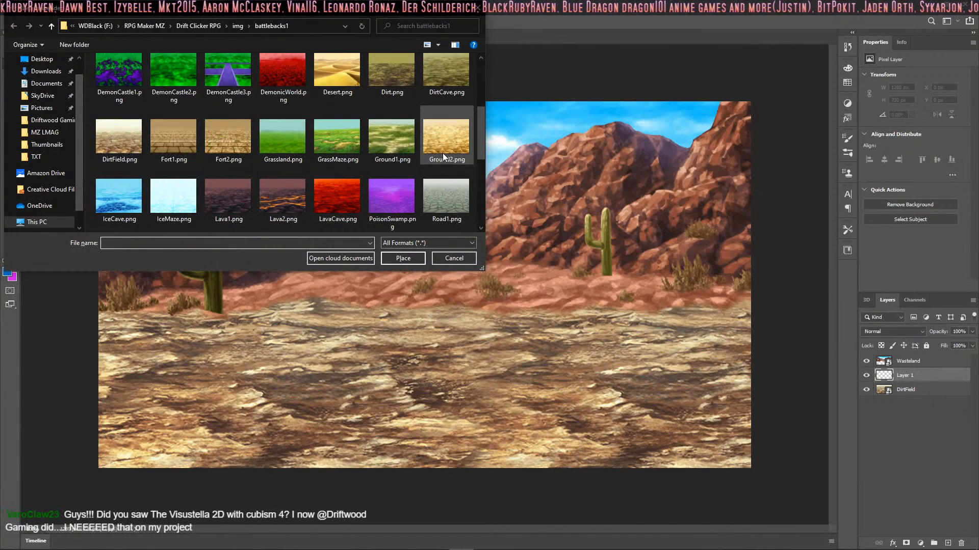
{"action": "scroll", "coordinate": [377, 172], "scroll_direction": "down", "scroll_amount": 5}
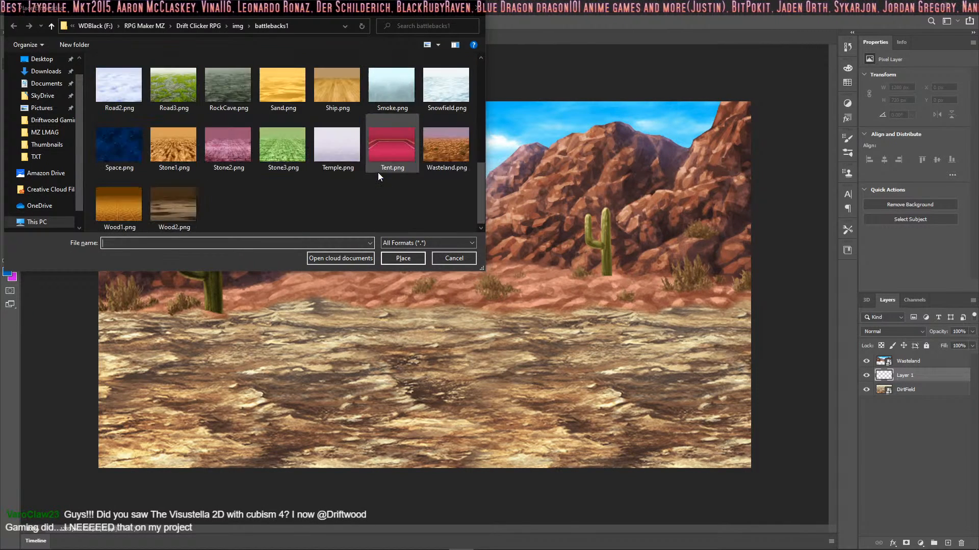
{"action": "left_click", "coordinate": [443, 152]}
{"action": "left_click", "coordinate": [402, 259]}
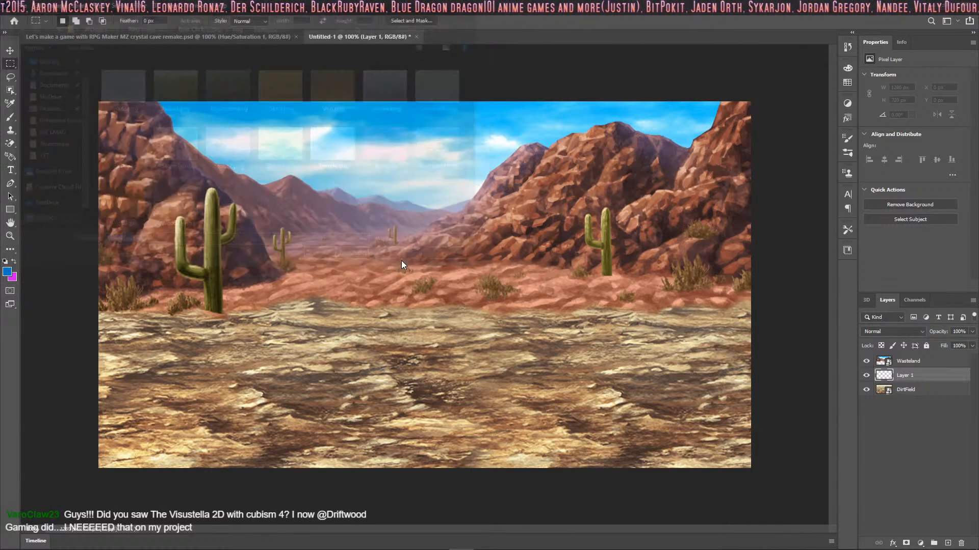
Step: Scale the Wasteland ground image to about 147.2% and move it down to blend with the rocky backdrop, leaving no layer selected
{"action": "left_click_drag", "start_coordinate": [177, 285], "coordinate": [62, 305]}
{"action": "left_click_drag", "start_coordinate": [673, 285], "coordinate": [812, 290]}
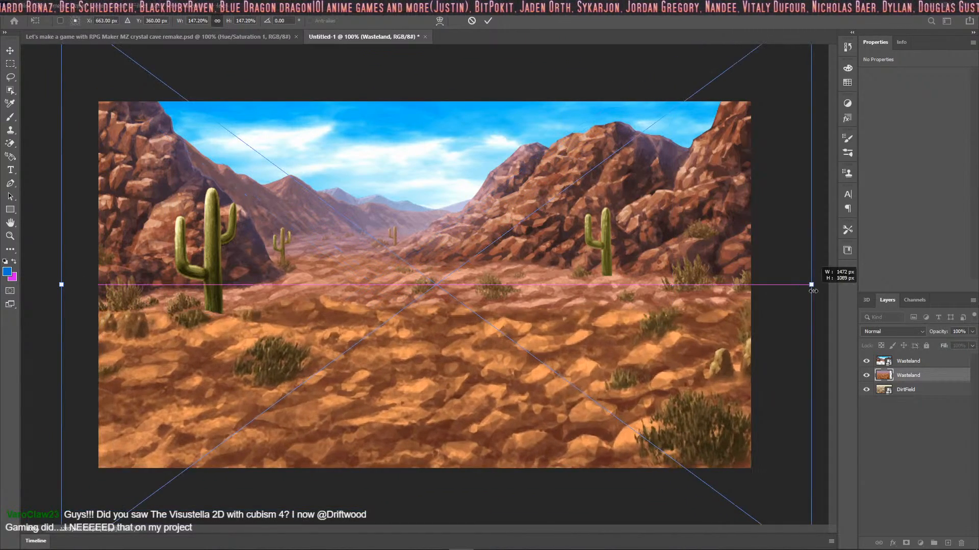
{"action": "left_click_drag", "start_coordinate": [451, 296], "coordinate": [467, 380]}
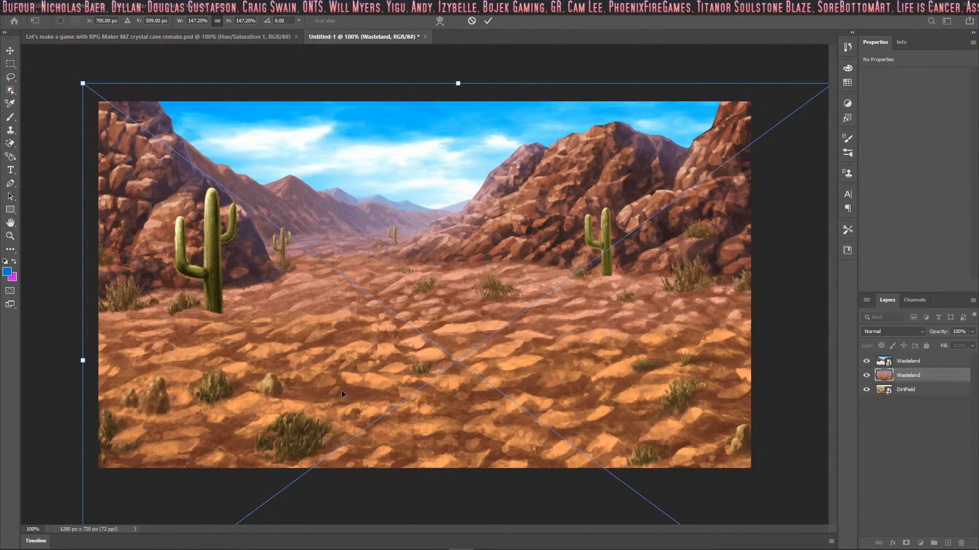
{"action": "left_click_drag", "start_coordinate": [348, 358], "coordinate": [345, 364]}
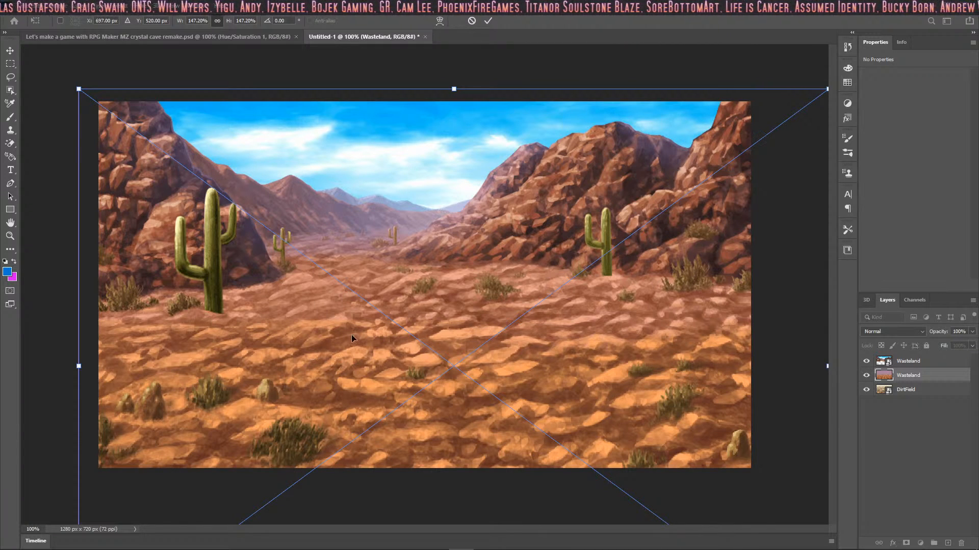
{"action": "left_click", "coordinate": [488, 21]}
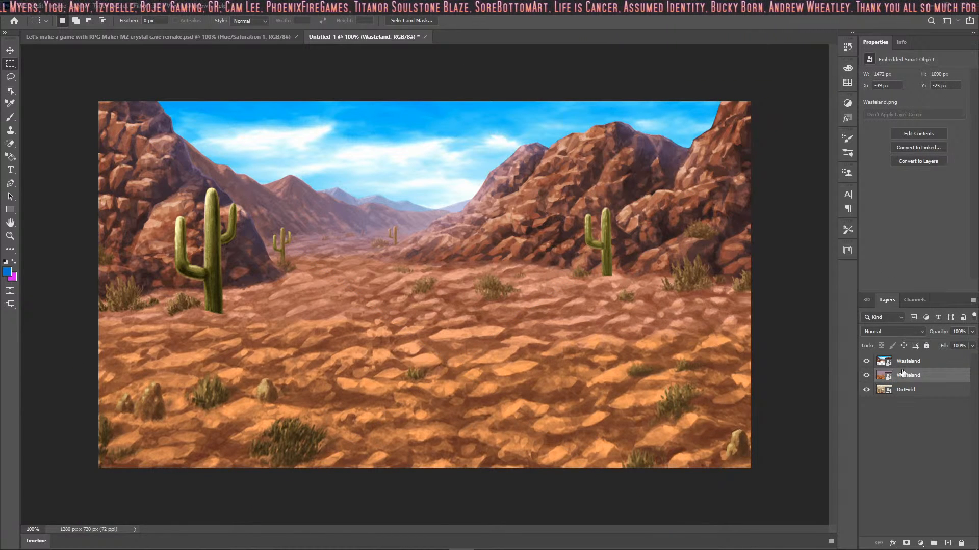
{"action": "left_click", "coordinate": [914, 347]}
{"action": "left_click", "coordinate": [904, 403]}
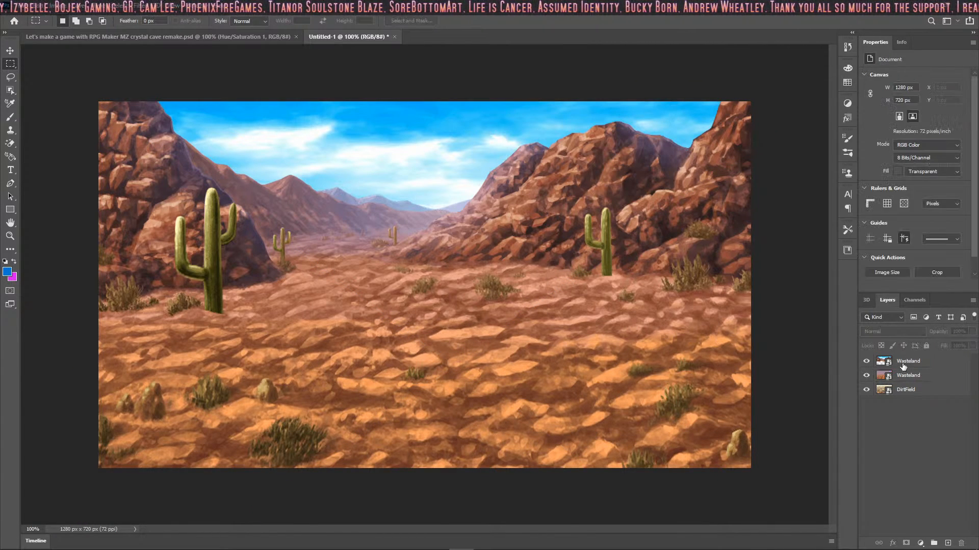
Step: Add a Hue/Saturation adjustment above the top Wasteland layer with hue +19 and saturation -6
{"action": "left_click", "coordinate": [901, 363]}
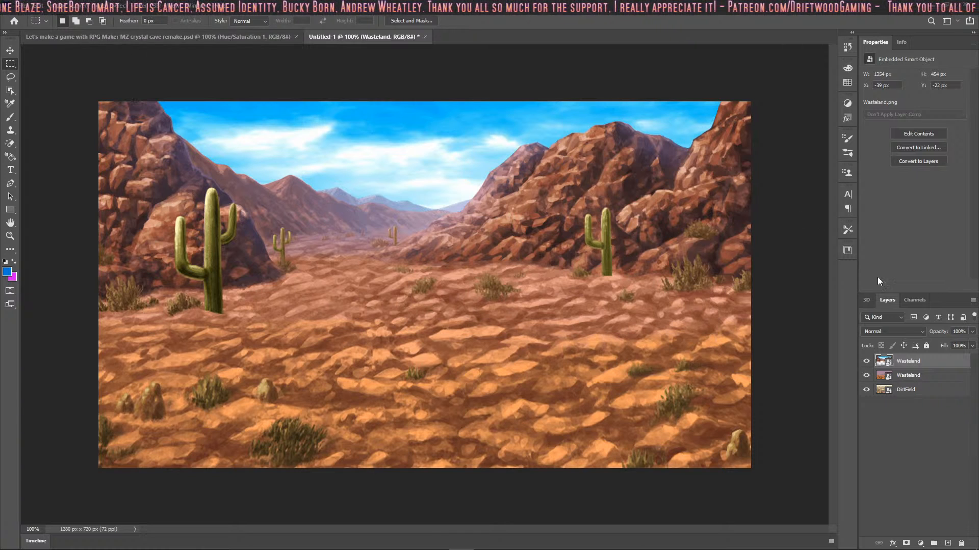
{"action": "left_click", "coordinate": [848, 103]}
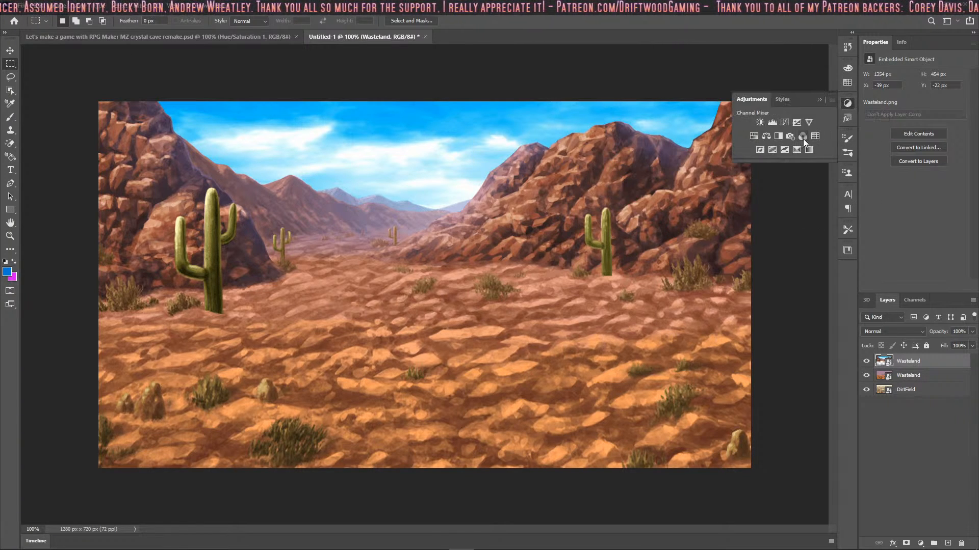
{"action": "left_click", "coordinate": [753, 137]}
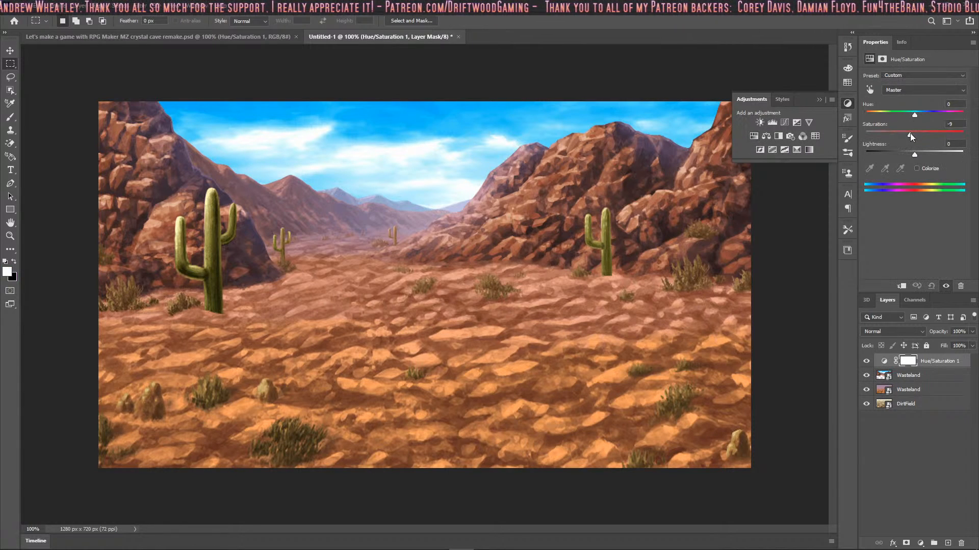
{"action": "left_click_drag", "start_coordinate": [910, 134], "coordinate": [926, 113]}
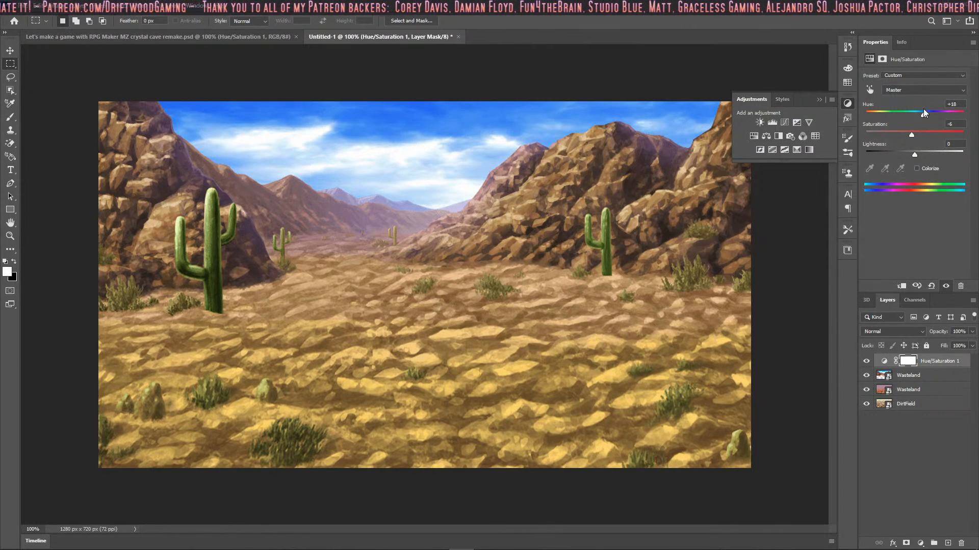
{"action": "left_click_drag", "start_coordinate": [924, 113], "coordinate": [925, 113]}
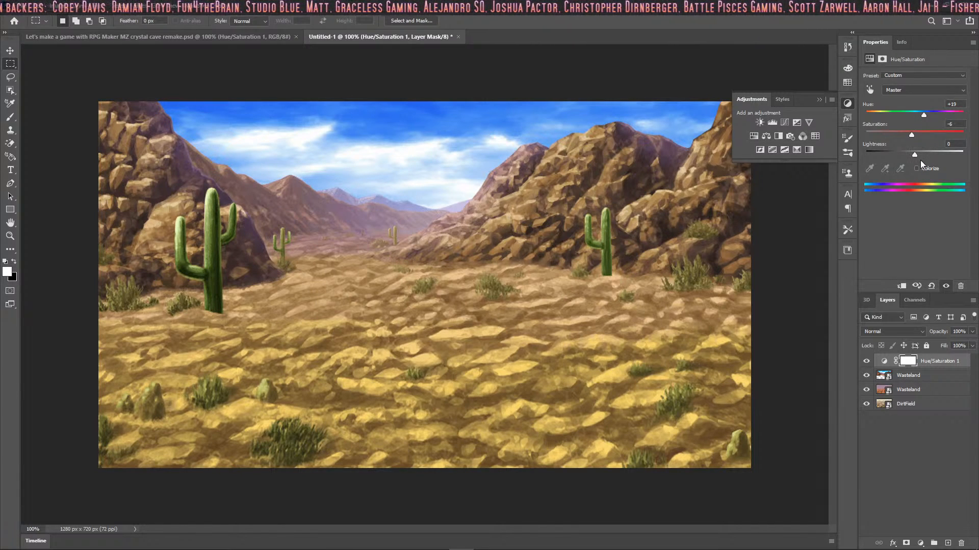
{"action": "left_click", "coordinate": [819, 100]}
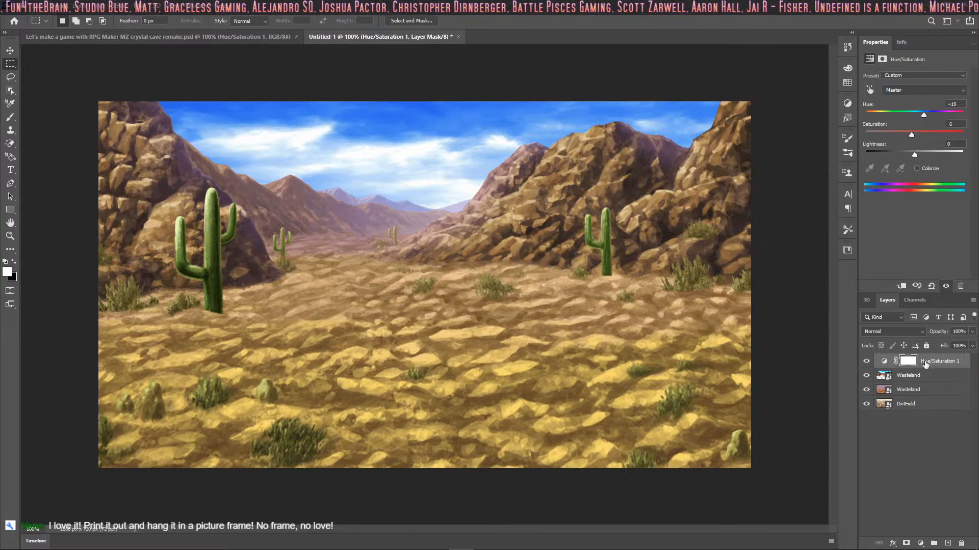
{"action": "key", "text": "ctrl+shift+alt+n"}
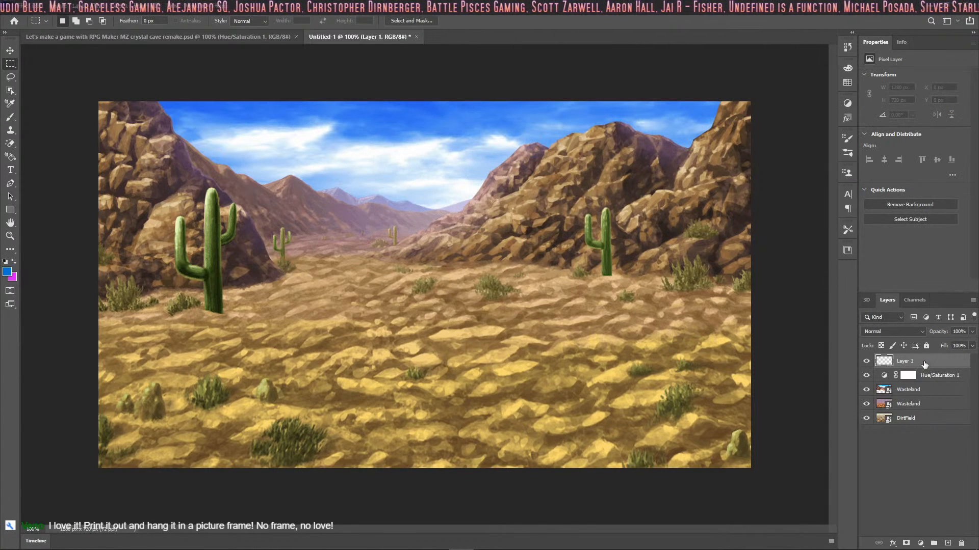
{"action": "key", "text": "ctrl+z"}
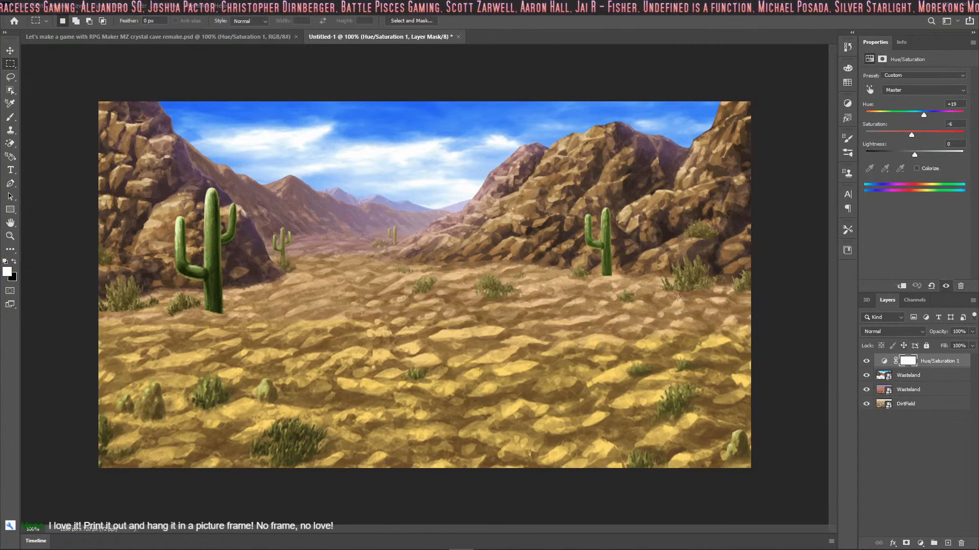
Step: Save the document on the computer as BD_MountainSide.psd in the project's img/parallaxes folder
{"action": "left_click", "coordinate": [26, 6]}
{"action": "mouse_move", "coordinate": [11, 6]}
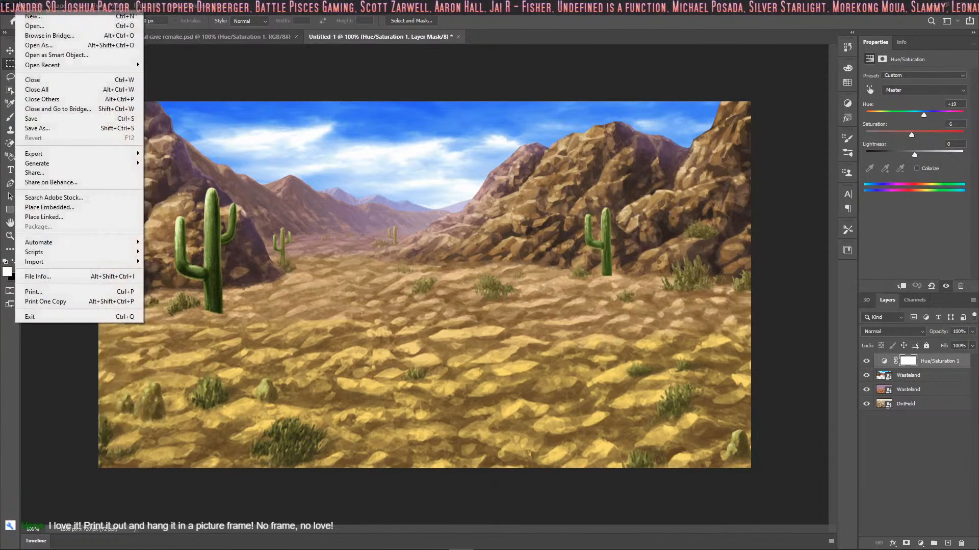
{"action": "left_click", "coordinate": [76, 128]}
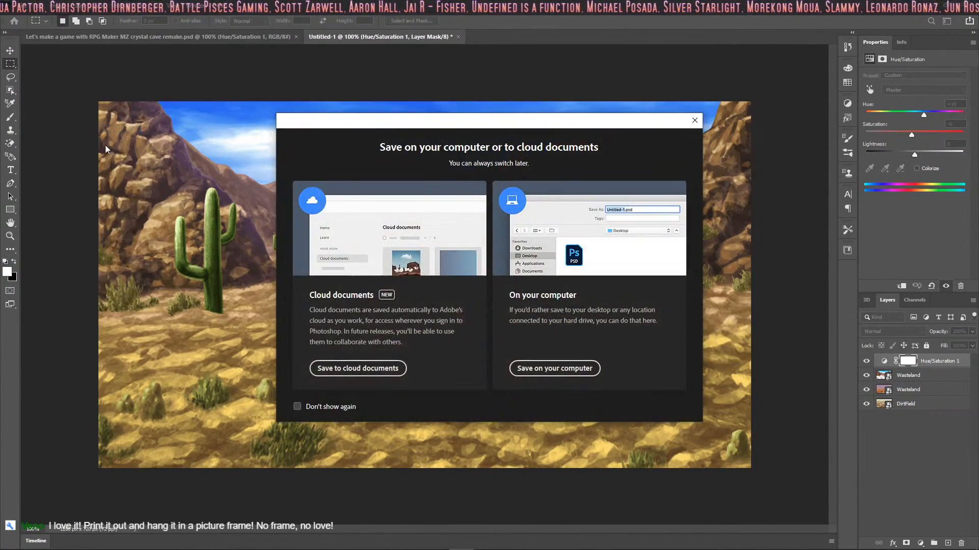
{"action": "left_click", "coordinate": [517, 363]}
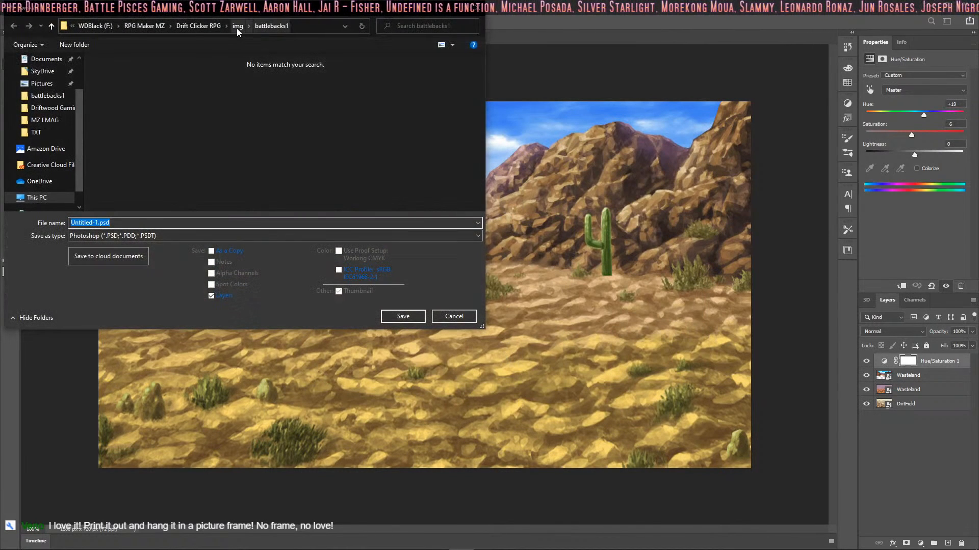
{"action": "left_click", "coordinate": [237, 28]}
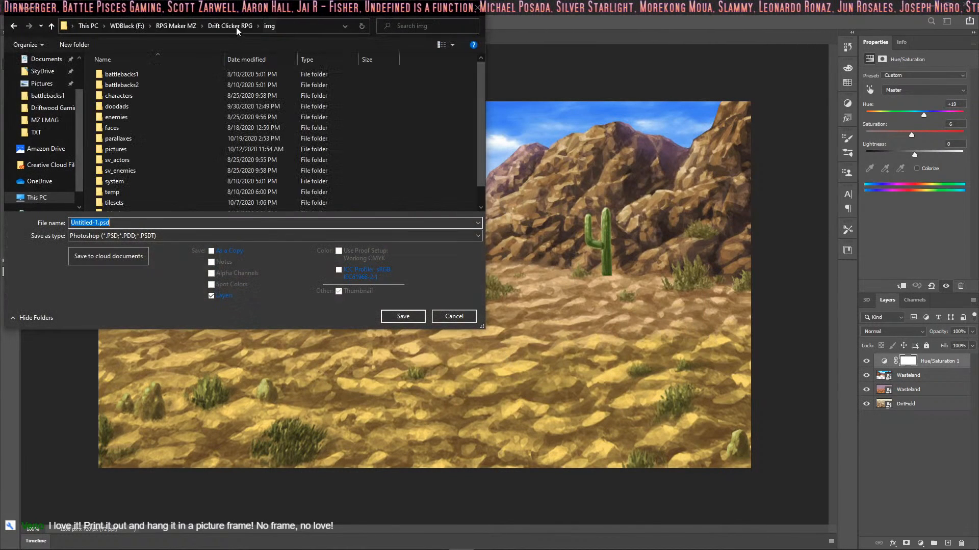
{"action": "double_click", "coordinate": [134, 140]}
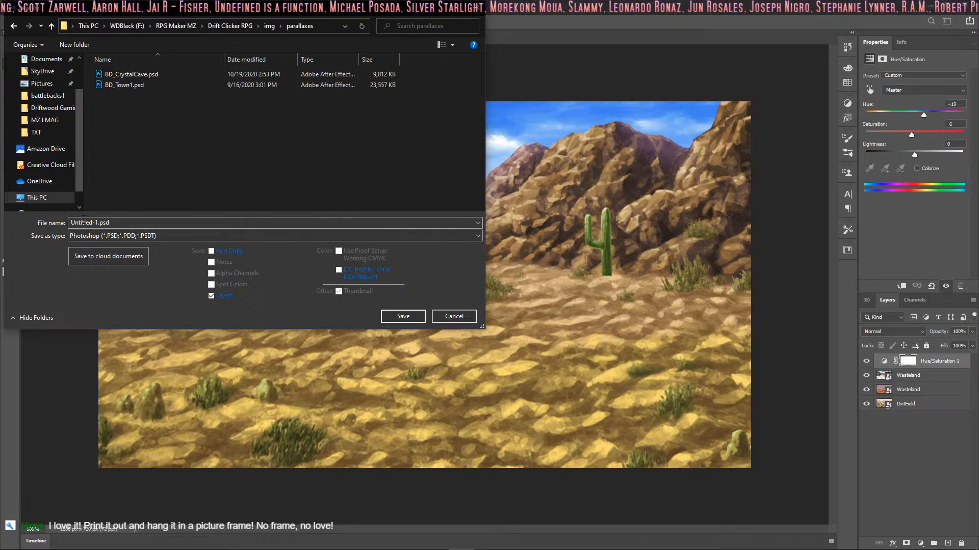
{"action": "left_click", "coordinate": [84, 222]}
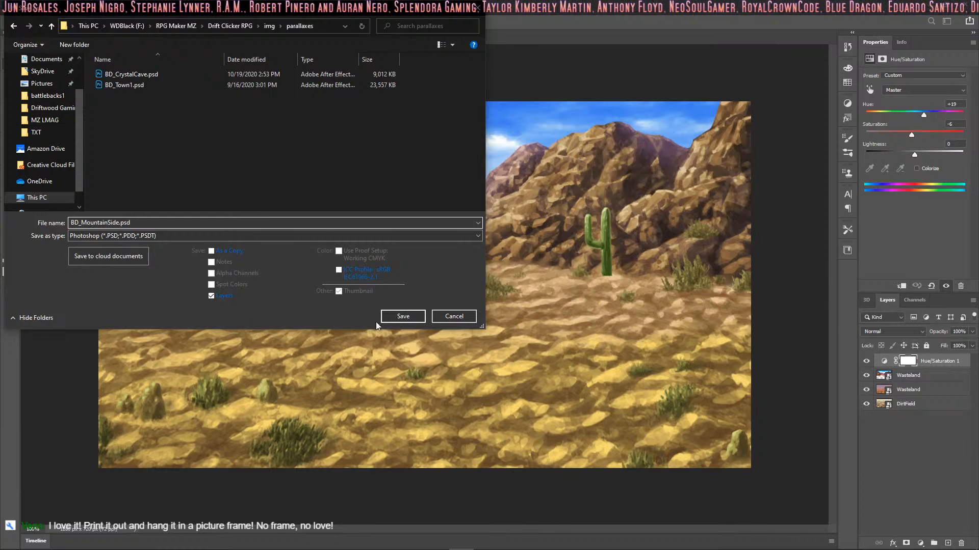
{"action": "left_click", "coordinate": [403, 316]}
Step: Save a PNG copy of the backdrop as BD_MountainSide.png in the parallaxes folder, accepting the PNG format options
{"action": "left_click", "coordinate": [20, 6]}
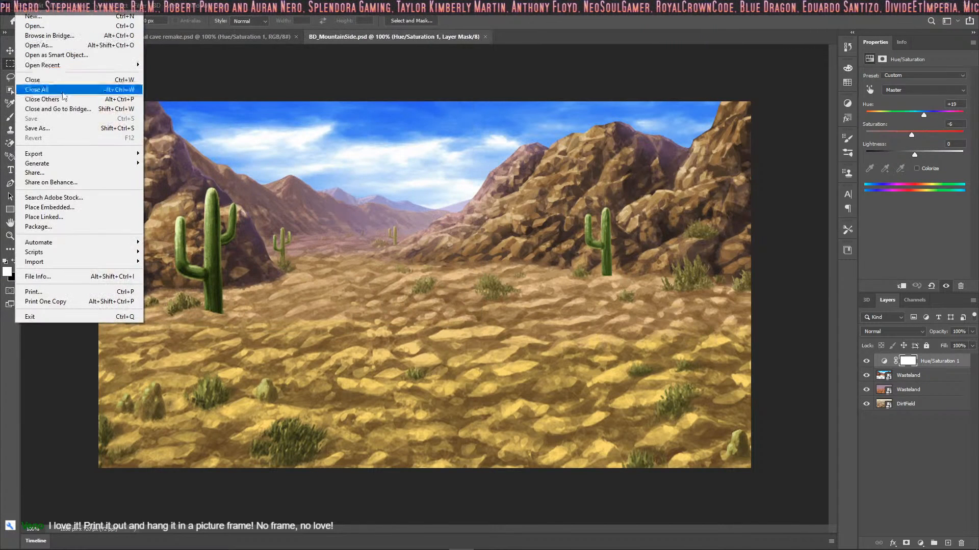
{"action": "left_click", "coordinate": [73, 128]}
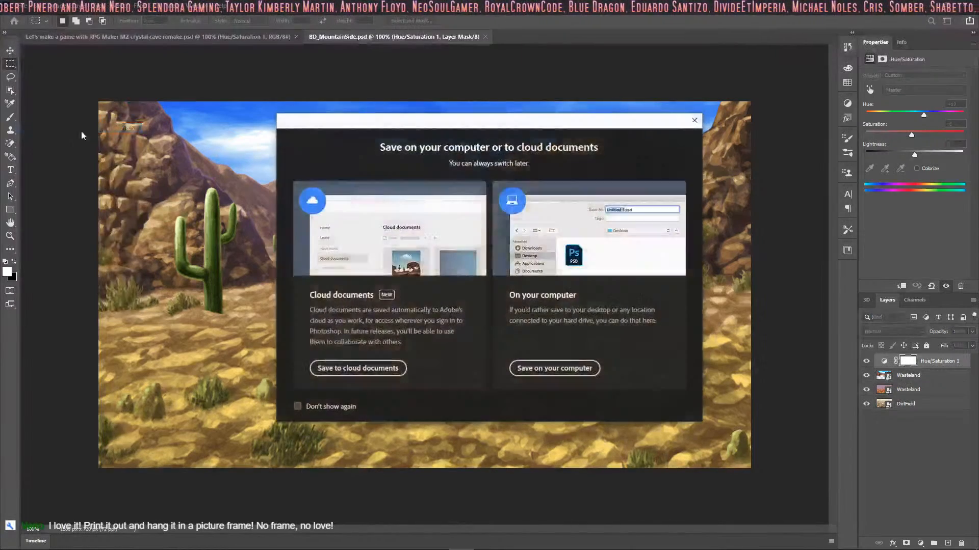
{"action": "left_click", "coordinate": [515, 365]}
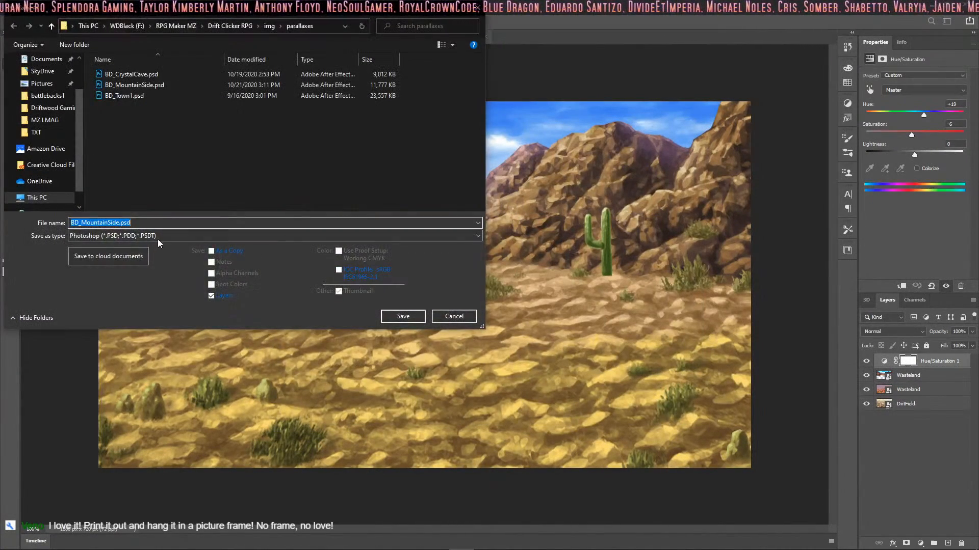
{"action": "left_click", "coordinate": [159, 237]}
{"action": "left_click", "coordinate": [142, 375]}
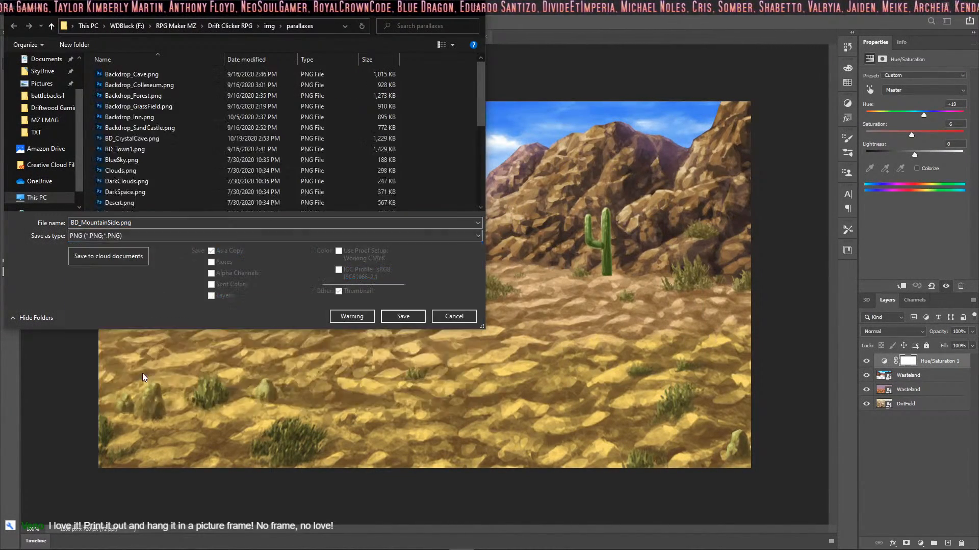
{"action": "left_click", "coordinate": [406, 316]}
{"action": "left_click", "coordinate": [547, 166]}
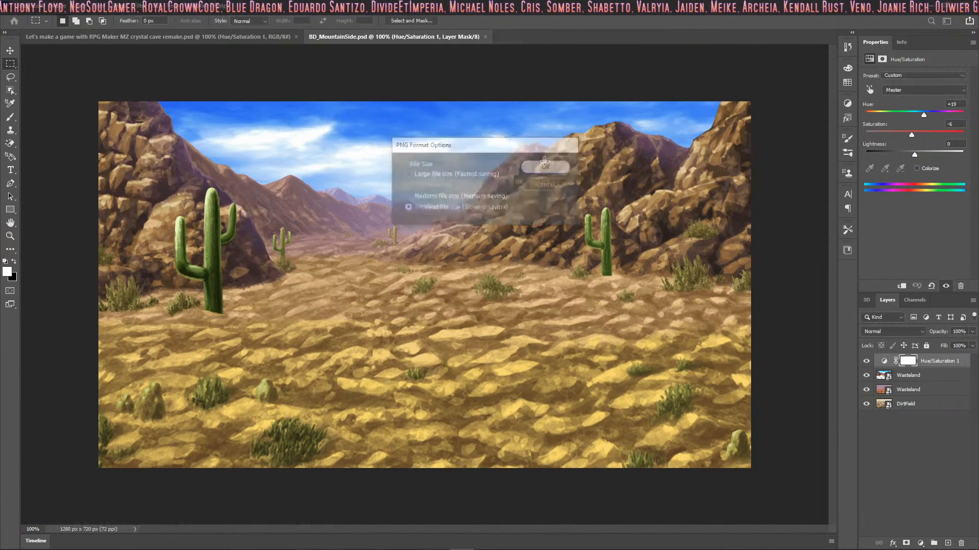
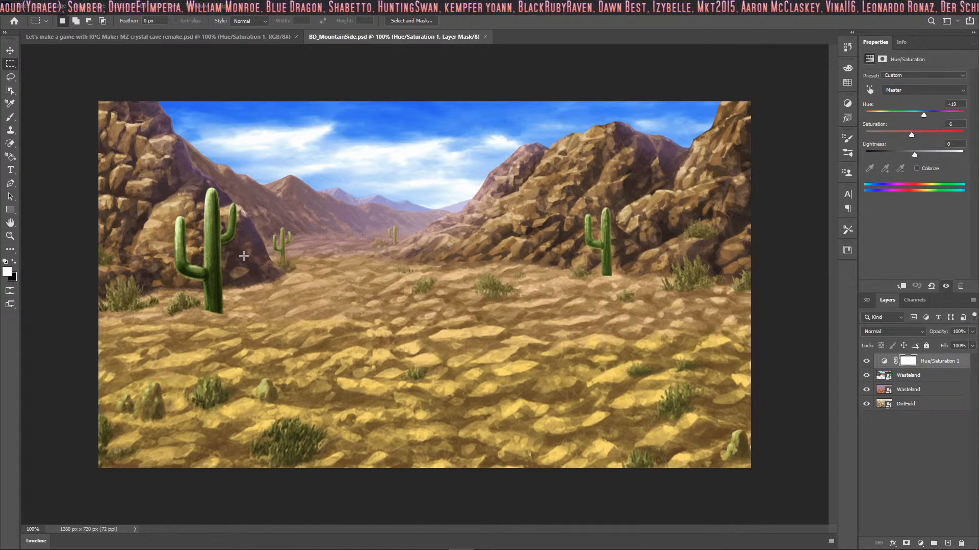
Step: Open IconSet.png from the Drift Clicker RPG project's img/system folder and show the grid over it
{"action": "left_click", "coordinate": [923, 443]}
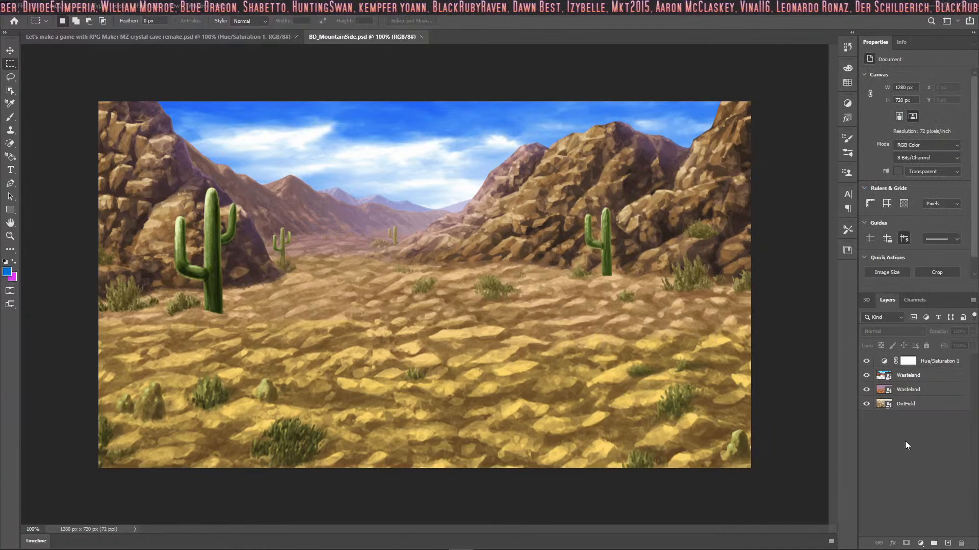
{"action": "left_click", "coordinate": [22, 5]}
{"action": "left_click", "coordinate": [46, 26]}
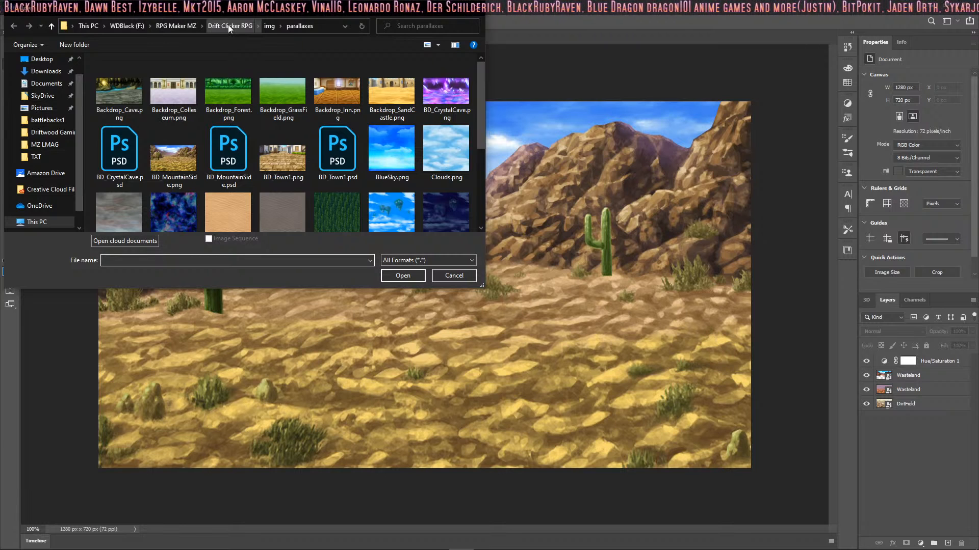
{"action": "left_click", "coordinate": [268, 26]}
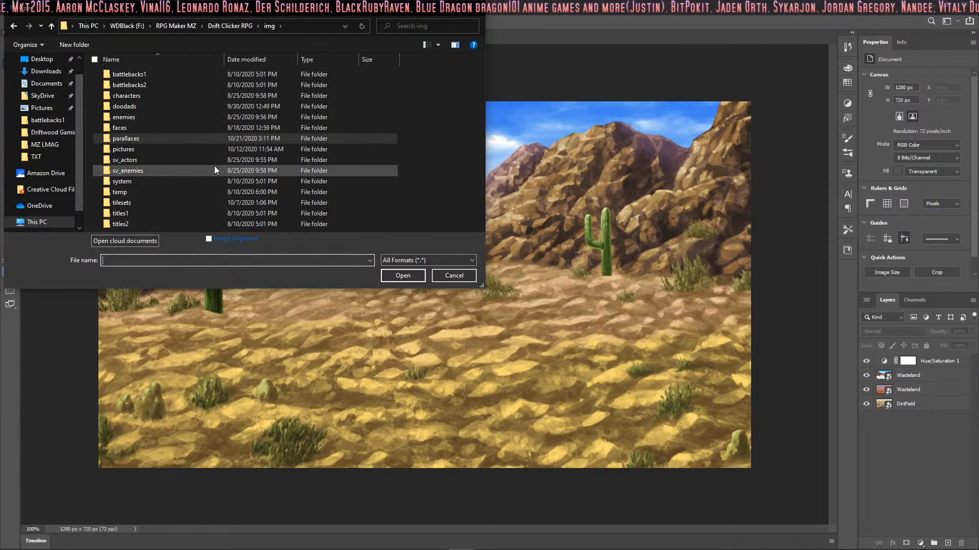
{"action": "double_click", "coordinate": [155, 181]}
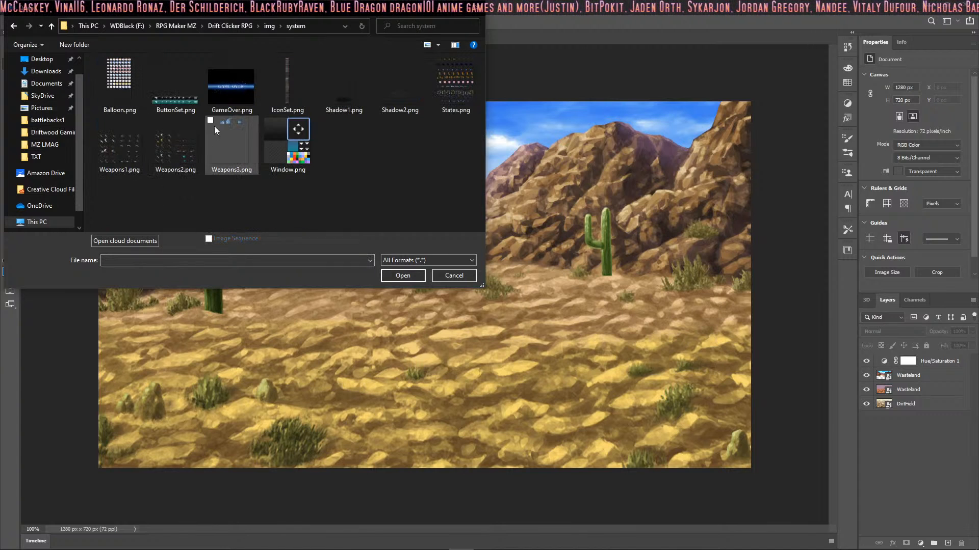
{"action": "left_click", "coordinate": [279, 86]}
{"action": "left_click", "coordinate": [403, 274]}
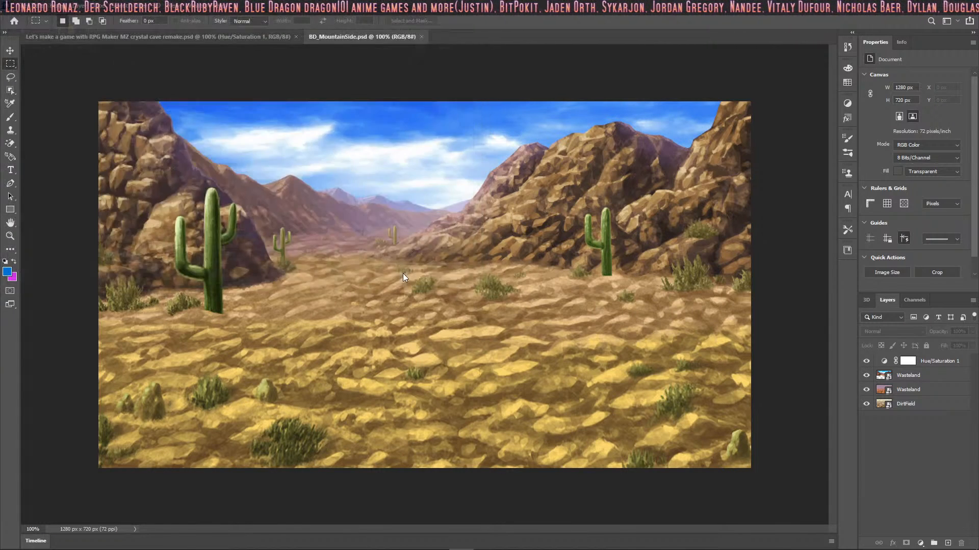
{"action": "left_click_drag", "start_coordinate": [432, 263], "coordinate": [525, 253], "text": "ctrl"}
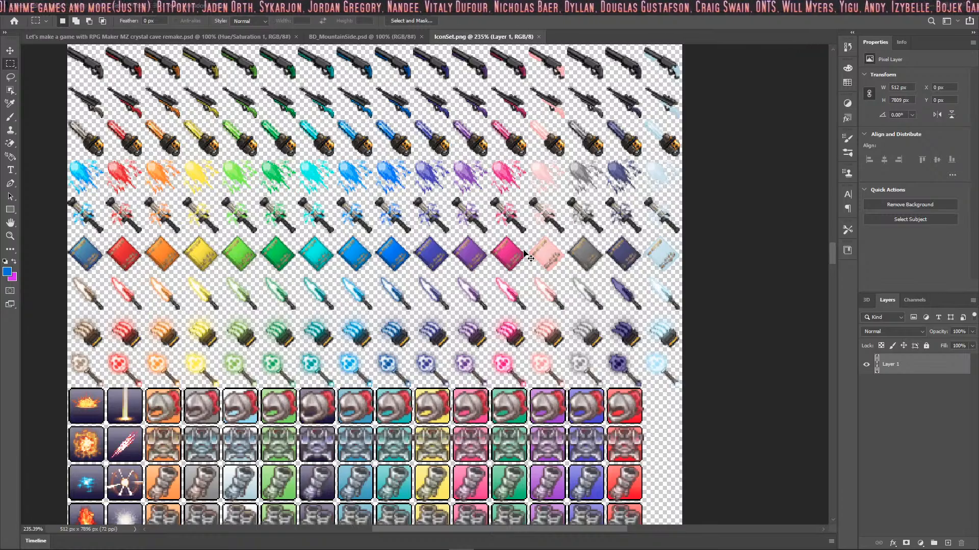
{"action": "key", "text": "ctrl+apostrophe"}
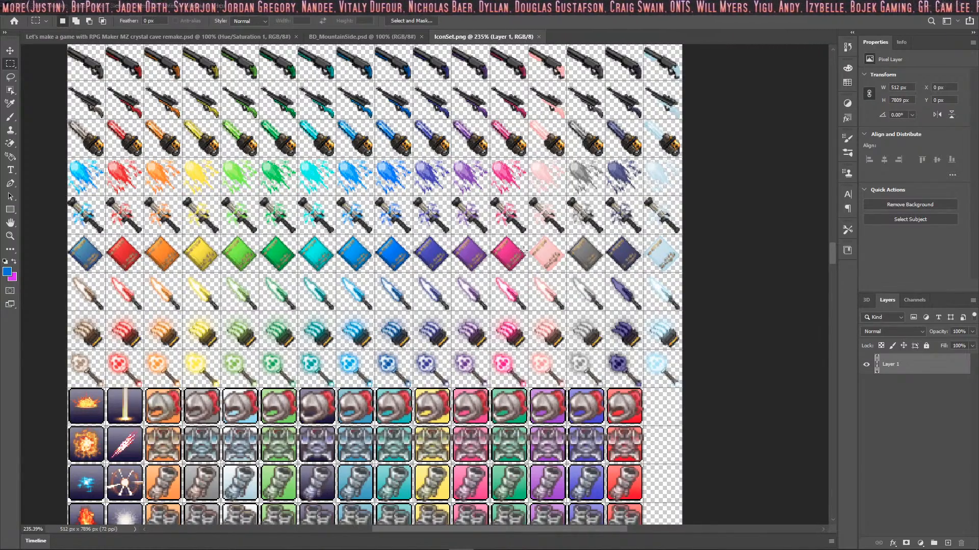
Step: Look through the rows of the icon sheet for a cave icon
{"action": "scroll", "coordinate": [535, 249], "scroll_direction": "down", "scroll_amount": 3}
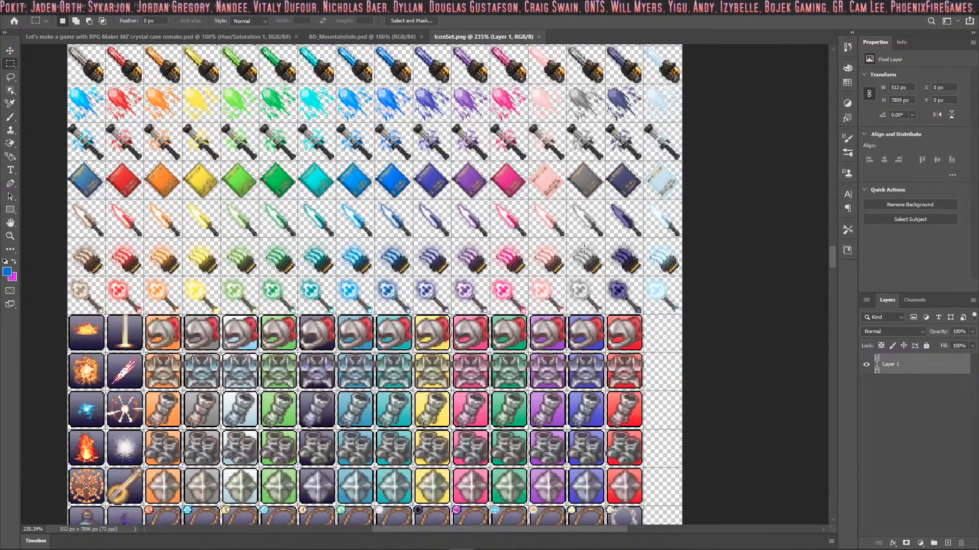
{"action": "left_click_drag", "start_coordinate": [567, 279], "coordinate": [591, 287], "text": "ctrl"}
{"action": "left_click_drag", "start_coordinate": [498, 277], "coordinate": [678, 279], "text": "ctrl"}
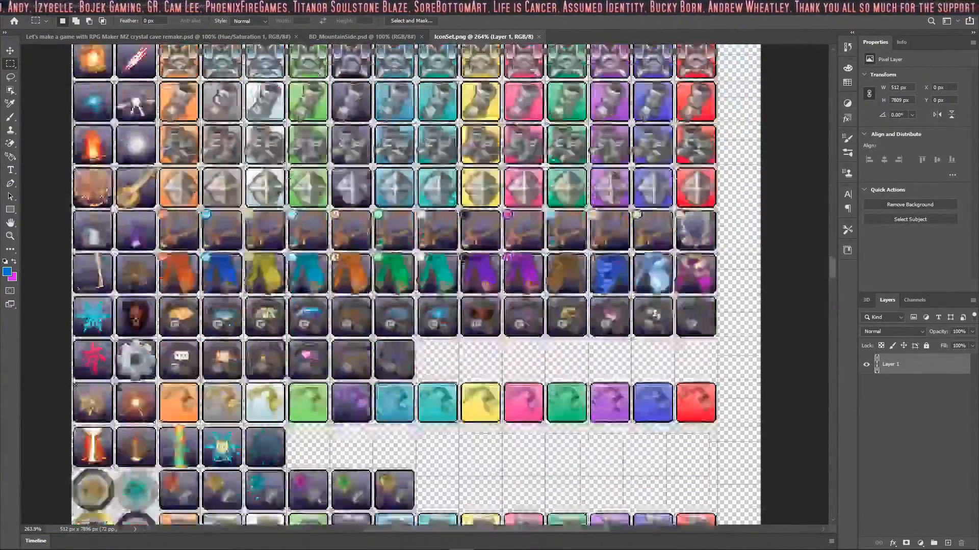
{"action": "scroll", "coordinate": [355, 243], "scroll_direction": "down", "scroll_amount": 15}
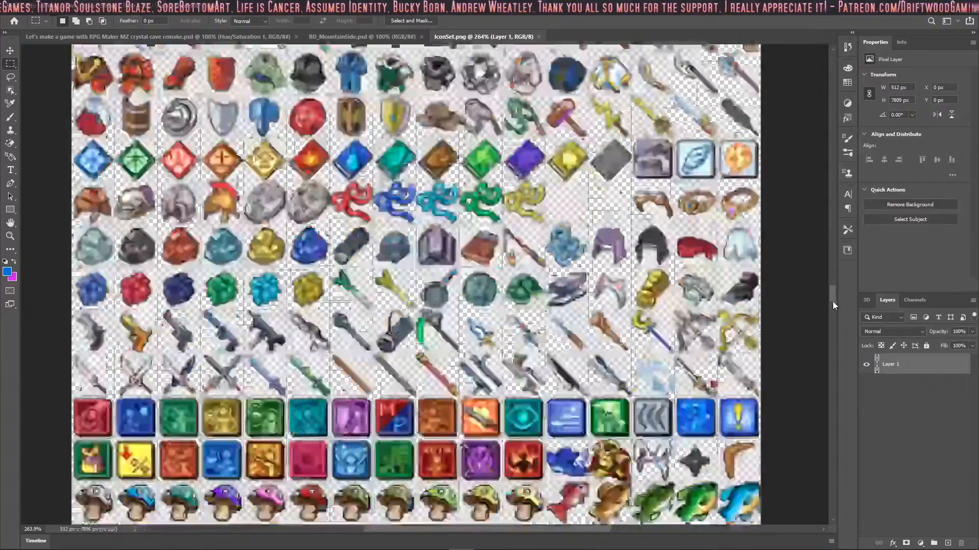
{"action": "left_click_drag", "start_coordinate": [833, 303], "coordinate": [834, 330]}
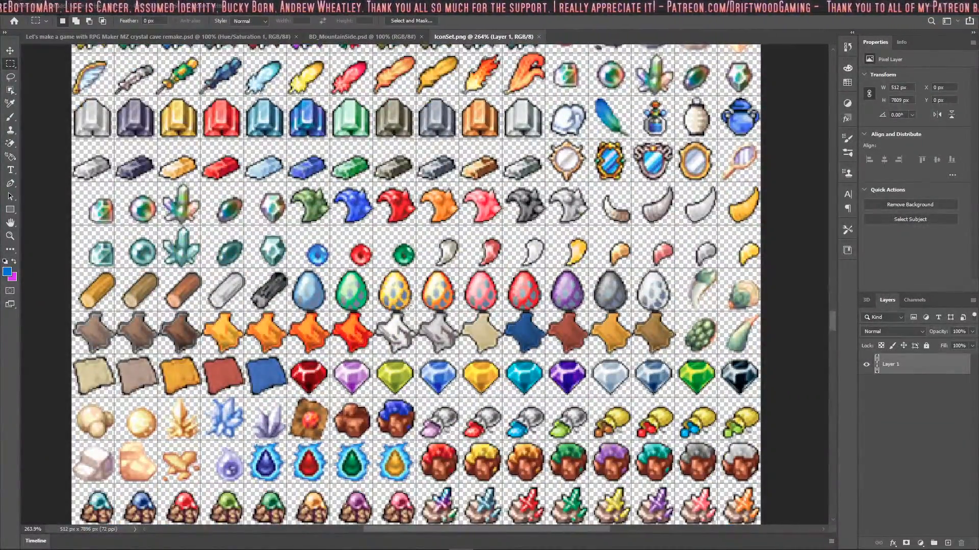
{"action": "scroll", "coordinate": [246, 274], "scroll_direction": "down", "scroll_amount": 6}
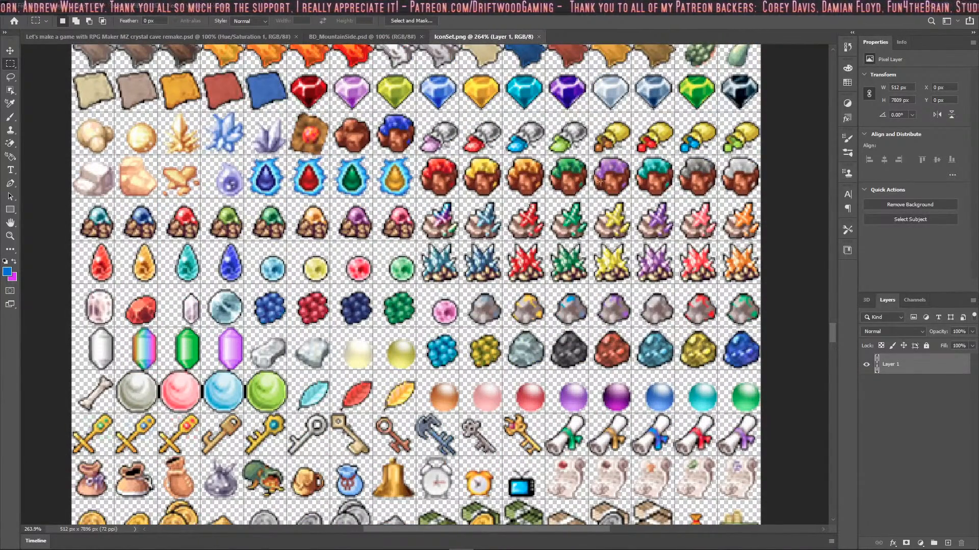
{"action": "scroll", "coordinate": [584, 238], "scroll_direction": "down", "scroll_amount": 4}
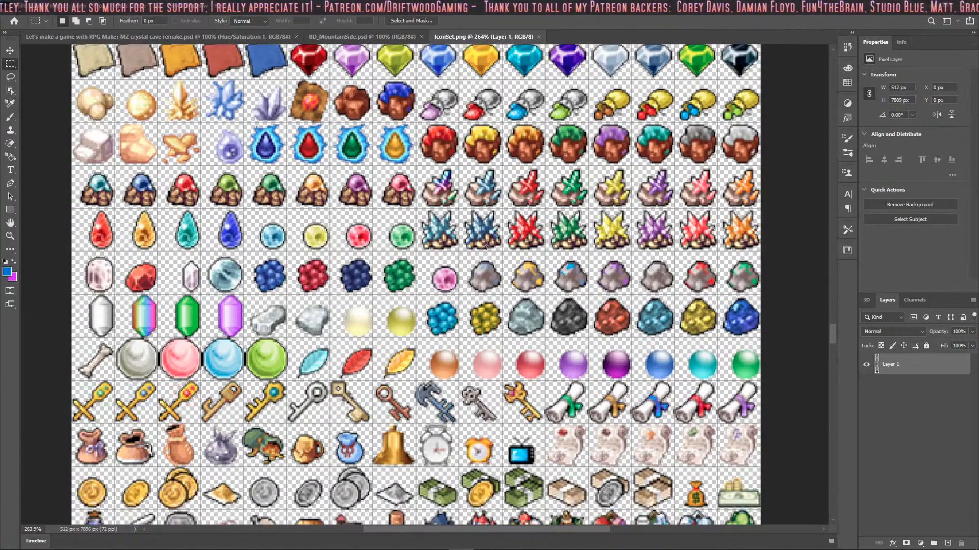
{"action": "scroll", "coordinate": [616, 181], "scroll_direction": "down", "scroll_amount": 1}
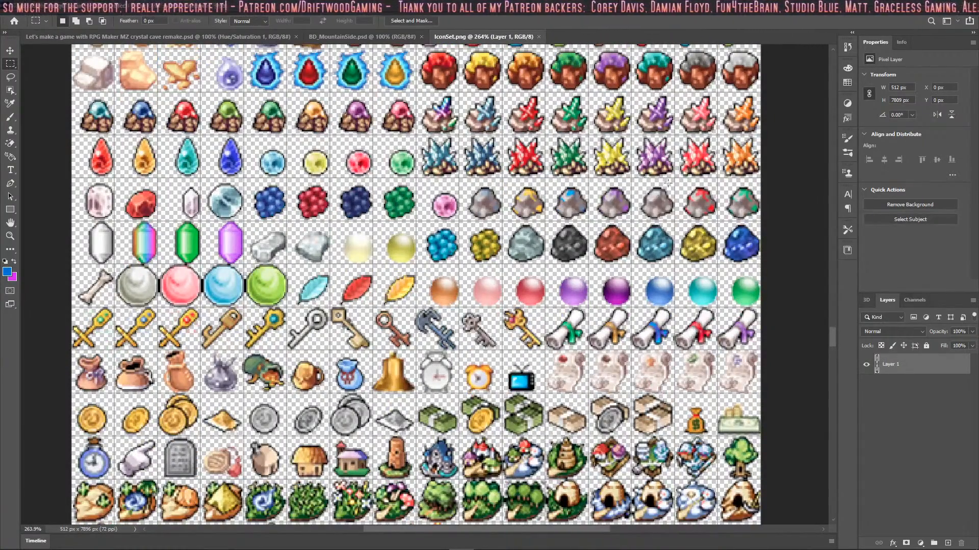
{"action": "scroll", "coordinate": [698, 308], "scroll_direction": "down", "scroll_amount": 10}
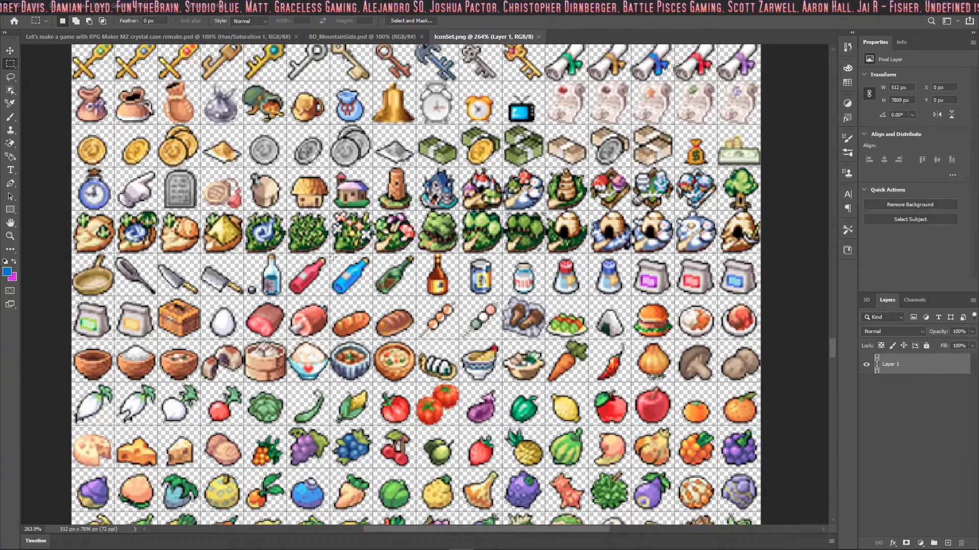
{"action": "scroll", "coordinate": [333, 256], "scroll_direction": "down", "scroll_amount": 4}
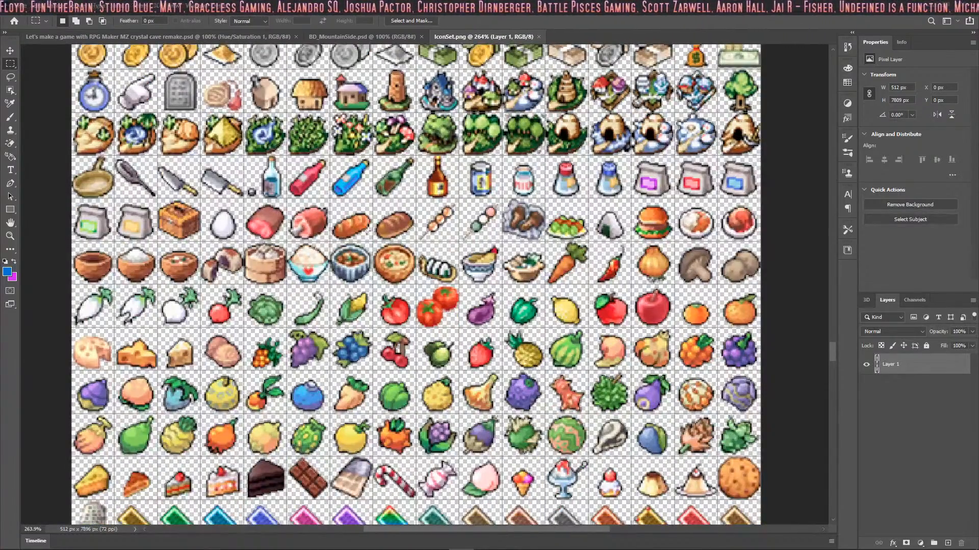
{"action": "scroll", "coordinate": [367, 231], "scroll_direction": "down", "scroll_amount": 7}
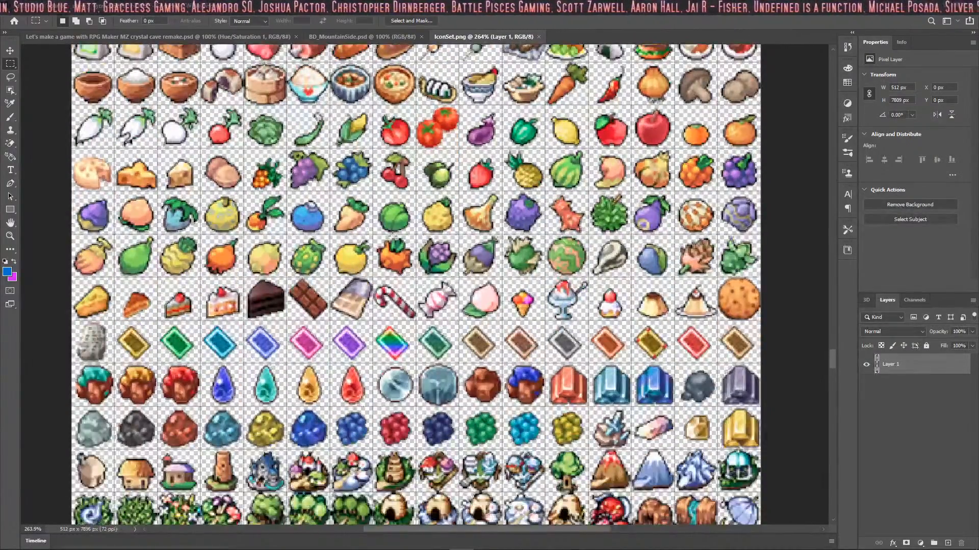
{"action": "scroll", "coordinate": [392, 235], "scroll_direction": "down", "scroll_amount": 10}
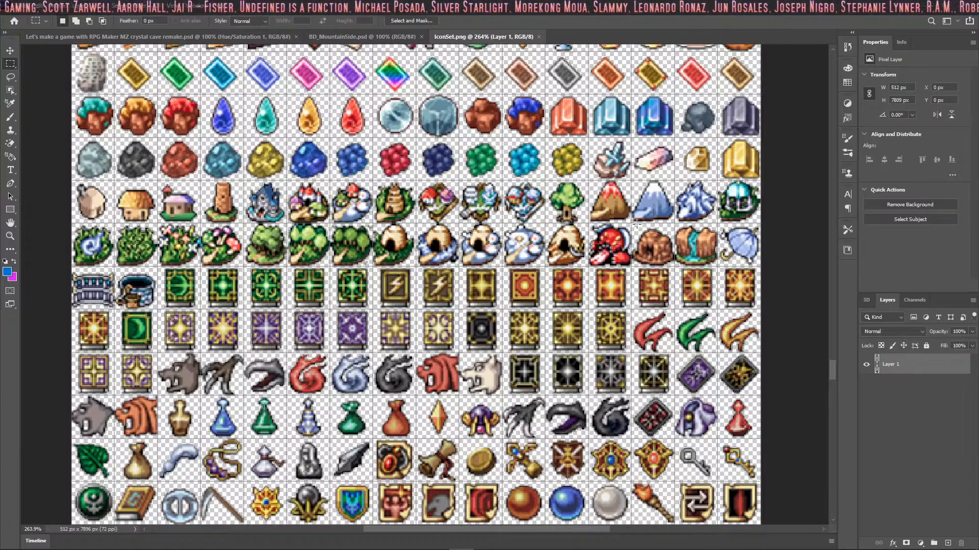
Step: Select and copy the 32 × 32 px brown cave icon beside the waterfall icon
{"action": "left_click_drag", "start_coordinate": [643, 237], "coordinate": [702, 238], "text": "ctrl"}
{"action": "scroll", "coordinate": [609, 304], "scroll_direction": "down", "scroll_amount": 1}
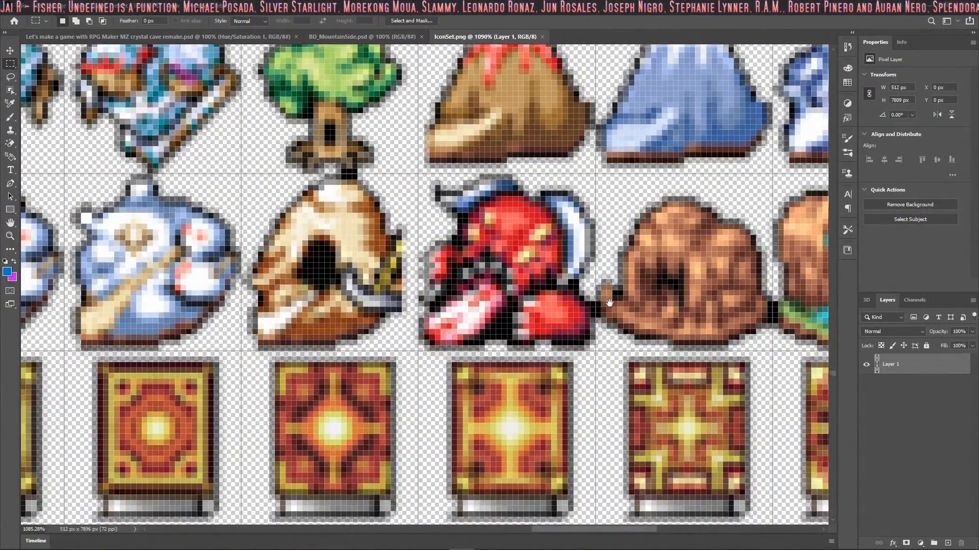
{"action": "scroll", "coordinate": [609, 301], "scroll_direction": "right", "scroll_amount": 6}
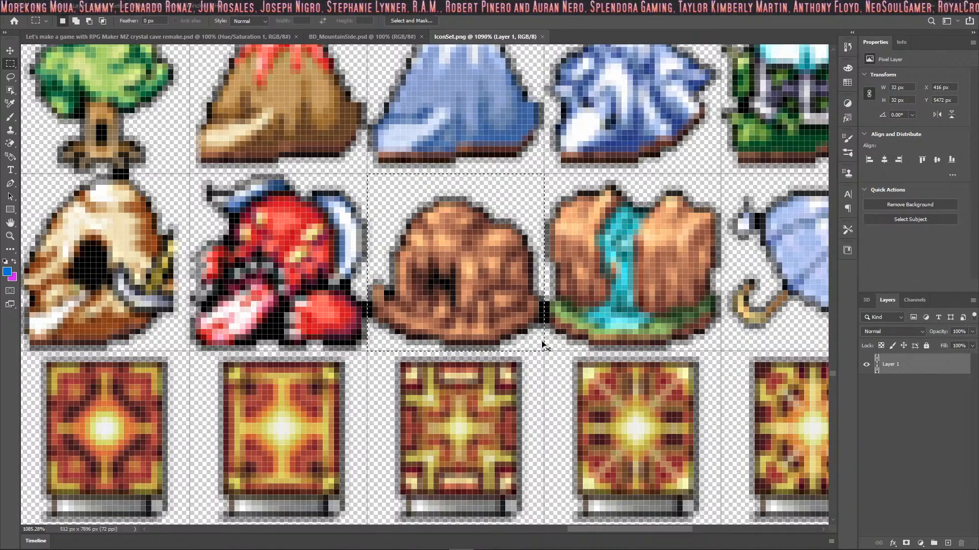
Step: Create a new document 32 pixels wide and 32 pixels high
{"action": "left_click", "coordinate": [23, 6]}
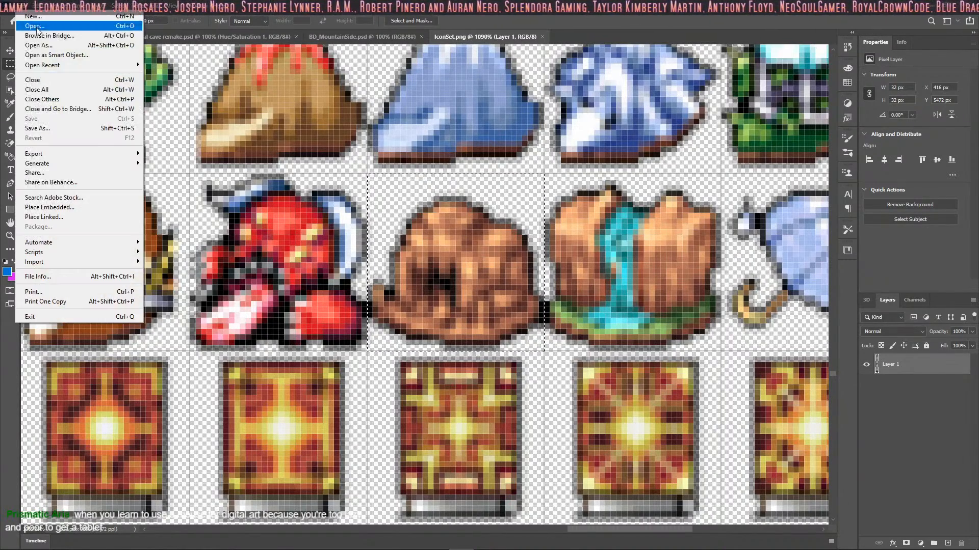
{"action": "left_click", "coordinate": [34, 17]}
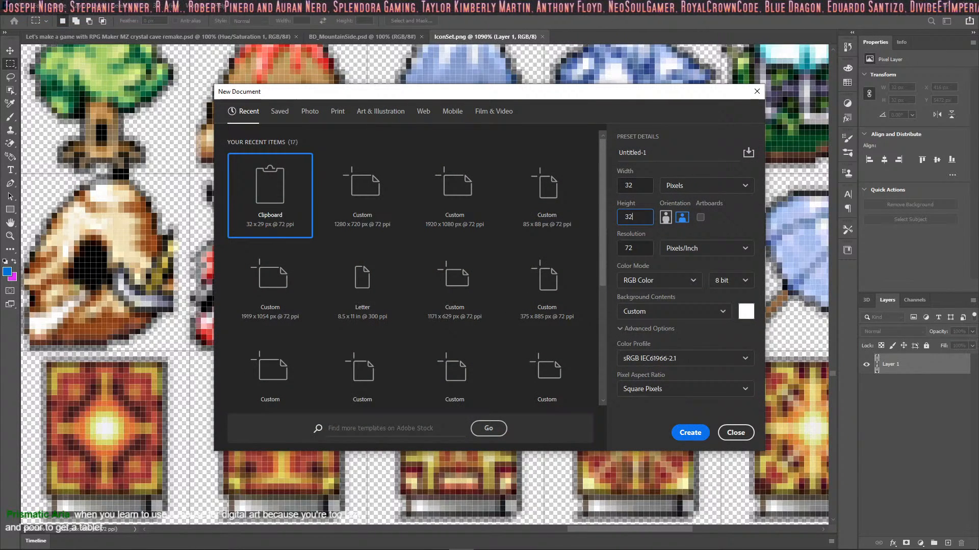
{"action": "left_click", "coordinate": [691, 432]}
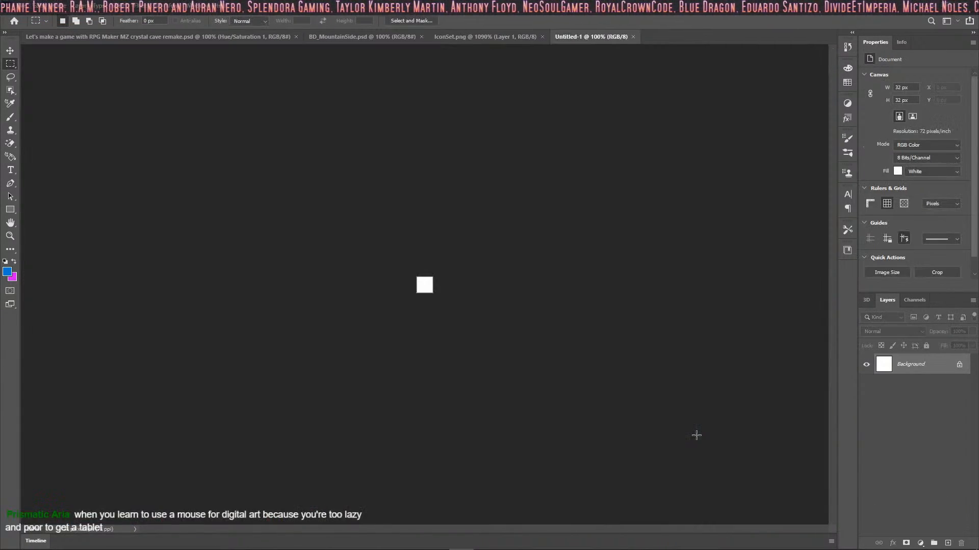
Step: Paste the cave icon into the new document and delete the white Background layer
{"action": "key", "text": "ctrl+v"}
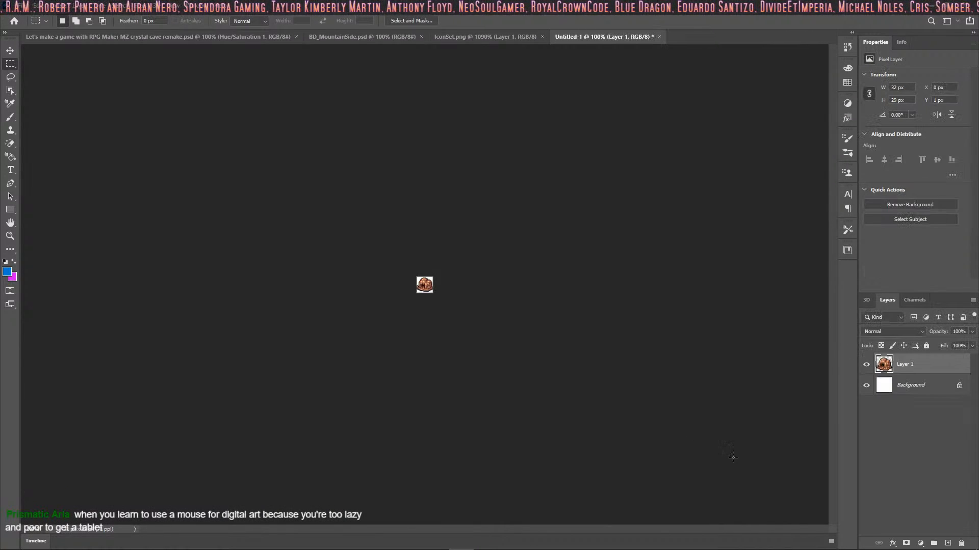
{"action": "left_click", "coordinate": [891, 390]}
{"action": "key", "text": "Delete"}
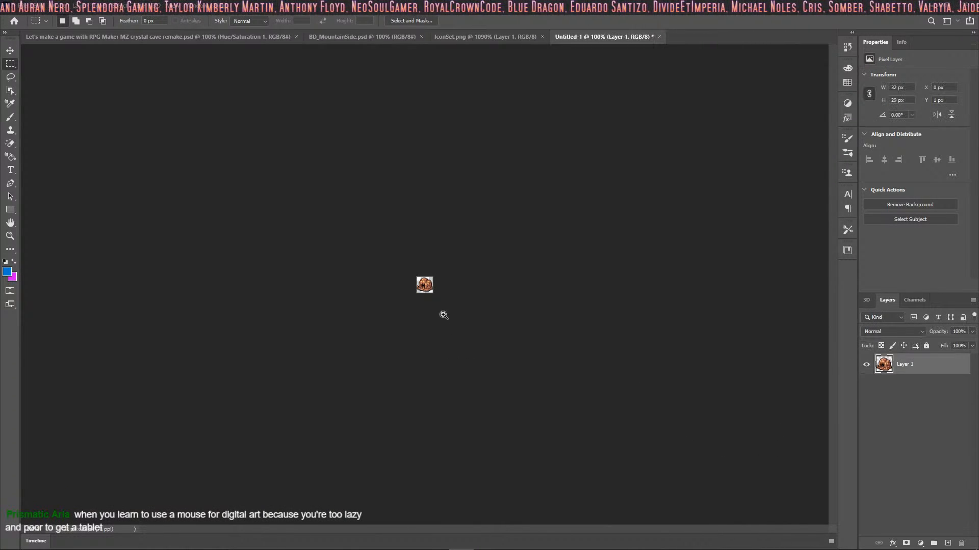
{"action": "left_click_drag", "start_coordinate": [443, 315], "coordinate": [543, 311], "text": "ctrl"}
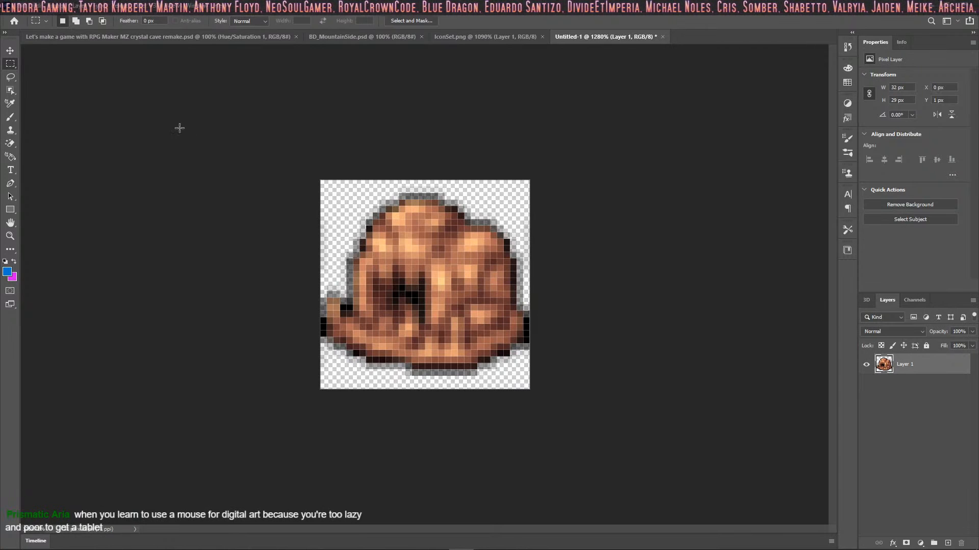
Step: Start saving the cave icon to the project's img/pictures folder with PNG as the file format
{"action": "left_click", "coordinate": [23, 7]}
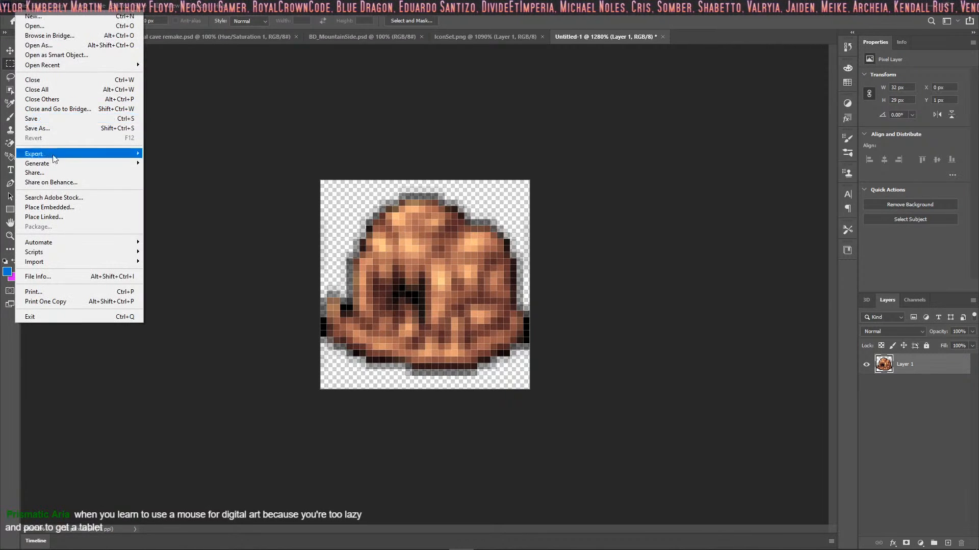
{"action": "left_click", "coordinate": [73, 129]}
{"action": "left_click", "coordinate": [557, 368]}
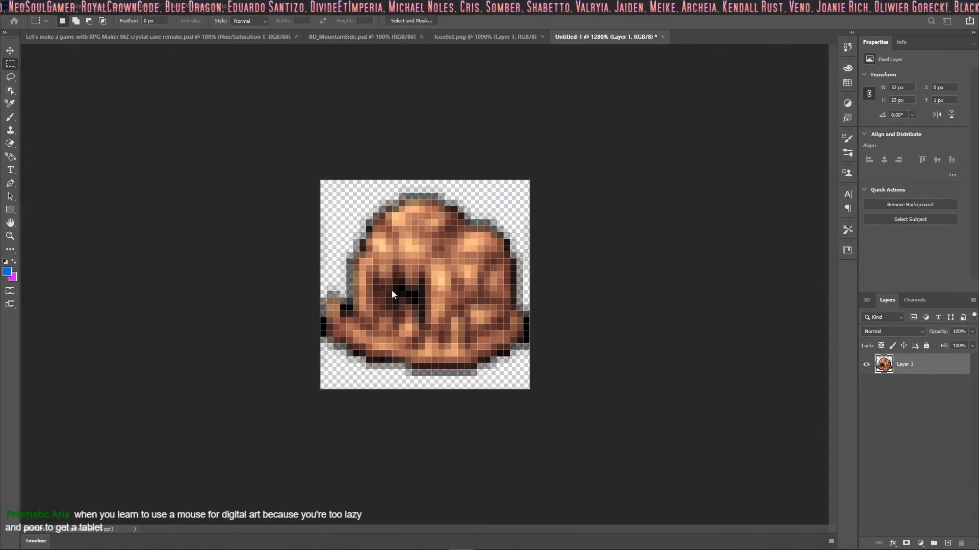
{"action": "left_click", "coordinate": [270, 26]}
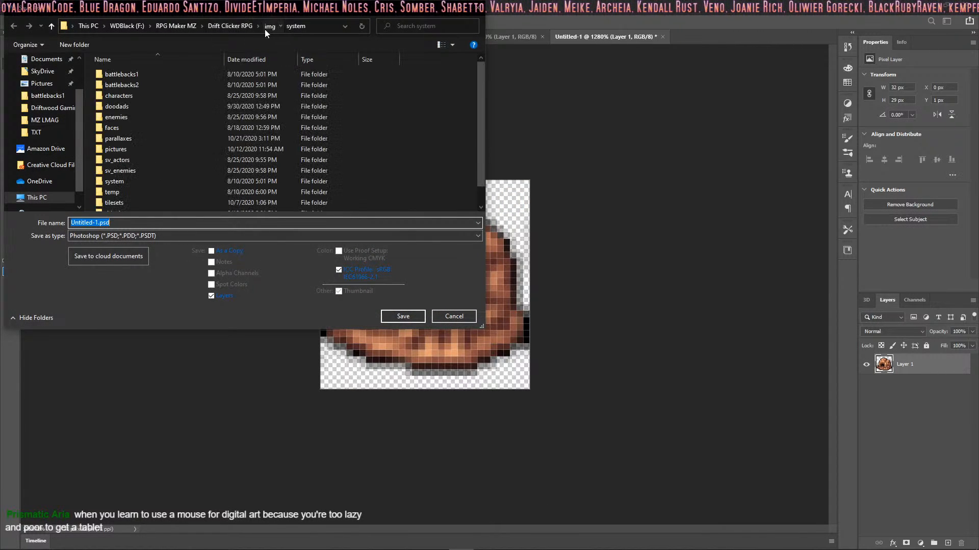
{"action": "left_click", "coordinate": [133, 150]}
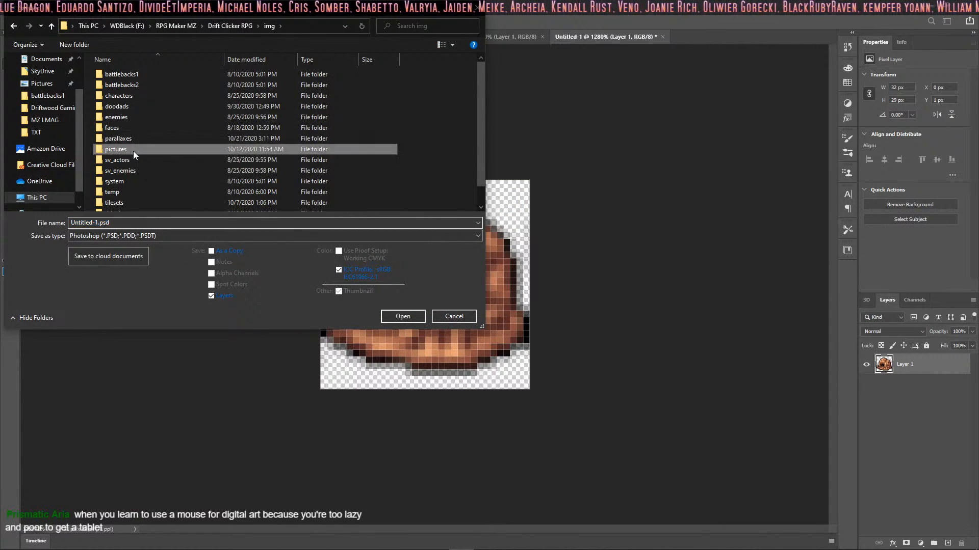
{"action": "double_click", "coordinate": [133, 151]}
{"action": "left_click", "coordinate": [142, 236]}
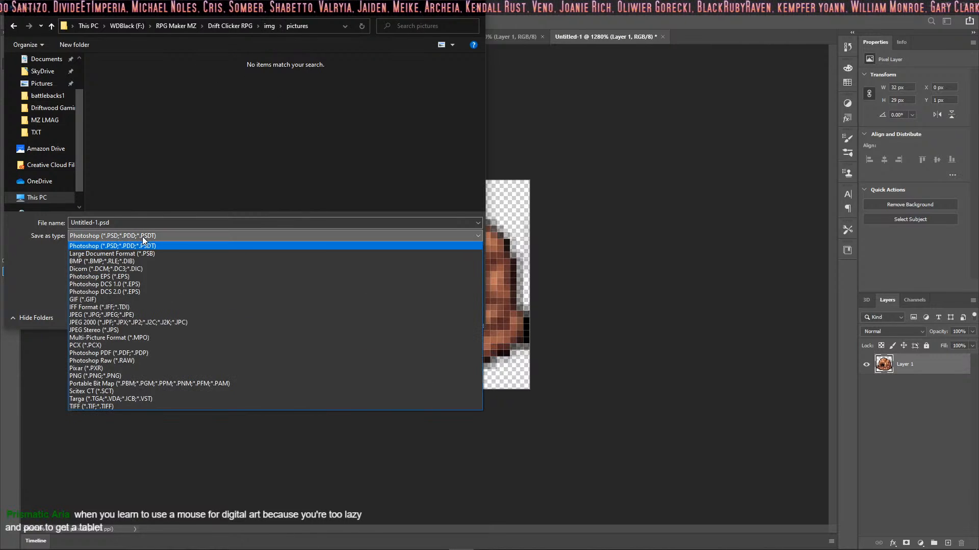
{"action": "left_click", "coordinate": [147, 377]}
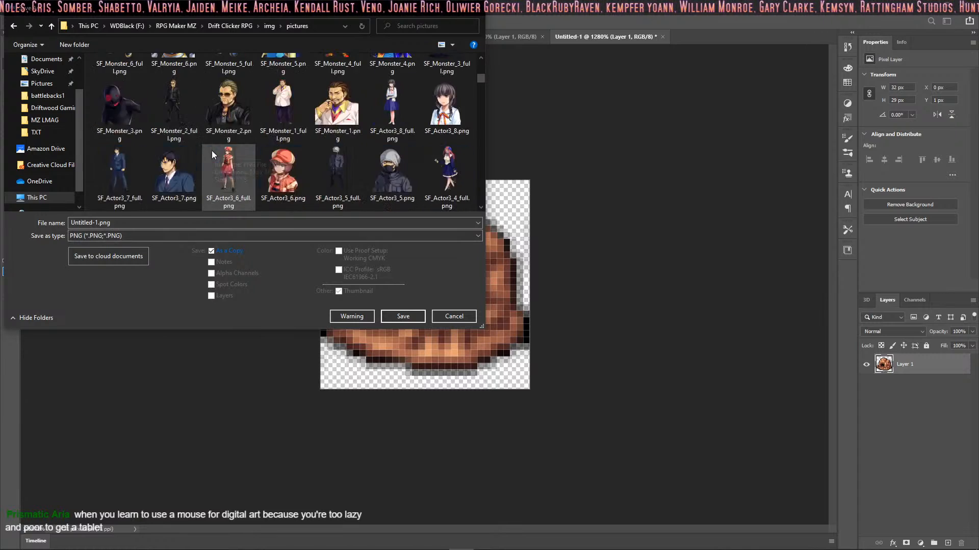
Step: Name the cave icon !Buttons_MountainSide.png, following the existing button pictures, and save it in the pictures folder
{"action": "scroll", "coordinate": [213, 150], "scroll_direction": "down", "scroll_amount": 10}
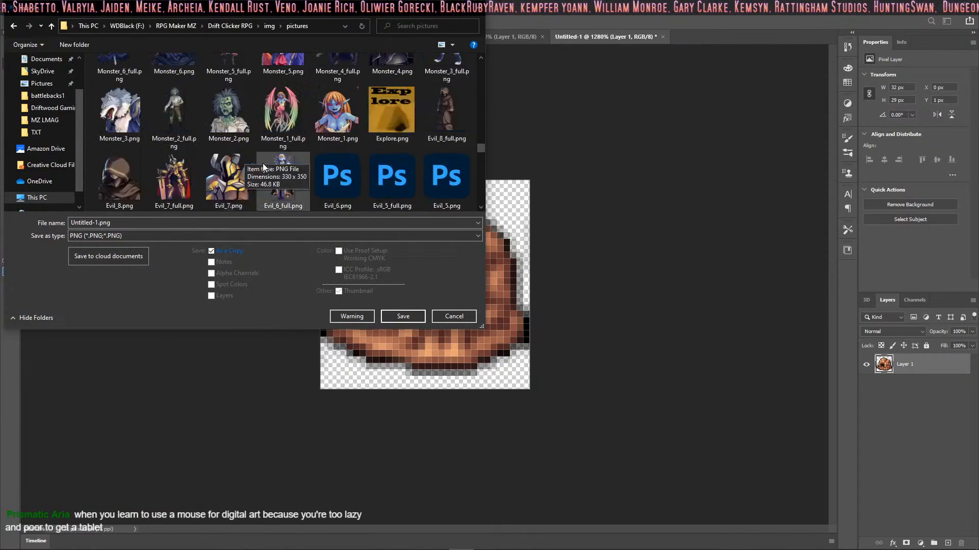
{"action": "scroll", "coordinate": [261, 173], "scroll_direction": "down", "scroll_amount": 10}
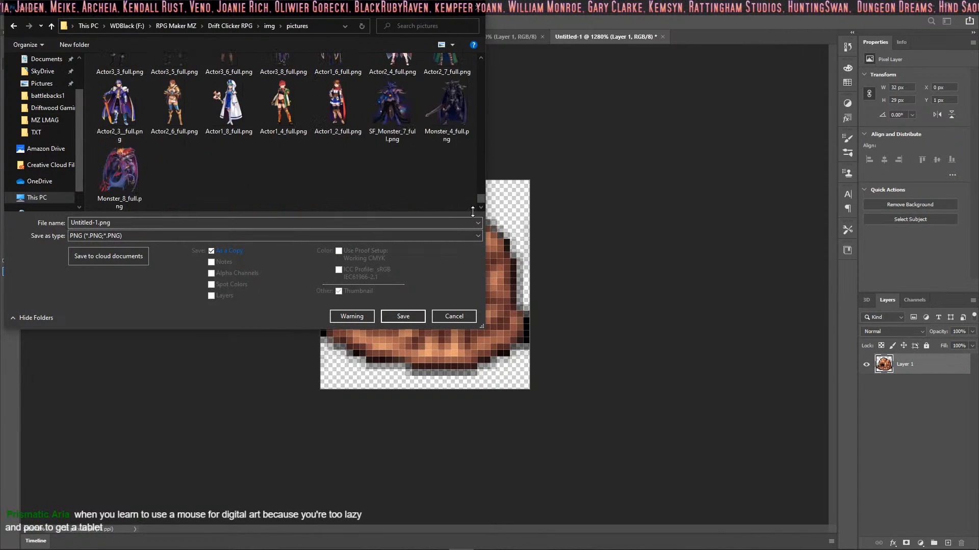
{"action": "left_click_drag", "start_coordinate": [481, 197], "coordinate": [476, 60]}
{"action": "scroll", "coordinate": [268, 126], "scroll_direction": "down", "scroll_amount": 1}
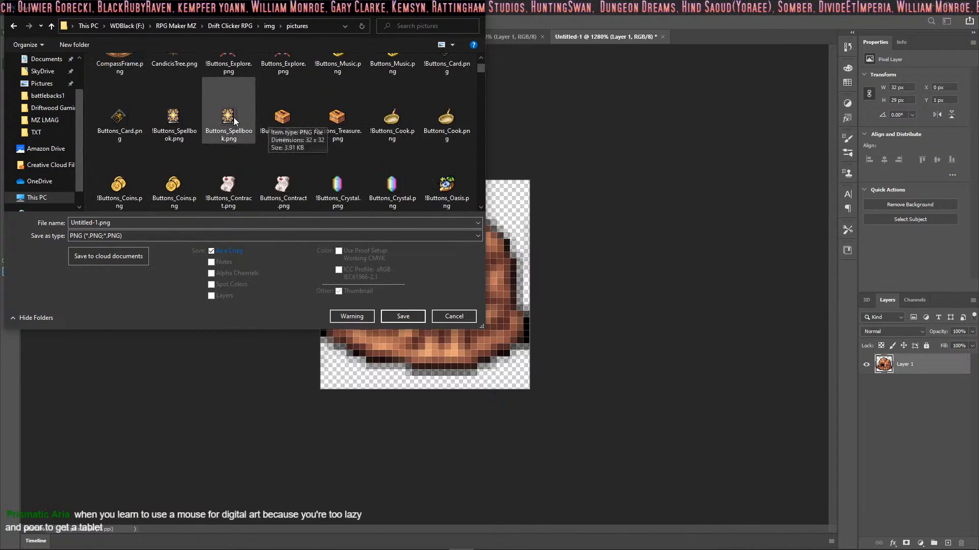
{"action": "scroll", "coordinate": [233, 117], "scroll_direction": "up", "scroll_amount": 1}
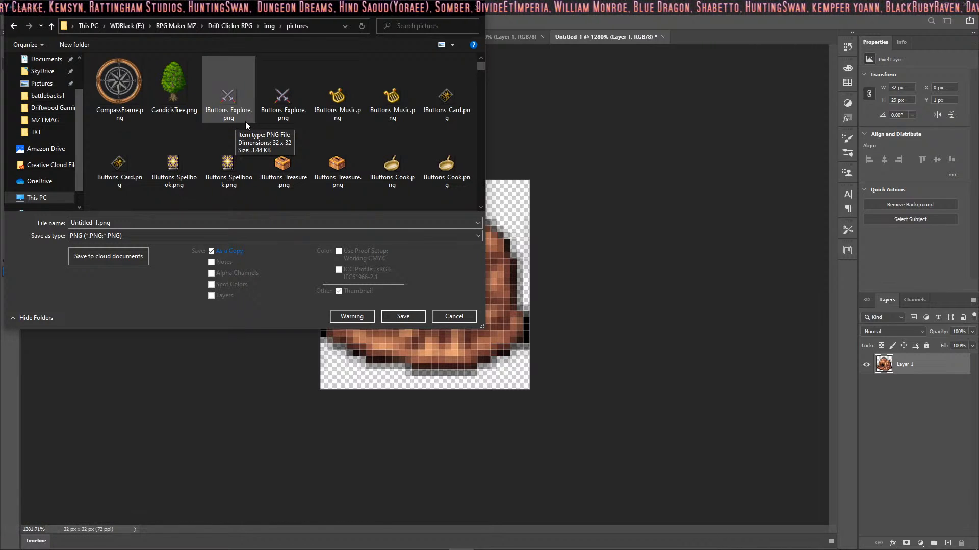
{"action": "left_click", "coordinate": [96, 223]}
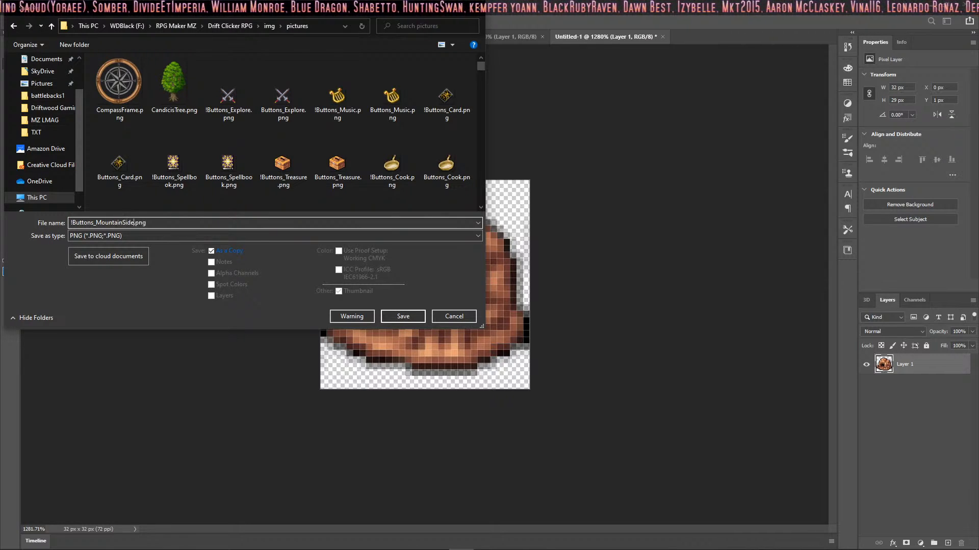
{"action": "left_click", "coordinate": [402, 316]}
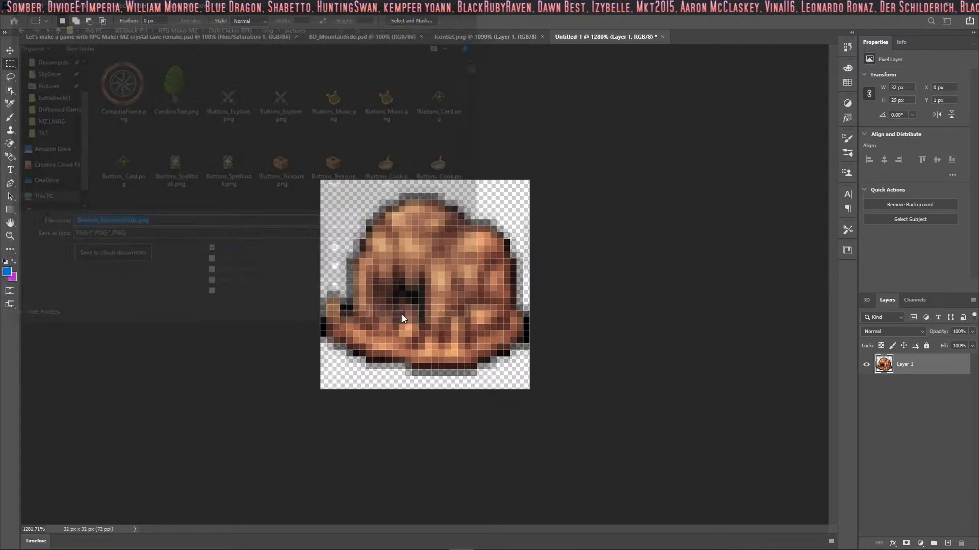
{"action": "left_click", "coordinate": [541, 166]}
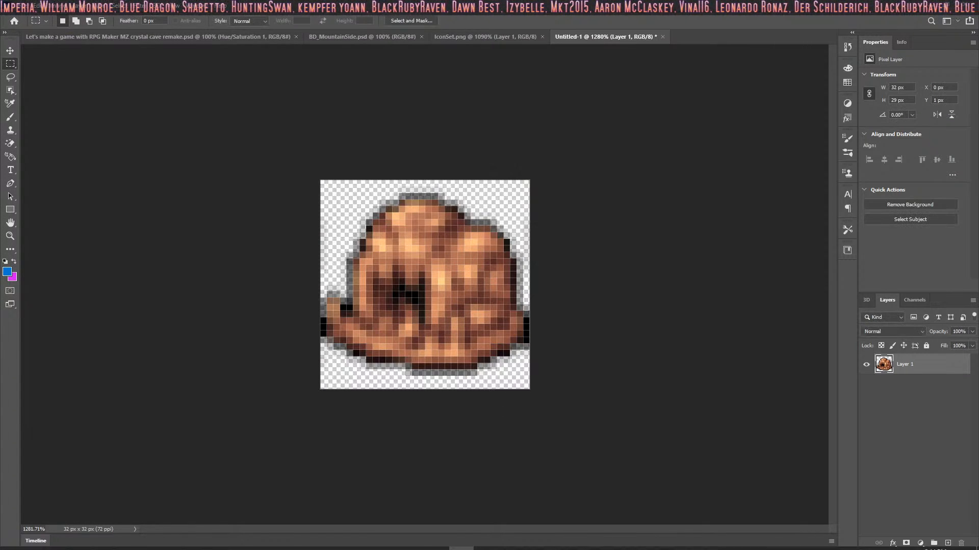
Step: Switch to HUD Maker Ultra with the Button HUD
{"action": "left_click", "coordinate": [737, 541]}
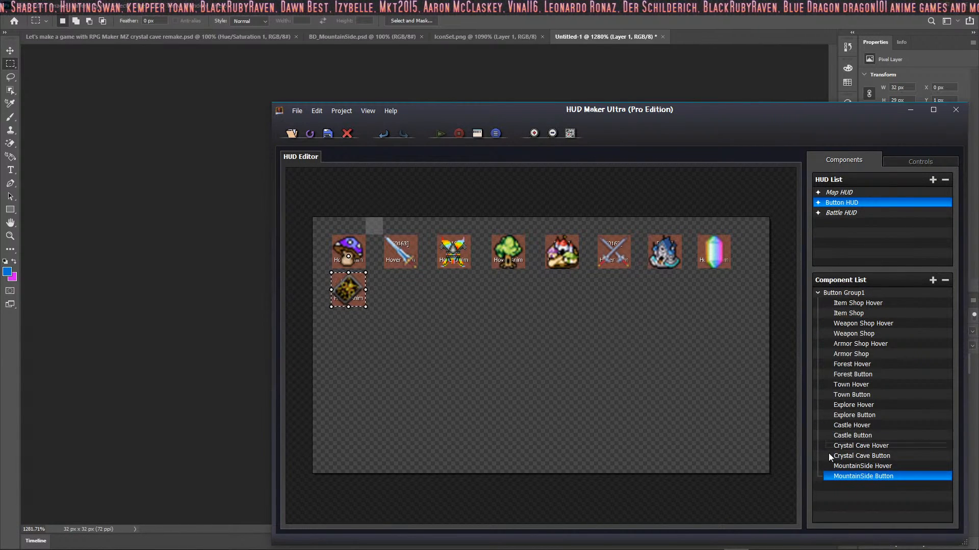
{"action": "double_click", "coordinate": [865, 477]}
{"action": "left_click", "coordinate": [566, 385]}
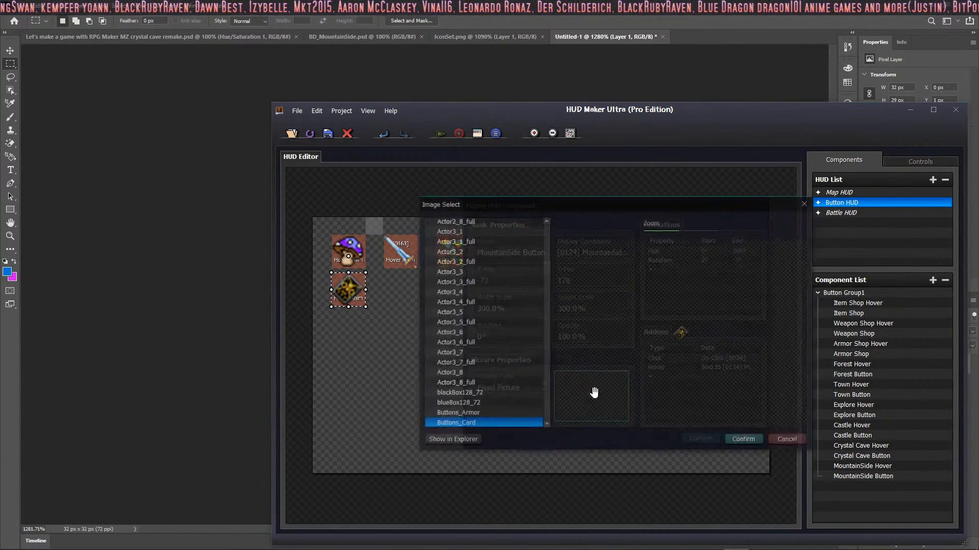
{"action": "scroll", "coordinate": [534, 377], "scroll_direction": "down", "scroll_amount": 5}
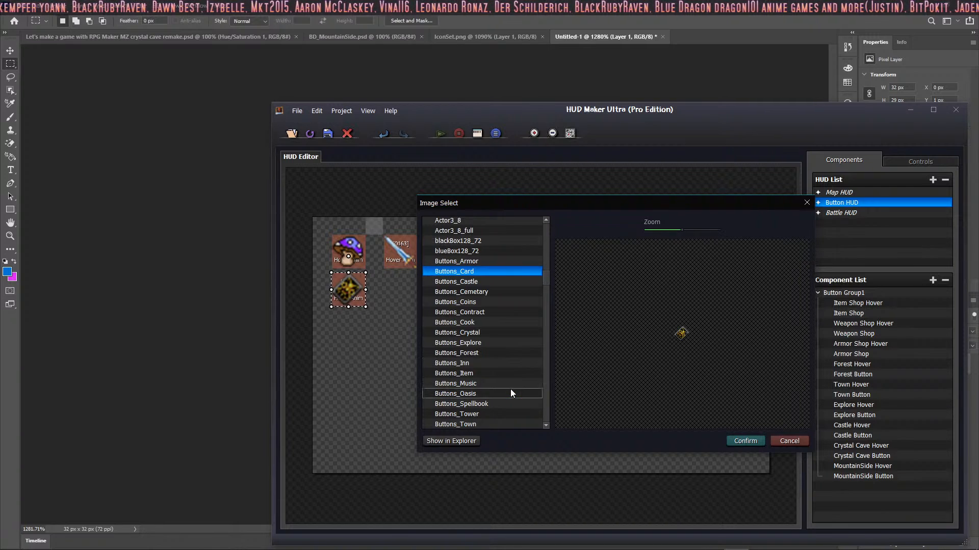
{"action": "left_click", "coordinate": [789, 442]}
{"action": "left_click", "coordinate": [742, 438]}
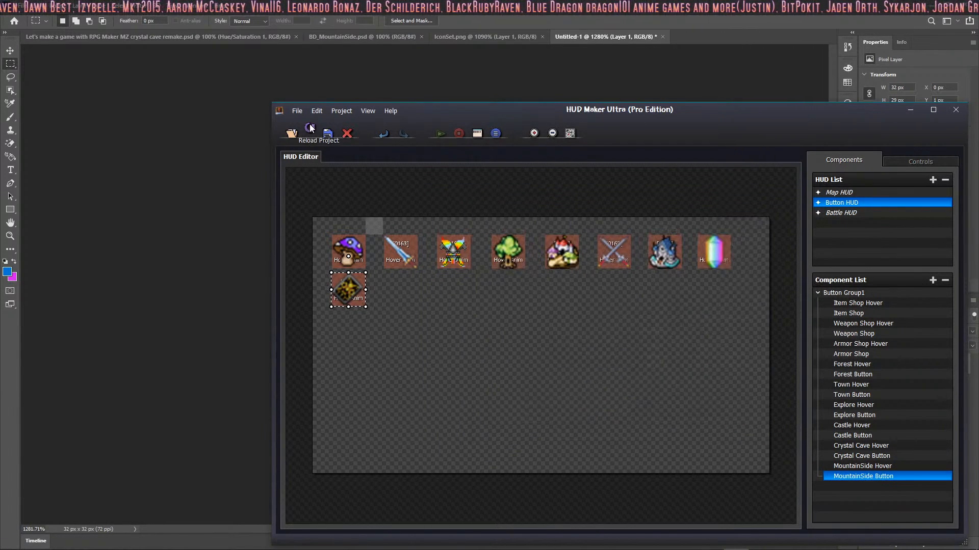
Step: Set the MountainSide Button component's picture to !Buttons_MountainSide and apply the change
{"action": "double_click", "coordinate": [862, 476]}
{"action": "left_click", "coordinate": [583, 395]}
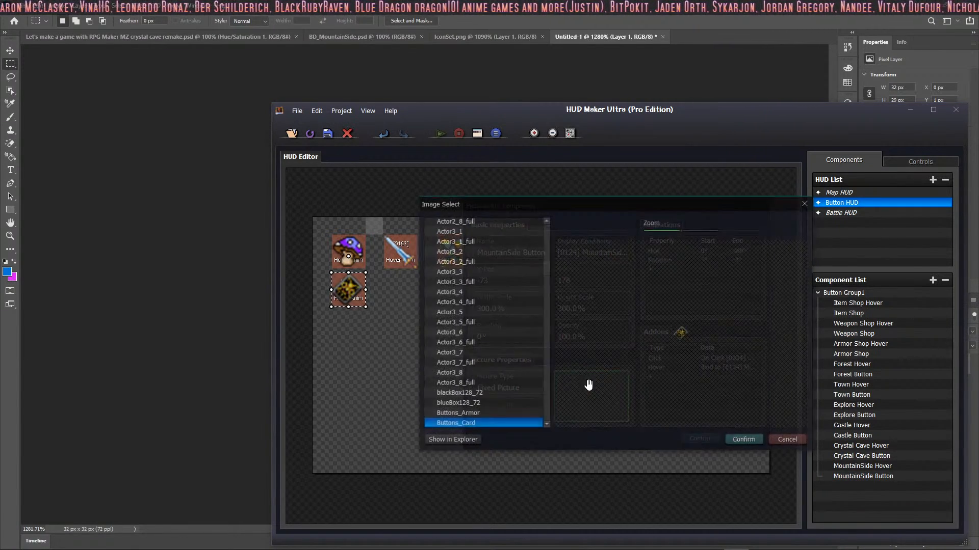
{"action": "scroll", "coordinate": [535, 404], "scroll_direction": "down", "scroll_amount": 4}
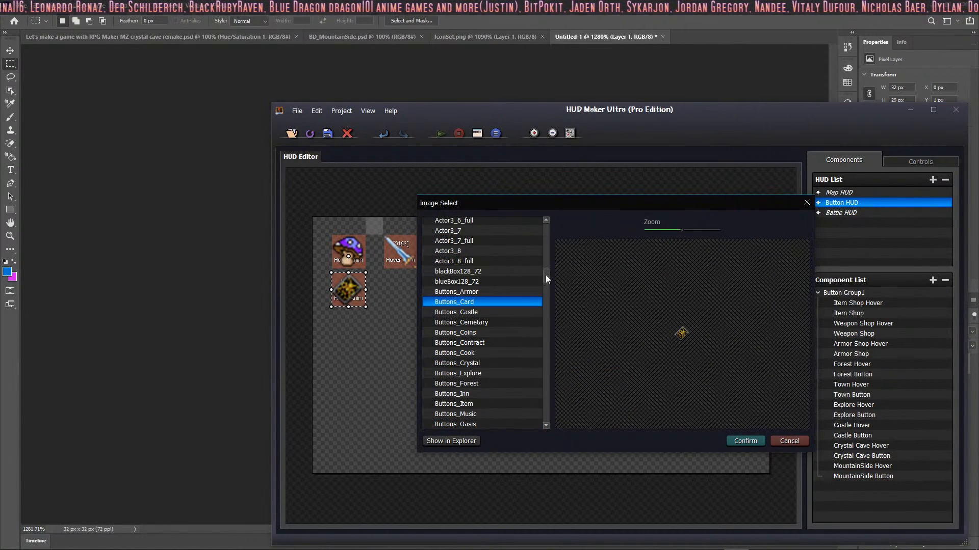
{"action": "left_click_drag", "start_coordinate": [546, 278], "coordinate": [547, 386]}
{"action": "left_click_drag", "start_coordinate": [548, 420], "coordinate": [533, 207]}
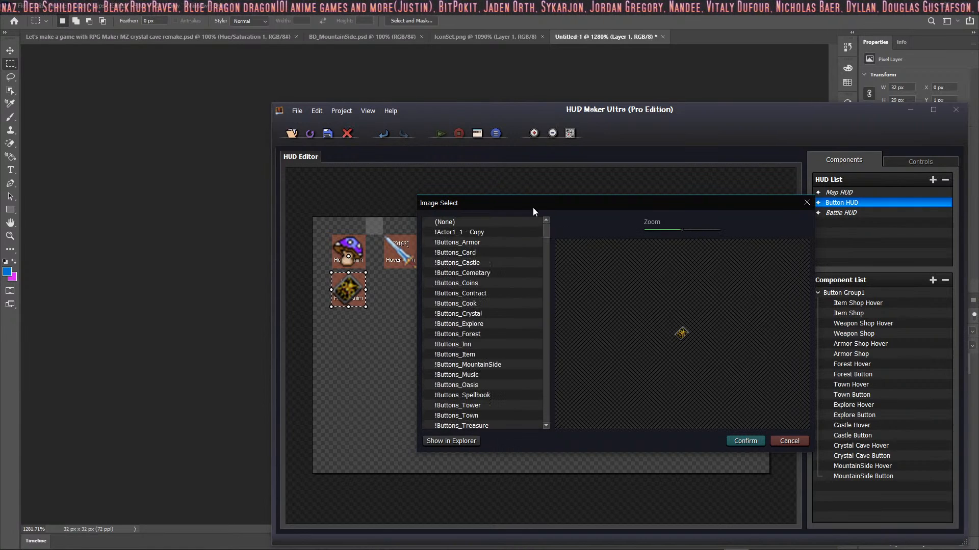
{"action": "scroll", "coordinate": [476, 299], "scroll_direction": "down", "scroll_amount": 6}
{"action": "scroll", "coordinate": [482, 295], "scroll_direction": "up", "scroll_amount": 6}
{"action": "left_click", "coordinate": [488, 355]}
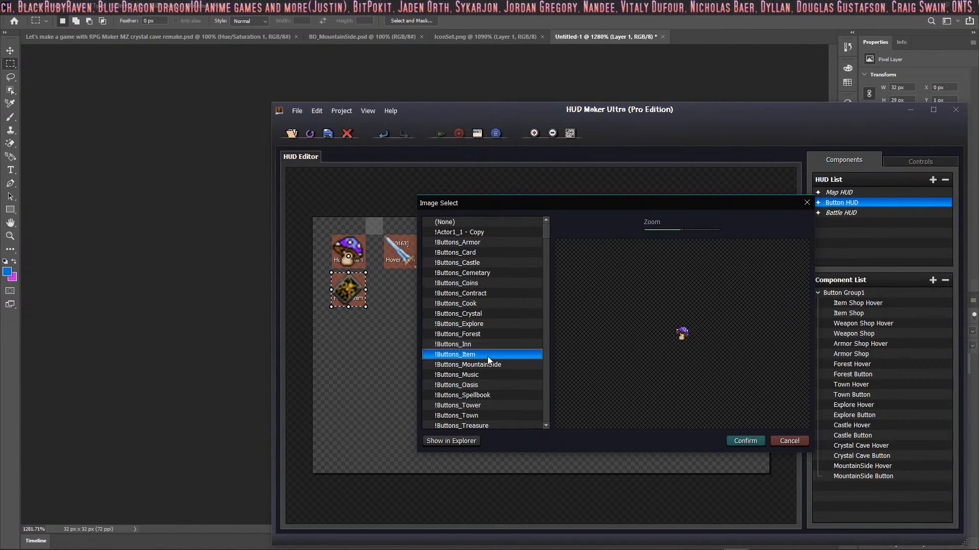
{"action": "scroll", "coordinate": [488, 354], "scroll_direction": "down", "scroll_amount": 3}
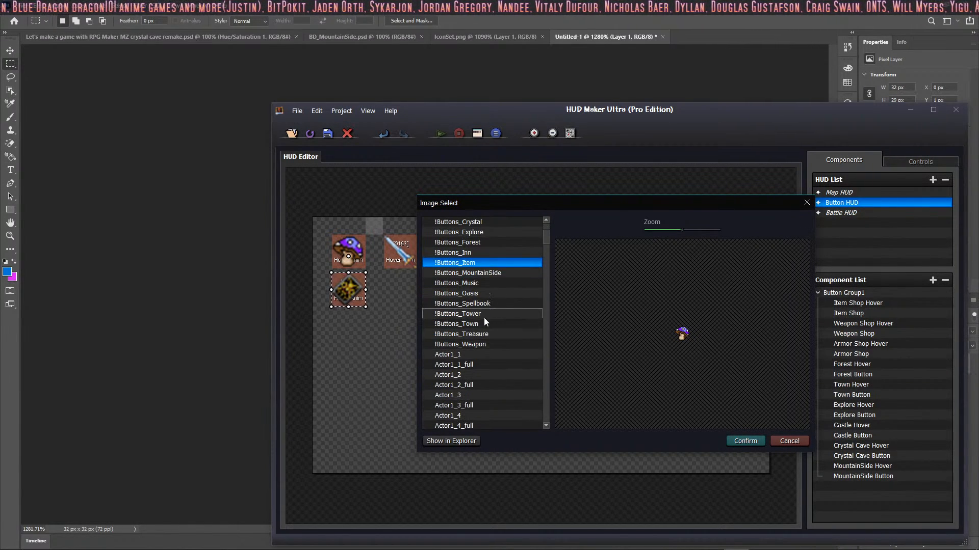
{"action": "scroll", "coordinate": [483, 315], "scroll_direction": "up", "scroll_amount": 2}
{"action": "left_click", "coordinate": [487, 304]}
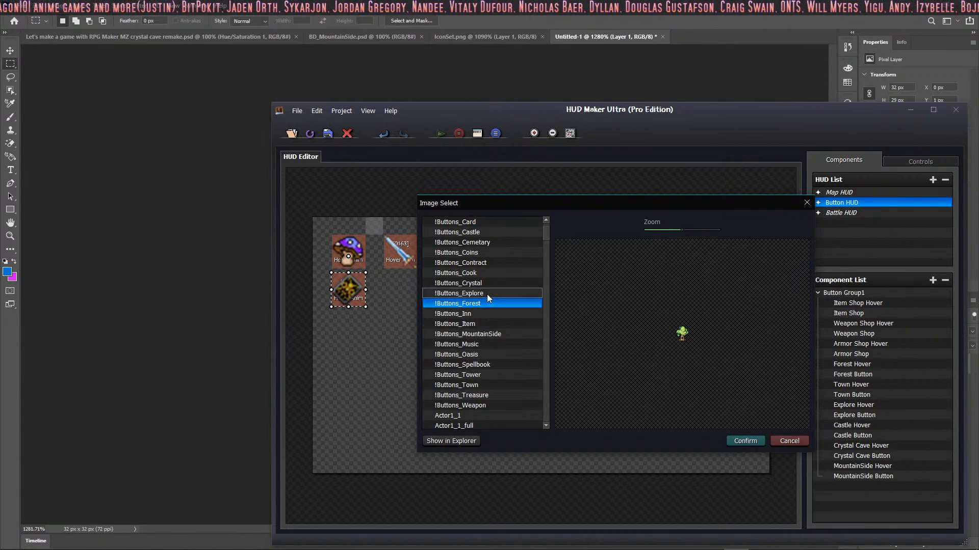
{"action": "left_click", "coordinate": [488, 294]}
{"action": "left_click", "coordinate": [491, 275]}
{"action": "left_click", "coordinate": [494, 263]}
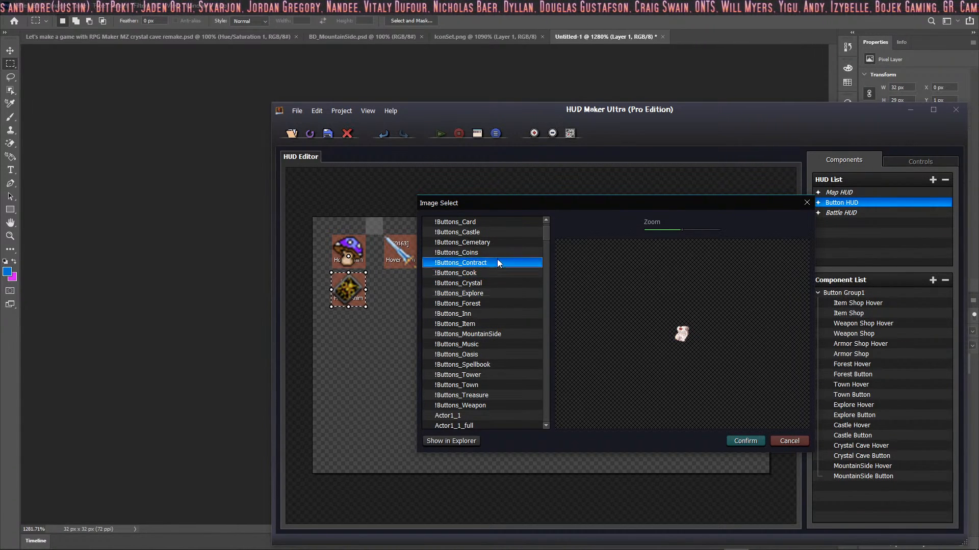
{"action": "left_click", "coordinate": [495, 303]}
{"action": "left_click", "coordinate": [493, 335]}
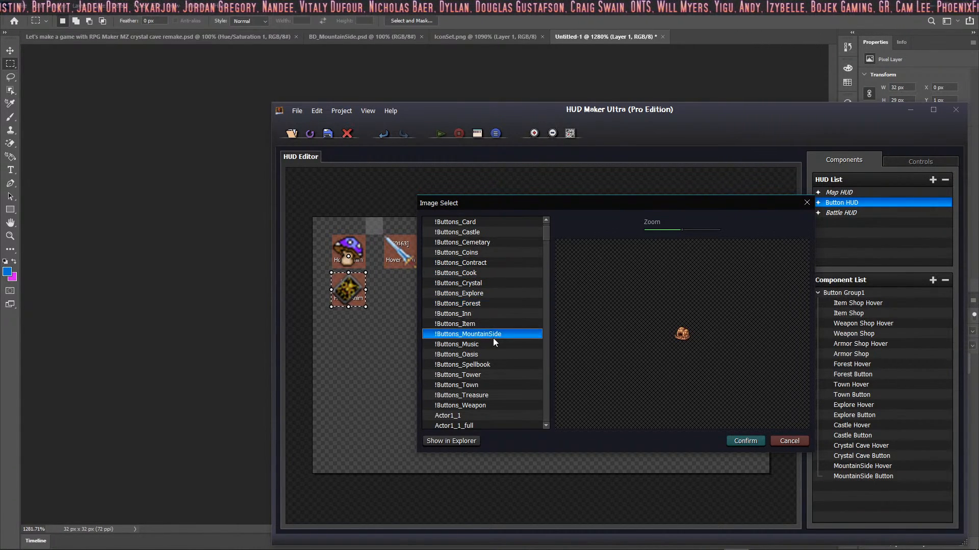
{"action": "left_click", "coordinate": [744, 442]}
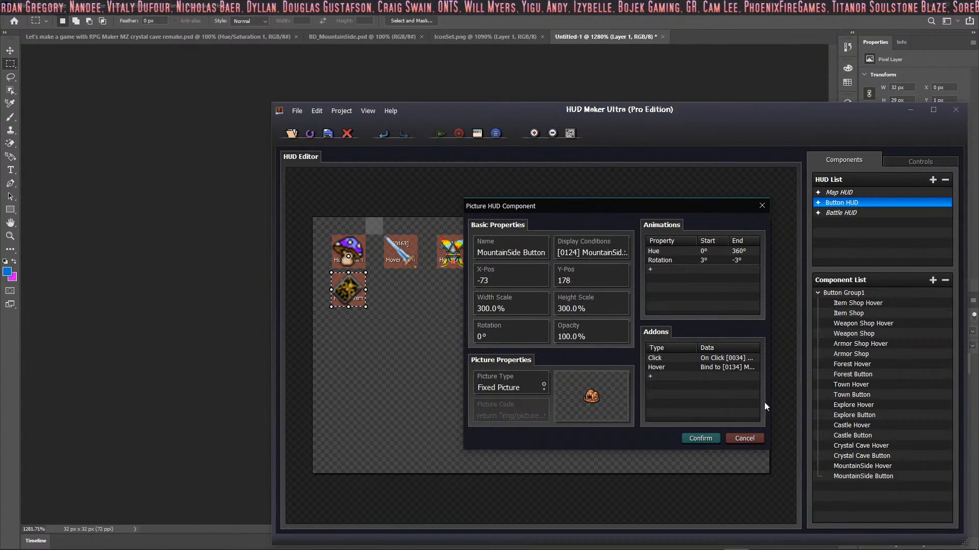
{"action": "left_click", "coordinate": [705, 440]}
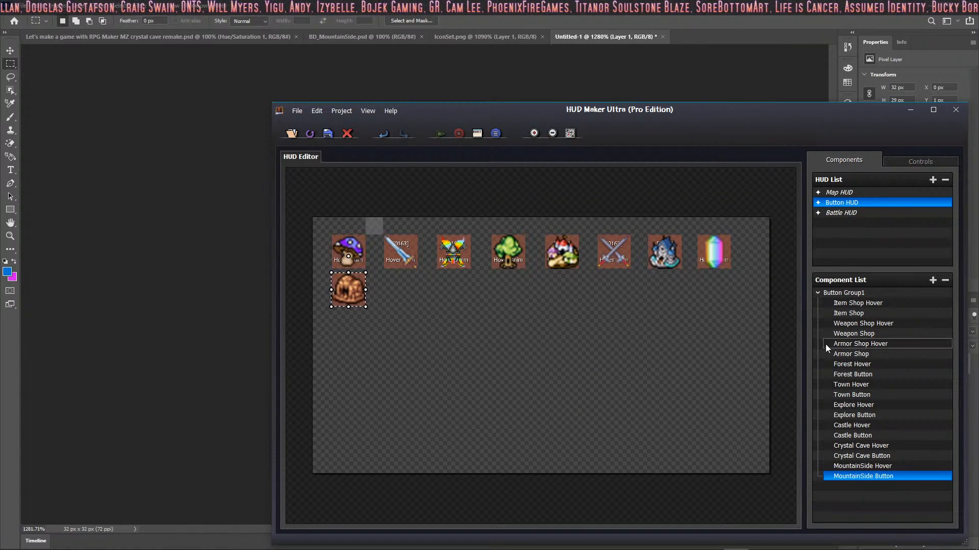
Step: Check the MountainSide, Item Shop and Weapon Shop components on the canvas and save the HUD project
{"action": "left_click", "coordinate": [895, 465]}
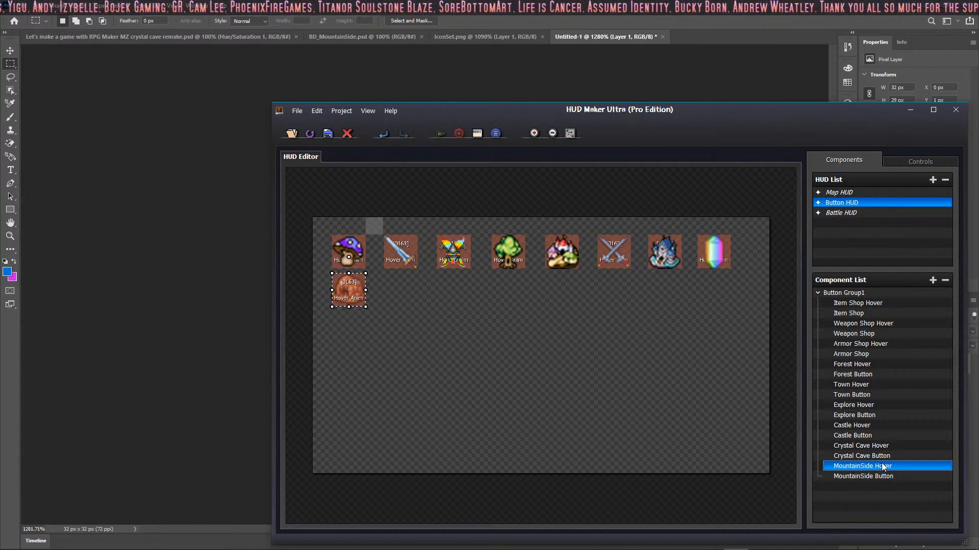
{"action": "left_click", "coordinate": [873, 304]}
{"action": "left_click", "coordinate": [872, 313]}
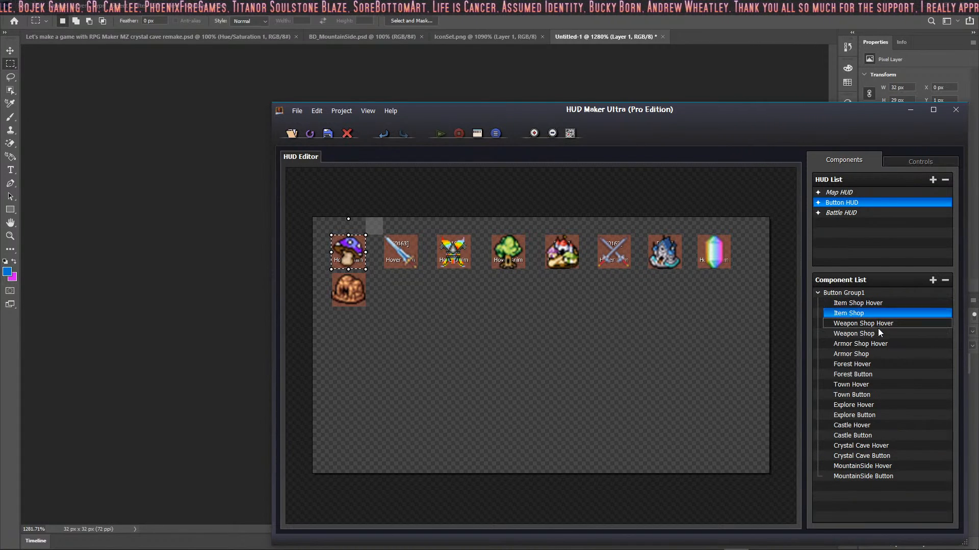
{"action": "left_click", "coordinate": [874, 334]}
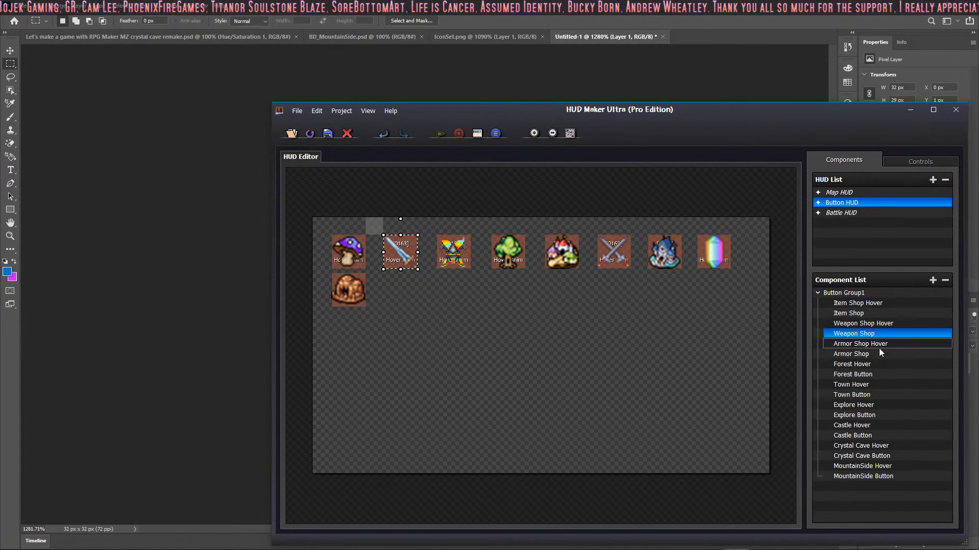
{"action": "left_click", "coordinate": [897, 467]}
{"action": "left_click", "coordinate": [893, 476]}
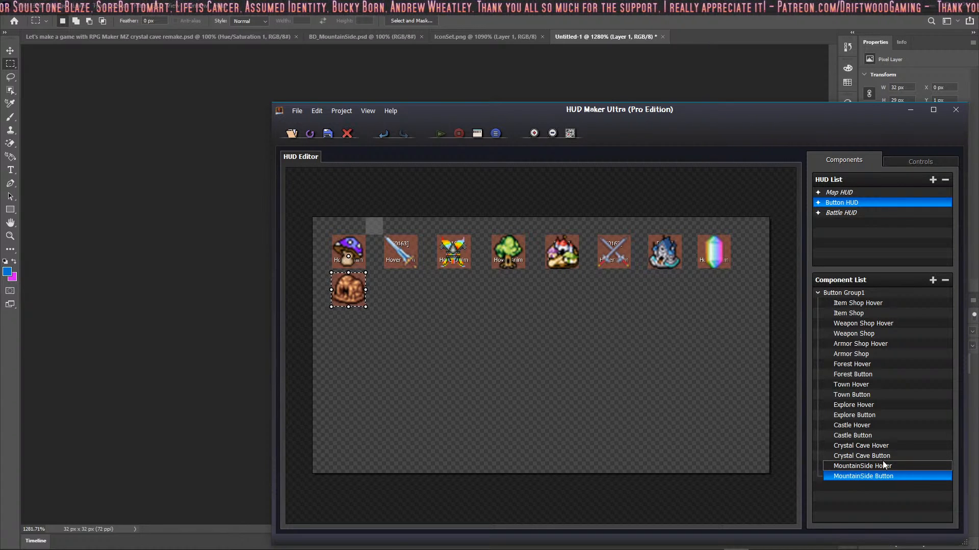
{"action": "left_click", "coordinate": [326, 135]}
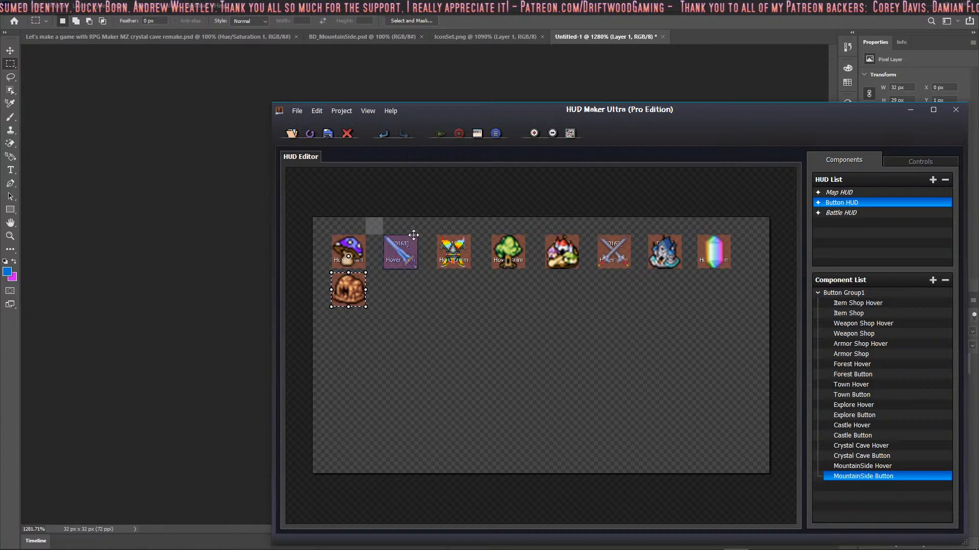
Step: Shift the whole Button Group1 slightly to the right on the HUD canvas
{"action": "mouse_move", "coordinate": [376, 227]}
{"action": "left_mouse_down"}
{"action": "mouse_move", "coordinate": [366, 226]}
{"action": "mouse_move", "coordinate": [384, 226]}
{"action": "left_mouse_up"}
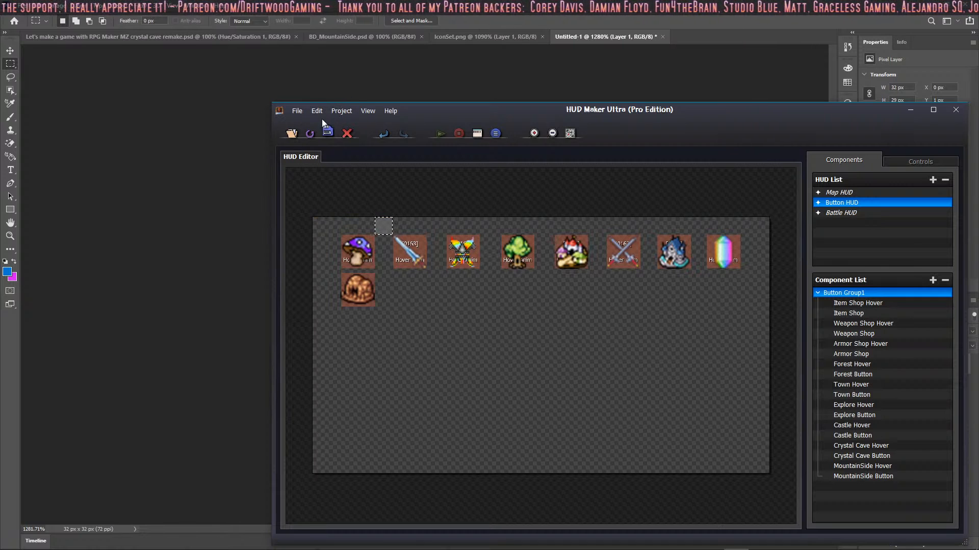
{"action": "left_click", "coordinate": [236, 2]}
Step: Switch to RPG Maker MZ and review the commands of common event 0034 MountainSide Button in the database
{"action": "mouse_move", "coordinate": [581, 549]}
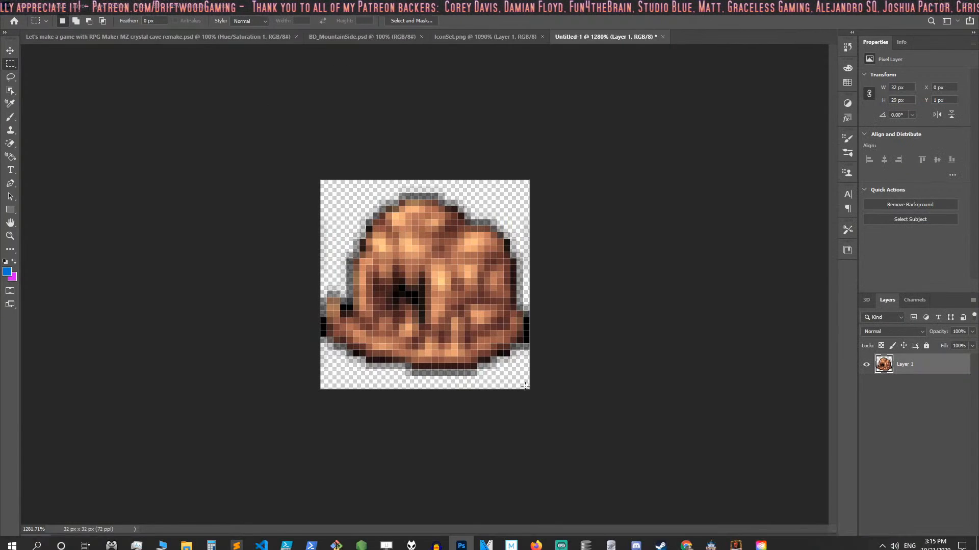
{"action": "left_click", "coordinate": [711, 541]}
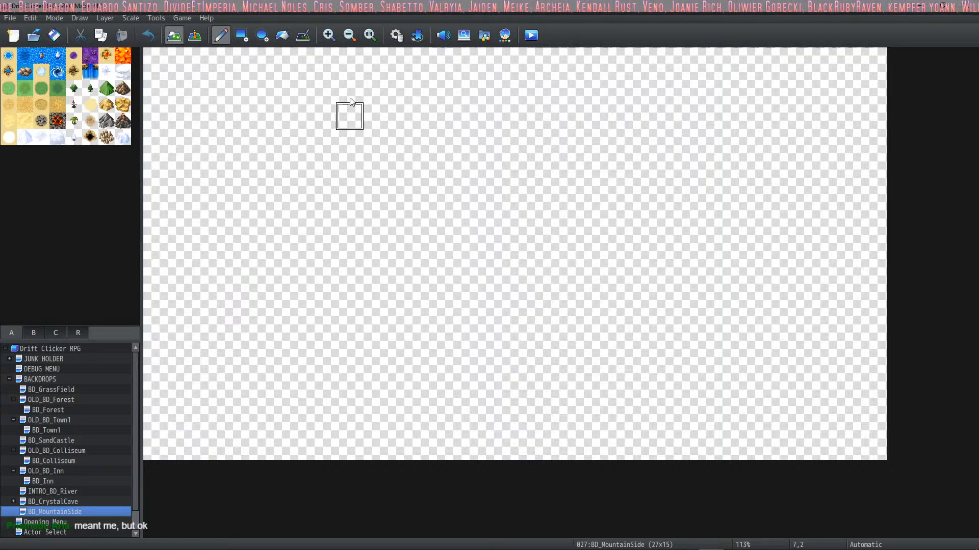
{"action": "left_click", "coordinate": [397, 35]}
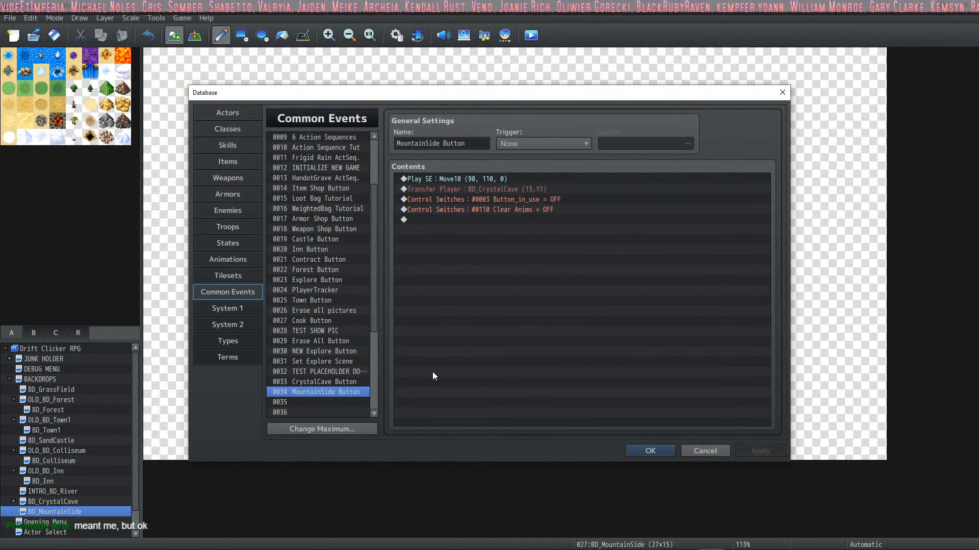
{"action": "left_click", "coordinate": [526, 178]}
{"action": "left_click", "coordinate": [522, 189]}
{"action": "left_click", "coordinate": [519, 210]}
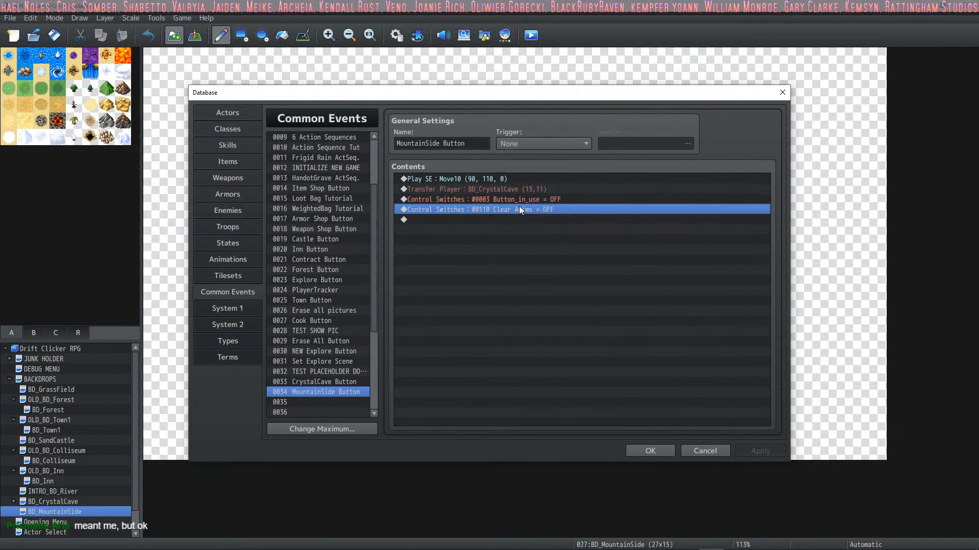
{"action": "left_click", "coordinate": [647, 451]}
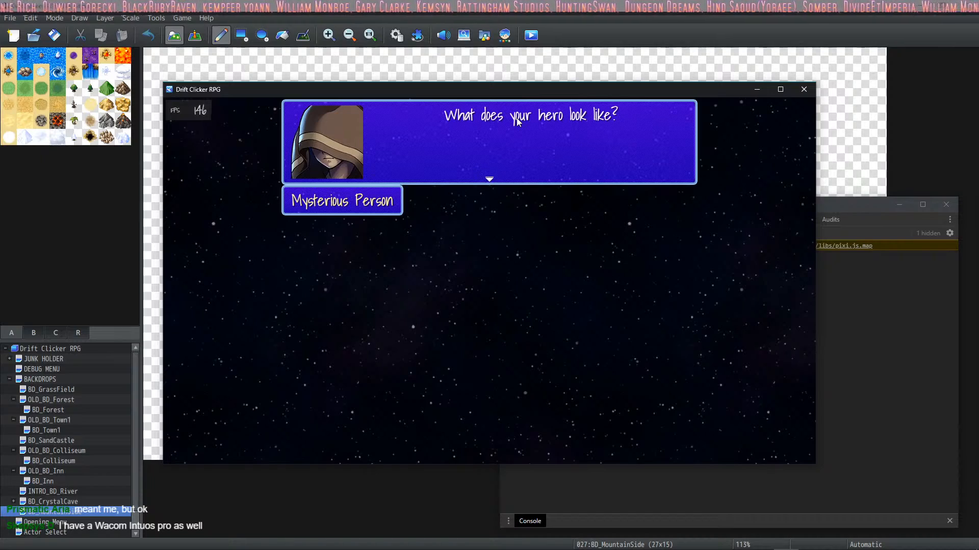
Step: In the playtest, walk to the KingArchiel sprite in Actor Selection and choose him as the hero's appearance
{"action": "left_click", "coordinate": [554, 183]}
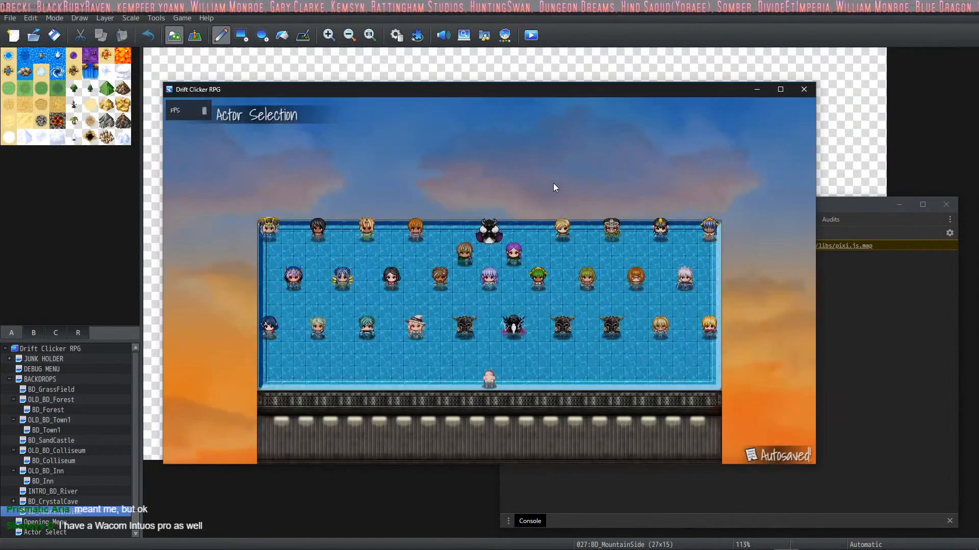
{"action": "key", "text": "Up"}
{"action": "key", "text": "Up"}
{"action": "key", "text": "Right"}
{"action": "key", "text": "Return"}
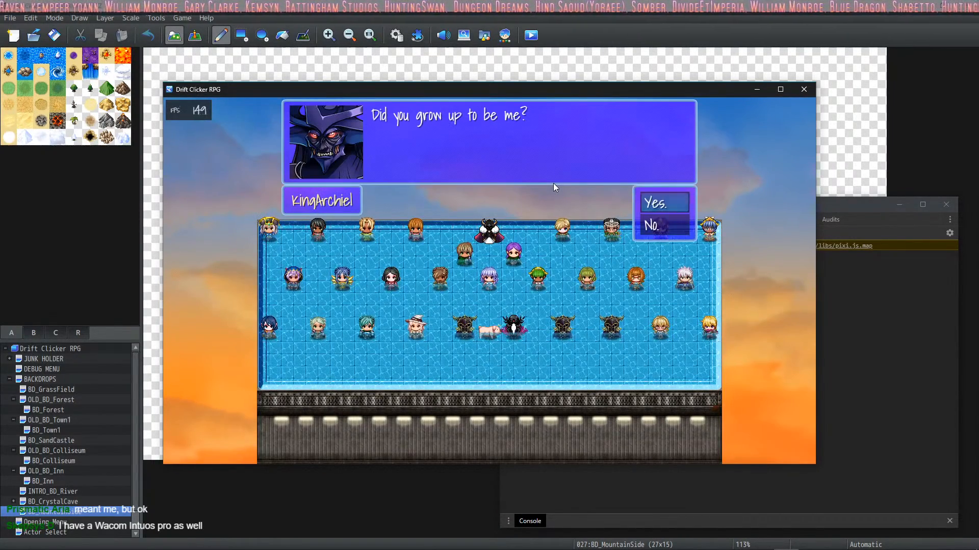
{"action": "key", "text": "Return"}
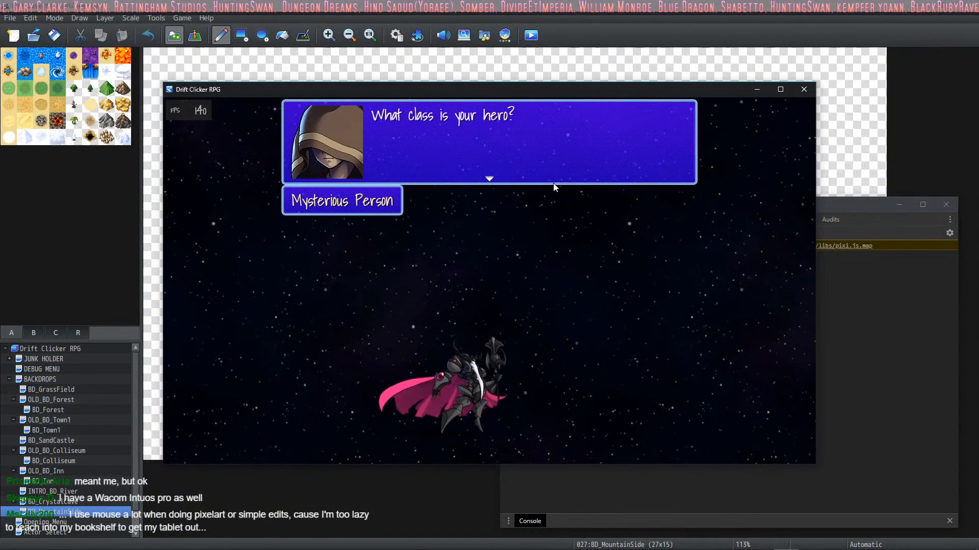
Step: Choose Sorcerer as the hero's class in the playtest and advance past the class description
{"action": "key", "text": "Return"}
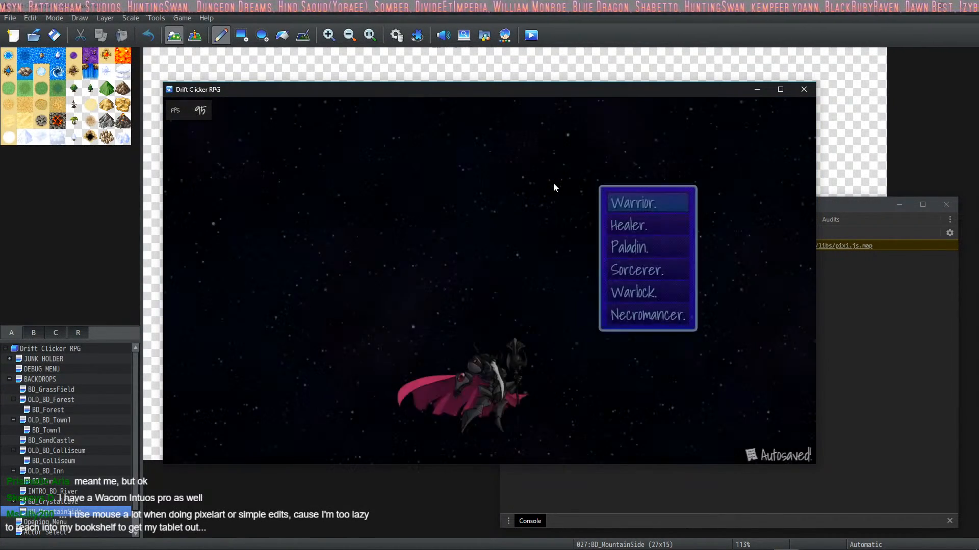
{"action": "key", "text": "Down"}
{"action": "key", "text": "Down"}
{"action": "key", "text": "Down"}
{"action": "key", "text": "Down"}
{"action": "key", "text": "Up"}
{"action": "key", "text": "Return"}
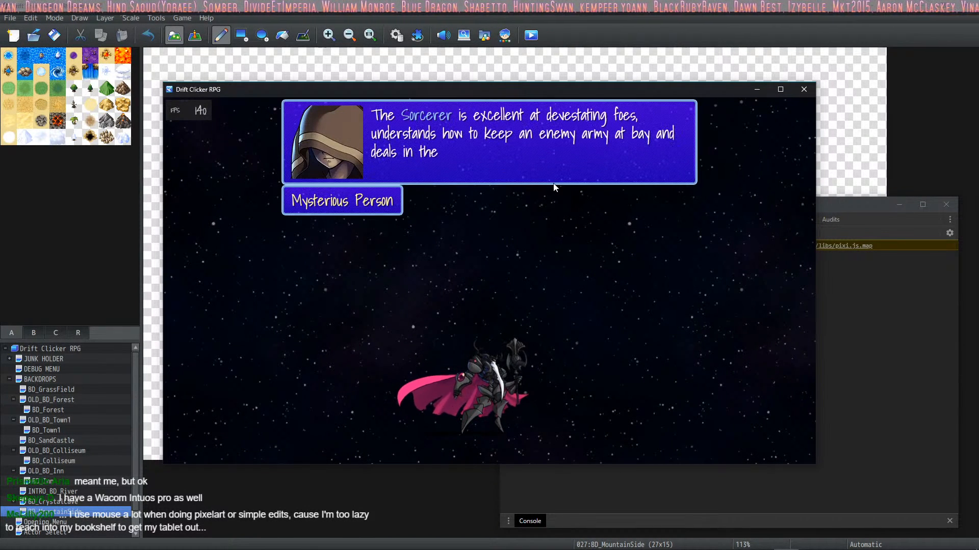
{"action": "key", "text": "Return"}
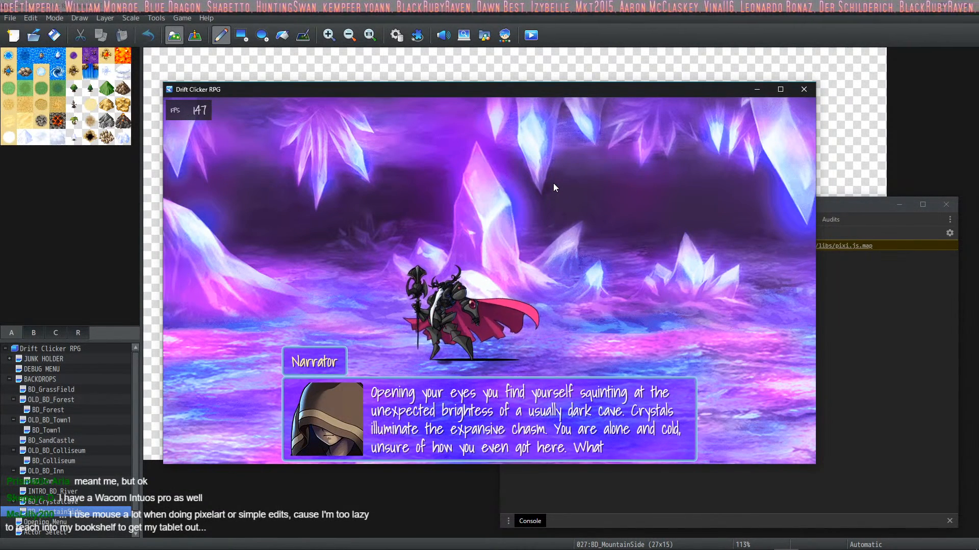
Step: Advance the Narrator's crystal cave dialogue and choose to head towards the dark
{"action": "key", "text": "Return"}
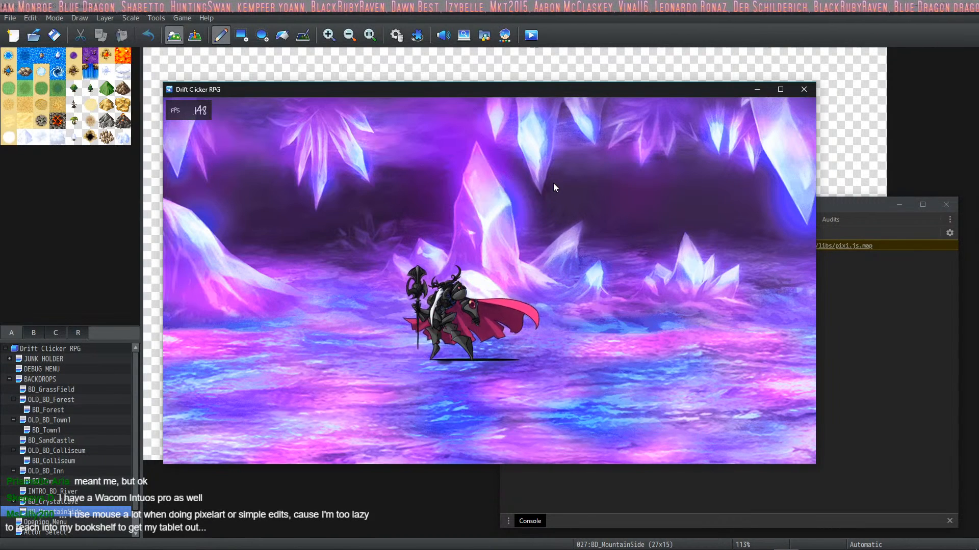
{"action": "key", "text": "Return"}
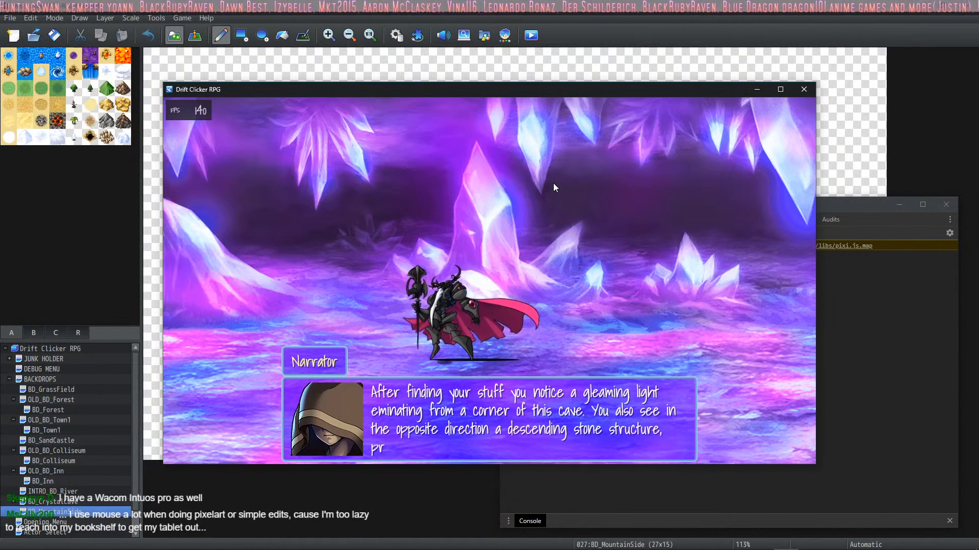
{"action": "key", "text": "Down"}
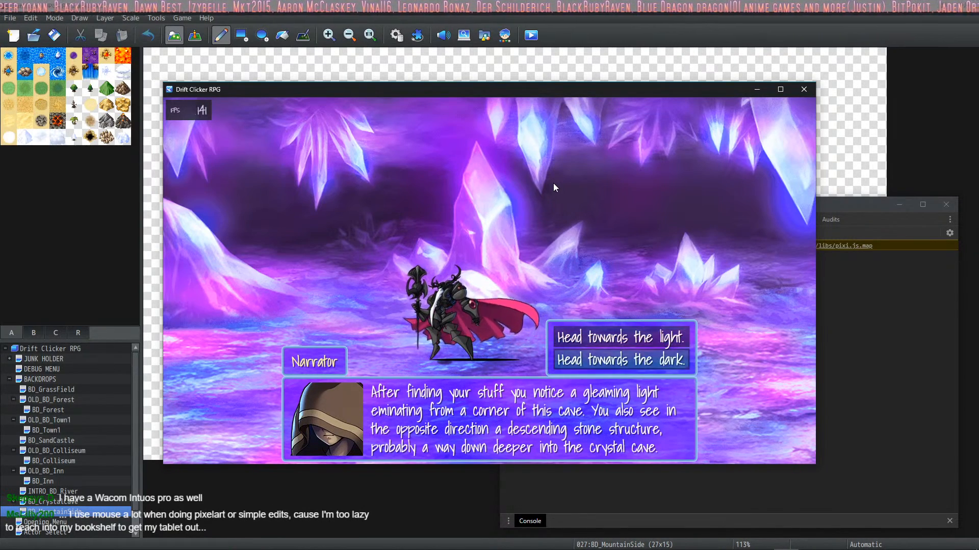
{"action": "key", "text": "Return"}
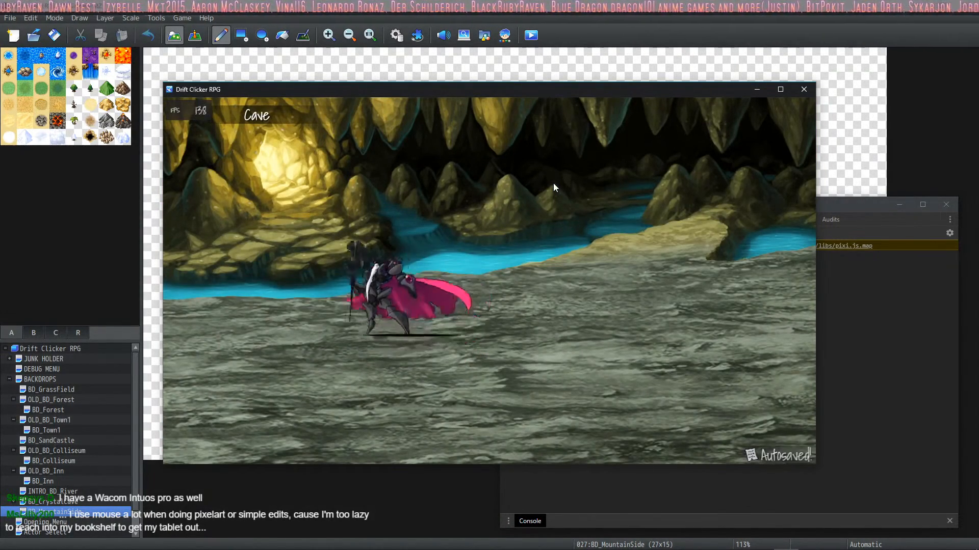
Step: Walk the hero back and forth on the Cave map to check for HUD buttons and close the playtest
{"action": "key", "text": "Right"}
{"action": "key", "text": "Left"}
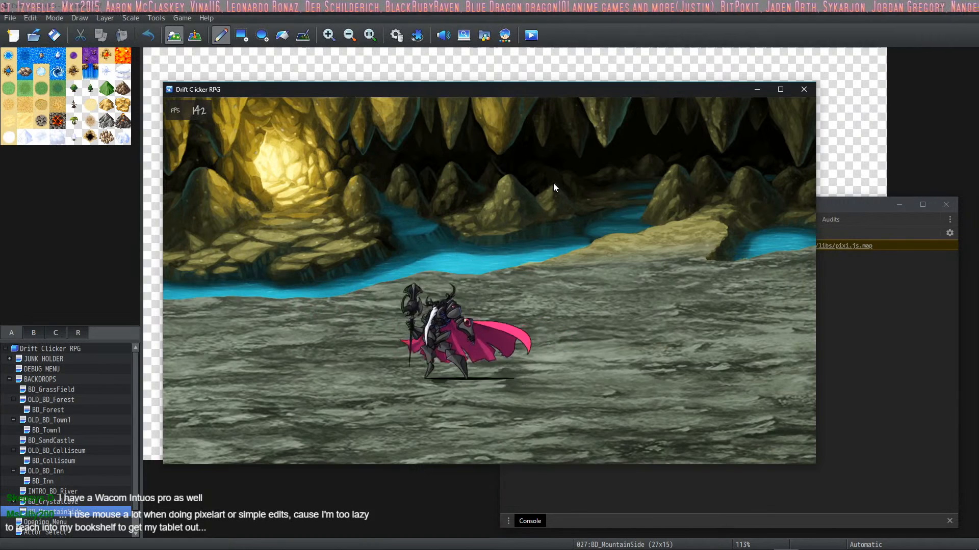
{"action": "key", "text": "Right"}
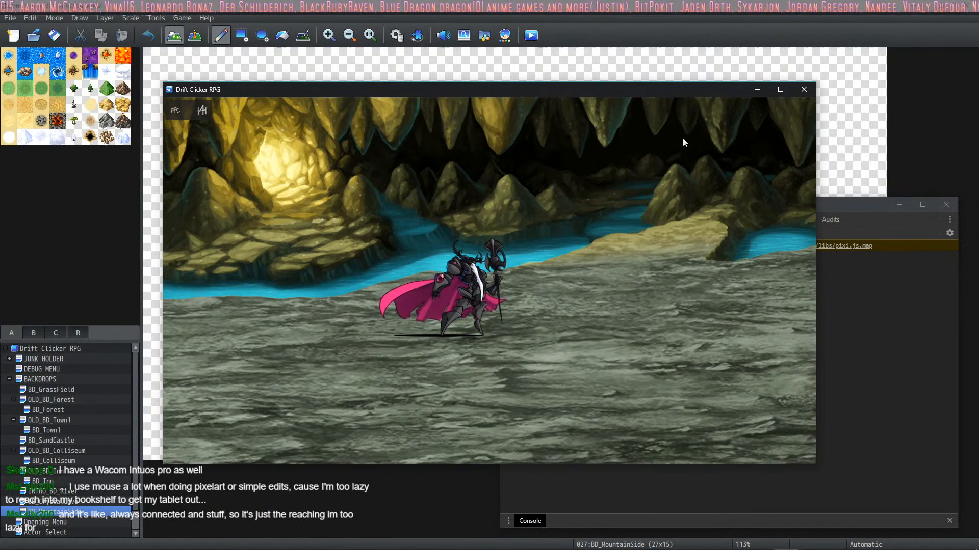
{"action": "left_click", "coordinate": [804, 90]}
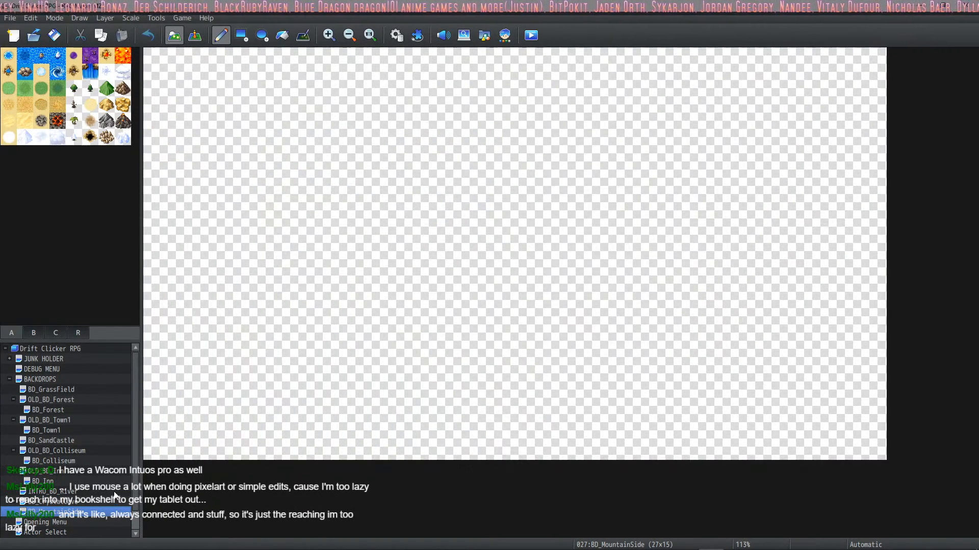
Step: Switch the map editor to event mode and open the Intro event on the BD_CrystalCave map
{"action": "left_click", "coordinate": [74, 499]}
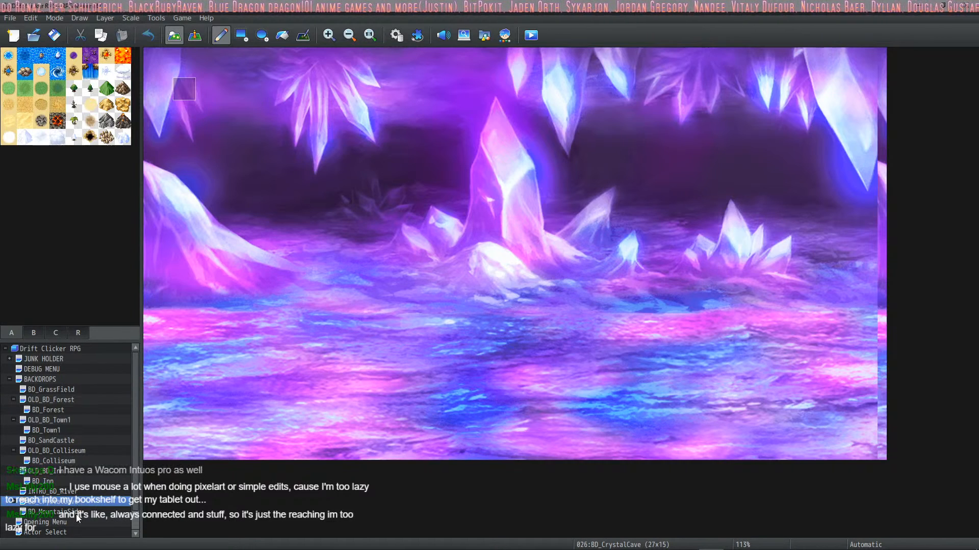
{"action": "key", "text": "Down"}
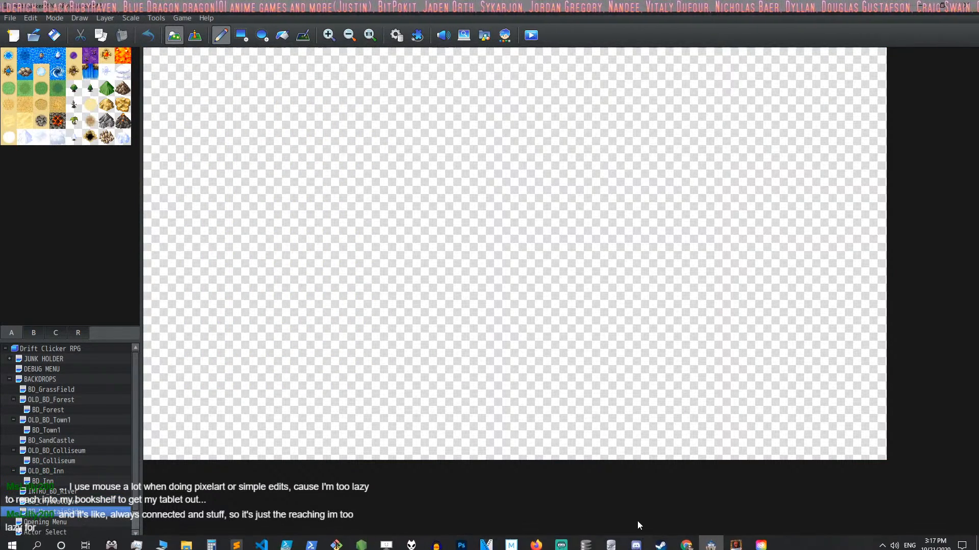
{"action": "left_click", "coordinate": [195, 36]}
{"action": "left_click", "coordinate": [57, 502]}
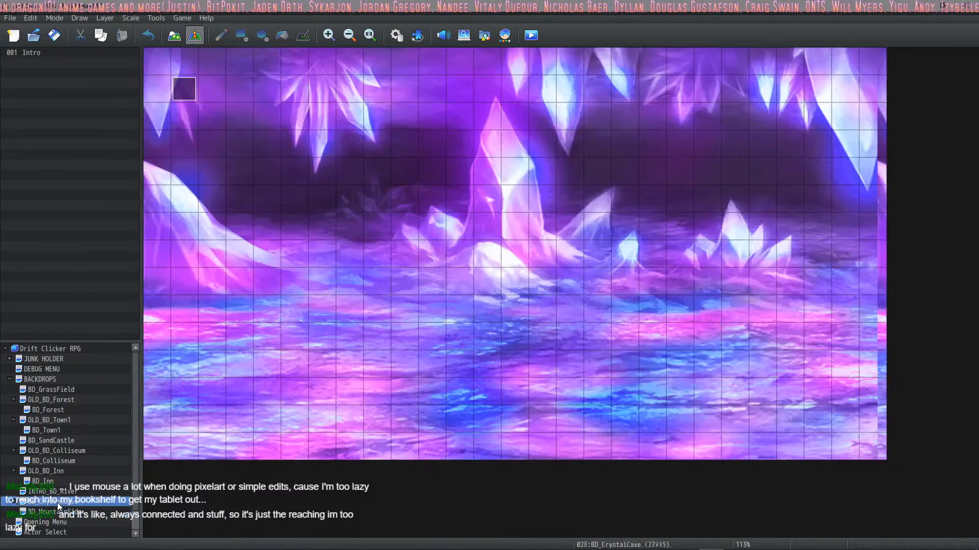
{"action": "key", "text": "Up"}
{"action": "key", "text": "Up"}
{"action": "left_click", "coordinate": [66, 502]}
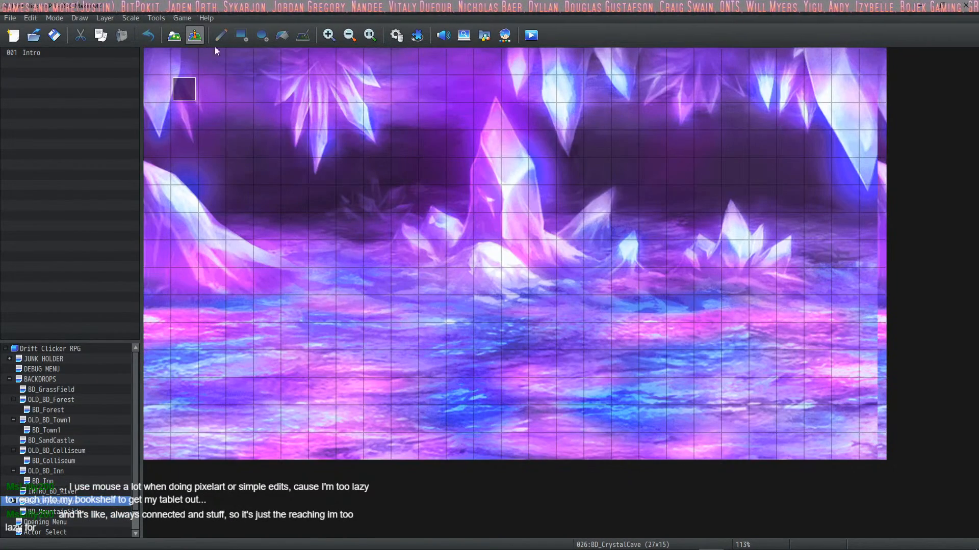
{"action": "double_click", "coordinate": [179, 87]}
Step: Review the choice branches and transfers on the Intro event's page 1 and the button switch commands on page 2
{"action": "scroll", "coordinate": [559, 225], "scroll_direction": "down", "scroll_amount": 8}
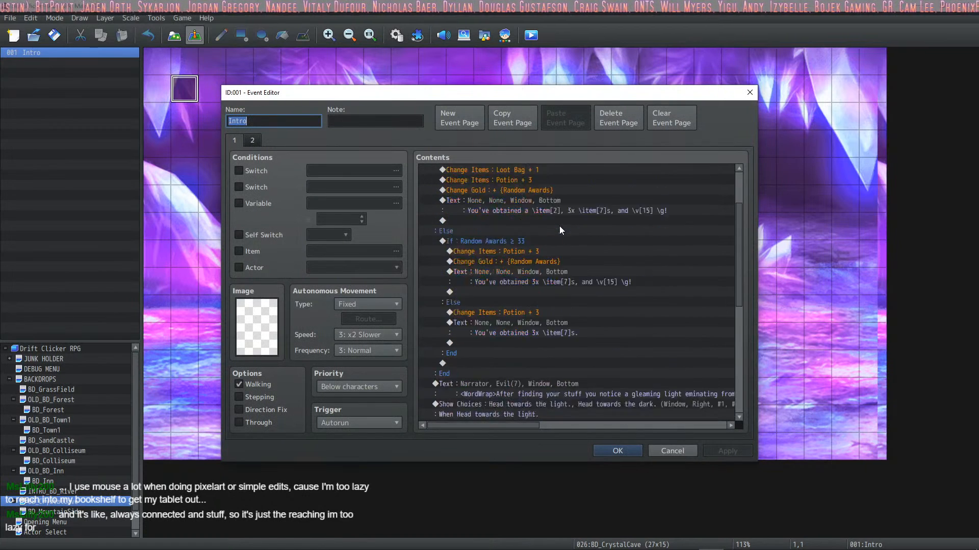
{"action": "scroll", "coordinate": [540, 241], "scroll_direction": "down", "scroll_amount": 3}
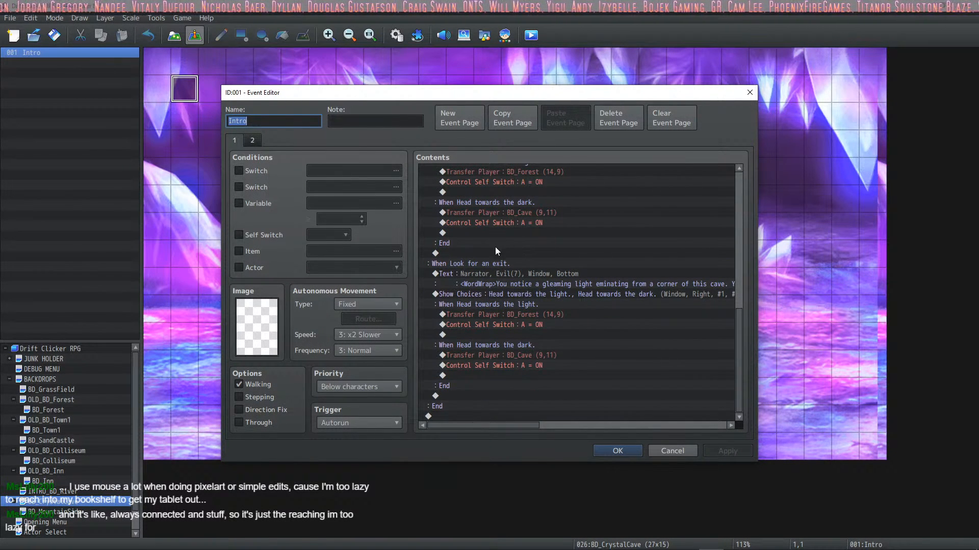
{"action": "scroll", "coordinate": [525, 298], "scroll_direction": "up", "scroll_amount": 10}
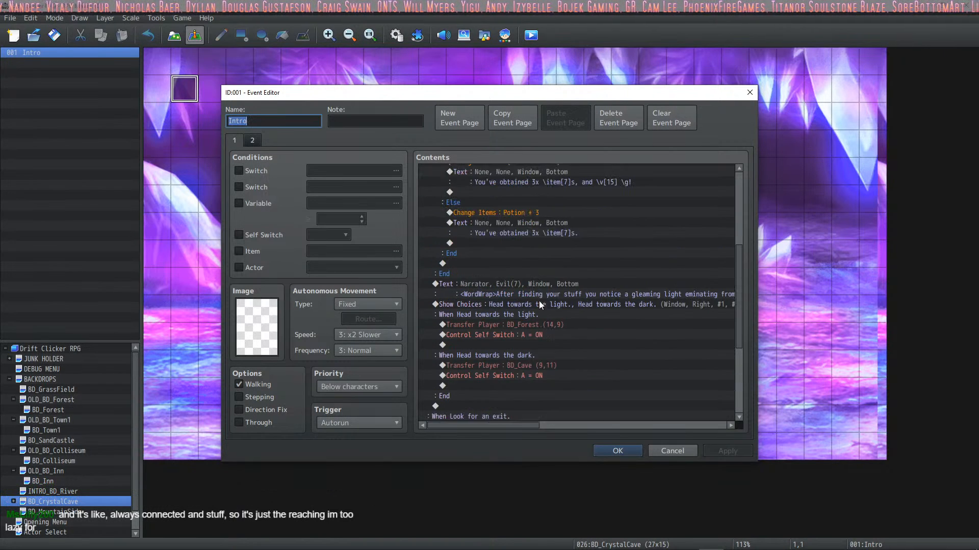
{"action": "scroll", "coordinate": [522, 296], "scroll_direction": "down", "scroll_amount": 10}
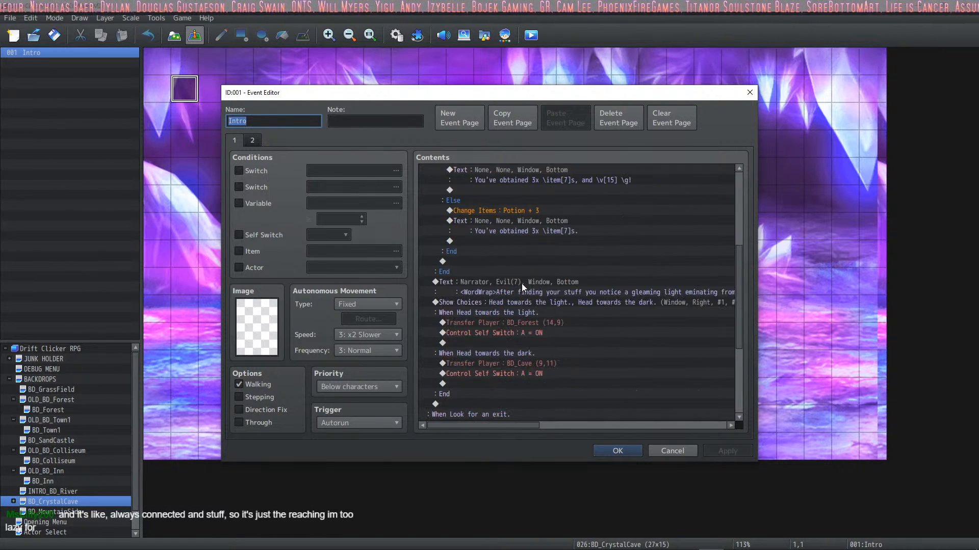
{"action": "scroll", "coordinate": [521, 282], "scroll_direction": "down", "scroll_amount": 1}
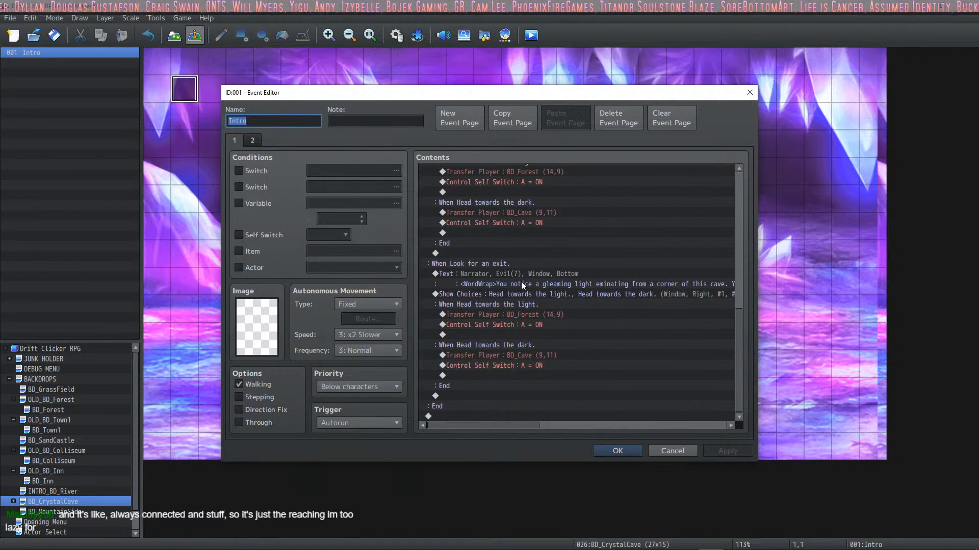
{"action": "left_click", "coordinate": [252, 140]}
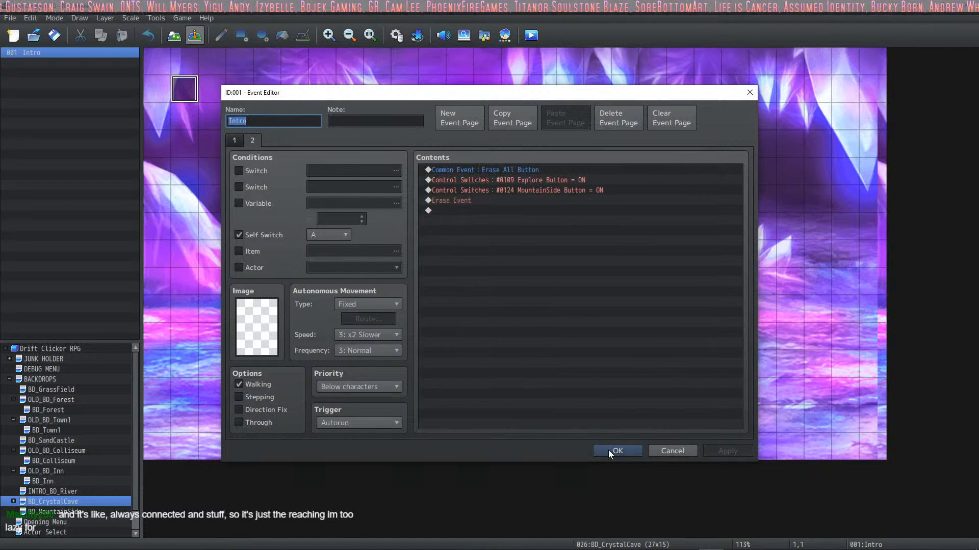
{"action": "left_click", "coordinate": [548, 181]}
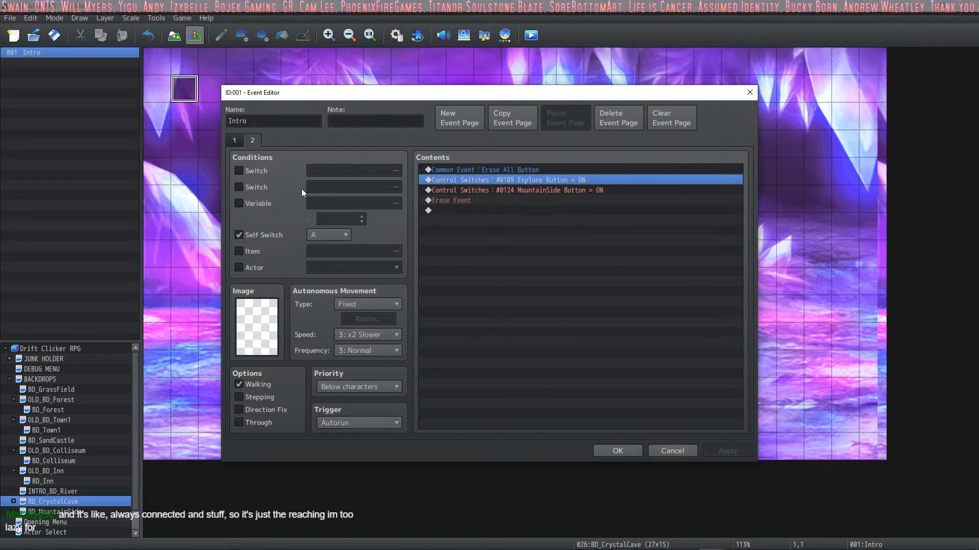
{"action": "left_click", "coordinate": [521, 169]}
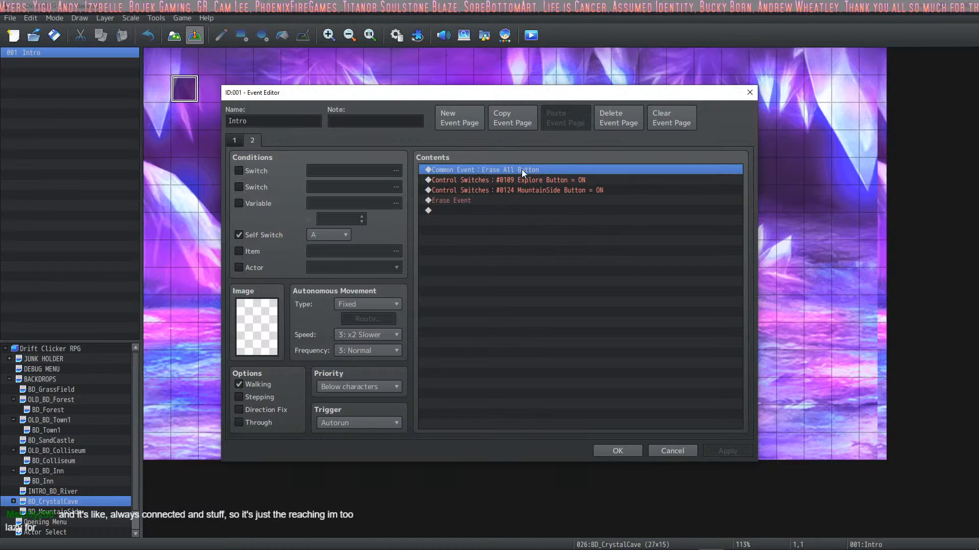
{"action": "left_click", "coordinate": [536, 182]}
{"action": "left_click", "coordinate": [535, 189]}
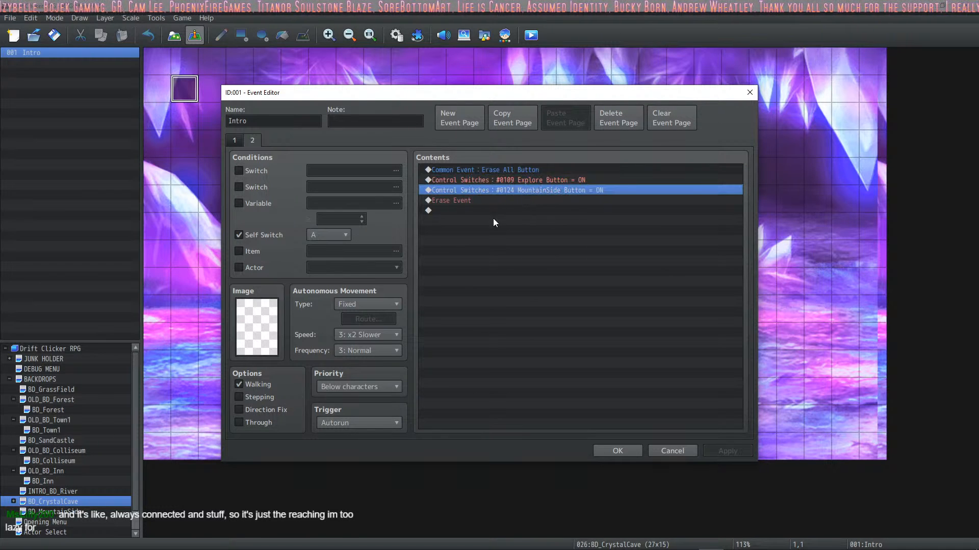
{"action": "left_click", "coordinate": [481, 202]}
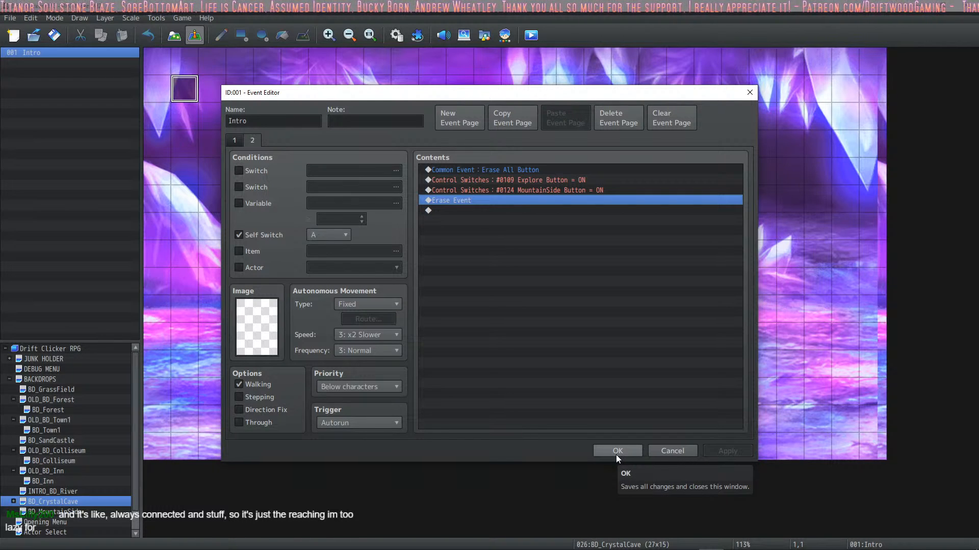
Step: Duplicate the MountainSide Button switch command on page 2, set the copy to switch 0123 CrystalCave Button ON, and save the event
{"action": "left_click", "coordinate": [476, 191]}
{"action": "key", "text": "ctrl+c"}
{"action": "key", "text": "ctrl+v"}
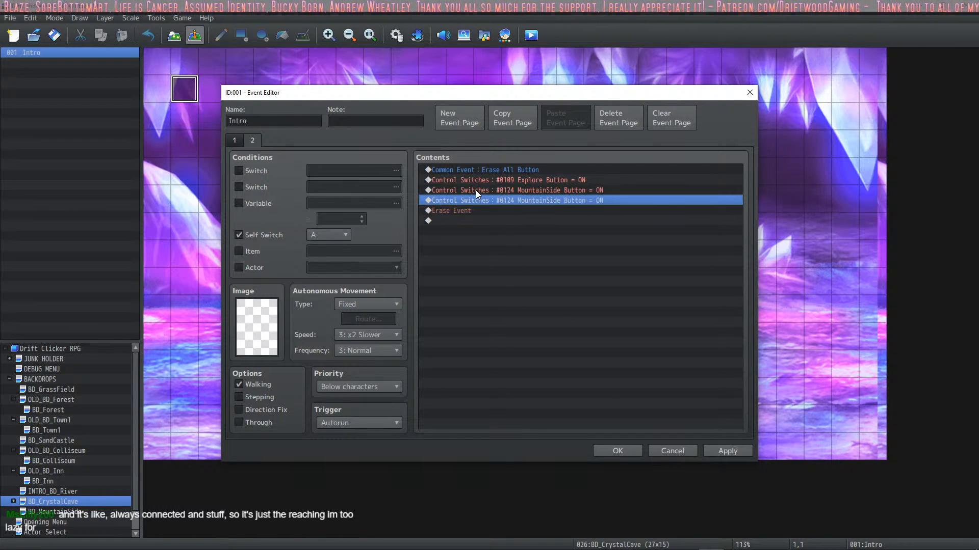
{"action": "double_click", "coordinate": [515, 202]}
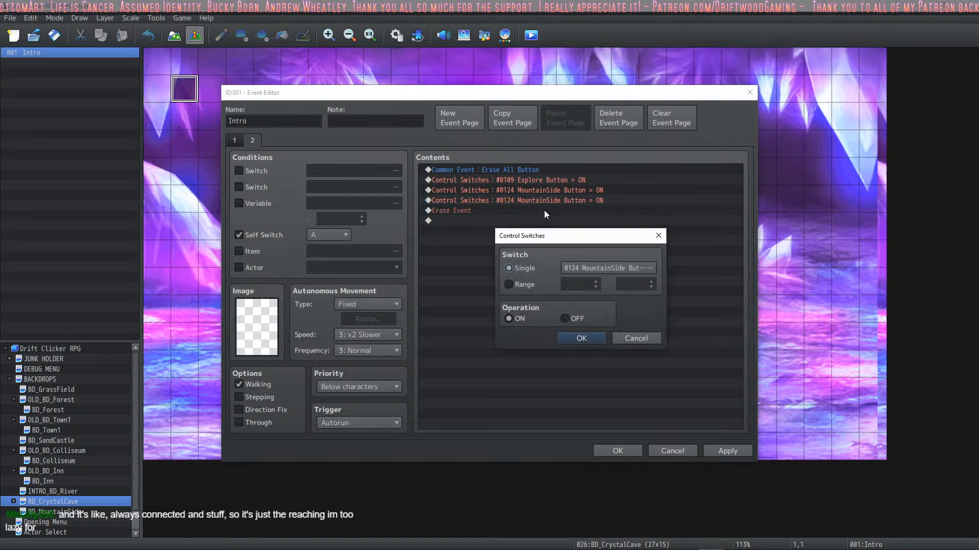
{"action": "left_click", "coordinate": [604, 271]}
{"action": "key", "text": "Up"}
{"action": "left_click", "coordinate": [559, 421]}
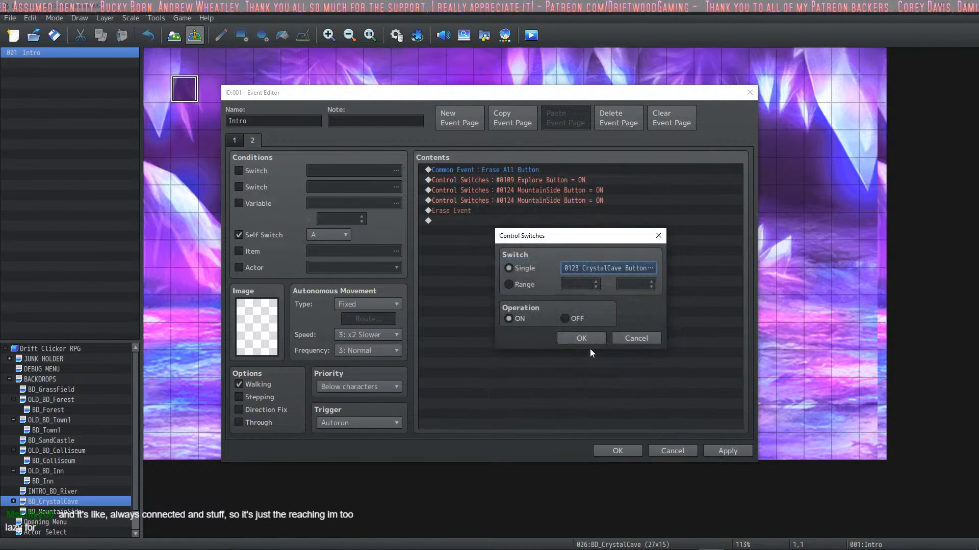
{"action": "left_click", "coordinate": [585, 335]}
{"action": "left_click", "coordinate": [720, 450]}
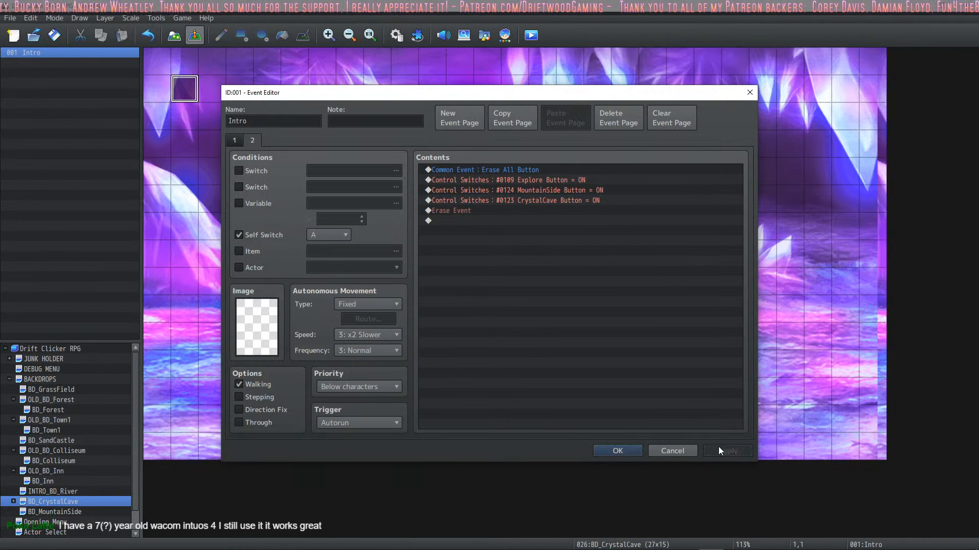
{"action": "left_click", "coordinate": [619, 451]}
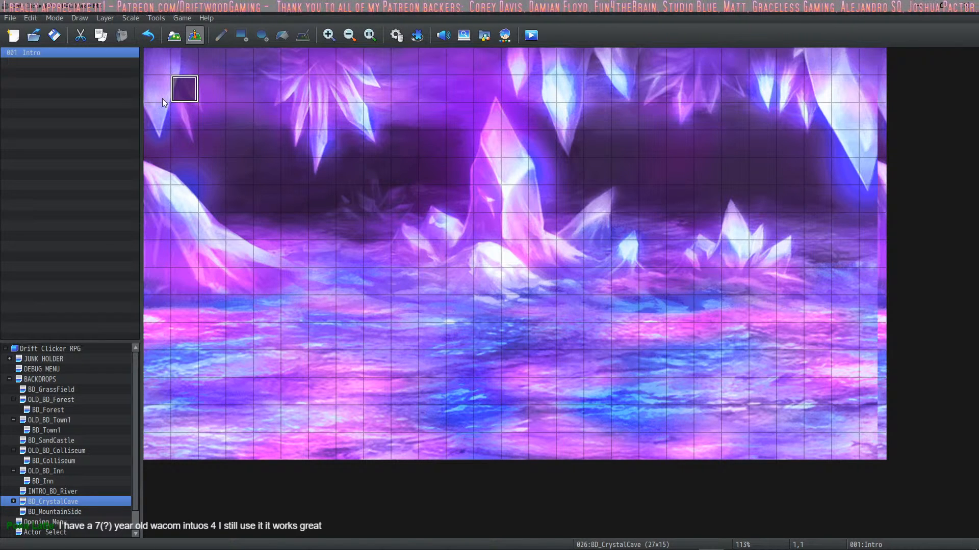
Step: Look through the BD_MountainSide, BD_CrystalCave and BD_SandCastle maps and display the BD_Cave map nested under BD_CrystalCave
{"action": "left_click", "coordinate": [48, 509]}
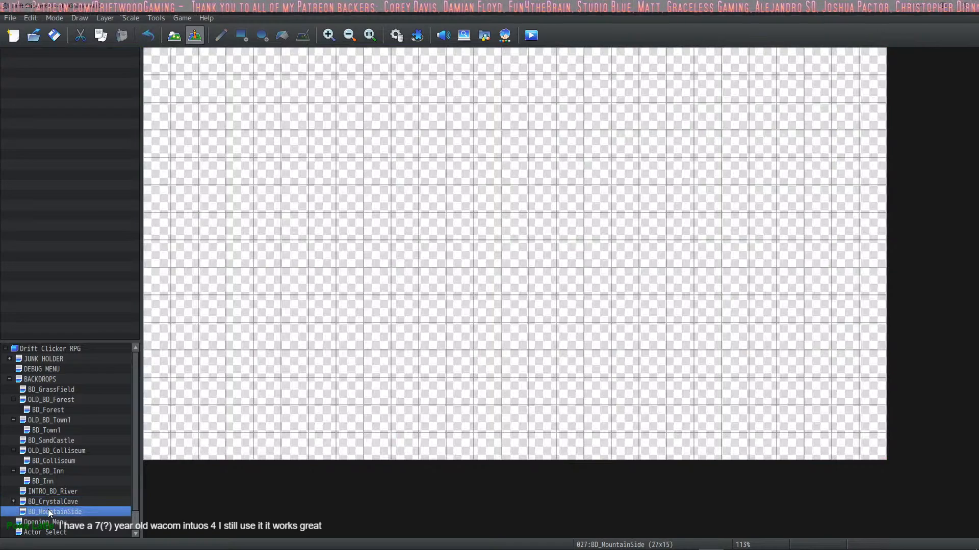
{"action": "left_click", "coordinate": [50, 500]}
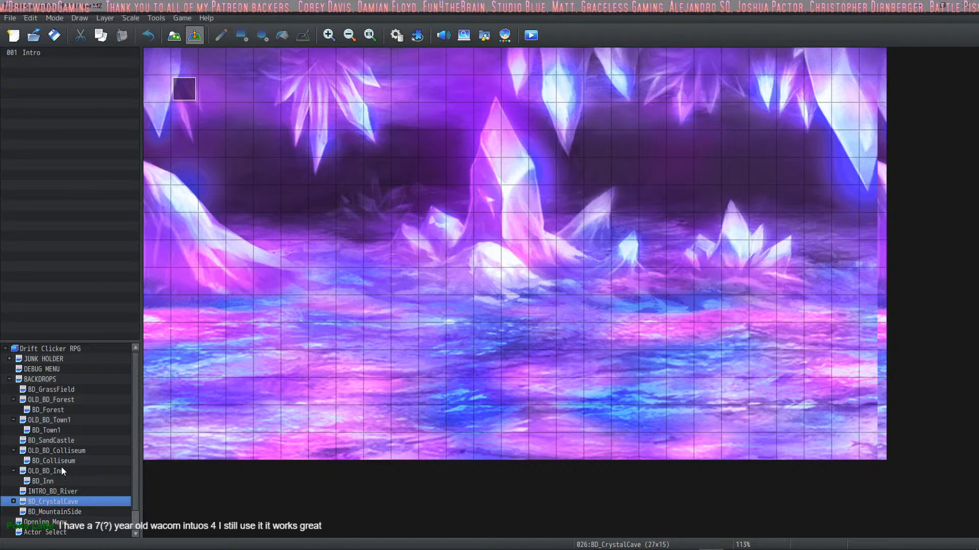
{"action": "left_click", "coordinate": [63, 441]}
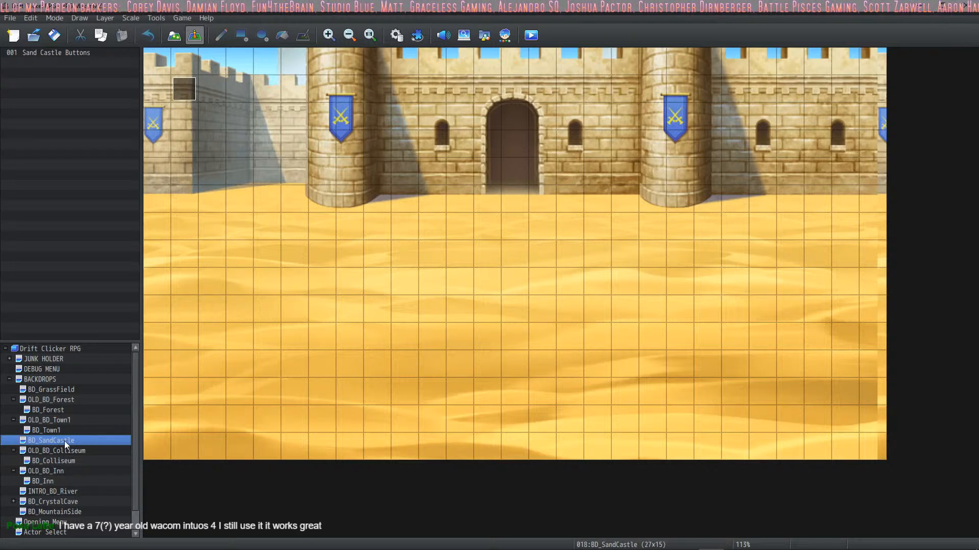
{"action": "scroll", "coordinate": [77, 491], "scroll_direction": "down", "scroll_amount": 1}
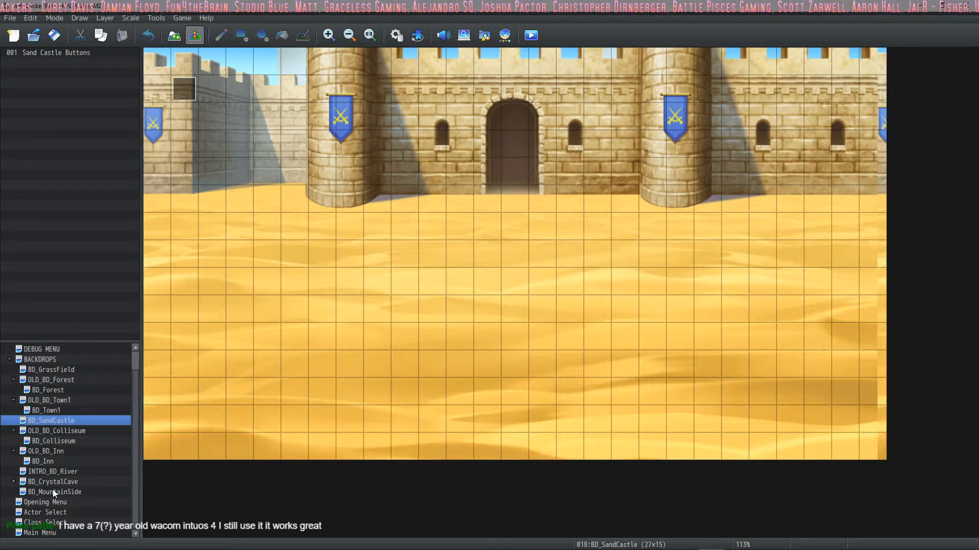
{"action": "left_click", "coordinate": [55, 483]}
{"action": "left_click", "coordinate": [61, 491]}
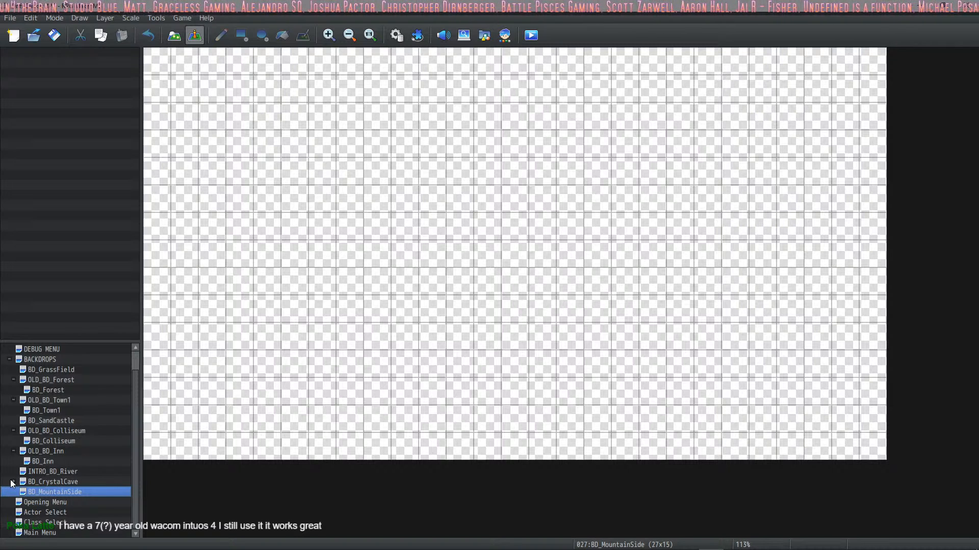
{"action": "left_click", "coordinate": [12, 484]}
{"action": "left_click", "coordinate": [46, 492]}
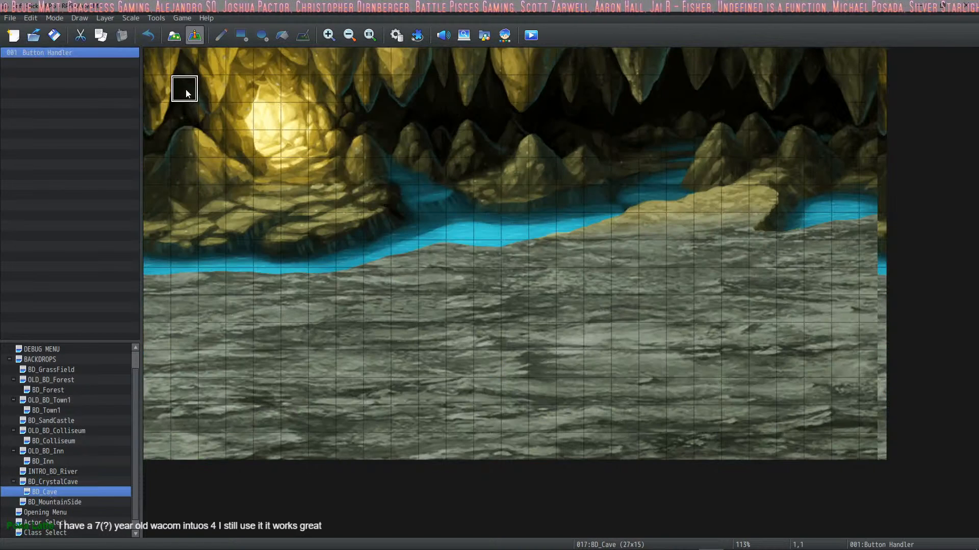
Step: Review the common event call and button switch commands in the Button Handler event on the BD_Cave map
{"action": "double_click", "coordinate": [185, 90]}
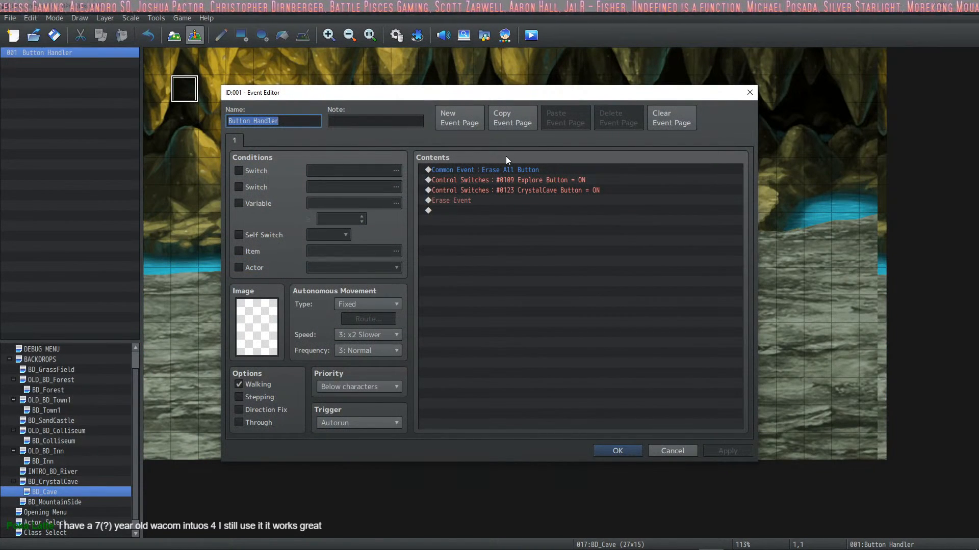
{"action": "left_click", "coordinate": [463, 173]}
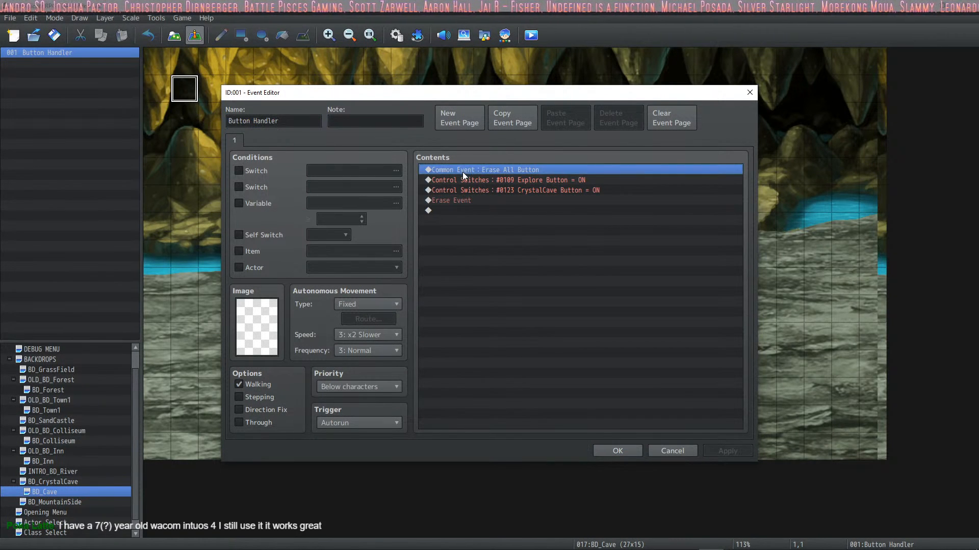
{"action": "left_click", "coordinate": [506, 183]}
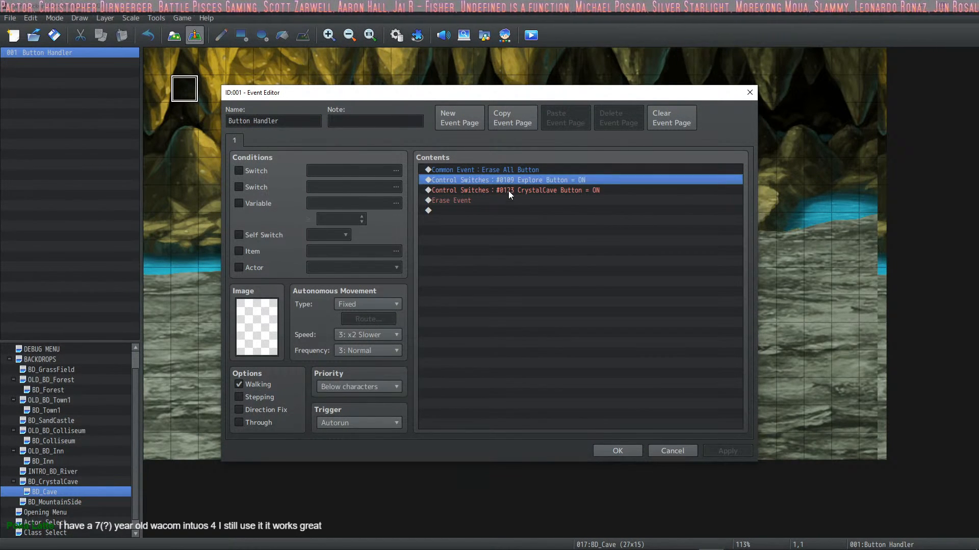
{"action": "left_click", "coordinate": [508, 191]}
{"action": "left_click", "coordinate": [522, 182]}
{"action": "left_click", "coordinate": [522, 190]}
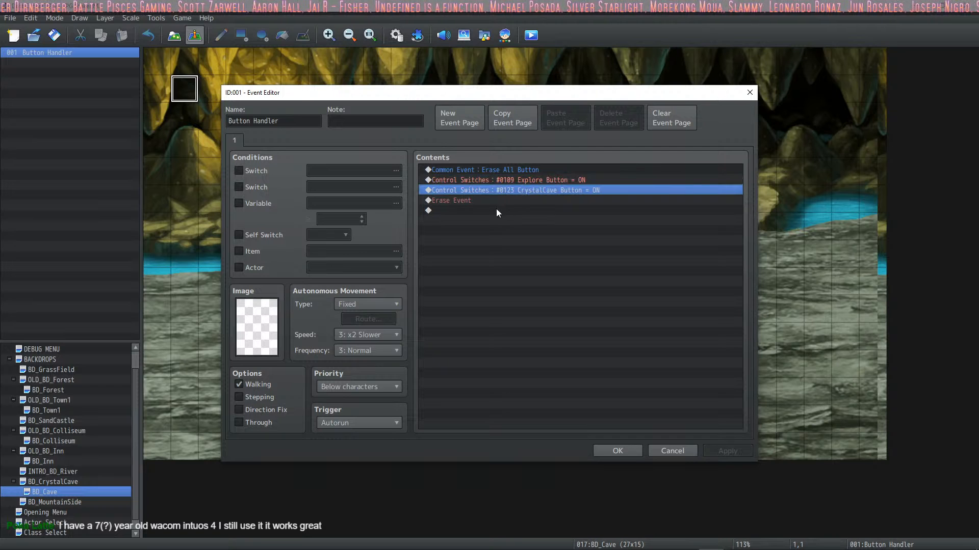
{"action": "left_click", "coordinate": [473, 201]}
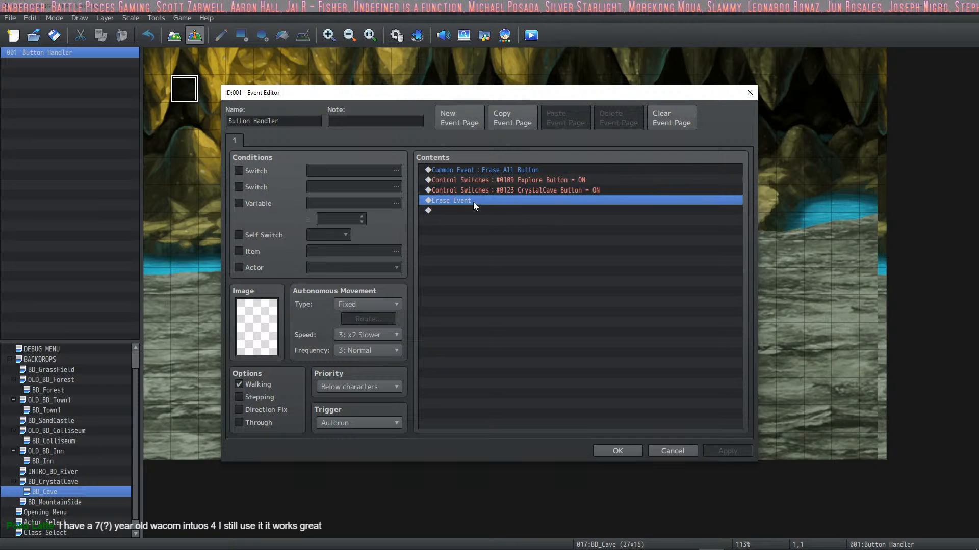
{"action": "left_click", "coordinate": [615, 451]}
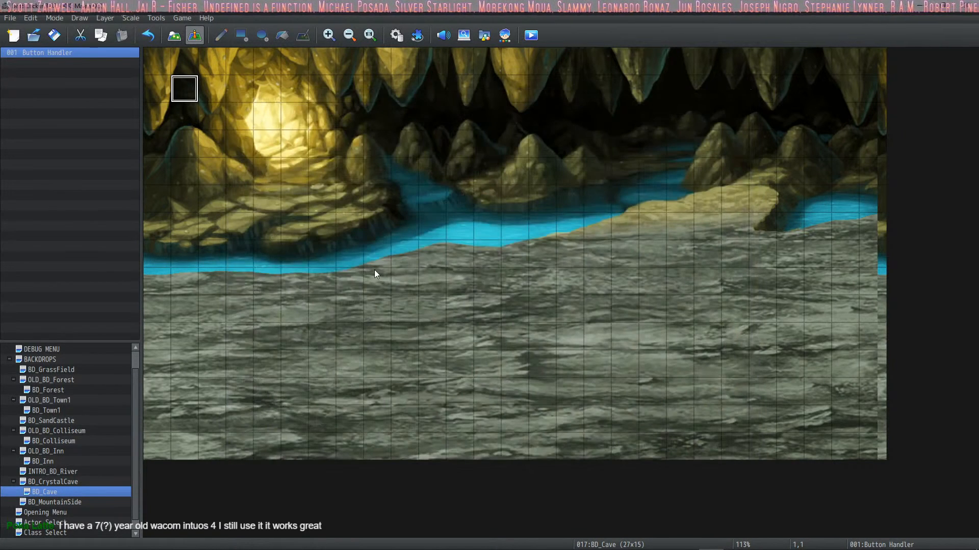
Step: Set the player's starting position to tile 8,8 on the BD_Cave map and run a playtest from there
{"action": "right_click", "coordinate": [375, 269]}
{"action": "mouse_move", "coordinate": [463, 422]}
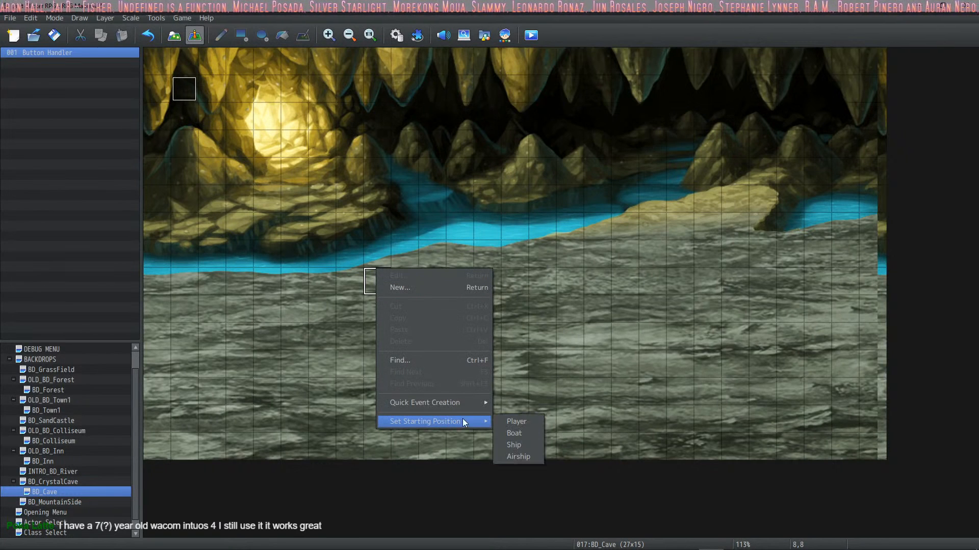
{"action": "left_click", "coordinate": [512, 421]}
{"action": "left_click", "coordinate": [49, 21]}
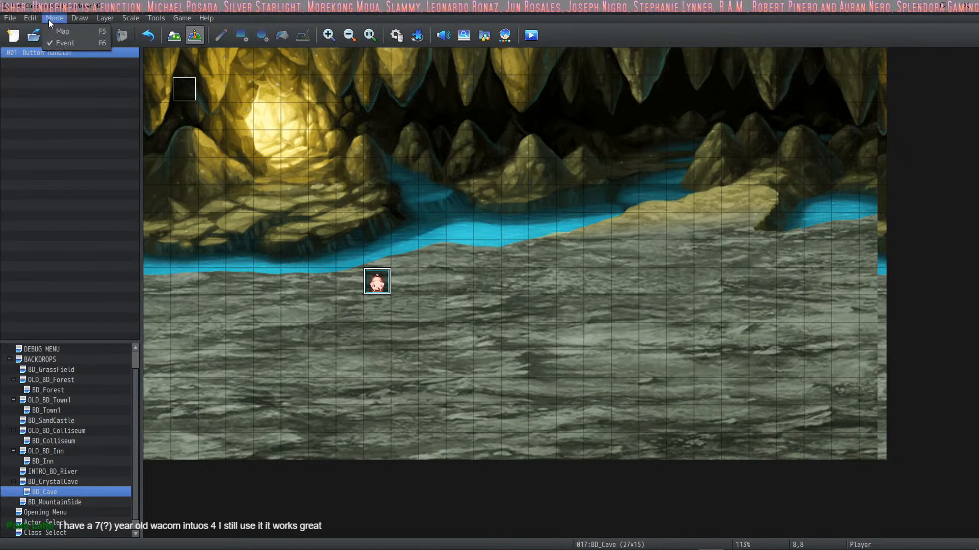
{"action": "left_click", "coordinate": [48, 19]}
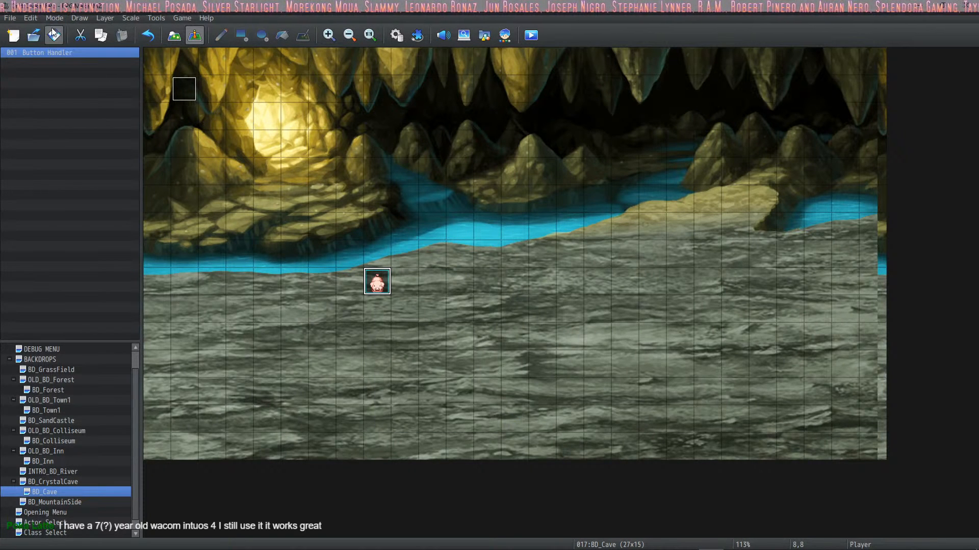
{"action": "left_click", "coordinate": [530, 35]}
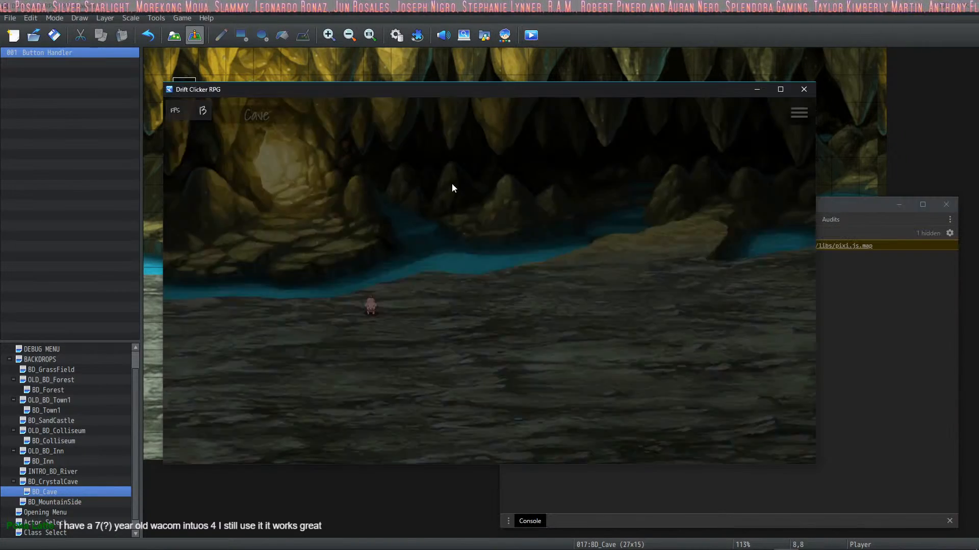
{"action": "left_click", "coordinate": [803, 88]}
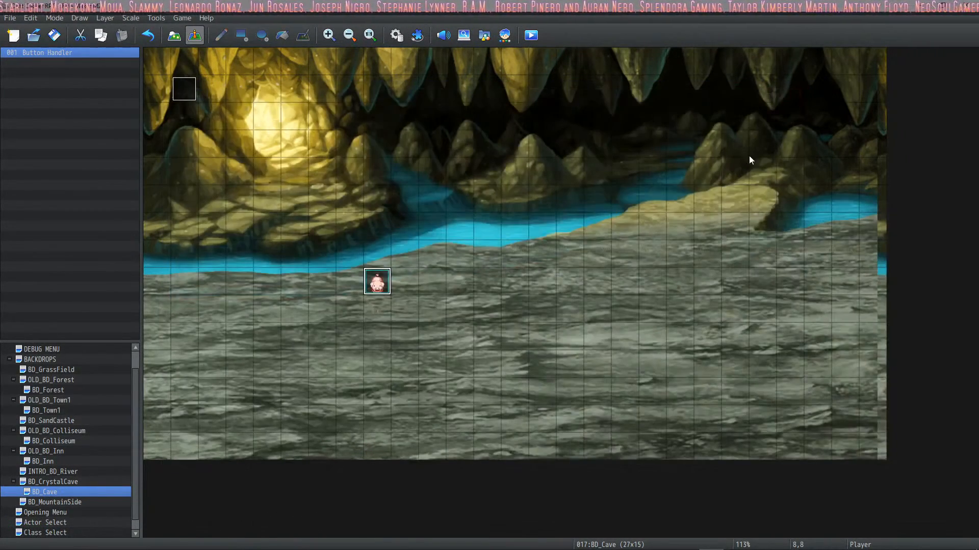
Step: Save the HUD project in HUD Maker Ultra, save the game project in the map editor, and playtest the cave again
{"action": "left_click", "coordinate": [737, 541]}
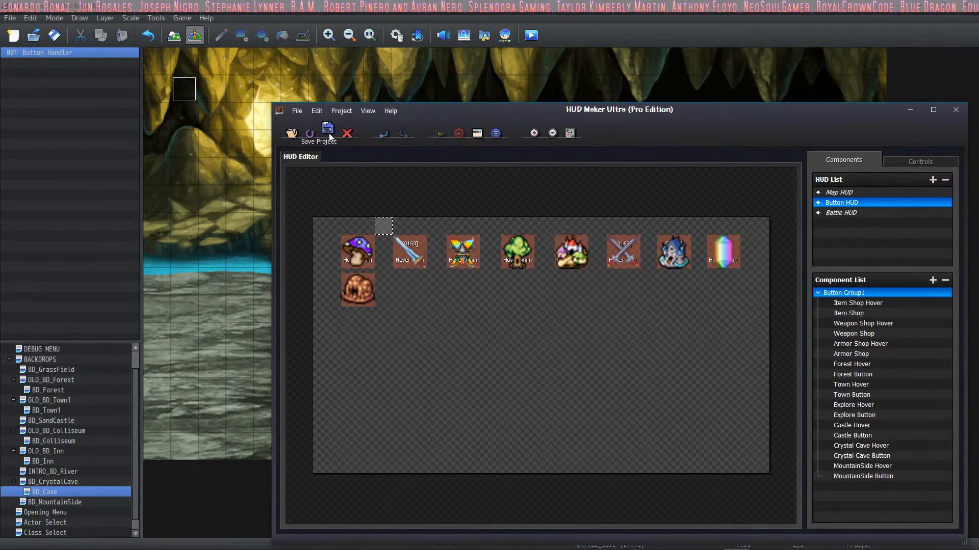
{"action": "left_click", "coordinate": [55, 37]}
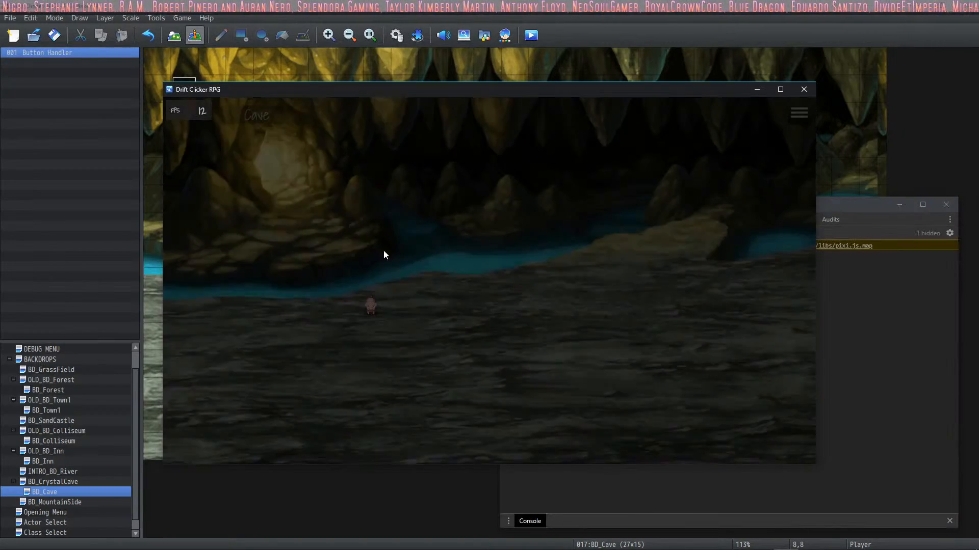
{"action": "left_click", "coordinate": [804, 90]}
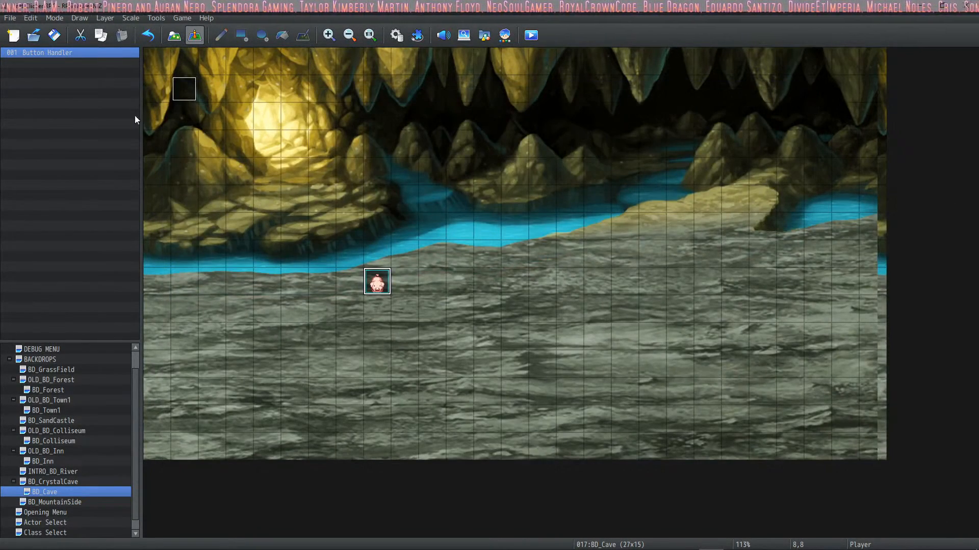
Step: Recheck the Explore Button and CrystalCave Button switch commands in BD_Cave's Button Handler event
{"action": "double_click", "coordinate": [188, 88]}
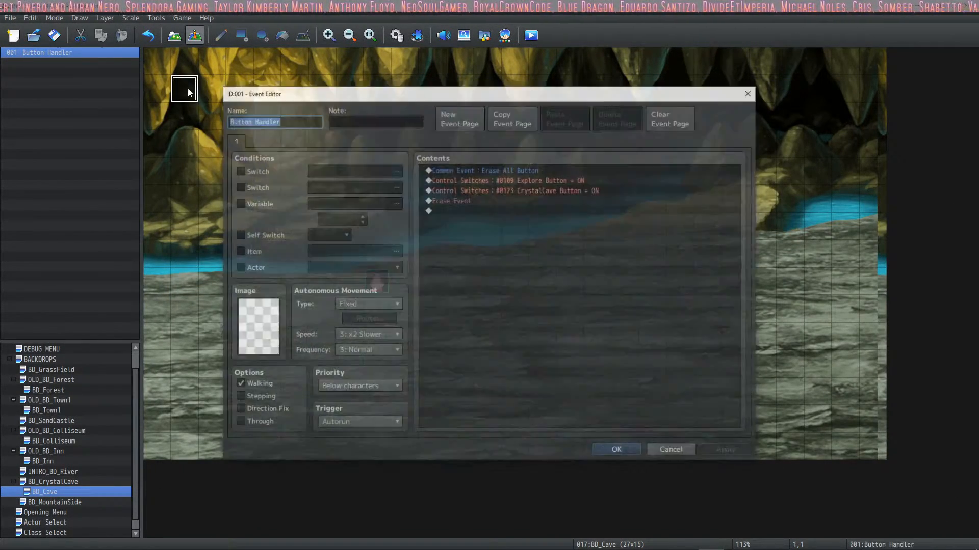
{"action": "left_click", "coordinate": [530, 181]}
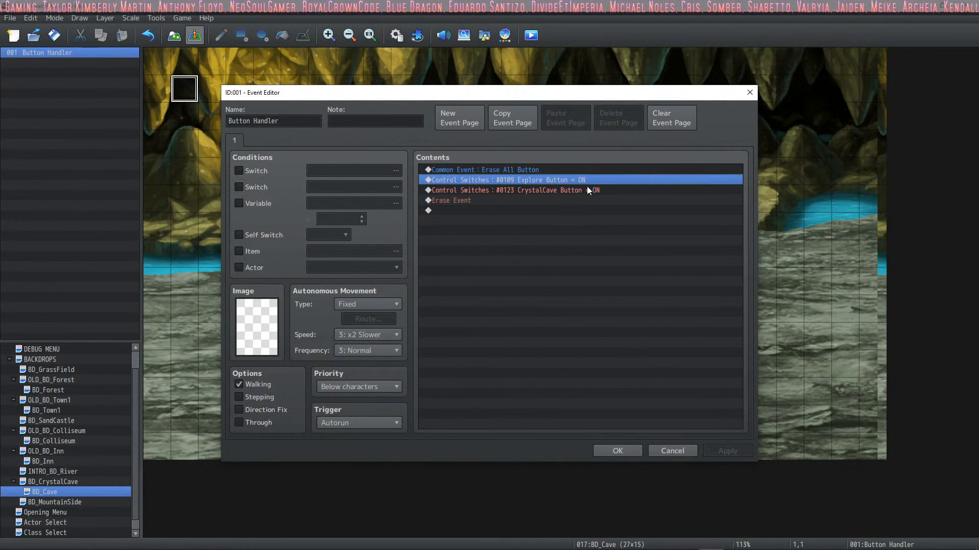
{"action": "left_click", "coordinate": [561, 192]}
{"action": "left_click", "coordinate": [615, 450]}
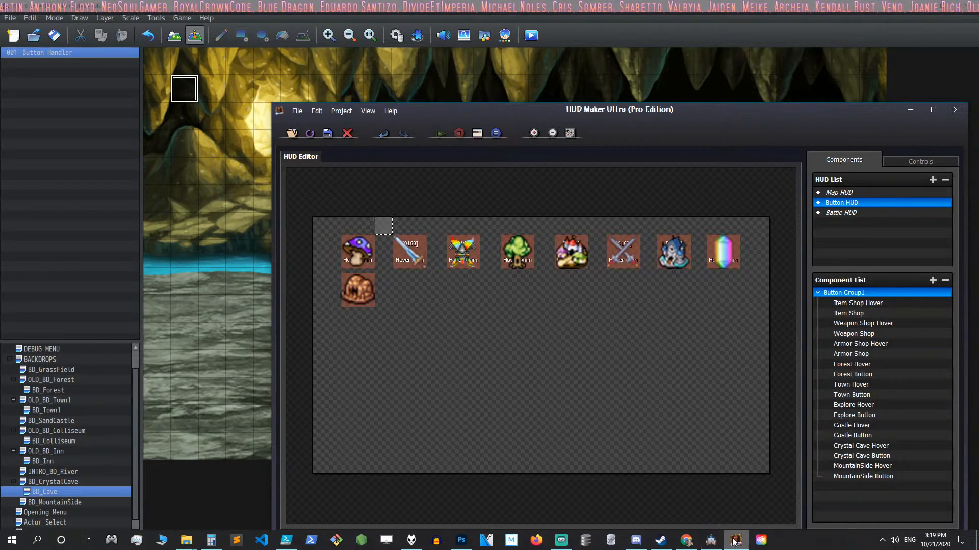
Step: Switch to HUD Maker Ultra and inspect the Crystal Cave Button's display condition, click common event and hover switch binding
{"action": "left_click", "coordinate": [736, 547]}
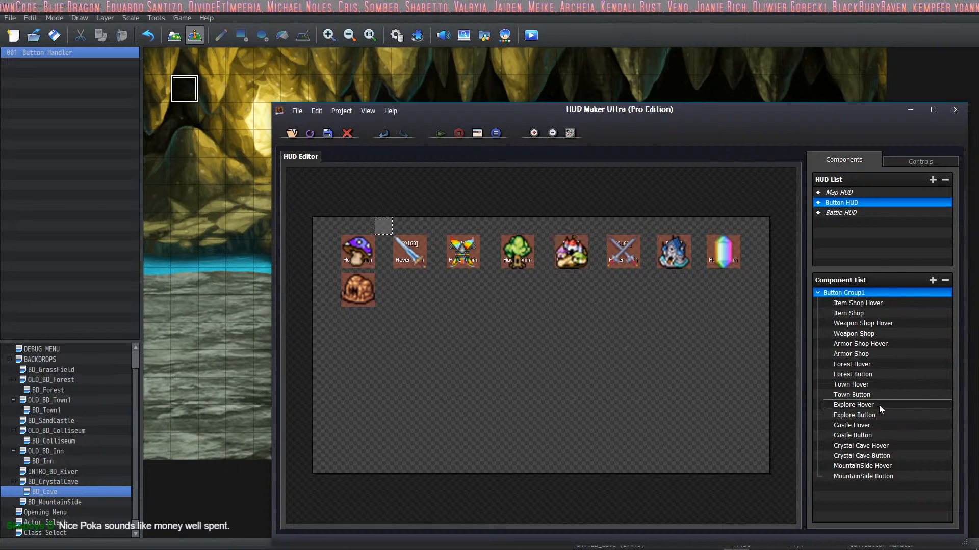
{"action": "left_click", "coordinate": [886, 447]}
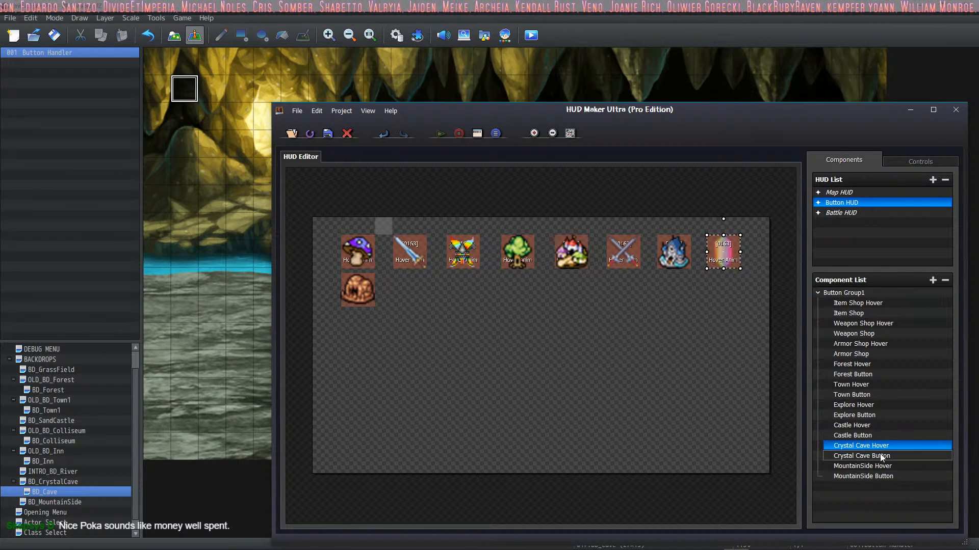
{"action": "double_click", "coordinate": [882, 456]}
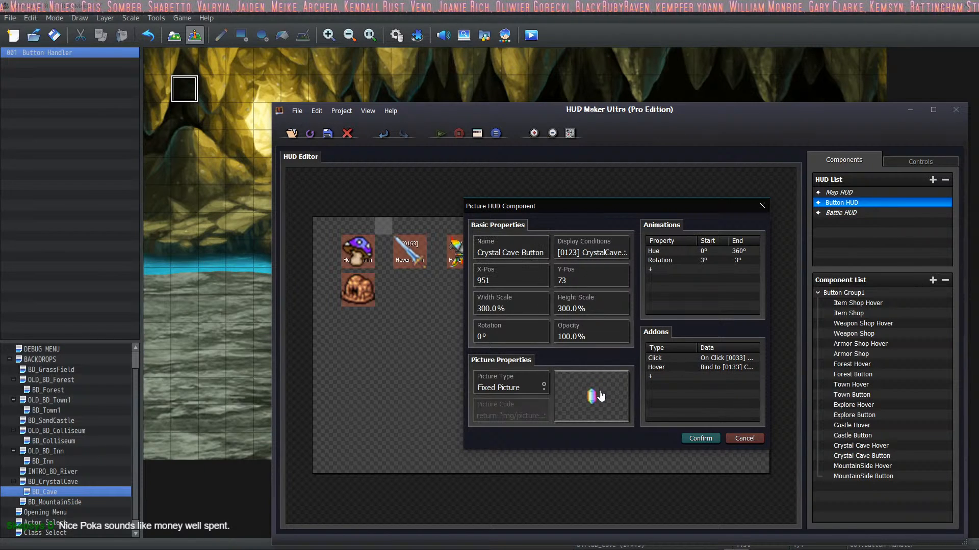
{"action": "left_click", "coordinate": [611, 254]}
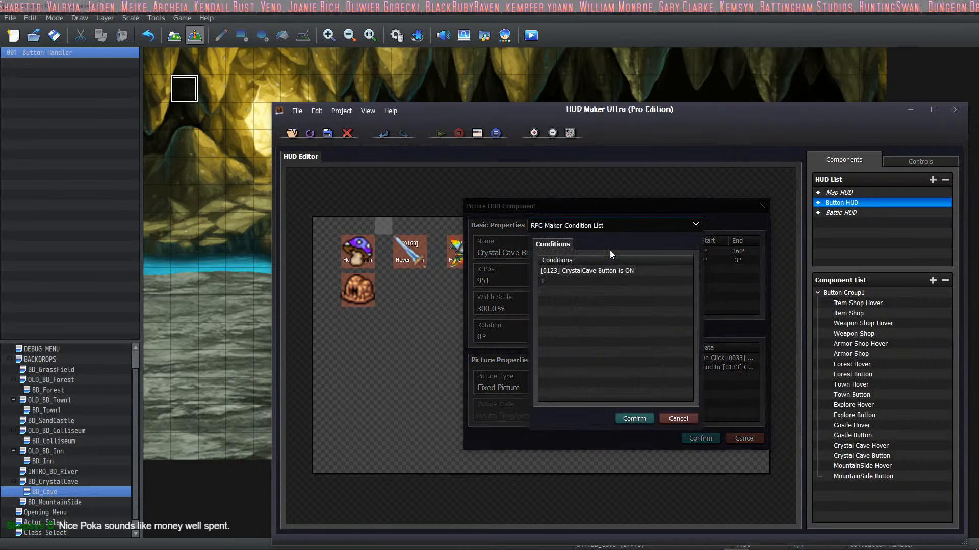
{"action": "left_click", "coordinate": [634, 419]}
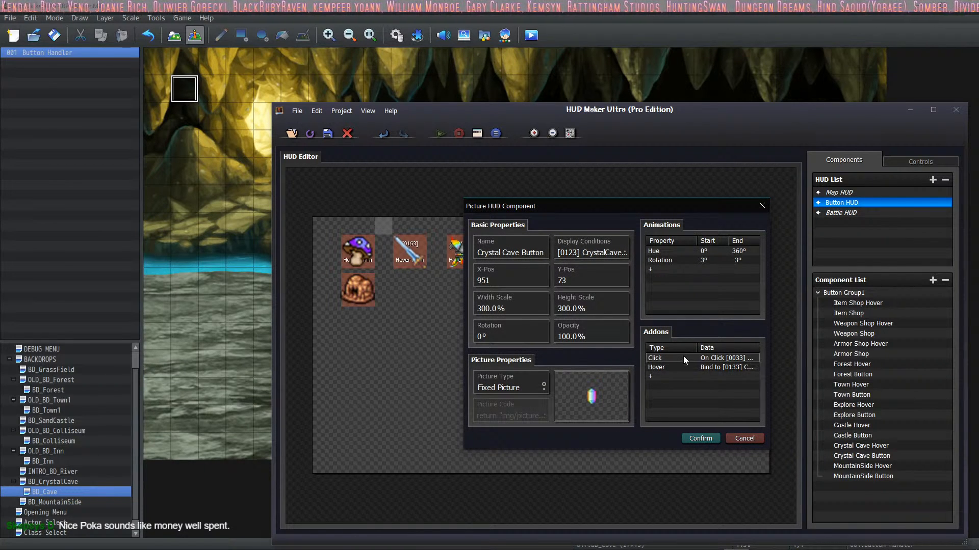
{"action": "double_click", "coordinate": [653, 358]}
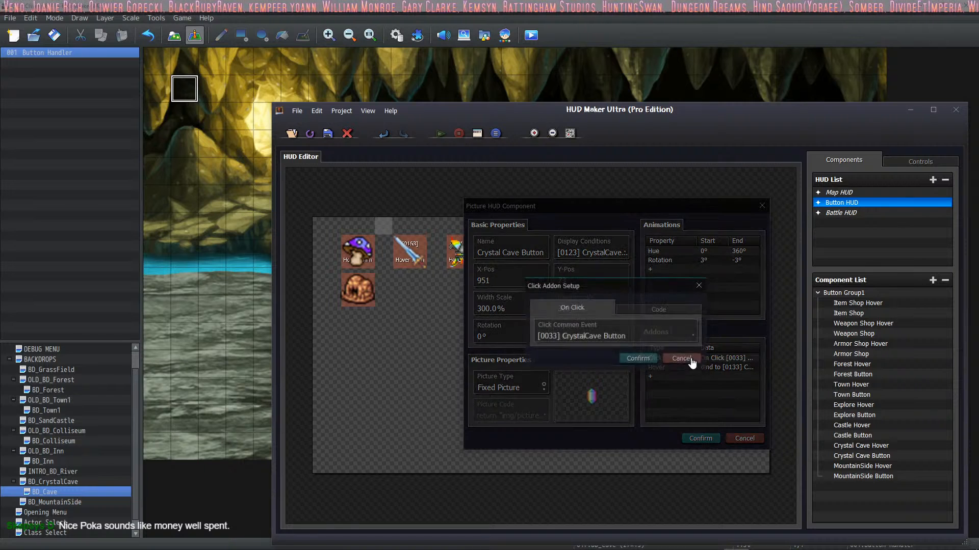
{"action": "left_click", "coordinate": [638, 359]}
{"action": "double_click", "coordinate": [683, 367]}
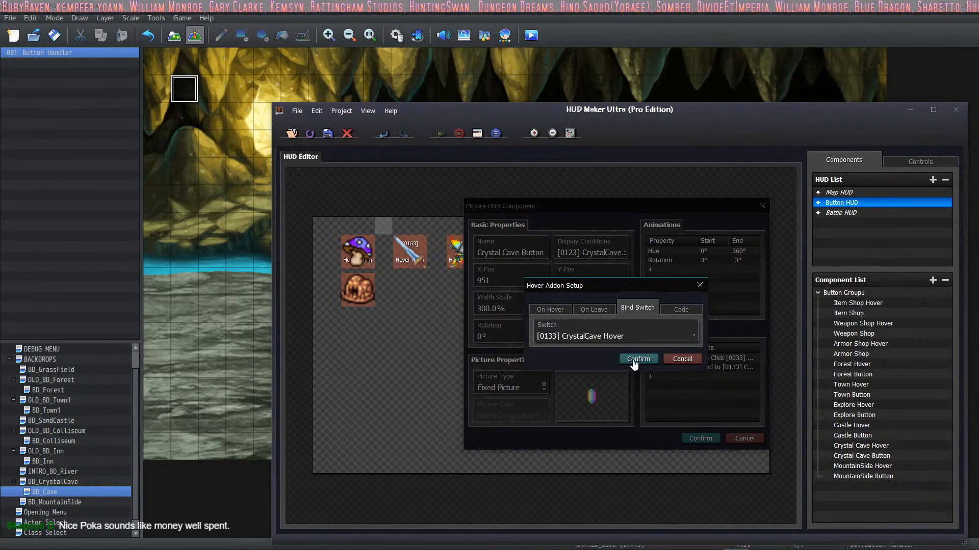
{"action": "left_click", "coordinate": [634, 360]}
{"action": "left_click", "coordinate": [699, 439]}
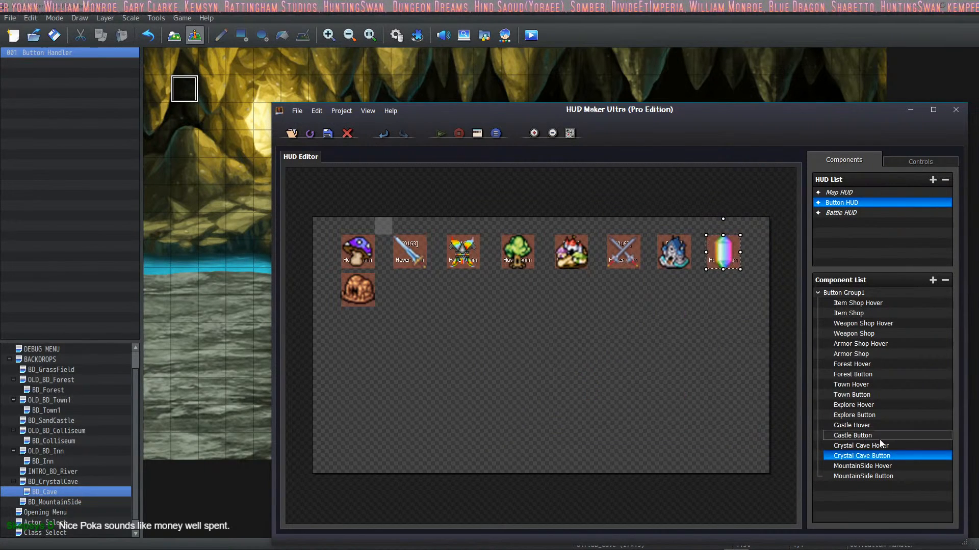
Step: Inspect the display condition of the Crystal Cave Hover component
{"action": "double_click", "coordinate": [876, 446]}
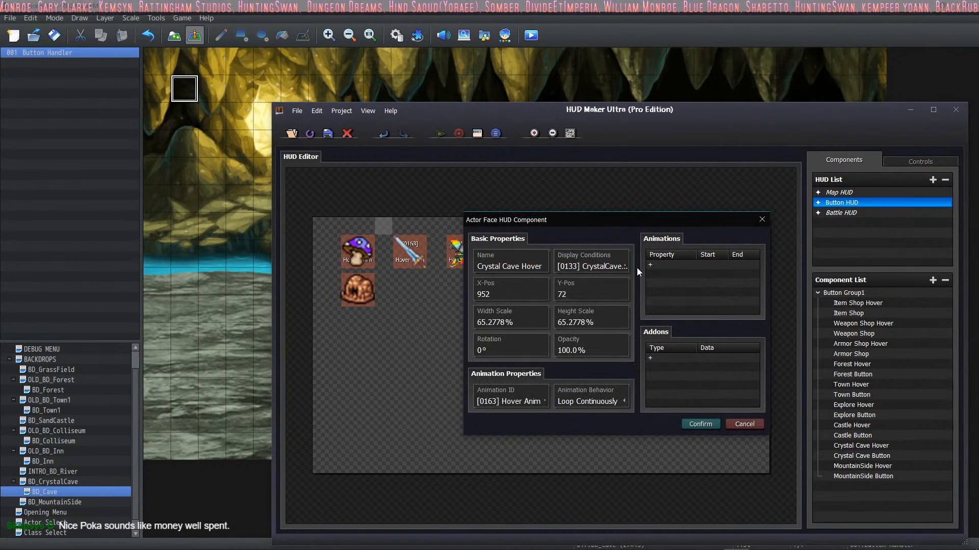
{"action": "left_click", "coordinate": [624, 266]}
{"action": "left_click", "coordinate": [635, 419]}
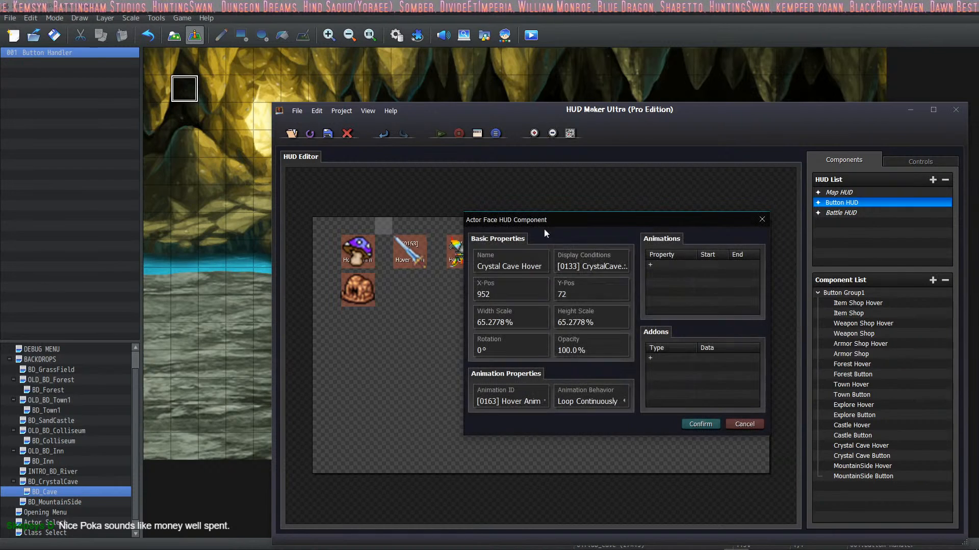
{"action": "left_click", "coordinate": [701, 425]}
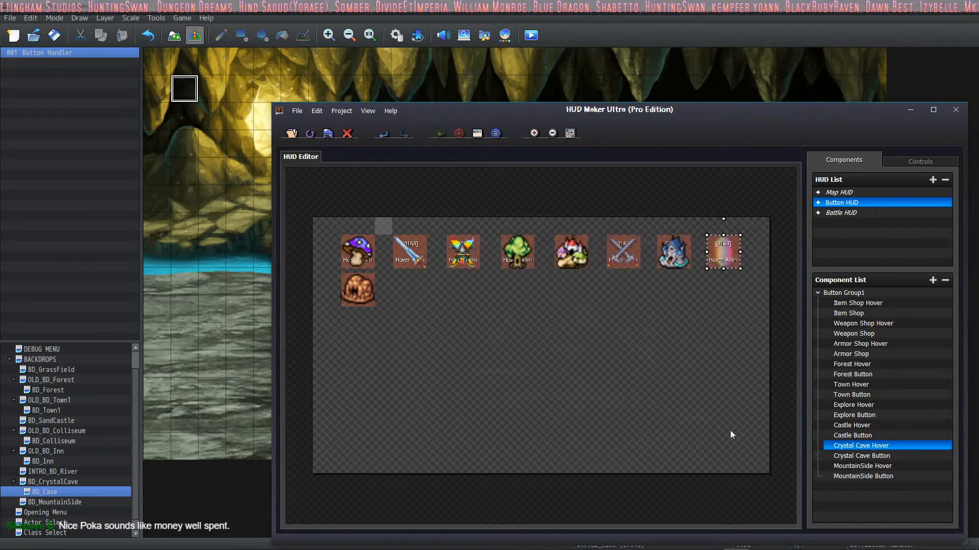
Step: Inspect the MountainSide Hover component's display condition, including its switch and required state
{"action": "double_click", "coordinate": [863, 466]}
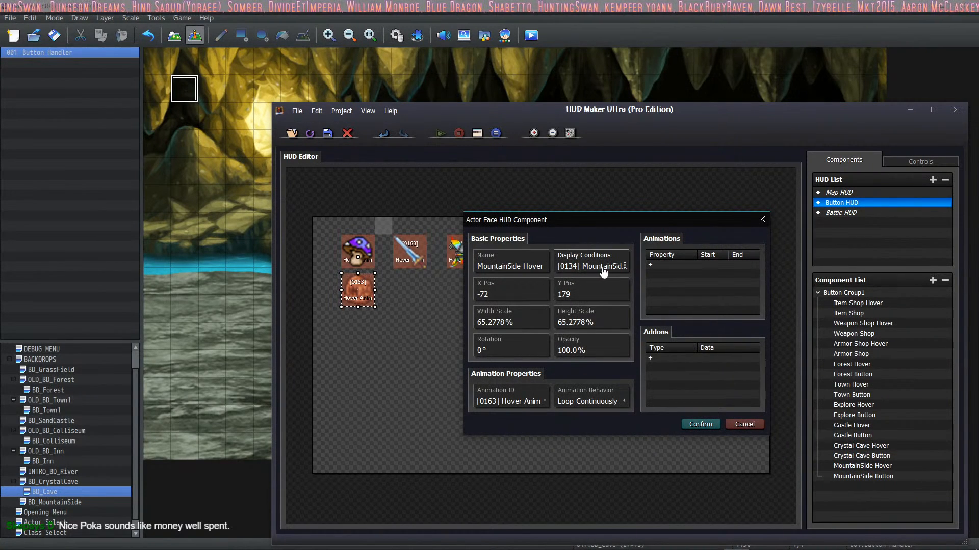
{"action": "left_click", "coordinate": [617, 270]}
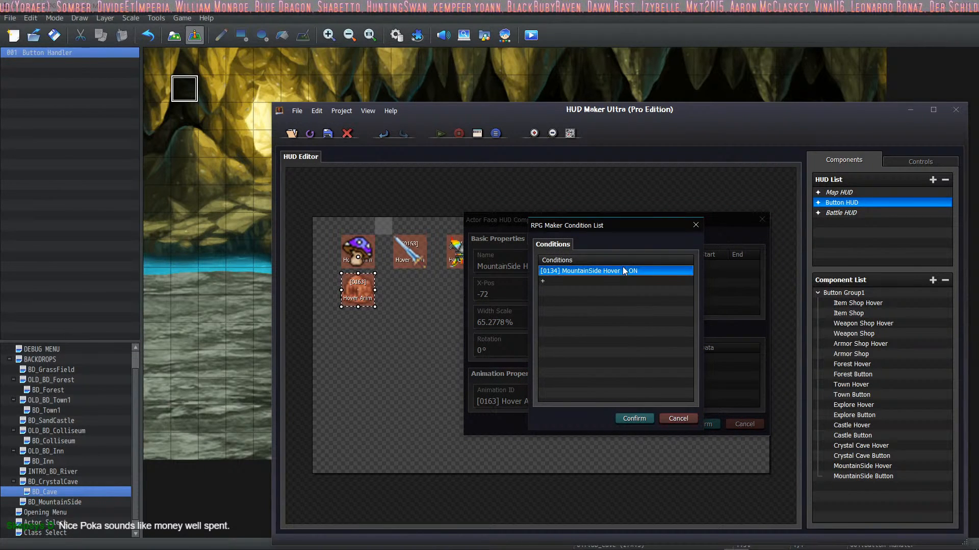
{"action": "double_click", "coordinate": [663, 271]}
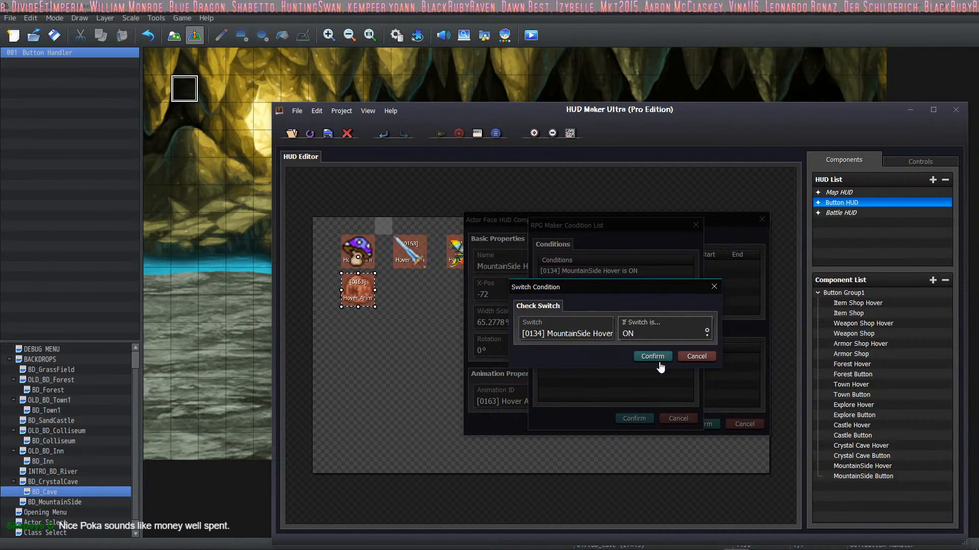
{"action": "left_click", "coordinate": [692, 356]}
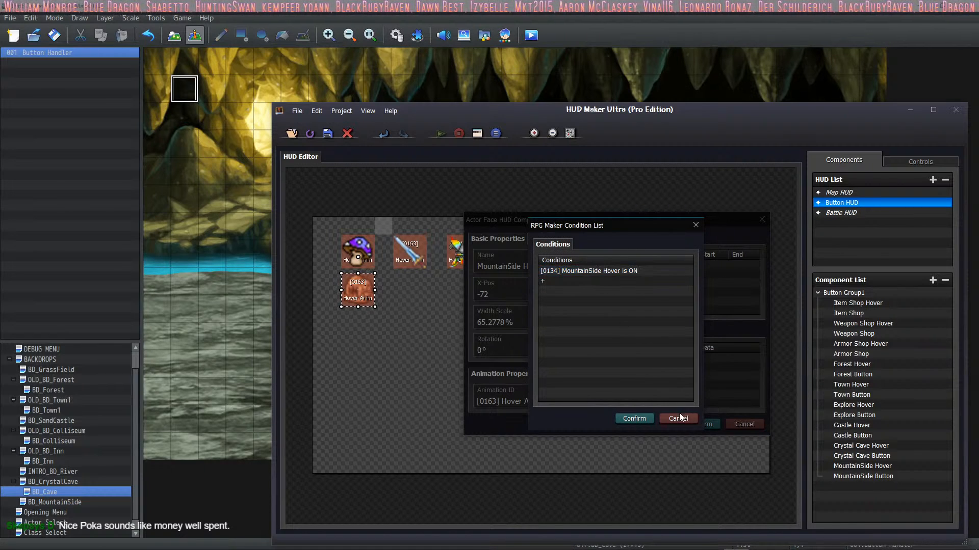
{"action": "left_click", "coordinate": [679, 418]}
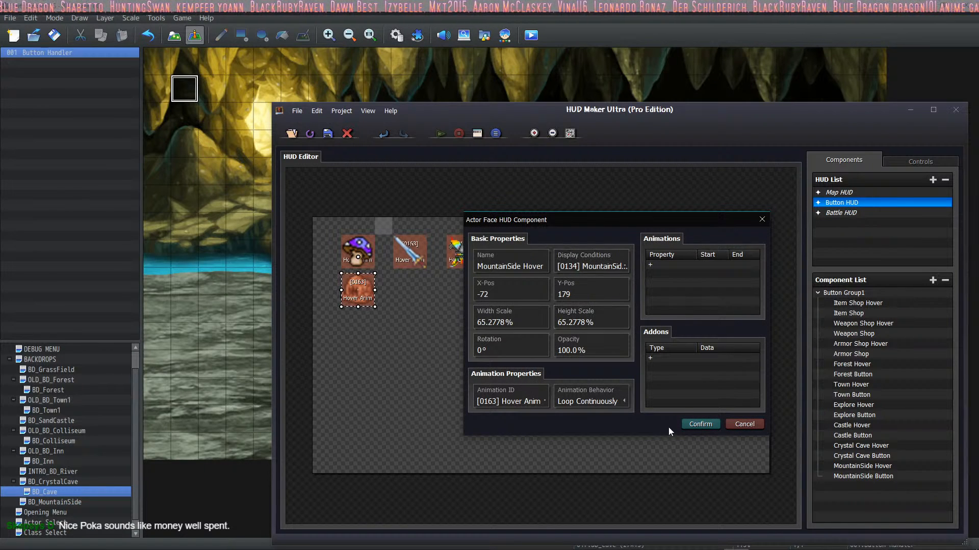
{"action": "left_click", "coordinate": [696, 425]}
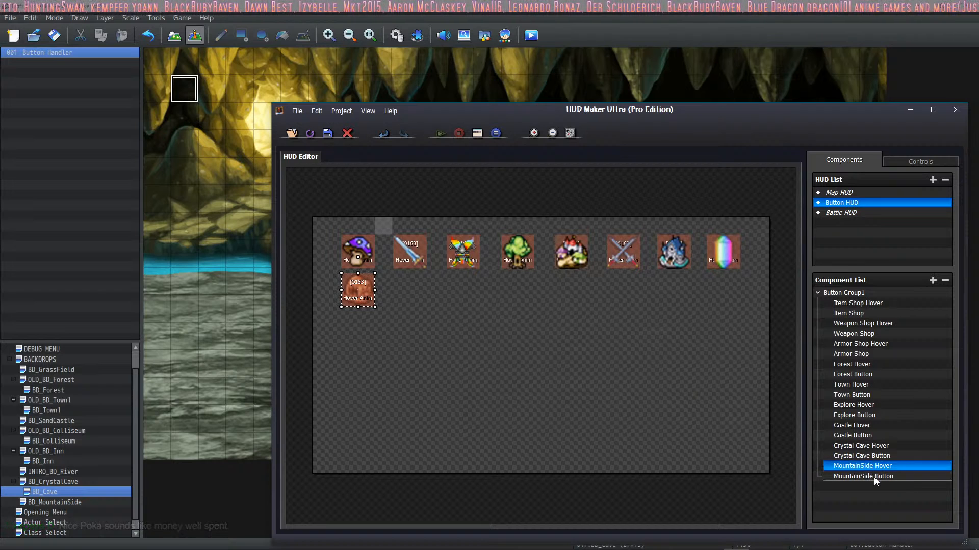
Step: Inspect the MountainSide Button component's display condition, click common event and hover switch binding, and glance at the Map HUD
{"action": "double_click", "coordinate": [821, 476]}
{"action": "left_click", "coordinate": [617, 253]}
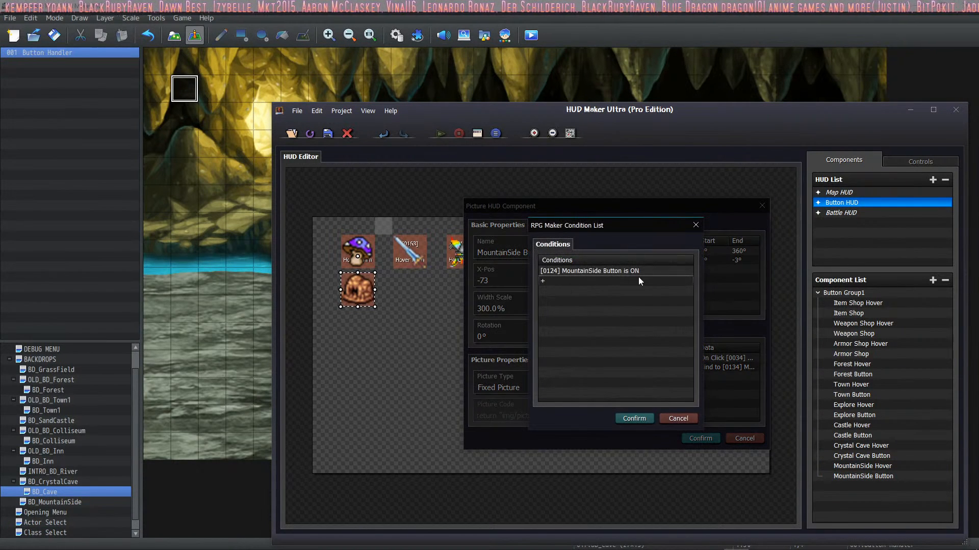
{"action": "left_click", "coordinate": [634, 419]}
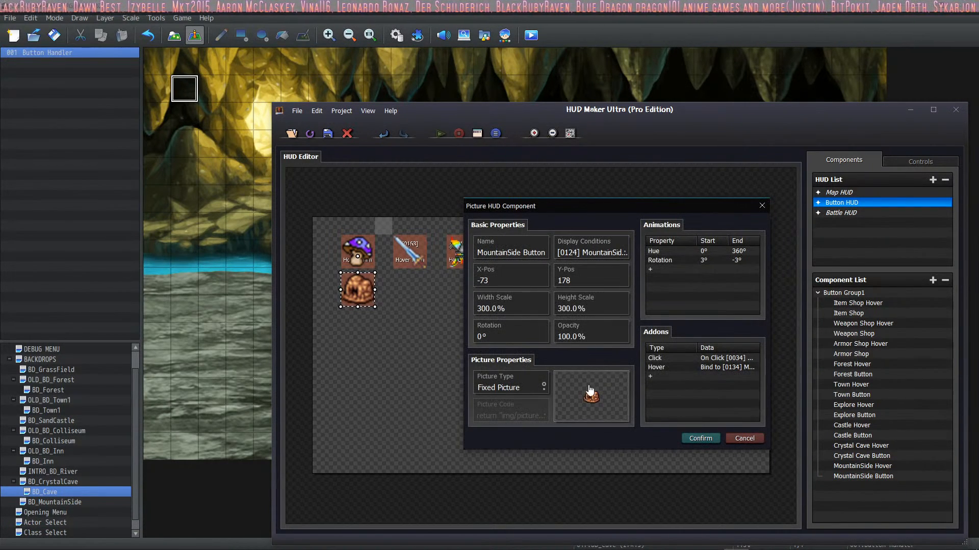
{"action": "double_click", "coordinate": [729, 359]}
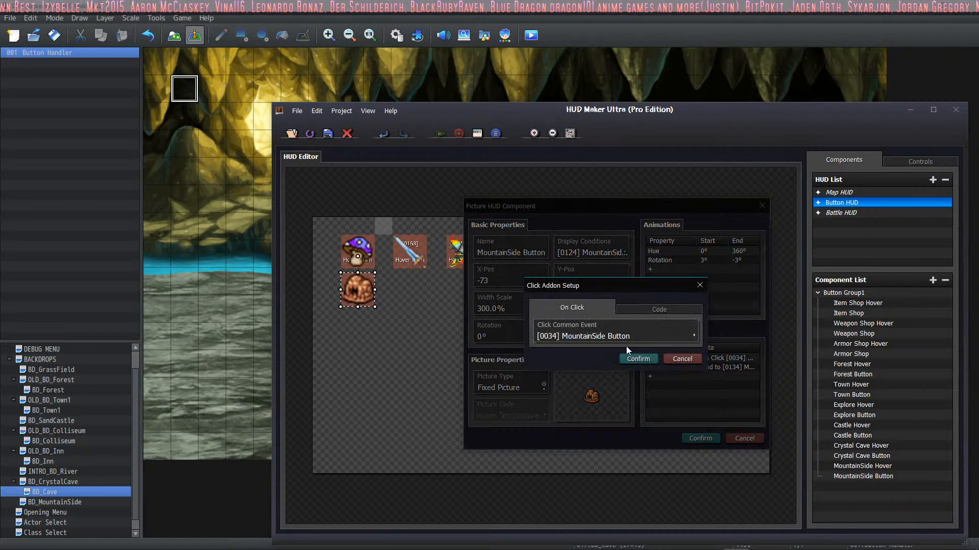
{"action": "left_click", "coordinate": [637, 361]}
{"action": "double_click", "coordinate": [717, 369]}
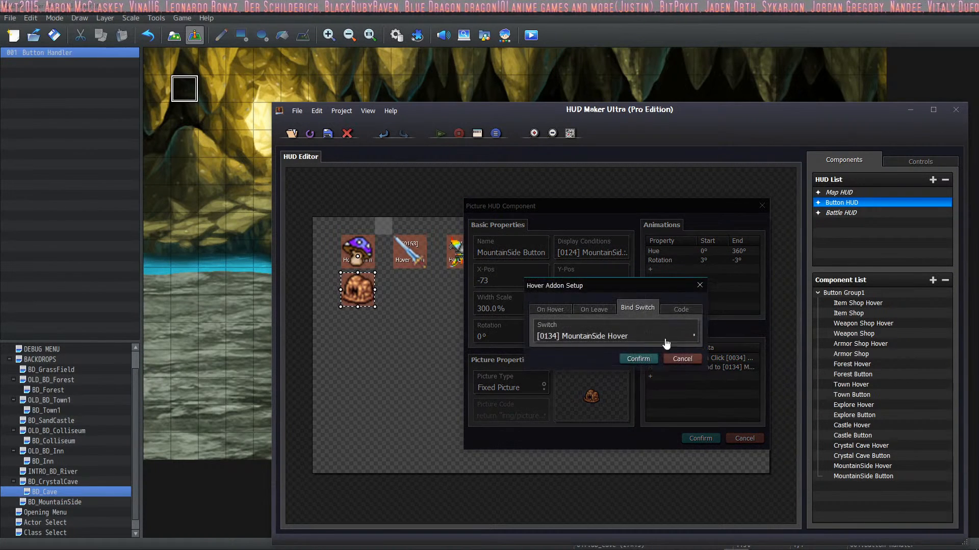
{"action": "left_click", "coordinate": [638, 359]}
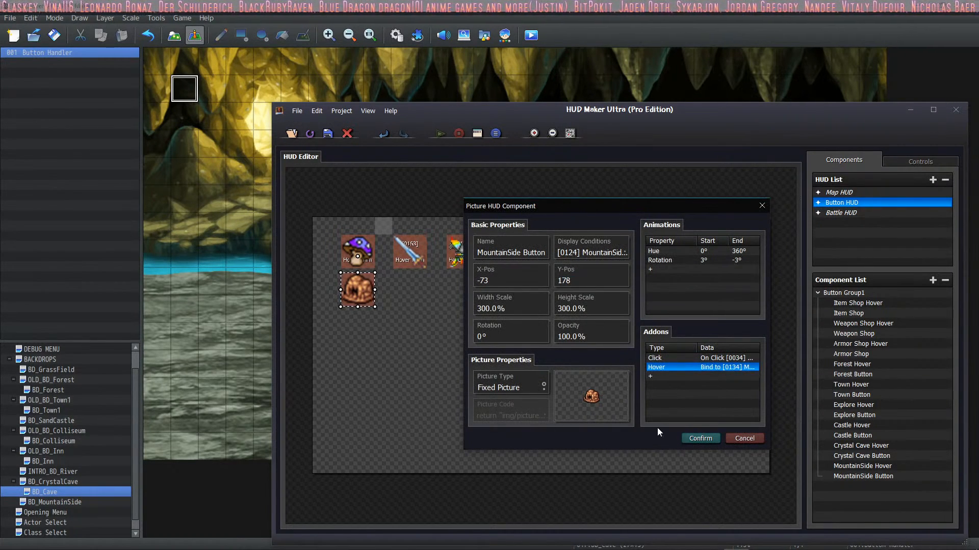
{"action": "left_click", "coordinate": [700, 438]}
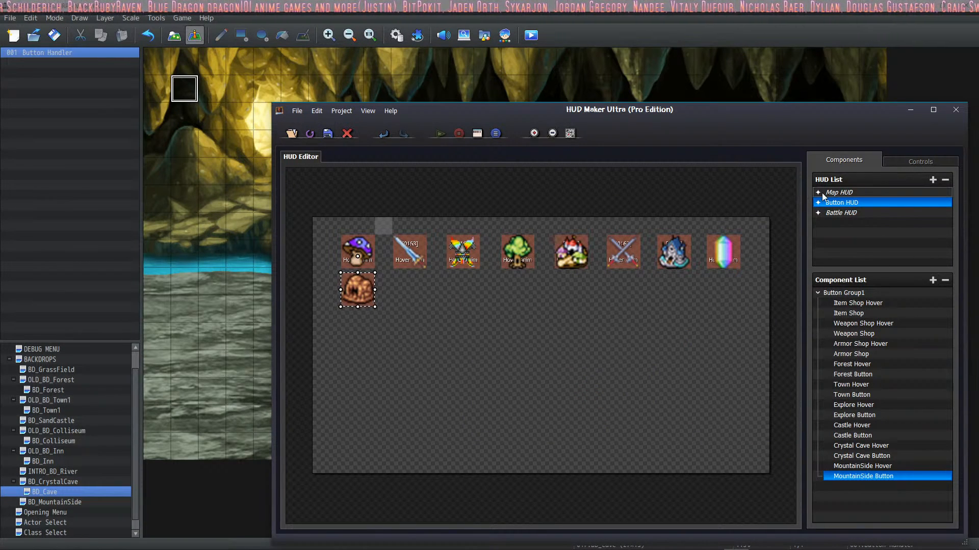
{"action": "left_click", "coordinate": [847, 193]}
{"action": "left_click", "coordinate": [854, 202]}
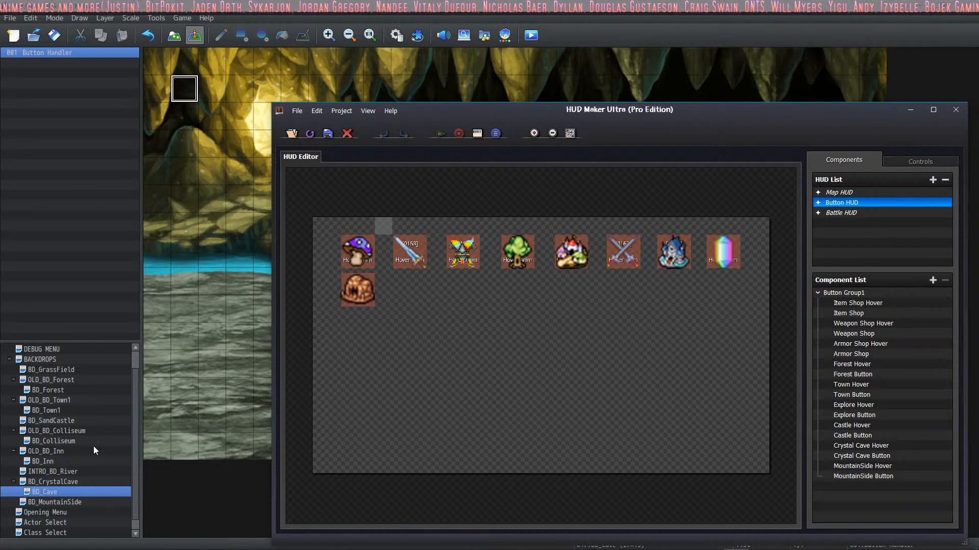
Step: Switch to RPG Maker and copy the Set Current HUD plugin command from BD_Town1's Town Buttons event
{"action": "left_click", "coordinate": [81, 461]}
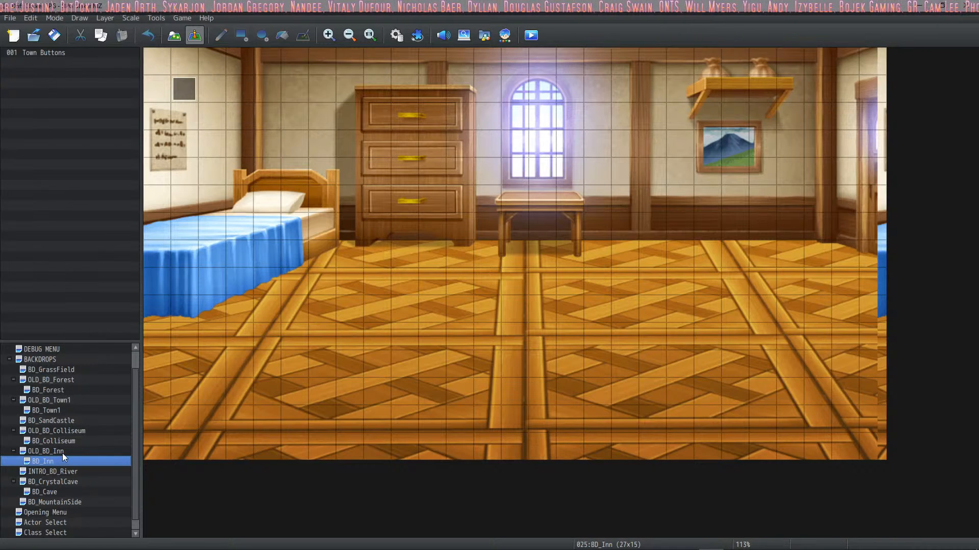
{"action": "left_click", "coordinate": [69, 441]}
{"action": "left_click", "coordinate": [69, 410]}
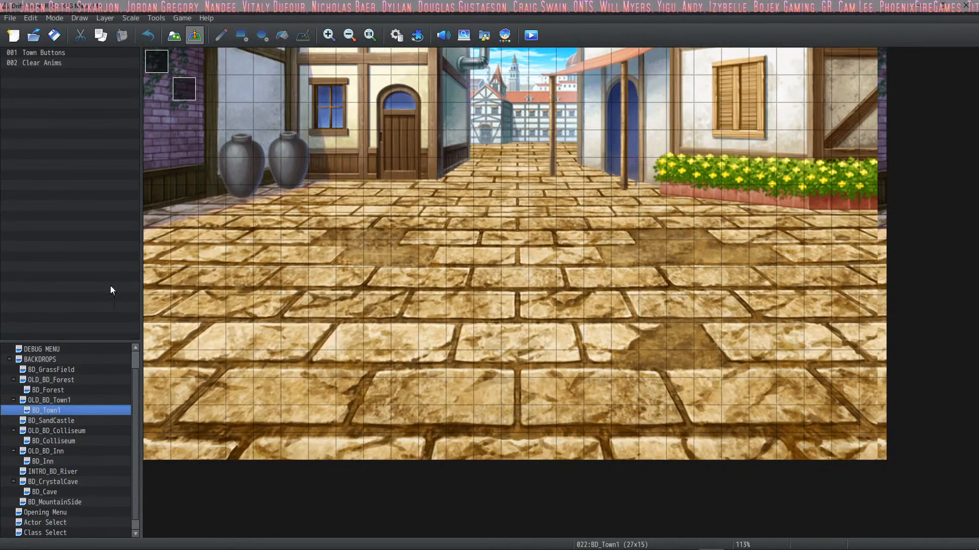
{"action": "left_click", "coordinate": [182, 97]}
{"action": "double_click", "coordinate": [182, 97]}
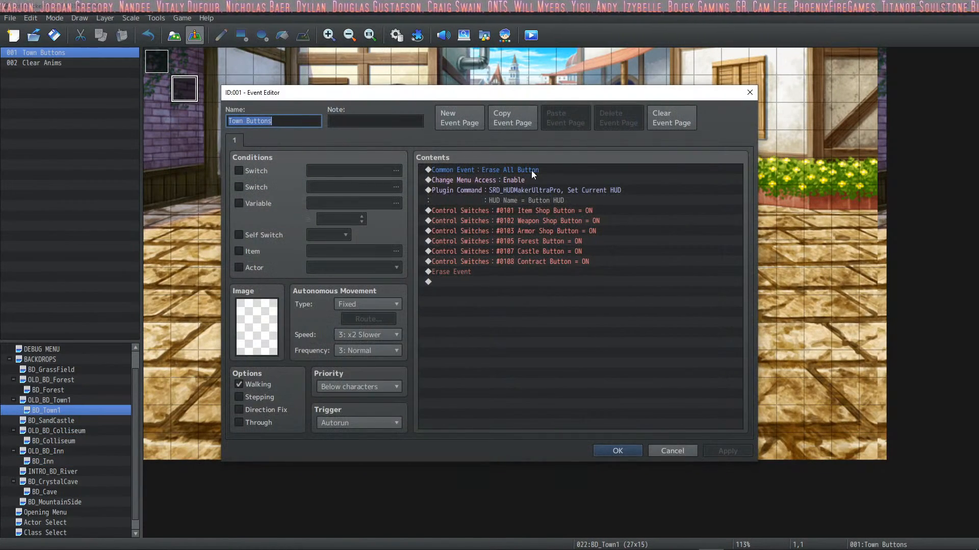
{"action": "left_click", "coordinate": [537, 181]}
{"action": "left_click", "coordinate": [546, 191]}
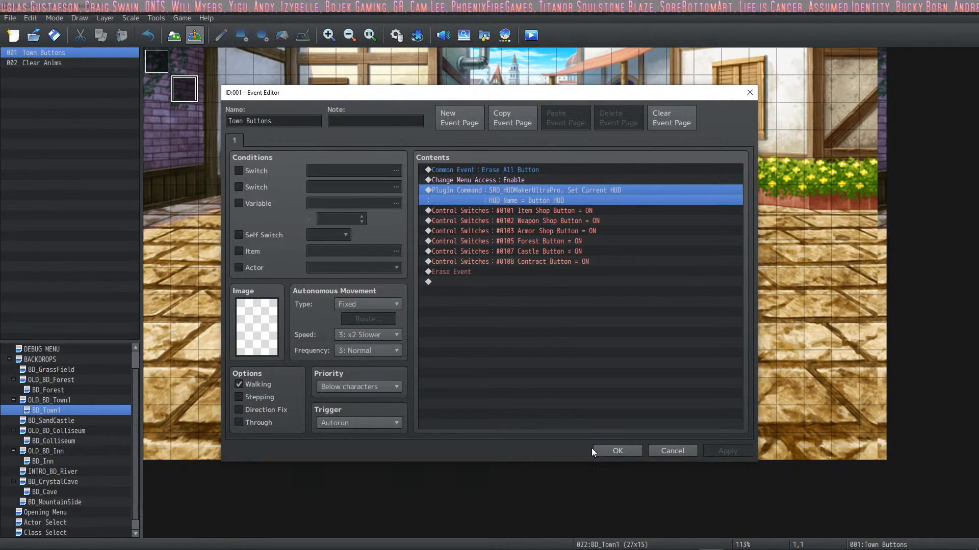
{"action": "left_click", "coordinate": [616, 451]}
Step: Paste the Set Current HUD plugin command for Button HUD above Erase All Button in BD_Cave's Button Handler event
{"action": "left_click", "coordinate": [69, 481]}
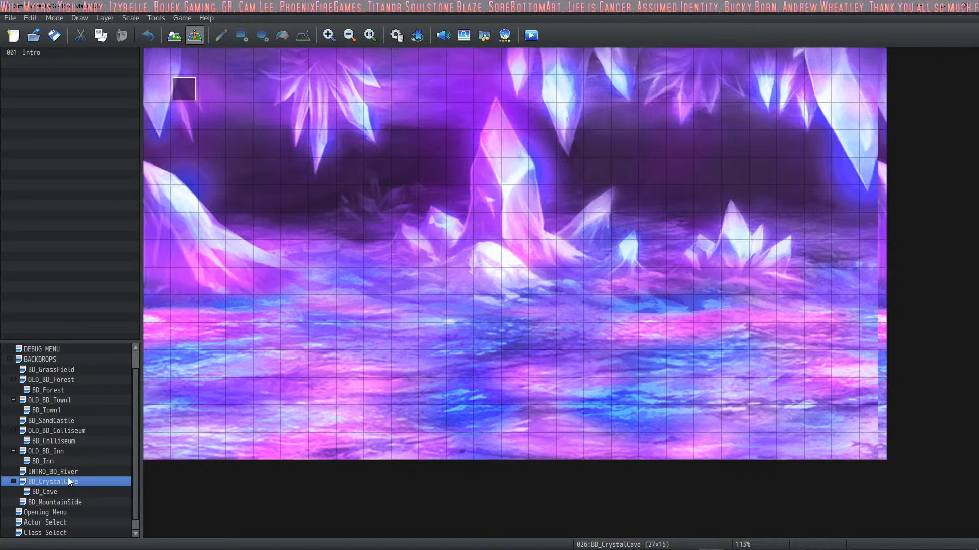
{"action": "left_click", "coordinate": [59, 493]}
{"action": "double_click", "coordinate": [187, 88]}
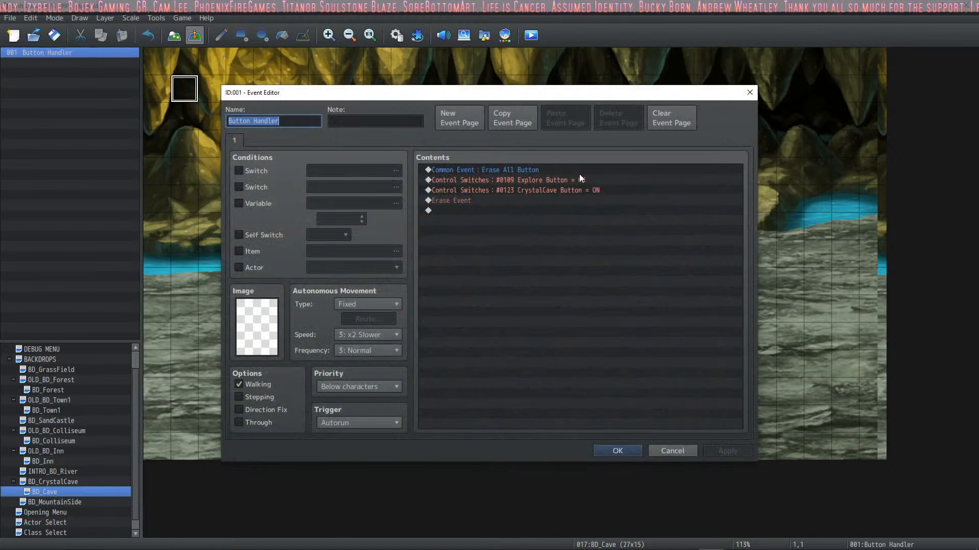
{"action": "left_click", "coordinate": [510, 169]}
{"action": "key", "text": "ctrl+v"}
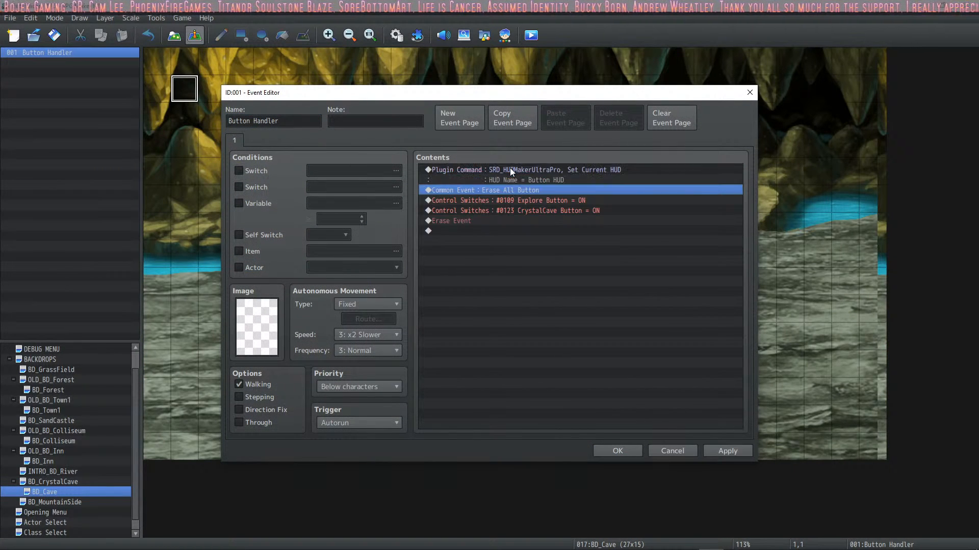
{"action": "left_click", "coordinate": [579, 171]}
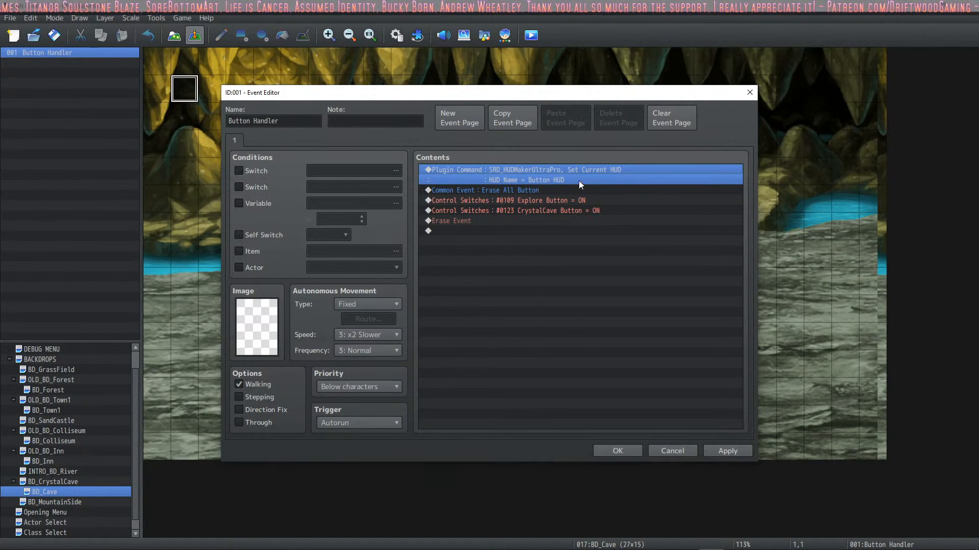
{"action": "key", "text": "Insert"}
{"action": "left_click", "coordinate": [695, 456]}
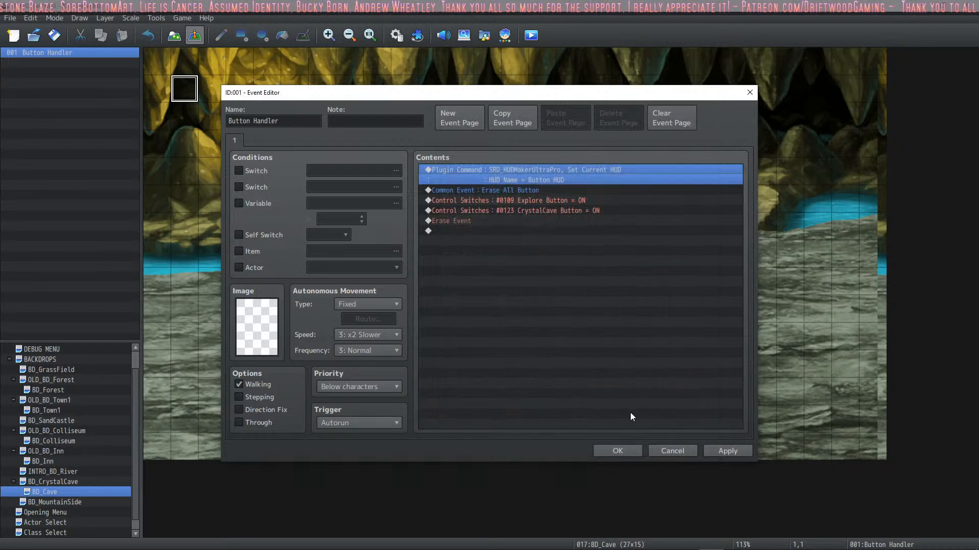
{"action": "left_click", "coordinate": [614, 452]}
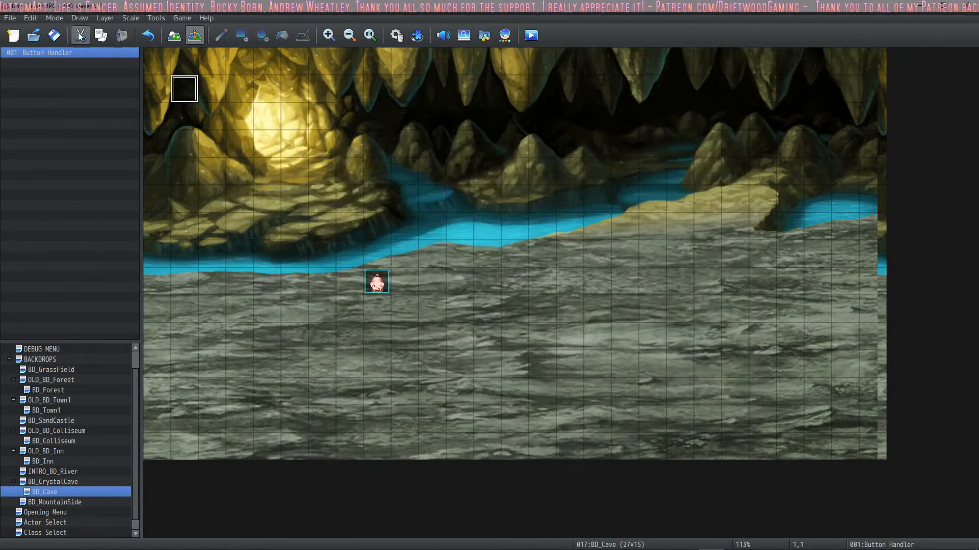
Step: Playtest the cave map, enter the crystal cave with its crystal button and play through the intro, choosing to look around for the backpack
{"action": "left_click", "coordinate": [531, 36]}
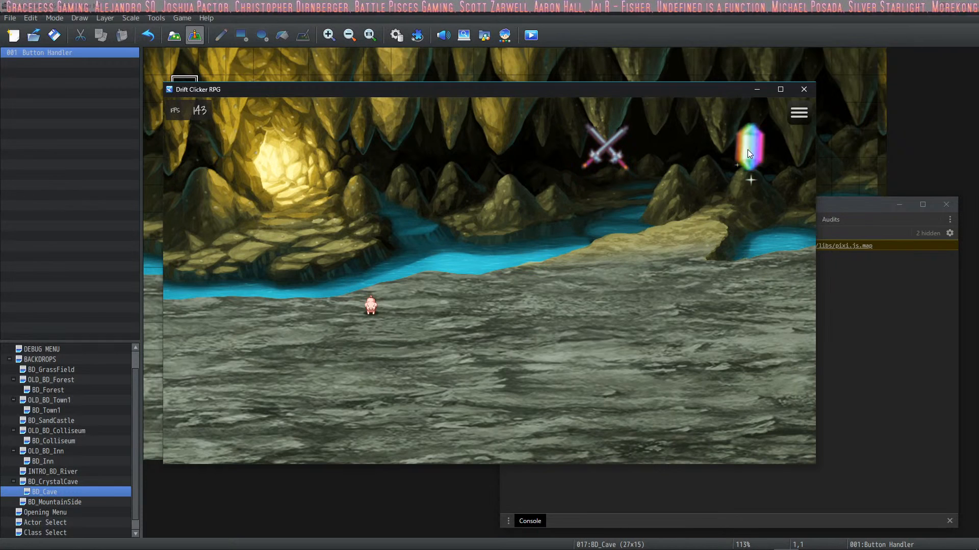
{"action": "left_click", "coordinate": [780, 90]}
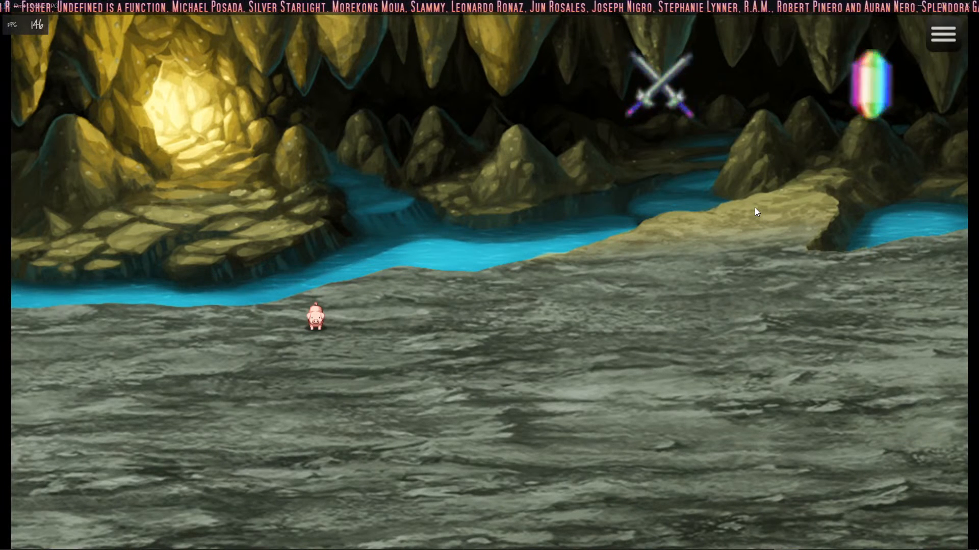
{"action": "left_click", "coordinate": [877, 98]}
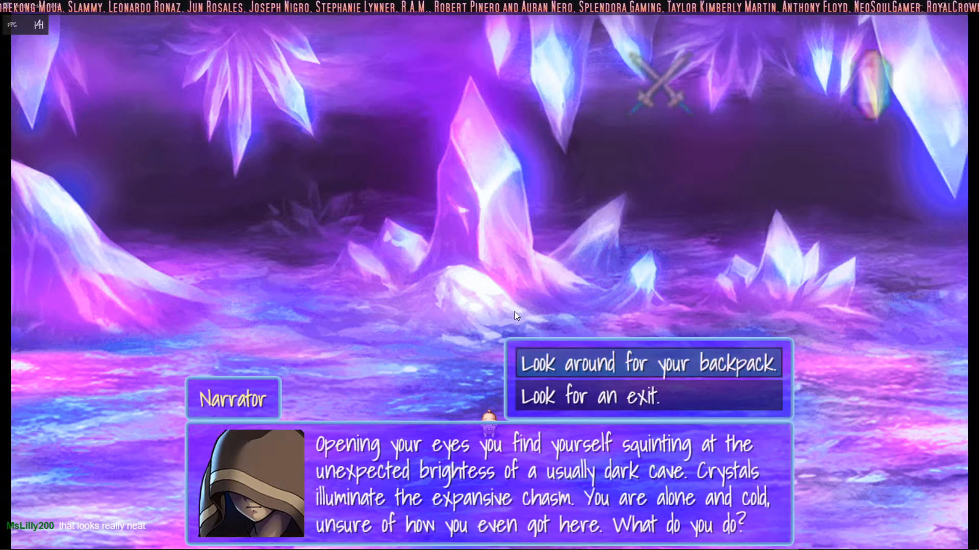
{"action": "key", "text": "Return"}
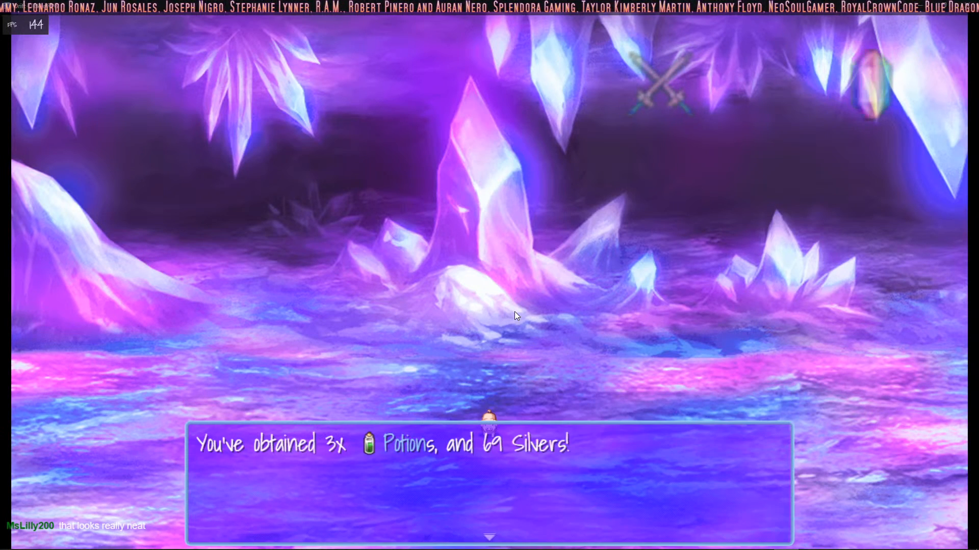
{"action": "key", "text": "Return"}
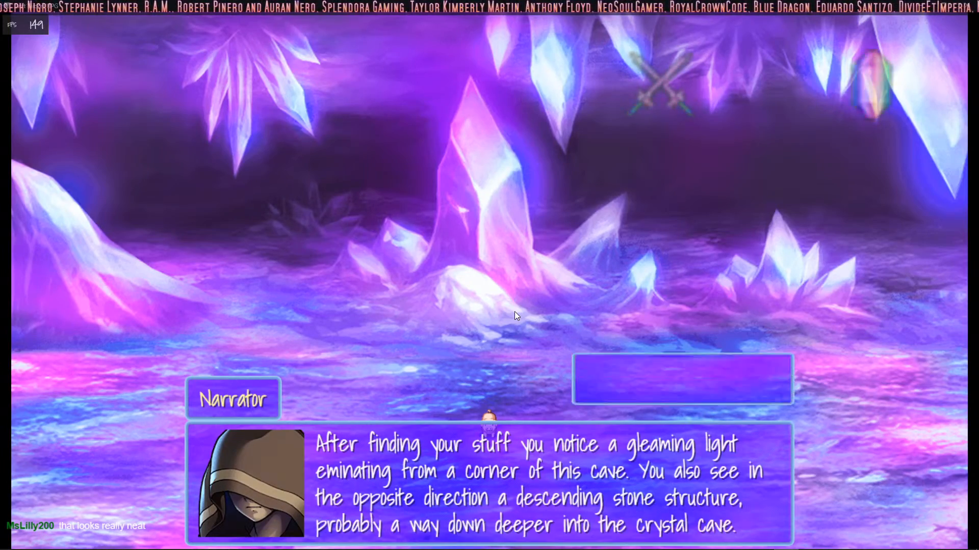
{"action": "key", "text": "Return"}
Step: Walk the character around the Forest map, return to the crystal cave with the crystal button and test the location buttons there
{"action": "key", "text": "Up"}
{"action": "key", "text": "Left"}
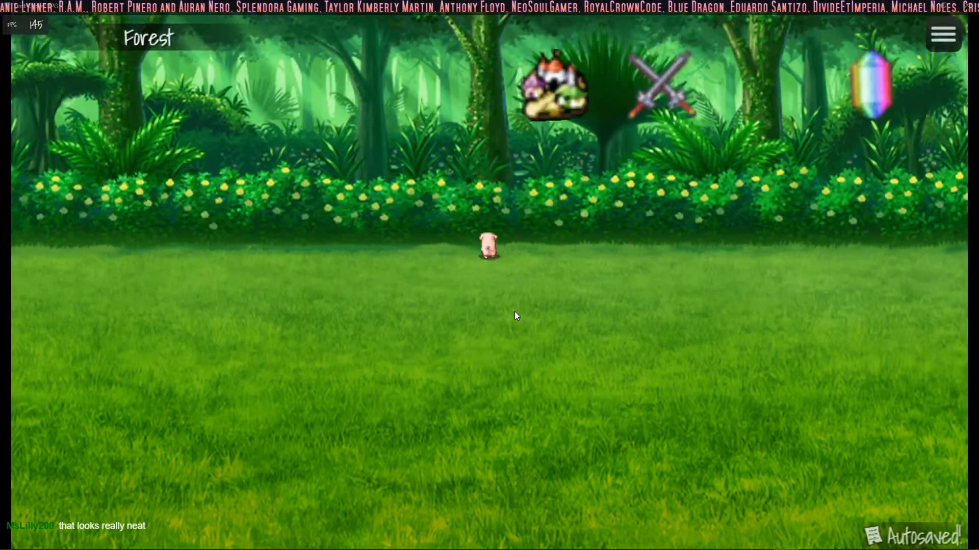
{"action": "key", "text": "Down"}
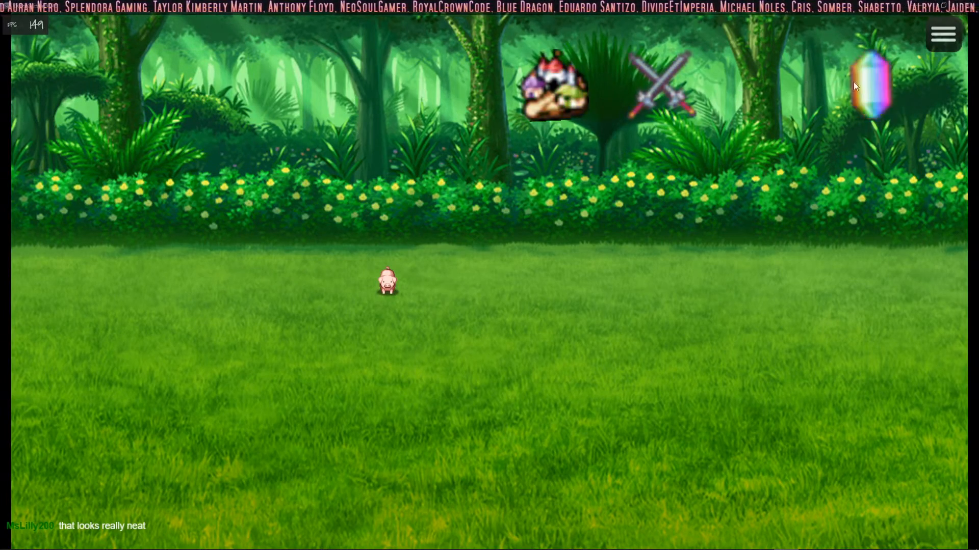
{"action": "left_click", "coordinate": [874, 86]}
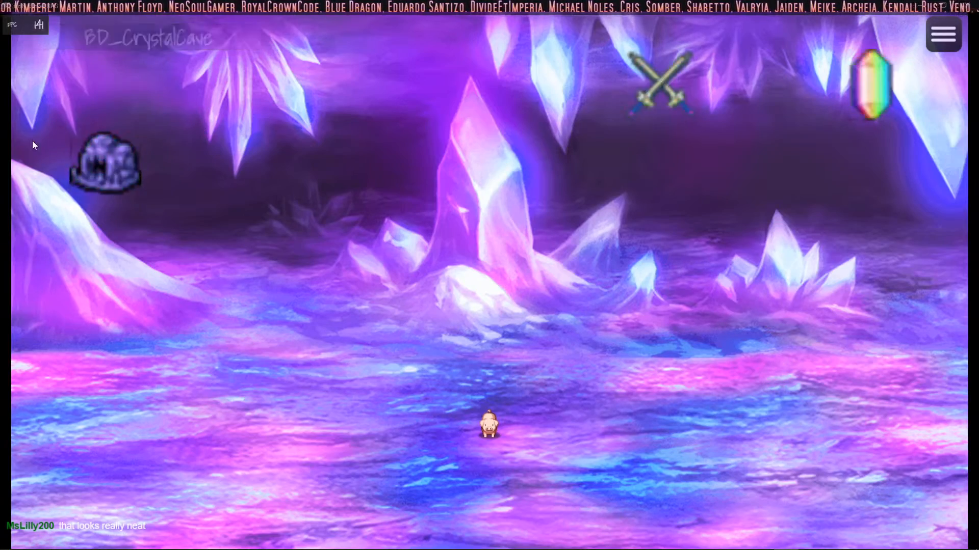
{"action": "left_click", "coordinate": [113, 157]}
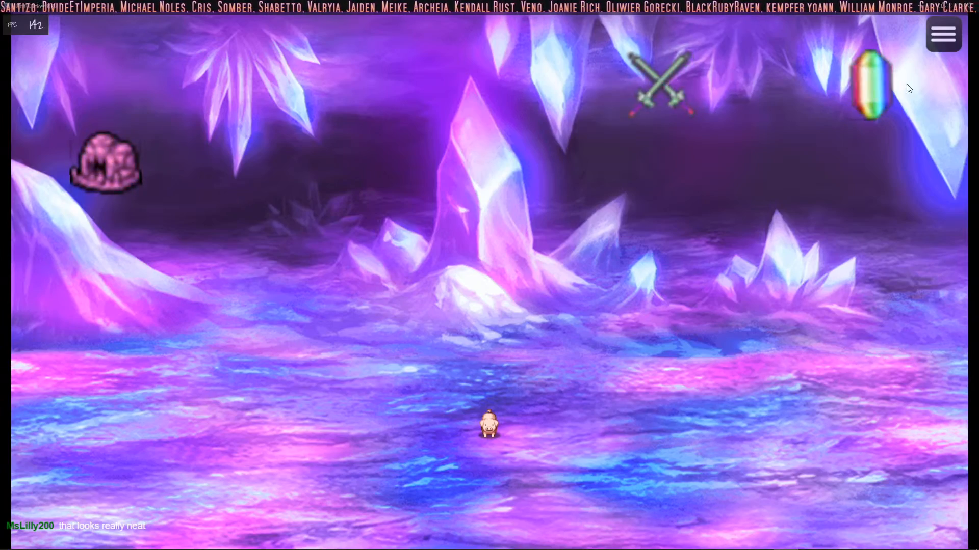
{"action": "left_click", "coordinate": [870, 84]}
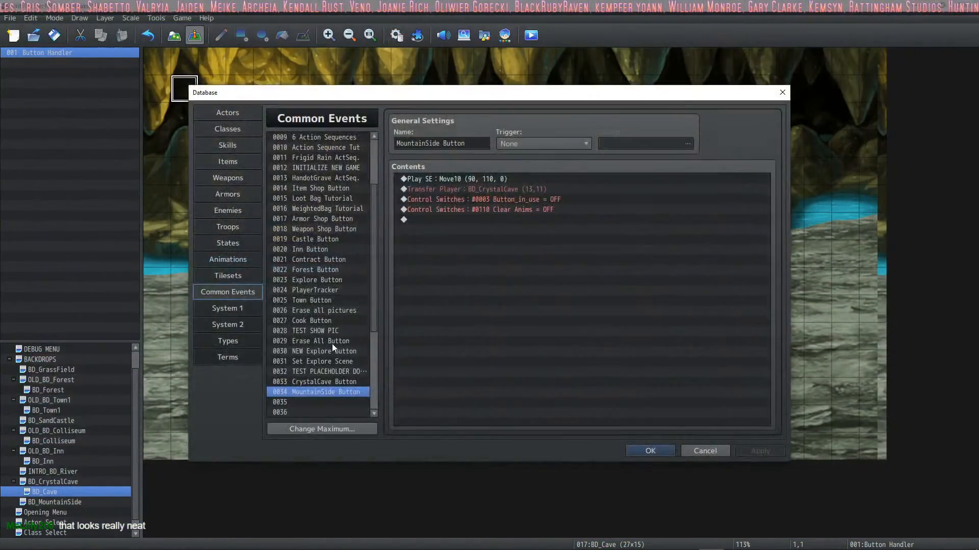
Step: Add a command turning switch 0123 CrystalCave Button OFF at the end of the Erase All Button common event
{"action": "left_click", "coordinate": [343, 288]}
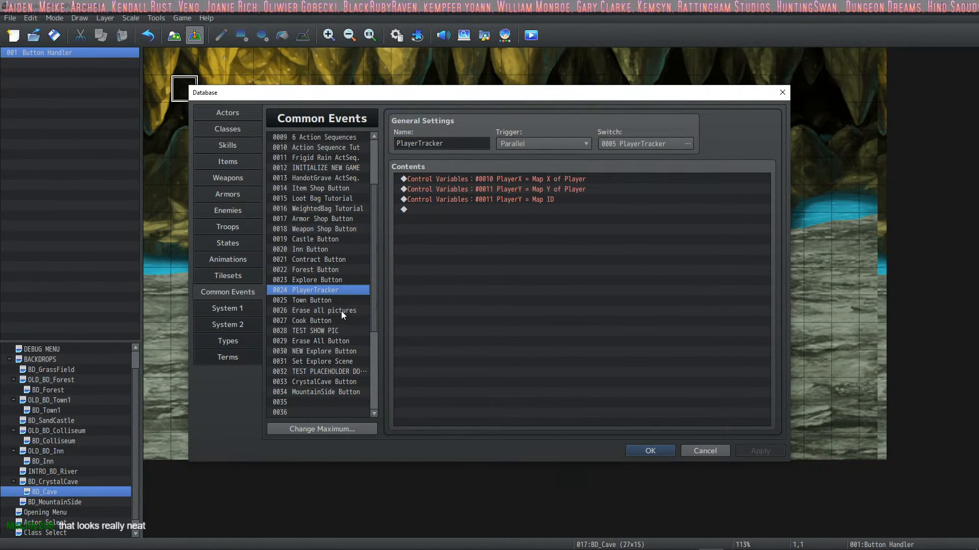
{"action": "left_click", "coordinate": [341, 311]}
{"action": "left_click", "coordinate": [341, 341]}
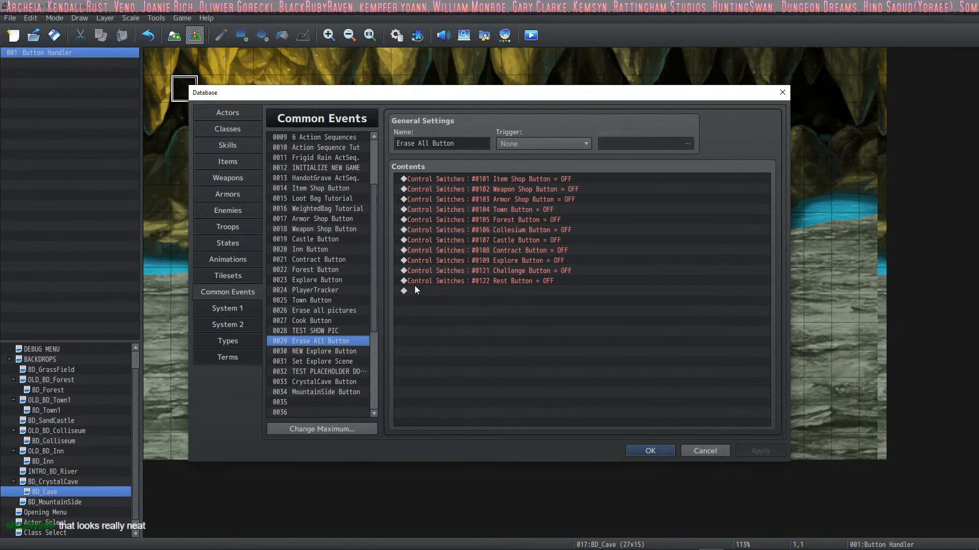
{"action": "left_click", "coordinate": [457, 291]}
{"action": "left_click", "coordinate": [477, 281]}
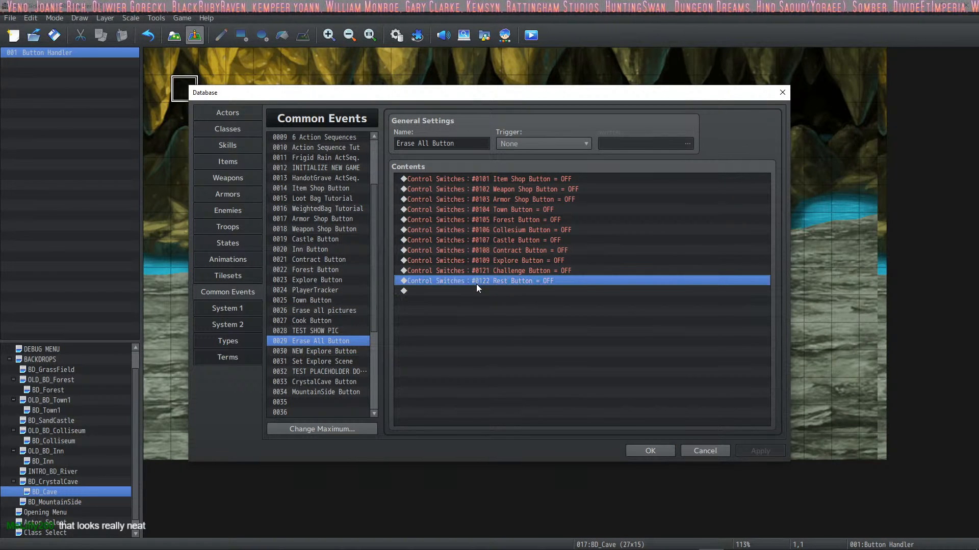
{"action": "key", "text": "ctrl+c"}
{"action": "key", "text": "ctrl+v"}
{"action": "double_click", "coordinate": [491, 291]}
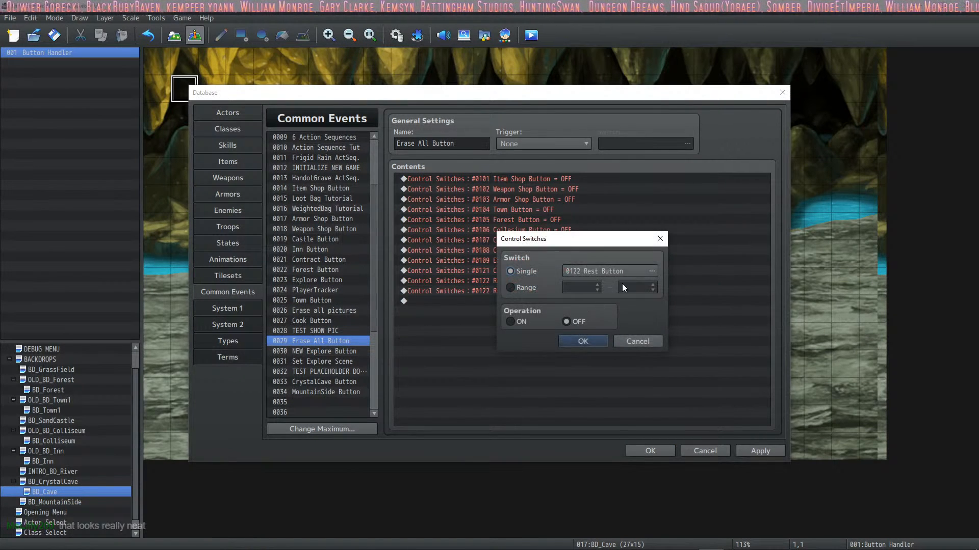
{"action": "left_click", "coordinate": [650, 271]}
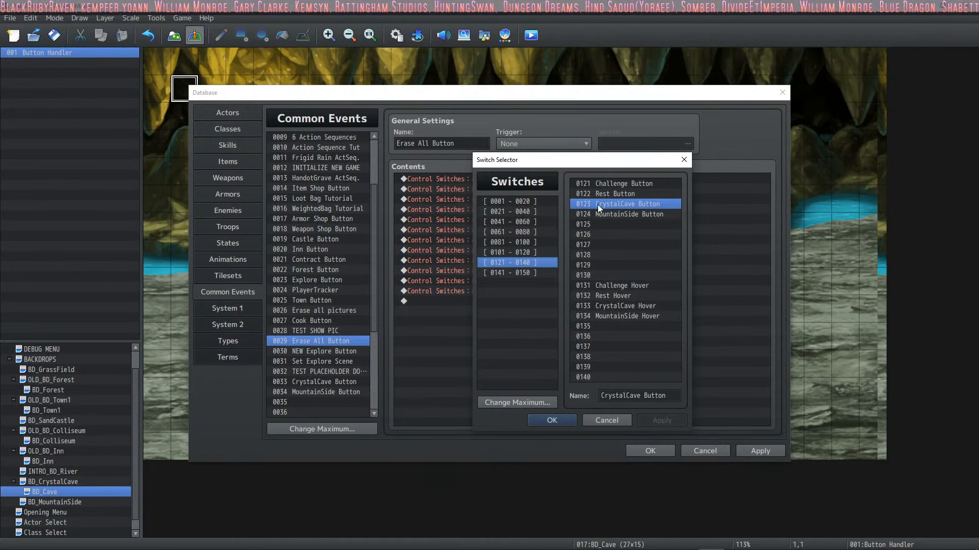
{"action": "left_click", "coordinate": [552, 421]}
{"action": "left_click", "coordinate": [574, 339]}
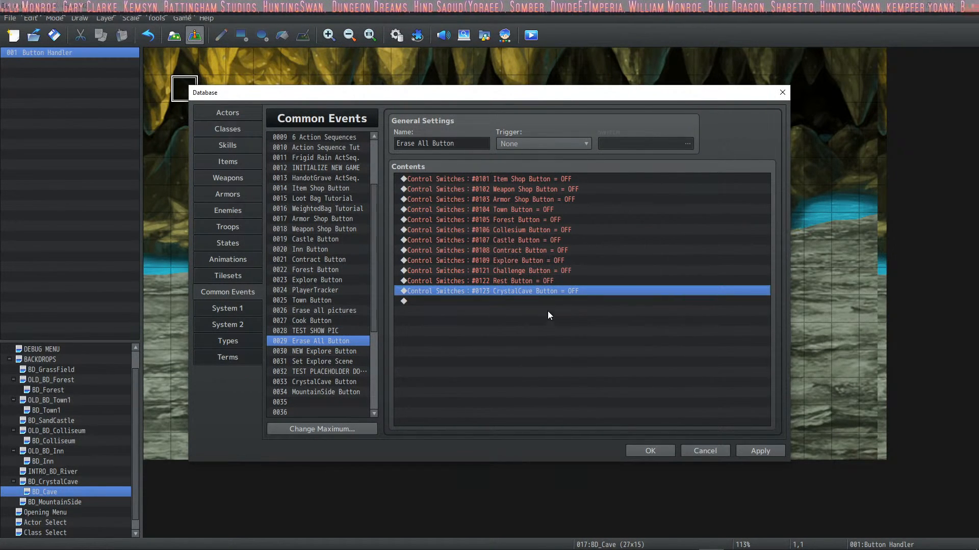
Step: Add a command turning switch 0124 MountainSide Button OFF at the end of the Erase All Button common event and save the database changes
{"action": "key", "text": "ctrl+v"}
{"action": "double_click", "coordinate": [528, 304]}
{"action": "left_click", "coordinate": [613, 273]}
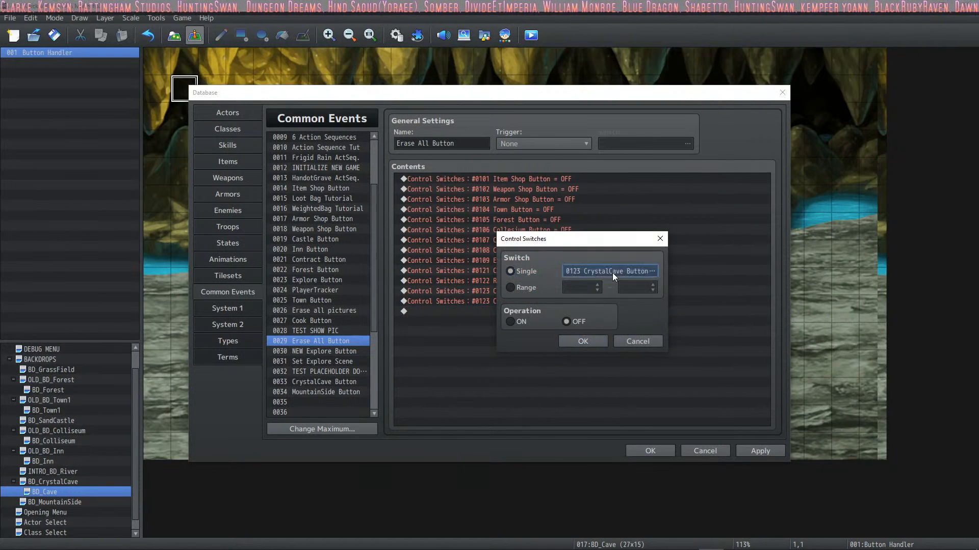
{"action": "left_click", "coordinate": [643, 214]}
{"action": "left_click", "coordinate": [552, 420]}
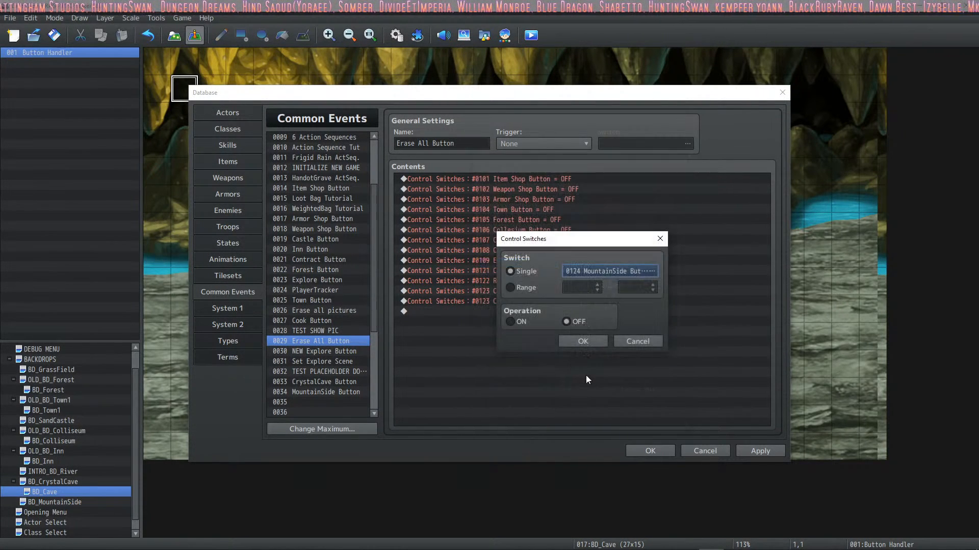
{"action": "left_click", "coordinate": [586, 340]}
{"action": "left_click", "coordinate": [651, 450]}
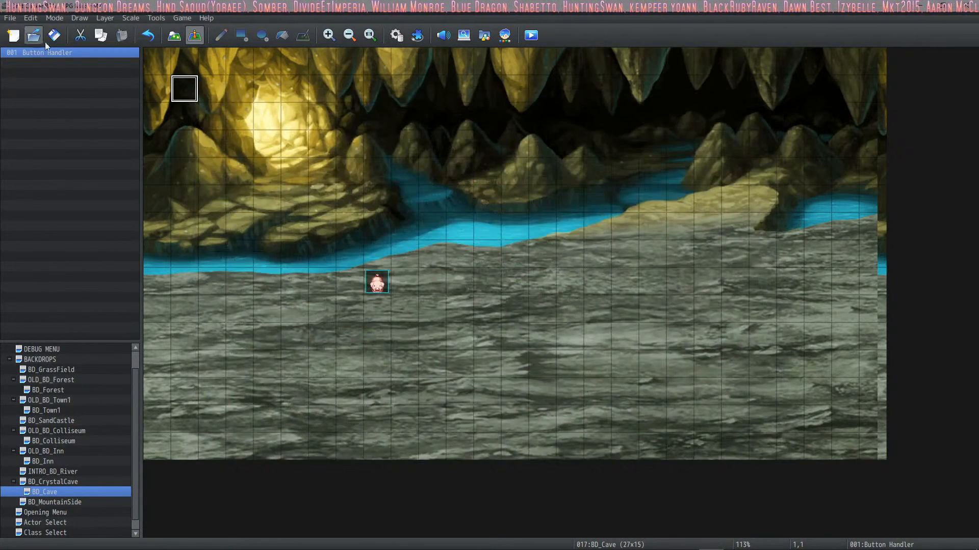
Step: Set the player's starting position on the BD_CrystalCave map at tile 11,11
{"action": "left_click", "coordinate": [51, 482]}
{"action": "right_click", "coordinate": [465, 373]}
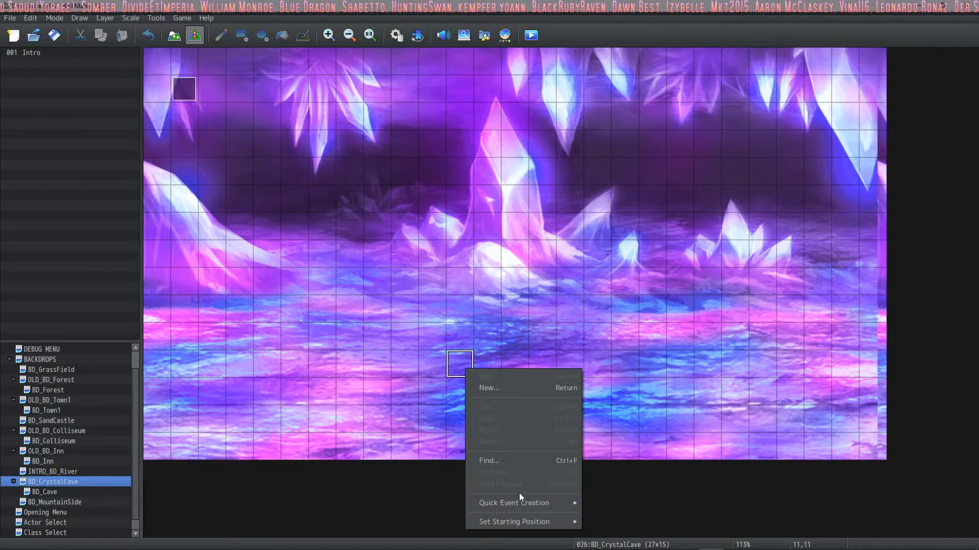
{"action": "mouse_move", "coordinate": [570, 524]}
{"action": "left_click", "coordinate": [608, 509]}
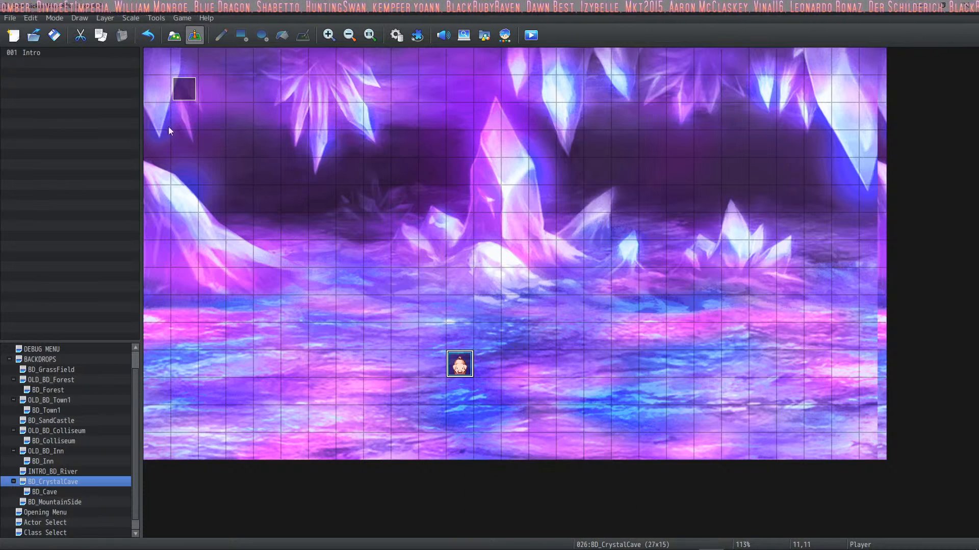
Step: Playtest the game maximized and play through the intro, choosing to look around for the backpack and head towards the dark
{"action": "left_click", "coordinate": [534, 40]}
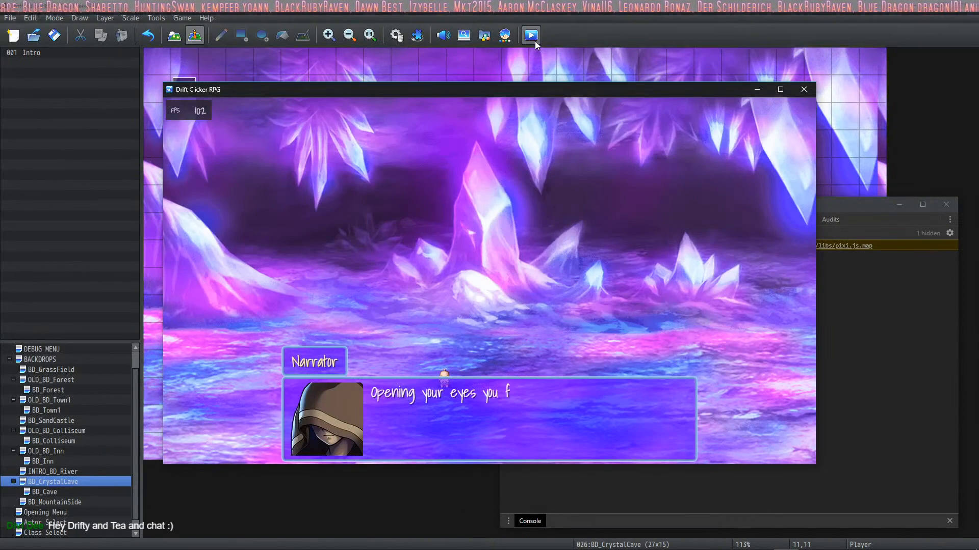
{"action": "left_click", "coordinate": [780, 89]}
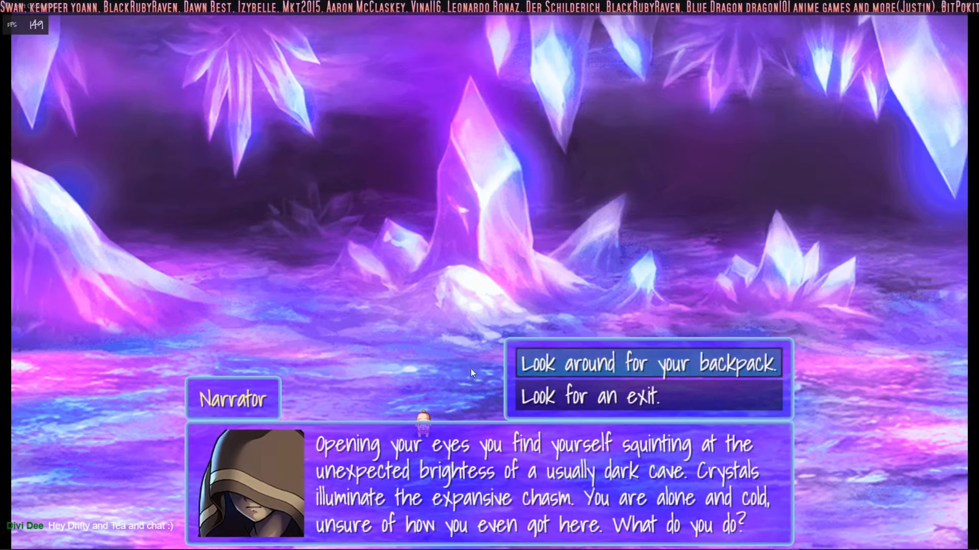
{"action": "key", "text": "Return"}
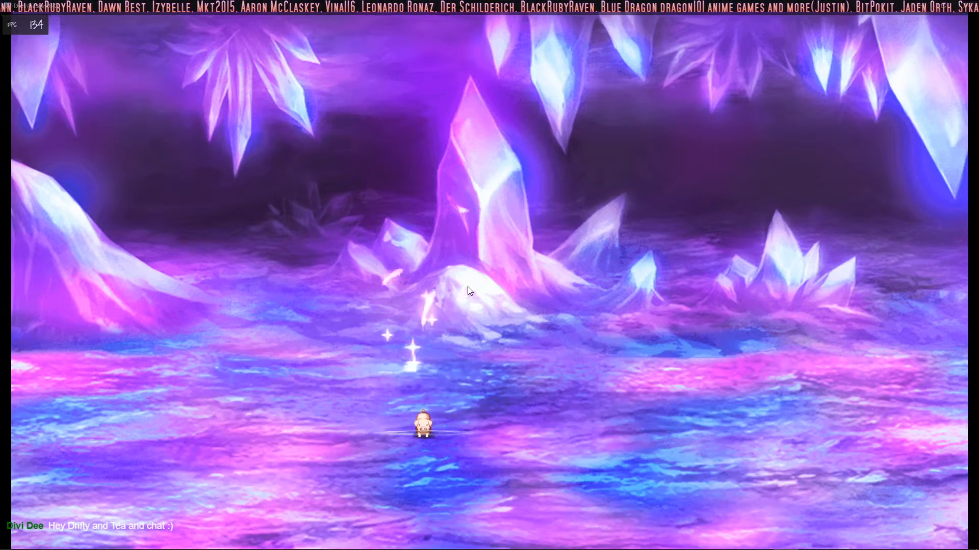
{"action": "key", "text": "Return"}
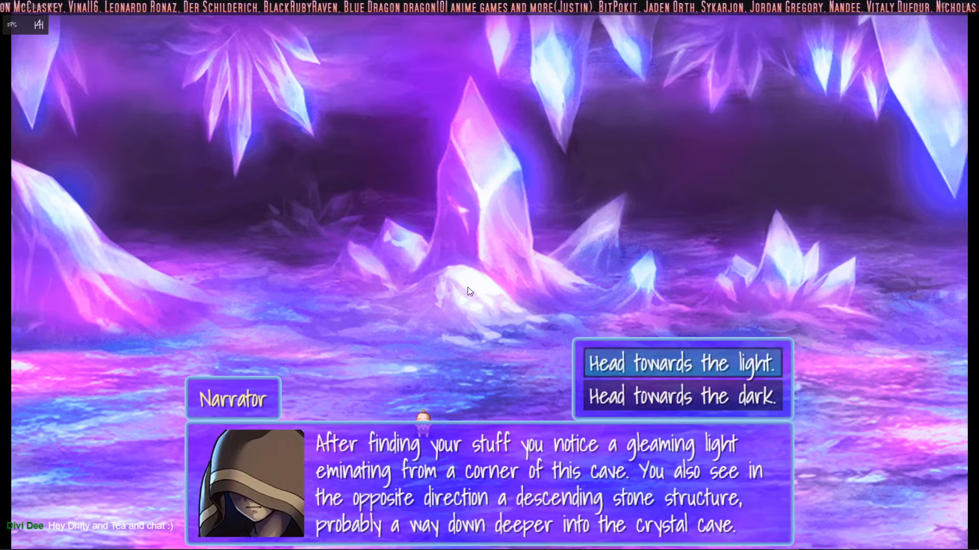
{"action": "key", "text": "Down"}
{"action": "key", "text": "Return"}
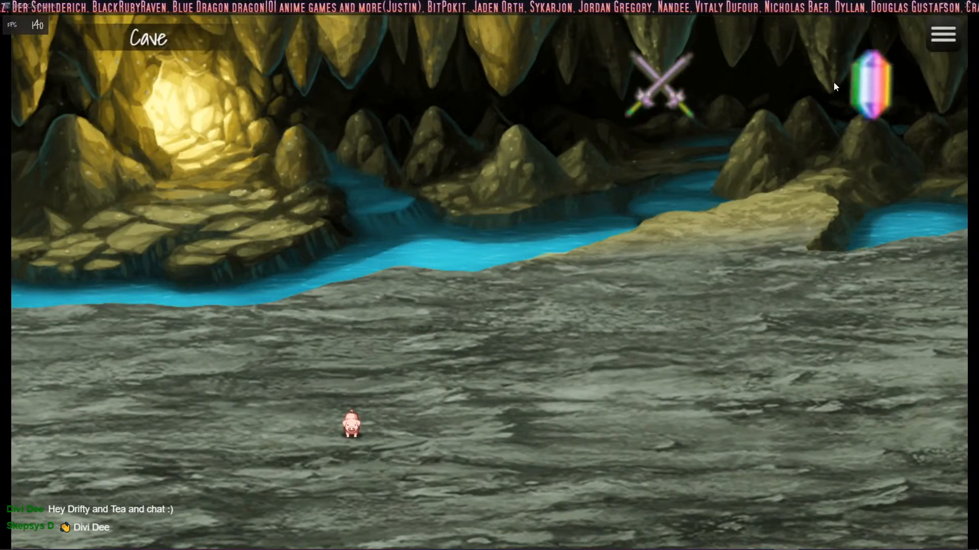
Step: Travel from the cave to the crystal cave with the crystal button, walk around and try the crossed swords button
{"action": "left_click", "coordinate": [881, 85]}
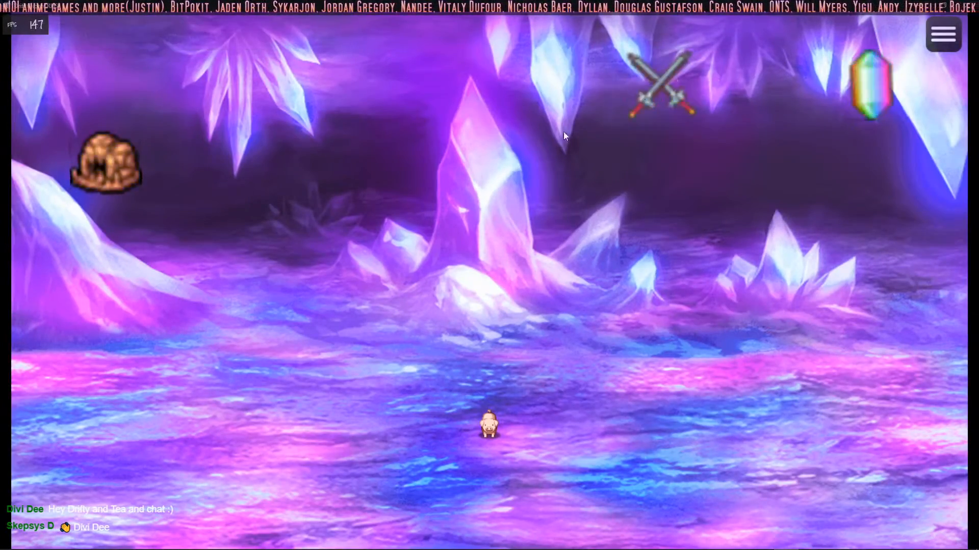
{"action": "left_click", "coordinate": [422, 153]}
{"action": "left_click", "coordinate": [485, 301]}
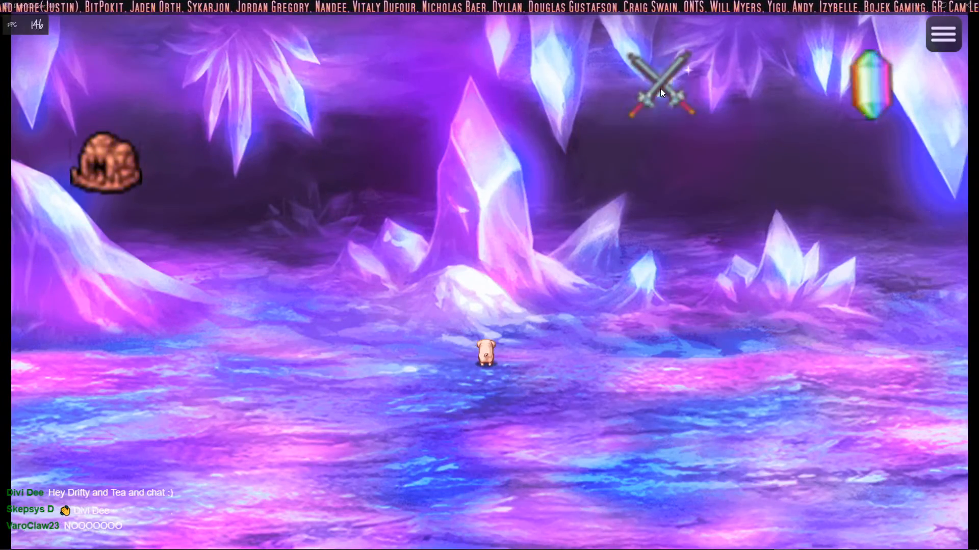
{"action": "left_click", "coordinate": [663, 82]}
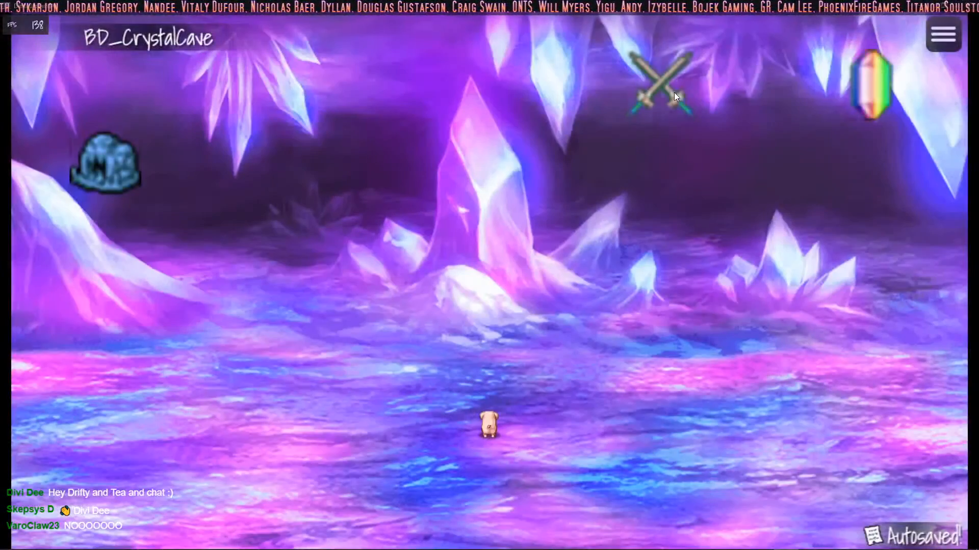
Step: Test the cave-icon button repeatedly and the crystal button once in the crystal cave, and end the playtest
{"action": "left_click", "coordinate": [106, 160]}
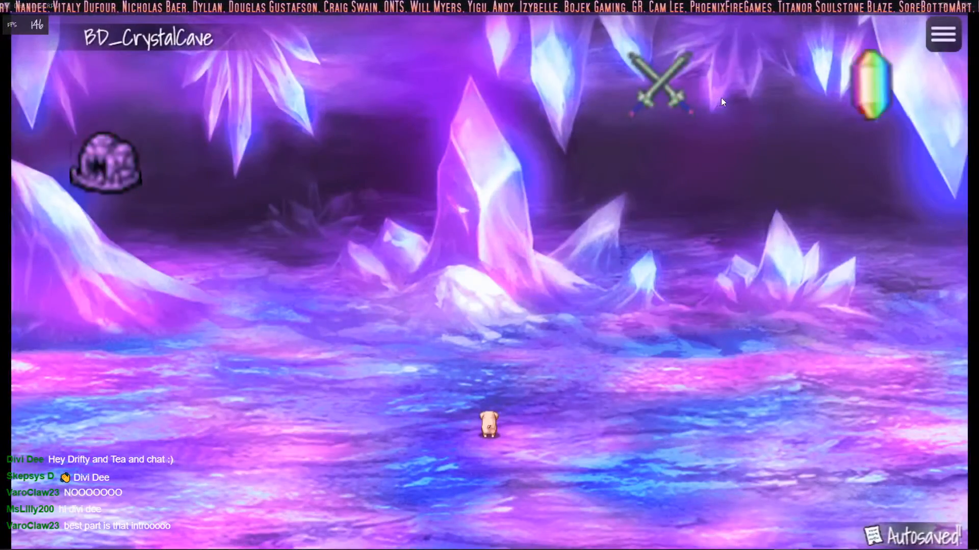
{"action": "left_click", "coordinate": [101, 173]}
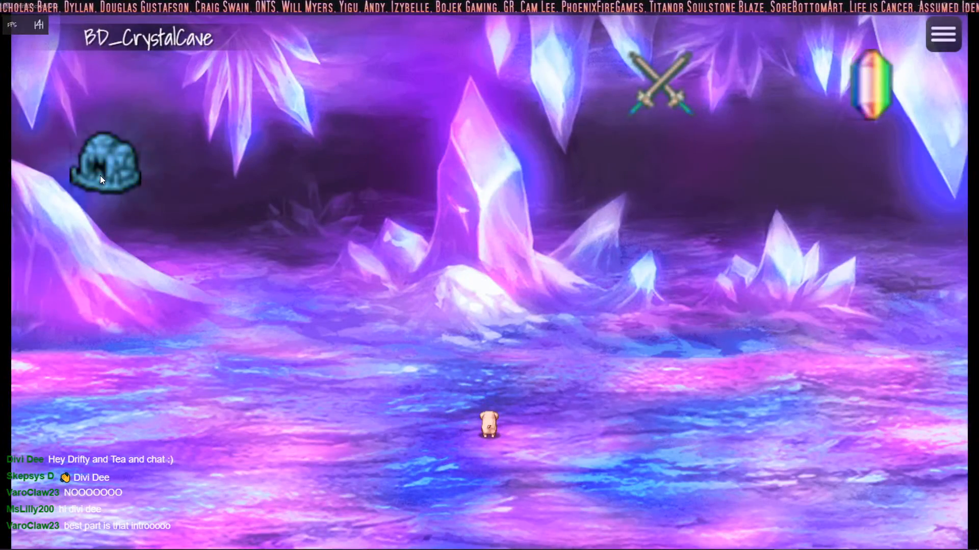
{"action": "left_click", "coordinate": [100, 176]}
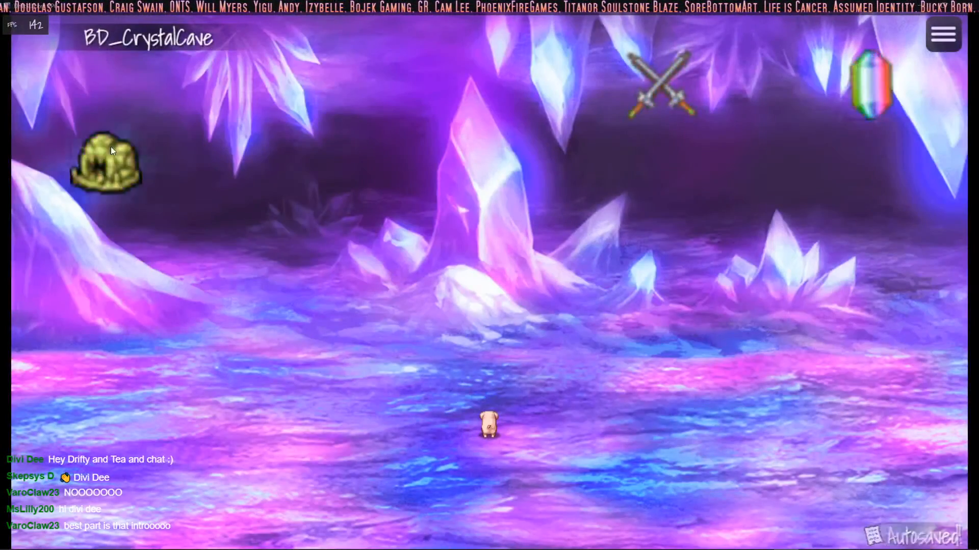
{"action": "left_click", "coordinate": [122, 167]}
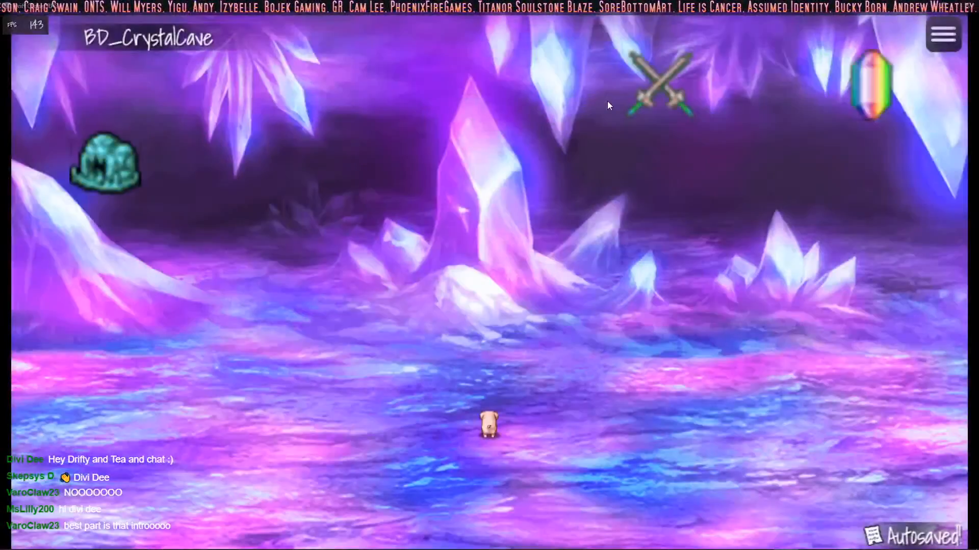
{"action": "left_click", "coordinate": [882, 91]}
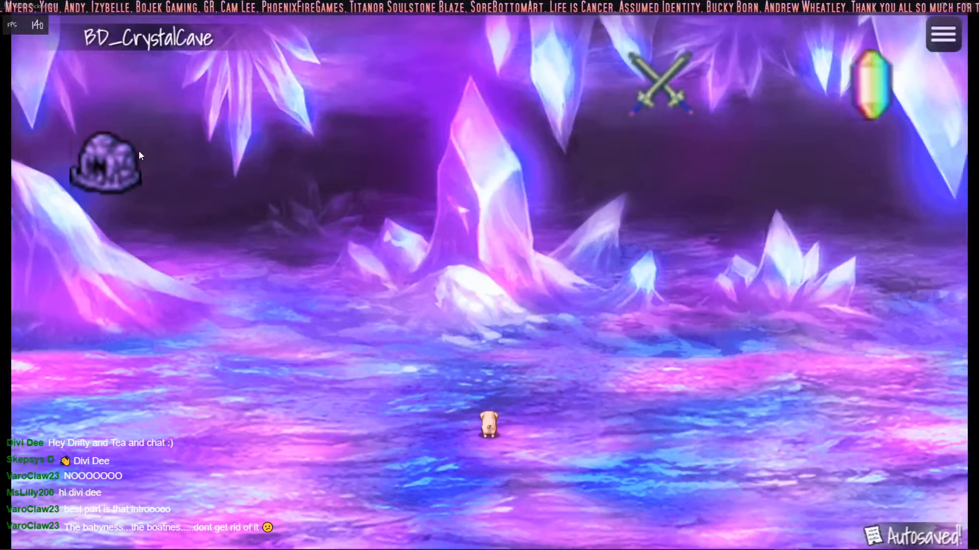
{"action": "left_click", "coordinate": [131, 151]}
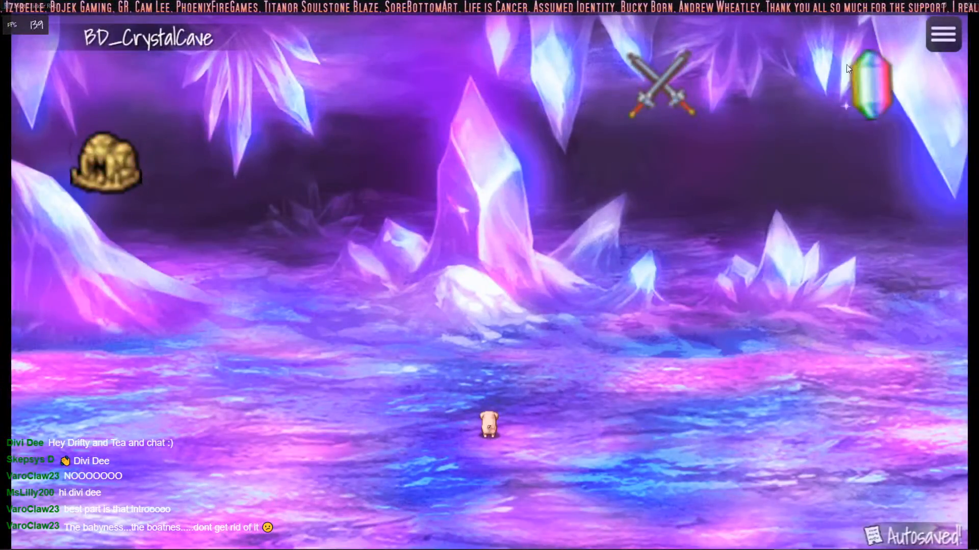
{"action": "left_click", "coordinate": [965, 5]}
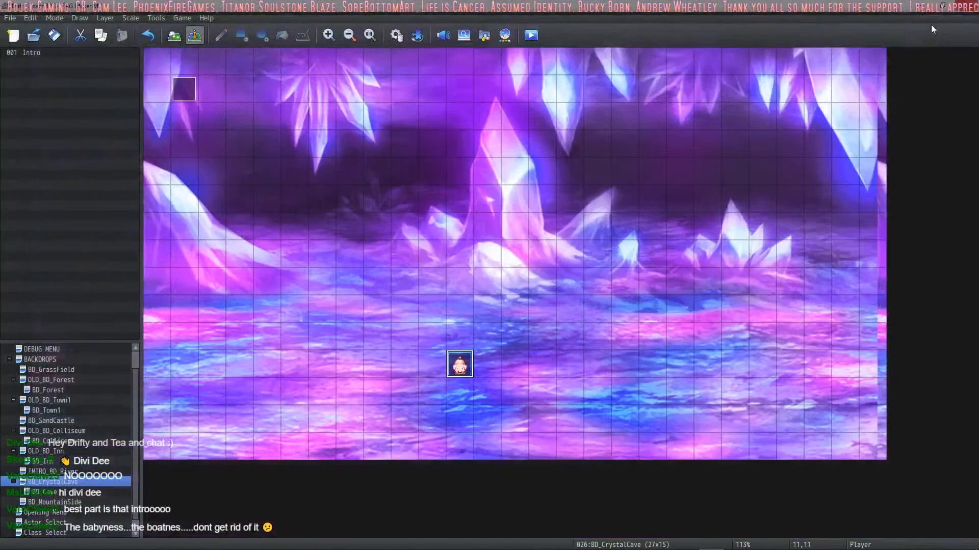
Step: Switch to HUD Maker Ultra and check the MountainSide Hover and MountainSide Button components, including the button's click and hover addons
{"action": "left_click", "coordinate": [735, 541]}
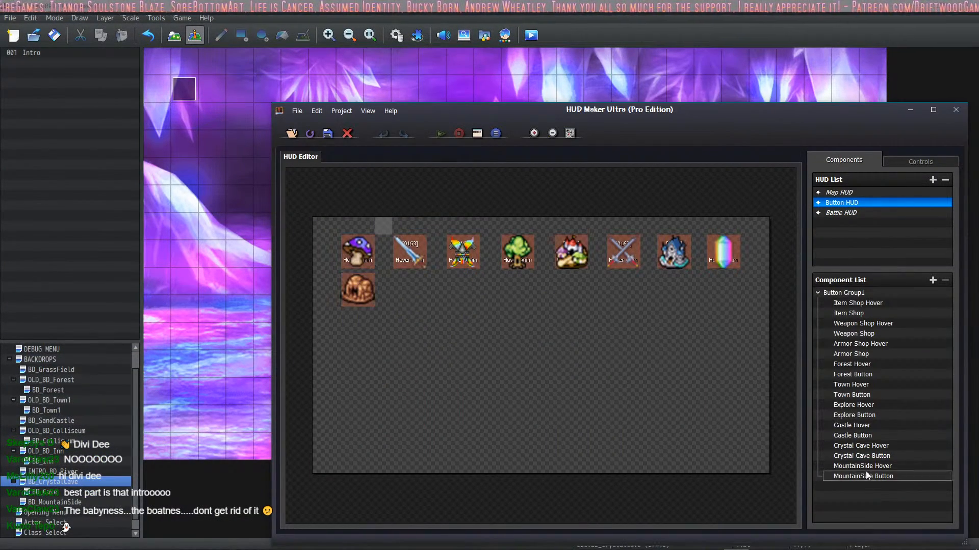
{"action": "double_click", "coordinate": [846, 466]}
{"action": "left_click", "coordinate": [744, 425]}
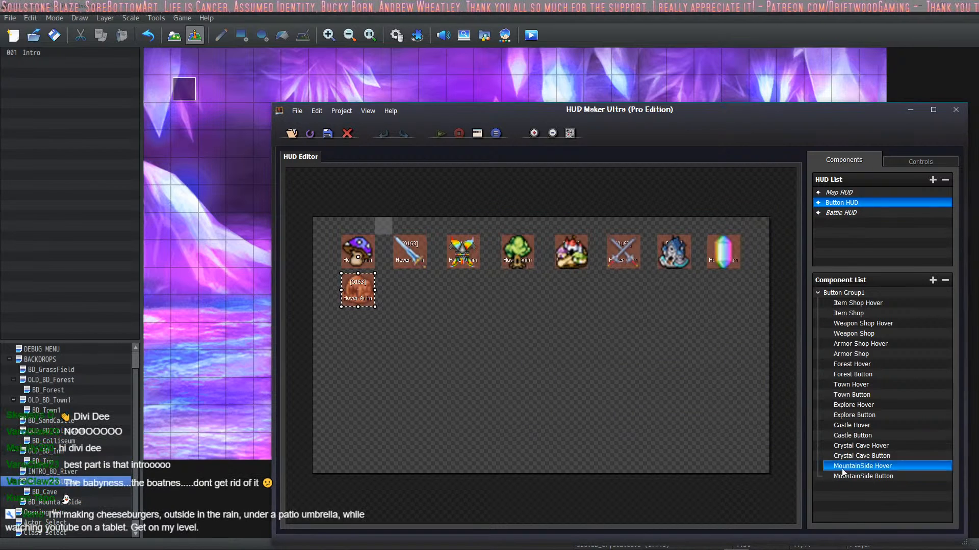
{"action": "double_click", "coordinate": [857, 476]}
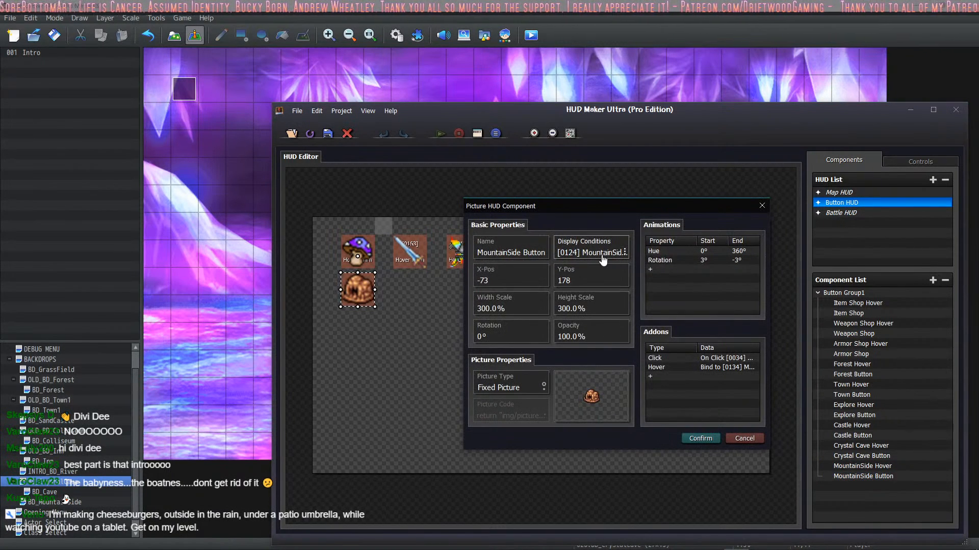
{"action": "double_click", "coordinate": [725, 359]}
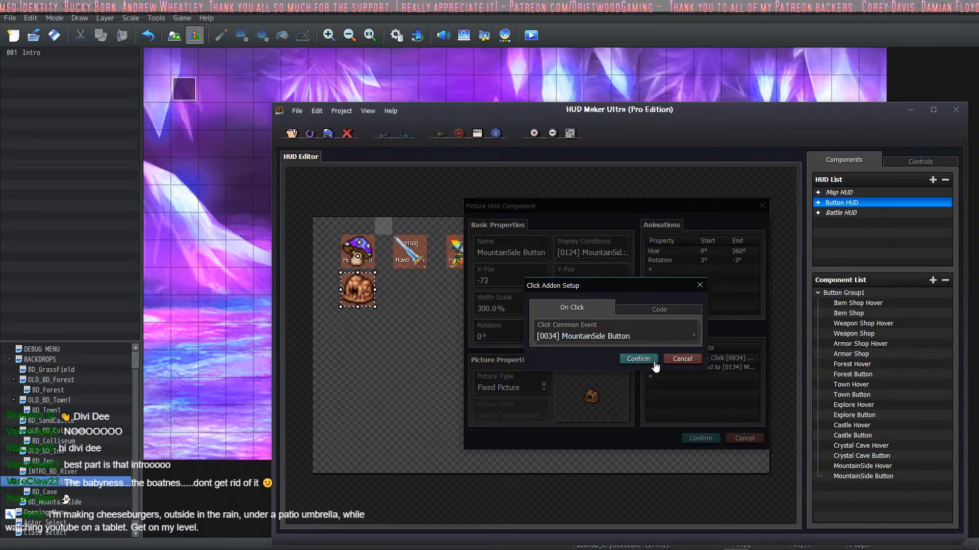
{"action": "left_click", "coordinate": [639, 359]}
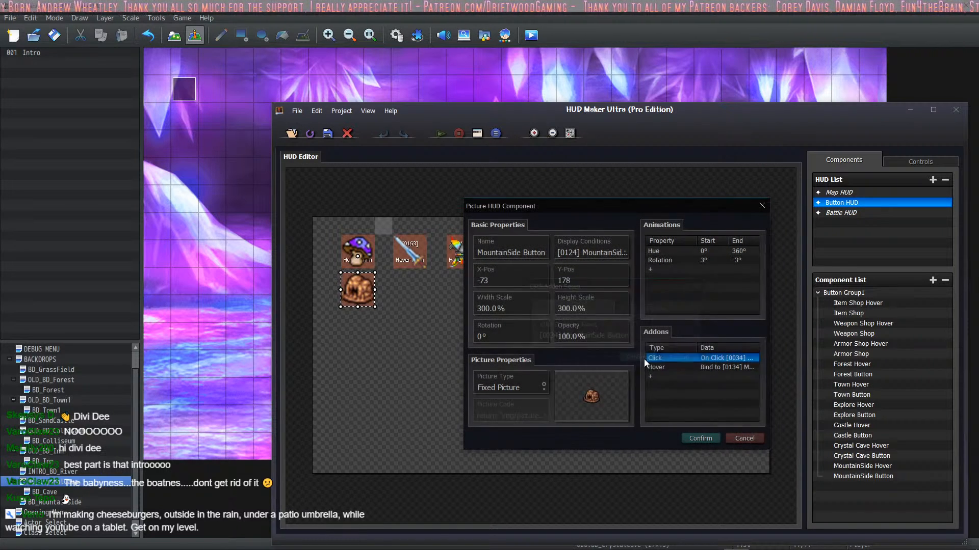
{"action": "double_click", "coordinate": [717, 369]}
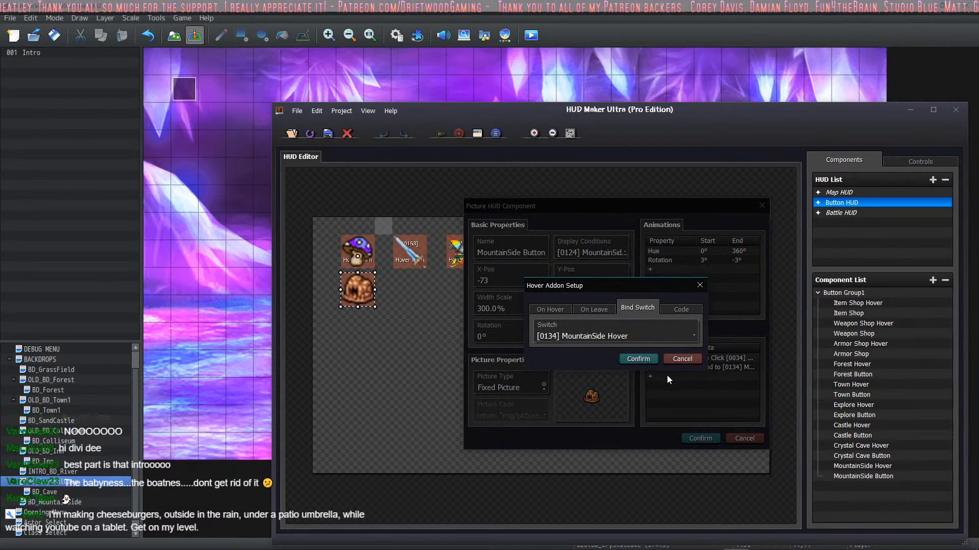
{"action": "left_click", "coordinate": [640, 360]}
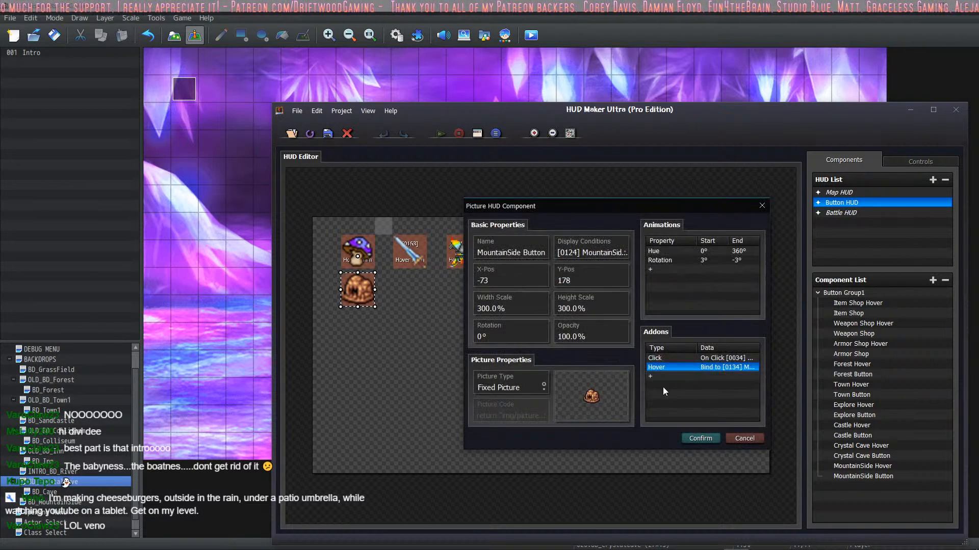
{"action": "left_click", "coordinate": [700, 440]}
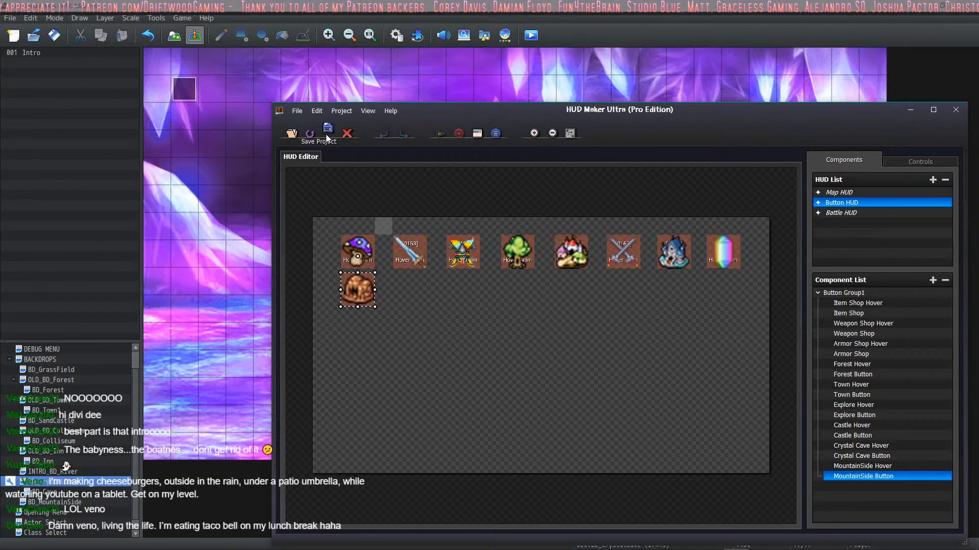
{"action": "left_click", "coordinate": [318, 5]}
Step: Back in RPG Maker, examine the Transfer Player command in the CrystalCave Button common event
{"action": "left_click", "coordinate": [396, 34]}
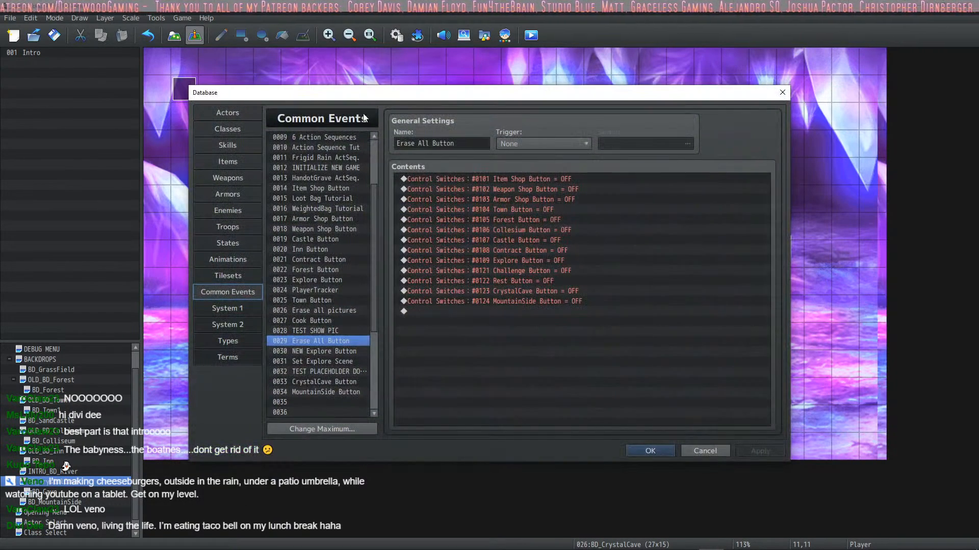
{"action": "left_click", "coordinate": [331, 382]}
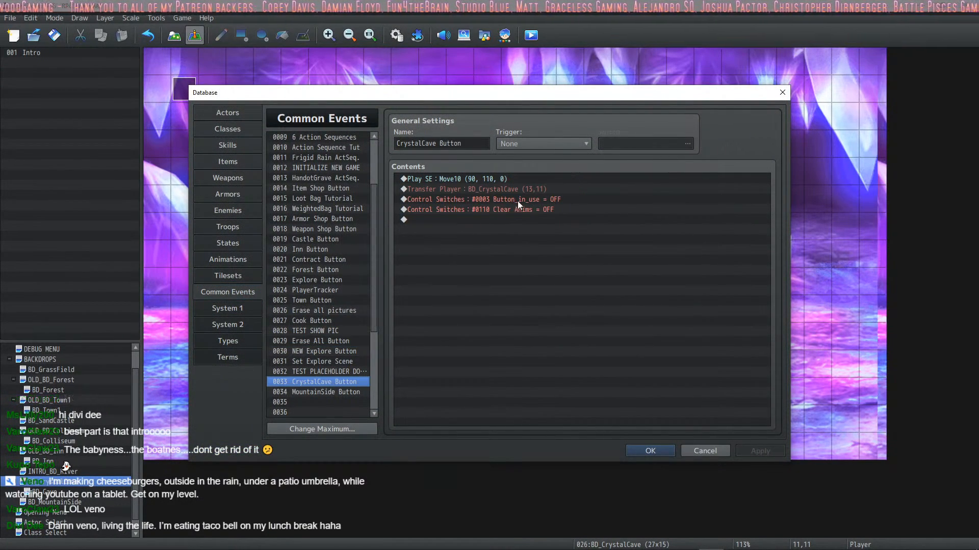
{"action": "left_click", "coordinate": [539, 189]}
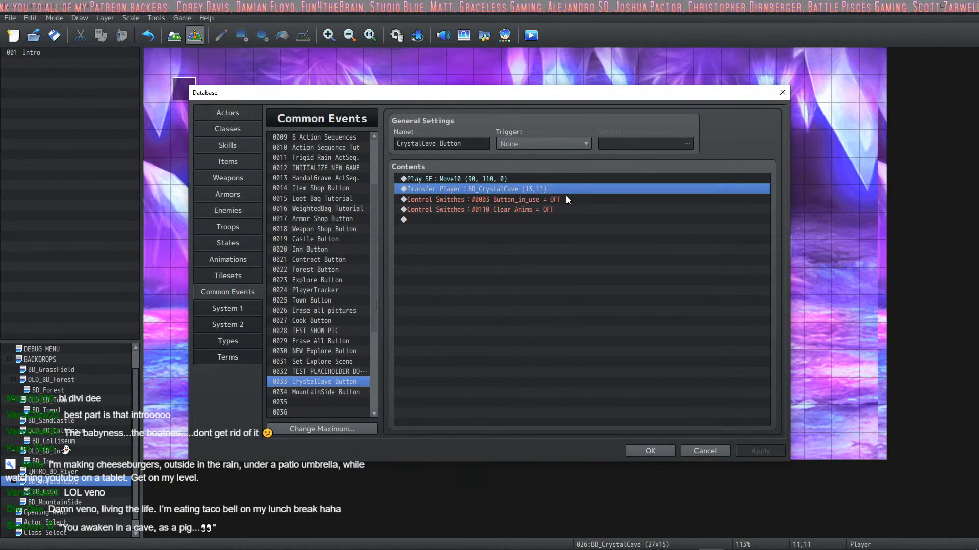
Step: Change the Transfer Player destination in the MountainSide Button common event to BD_Cave at tile 10,11
{"action": "left_click", "coordinate": [332, 391]}
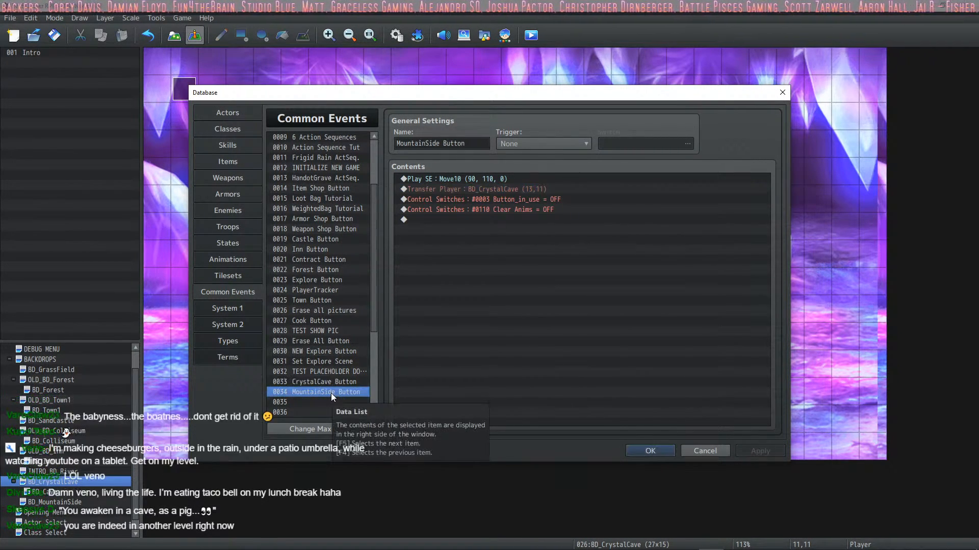
{"action": "right_click", "coordinate": [508, 181]}
{"action": "right_click", "coordinate": [484, 189]}
{"action": "left_click", "coordinate": [507, 210]}
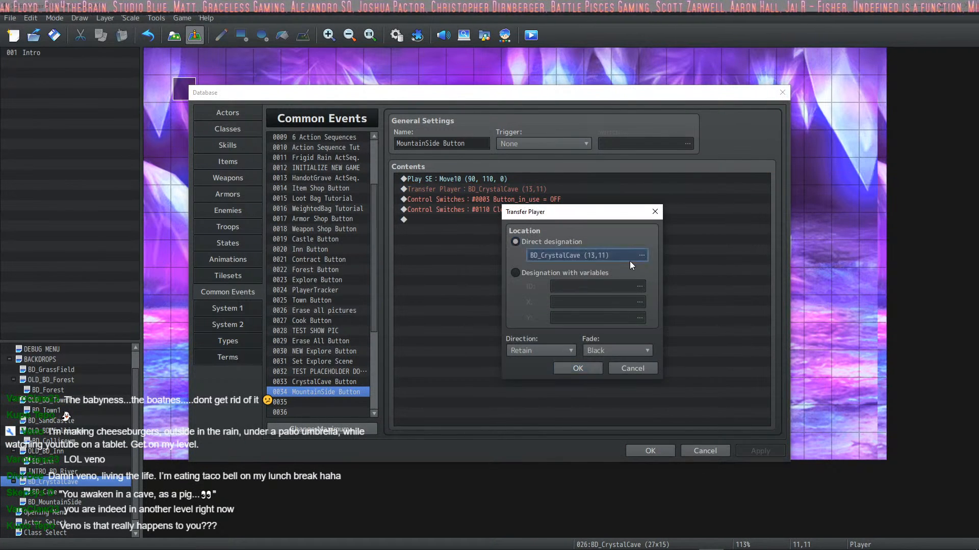
{"action": "left_click", "coordinate": [629, 261]}
{"action": "left_click", "coordinate": [344, 295]}
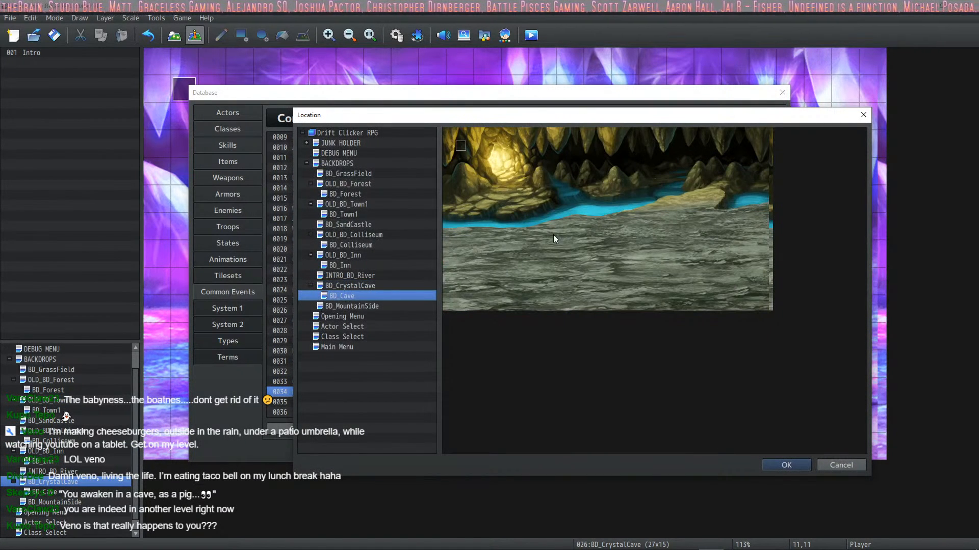
{"action": "left_click", "coordinate": [576, 270]}
{"action": "left_click", "coordinate": [779, 465]}
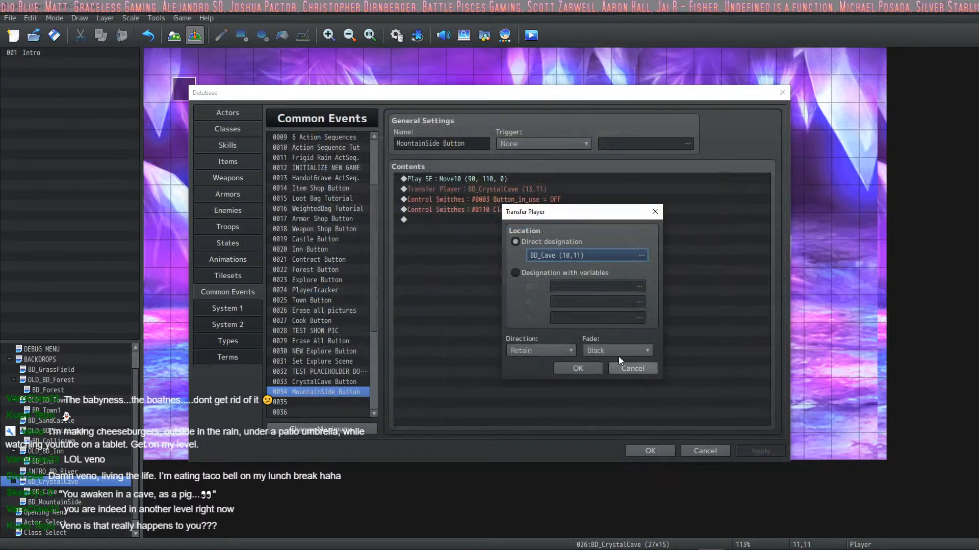
Step: Confirm and apply the MountainSide Button's new transfer destination, and compare the event with the CrystalCave Button common event
{"action": "left_click", "coordinate": [577, 368]}
{"action": "left_click", "coordinate": [764, 454]}
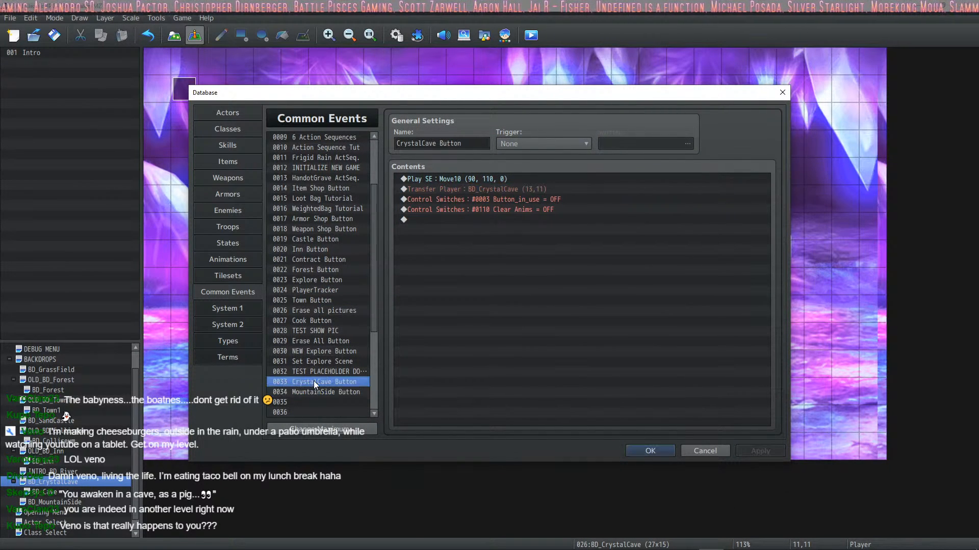
{"action": "left_click", "coordinate": [312, 399]}
{"action": "left_click", "coordinate": [316, 390]}
{"action": "left_click", "coordinate": [321, 380]}
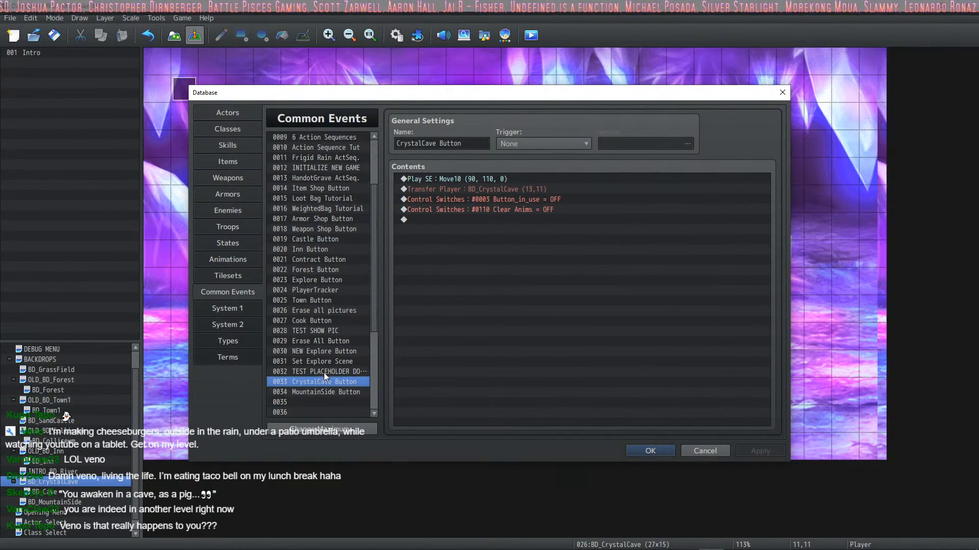
Step: Review the CrystalCave Button, MountainSide Button, placeholder and explore-related common events, and close the database
{"action": "left_click", "coordinate": [324, 372]}
{"action": "left_click", "coordinate": [326, 362]}
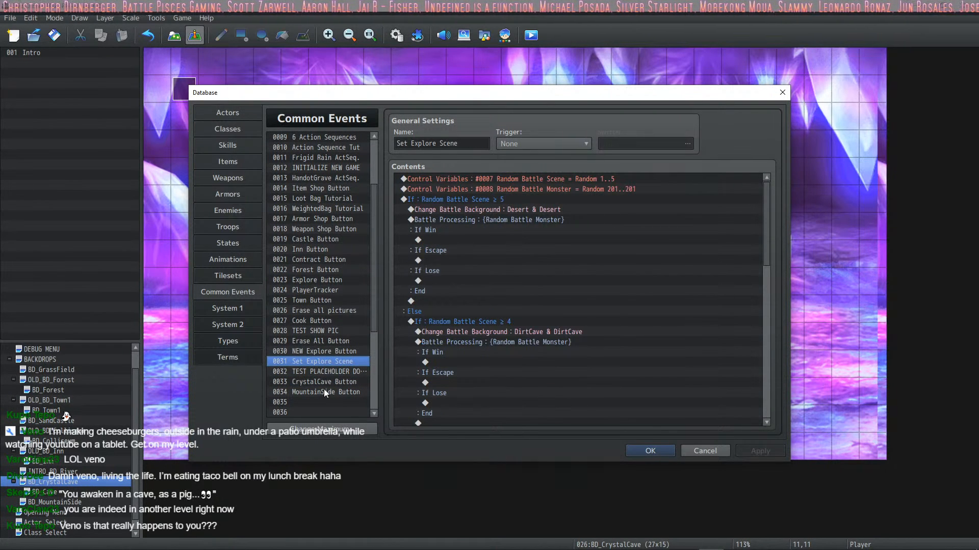
{"action": "left_click", "coordinate": [323, 391]}
{"action": "left_click", "coordinate": [325, 381]}
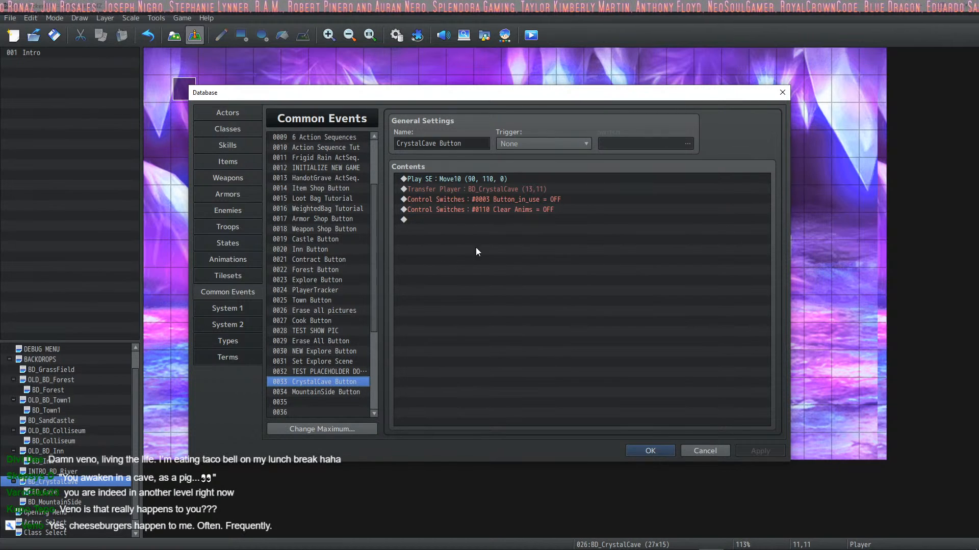
{"action": "left_click", "coordinate": [441, 265]}
{"action": "left_click", "coordinate": [313, 392]}
{"action": "left_click", "coordinate": [326, 372]}
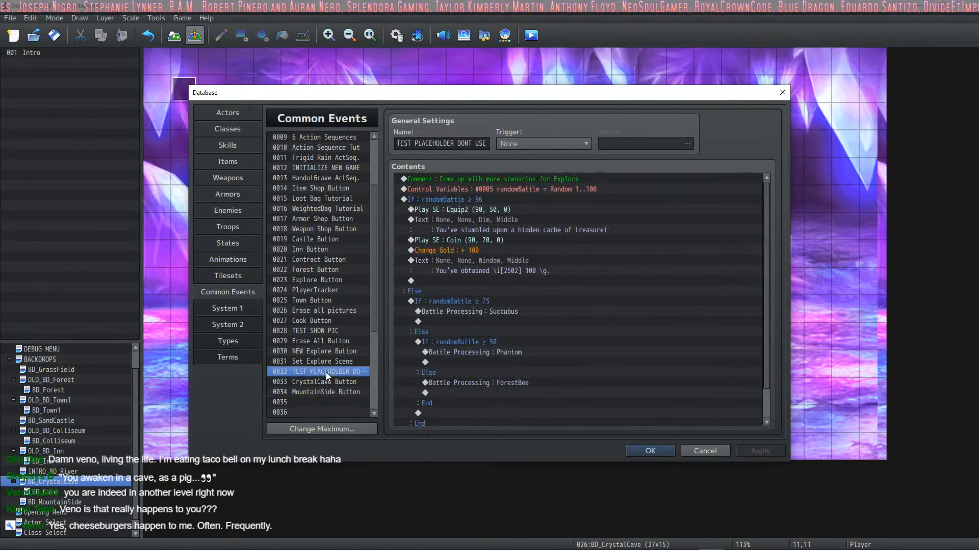
{"action": "left_click", "coordinate": [329, 381]}
{"action": "left_click", "coordinate": [329, 348]}
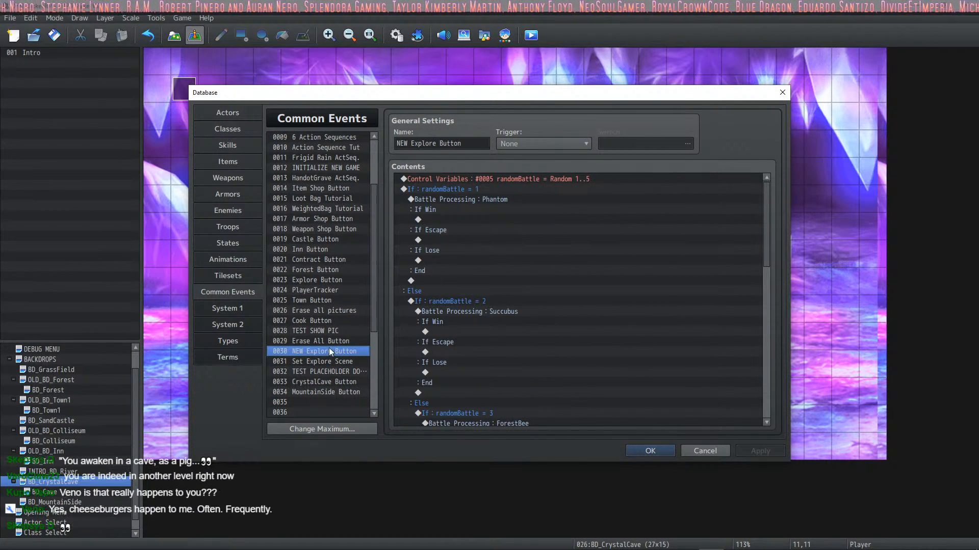
{"action": "left_click", "coordinate": [312, 371]}
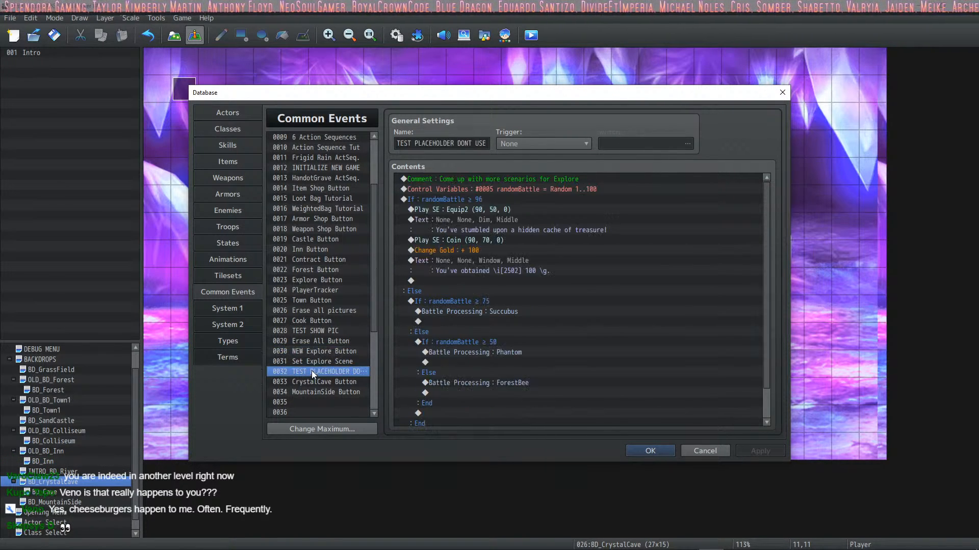
{"action": "left_click", "coordinate": [317, 361]}
{"action": "left_click", "coordinate": [352, 372]}
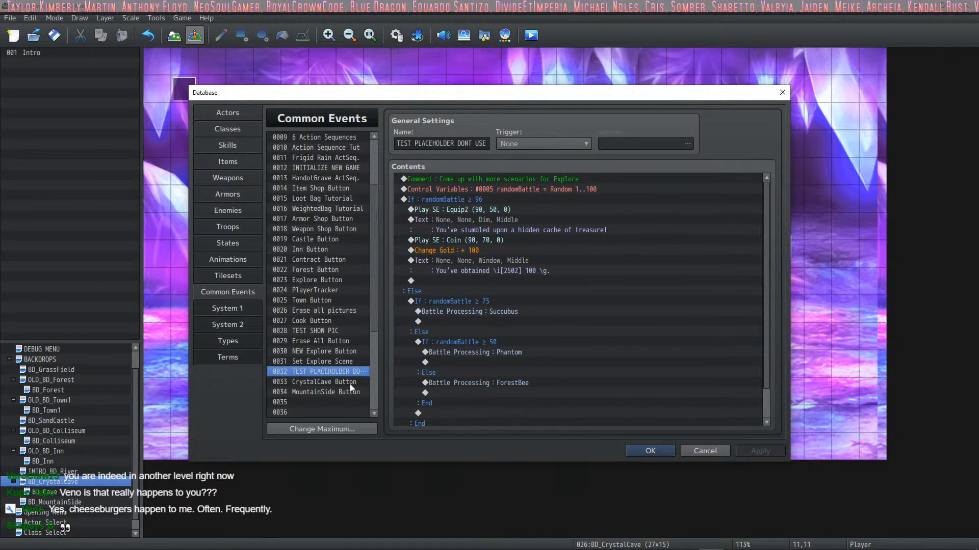
{"action": "left_click", "coordinate": [349, 382]}
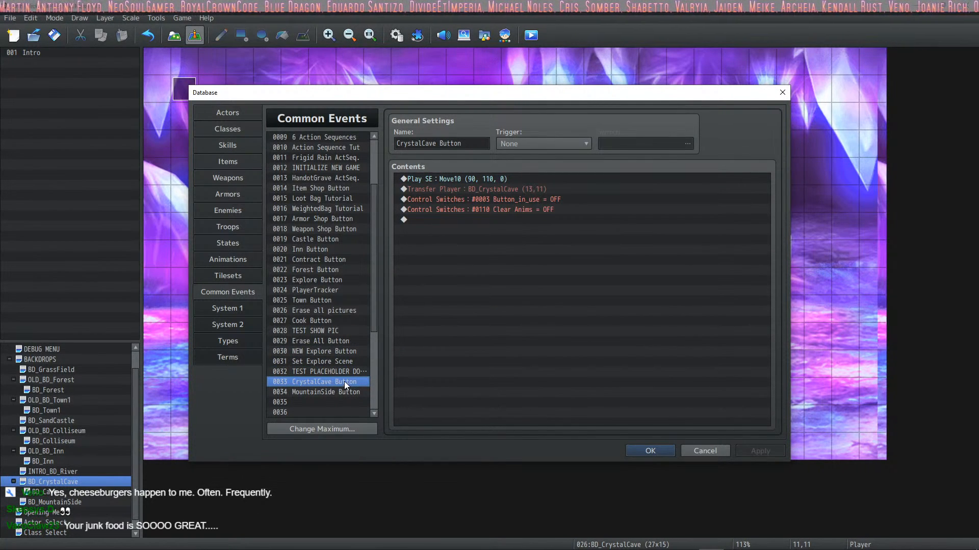
{"action": "left_click", "coordinate": [321, 372]}
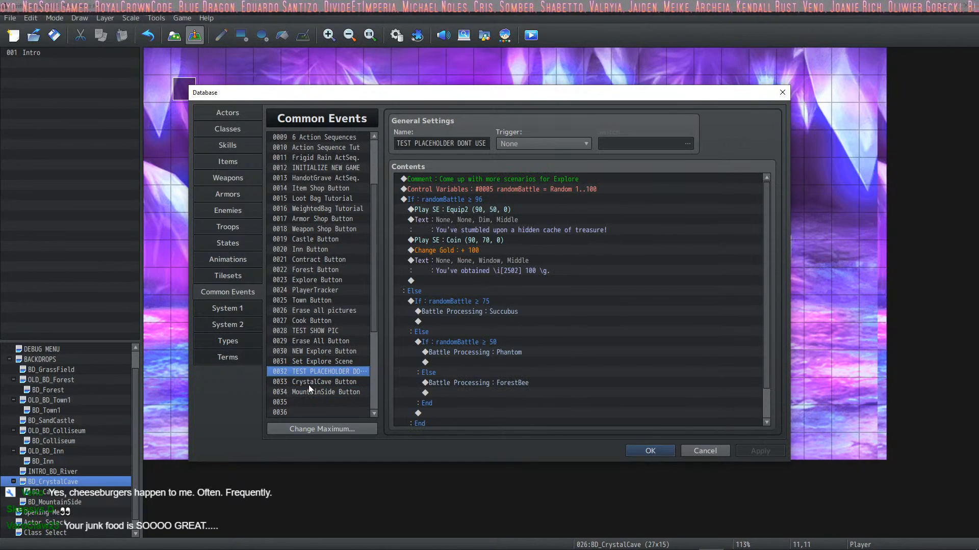
{"action": "left_click", "coordinate": [308, 385]}
{"action": "left_click", "coordinate": [306, 390]}
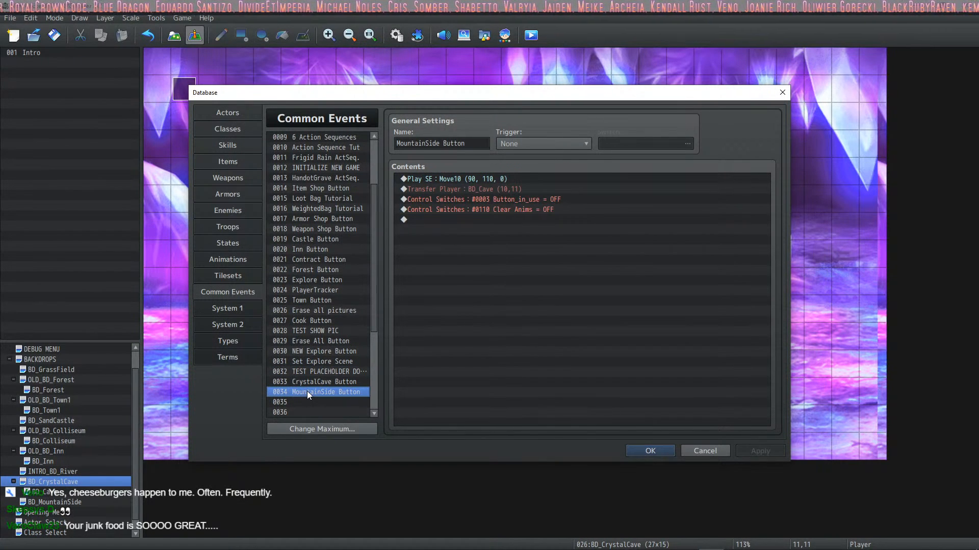
{"action": "left_click", "coordinate": [329, 381]}
{"action": "left_click", "coordinate": [330, 370]}
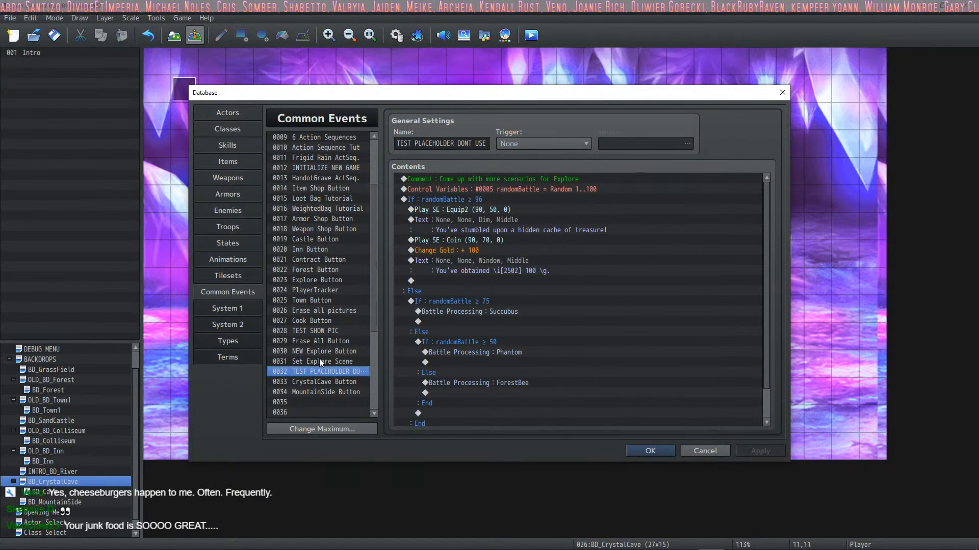
{"action": "left_click", "coordinate": [319, 360]}
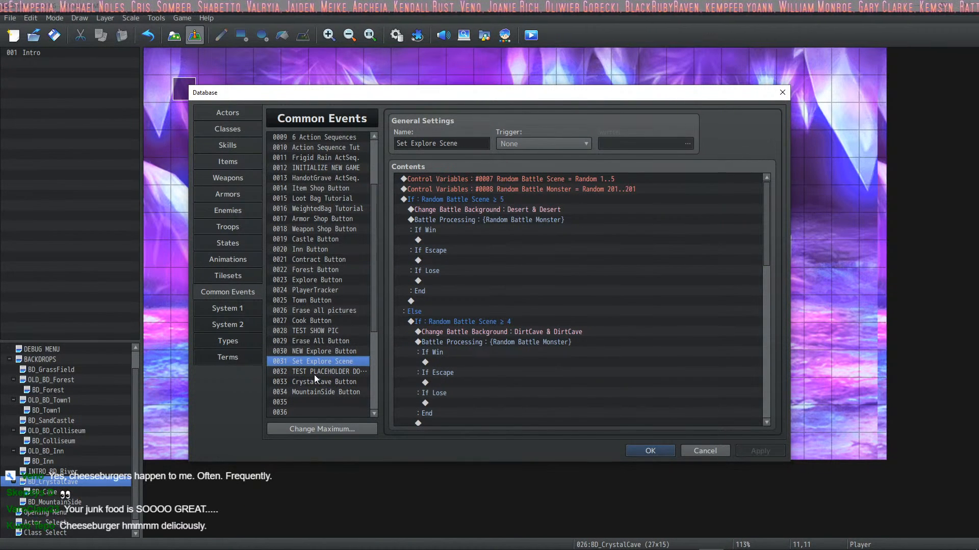
{"action": "left_click", "coordinate": [347, 353]}
{"action": "left_click", "coordinate": [649, 451]}
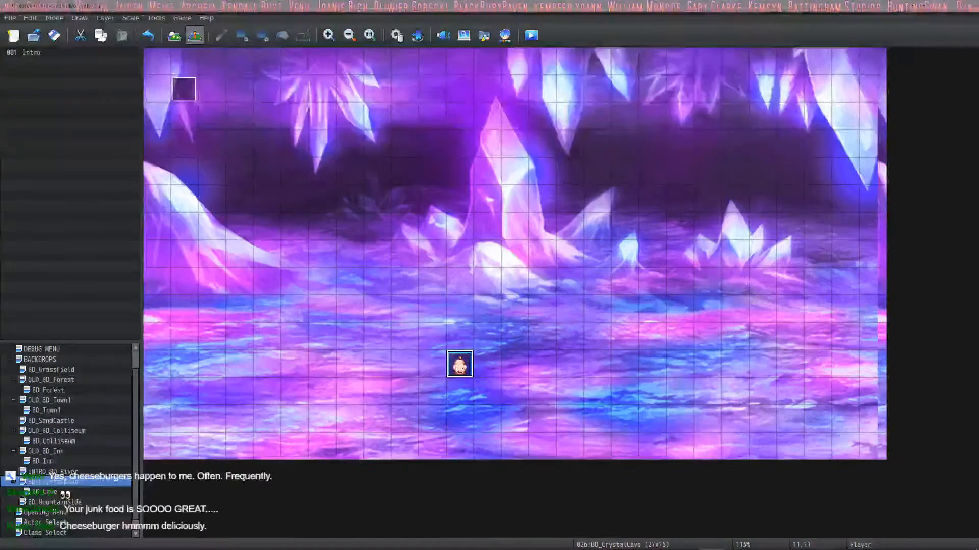
Step: Set the player's starting position to tile 3,1 on the Opening Menu map and start a playtest
{"action": "scroll", "coordinate": [45, 510], "scroll_direction": "down", "scroll_amount": 1}
{"action": "left_click", "coordinate": [45, 513]}
{"action": "left_click", "coordinate": [45, 523]}
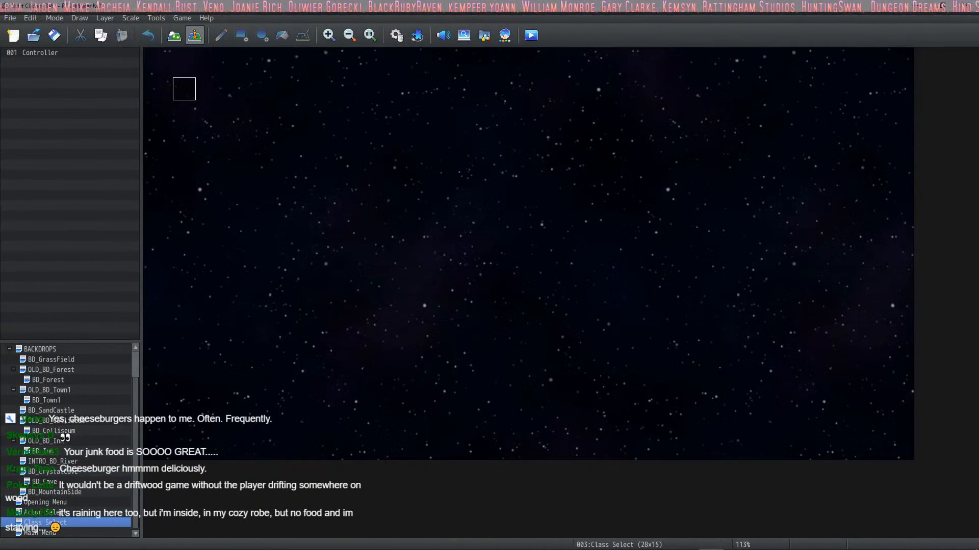
{"action": "left_click", "coordinate": [43, 502]}
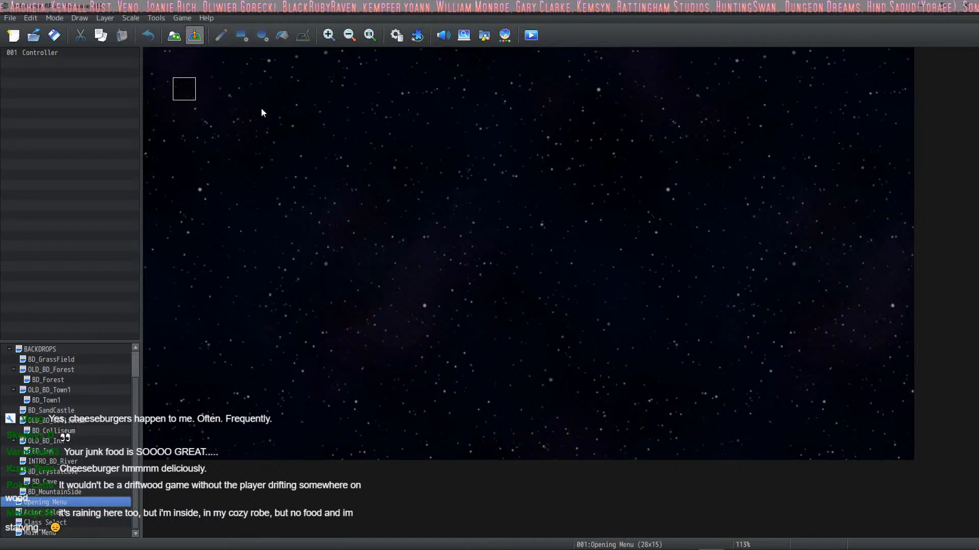
{"action": "right_click", "coordinate": [247, 95]}
{"action": "mouse_move", "coordinate": [319, 249]}
{"action": "left_click", "coordinate": [387, 249]}
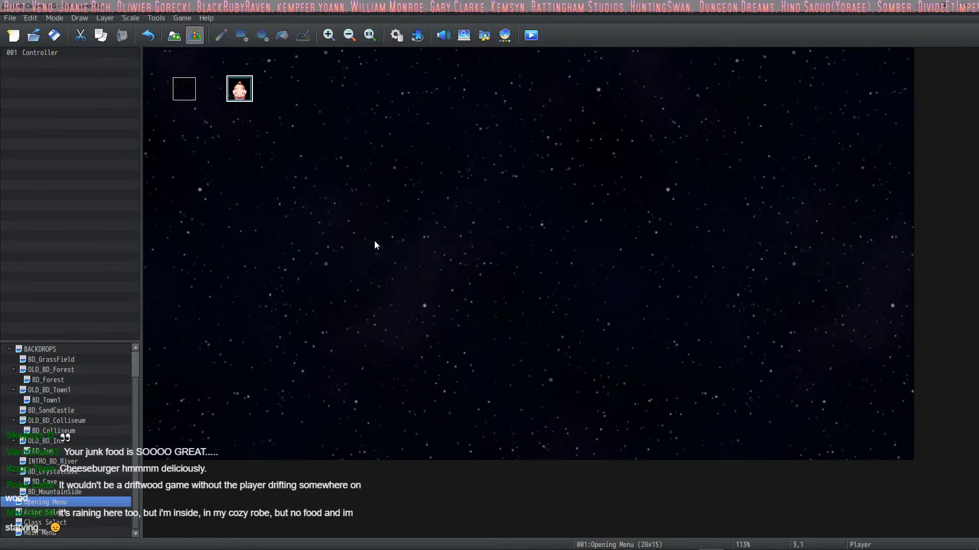
{"action": "left_click", "coordinate": [529, 40]}
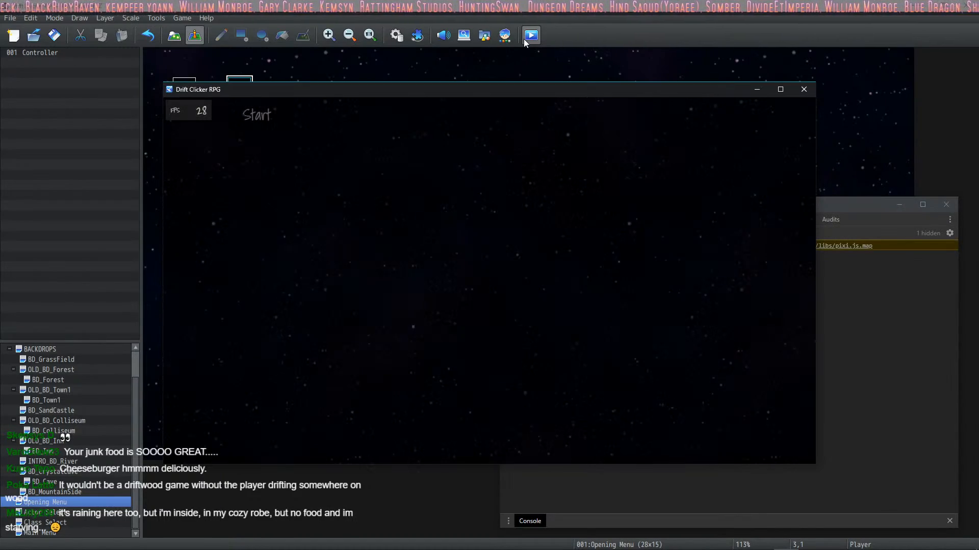
{"action": "left_click", "coordinate": [483, 261]}
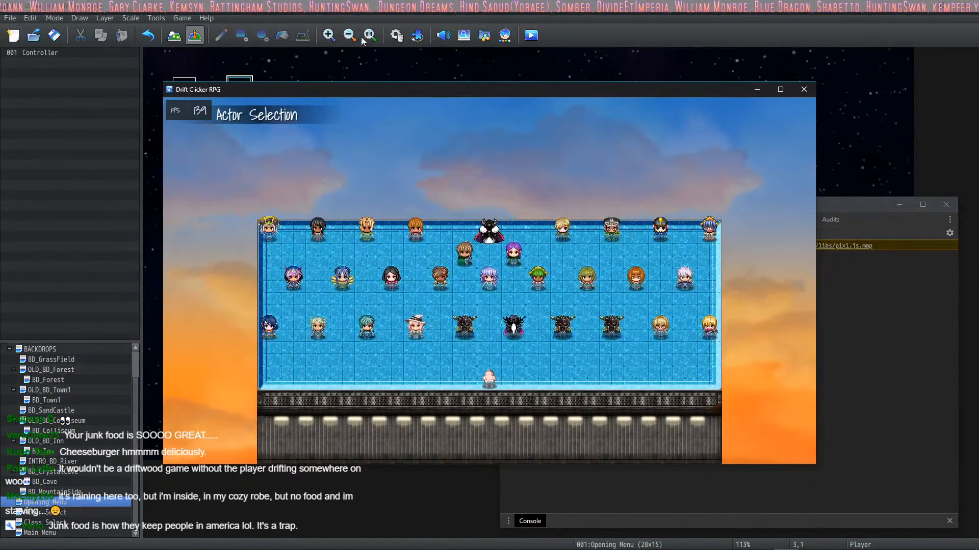
Step: Examine the PlayerMAP branches for both caves in the Explore Button common event and the PlayerTracker switch in INITIALIZE NEW GAME
{"action": "left_click", "coordinate": [396, 35]}
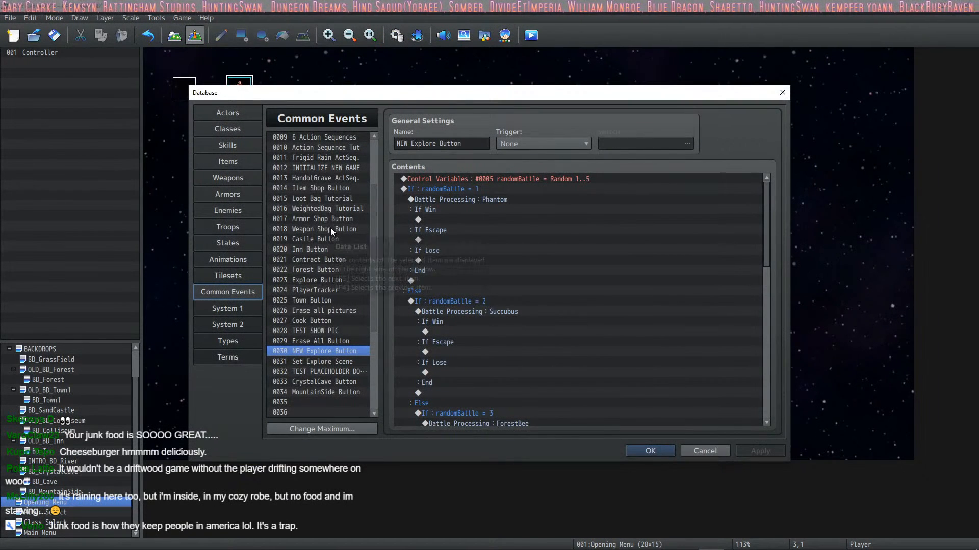
{"action": "left_click", "coordinate": [314, 281]}
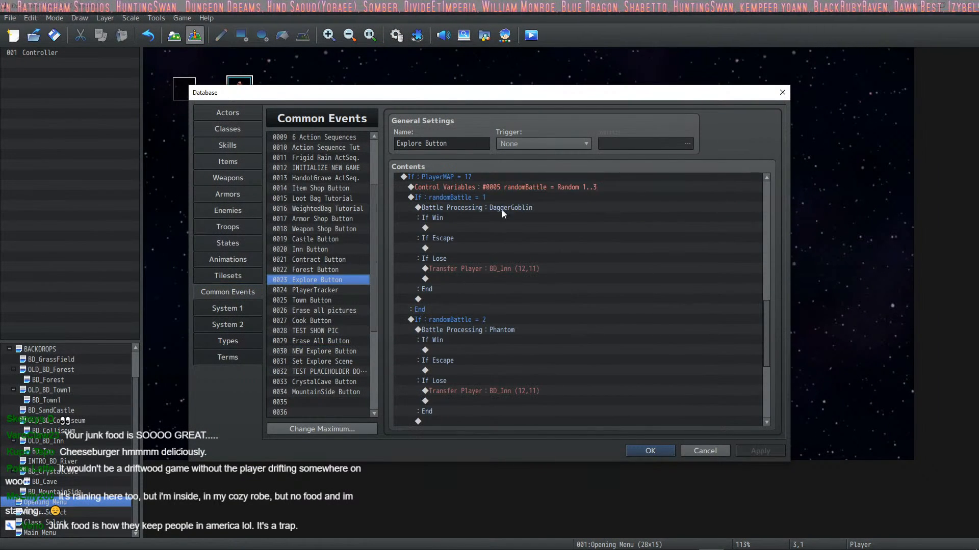
{"action": "scroll", "coordinate": [478, 216], "scroll_direction": "up", "scroll_amount": 6}
{"action": "scroll", "coordinate": [472, 271], "scroll_direction": "up", "scroll_amount": 8}
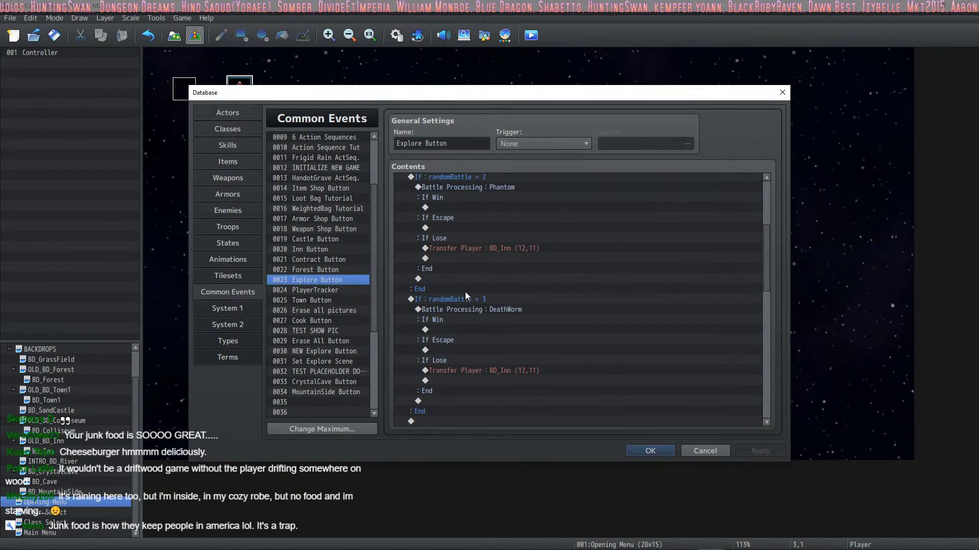
{"action": "left_click", "coordinate": [482, 188]}
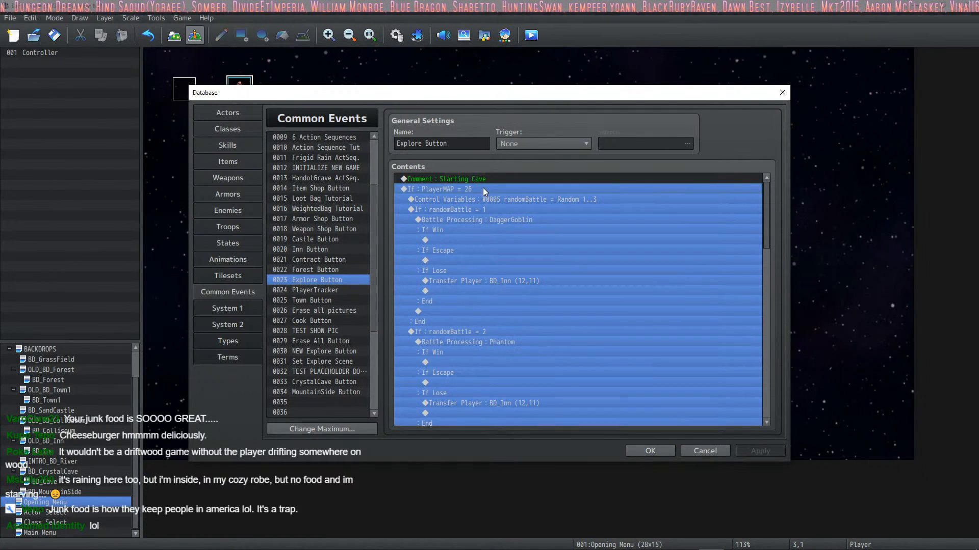
{"action": "left_click", "coordinate": [491, 200]}
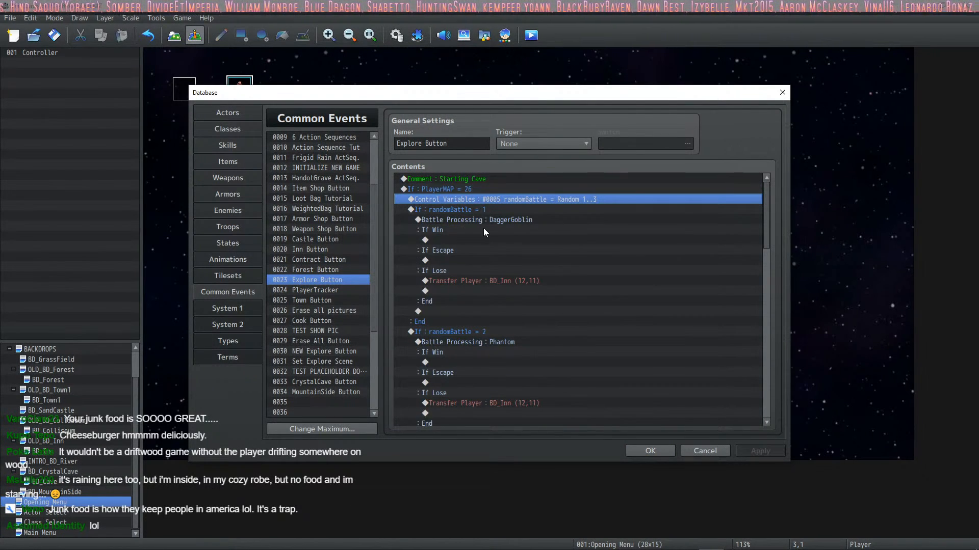
{"action": "left_click", "coordinate": [491, 216]}
{"action": "left_click", "coordinate": [496, 208]}
{"action": "left_click", "coordinate": [504, 197]}
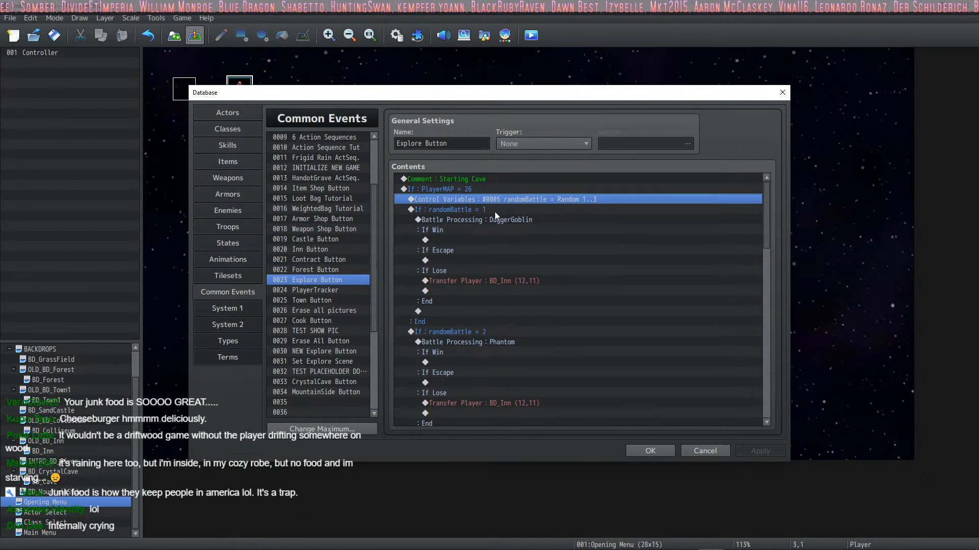
{"action": "left_click", "coordinate": [495, 211]}
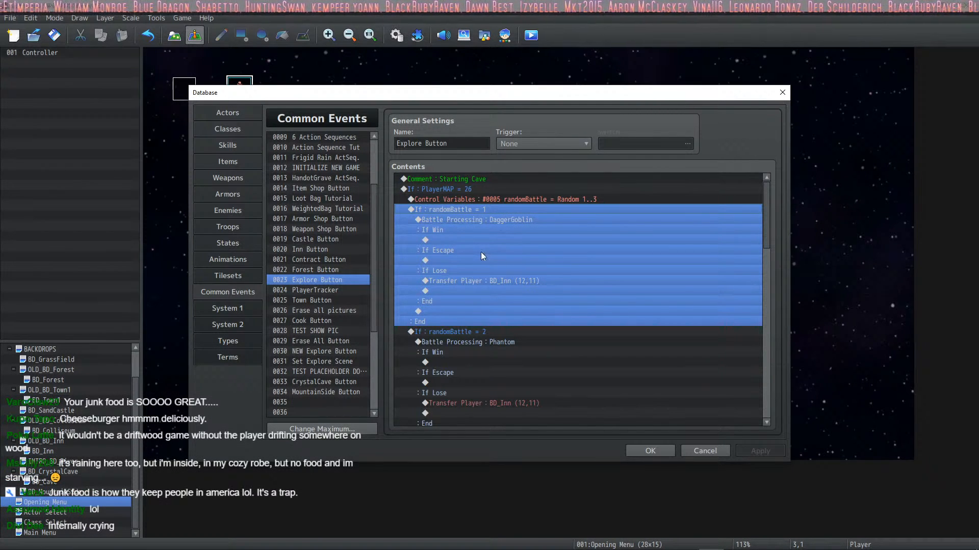
{"action": "left_click", "coordinate": [482, 189]}
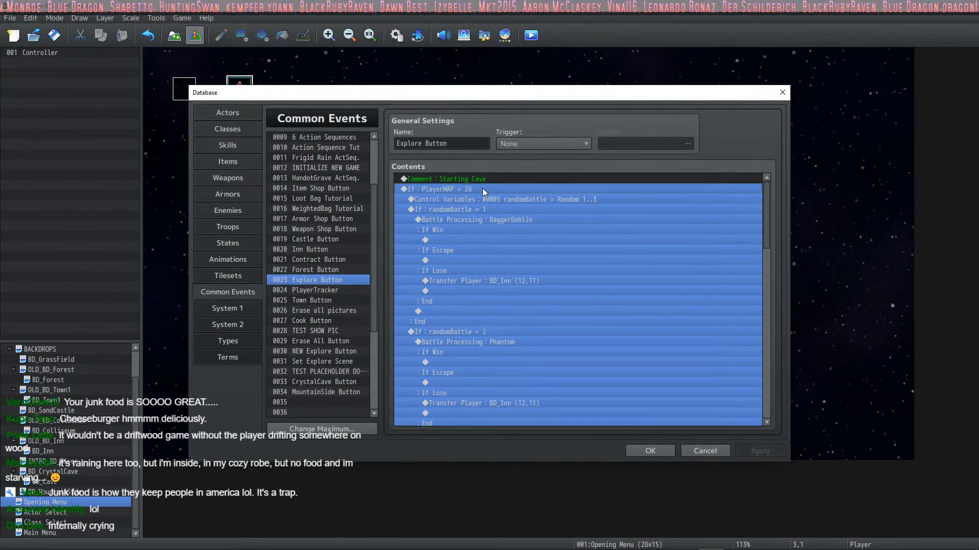
{"action": "scroll", "coordinate": [473, 232], "scroll_direction": "down", "scroll_amount": 4}
{"action": "scroll", "coordinate": [470, 295], "scroll_direction": "down", "scroll_amount": 4}
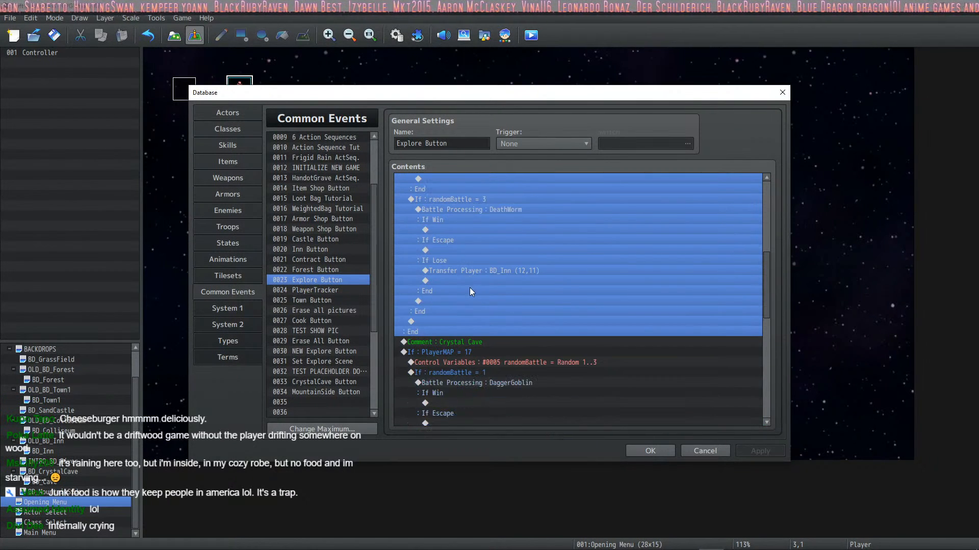
{"action": "left_click", "coordinate": [482, 355]}
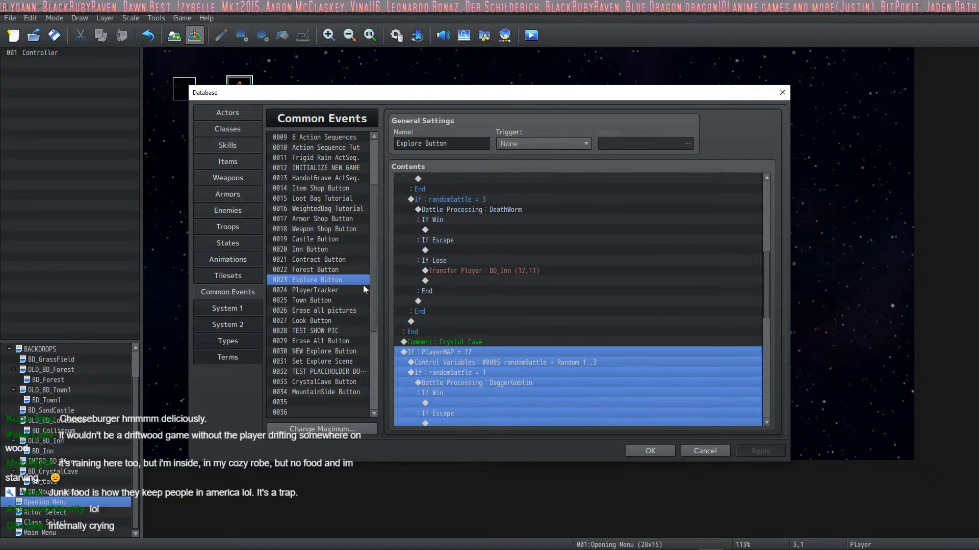
{"action": "scroll", "coordinate": [308, 243], "scroll_direction": "up", "scroll_amount": 2}
{"action": "scroll", "coordinate": [417, 303], "scroll_direction": "up", "scroll_amount": 3}
{"action": "scroll", "coordinate": [469, 317], "scroll_direction": "down", "scroll_amount": 3}
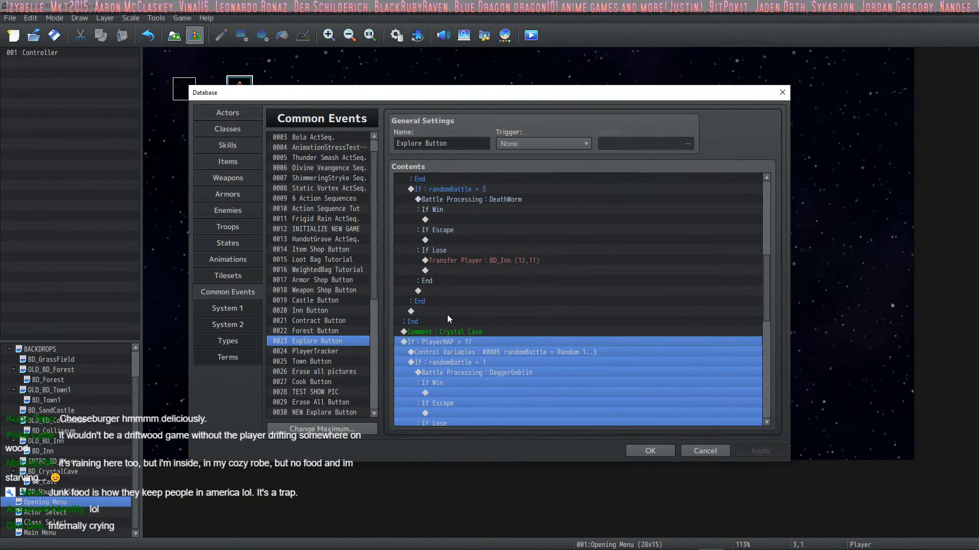
{"action": "left_click", "coordinate": [324, 229]}
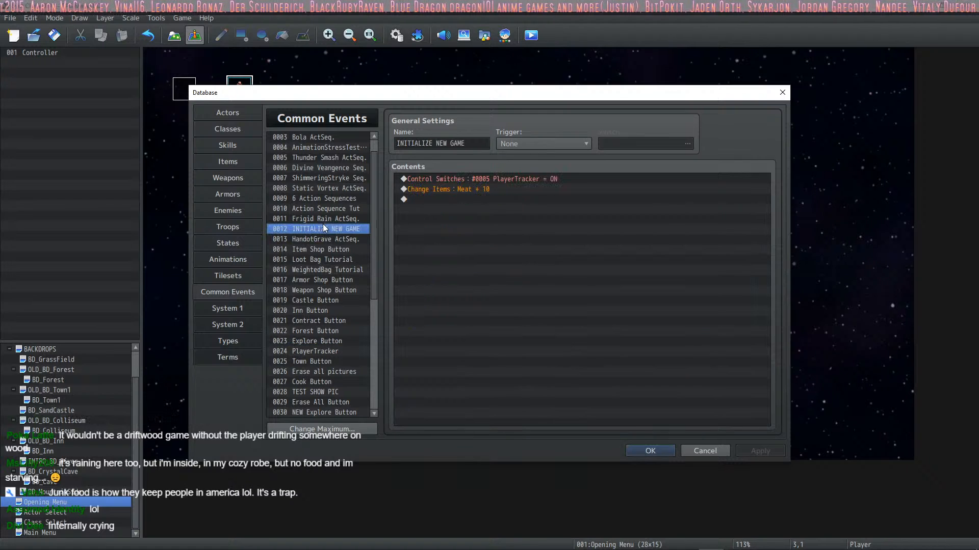
{"action": "left_click", "coordinate": [532, 182]}
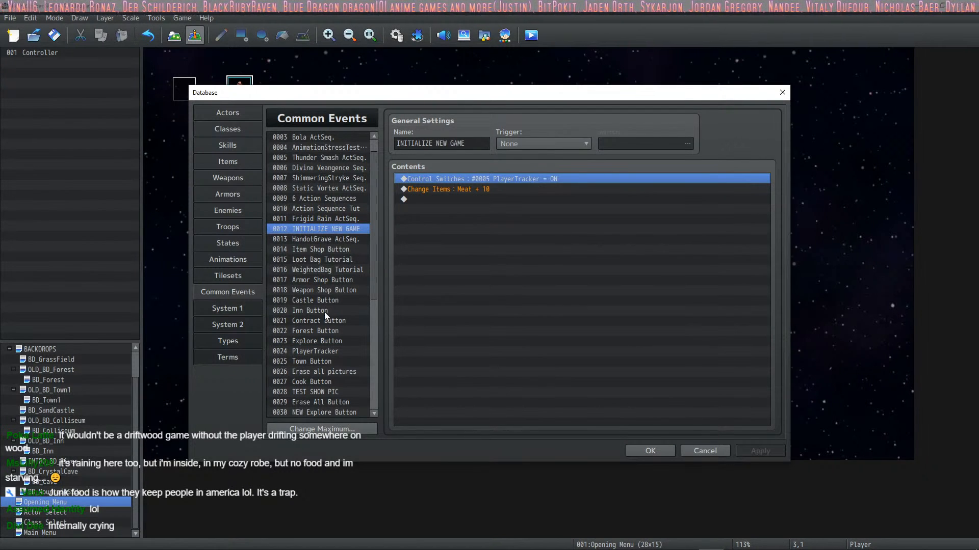
Step: Change the third command of the PlayerTracker common event so it stores the Map ID in variable 0012 PlayerMAP
{"action": "left_click", "coordinate": [319, 351]}
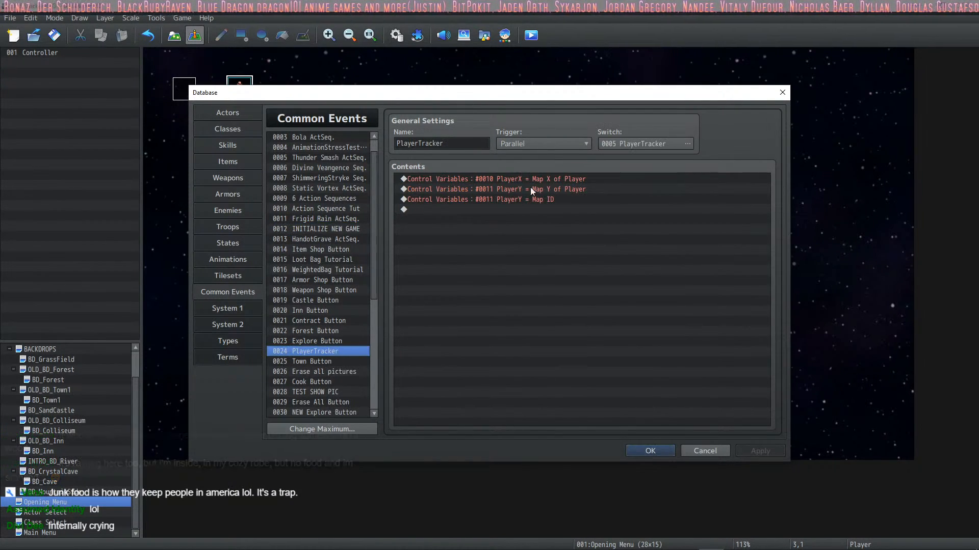
{"action": "left_click", "coordinate": [525, 200]}
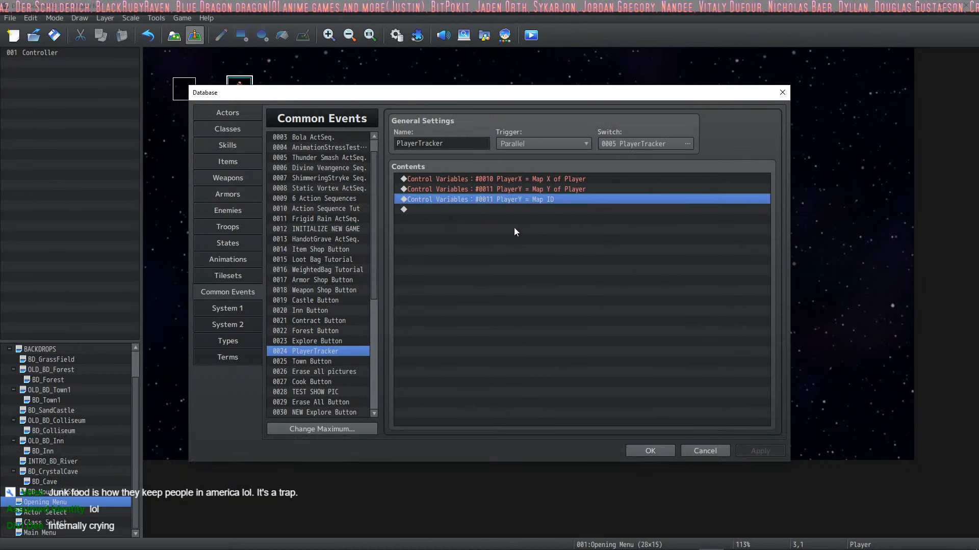
{"action": "right_click", "coordinate": [537, 201]}
{"action": "left_click", "coordinate": [557, 221]}
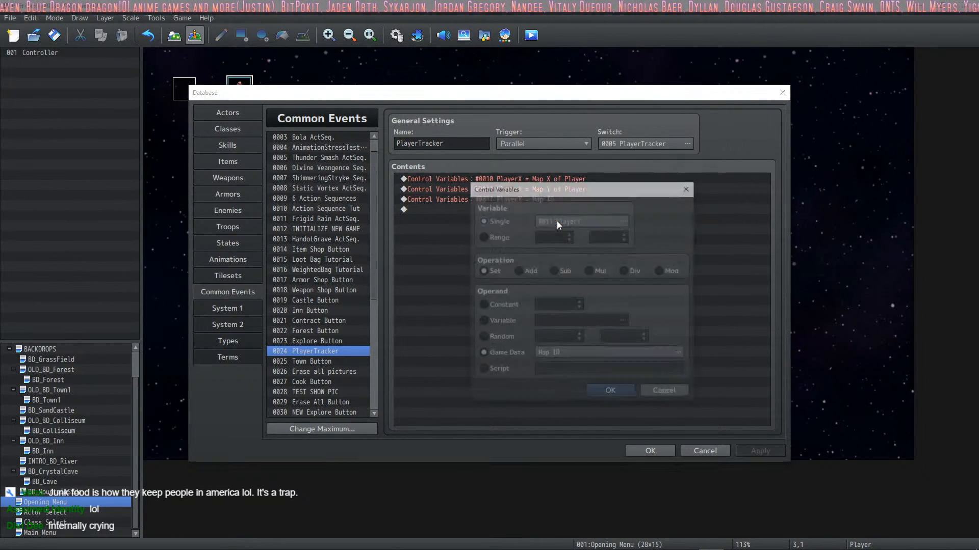
{"action": "left_click", "coordinate": [623, 221]}
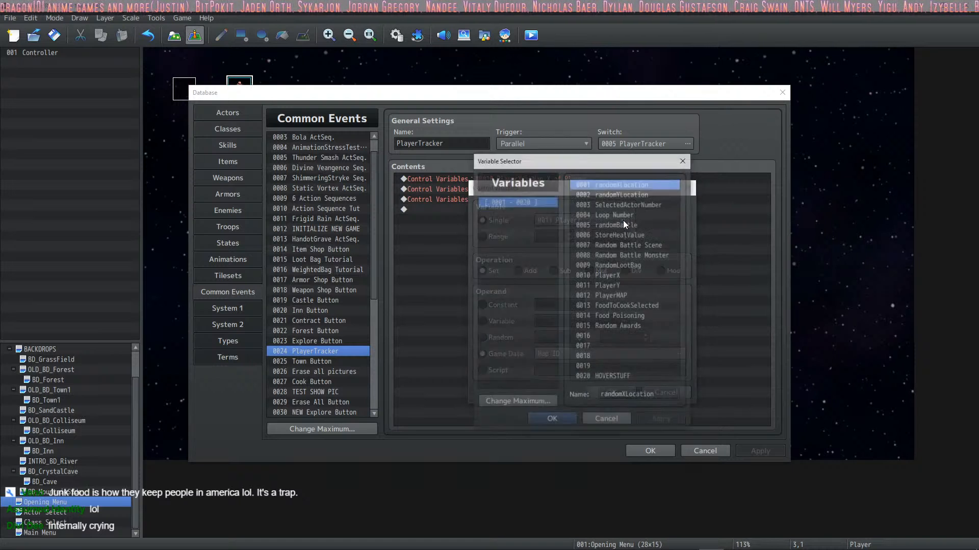
{"action": "left_click", "coordinate": [624, 422]}
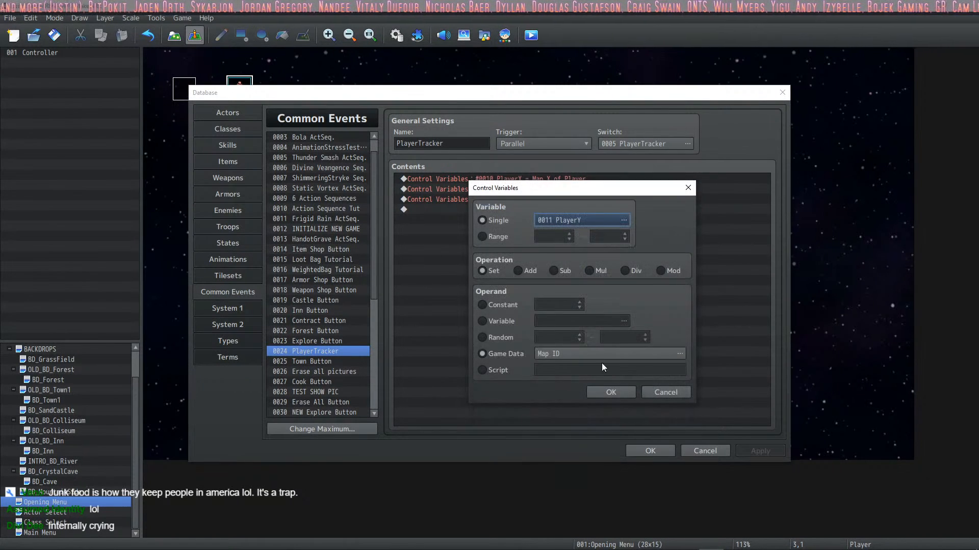
{"action": "left_click", "coordinate": [614, 218]}
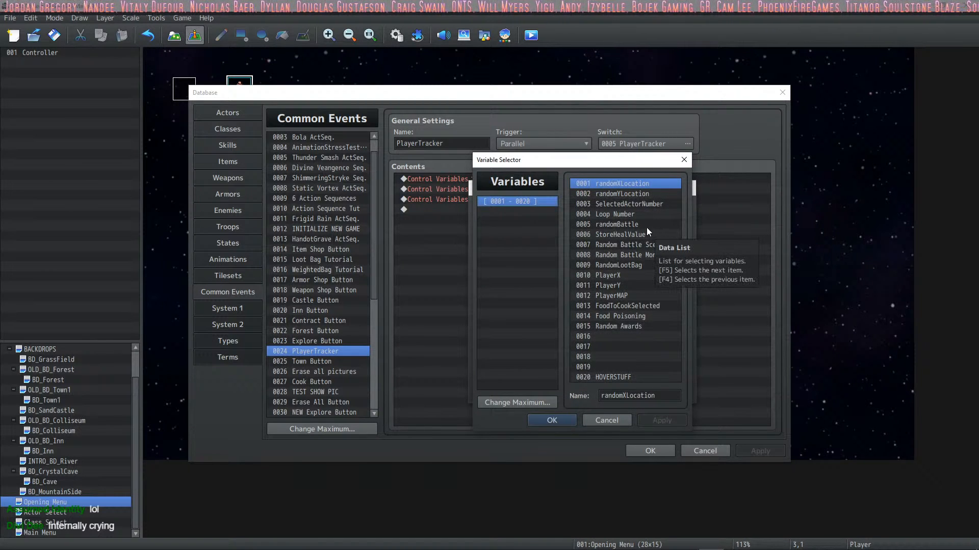
{"action": "left_click", "coordinate": [627, 295]}
{"action": "left_click", "coordinate": [551, 420]}
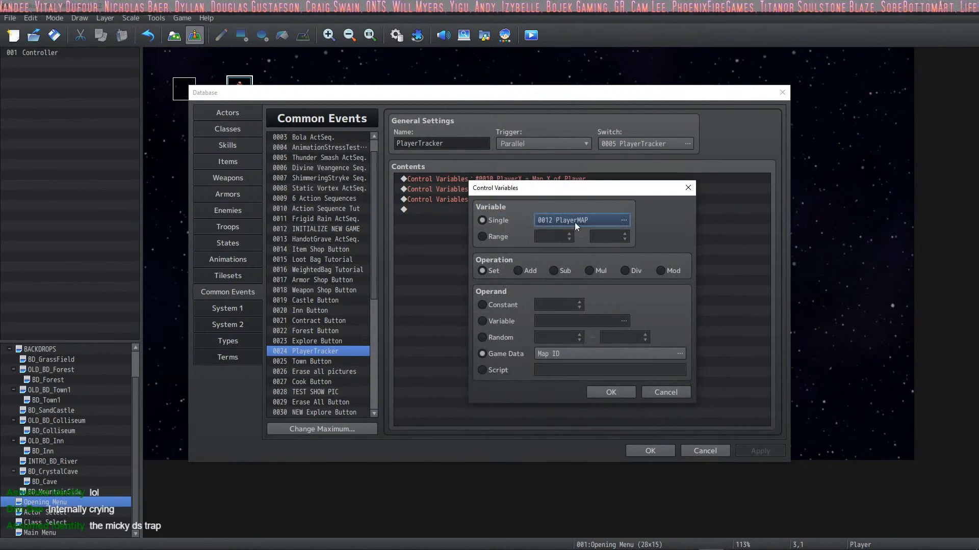
{"action": "left_click_drag", "start_coordinate": [574, 222], "coordinate": [543, 218]}
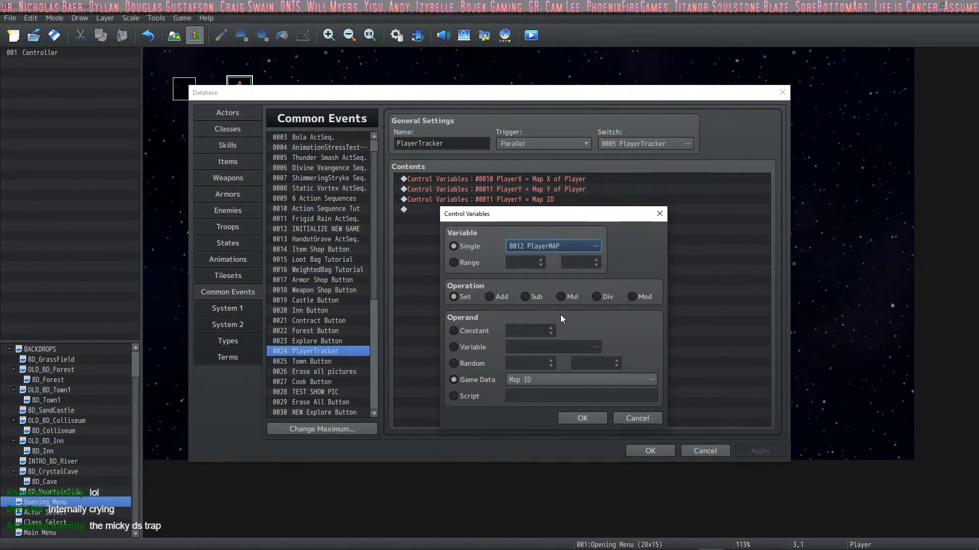
{"action": "left_click", "coordinate": [564, 423]}
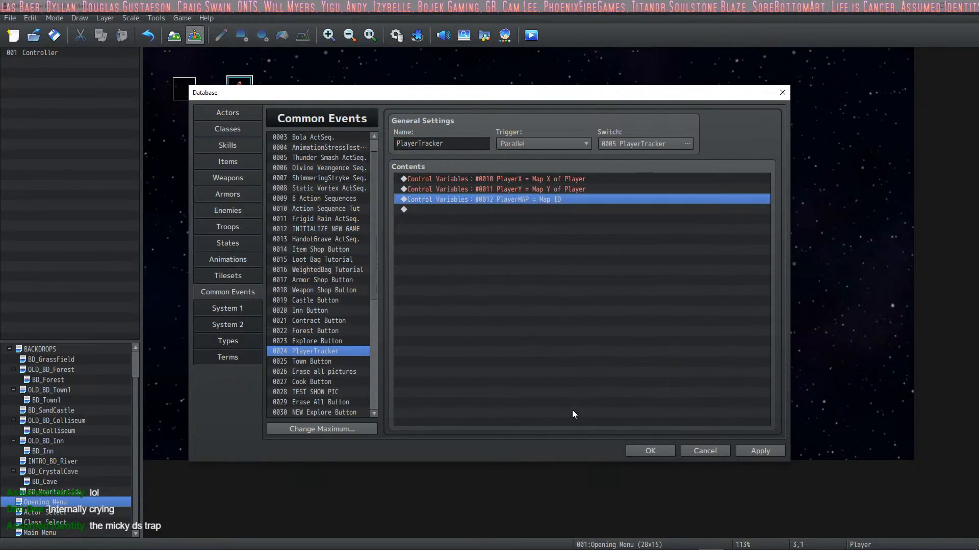
{"action": "left_click", "coordinate": [760, 449]}
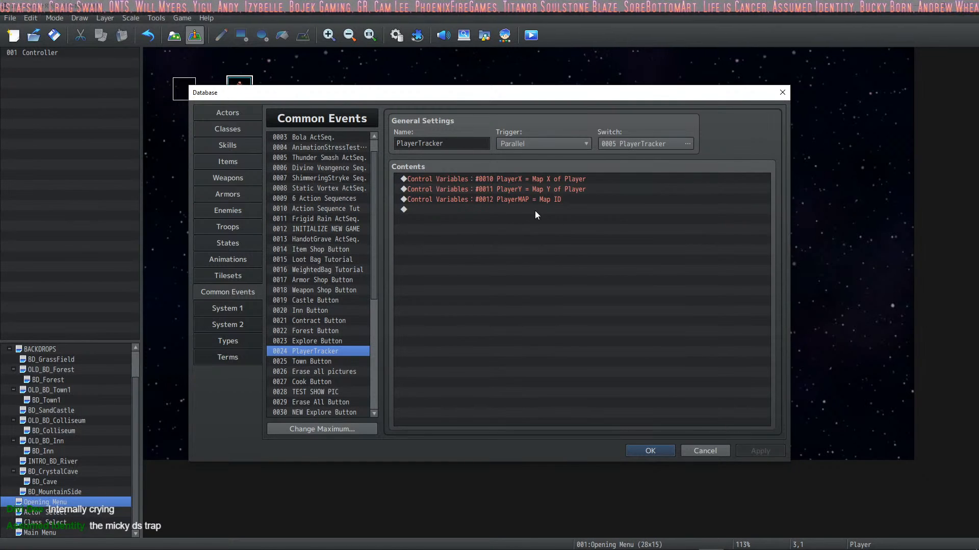
{"action": "left_click", "coordinate": [632, 450]}
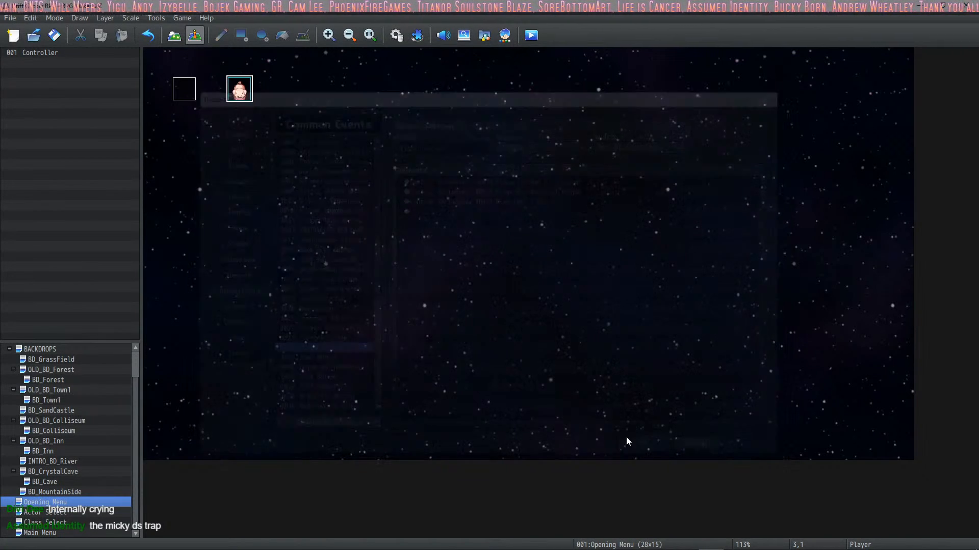
Step: Save the project and replace the running playtest with a fresh, maximized one
{"action": "left_click", "coordinate": [51, 41]}
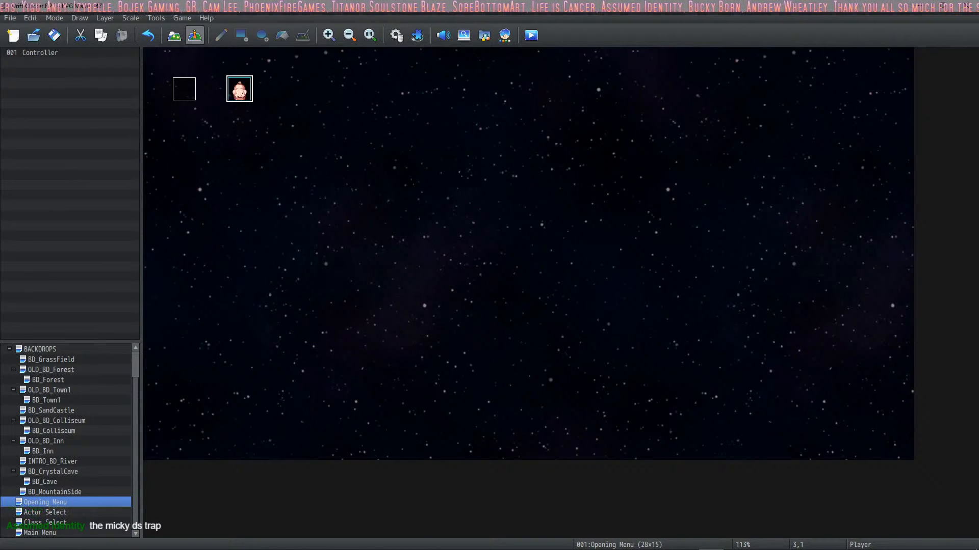
{"action": "left_click", "coordinate": [785, 542]}
{"action": "left_click", "coordinate": [803, 90]}
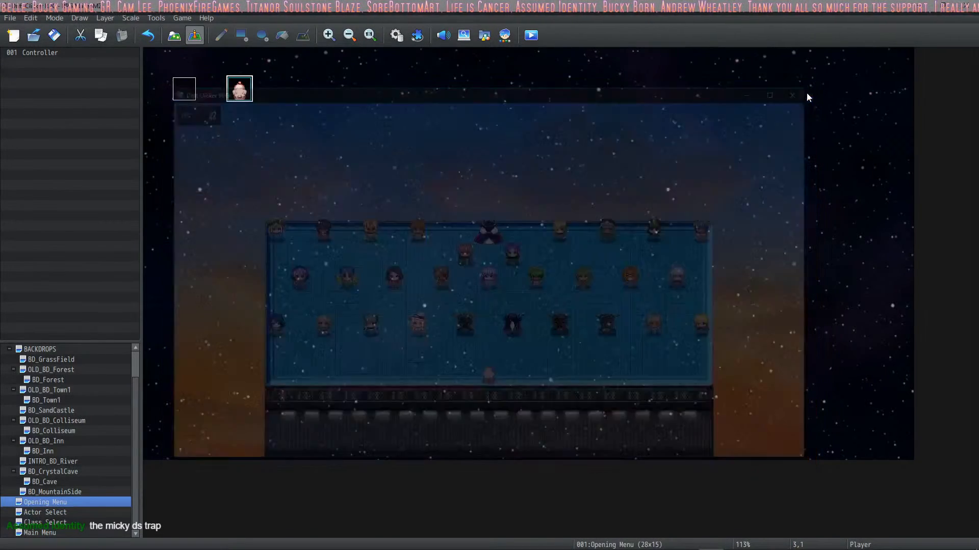
{"action": "left_click", "coordinate": [530, 35]}
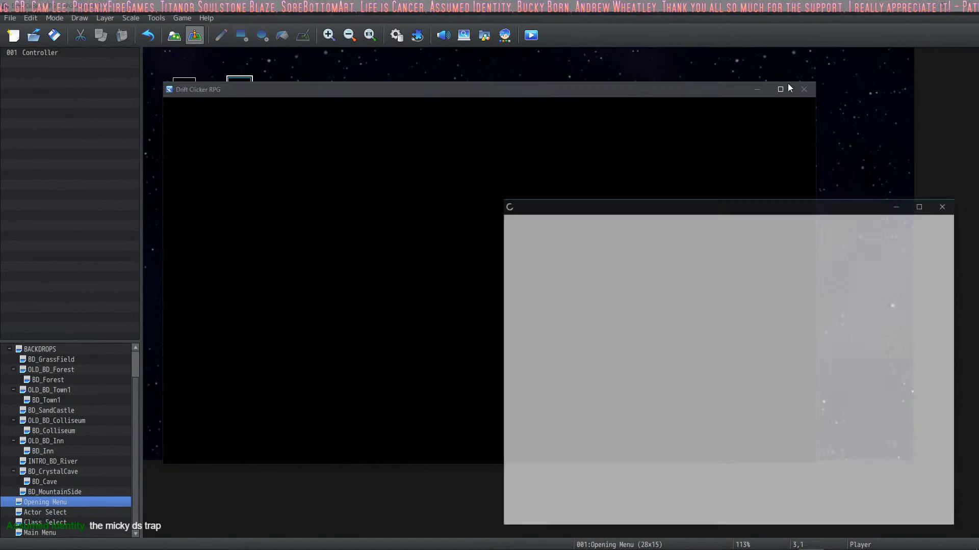
{"action": "left_click", "coordinate": [782, 89]}
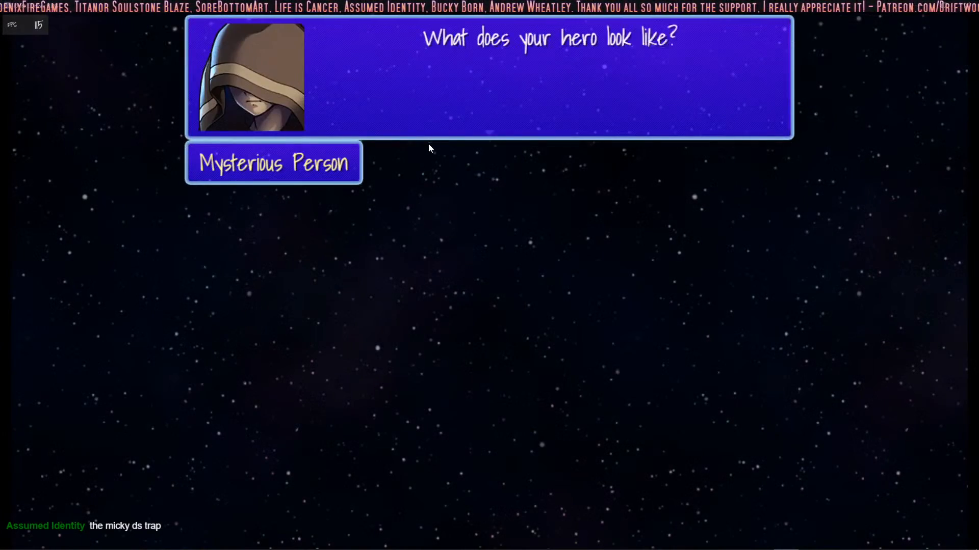
Step: Create the playtest hero by choosing the horned armored character and the Paladin class
{"action": "left_click", "coordinate": [429, 144]}
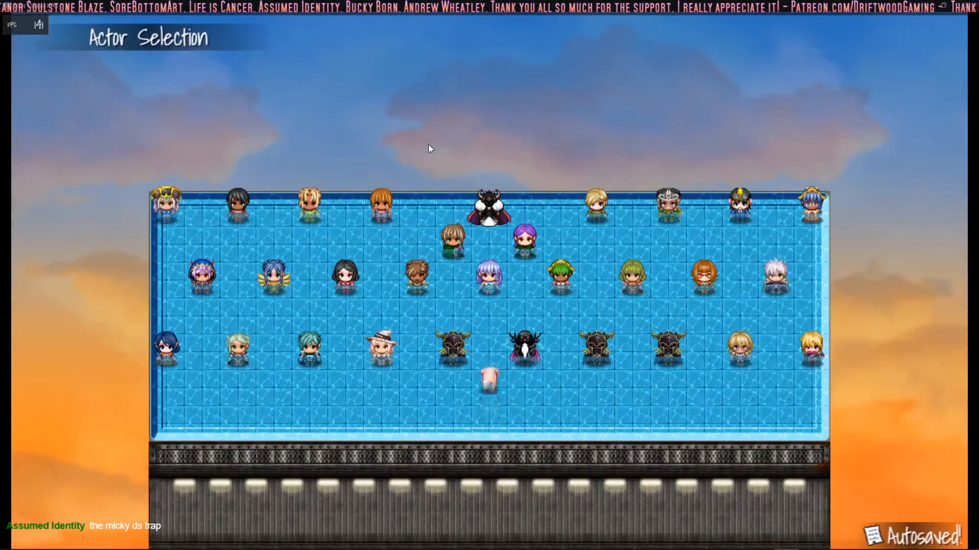
{"action": "key", "text": "Return"}
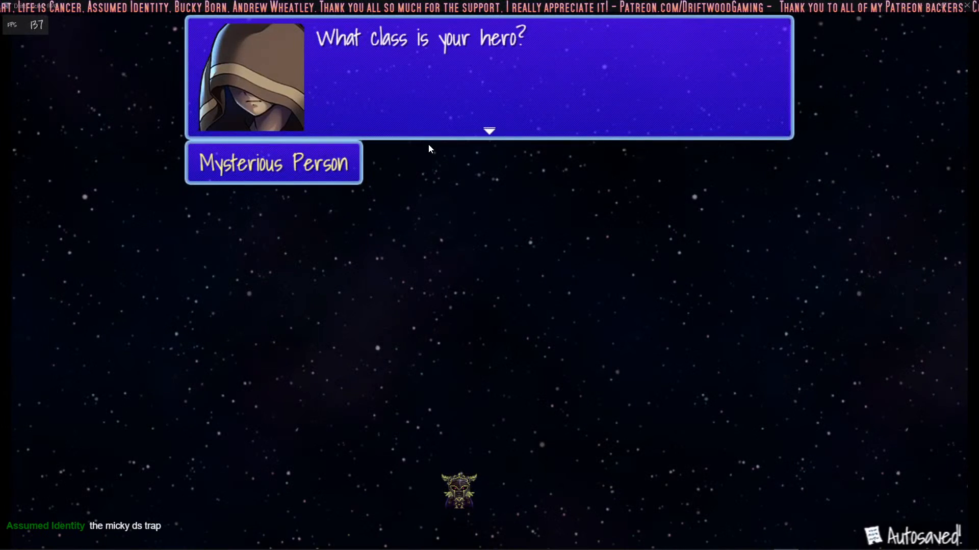
{"action": "key", "text": "Return"}
{"action": "key", "text": "Down"}
{"action": "key", "text": "Down"}
{"action": "key", "text": "Down"}
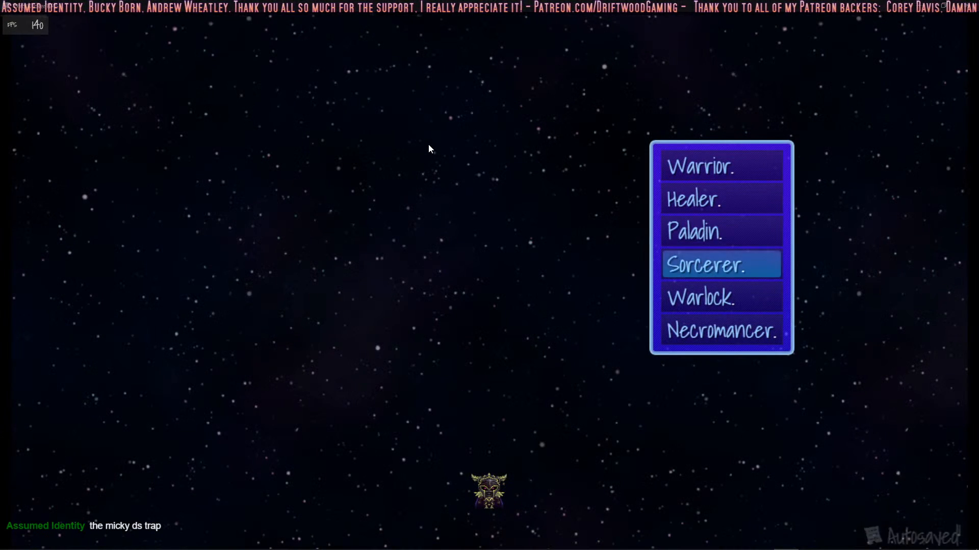
{"action": "key", "text": "Up"}
{"action": "key", "text": "Return"}
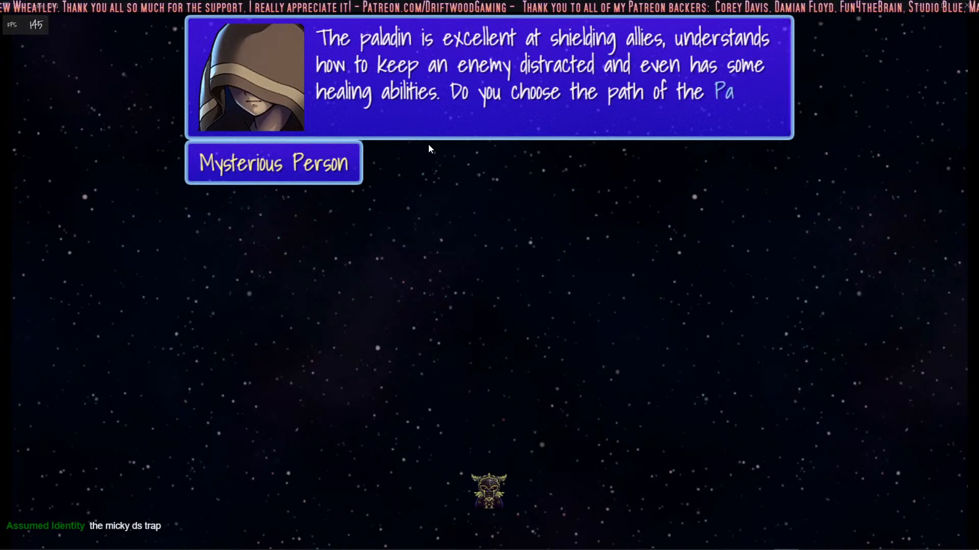
{"action": "key", "text": "Return"}
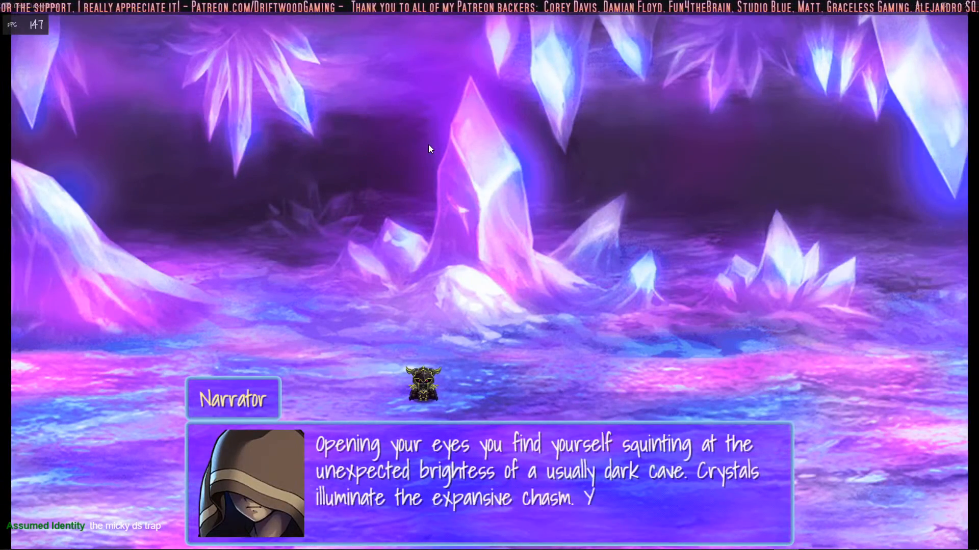
Step: Advance the narrator's crystal cave introduction and choose to head towards the dark to reach the Cave map
{"action": "key", "text": "Return"}
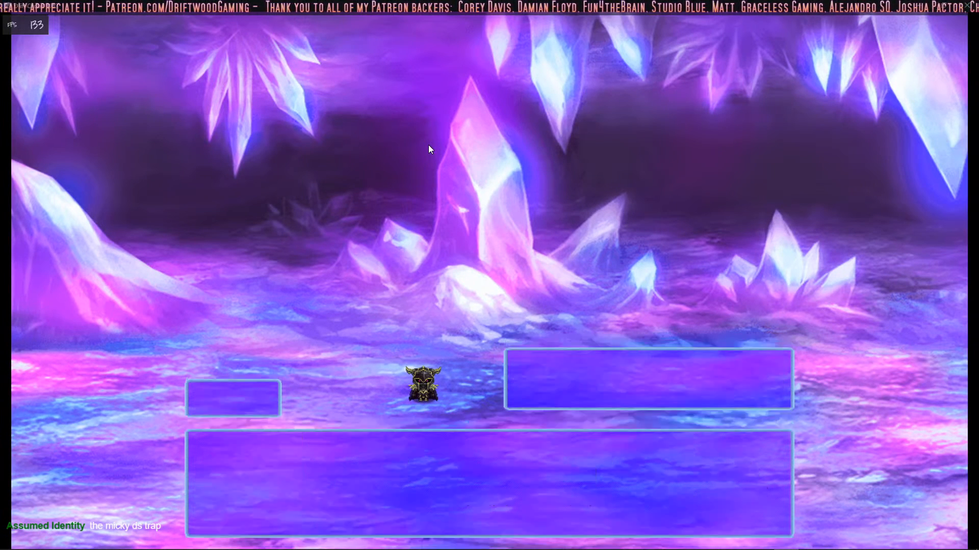
{"action": "key", "text": "Return"}
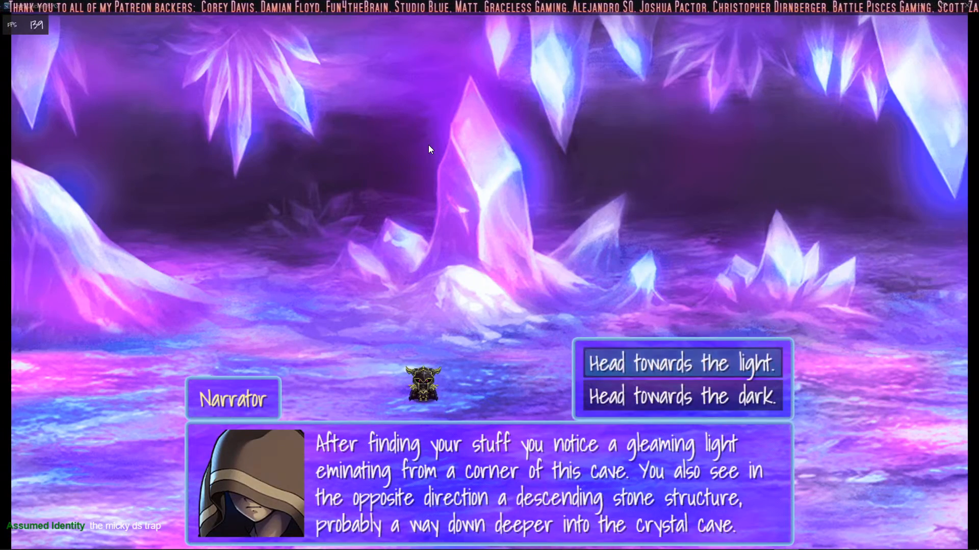
{"action": "key", "text": "Down"}
{"action": "key", "text": "Return"}
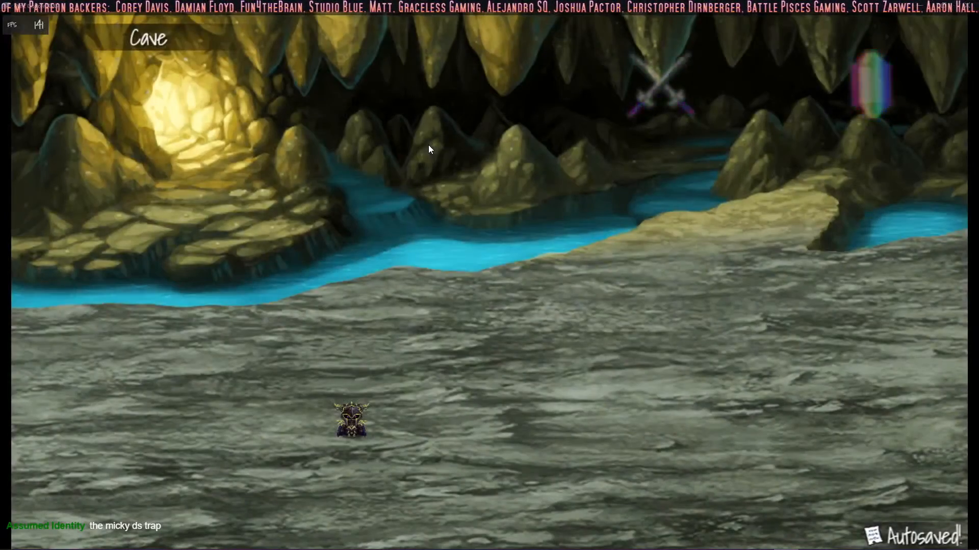
Step: Walk the hero around the Cave map and test the crossed-swords Explore Button
{"action": "key", "text": "Right"}
{"action": "key", "text": "Up"}
{"action": "key", "text": "Left"}
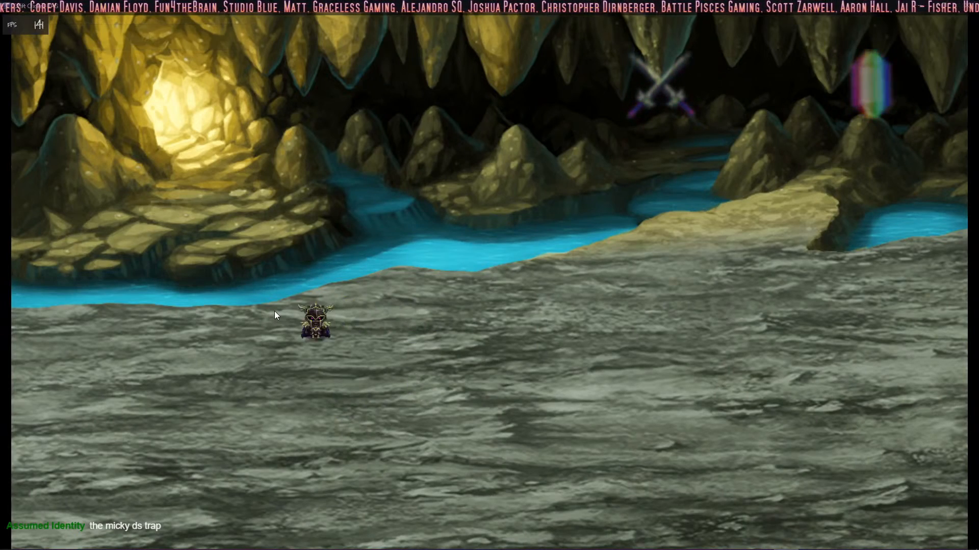
{"action": "key", "text": "Down"}
{"action": "key", "text": "Right"}
{"action": "left_click", "coordinate": [664, 79]}
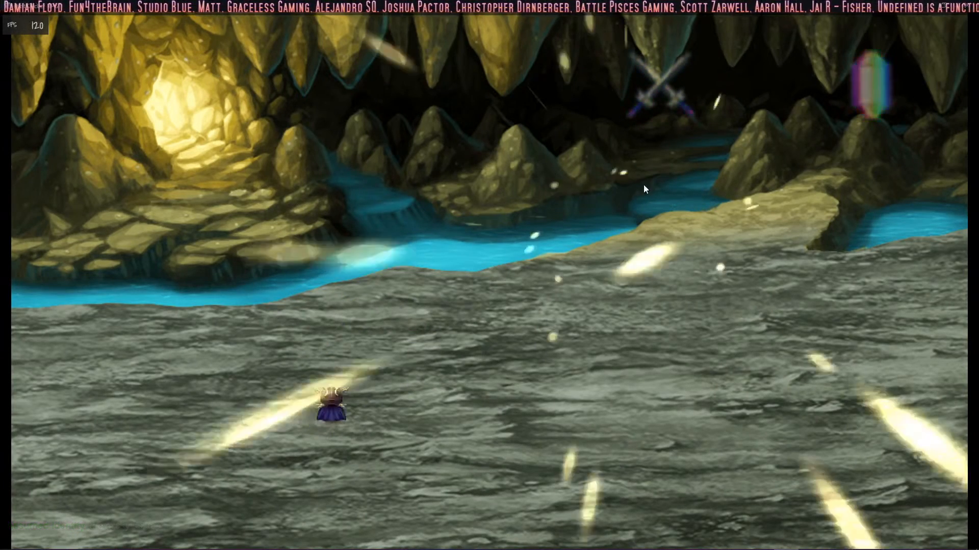
{"action": "left_click", "coordinate": [665, 85]}
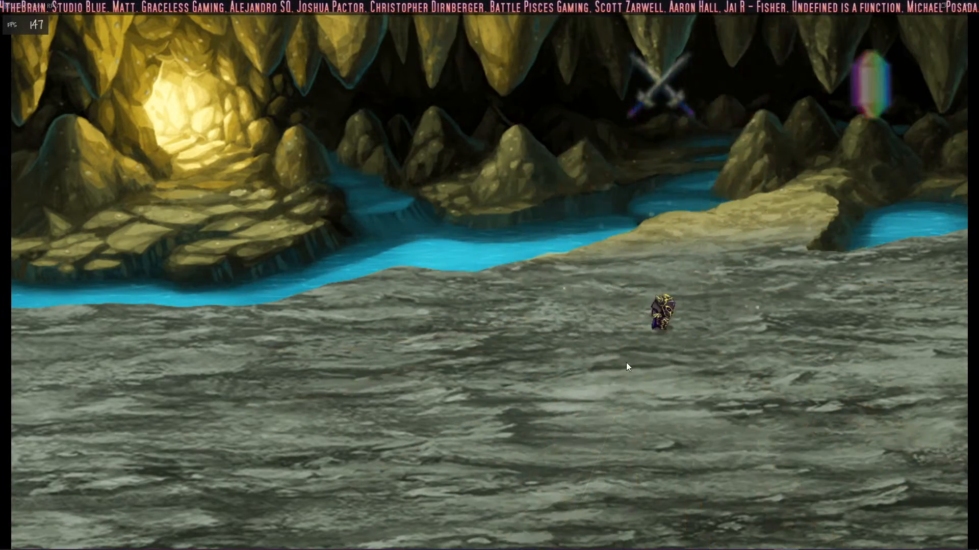
{"action": "left_click", "coordinate": [626, 362]}
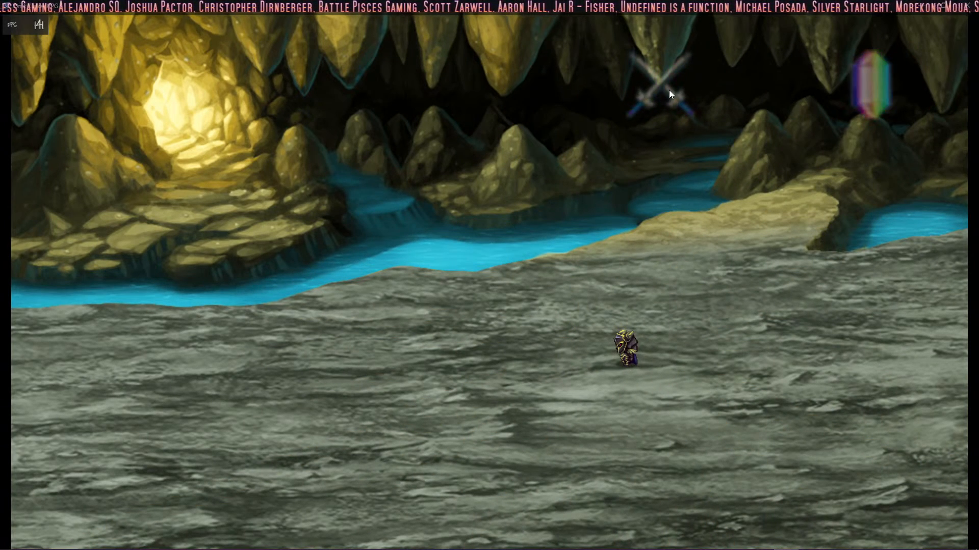
Step: Retest the Explore Button and the crystal-shaped Crystal Cave Button from different spots on the Cave map
{"action": "left_click", "coordinate": [482, 408]}
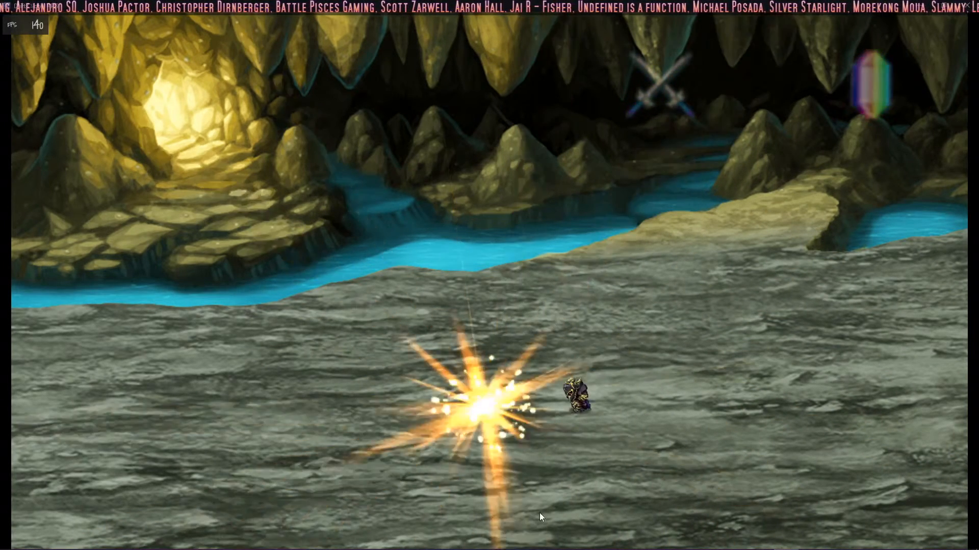
{"action": "left_click", "coordinate": [669, 87]}
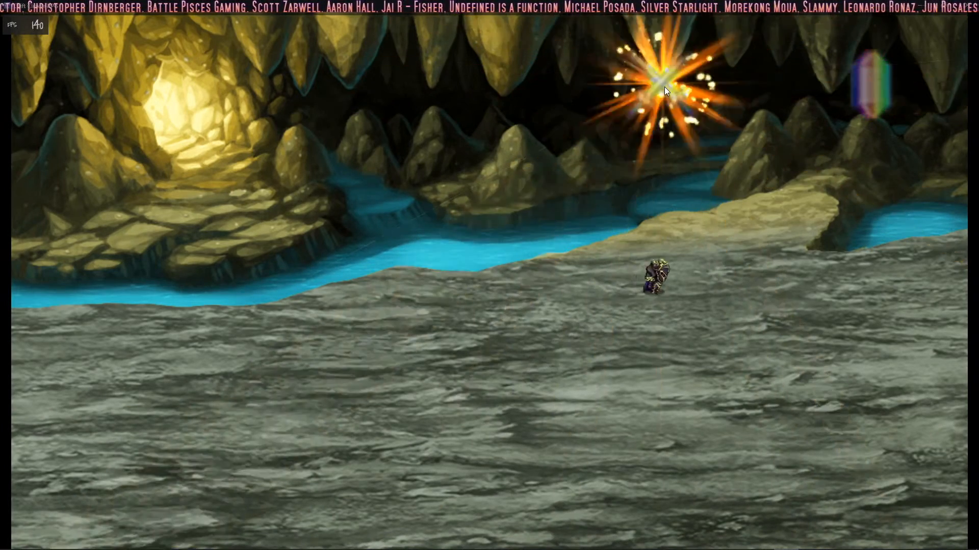
{"action": "left_click", "coordinate": [662, 80]}
{"action": "left_click", "coordinate": [873, 98]}
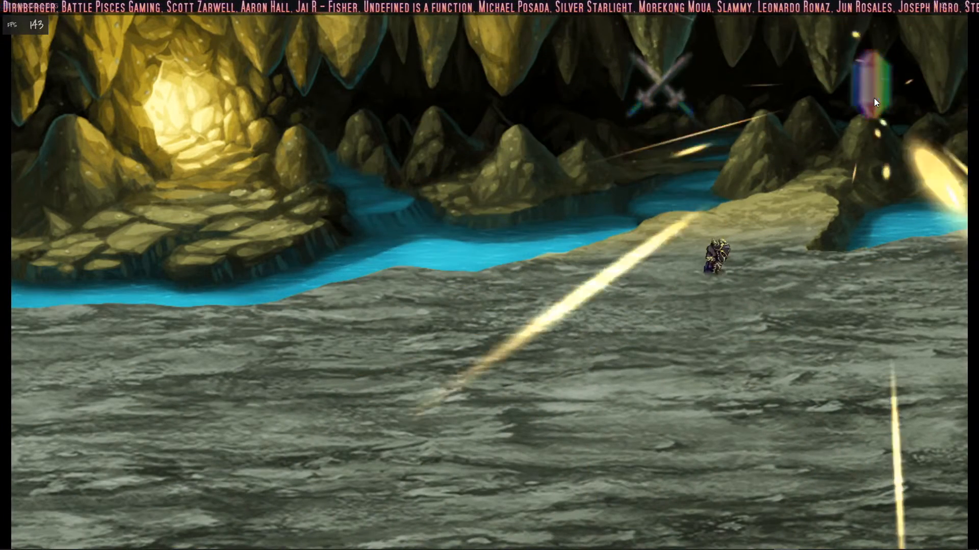
{"action": "left_click", "coordinate": [724, 352]}
{"action": "left_click", "coordinate": [659, 105]}
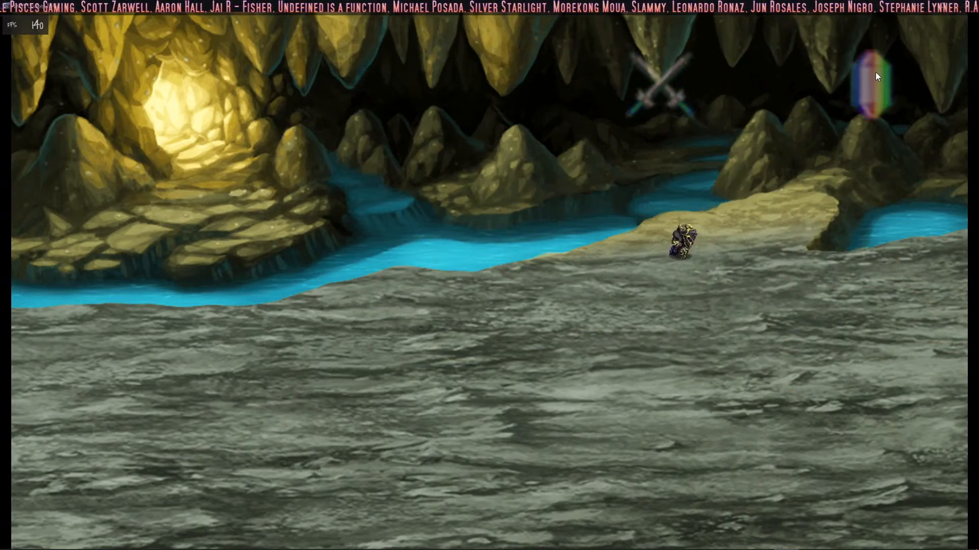
{"action": "left_click", "coordinate": [875, 76]}
{"action": "left_click", "coordinate": [623, 340]}
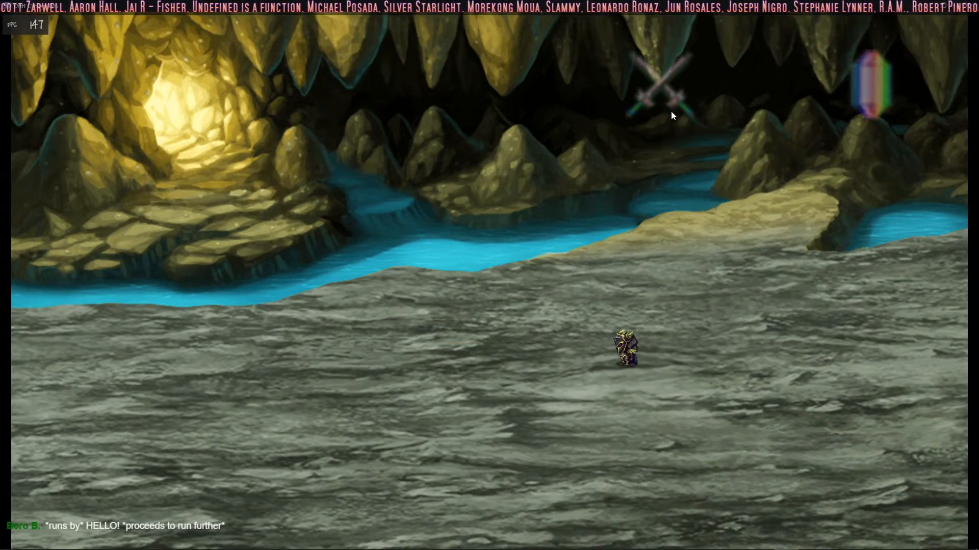
{"action": "left_click", "coordinate": [652, 86]}
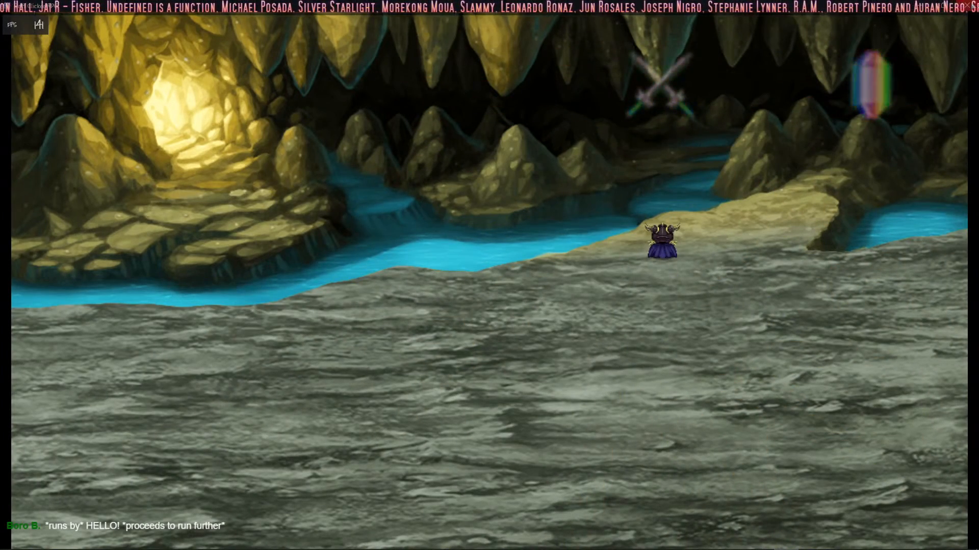
Step: Close the playtest and switch to HUD Maker Ultra with the Button HUD layout
{"action": "left_click", "coordinate": [970, 5]}
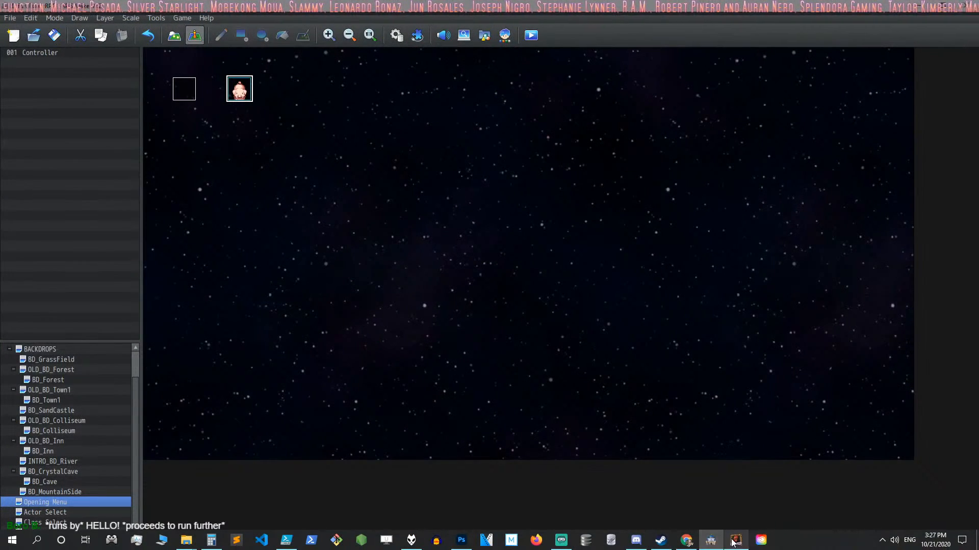
{"action": "left_click", "coordinate": [735, 544]}
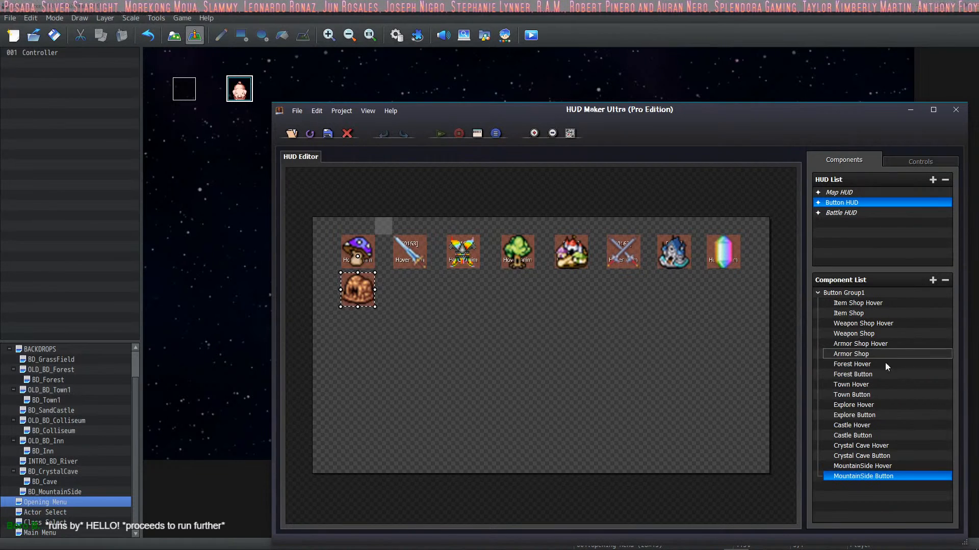
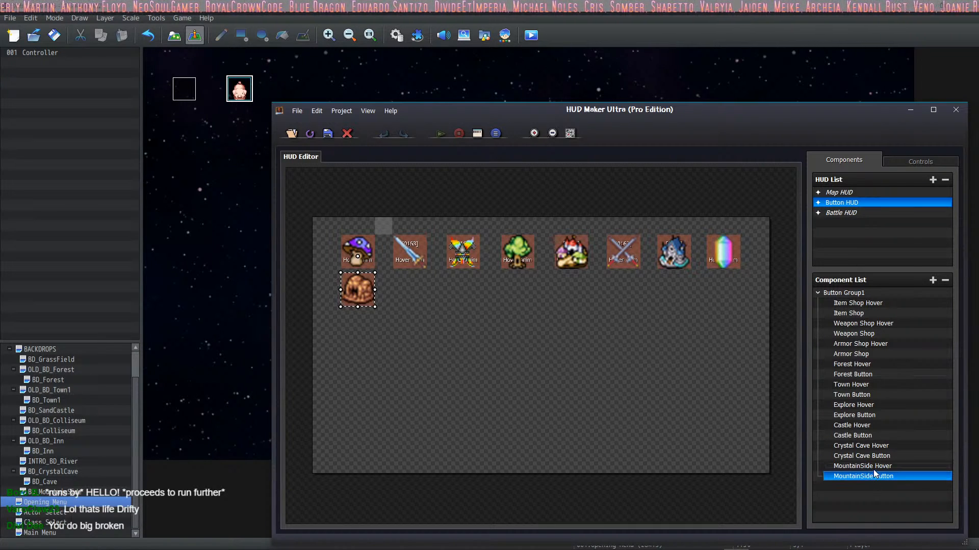
Step: Check the click common event and the hover switch binding in the Crystal Cave Button component's addons
{"action": "double_click", "coordinate": [724, 261]}
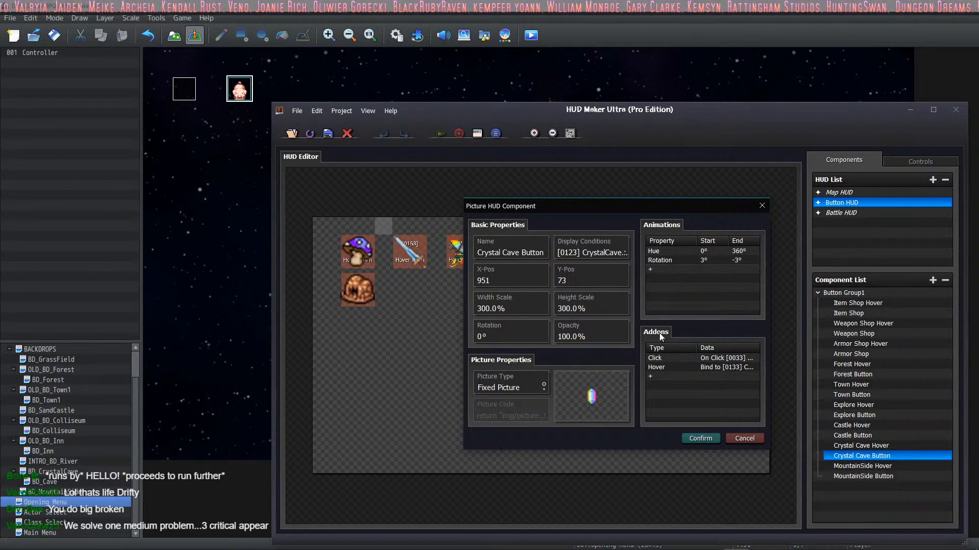
{"action": "double_click", "coordinate": [672, 359]}
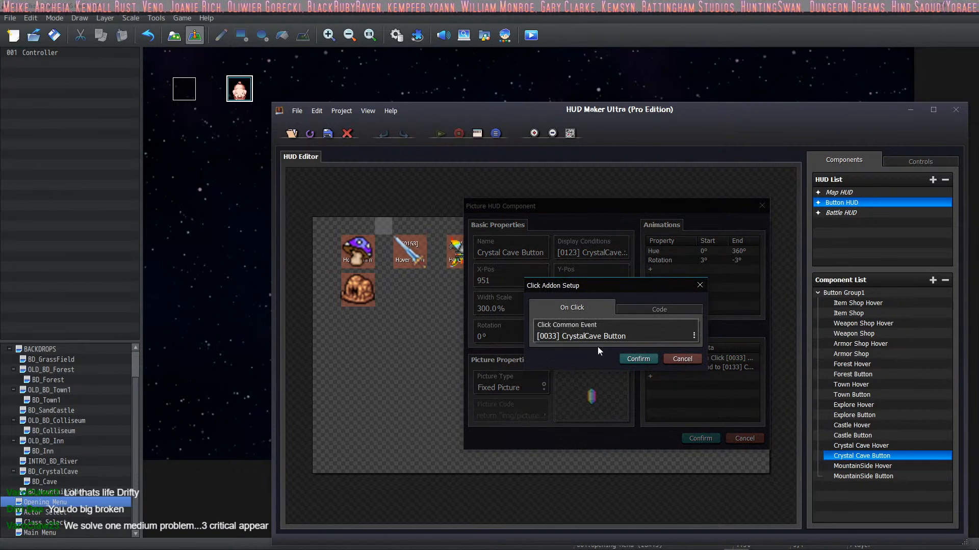
{"action": "left_click", "coordinate": [637, 360]}
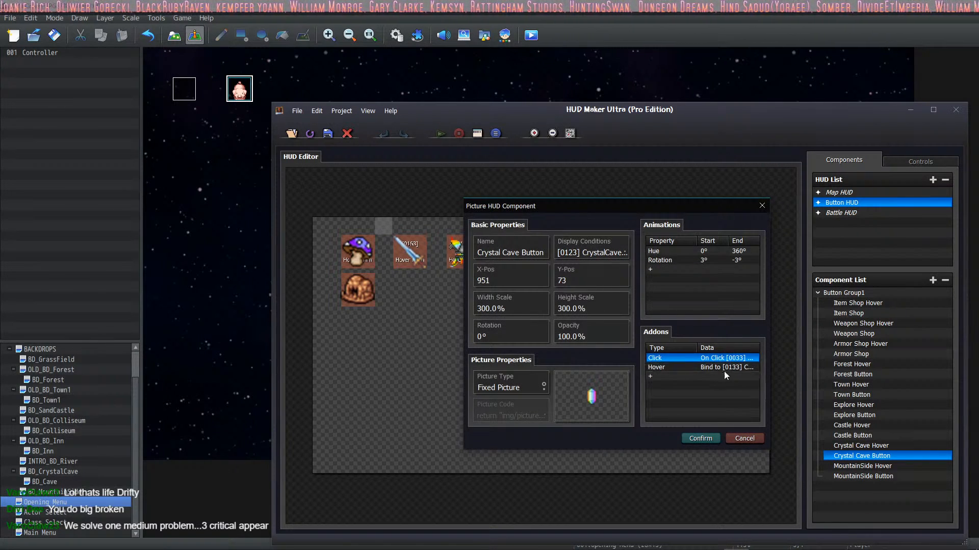
{"action": "double_click", "coordinate": [711, 368]}
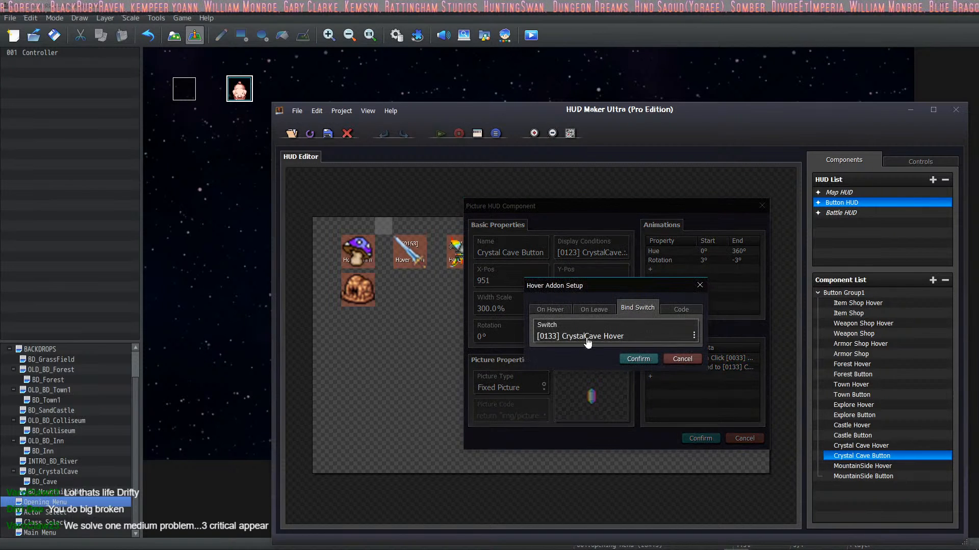
{"action": "left_click", "coordinate": [633, 361]}
{"action": "double_click", "coordinate": [678, 367]}
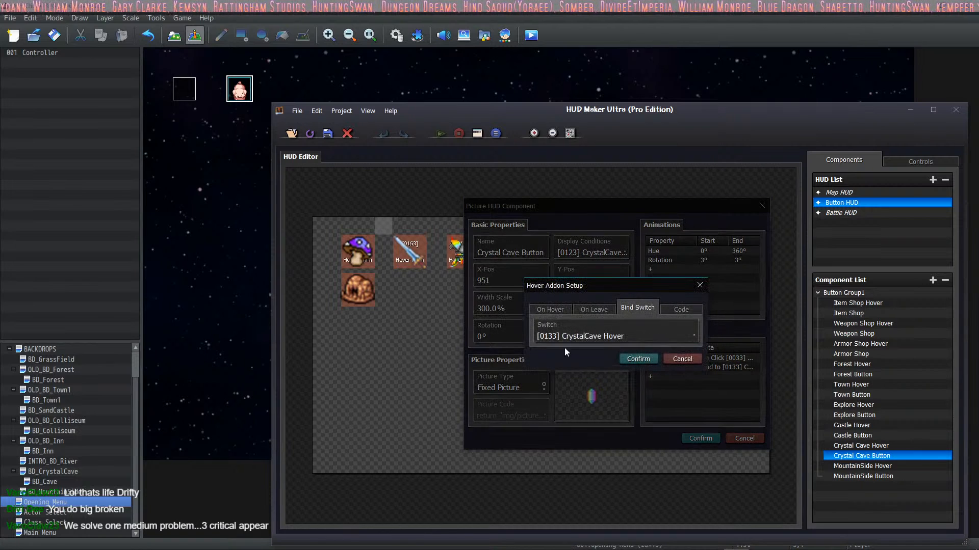
{"action": "left_click", "coordinate": [634, 360]}
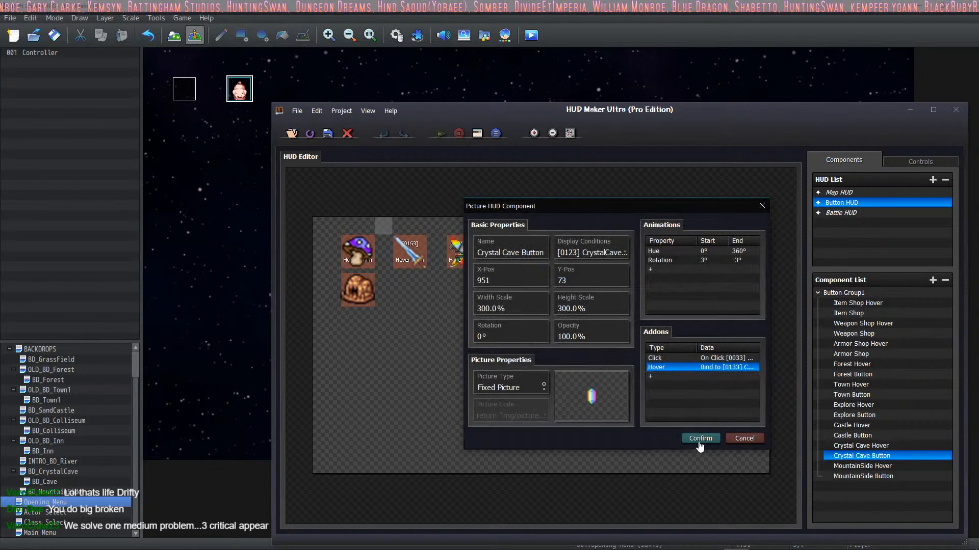
{"action": "double_click", "coordinate": [705, 369]}
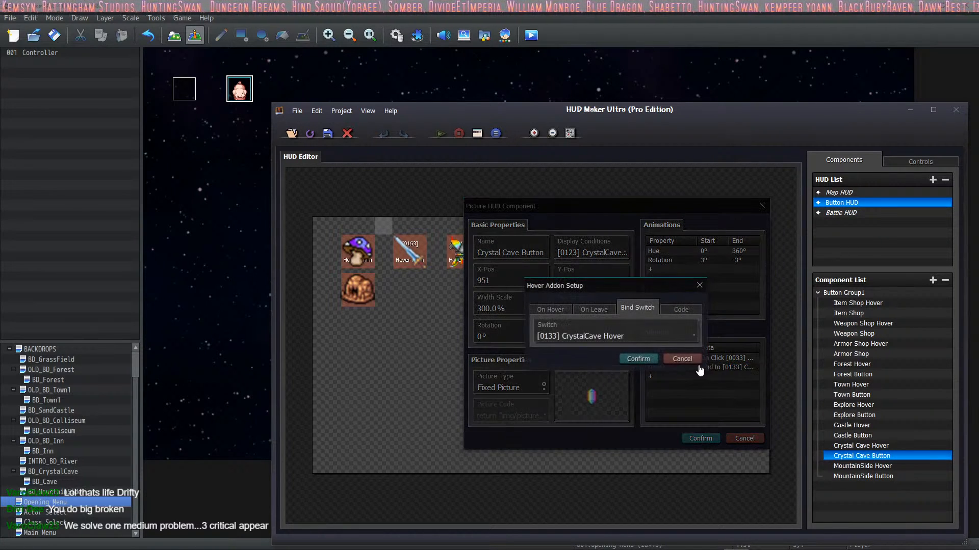
{"action": "left_click", "coordinate": [631, 359]}
{"action": "left_click", "coordinate": [700, 439]}
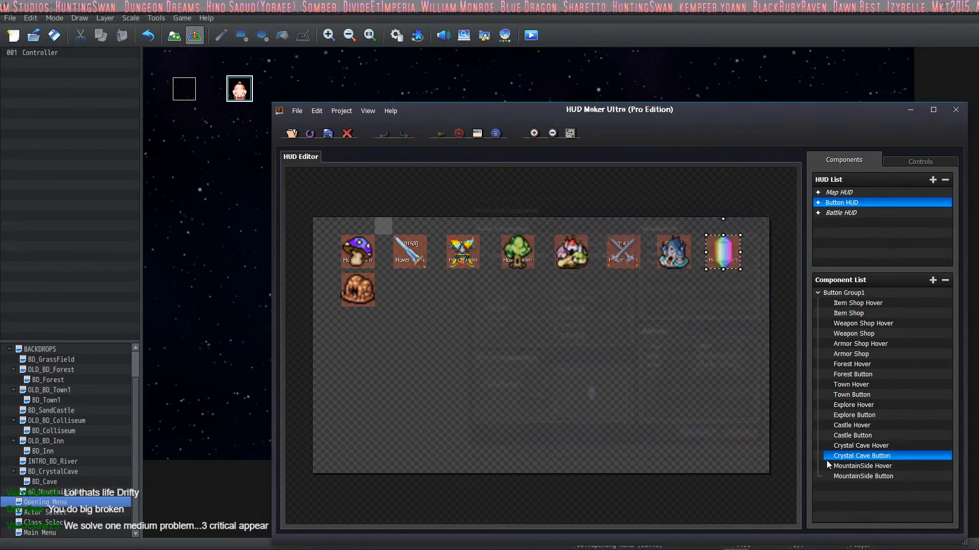
Step: Check the Crystal Cave Hover component's settings and locate the MountainSide Hover and MountainSide Button components on the HUD
{"action": "double_click", "coordinate": [878, 446]}
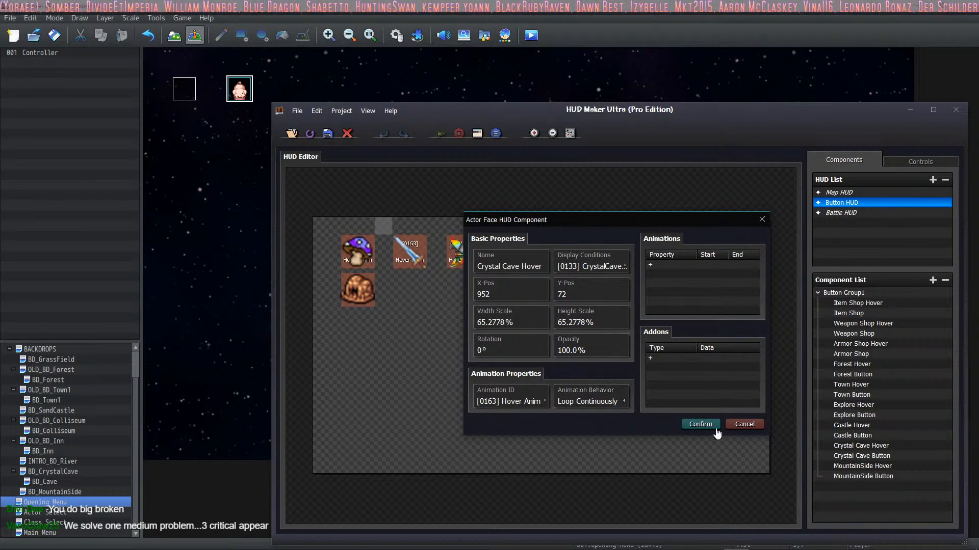
{"action": "left_click", "coordinate": [701, 425]}
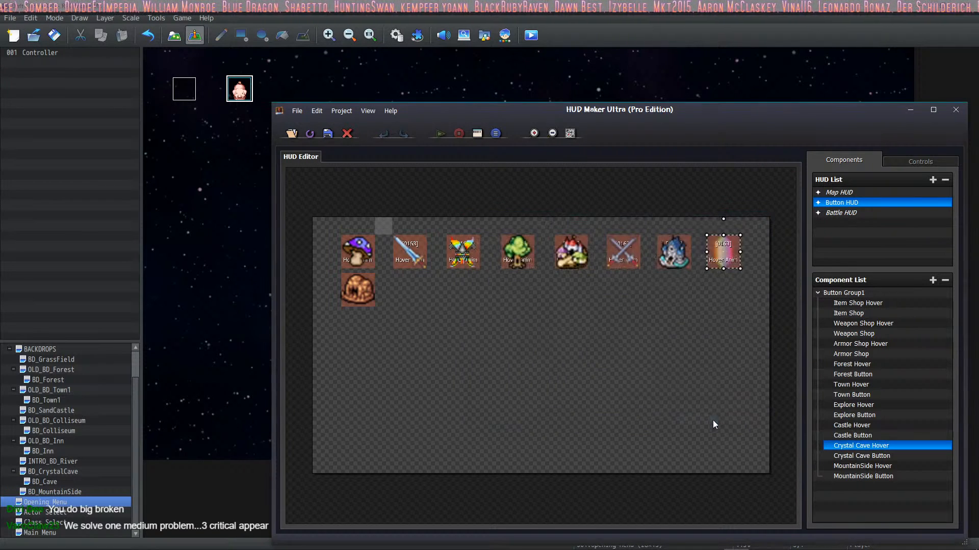
{"action": "left_click", "coordinate": [867, 466]}
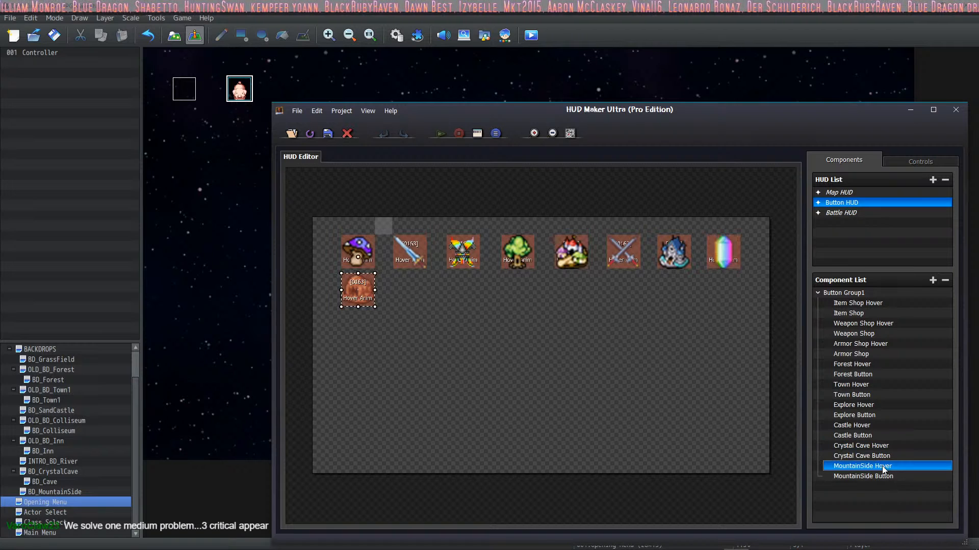
{"action": "left_click", "coordinate": [878, 476]}
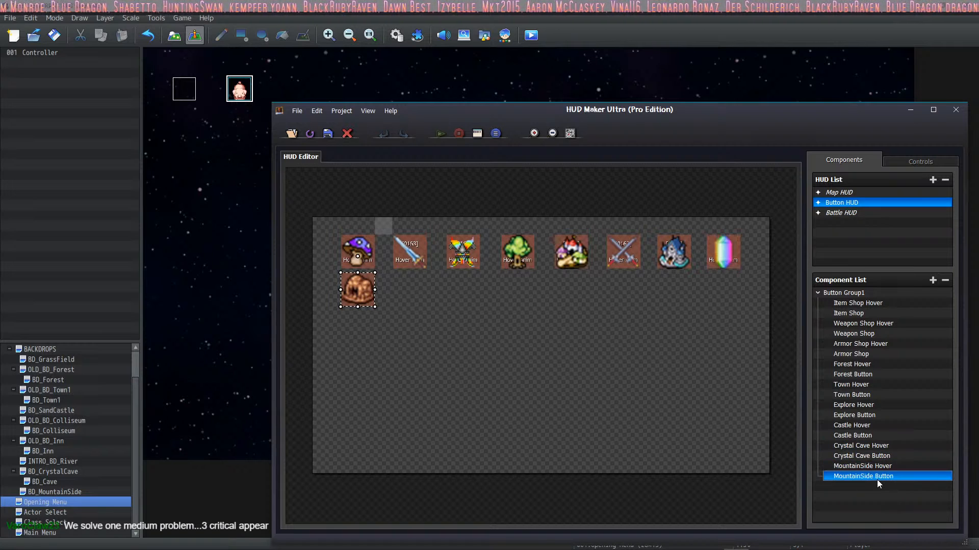
Step: Return to RPG Maker MZ, save the project and review the PlayerMAP line of the PlayerTracker common event
{"action": "left_click", "coordinate": [54, 35]}
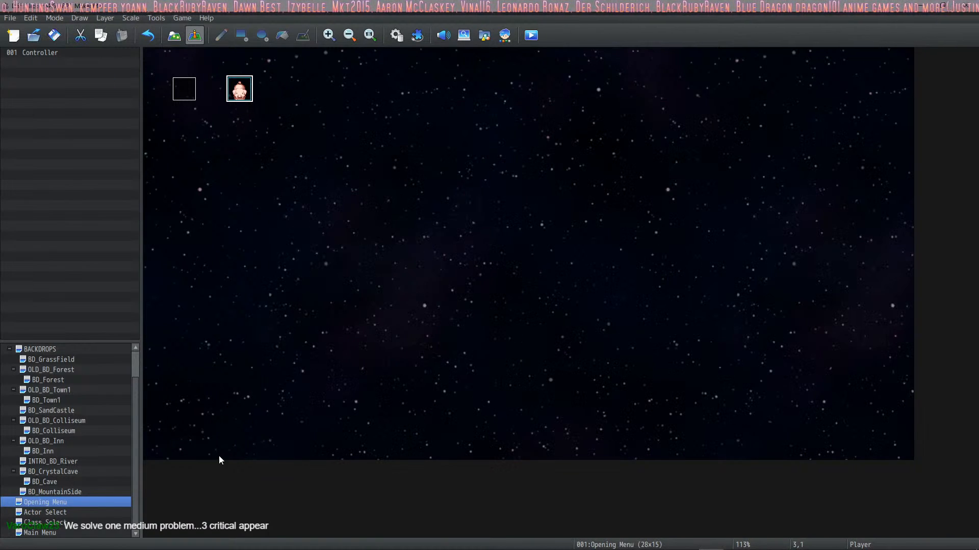
{"action": "left_click", "coordinate": [395, 34]}
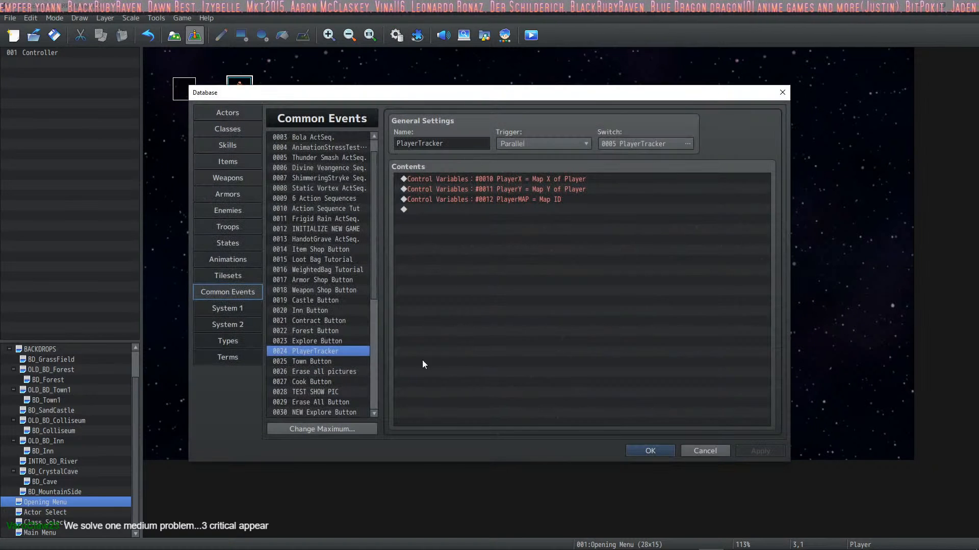
{"action": "left_click", "coordinate": [489, 208]}
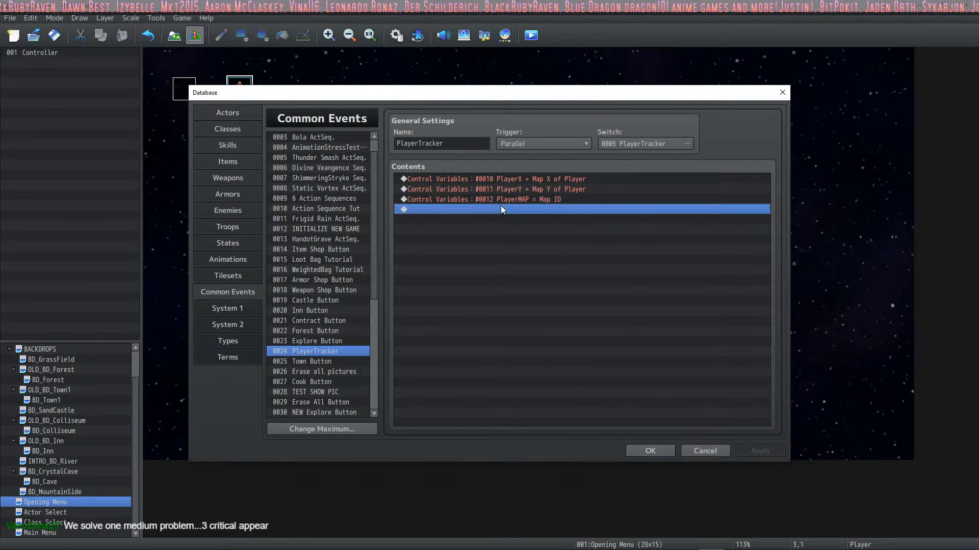
{"action": "left_click", "coordinate": [506, 200]}
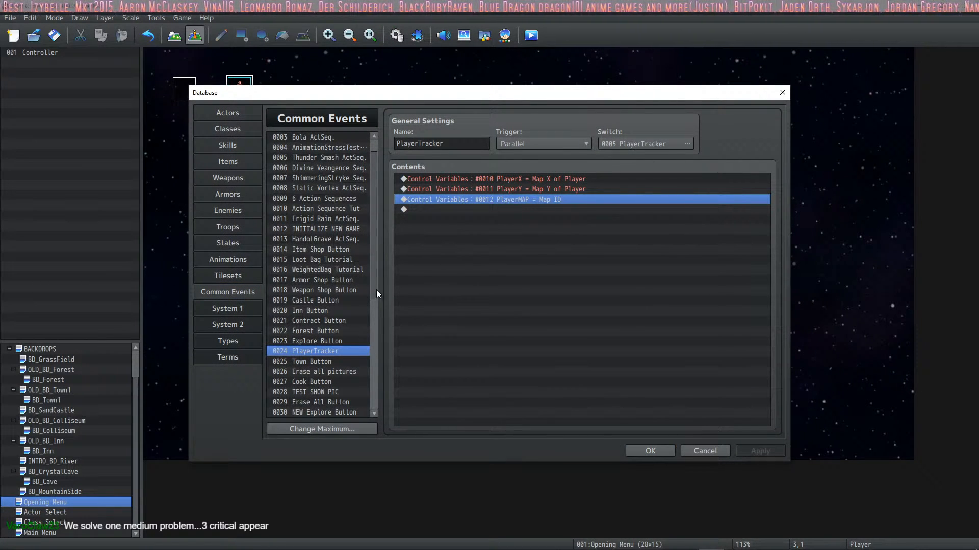
Step: Compare the contents of the CrystalCave Button and MountainSide Button common events in the database
{"action": "scroll", "coordinate": [375, 330], "scroll_direction": "down", "scroll_amount": 4}
{"action": "left_click", "coordinate": [338, 329]}
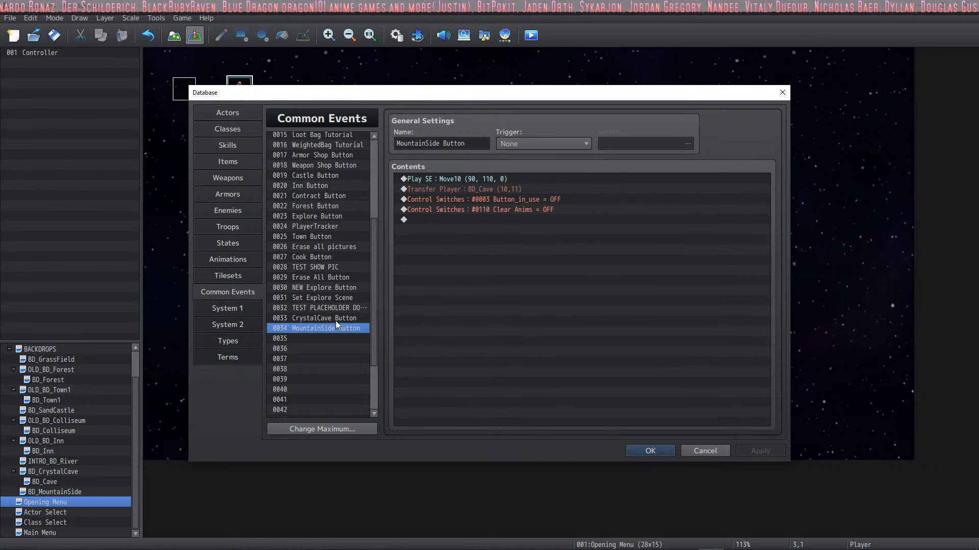
{"action": "left_click", "coordinate": [335, 320]}
{"action": "left_click", "coordinate": [335, 329]}
{"action": "left_click", "coordinate": [336, 318]}
{"action": "left_click", "coordinate": [338, 329]}
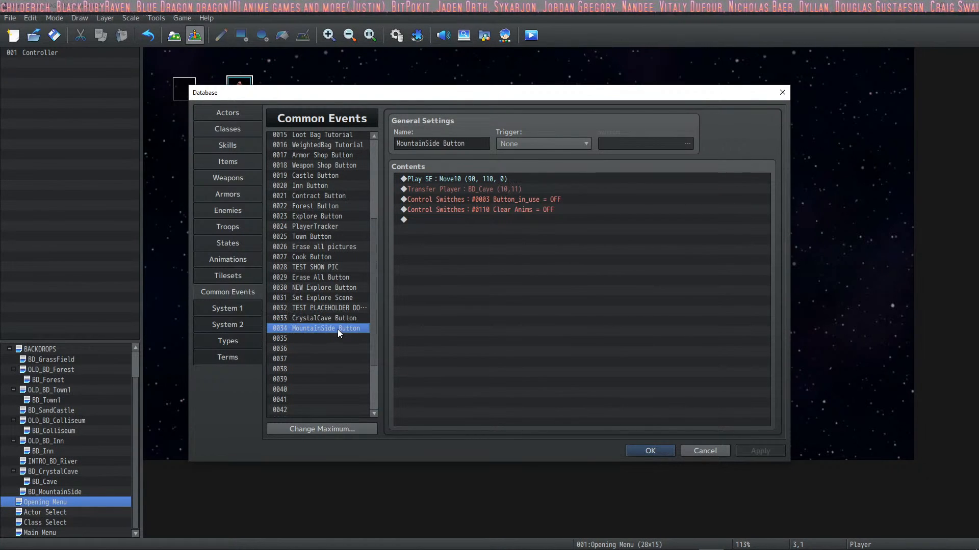
{"action": "left_click", "coordinate": [339, 320]}
{"action": "left_click", "coordinate": [338, 328]}
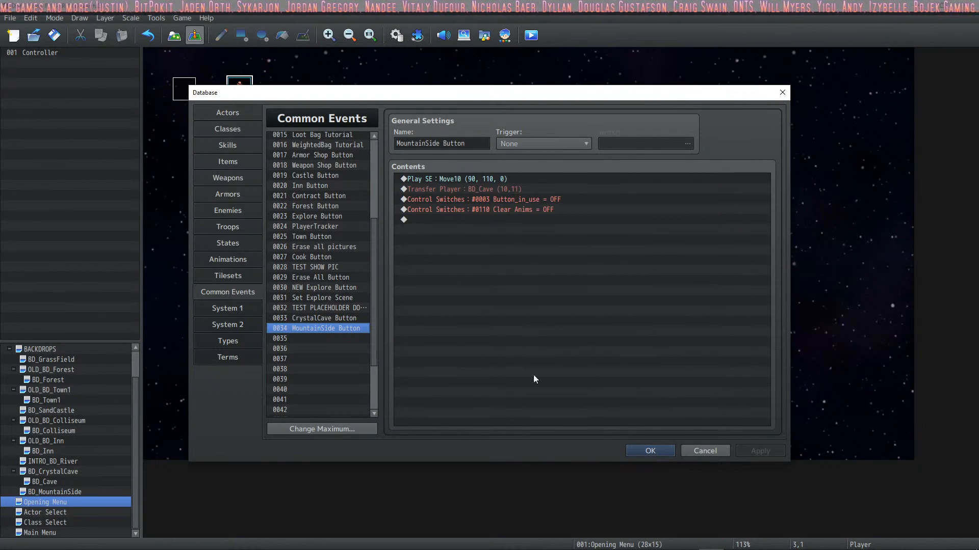
{"action": "left_click", "coordinate": [646, 453]}
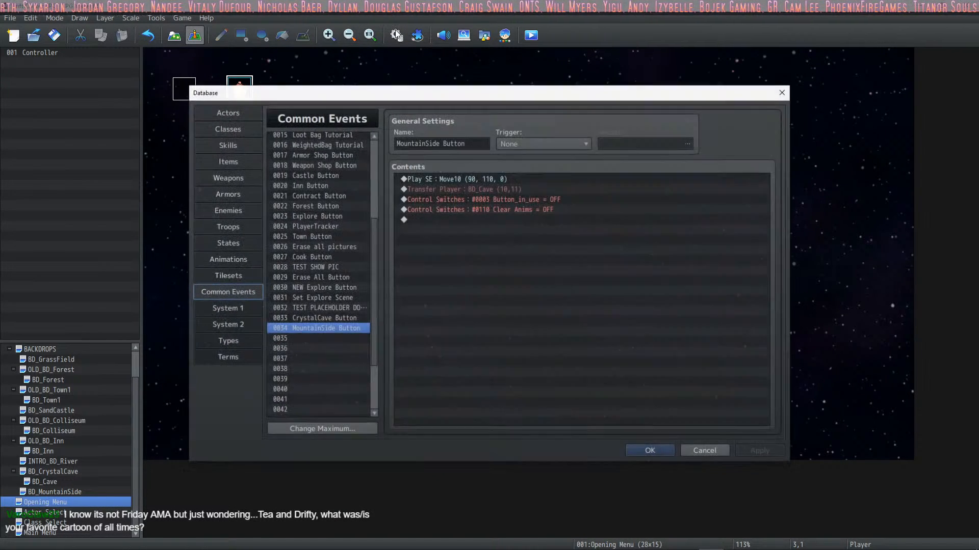
{"action": "left_click", "coordinate": [396, 35]}
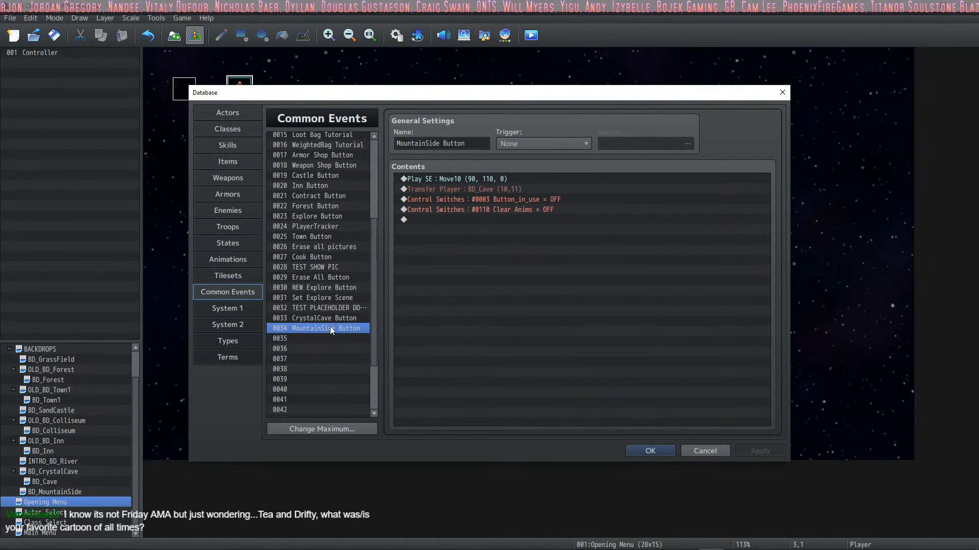
{"action": "left_click", "coordinate": [645, 451]}
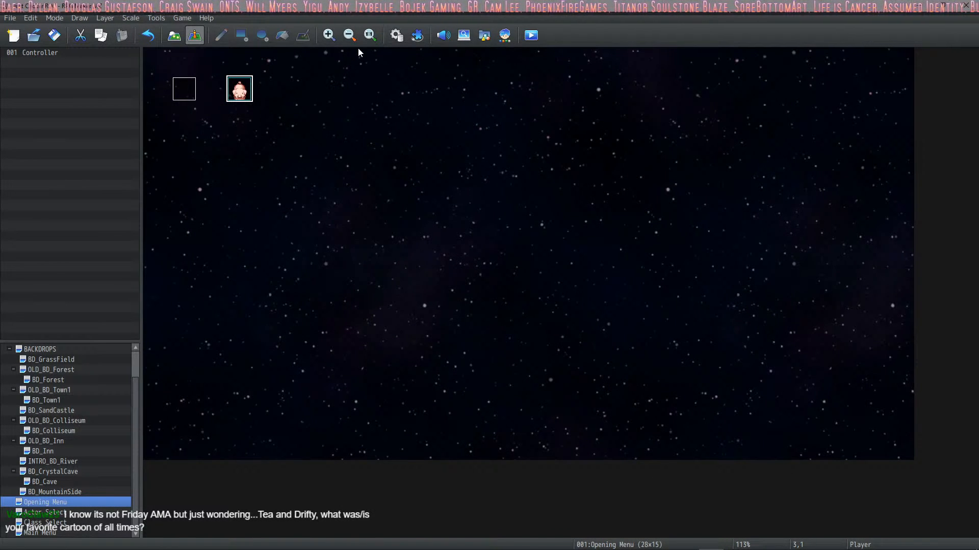
Step: Start a playtest with the game changes saved and maximize the playtest window
{"action": "left_click", "coordinate": [531, 36]}
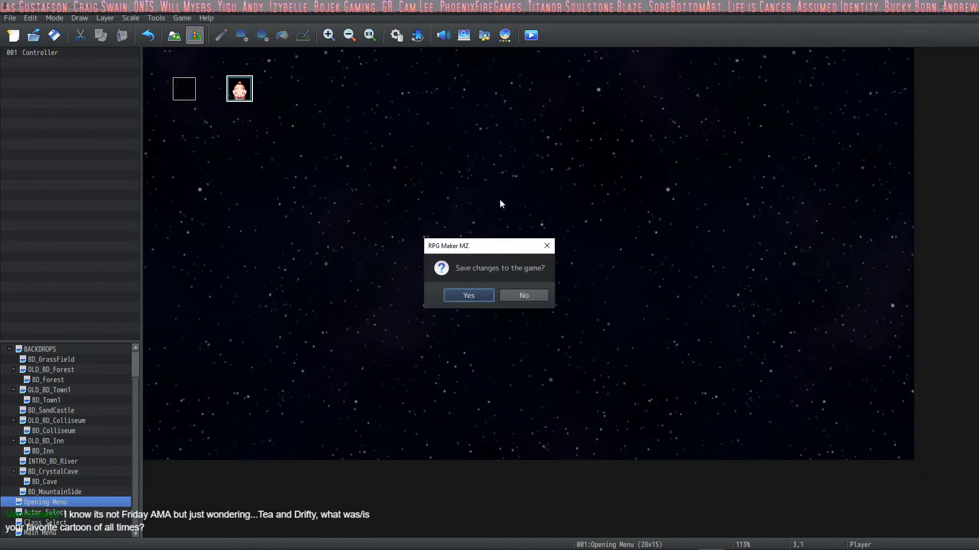
{"action": "left_click", "coordinate": [475, 294]}
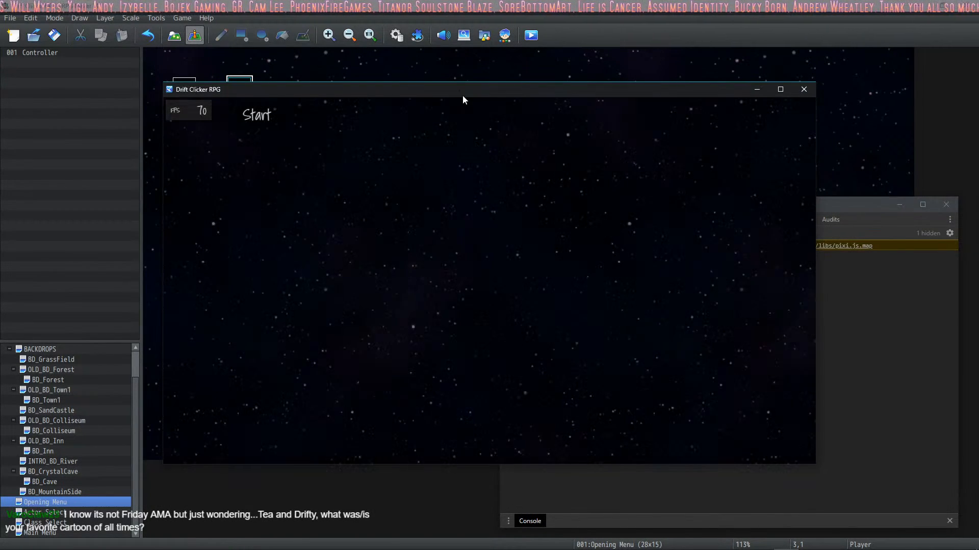
{"action": "key", "text": "space"}
{"action": "double_click", "coordinate": [476, 93]}
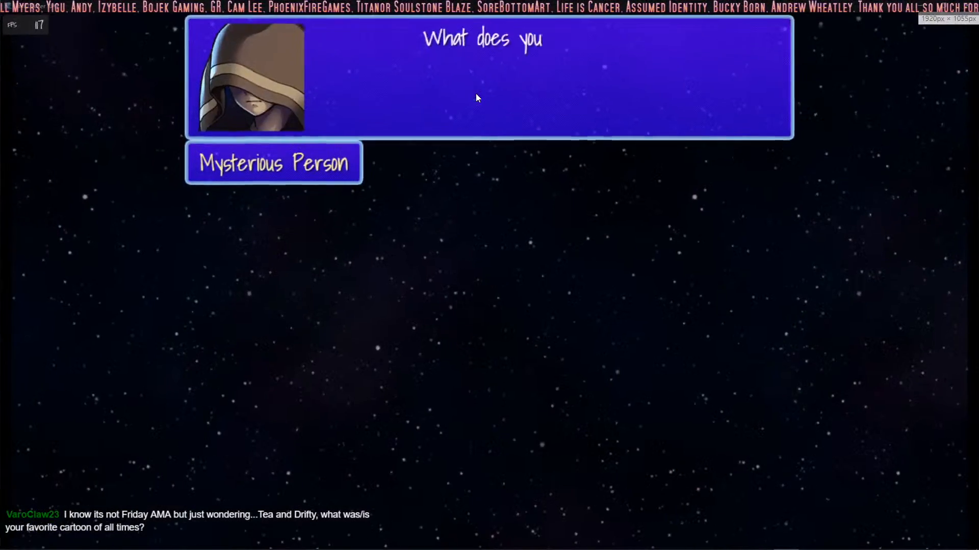
Step: Pick the hero in horned dark armor on the Actor Selection map and choose the Warrior class
{"action": "key", "text": "space"}
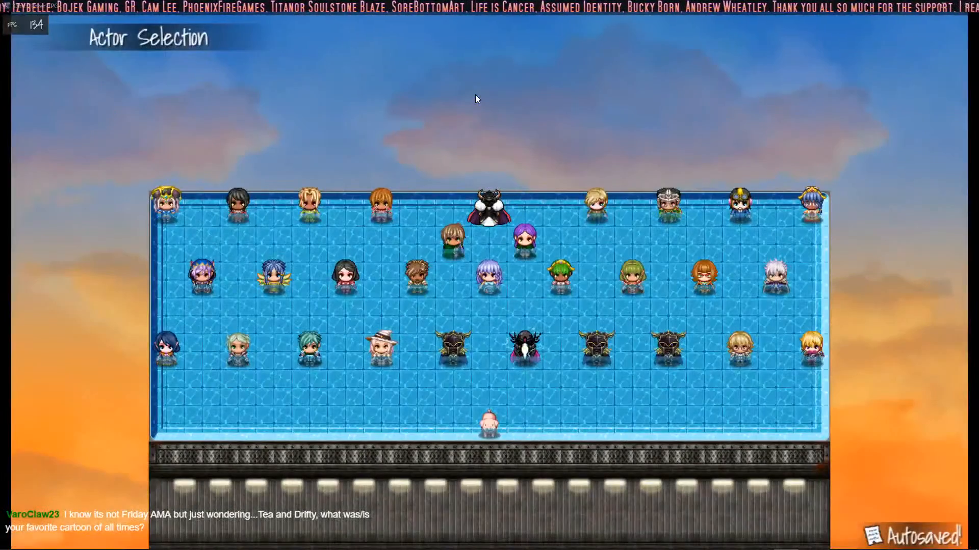
{"action": "key", "text": "space"}
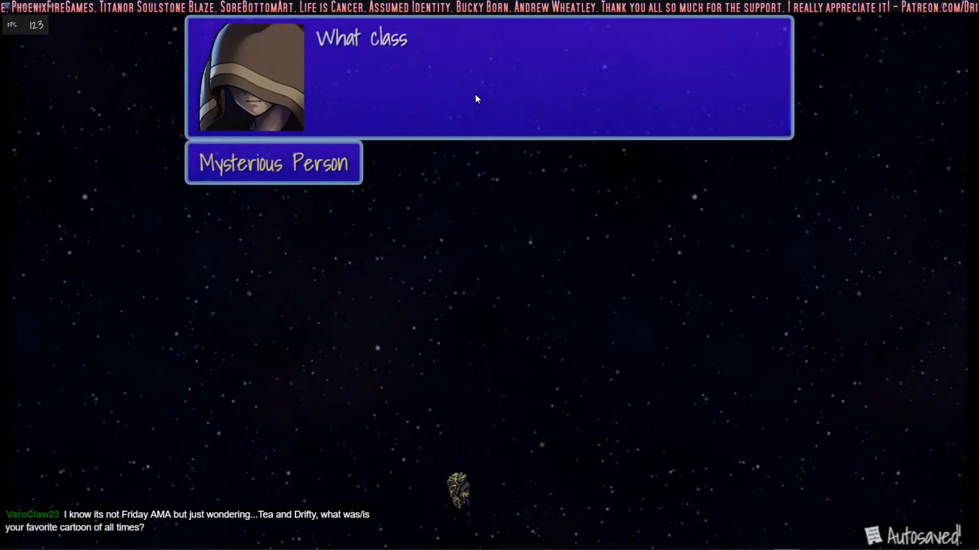
{"action": "key", "text": "space"}
{"action": "key", "text": "space"}
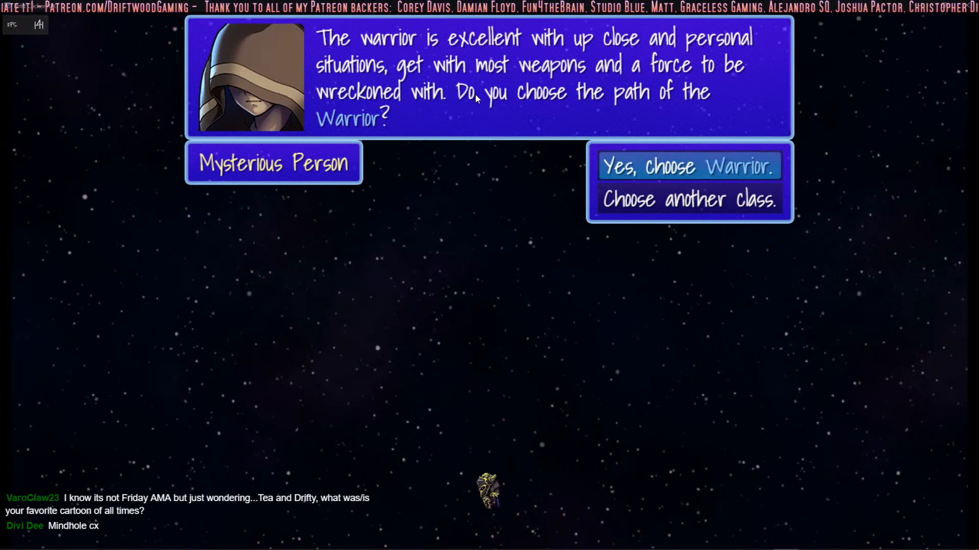
{"action": "key", "text": "Return"}
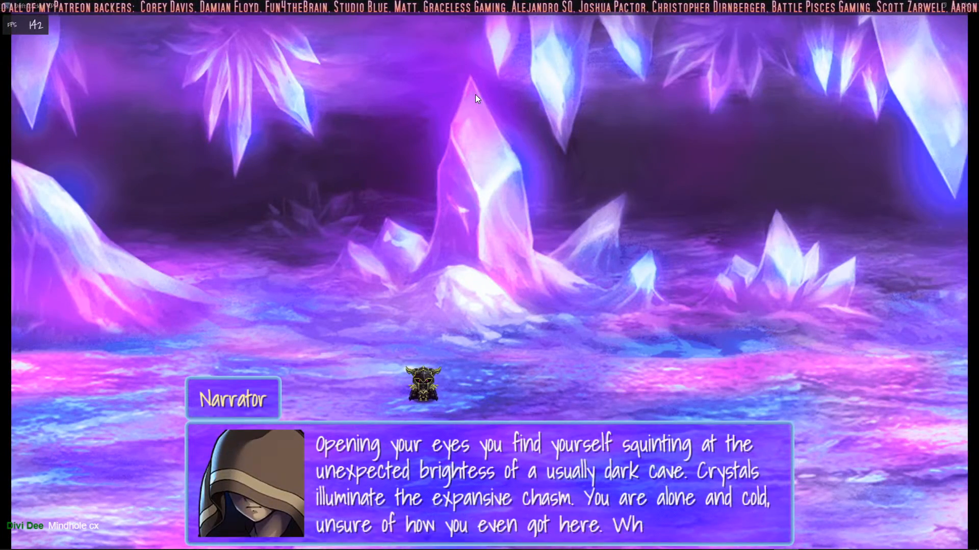
Step: Advance the narrator's crystal cave introduction and take the path that leads to the Forest map
{"action": "key", "text": "Return"}
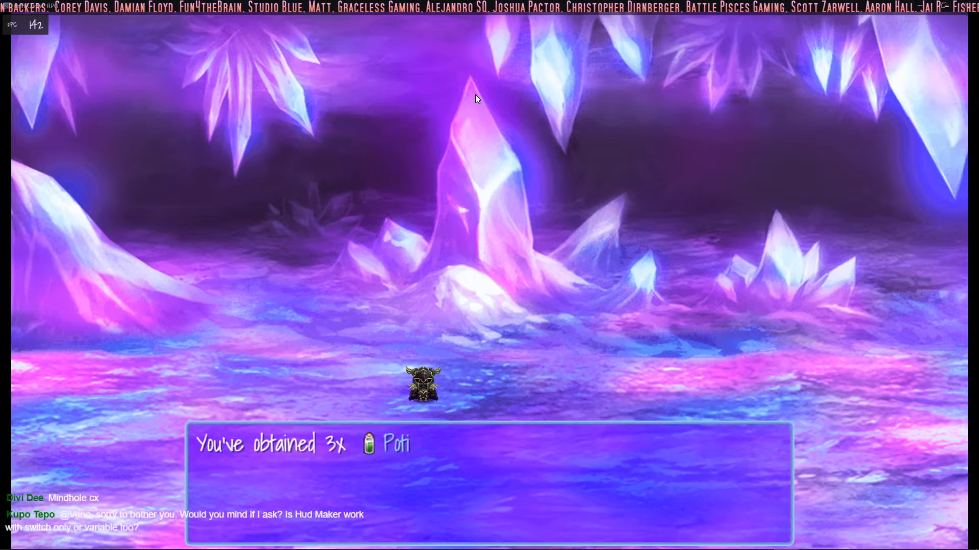
{"action": "key", "text": "Return"}
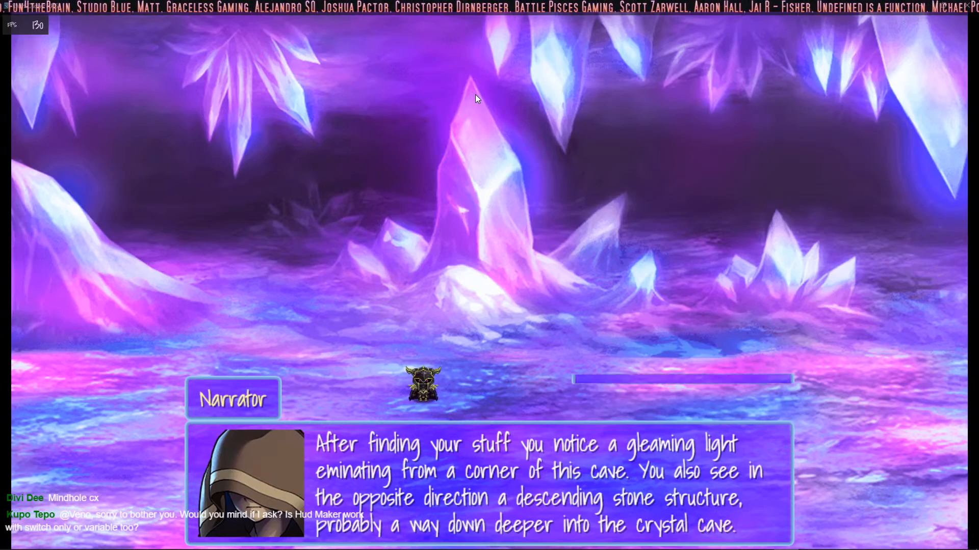
{"action": "key", "text": "Return"}
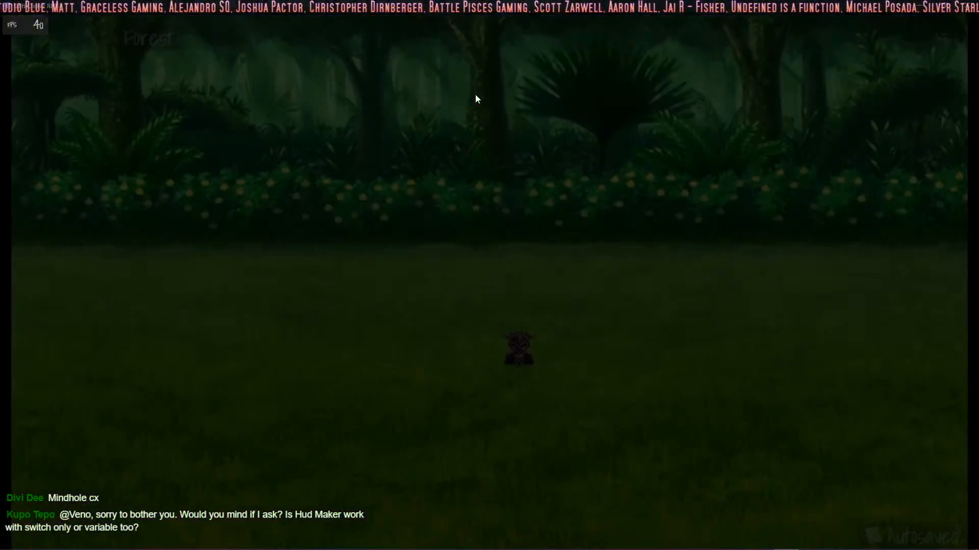
Step: Walk the hero around the Forest map to check for the HUD buttons, and close the playtest
{"action": "key", "text": "Down"}
{"action": "key", "text": "Left"}
{"action": "key", "text": "Up"}
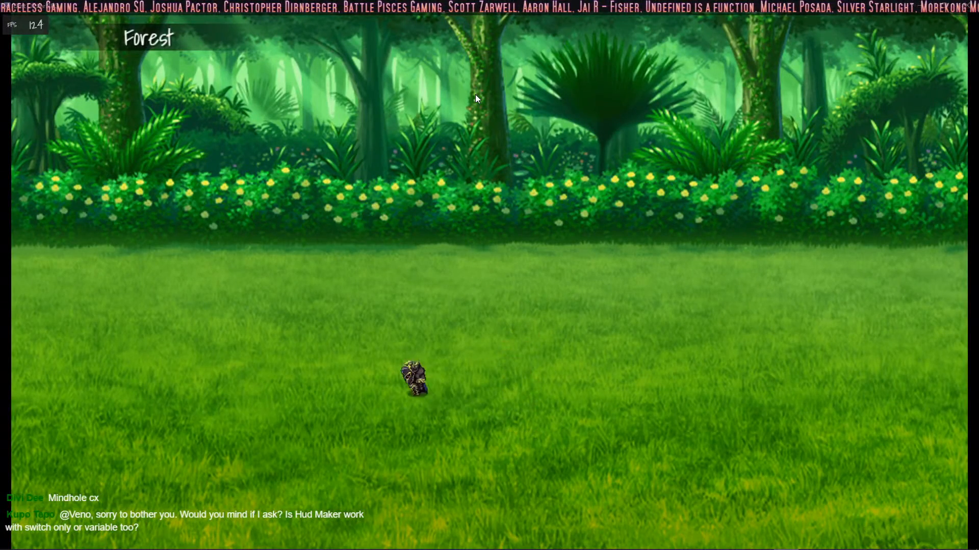
{"action": "left_click", "coordinate": [970, 5]}
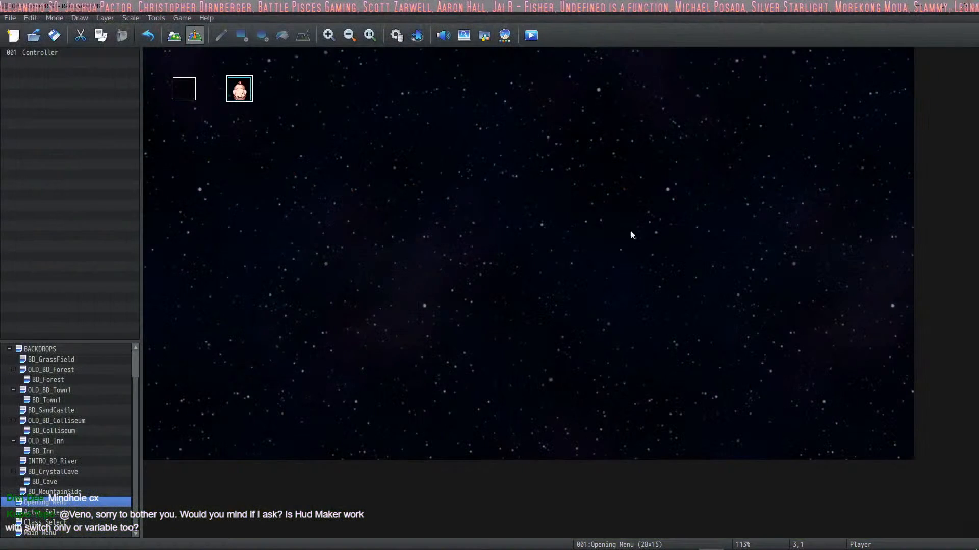
Step: Review the pages of the Controller event on the Opening Menu map and close the event
{"action": "double_click", "coordinate": [183, 88]}
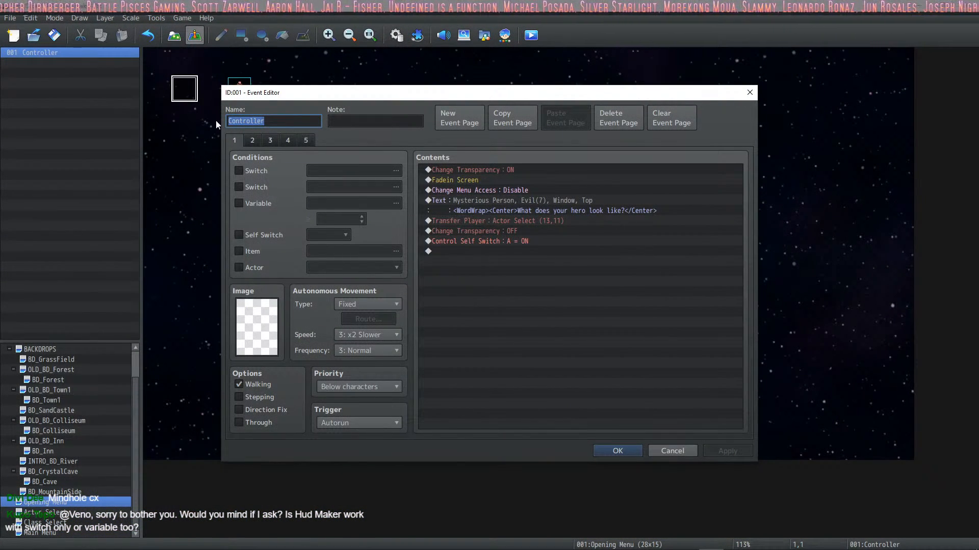
{"action": "left_click", "coordinate": [243, 142]}
{"action": "left_click", "coordinate": [257, 143]}
{"action": "left_click", "coordinate": [271, 143]}
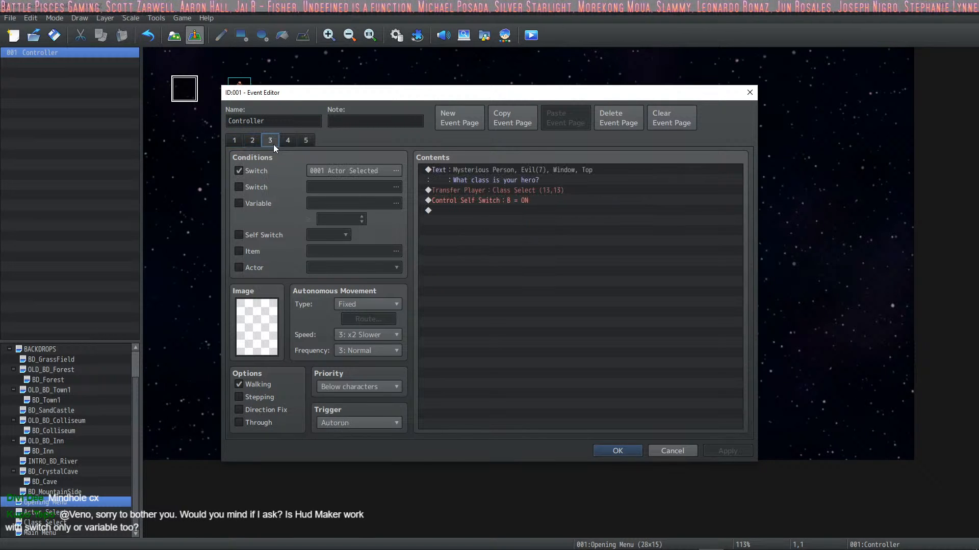
{"action": "left_click", "coordinate": [603, 450]}
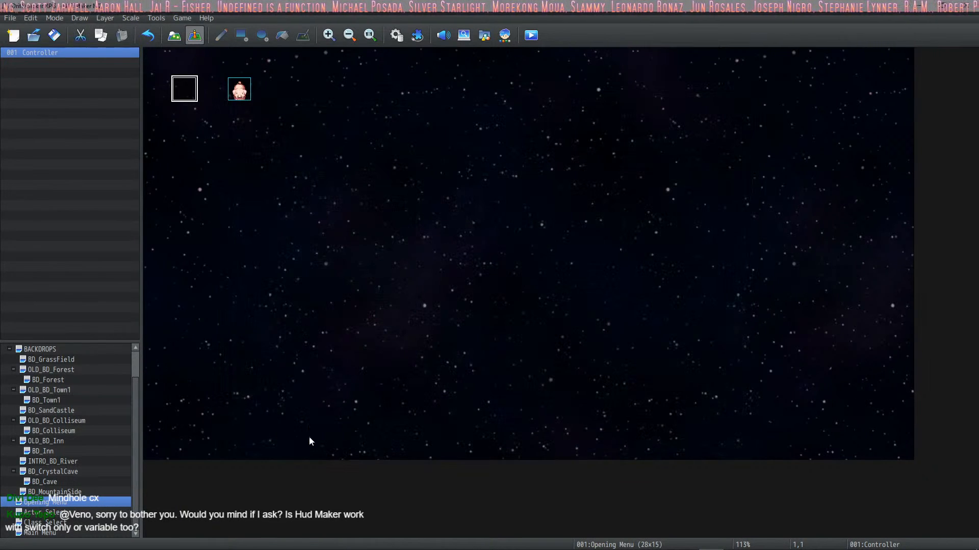
Step: Open the Intro event on the BD_CrystalCave map and read its page 1 choices, rewards and player transfers
{"action": "left_click", "coordinate": [52, 504]}
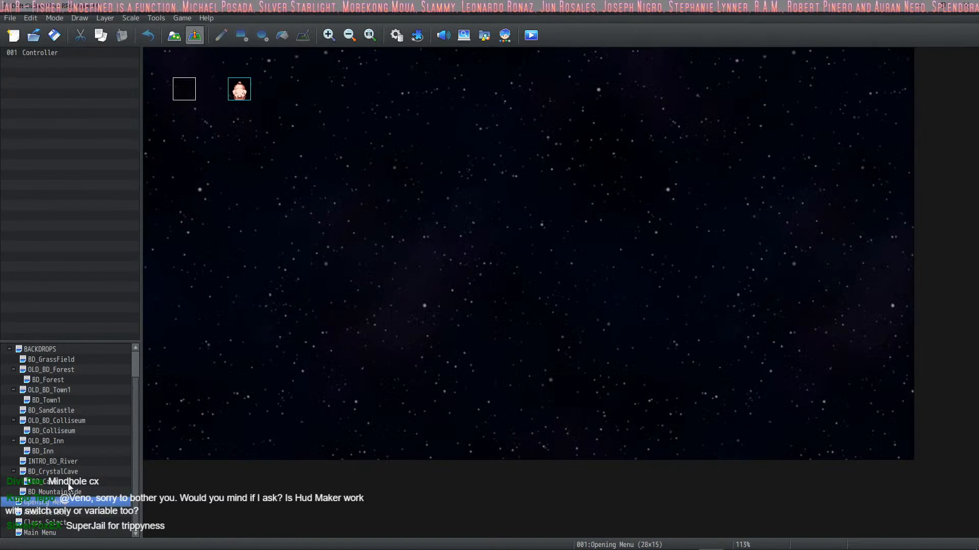
{"action": "left_click", "coordinate": [71, 472]}
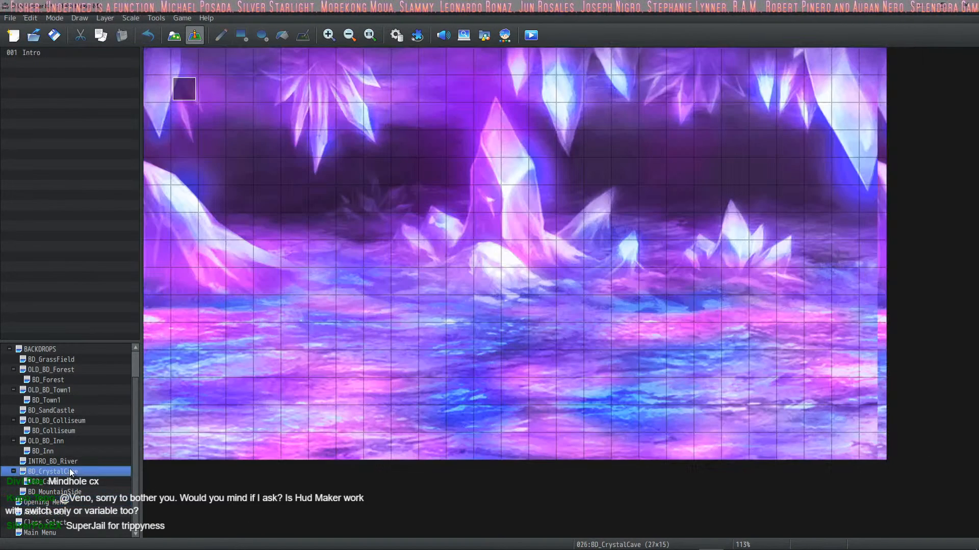
{"action": "left_click", "coordinate": [181, 98]}
{"action": "double_click", "coordinate": [180, 95]}
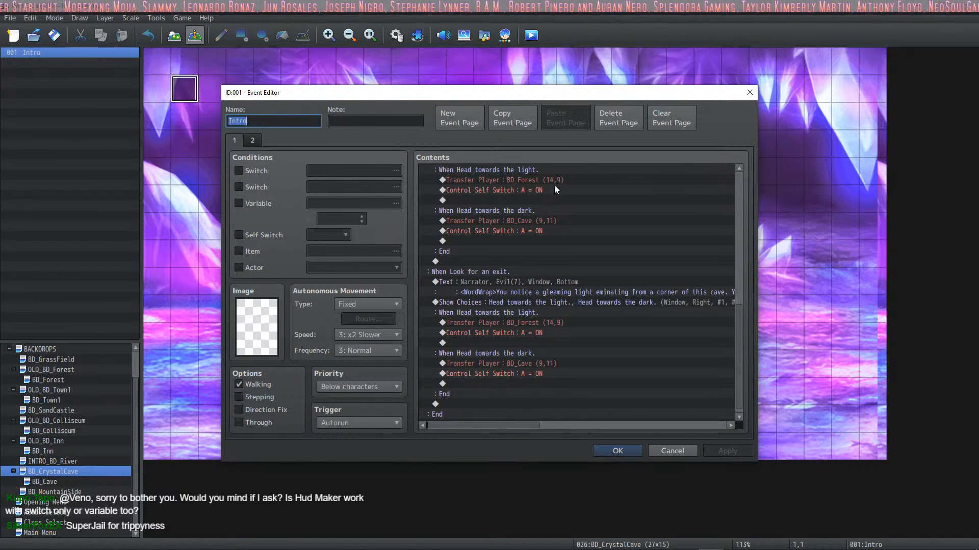
{"action": "scroll", "coordinate": [554, 185], "scroll_direction": "up", "scroll_amount": 2}
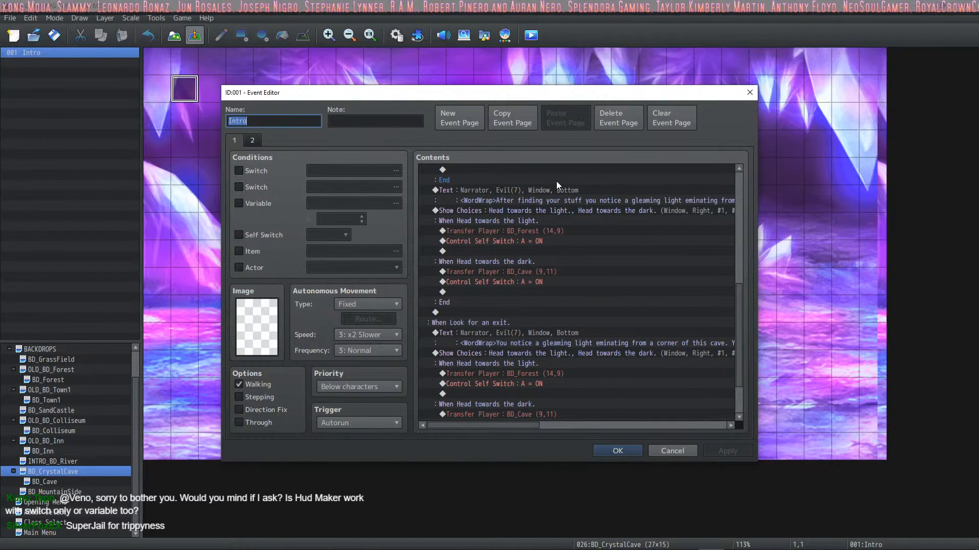
{"action": "scroll", "coordinate": [544, 204], "scroll_direction": "up", "scroll_amount": 4}
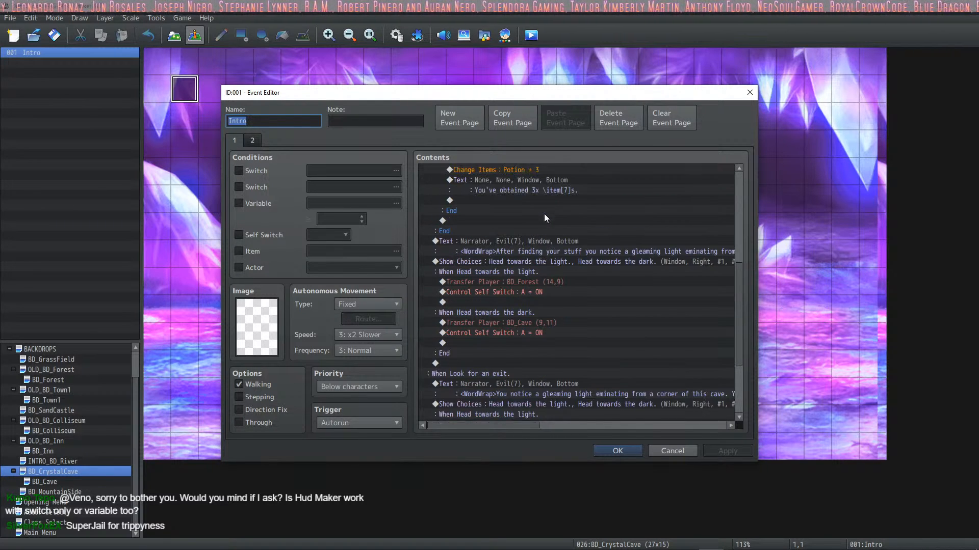
{"action": "scroll", "coordinate": [524, 274], "scroll_direction": "up", "scroll_amount": 5}
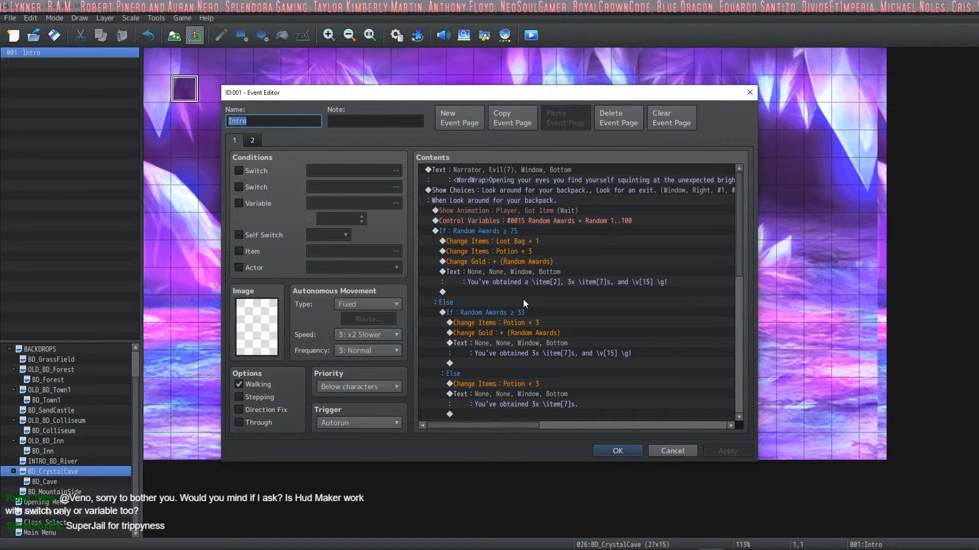
{"action": "scroll", "coordinate": [523, 301], "scroll_direction": "down", "scroll_amount": 10}
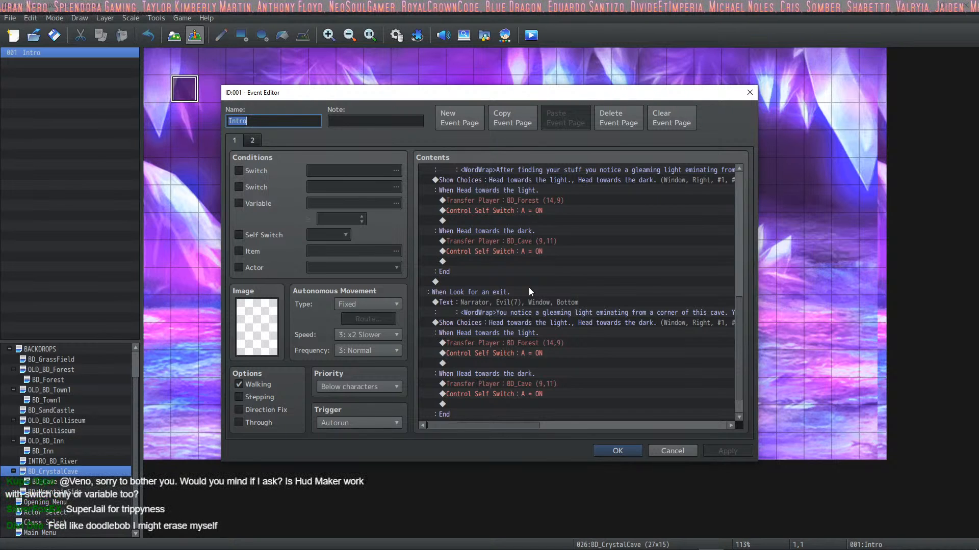
{"action": "scroll", "coordinate": [524, 290], "scroll_direction": "down", "scroll_amount": 1}
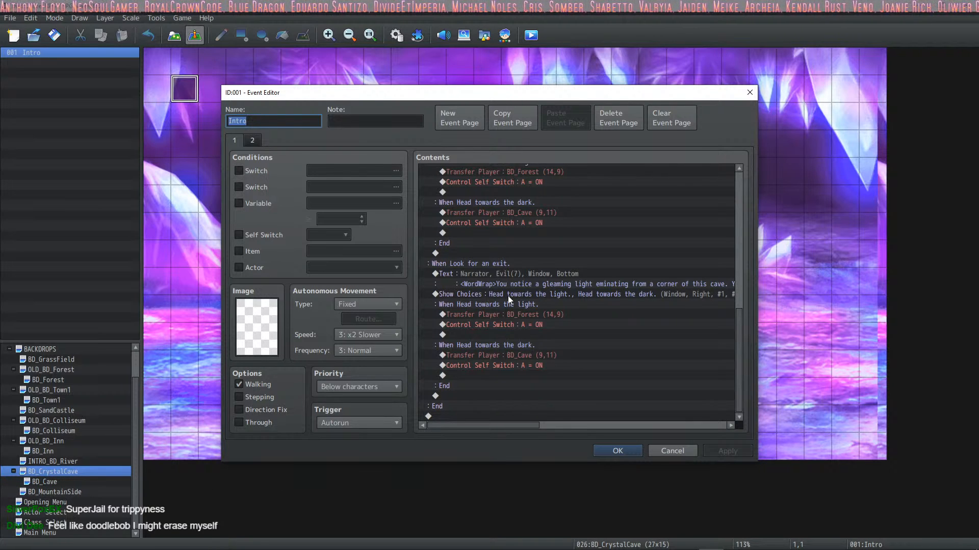
{"action": "scroll", "coordinate": [448, 290], "scroll_direction": "up", "scroll_amount": 2}
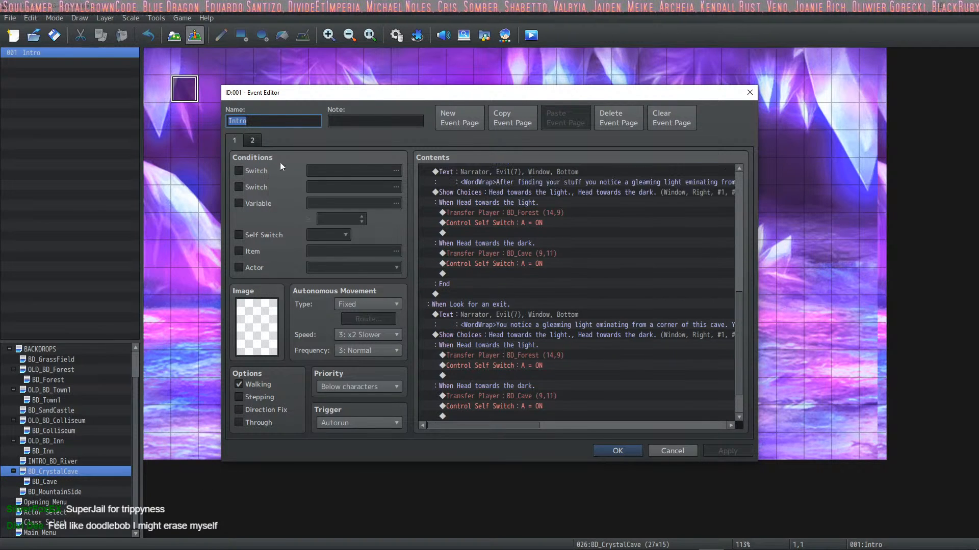
Step: Compare pages 1 and 2 of the crystal cave Intro event, checking its button switches, and close the event
{"action": "left_click", "coordinate": [243, 134]}
{"action": "left_click", "coordinate": [248, 139]}
{"action": "left_click", "coordinate": [240, 138]}
{"action": "left_click", "coordinate": [247, 139]}
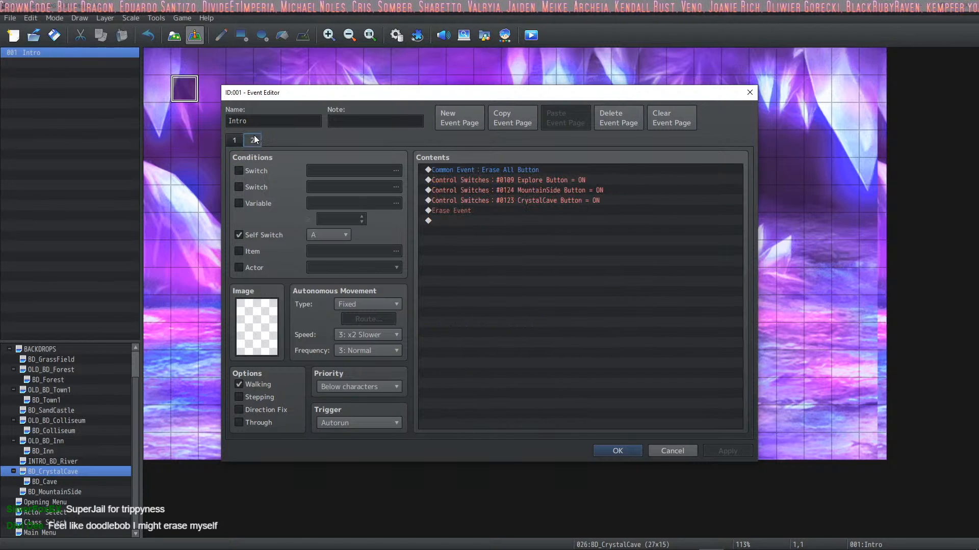
{"action": "left_click", "coordinate": [602, 451]}
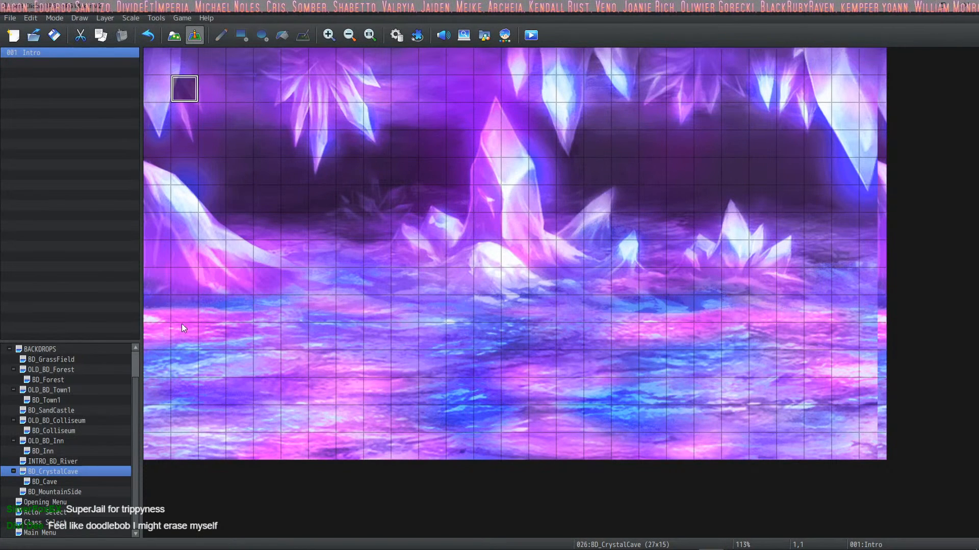
Step: Check the EXP Lore event on the Main Menu map, and display the Class Select map
{"action": "left_click", "coordinate": [40, 533]}
{"action": "double_click", "coordinate": [184, 89]}
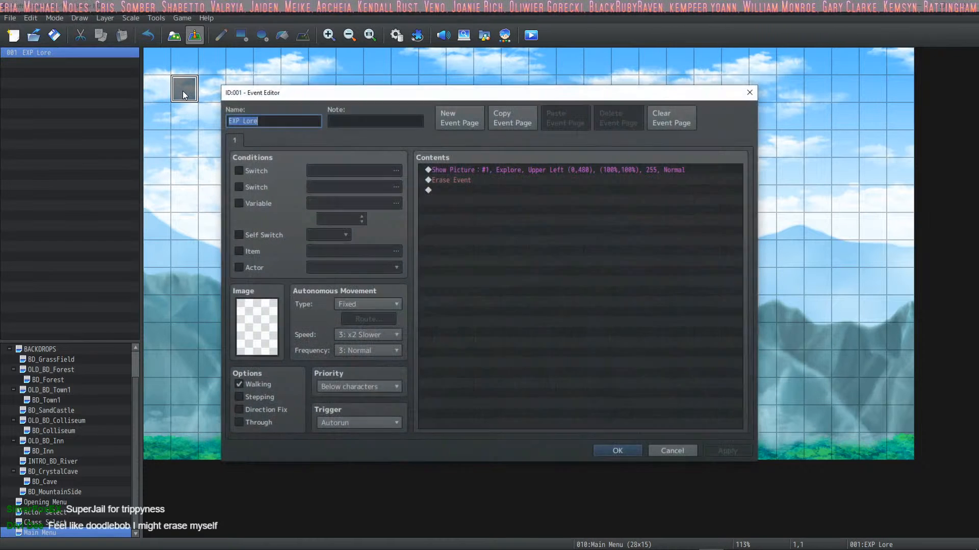
{"action": "left_click", "coordinate": [613, 450]}
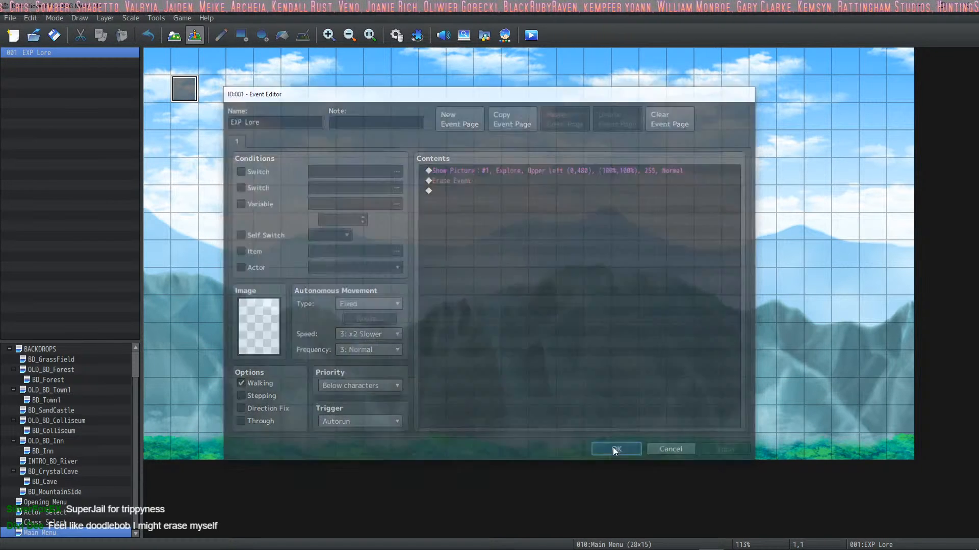
{"action": "left_click", "coordinate": [42, 522]}
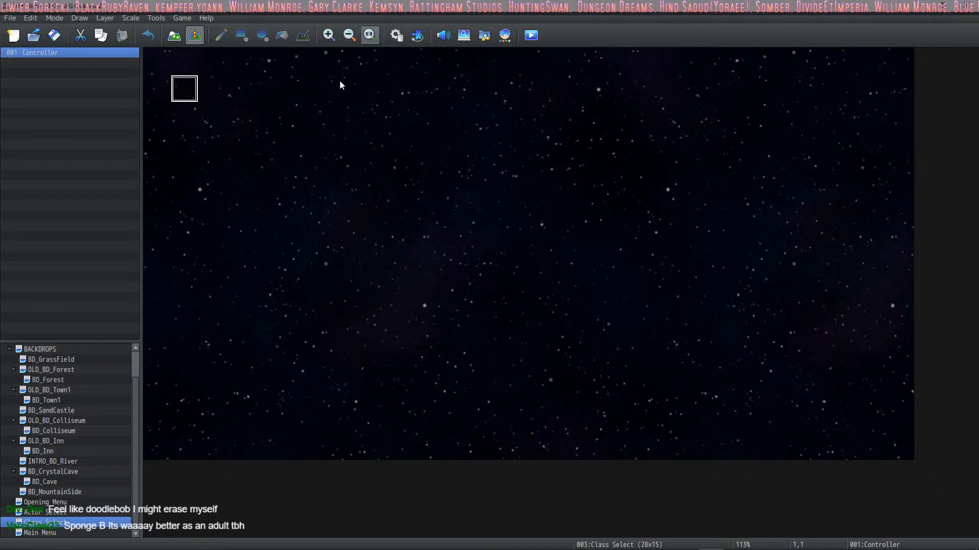
Step: Start a new plugin command at the end of the INITIALIZE NEW GAME common event and open its plugin selection
{"action": "left_click", "coordinate": [397, 35]}
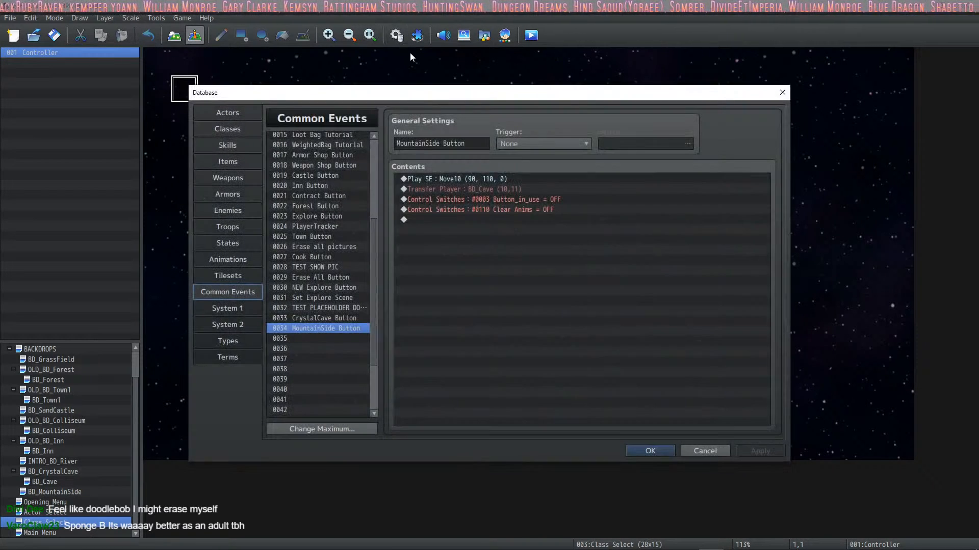
{"action": "scroll", "coordinate": [326, 234], "scroll_direction": "up", "scroll_amount": 5}
{"action": "left_click", "coordinate": [327, 229]}
{"action": "left_click", "coordinate": [327, 236]}
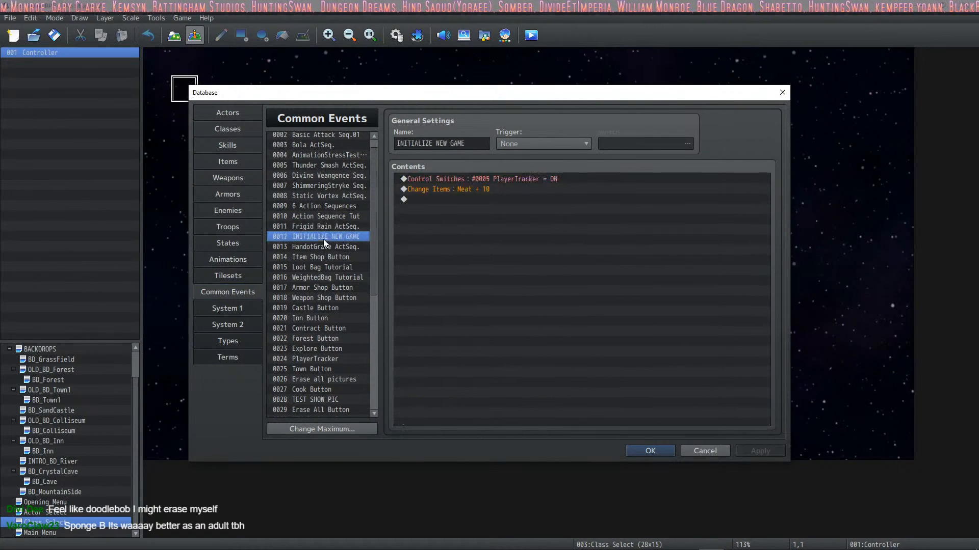
{"action": "double_click", "coordinate": [444, 199]}
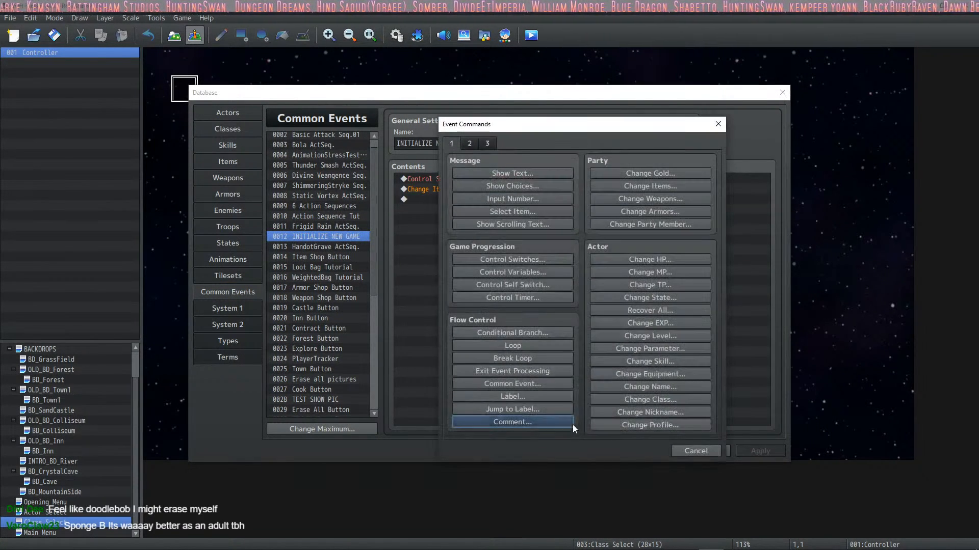
{"action": "left_click", "coordinate": [487, 143]}
{"action": "left_click", "coordinate": [633, 422]}
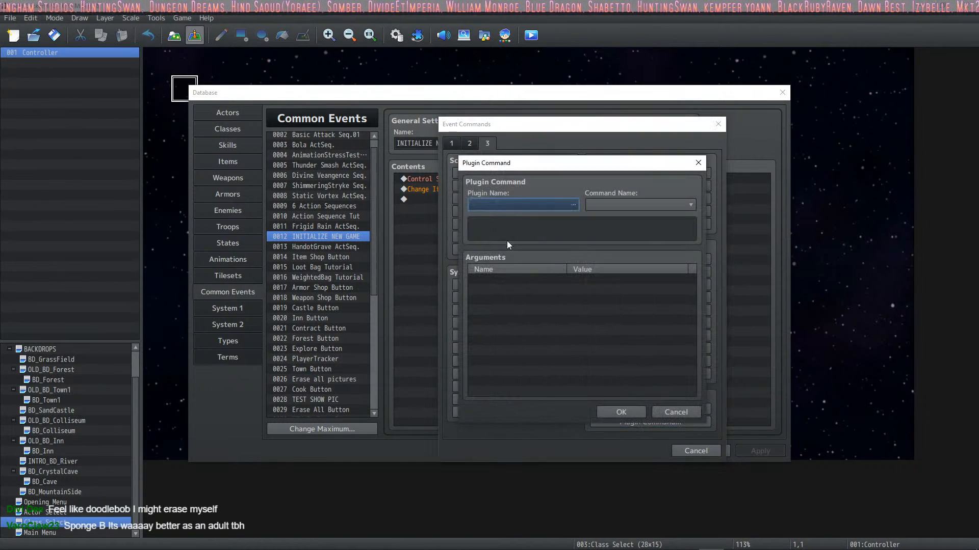
{"action": "left_click", "coordinate": [576, 205]}
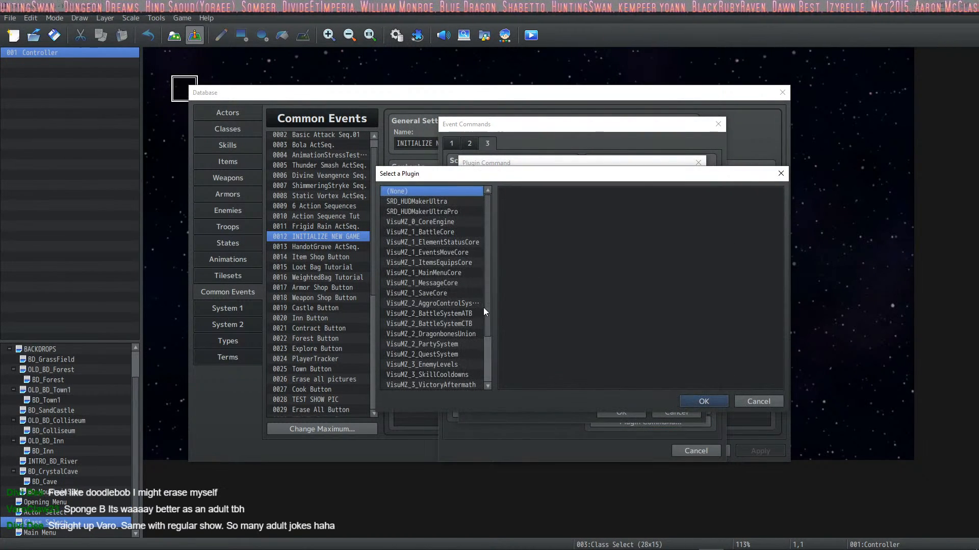
Step: Browse the available plugins and their descriptions, including AnimatedMapDest, GabWindow, VictoryAftermath and PictureCmnEvts
{"action": "scroll", "coordinate": [483, 307], "scroll_direction": "down", "scroll_amount": 3}
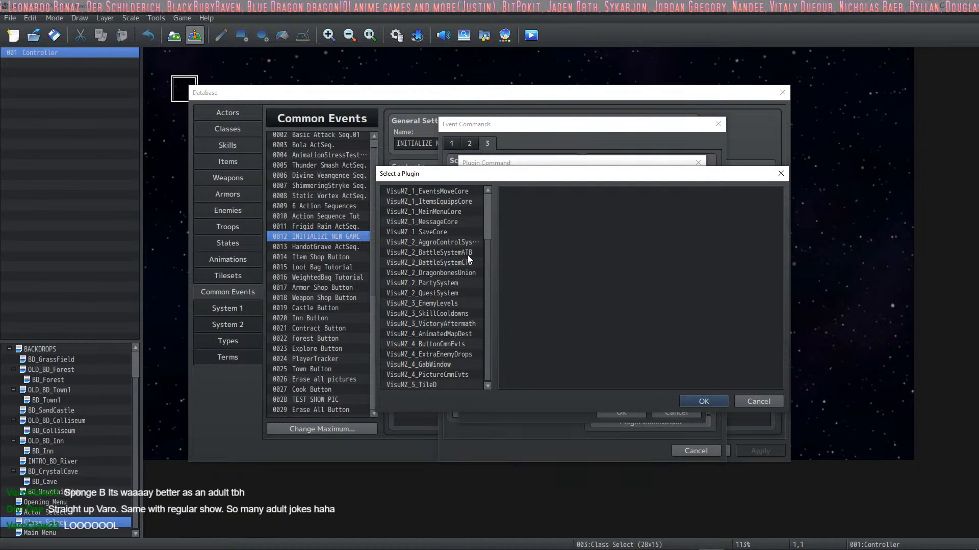
{"action": "left_click", "coordinate": [446, 335]}
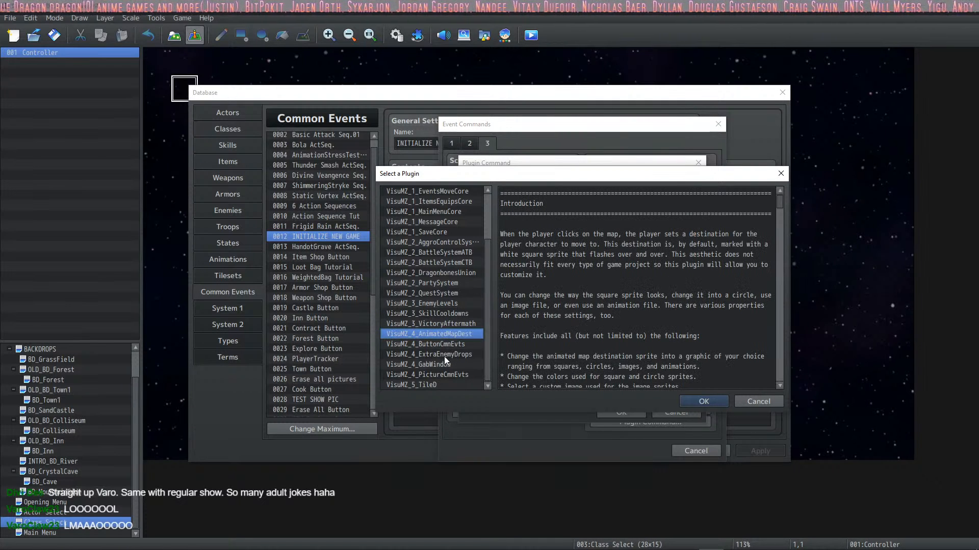
{"action": "left_click", "coordinate": [444, 355]}
{"action": "left_click", "coordinate": [440, 365]}
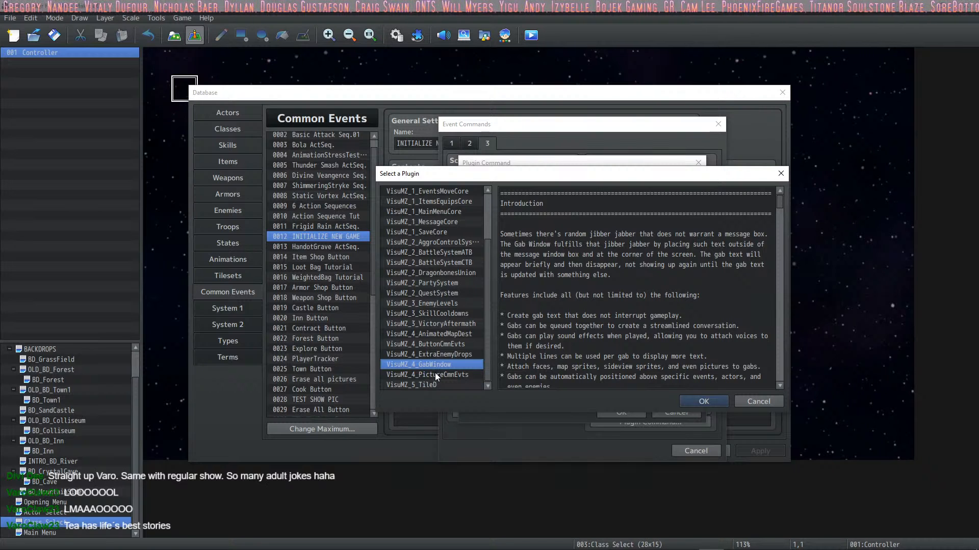
{"action": "left_click", "coordinate": [442, 325]}
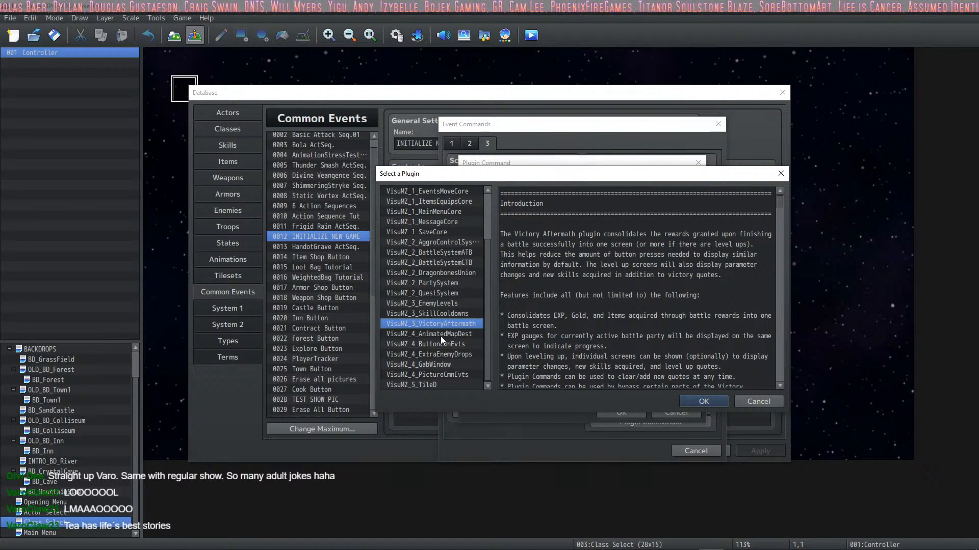
{"action": "left_click", "coordinate": [441, 336]}
{"action": "left_click", "coordinate": [442, 364]}
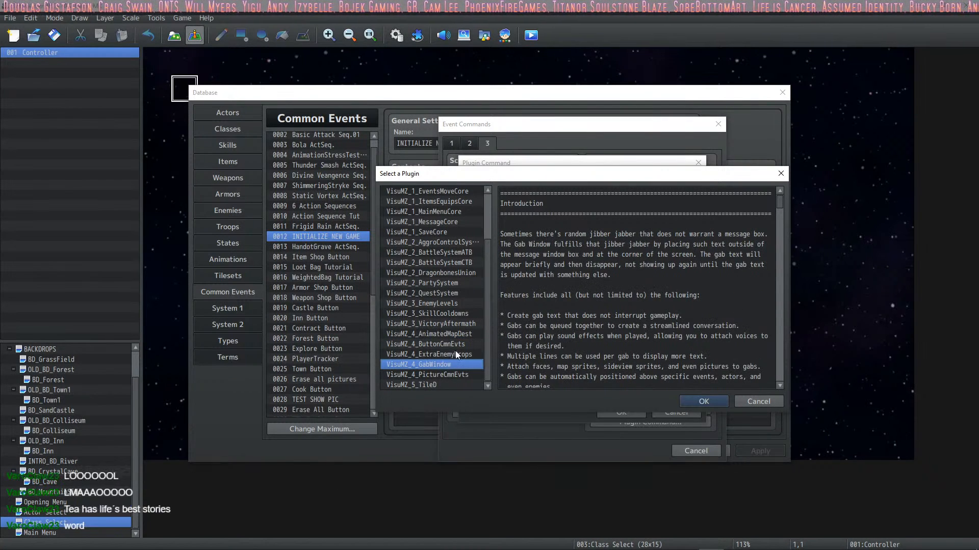
{"action": "left_click", "coordinate": [448, 375]}
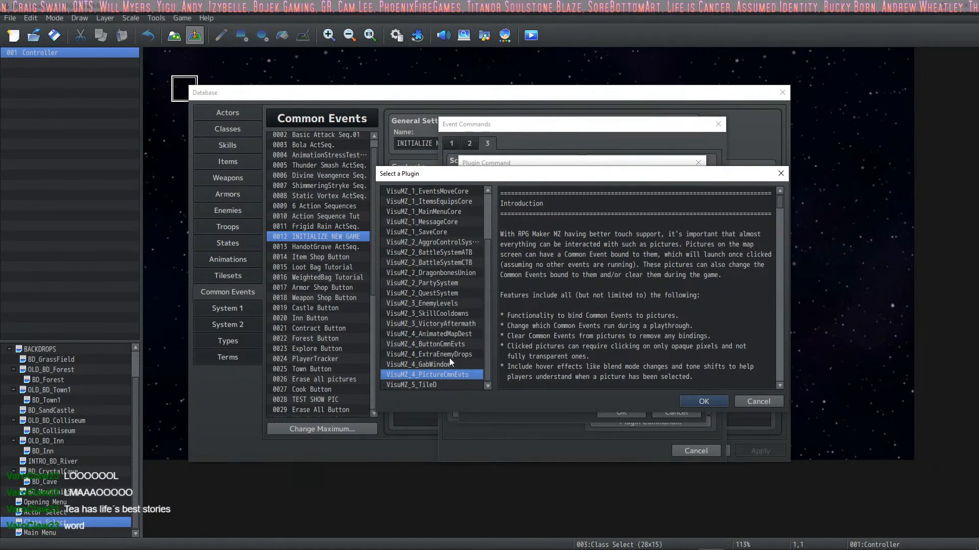
{"action": "scroll", "coordinate": [448, 346], "scroll_direction": "up", "scroll_amount": 1}
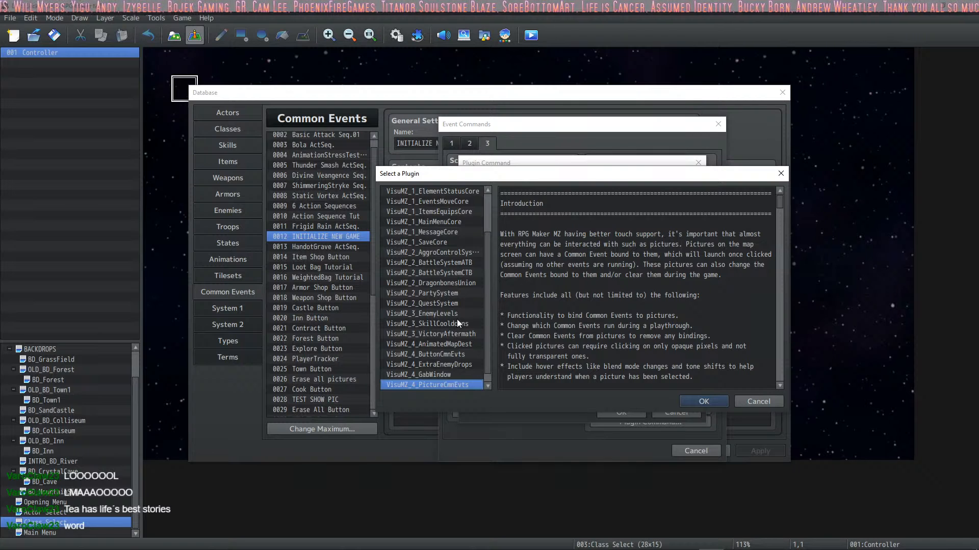
{"action": "scroll", "coordinate": [457, 339], "scroll_direction": "down", "scroll_amount": 1}
{"action": "scroll", "coordinate": [439, 381], "scroll_direction": "up", "scroll_amount": 6}
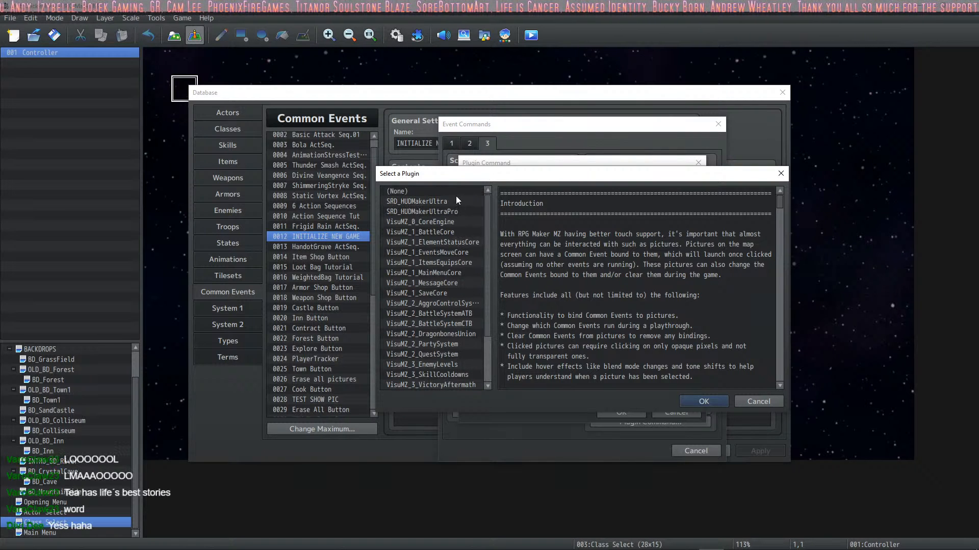
Step: Choose the SRD_HUDMakerUltraPro plugin with the Set Current HUD command
{"action": "left_click", "coordinate": [438, 211]}
{"action": "left_click", "coordinate": [683, 401]}
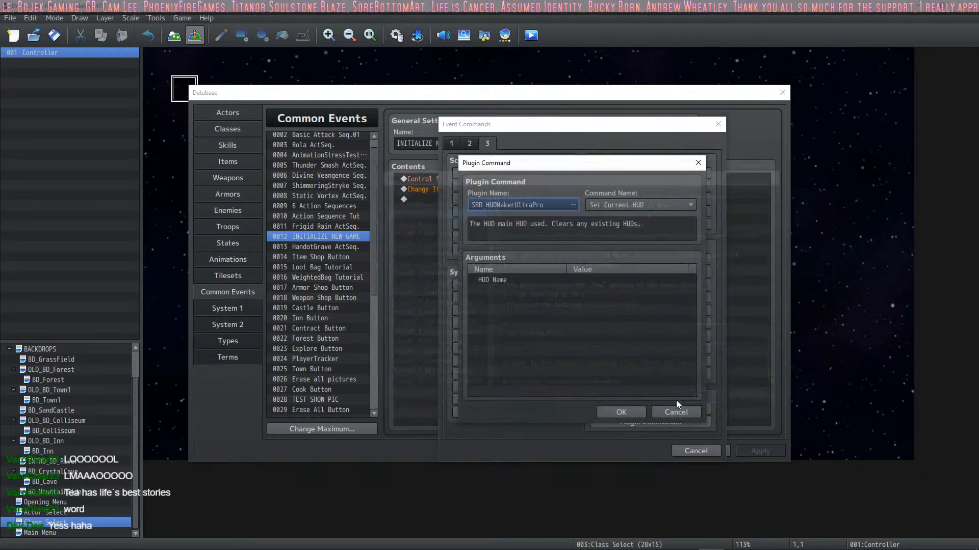
{"action": "left_click", "coordinate": [640, 206]}
{"action": "left_click", "coordinate": [640, 208]}
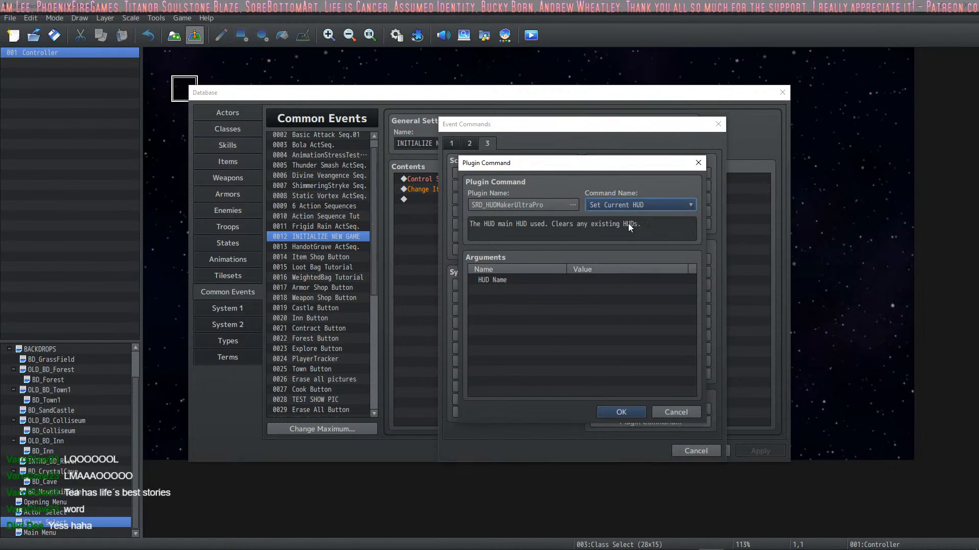
Step: Set the Set Current HUD command's HUD name to Button HUD, add it to the common event and save the database changes
{"action": "double_click", "coordinate": [567, 280]}
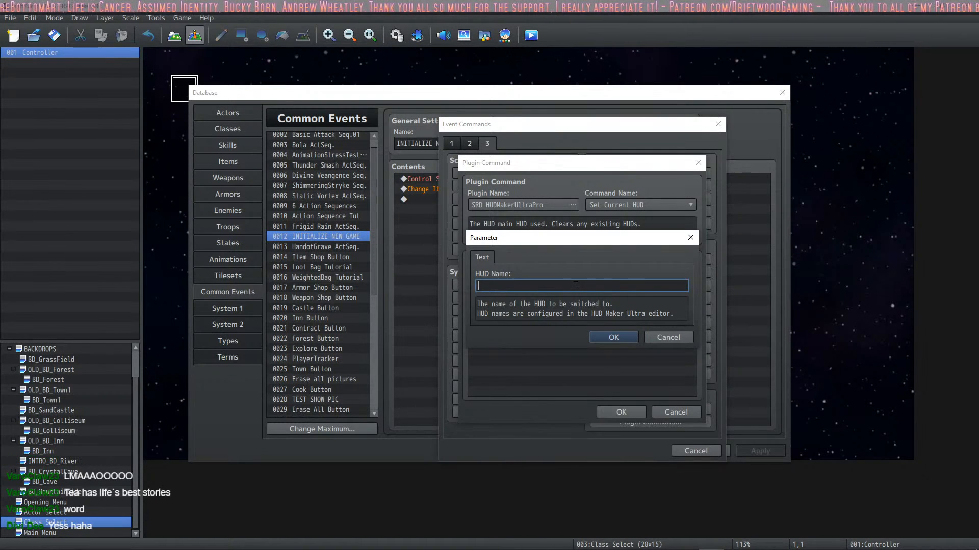
{"action": "key", "text": "alt+Tab"}
{"action": "left_click", "coordinate": [845, 203]}
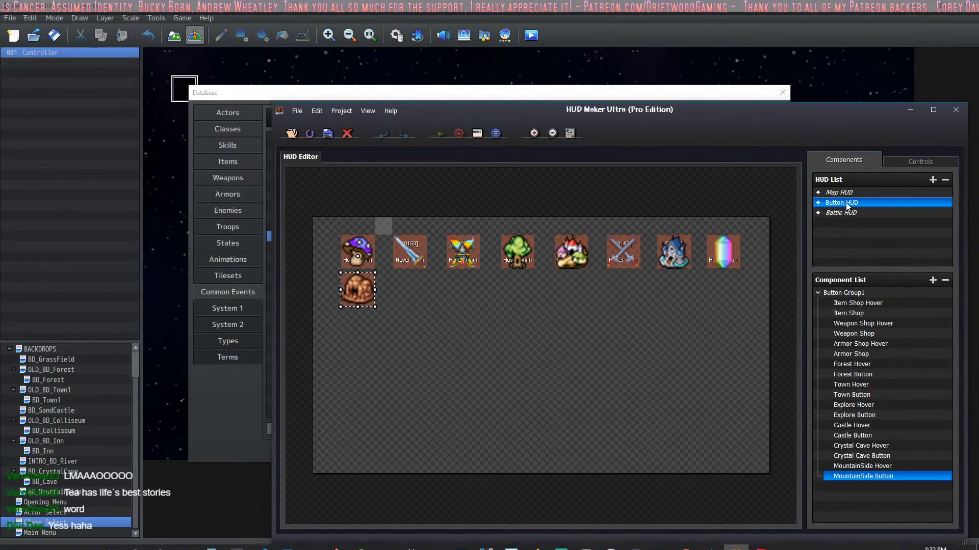
{"action": "left_click", "coordinate": [497, 92]}
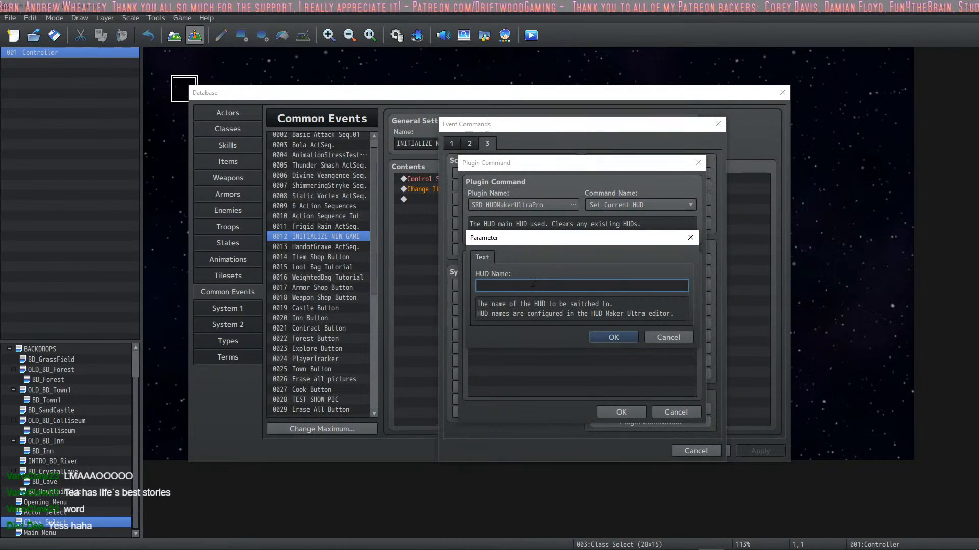
{"action": "type", "text": "Button"}
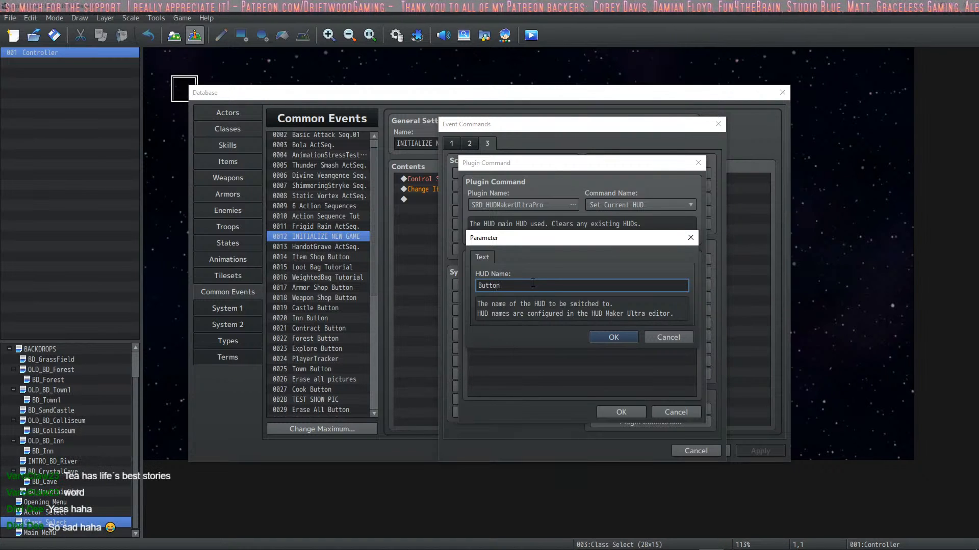
{"action": "type", "text": " HUD"}
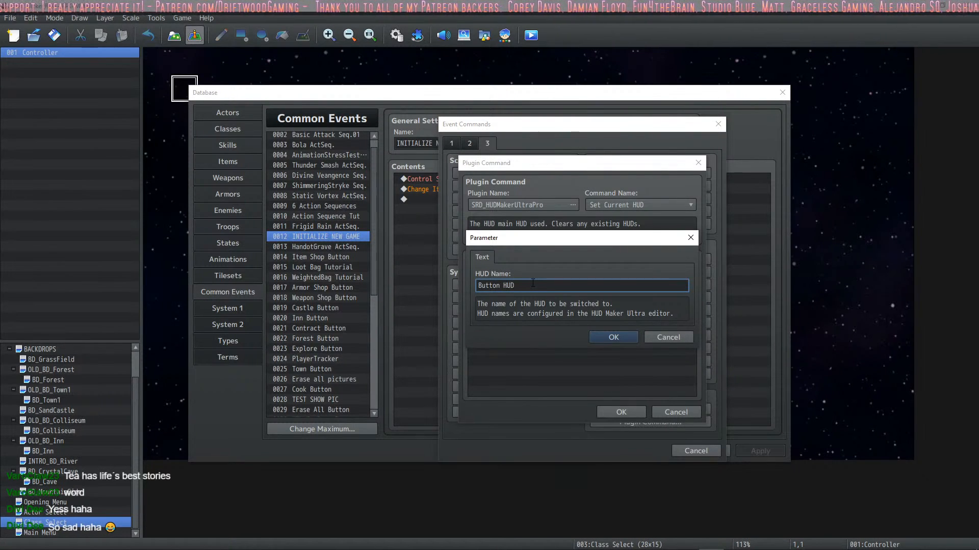
{"action": "left_click", "coordinate": [607, 336]}
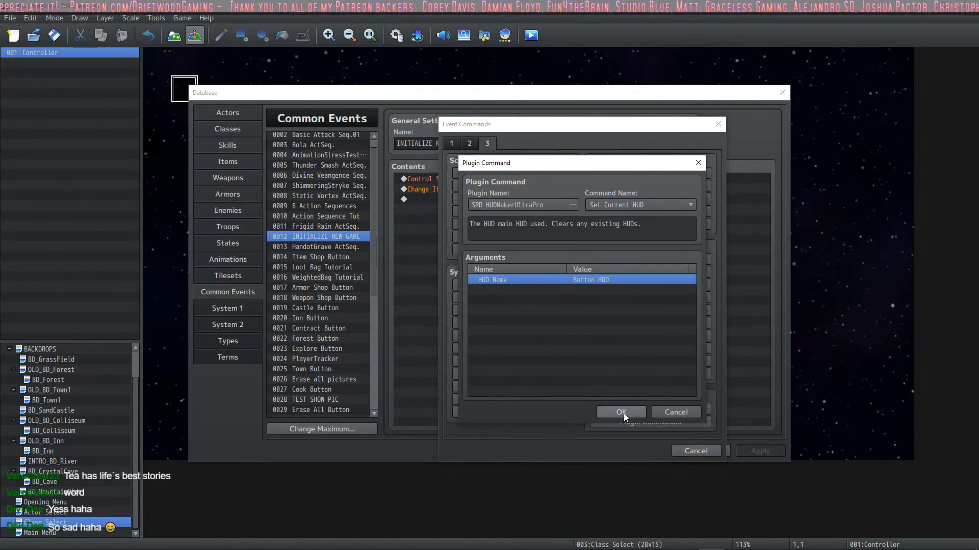
{"action": "left_click", "coordinate": [622, 412]}
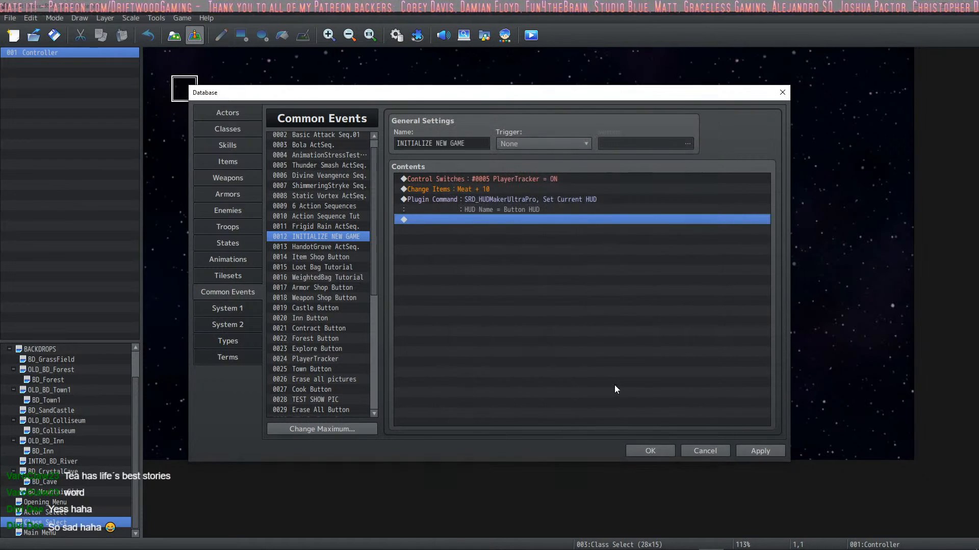
{"action": "left_click", "coordinate": [757, 451]}
{"action": "left_click", "coordinate": [650, 452]}
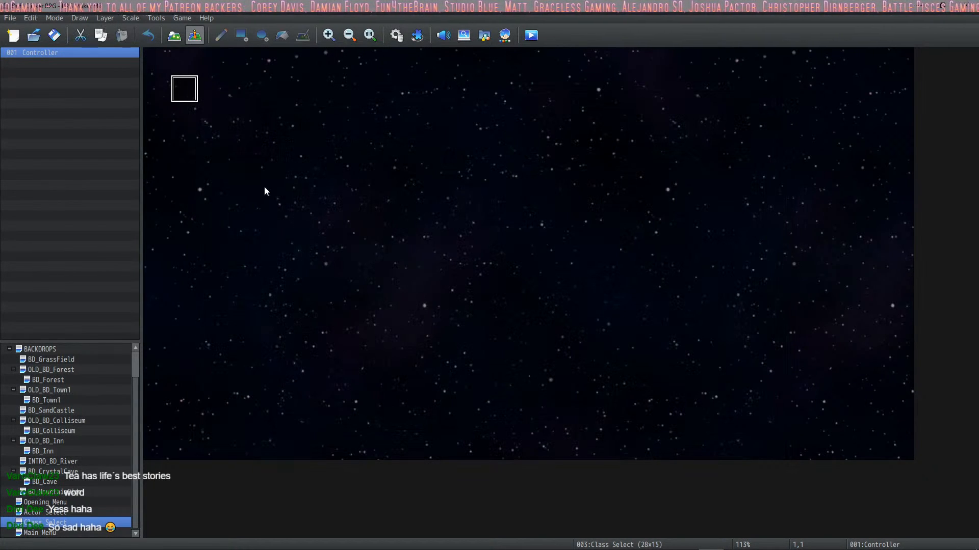
Step: Start a playtest, get through the character selection dialogue and choose the Necromancer class
{"action": "left_click", "coordinate": [527, 38]}
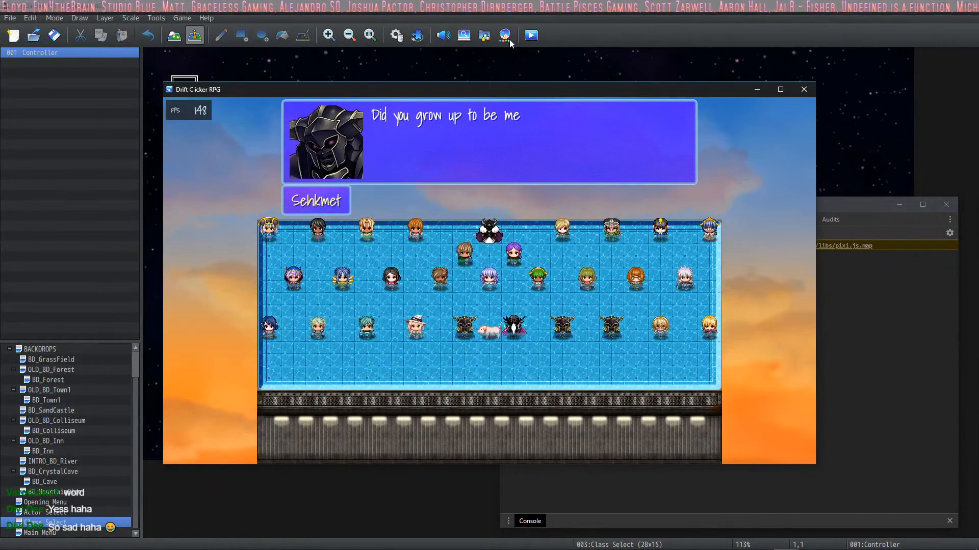
{"action": "key", "text": "Return"}
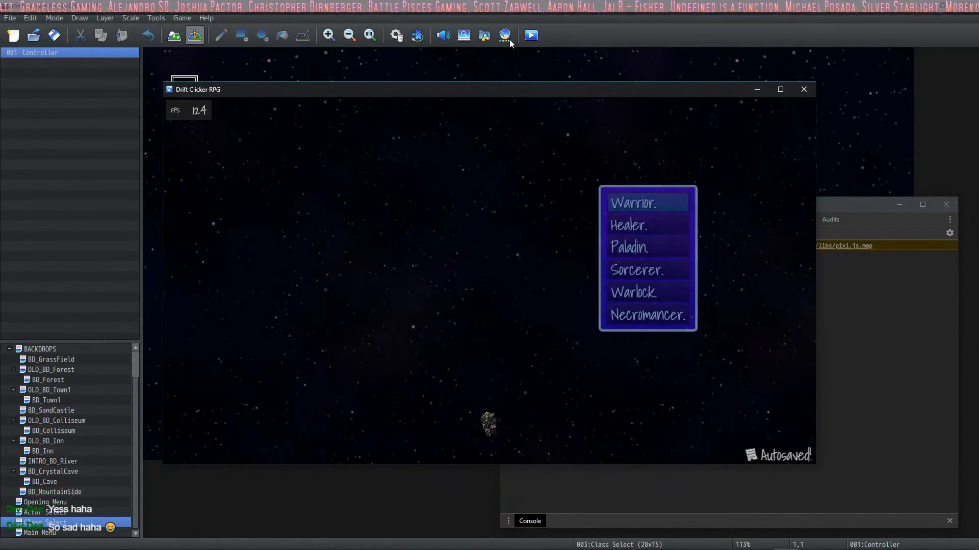
{"action": "key", "text": "Down"}
{"action": "key", "text": "Down"}
{"action": "key", "text": "Down"}
{"action": "key", "text": "Down"}
{"action": "key", "text": "Down"}
{"action": "key", "text": "Down"}
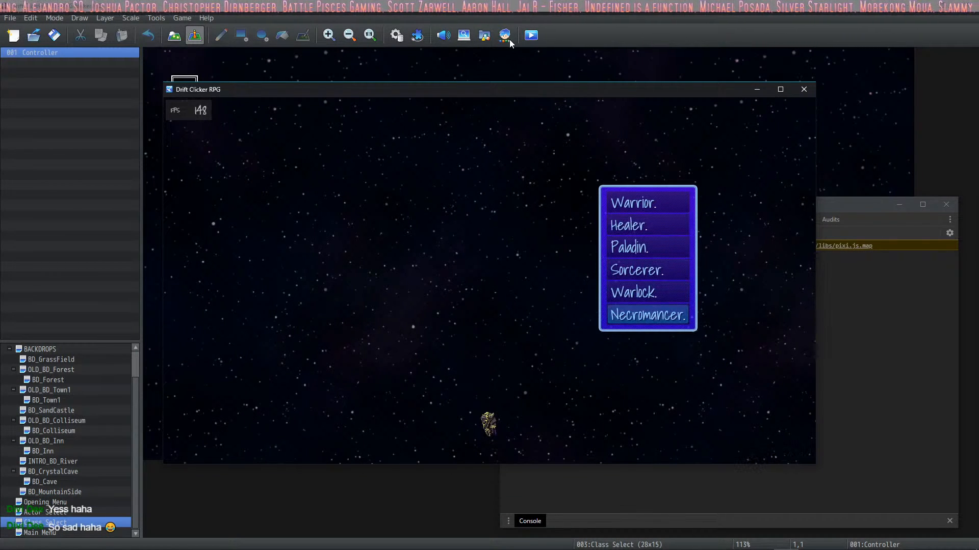
{"action": "key", "text": "Return"}
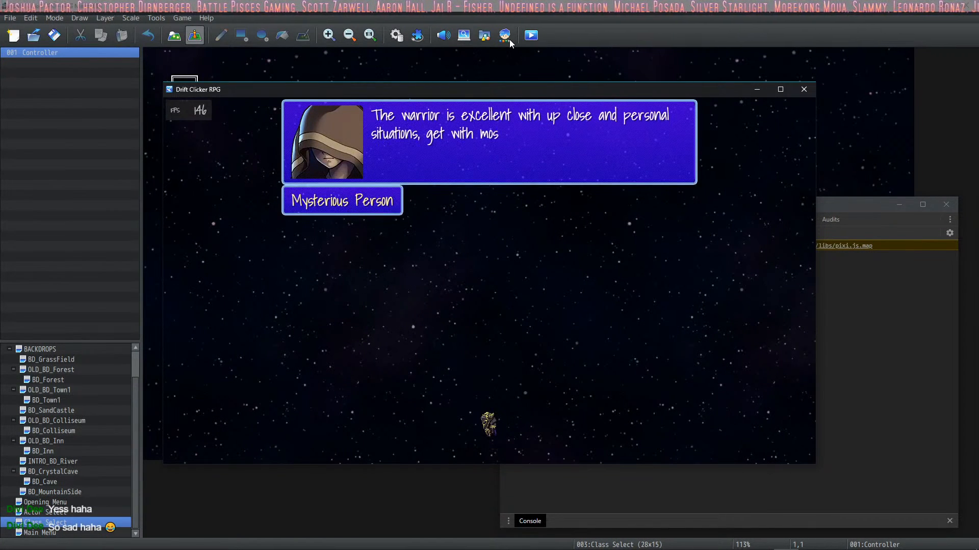
Step: Advance through the class description and the crystal cave narration to reach the Forest map
{"action": "key", "text": "Return"}
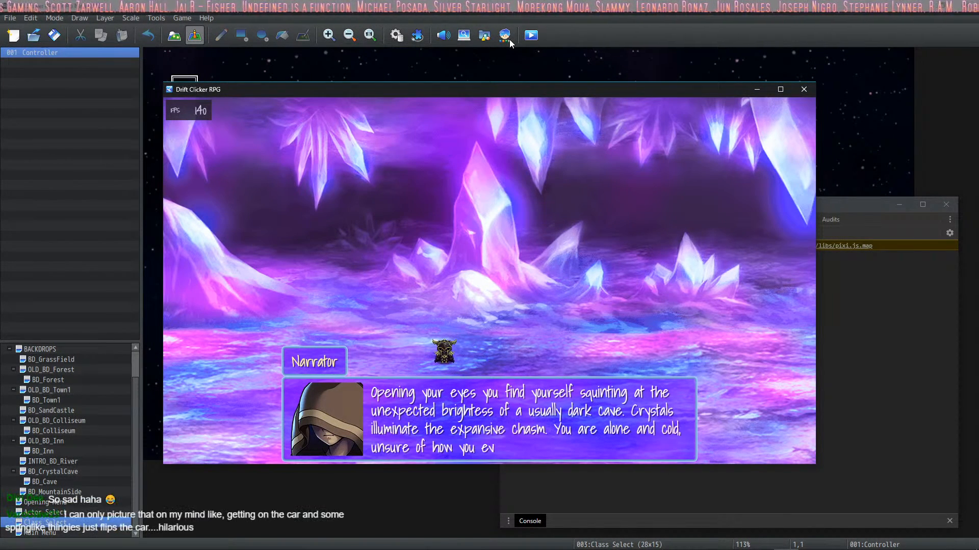
{"action": "key", "text": "Return"}
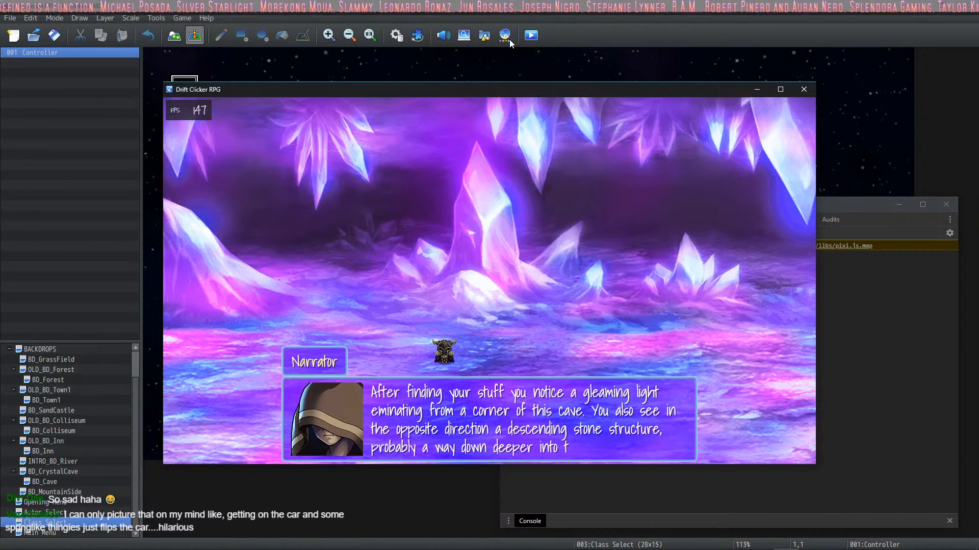
{"action": "key", "text": "Return"}
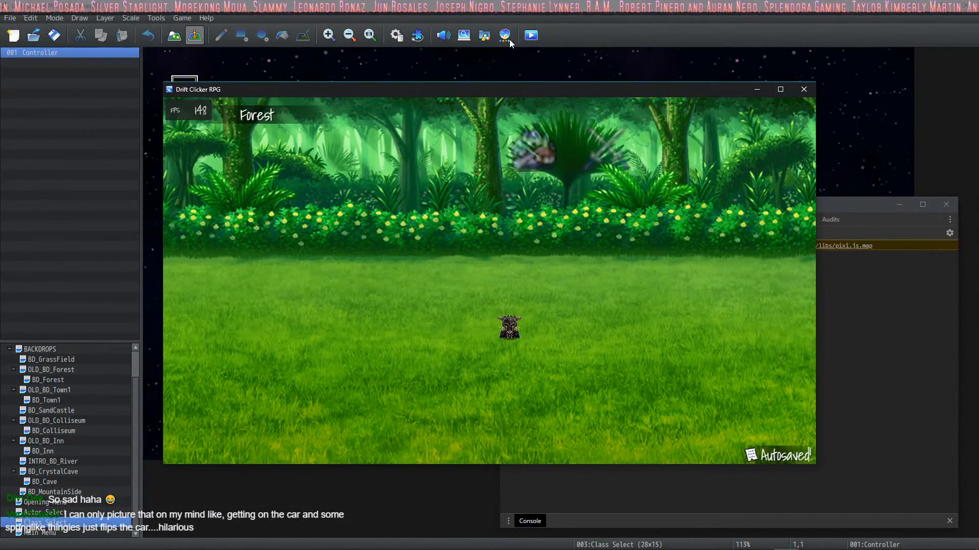
Step: Test the blurred location images above the bushes on the Forest map while moving the character around, and end the playtest
{"action": "left_click", "coordinate": [525, 146]}
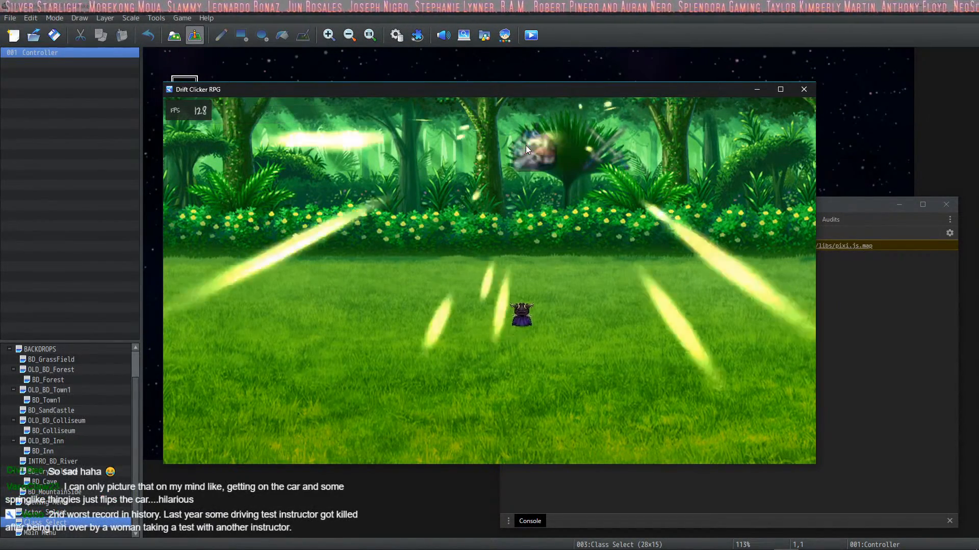
{"action": "left_click", "coordinate": [447, 320]}
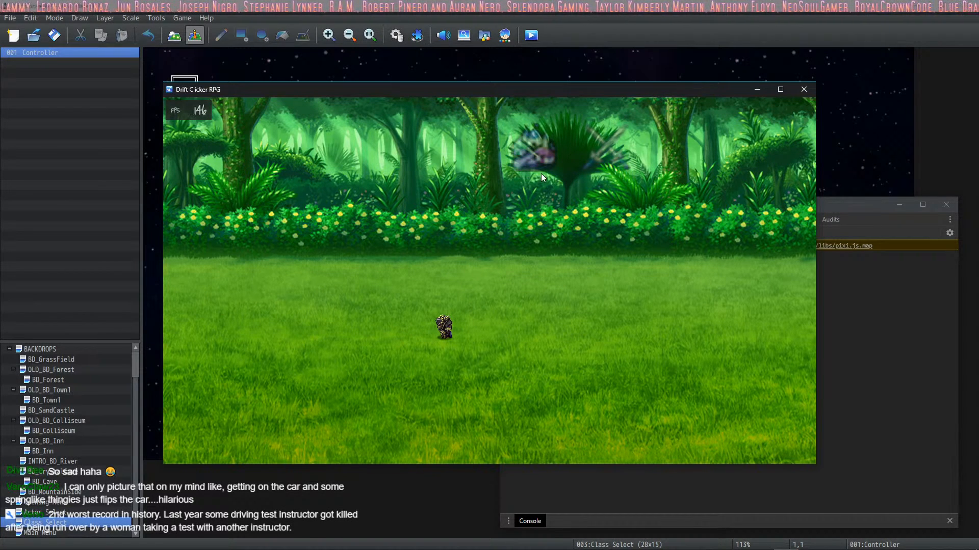
{"action": "left_click", "coordinate": [534, 158]}
{"action": "left_click", "coordinate": [531, 338]}
{"action": "left_click", "coordinate": [534, 160]}
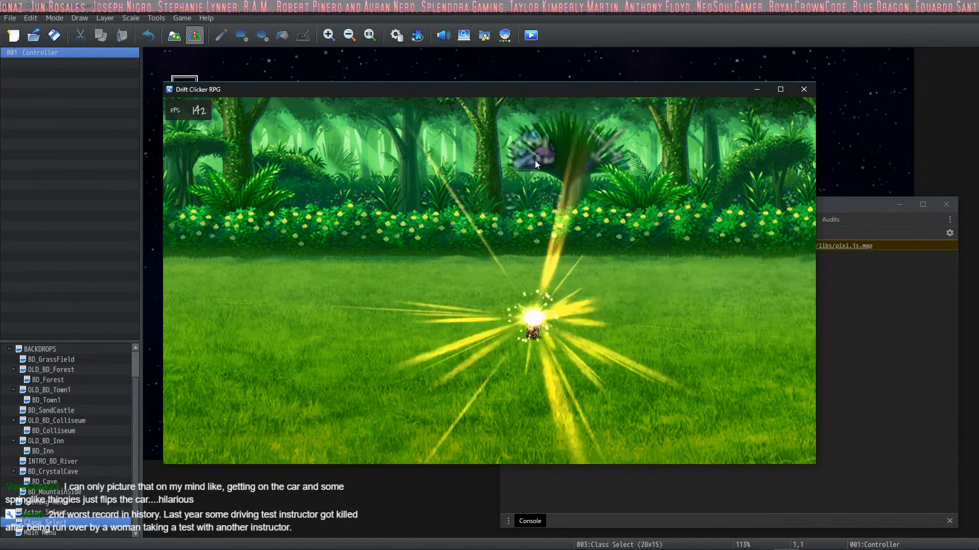
{"action": "left_click", "coordinate": [574, 326]}
{"action": "left_click", "coordinate": [527, 139]}
{"action": "left_click", "coordinate": [601, 157]}
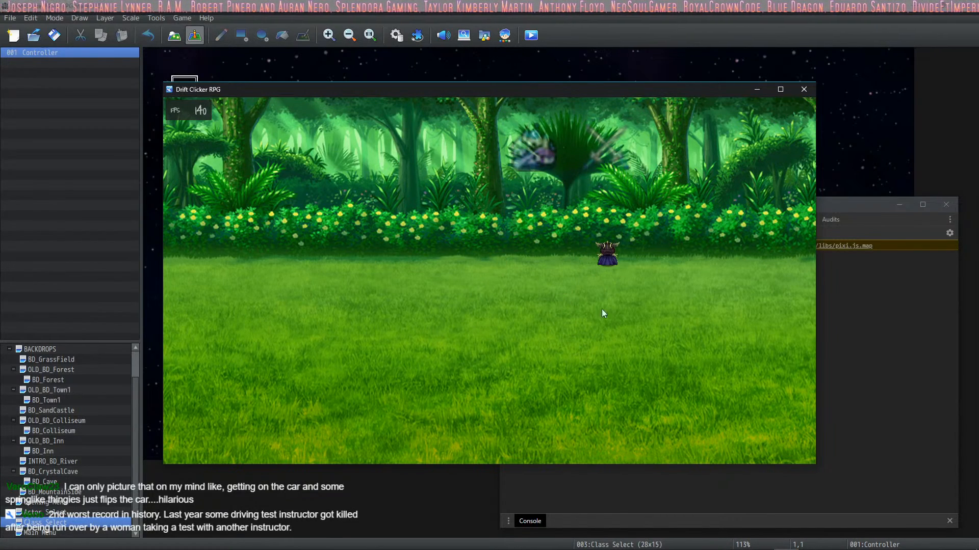
{"action": "left_click", "coordinate": [509, 157]}
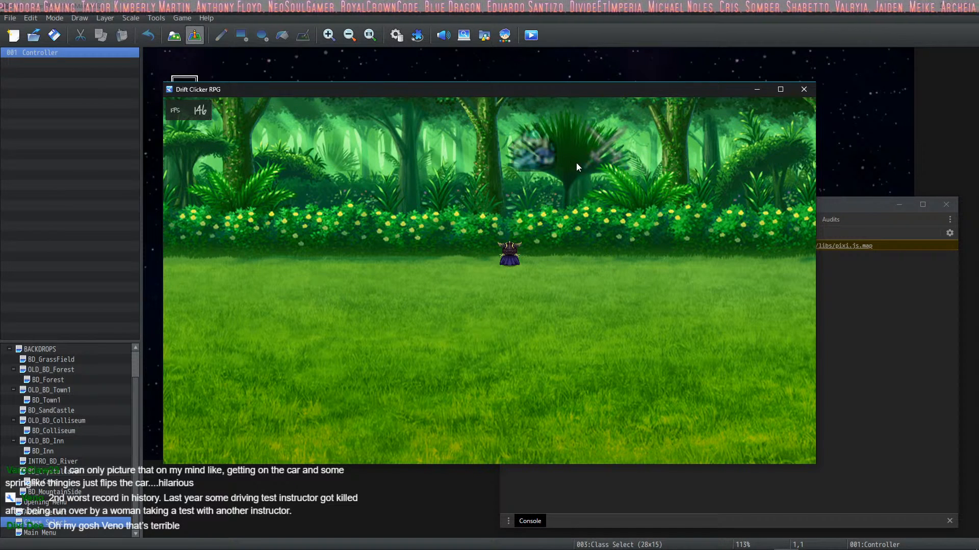
{"action": "left_click", "coordinate": [604, 151]}
{"action": "left_click", "coordinate": [567, 319]}
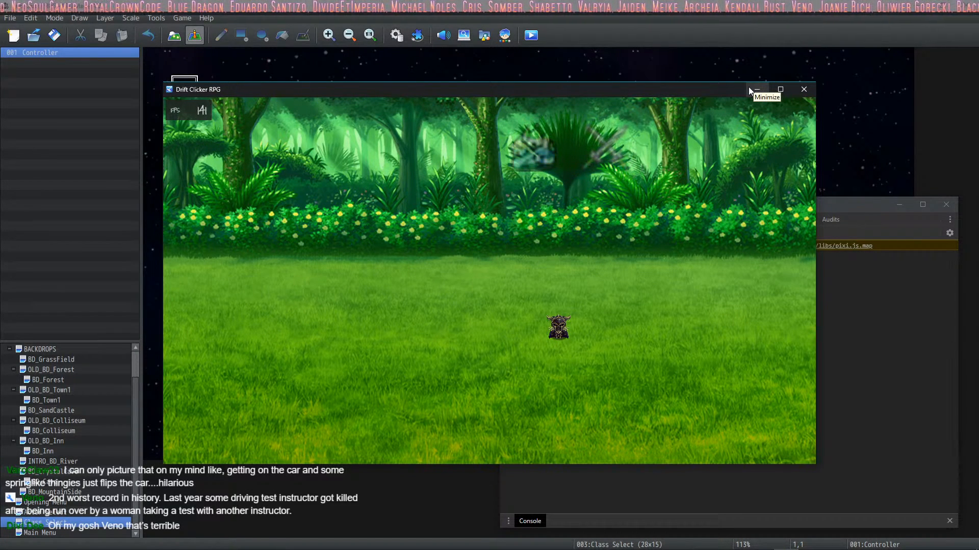
{"action": "left_click", "coordinate": [802, 90]}
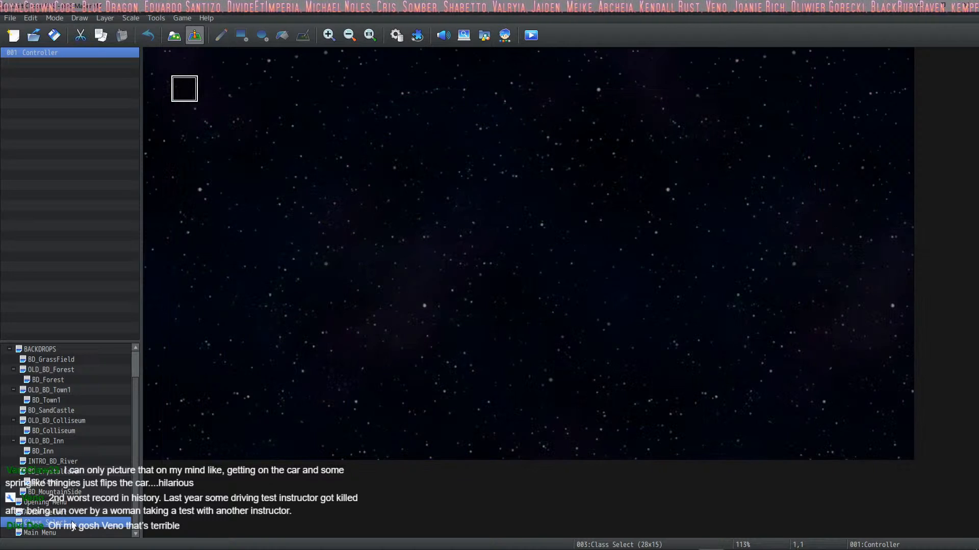
Step: Look through the Actor Select, Opening Menu and Class Select maps, and find the player transfers in the BD_CrystalCave map's Intro event
{"action": "left_click", "coordinate": [47, 513]}
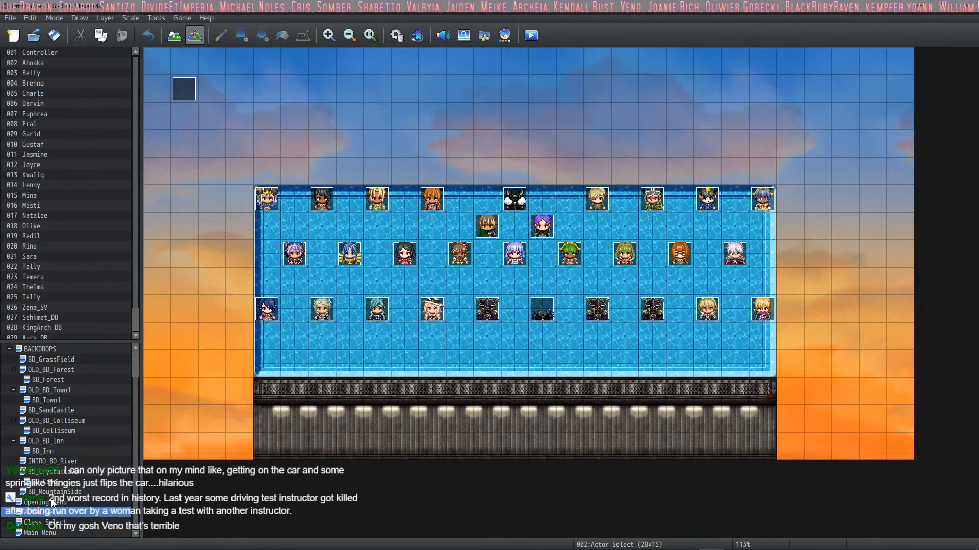
{"action": "left_click", "coordinate": [51, 503]}
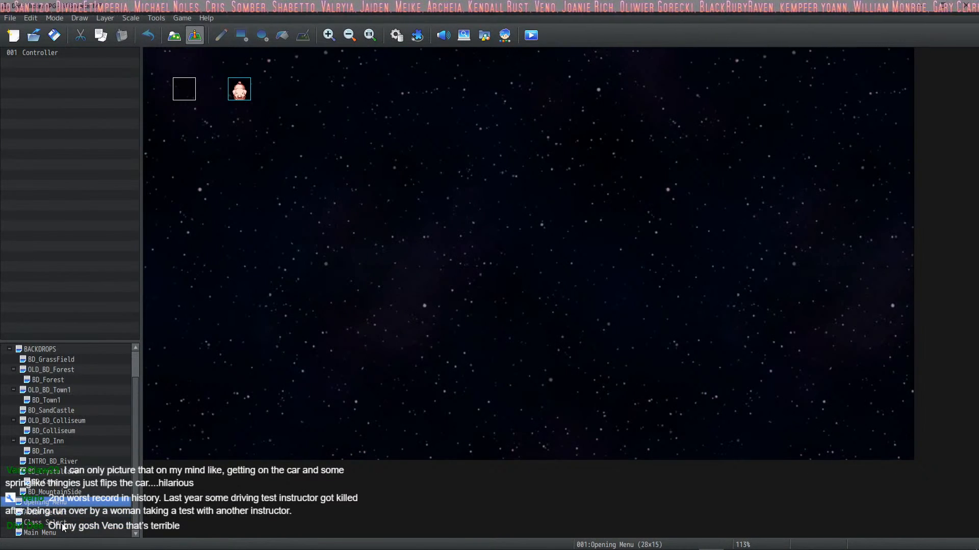
{"action": "left_click", "coordinate": [63, 523]}
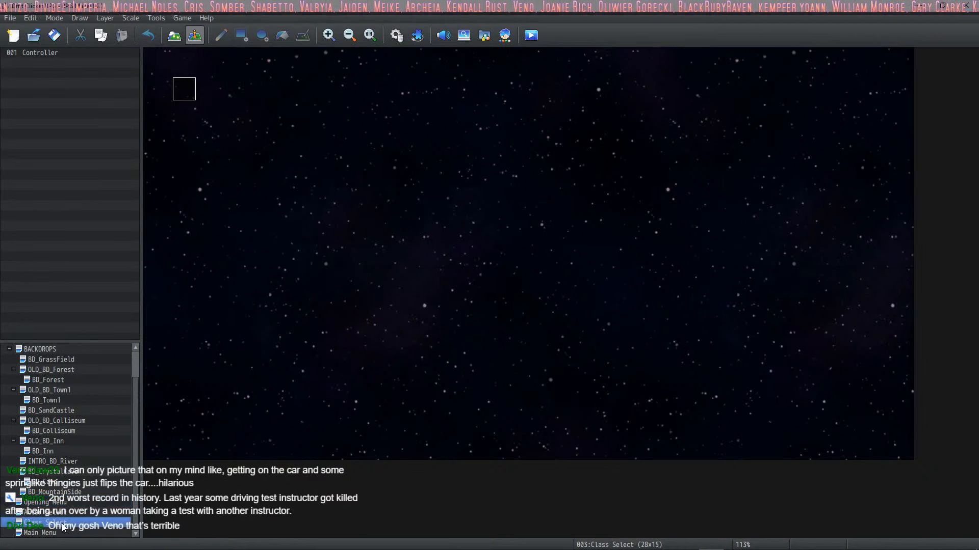
{"action": "left_click", "coordinate": [63, 472]}
{"action": "double_click", "coordinate": [184, 89]}
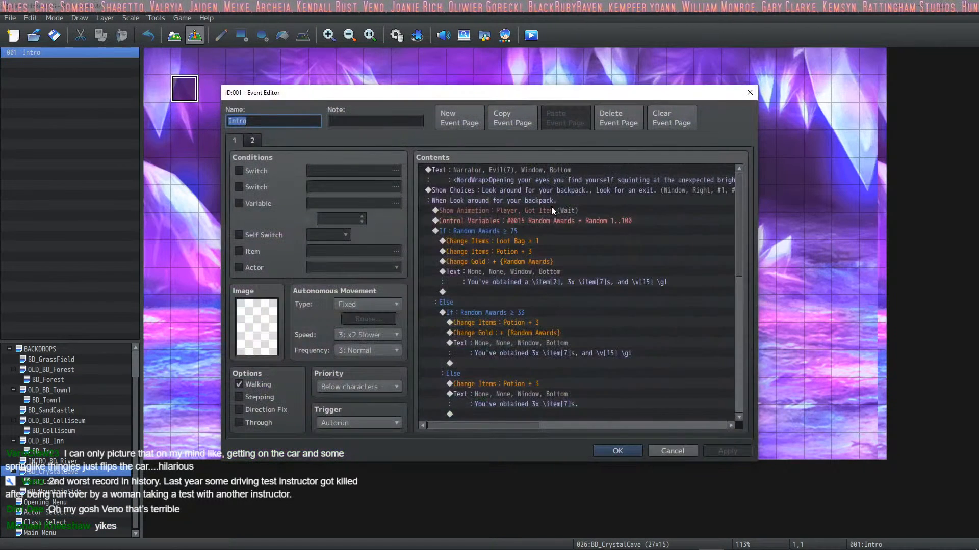
{"action": "scroll", "coordinate": [558, 222], "scroll_direction": "down", "scroll_amount": 5}
{"action": "scroll", "coordinate": [548, 301], "scroll_direction": "down", "scroll_amount": 8}
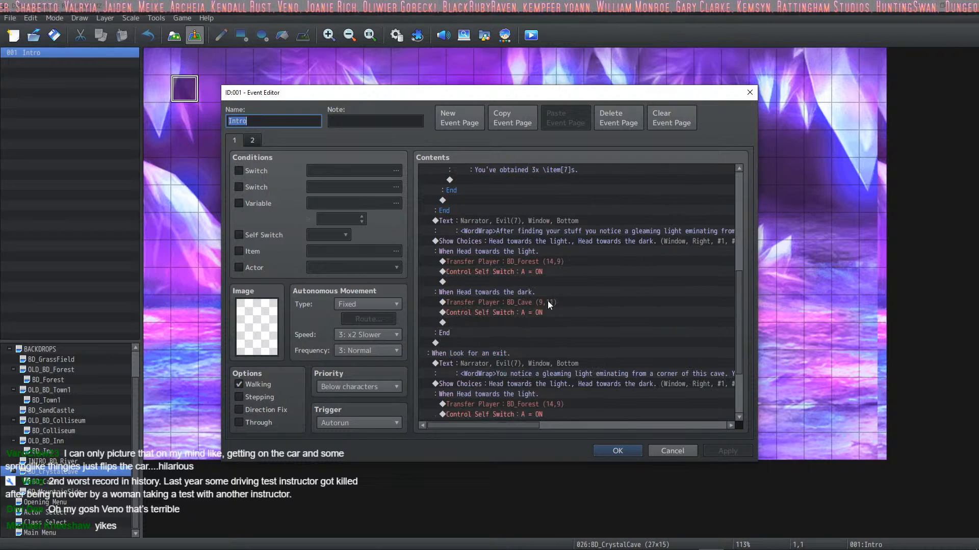
{"action": "scroll", "coordinate": [535, 211], "scroll_direction": "up", "scroll_amount": 2}
Step: Change the first Head towards the light transfer to BD_MountainSide (11,9) and save the Intro event
{"action": "left_click", "coordinate": [533, 213]}
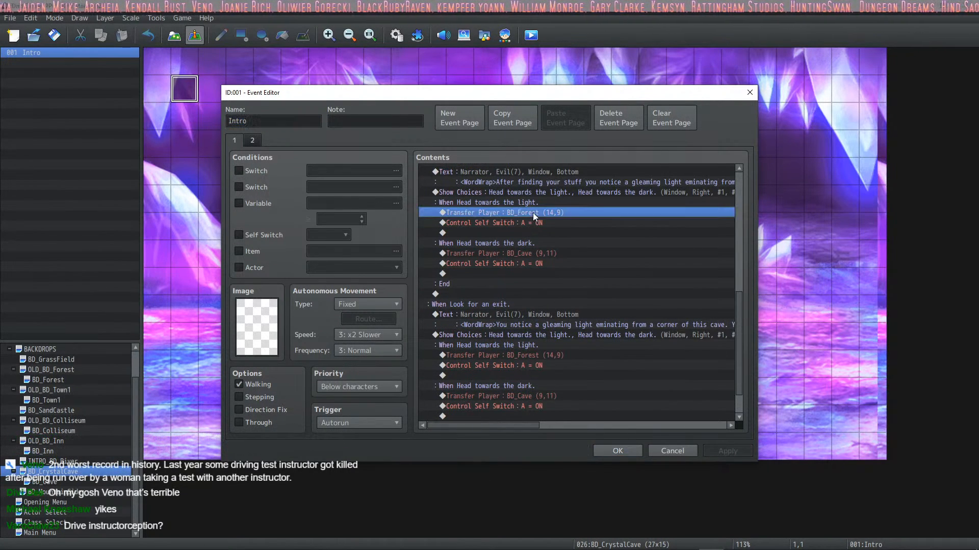
{"action": "right_click", "coordinate": [533, 213]}
{"action": "left_click", "coordinate": [548, 233]}
{"action": "left_click", "coordinate": [589, 253]}
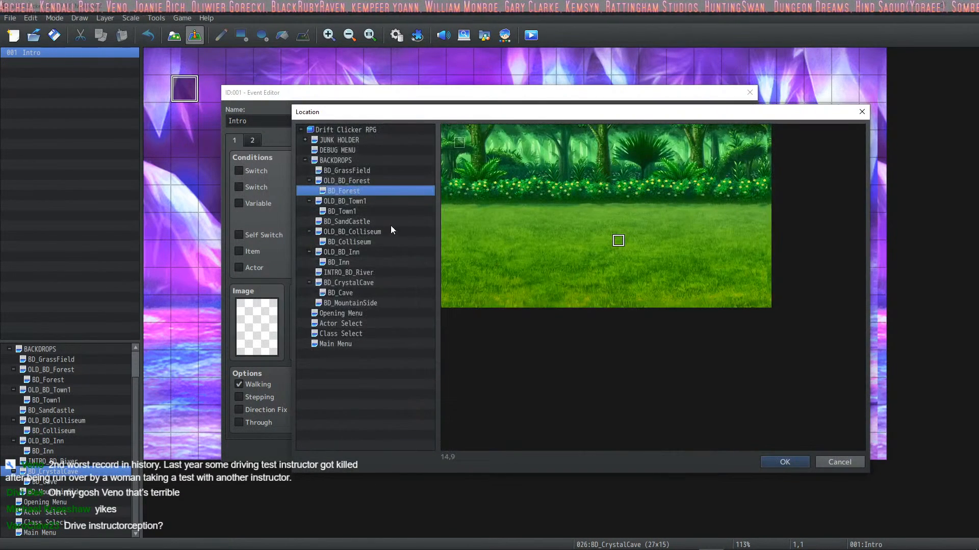
{"action": "left_click", "coordinate": [362, 303]}
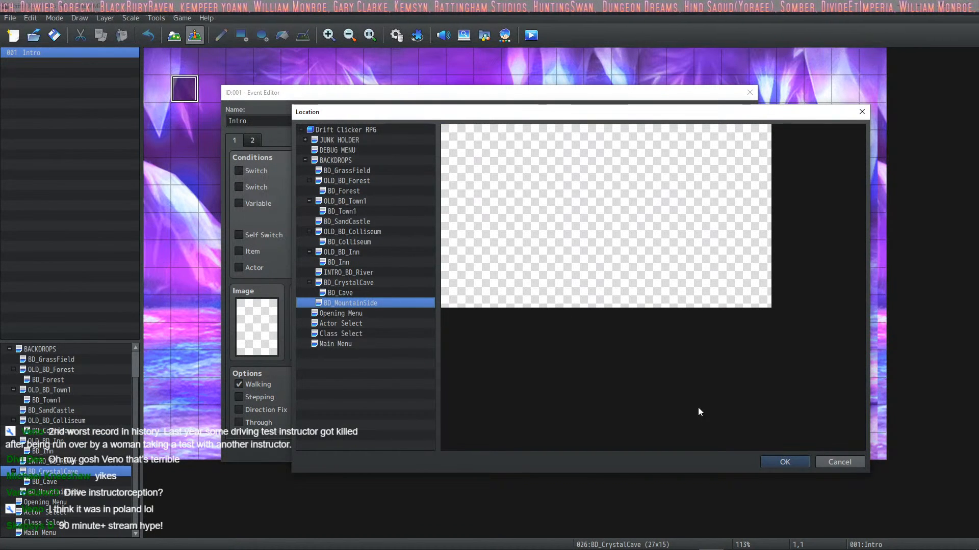
{"action": "left_click", "coordinate": [765, 462]}
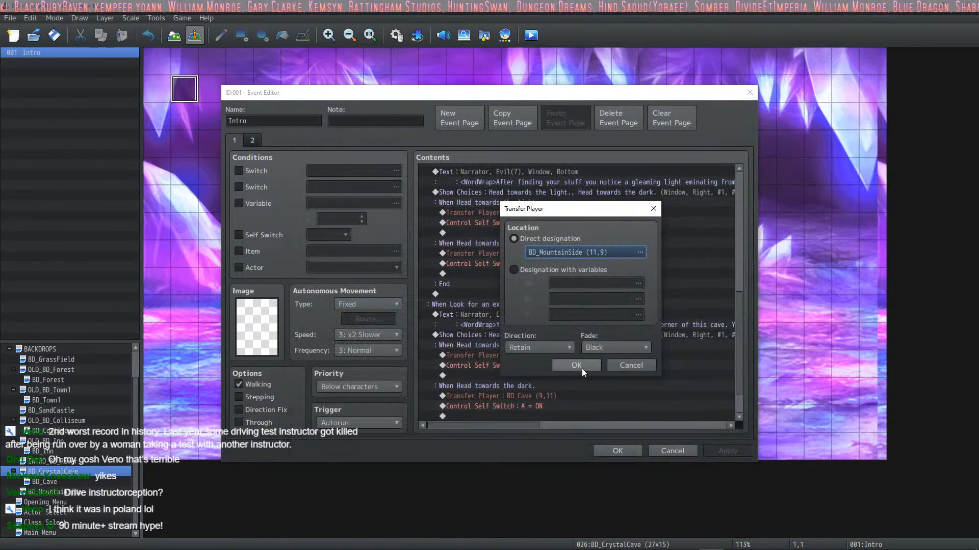
{"action": "left_click", "coordinate": [582, 367]}
{"action": "left_click", "coordinate": [628, 452]}
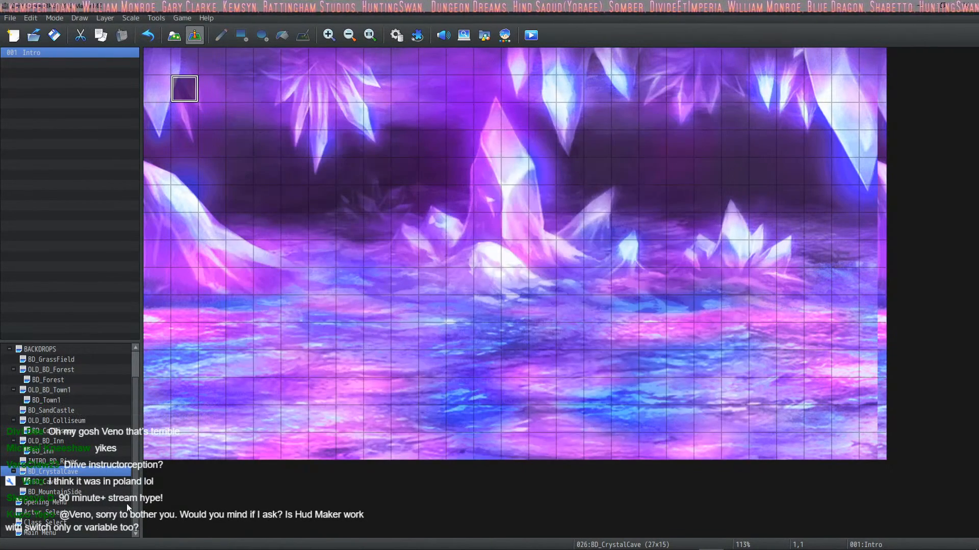
Step: Set the BD_MountainSide map's parallax background to the BD_MountainSide image
{"action": "double_click", "coordinate": [66, 491]}
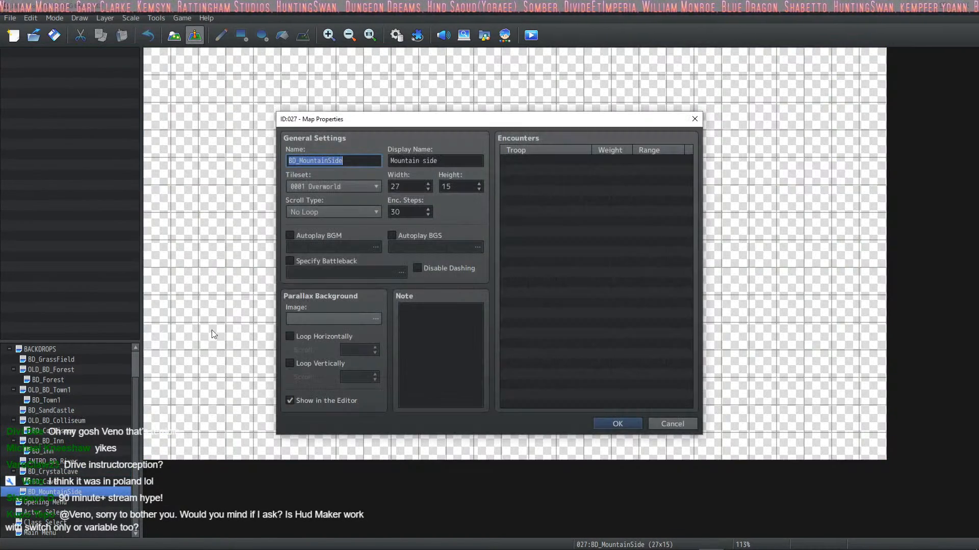
{"action": "double_click", "coordinate": [323, 317]}
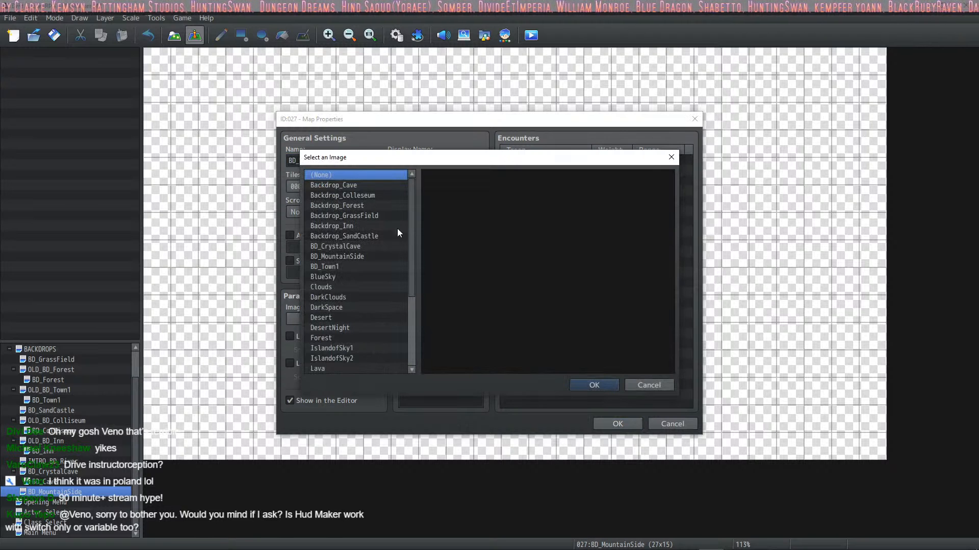
{"action": "left_click", "coordinate": [360, 256]}
{"action": "left_click", "coordinate": [593, 386]}
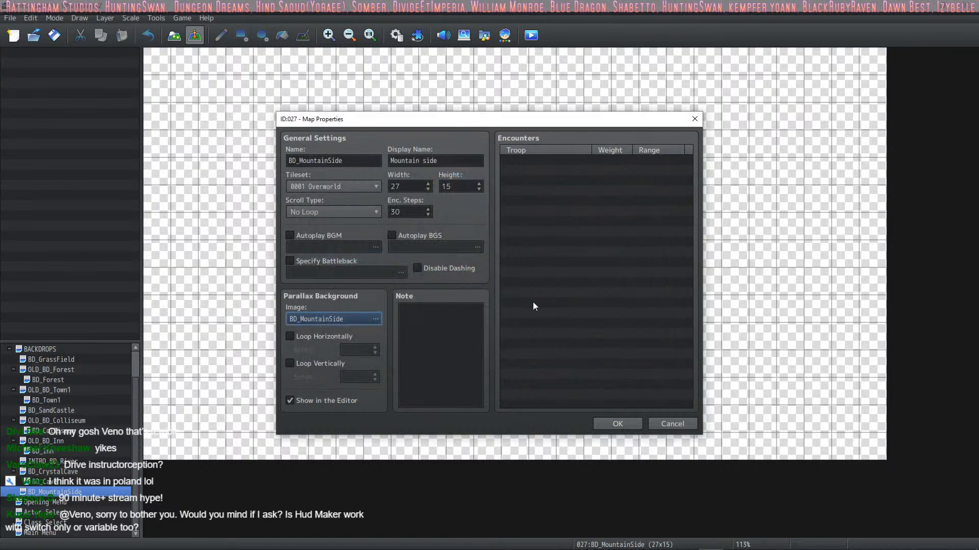
{"action": "left_click", "coordinate": [625, 423]}
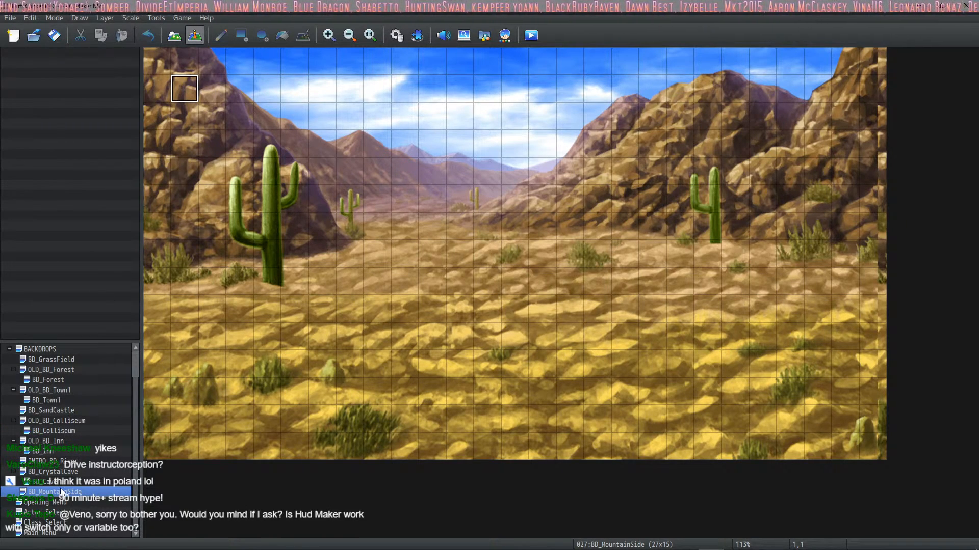
Step: Delete the Set Current HUD plugin command from the BD_Cave map's Button Handler event and save the event
{"action": "left_click", "coordinate": [62, 472]}
{"action": "left_click", "coordinate": [54, 482]}
{"action": "left_click", "coordinate": [50, 490]}
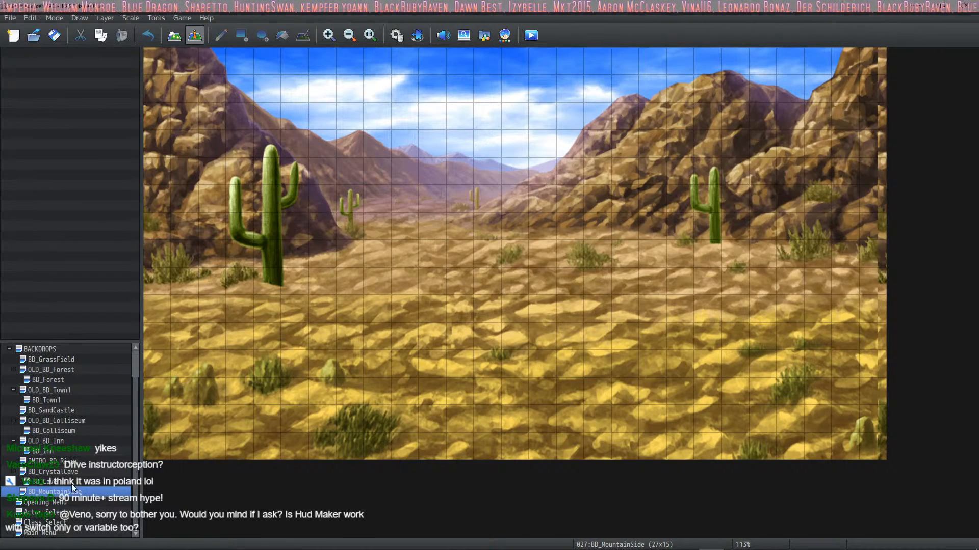
{"action": "left_click", "coordinate": [72, 482]}
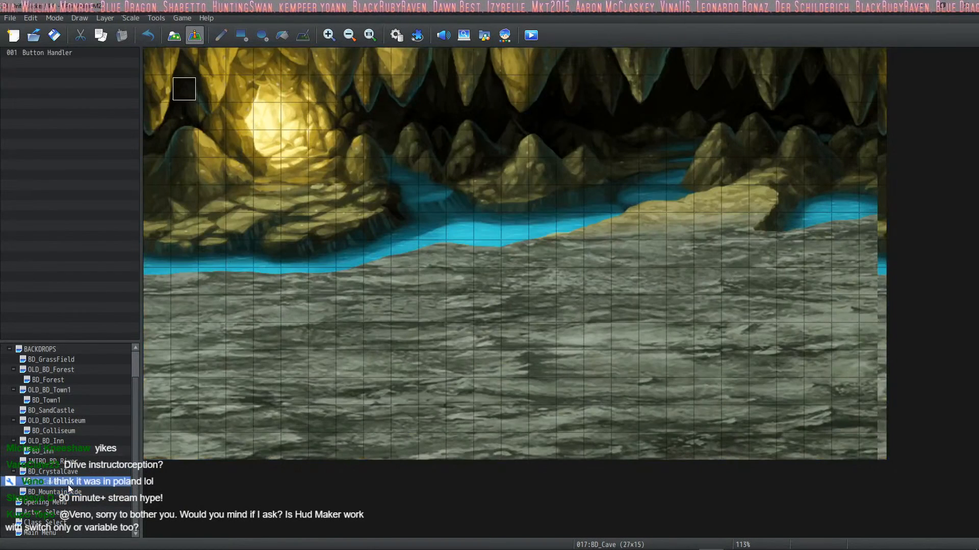
{"action": "double_click", "coordinate": [184, 89]}
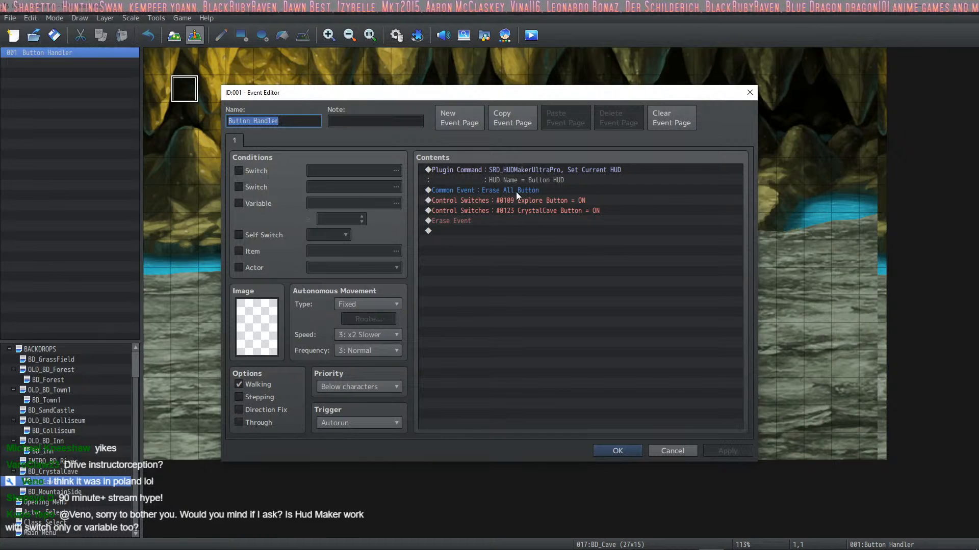
{"action": "left_click", "coordinate": [592, 168]}
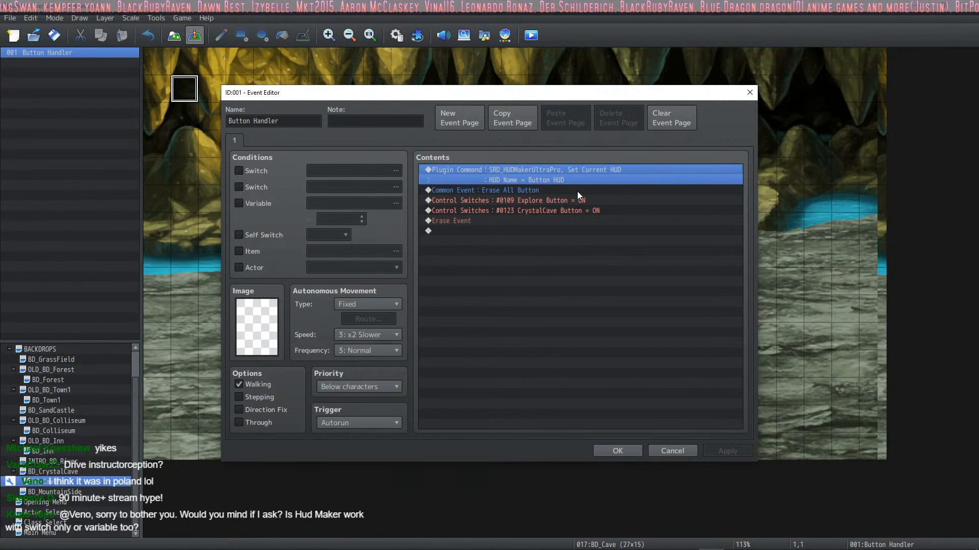
{"action": "key", "text": "Delete"}
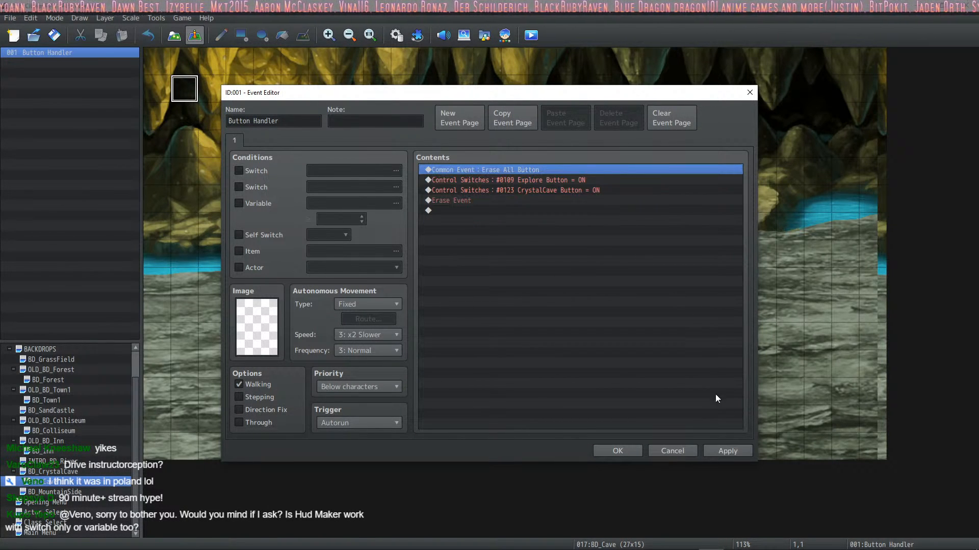
{"action": "left_click", "coordinate": [739, 452]}
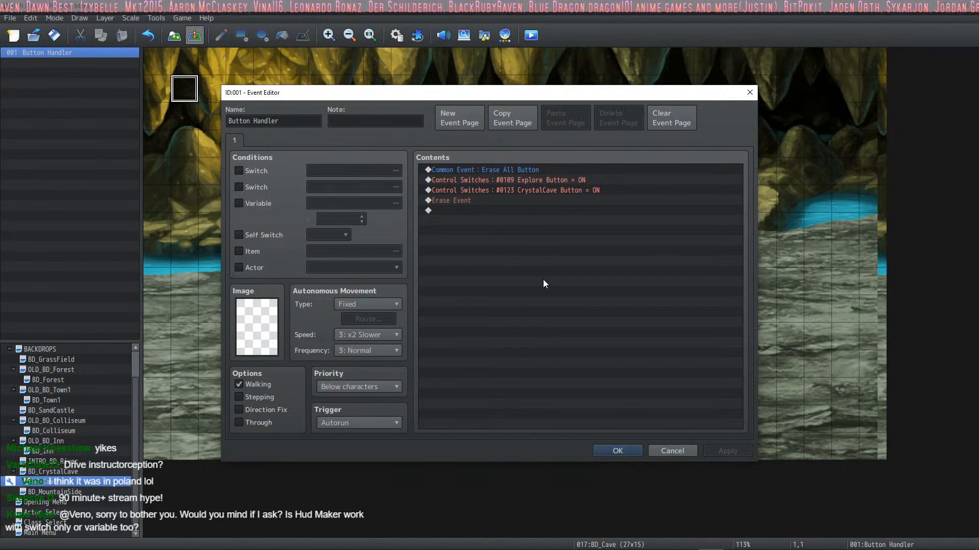
{"action": "left_click", "coordinate": [617, 450]}
Step: Check the player transfers and the second page's button switches in the BD_CrystalCave map's Intro event
{"action": "left_click", "coordinate": [78, 473]}
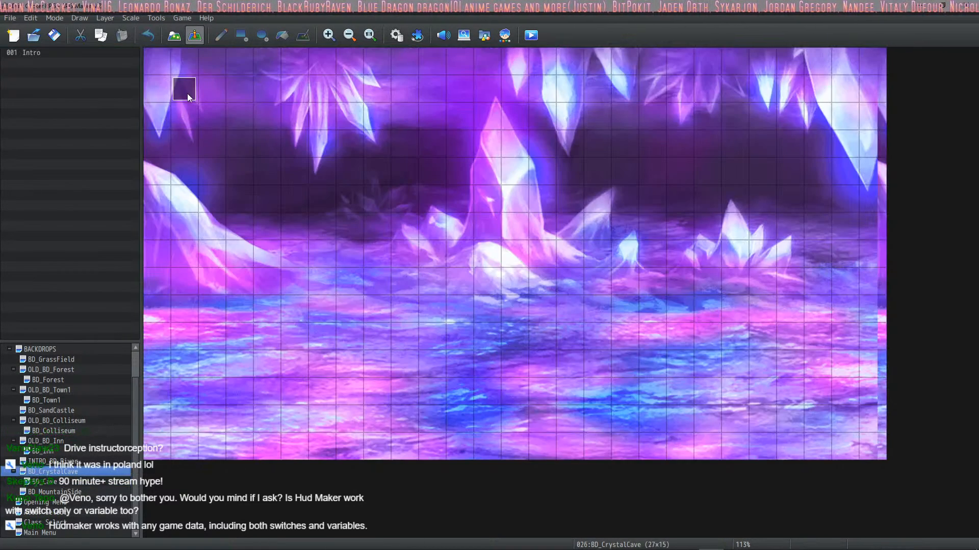
{"action": "double_click", "coordinate": [187, 93]}
{"action": "scroll", "coordinate": [611, 221], "scroll_direction": "down", "scroll_amount": 3}
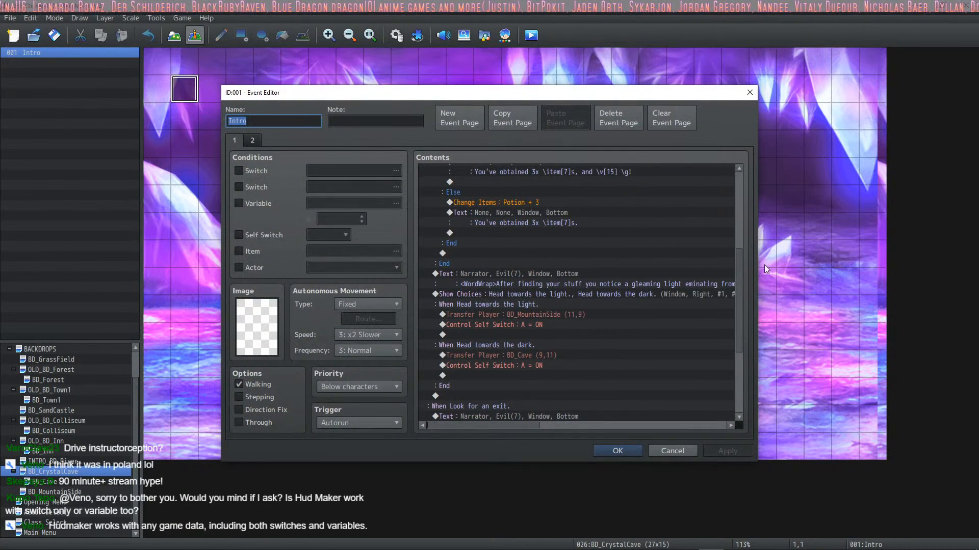
{"action": "left_click_drag", "start_coordinate": [764, 265], "coordinate": [729, 350]}
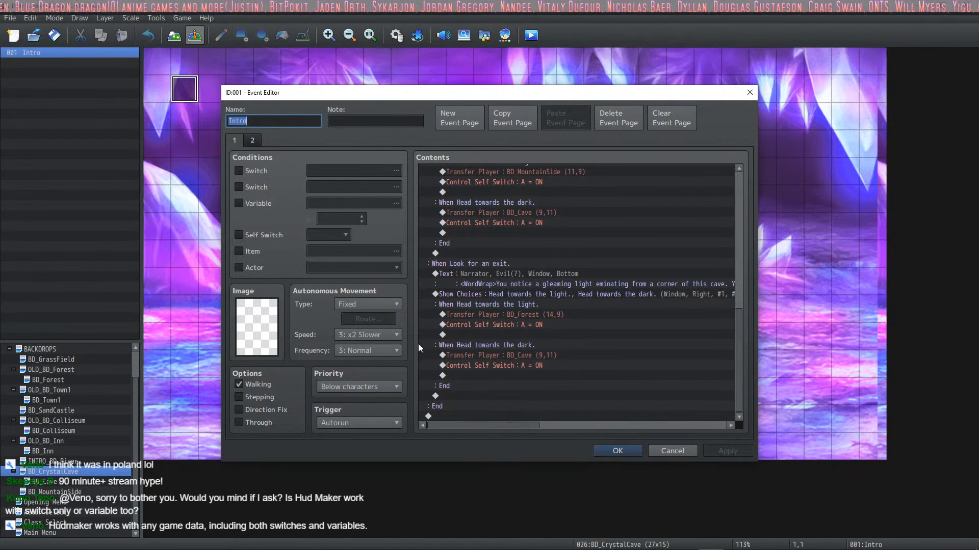
{"action": "left_click", "coordinate": [253, 141]}
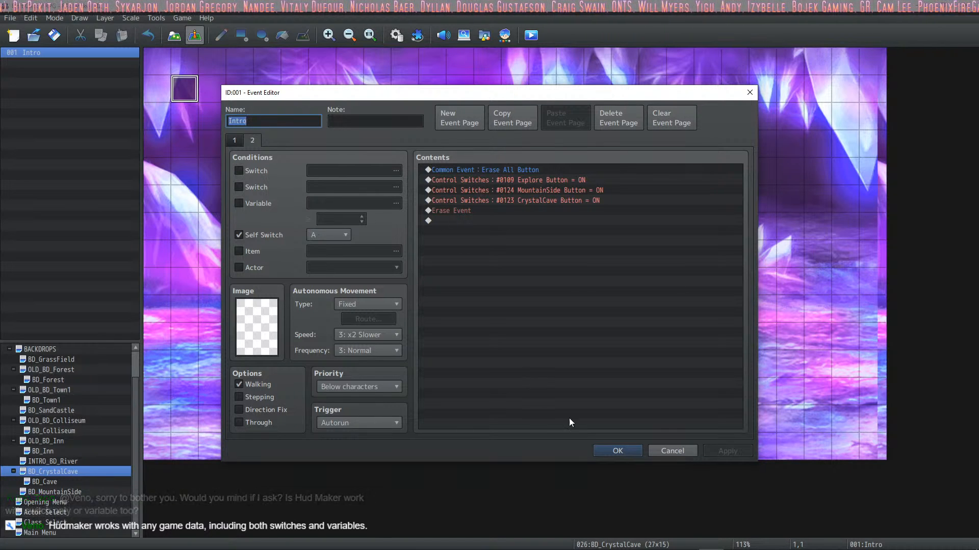
{"action": "left_click", "coordinate": [611, 450]}
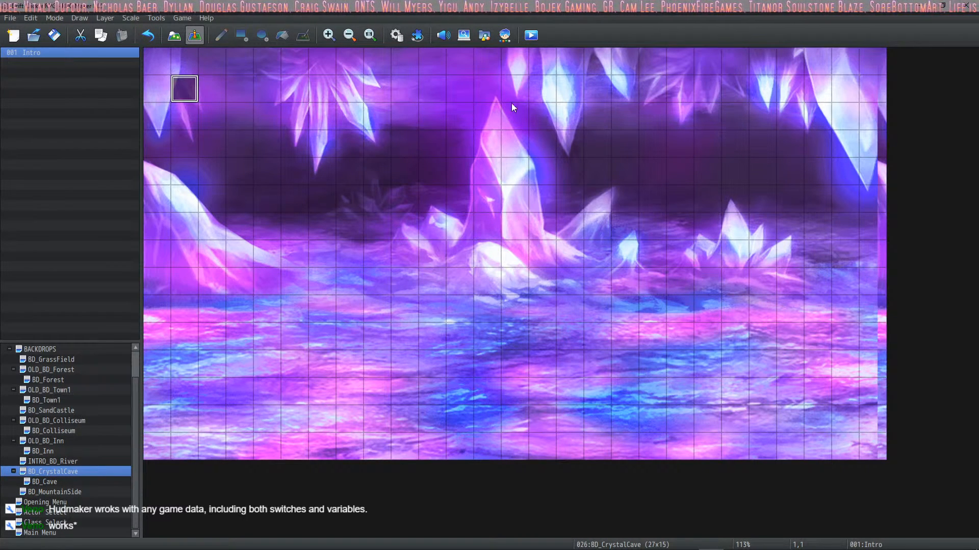
Step: Start a playtest, choose a hero on the Actor Selection map, and proceed to the warrior class description
{"action": "left_click", "coordinate": [531, 36]}
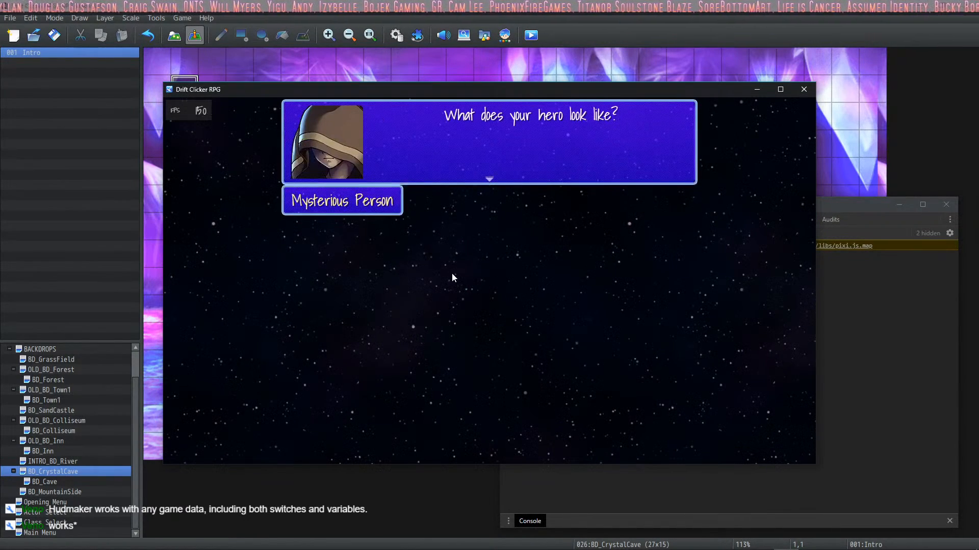
{"action": "left_click", "coordinate": [451, 273]}
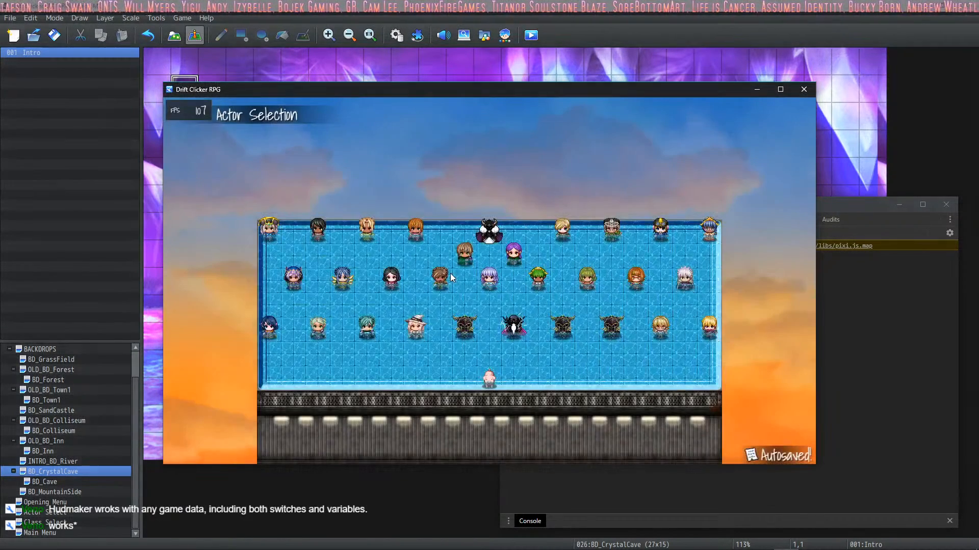
{"action": "left_click", "coordinate": [450, 278]}
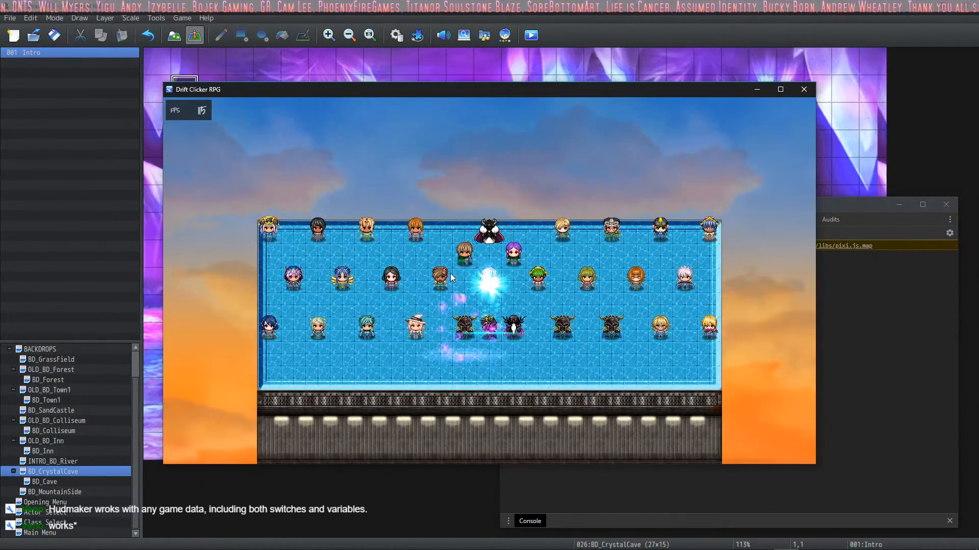
{"action": "key", "text": "Return"}
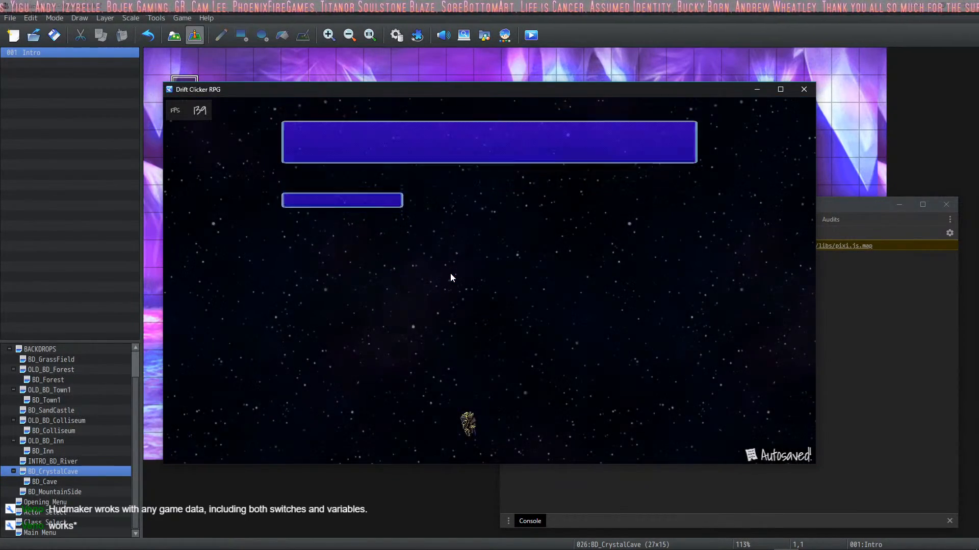
{"action": "key", "text": "Return"}
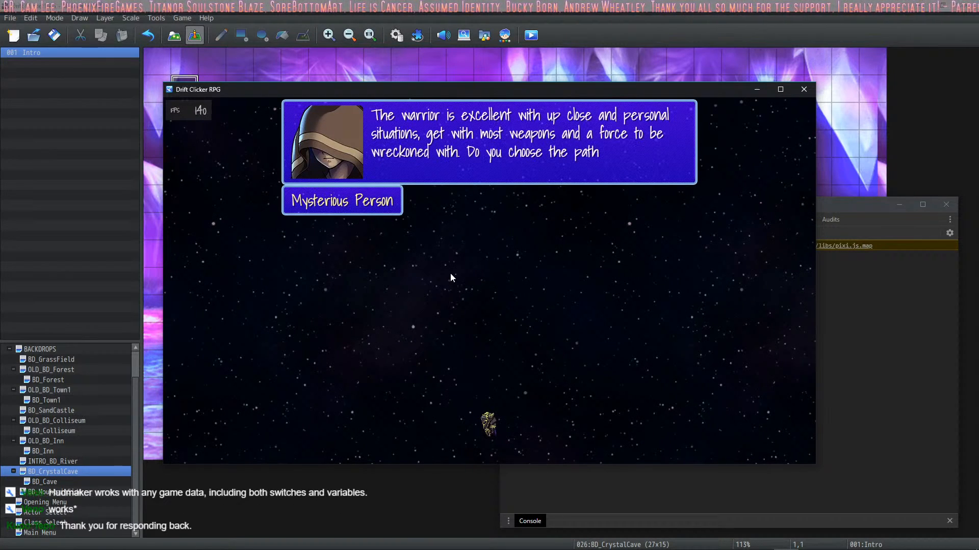
Step: Continue into the crystal cave, look around for the backpack, and head towards the dark to reach the Cave map
{"action": "key", "text": "Return"}
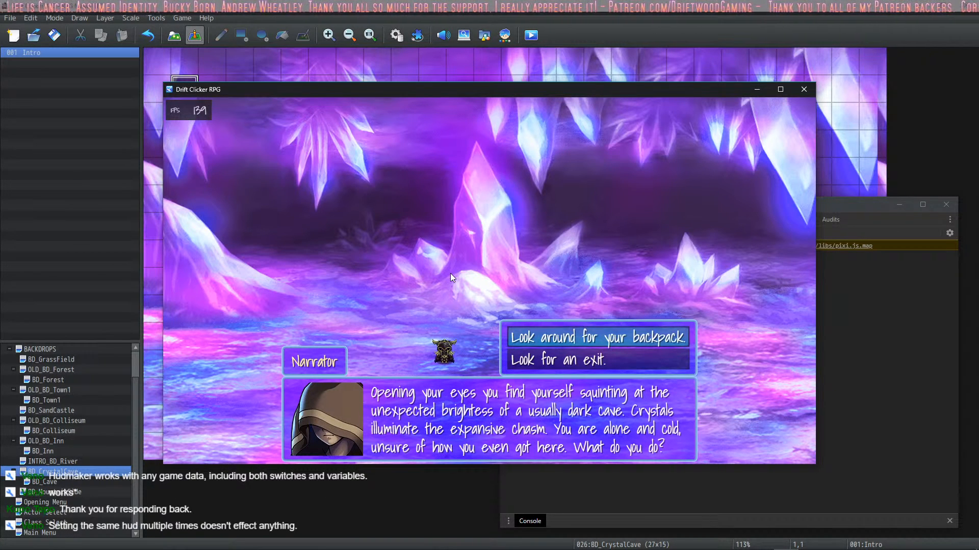
{"action": "key", "text": "Return"}
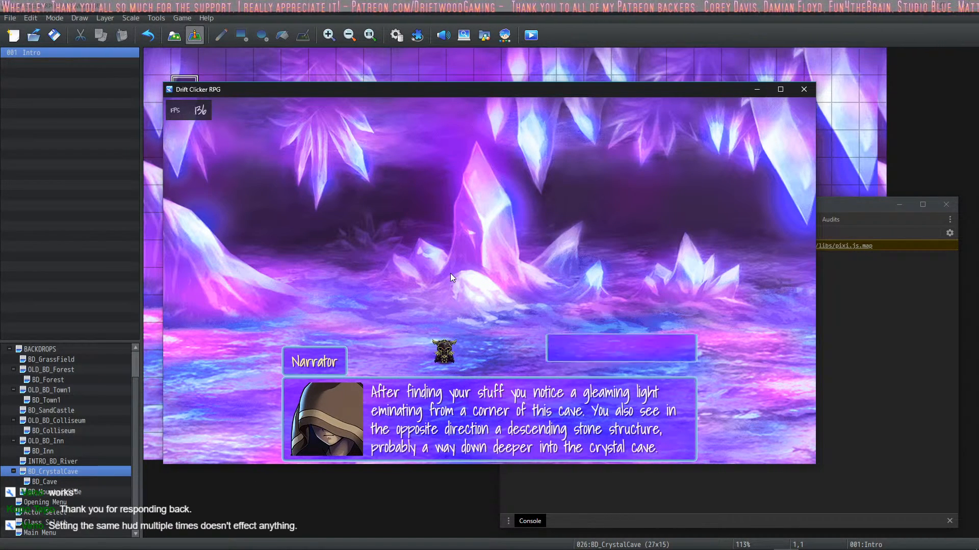
{"action": "key", "text": "Down"}
{"action": "key", "text": "Return"}
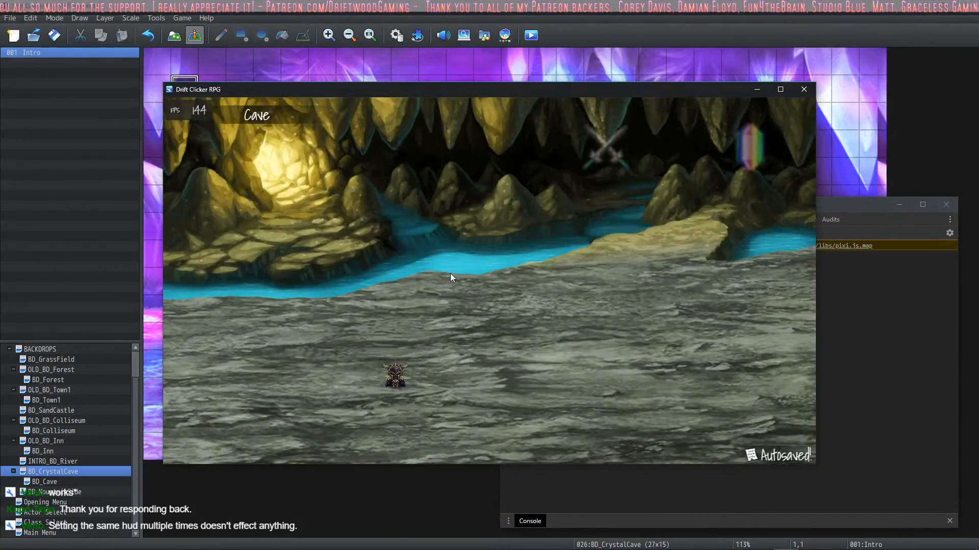
Step: Test the crossed swords and crystal buttons on the Cave map repeatedly while moving the character around
{"action": "left_click", "coordinate": [606, 151]}
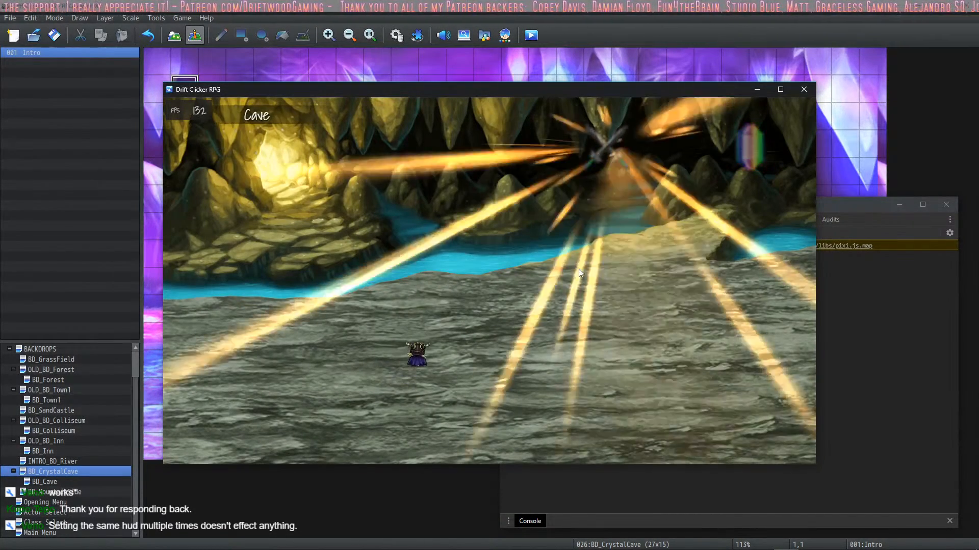
{"action": "left_click", "coordinate": [550, 338]}
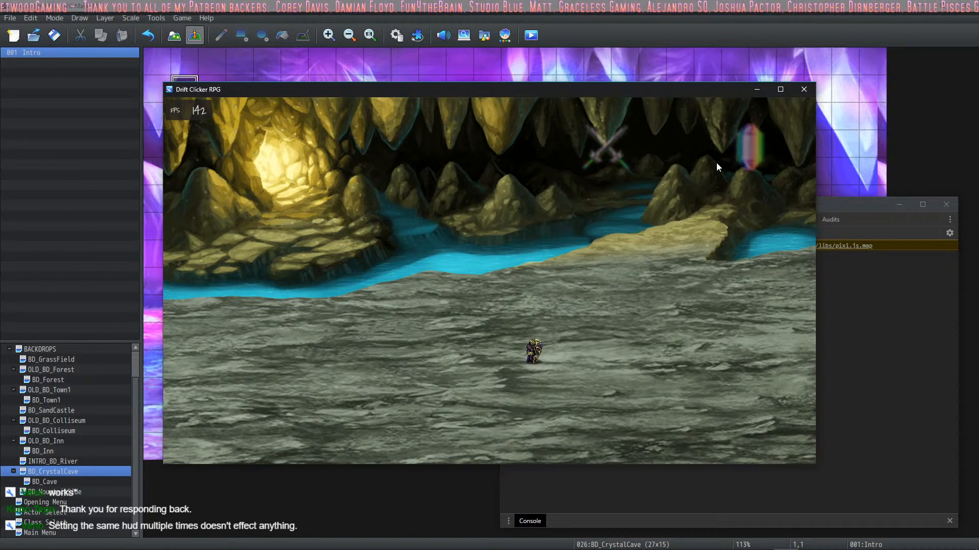
{"action": "left_click", "coordinate": [606, 153]}
{"action": "left_click", "coordinate": [613, 347]}
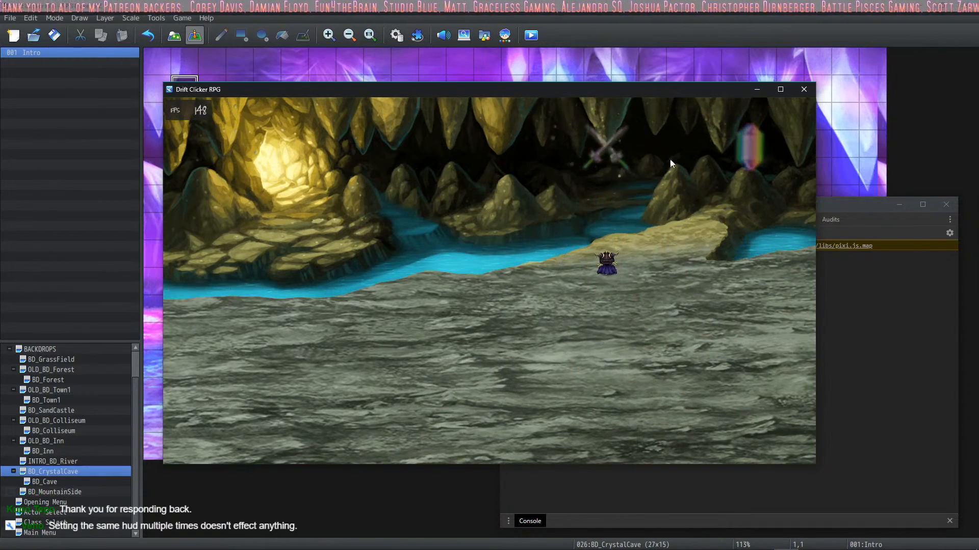
{"action": "left_click", "coordinate": [758, 153]}
{"action": "left_click", "coordinate": [606, 150]}
{"action": "left_click", "coordinate": [744, 150]}
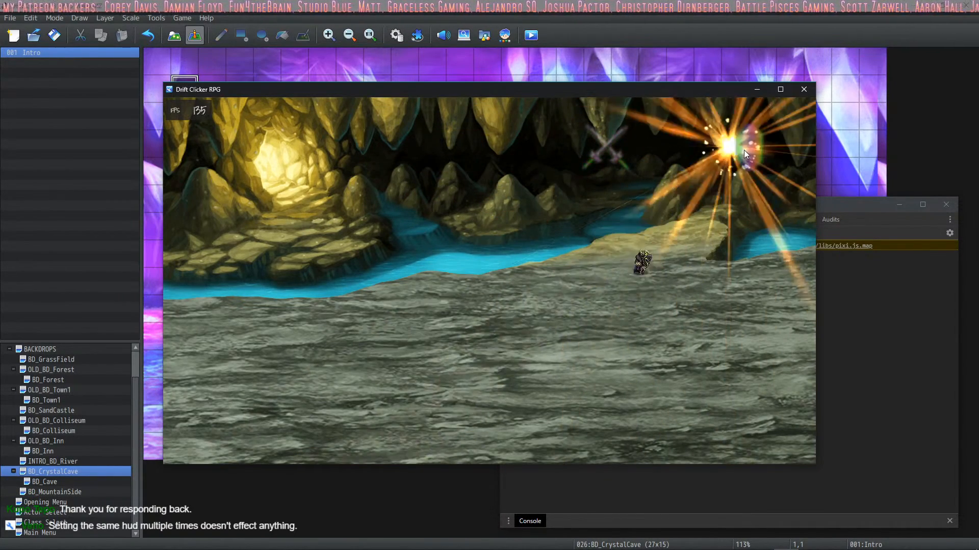
{"action": "left_click", "coordinate": [543, 331]}
{"action": "left_click", "coordinate": [604, 157]}
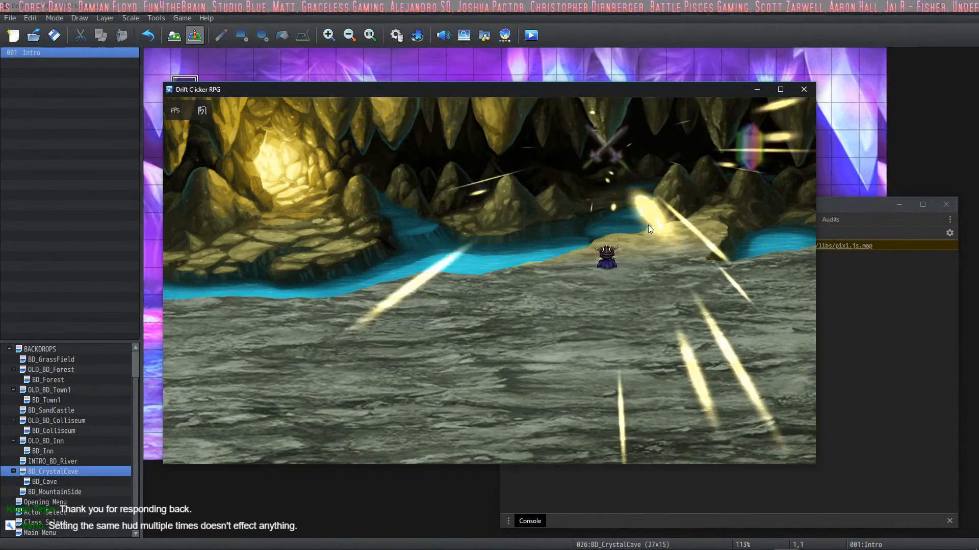
{"action": "left_click", "coordinate": [536, 302]}
{"action": "left_click", "coordinate": [605, 148]}
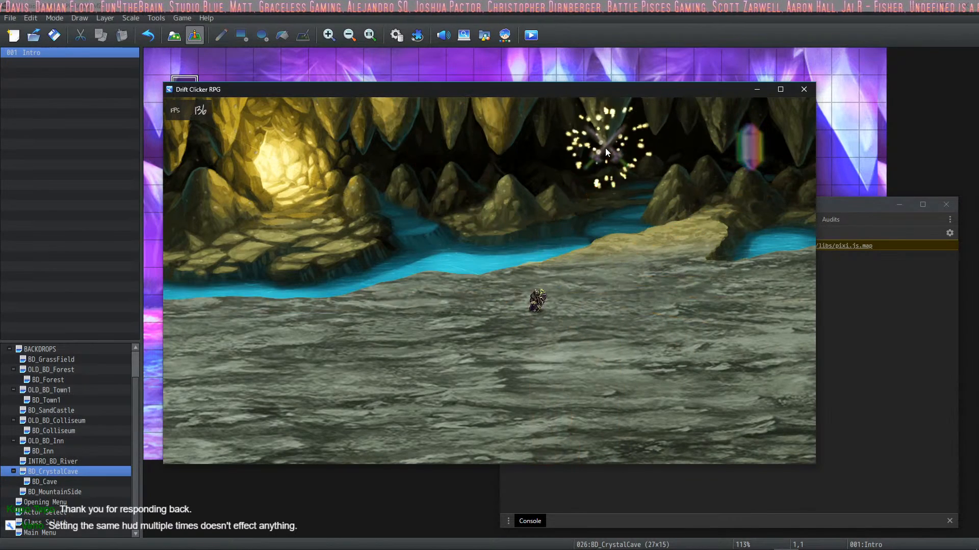
{"action": "left_click", "coordinate": [766, 143]}
{"action": "left_click", "coordinate": [591, 362]}
{"action": "left_click", "coordinate": [753, 139]}
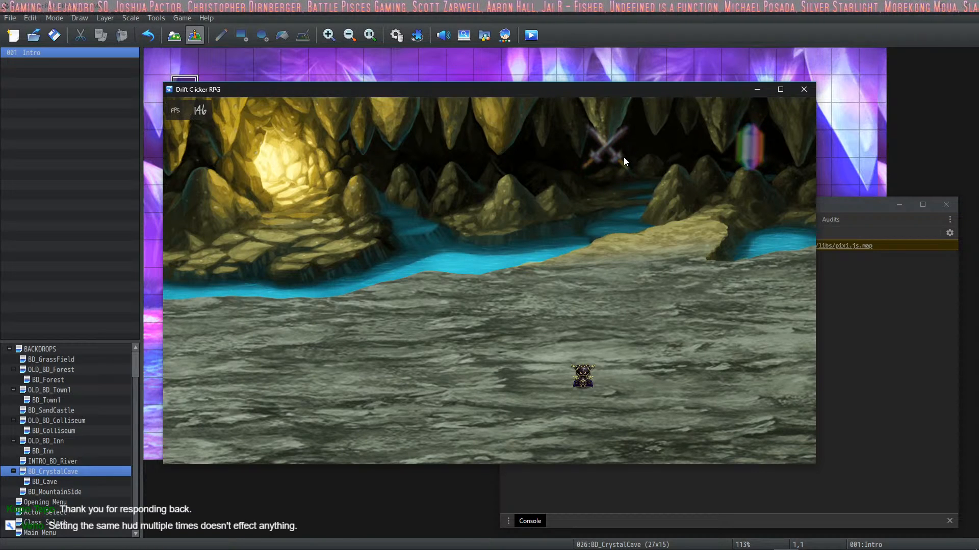
{"action": "left_click", "coordinate": [607, 146]}
{"action": "left_click", "coordinate": [504, 334]}
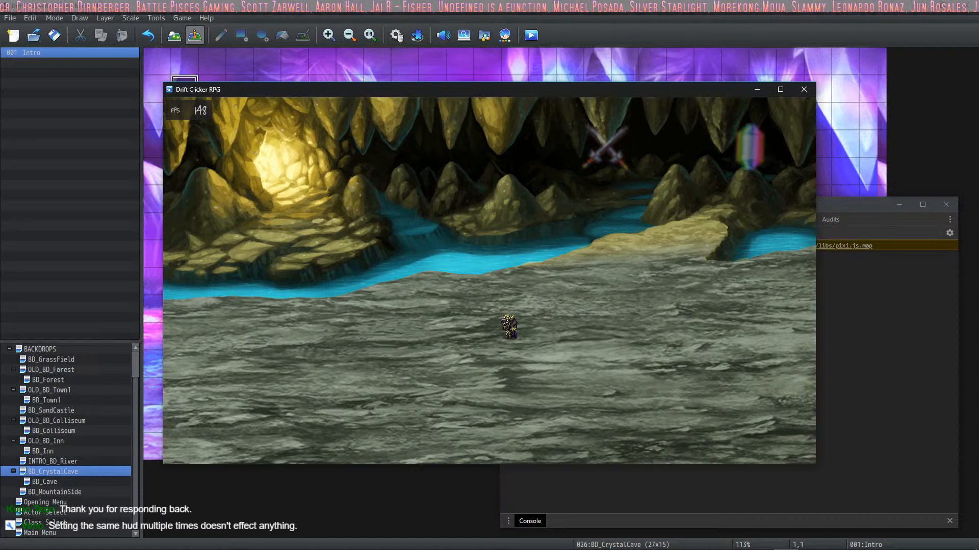
Step: Switch to HUD Maker Ultra to check the Button HUD components, return to the game, and end the playtest
{"action": "left_click", "coordinate": [735, 547]}
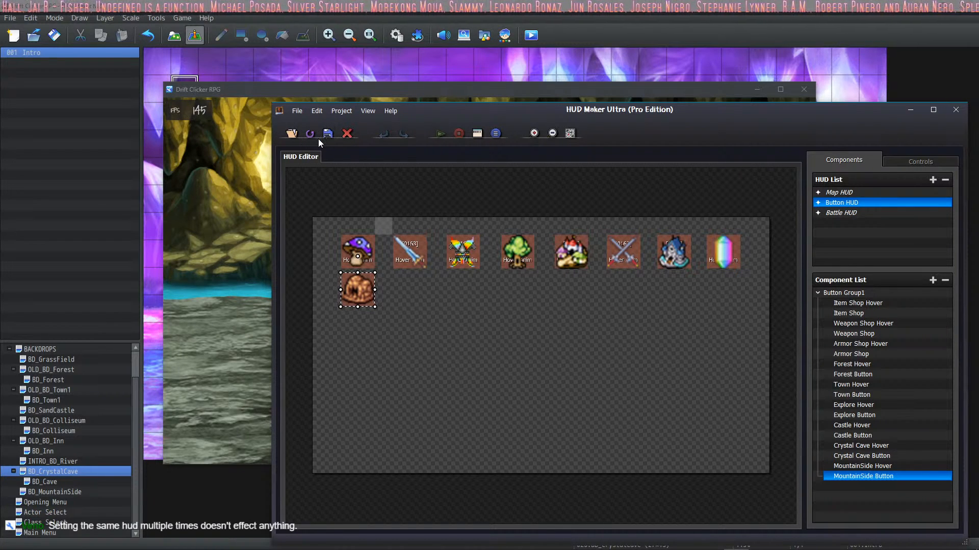
{"action": "left_click", "coordinate": [258, 90]}
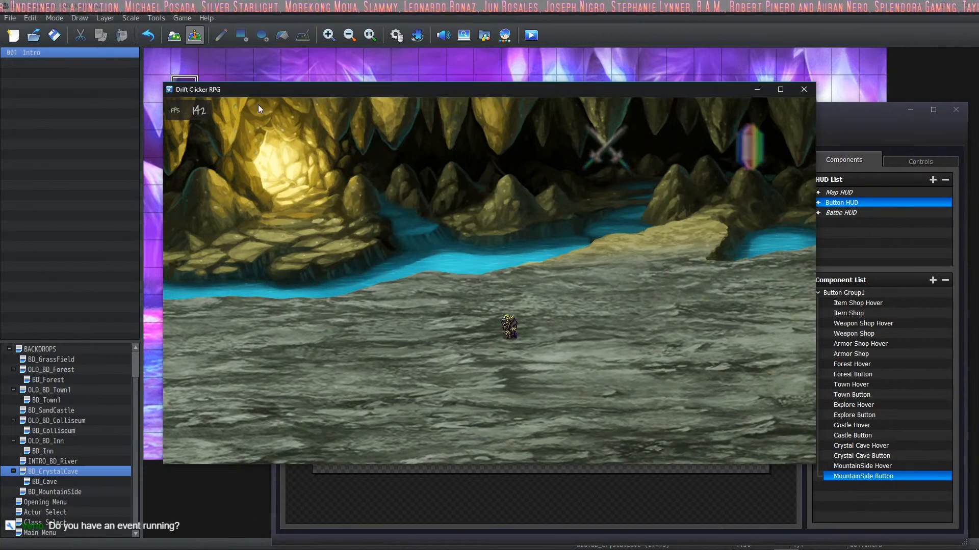
{"action": "left_click", "coordinate": [802, 93]}
Step: Delete the command turning on the CrystalCave Button switch from page 2 of the Intro event on BD_CrystalCave, and apply the change
{"action": "double_click", "coordinate": [180, 94]}
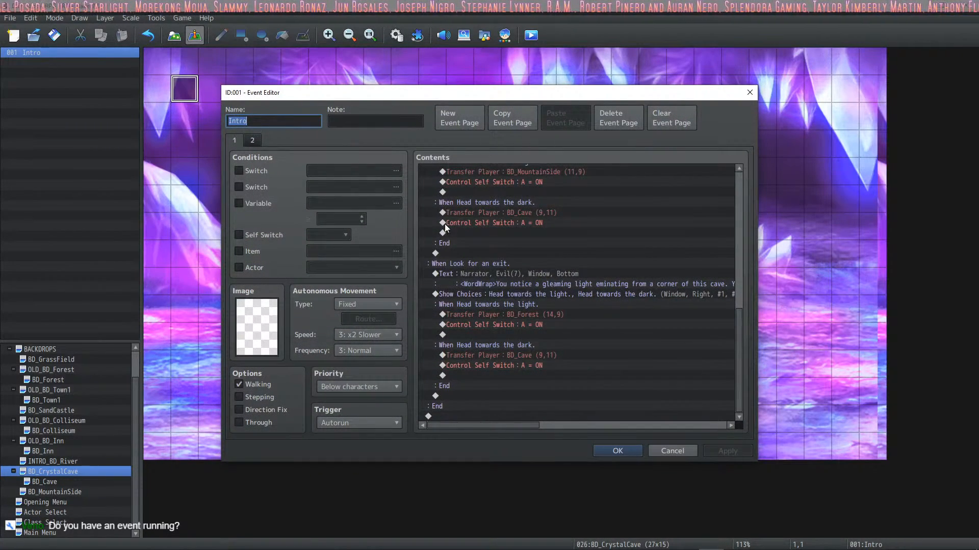
{"action": "left_click", "coordinate": [255, 141]}
{"action": "left_click", "coordinate": [538, 170]}
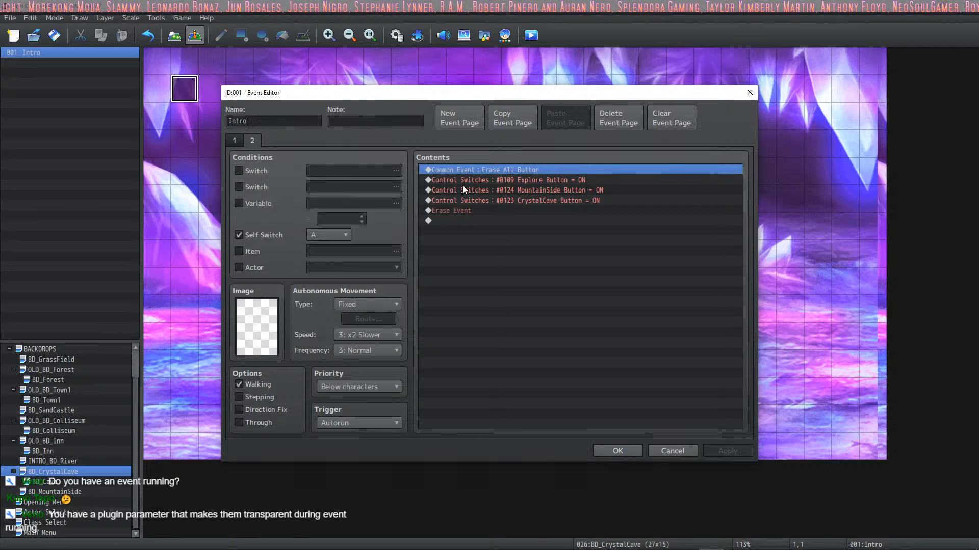
{"action": "left_click", "coordinate": [626, 184]}
{"action": "left_click", "coordinate": [565, 192]}
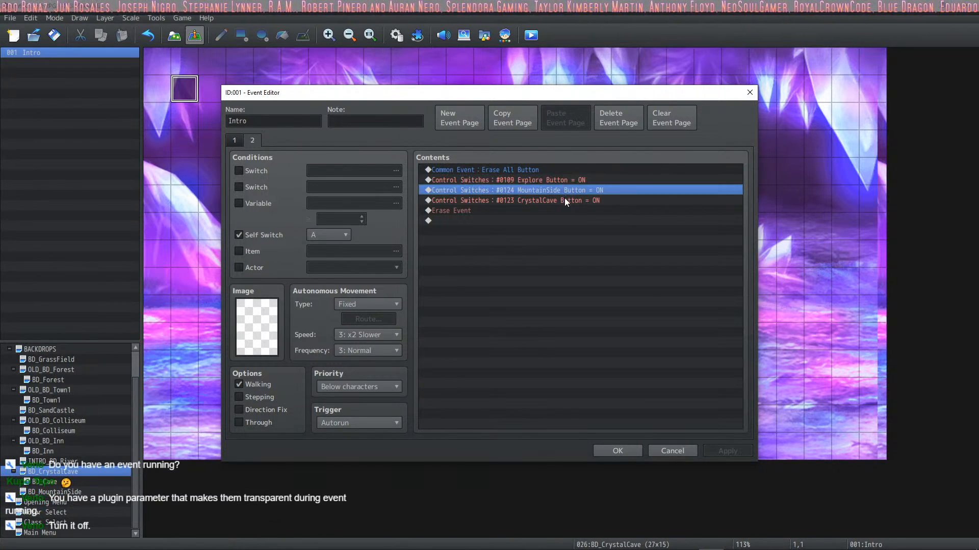
{"action": "left_click", "coordinate": [564, 200]}
{"action": "left_click", "coordinate": [565, 190]}
{"action": "left_click", "coordinate": [567, 181]}
{"action": "left_click", "coordinate": [564, 191]}
{"action": "left_click", "coordinate": [562, 201]}
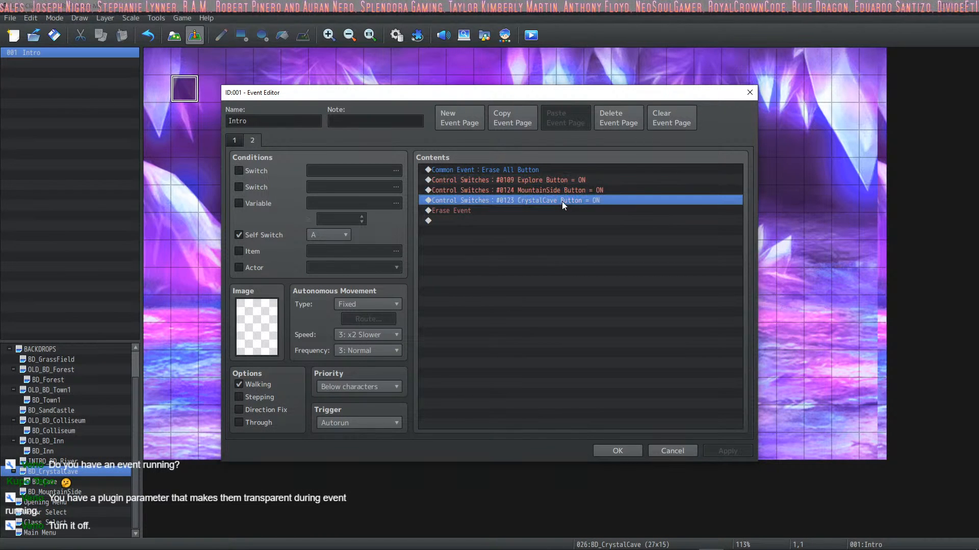
{"action": "left_click", "coordinate": [561, 192]}
{"action": "left_click", "coordinate": [561, 199]}
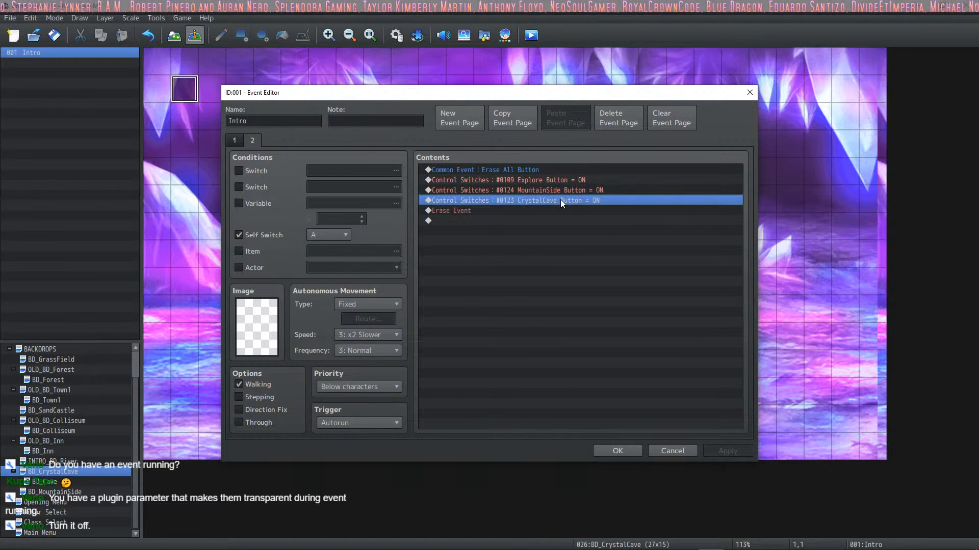
{"action": "key", "text": "Delete"}
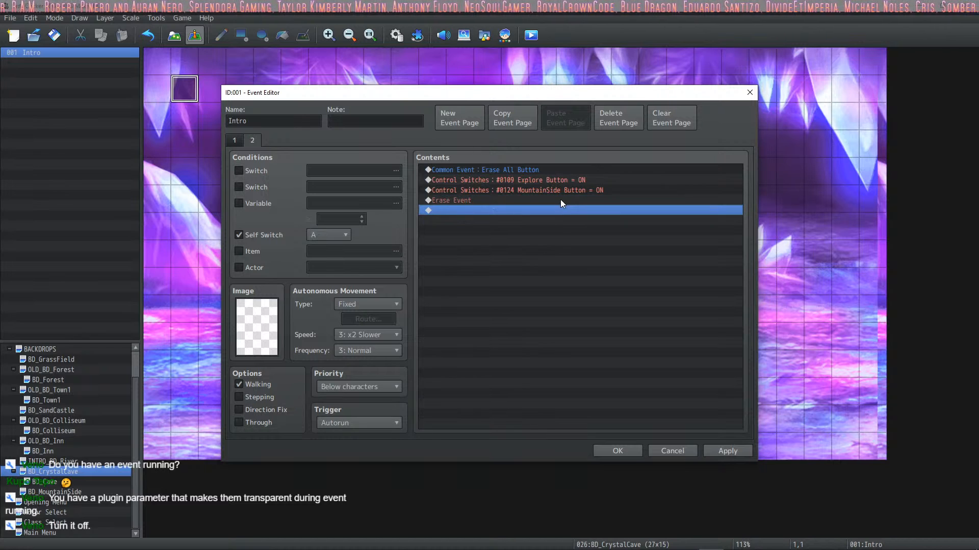
{"action": "left_click", "coordinate": [734, 452]}
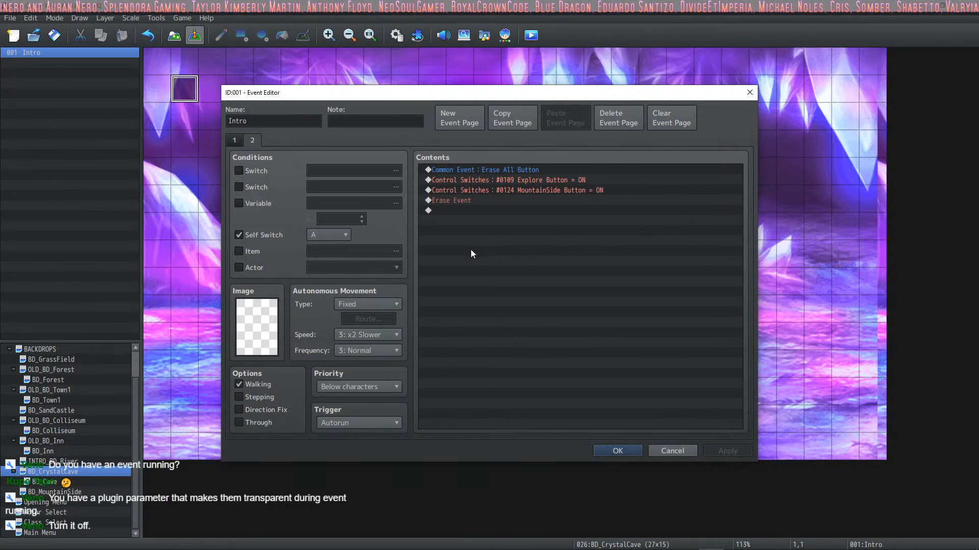
Step: Review the remaining switch commands on page 2 of the Intro event, compare both event pages, and close the event accepting it
{"action": "left_click", "coordinate": [519, 180]}
{"action": "left_click", "coordinate": [523, 190]}
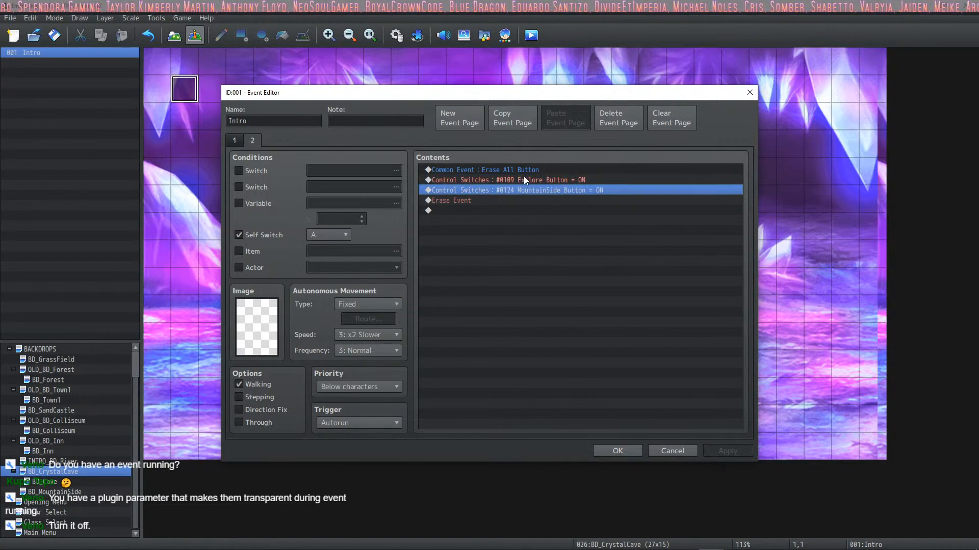
{"action": "left_click", "coordinate": [524, 180]}
{"action": "left_click", "coordinate": [522, 189]}
{"action": "left_click", "coordinate": [520, 179]}
{"action": "left_click", "coordinate": [512, 189]}
{"action": "left_click", "coordinate": [510, 201]}
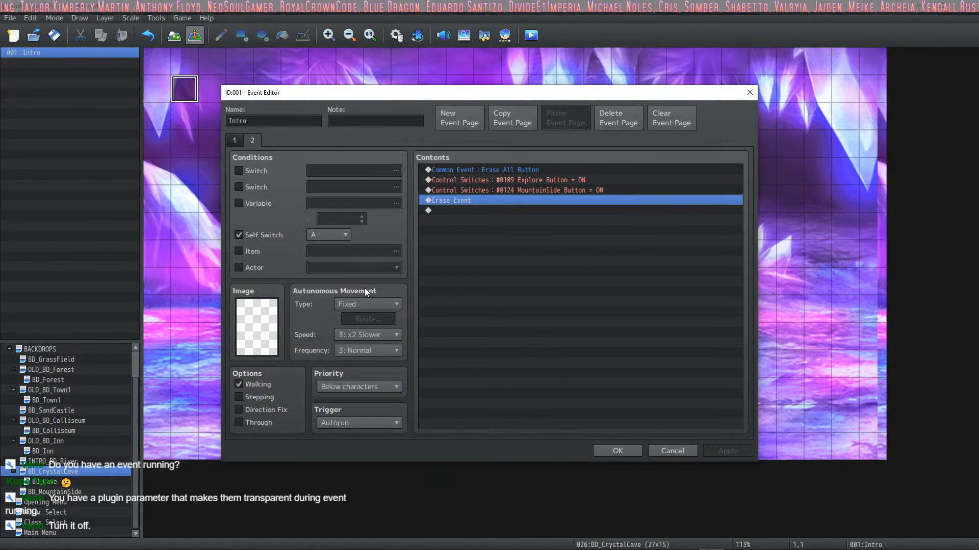
{"action": "left_click", "coordinate": [241, 139]}
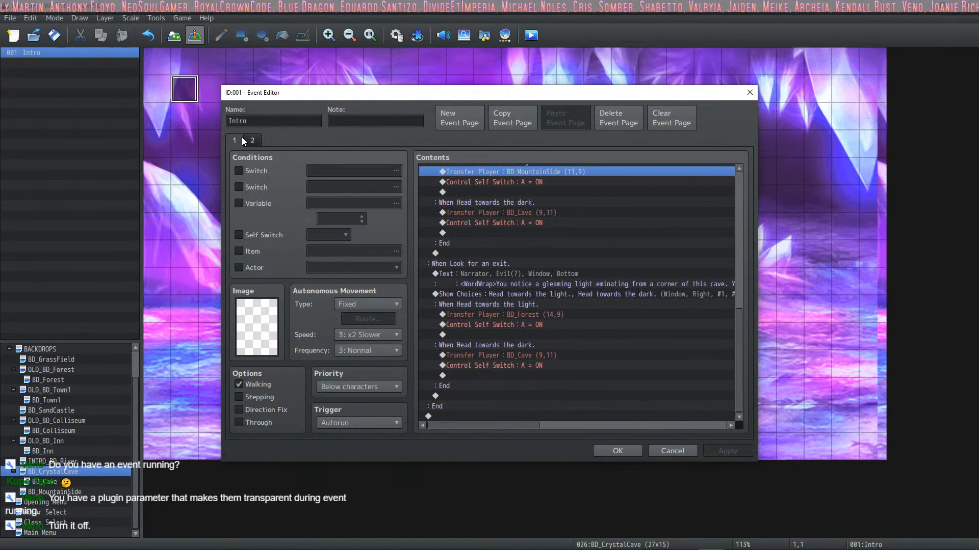
{"action": "left_click", "coordinate": [251, 140]}
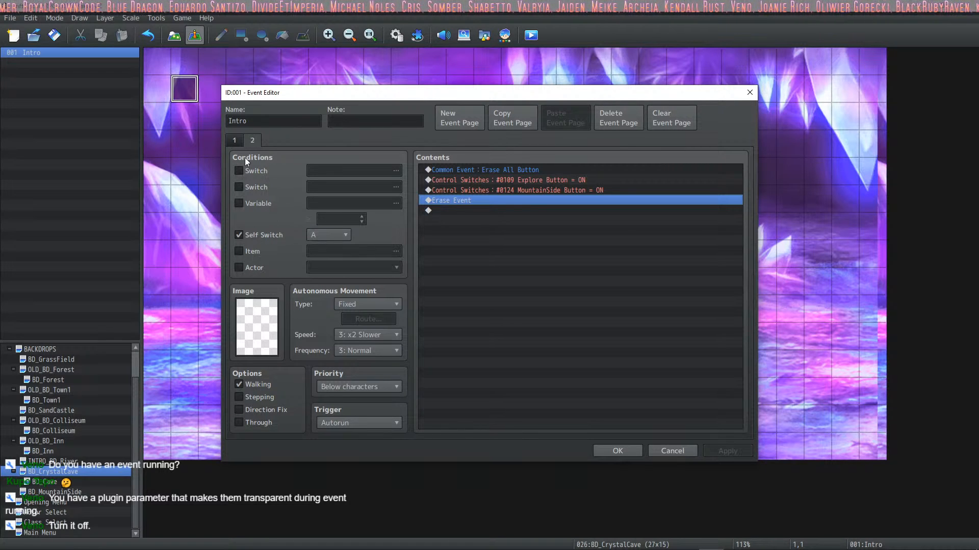
{"action": "left_click", "coordinate": [233, 139]}
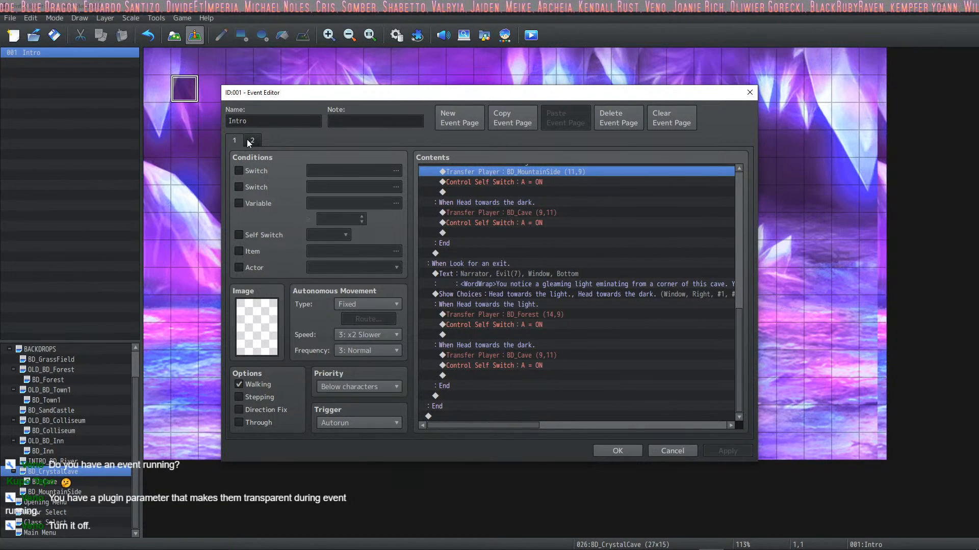
{"action": "left_click", "coordinate": [250, 142]}
{"action": "left_click", "coordinate": [237, 141]}
{"action": "left_click", "coordinate": [252, 140]}
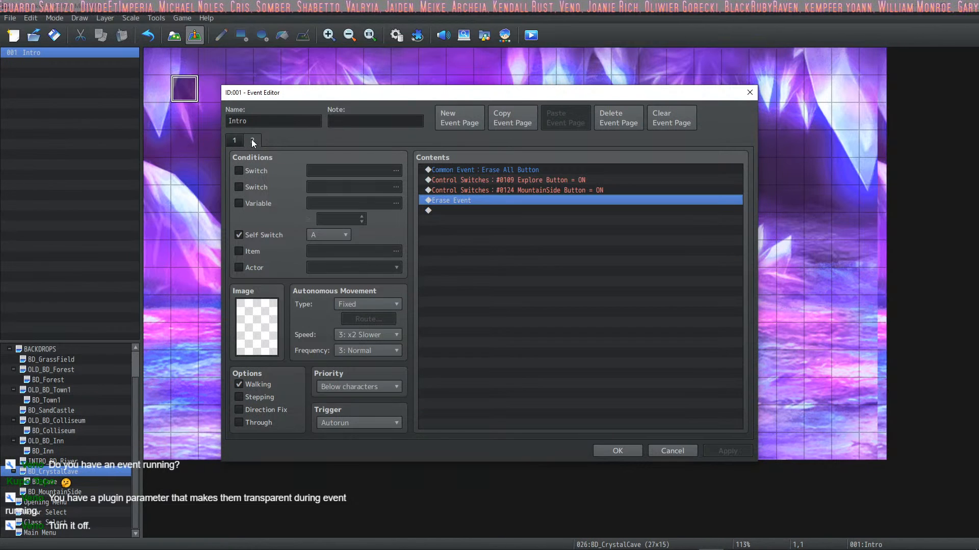
{"action": "left_click", "coordinate": [616, 454]}
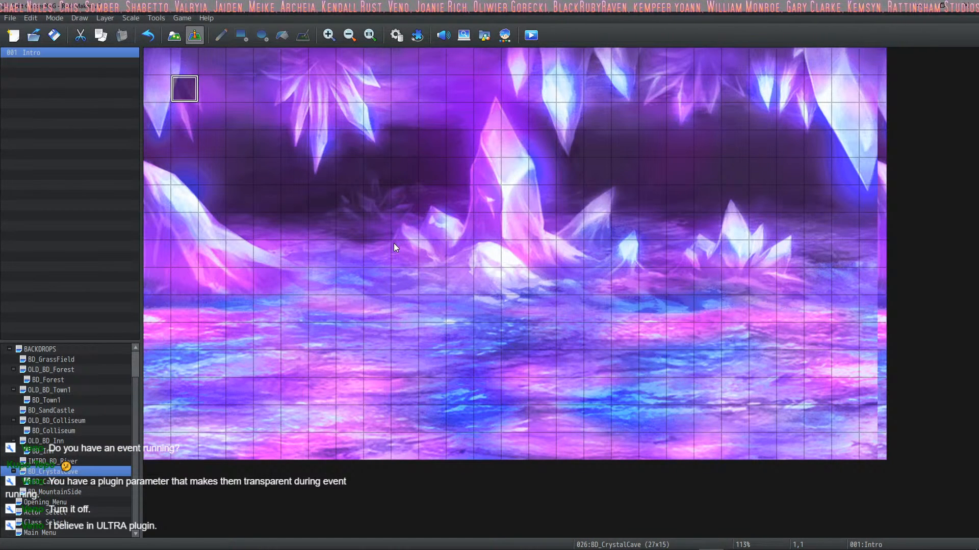
Step: Check the plugin settings of SRD_HUDMakerUltraPro for a parameter that fades the HUD during events
{"action": "left_click", "coordinate": [416, 35]}
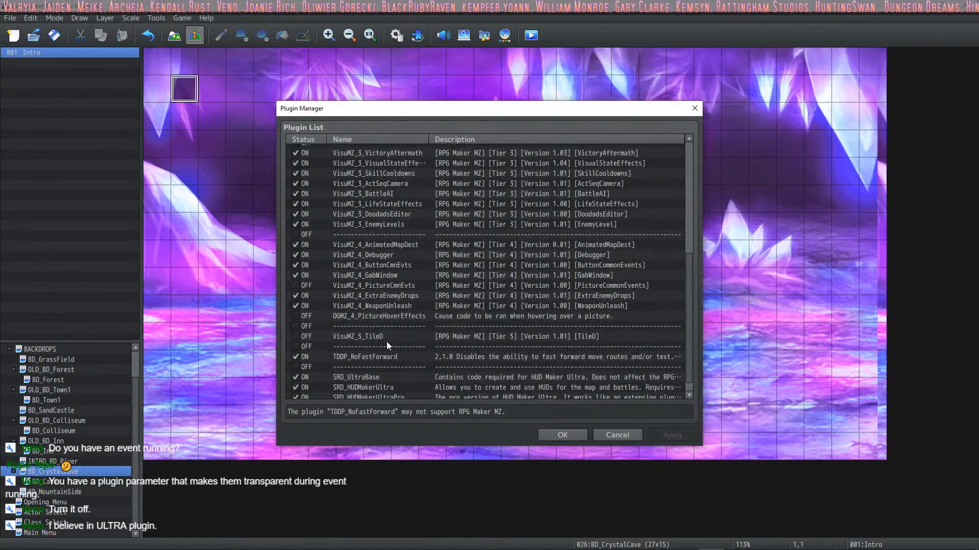
{"action": "scroll", "coordinate": [400, 308], "scroll_direction": "down", "scroll_amount": 1}
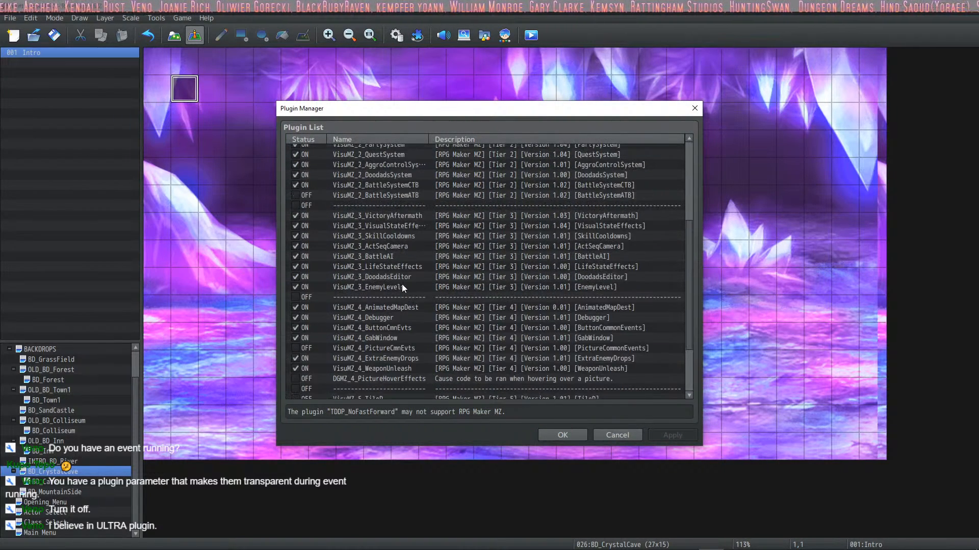
{"action": "double_click", "coordinate": [393, 385]}
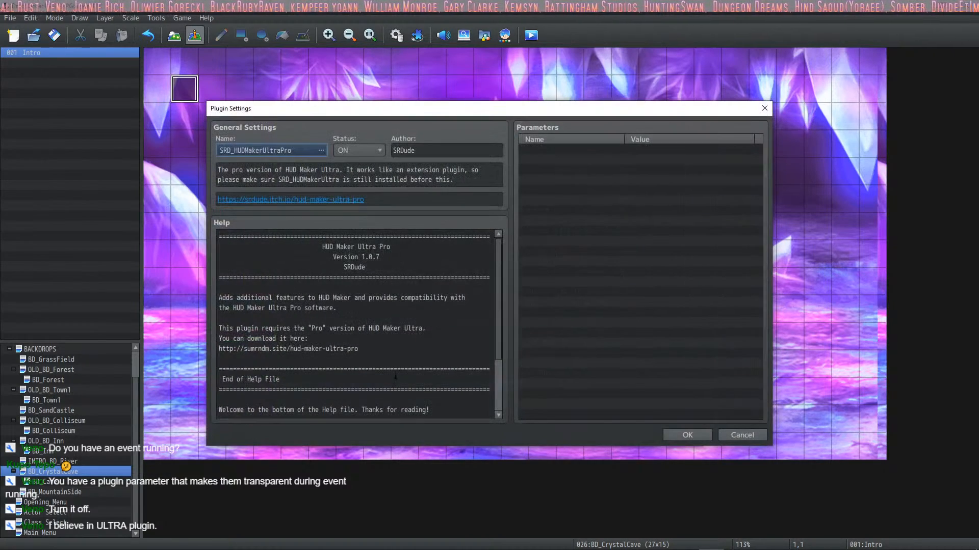
{"action": "scroll", "coordinate": [499, 266], "scroll_direction": "down", "scroll_amount": 1}
{"action": "scroll", "coordinate": [500, 266], "scroll_direction": "down", "scroll_amount": 5}
{"action": "left_click", "coordinate": [687, 435]}
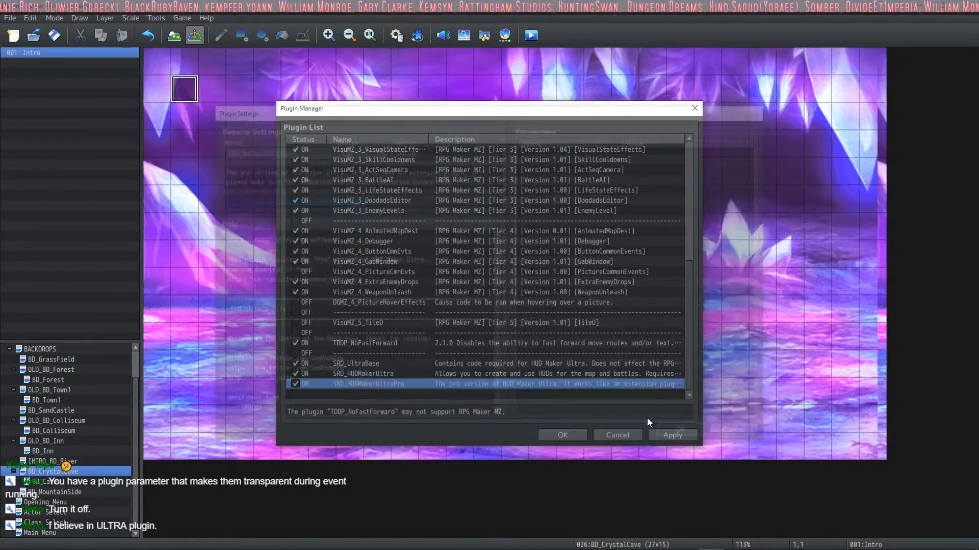
Step: Turn off Fade During Events in the SRD_HUDMakerUltra plugin parameters and accept the plugin changes
{"action": "double_click", "coordinate": [372, 374]}
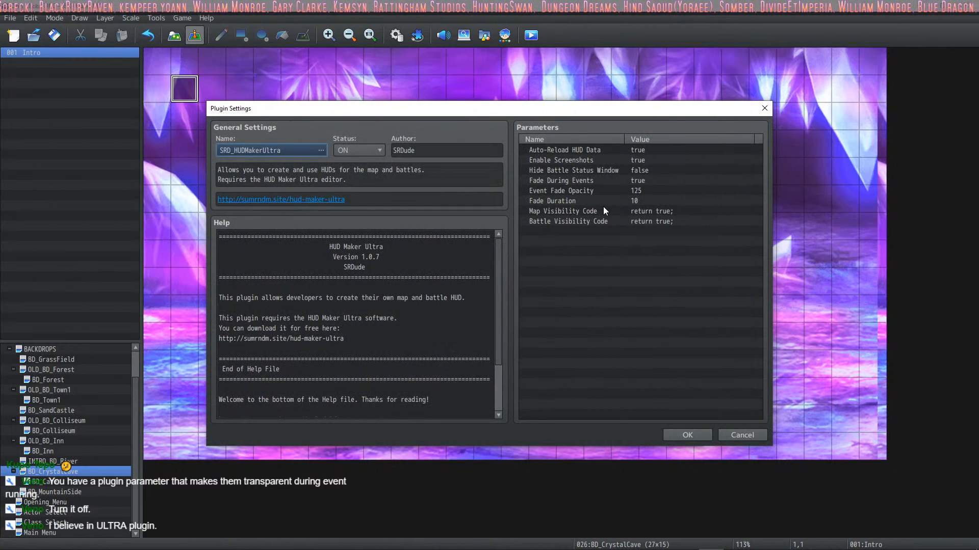
{"action": "left_click", "coordinate": [579, 192]}
{"action": "left_click", "coordinate": [586, 181]}
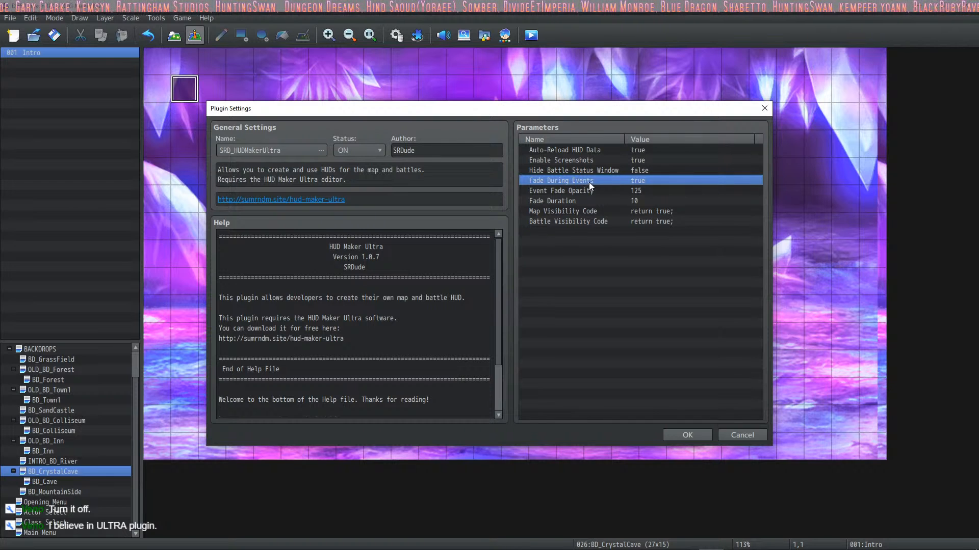
{"action": "double_click", "coordinate": [589, 182]}
{"action": "left_click", "coordinate": [496, 270]}
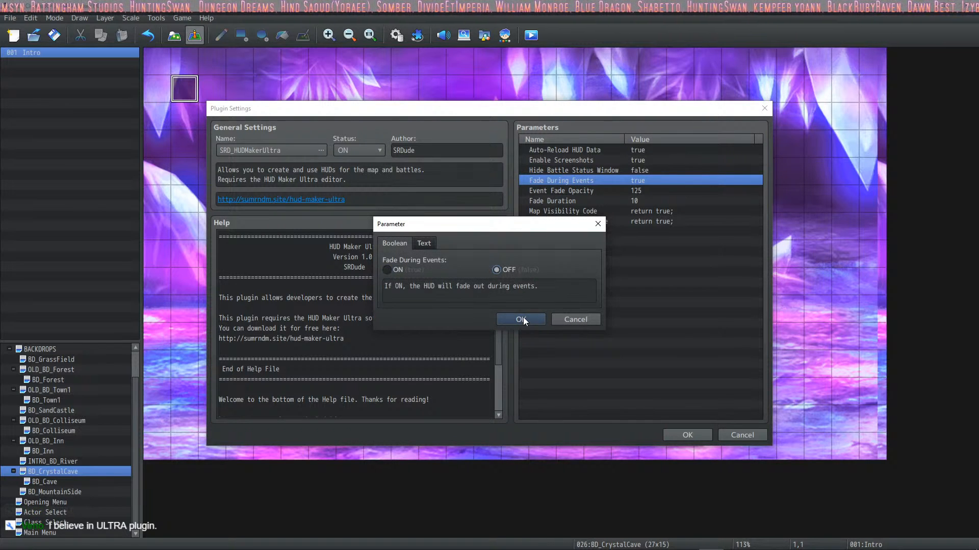
{"action": "left_click", "coordinate": [521, 318]}
{"action": "left_click", "coordinate": [685, 435]}
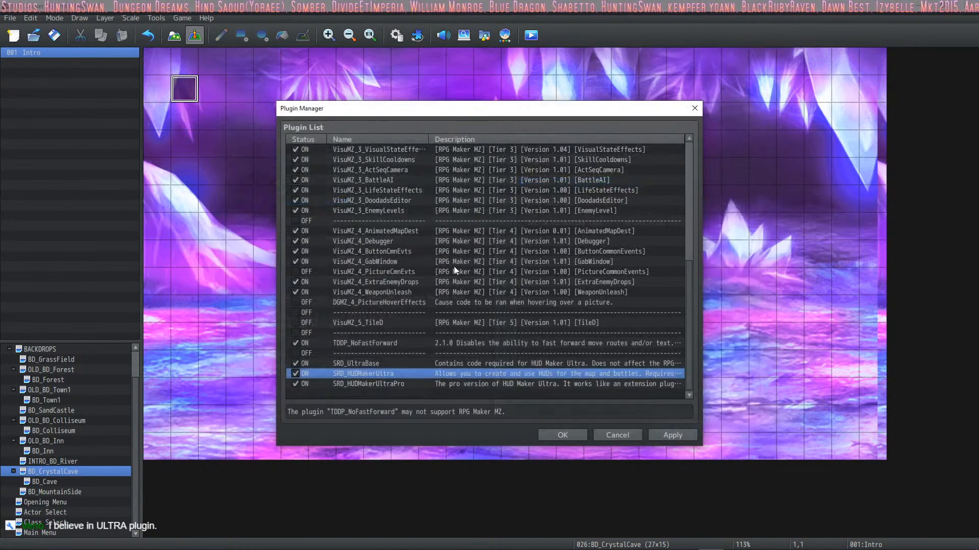
{"action": "left_click", "coordinate": [565, 435]}
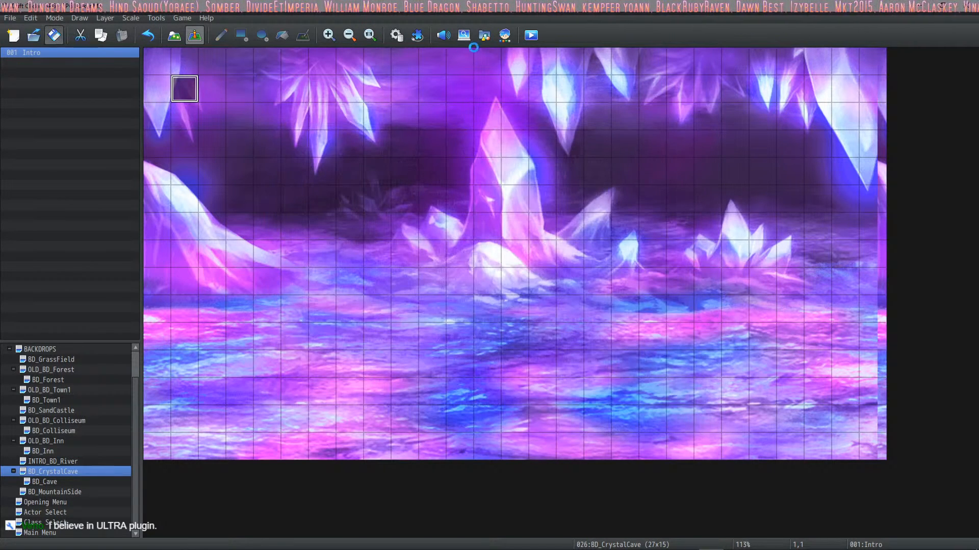
Step: Start a new playtest, choose the hero Sehkmet on the Actor Selection map, and proceed to the warrior class description
{"action": "left_click", "coordinate": [531, 36]}
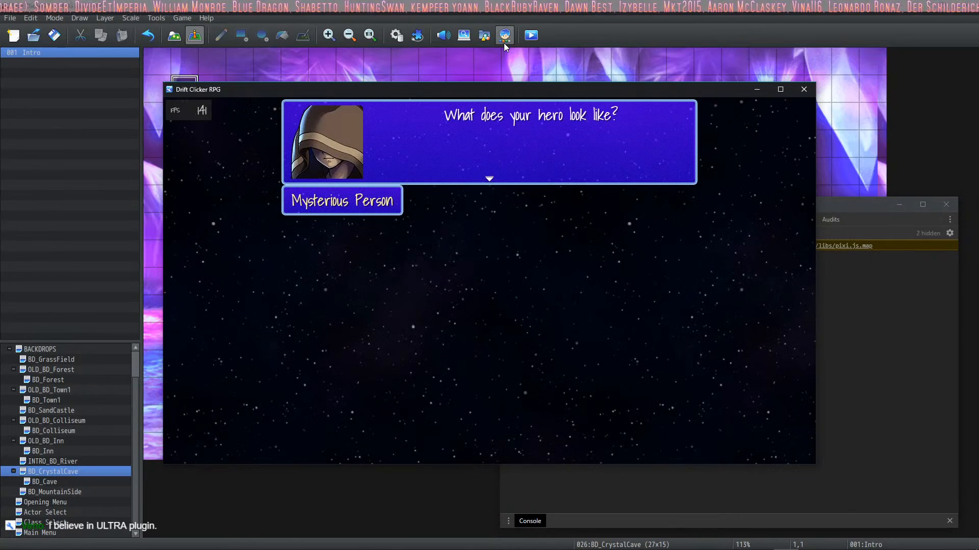
{"action": "left_click", "coordinate": [485, 212]}
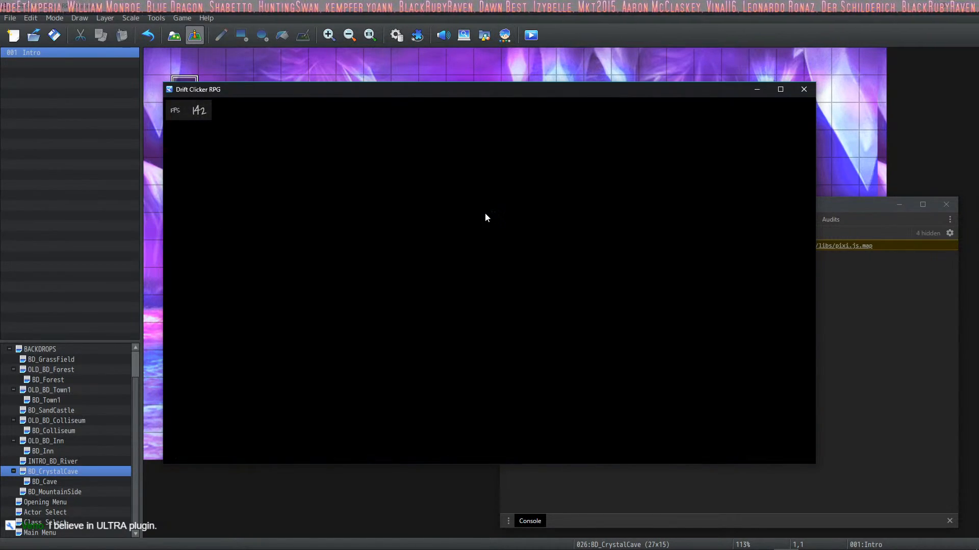
{"action": "key", "text": "Up"}
{"action": "key", "text": "Left"}
{"action": "key", "text": "Return"}
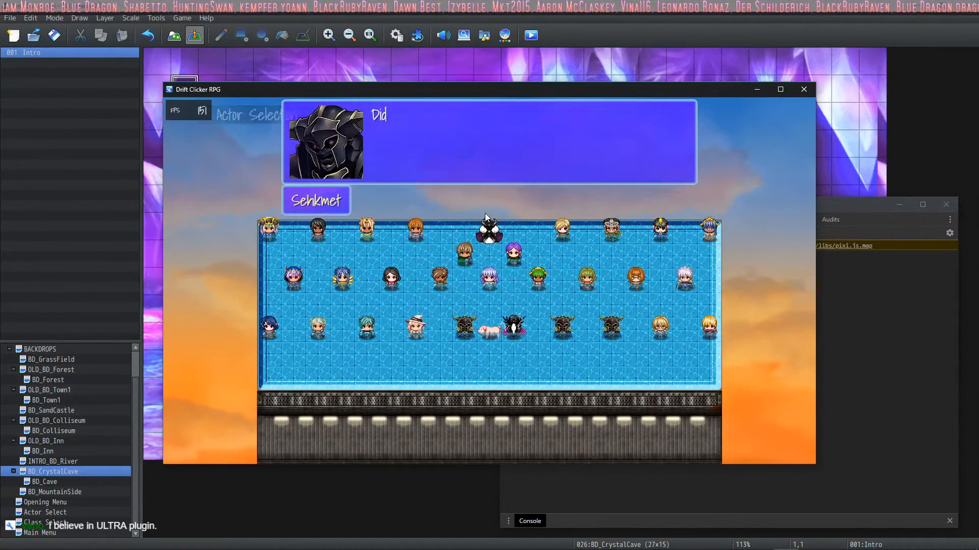
{"action": "key", "text": "Return"}
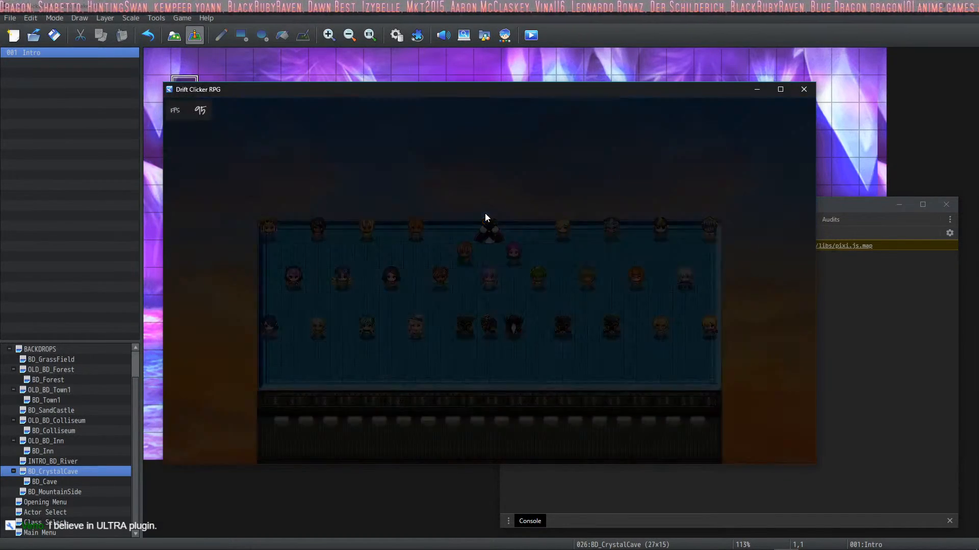
{"action": "key", "text": "Return"}
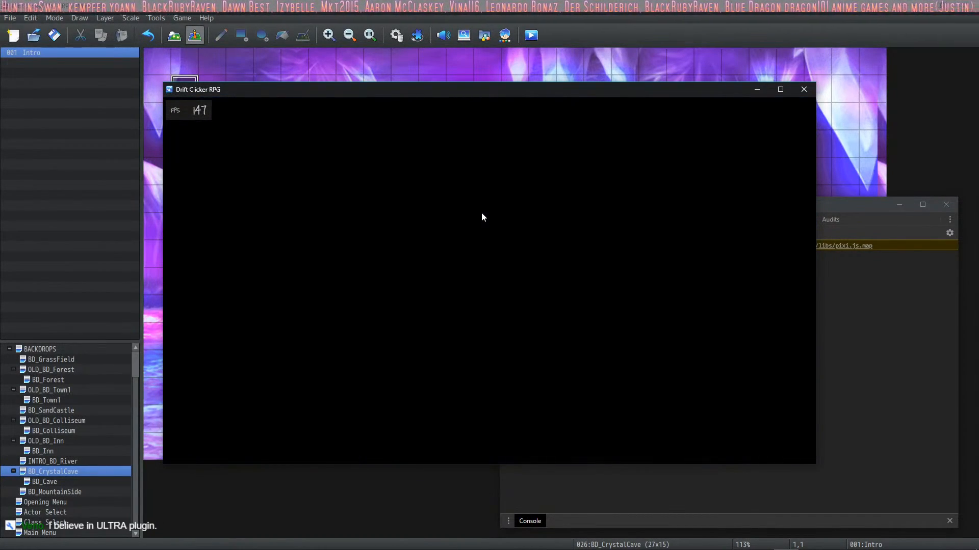
{"action": "key", "text": "Return"}
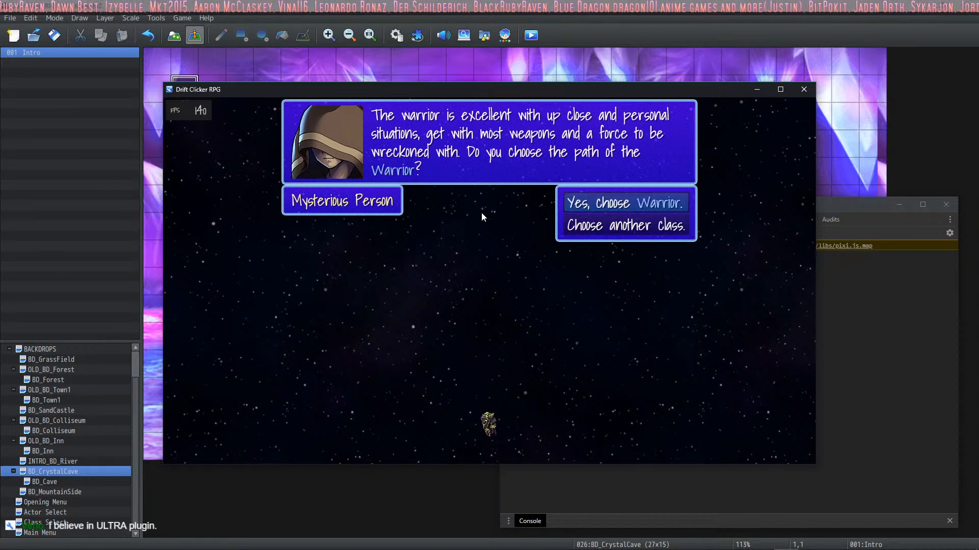
Step: Choose Warrior, look for the backpack and head towards the dark to reach the Cave map, and test its crossed swords button
{"action": "key", "text": "Return"}
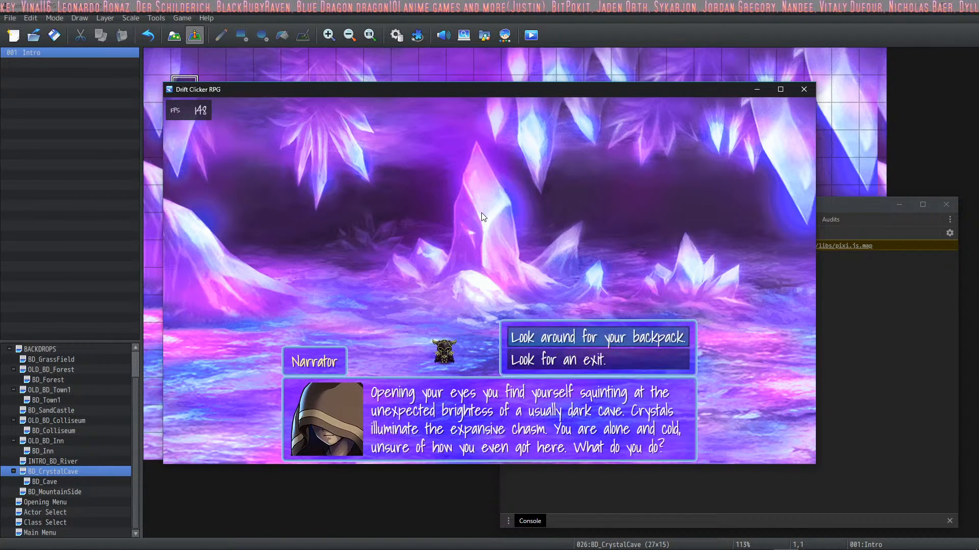
{"action": "key", "text": "Return"}
{"action": "key", "text": "Return"}
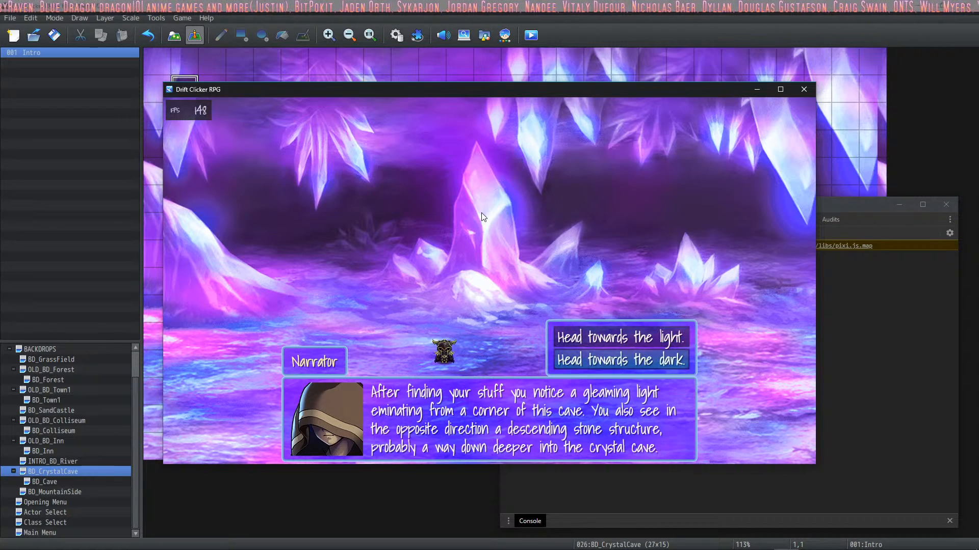
{"action": "key", "text": "Return"}
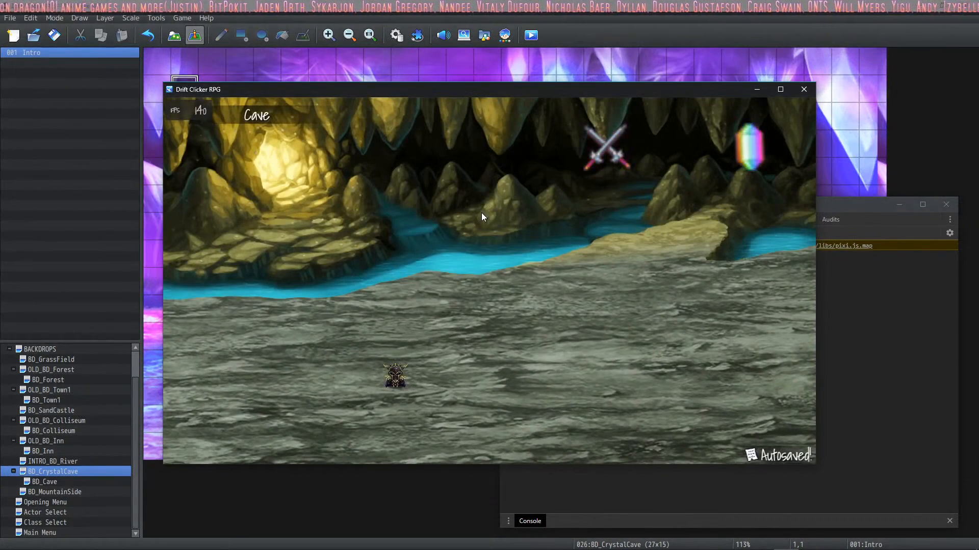
{"action": "left_click", "coordinate": [604, 136]}
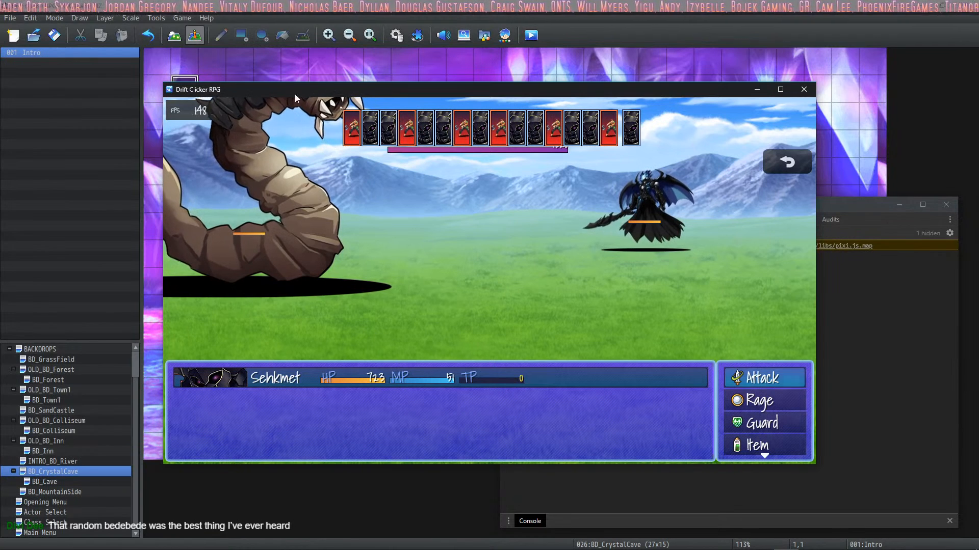
Step: In the DeathWorm enemy's note, set the DragonBone Scalex to -0.6 and Scaley to 0.6, and accept the database changes
{"action": "left_click", "coordinate": [396, 36]}
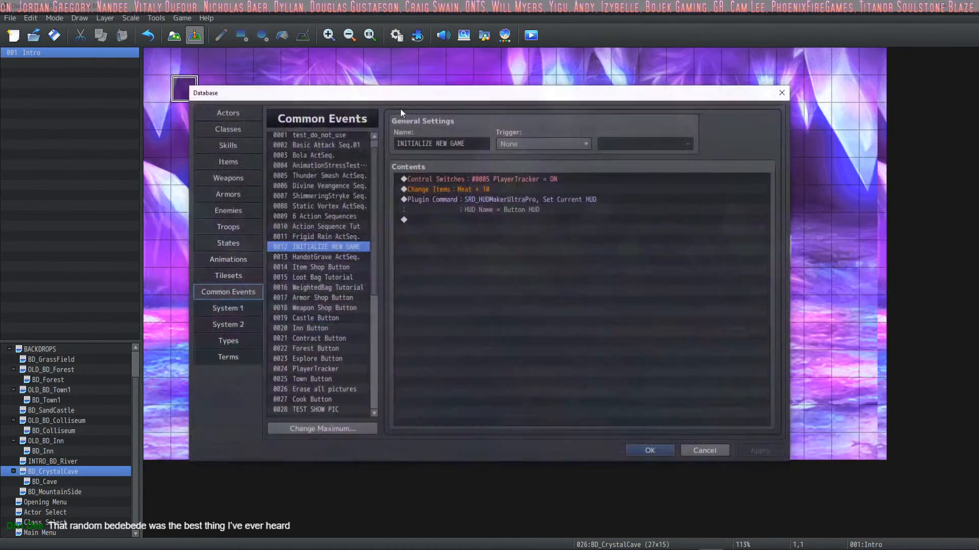
{"action": "left_click", "coordinate": [237, 197]}
{"action": "left_click", "coordinate": [233, 211]}
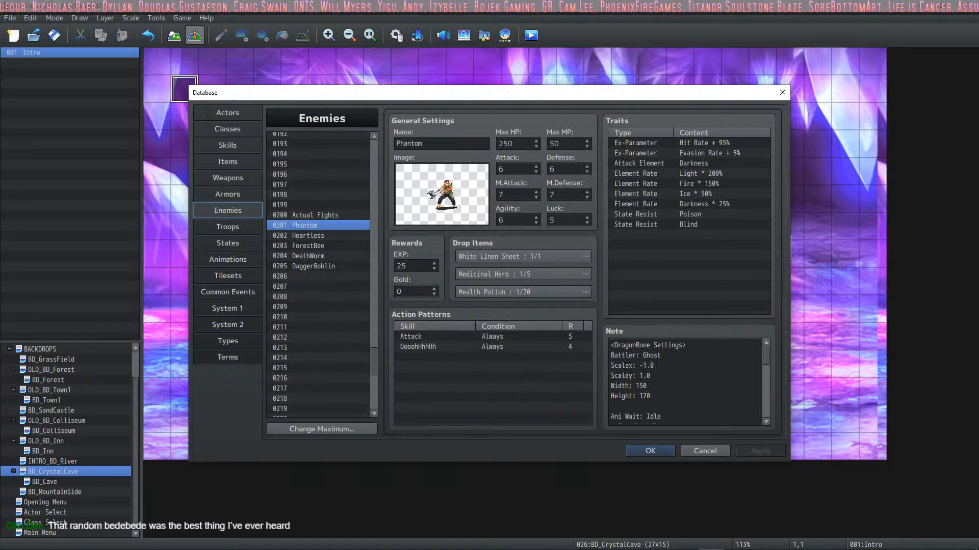
{"action": "left_click", "coordinate": [323, 256]}
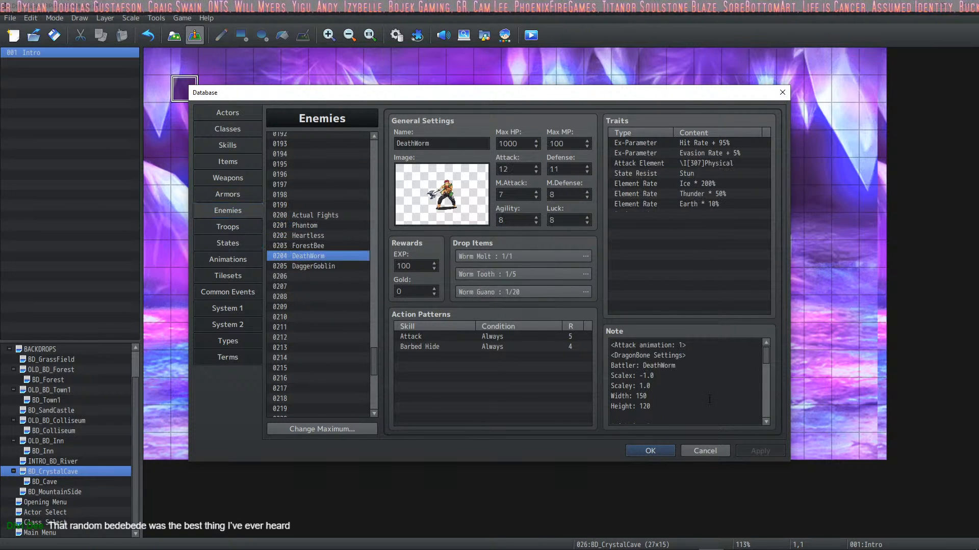
{"action": "left_click", "coordinate": [657, 377]}
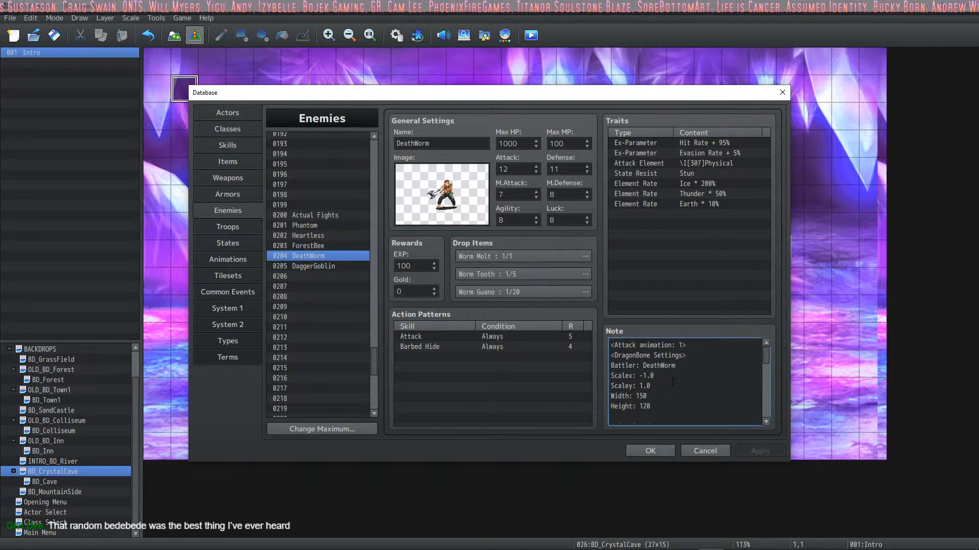
{"action": "key", "text": "BackSpace"}
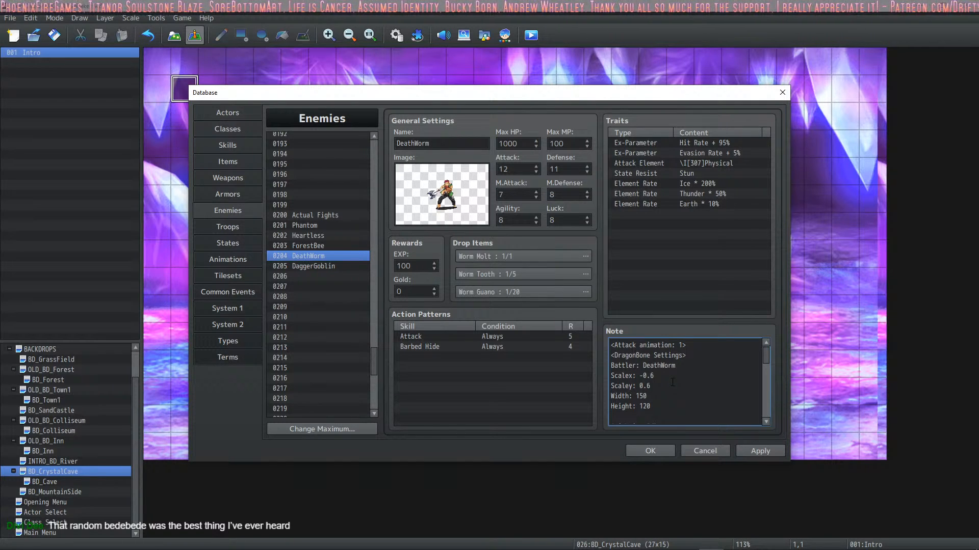
{"action": "left_click", "coordinate": [747, 448]}
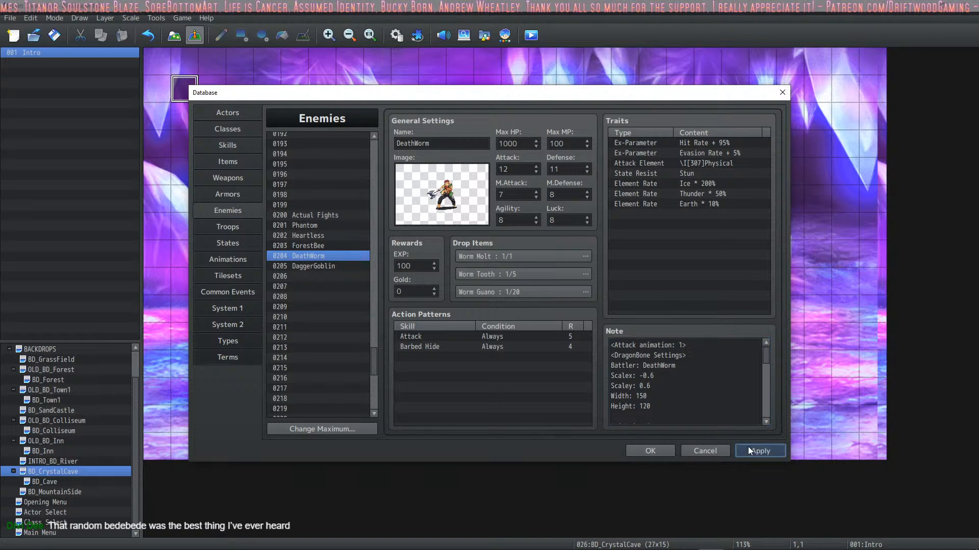
{"action": "left_click", "coordinate": [647, 453]}
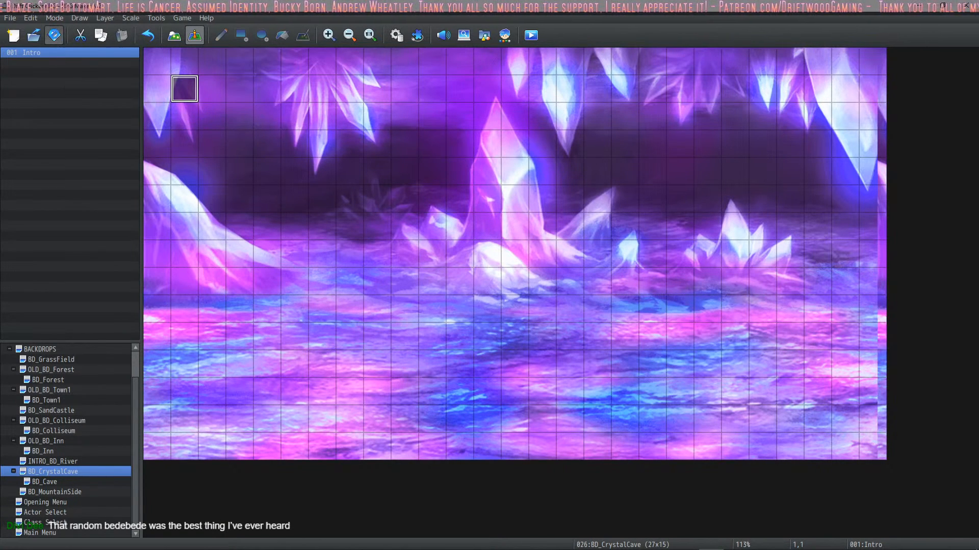
Step: Continue the DeathWorm battle in the maximized playtest with repeated attacks to observe its skill animation, and end the playtest
{"action": "key", "text": "ctrl+r"}
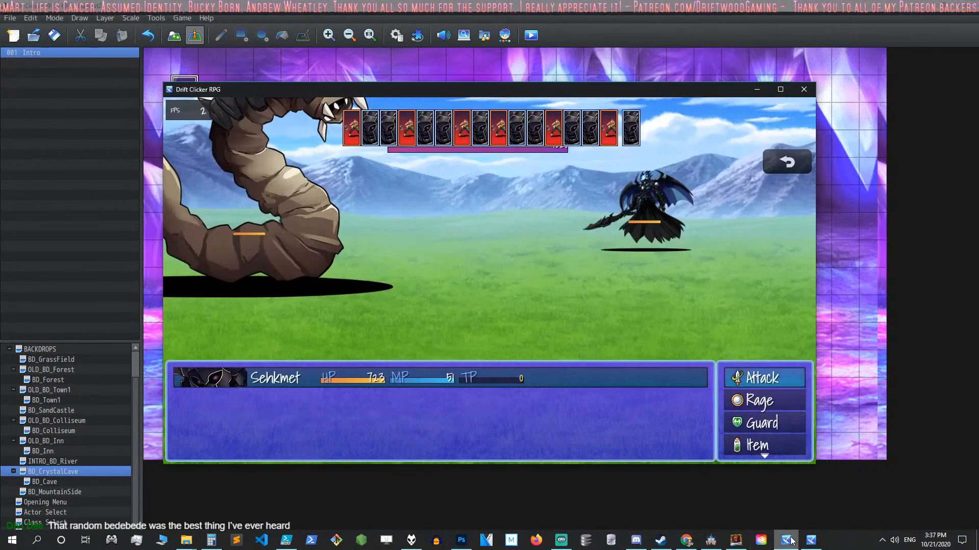
{"action": "left_click", "coordinate": [779, 89]}
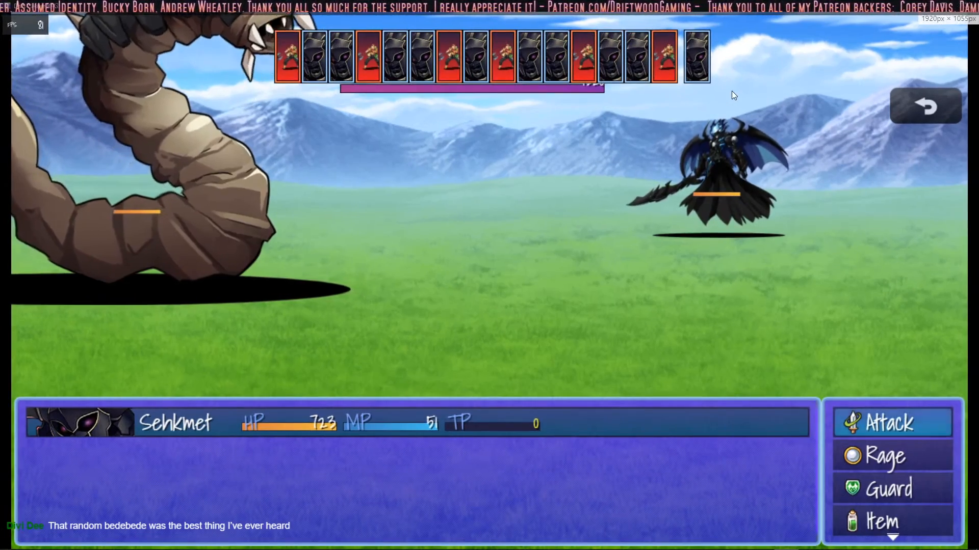
{"action": "key", "text": "Return"}
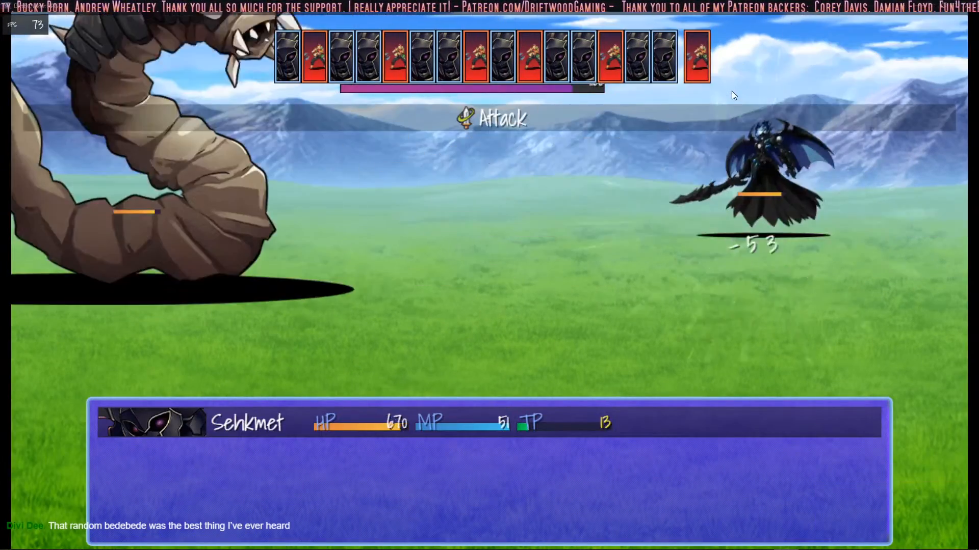
{"action": "key", "text": "Down"}
{"action": "key", "text": "Return"}
{"action": "key", "text": "Return"}
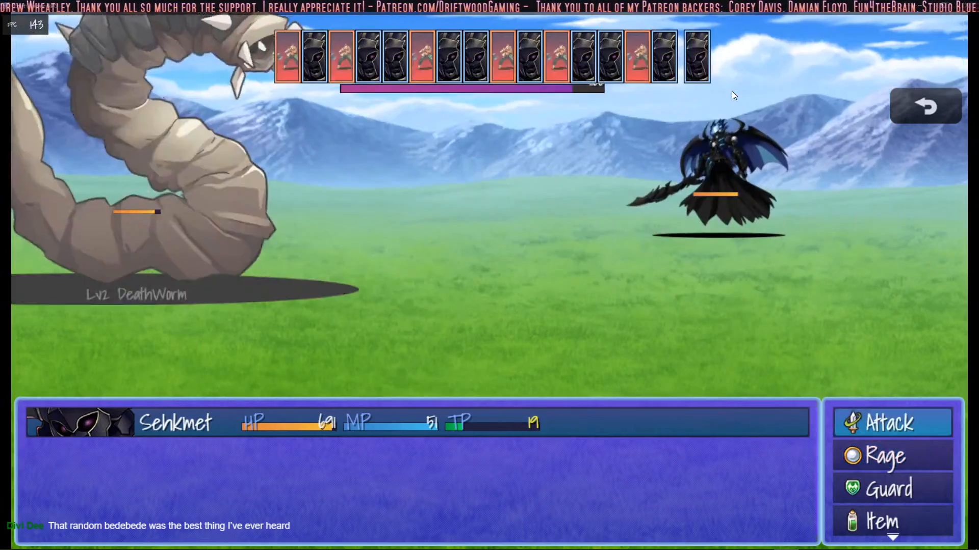
{"action": "key", "text": "Return"}
{"action": "key", "text": "Return"}
{"action": "key", "text": "Return"}
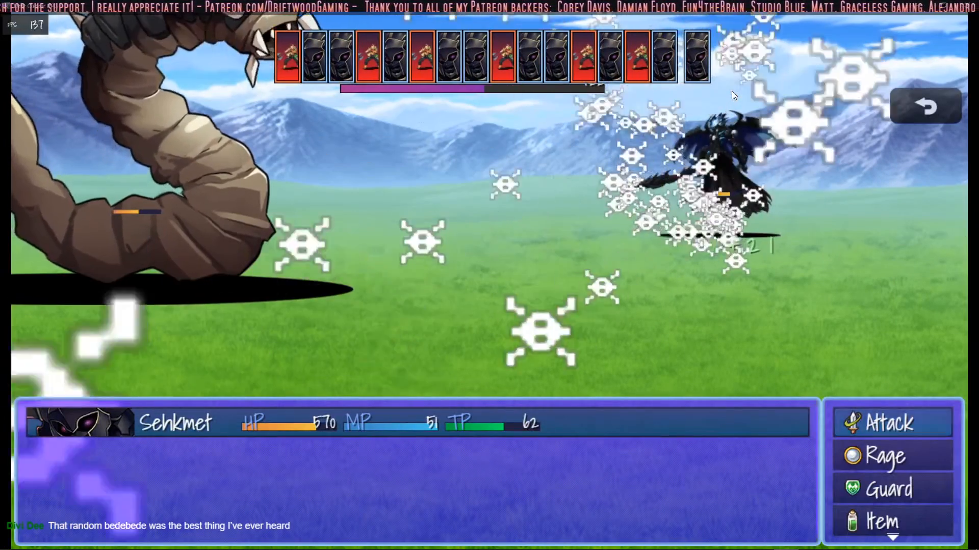
{"action": "key", "text": "Return"}
{"action": "key", "text": "Return"}
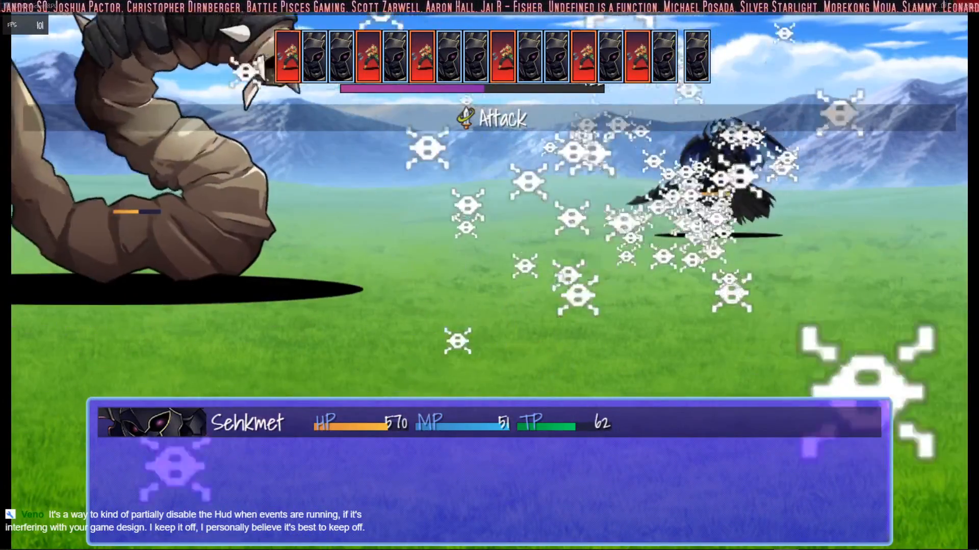
{"action": "left_click", "coordinate": [965, 6]}
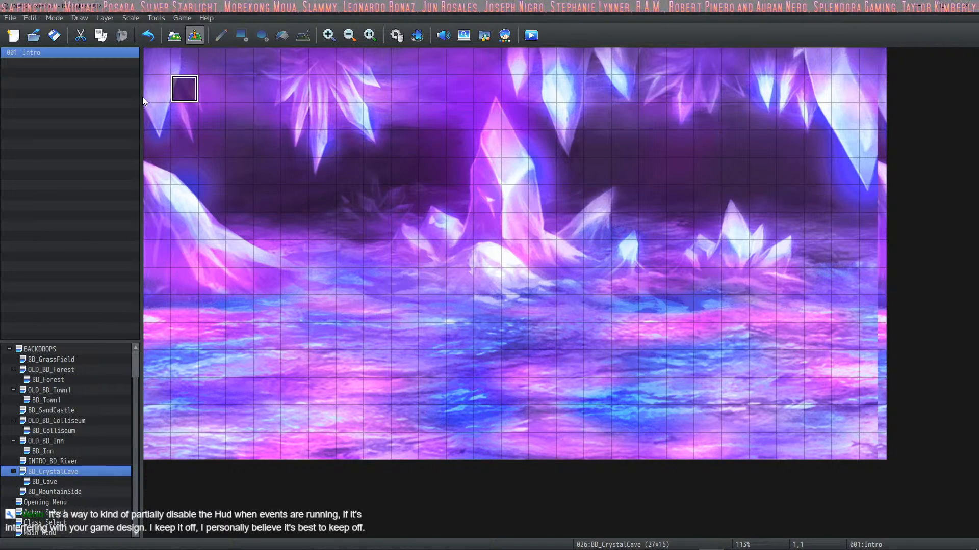
{"action": "left_click", "coordinate": [531, 35]}
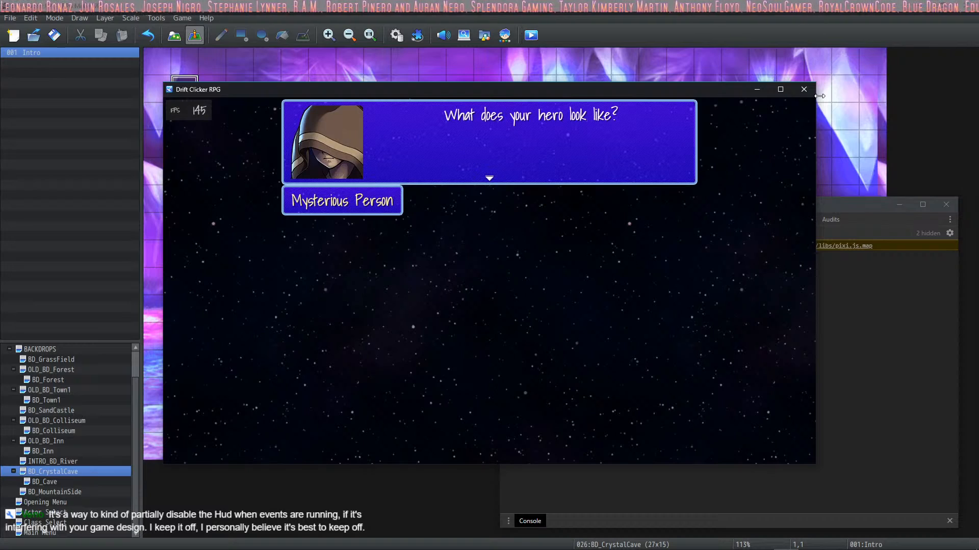
{"action": "left_click", "coordinate": [804, 89]}
Step: Find the monster skill Barbed Hide in the database and open its settings
{"action": "left_click", "coordinate": [398, 36]}
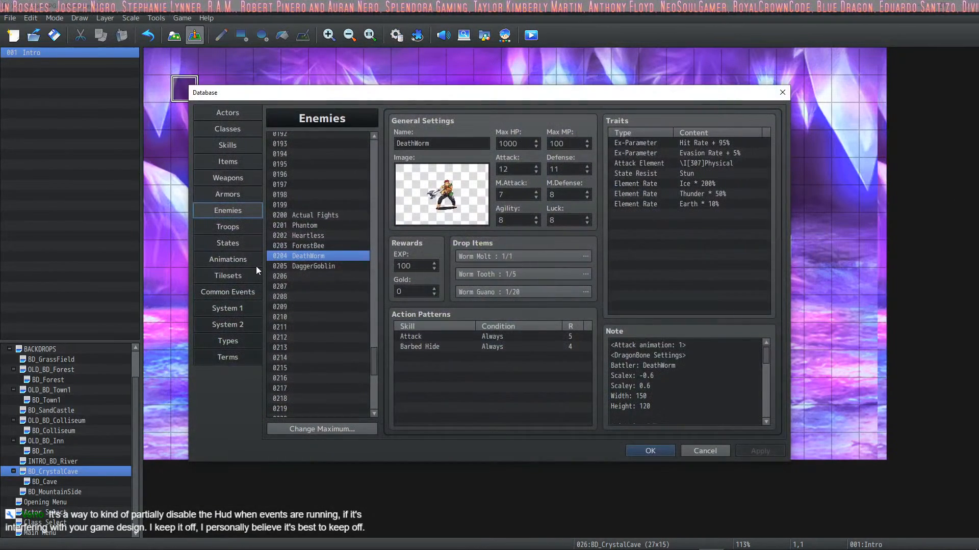
{"action": "left_click", "coordinate": [227, 145]}
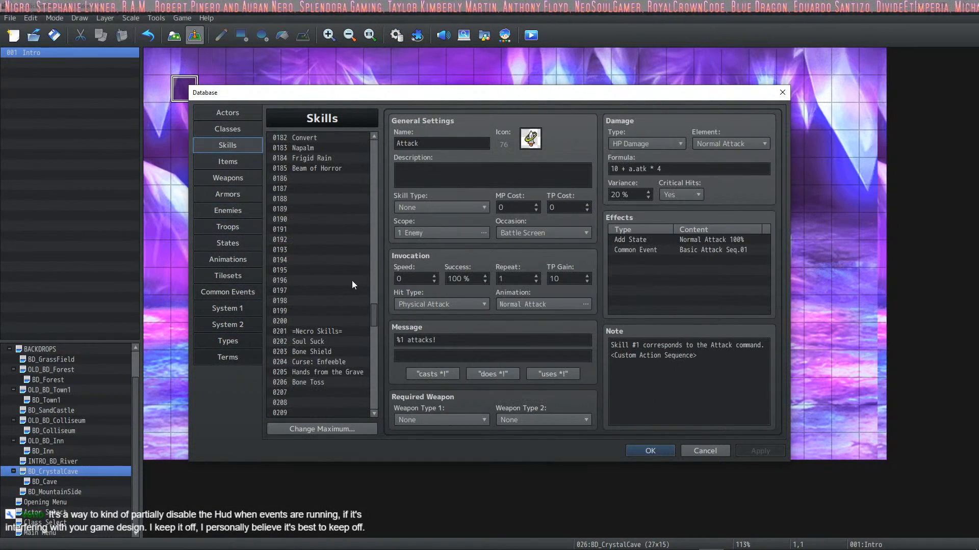
{"action": "scroll", "coordinate": [348, 345], "scroll_direction": "up", "scroll_amount": 15}
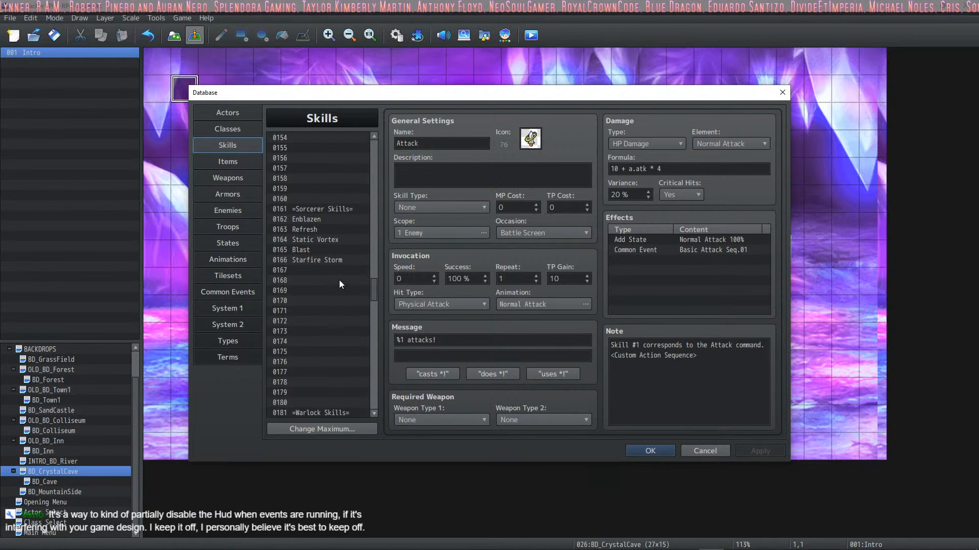
{"action": "scroll", "coordinate": [340, 263], "scroll_direction": "up", "scroll_amount": 13}
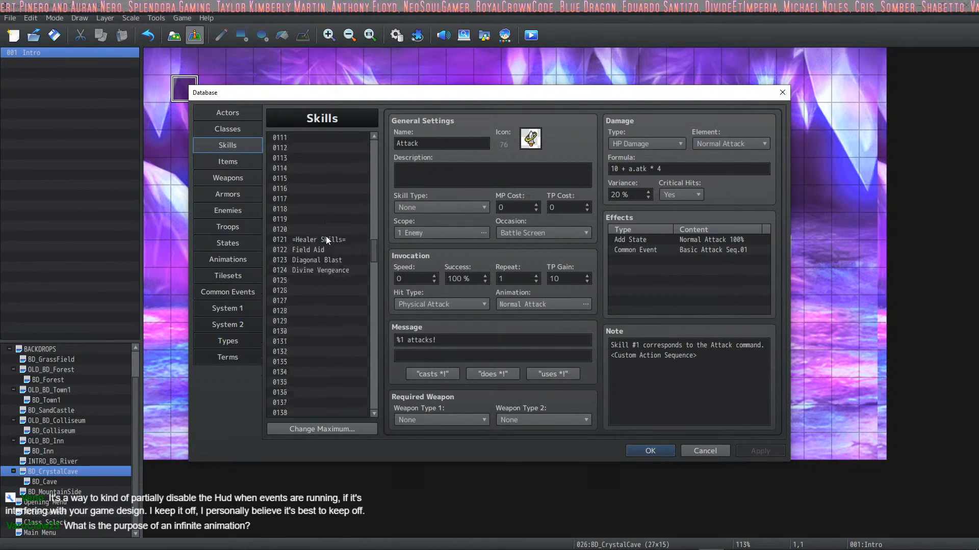
{"action": "scroll", "coordinate": [327, 220], "scroll_direction": "up", "scroll_amount": 5}
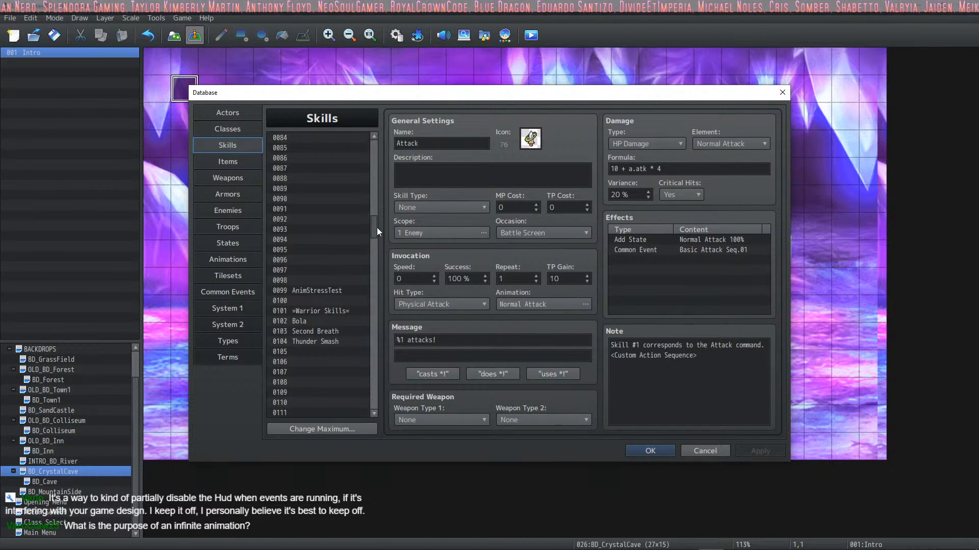
{"action": "left_click_drag", "start_coordinate": [378, 228], "coordinate": [389, 164]}
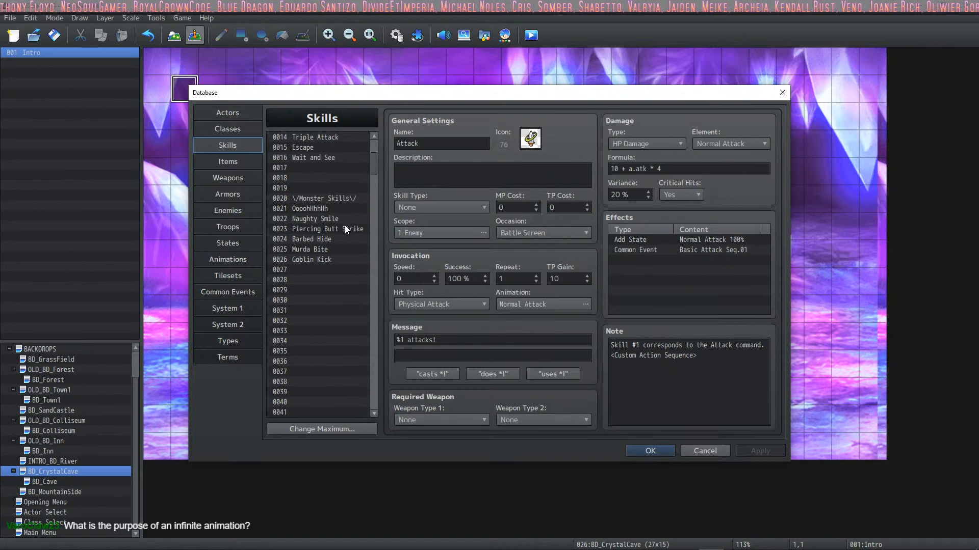
{"action": "left_click", "coordinate": [336, 242]}
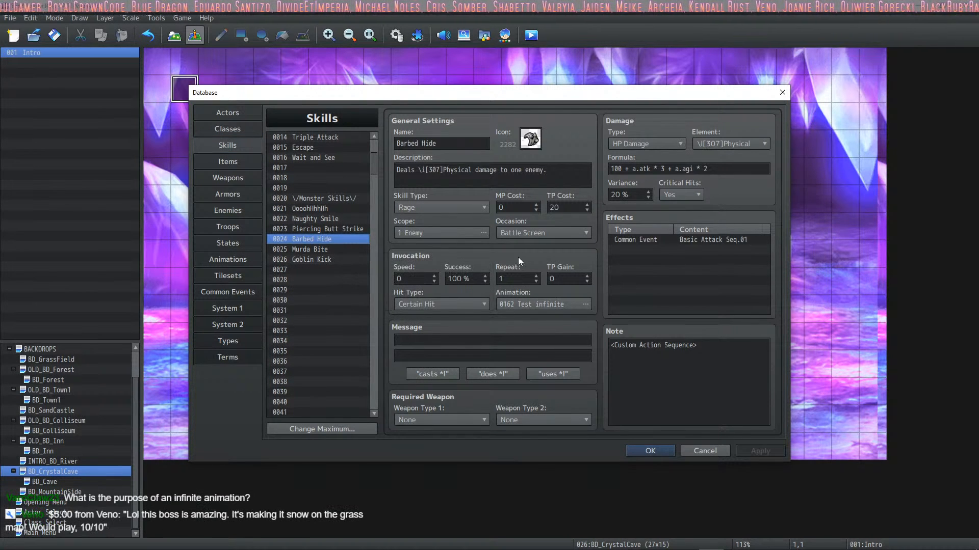
Step: Open the animation choice for Barbed Hide and preview Hover Anim and Bone Toss
{"action": "left_click", "coordinate": [585, 305]}
{"action": "left_click", "coordinate": [350, 282]}
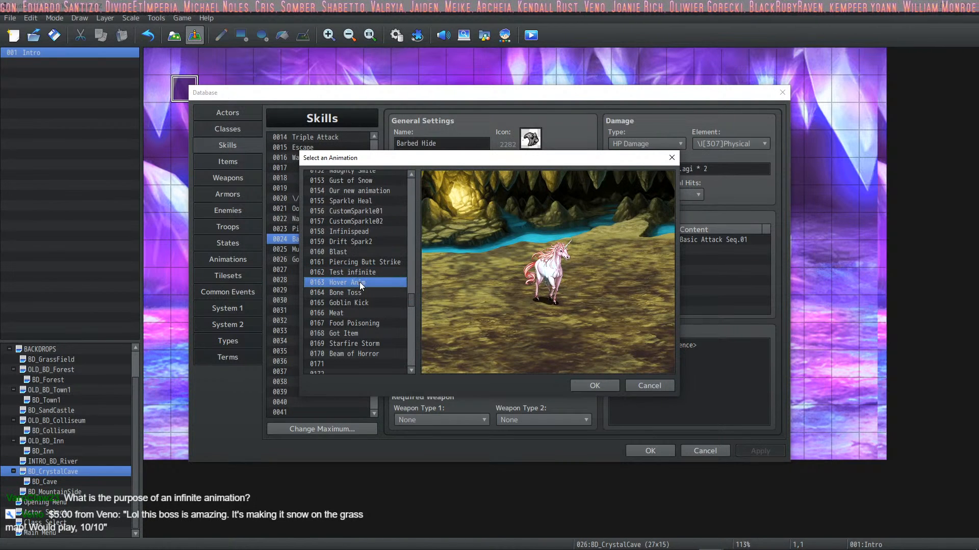
{"action": "left_click", "coordinate": [354, 294]}
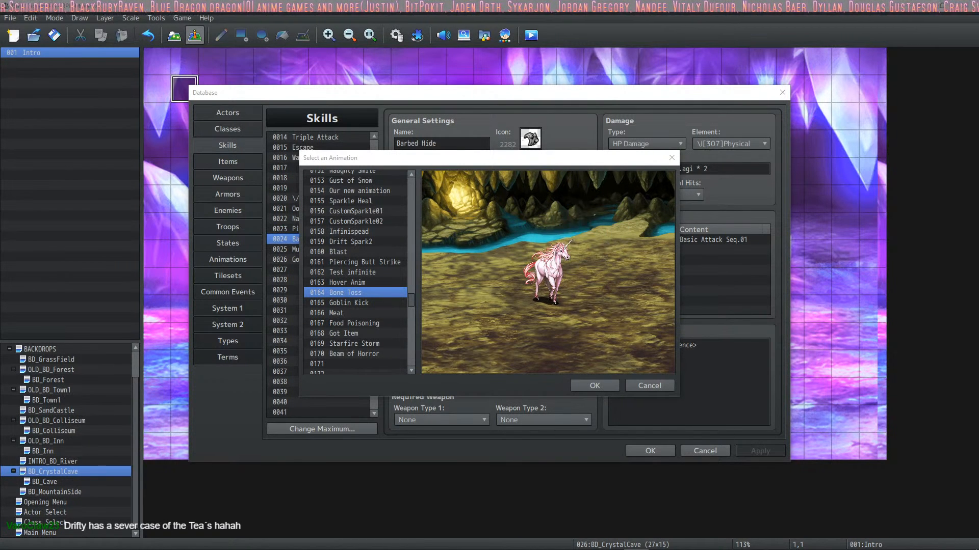
Step: Switch to Discord to read the giveaway channel, and move its window back out of view
{"action": "left_click_drag", "start_coordinate": [0, 39], "coordinate": [463, 58]}
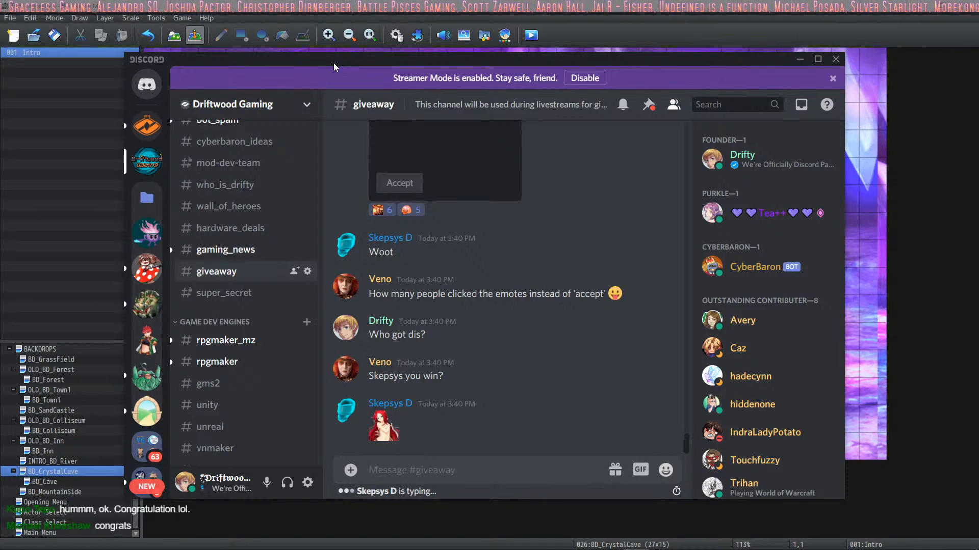
{"action": "left_click_drag", "start_coordinate": [334, 62], "coordinate": [0, 59]}
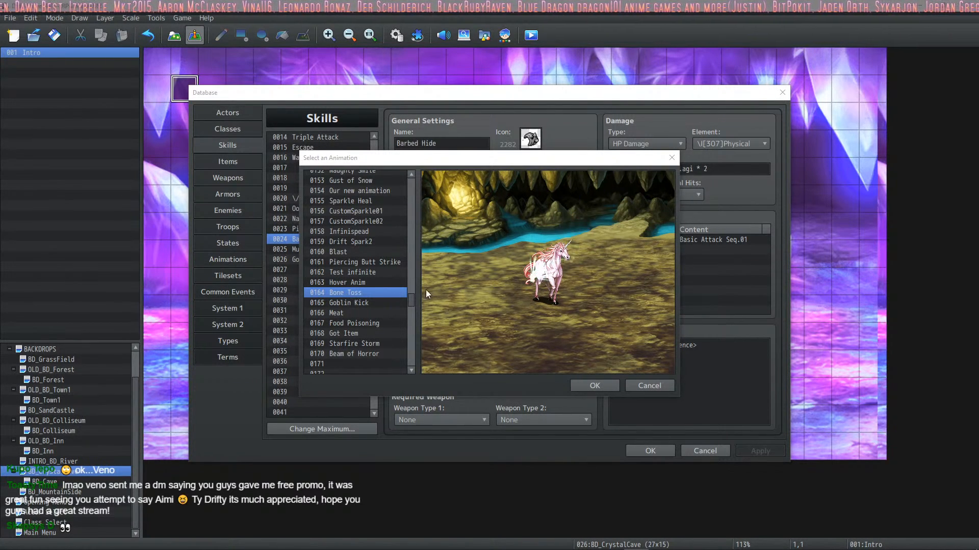
Step: Preview Food Poisoning, Starfire Storm, Beam of Horror, Got Item and Meat as replacement animations for Barbed Hide
{"action": "left_click", "coordinate": [364, 324]}
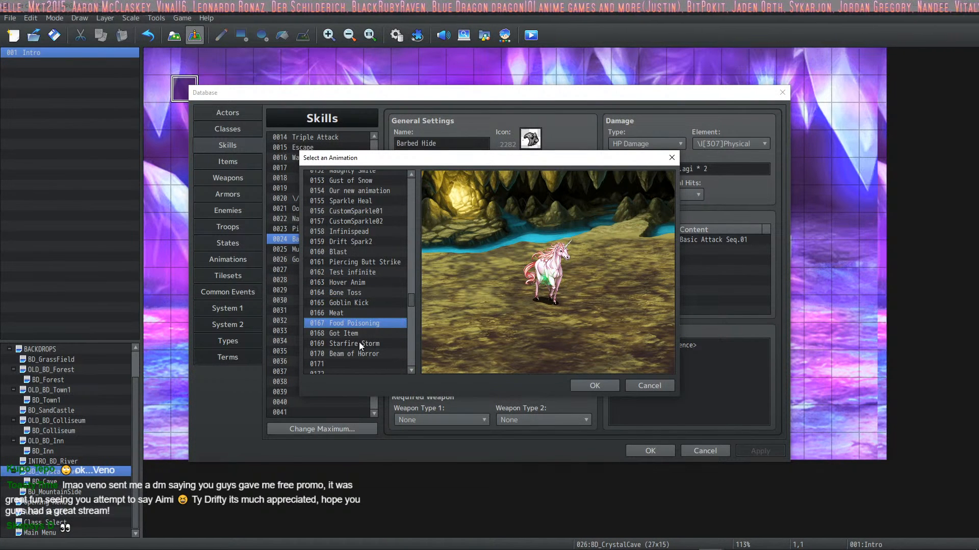
{"action": "left_click", "coordinate": [360, 343]}
{"action": "left_click", "coordinate": [365, 355]}
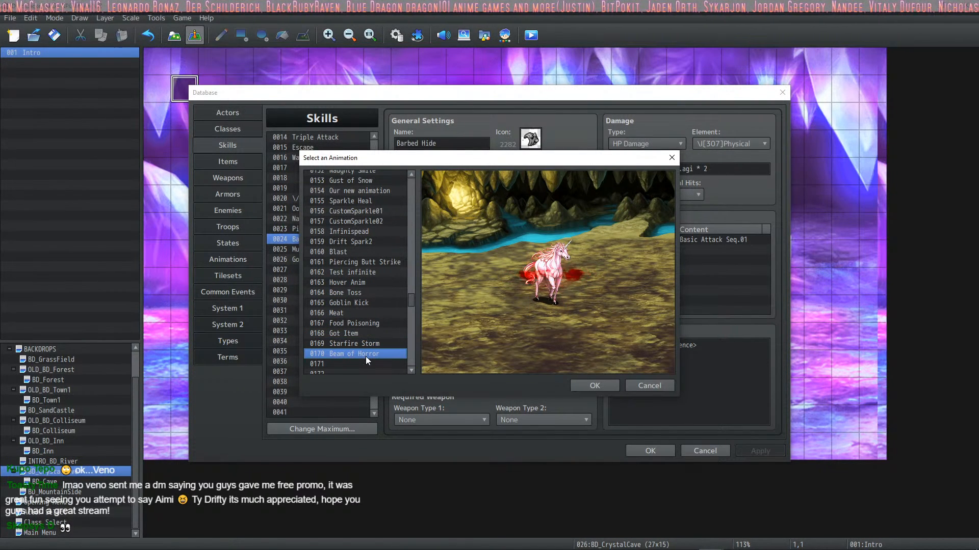
{"action": "scroll", "coordinate": [366, 352], "scroll_direction": "down", "scroll_amount": 1}
{"action": "scroll", "coordinate": [369, 329], "scroll_direction": "down", "scroll_amount": 1}
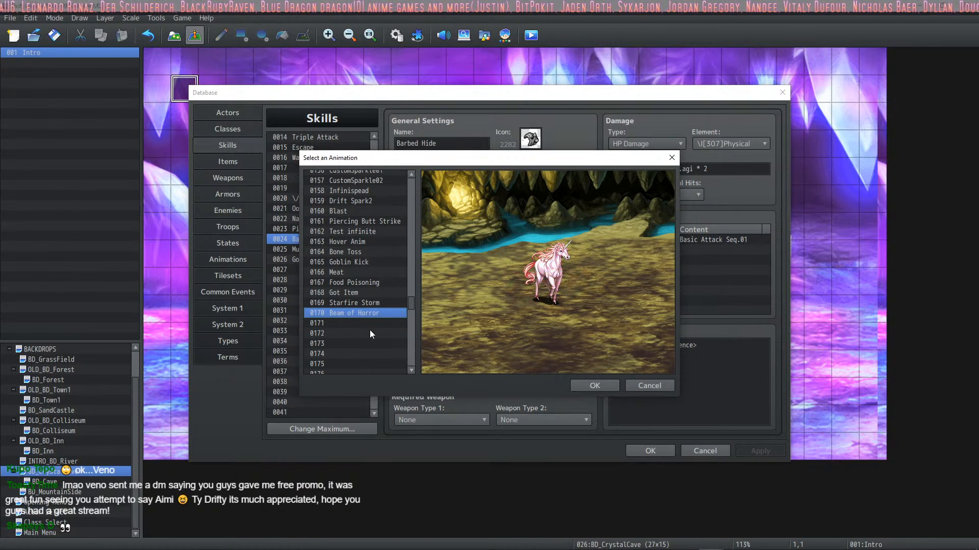
{"action": "left_click", "coordinate": [376, 302]}
{"action": "left_click", "coordinate": [374, 291]}
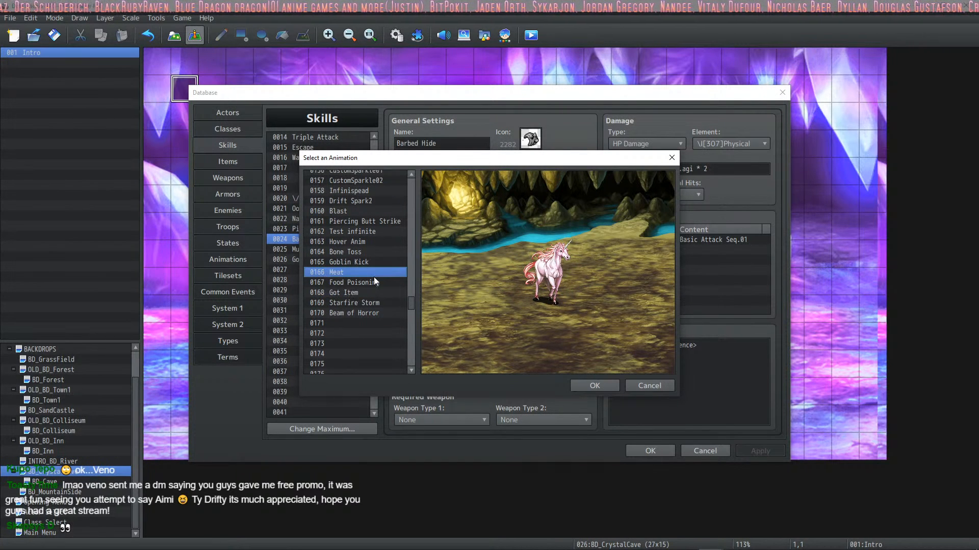
{"action": "left_click", "coordinate": [367, 286]}
{"action": "left_click", "coordinate": [359, 268]}
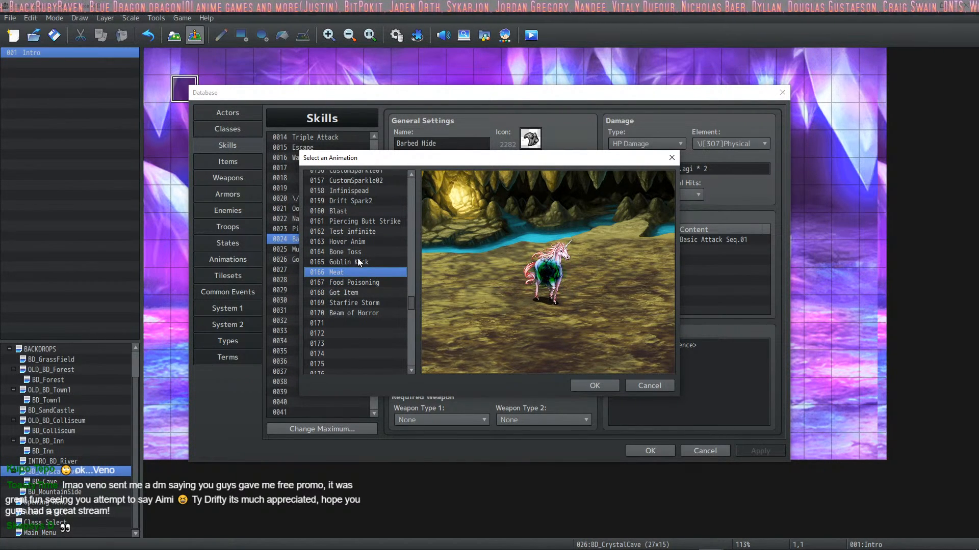
Step: Preview the animations from Goblin Kick back to CustomSparkle02 as replacements for Barbed Hide, including Bone Toss, Blast and Infinispead
{"action": "left_click", "coordinate": [359, 262]}
{"action": "left_click", "coordinate": [359, 251]}
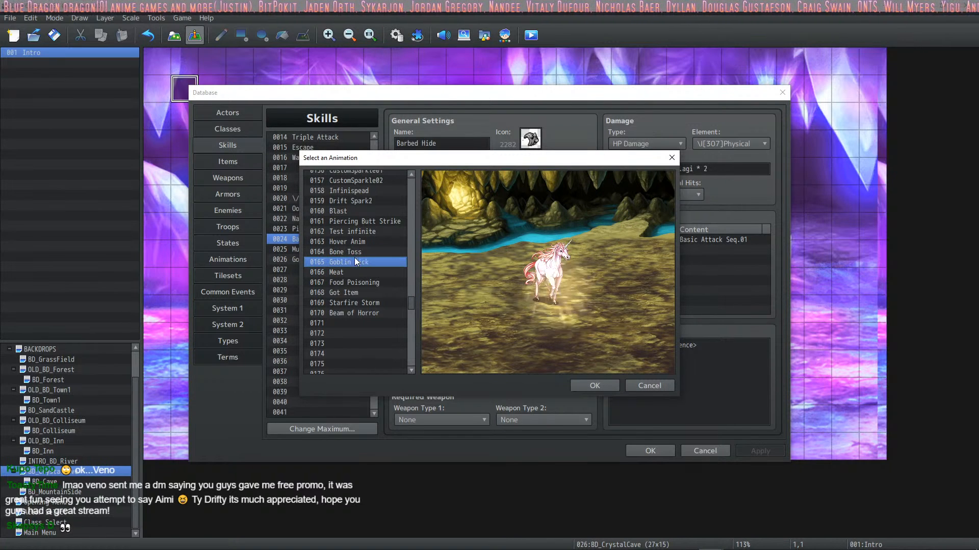
{"action": "left_click", "coordinate": [358, 243]}
{"action": "left_click", "coordinate": [368, 219]}
{"action": "left_click", "coordinate": [368, 213]}
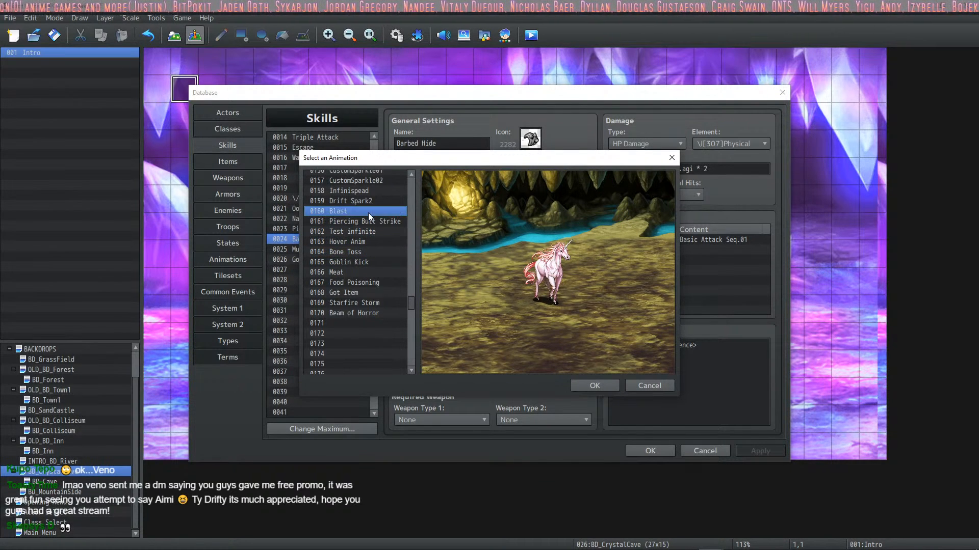
{"action": "left_click", "coordinate": [375, 193]}
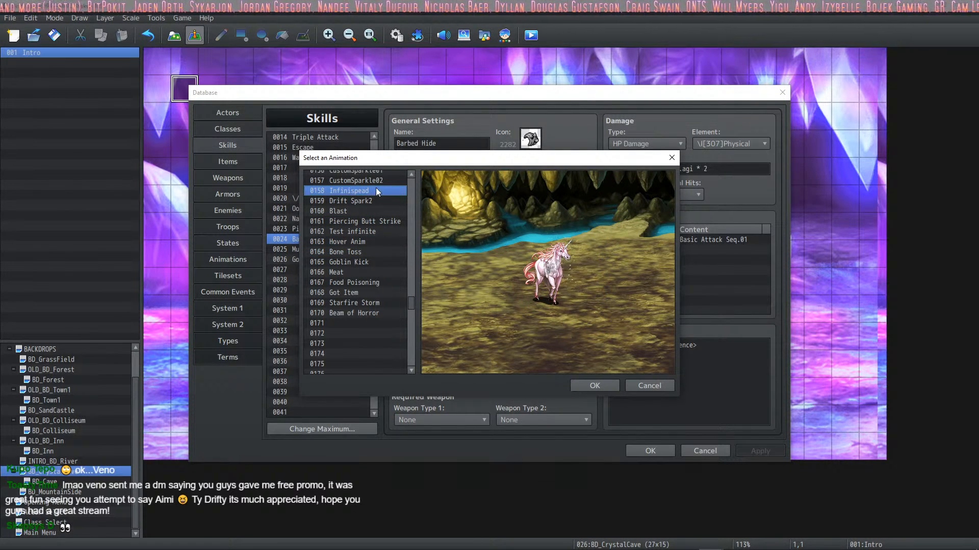
{"action": "left_click", "coordinate": [375, 184]}
Step: Assign the empty animation 0171 to the Barbed Hide skill and apply the change
{"action": "left_click", "coordinate": [365, 323]}
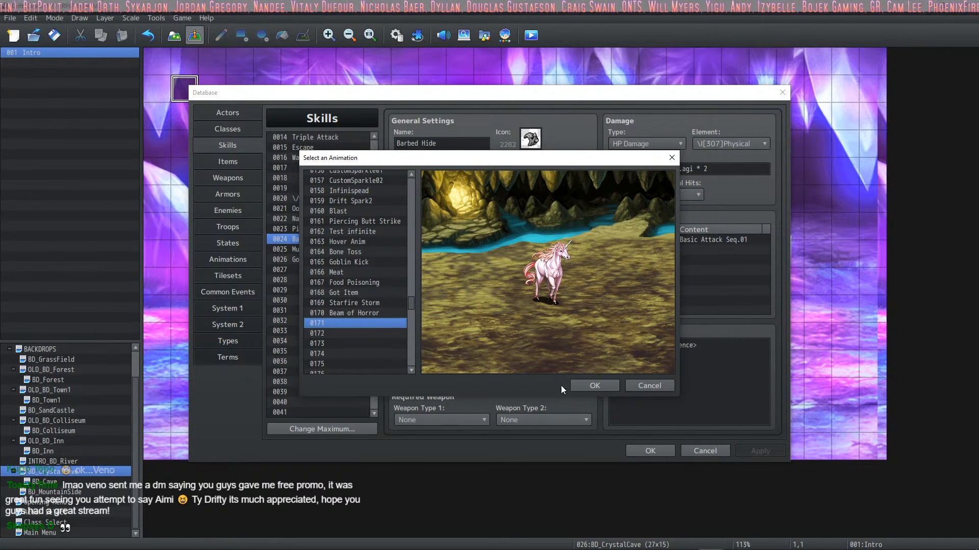
{"action": "left_click", "coordinate": [594, 385]}
{"action": "left_click", "coordinate": [762, 450]}
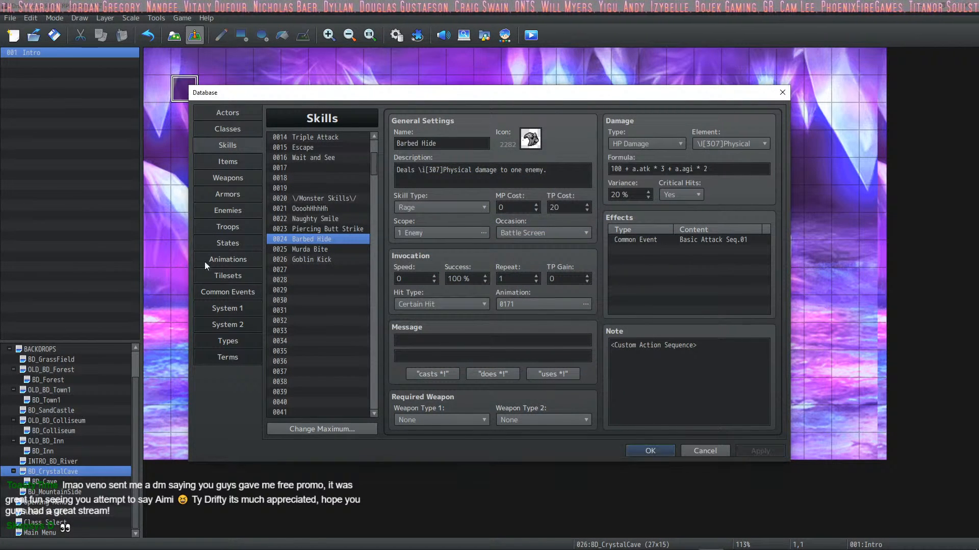
Step: Find the empty animation 0171 in the database and name it Barbed Hide
{"action": "left_click", "coordinate": [227, 260]}
{"action": "scroll", "coordinate": [306, 293], "scroll_direction": "down", "scroll_amount": 8}
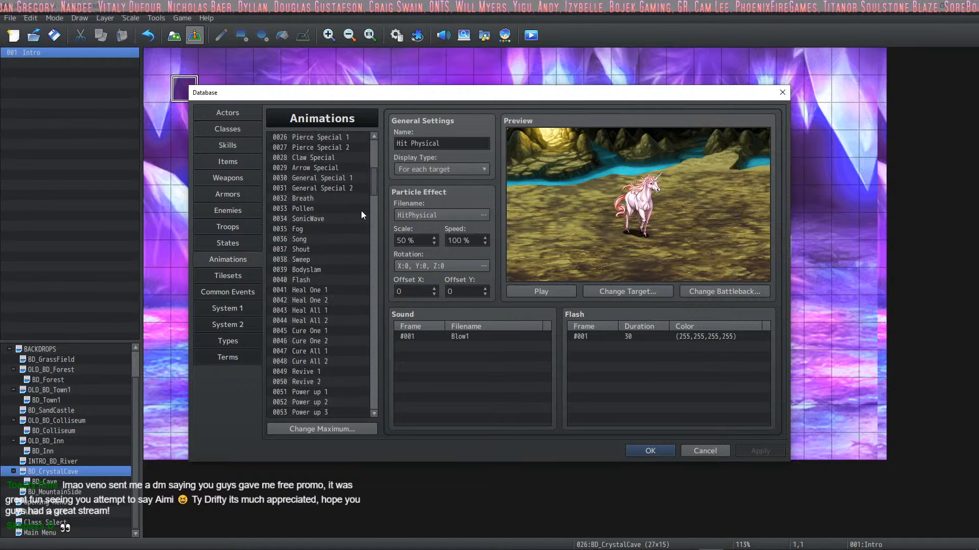
{"action": "left_click_drag", "start_coordinate": [374, 191], "coordinate": [367, 323]}
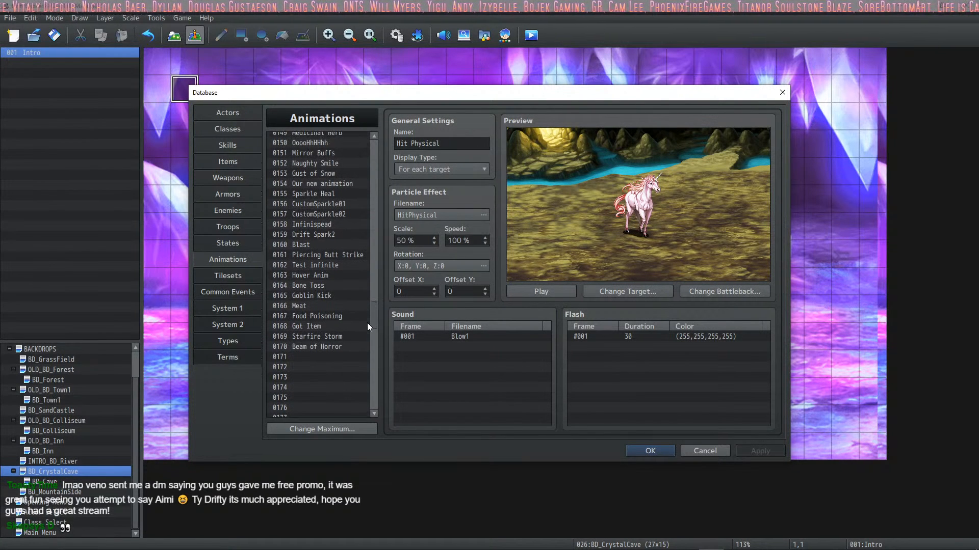
{"action": "left_click", "coordinate": [314, 362]}
{"action": "left_click", "coordinate": [425, 145]}
{"action": "type", "text": "Ba"}
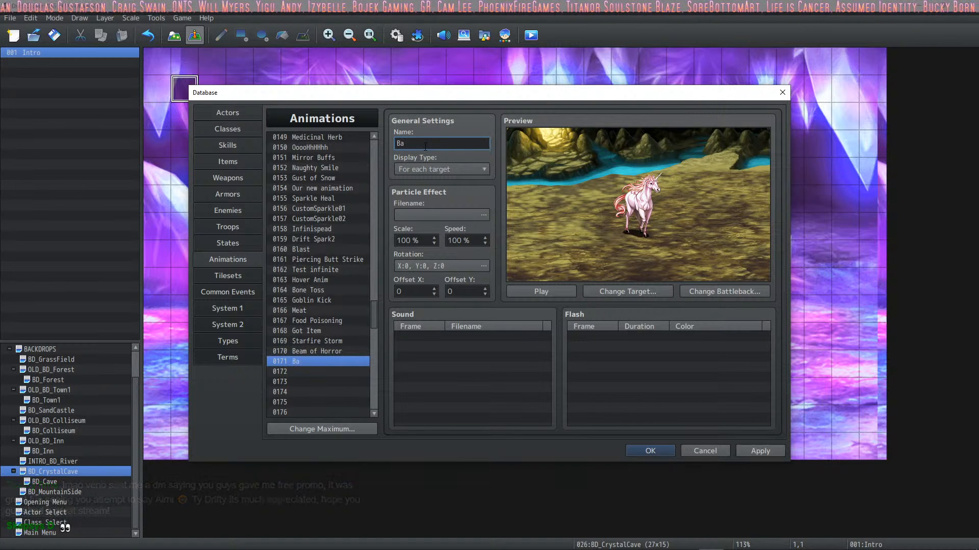
{"action": "type", "text": "rbed Hide"}
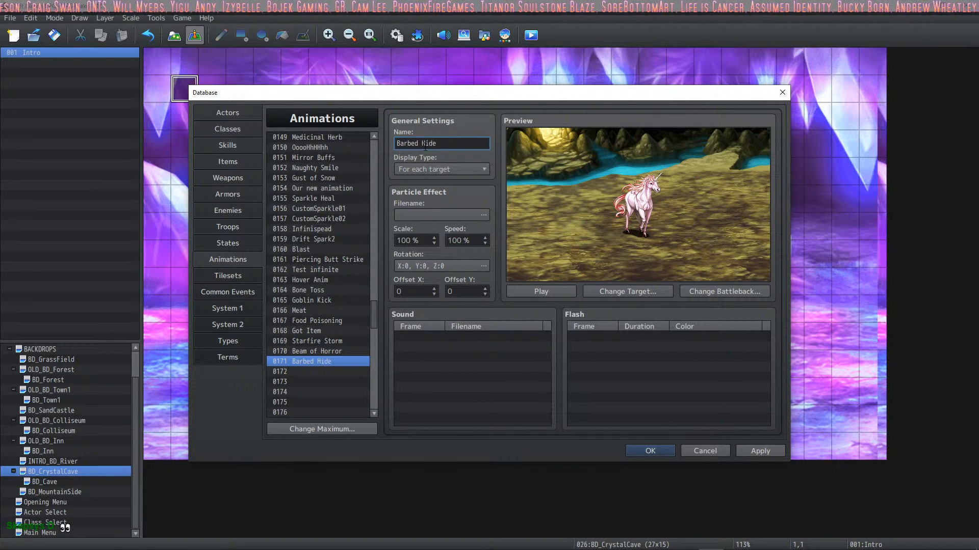
Step: Open the particle effect choice for the Barbed Hide animation and preview effects from BallsOfLight to DarknessAll2, including ClawThunder and CureOne2
{"action": "left_click", "coordinate": [454, 215]}
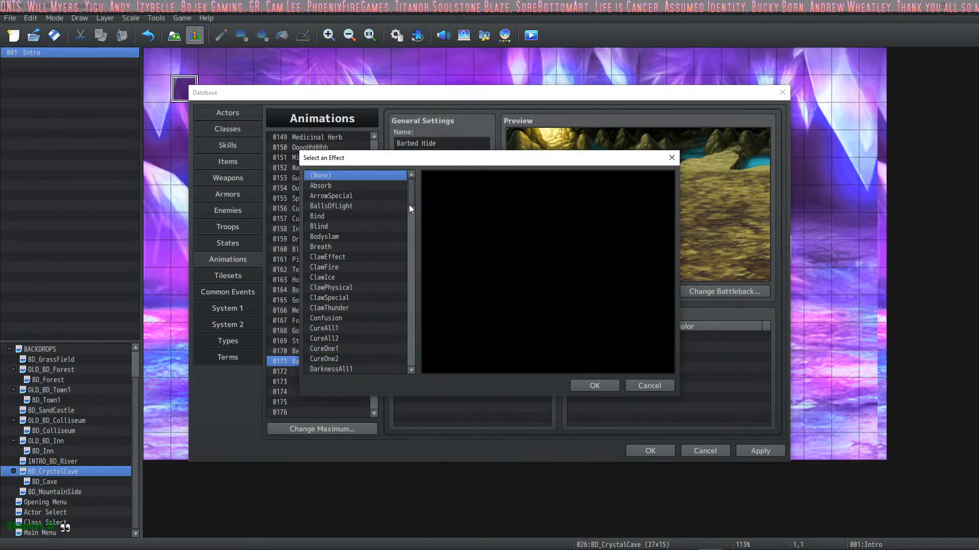
{"action": "left_click", "coordinate": [390, 205]}
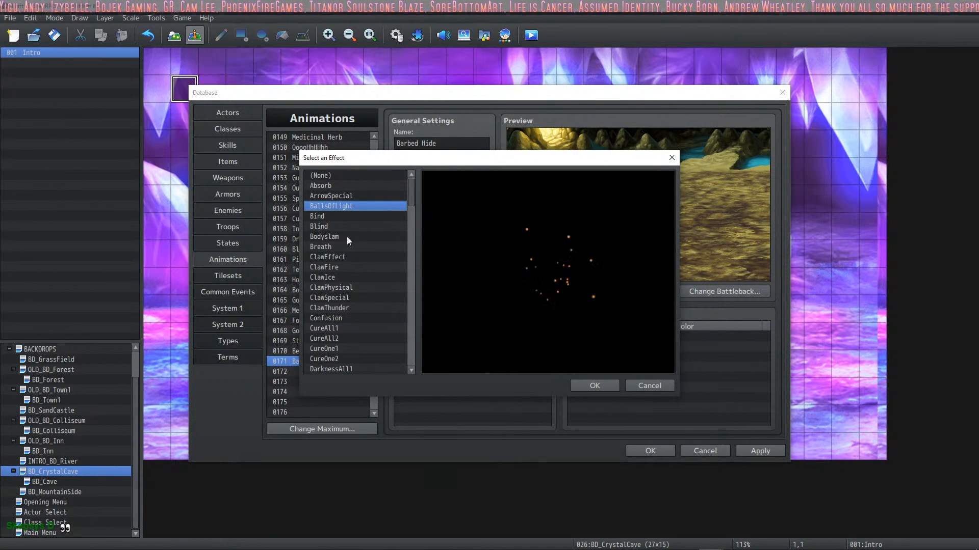
{"action": "left_click", "coordinate": [366, 247]}
{"action": "left_click", "coordinate": [368, 309]}
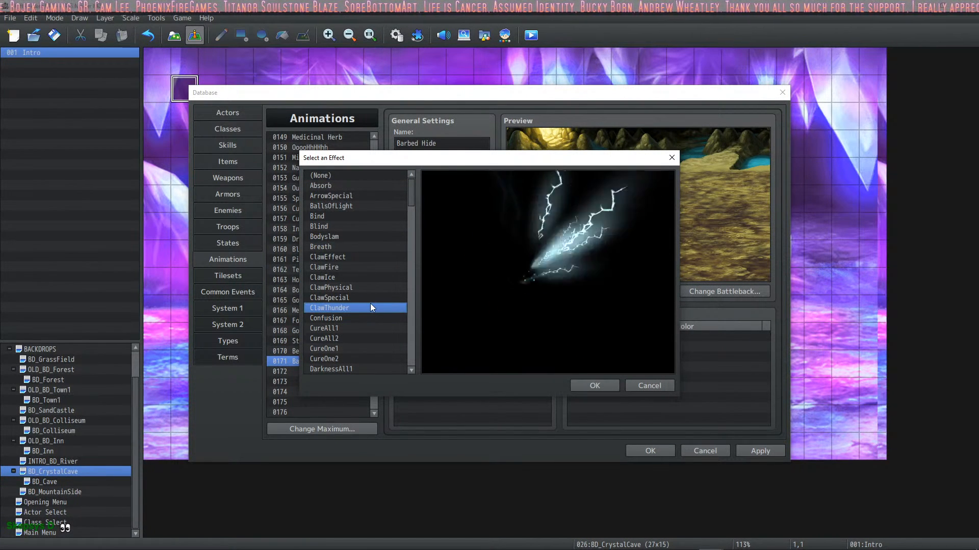
{"action": "left_click", "coordinate": [373, 325]}
{"action": "scroll", "coordinate": [372, 310], "scroll_direction": "down", "scroll_amount": 2}
{"action": "left_click", "coordinate": [373, 309]}
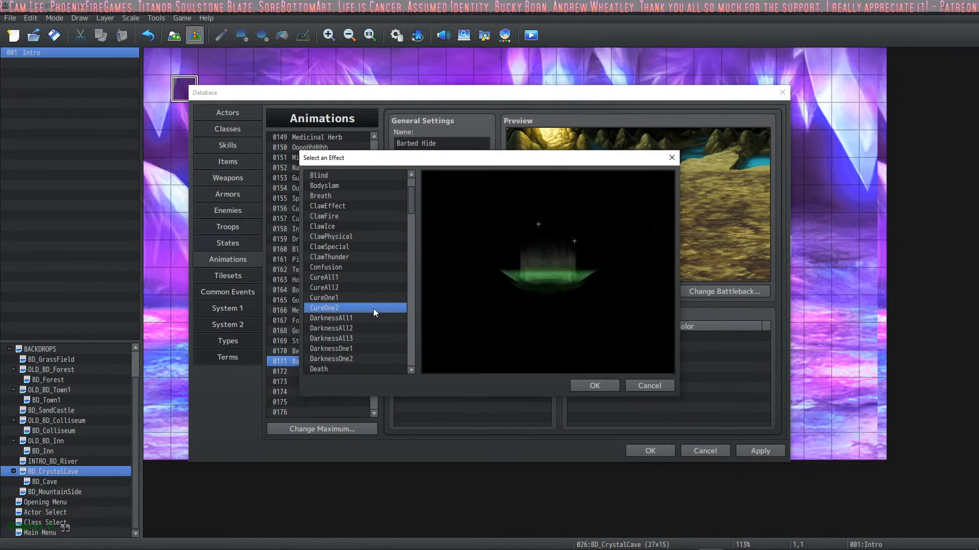
{"action": "scroll", "coordinate": [373, 306], "scroll_direction": "down", "scroll_amount": 2}
{"action": "left_click", "coordinate": [374, 306]}
{"action": "left_click", "coordinate": [377, 266]}
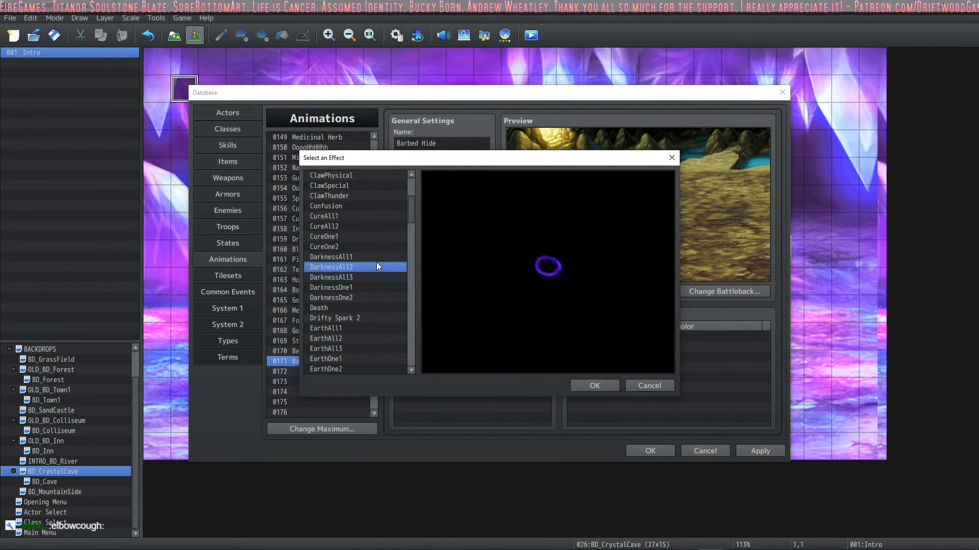
Step: Preview the earth, fire, general special and heal effects, including EarthAll2, FireAll1, EarthAll3, GeneralSpecial2 and HealOne2
{"action": "scroll", "coordinate": [372, 287], "scroll_direction": "down", "scroll_amount": 2}
{"action": "left_click", "coordinate": [368, 299]}
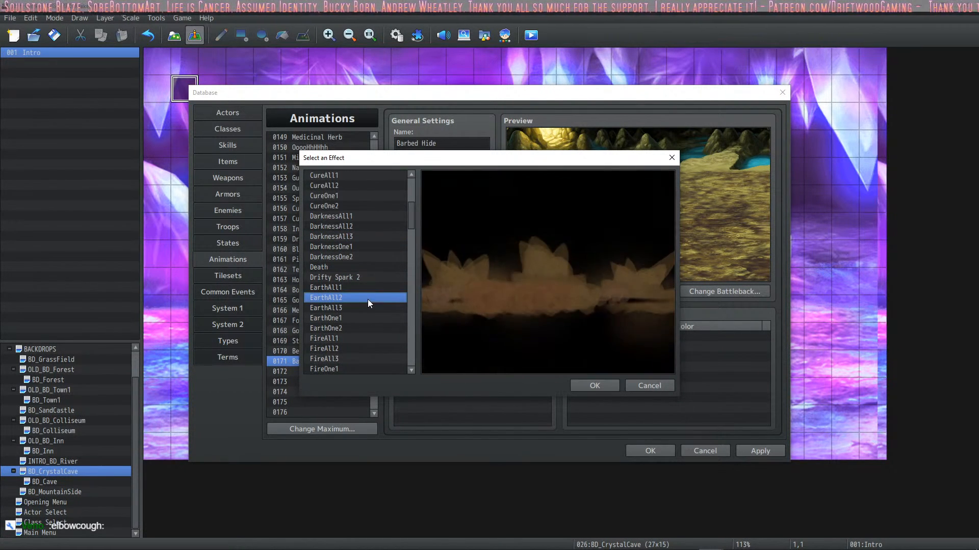
{"action": "scroll", "coordinate": [368, 296], "scroll_direction": "down", "scroll_amount": 2}
{"action": "left_click", "coordinate": [369, 295]}
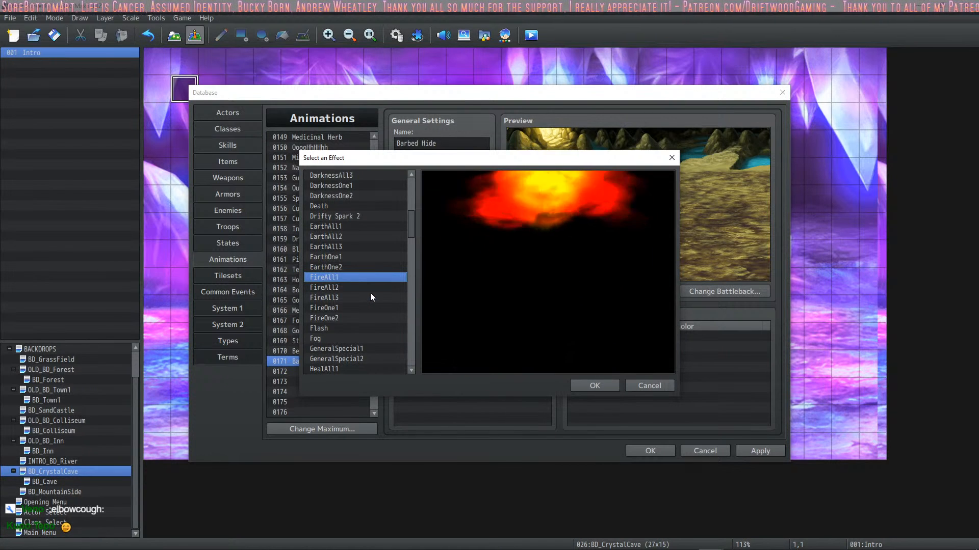
{"action": "scroll", "coordinate": [370, 293], "scroll_direction": "down", "scroll_amount": 1}
{"action": "left_click", "coordinate": [374, 217]}
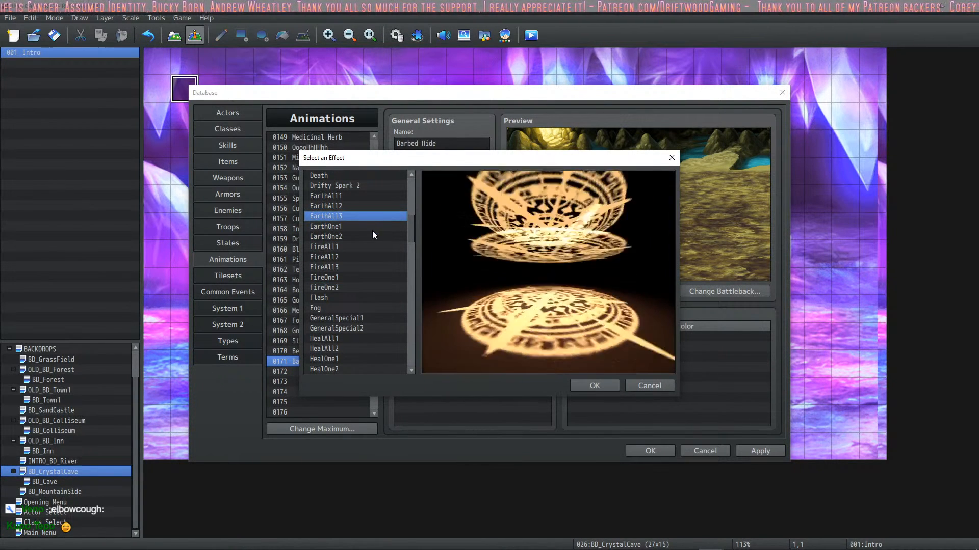
{"action": "scroll", "coordinate": [372, 239], "scroll_direction": "down", "scroll_amount": 2}
{"action": "left_click", "coordinate": [371, 255]}
{"action": "left_click", "coordinate": [369, 276]}
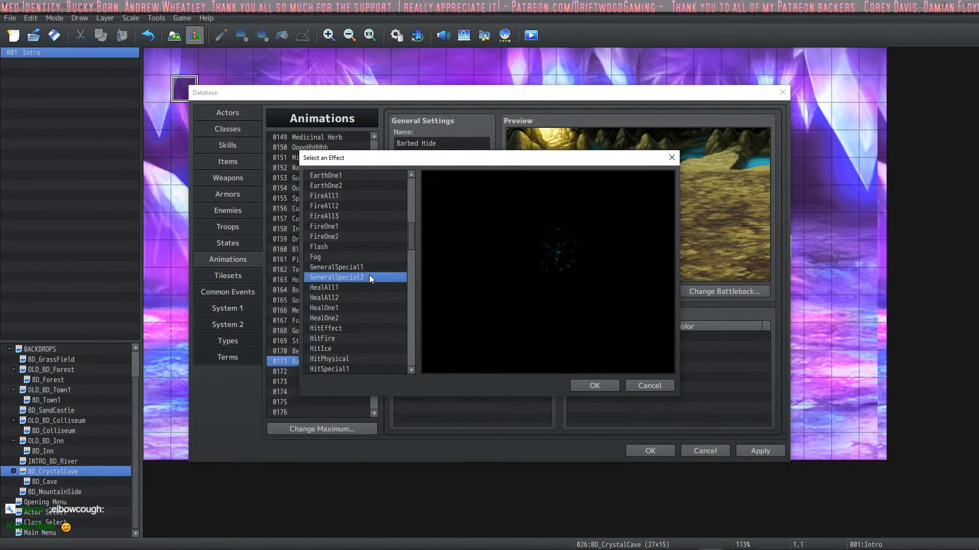
{"action": "left_click", "coordinate": [365, 288]}
{"action": "left_click", "coordinate": [358, 318]}
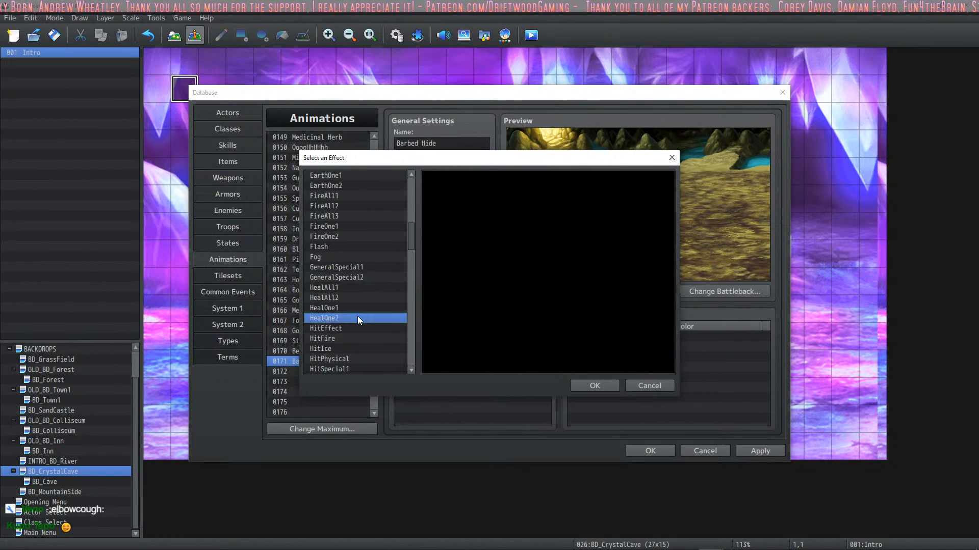
Step: Preview HitFire and choose HitPhysical as the particle effect of the Barbed Hide animation
{"action": "scroll", "coordinate": [360, 308], "scroll_direction": "down", "scroll_amount": 1}
{"action": "left_click", "coordinate": [363, 306]}
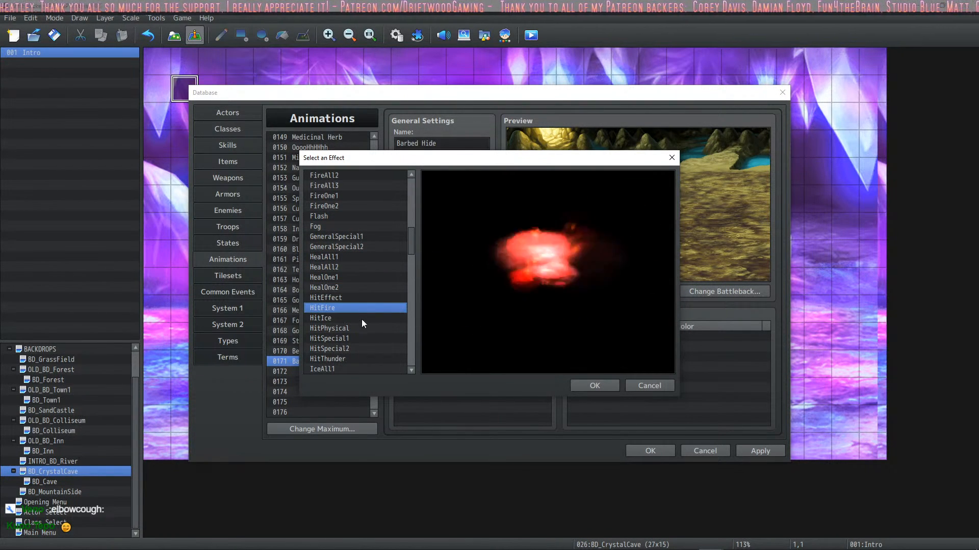
{"action": "left_click", "coordinate": [360, 327]}
{"action": "scroll", "coordinate": [362, 315], "scroll_direction": "down", "scroll_amount": 1}
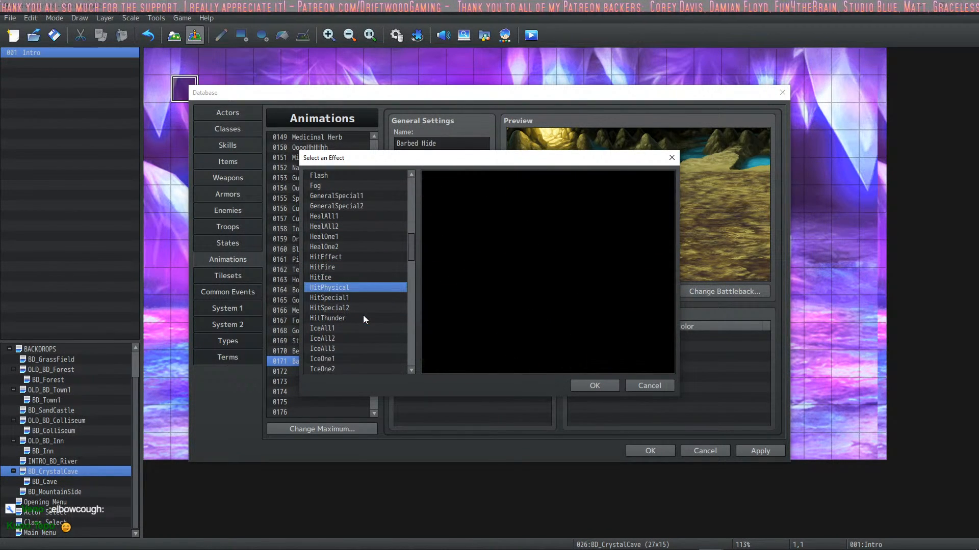
{"action": "left_click", "coordinate": [593, 385]}
Step: Try the effect at 33% scale with speeds of 200% and 50%, playing the preview for each
{"action": "double_click", "coordinate": [406, 241]}
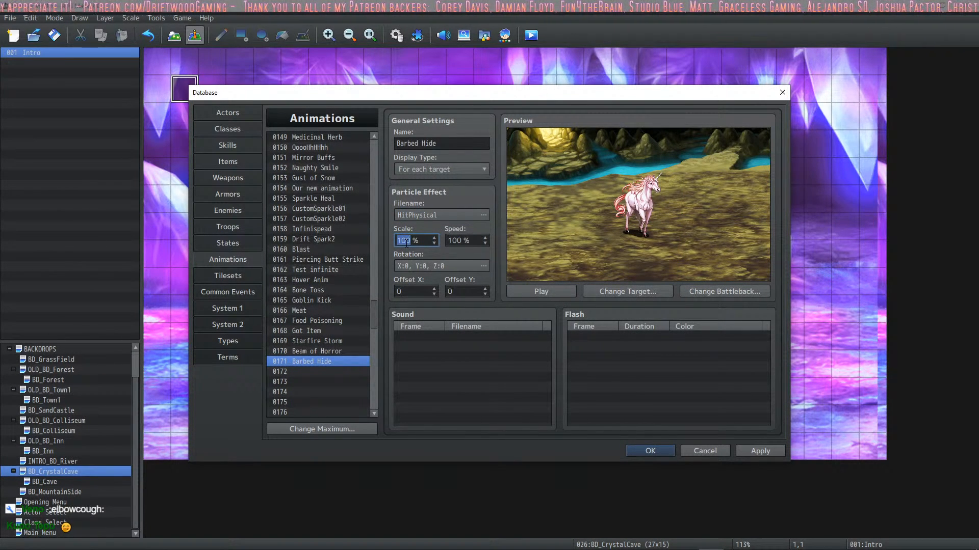
{"action": "type", "text": "33"}
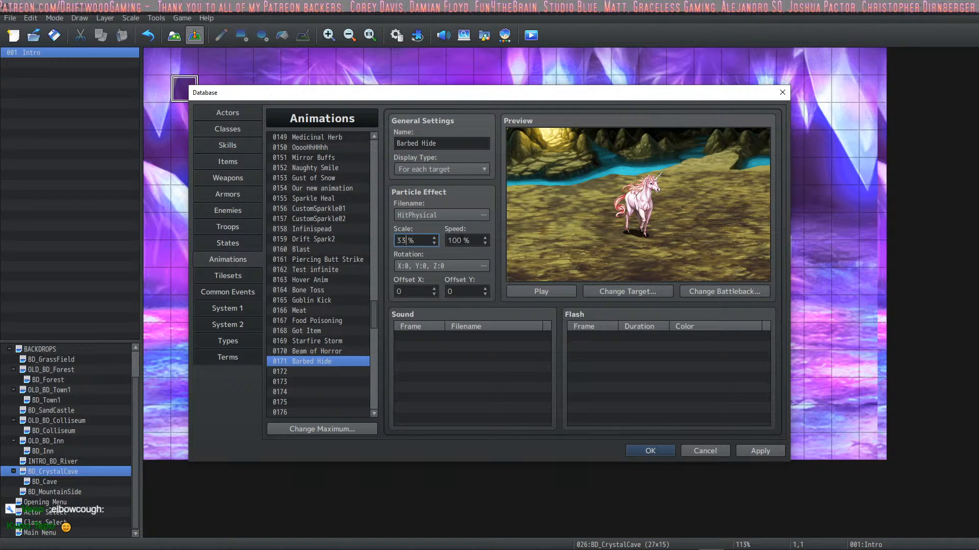
{"action": "key", "text": "Tab"}
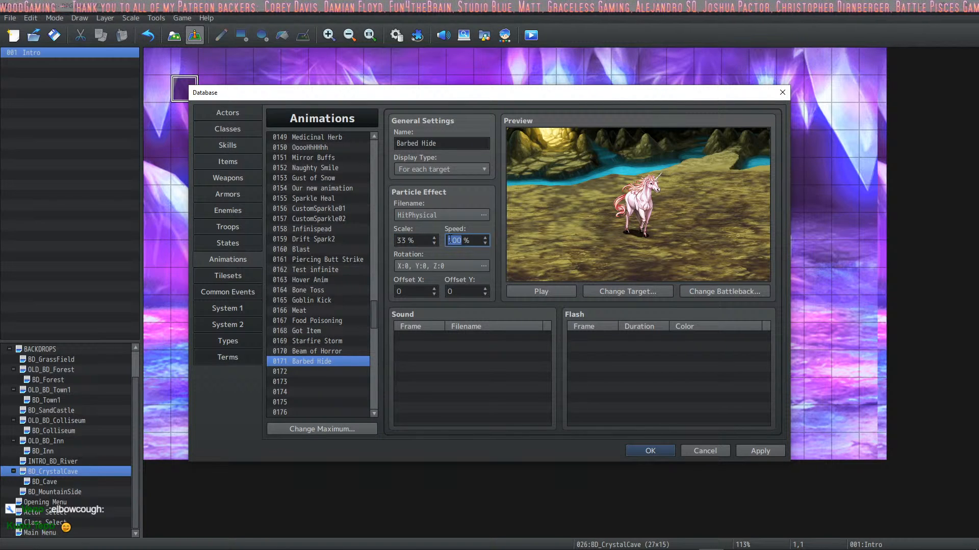
{"action": "type", "text": "200"}
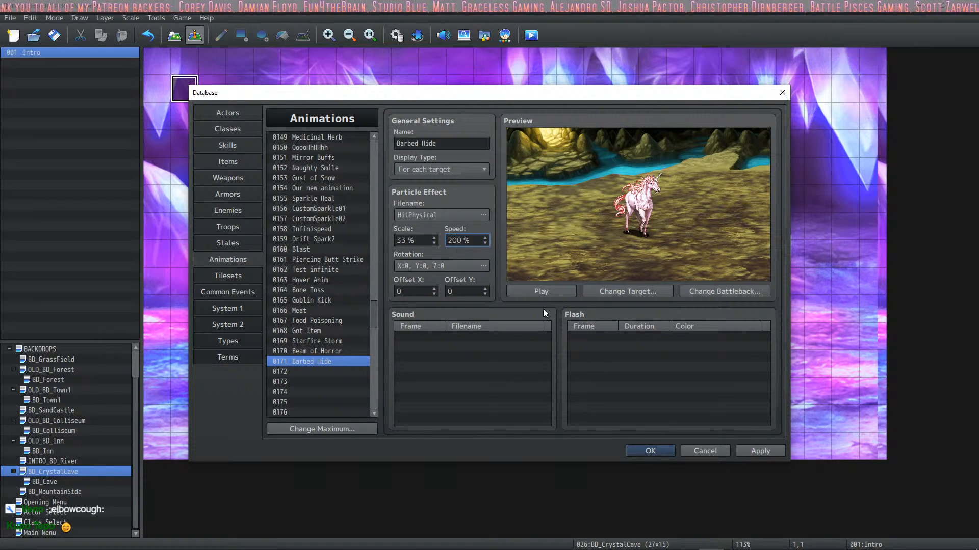
{"action": "left_click", "coordinate": [552, 292]}
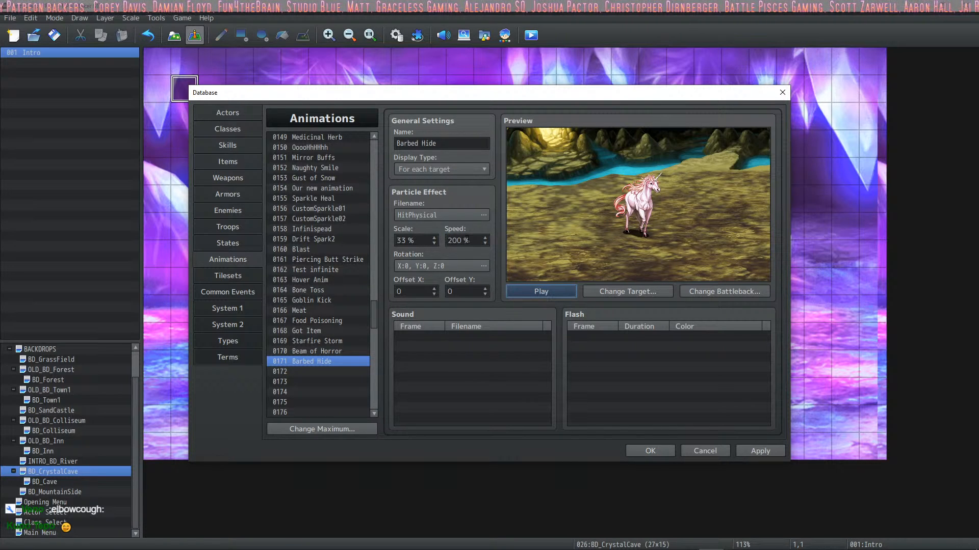
{"action": "double_click", "coordinate": [464, 241]}
{"action": "type", "text": "50"}
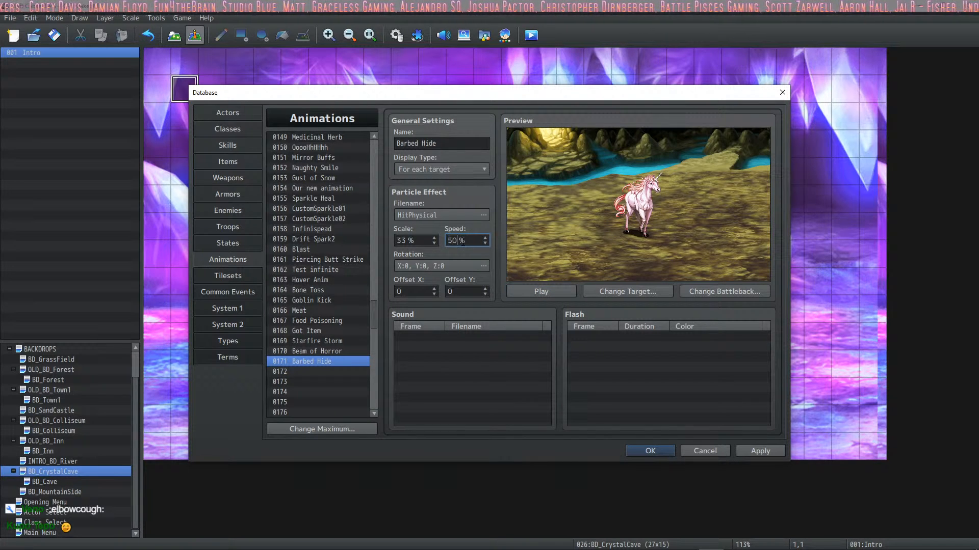
{"action": "left_click", "coordinate": [547, 294]}
Step: Set the effect's scale to 45% and its speed to 65%, and play the preview
{"action": "double_click", "coordinate": [418, 241]}
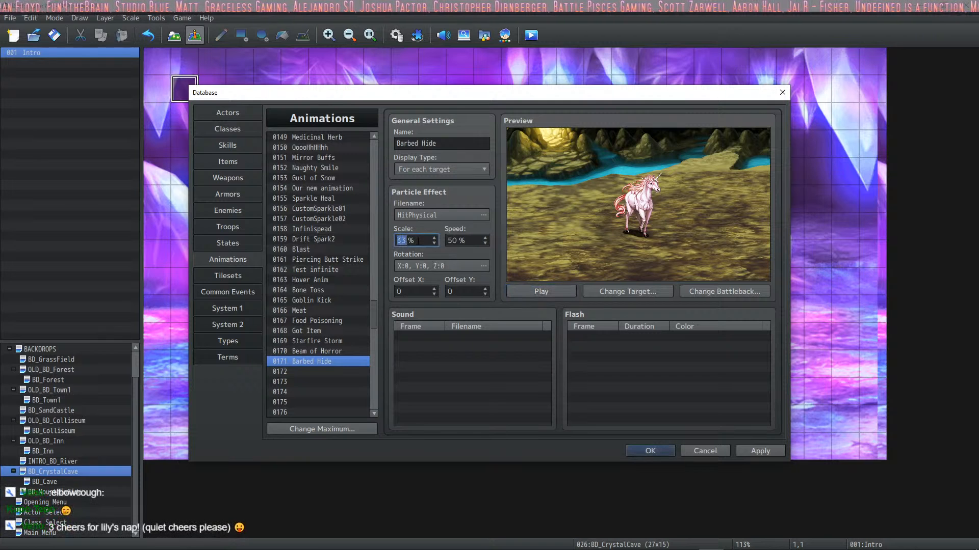
{"action": "type", "text": "45"}
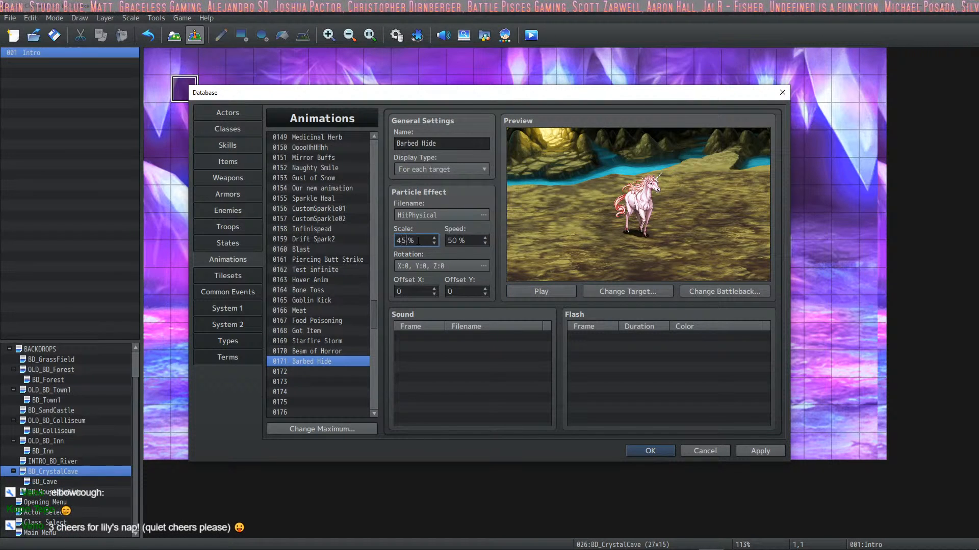
{"action": "double_click", "coordinate": [467, 240]}
{"action": "type", "text": "65"}
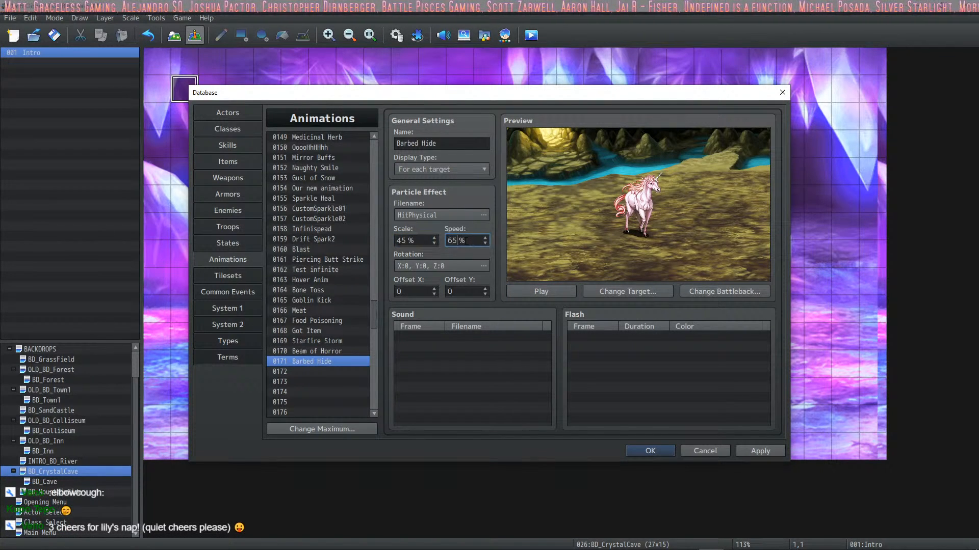
{"action": "left_click", "coordinate": [538, 293]}
Step: Add the Explosion4 sound at 130% pitch to frame 1 of the Barbed Hide animation
{"action": "double_click", "coordinate": [411, 335]}
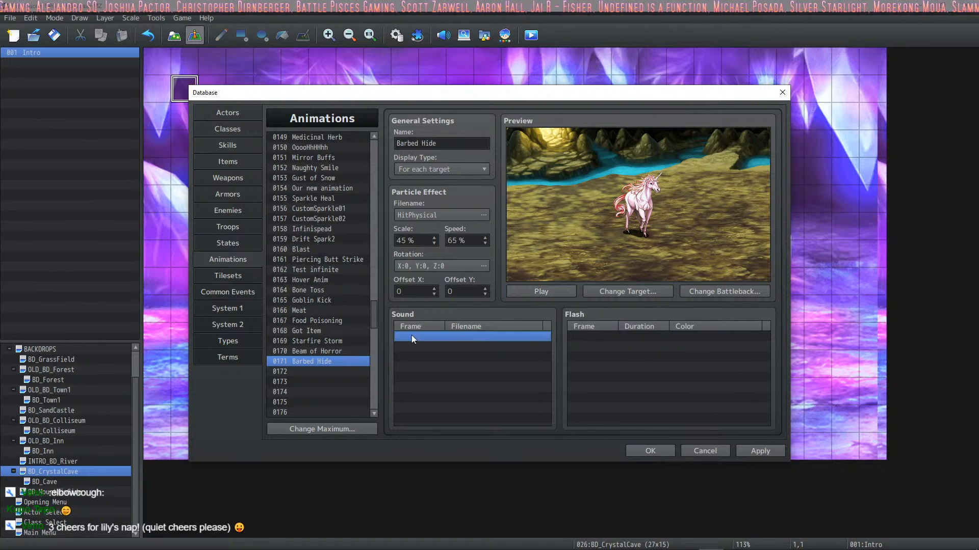
{"action": "left_click", "coordinate": [545, 364]}
{"action": "left_click_drag", "start_coordinate": [491, 272], "coordinate": [495, 323]}
{"action": "left_click", "coordinate": [448, 319]}
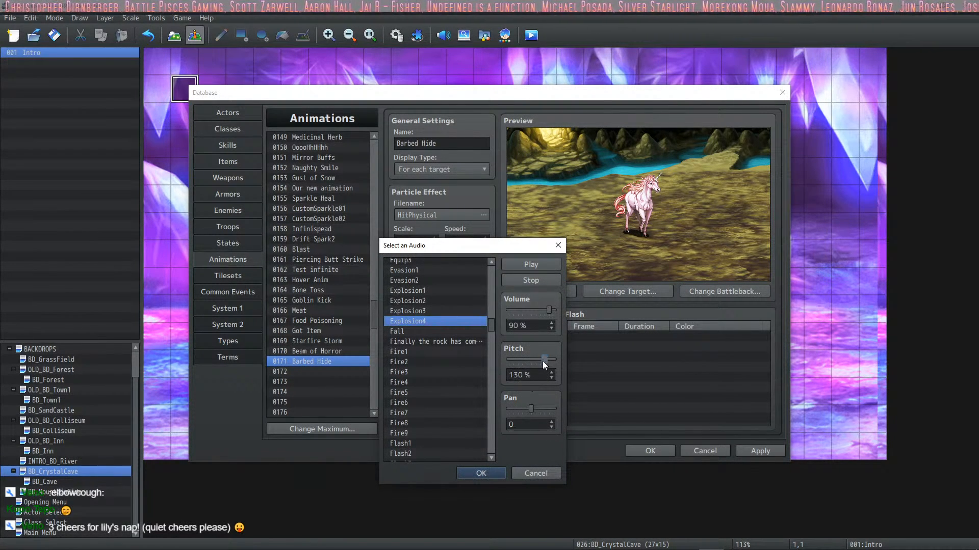
{"action": "left_click", "coordinate": [481, 473]}
{"action": "left_click", "coordinate": [481, 382]}
Step: Start a second sound entry for the Barbed Hide animation and audition sounds from Battle5 through Damage5 at 150% pitch
{"action": "left_click", "coordinate": [472, 347]}
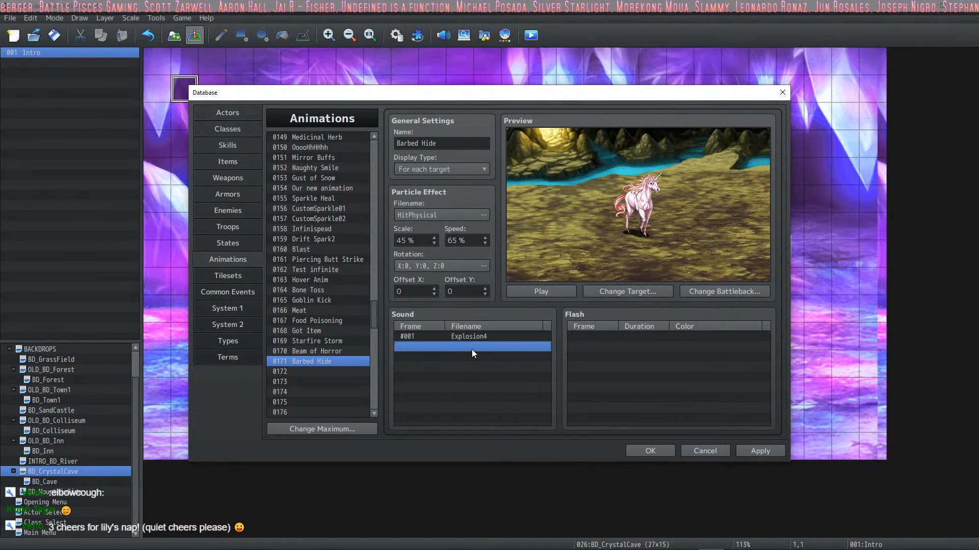
{"action": "double_click", "coordinate": [472, 350]}
{"action": "left_click", "coordinate": [536, 365]}
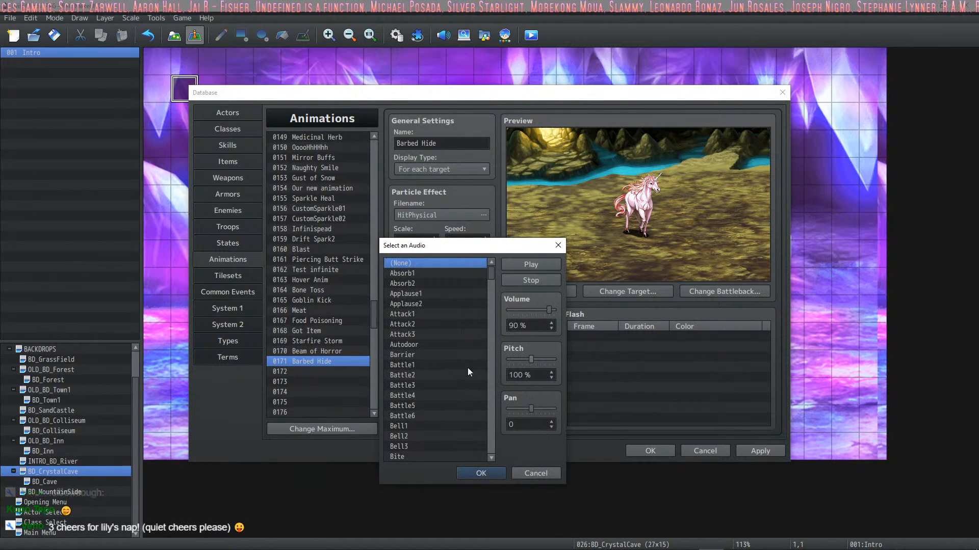
{"action": "left_click", "coordinate": [449, 358]}
{"action": "left_click", "coordinate": [454, 405]}
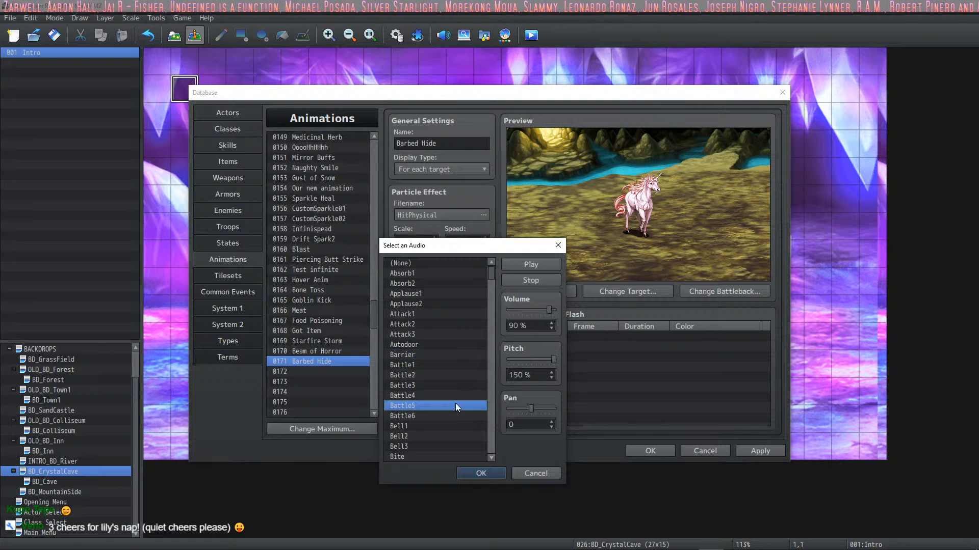
{"action": "scroll", "coordinate": [489, 413], "scroll_direction": "down", "scroll_amount": 12}
{"action": "left_click", "coordinate": [465, 398]}
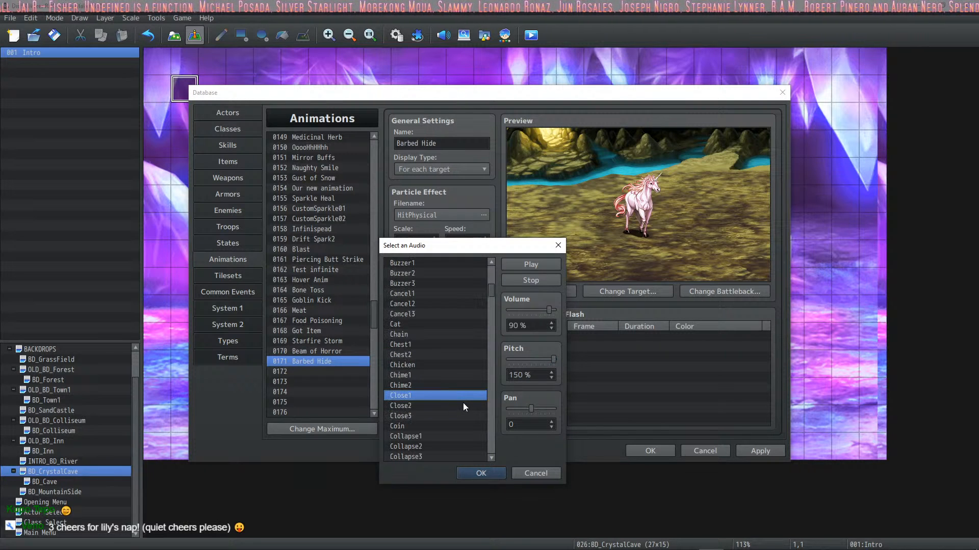
{"action": "scroll", "coordinate": [463, 402], "scroll_direction": "down", "scroll_amount": 2}
{"action": "left_click", "coordinate": [460, 403]}
{"action": "scroll", "coordinate": [460, 402], "scroll_direction": "down", "scroll_amount": 5}
{"action": "left_click", "coordinate": [452, 363]}
{"action": "scroll", "coordinate": [455, 360], "scroll_direction": "down", "scroll_amount": 2}
{"action": "left_click", "coordinate": [453, 364]}
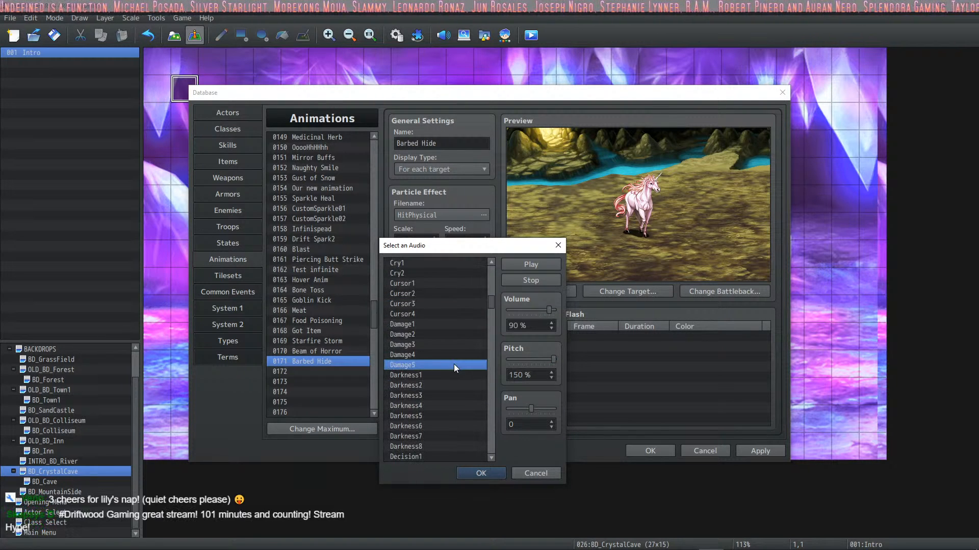
Step: Choose the Break sound at 130% pitch for the second entry and place it on frame 6
{"action": "scroll", "coordinate": [460, 347], "scroll_direction": "up", "scroll_amount": 8}
{"action": "left_click", "coordinate": [439, 335]}
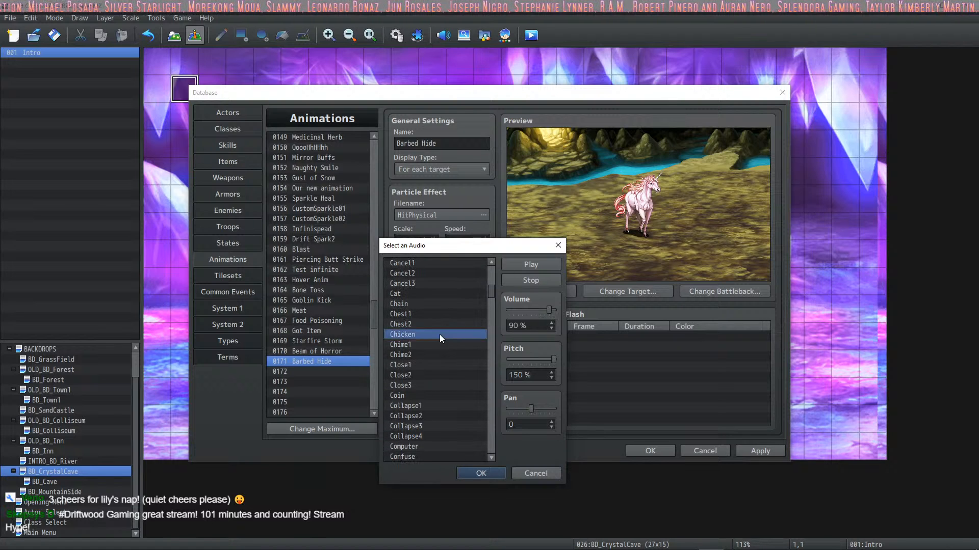
{"action": "left_click", "coordinate": [433, 346]}
{"action": "left_click", "coordinate": [436, 323]}
{"action": "scroll", "coordinate": [448, 318], "scroll_direction": "up", "scroll_amount": 3}
{"action": "left_click", "coordinate": [446, 322]}
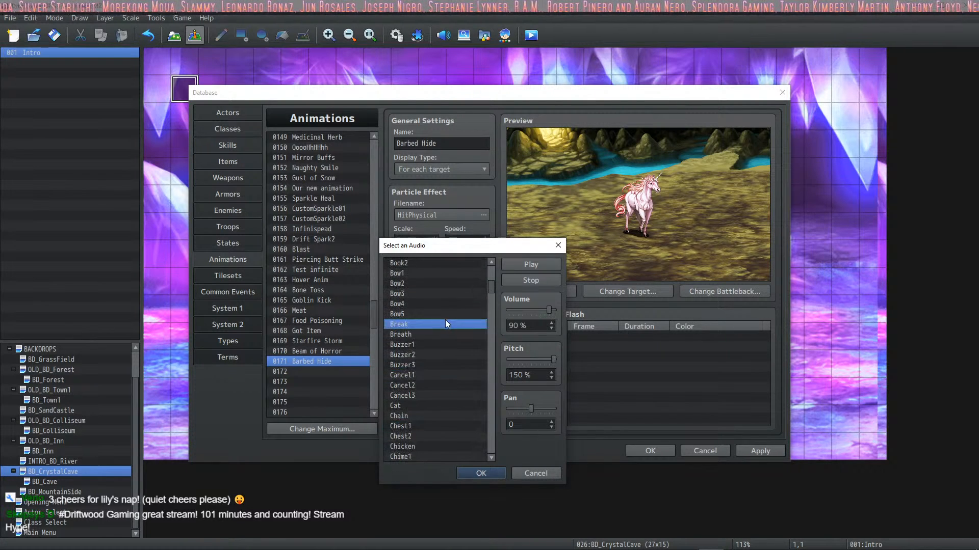
{"action": "scroll", "coordinate": [445, 324], "scroll_direction": "down", "scroll_amount": 2}
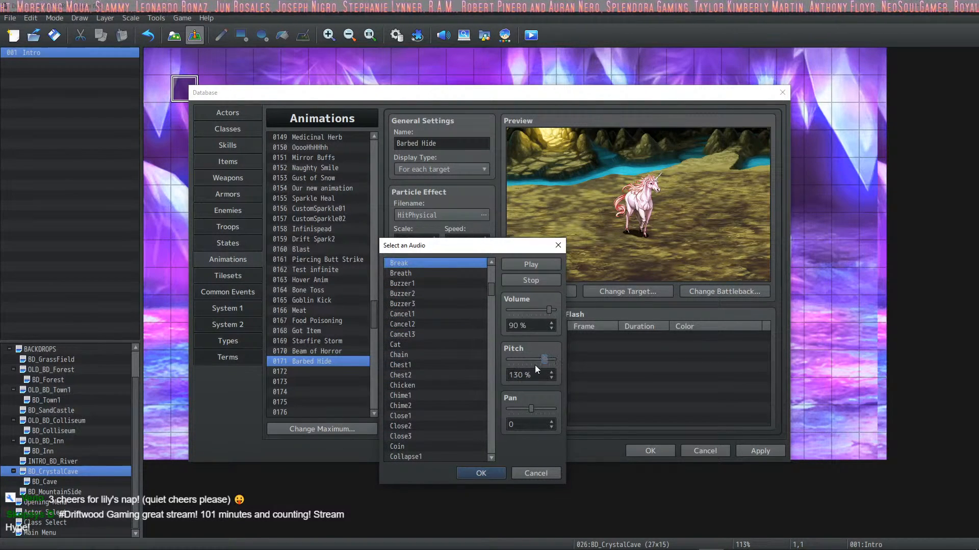
{"action": "left_click", "coordinate": [480, 472]}
{"action": "type", "text": "14"}
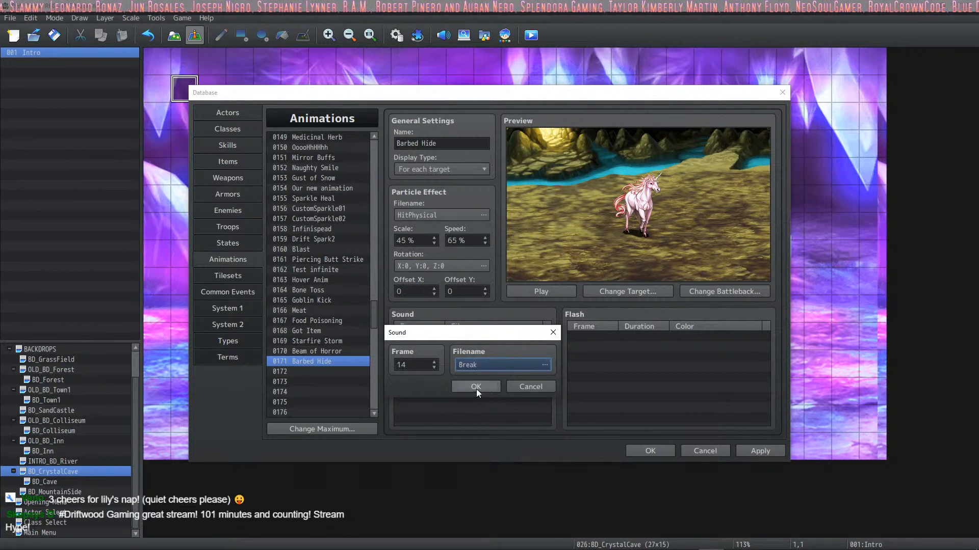
{"action": "left_click", "coordinate": [474, 386]}
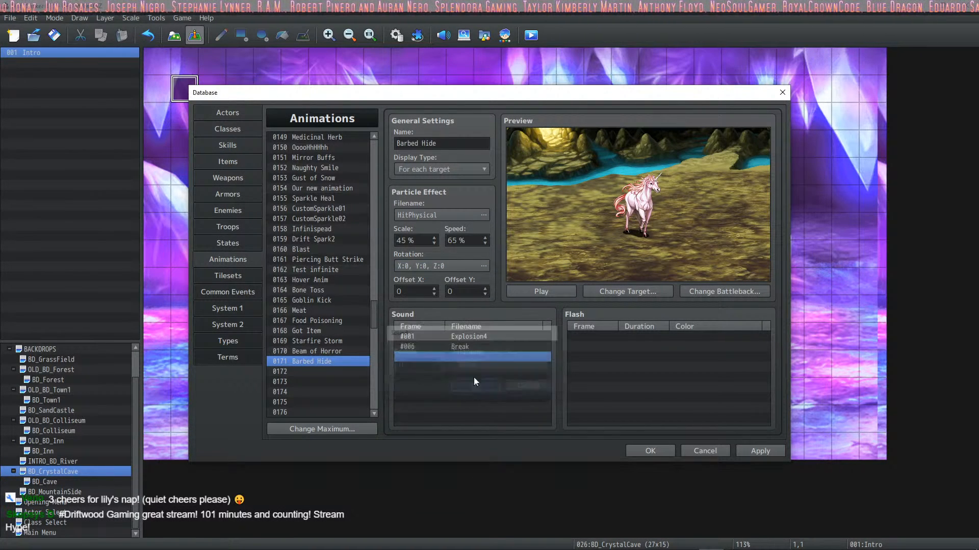
Step: Play the Barbed Hide animation with its sounds and apply the database changes
{"action": "left_click", "coordinate": [528, 293]}
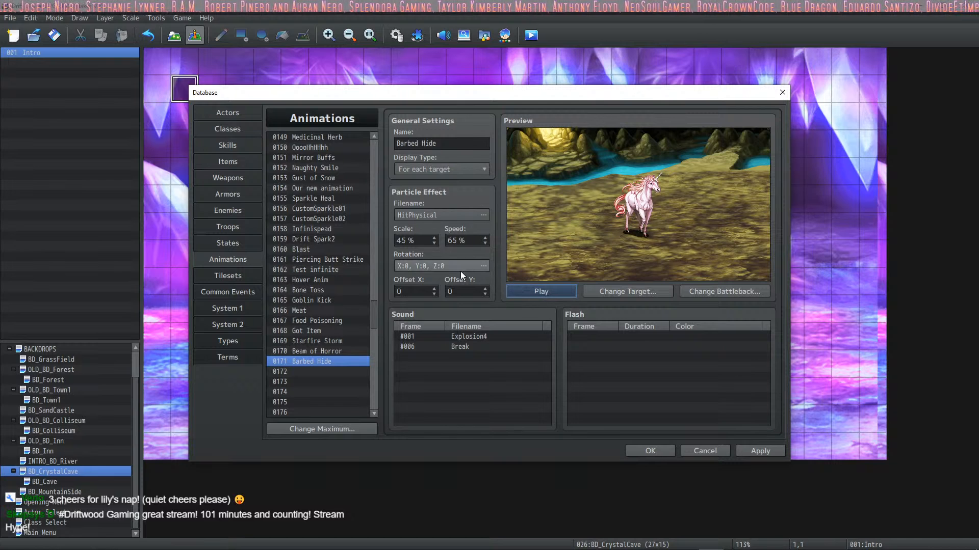
{"action": "left_click", "coordinate": [759, 451]}
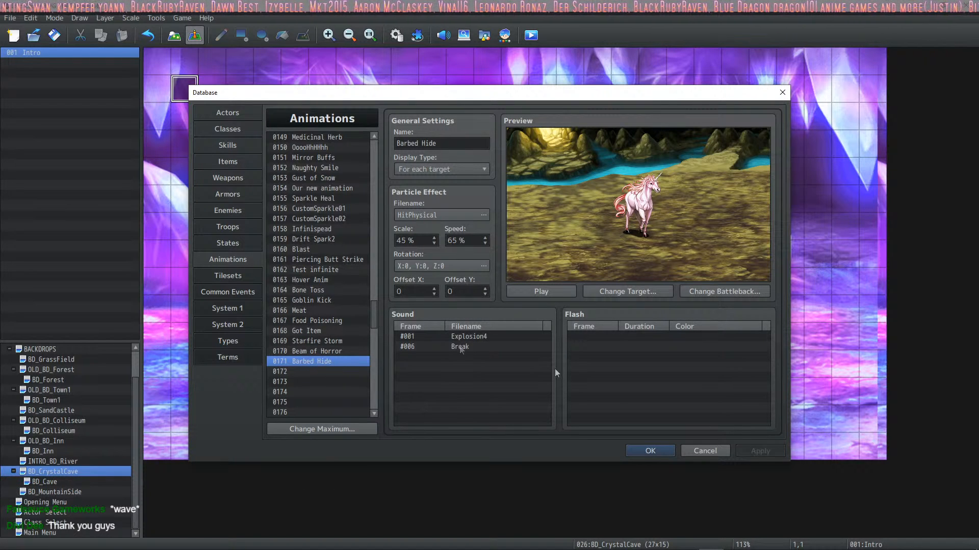
{"action": "left_click", "coordinate": [545, 298]}
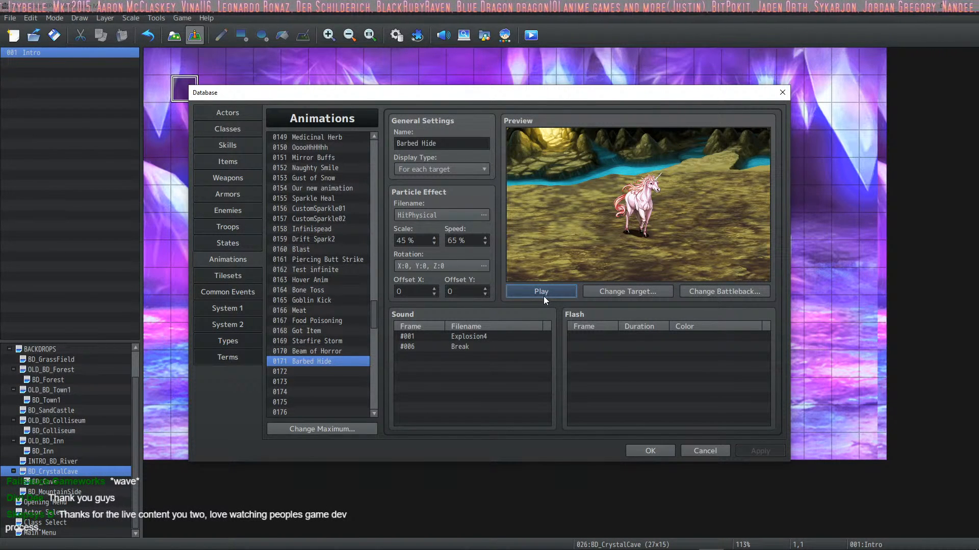
Step: Look through the database's states, troops and items, then review the Barbed Hide skill's assigned animation and note
{"action": "left_click", "coordinate": [237, 243]}
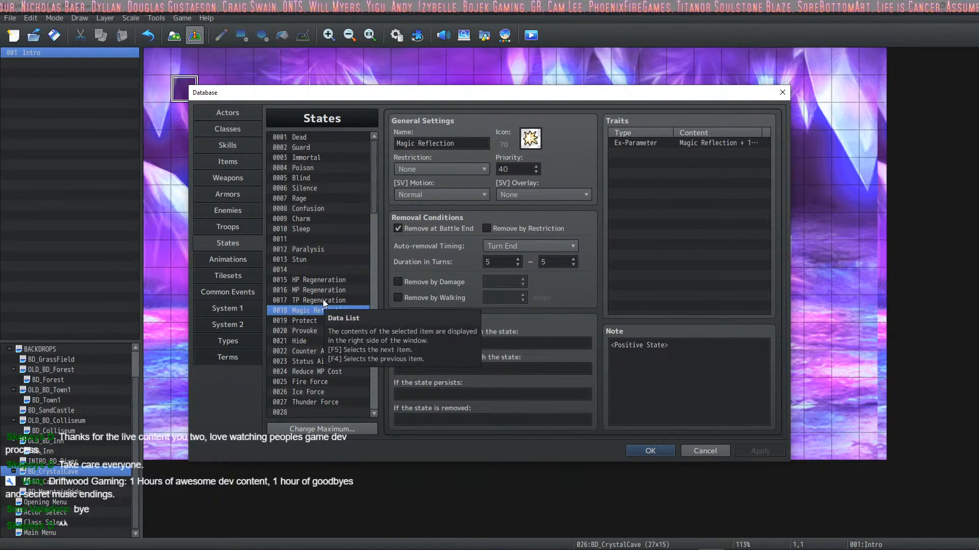
{"action": "scroll", "coordinate": [328, 304], "scroll_direction": "down", "scroll_amount": 1}
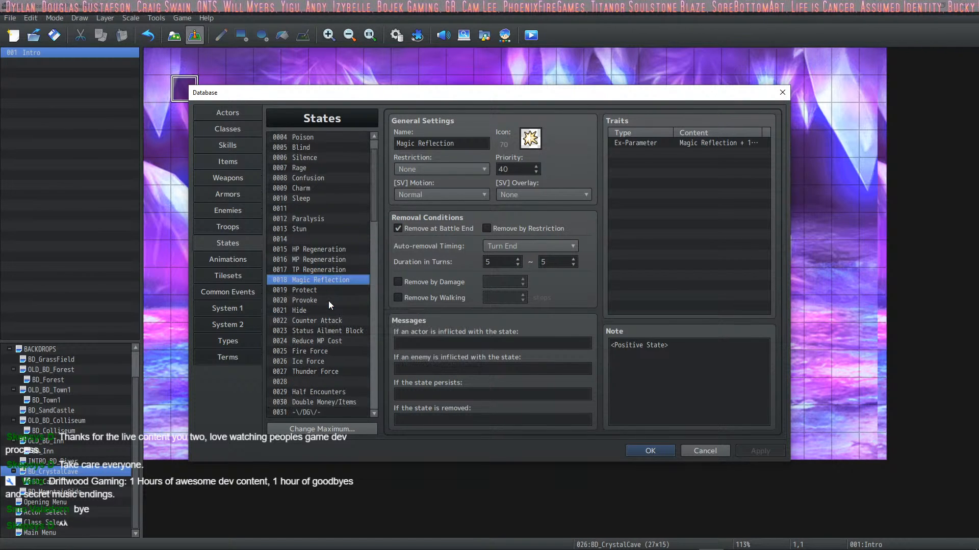
{"action": "left_click", "coordinate": [317, 309]}
{"action": "scroll", "coordinate": [323, 313], "scroll_direction": "down", "scroll_amount": 2}
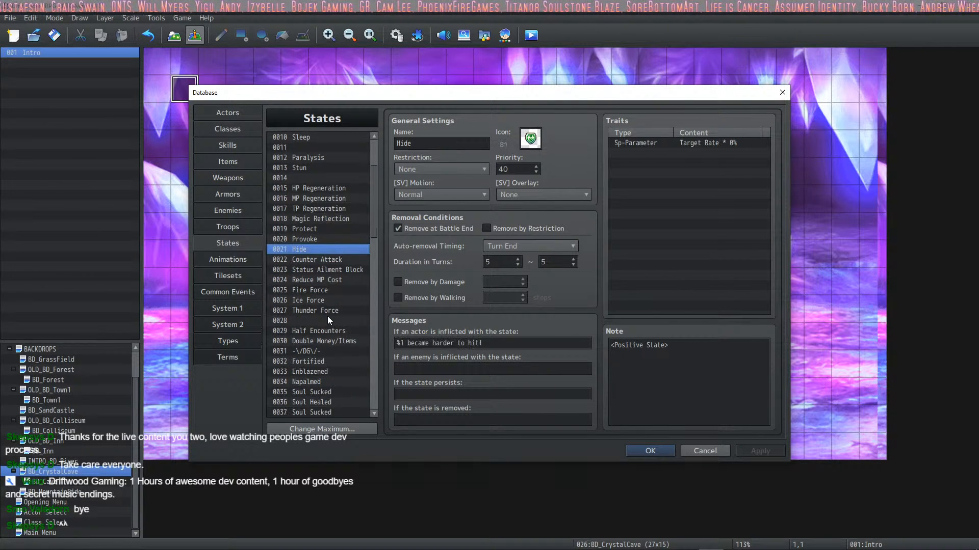
{"action": "left_click", "coordinate": [238, 227]}
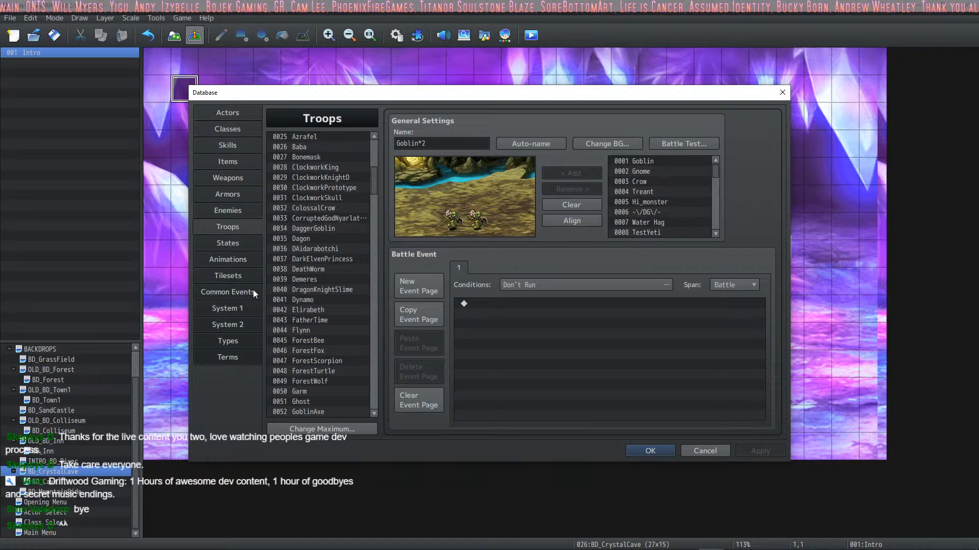
{"action": "left_click", "coordinate": [248, 275]}
{"action": "left_click", "coordinate": [244, 260]}
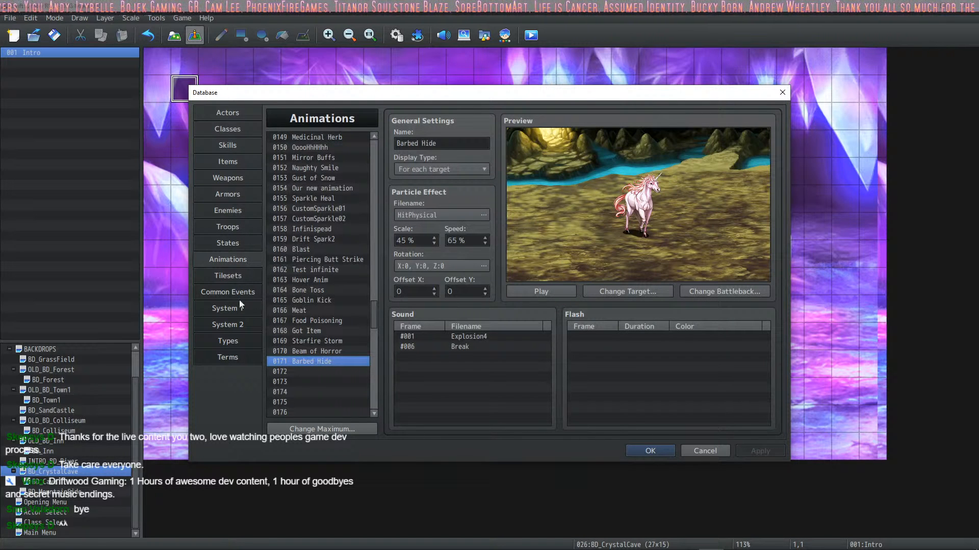
{"action": "left_click", "coordinate": [232, 164]}
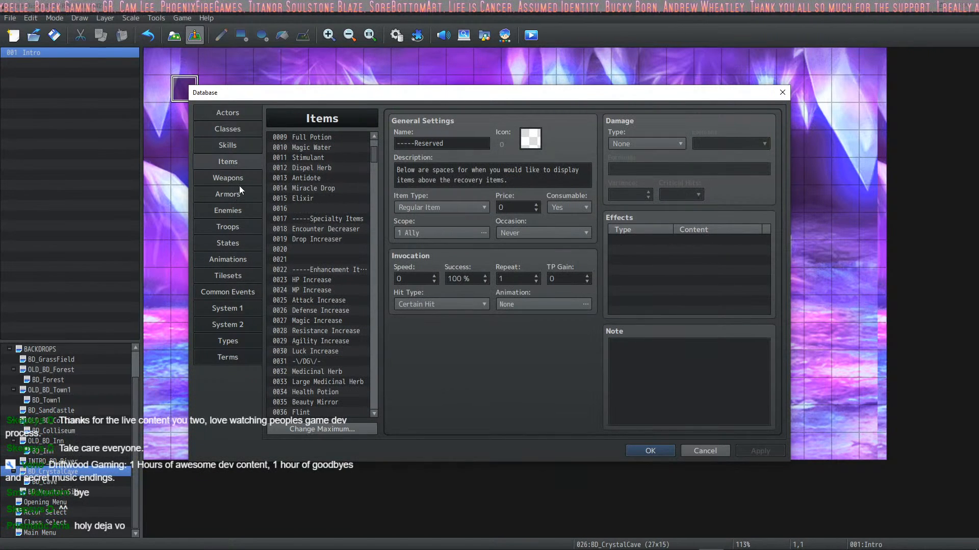
{"action": "left_click", "coordinate": [238, 149]}
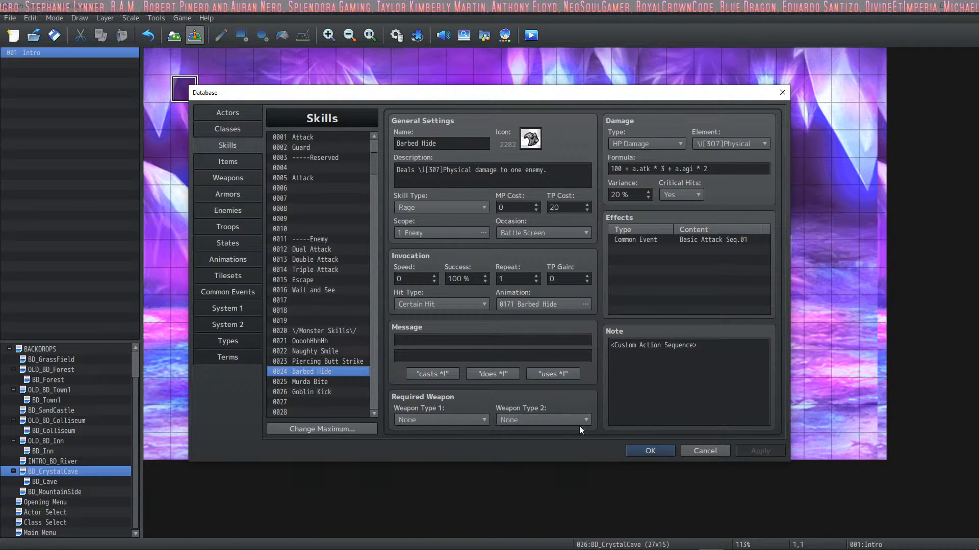
{"action": "left_click", "coordinate": [676, 357]}
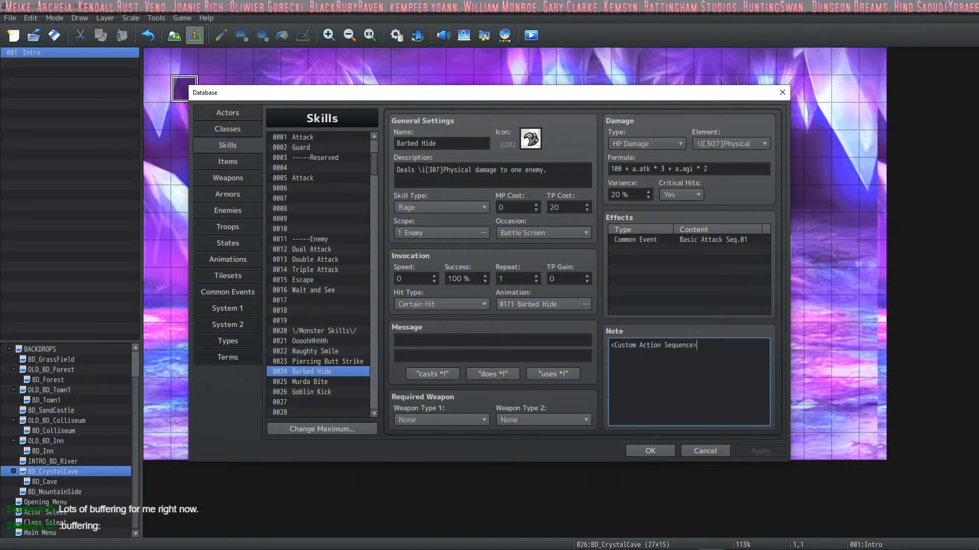
Step: Accept the database changes and start a playtest with Sehkmet as the hero's appearance
{"action": "key", "text": "alt+Tab"}
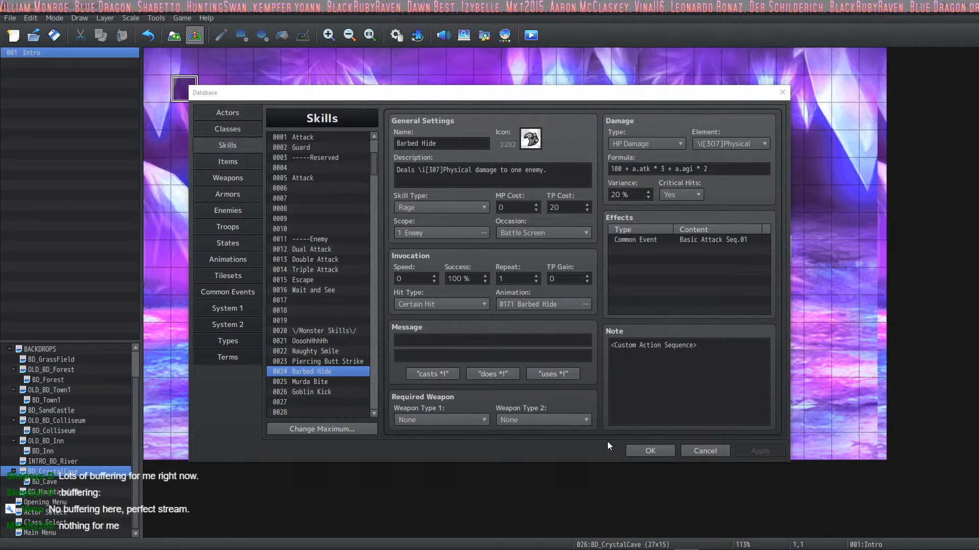
{"action": "left_click", "coordinate": [637, 450]}
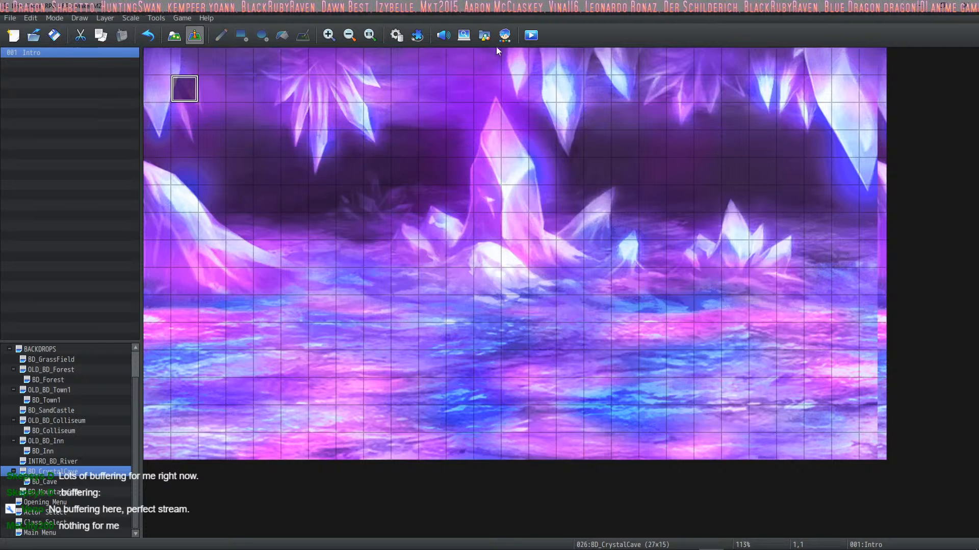
{"action": "left_click", "coordinate": [532, 35]}
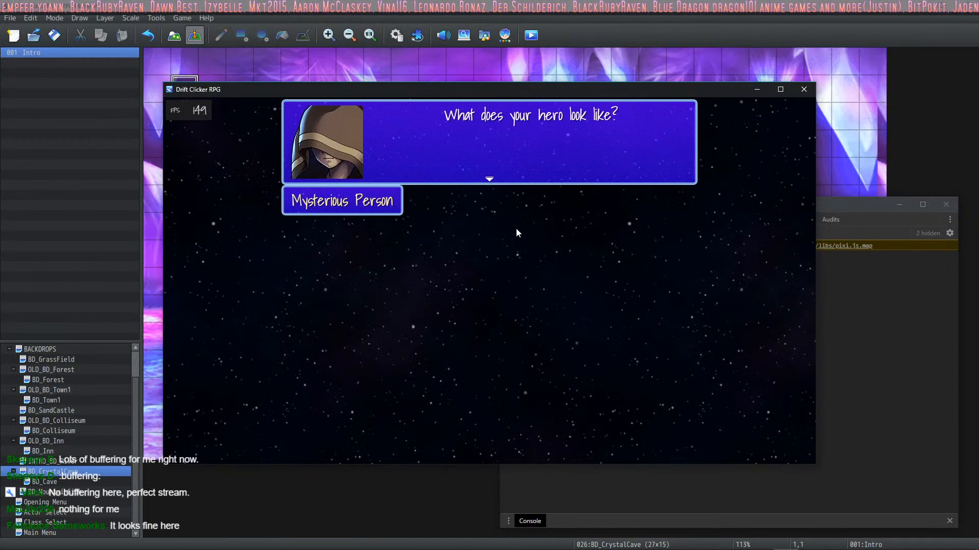
{"action": "left_click", "coordinate": [515, 235]}
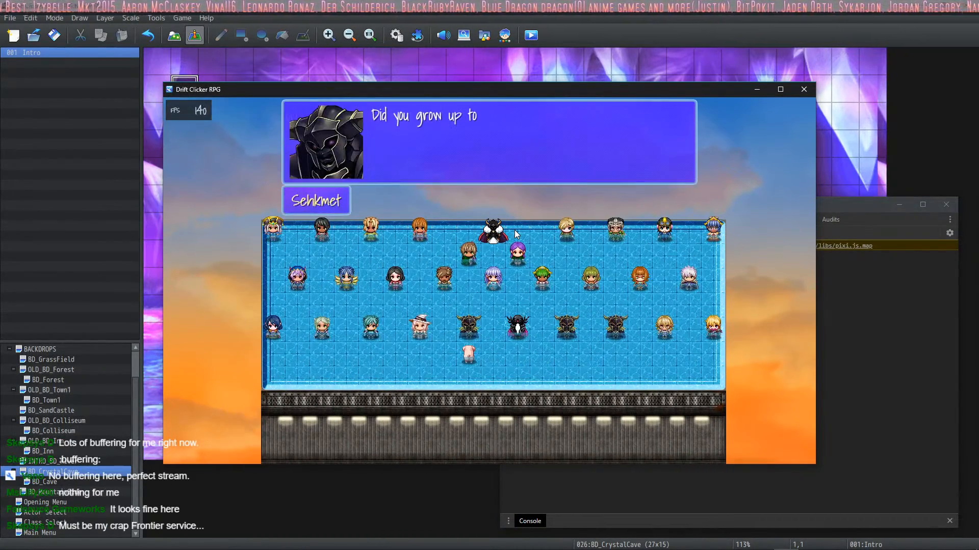
{"action": "key", "text": "Return"}
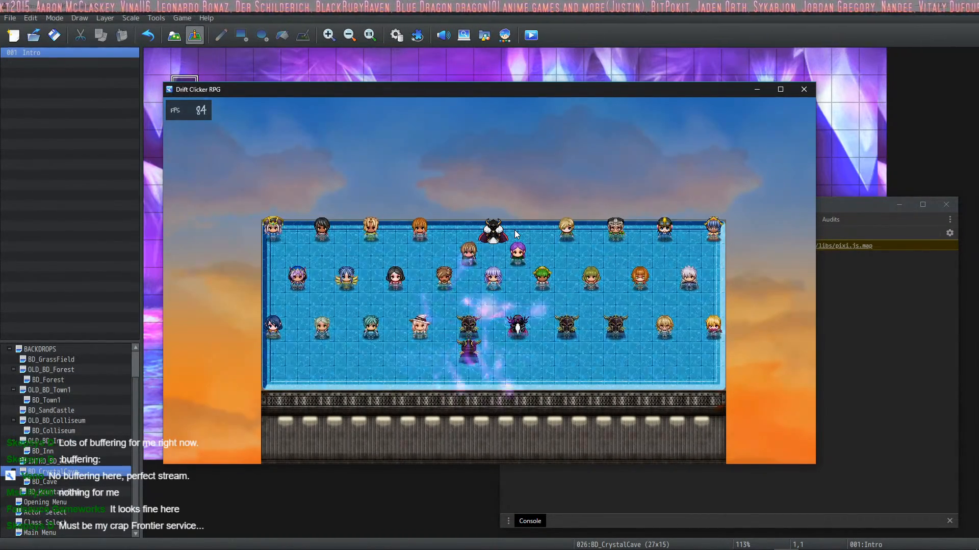
{"action": "key", "text": "Return"}
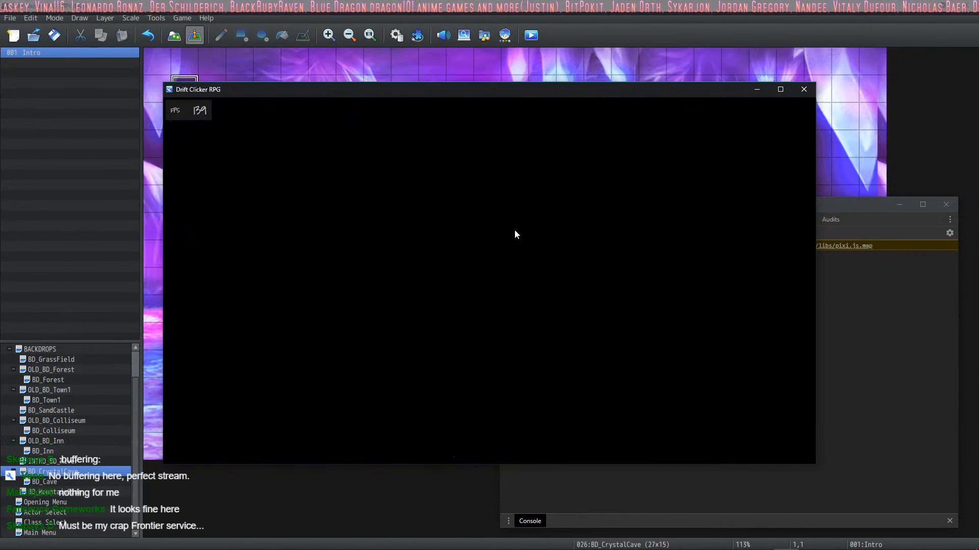
Step: Choose the Paladin class for the hero and confirm the choice
{"action": "key", "text": "Down"}
{"action": "key", "text": "Down"}
{"action": "key", "text": "Return"}
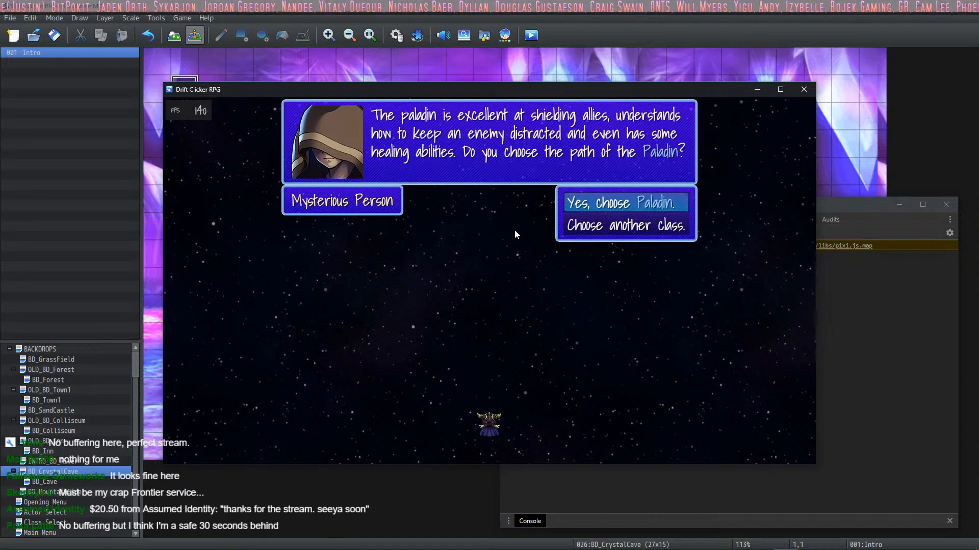
{"action": "key", "text": "Down"}
{"action": "key", "text": "Up"}
{"action": "key", "text": "Return"}
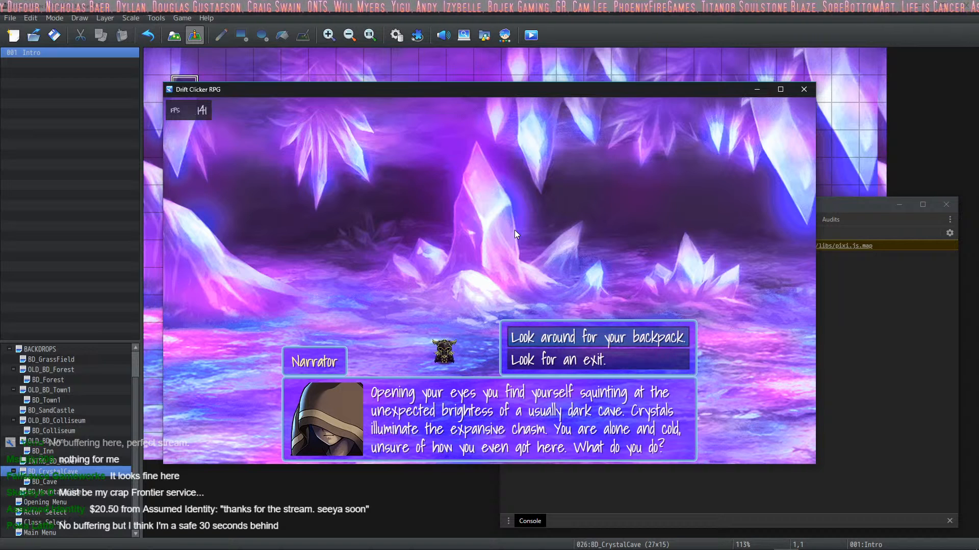
Step: Look around for the backpack in the crystal cave and head towards the dark
{"action": "key", "text": "Return"}
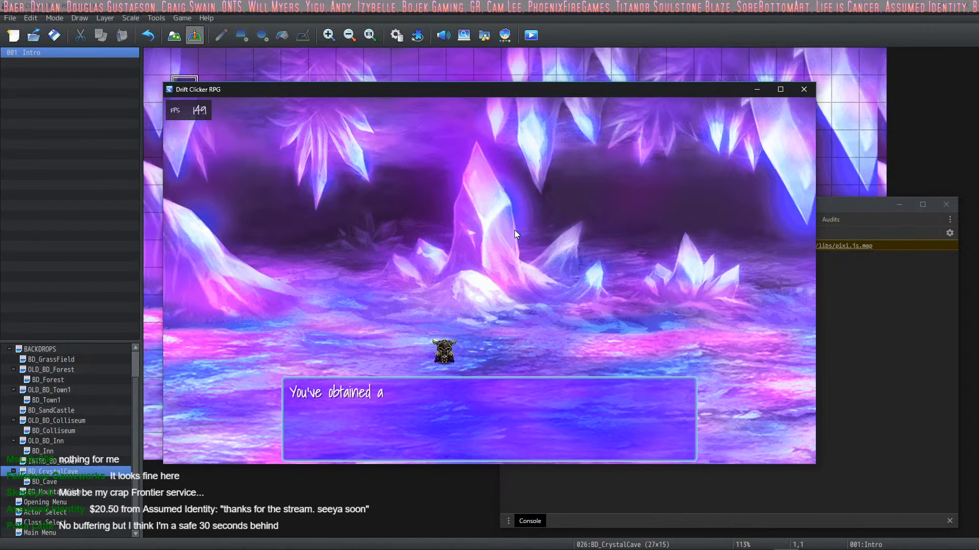
{"action": "key", "text": "Return"}
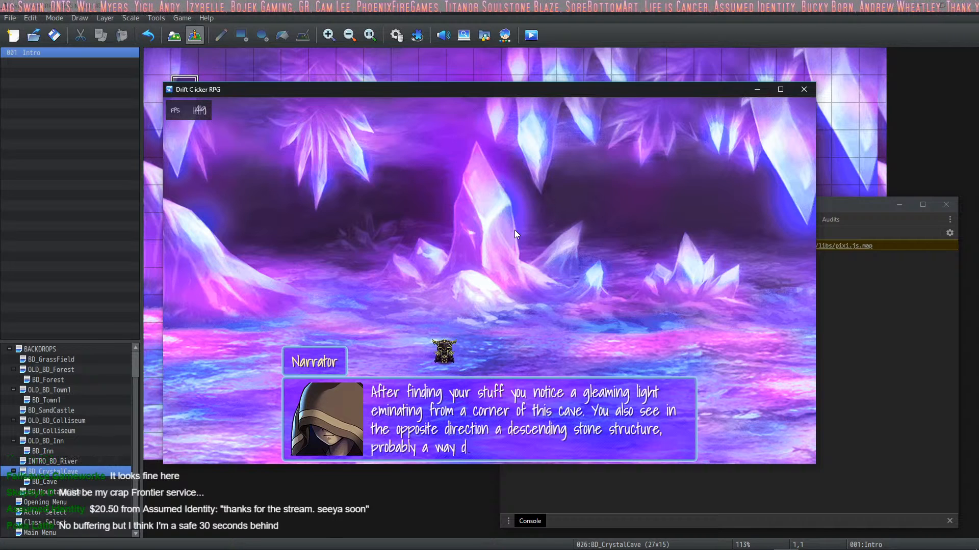
{"action": "key", "text": "Down"}
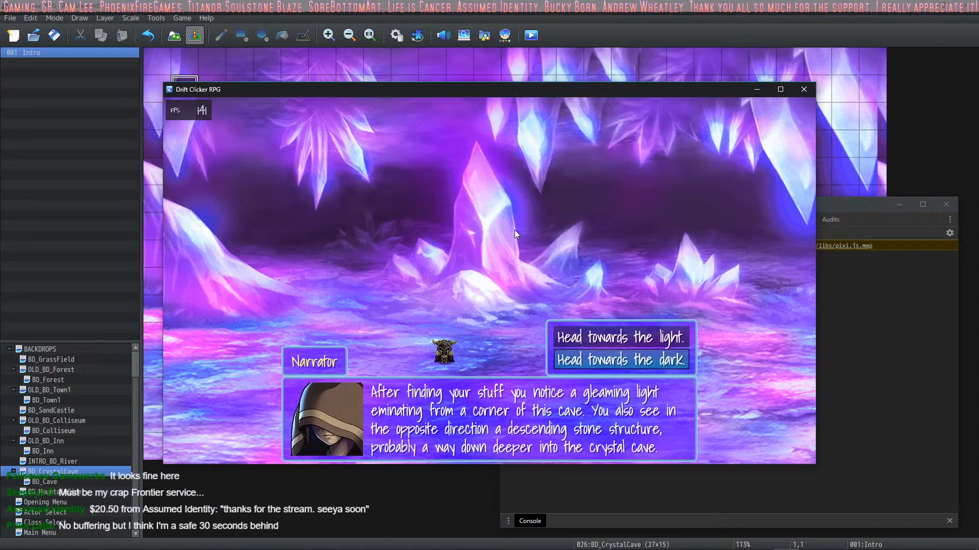
{"action": "key", "text": "Return"}
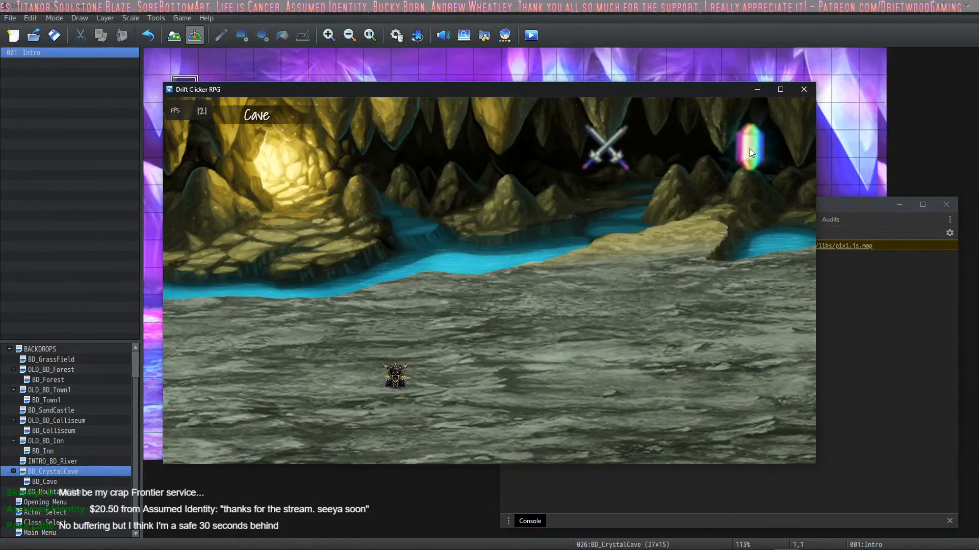
Step: Test the location buttons by travelling from the Cave to the crystal cave and back
{"action": "left_click", "coordinate": [749, 148]}
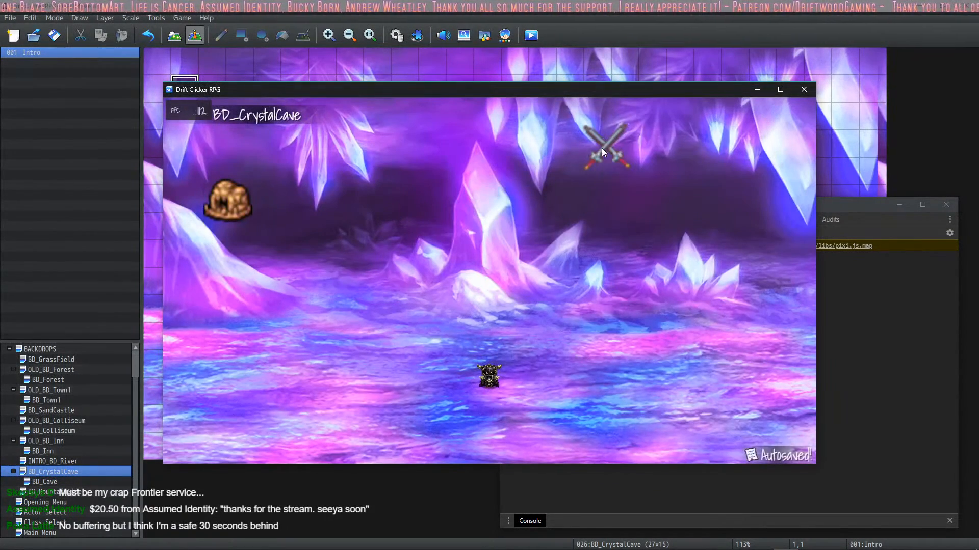
{"action": "left_click", "coordinate": [237, 203]}
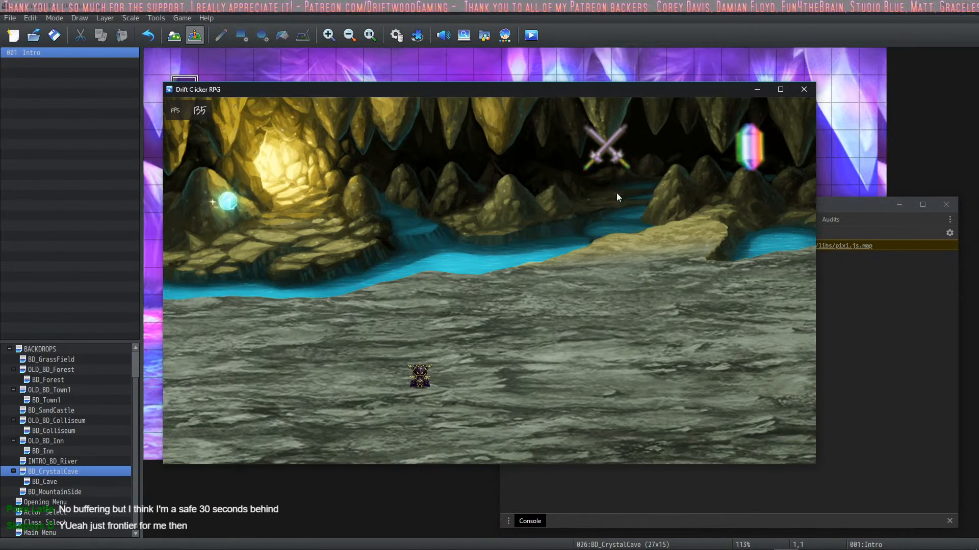
Step: Start a battle in the crystal cave and cast Fortify from the Focus skills
{"action": "left_click", "coordinate": [741, 146]}
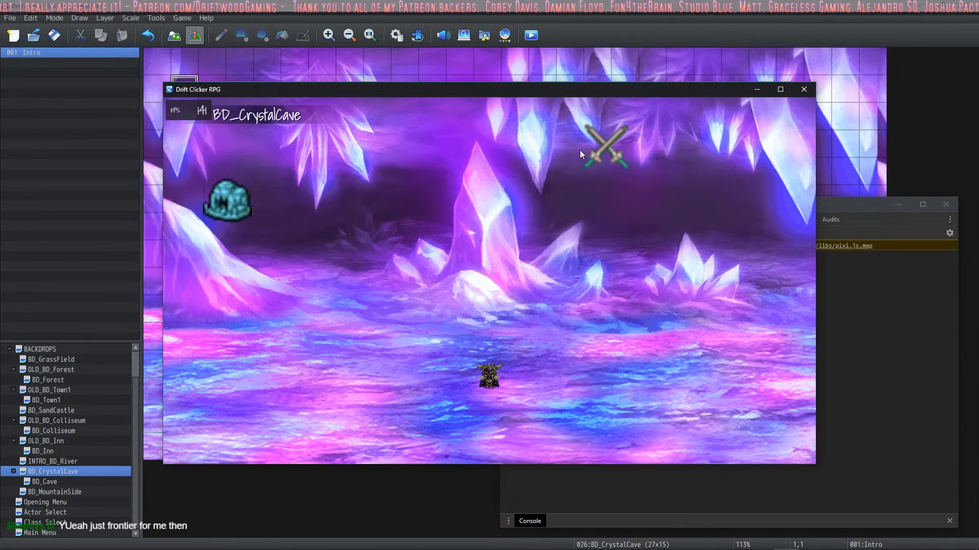
{"action": "left_click", "coordinate": [598, 148]}
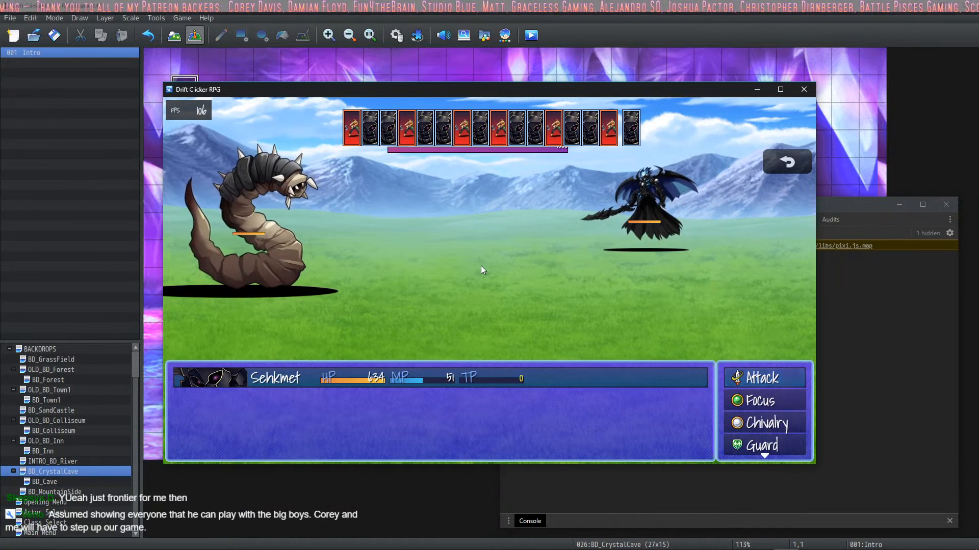
{"action": "key", "text": "Down"}
{"action": "key", "text": "Return"}
{"action": "key", "text": "Return"}
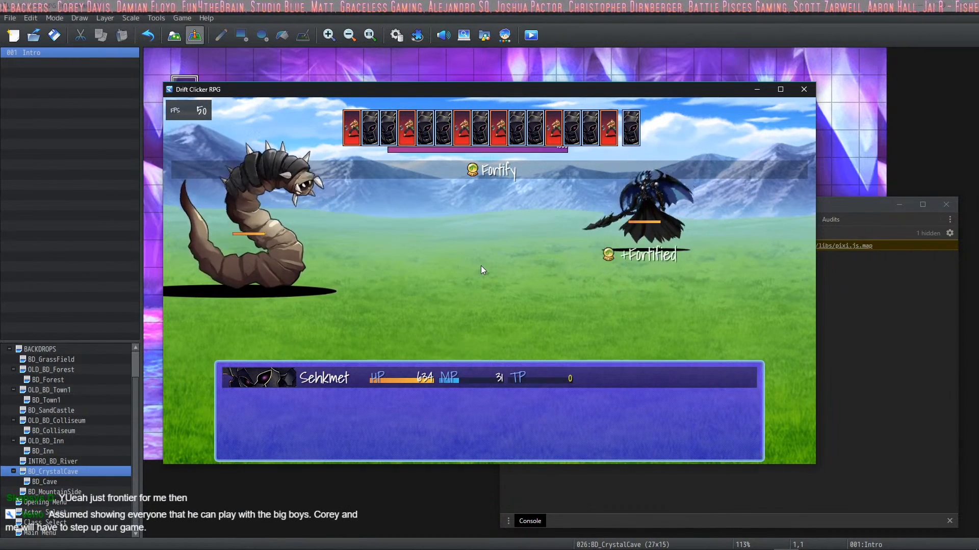
Step: Check the hero's Chivalry and Focus skills and strike the DeathWorm with a normal Attack
{"action": "key", "text": "Down"}
{"action": "key", "text": "Down"}
{"action": "key", "text": "Return"}
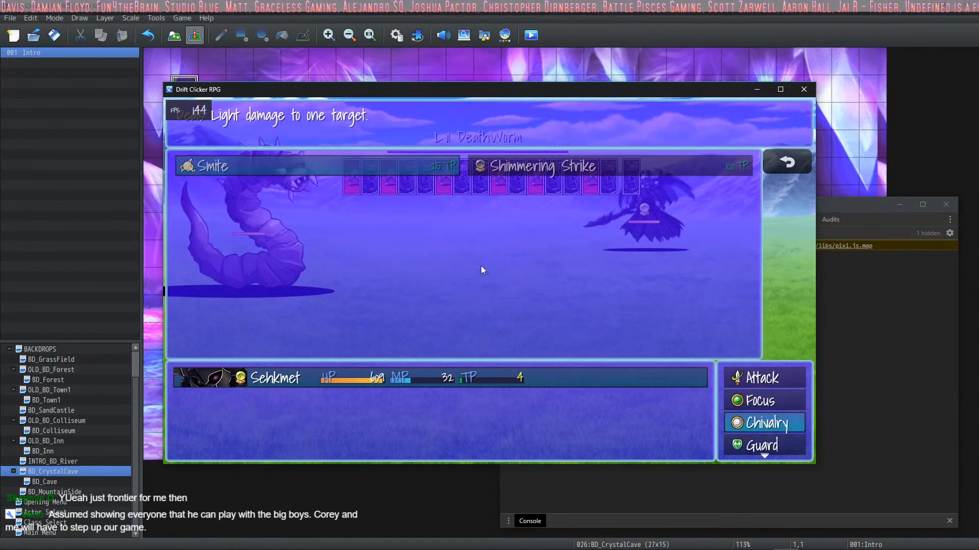
{"action": "key", "text": "Right"}
{"action": "key", "text": "Escape"}
{"action": "key", "text": "Up"}
{"action": "key", "text": "Return"}
{"action": "key", "text": "Escape"}
{"action": "key", "text": "Up"}
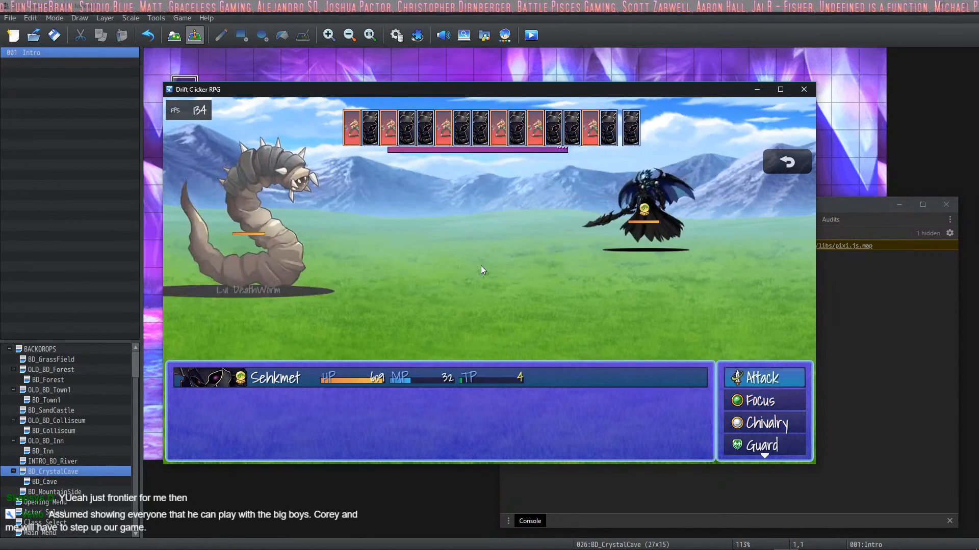
{"action": "key", "text": "Return"}
Step: Check the Chivalry skills again and hit the DeathWorm with another normal Attack
{"action": "key", "text": "Down"}
{"action": "key", "text": "Down"}
{"action": "key", "text": "Return"}
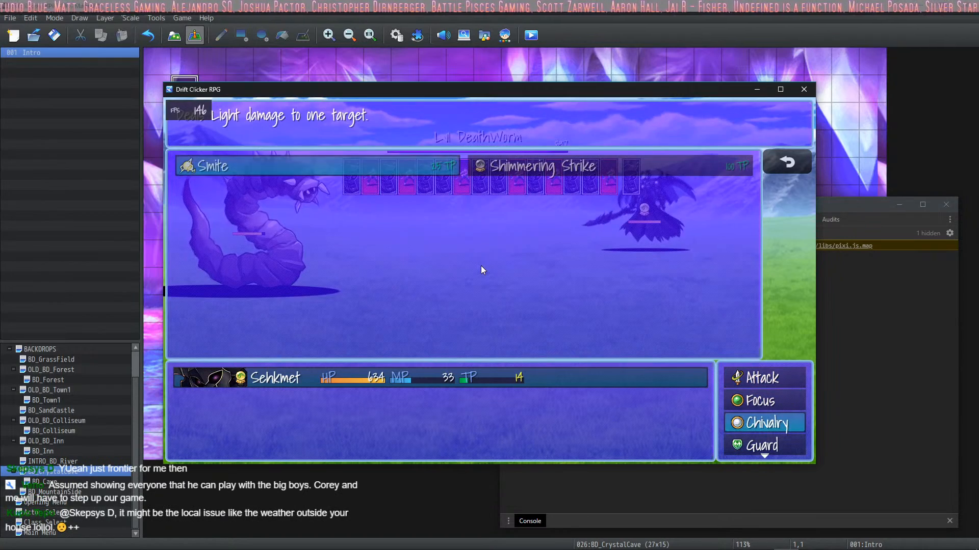
{"action": "key", "text": "Escape"}
{"action": "key", "text": "Up"}
{"action": "key", "text": "Up"}
{"action": "key", "text": "Return"}
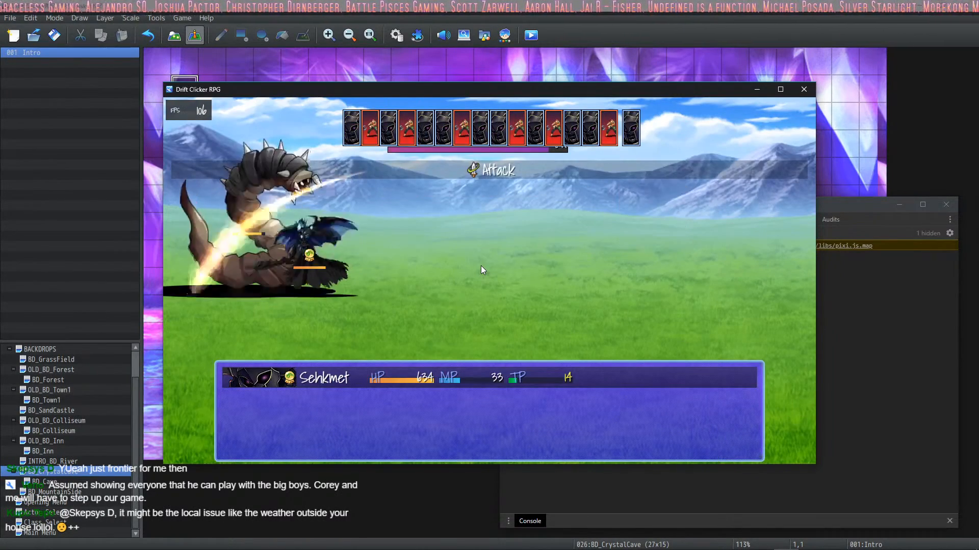
Step: Use the Chivalry skill Smite on the DeathWorm
{"action": "key", "text": "Down"}
{"action": "key", "text": "Return"}
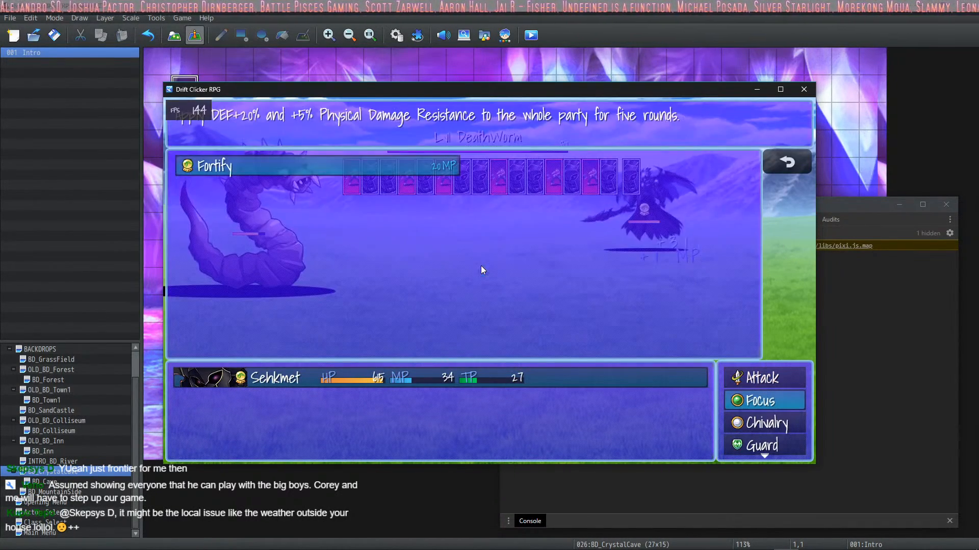
{"action": "key", "text": "Escape"}
{"action": "key", "text": "Down"}
{"action": "key", "text": "Return"}
{"action": "key", "text": "Return"}
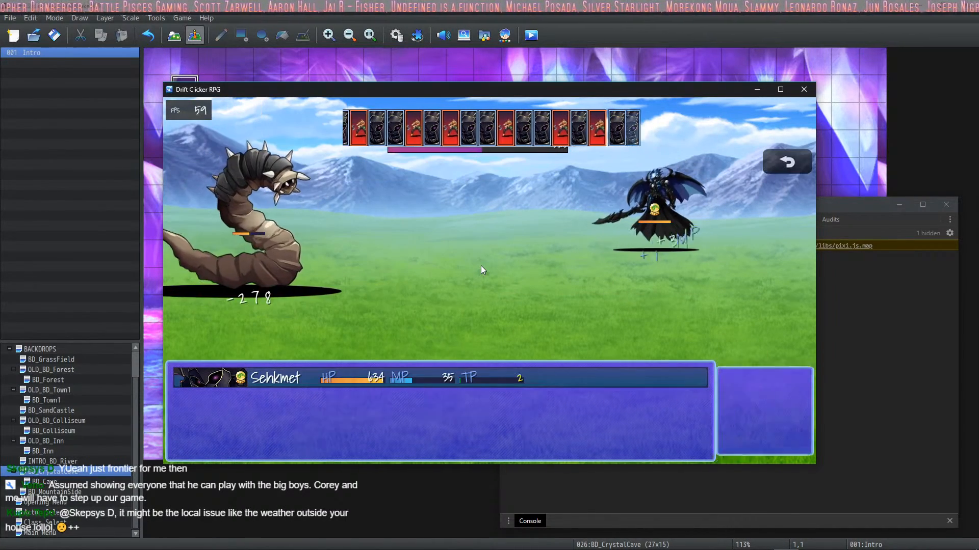
Step: Keep attacking the DeathWorm with normal Attacks, checking the Chivalry skills between turns
{"action": "key", "text": "Up"}
{"action": "key", "text": "Up"}
{"action": "key", "text": "Return"}
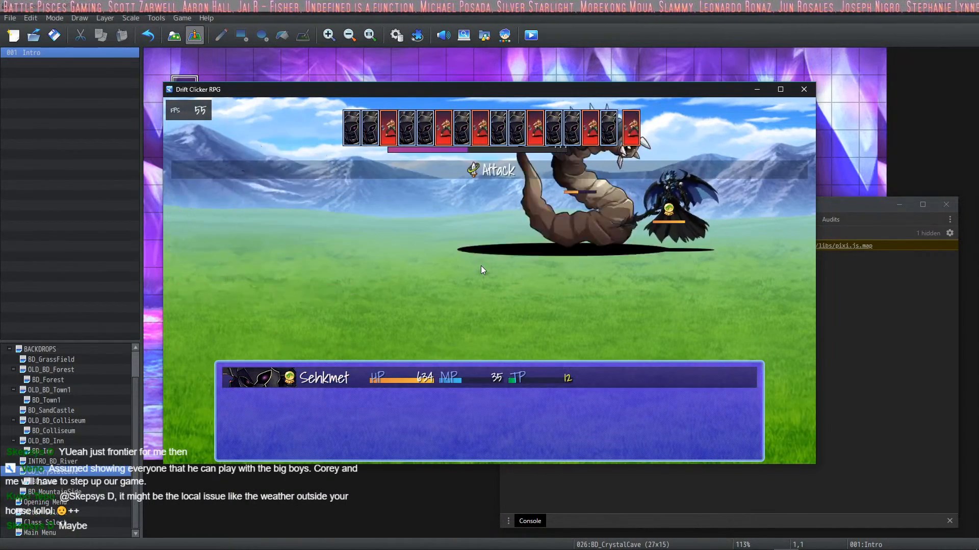
{"action": "key", "text": "Down"}
{"action": "key", "text": "Down"}
{"action": "key", "text": "Return"}
{"action": "key", "text": "Escape"}
{"action": "key", "text": "Up"}
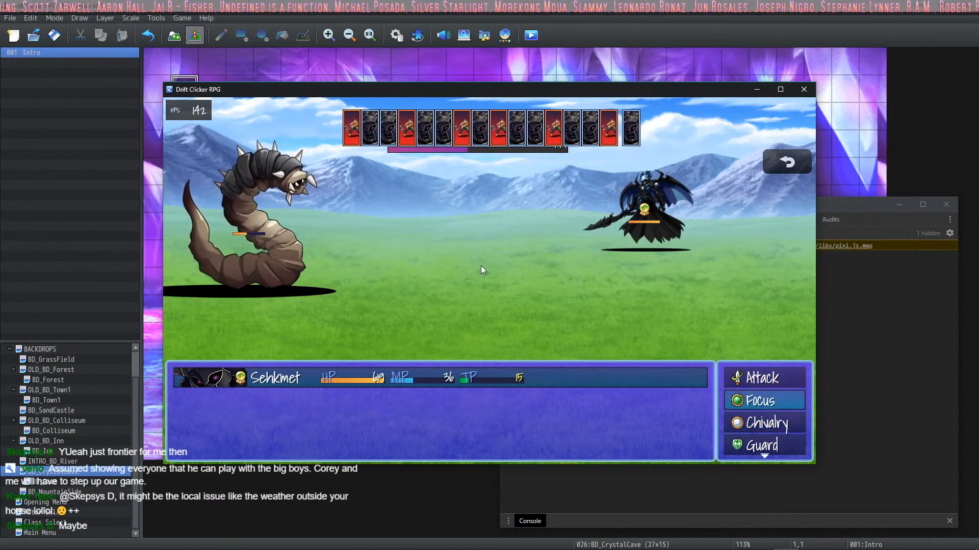
{"action": "key", "text": "Up"}
{"action": "key", "text": "Return"}
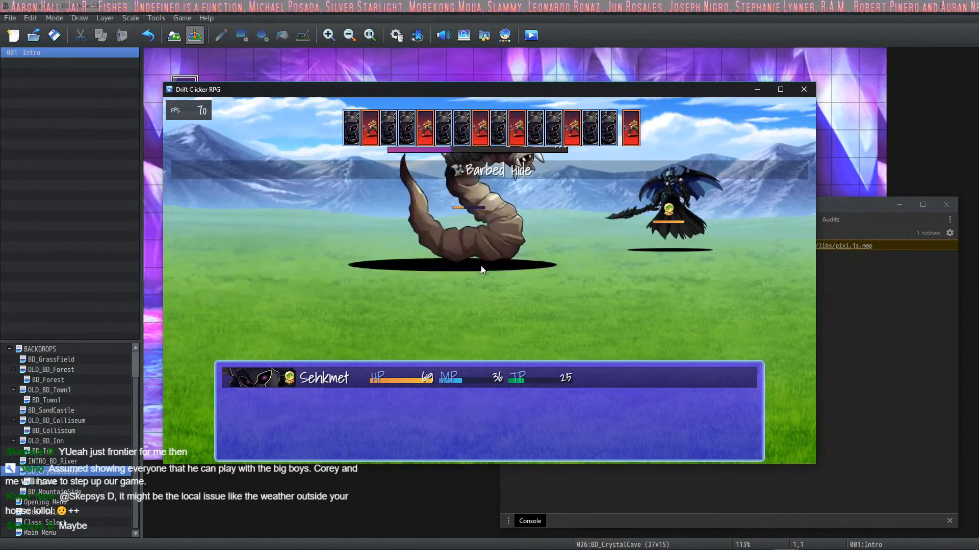
{"action": "key", "text": "Return"}
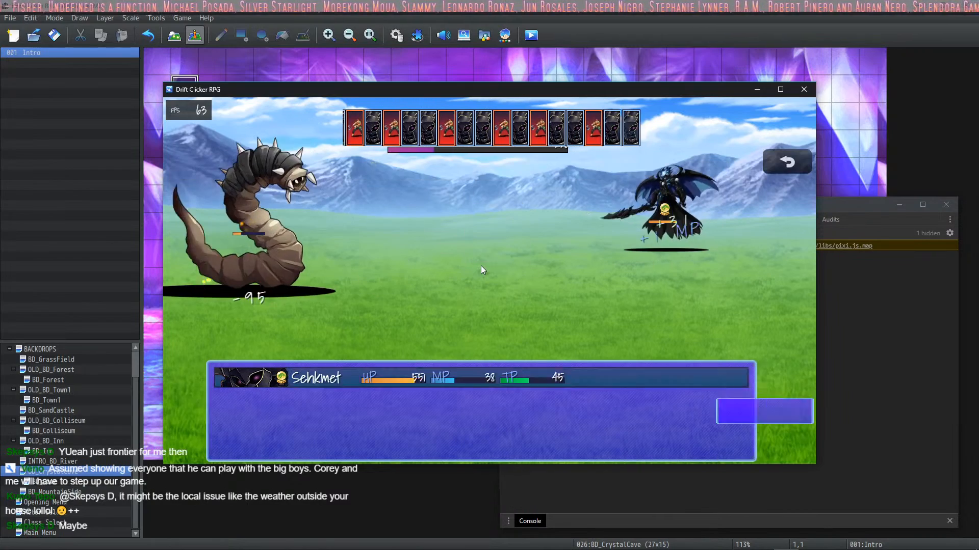
Step: Finish off the DeathWorm with a Chivalry skill and dismiss the level-up screen
{"action": "key", "text": "Down"}
{"action": "key", "text": "Down"}
{"action": "key", "text": "Return"}
{"action": "key", "text": "Return"}
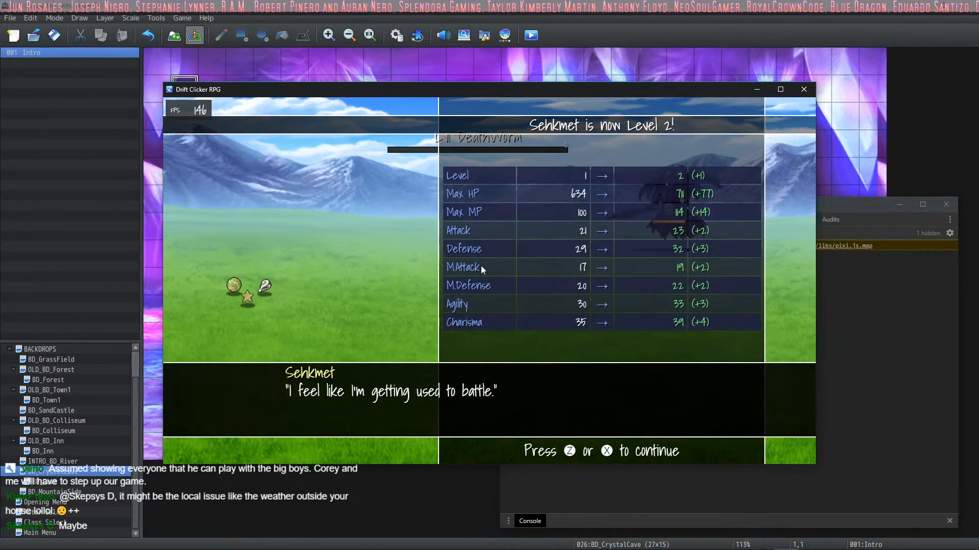
{"action": "key", "text": "z"}
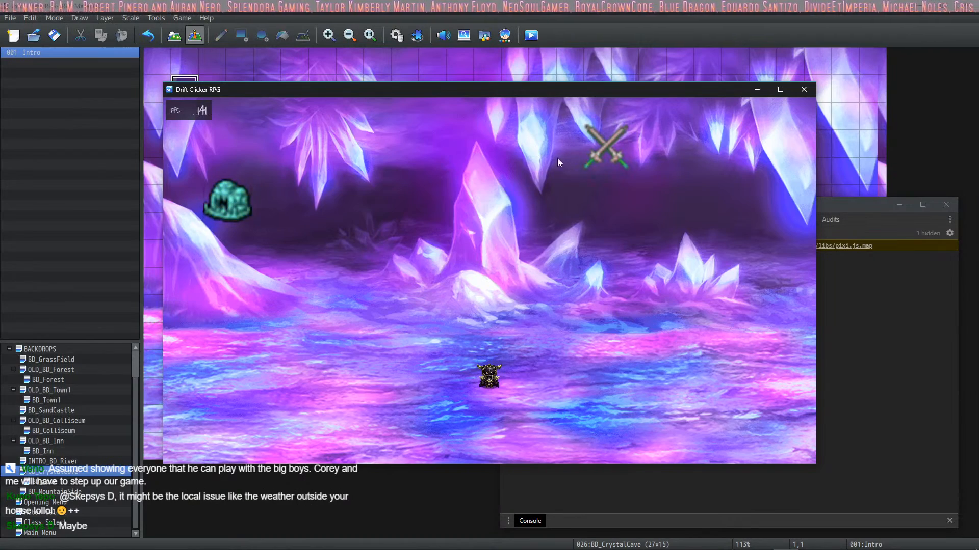
Step: Start another battle in the crystal cave and cast Fortify against the Phantom
{"action": "left_click", "coordinate": [601, 151]}
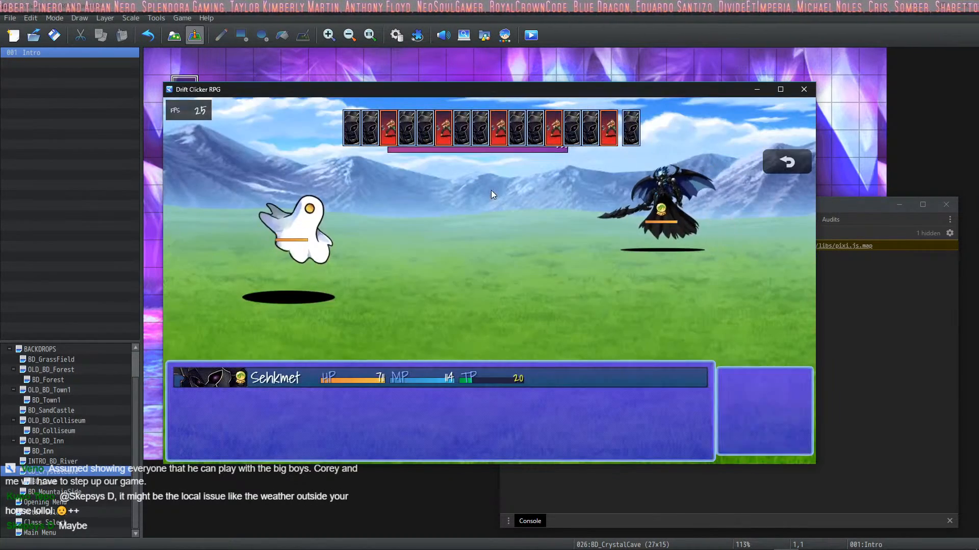
{"action": "key", "text": "z"}
{"action": "key", "text": "x"}
{"action": "key", "text": "Up"}
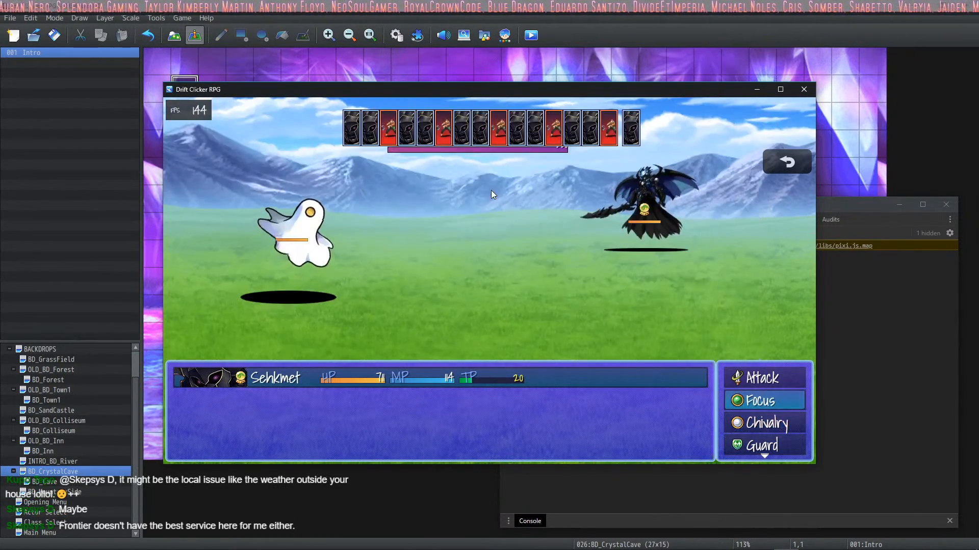
{"action": "key", "text": "z"}
{"action": "key", "text": "z"}
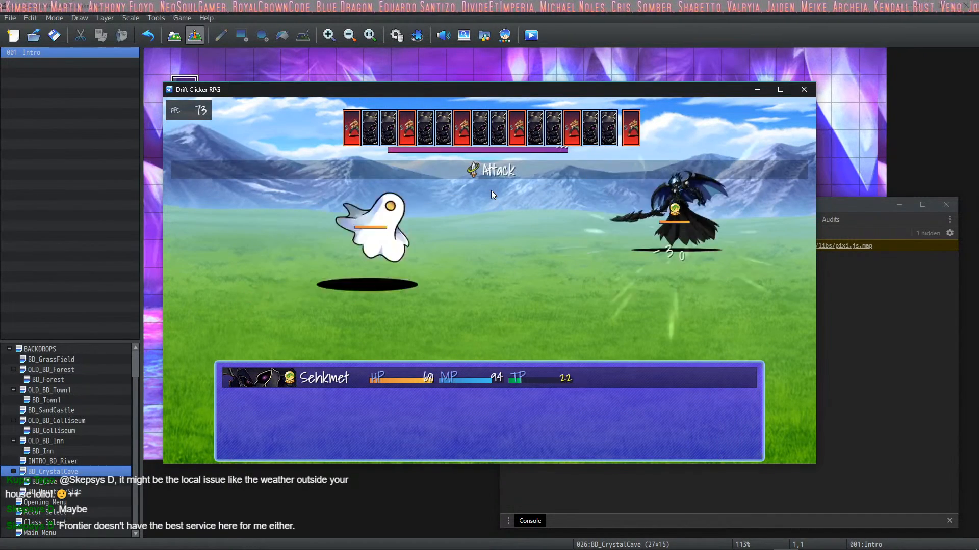
Step: Defeat the Phantom with repeated normal Attacks
{"action": "key", "text": "Up"}
{"action": "key", "text": "z"}
{"action": "key", "text": "z"}
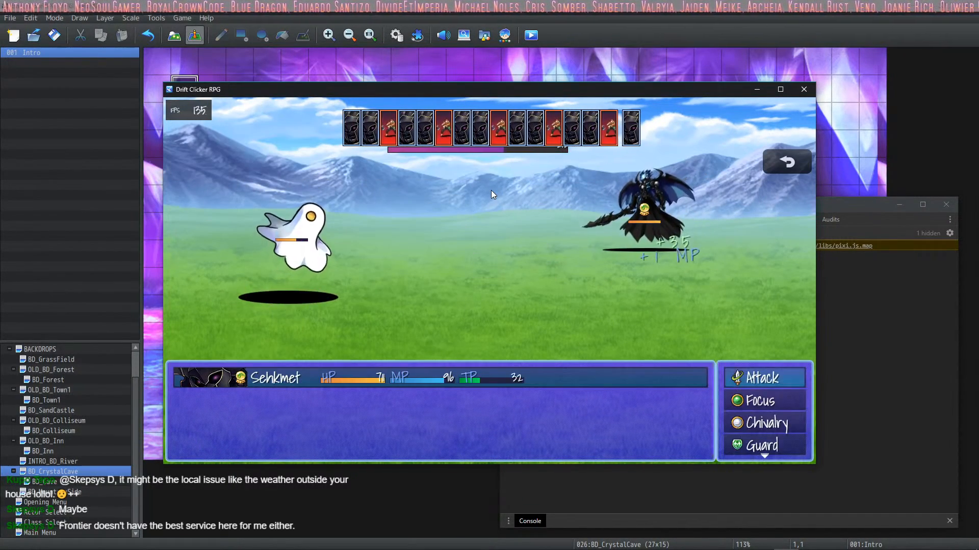
{"action": "key", "text": "z"}
{"action": "key", "text": "z"}
{"action": "key", "text": "z"}
{"action": "key", "text": "z"}
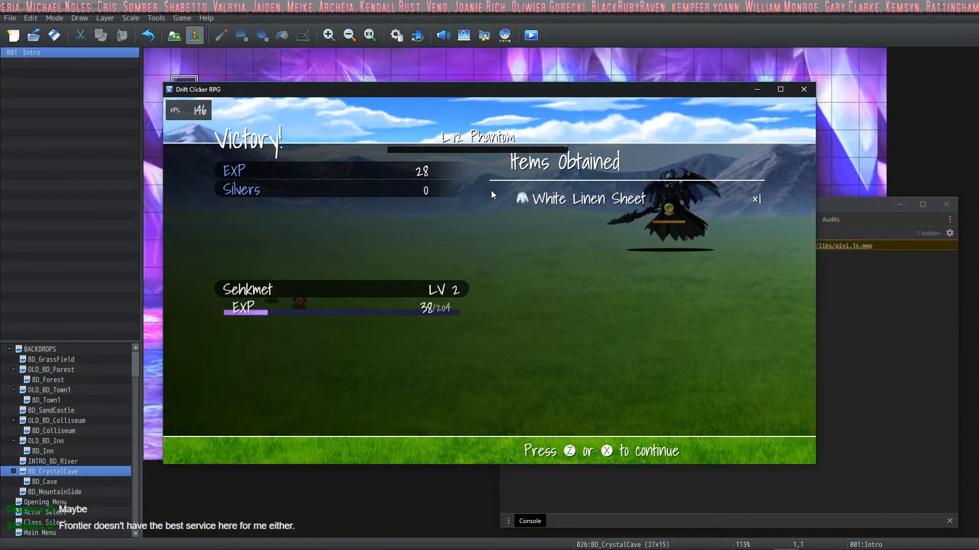
Step: Dismiss the victory screen and travel from the crystal cave back to the Cave
{"action": "key", "text": "z"}
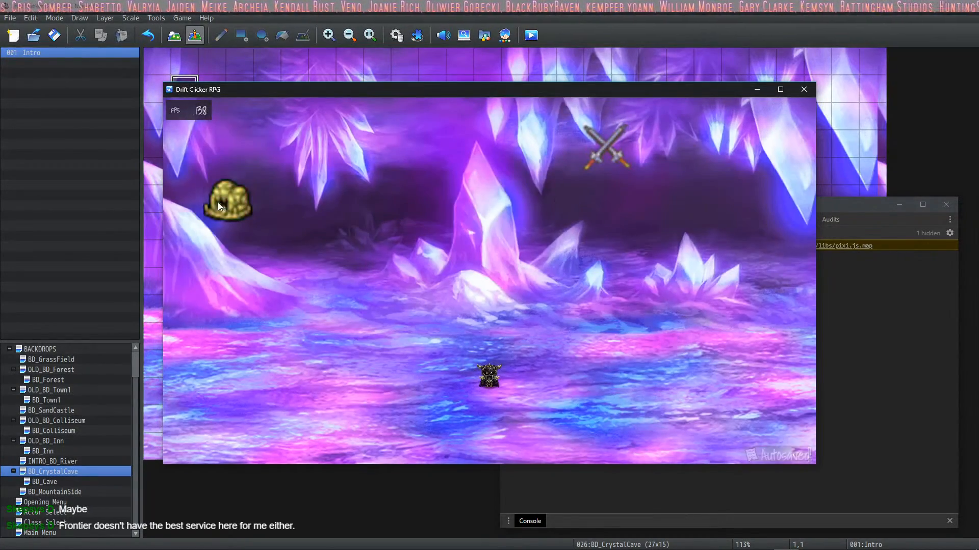
{"action": "left_click", "coordinate": [217, 201]}
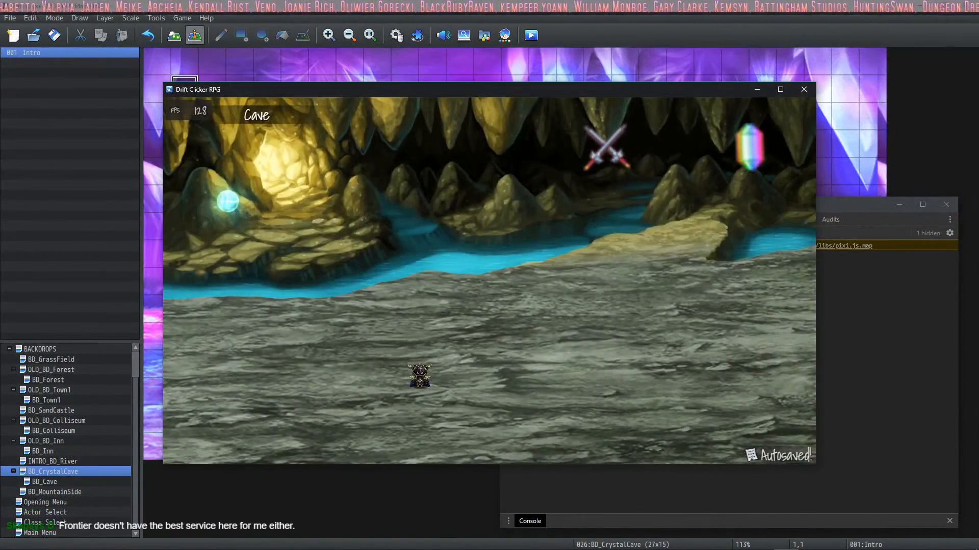
{"action": "mouse_move", "coordinate": [920, 547]}
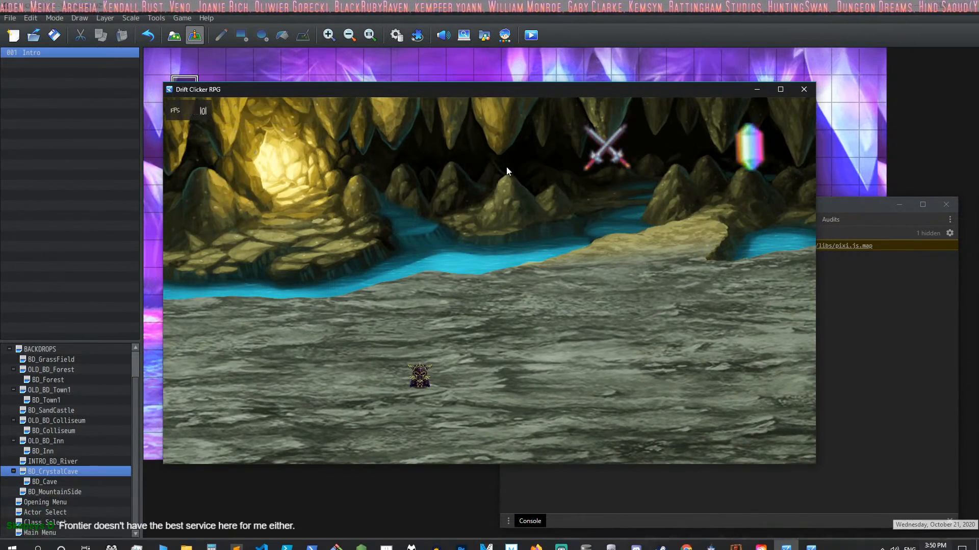